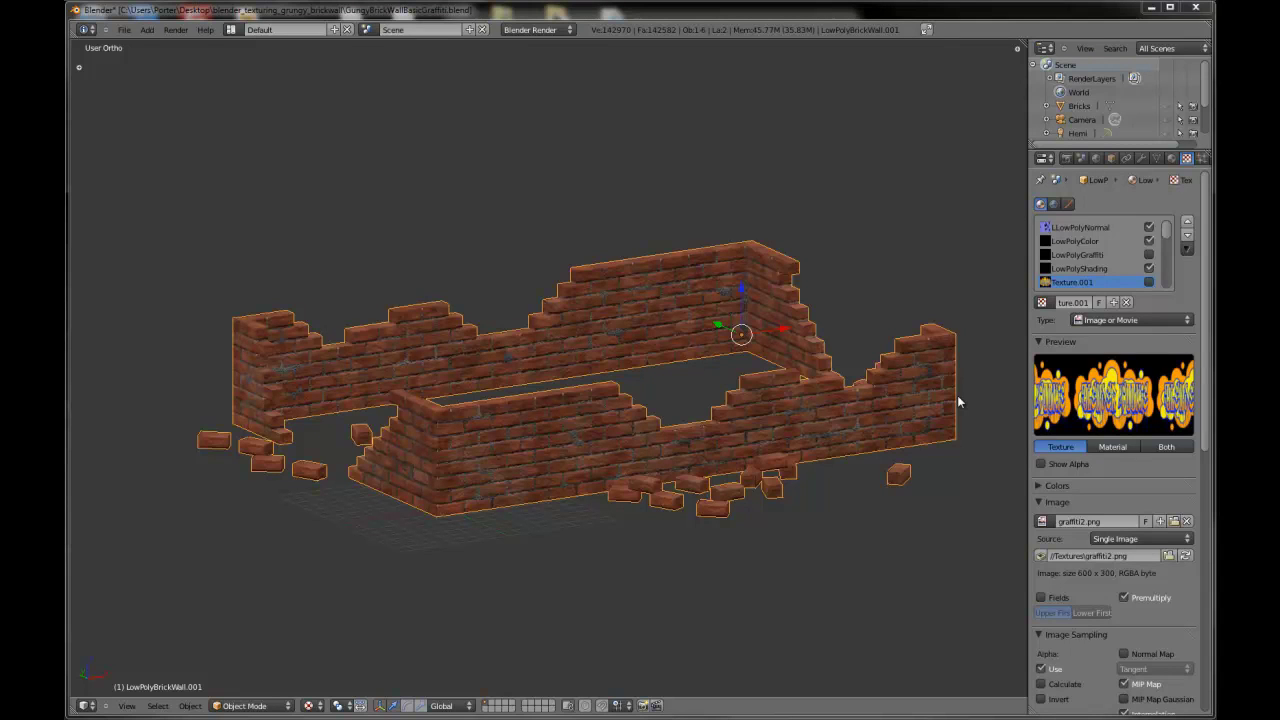
- Enable the LowPolyGraffiti texture on the brick wall and examine the graffiti up close and from afar
{"action": "left_click", "coordinate": [1148, 254]}
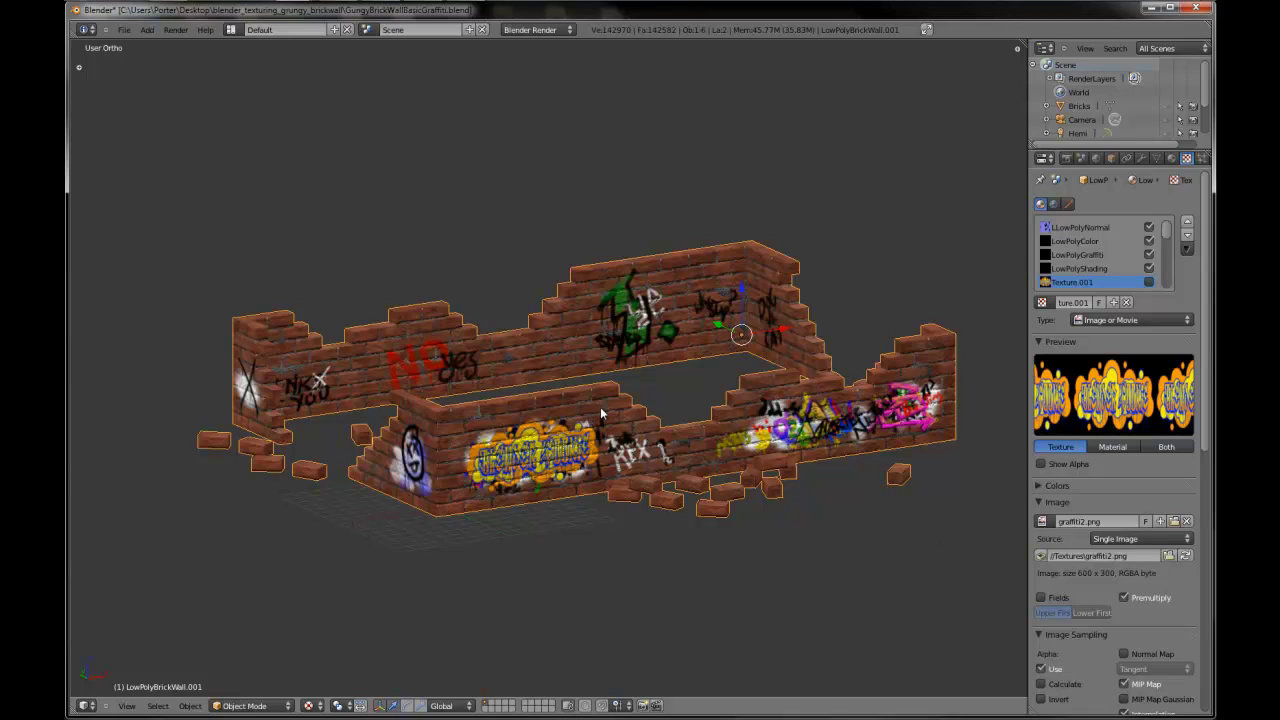
{"action": "scroll", "coordinate": [610, 420], "scroll_direction": "up", "scroll_amount": 4}
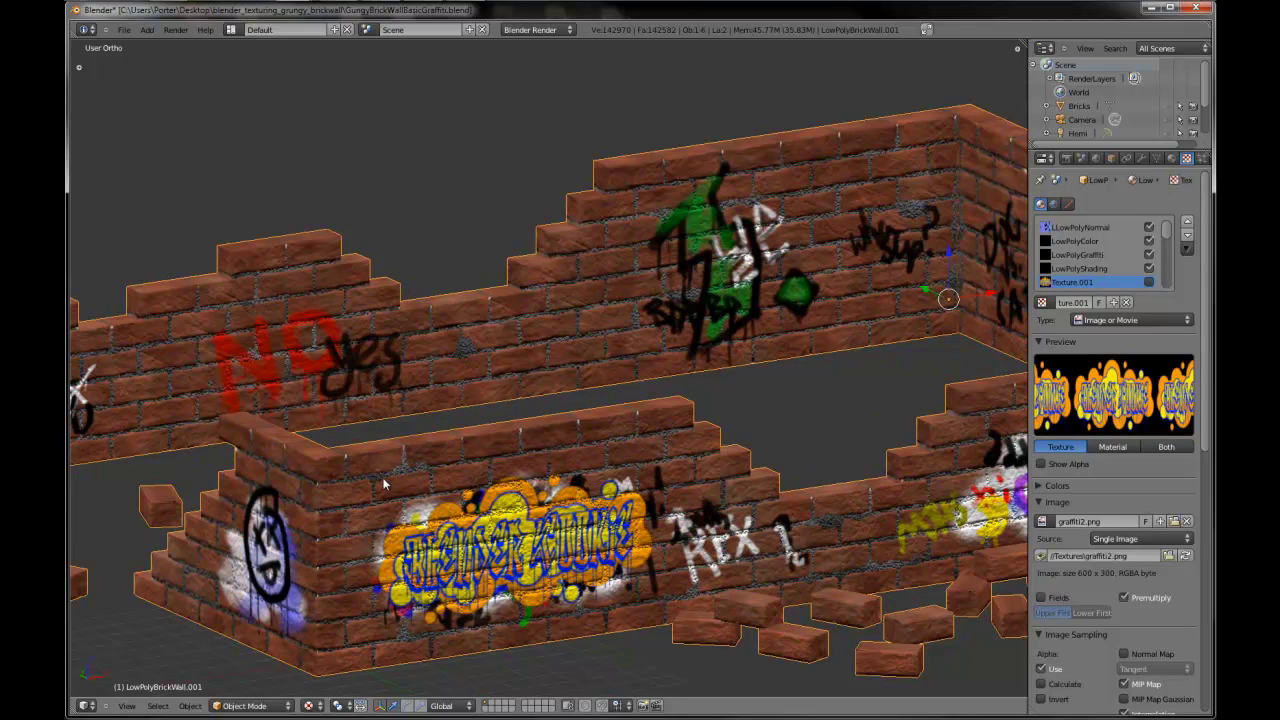
{"action": "scroll", "coordinate": [386, 484], "scroll_direction": "down", "scroll_amount": 3}
{"action": "scroll", "coordinate": [857, 460], "scroll_direction": "down", "scroll_amount": 3}
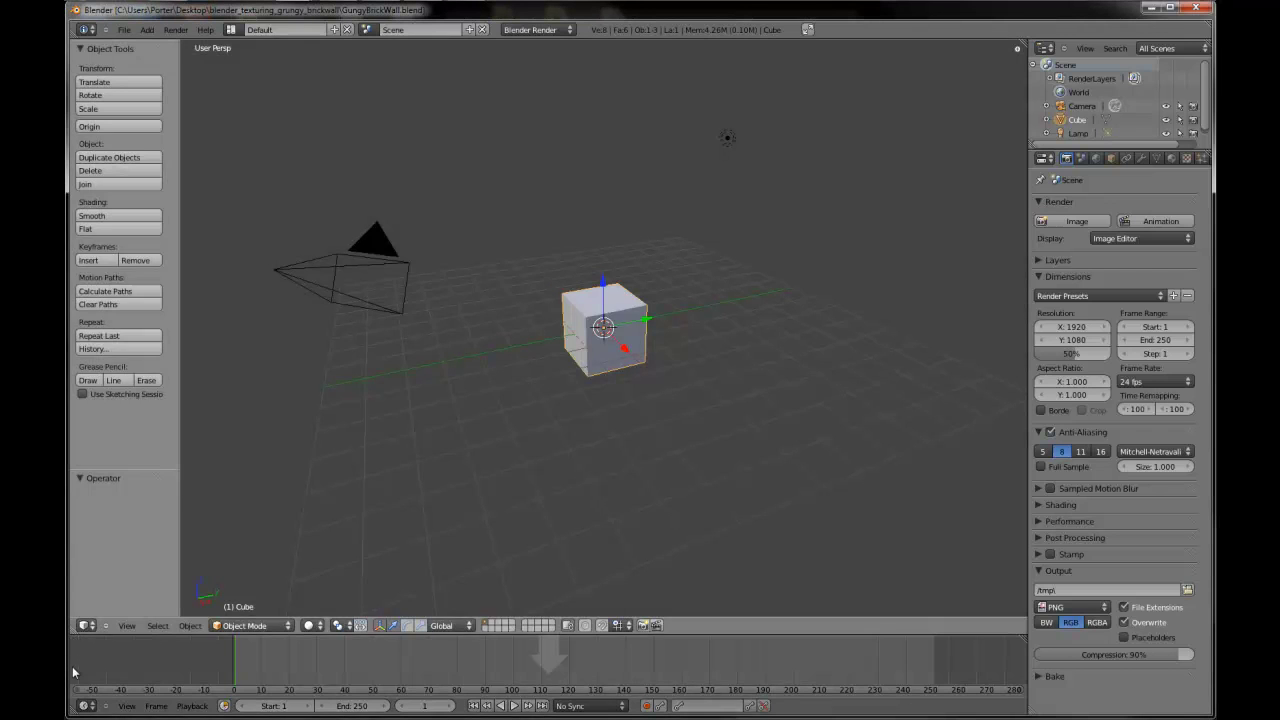
- Merge the timeline area into the 3D view and hide the tool shelf to enlarge the modelling space
{"action": "left_click_drag", "start_coordinate": [72, 672], "coordinate": [74, 672]}
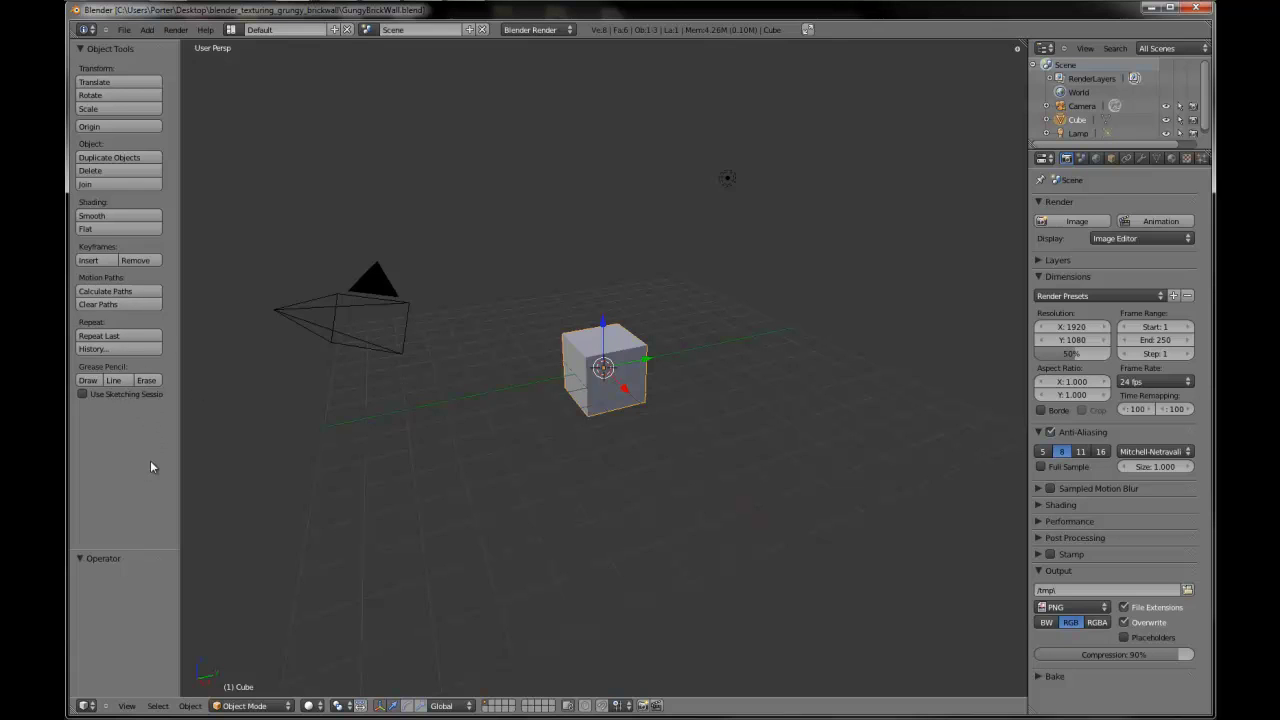
{"action": "key", "text": "t"}
{"action": "key", "text": "t"}
{"action": "key", "text": "t"}
{"action": "key", "text": "t"}
{"action": "key", "text": "t"}
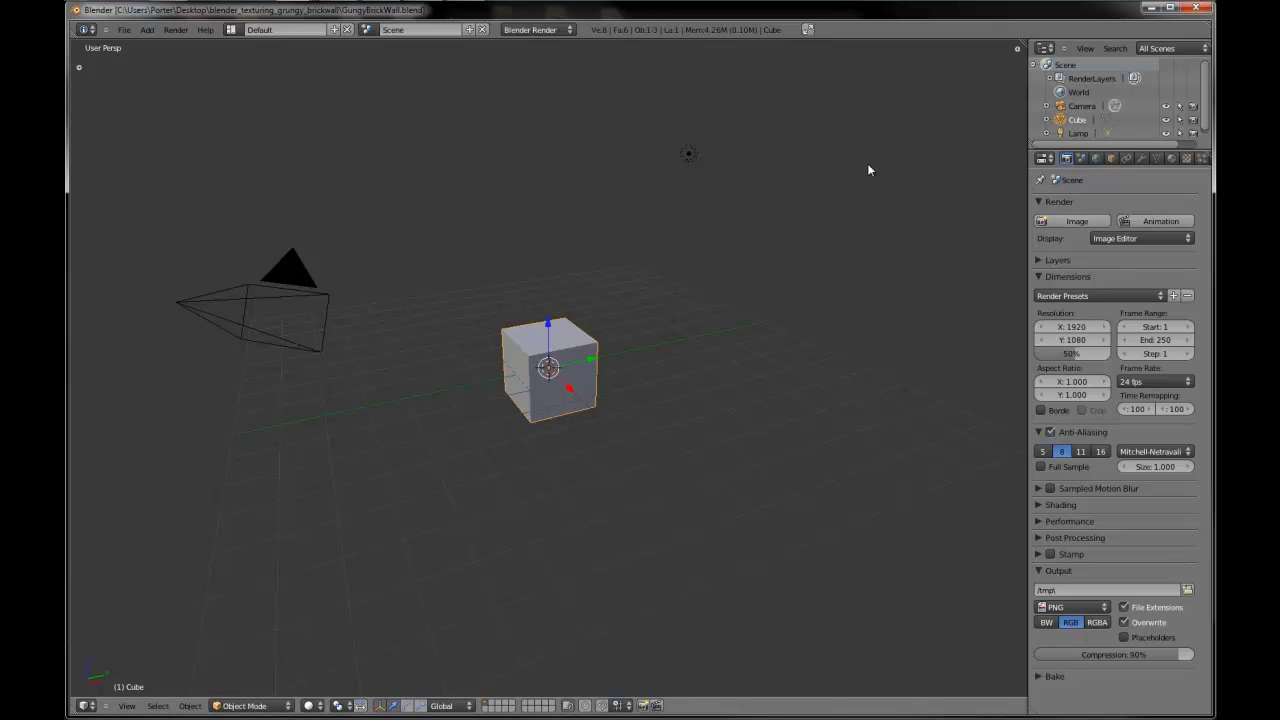
{"action": "key", "text": "shift+space"}
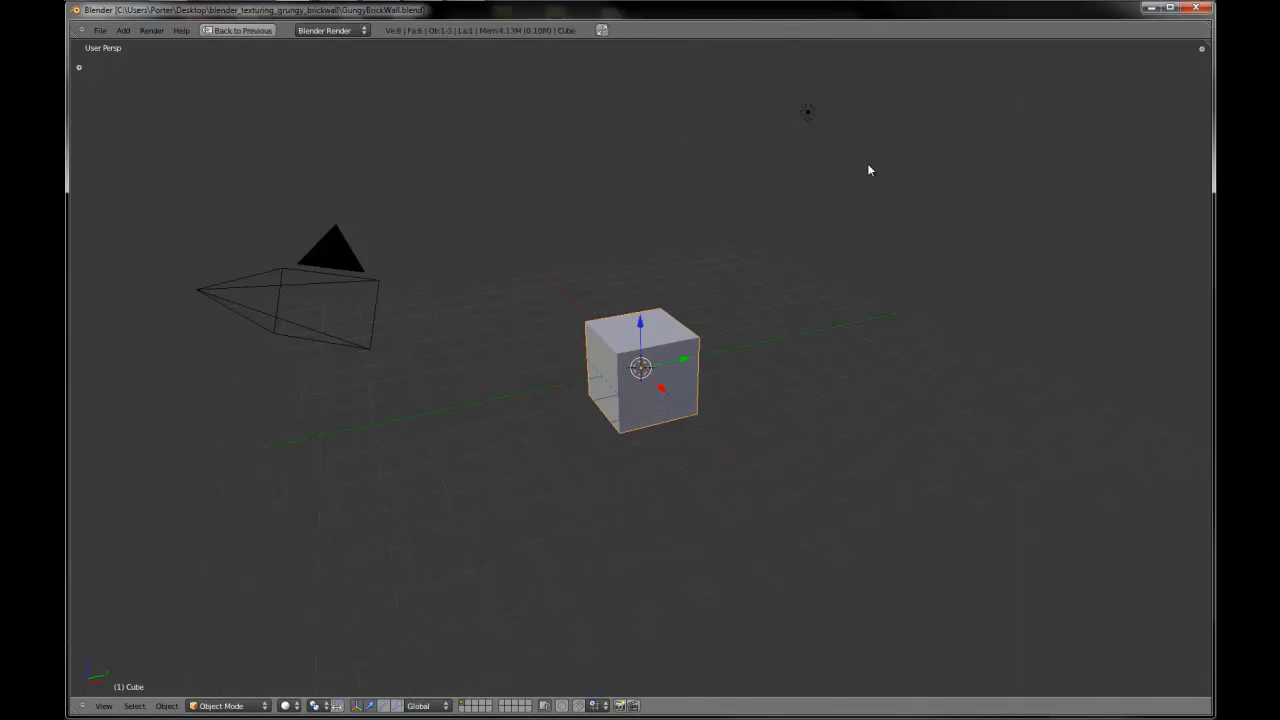
{"action": "key", "text": "shift+space"}
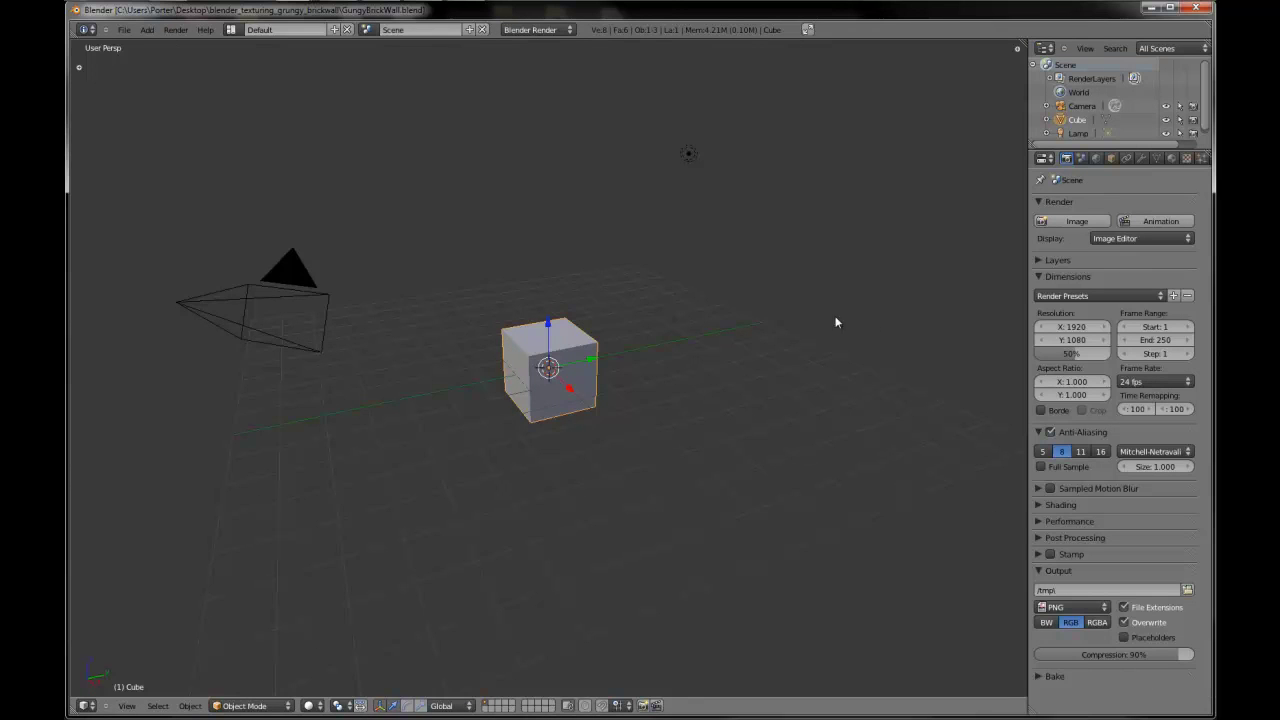
- In front orthographic view, scale all of the cube's mesh along Z to about 0.4
{"action": "right_click", "coordinate": [583, 348]}
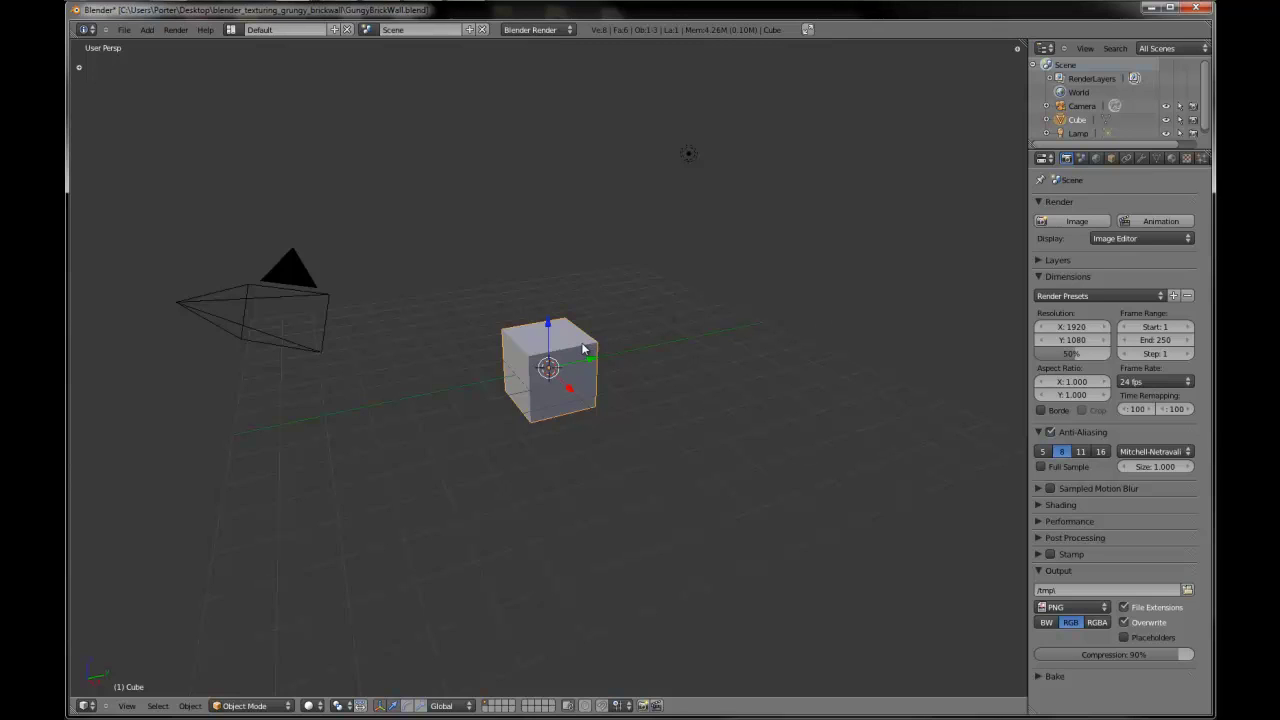
{"action": "key", "text": "KP_1"}
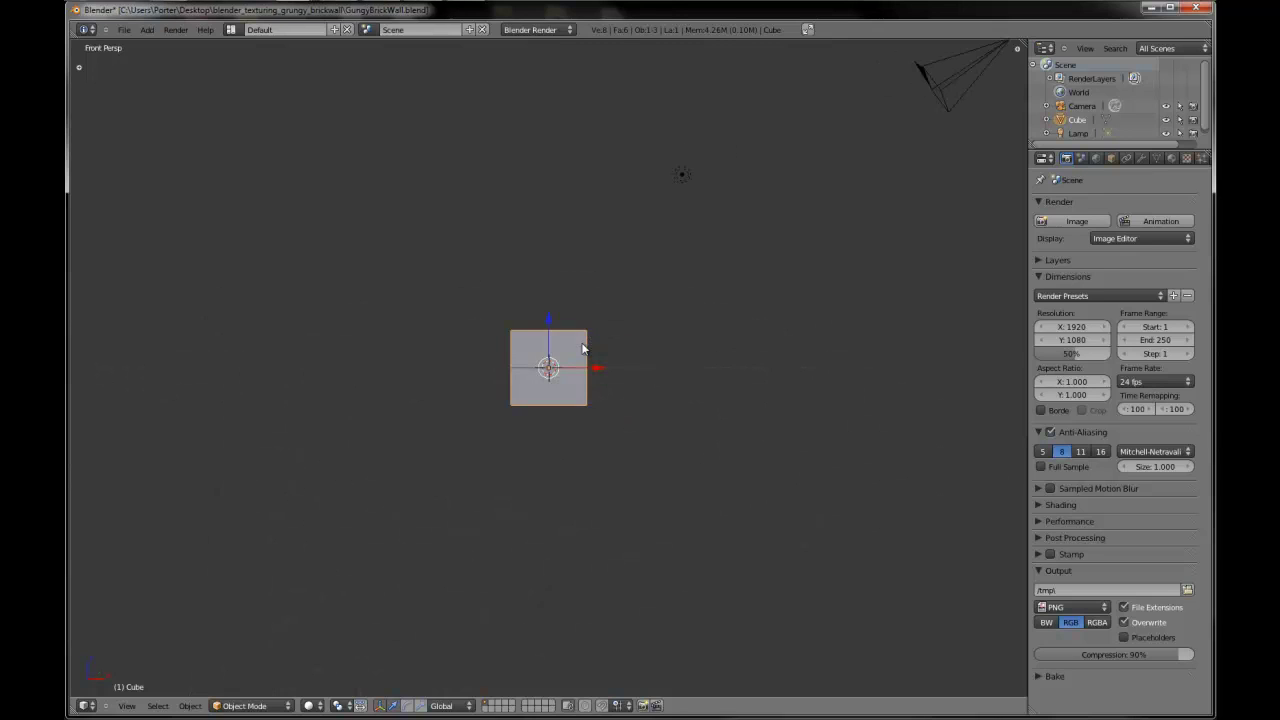
{"action": "key", "text": "KP_5"}
{"action": "scroll", "coordinate": [583, 348], "scroll_direction": "up", "scroll_amount": 6}
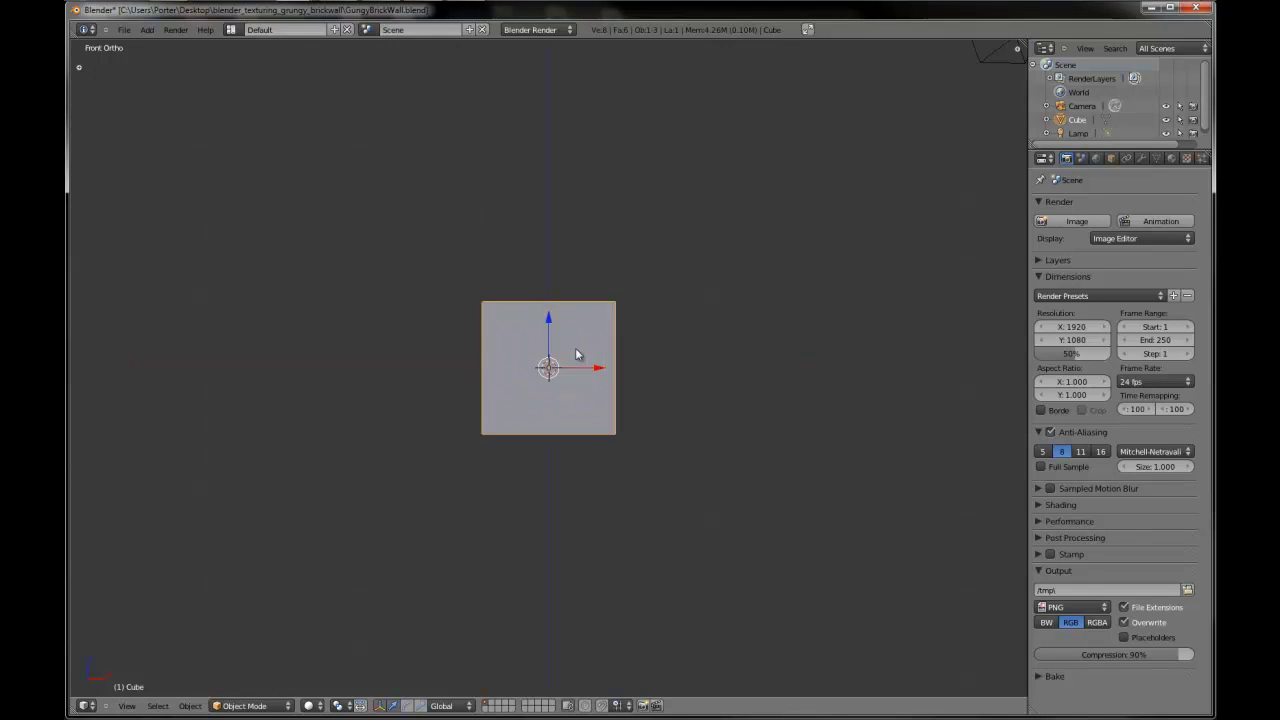
{"action": "key", "text": "Tab"}
{"action": "scroll", "coordinate": [590, 348], "scroll_direction": "up", "scroll_amount": 2}
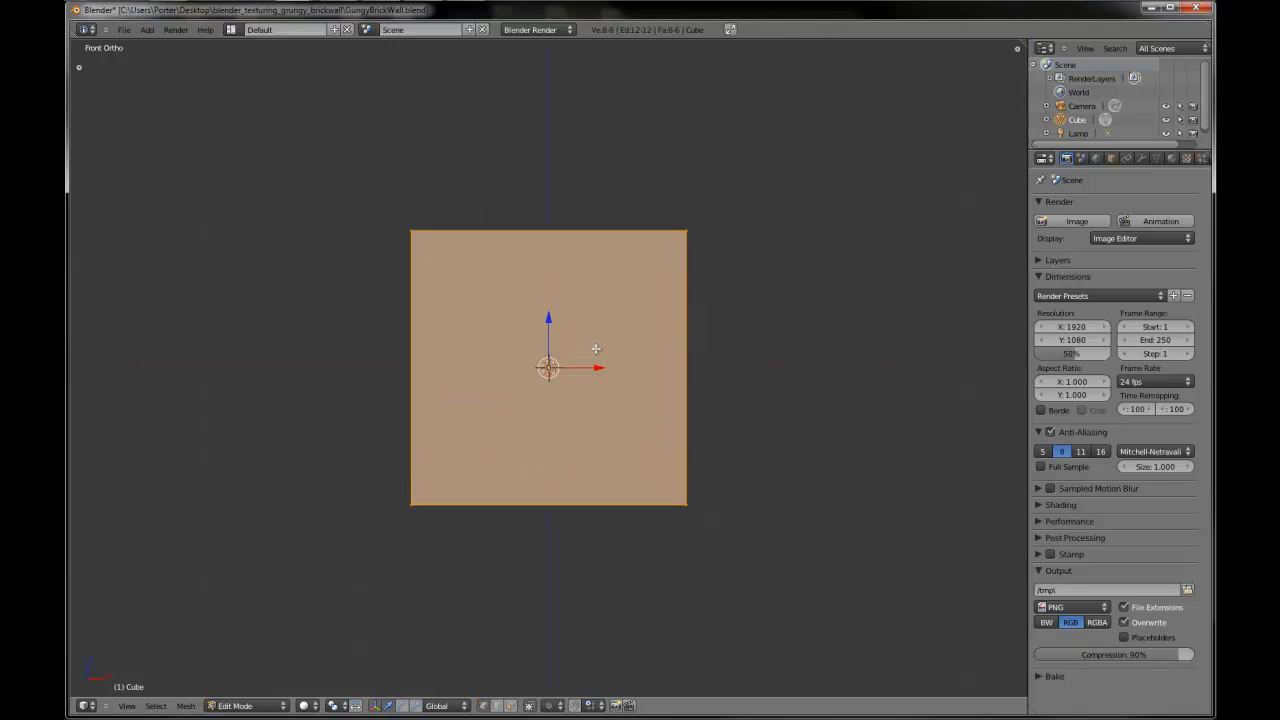
{"action": "key", "text": "s"}
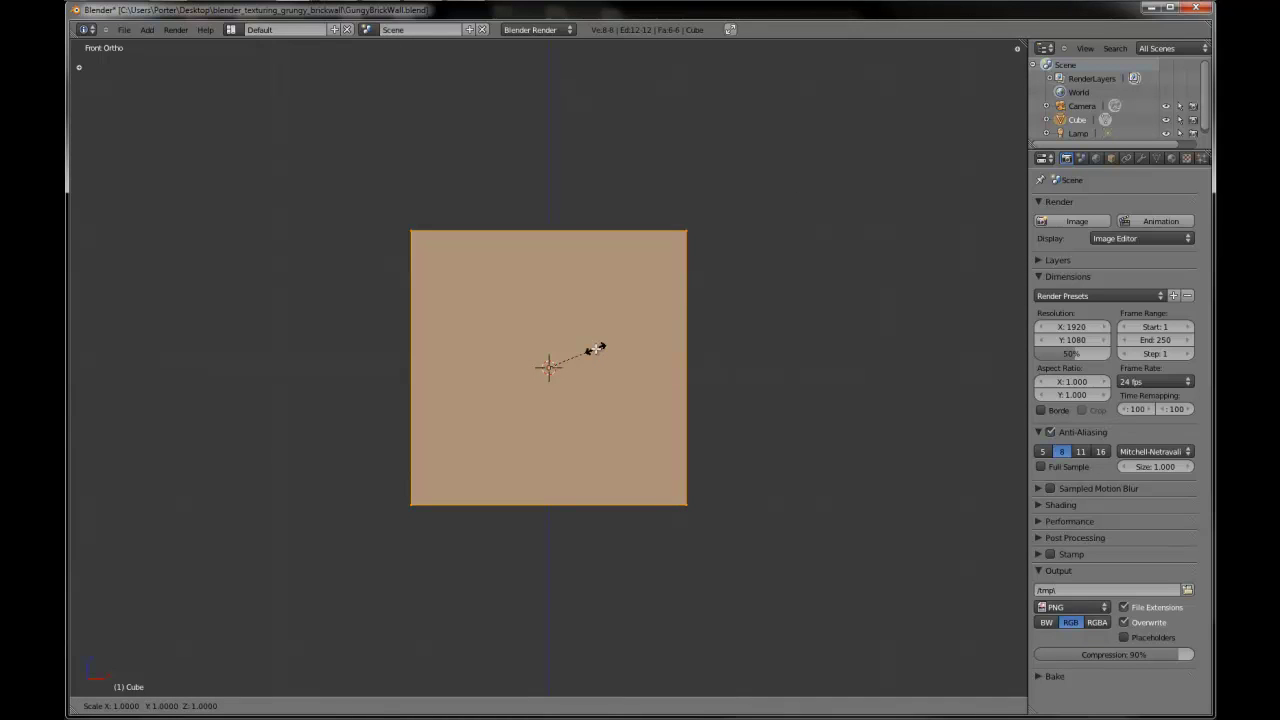
{"action": "key", "text": "z"}
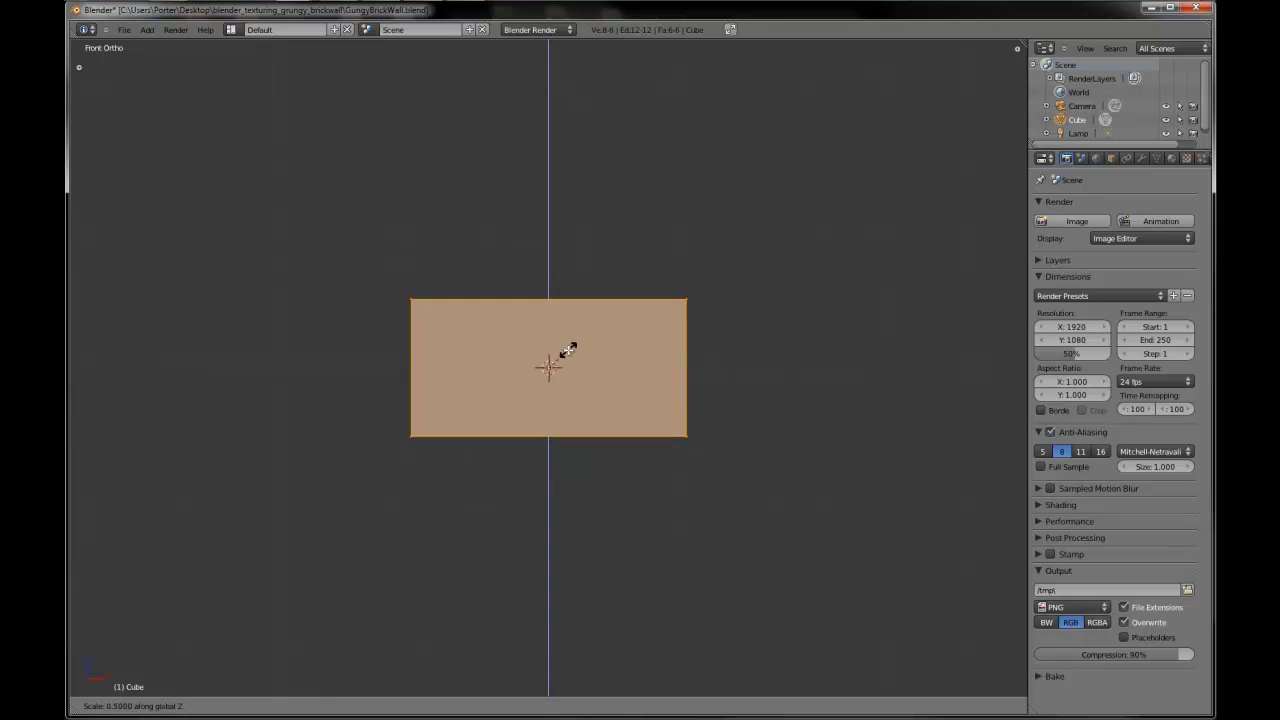
{"action": "left_click", "coordinate": [562, 355]}
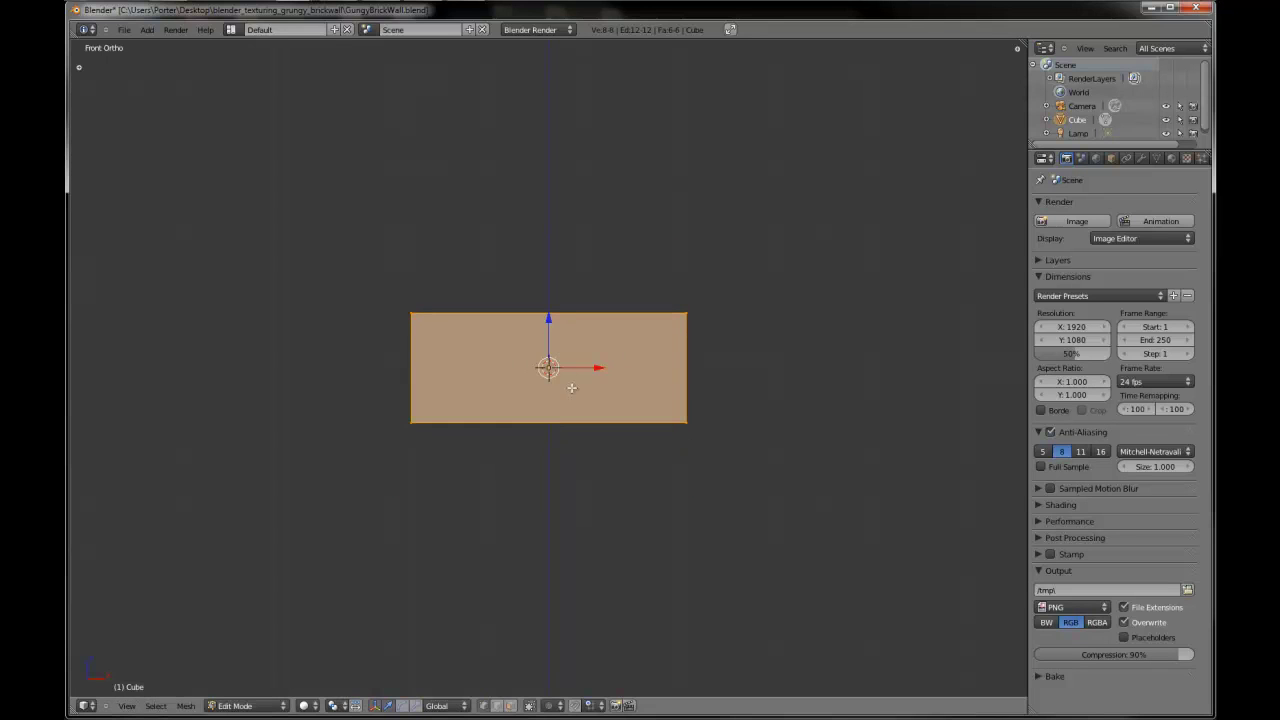
- Scale the flattened block's mesh to 0.4 along Y to give it brick proportions
{"action": "middle_click_drag", "start_coordinate": [626, 331], "coordinate": [537, 443]}
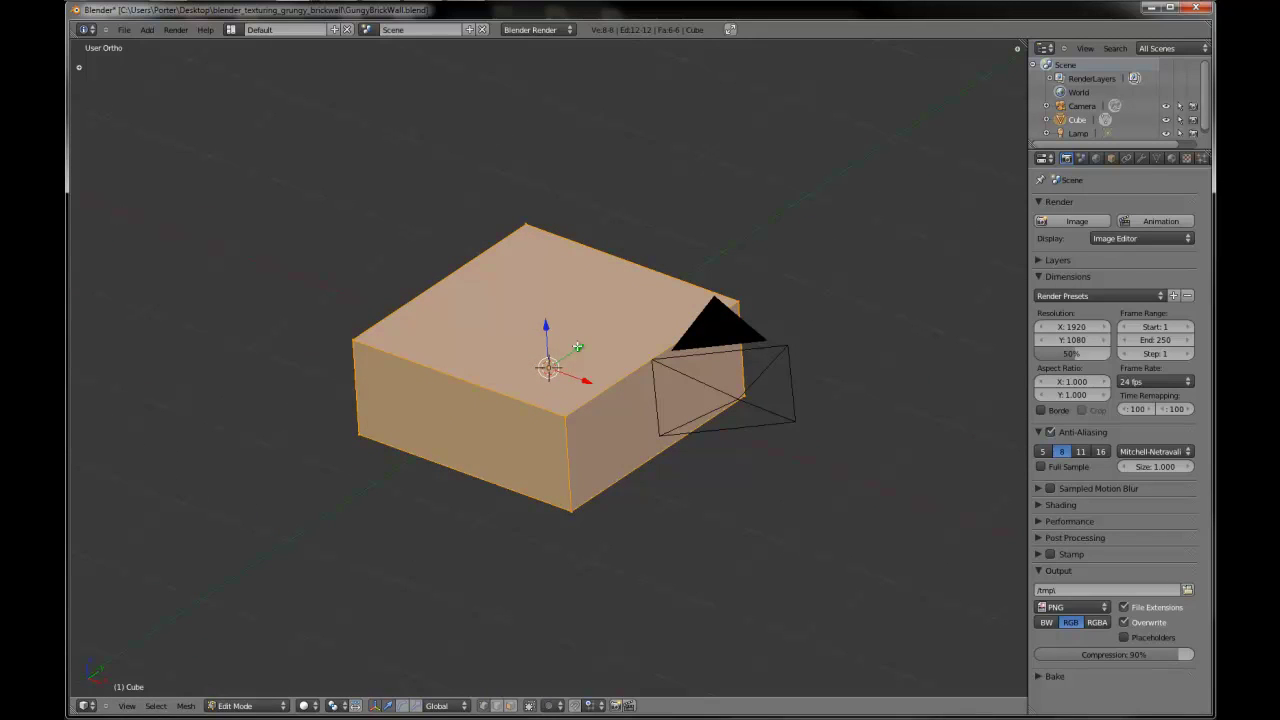
{"action": "key", "text": "s"}
{"action": "key", "text": "y"}
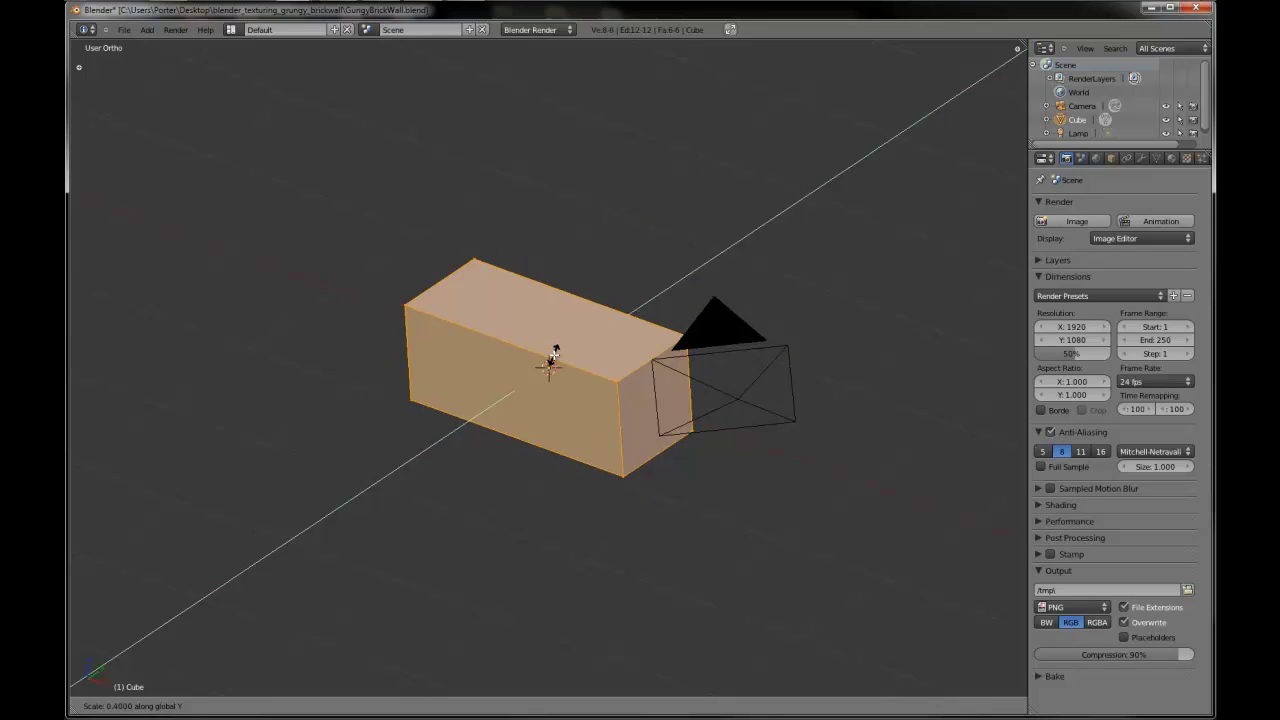
{"action": "left_click", "coordinate": [553, 352]}
{"action": "middle_click_drag", "start_coordinate": [552, 350], "coordinate": [700, 258]}
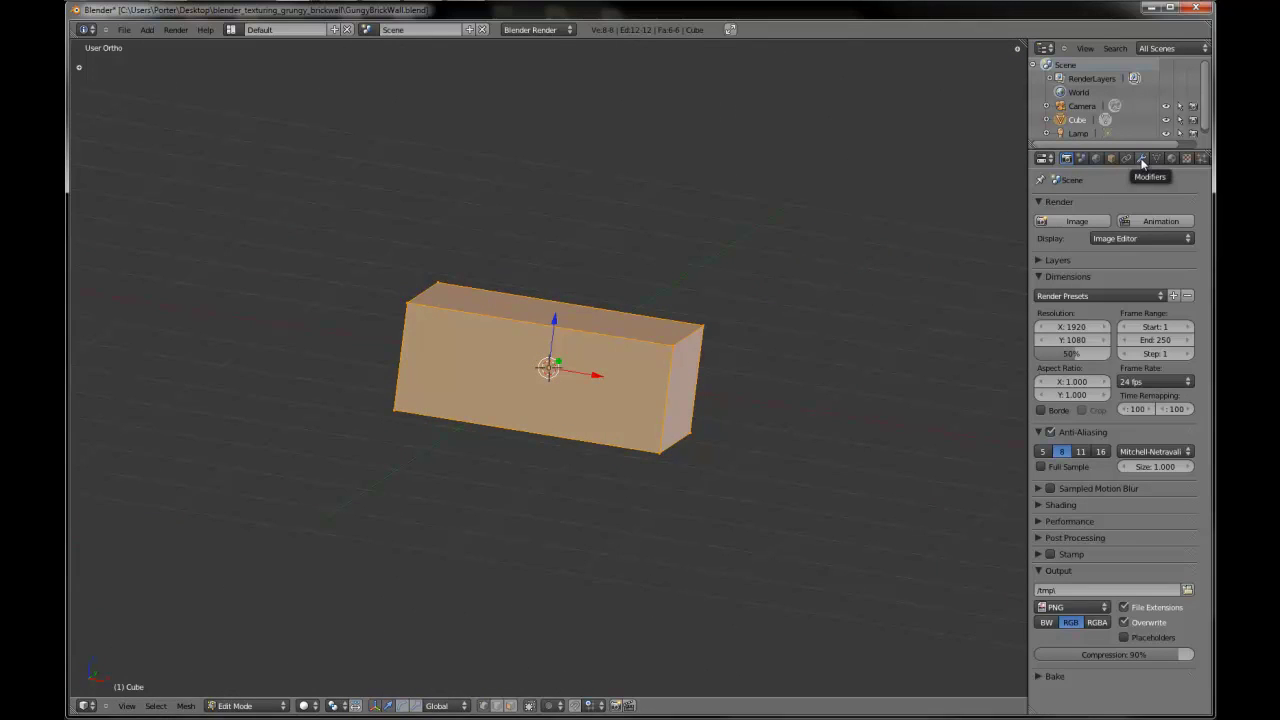
- Add a Subdivision Surface modifier to the block with 2 view subdivisions
{"action": "left_click", "coordinate": [1143, 160]}
{"action": "left_click", "coordinate": [1076, 221]}
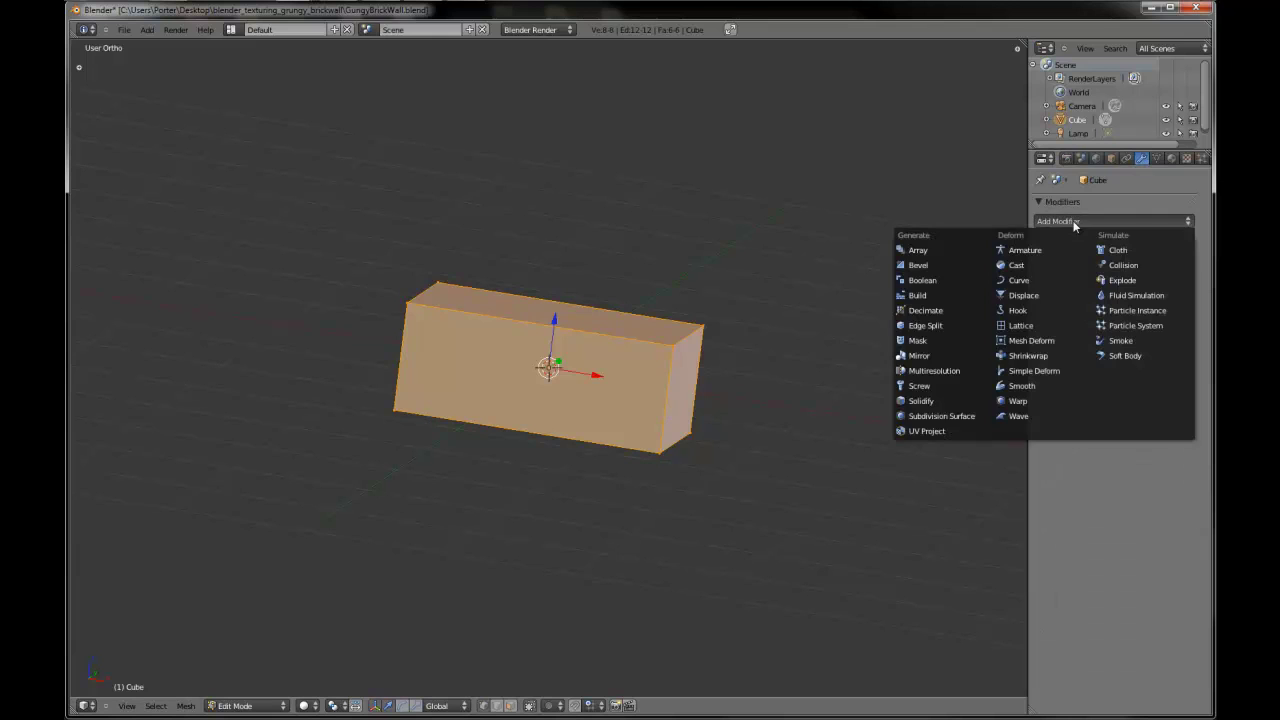
{"action": "left_click", "coordinate": [950, 418]}
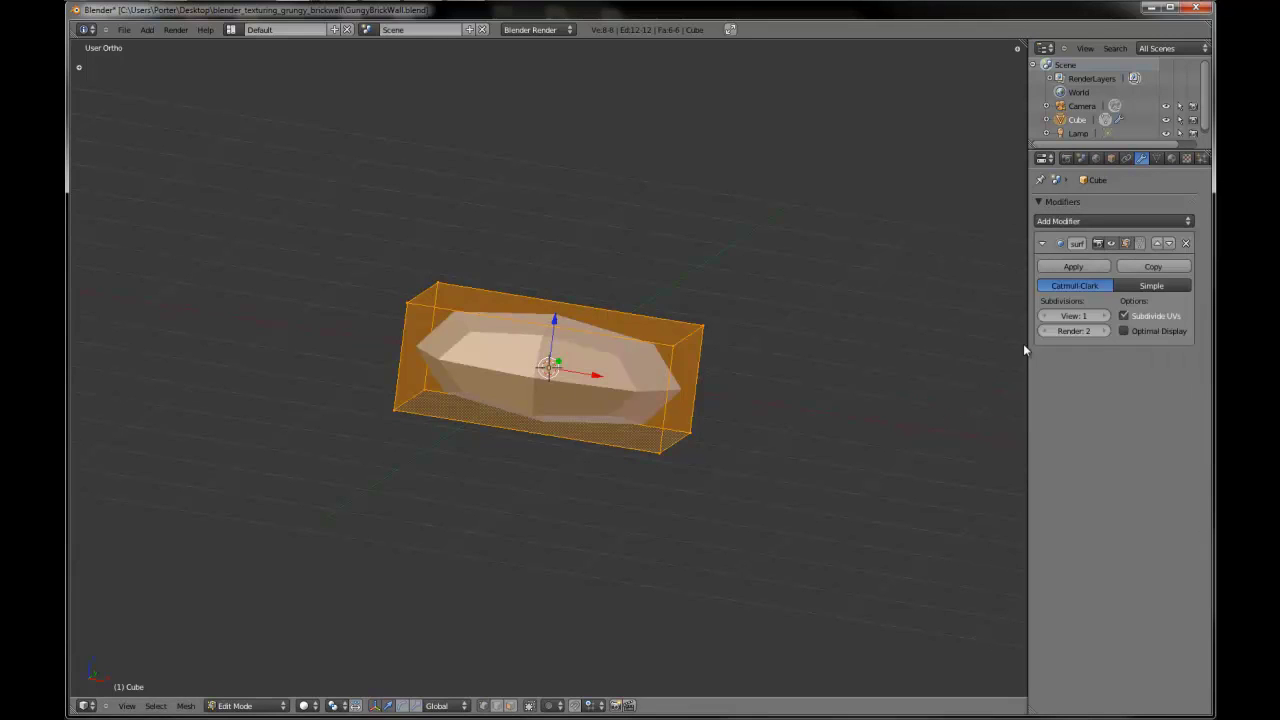
{"action": "left_click", "coordinate": [1107, 316]}
- Apply smooth shading to all of the block's faces
{"action": "key", "text": "t"}
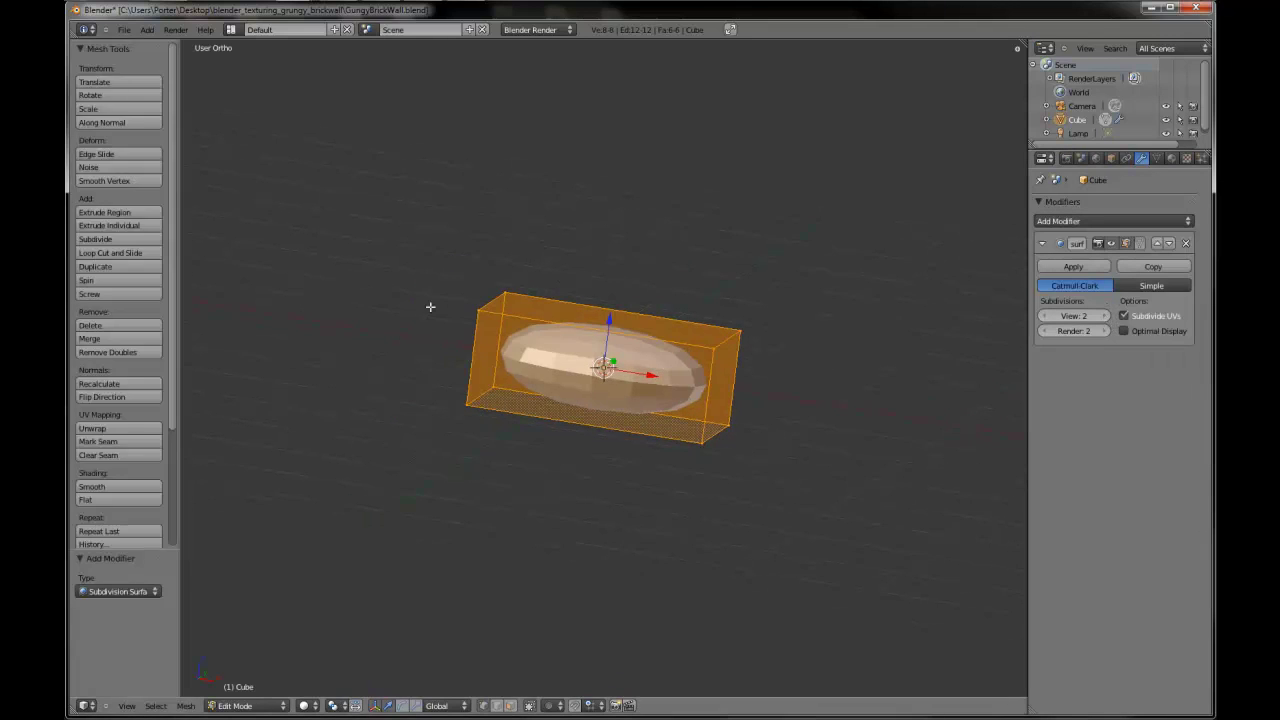
{"action": "left_click", "coordinate": [90, 488]}
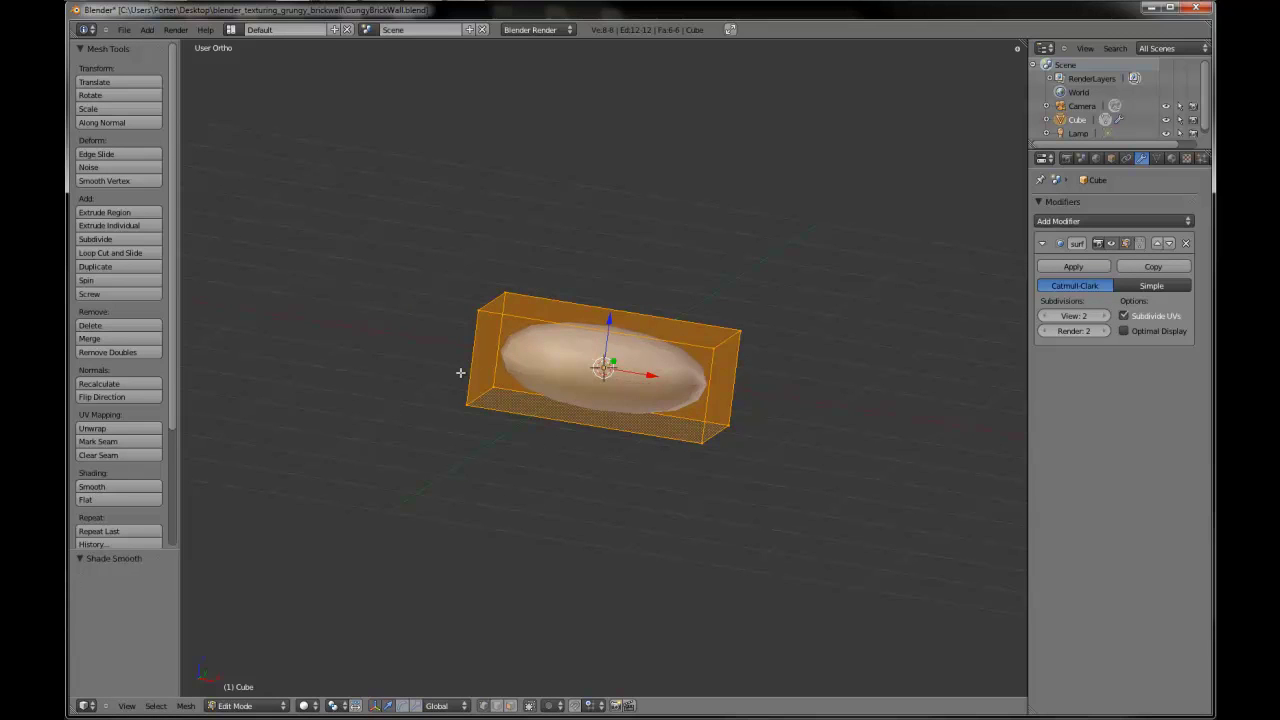
{"action": "key", "text": "t"}
- Add a vertical edge loop close to each short end of the block, sliding the first to about -0.95
{"action": "key", "text": "KP_1"}
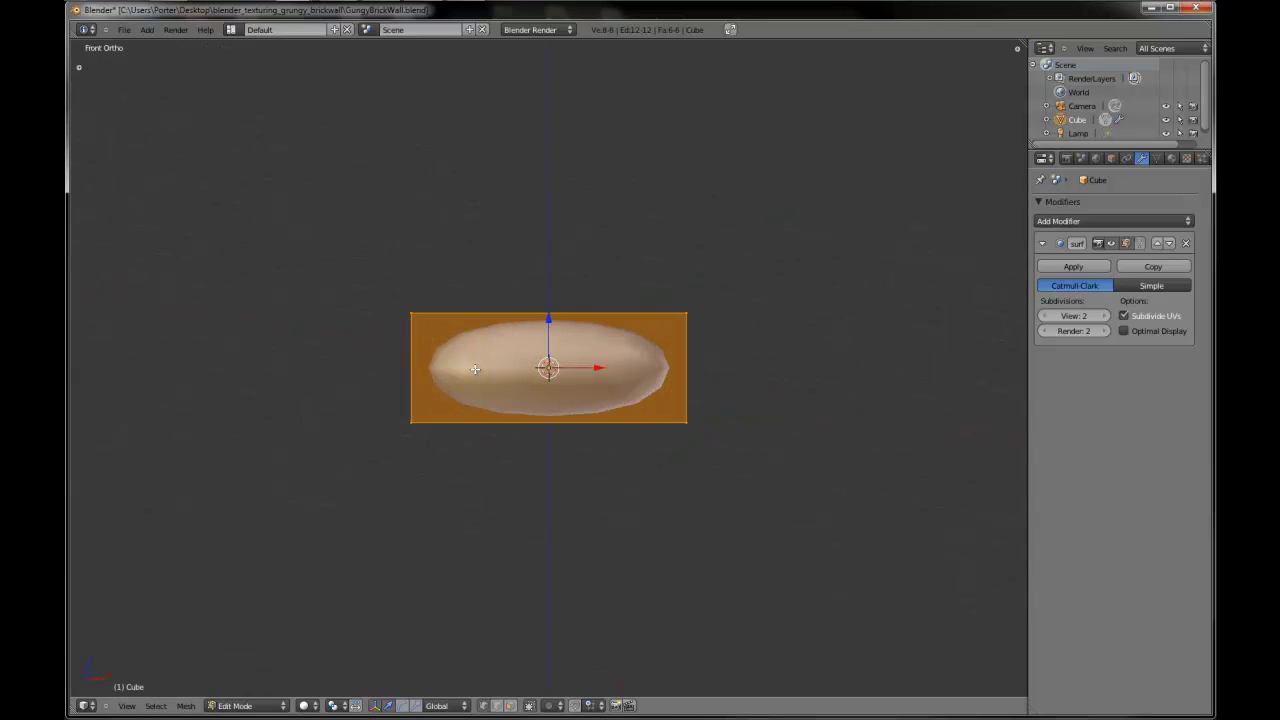
{"action": "scroll", "coordinate": [475, 370], "scroll_direction": "up", "scroll_amount": 4}
{"action": "middle_click_drag", "start_coordinate": [494, 352], "coordinate": [587, 360]}
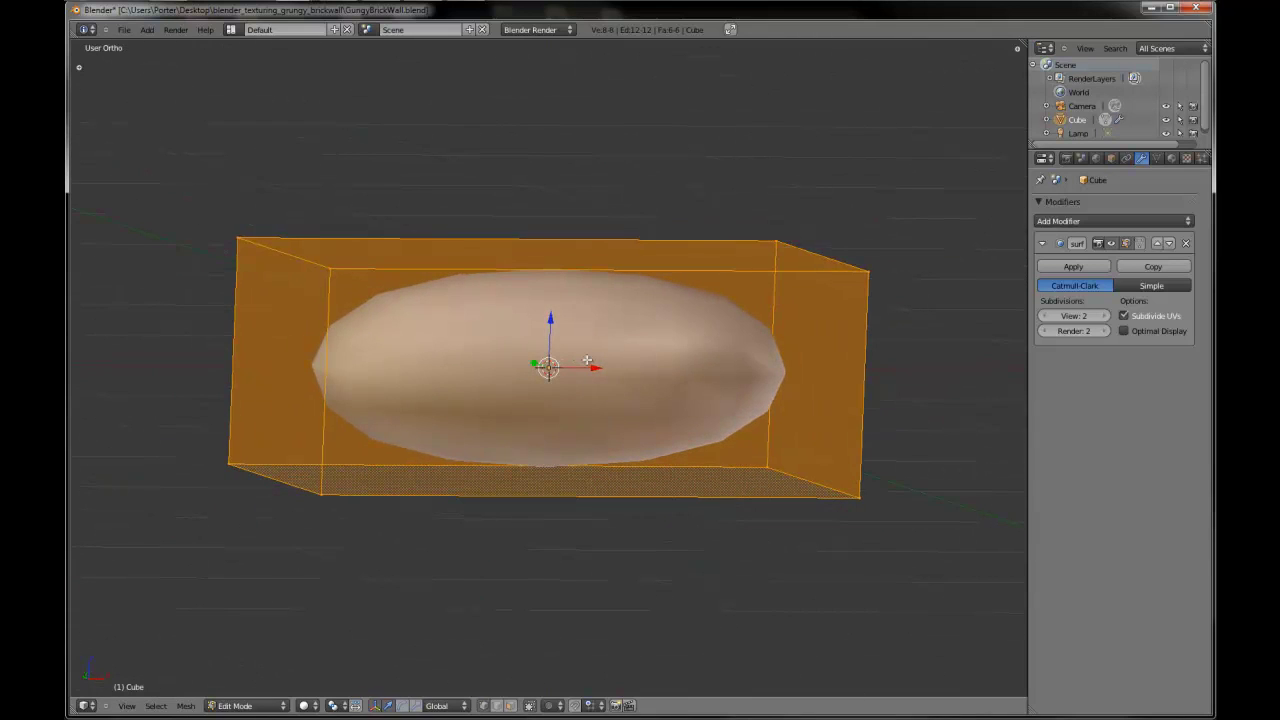
{"action": "key", "text": "KP_1"}
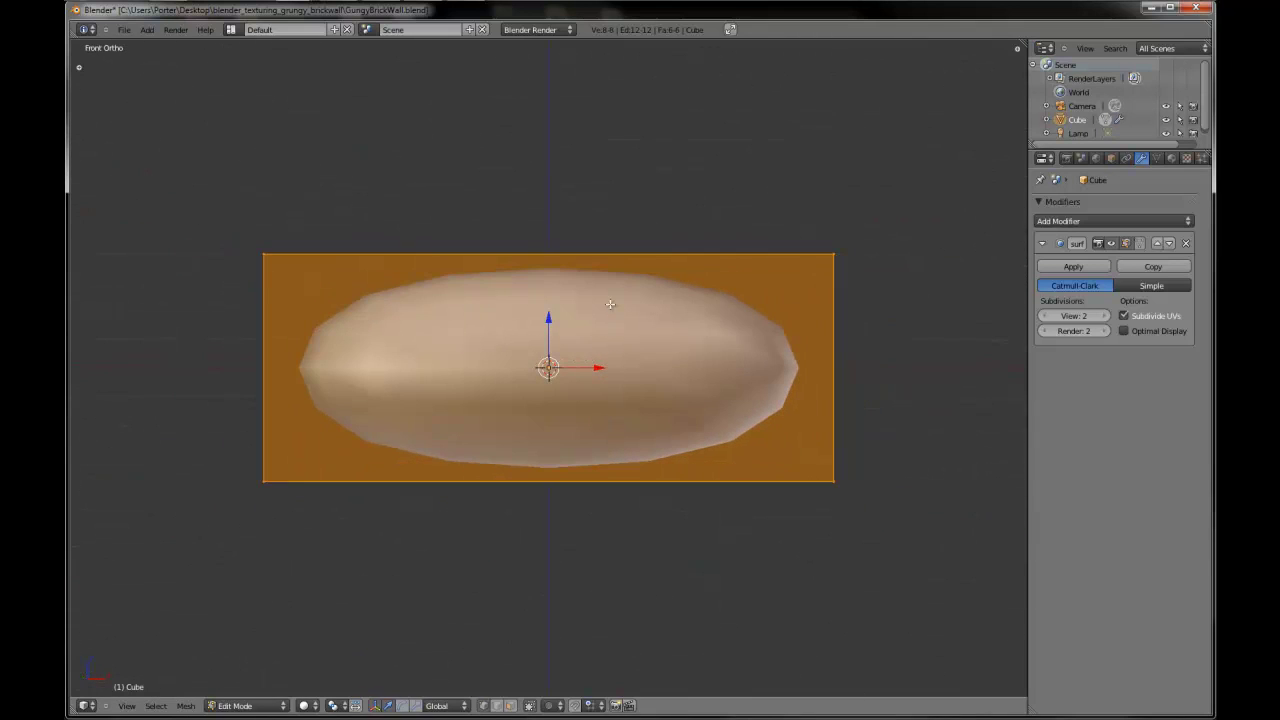
{"action": "key", "text": "ctrl+r"}
{"action": "left_click", "coordinate": [557, 254]}
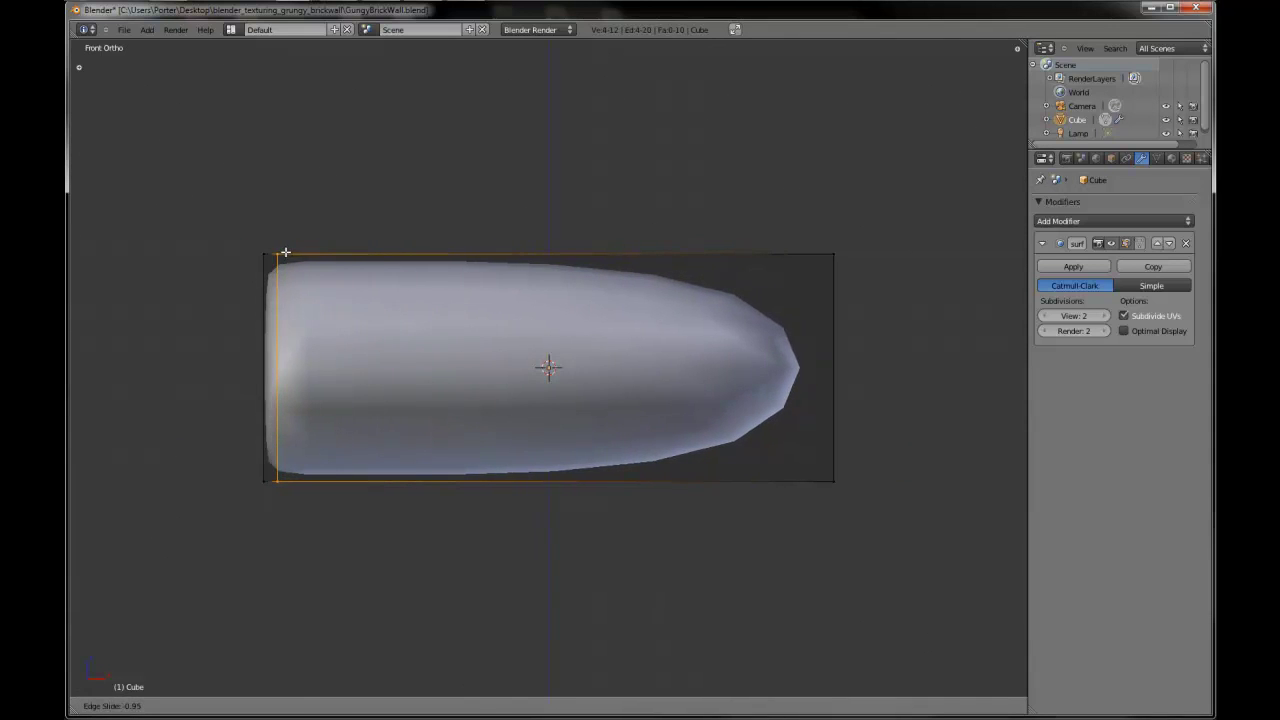
{"action": "left_click", "coordinate": [285, 253]}
{"action": "mouse_move", "coordinate": [506, 288]}
{"action": "middle_mouse_down"}
{"action": "mouse_move", "coordinate": [557, 306]}
{"action": "mouse_move", "coordinate": [492, 296]}
{"action": "mouse_move", "coordinate": [514, 286]}
{"action": "middle_mouse_up"}
{"action": "key", "text": "ctrl+r"}
{"action": "left_click", "coordinate": [551, 280]}
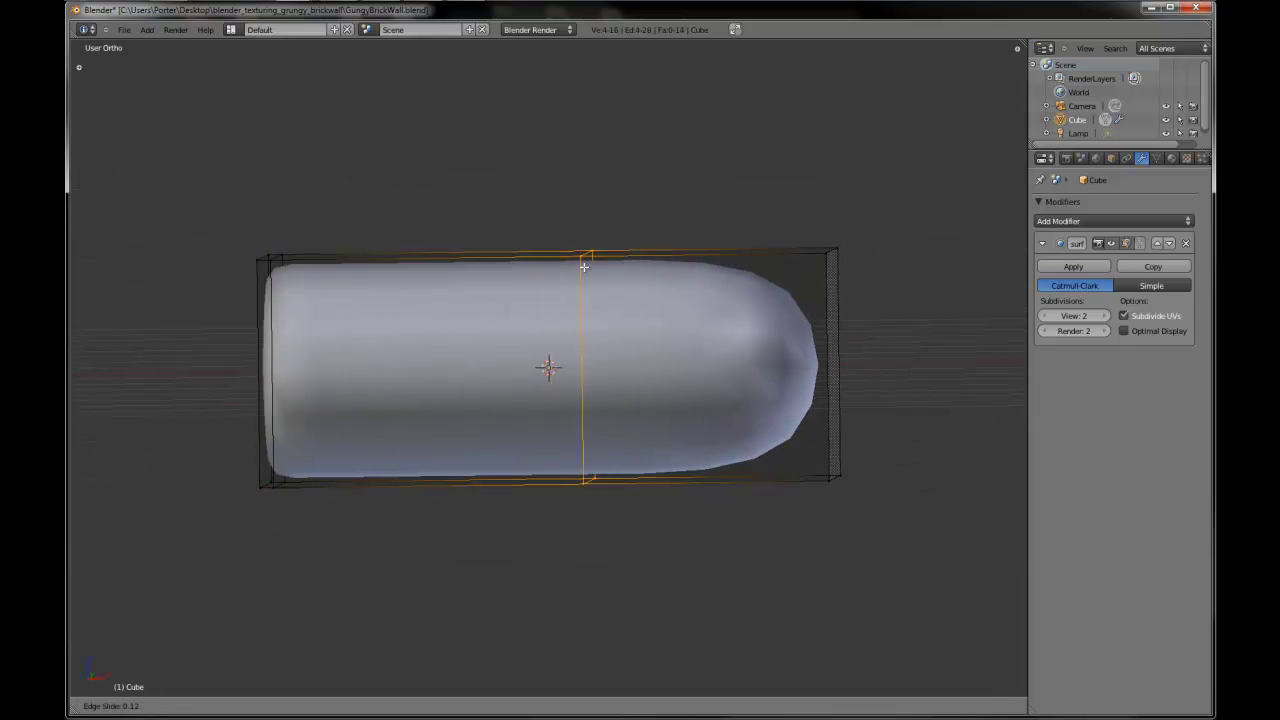
{"action": "left_click", "coordinate": [817, 257]}
- Add horizontal edge loops close to the block's upper and lower edges, then return to Object Mode
{"action": "key", "text": "ctrl+r"}
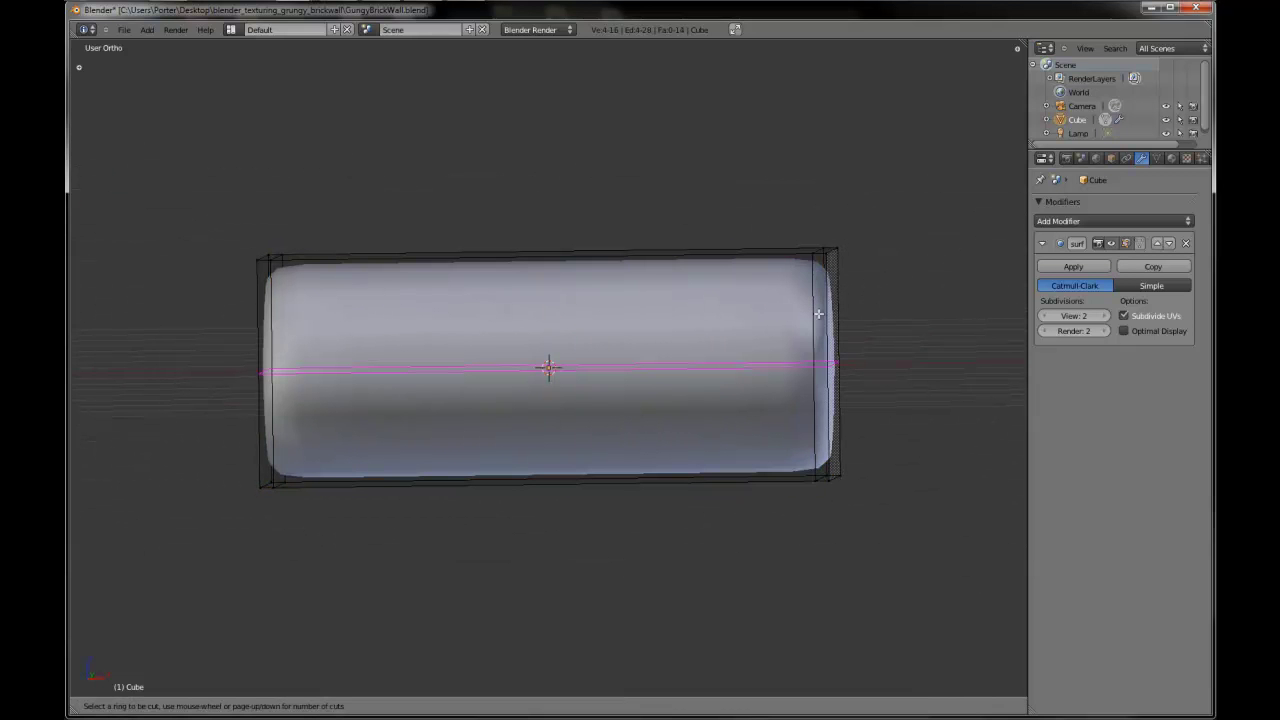
{"action": "left_click", "coordinate": [818, 253]}
{"action": "left_click", "coordinate": [814, 216]}
{"action": "key", "text": "ctrl+r"}
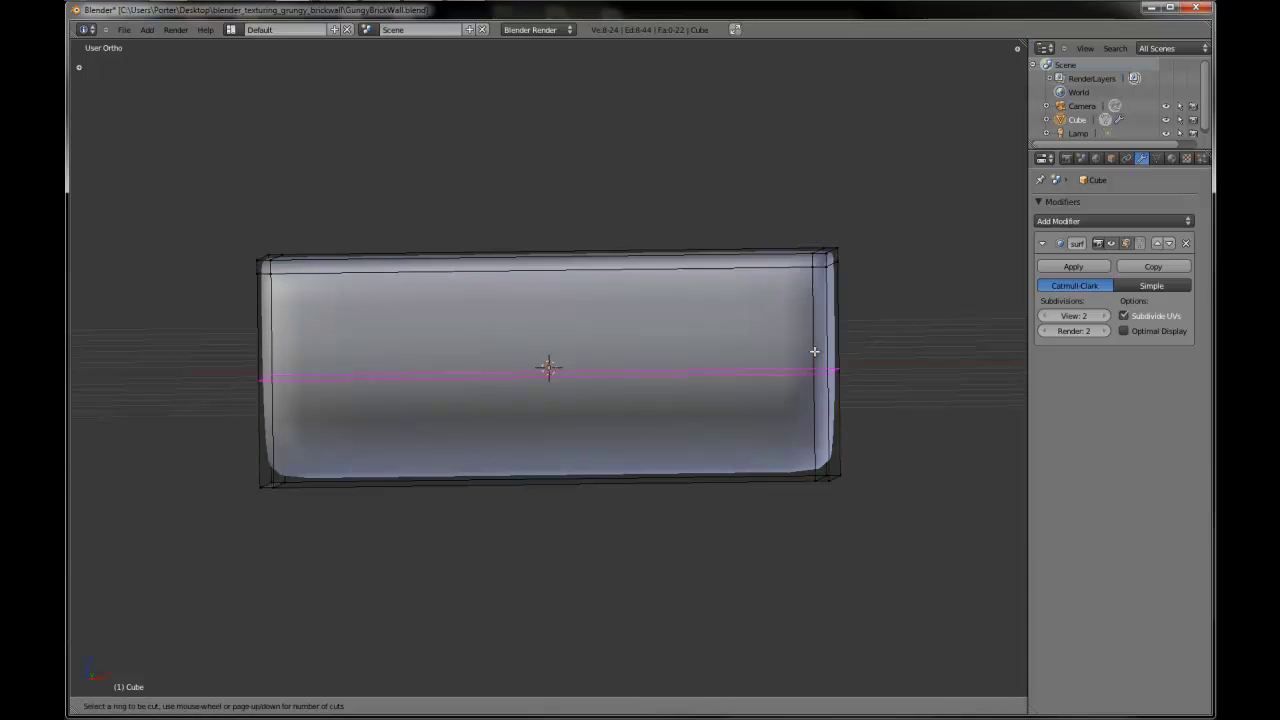
{"action": "left_click", "coordinate": [815, 366]}
{"action": "left_click", "coordinate": [816, 441]}
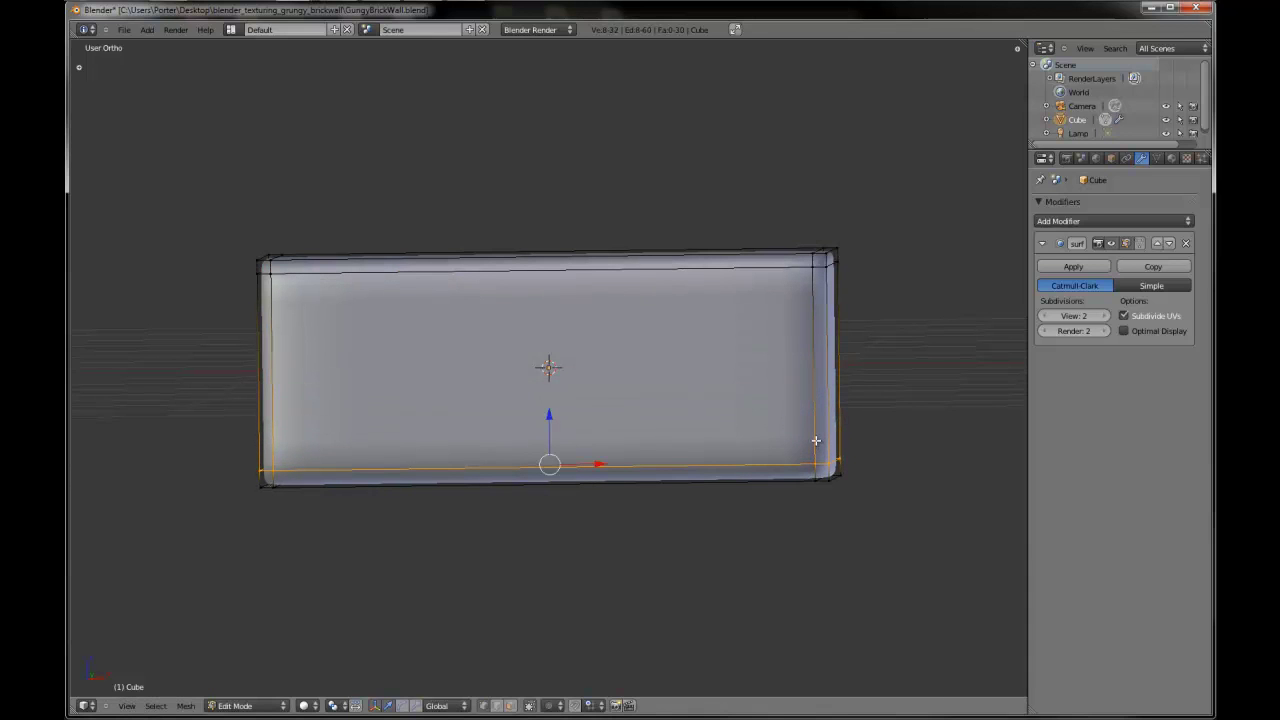
{"action": "key", "text": "Tab"}
- Try adding edge loops close to the block's front and back long faces, seen from its short end
{"action": "middle_click_drag", "start_coordinate": [815, 439], "coordinate": [509, 315]}
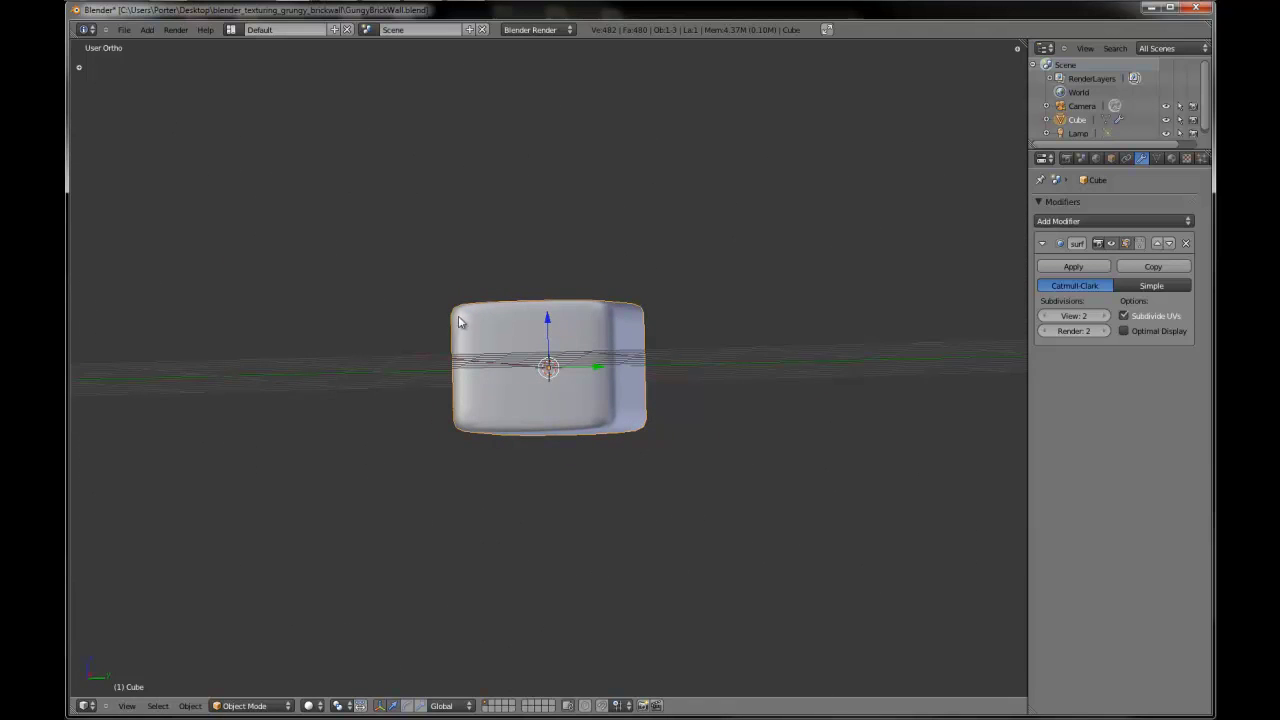
{"action": "middle_click_drag", "start_coordinate": [623, 320], "coordinate": [587, 348]}
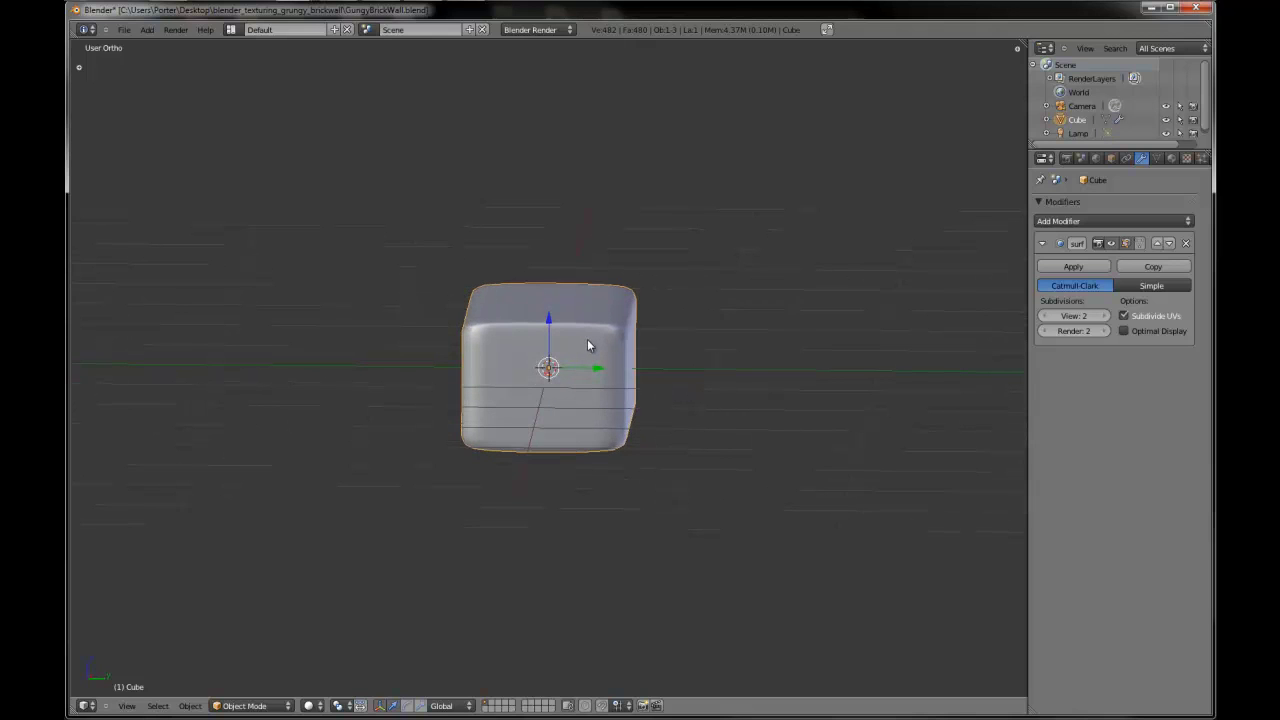
{"action": "key", "text": "Tab"}
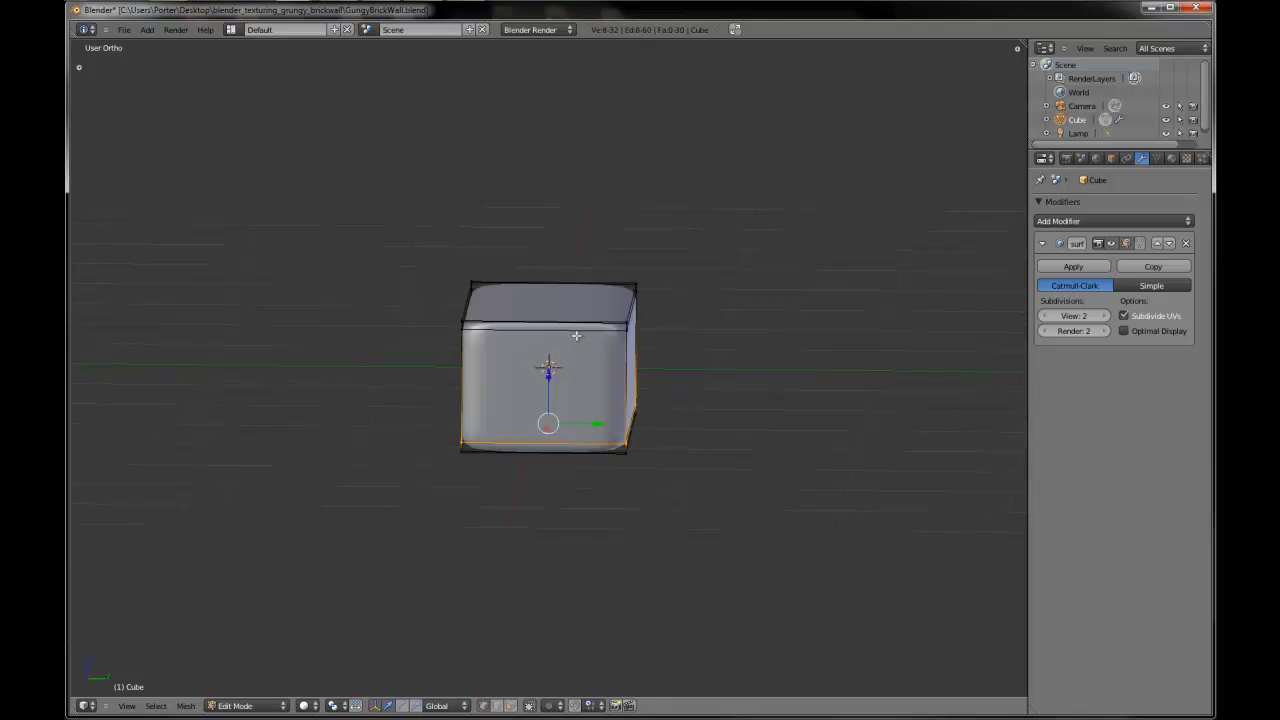
{"action": "key", "text": "ctrl+r"}
{"action": "left_click", "coordinate": [565, 332]}
{"action": "left_click", "coordinate": [491, 324]}
{"action": "key", "text": "ctrl+r"}
{"action": "left_click", "coordinate": [543, 327]}
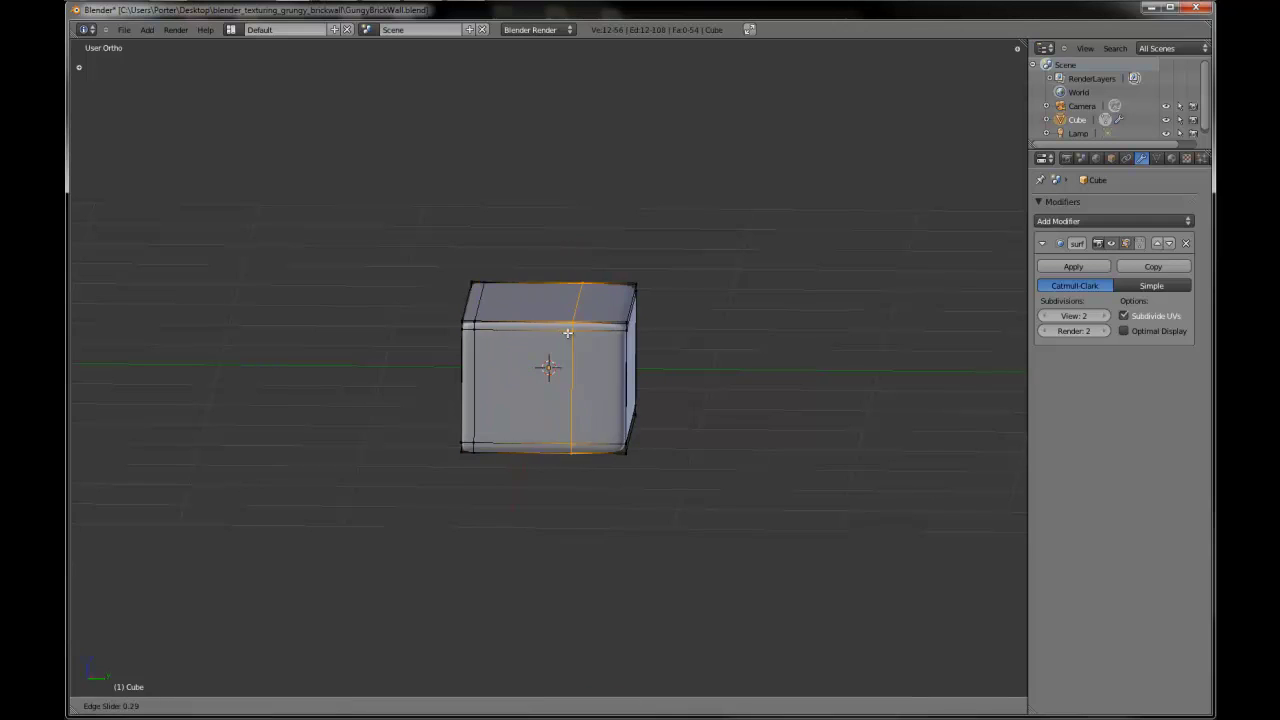
{"action": "left_click", "coordinate": [591, 337]}
{"action": "key", "text": "Tab"}
- Inspect the brick from the front and undo the edge loops along its front and back faces
{"action": "middle_click_drag", "start_coordinate": [586, 349], "coordinate": [749, 314]}
{"action": "scroll", "coordinate": [640, 350], "scroll_direction": "up", "scroll_amount": 4}
{"action": "key", "text": "KP_1"}
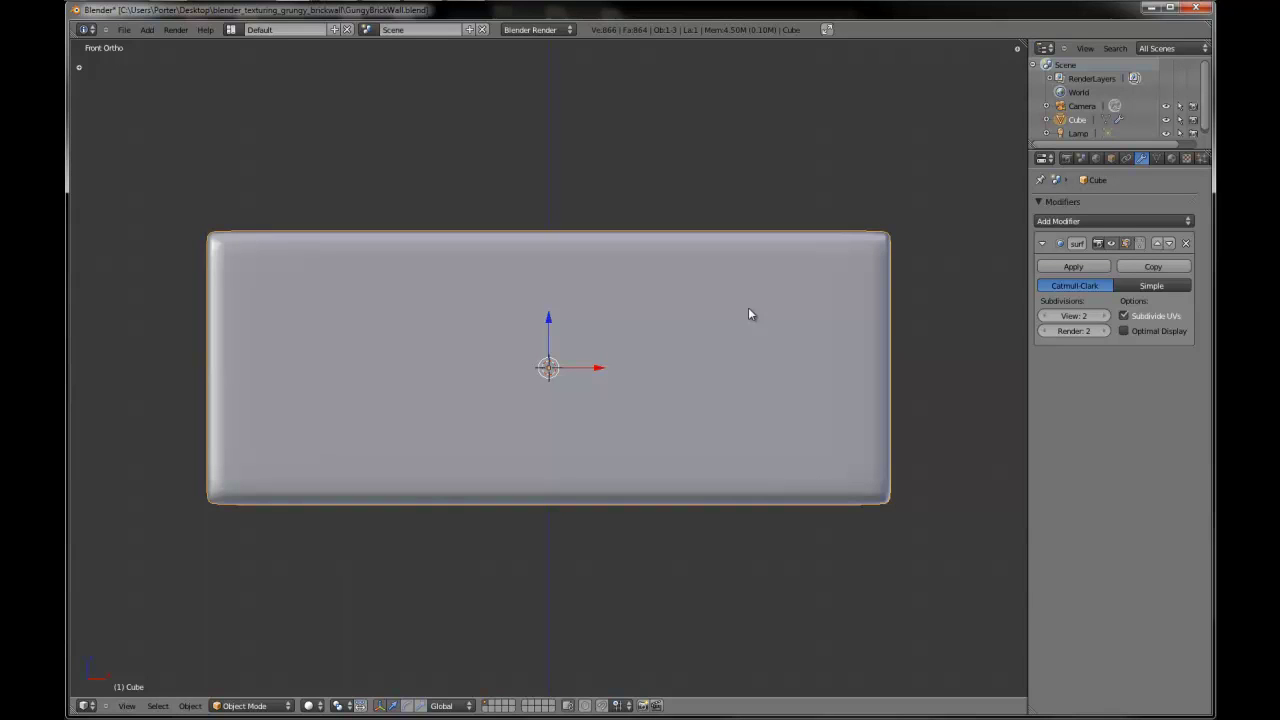
{"action": "key", "text": "ctrl+z"}
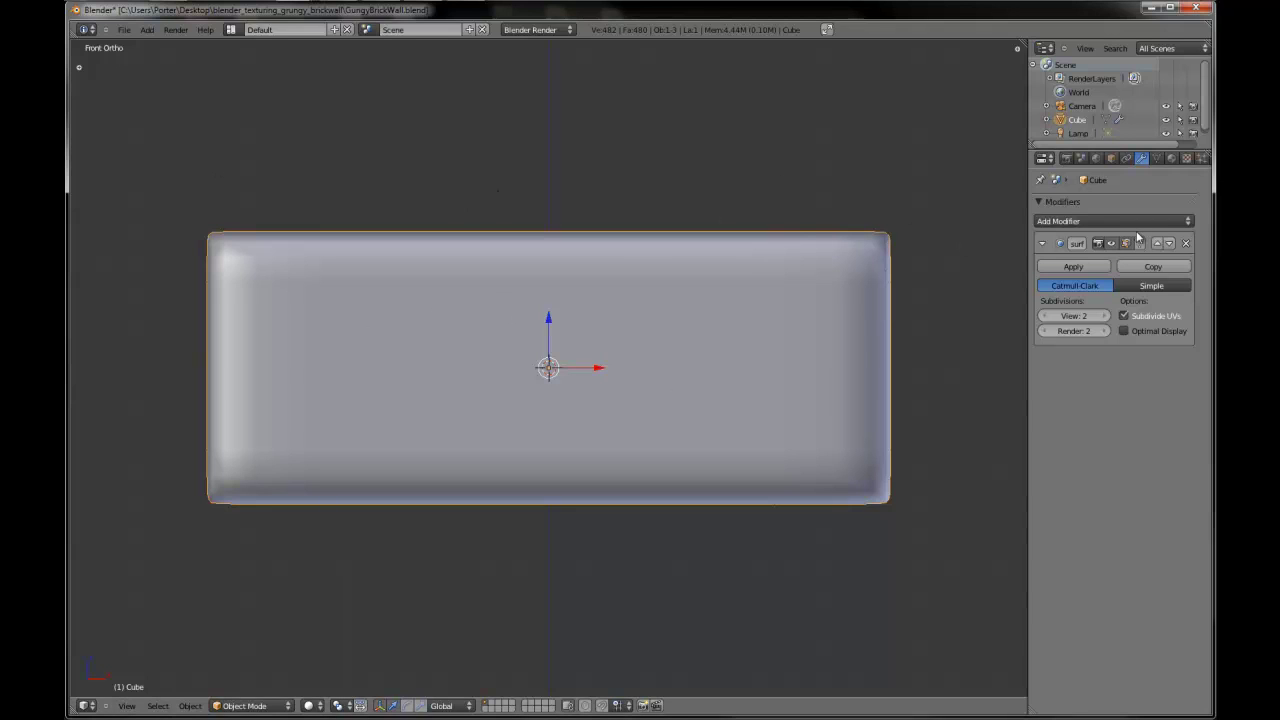
- Remove the Subdivision Surface modifier from the brick and add an Array modifier instead
{"action": "left_click", "coordinate": [1187, 246]}
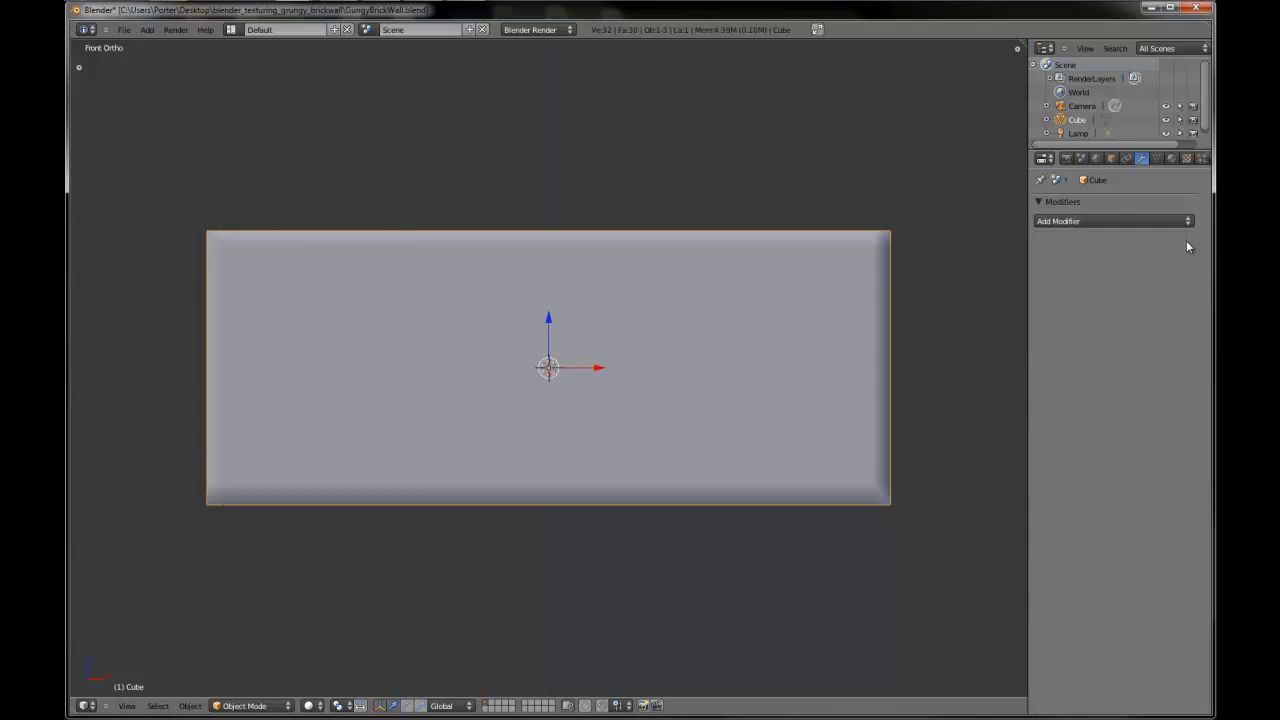
{"action": "left_click", "coordinate": [1058, 221]}
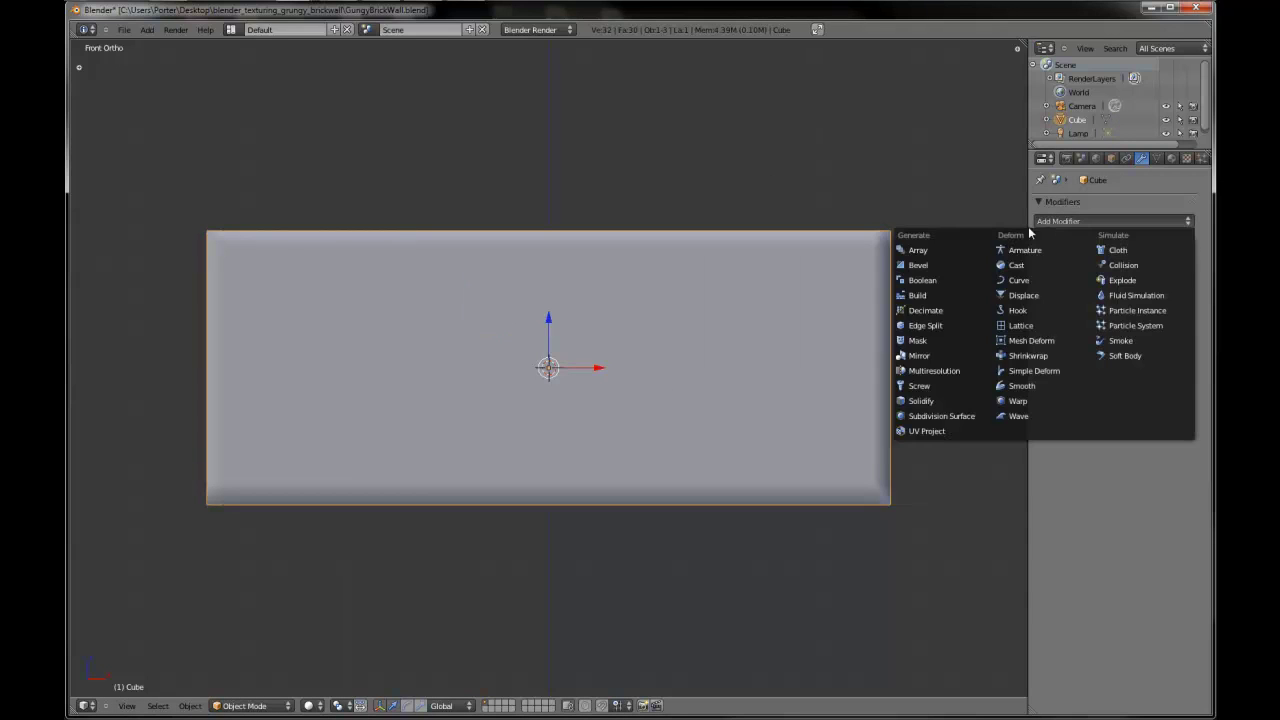
{"action": "left_click", "coordinate": [928, 251]}
{"action": "scroll", "coordinate": [838, 367], "scroll_direction": "down", "scroll_amount": 5}
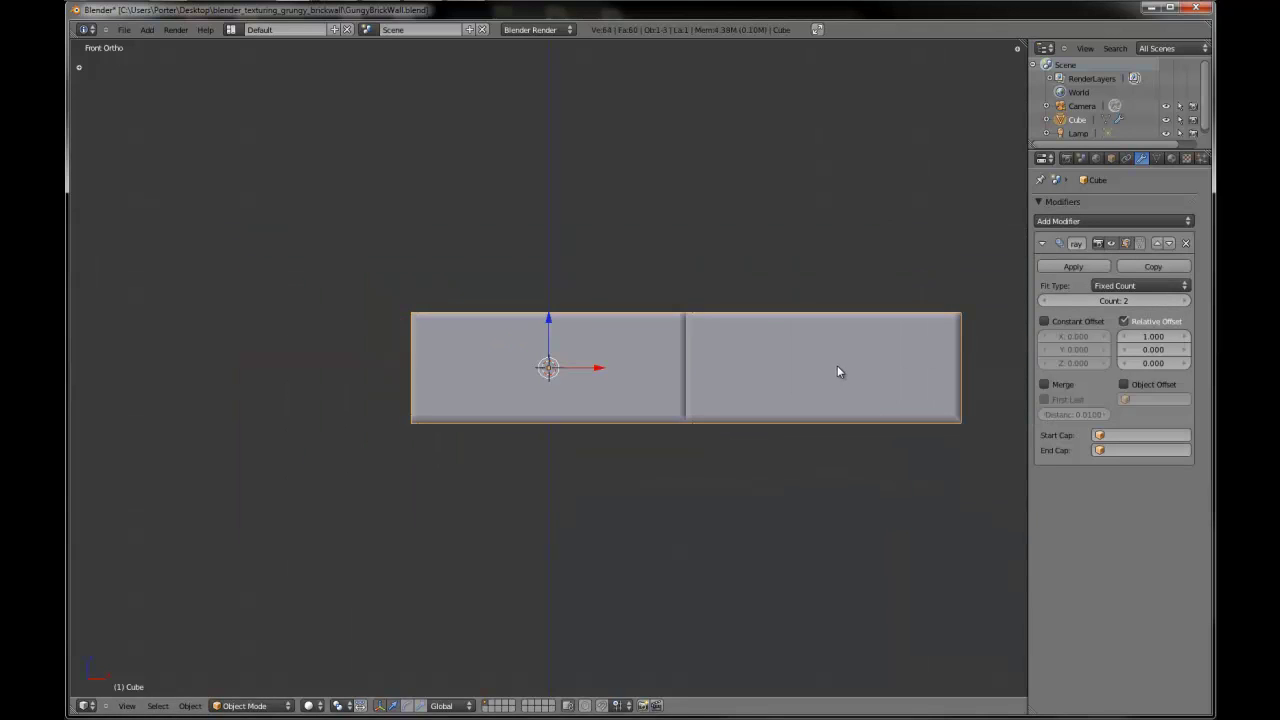
{"action": "middle_click_drag", "start_coordinate": [810, 365], "coordinate": [645, 336], "text": "shift"}
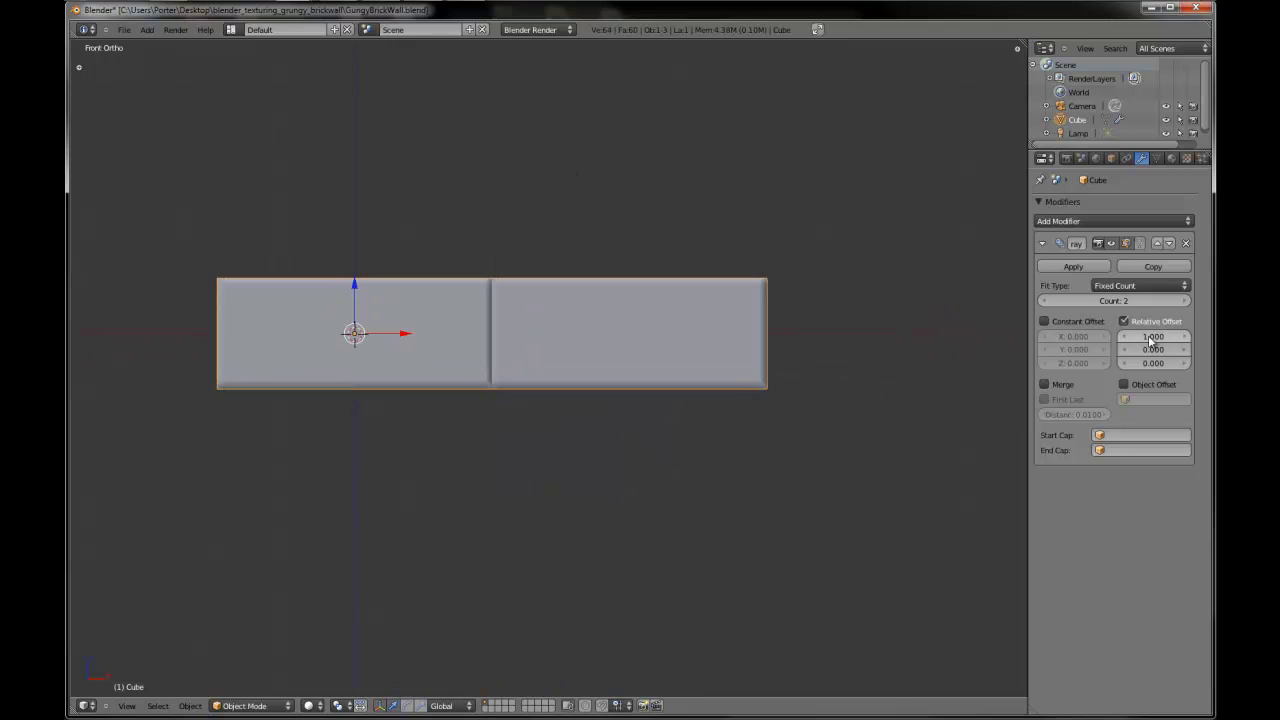
- Set the Array modifier's count to 6 to form a full row of bricks
{"action": "double_click", "coordinate": [1183, 301]}
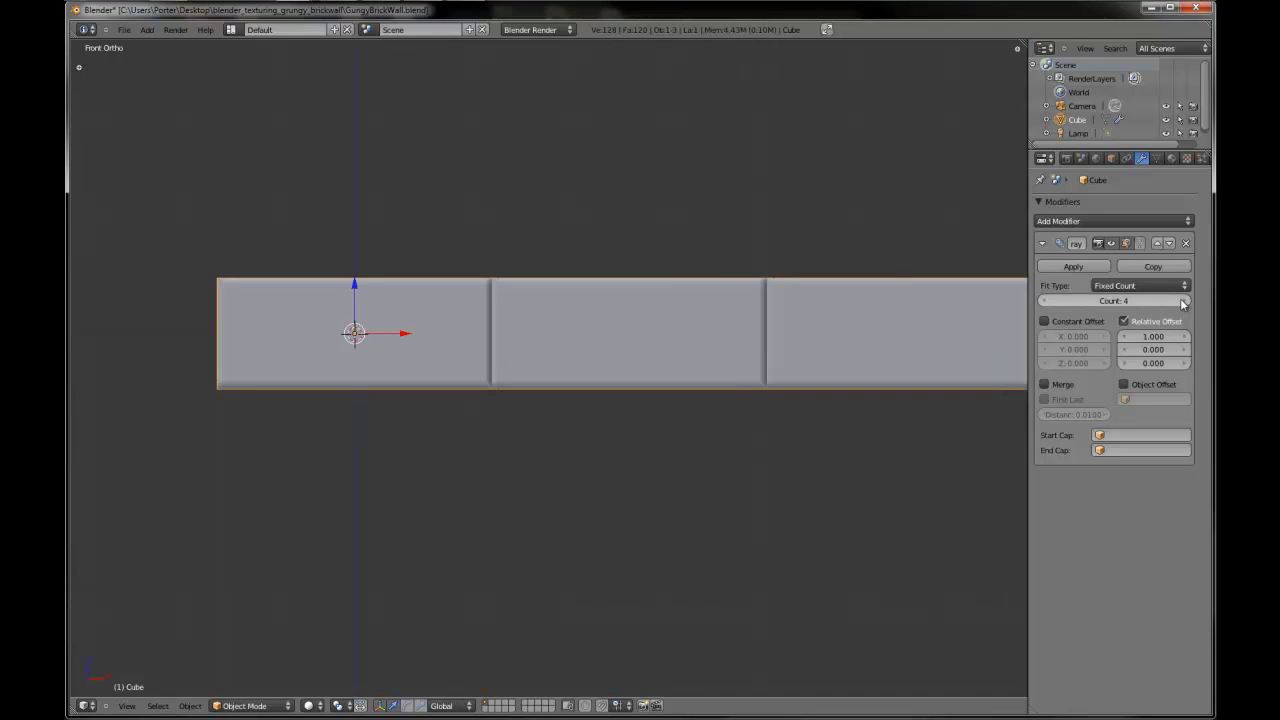
{"action": "left_click", "coordinate": [1183, 301]}
{"action": "scroll", "coordinate": [808, 385], "scroll_direction": "down", "scroll_amount": 4}
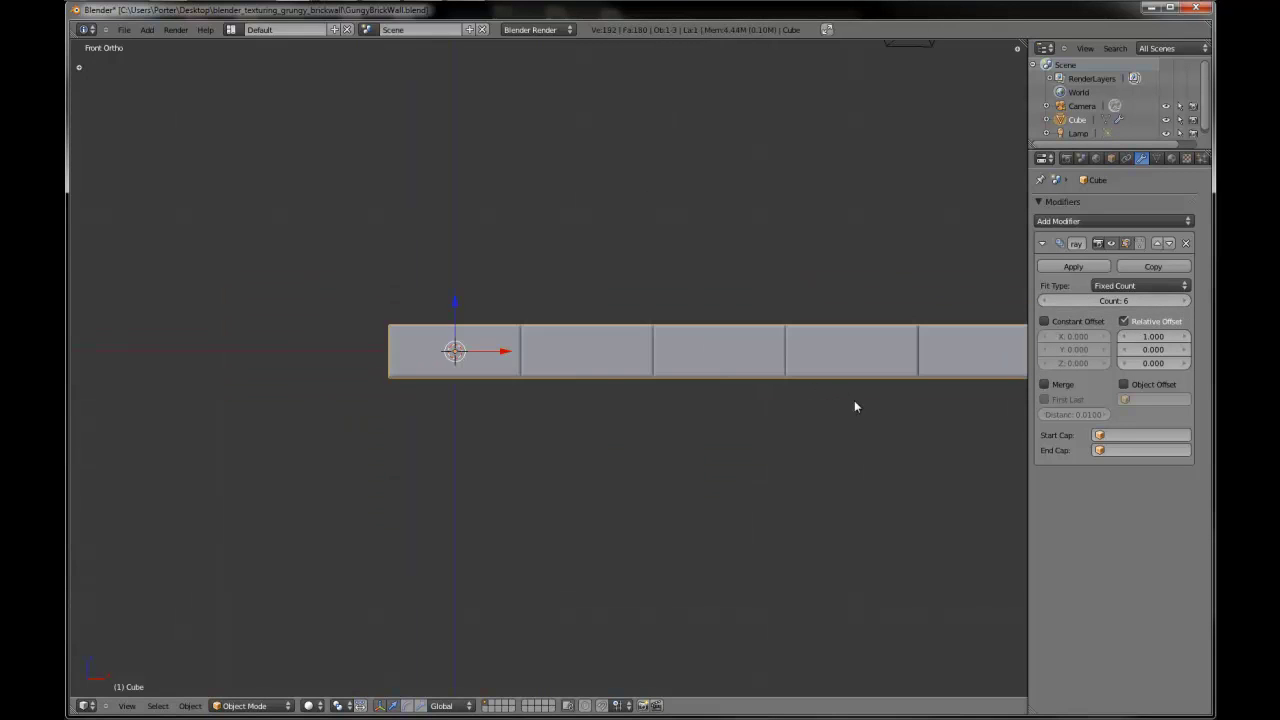
{"action": "middle_click_drag", "start_coordinate": [854, 400], "coordinate": [548, 377], "text": "shift"}
- Set the array's relative X offset to 1.05 for mortar gaps between the bricks, and apply the modifier
{"action": "left_click", "coordinate": [1140, 337]}
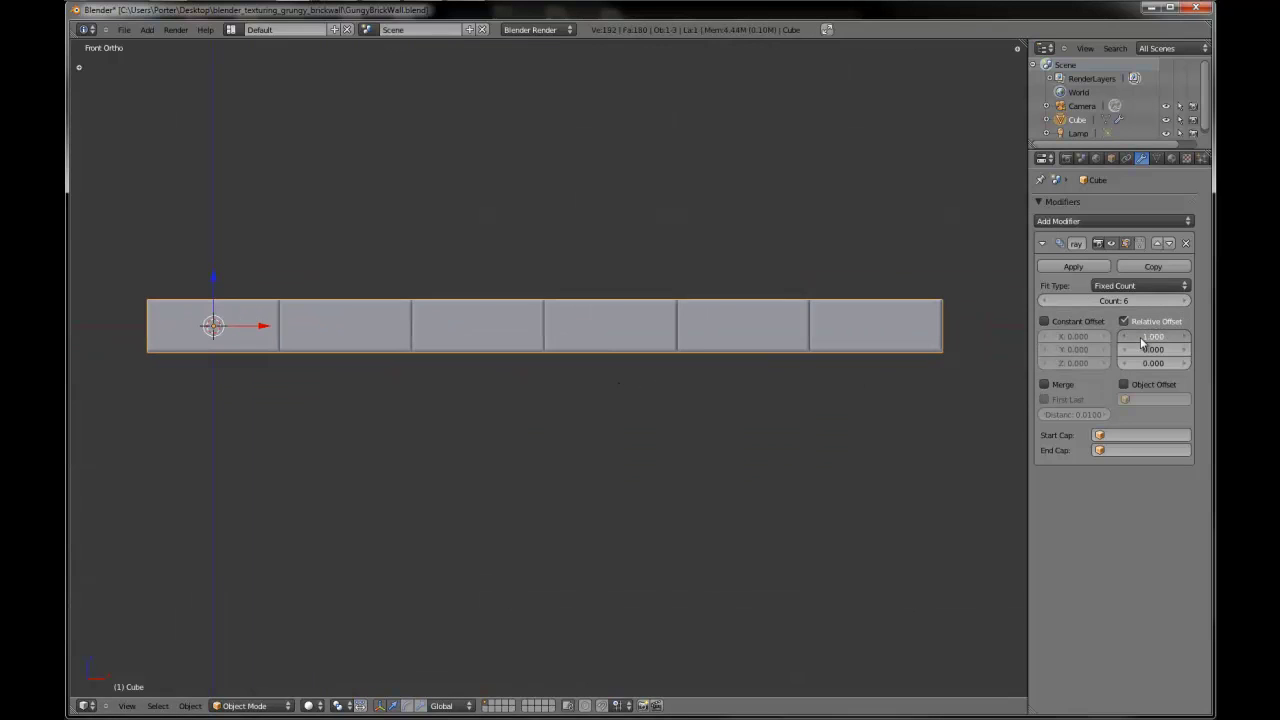
{"action": "type", "text": "1.05"}
{"action": "key", "text": "Return"}
{"action": "scroll", "coordinate": [535, 380], "scroll_direction": "up", "scroll_amount": 4}
{"action": "scroll", "coordinate": [535, 380], "scroll_direction": "up", "scroll_amount": 3}
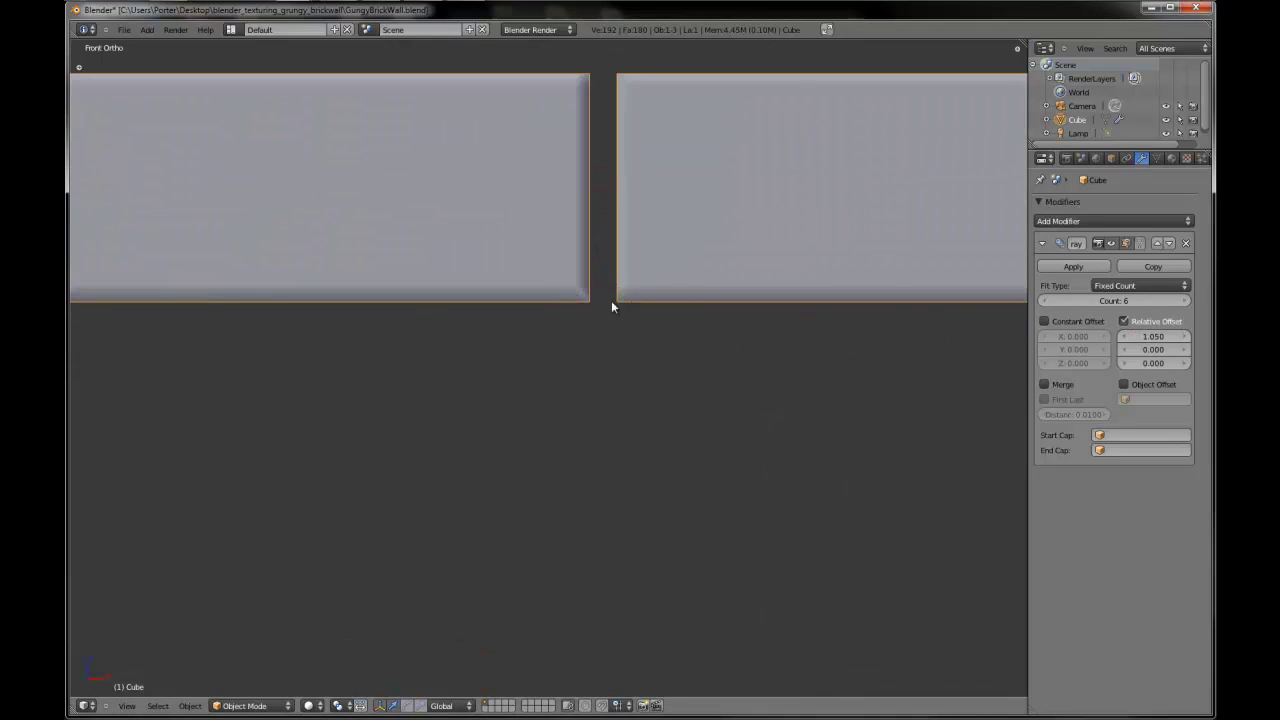
{"action": "middle_click_drag", "start_coordinate": [612, 307], "coordinate": [829, 449], "text": "shift"}
{"action": "scroll", "coordinate": [729, 374], "scroll_direction": "down", "scroll_amount": 6}
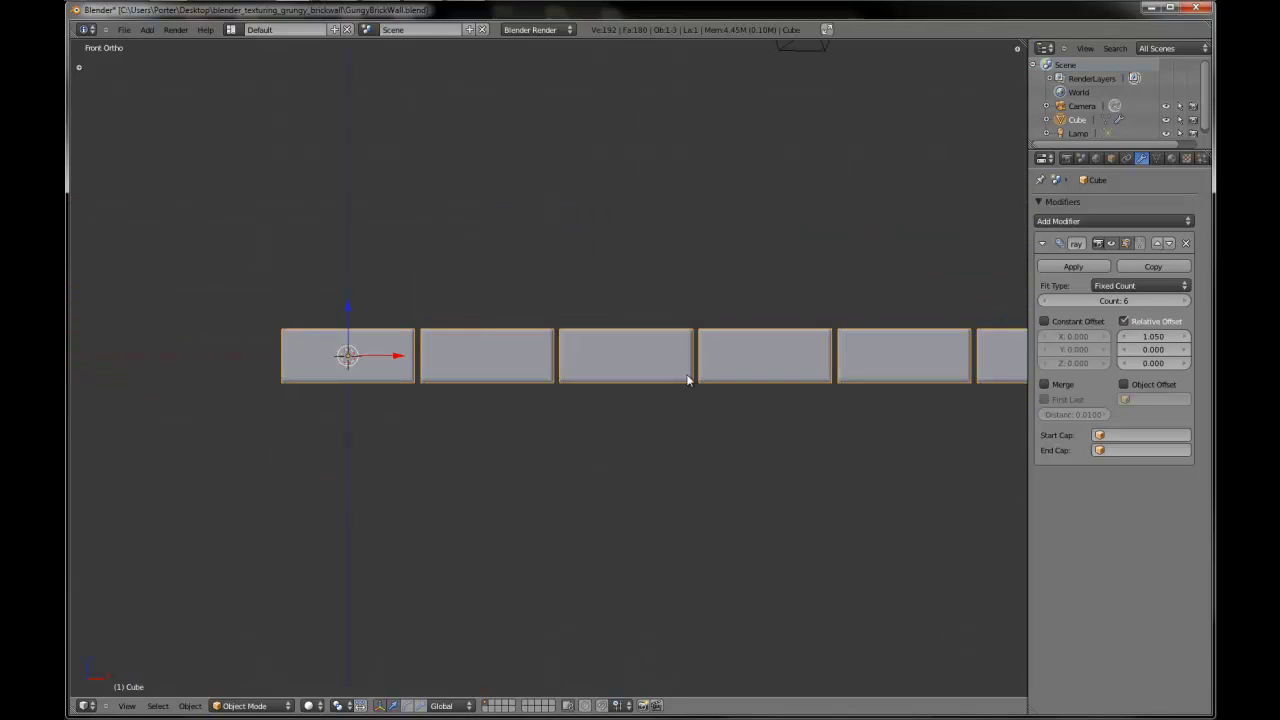
{"action": "left_click", "coordinate": [1077, 264]}
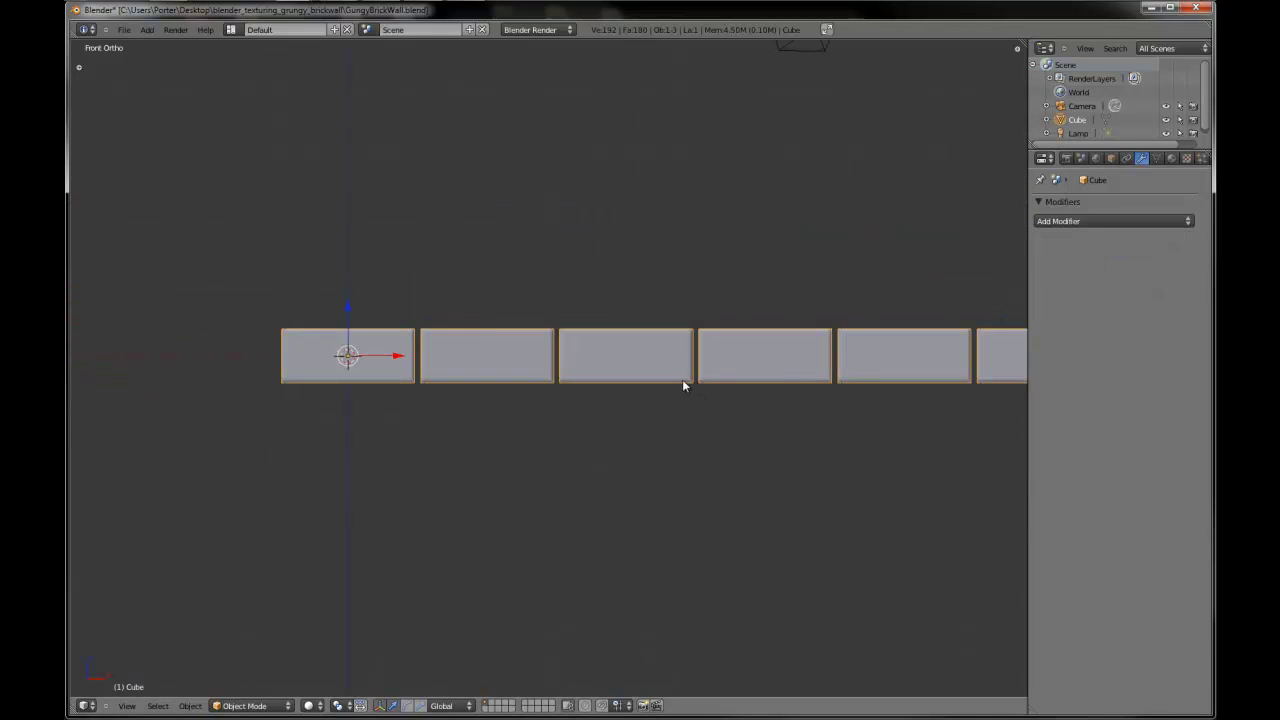
- Duplicate the brick row and place the copy about 0.9 units above it, shifted sideways by roughly half a brick
{"action": "key", "text": "shift+d"}
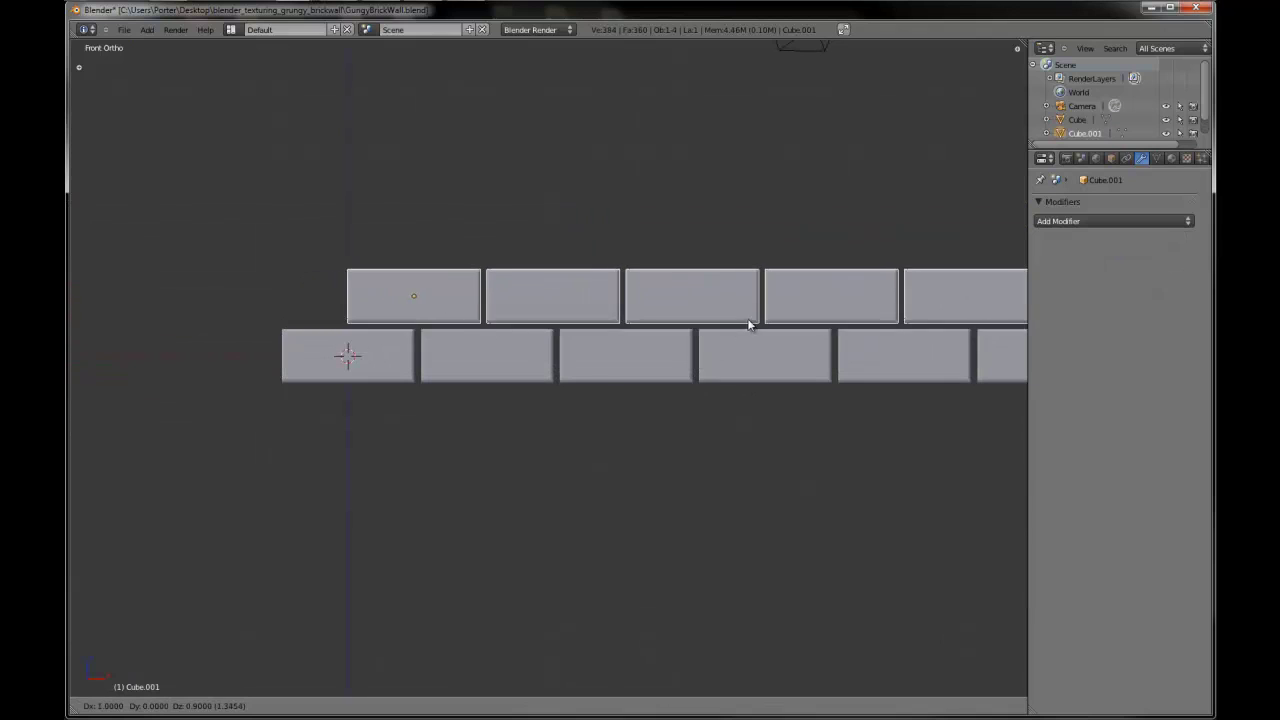
{"action": "left_click", "coordinate": [751, 324]}
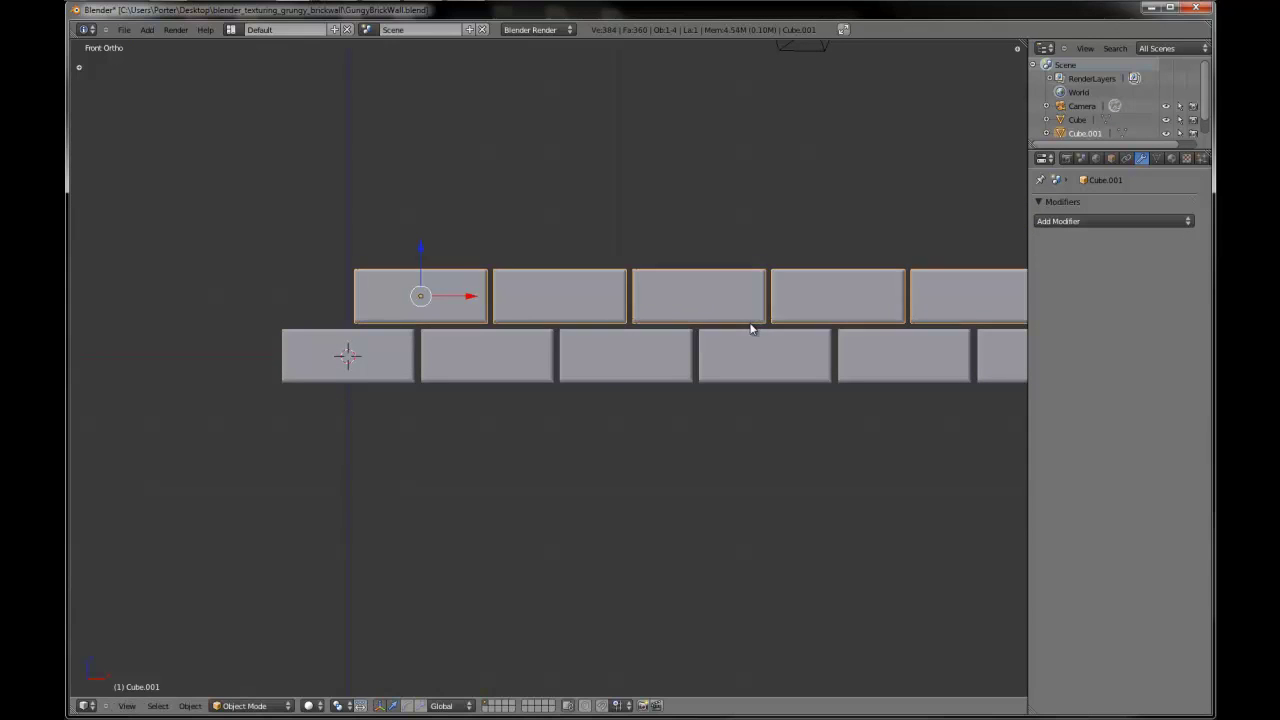
{"action": "scroll", "coordinate": [755, 330], "scroll_direction": "down", "scroll_amount": 3}
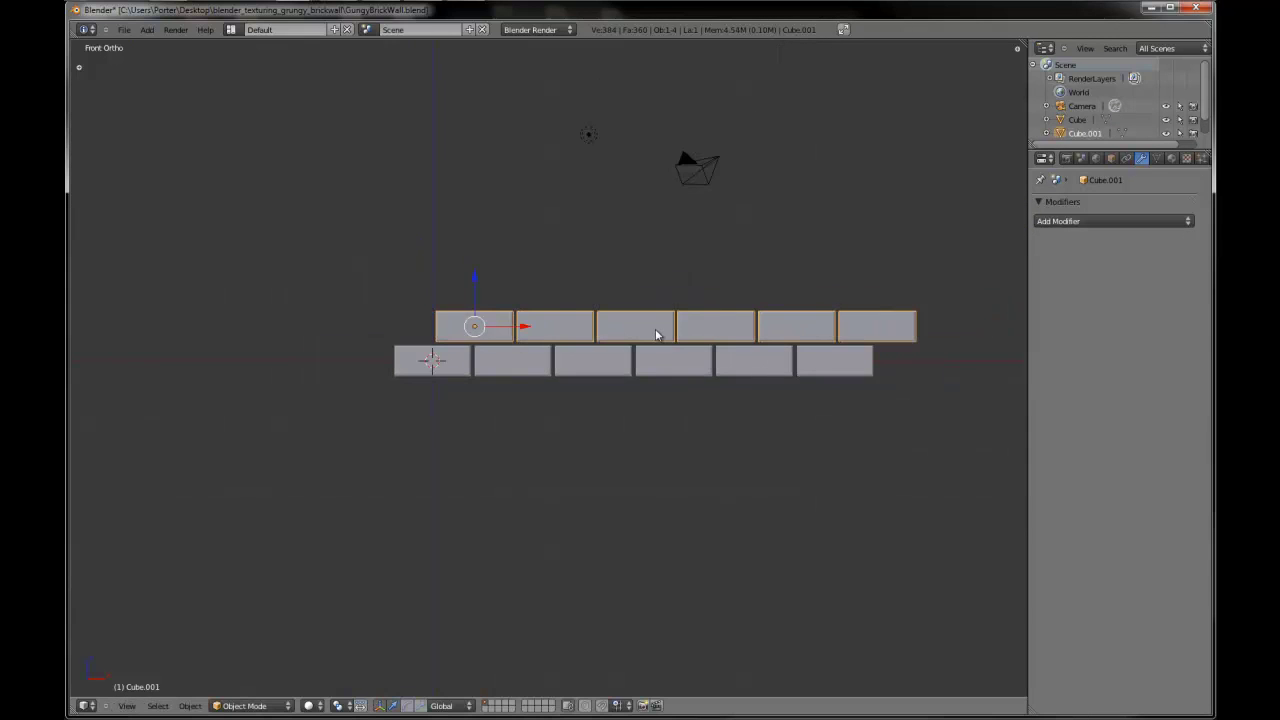
{"action": "scroll", "coordinate": [547, 330], "scroll_direction": "up", "scroll_amount": 3}
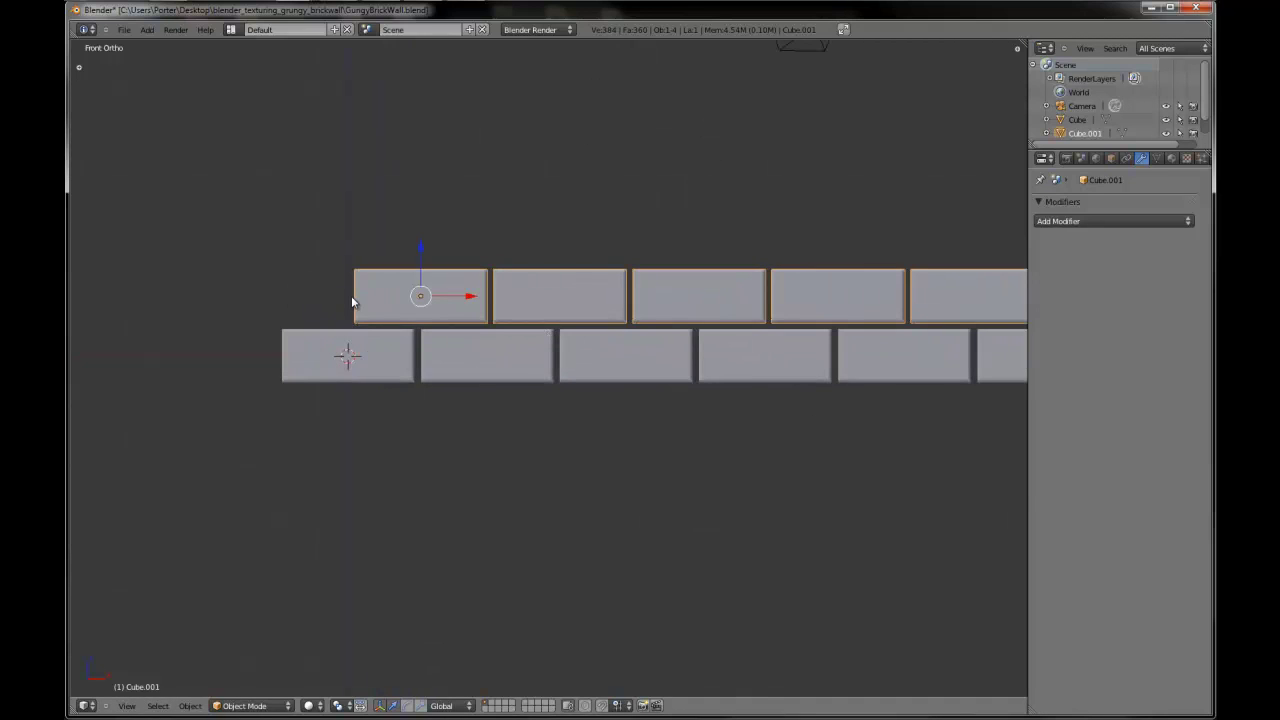
- Duplicate the upper row above the other two and rotate the copy 90 degrees about the Z axis
{"action": "key", "text": "shift+d"}
{"action": "left_click", "coordinate": [449, 225]}
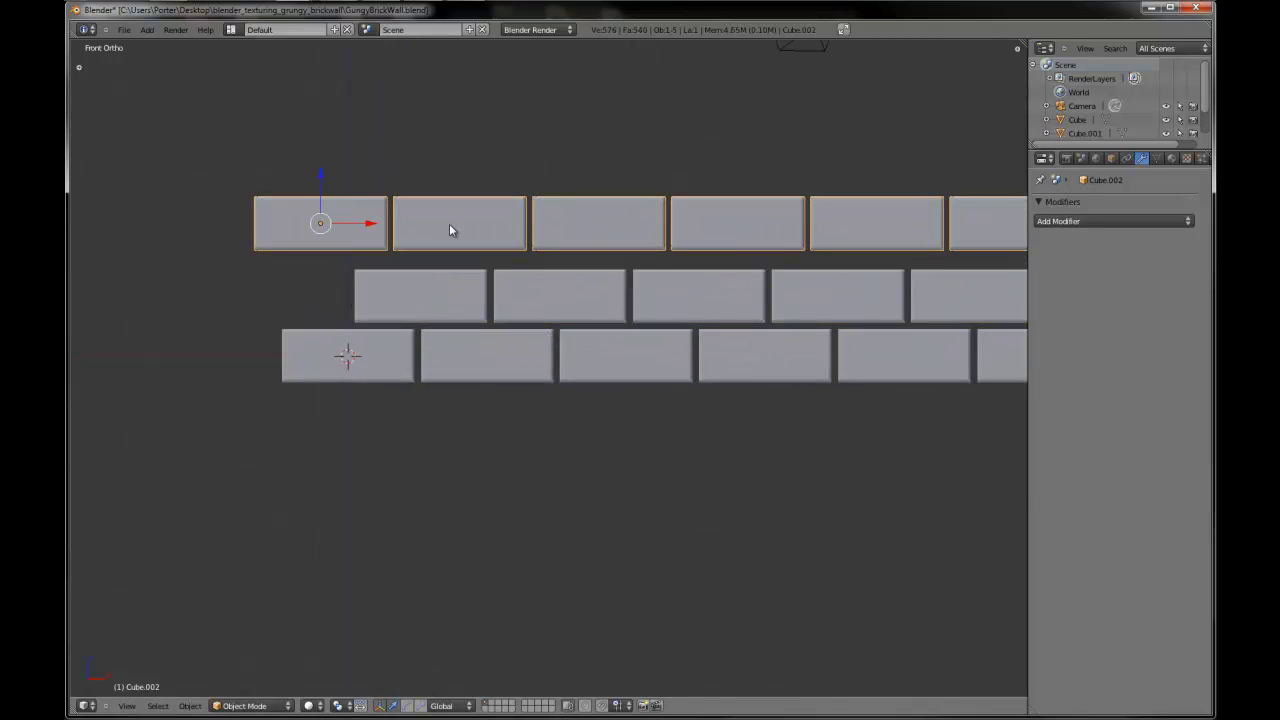
{"action": "key", "text": "r"}
{"action": "type", "text": "z"}
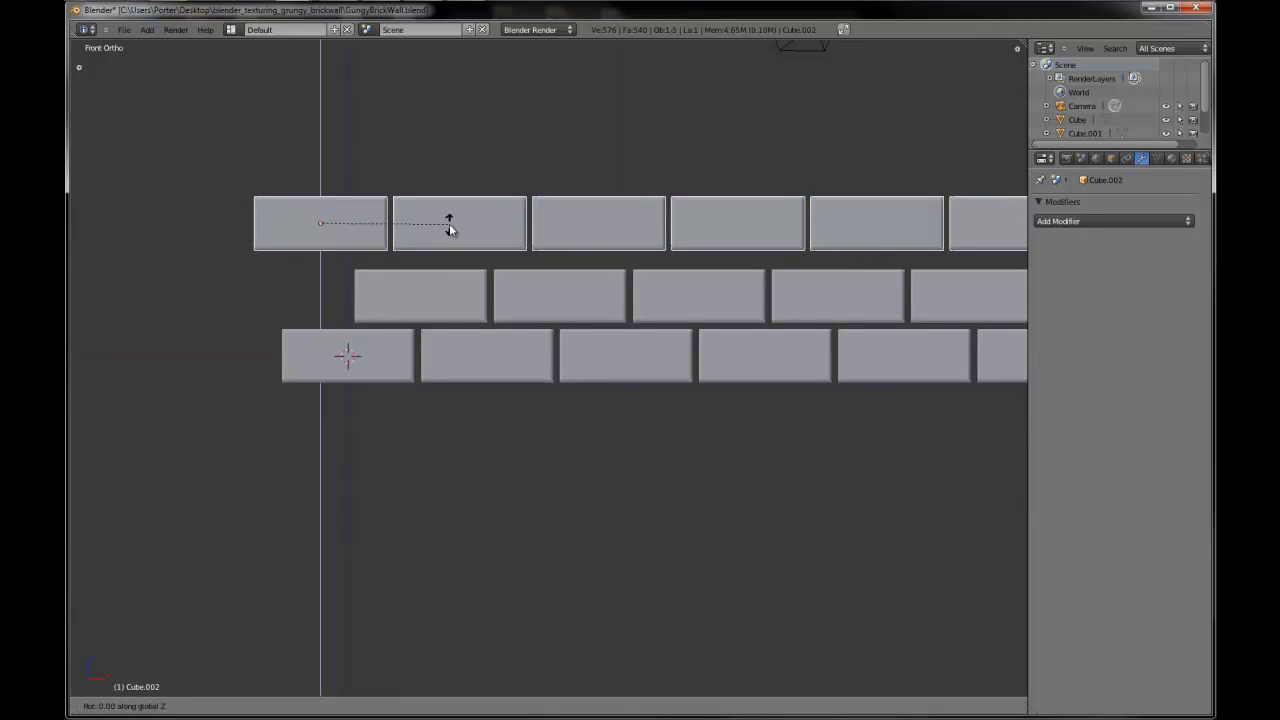
{"action": "type", "text": "90"}
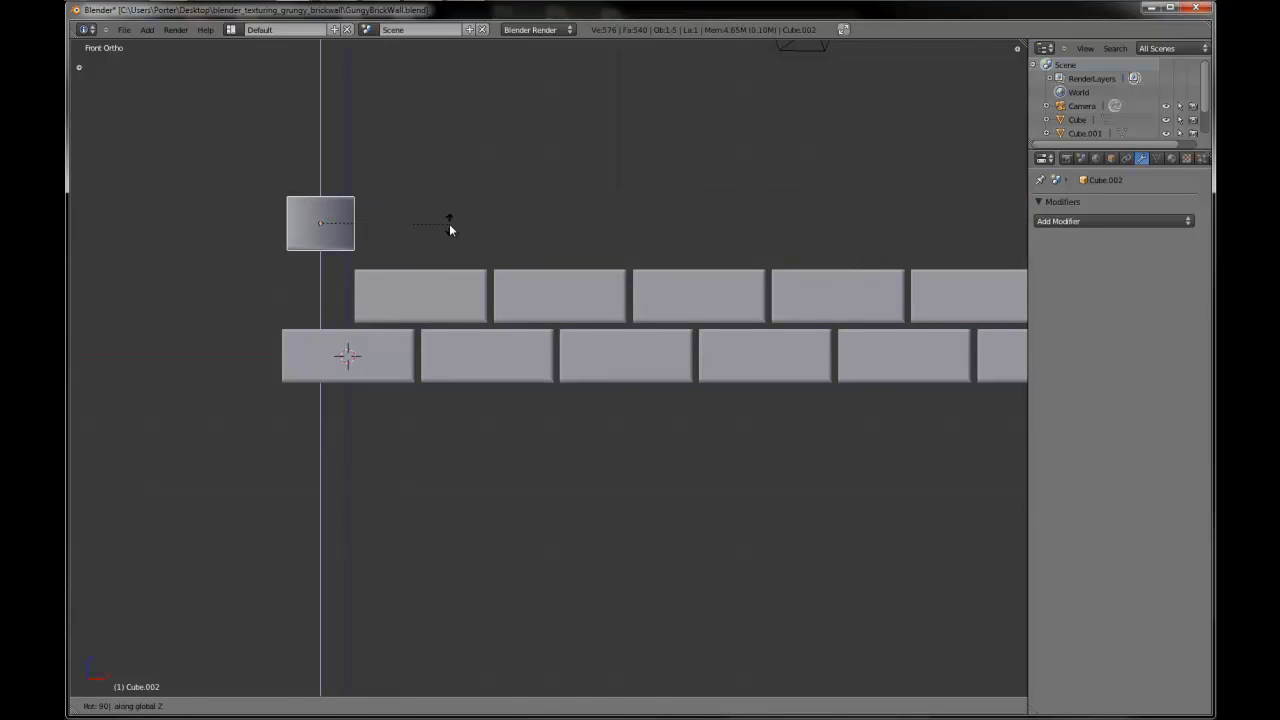
{"action": "key", "text": "Return"}
{"action": "scroll", "coordinate": [526, 241], "scroll_direction": "up", "scroll_amount": 3}
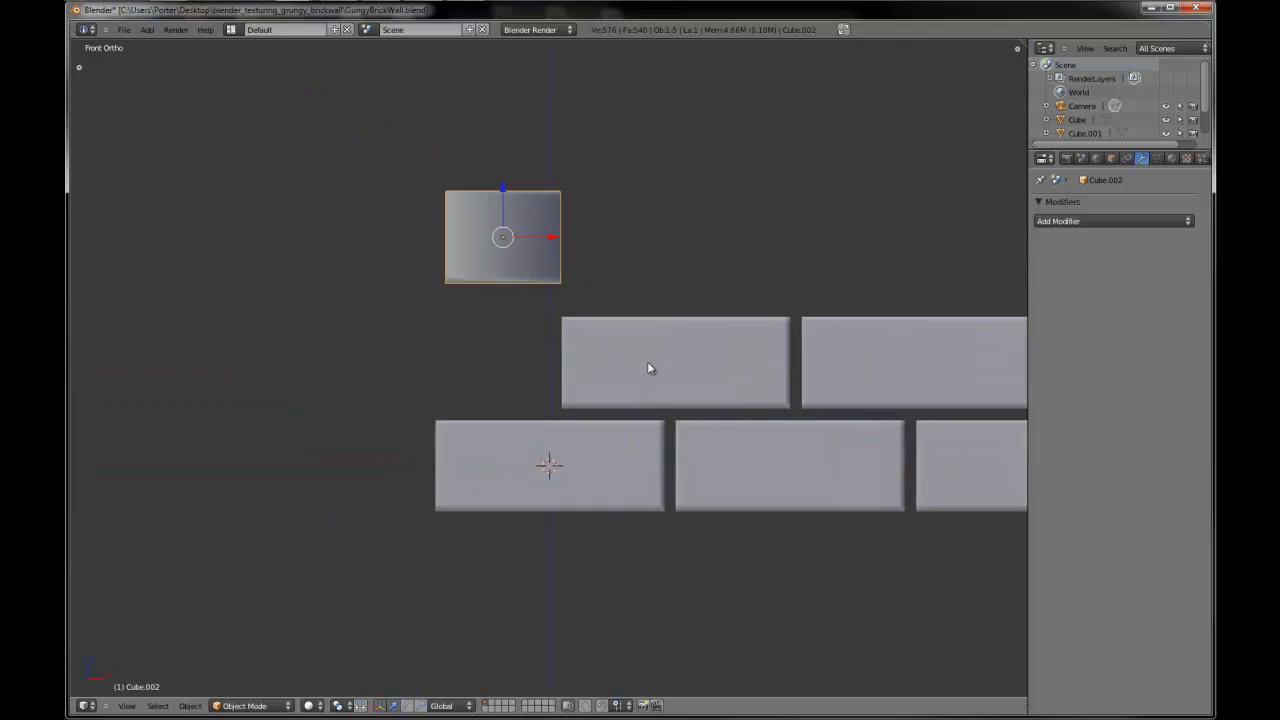
- Move the rotated row into the gap at the start of the second row, aligned with its neighbouring bricks
{"action": "key", "text": "g"}
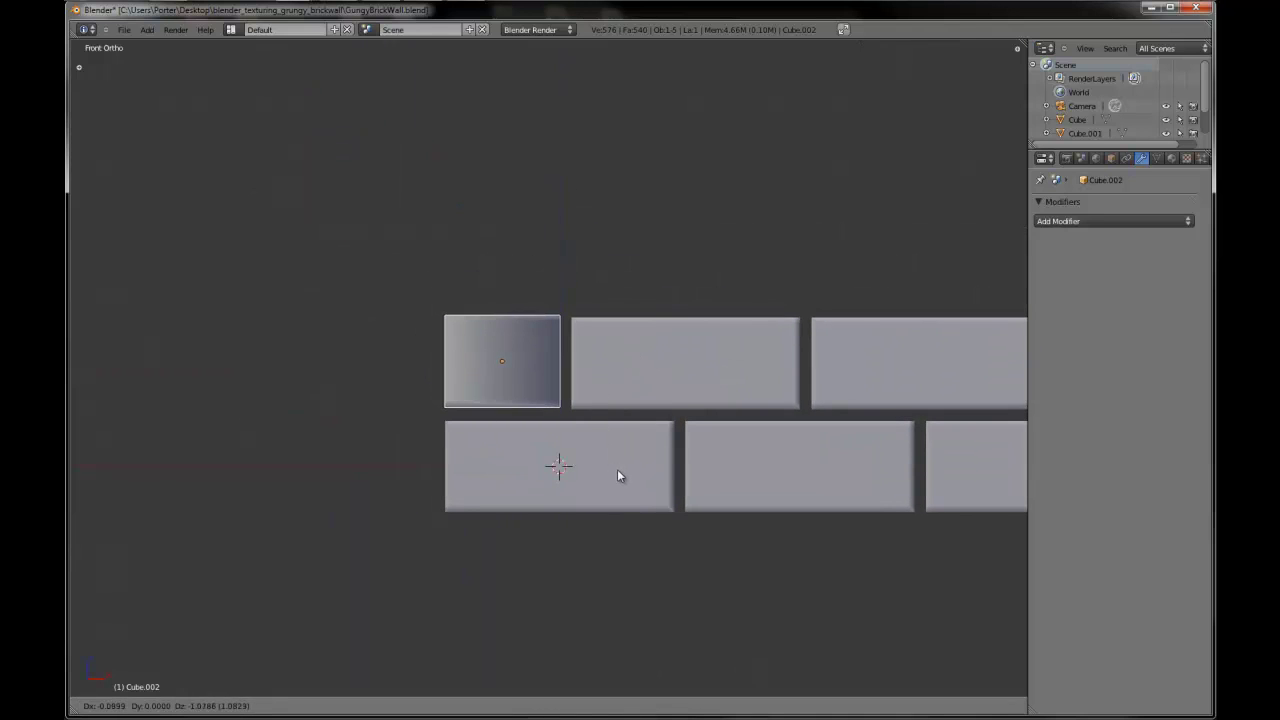
{"action": "left_click", "coordinate": [617, 469]}
{"action": "scroll", "coordinate": [568, 426], "scroll_direction": "up", "scroll_amount": 4}
{"action": "scroll", "coordinate": [568, 426], "scroll_direction": "up", "scroll_amount": 2}
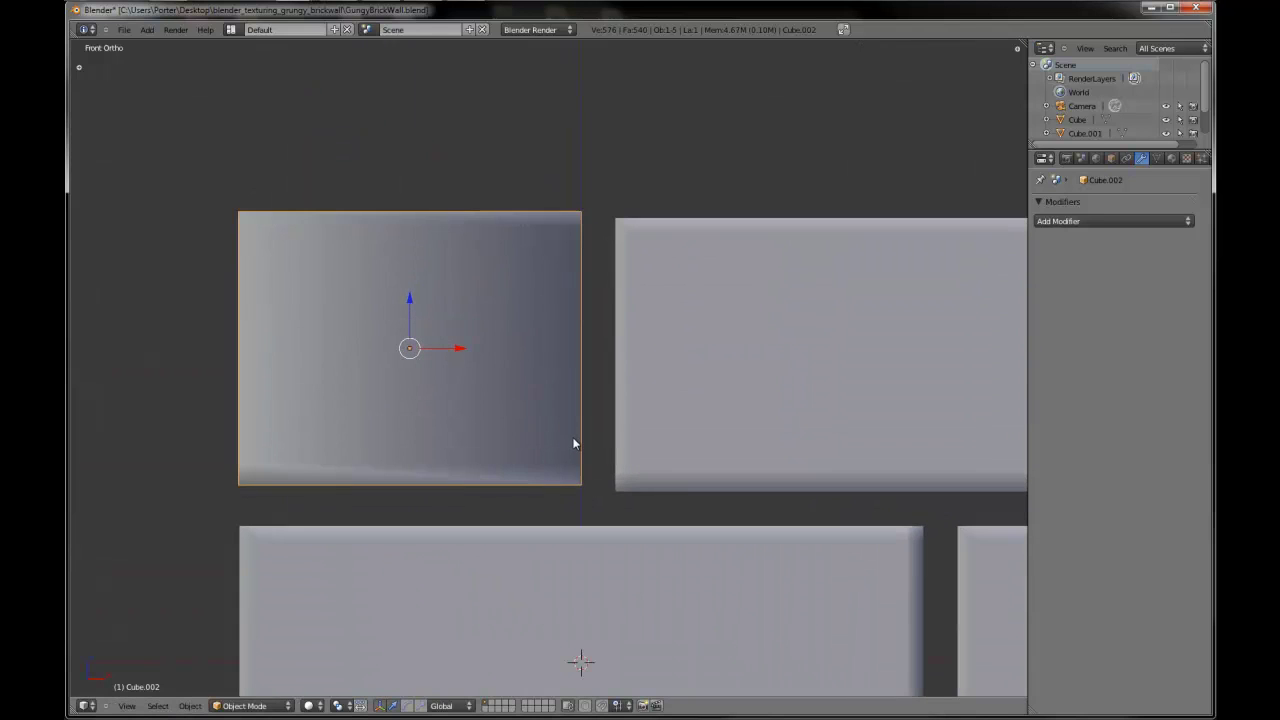
{"action": "key", "text": "g"}
{"action": "left_click", "coordinate": [597, 460]}
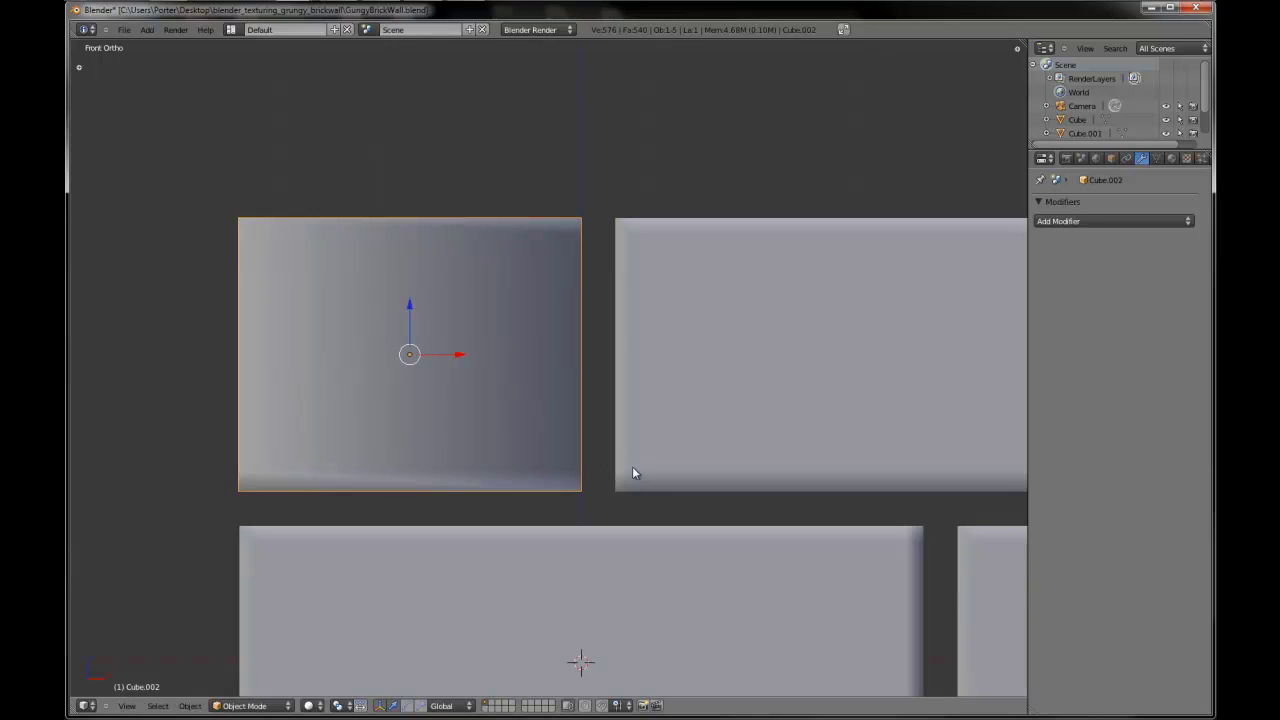
- Delete the rotated row of bricks at the start of the second row
{"action": "right_click", "coordinate": [689, 452]}
{"action": "key", "text": "g"}
{"action": "right_click", "coordinate": [717, 453]}
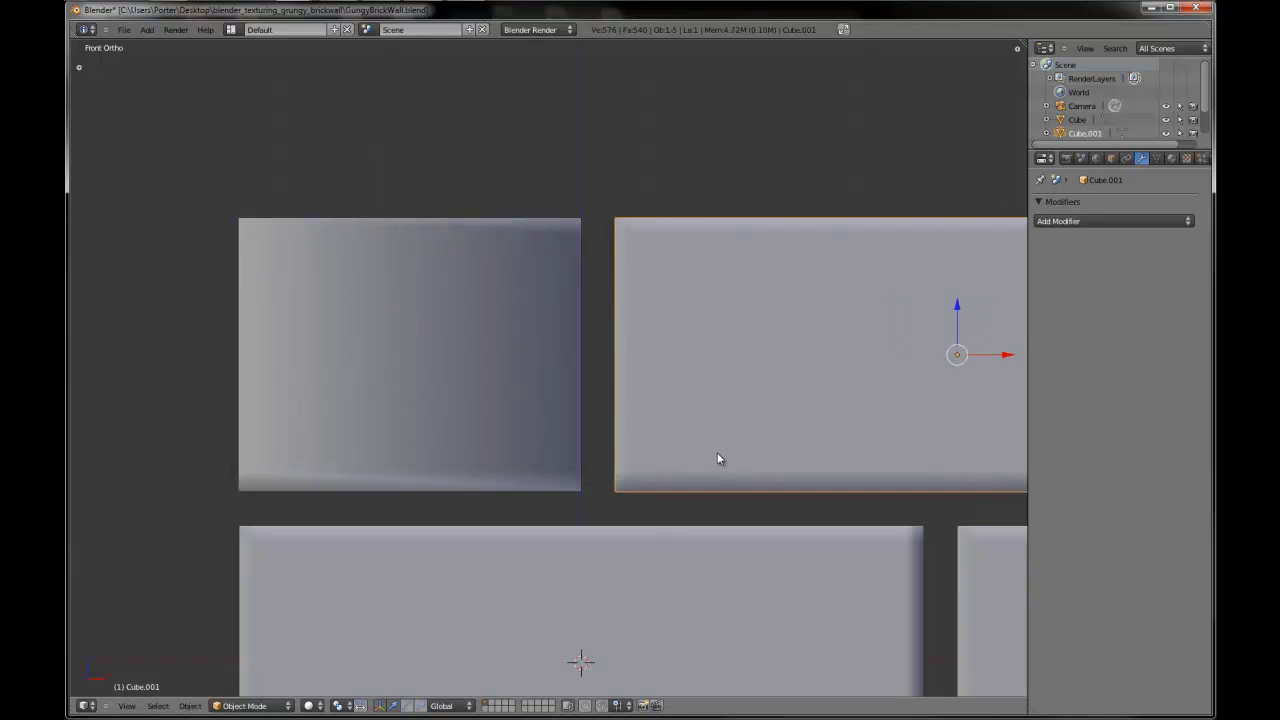
{"action": "right_click", "coordinate": [537, 449]}
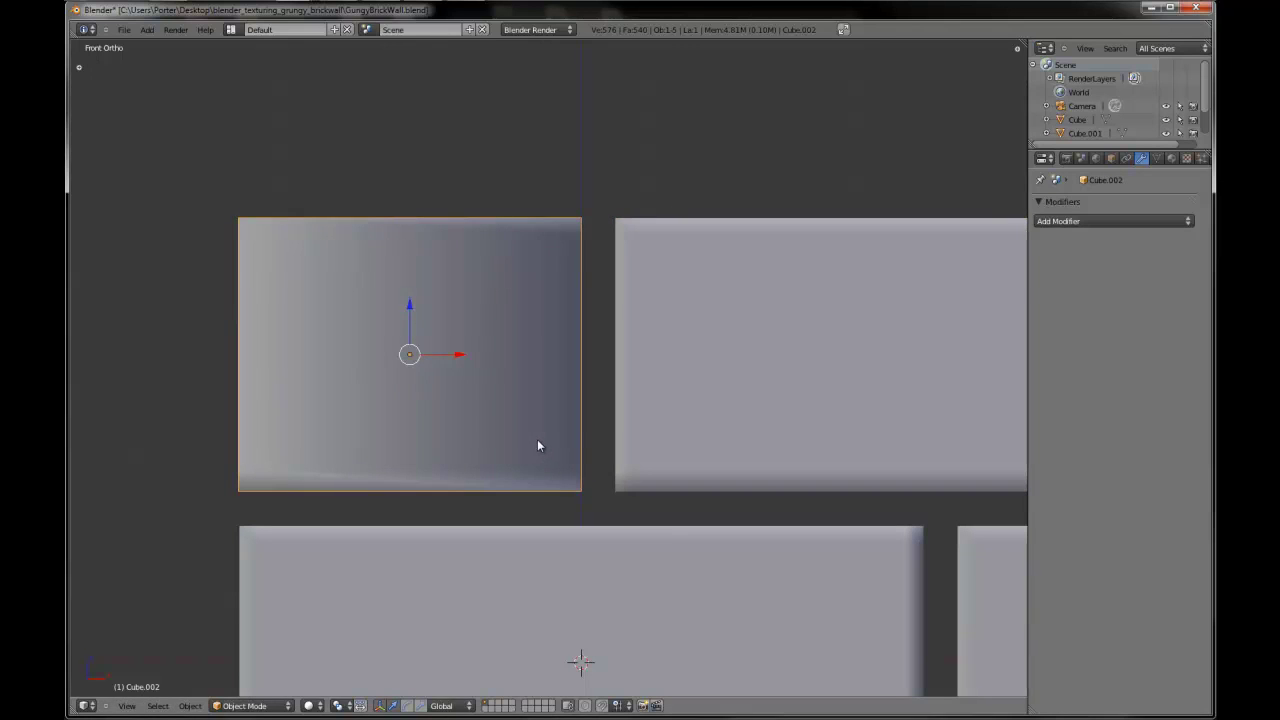
{"action": "key", "text": "x"}
{"action": "left_click", "coordinate": [537, 440]}
{"action": "scroll", "coordinate": [540, 437], "scroll_direction": "down", "scroll_amount": 7}
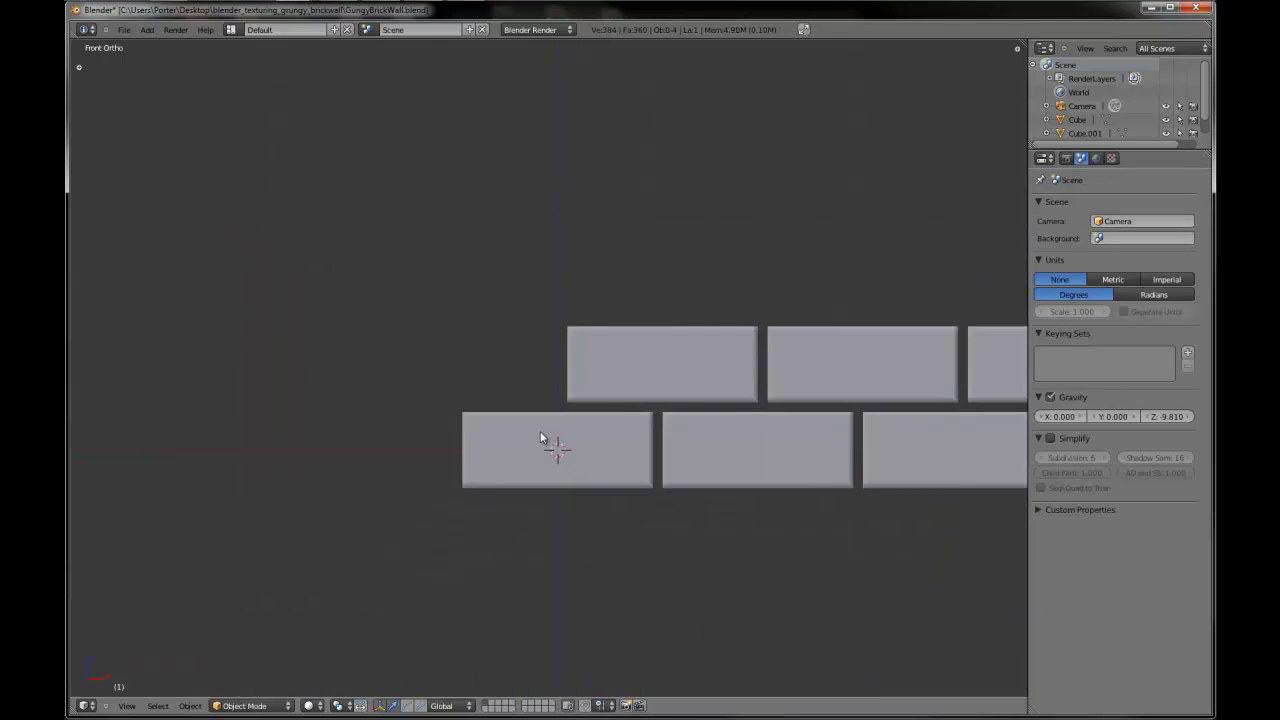
- Select both staggered brick rows and join them into one object
{"action": "right_click", "coordinate": [620, 364]}
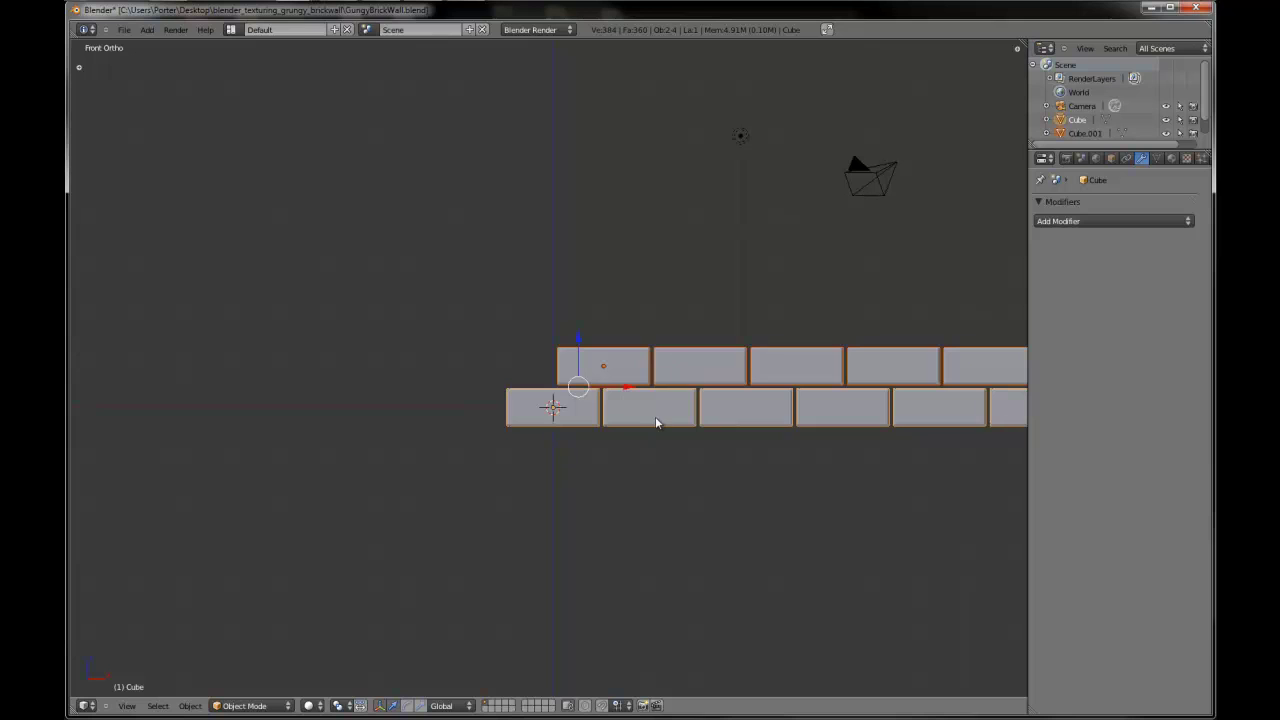
{"action": "key", "text": "t"}
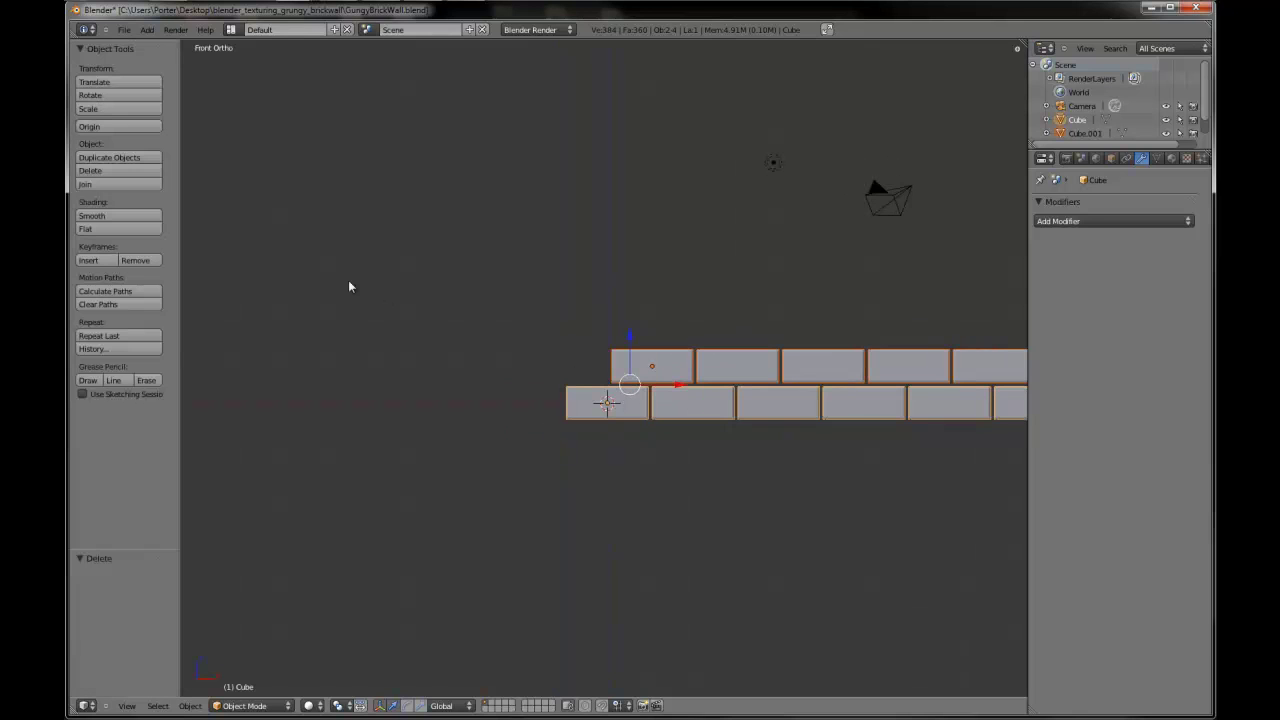
{"action": "left_click", "coordinate": [129, 185]}
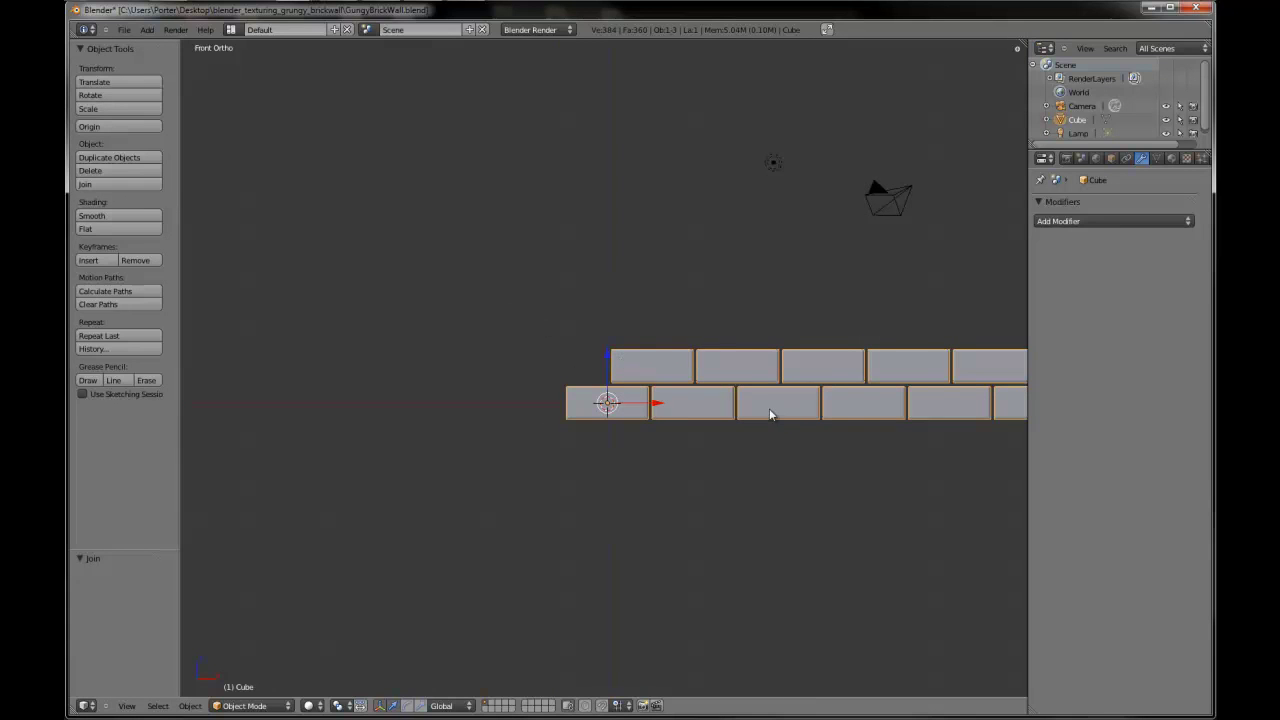
{"action": "key", "text": "t"}
{"action": "scroll", "coordinate": [656, 373], "scroll_direction": "down", "scroll_amount": 2}
{"action": "middle_click_drag", "start_coordinate": [657, 374], "coordinate": [598, 357], "text": "shift"}
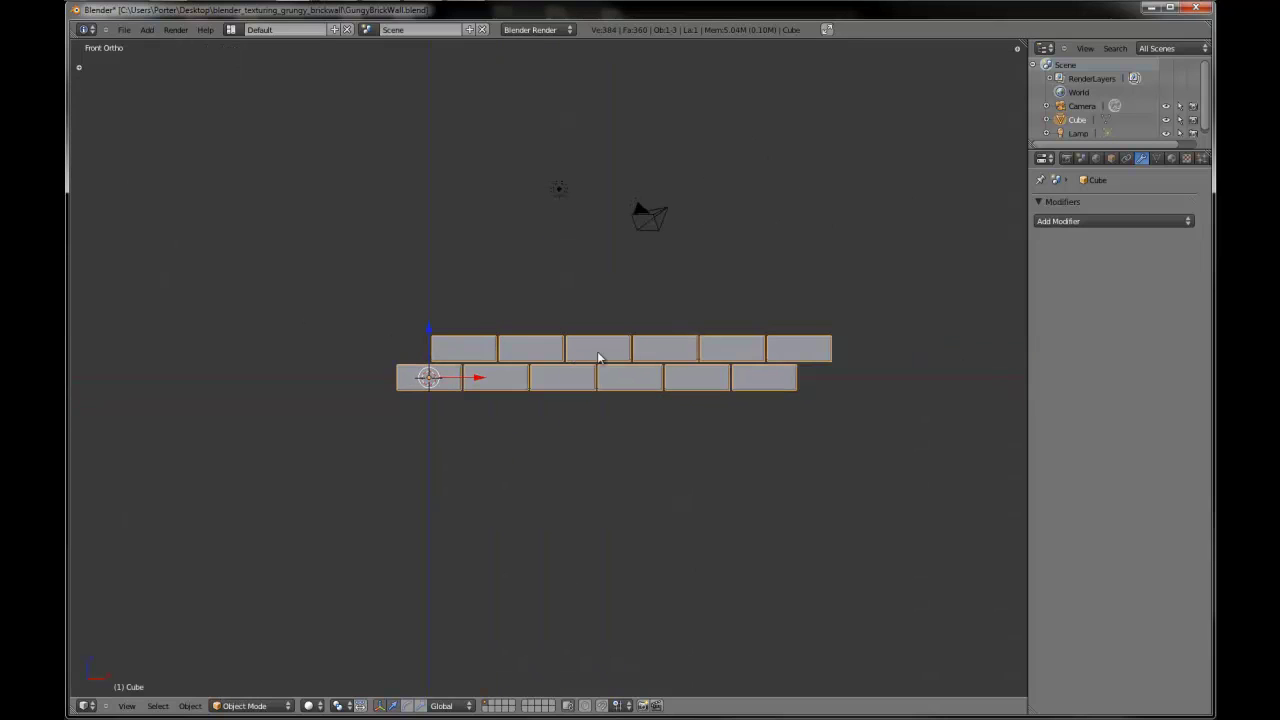
- Add an Array modifier to the joined pair of brick rows
{"action": "left_click", "coordinate": [1103, 219]}
{"action": "left_click", "coordinate": [934, 251]}
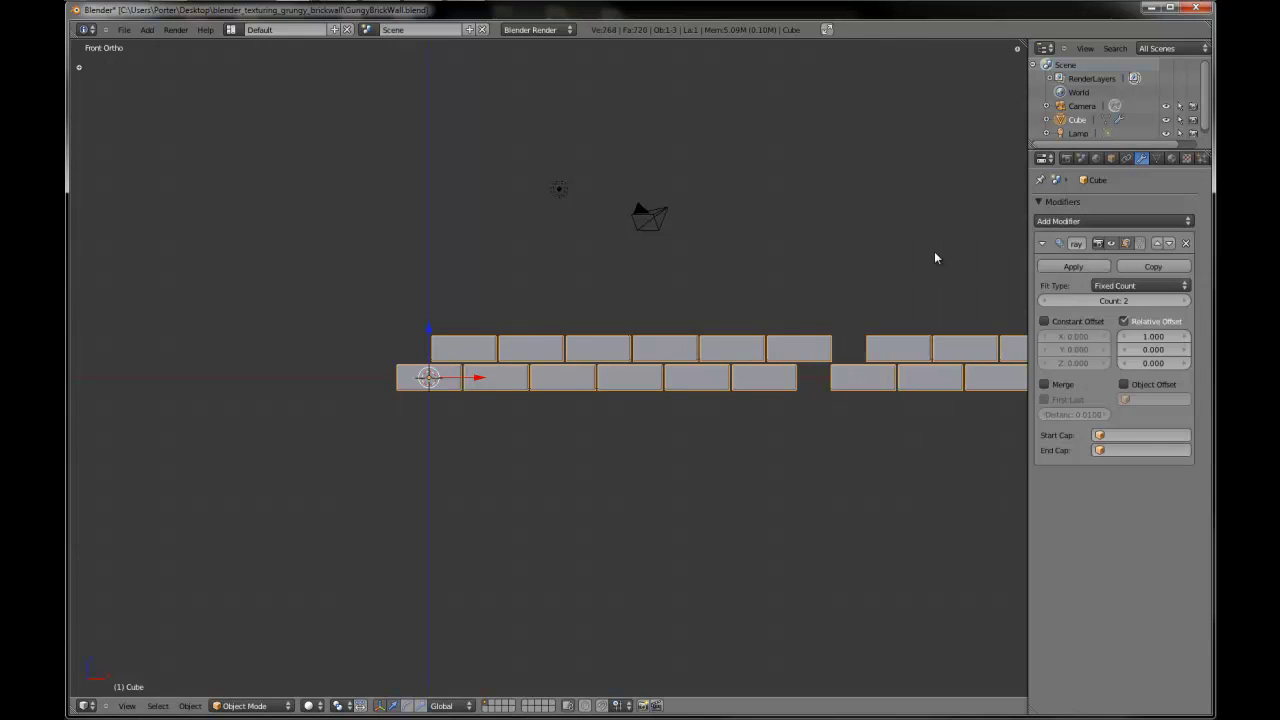
{"action": "scroll", "coordinate": [894, 390], "scroll_direction": "down", "scroll_amount": 4}
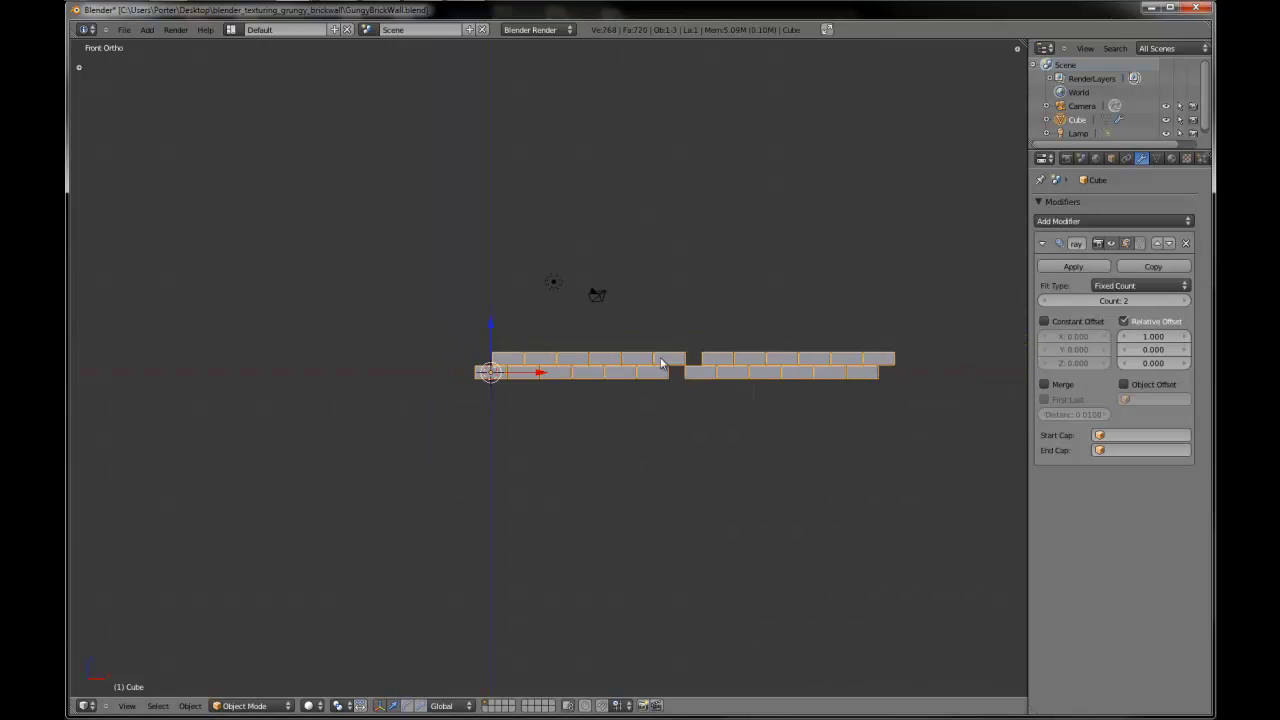
{"action": "scroll", "coordinate": [860, 378], "scroll_direction": "up", "scroll_amount": 2}
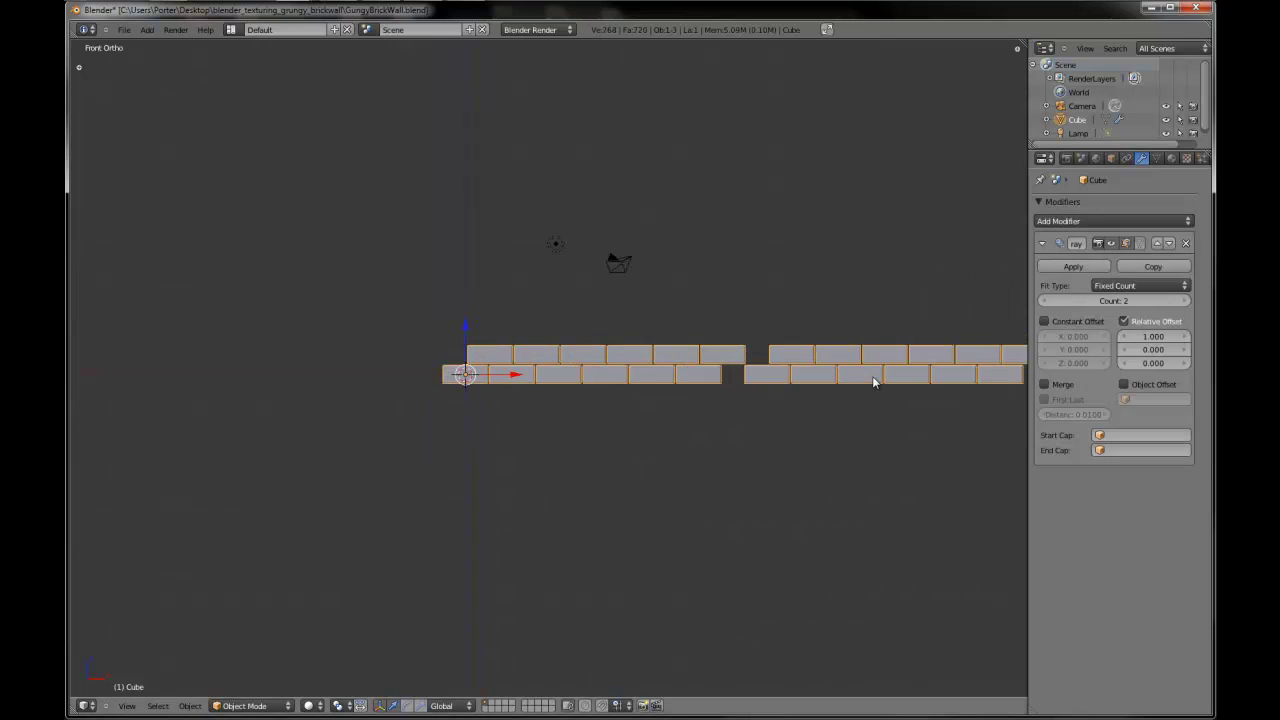
- Set the array's relative offset to 0 on X and 1.060 on Z, and check the mortar gaps between the stacked rows
{"action": "left_click", "coordinate": [1140, 337]}
{"action": "type", "text": "0"}
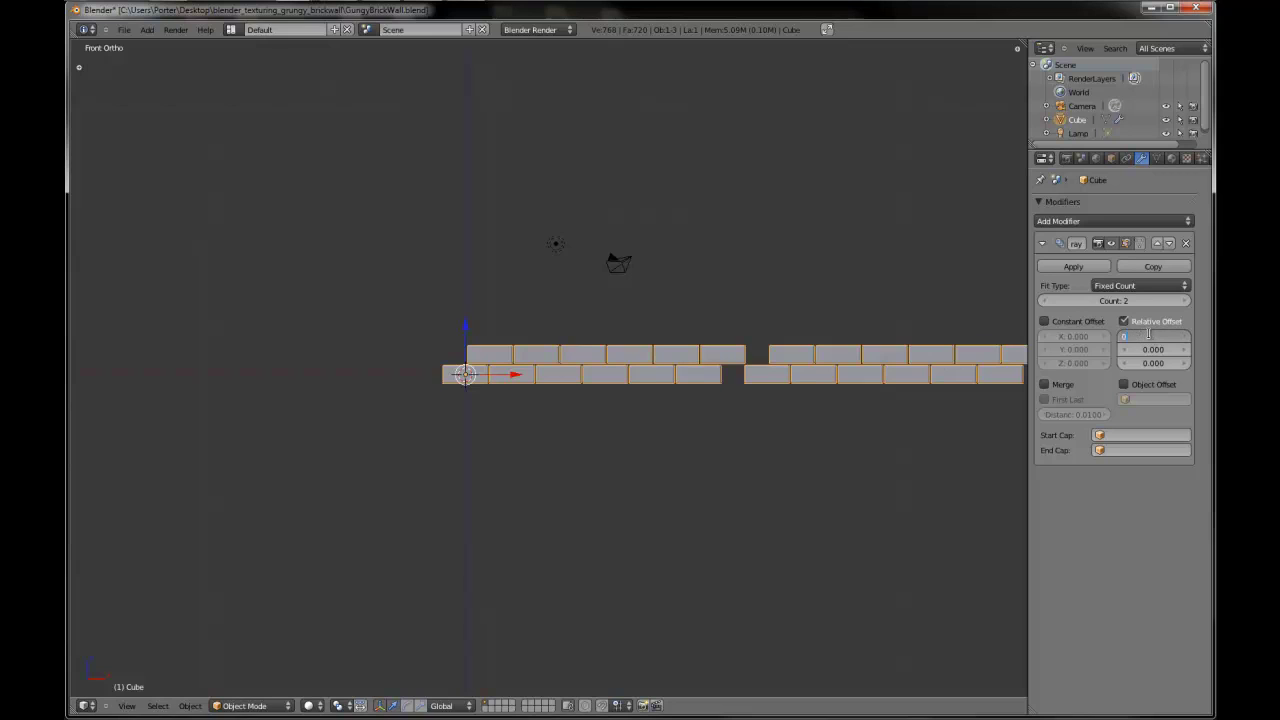
{"action": "key", "text": "Tab"}
{"action": "key", "text": "Tab"}
{"action": "type", "text": "1"}
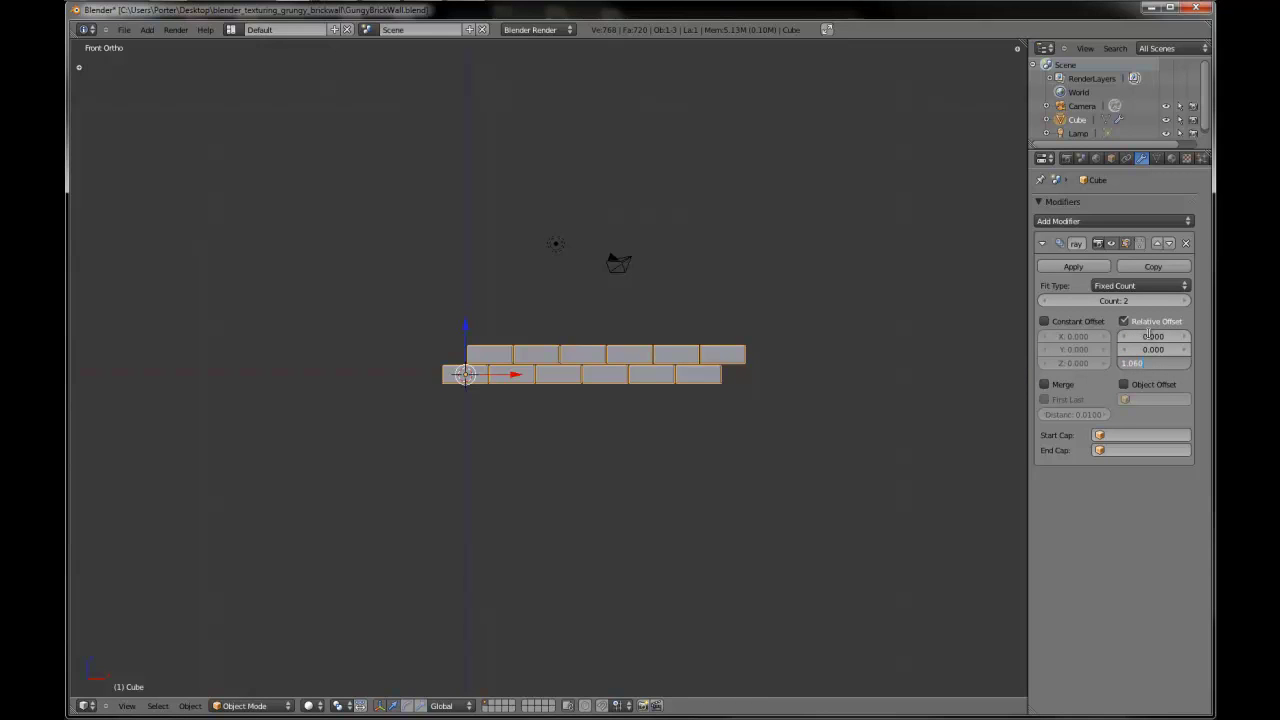
{"action": "type", "text": ".060"}
{"action": "key", "text": "Return"}
{"action": "scroll", "coordinate": [580, 302], "scroll_direction": "up", "scroll_amount": 10}
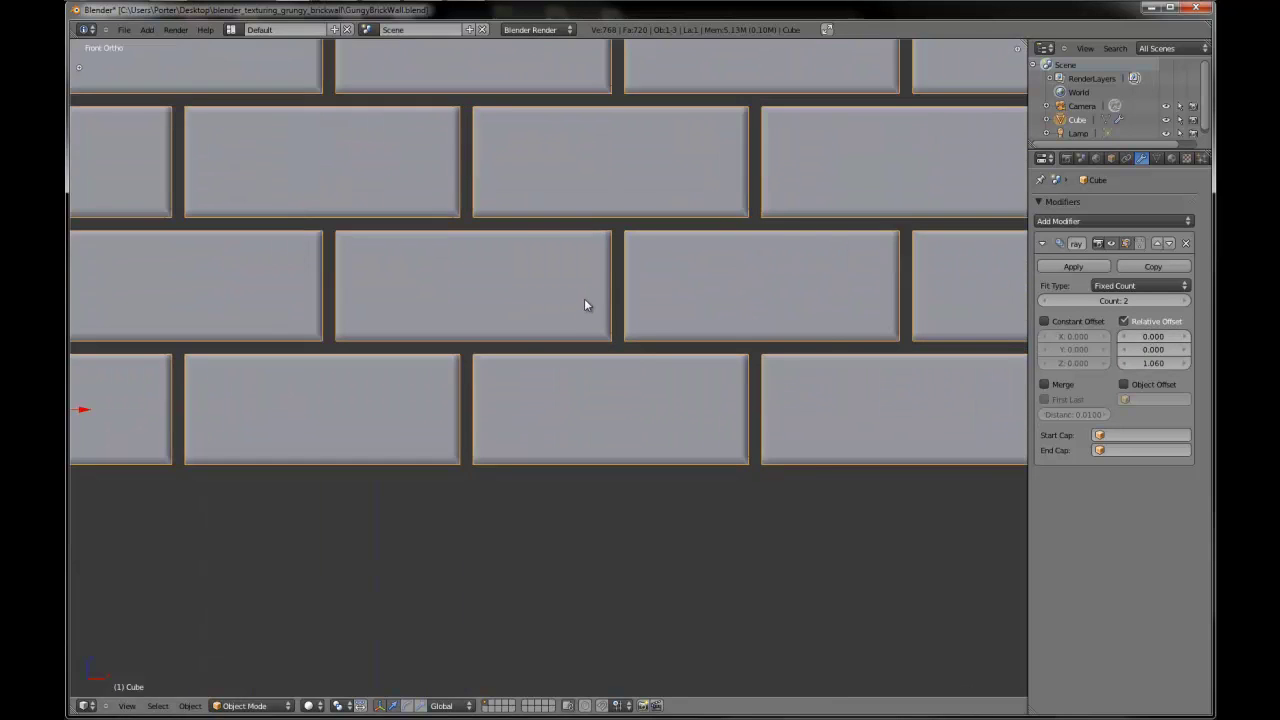
{"action": "middle_click_drag", "start_coordinate": [585, 299], "coordinate": [620, 424], "text": "shift"}
{"action": "scroll", "coordinate": [612, 434], "scroll_direction": "up", "scroll_amount": 4}
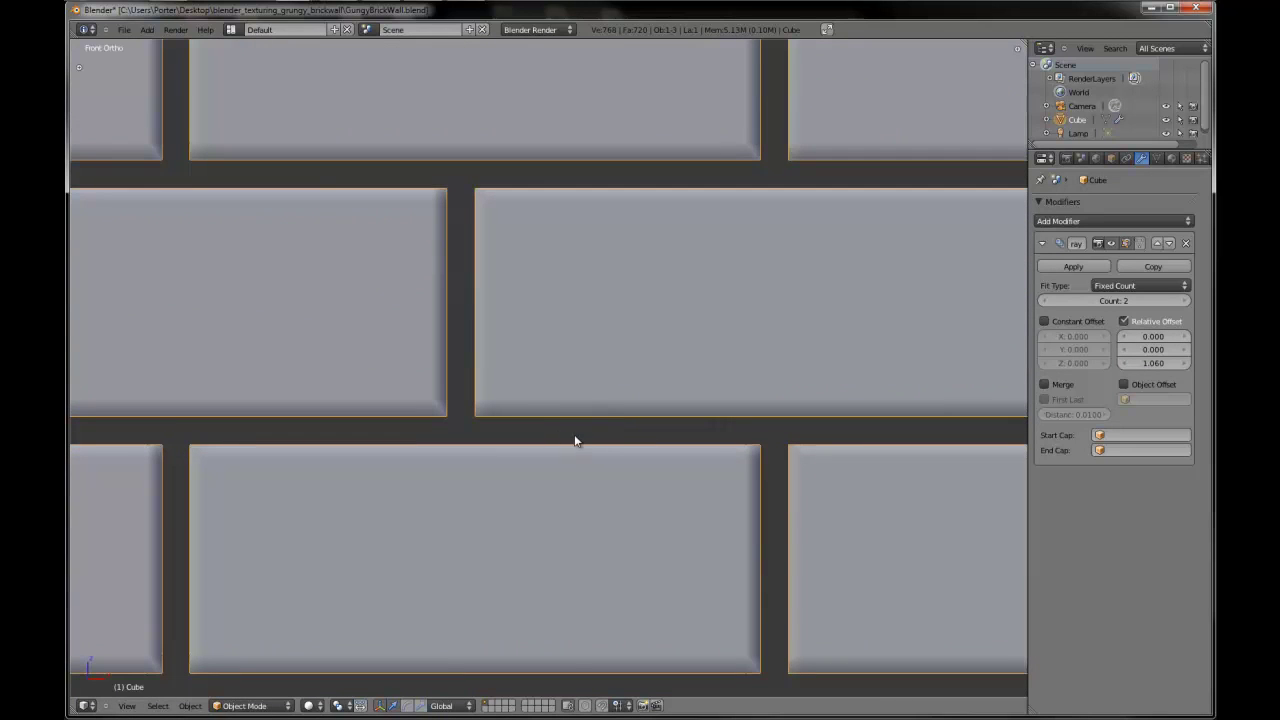
- Raise the array count to 4 to stack the wall to full height and apply the modifier
{"action": "scroll", "coordinate": [575, 436], "scroll_direction": "down", "scroll_amount": 7}
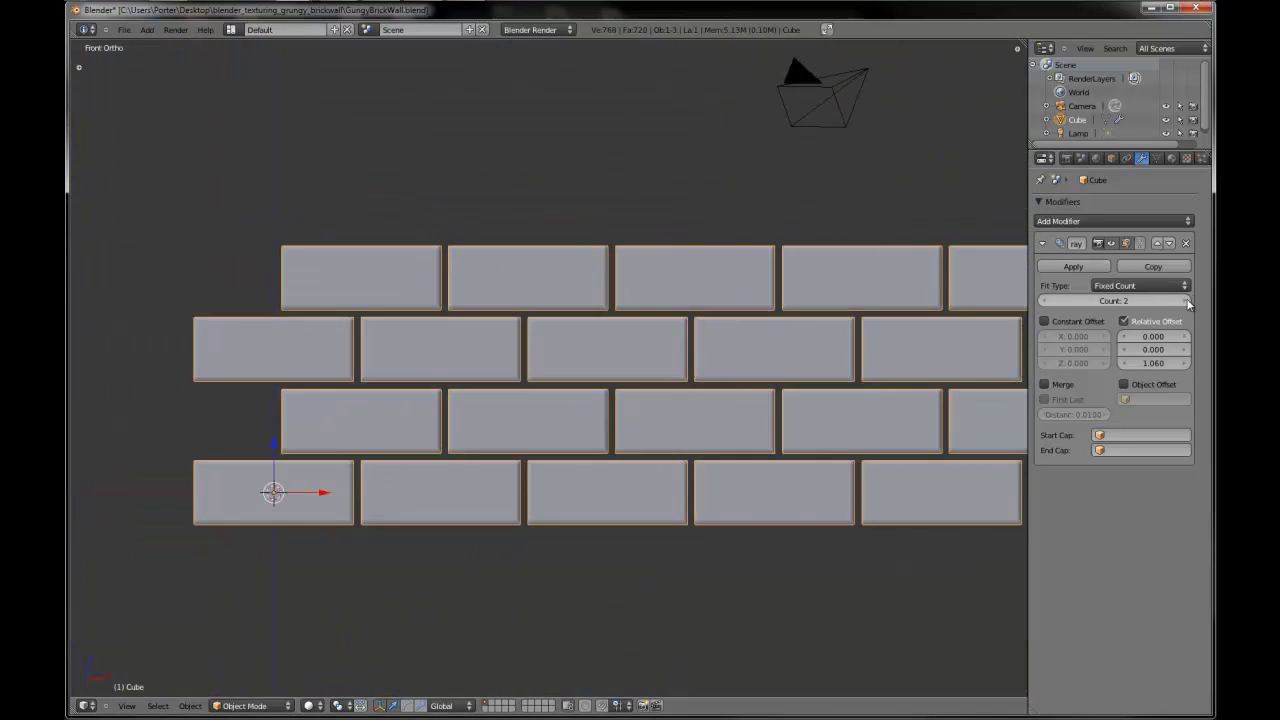
{"action": "left_click", "coordinate": [1187, 302]}
{"action": "left_click", "coordinate": [1187, 302]}
{"action": "scroll", "coordinate": [750, 305], "scroll_direction": "down", "scroll_amount": 4}
{"action": "middle_click_drag", "start_coordinate": [748, 304], "coordinate": [528, 281], "text": "shift"}
{"action": "scroll", "coordinate": [640, 295], "scroll_direction": "down", "scroll_amount": 1}
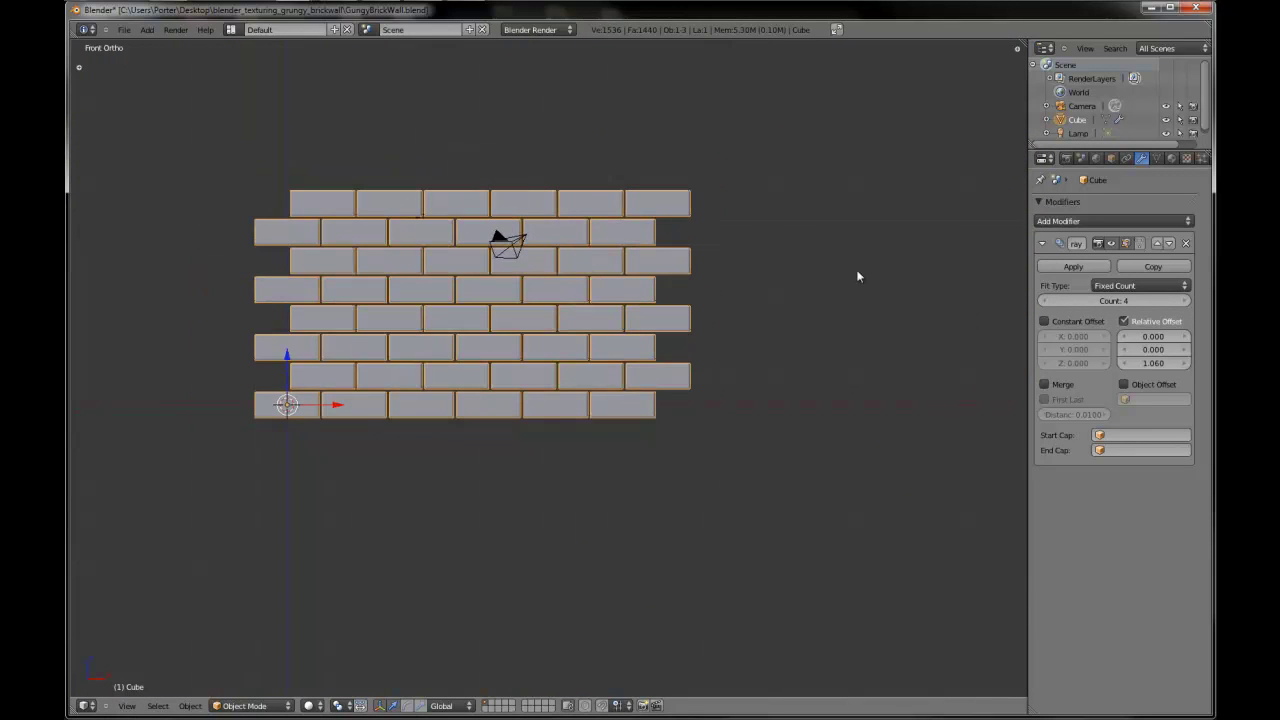
{"action": "left_click", "coordinate": [1072, 268]}
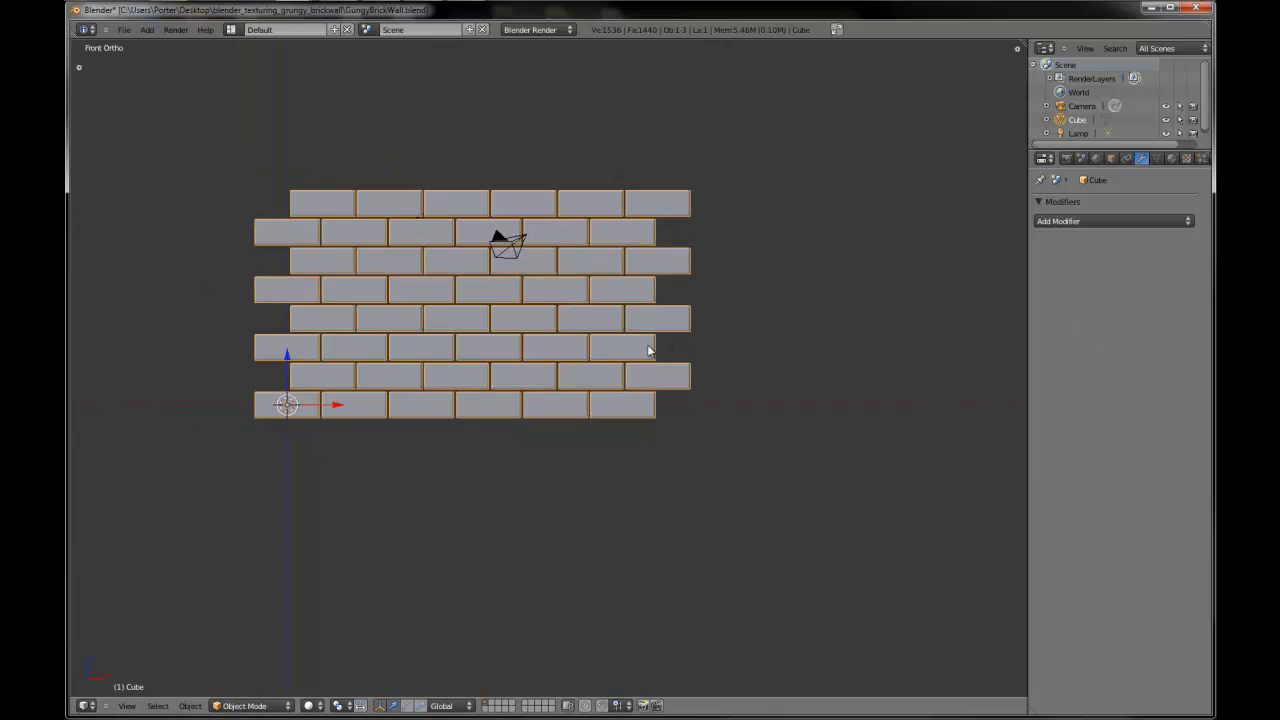
- Select the entire wall mesh in Edit Mode and unwrap it with Smart UV Project using an island margin of 0
{"action": "middle_click_drag", "start_coordinate": [650, 347], "coordinate": [620, 410]}
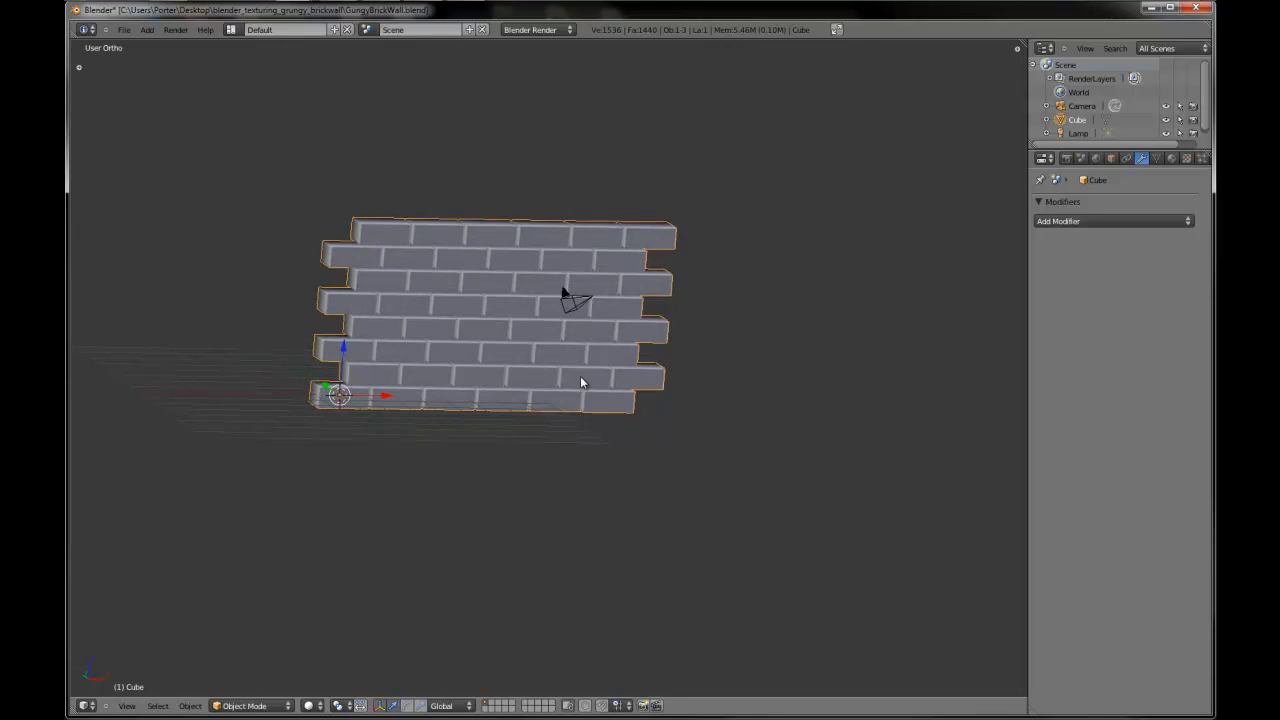
{"action": "key", "text": "Tab"}
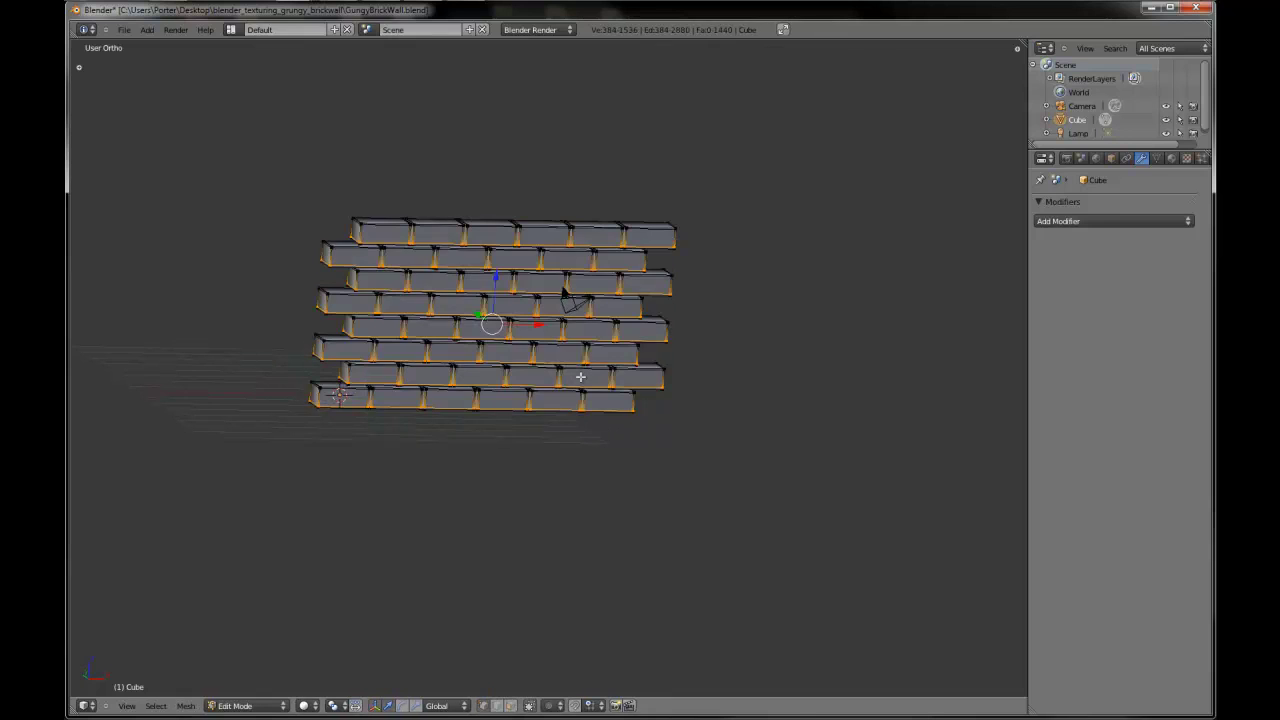
{"action": "key", "text": "a"}
{"action": "key", "text": "a"}
{"action": "key", "text": "u"}
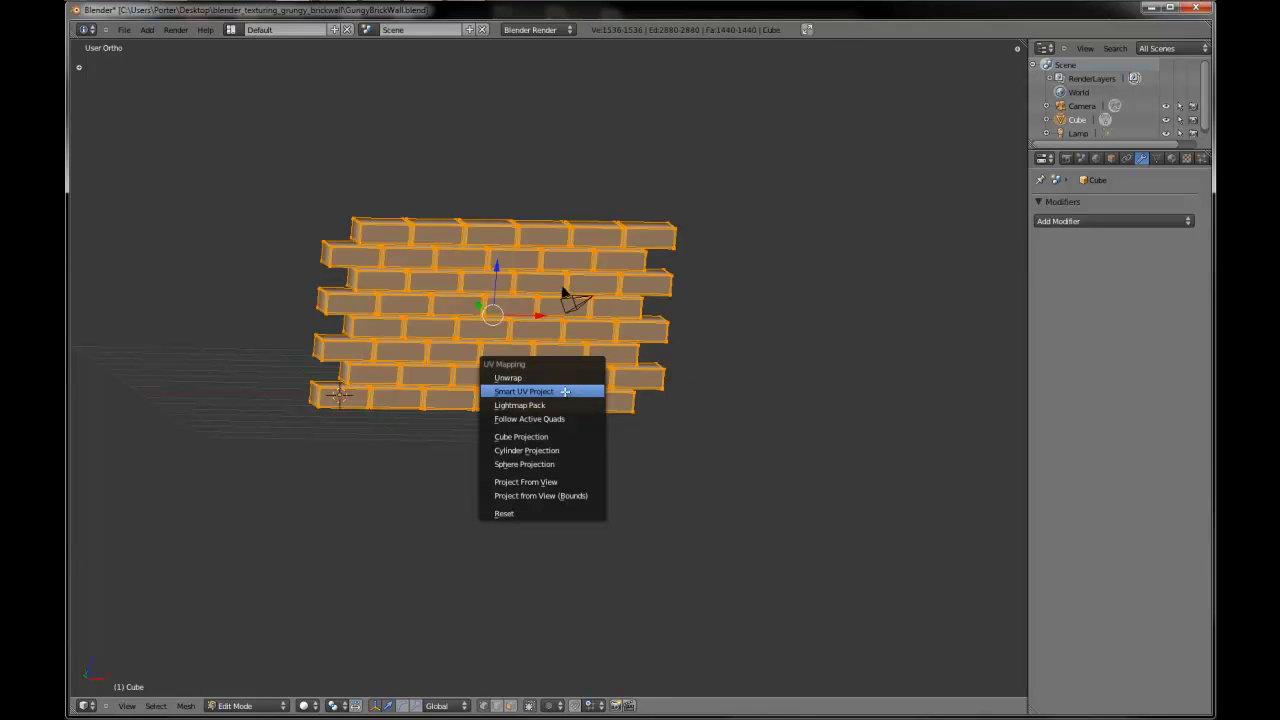
{"action": "left_click", "coordinate": [553, 392]}
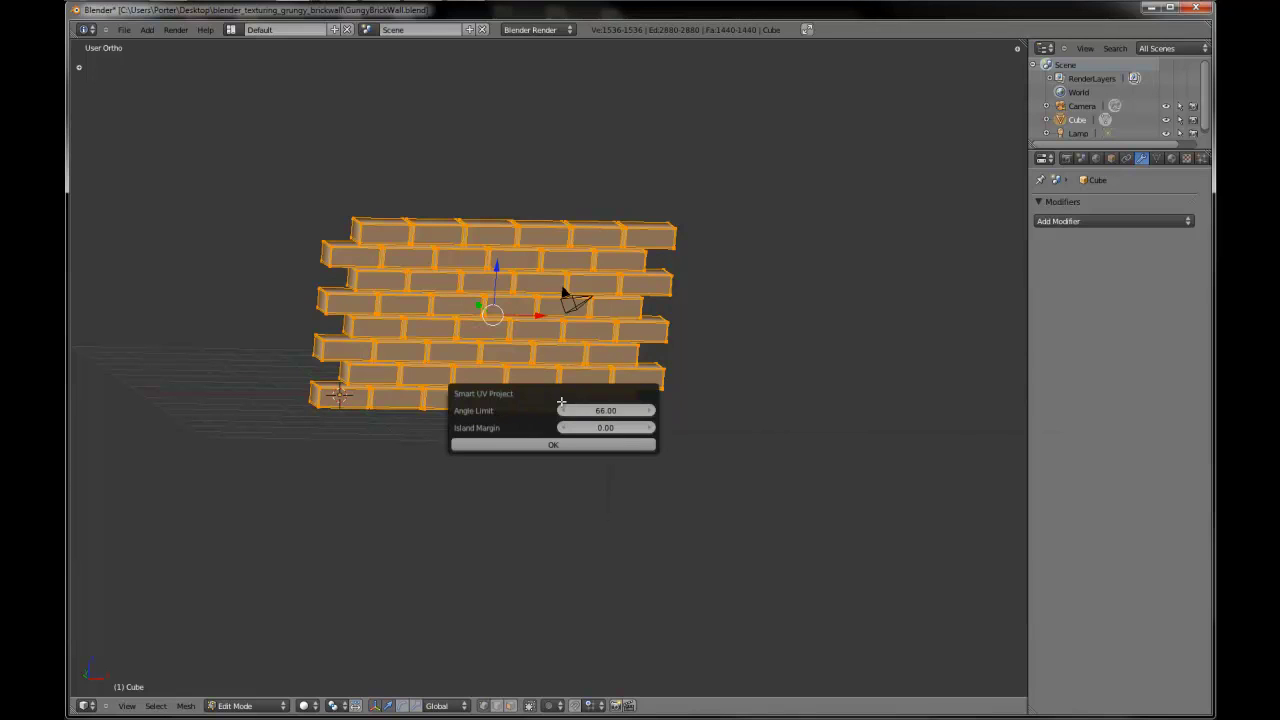
{"action": "left_click", "coordinate": [598, 428]}
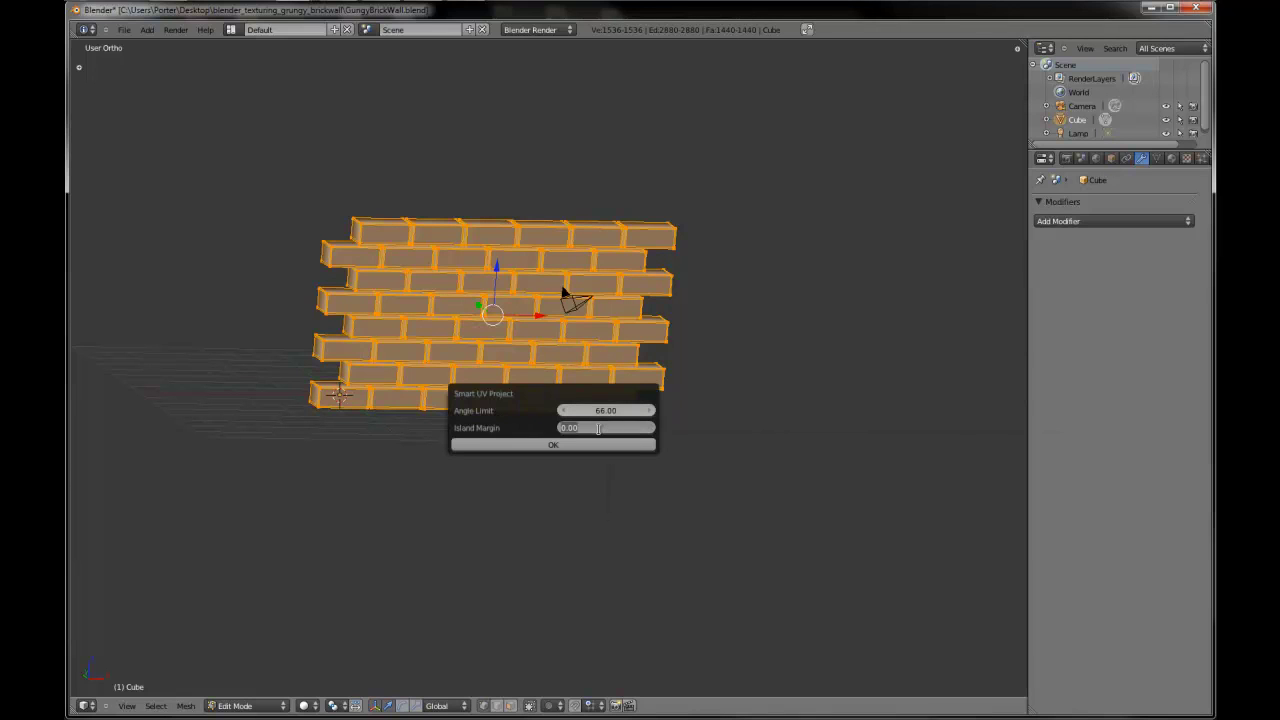
{"action": "type", "text": "0"}
{"action": "key", "text": "Return"}
{"action": "left_click", "coordinate": [568, 446]}
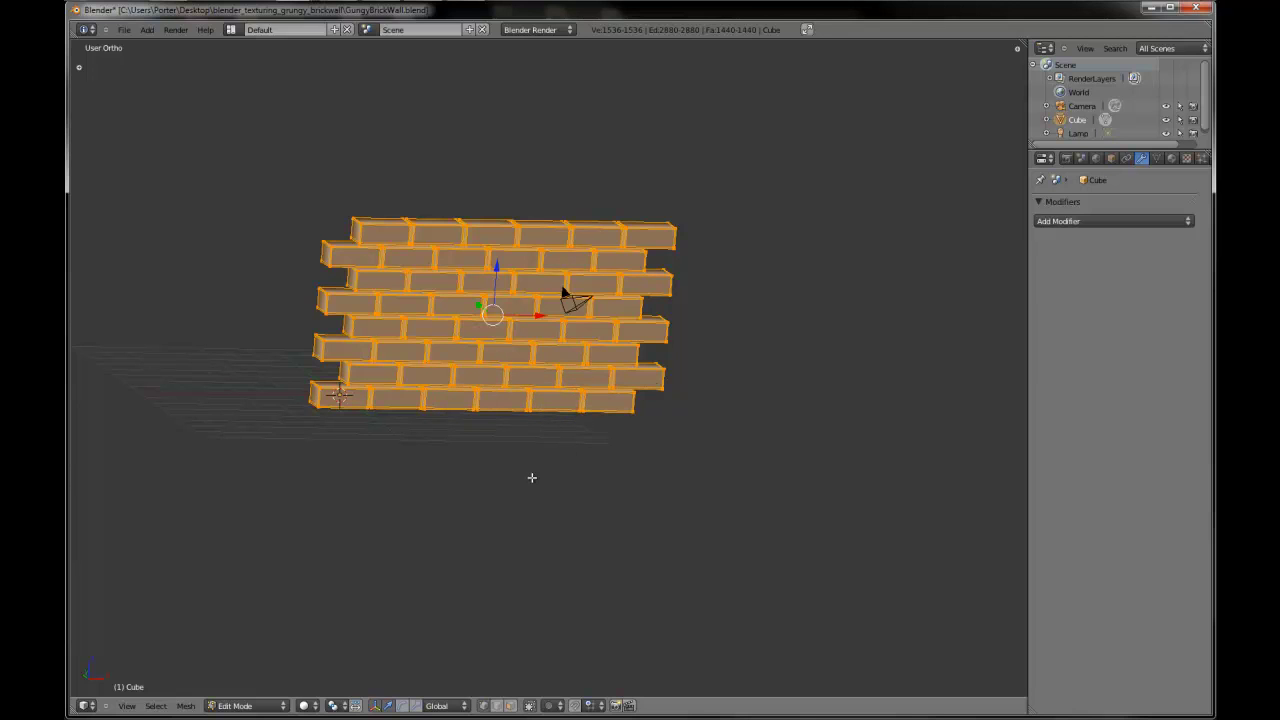
- Split the 3D viewport in two and switch the new area to the UV/Image Editor
{"action": "left_click_drag", "start_coordinate": [84, 683], "coordinate": [447, 683]}
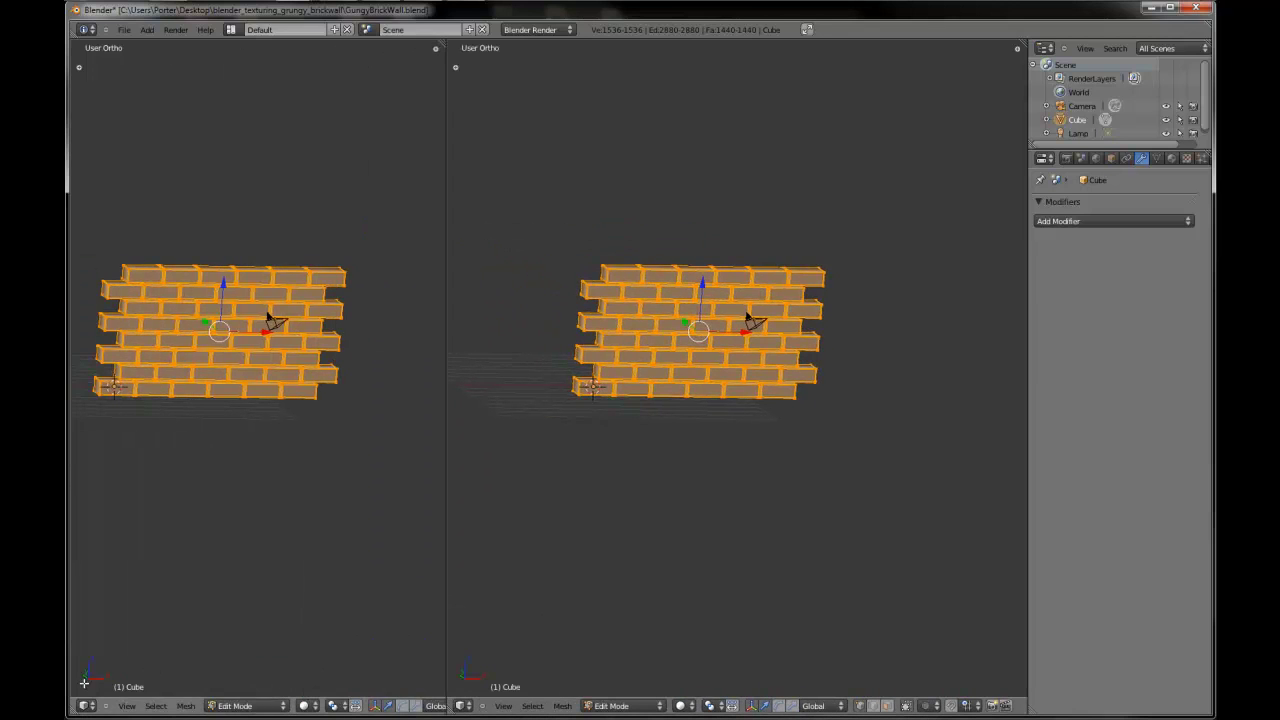
{"action": "left_click", "coordinate": [87, 706]}
{"action": "left_click", "coordinate": [133, 614]}
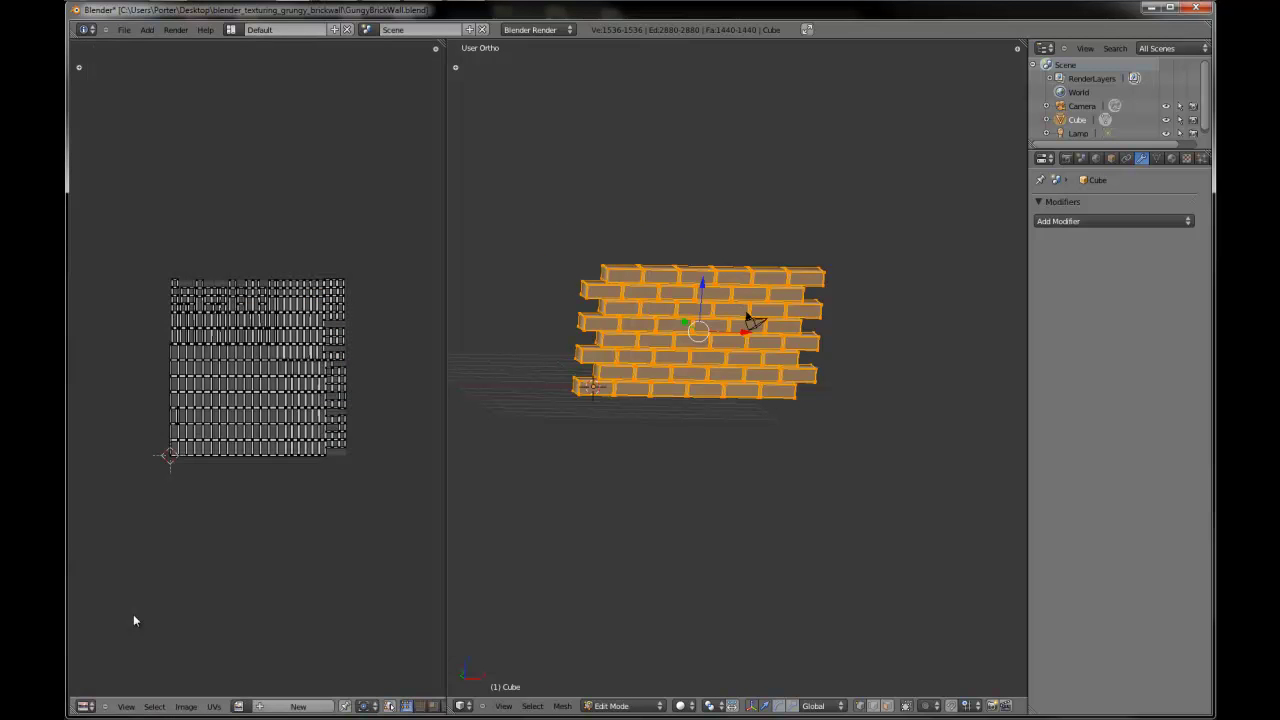
- Scale all the wall's UV islands down slightly, to about 0.993
{"action": "scroll", "coordinate": [254, 503], "scroll_direction": "up", "scroll_amount": 3}
{"action": "scroll", "coordinate": [233, 368], "scroll_direction": "up", "scroll_amount": 1}
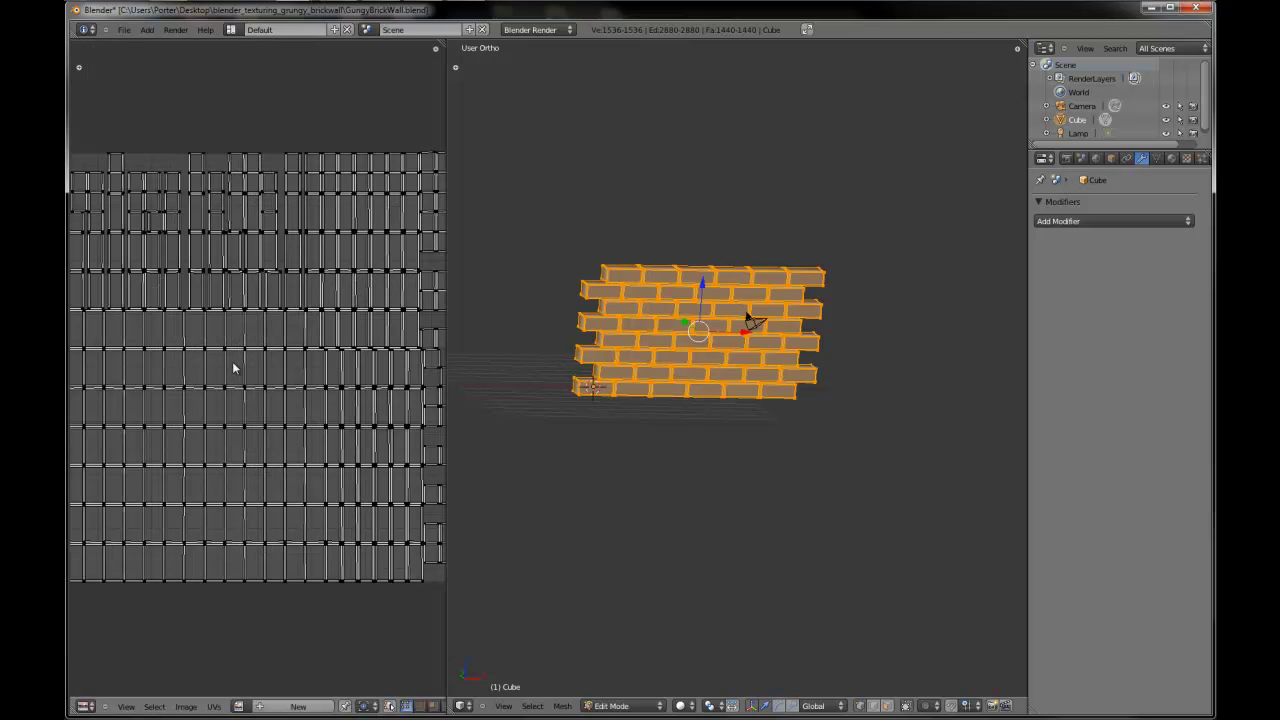
{"action": "scroll", "coordinate": [335, 300], "scroll_direction": "up", "scroll_amount": 2}
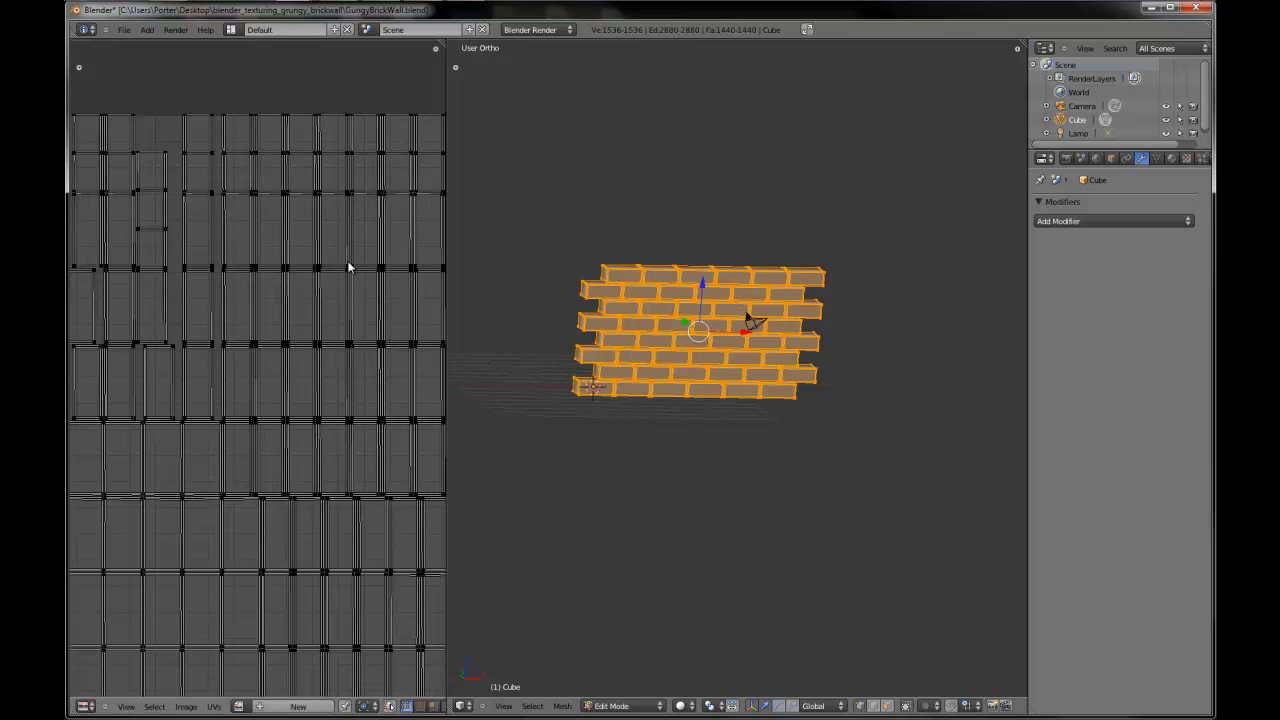
{"action": "scroll", "coordinate": [349, 267], "scroll_direction": "up", "scroll_amount": 4}
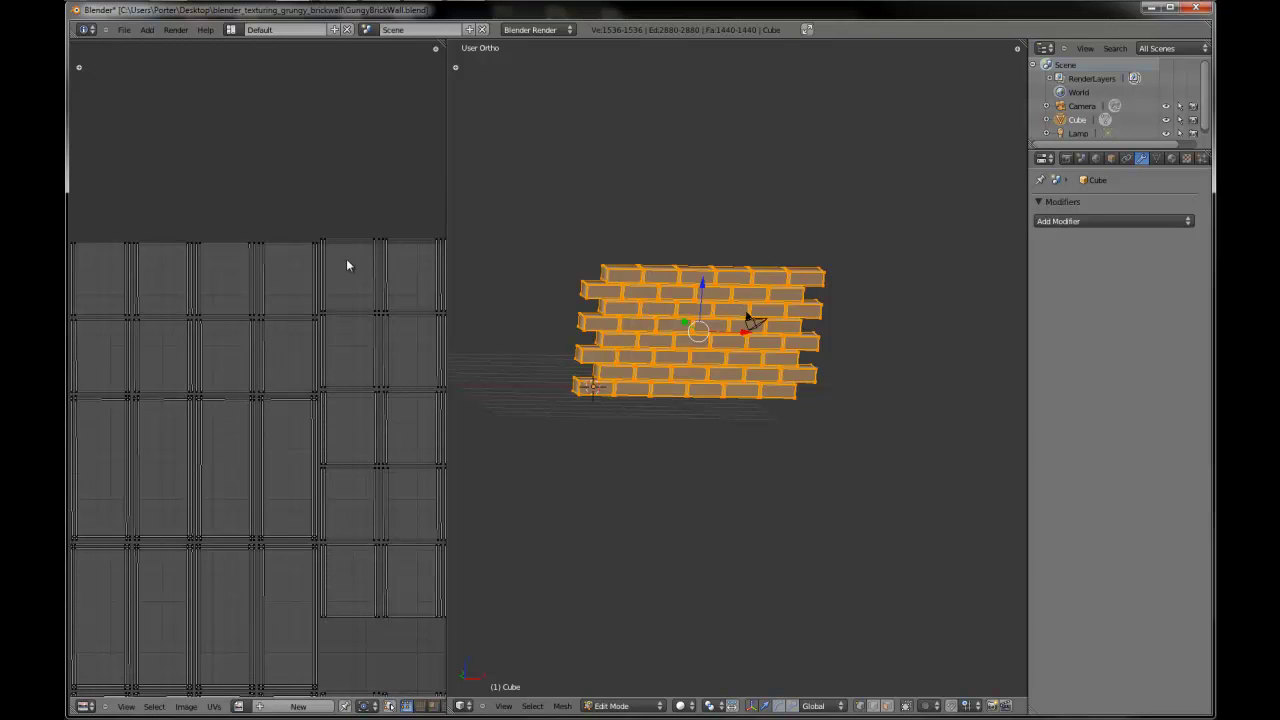
{"action": "scroll", "coordinate": [347, 265], "scroll_direction": "down", "scroll_amount": 2}
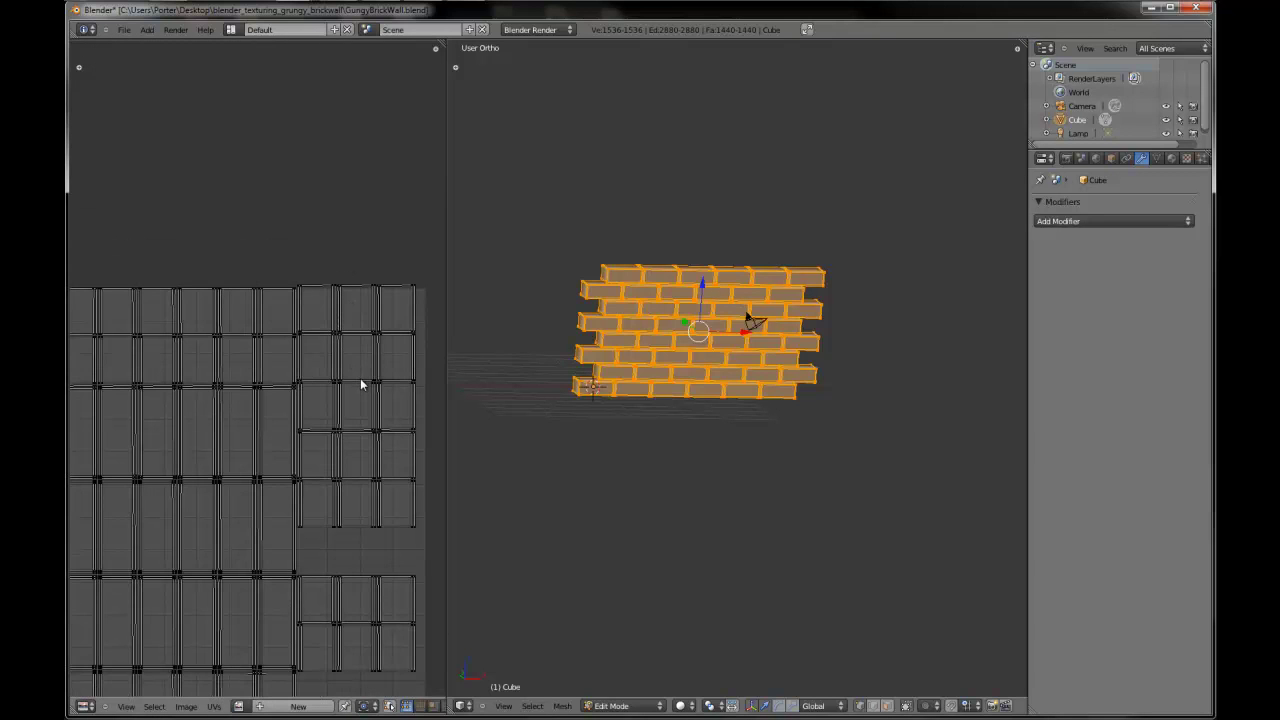
{"action": "key", "text": "a"}
{"action": "key", "text": "s"}
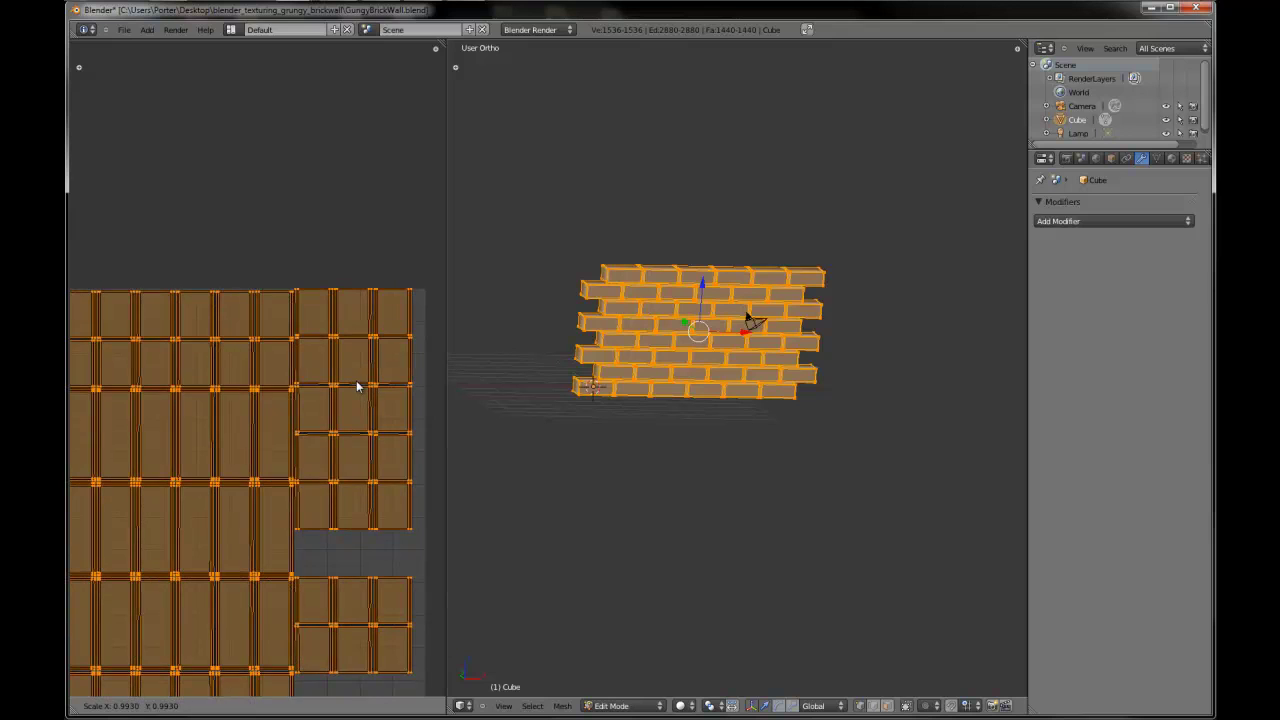
{"action": "left_click", "coordinate": [356, 382]}
{"action": "scroll", "coordinate": [342, 385], "scroll_direction": "down", "scroll_amount": 6}
{"action": "key", "text": "a"}
{"action": "middle_click_drag", "start_coordinate": [246, 412], "coordinate": [327, 339]}
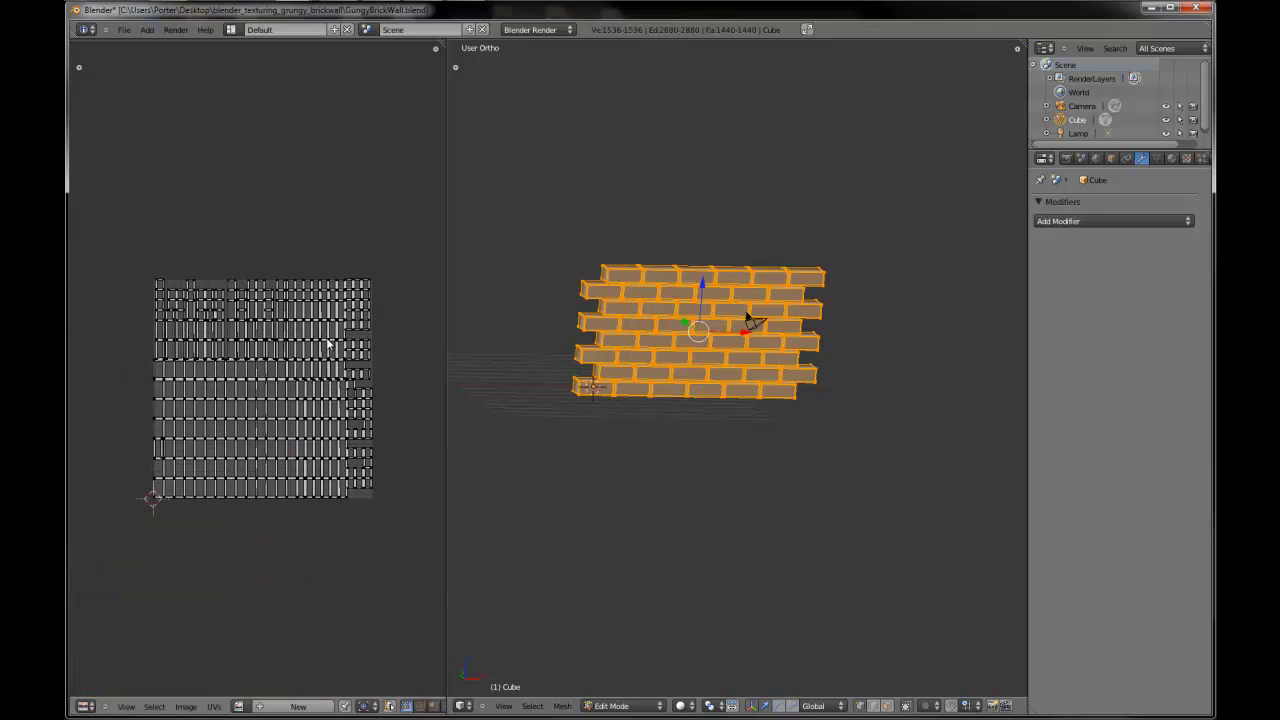
{"action": "key", "text": "a"}
{"action": "key", "text": "a"}
- Start a new image for the UV layout and name it BricksBumpMap
{"action": "left_click", "coordinate": [298, 706]}
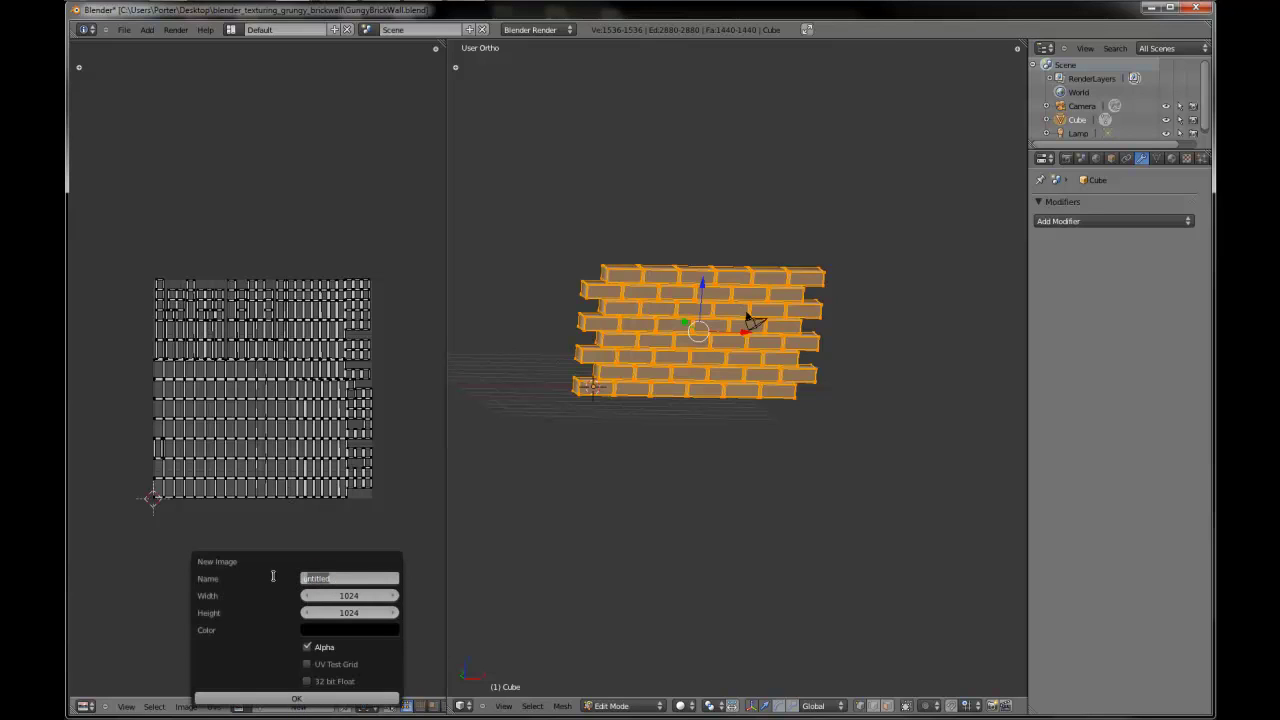
{"action": "key", "text": "BackSpace"}
{"action": "type", "text": "uB"}
{"action": "key", "text": "BackSpace"}
{"action": "key", "text": "BackSpace"}
{"action": "type", "text": "BricksBumpMap"}
{"action": "key", "text": "Tab"}
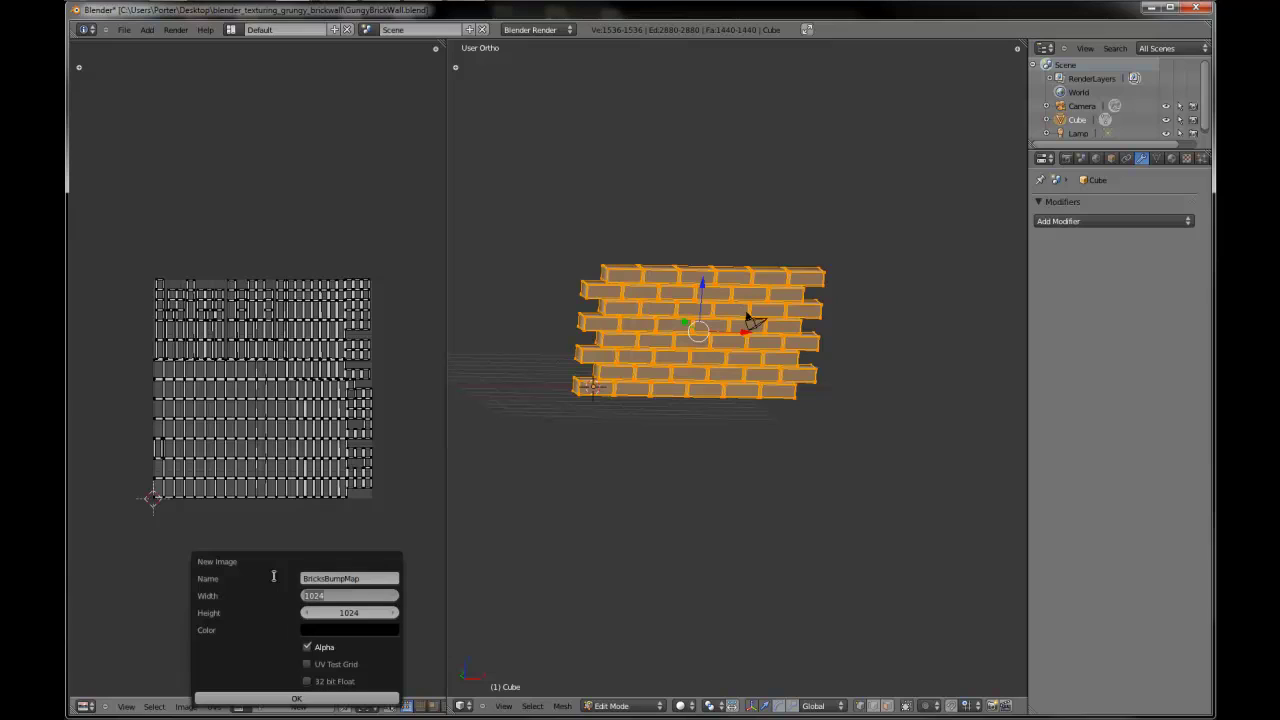
- Set the new image to 2048 by 2048 with a grey fill of RGB 0.231 and create it
{"action": "type", "text": "2048"}
{"action": "key", "text": "Tab"}
{"action": "type", "text": "2048"}
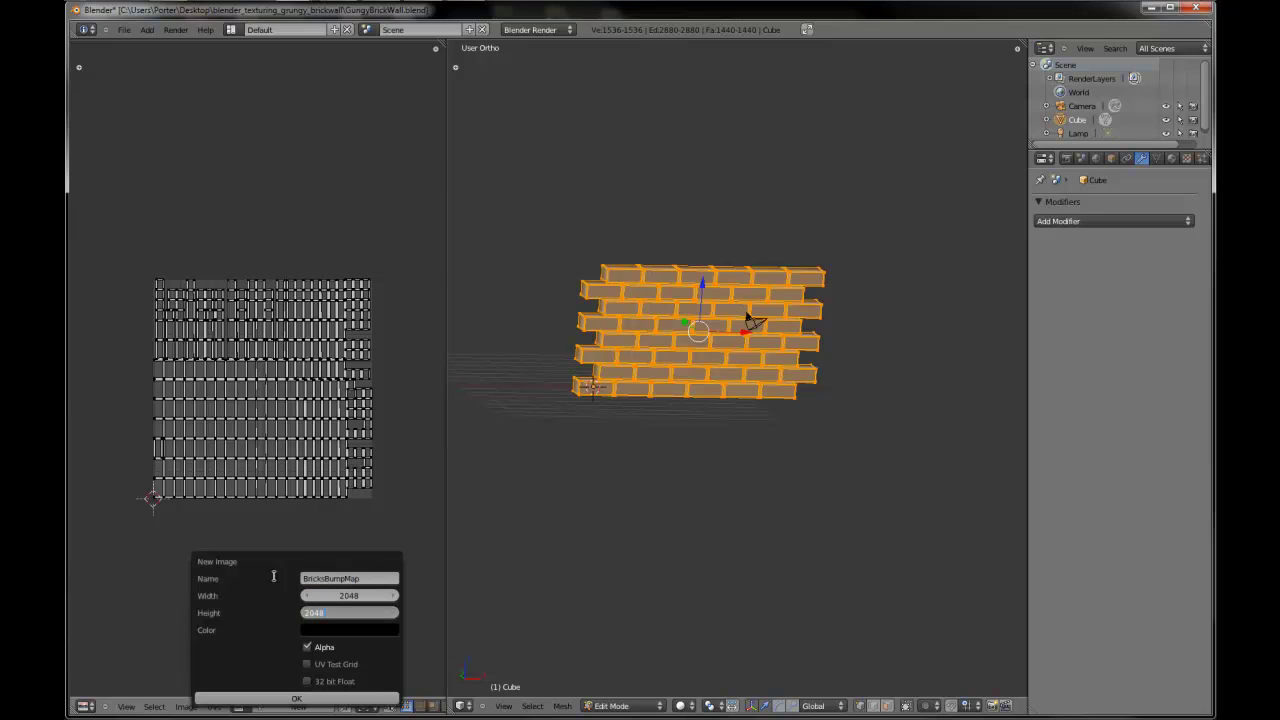
{"action": "key", "text": "Tab"}
{"action": "left_click", "coordinate": [340, 630]}
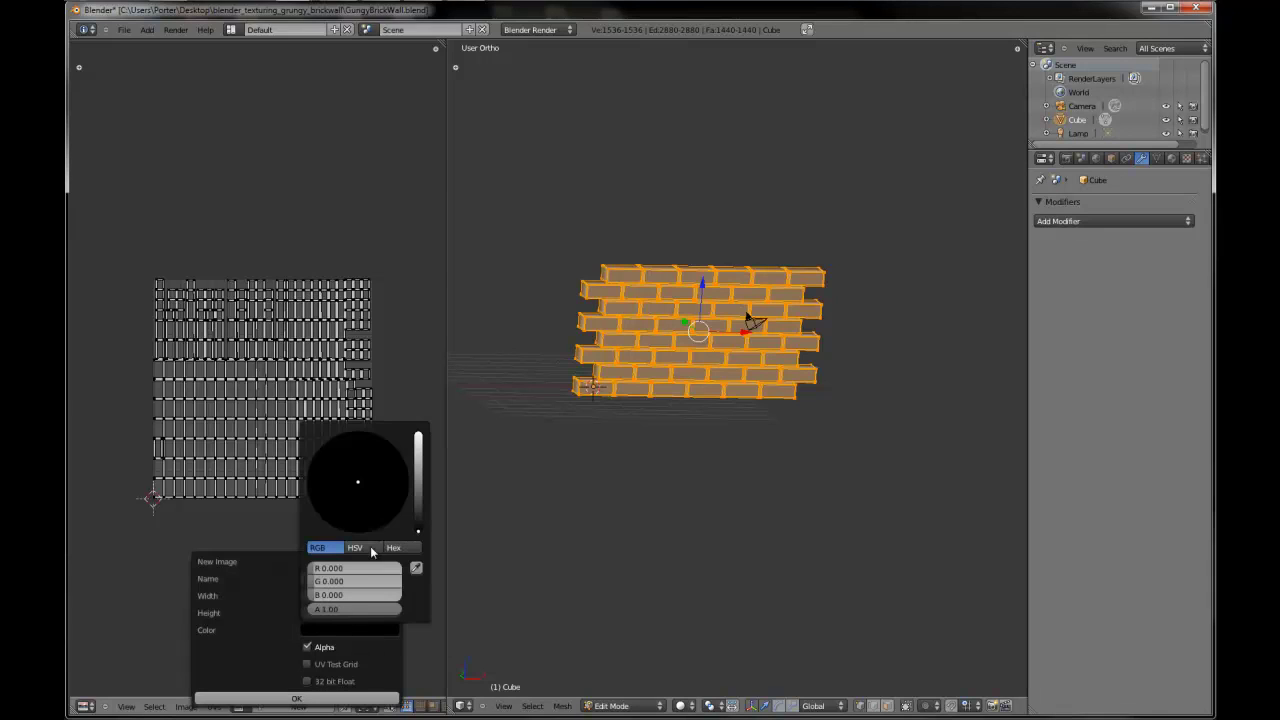
{"action": "left_click_drag", "start_coordinate": [416, 500], "coordinate": [421, 484]}
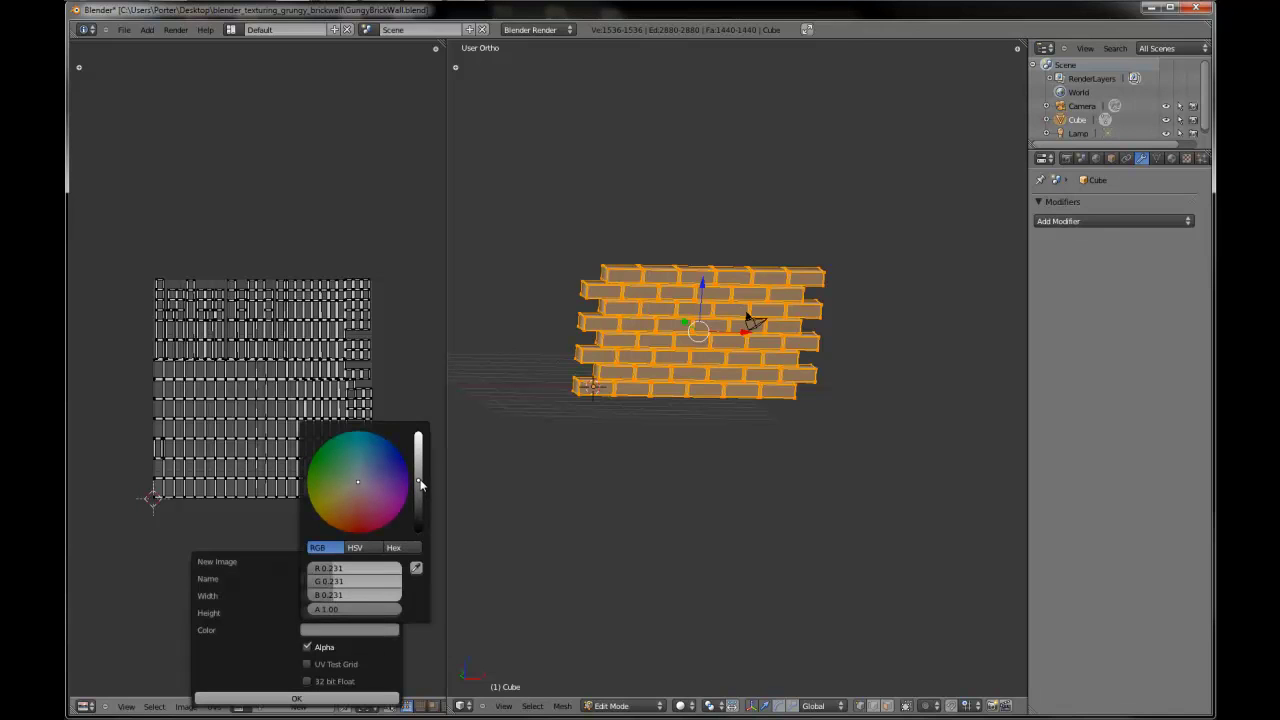
{"action": "left_click", "coordinate": [296, 698]}
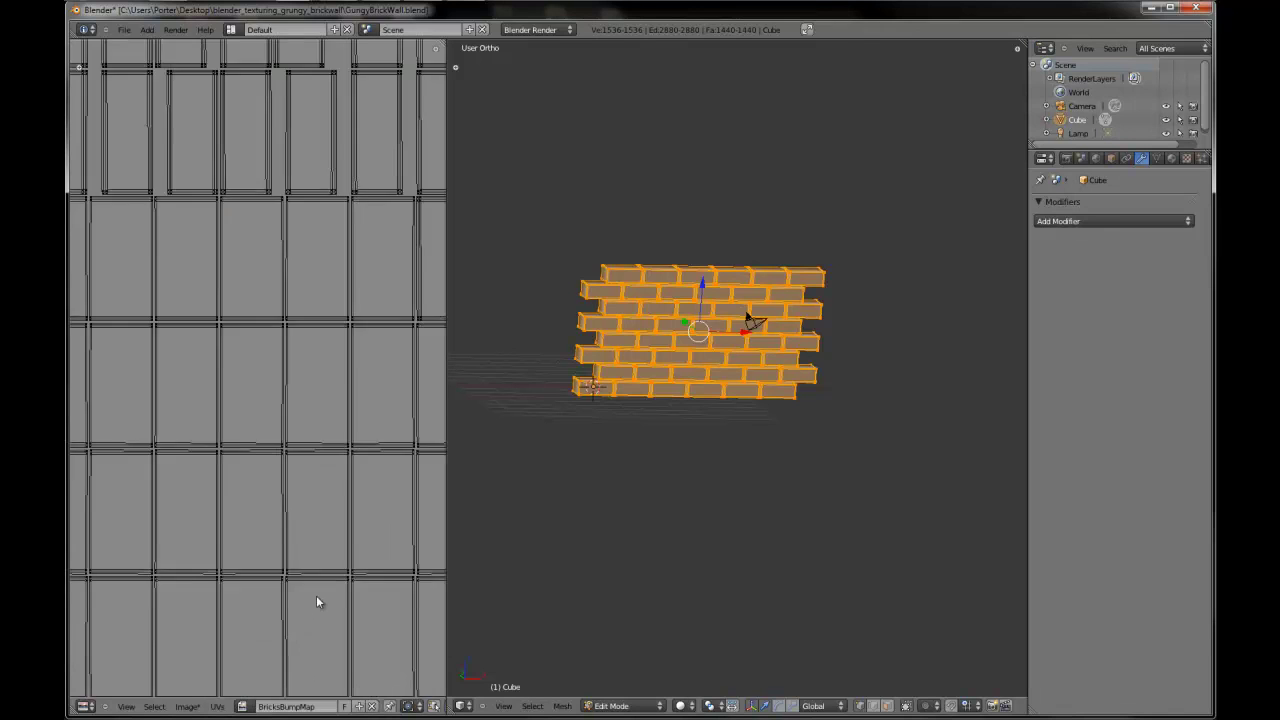
{"action": "scroll", "coordinate": [316, 600], "scroll_direction": "down", "scroll_amount": 3}
- Rename the wall's material to BricksMat
{"action": "middle_click_drag", "start_coordinate": [862, 281], "coordinate": [754, 317]}
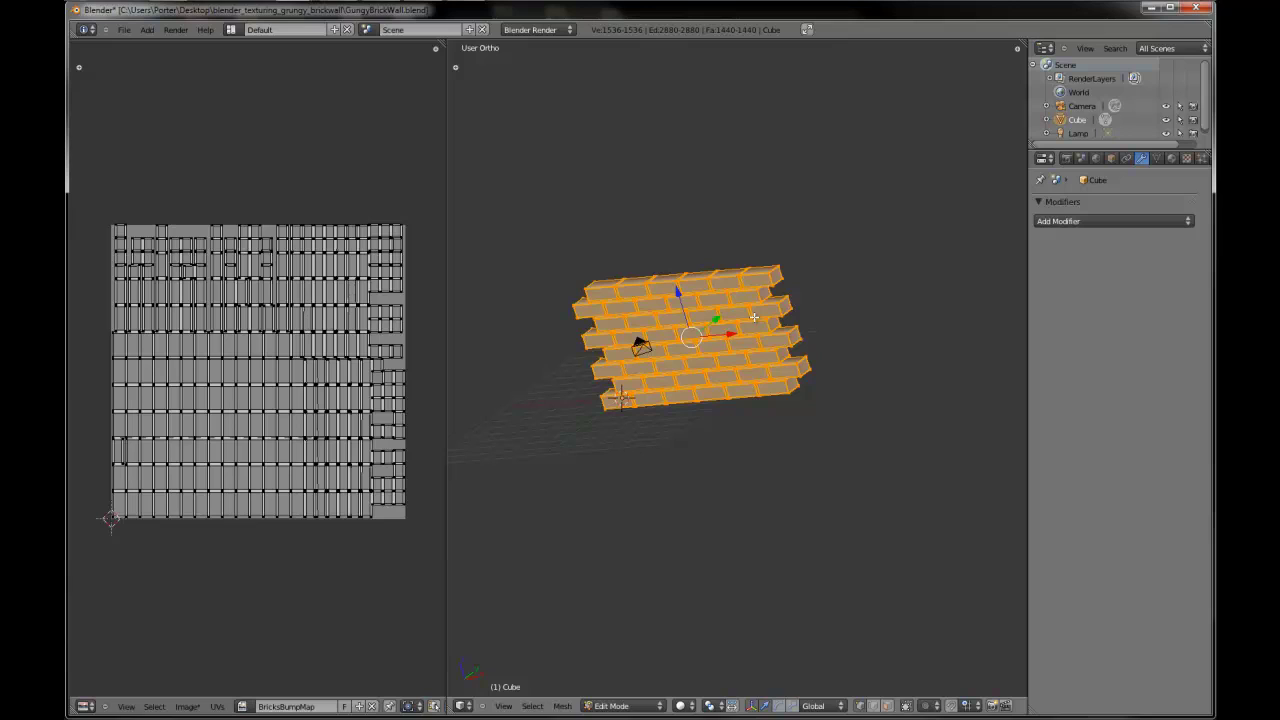
{"action": "left_click", "coordinate": [1171, 158]}
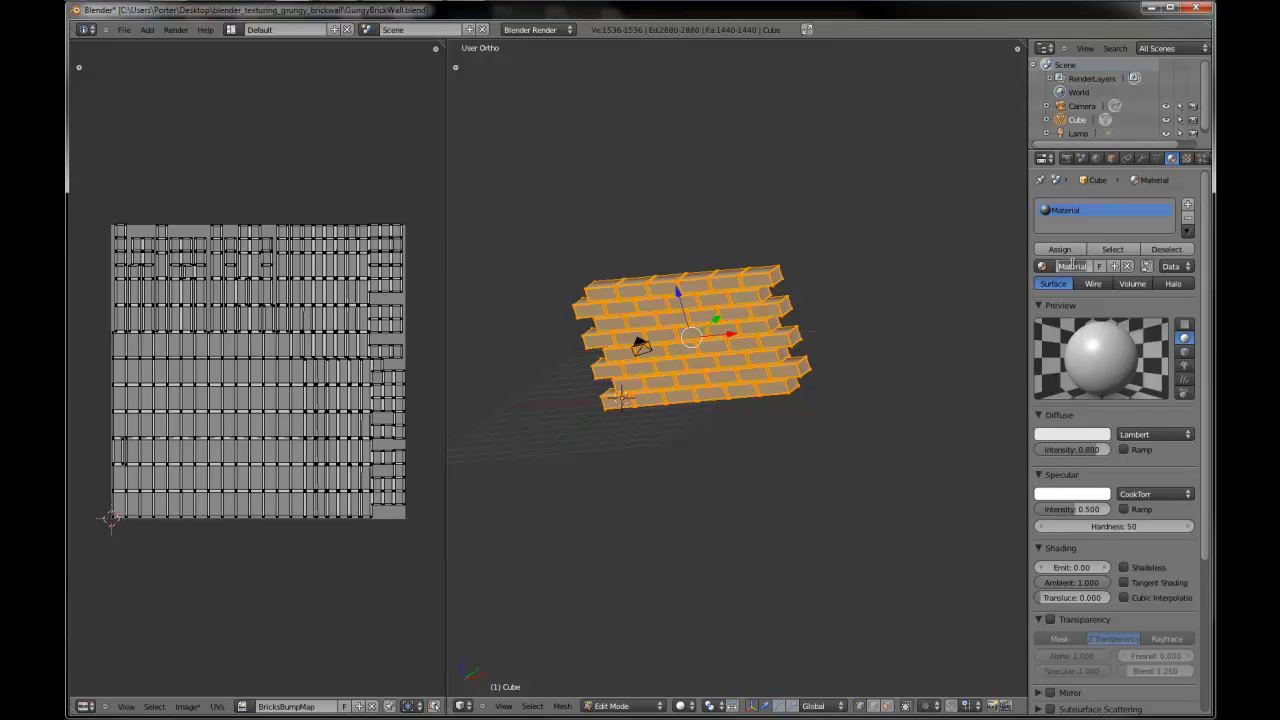
{"action": "left_click", "coordinate": [1071, 266]}
{"action": "type", "text": "BricksMat"}
{"action": "key", "text": "Return"}
- Rename the material's first texture to BricksBump and set its type to Image or Movie
{"action": "left_click", "coordinate": [1187, 159]}
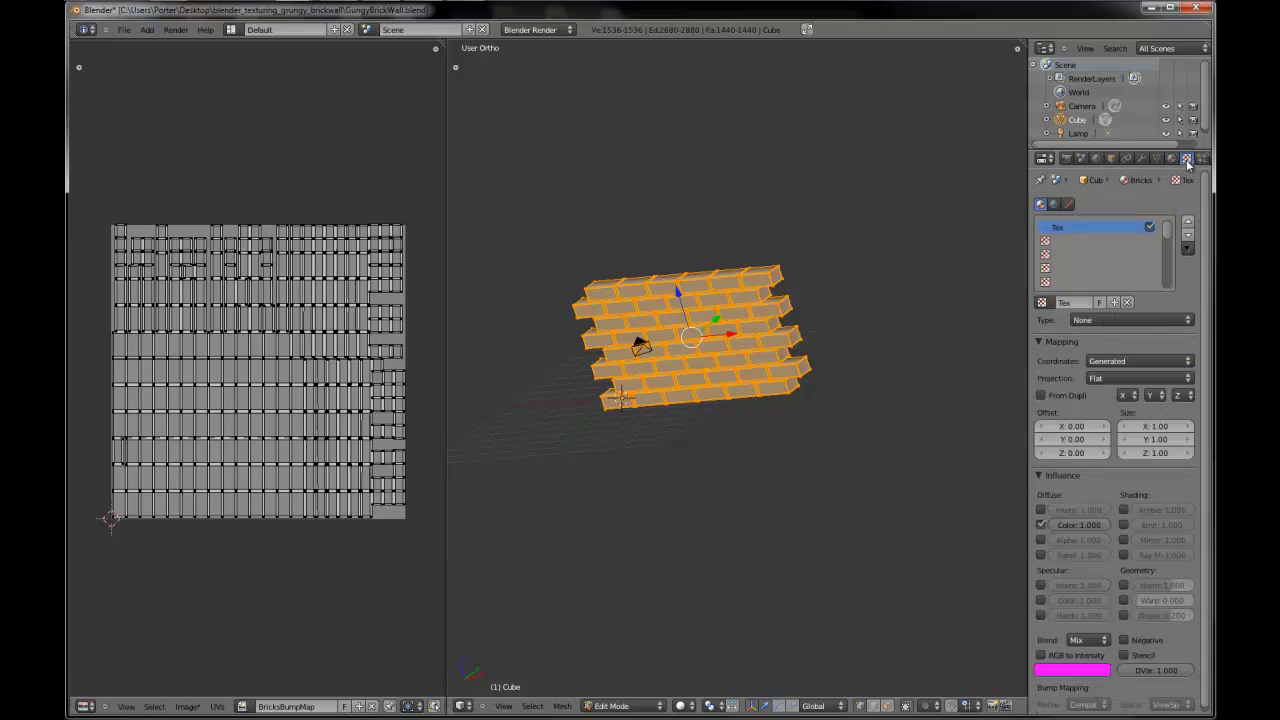
{"action": "left_click", "coordinate": [1079, 304]}
{"action": "type", "text": "Br"}
{"action": "type", "text": "icksBump"}
{"action": "key", "text": "Return"}
{"action": "left_click", "coordinate": [1081, 320]}
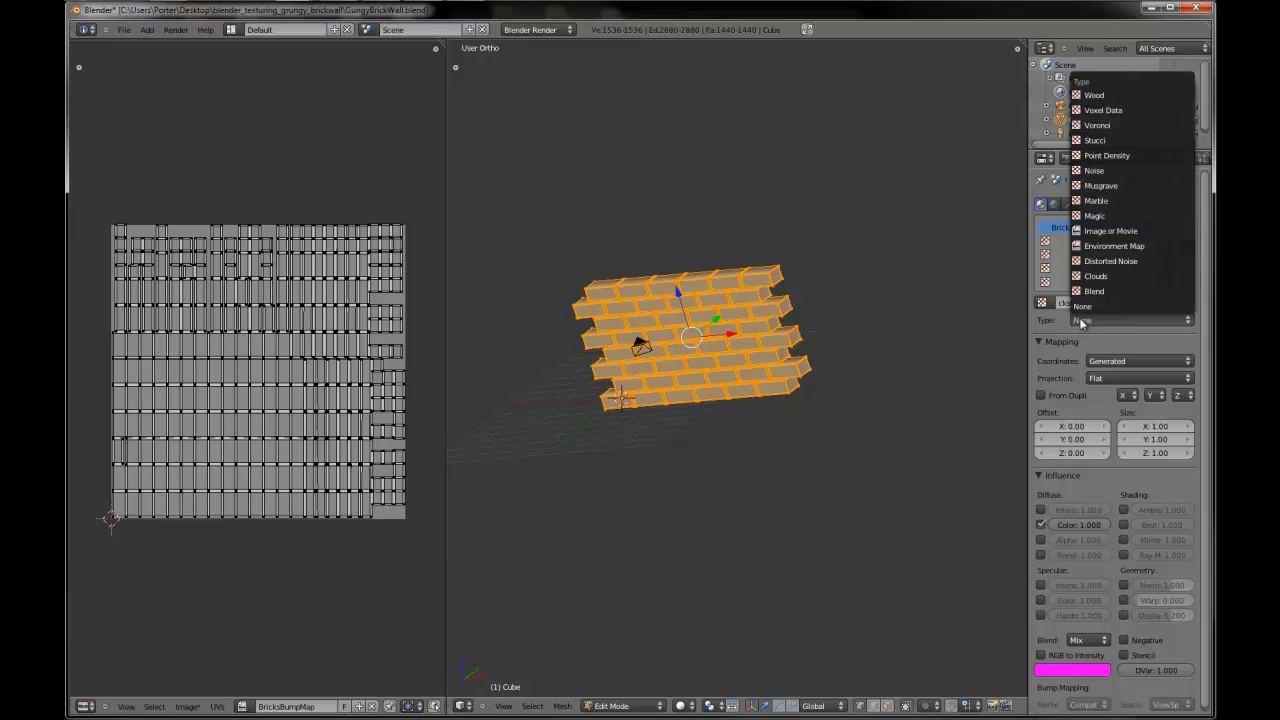
{"action": "left_click", "coordinate": [1112, 231]}
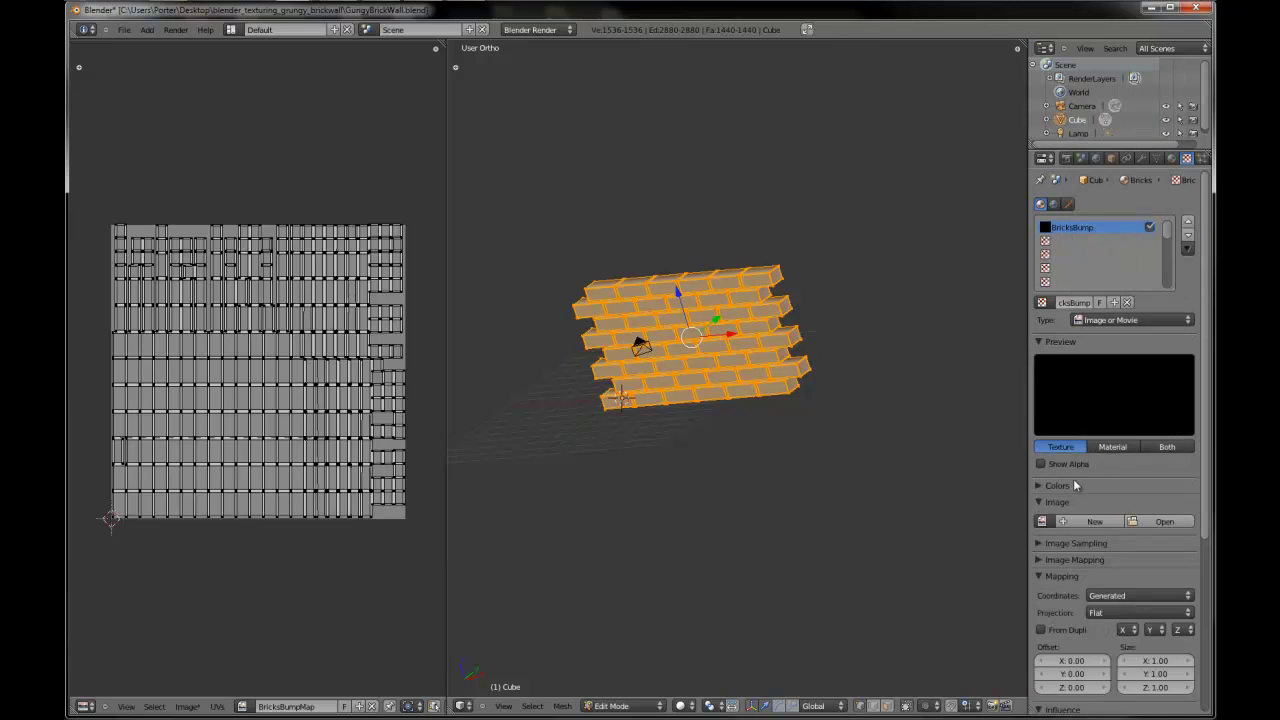
- Save the bump map image as BricksBumpMap.png in the project's Textures folder
{"action": "scroll", "coordinate": [1074, 481], "scroll_direction": "down", "scroll_amount": 2}
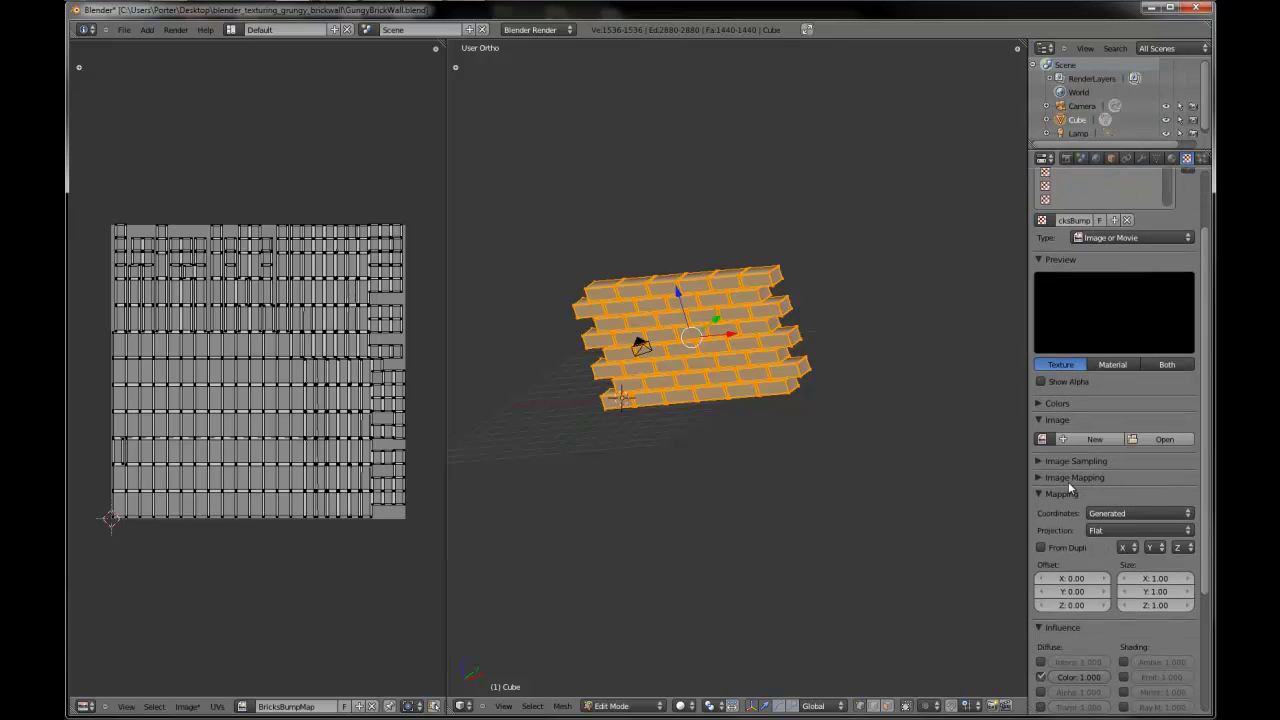
{"action": "left_click", "coordinate": [1043, 439]}
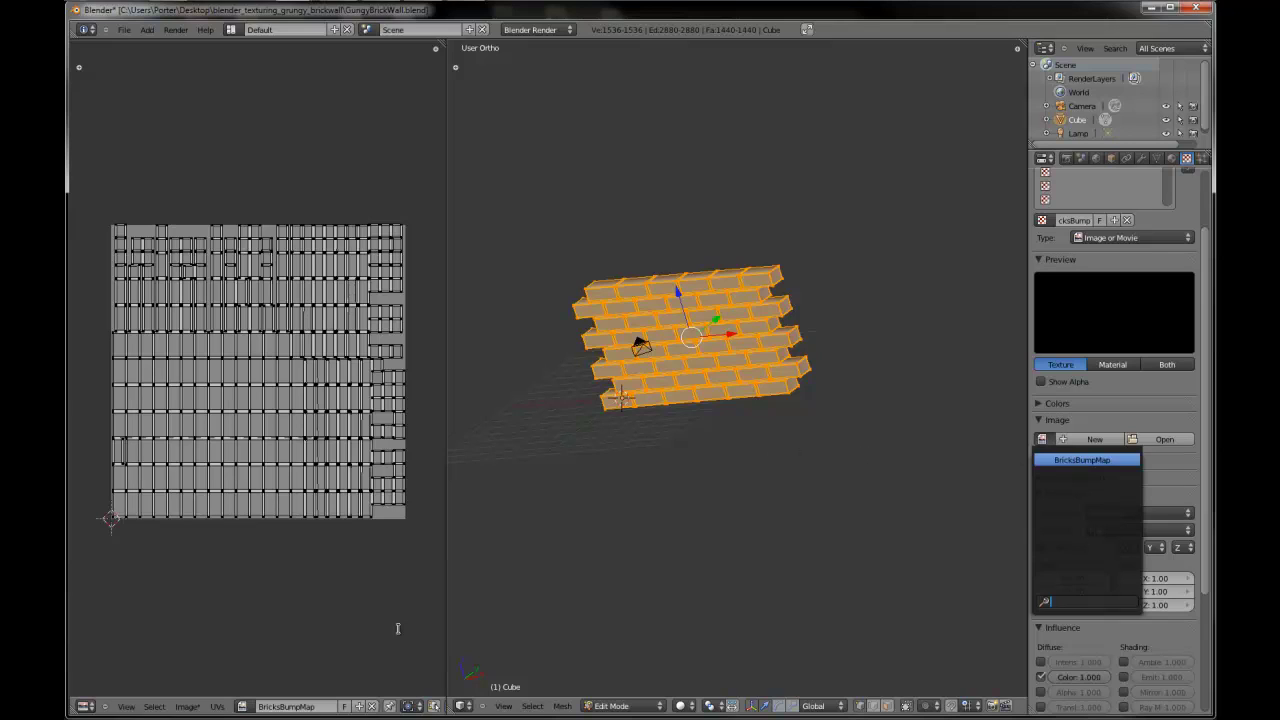
{"action": "left_click", "coordinate": [188, 707]}
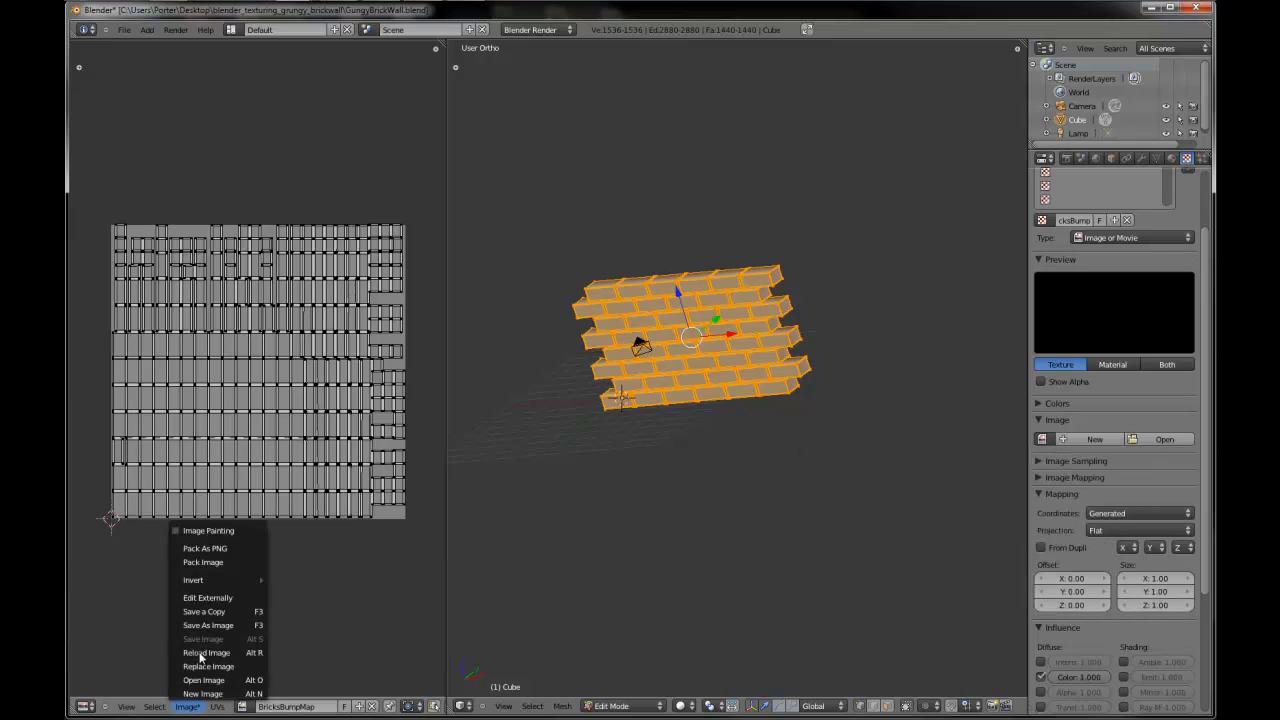
{"action": "left_click", "coordinate": [218, 626]}
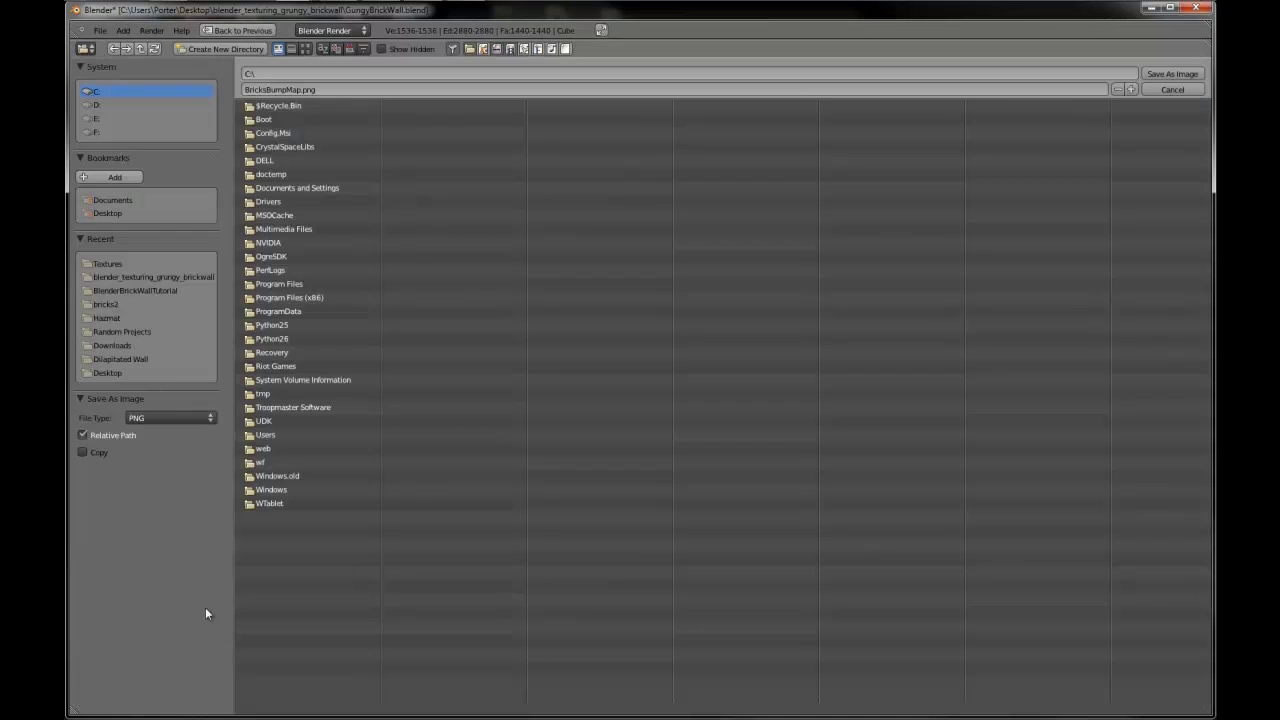
{"action": "left_click", "coordinate": [124, 263]}
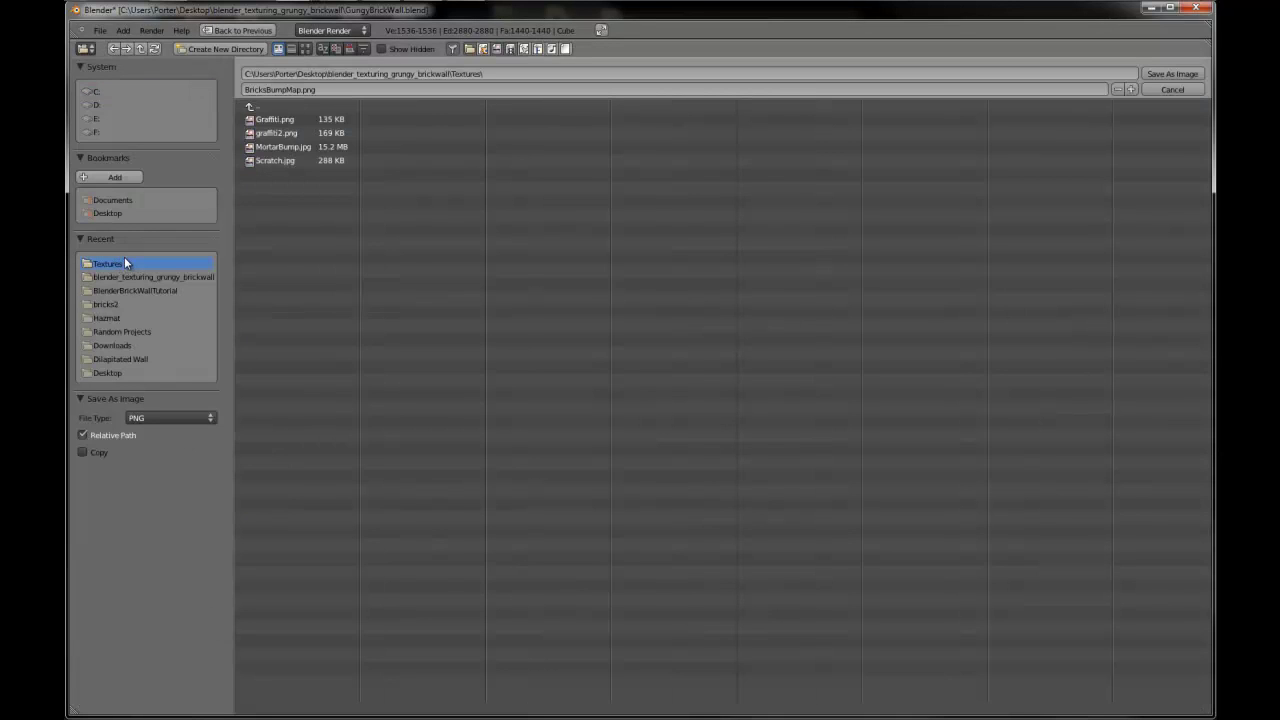
{"action": "left_click", "coordinate": [1184, 74]}
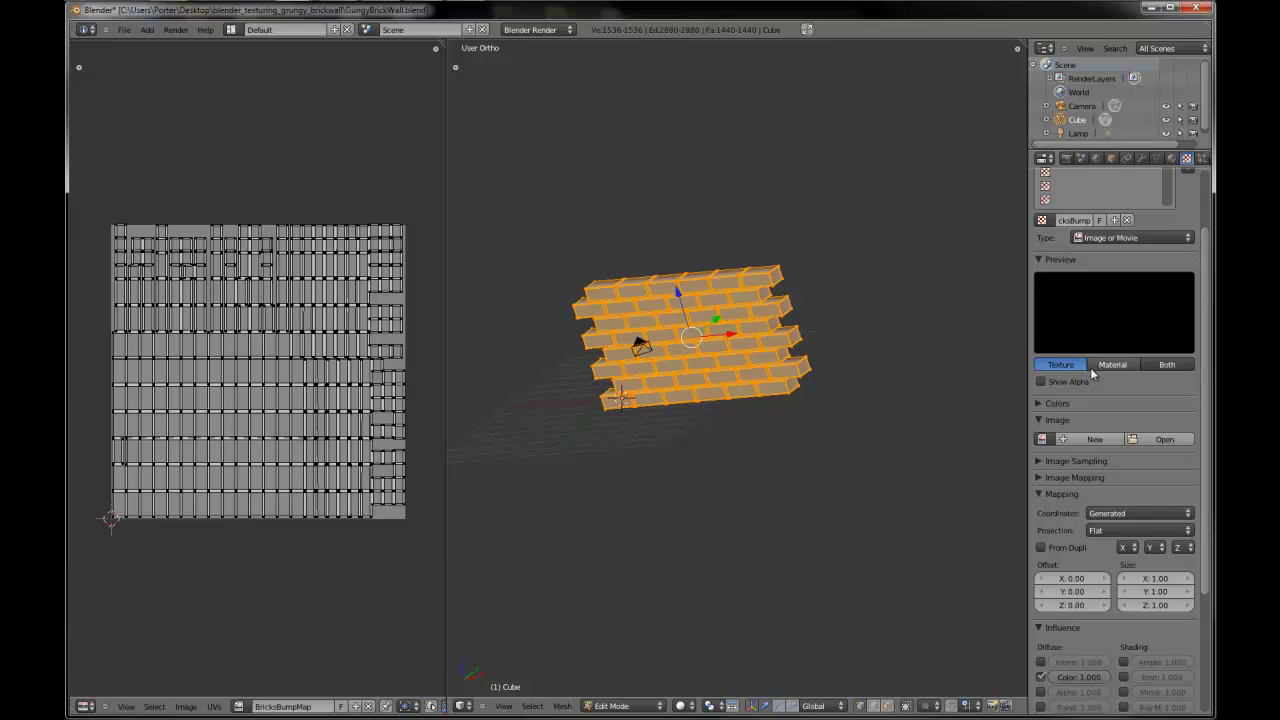
- Load BricksBumpMap.png from the Textures folder as the image of the BricksBump texture
{"action": "left_click", "coordinate": [1164, 439]}
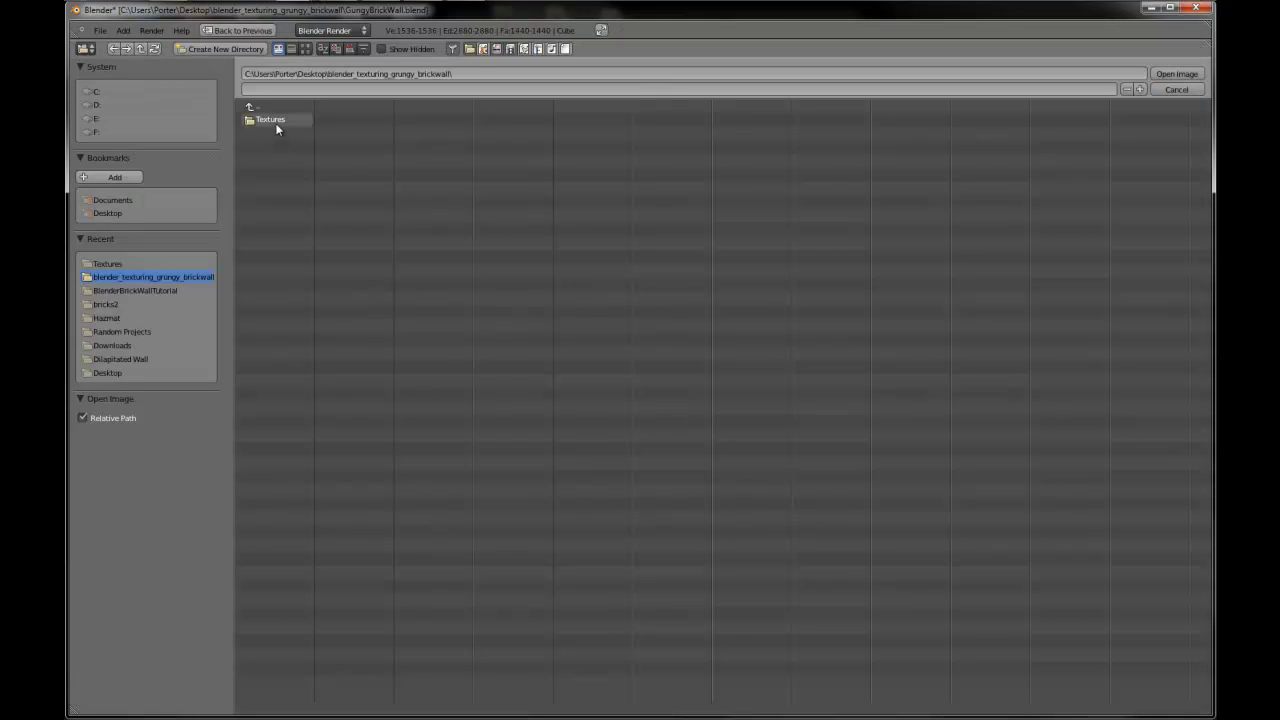
{"action": "left_click", "coordinate": [277, 121]}
{"action": "left_click", "coordinate": [277, 120]}
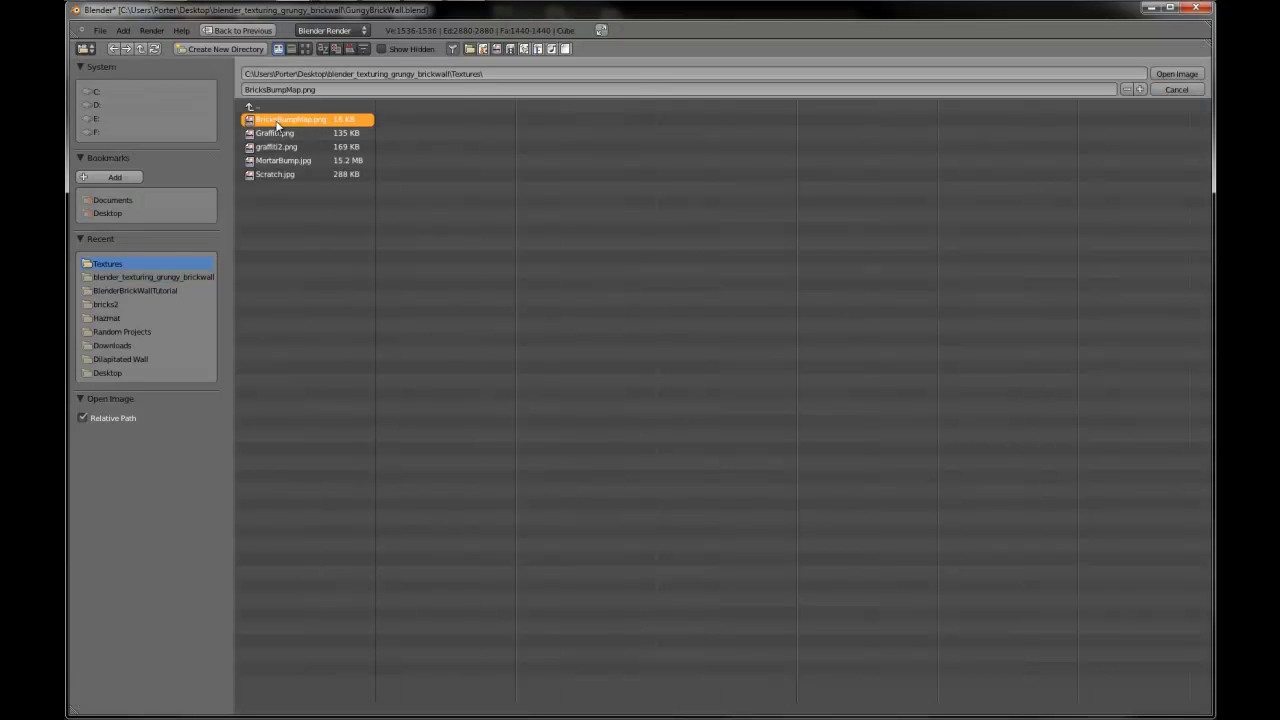
{"action": "double_click", "coordinate": [279, 121]}
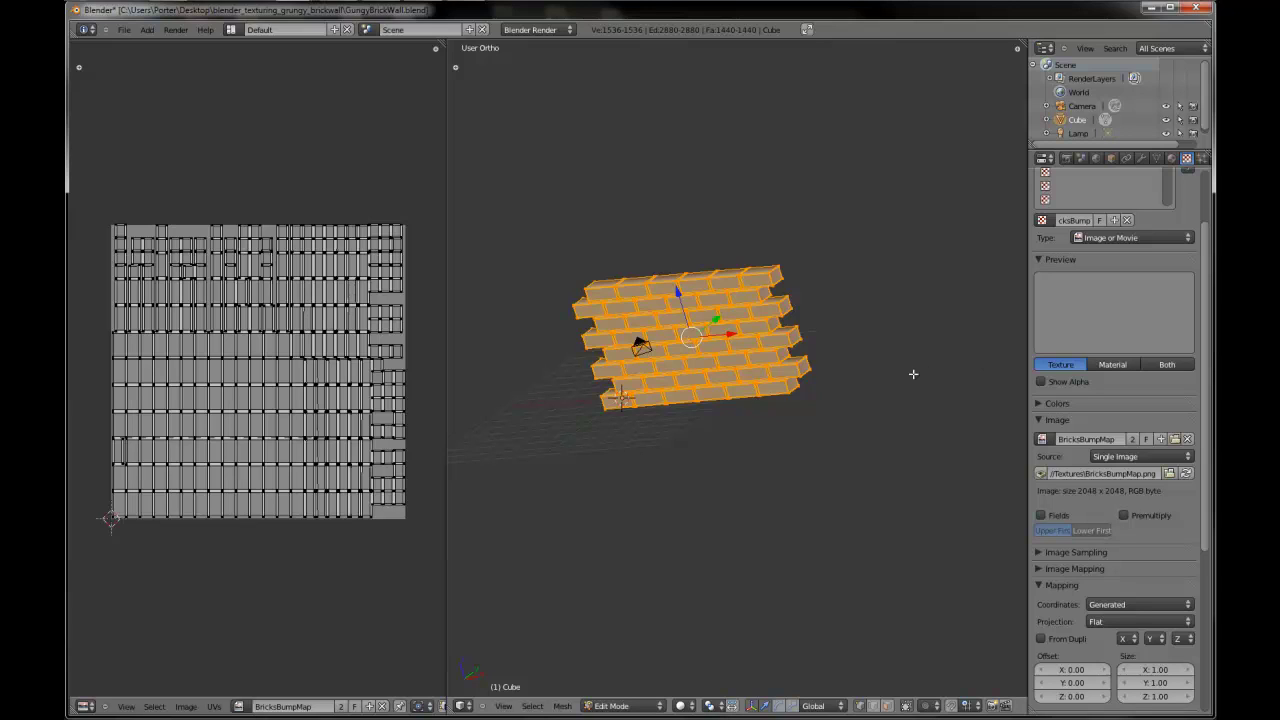
- View the brick wall from the front and widen the 3D view by narrowing the UV editor
{"action": "scroll", "coordinate": [914, 374], "scroll_direction": "down", "scroll_amount": 3}
{"action": "scroll", "coordinate": [734, 346], "scroll_direction": "up", "scroll_amount": 4}
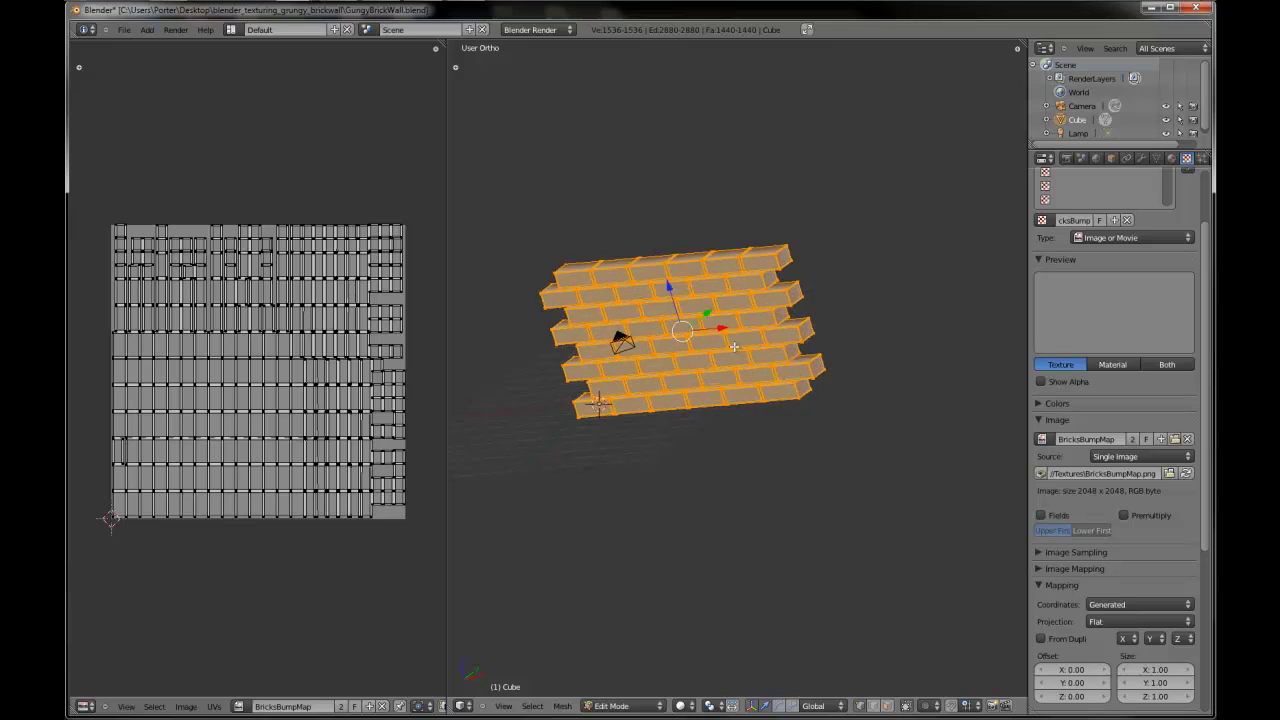
{"action": "key", "text": "KP_1"}
{"action": "scroll", "coordinate": [734, 346], "scroll_direction": "up", "scroll_amount": 2}
{"action": "scroll", "coordinate": [731, 346], "scroll_direction": "down", "scroll_amount": 1}
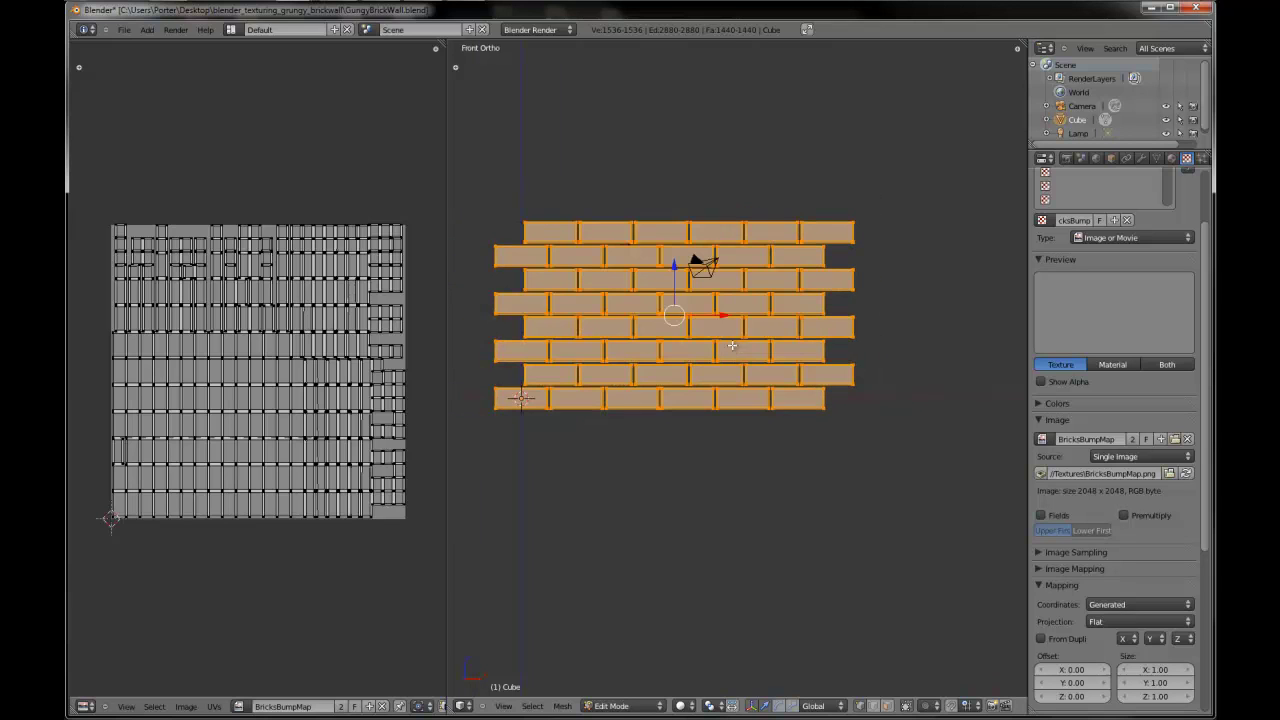
{"action": "left_click_drag", "start_coordinate": [446, 422], "coordinate": [190, 407]}
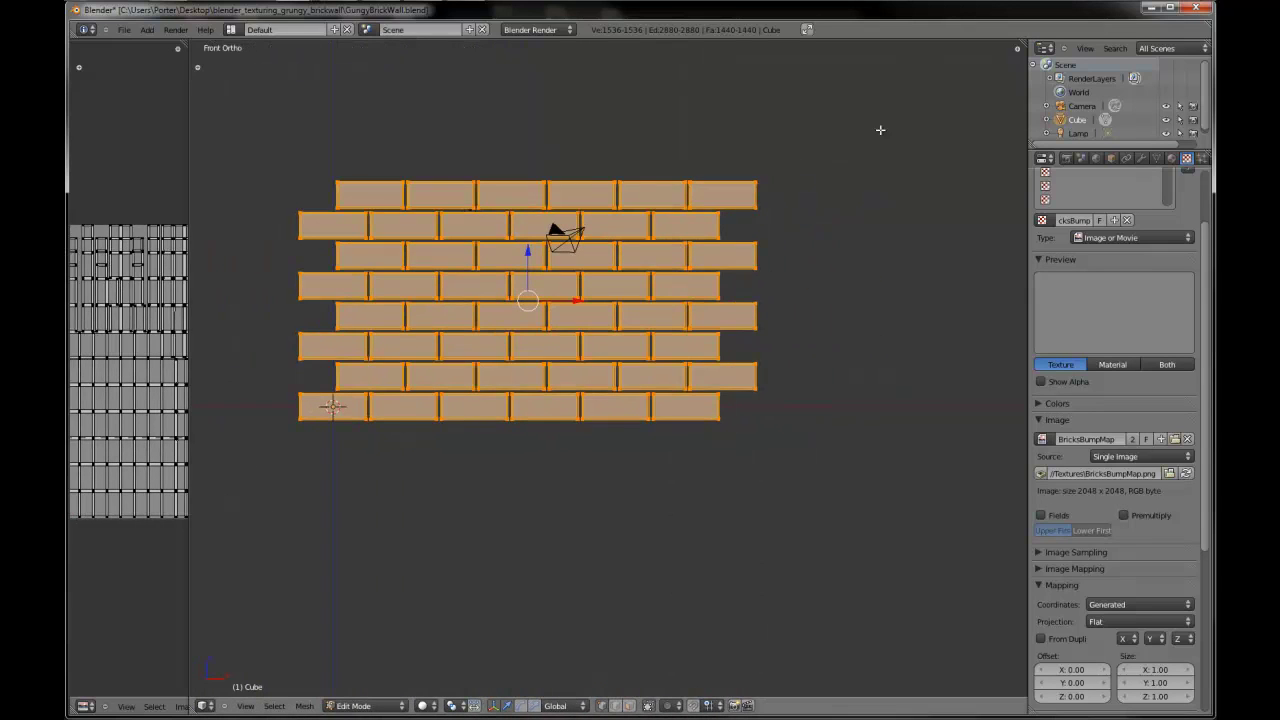
- Set the 3D view's display shading to GLSL and enable Textured Solid
{"action": "left_click", "coordinate": [1016, 48]}
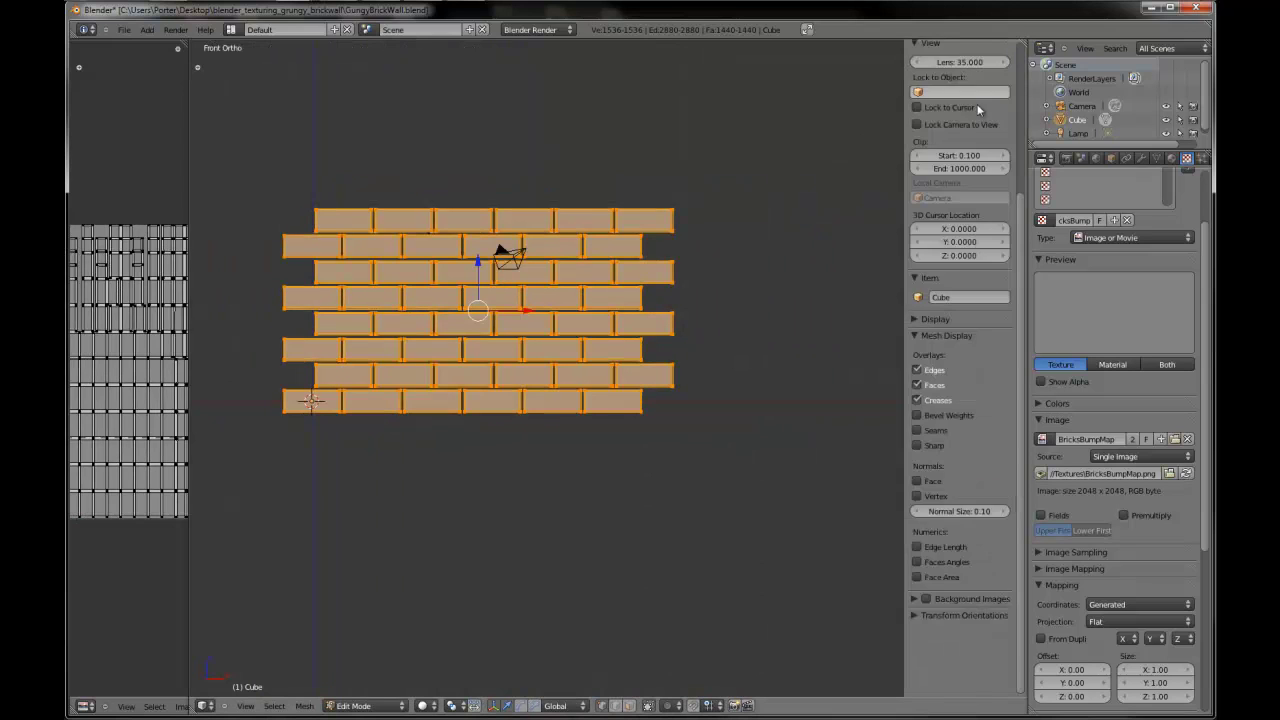
{"action": "scroll", "coordinate": [958, 157], "scroll_direction": "down", "scroll_amount": 5}
{"action": "scroll", "coordinate": [958, 157], "scroll_direction": "down", "scroll_amount": 3}
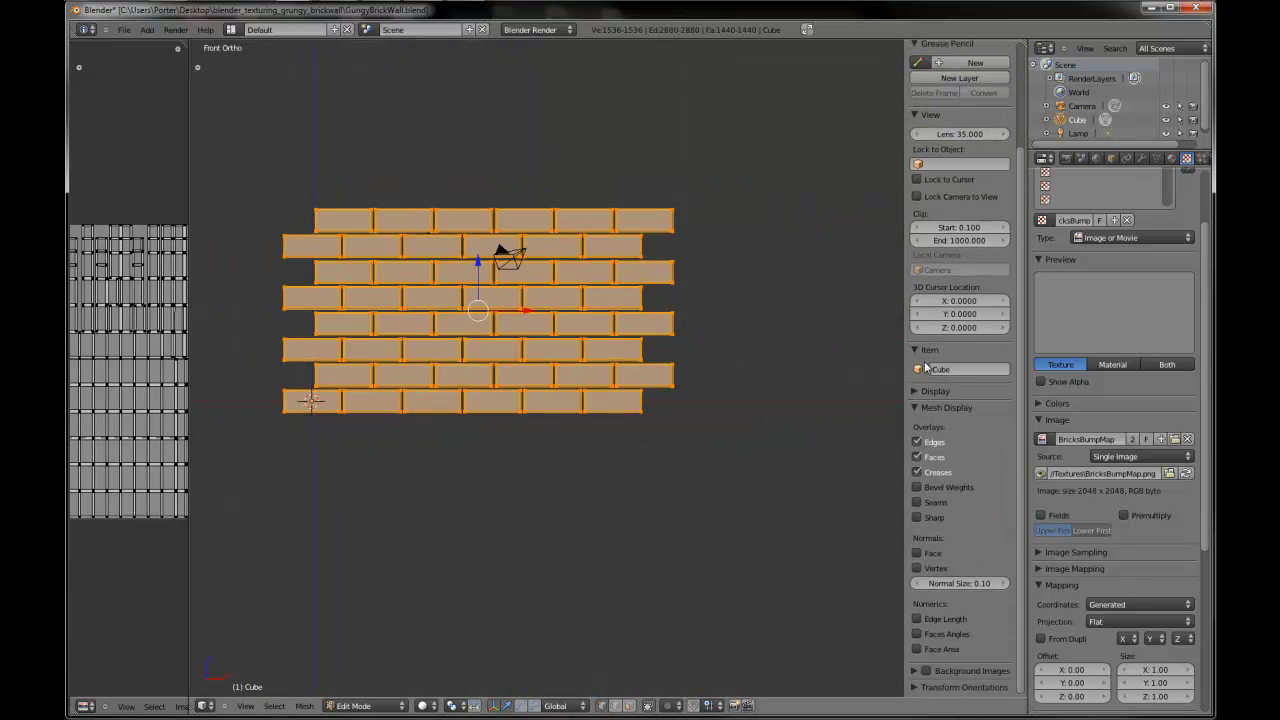
{"action": "left_click", "coordinate": [913, 391]}
{"action": "scroll", "coordinate": [920, 398], "scroll_direction": "down", "scroll_amount": 5}
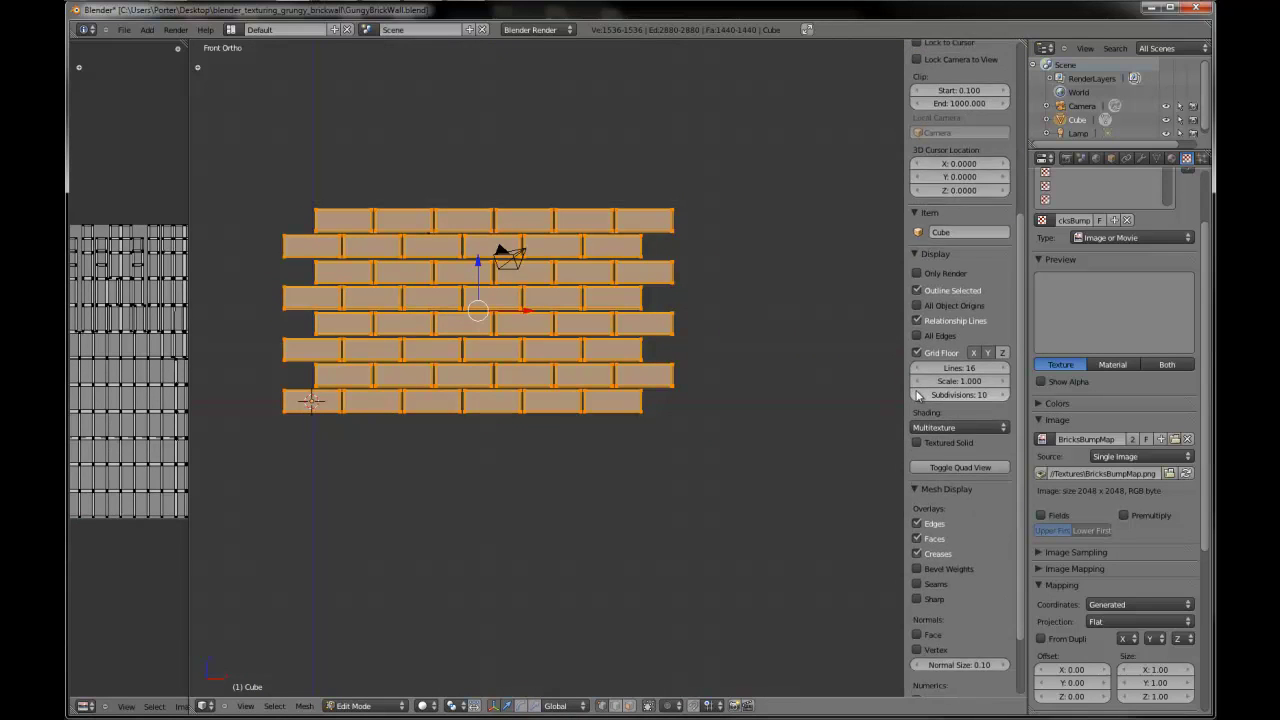
{"action": "scroll", "coordinate": [930, 402], "scroll_direction": "down", "scroll_amount": 1}
{"action": "left_click", "coordinate": [932, 402]}
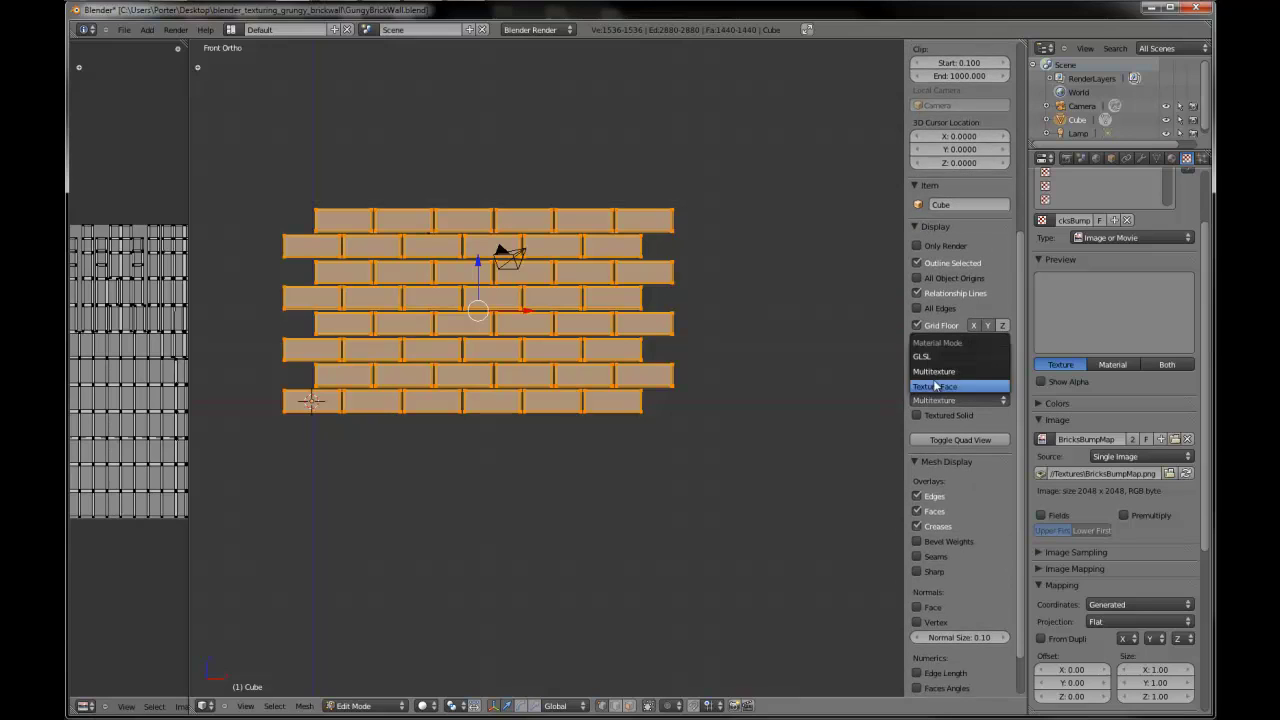
{"action": "left_click", "coordinate": [938, 350]}
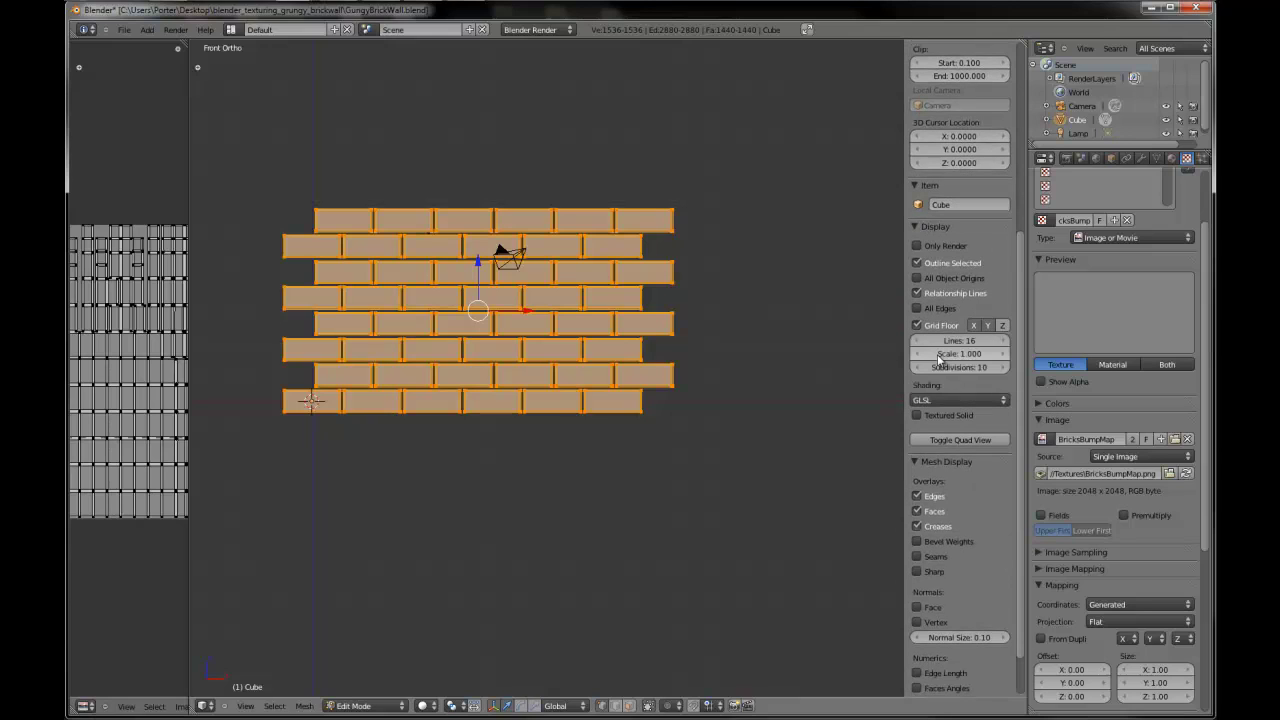
{"action": "left_click", "coordinate": [918, 416]}
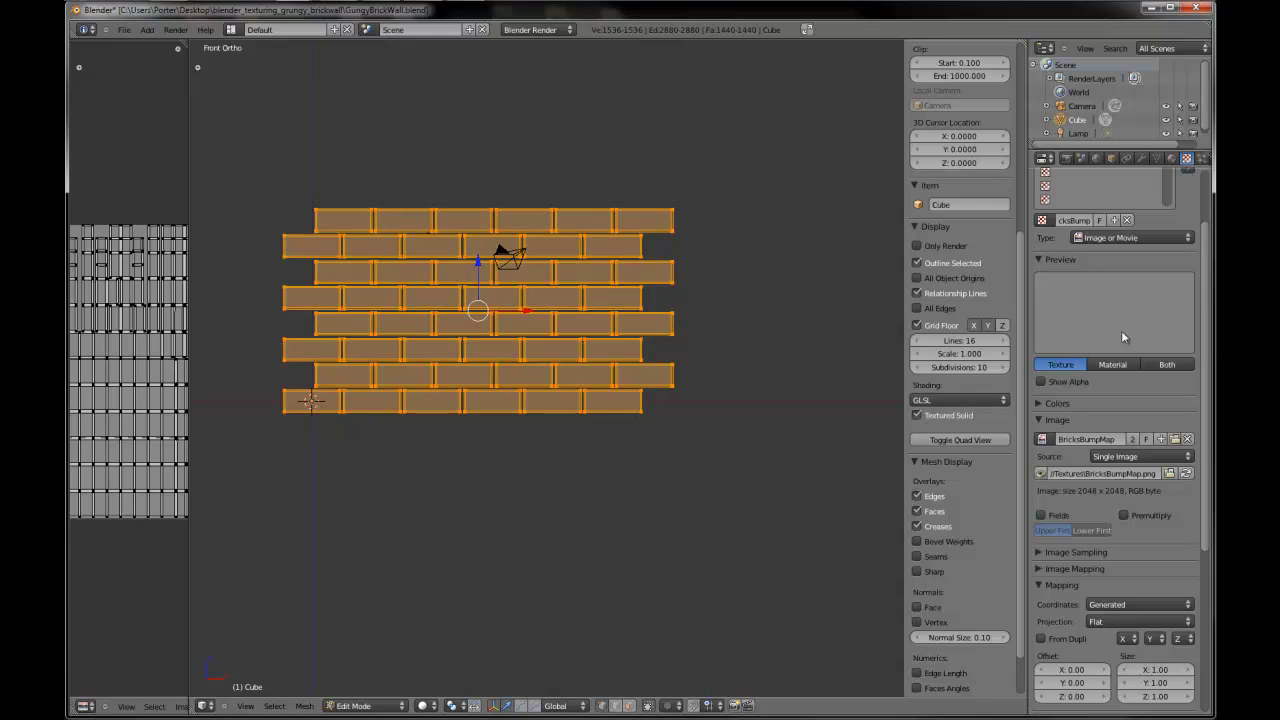
- Set the BricksBump texture's mapping coordinates to UV
{"action": "scroll", "coordinate": [1118, 335], "scroll_direction": "up", "scroll_amount": 3}
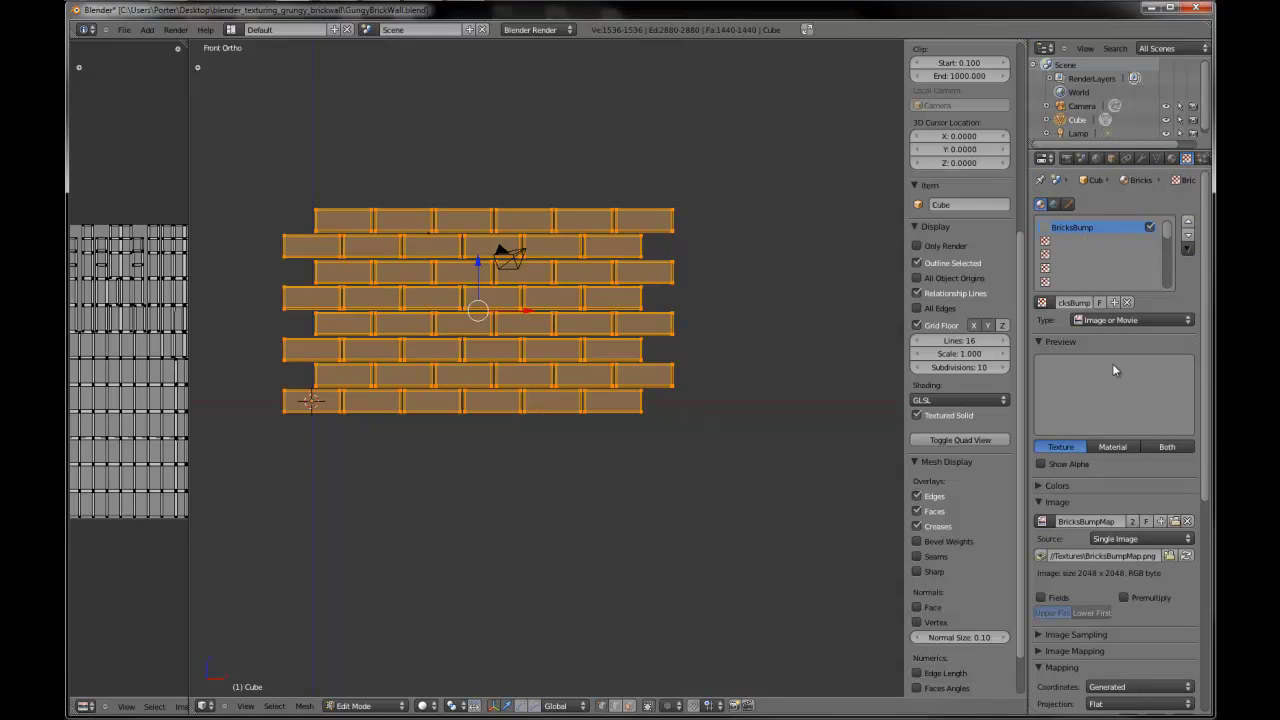
{"action": "scroll", "coordinate": [1113, 448], "scroll_direction": "down", "scroll_amount": 5}
{"action": "scroll", "coordinate": [1113, 448], "scroll_direction": "down", "scroll_amount": 3}
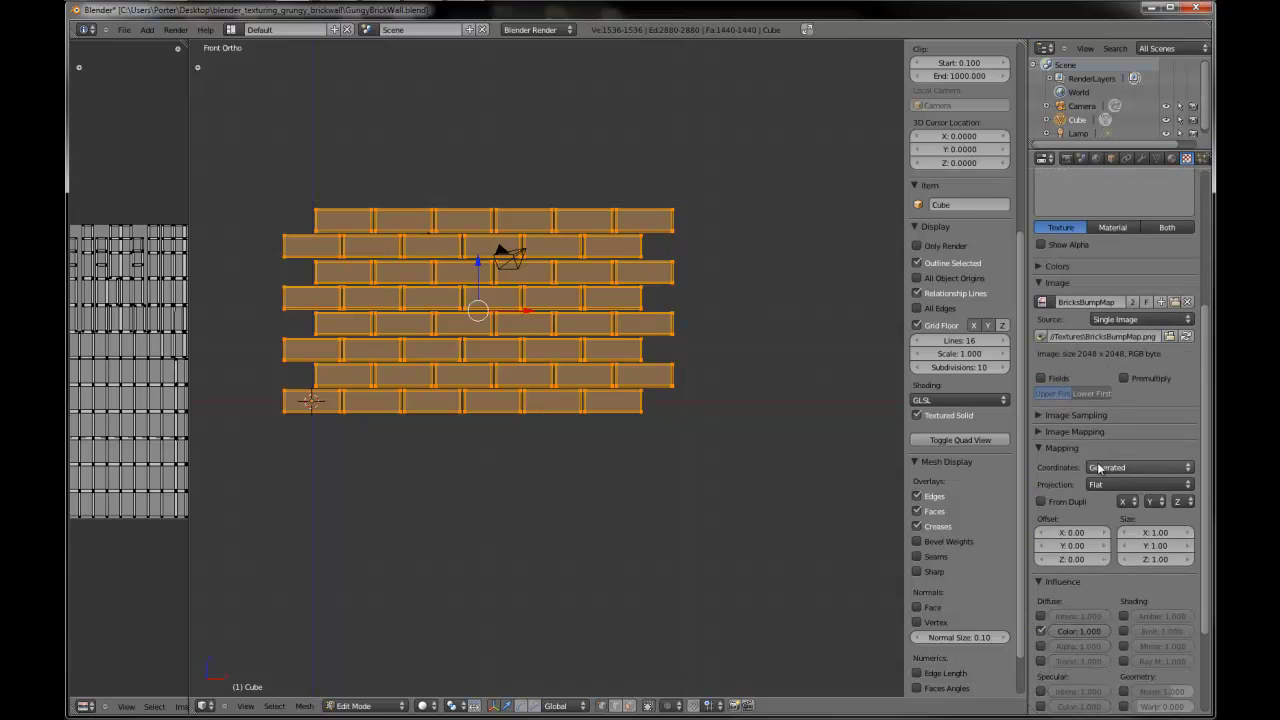
{"action": "left_click", "coordinate": [1100, 467]}
{"action": "left_click", "coordinate": [1107, 417]}
- Disable the texture's diffuse Color influence and enable its Normal influence with a value of -1
{"action": "scroll", "coordinate": [1107, 417], "scroll_direction": "down", "scroll_amount": 5}
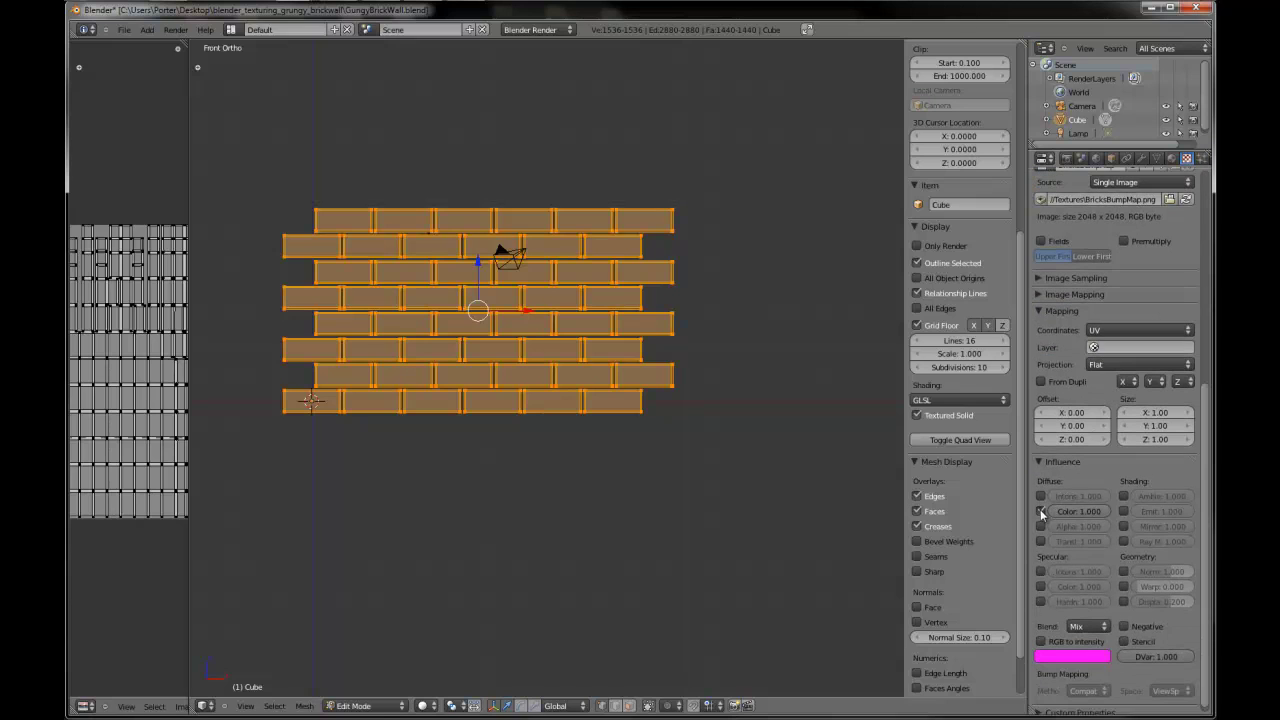
{"action": "left_click", "coordinate": [1041, 511]}
{"action": "left_click", "coordinate": [1124, 571]}
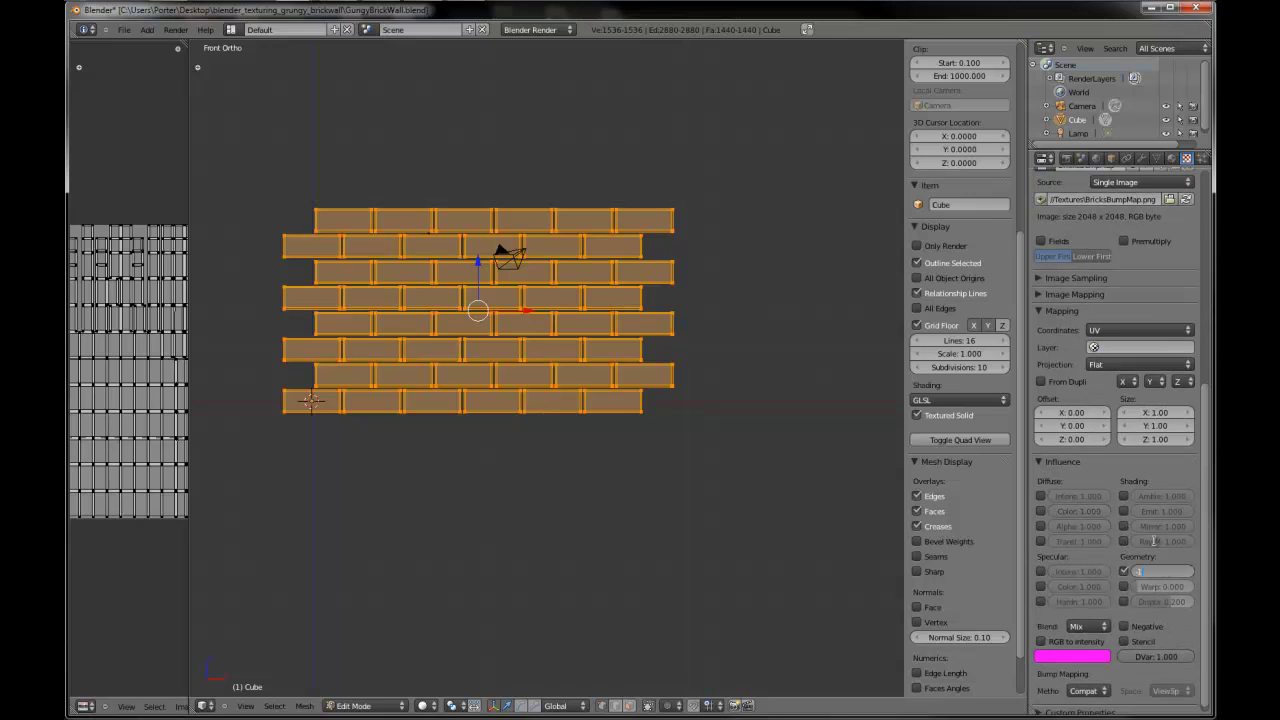
{"action": "key", "text": "Return"}
- Set the texture's bump mapping method to Best Quality
{"action": "scroll", "coordinate": [1155, 540], "scroll_direction": "down", "scroll_amount": 1}
{"action": "left_click", "coordinate": [1082, 682]}
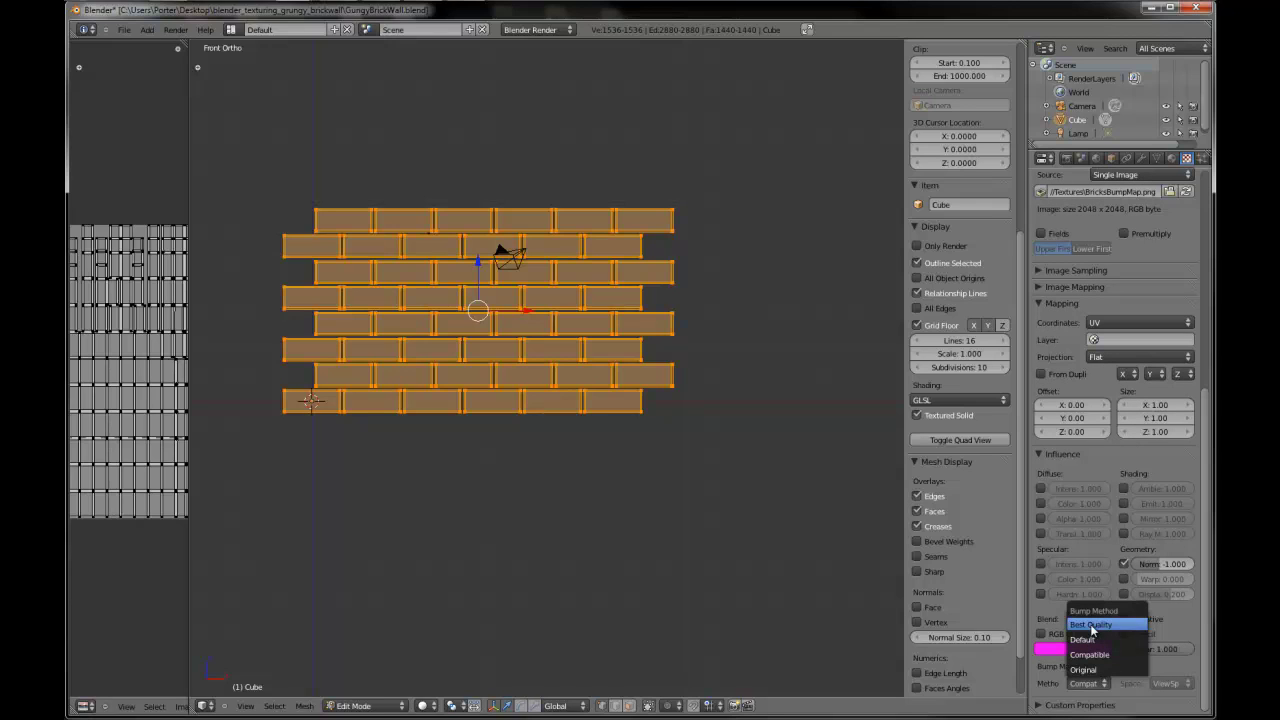
{"action": "left_click", "coordinate": [1091, 625]}
- Set the viewport shading to Textured and put the wall in Object Mode
{"action": "scroll", "coordinate": [739, 536], "scroll_direction": "down", "scroll_amount": 1}
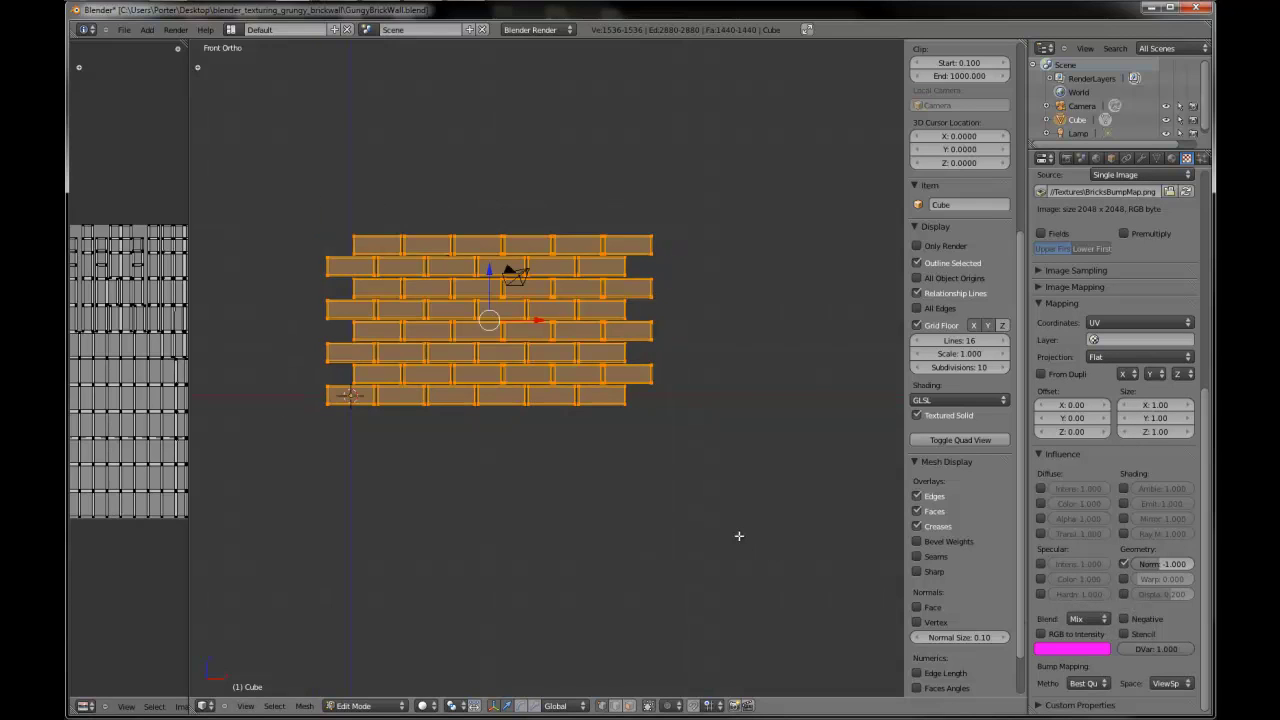
{"action": "left_click", "coordinate": [422, 705]}
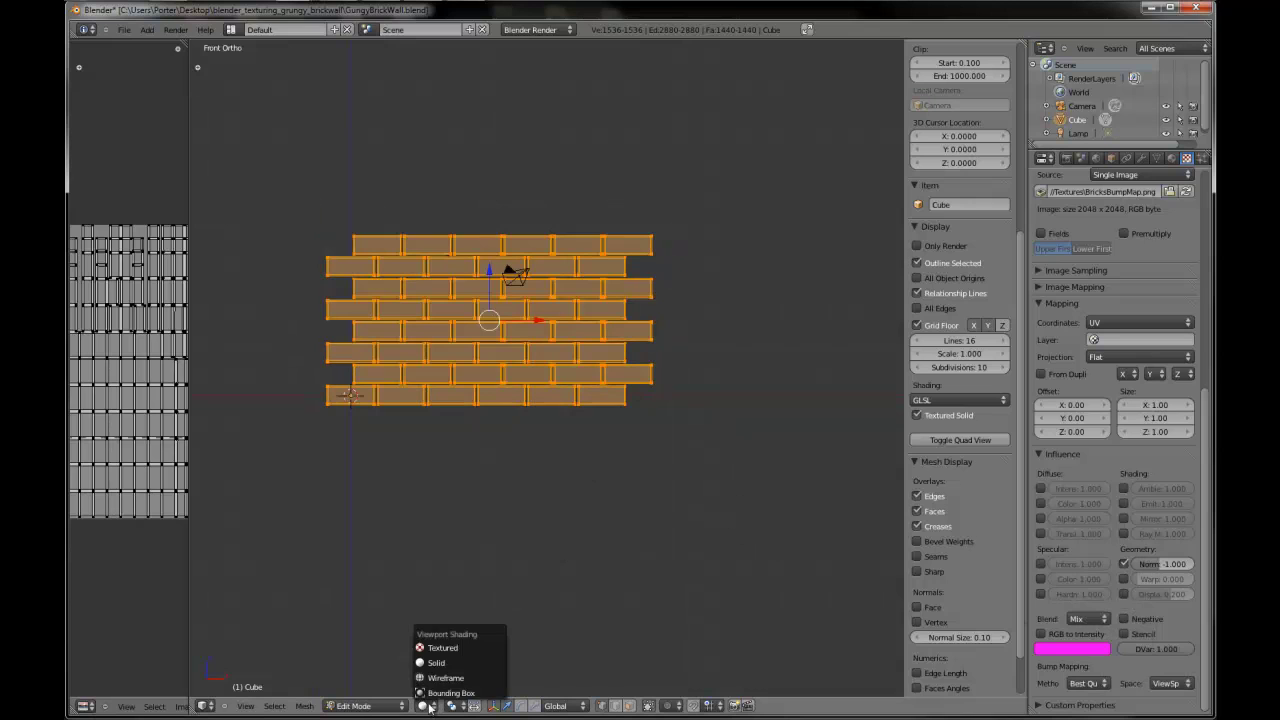
{"action": "left_click", "coordinate": [447, 640]}
{"action": "middle_click_drag", "start_coordinate": [571, 501], "coordinate": [415, 304]}
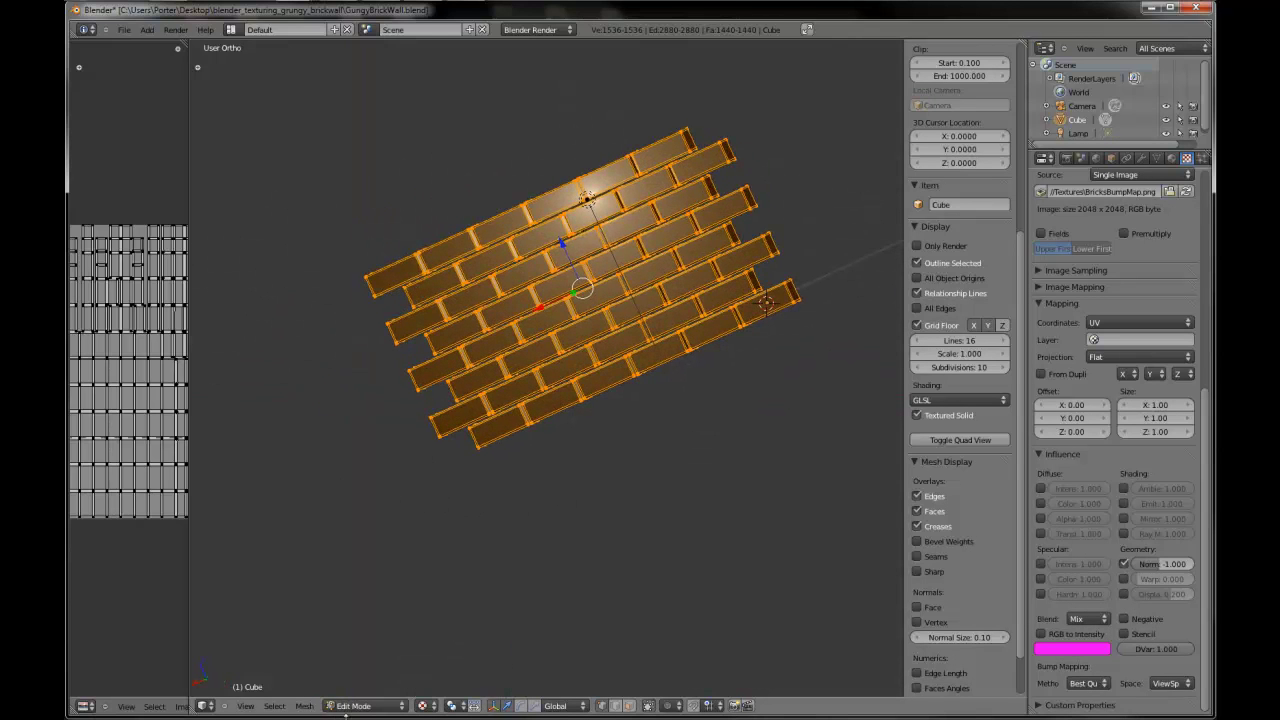
{"action": "key", "text": "Tab"}
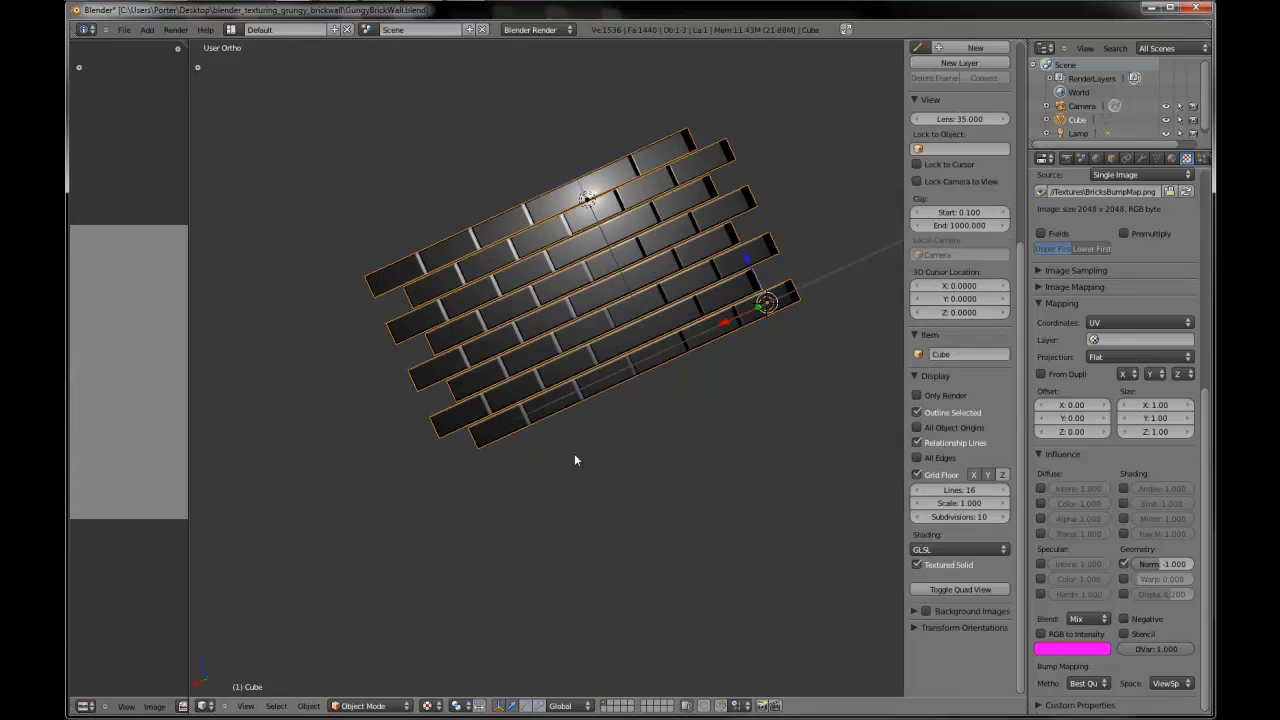
- Select the lamp near the wall and change its type to Hemi
{"action": "middle_click_drag", "start_coordinate": [574, 453], "coordinate": [570, 268]}
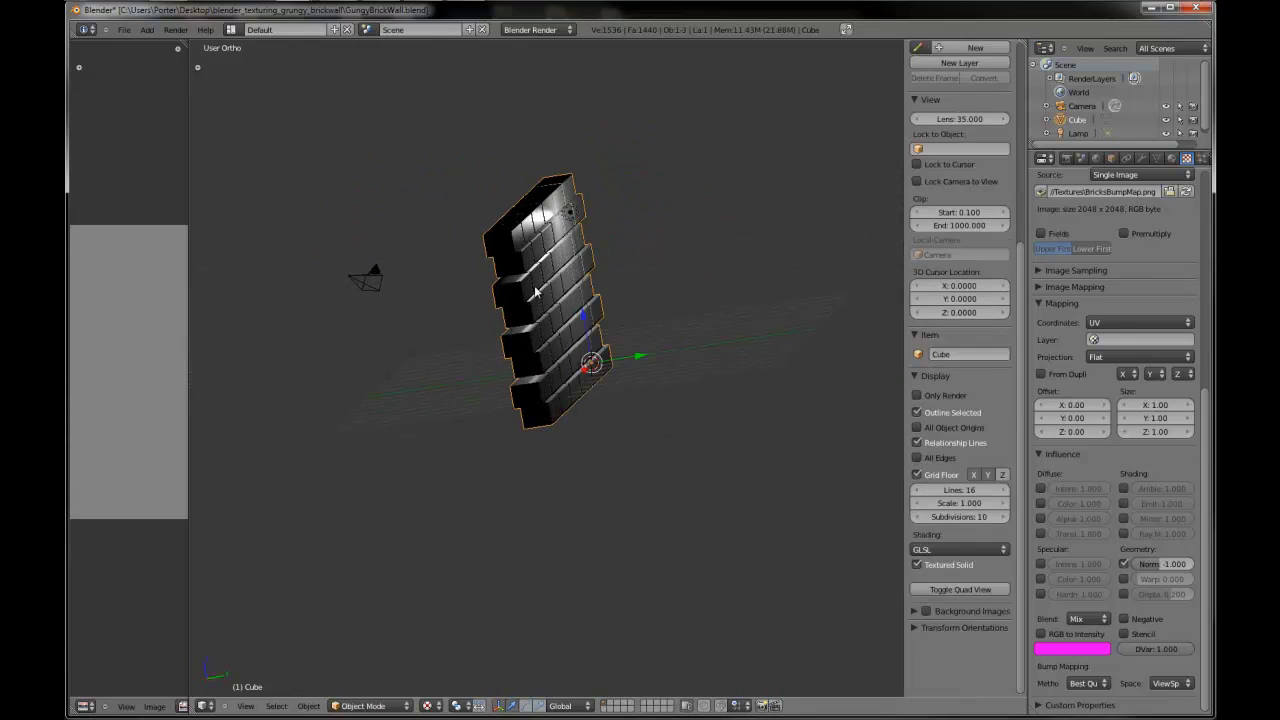
{"action": "mouse_move", "coordinate": [578, 212]}
{"action": "middle_mouse_down"}
{"action": "mouse_move", "coordinate": [550, 218]}
{"action": "mouse_move", "coordinate": [570, 215]}
{"action": "middle_mouse_up"}
{"action": "right_click", "coordinate": [574, 210]}
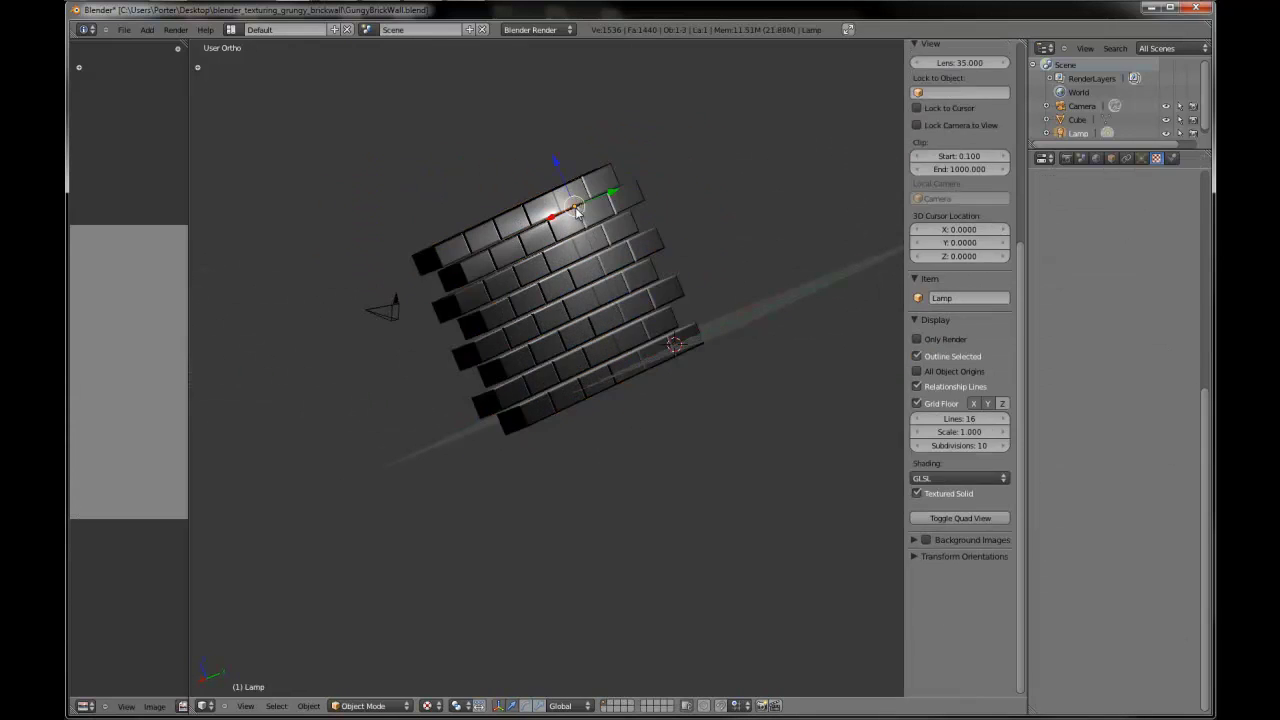
{"action": "left_click", "coordinate": [1141, 158]}
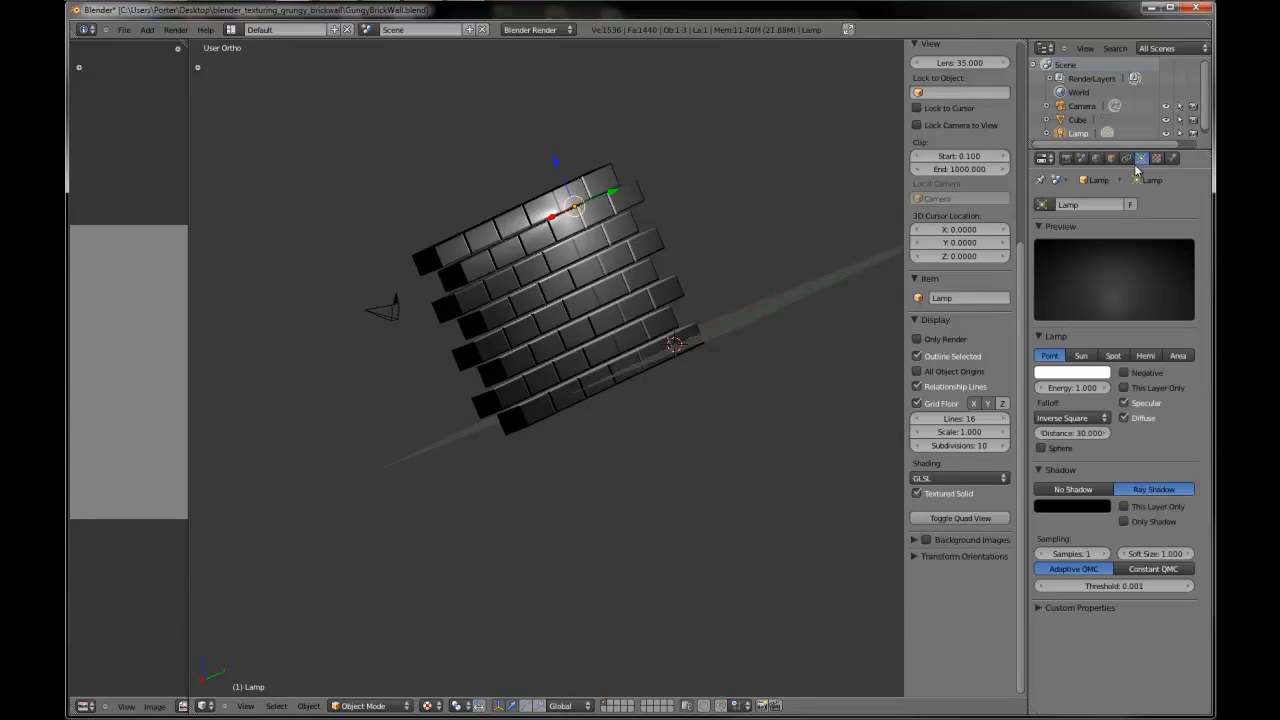
{"action": "left_click", "coordinate": [1145, 356]}
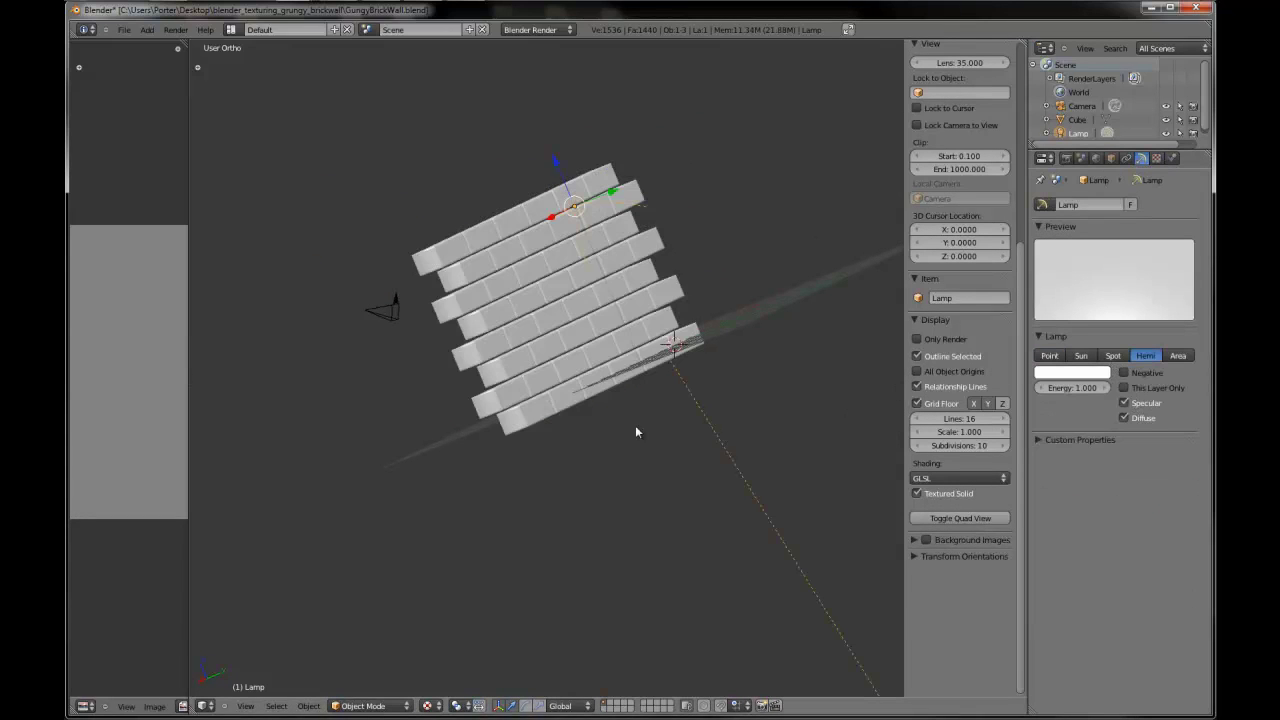
- In the right side view, reposition the Hemi lamp above and behind the wall and rotate it slightly
{"action": "key", "text": "KP_1"}
{"action": "key", "text": "KP_3"}
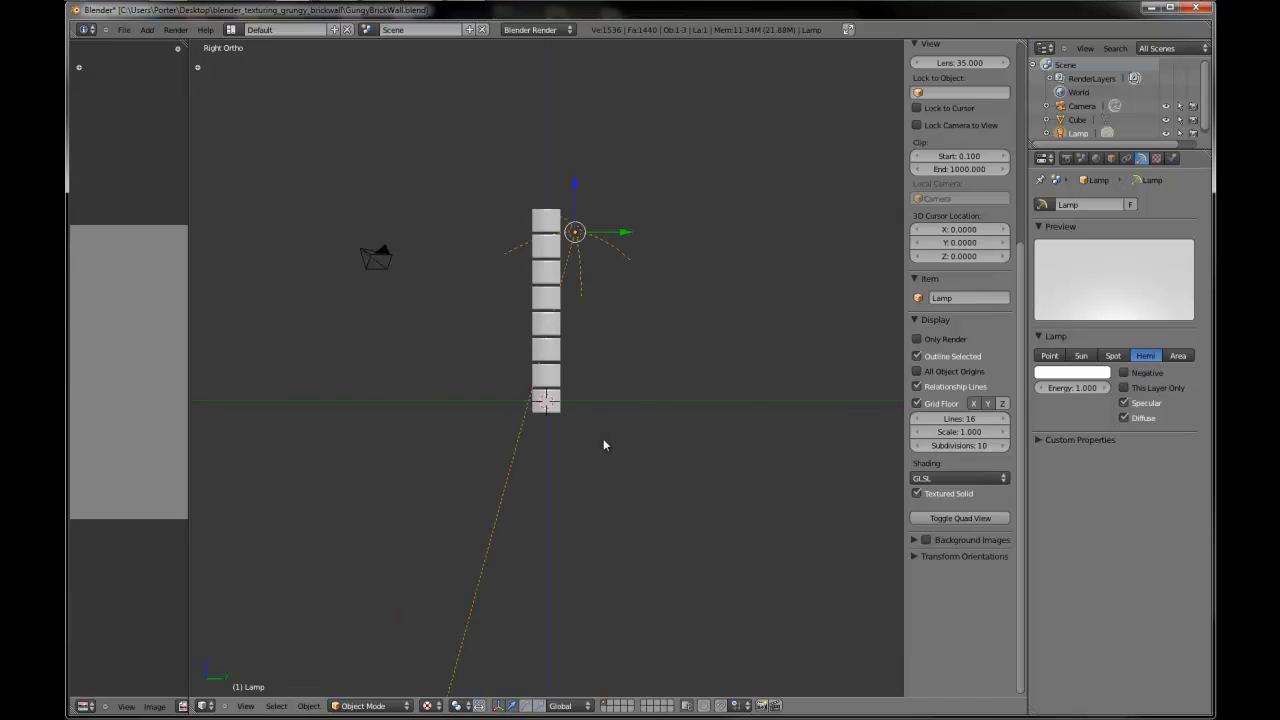
{"action": "key", "text": "r"}
{"action": "left_click", "coordinate": [741, 333]}
{"action": "key", "text": "r"}
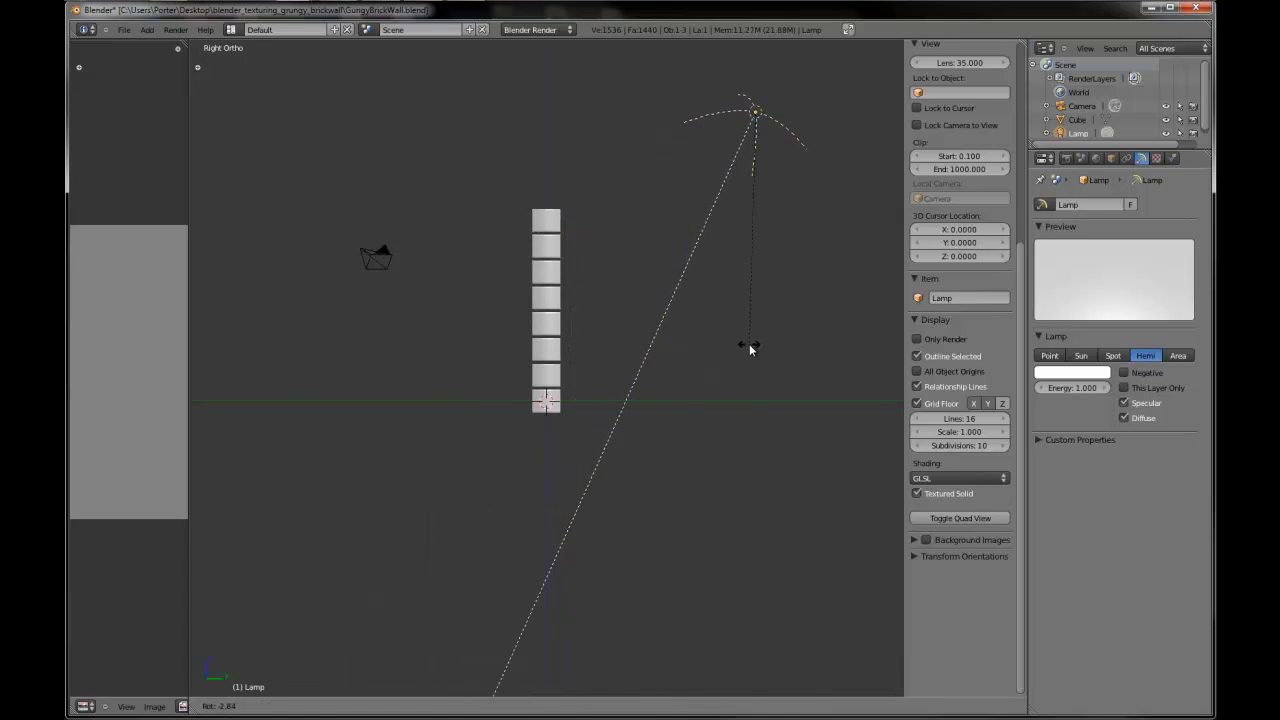
{"action": "left_click", "coordinate": [749, 344]}
- Select the brick wall and show all of it from the front
{"action": "middle_click_drag", "start_coordinate": [749, 344], "coordinate": [537, 449]}
{"action": "scroll", "coordinate": [560, 420], "scroll_direction": "up", "scroll_amount": 3}
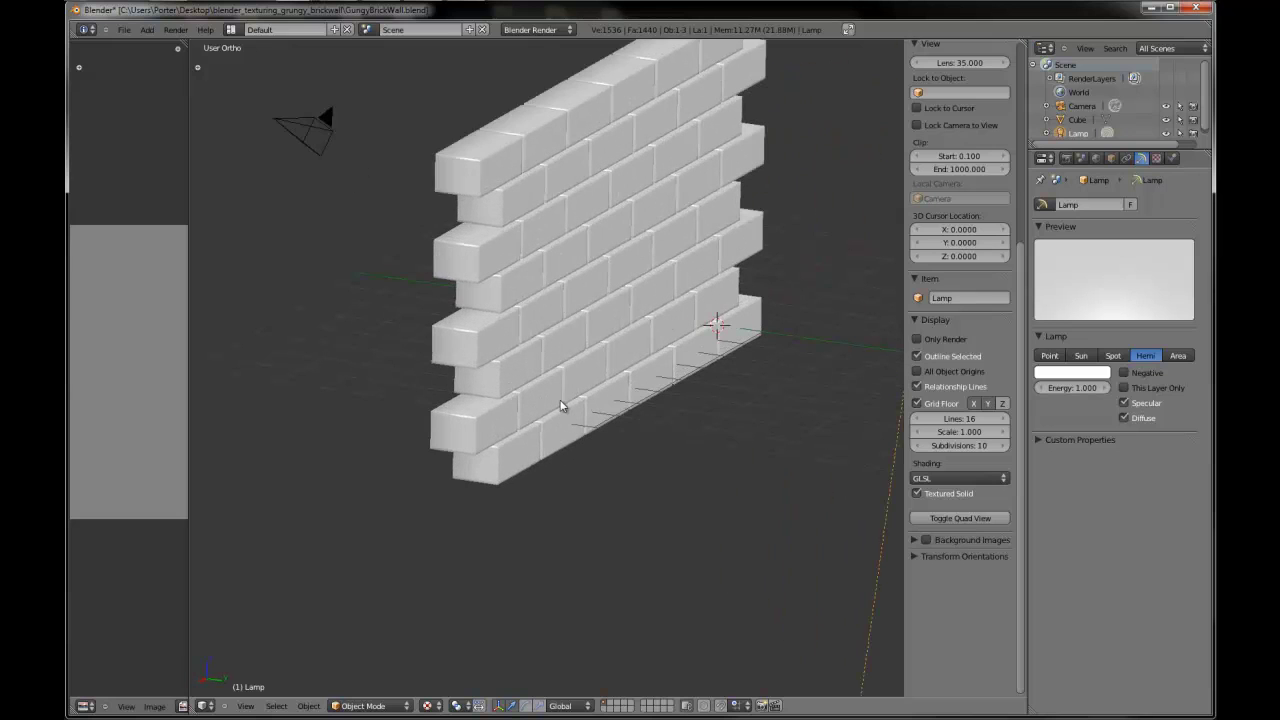
{"action": "right_click", "coordinate": [592, 385]}
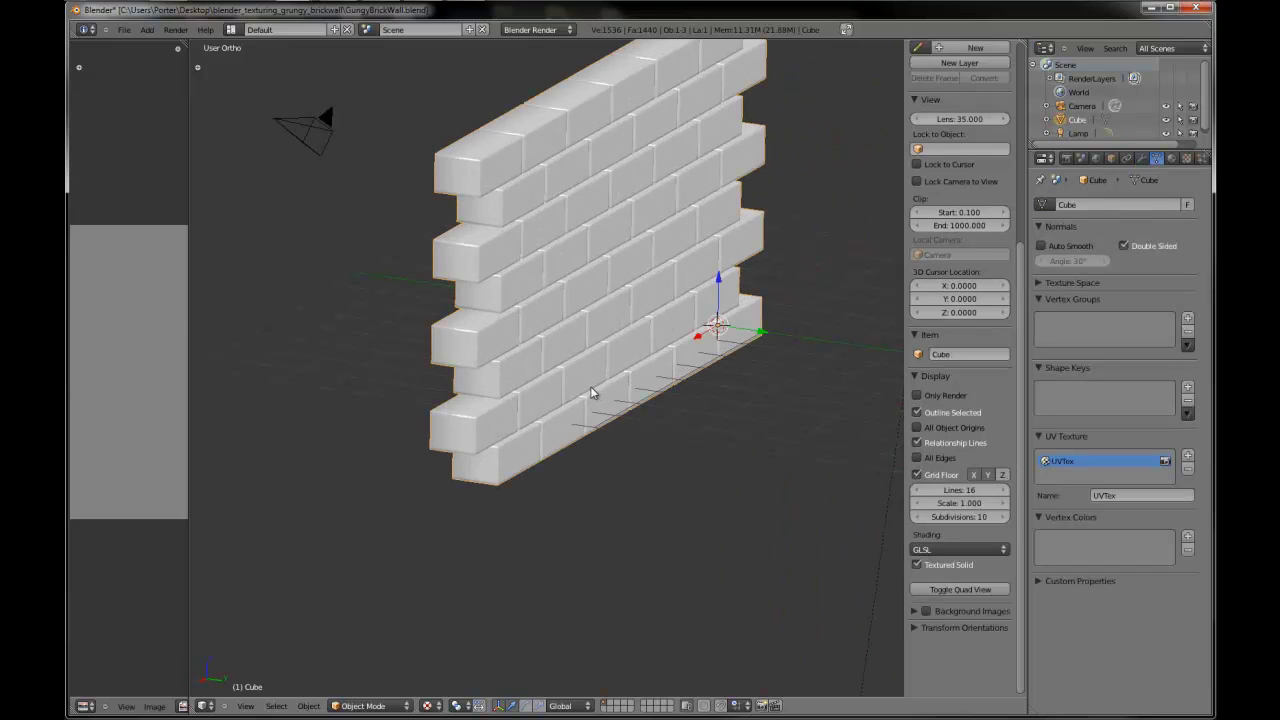
{"action": "key", "text": "KP_1"}
{"action": "scroll", "coordinate": [592, 392], "scroll_direction": "down", "scroll_amount": 2}
{"action": "middle_click_drag", "start_coordinate": [641, 446], "coordinate": [679, 453], "text": "shift"}
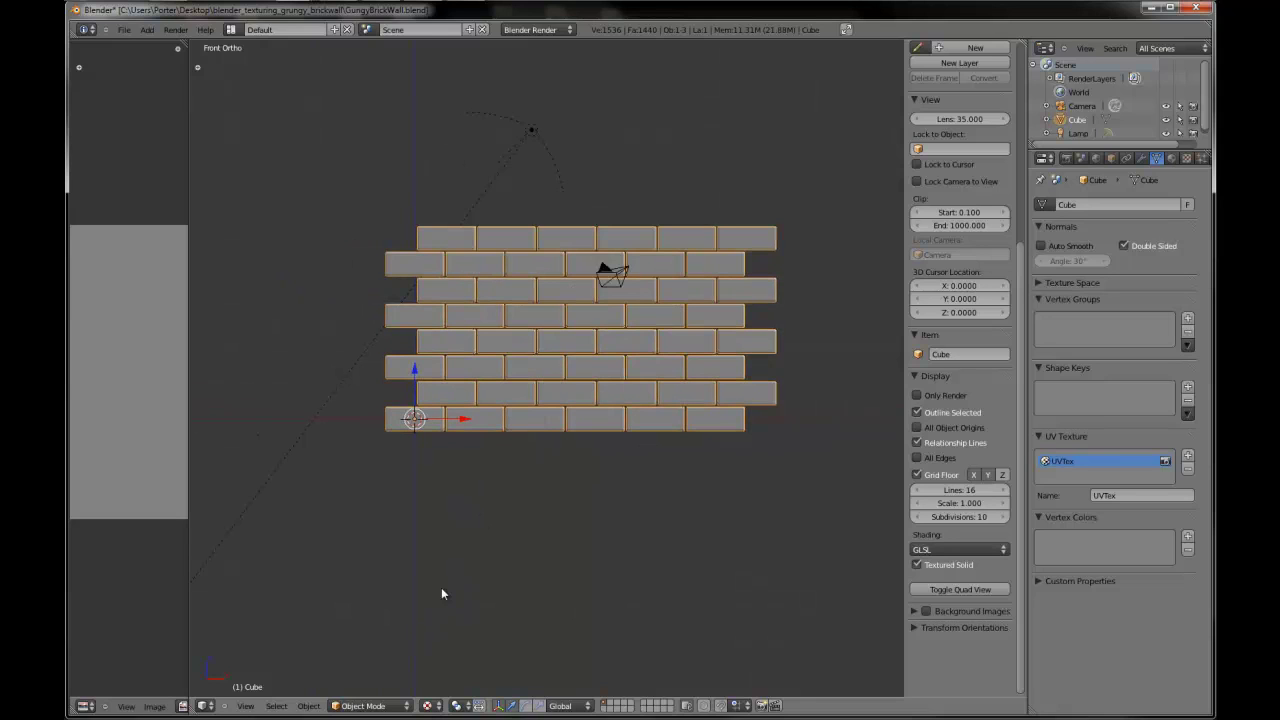
- Switch the wall to Texture Paint mode, display the brush settings and hide the view properties
{"action": "left_click", "coordinate": [368, 706]}
{"action": "left_click", "coordinate": [385, 634]}
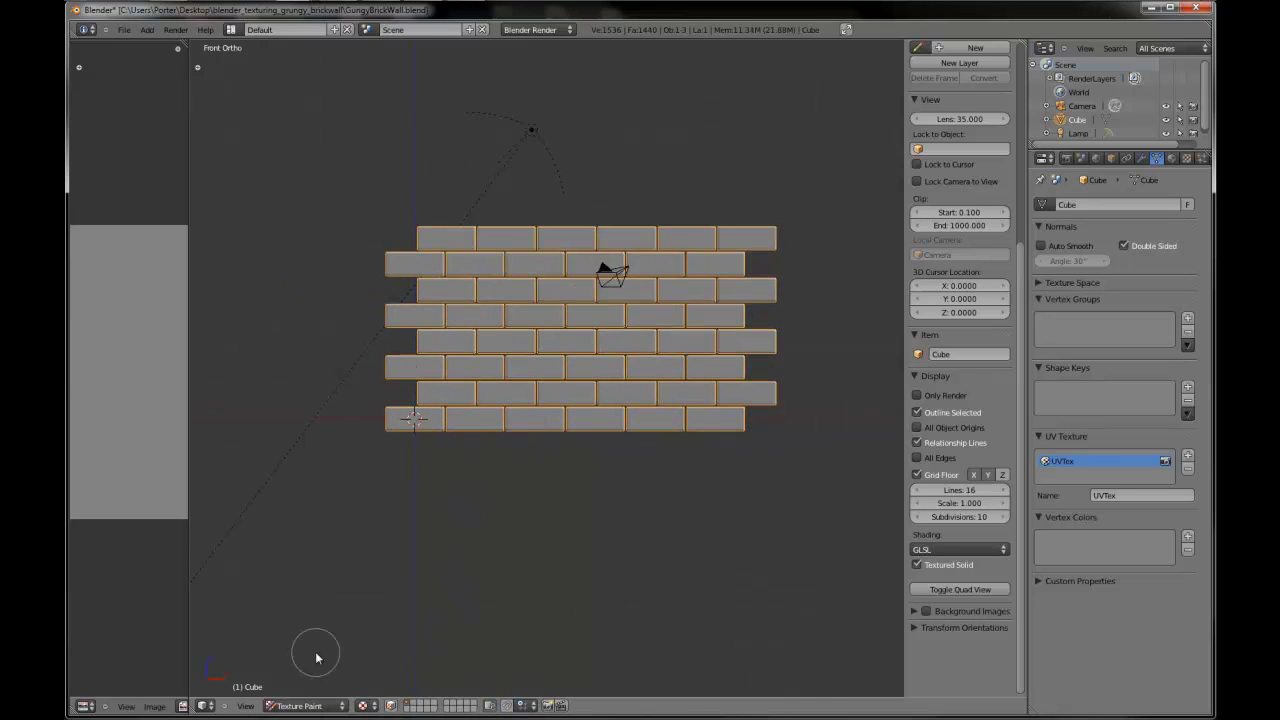
{"action": "key", "text": "t"}
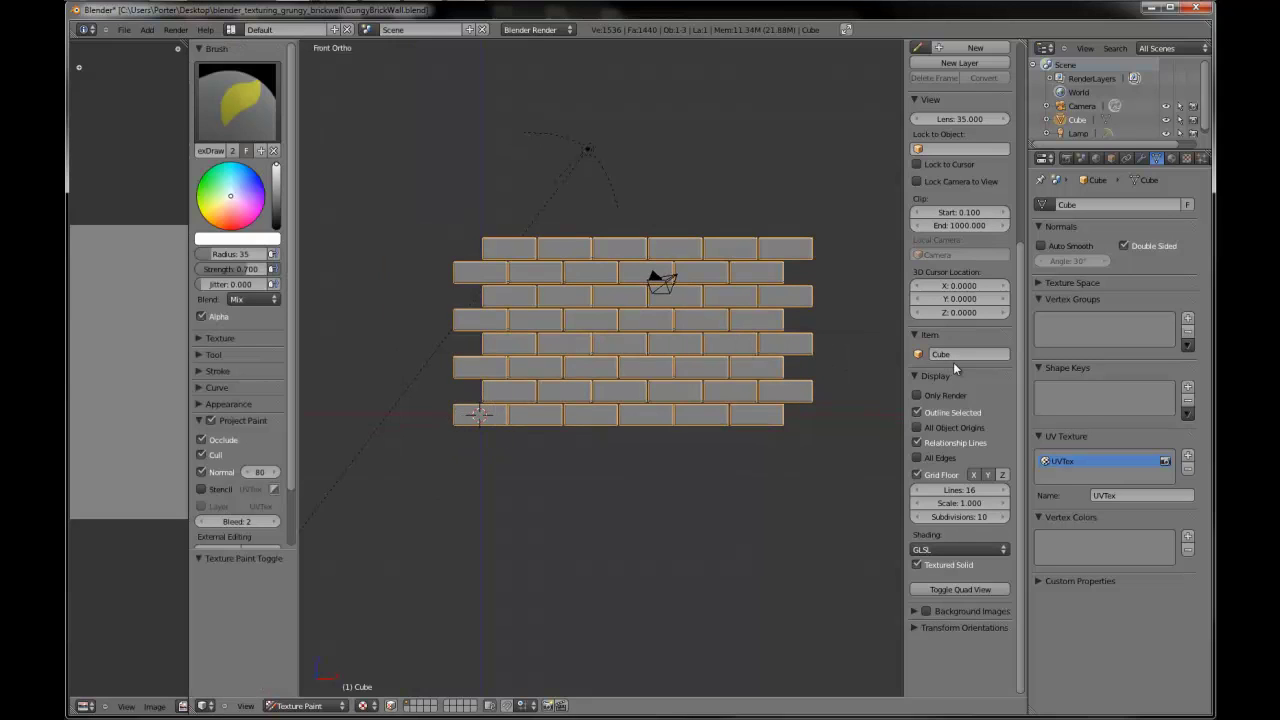
{"action": "key", "text": "n"}
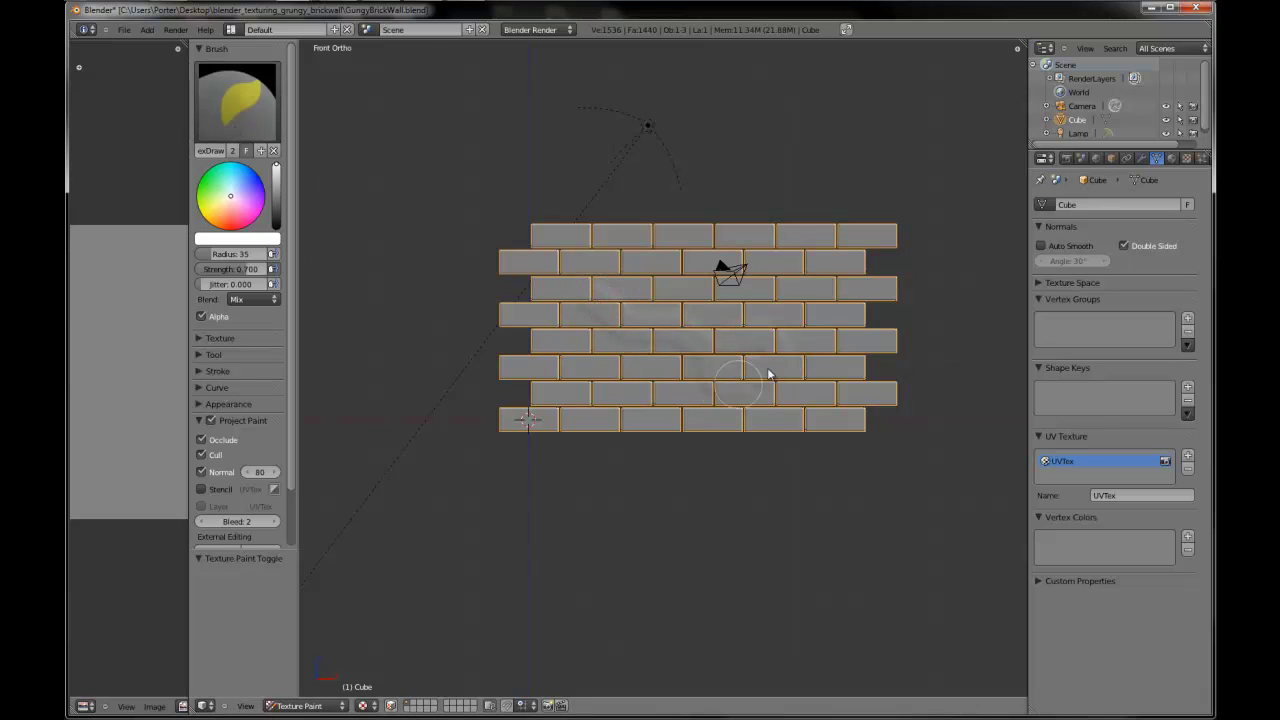
- Undo the white test paint strokes on the bricks and return to the front view
{"action": "scroll", "coordinate": [607, 263], "scroll_direction": "up", "scroll_amount": 7}
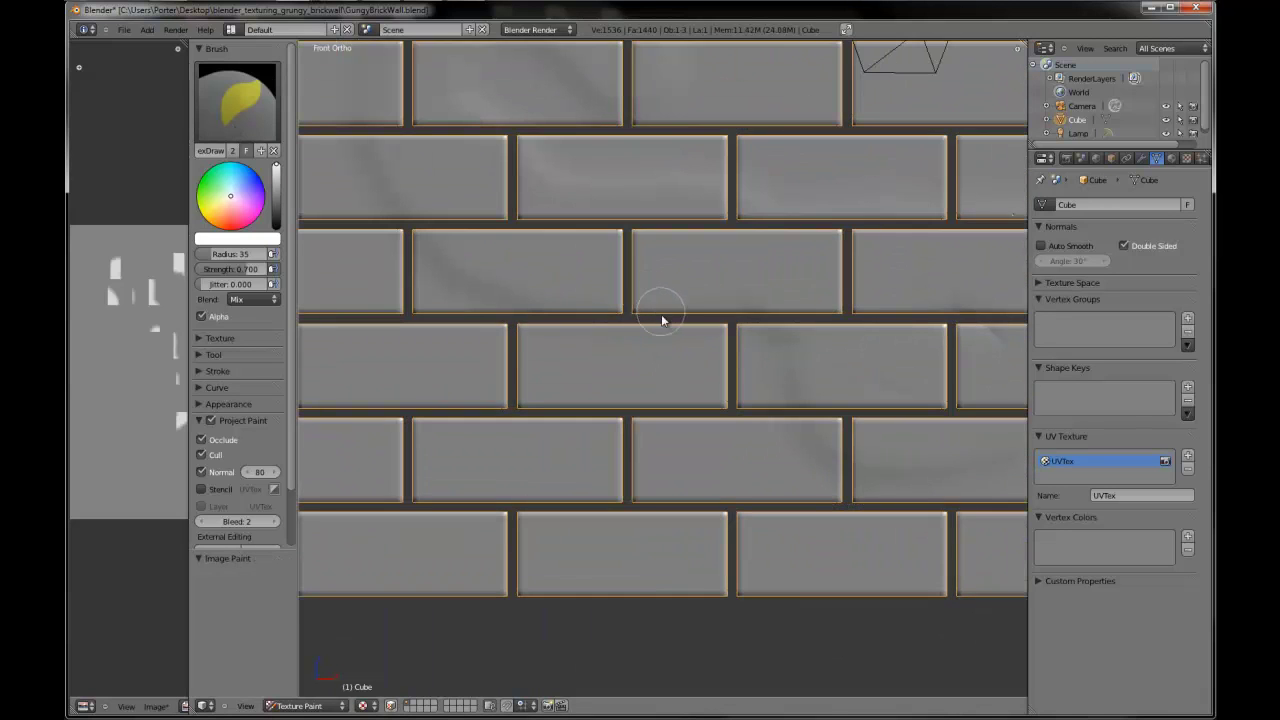
{"action": "middle_click_drag", "start_coordinate": [657, 314], "coordinate": [661, 364]}
{"action": "key", "text": "ctrl+z"}
{"action": "key", "text": "KP_1"}
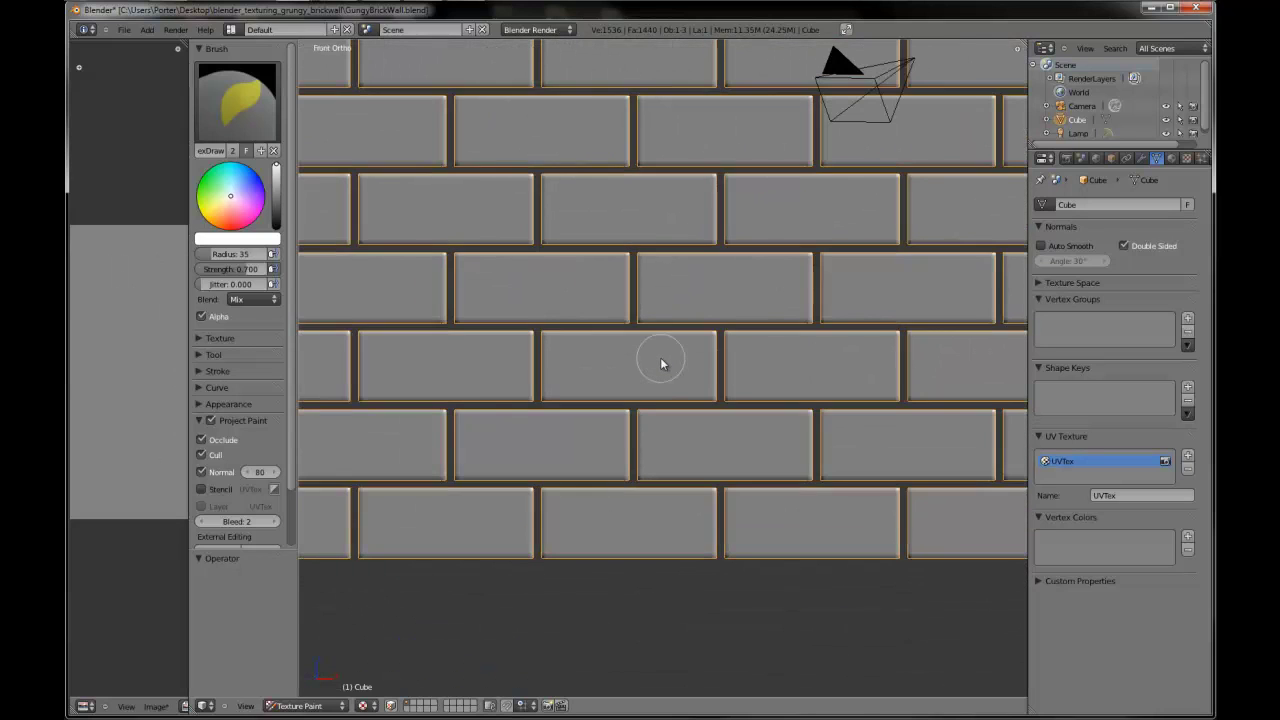
- Add a new texture to the empty slot below BricksBump in the brick material and name it Noise
{"action": "scroll", "coordinate": [648, 366], "scroll_direction": "down", "scroll_amount": 5}
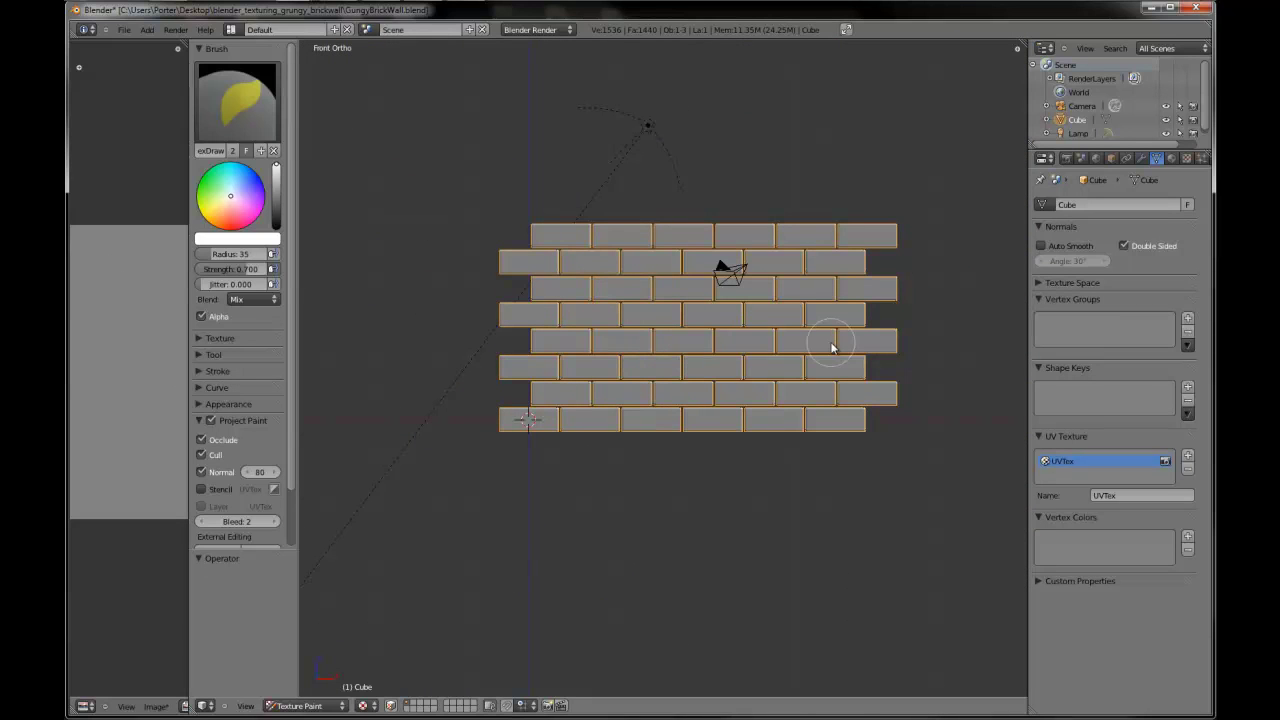
{"action": "left_click", "coordinate": [1187, 158]}
{"action": "scroll", "coordinate": [1110, 240], "scroll_direction": "up", "scroll_amount": 10}
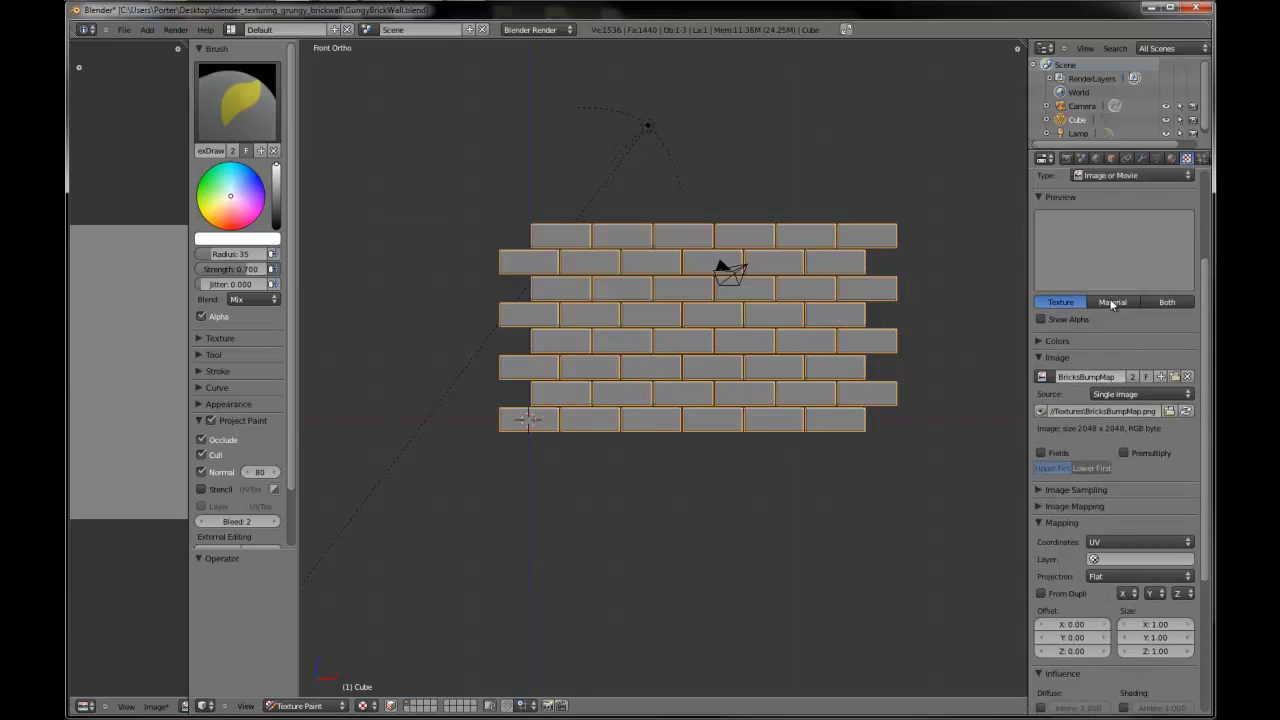
{"action": "left_click", "coordinate": [1046, 247]}
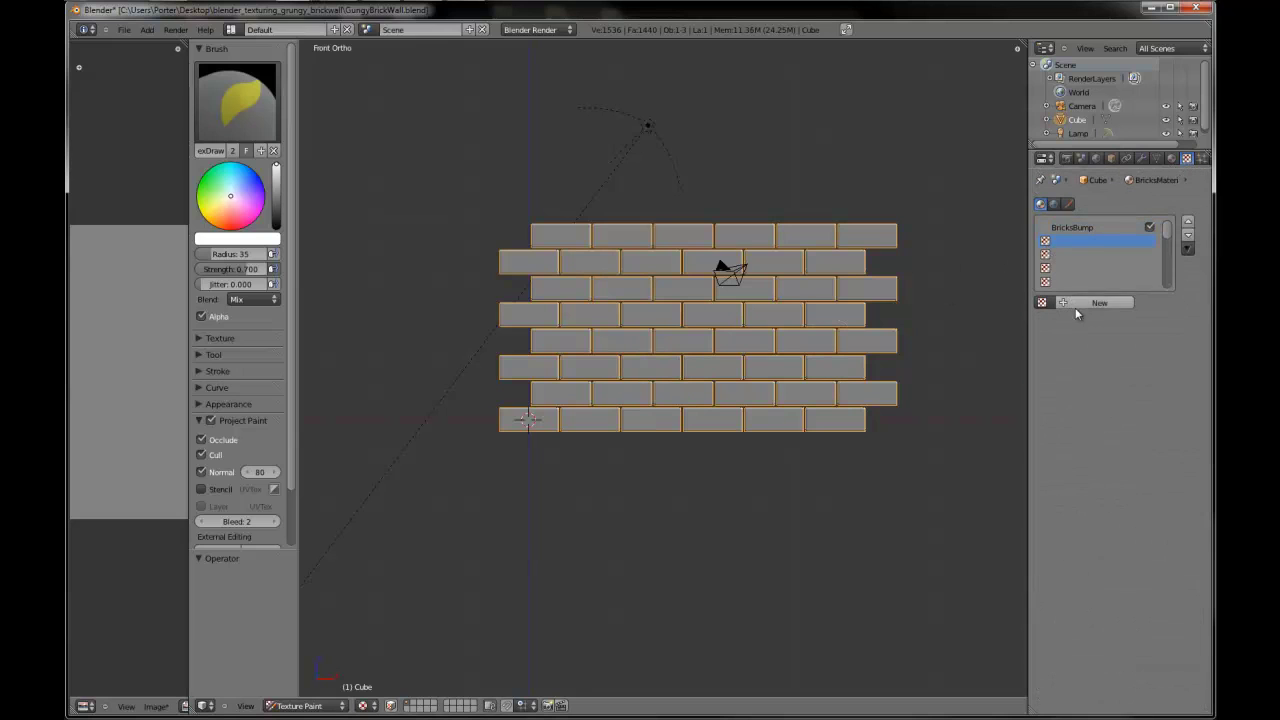
{"action": "left_click", "coordinate": [1080, 302]}
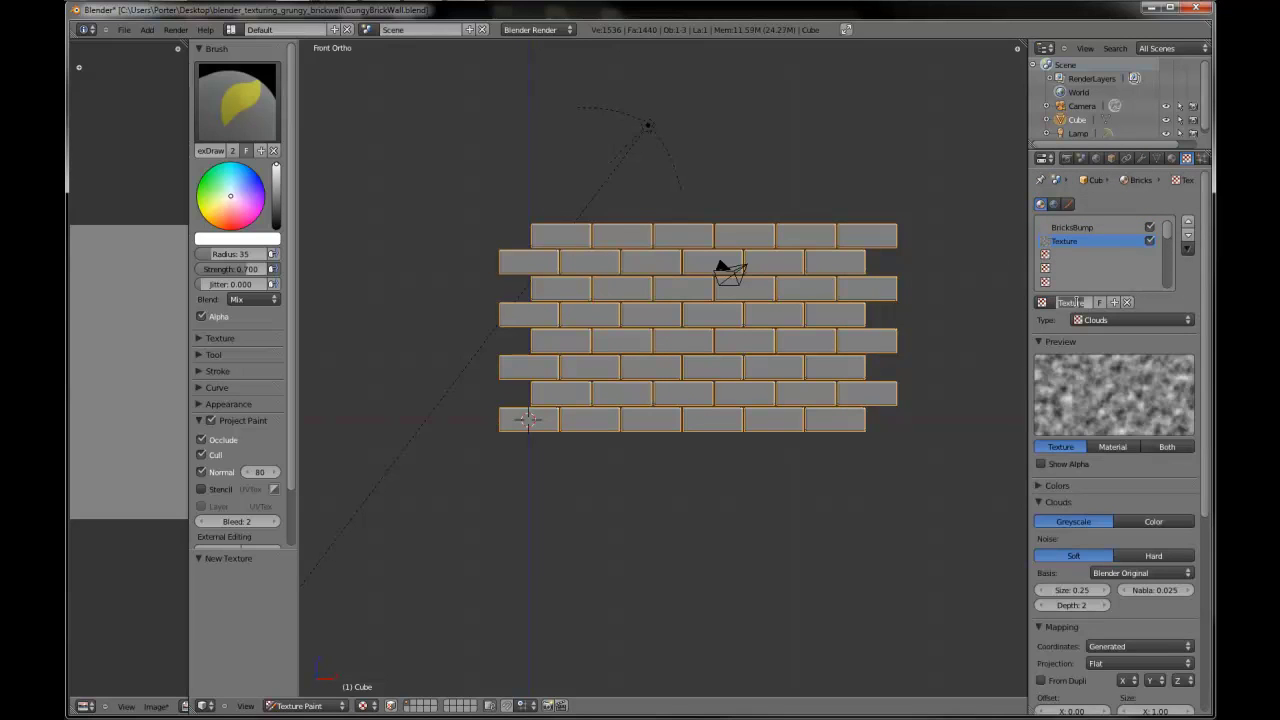
{"action": "double_click", "coordinate": [1075, 302]}
{"action": "type", "text": "Noise"}
{"action": "key", "text": "Return"}
- Assign the Noise texture to the paint brush and paint with white over the upper rows of bricks
{"action": "left_click", "coordinate": [199, 337]}
{"action": "left_click", "coordinate": [242, 387]}
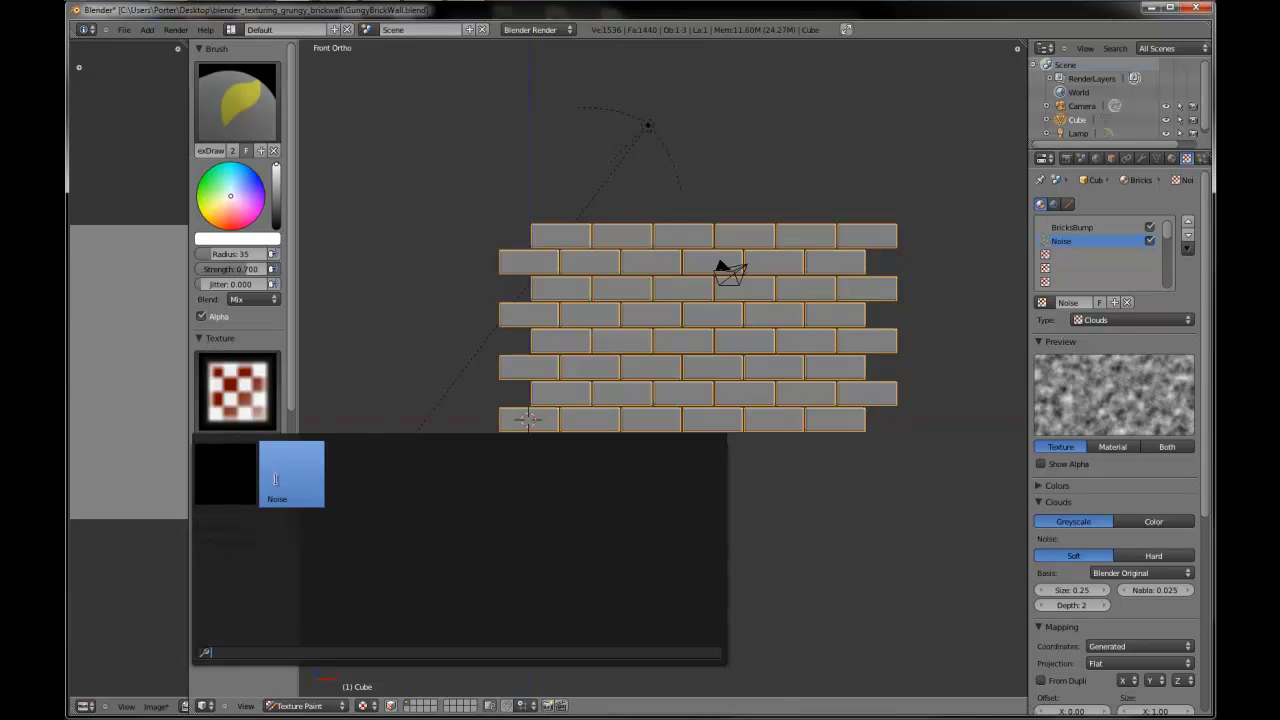
{"action": "left_click", "coordinate": [276, 480]}
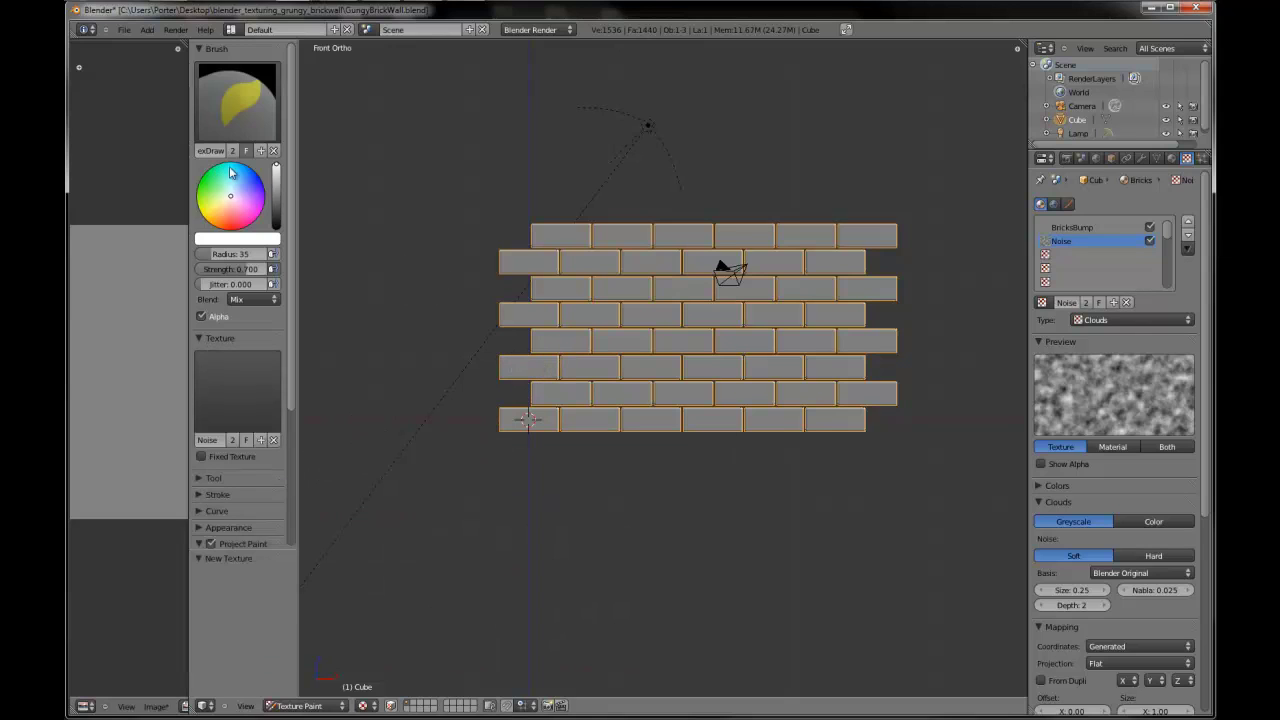
{"action": "left_click", "coordinate": [276, 166]}
{"action": "left_click_drag", "start_coordinate": [585, 316], "coordinate": [808, 311]}
{"action": "mouse_move", "coordinate": [549, 289]}
{"action": "left_mouse_down"}
{"action": "mouse_move", "coordinate": [782, 285]}
{"action": "mouse_move", "coordinate": [571, 280]}
{"action": "mouse_move", "coordinate": [806, 263]}
{"action": "mouse_move", "coordinate": [662, 268]}
{"action": "mouse_move", "coordinate": [550, 251]}
{"action": "mouse_move", "coordinate": [720, 245]}
{"action": "mouse_move", "coordinate": [580, 256]}
{"action": "left_mouse_up"}
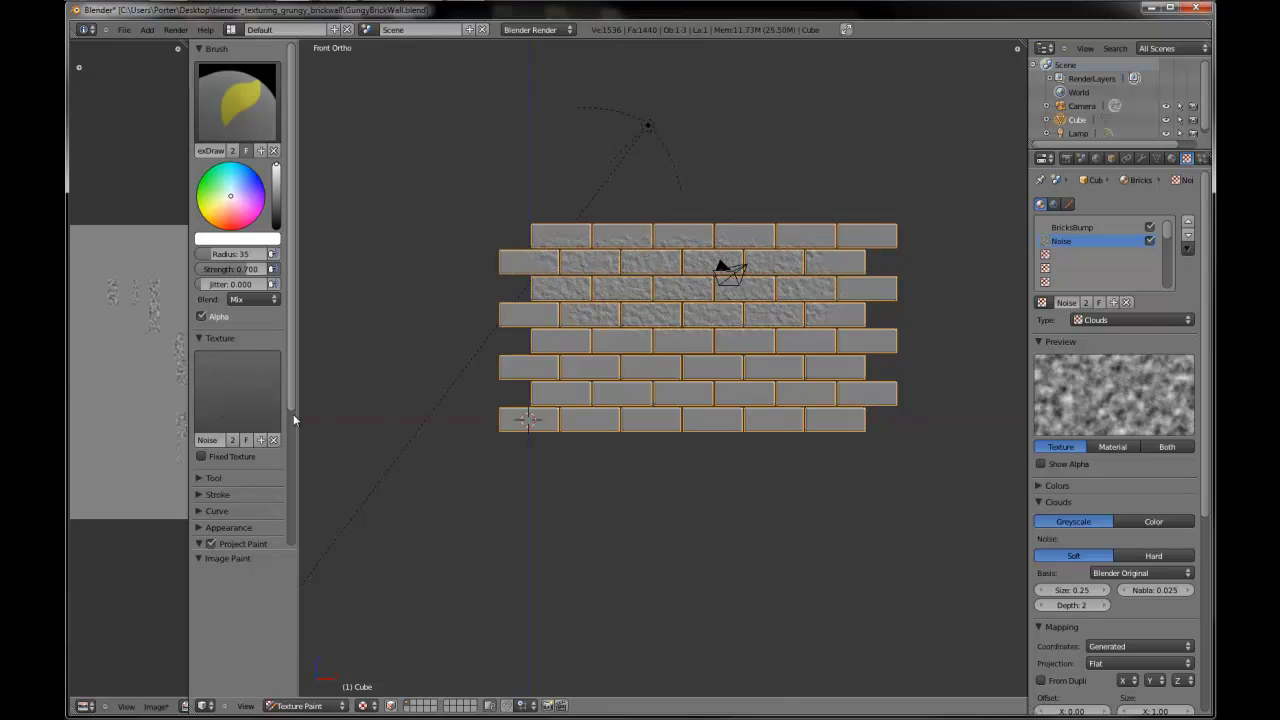
- Turn off the brush's stroke spacing and paint the noise over the middle and lower rows of bricks
{"action": "left_click", "coordinate": [196, 494]}
{"action": "scroll", "coordinate": [222, 497], "scroll_direction": "down", "scroll_amount": 2}
{"action": "left_click", "coordinate": [201, 502]}
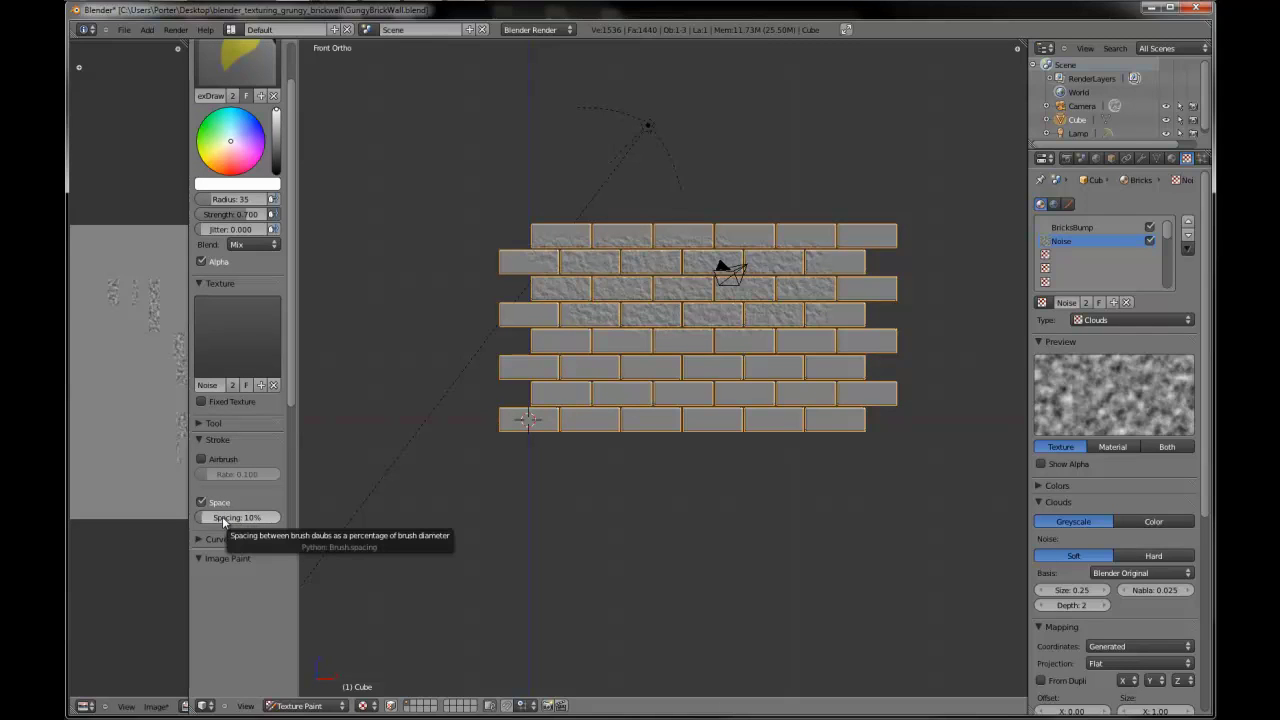
{"action": "scroll", "coordinate": [222, 519], "scroll_direction": "up", "scroll_amount": 1}
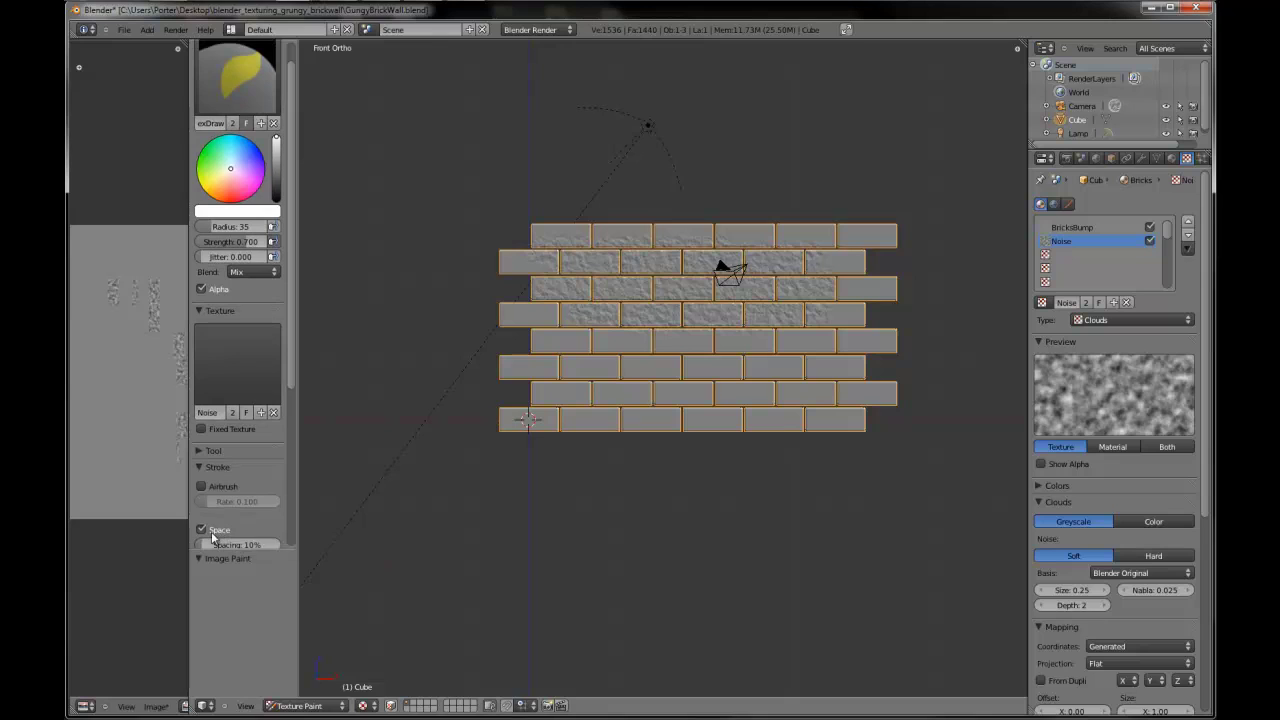
{"action": "left_click", "coordinate": [201, 529]}
{"action": "mouse_move", "coordinate": [583, 409]}
{"action": "left_mouse_down"}
{"action": "mouse_move", "coordinate": [809, 394]}
{"action": "mouse_move", "coordinate": [616, 386]}
{"action": "mouse_move", "coordinate": [746, 369]}
{"action": "mouse_move", "coordinate": [634, 369]}
{"action": "mouse_move", "coordinate": [751, 357]}
{"action": "mouse_move", "coordinate": [556, 347]}
{"action": "mouse_move", "coordinate": [790, 340]}
{"action": "mouse_move", "coordinate": [600, 322]}
{"action": "mouse_move", "coordinate": [610, 305]}
{"action": "mouse_move", "coordinate": [477, 273]}
{"action": "mouse_move", "coordinate": [623, 255]}
{"action": "mouse_move", "coordinate": [558, 259]}
{"action": "left_mouse_up"}
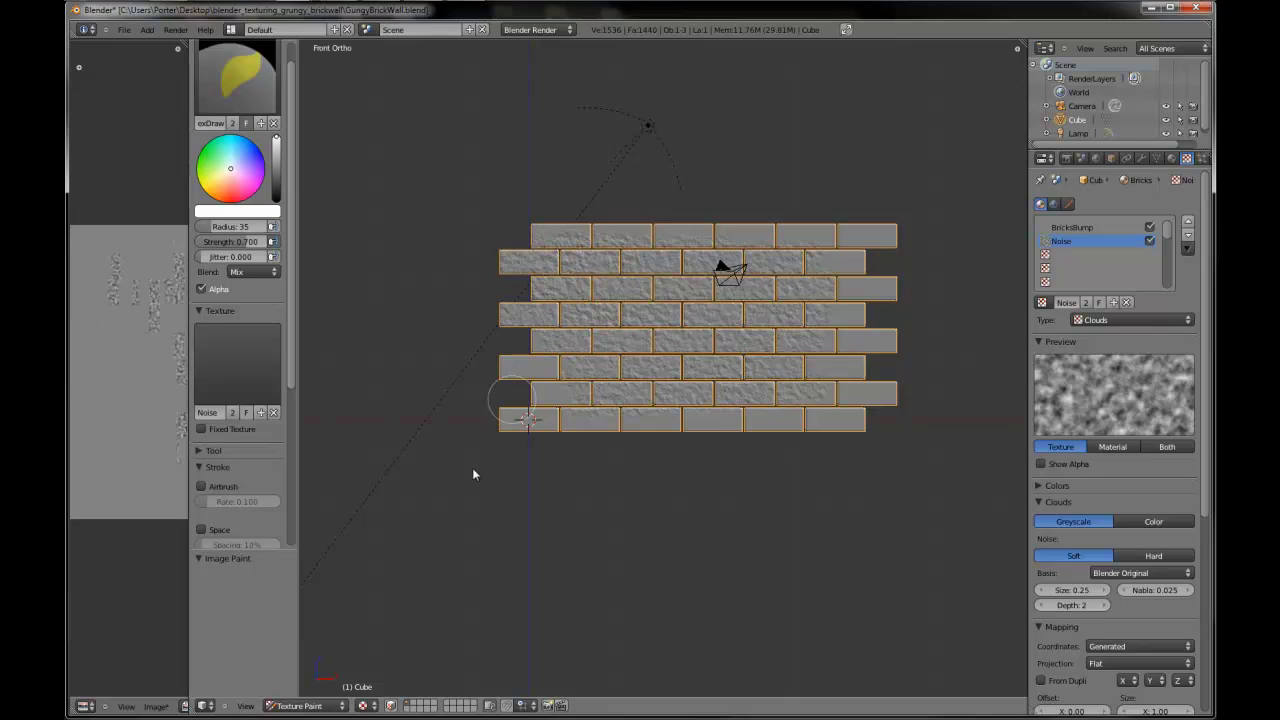
- Switch the wall to Object Mode, maximize the 3D view and hide the tool shelf
{"action": "left_click", "coordinate": [324, 706]}
{"action": "left_click", "coordinate": [298, 692]}
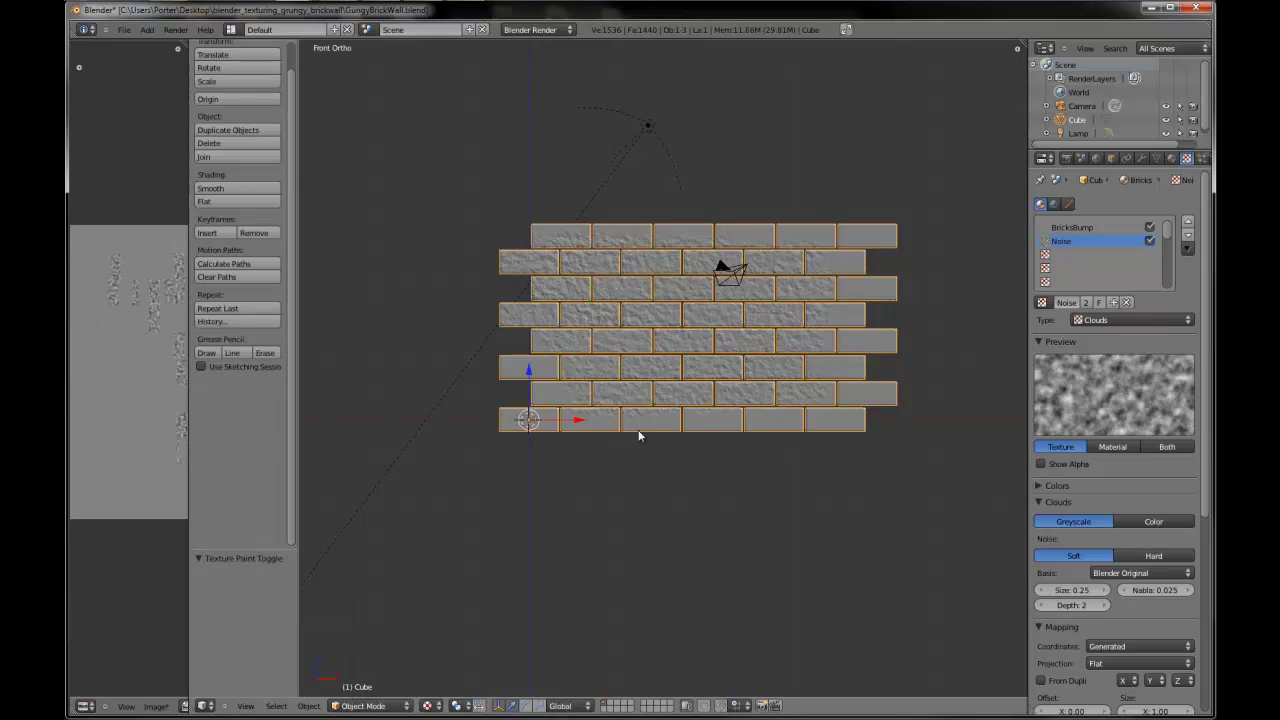
{"action": "middle_click_drag", "start_coordinate": [727, 454], "coordinate": [600, 459], "text": "shift"}
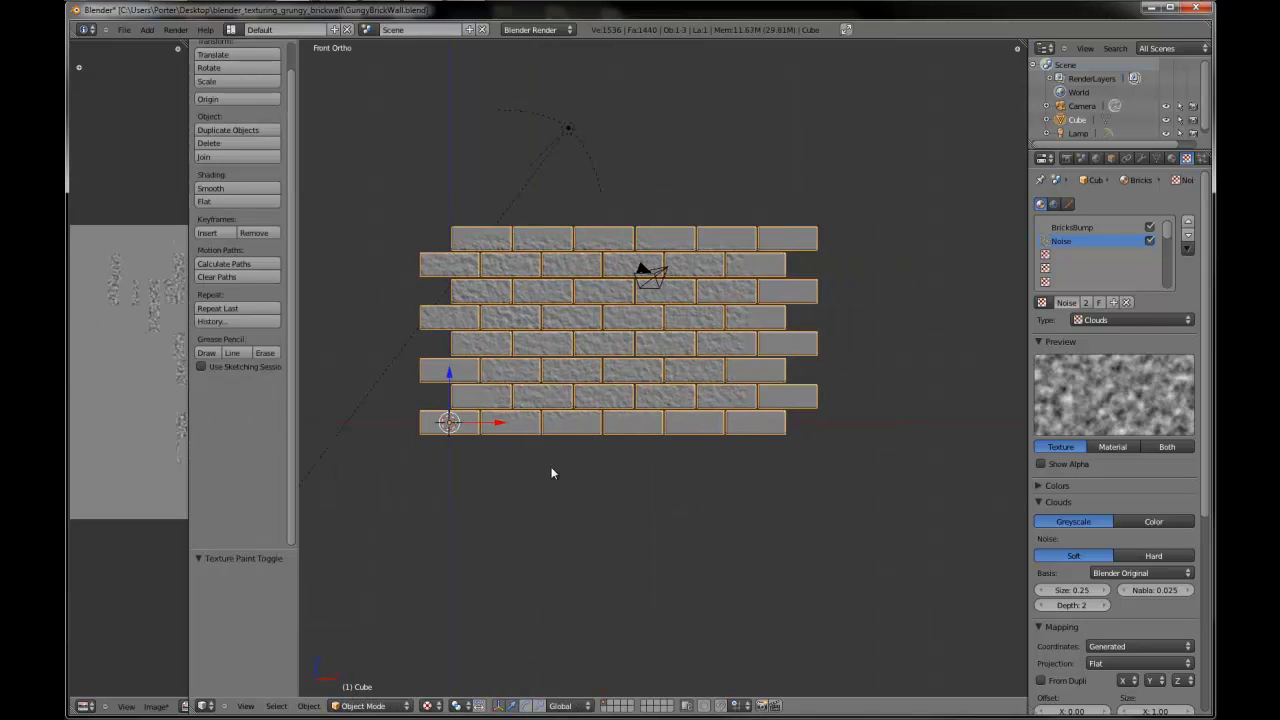
{"action": "key", "text": "shift+space"}
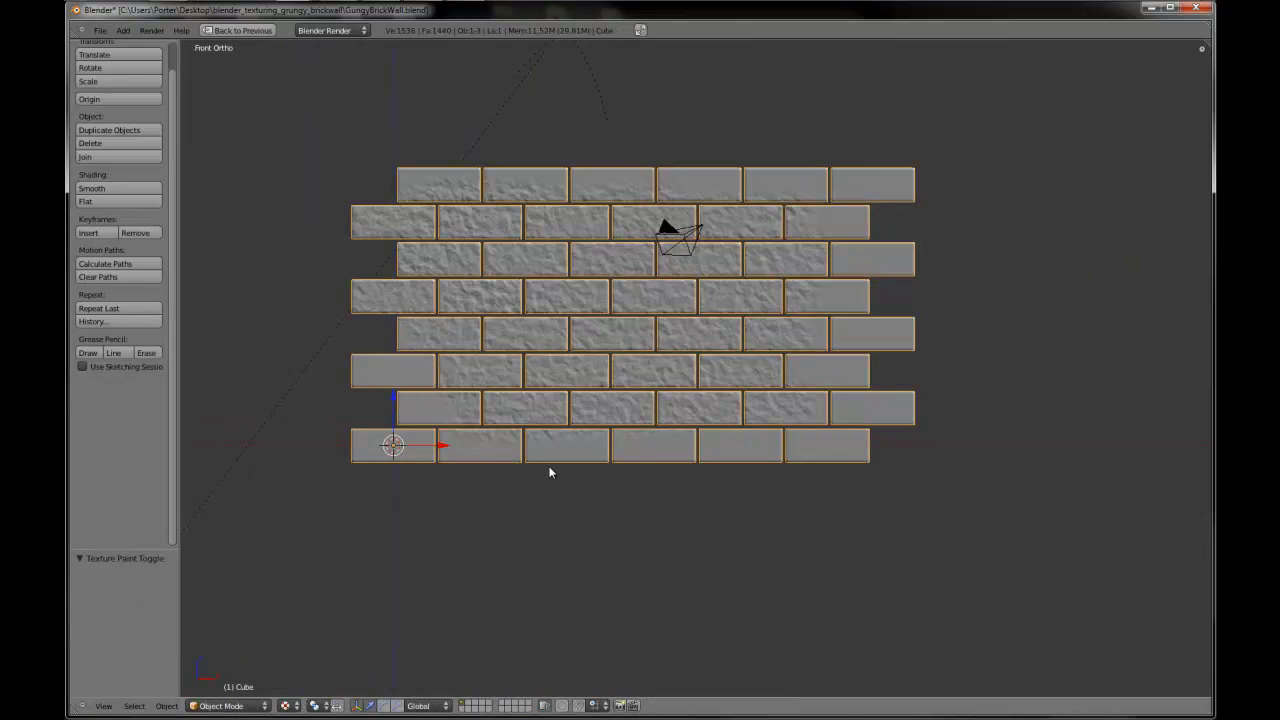
{"action": "key", "text": "t"}
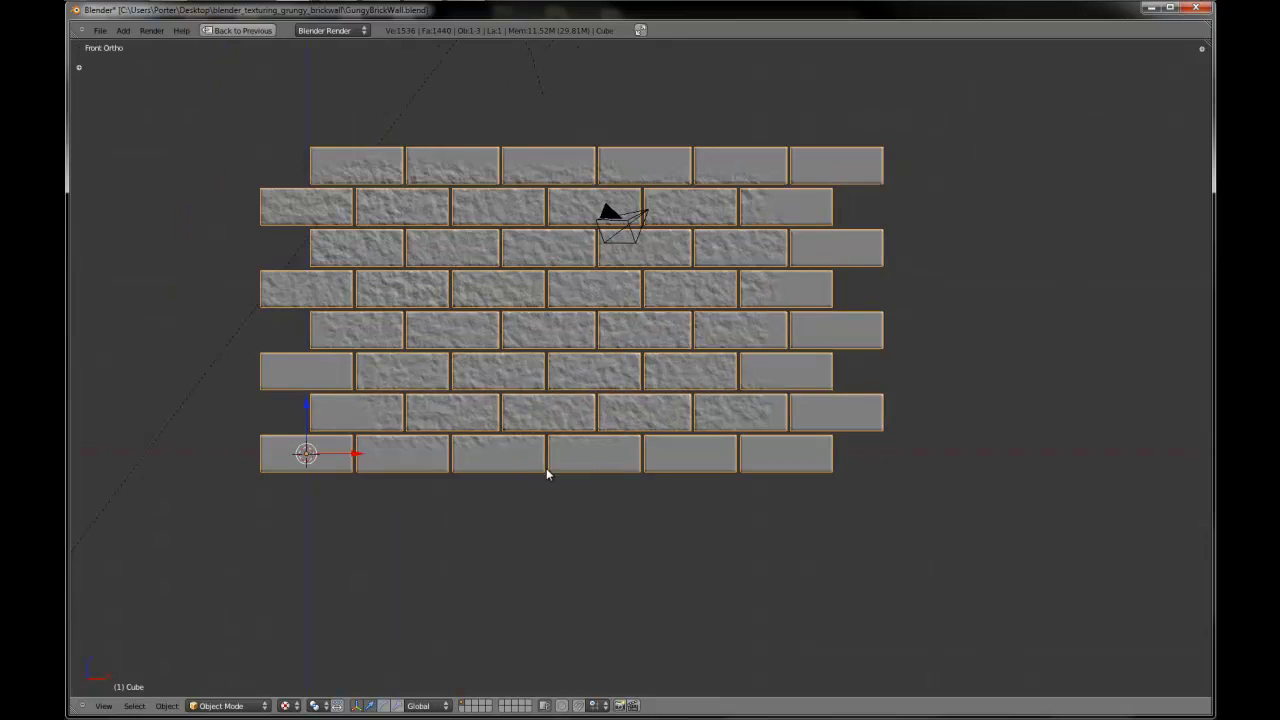
- Duplicate the brick wall and place the copy along the X axis just beyond the original's right end
{"action": "scroll", "coordinate": [548, 467], "scroll_direction": "down", "scroll_amount": 2}
{"action": "key", "text": "shift+d"}
{"action": "key", "text": "x"}
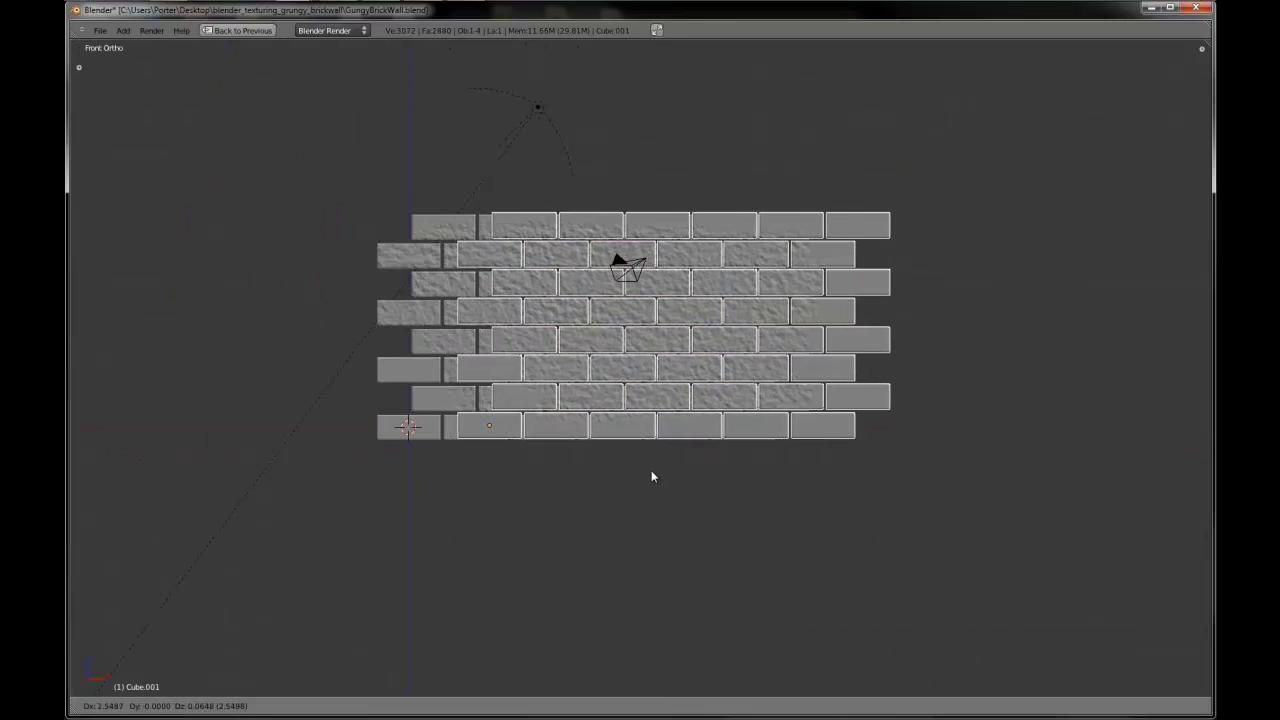
{"action": "left_click", "coordinate": [974, 476]}
- Move the copied wall -0.4 units along X so its bricks interlock with the original at mortar-gap spacing
{"action": "scroll", "coordinate": [974, 476], "scroll_direction": "up", "scroll_amount": 5}
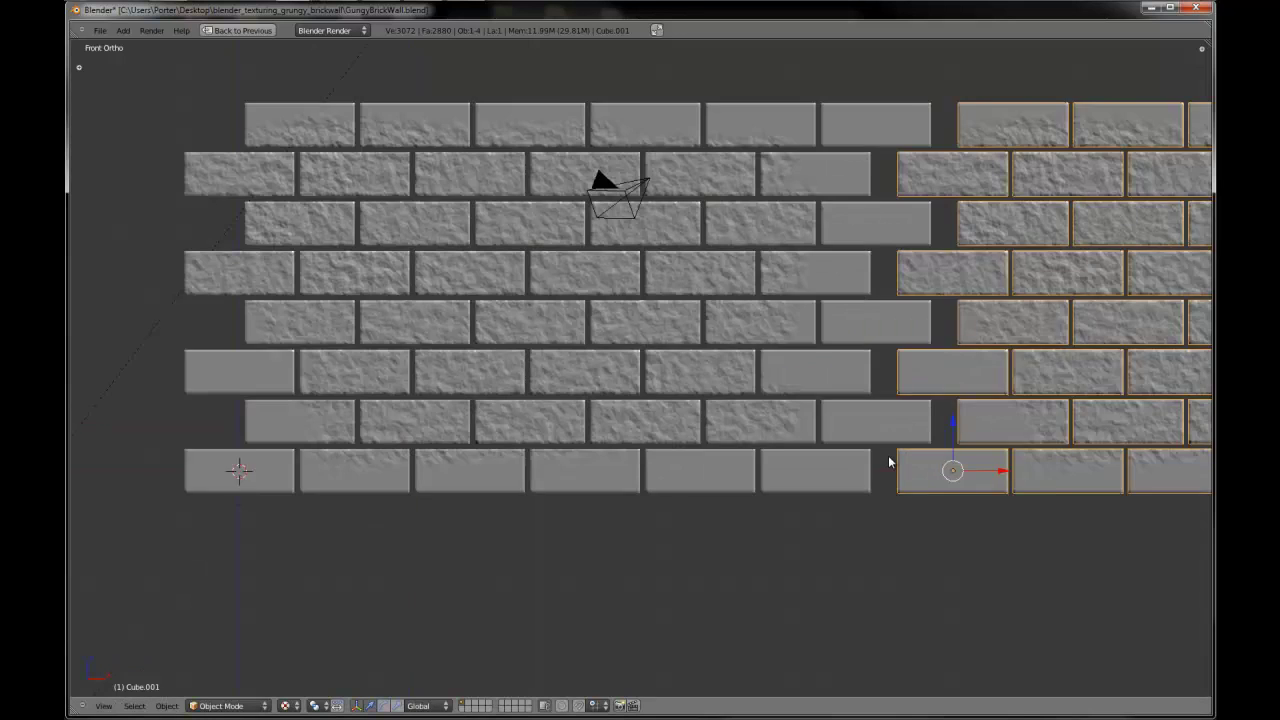
{"action": "middle_click_drag", "start_coordinate": [945, 470], "coordinate": [656, 456], "text": "shift"}
{"action": "scroll", "coordinate": [656, 456], "scroll_direction": "up", "scroll_amount": 1}
{"action": "key", "text": "g"}
{"action": "key", "text": "z"}
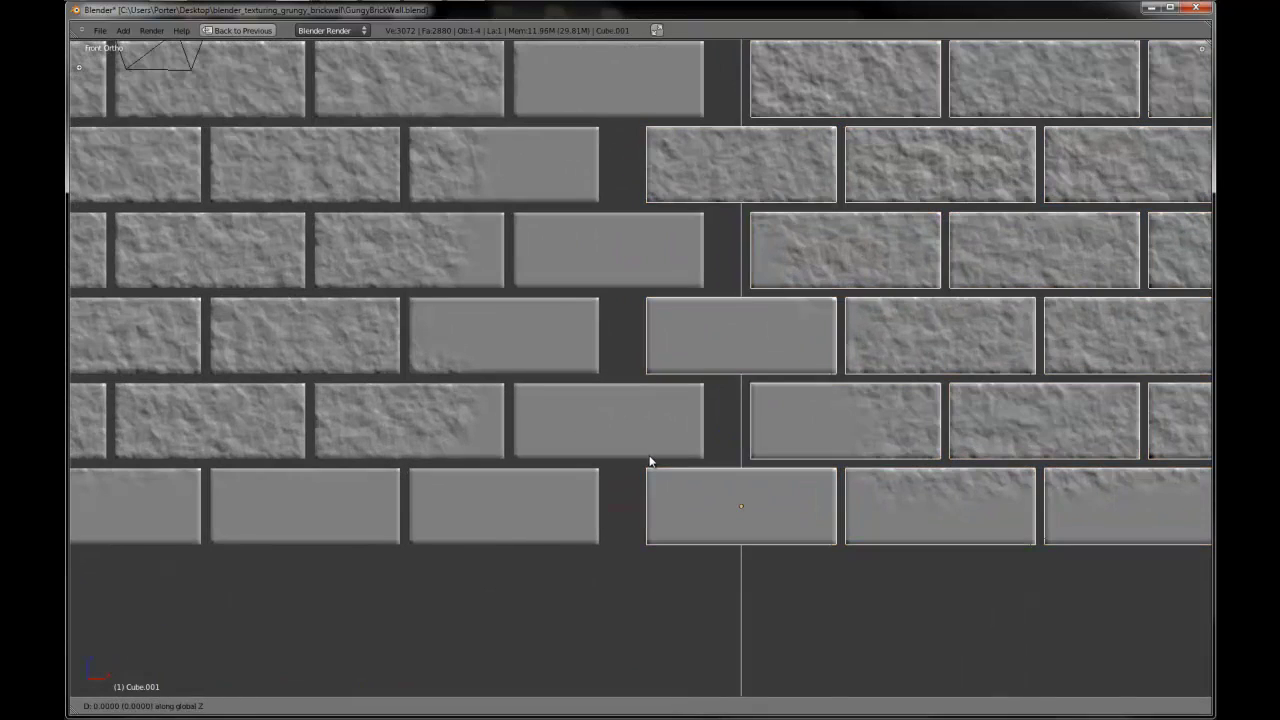
{"action": "key", "text": "x"}
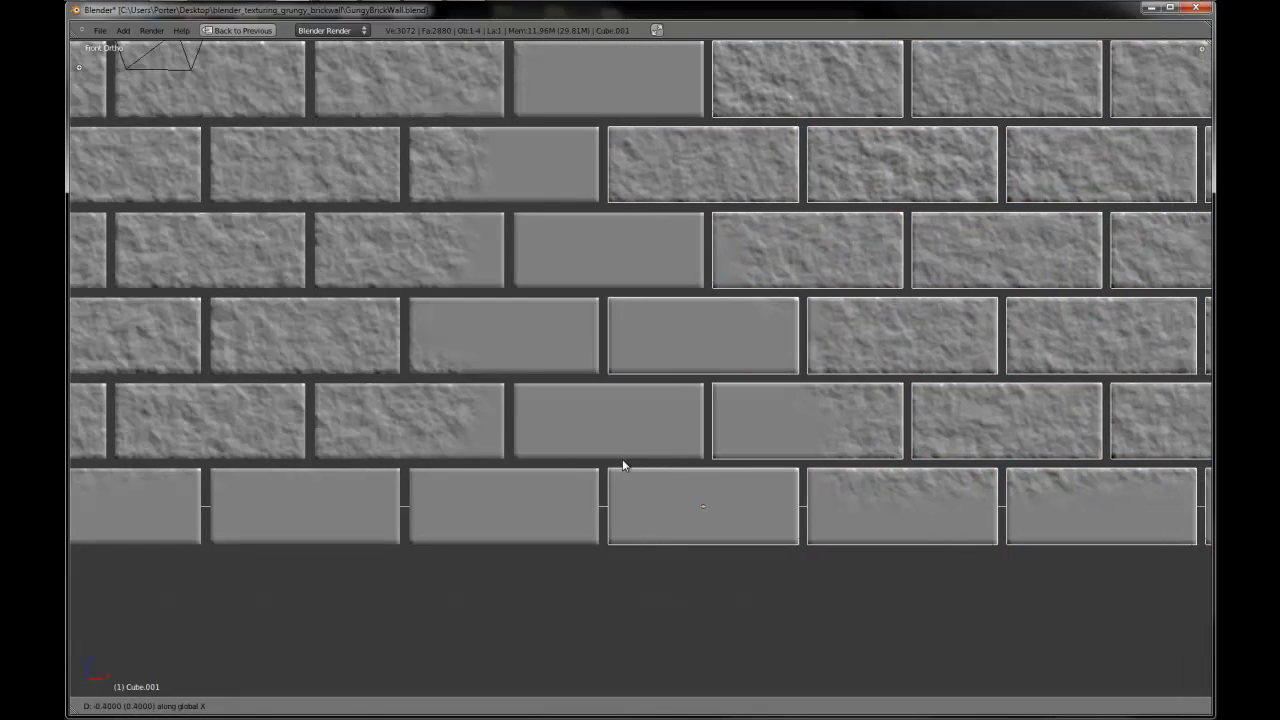
{"action": "left_click", "coordinate": [622, 461]}
- Duplicate the second wall section and place the new copy just beyond its right end
{"action": "scroll", "coordinate": [626, 461], "scroll_direction": "down", "scroll_amount": 8}
{"action": "middle_click_drag", "start_coordinate": [656, 462], "coordinate": [530, 451], "text": "shift"}
{"action": "key", "text": "shift+d"}
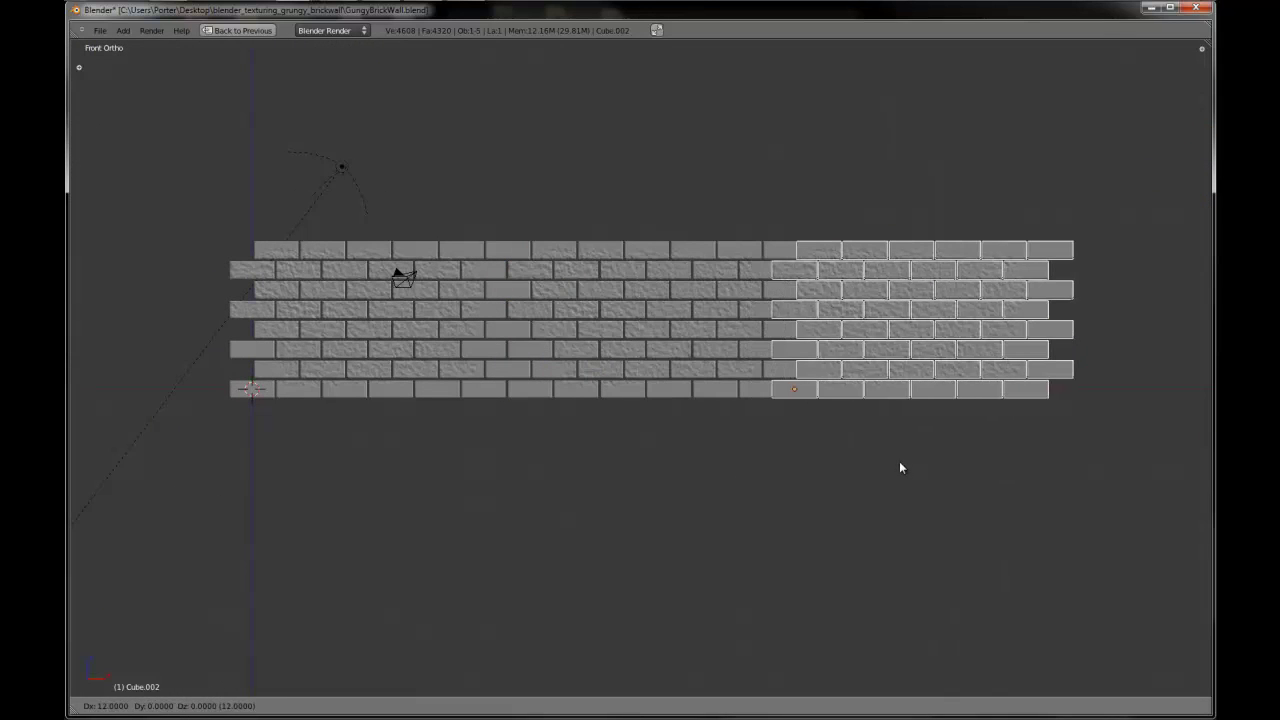
{"action": "left_click", "coordinate": [911, 463]}
- Shift the third wall section along X until the joint matches the mortar gap between the other bricks
{"action": "scroll", "coordinate": [893, 450], "scroll_direction": "up", "scroll_amount": 5}
{"action": "middle_click_drag", "start_coordinate": [893, 450], "coordinate": [675, 462], "text": "shift"}
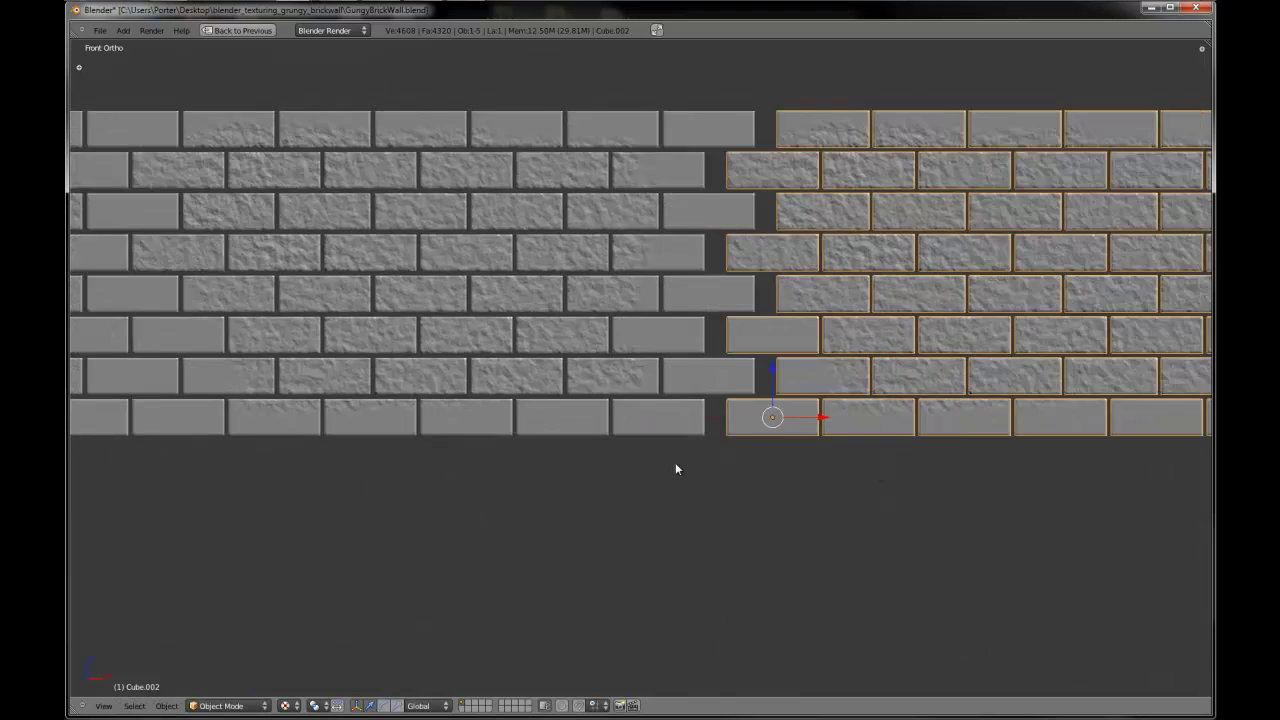
{"action": "scroll", "coordinate": [766, 461], "scroll_direction": "up", "scroll_amount": 2}
{"action": "scroll", "coordinate": [767, 468], "scroll_direction": "up", "scroll_amount": 1}
{"action": "key", "text": "g"}
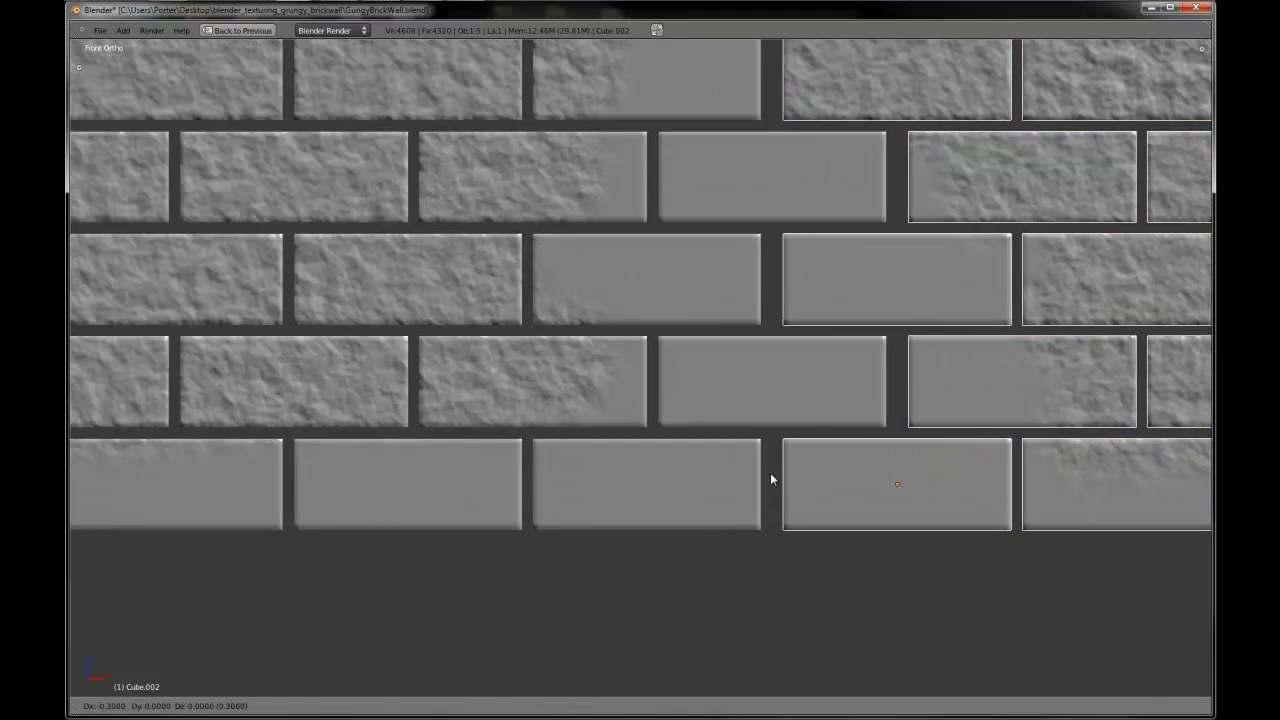
{"action": "left_click", "coordinate": [767, 479]}
- Duplicate the third wall section and rotate the copy 90 degrees about the Z axis
{"action": "scroll", "coordinate": [760, 475], "scroll_direction": "down", "scroll_amount": 4}
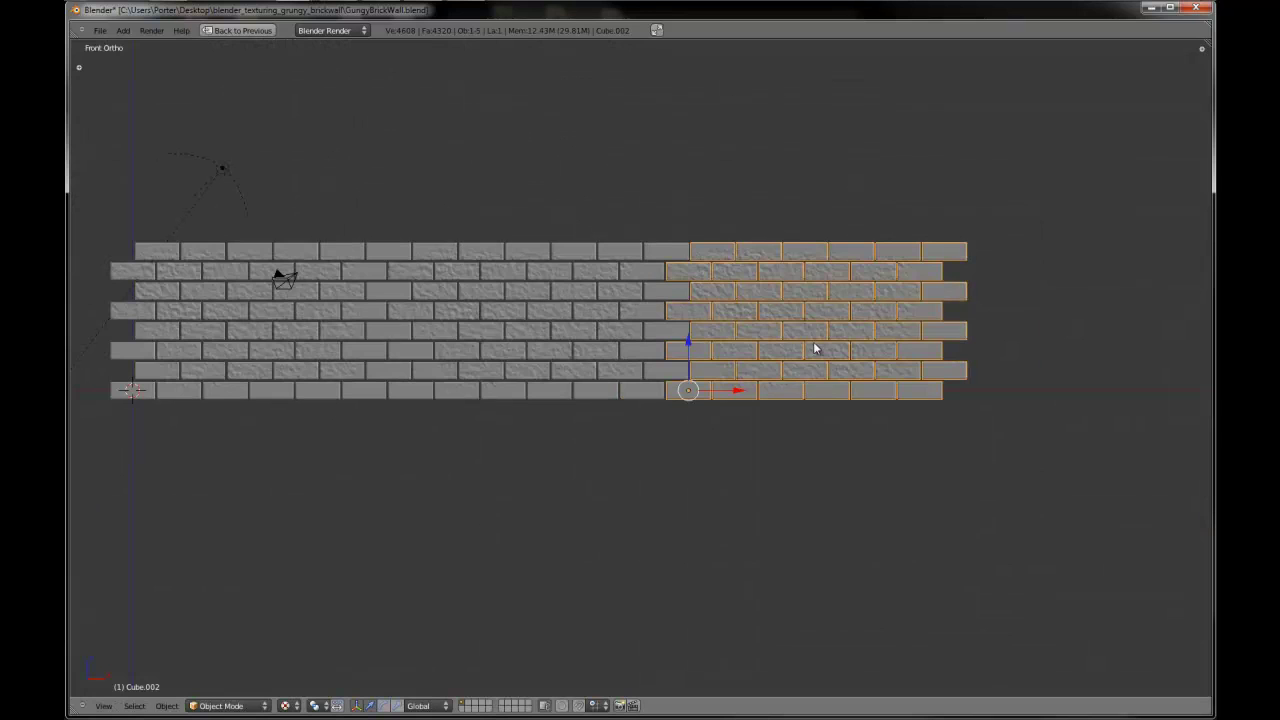
{"action": "key", "text": "shift+d"}
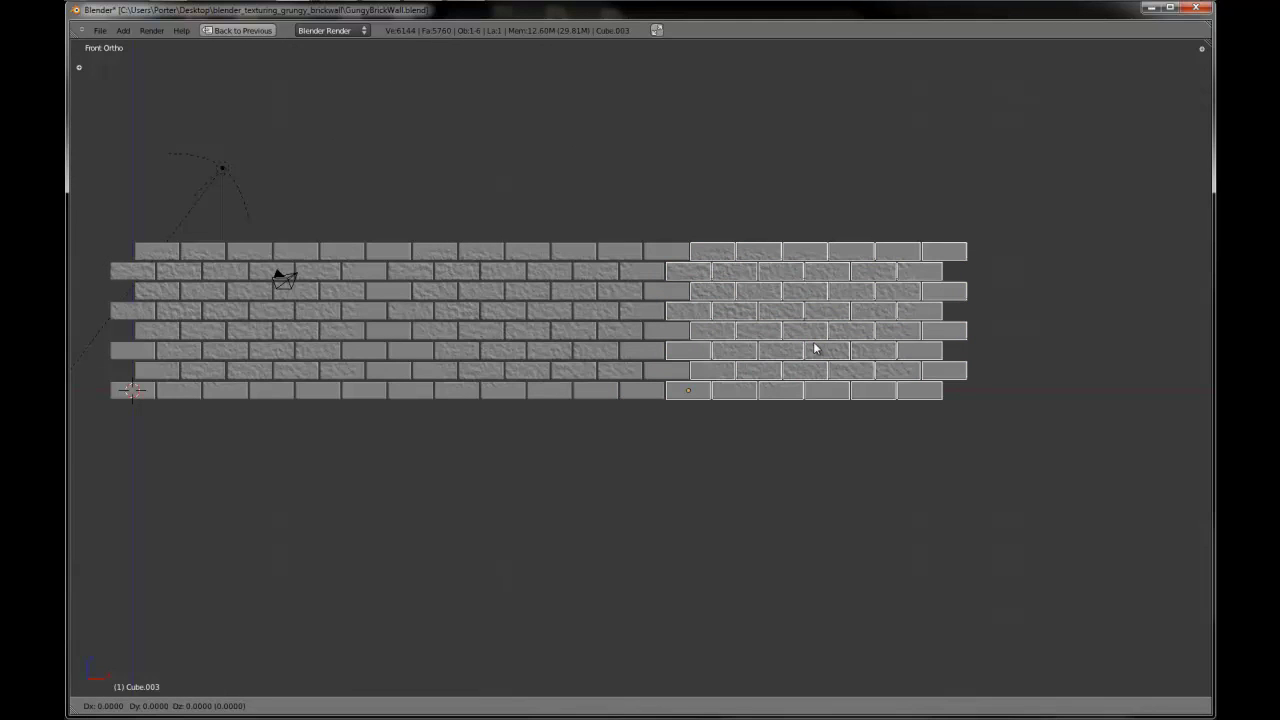
{"action": "type", "text": "r90"}
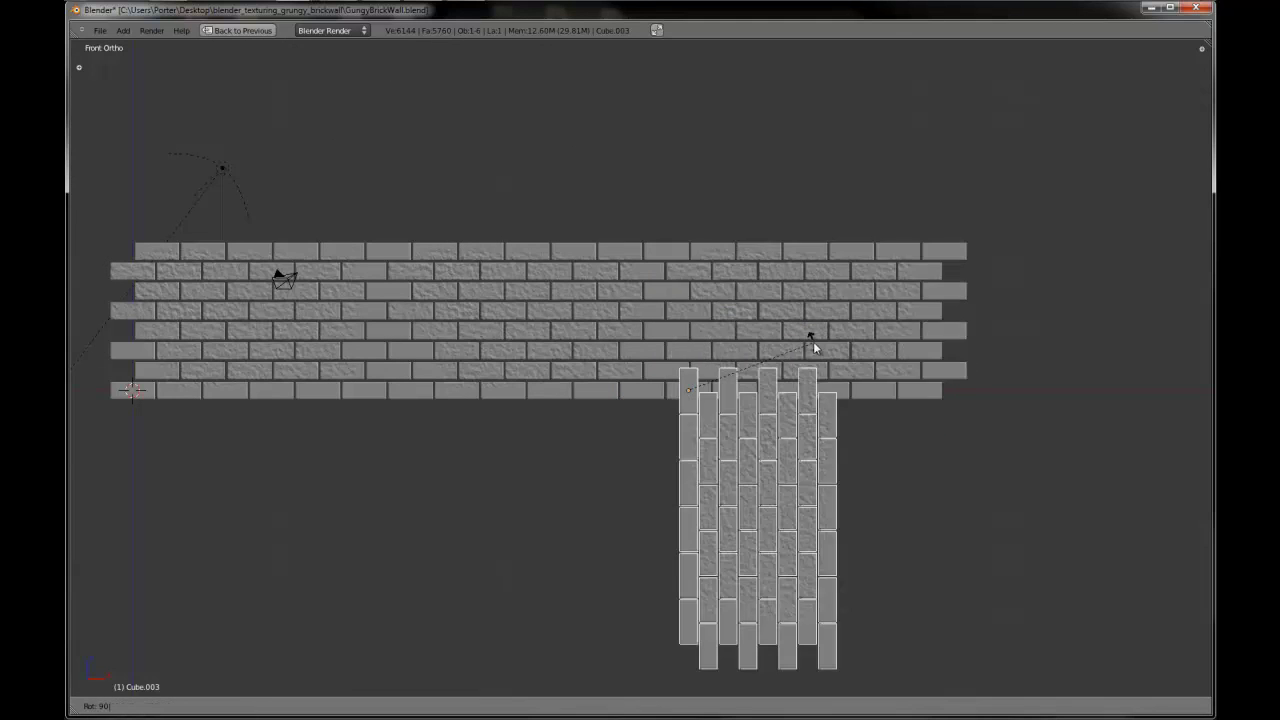
{"action": "type", "text": "z"}
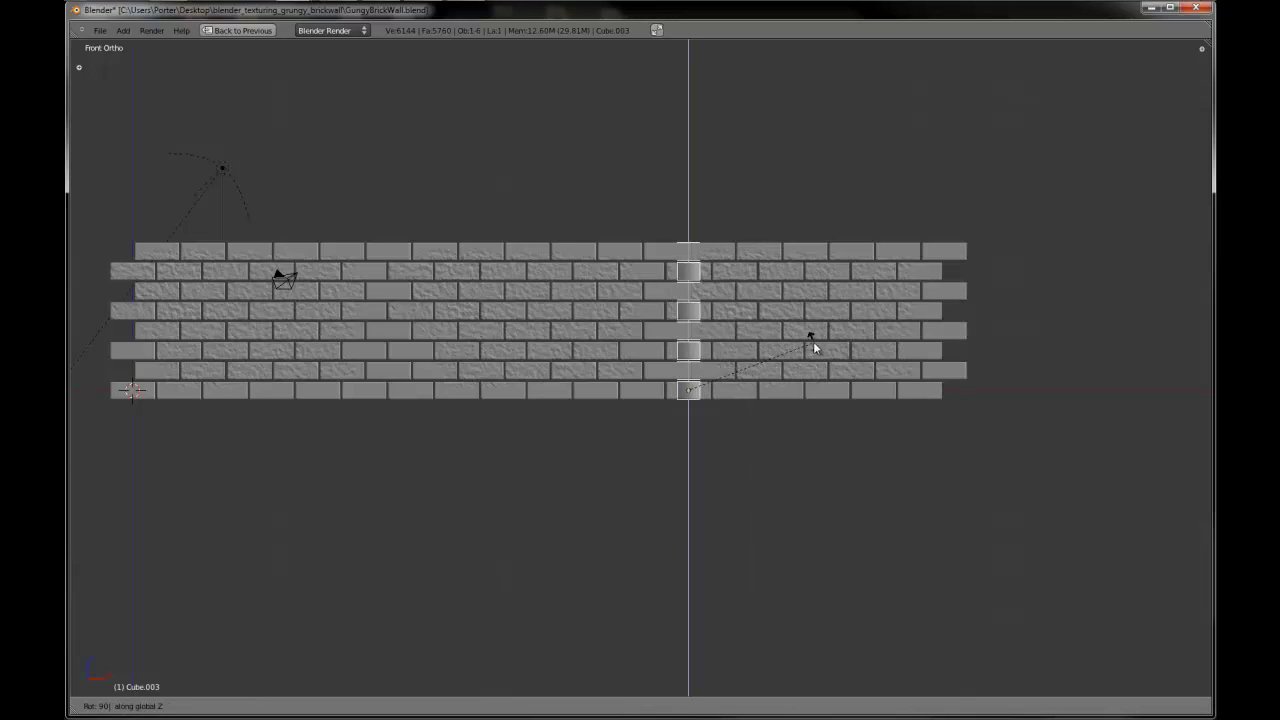
{"action": "key", "text": "Return"}
- Move the rotated wall section along X to the far right end of the long wall
{"action": "middle_click_drag", "start_coordinate": [714, 368], "coordinate": [784, 372], "text": "shift"}
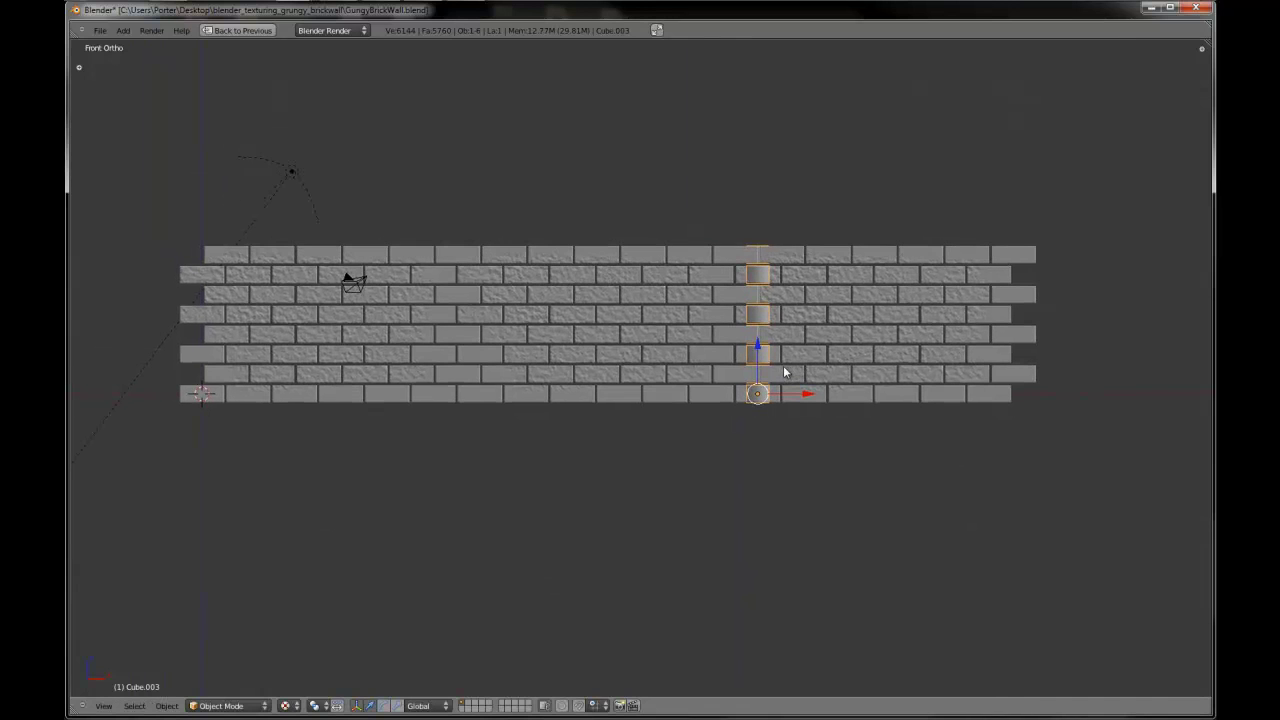
{"action": "key", "text": "g"}
{"action": "key", "text": "x"}
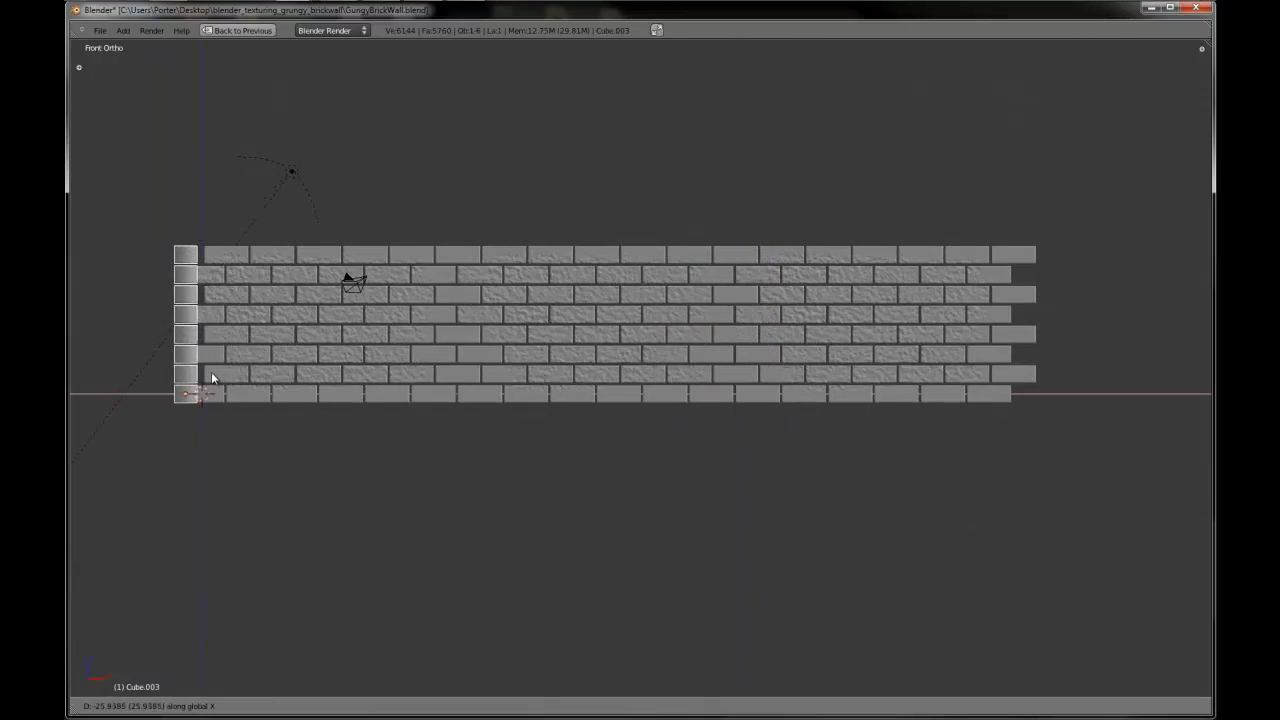
{"action": "left_click", "coordinate": [1050, 372]}
- In the right side view, move the rotated wall 0.5 units along Y so its bricks interlock at the corner
{"action": "middle_click_drag", "start_coordinate": [1050, 372], "coordinate": [781, 350]}
{"action": "scroll", "coordinate": [811, 349], "scroll_direction": "up", "scroll_amount": 2}
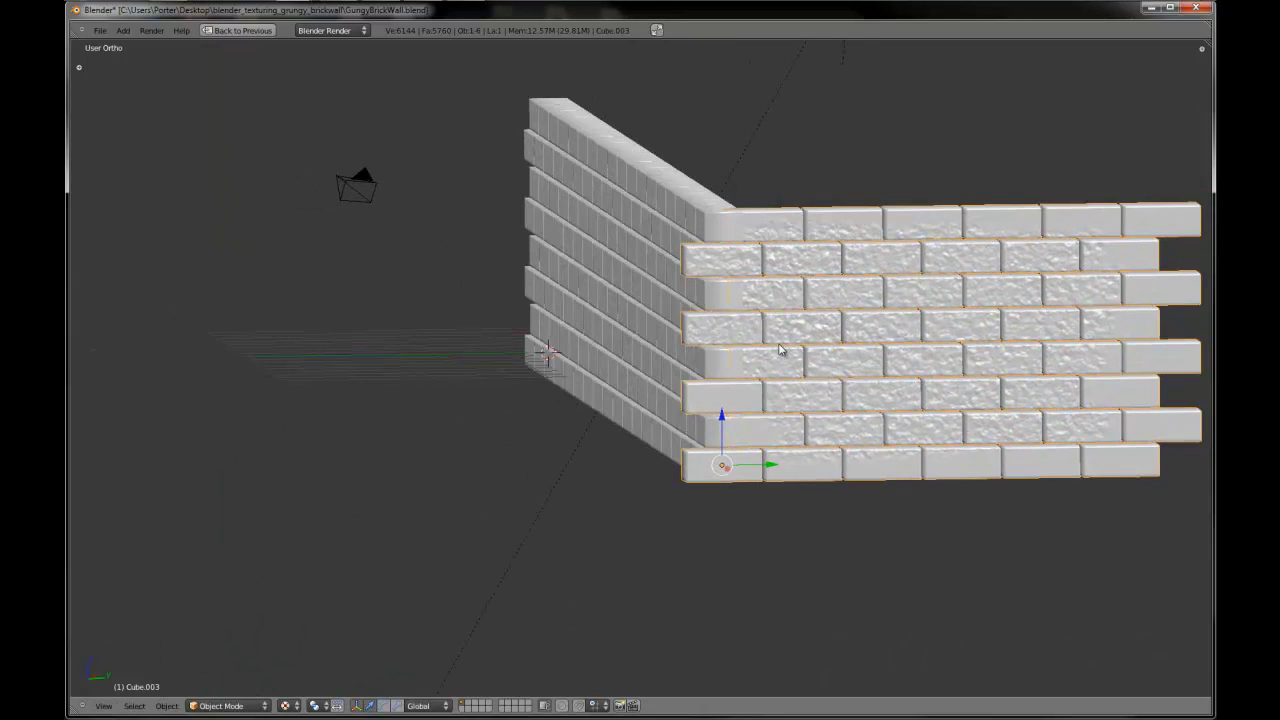
{"action": "key", "text": "KP_7"}
{"action": "key", "text": "KP_2"}
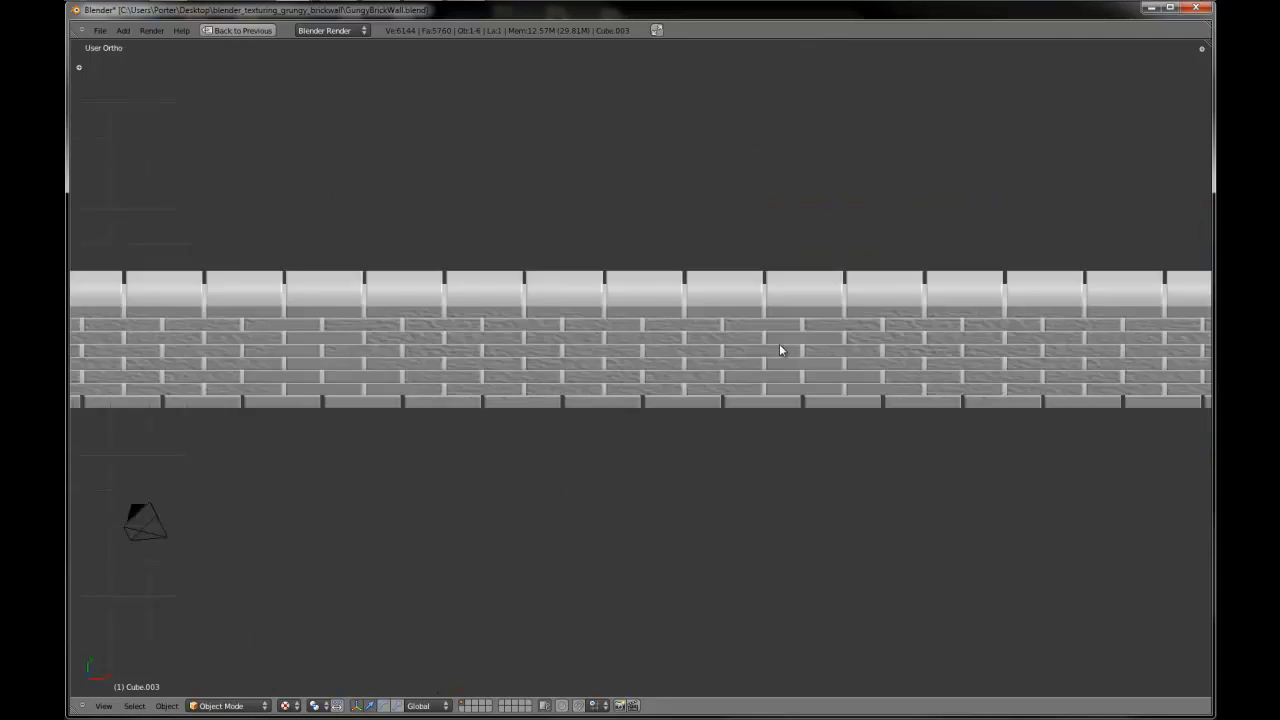
{"action": "key", "text": "KP_1"}
{"action": "scroll", "coordinate": [503, 374], "scroll_direction": "up", "scroll_amount": 1}
{"action": "scroll", "coordinate": [900, 408], "scroll_direction": "up", "scroll_amount": 2}
{"action": "scroll", "coordinate": [853, 437], "scroll_direction": "up", "scroll_amount": 2}
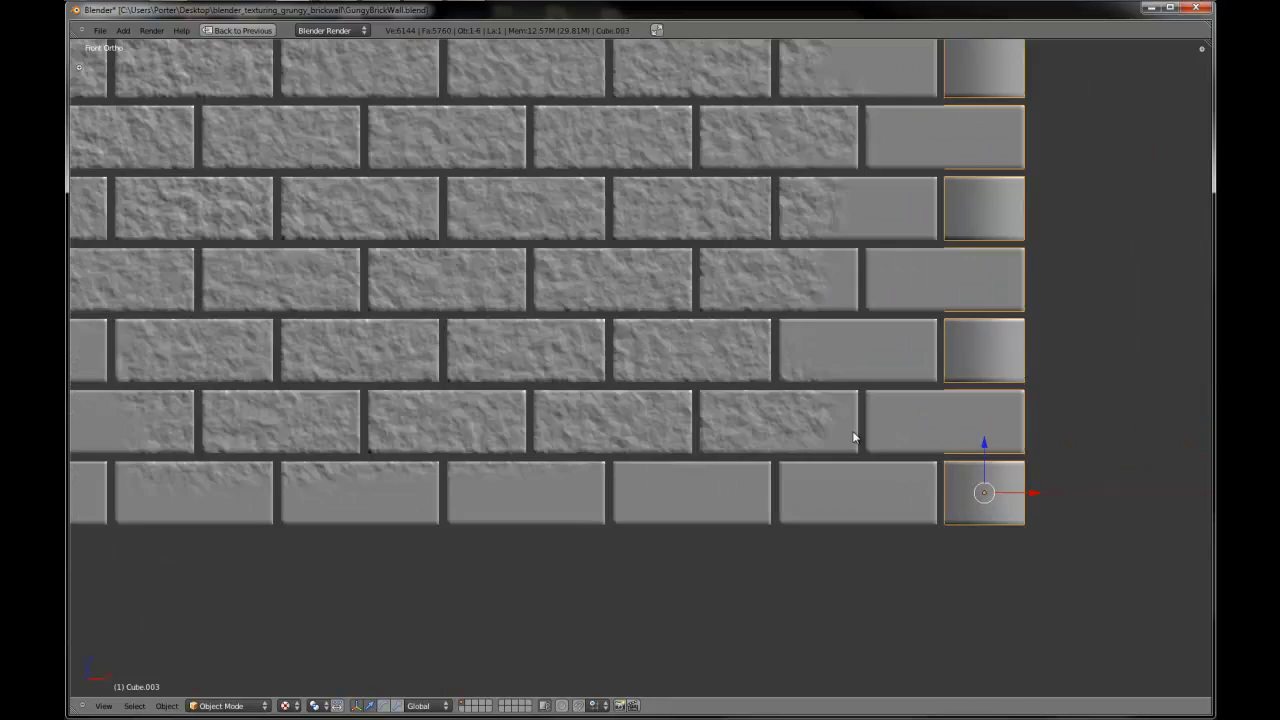
{"action": "scroll", "coordinate": [973, 466], "scroll_direction": "up", "scroll_amount": 1}
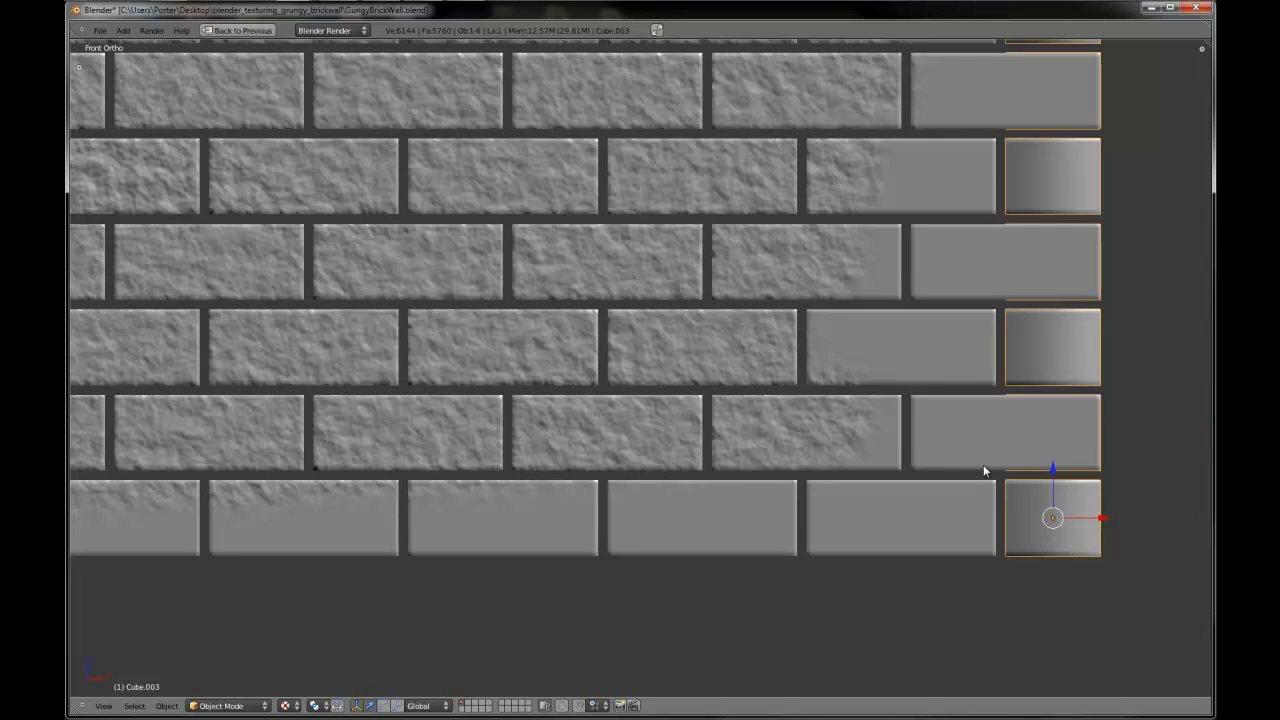
{"action": "key", "text": "KP_3"}
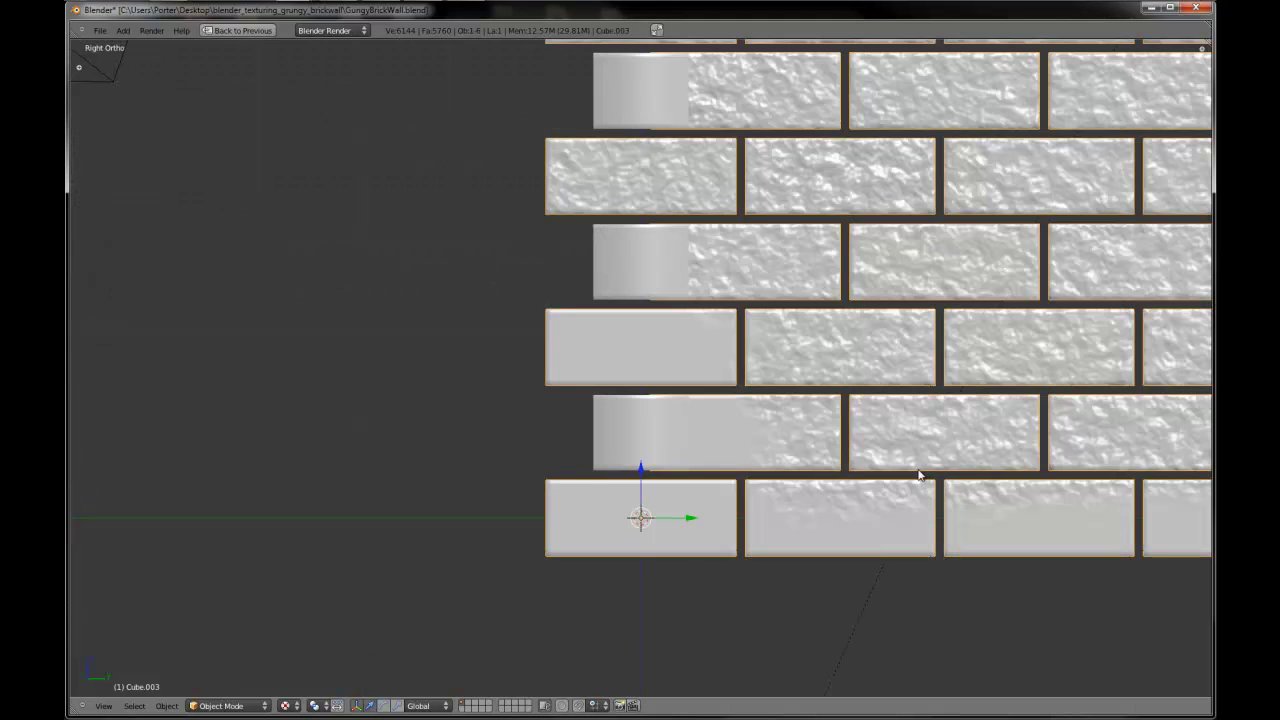
{"action": "key", "text": "g"}
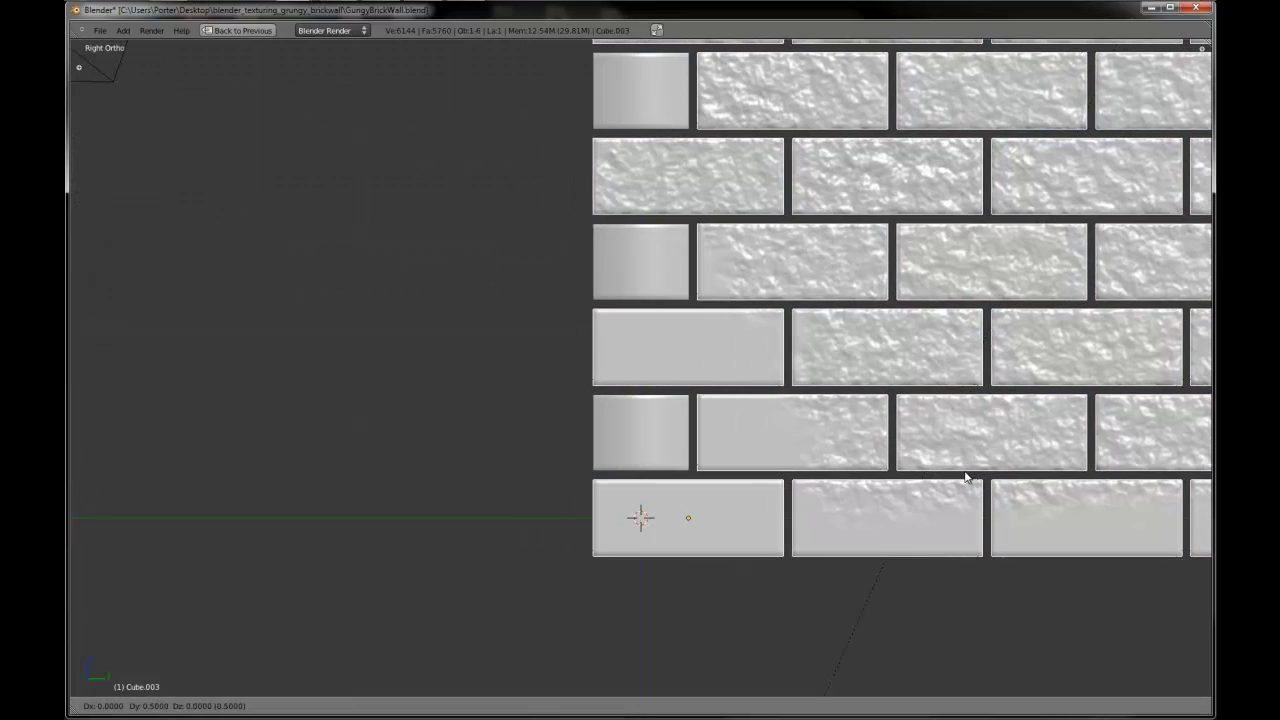
{"action": "left_click", "coordinate": [966, 477]}
- Duplicate the leftmost wall section and rotate the copy 90 degrees about the Z axis
{"action": "scroll", "coordinate": [940, 478], "scroll_direction": "down", "scroll_amount": 6}
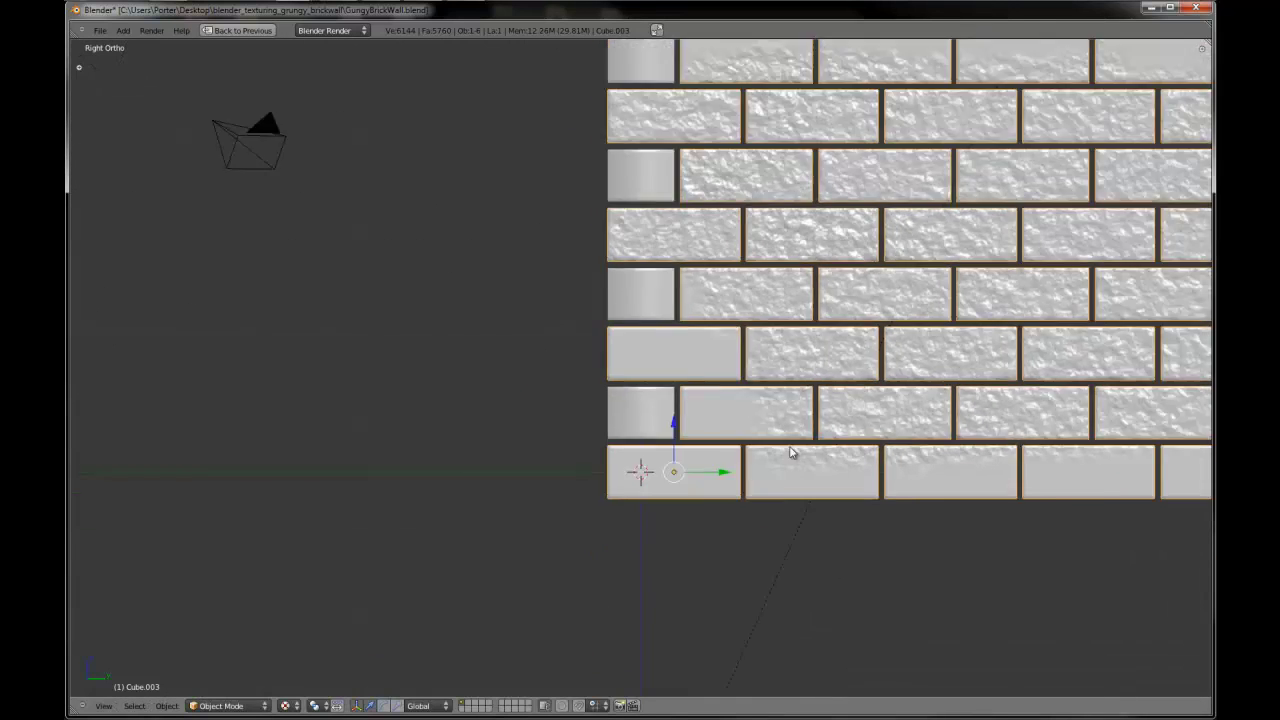
{"action": "middle_click_drag", "start_coordinate": [760, 434], "coordinate": [281, 256]}
{"action": "right_click", "coordinate": [281, 256]}
{"action": "key", "text": "KP_1"}
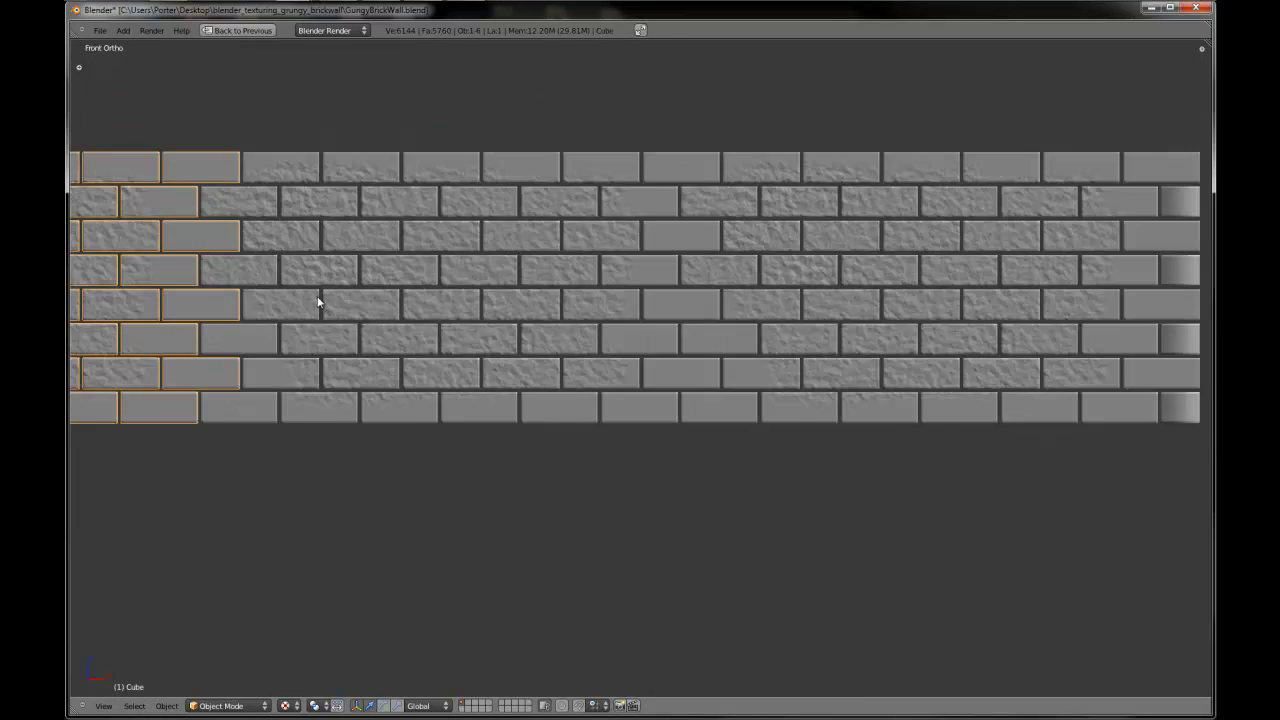
{"action": "scroll", "coordinate": [725, 344], "scroll_direction": "down", "scroll_amount": 4}
{"action": "key", "text": "shift+d"}
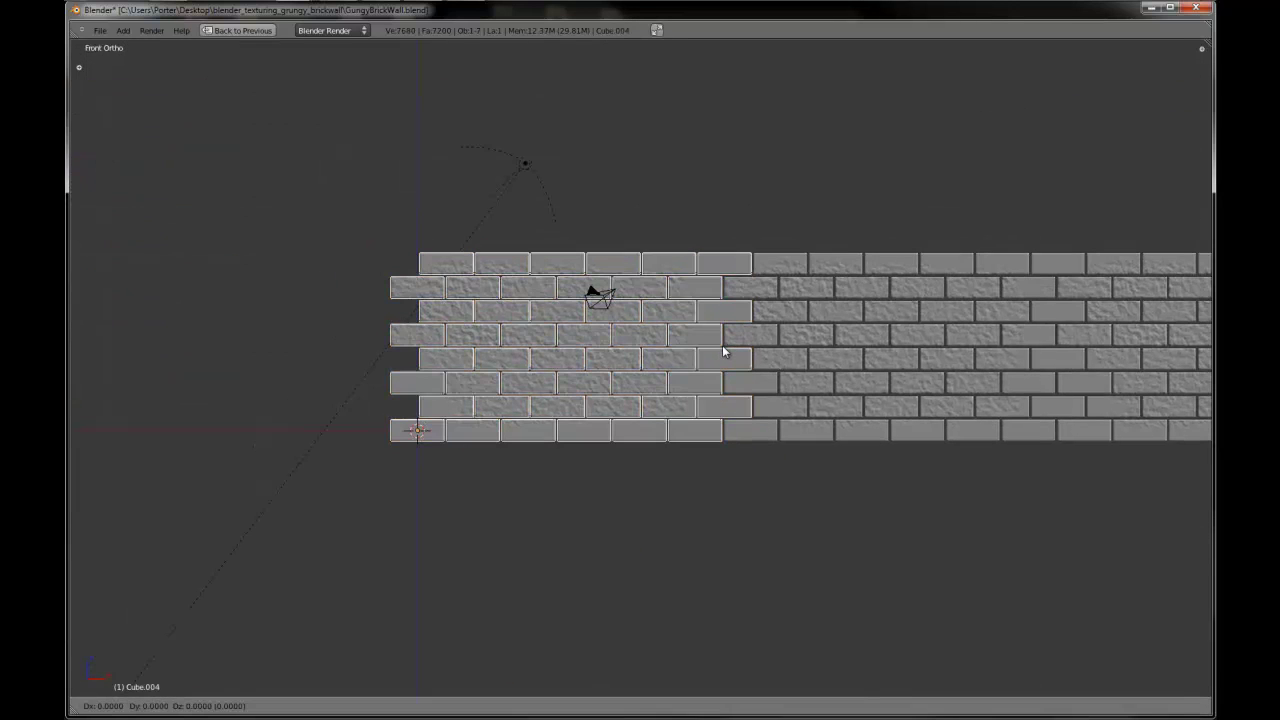
{"action": "key", "text": "z"}
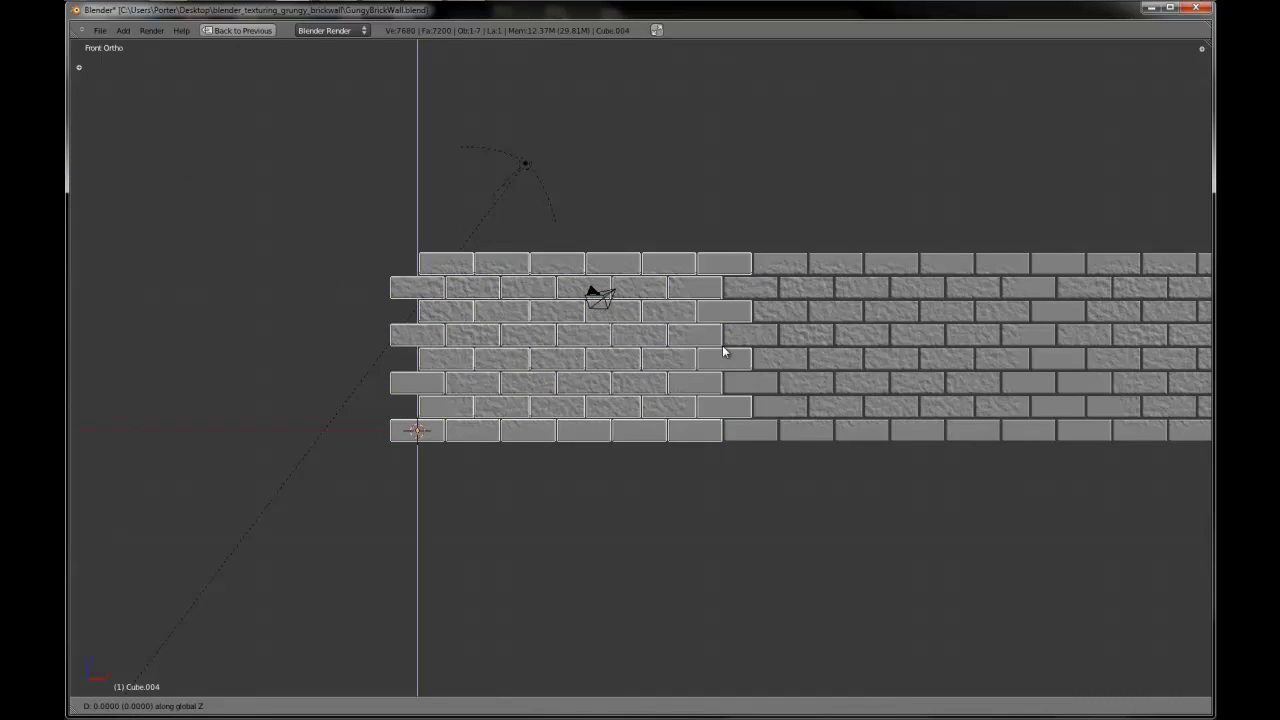
{"action": "type", "text": "r180"}
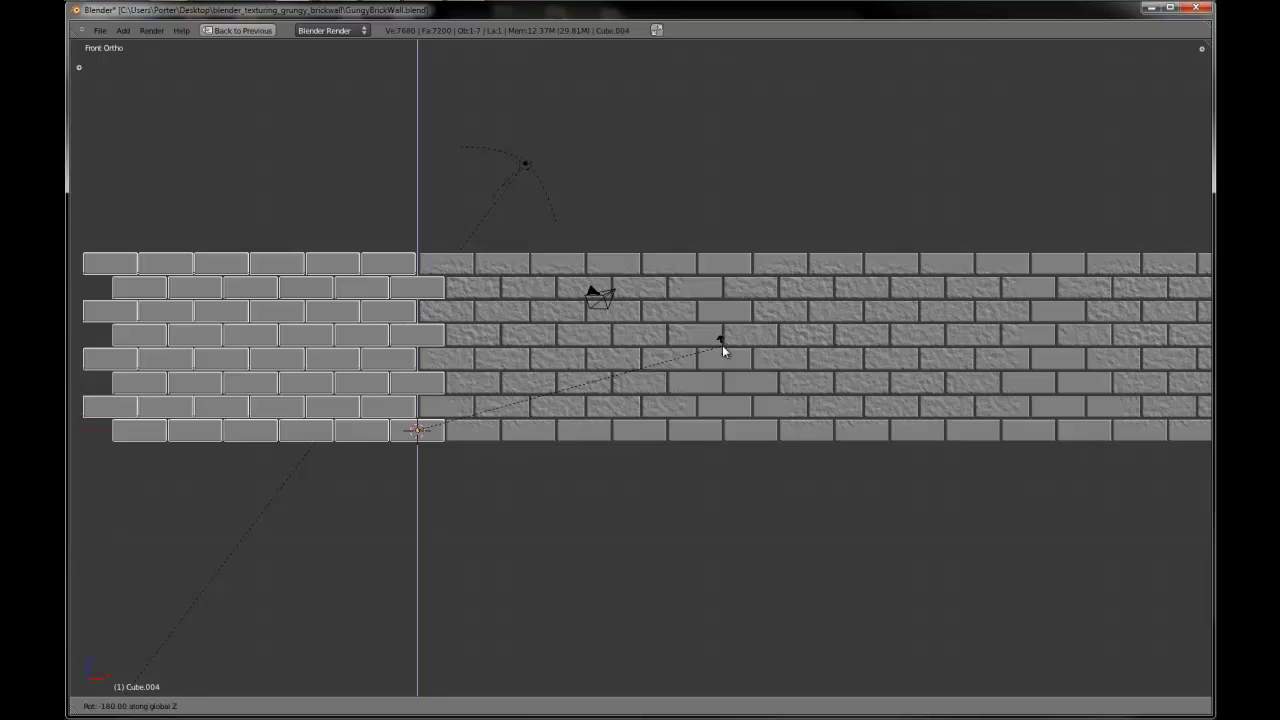
{"action": "type", "text": "90"}
{"action": "key", "text": "Return"}
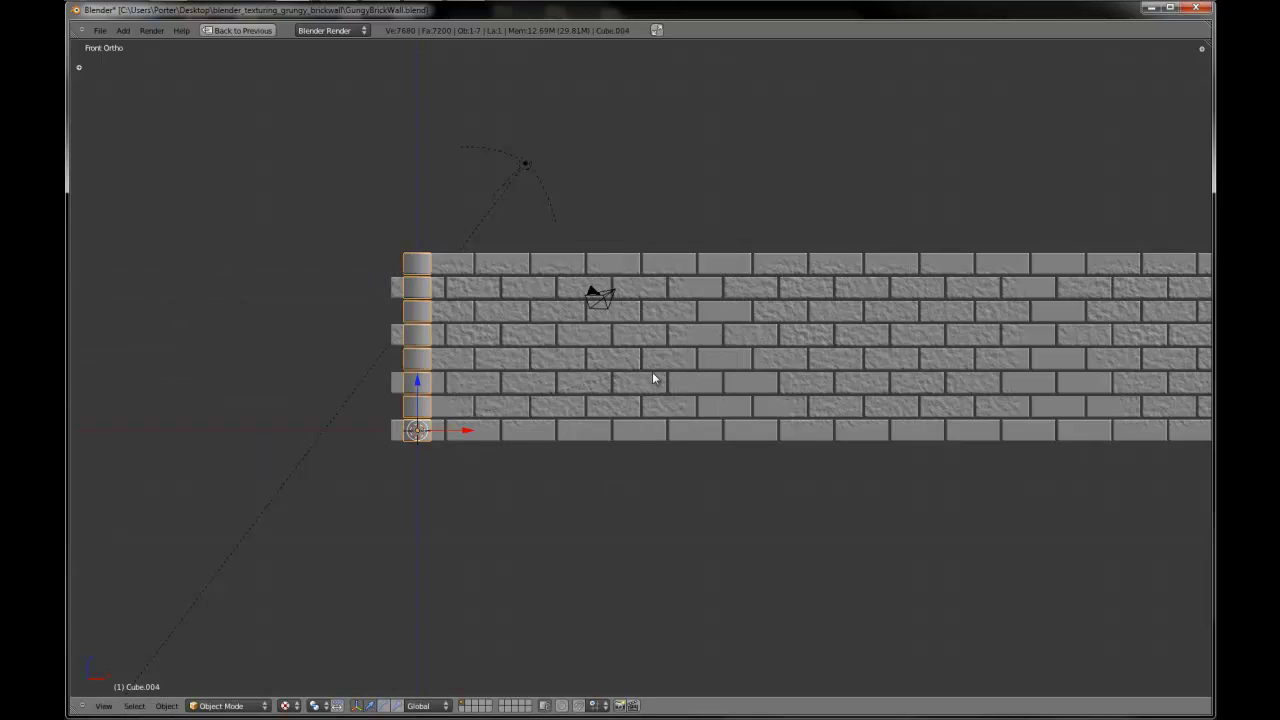
- Move the rotated wall along X to the left end of the long wall, finishing with a 0.5 unit shift that lines up the corner bricks
{"action": "scroll", "coordinate": [480, 415], "scroll_direction": "up", "scroll_amount": 2}
{"action": "key", "text": "g"}
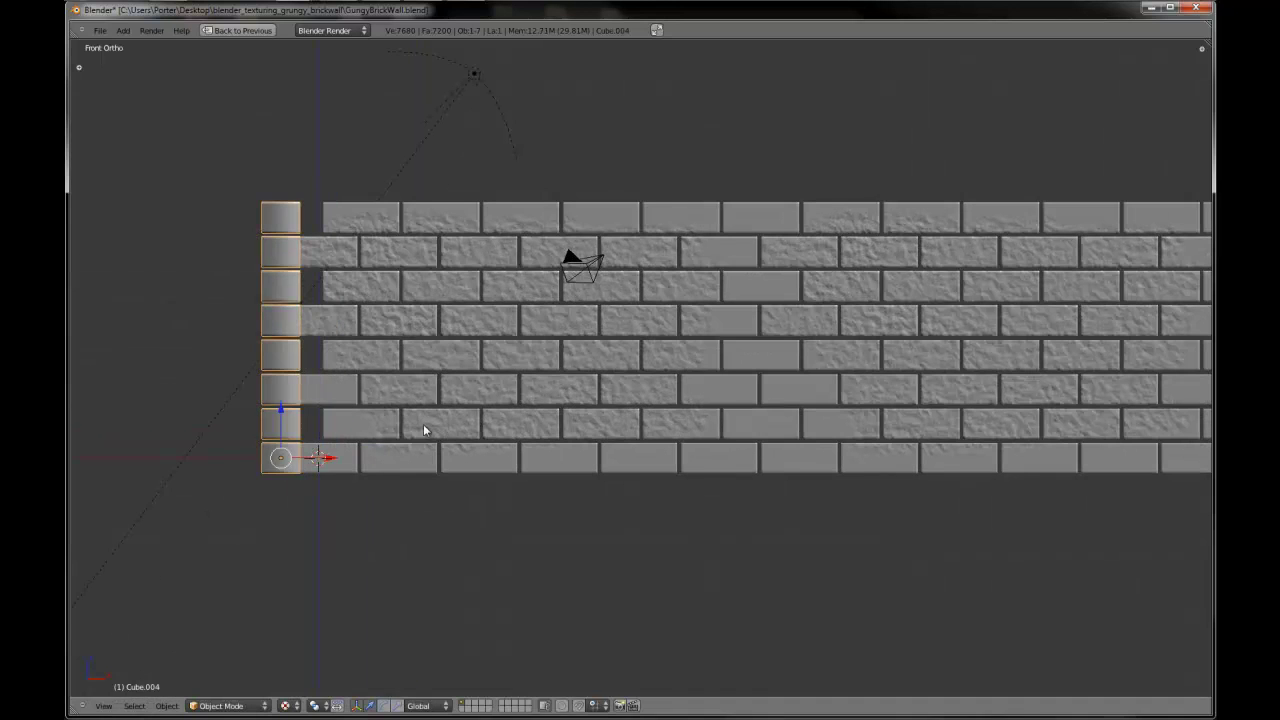
{"action": "scroll", "coordinate": [423, 428], "scroll_direction": "up", "scroll_amount": 6}
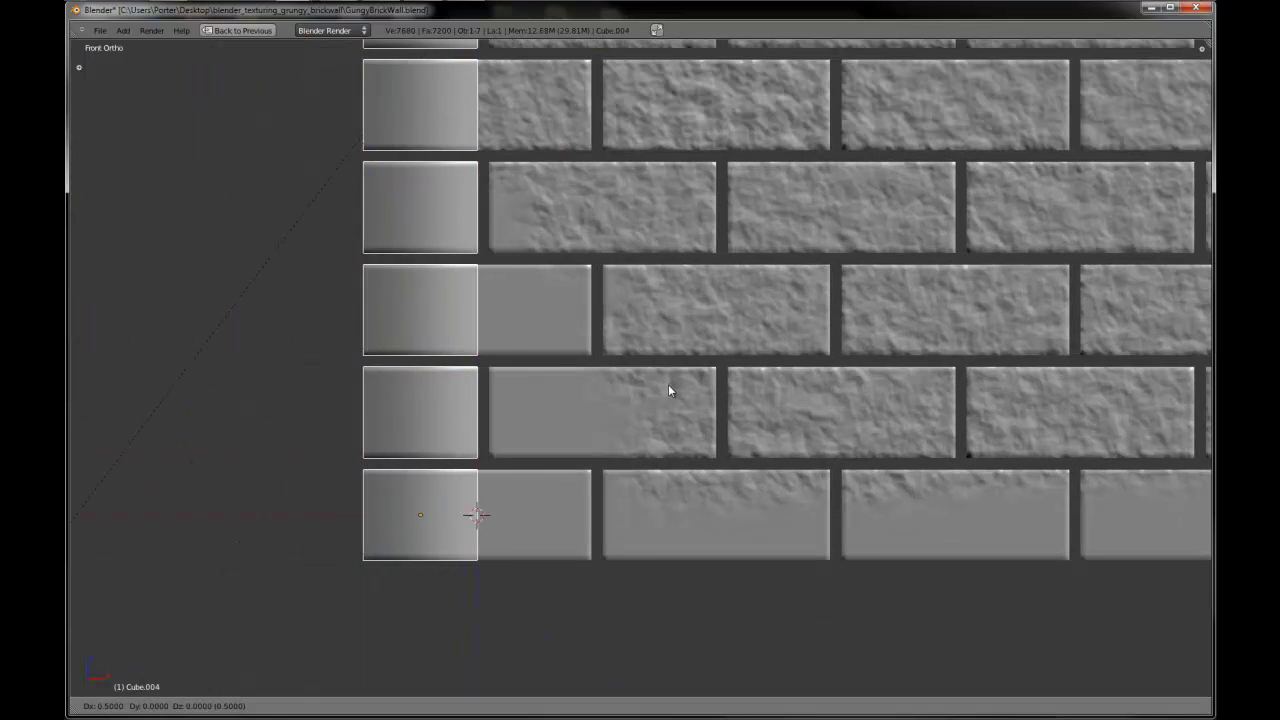
{"action": "left_click", "coordinate": [668, 384]}
{"action": "middle_click_drag", "start_coordinate": [668, 384], "coordinate": [590, 421]}
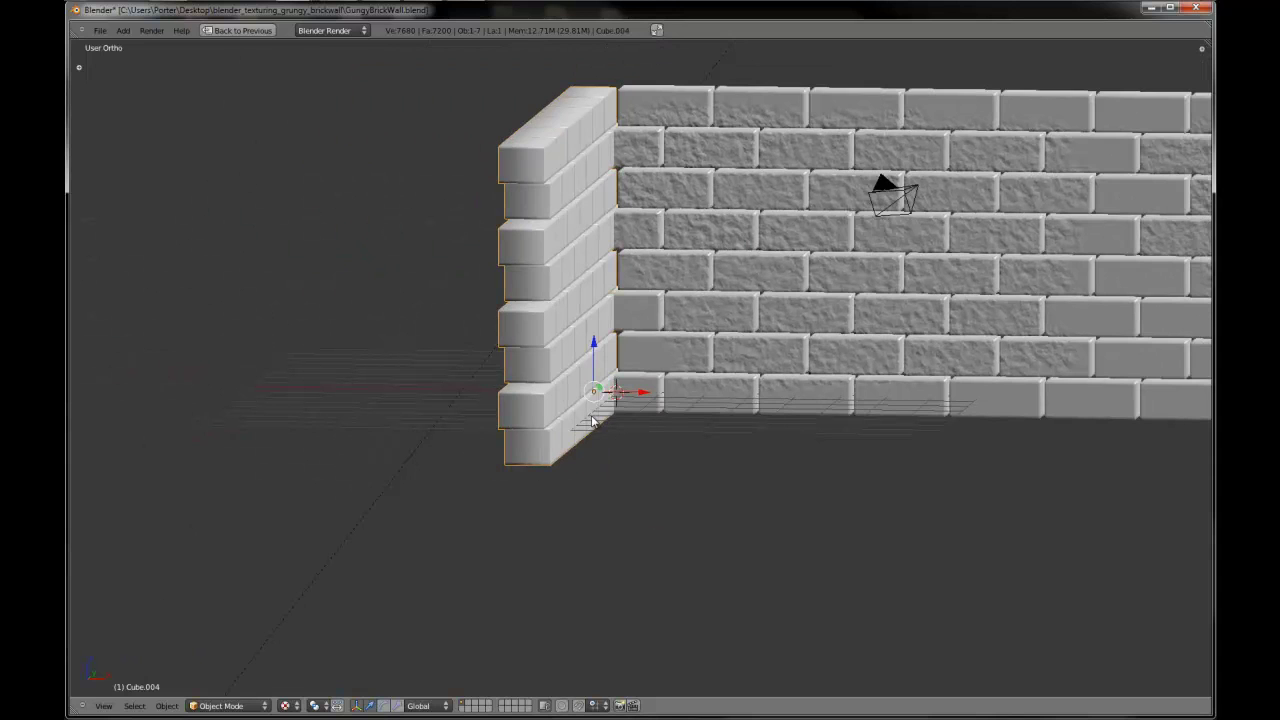
- In the left side view, move the rotated wall about 12.1 units along Y so its bricks interlock at the corner
{"action": "key", "text": "ctrl+KP_3"}
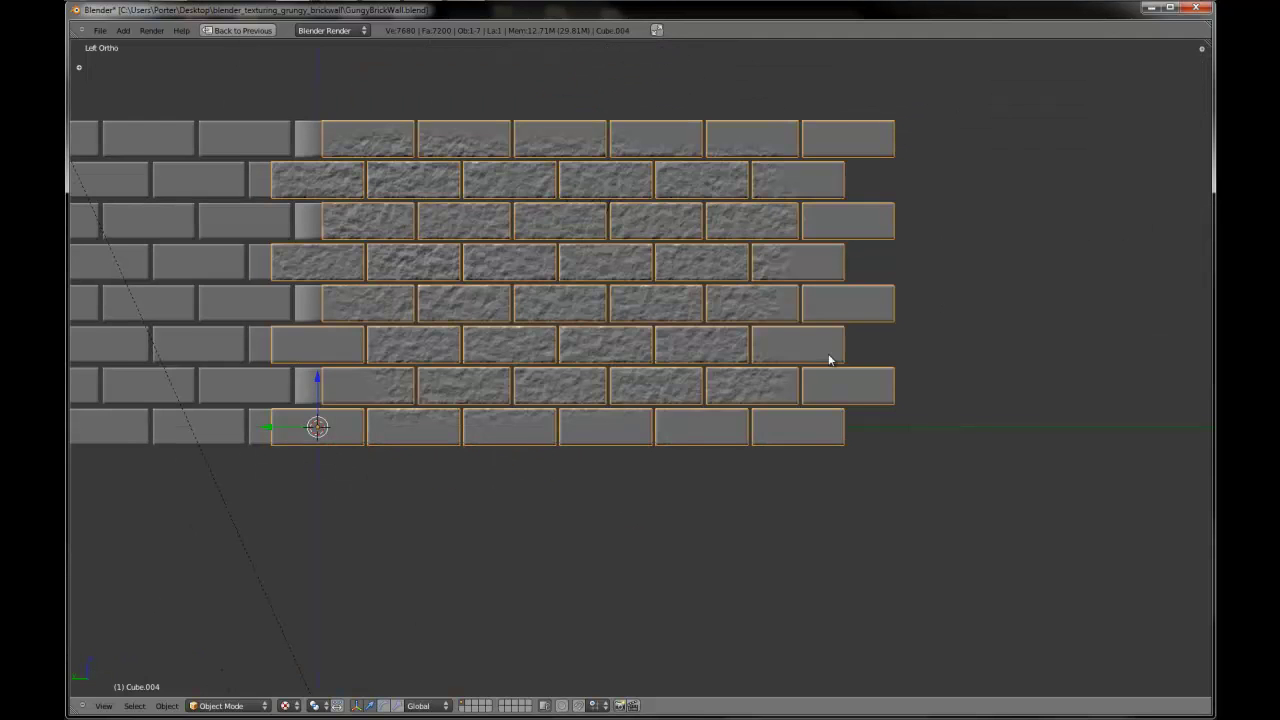
{"action": "key", "text": "g"}
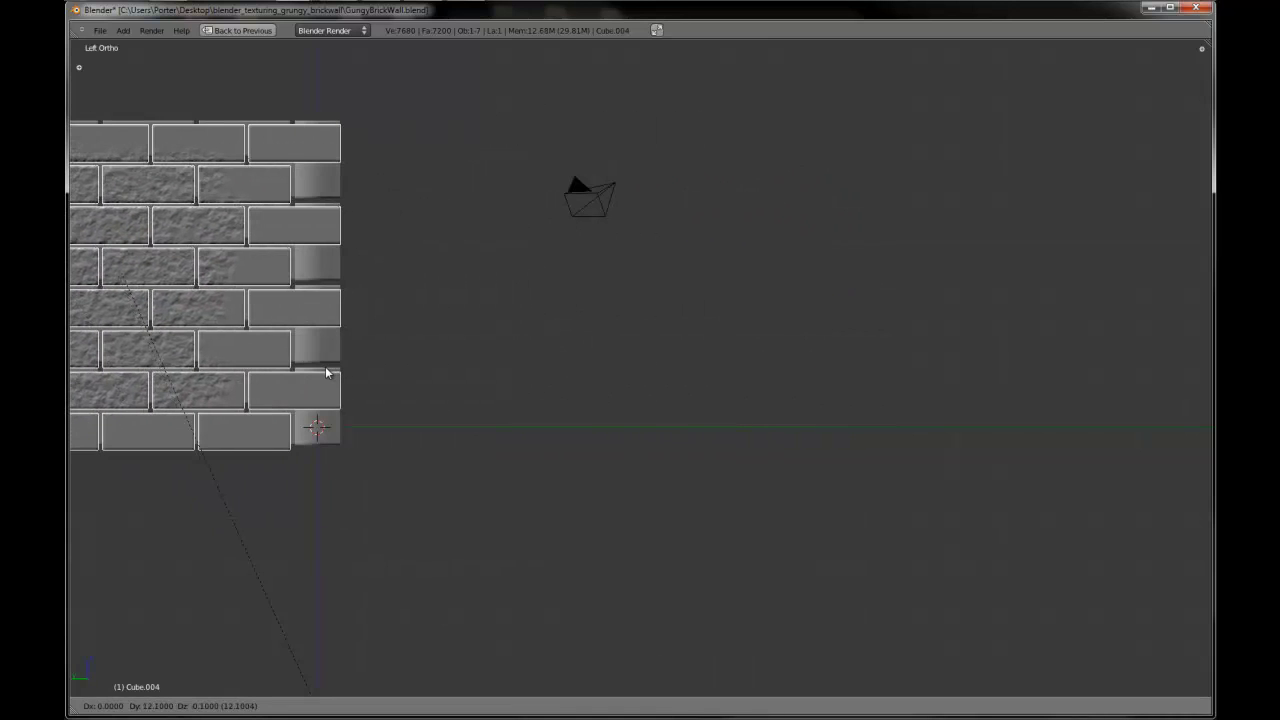
{"action": "left_click", "coordinate": [327, 368]}
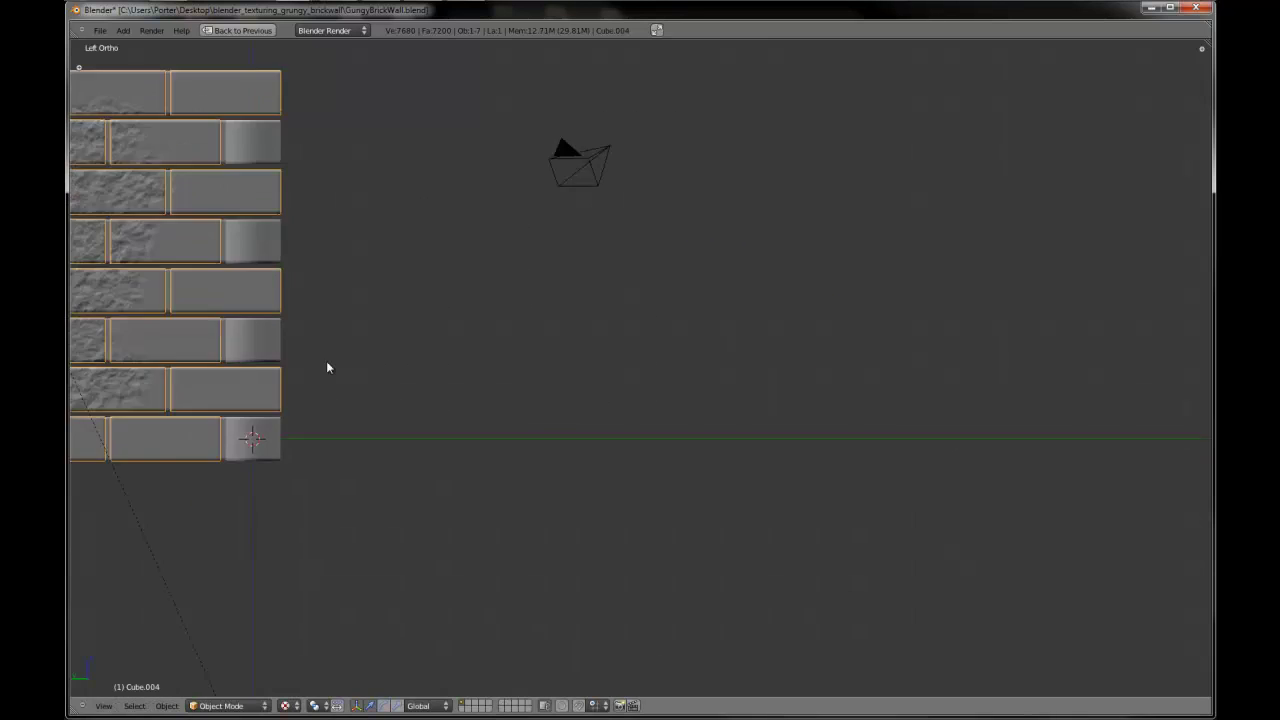
{"action": "middle_click_drag", "start_coordinate": [326, 366], "coordinate": [464, 439]}
{"action": "scroll", "coordinate": [464, 439], "scroll_direction": "down", "scroll_amount": 1}
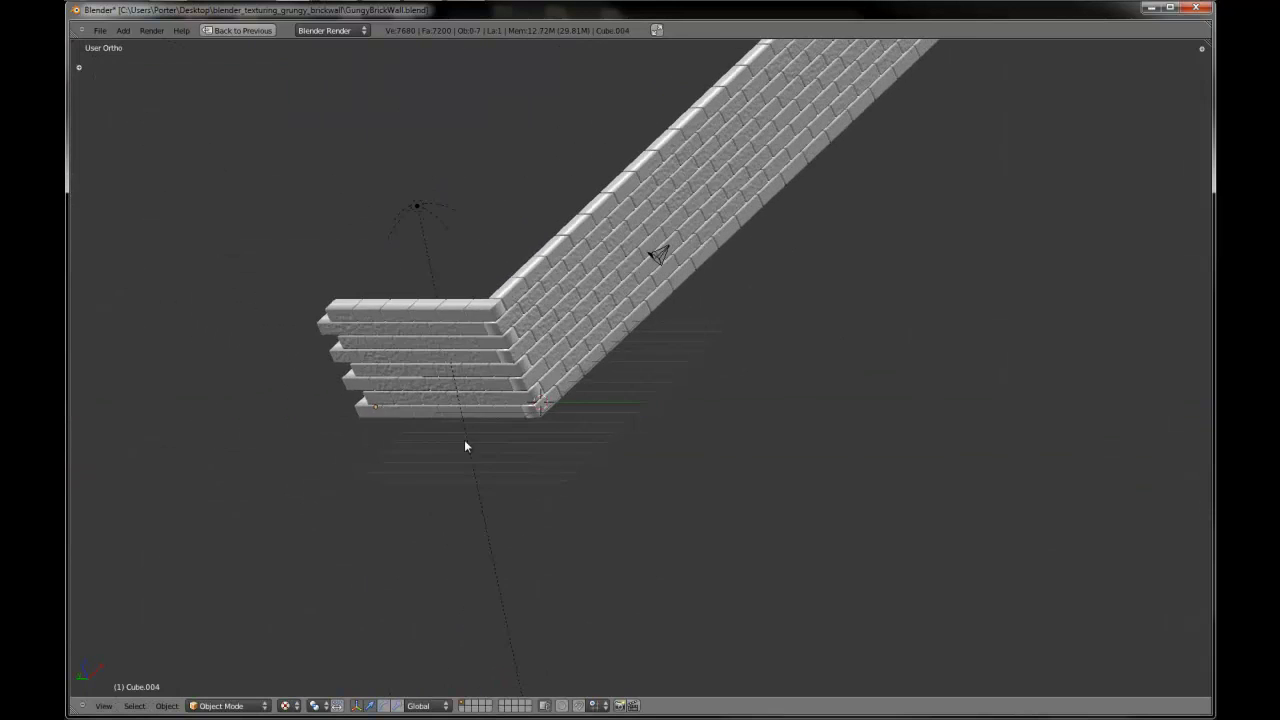
{"action": "scroll", "coordinate": [555, 395], "scroll_direction": "down", "scroll_amount": 4}
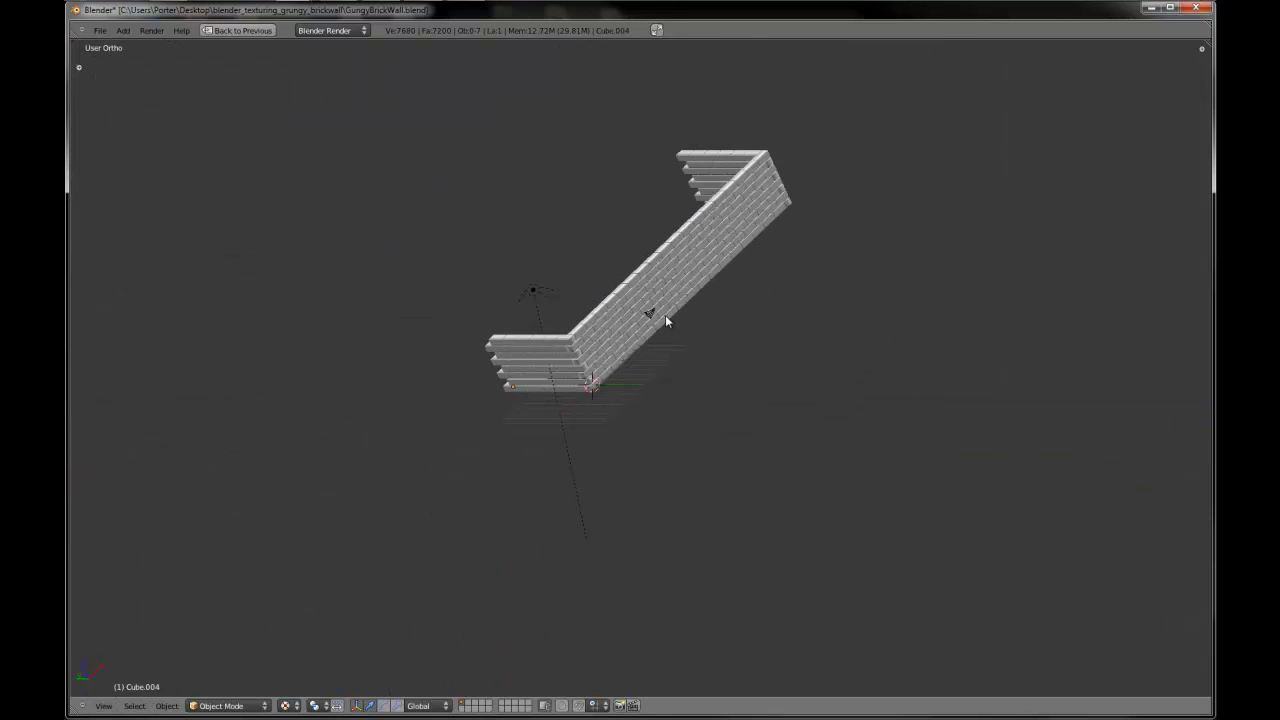
{"action": "scroll", "coordinate": [666, 318], "scroll_direction": "up", "scroll_amount": 1}
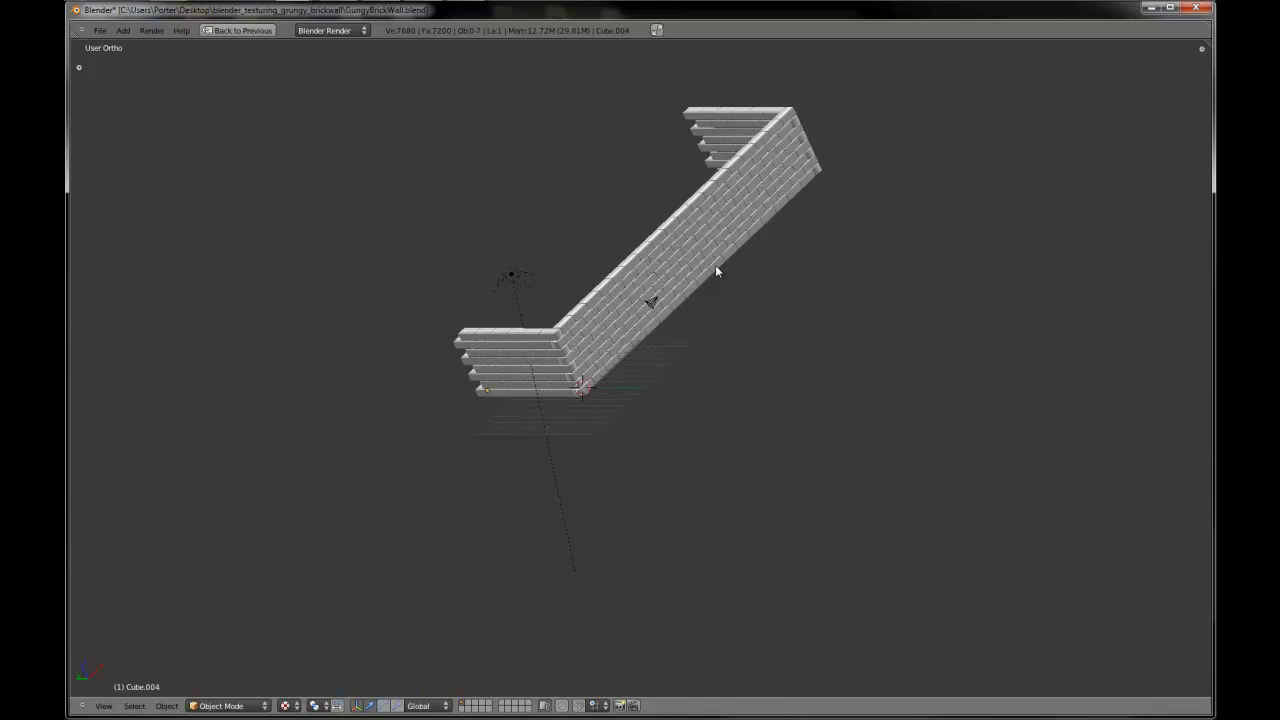
- Open the middle section of the long wall in Edit Mode and clear the vertex selection
{"action": "right_click", "coordinate": [660, 250]}
{"action": "scroll", "coordinate": [773, 244], "scroll_direction": "up", "scroll_amount": 3}
{"action": "middle_click_drag", "start_coordinate": [740, 195], "coordinate": [603, 341], "text": "shift"}
{"action": "scroll", "coordinate": [639, 342], "scroll_direction": "up", "scroll_amount": 2}
{"action": "key", "text": "Tab"}
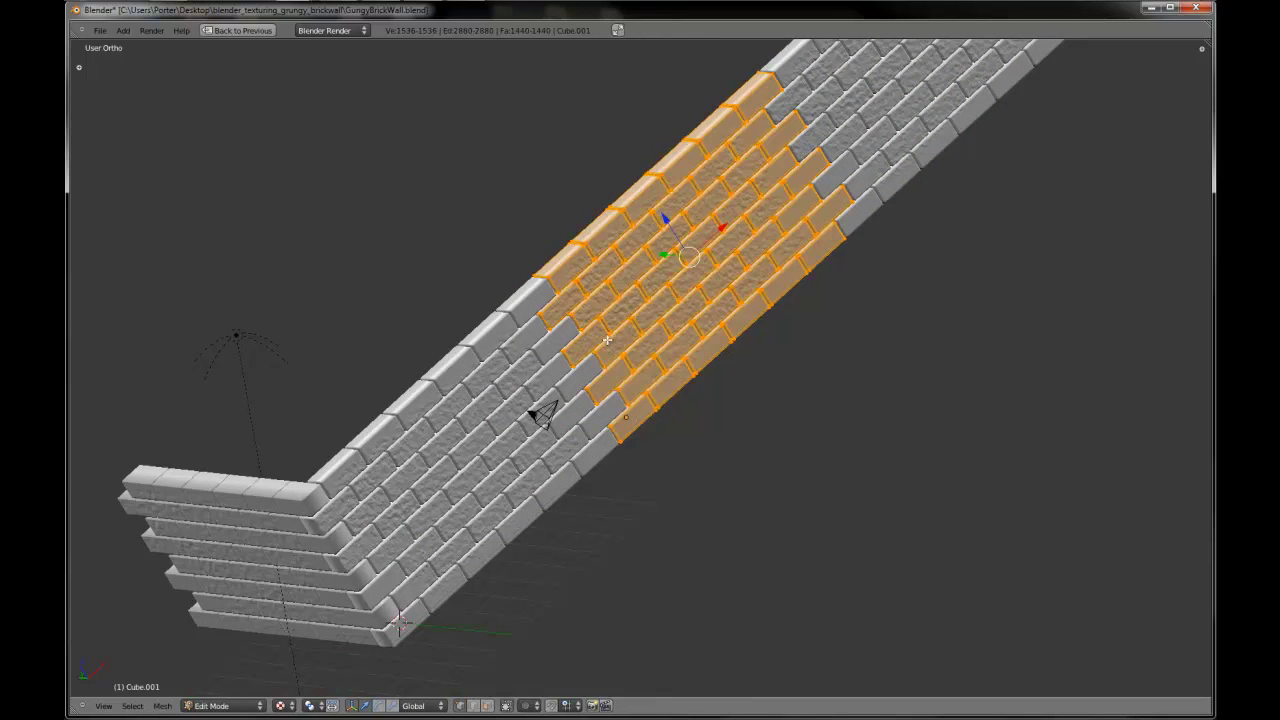
{"action": "key", "text": "a"}
{"action": "middle_click_drag", "start_coordinate": [709, 299], "coordinate": [655, 322]}
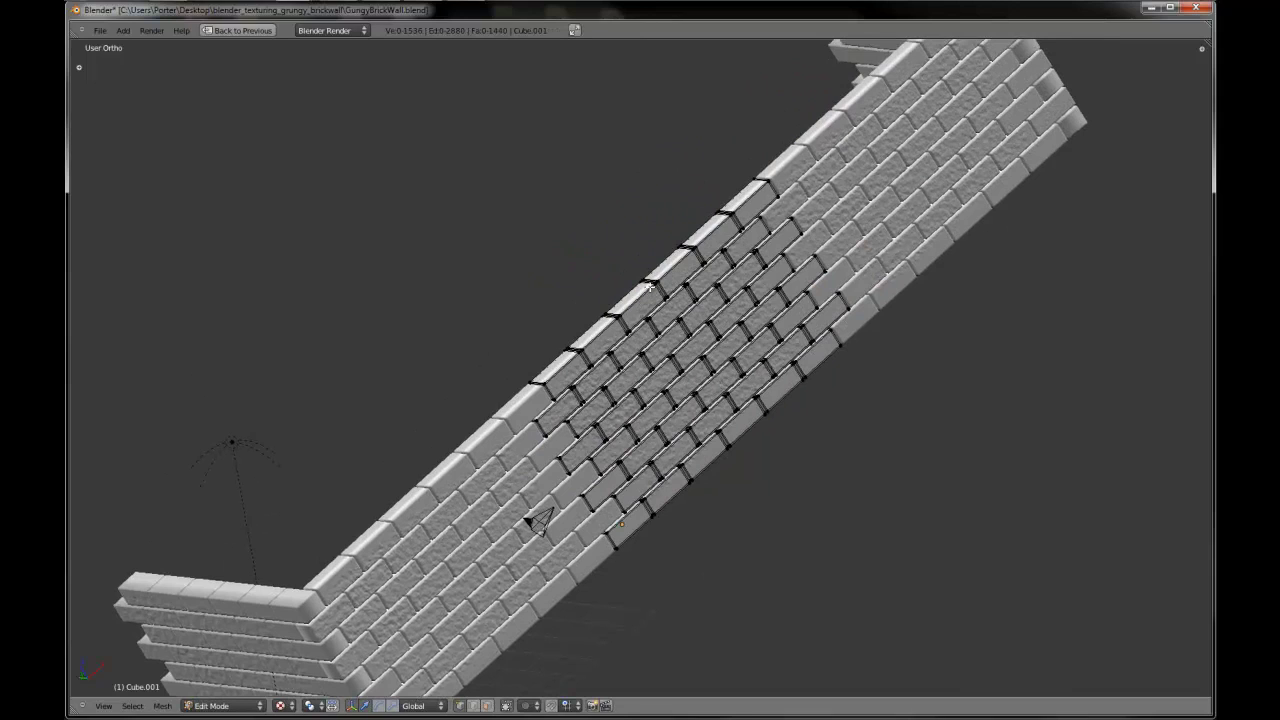
- Select ten whole bricks forming an inverted triangle in the top four rows of the middle wall section
{"action": "key", "text": "l"}
{"action": "key", "text": "l"}
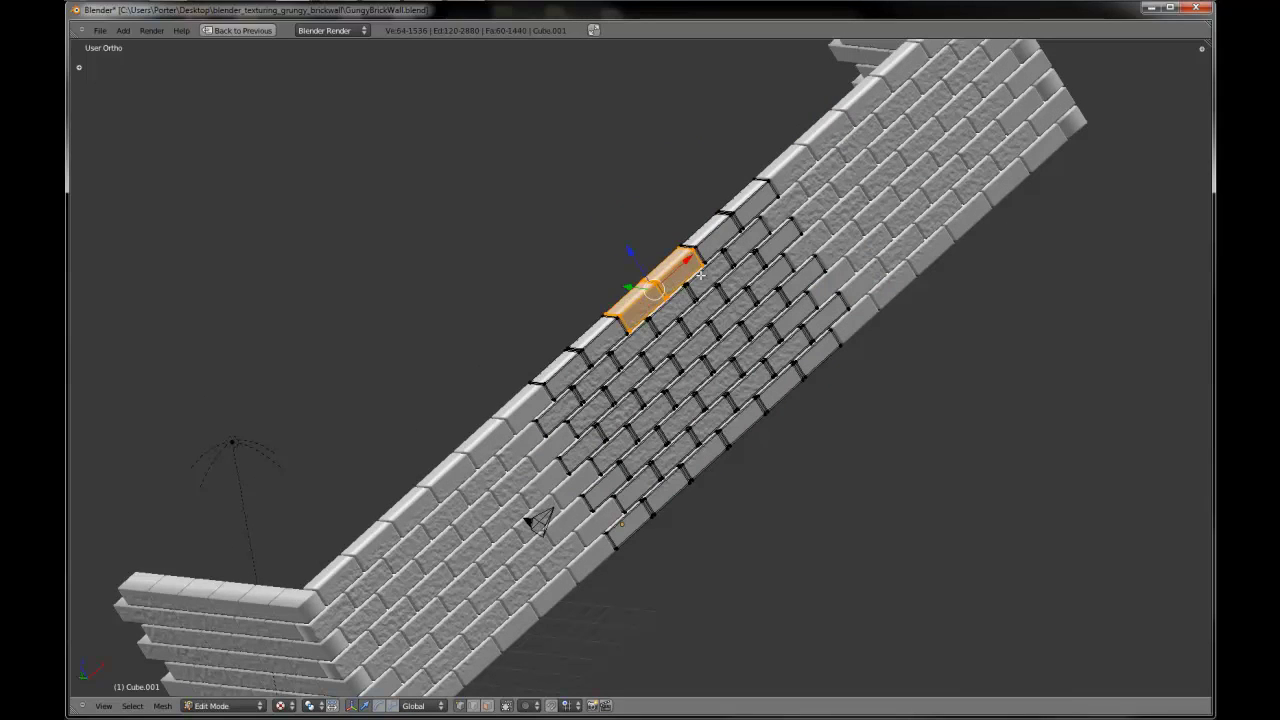
{"action": "key", "text": "l"}
{"action": "key", "text": "l"}
{"action": "key", "text": "l"}
{"action": "key", "text": "l"}
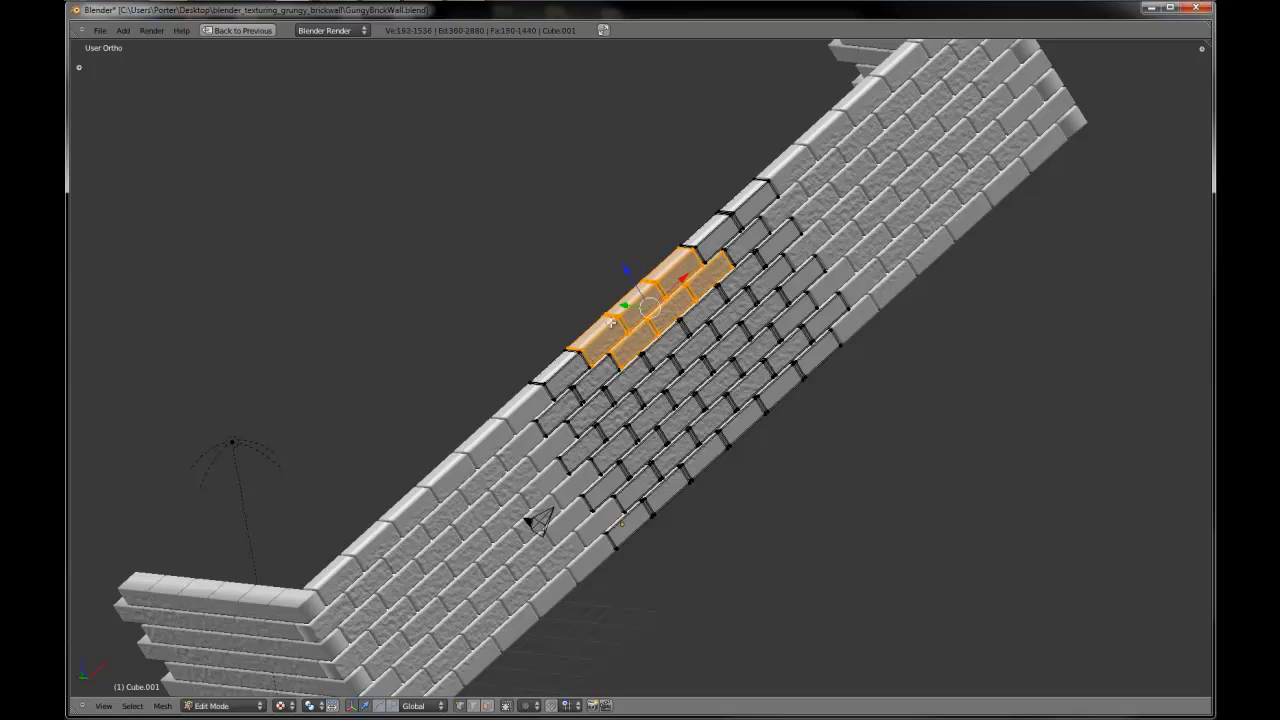
{"action": "key", "text": "l"}
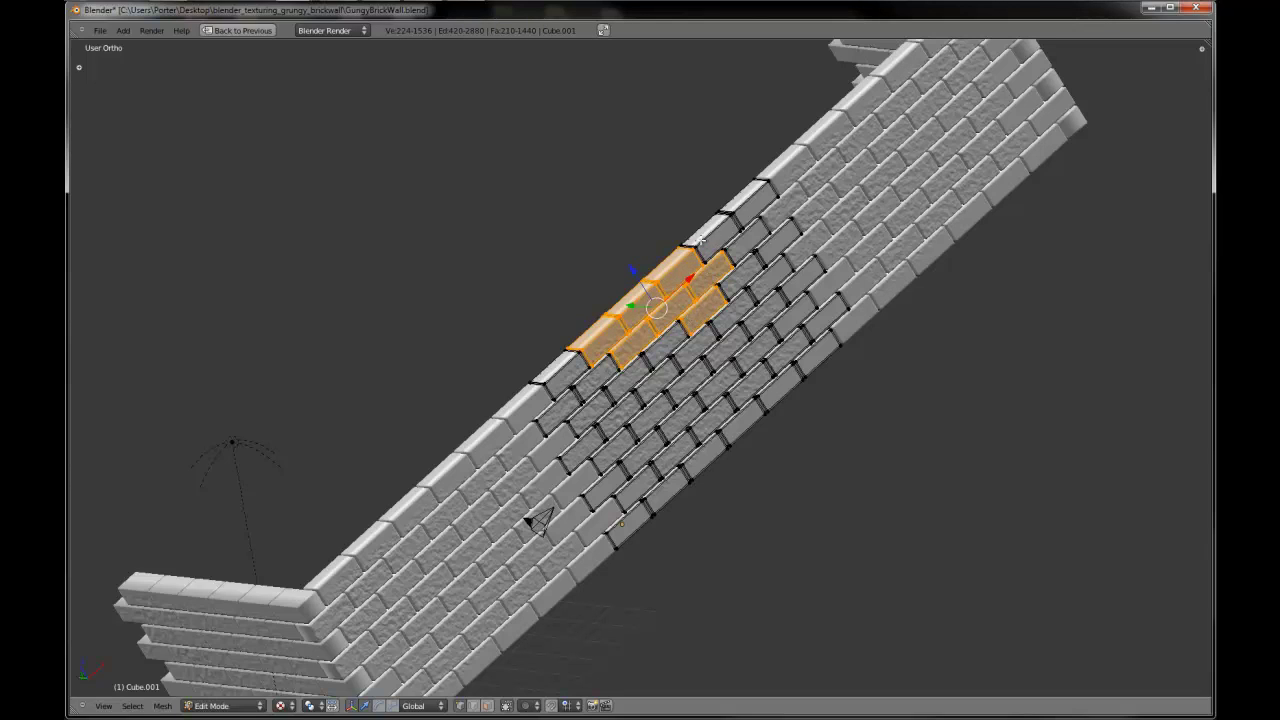
{"action": "key", "text": "l"}
{"action": "key", "text": "l"}
{"action": "key", "text": "l"}
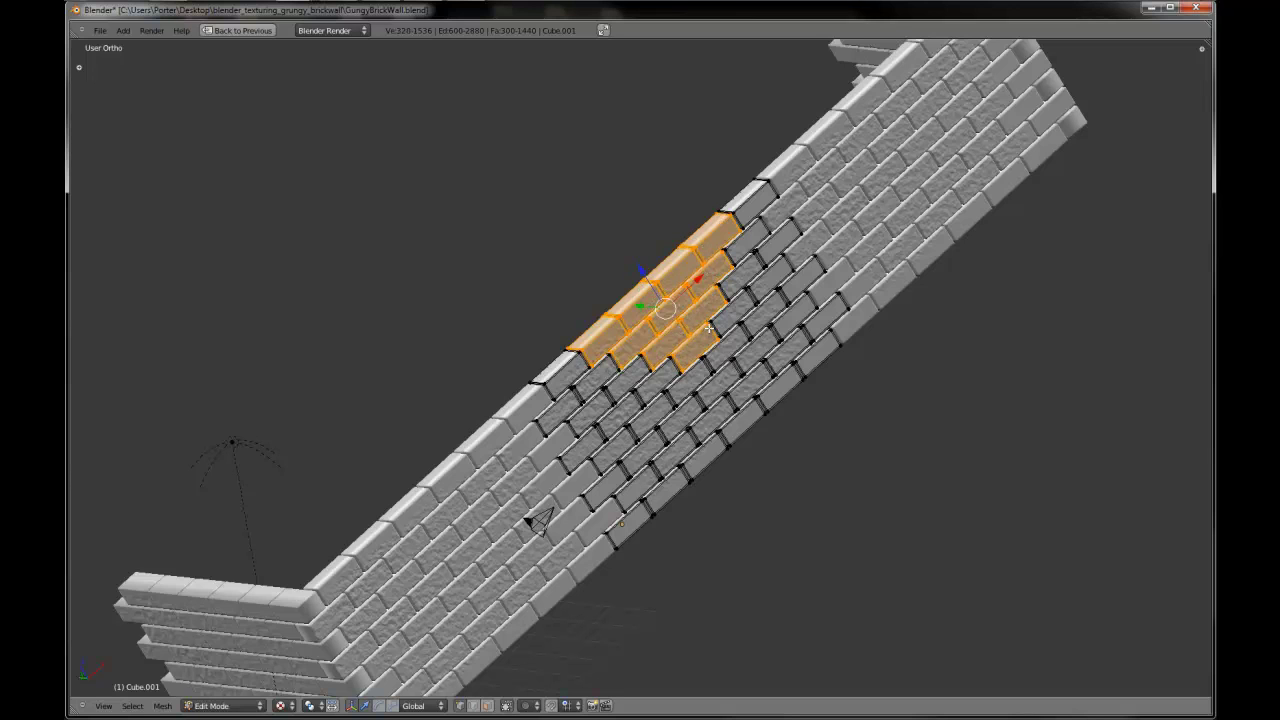
- Try deleting the ten selected bricks, check the gap in the front view, and undo the deletion
{"action": "key", "text": "x"}
{"action": "left_click", "coordinate": [708, 328]}
{"action": "middle_click_drag", "start_coordinate": [708, 328], "coordinate": [624, 307]}
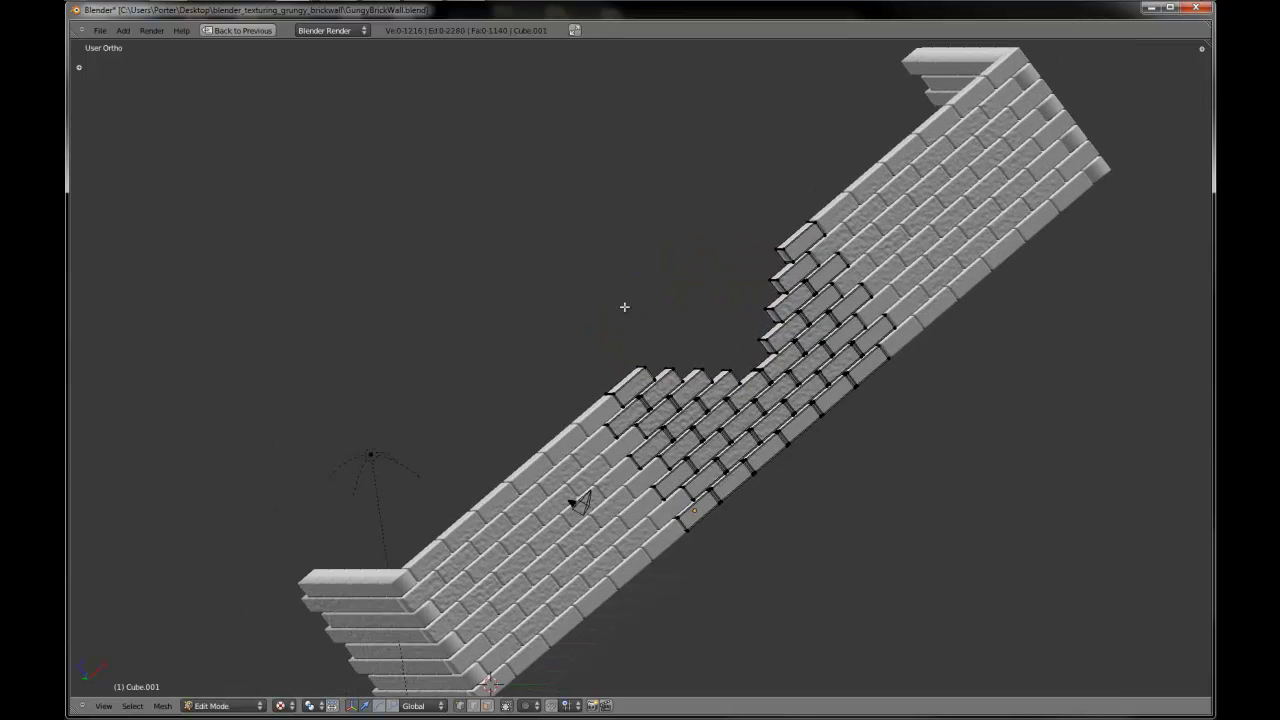
{"action": "key", "text": "KP_1"}
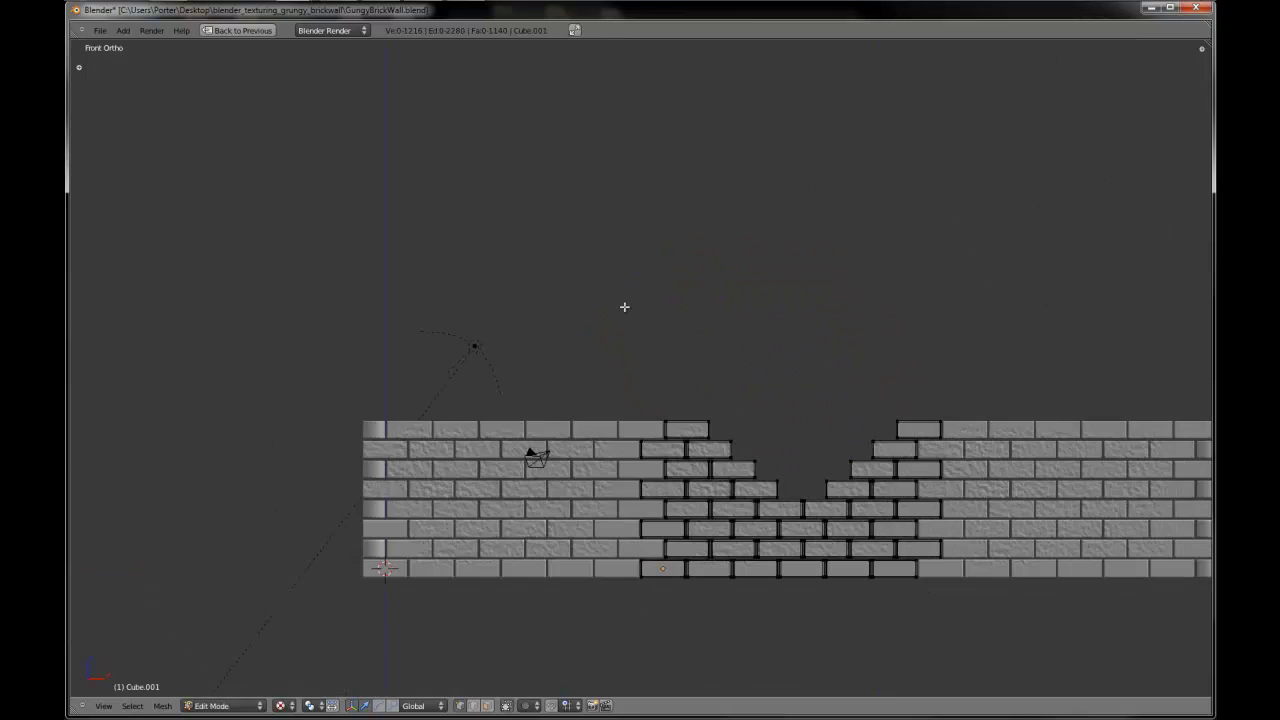
{"action": "key", "text": "ctrl+z"}
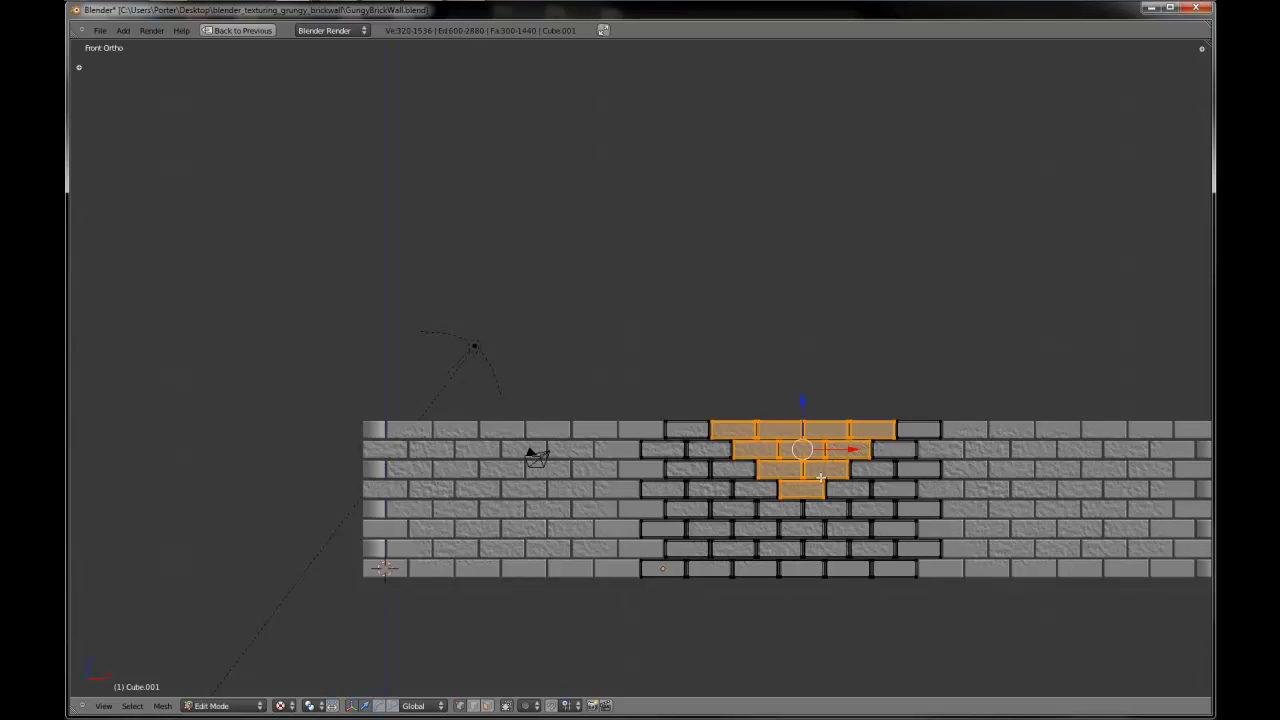
- Deselect the lowest brick of the inverted triangle and delete the vertices of the other nine bricks
{"action": "key", "text": "shift+l"}
{"action": "key", "text": "x"}
{"action": "left_click", "coordinate": [816, 483]}
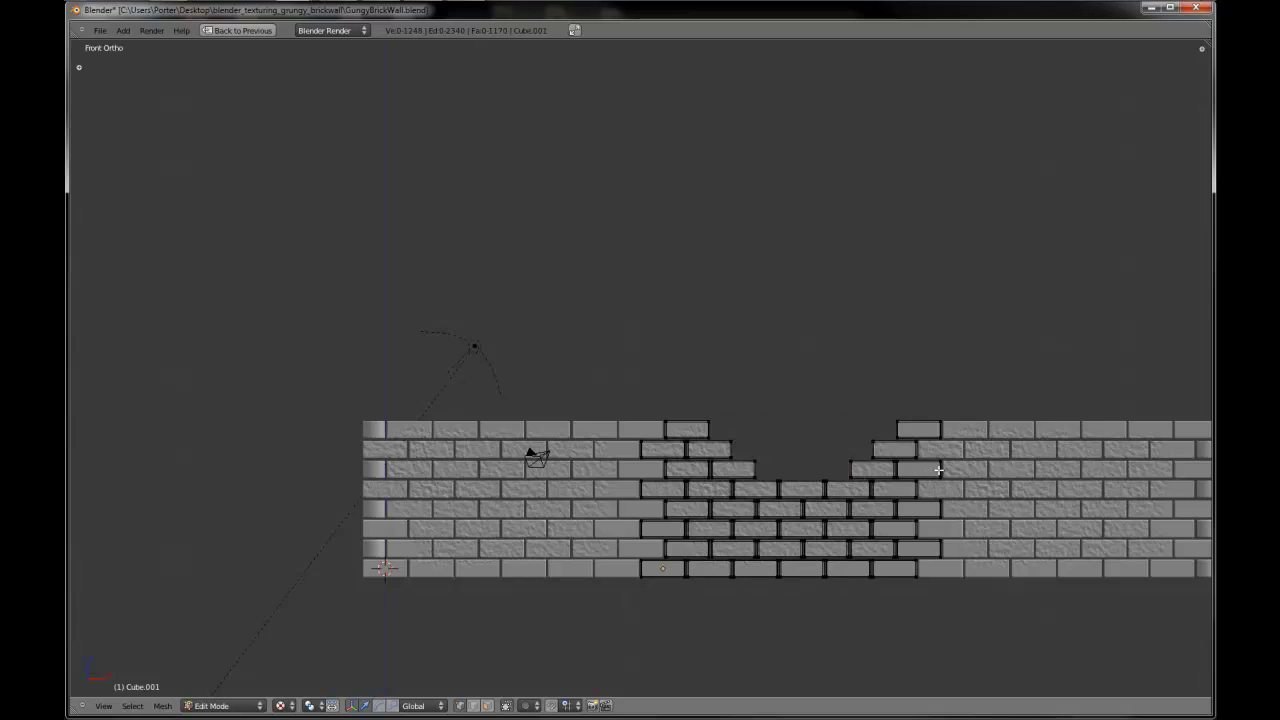
- Delete the middle section's top-row brick just right of the gap and return to Object Mode
{"action": "middle_click_drag", "start_coordinate": [938, 469], "coordinate": [869, 463], "text": "shift"}
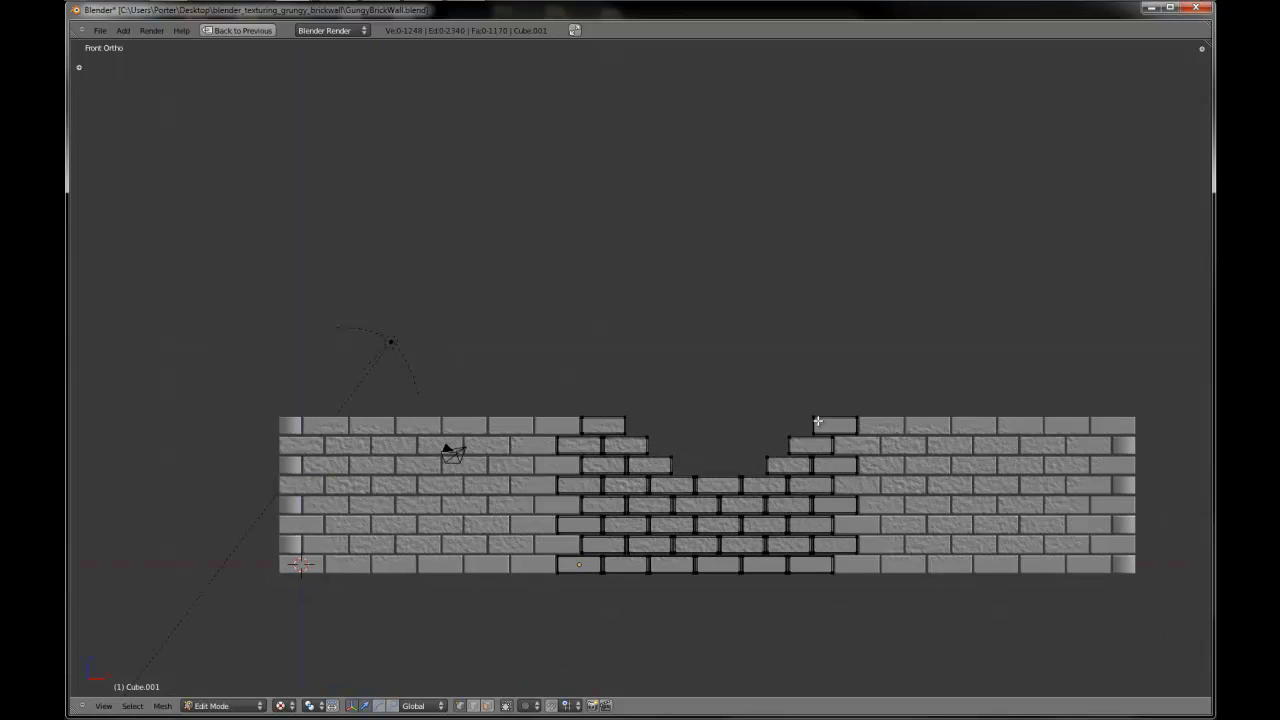
{"action": "key", "text": "l"}
{"action": "key", "text": "x"}
{"action": "left_click", "coordinate": [800, 420]}
{"action": "key", "text": "Tab"}
- Edit the right wall section and delete three bricks from its top row and two from the row below
{"action": "right_click", "coordinate": [932, 466]}
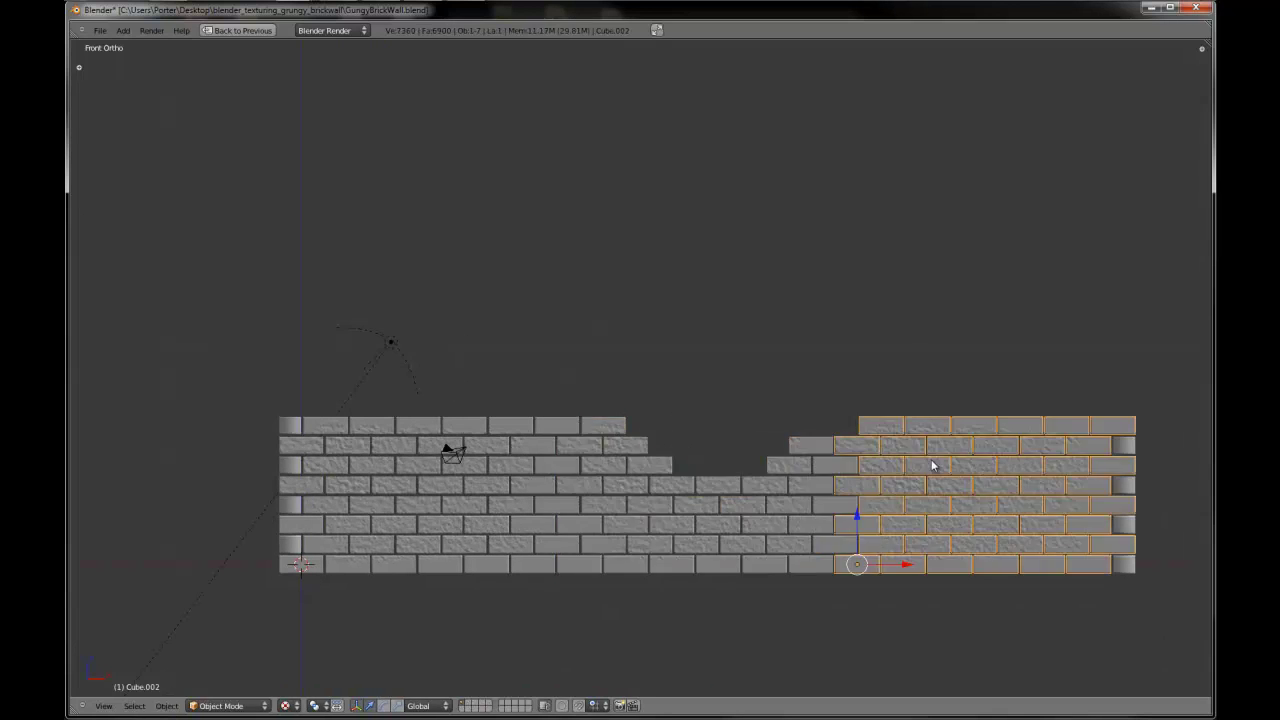
{"action": "key", "text": "Tab"}
{"action": "key", "text": "a"}
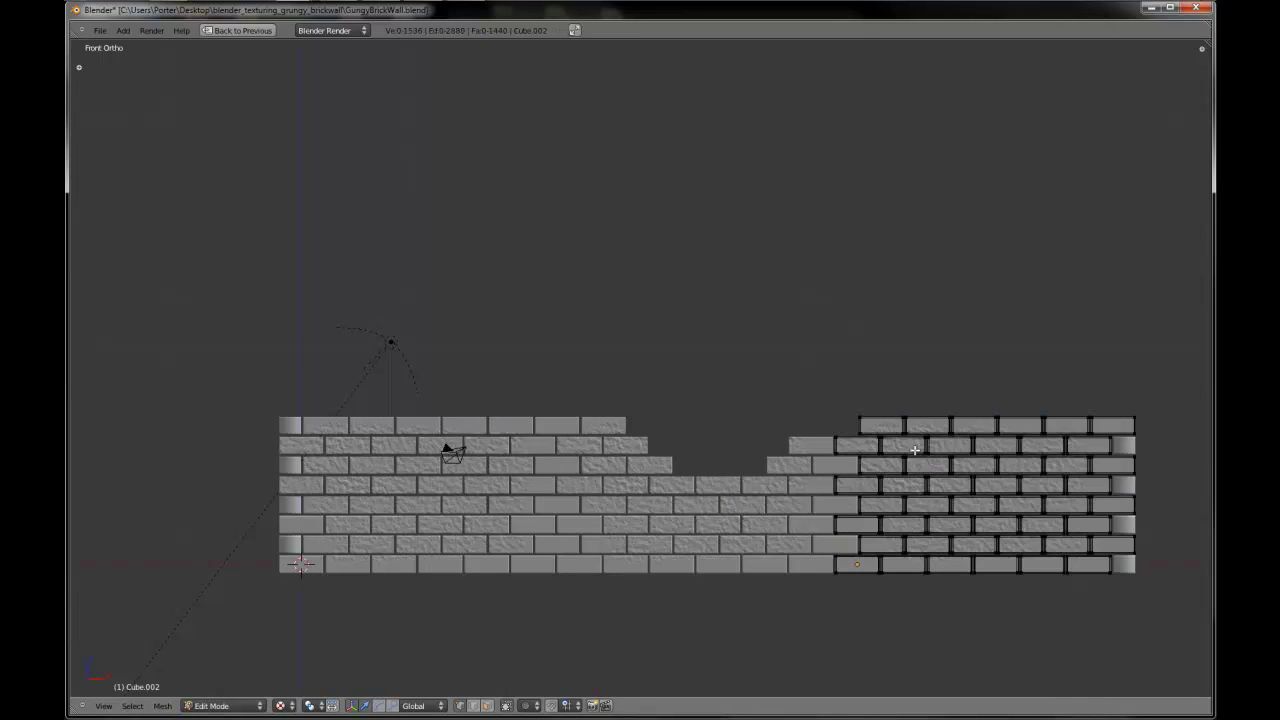
{"action": "key", "text": "l"}
{"action": "key", "text": "l"}
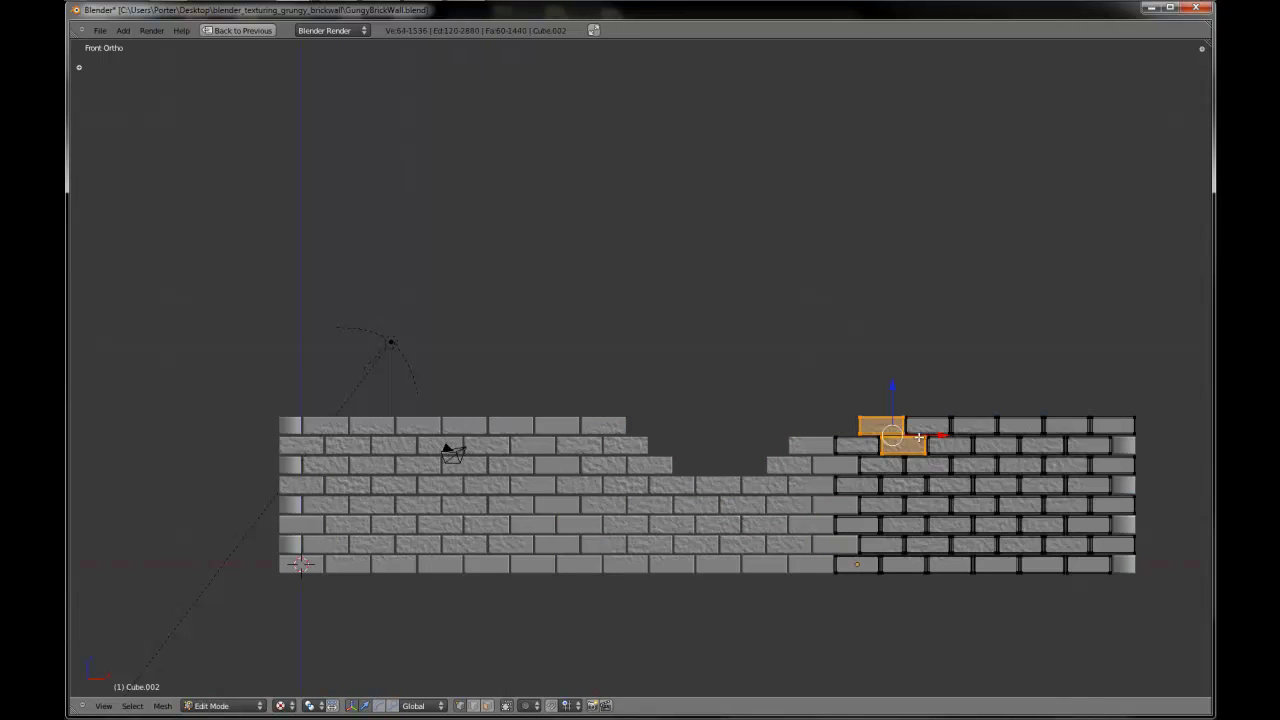
{"action": "key", "text": "l"}
{"action": "key", "text": "l"}
{"action": "key", "text": "l"}
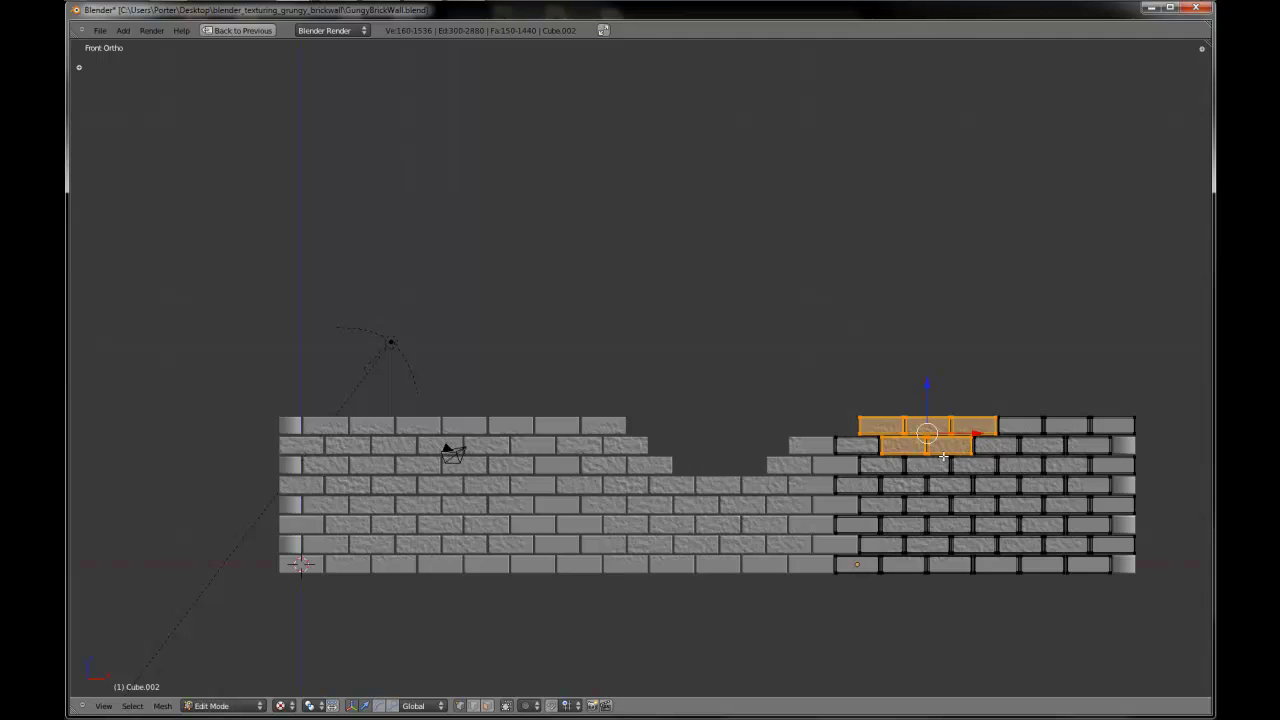
{"action": "key", "text": "x"}
{"action": "left_click", "coordinate": [943, 456]}
{"action": "key", "text": "Tab"}
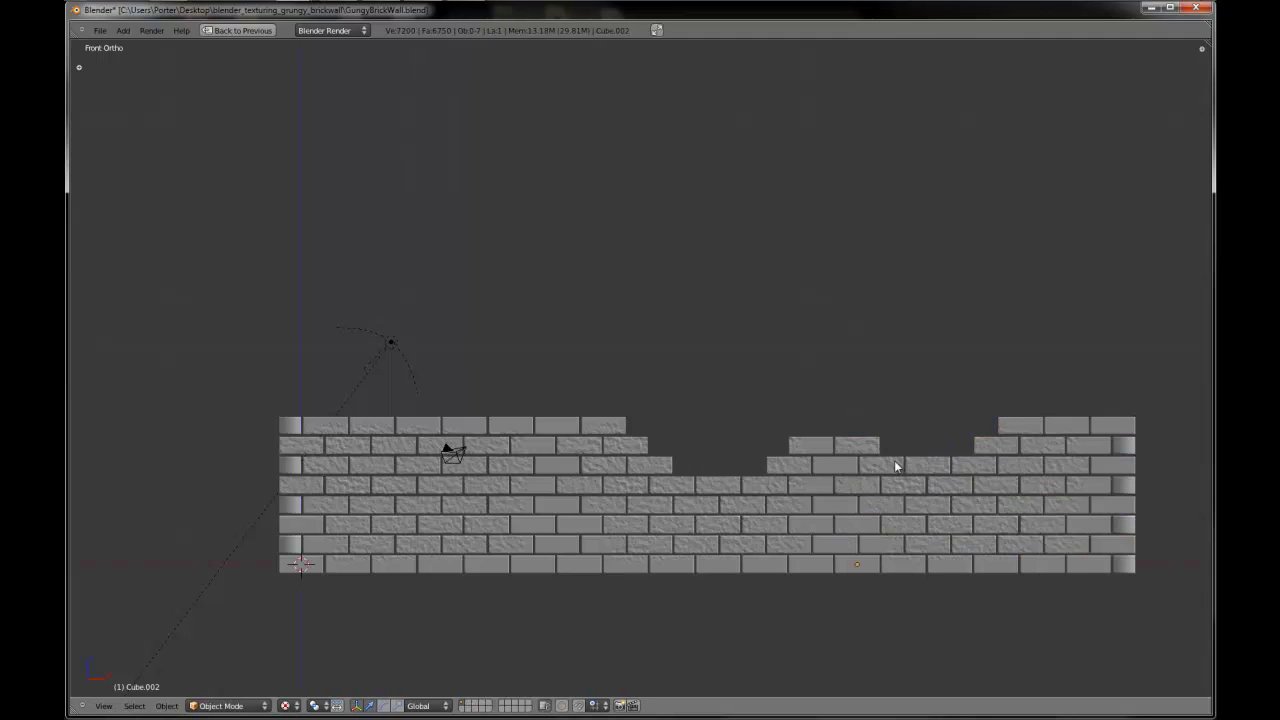
- In the right wall section, delete the vertices of the three stepped bricks bordering the gap's right side, one from each of the top three rows
{"action": "middle_click_drag", "start_coordinate": [894, 462], "coordinate": [908, 497]}
{"action": "key", "text": "KP_1"}
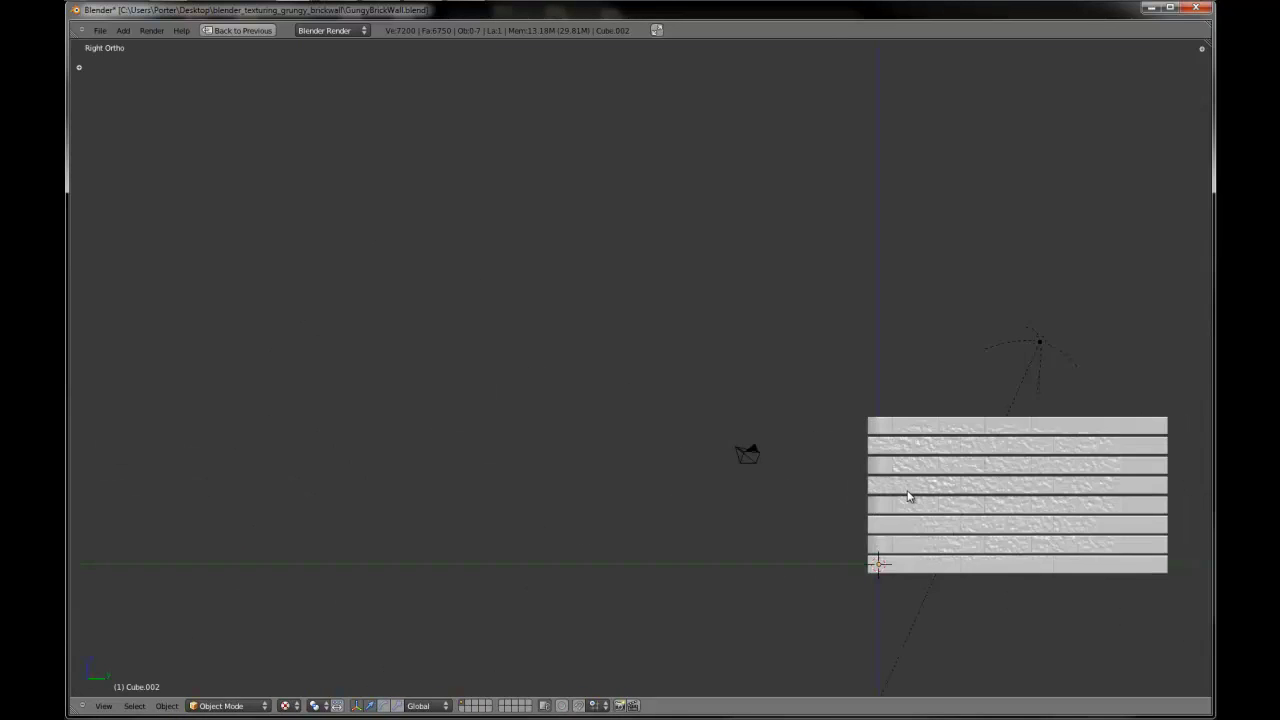
{"action": "key", "text": "Tab"}
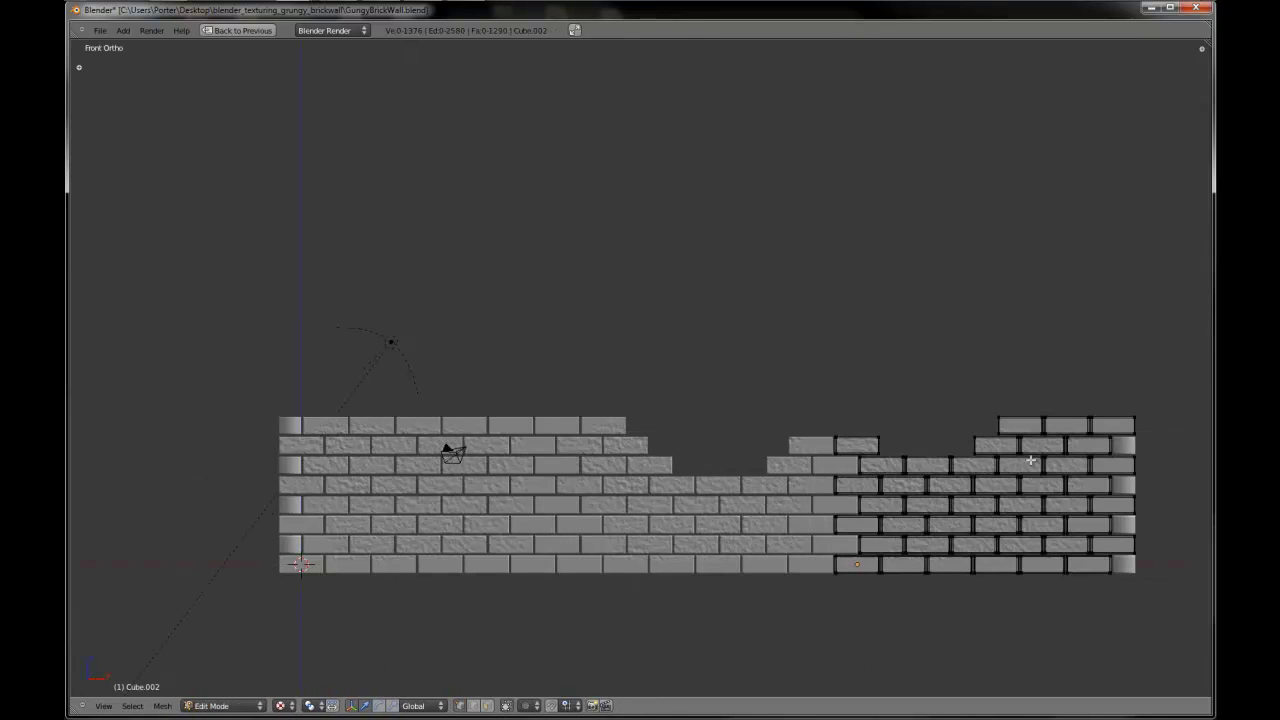
{"action": "right_click", "coordinate": [1005, 422]}
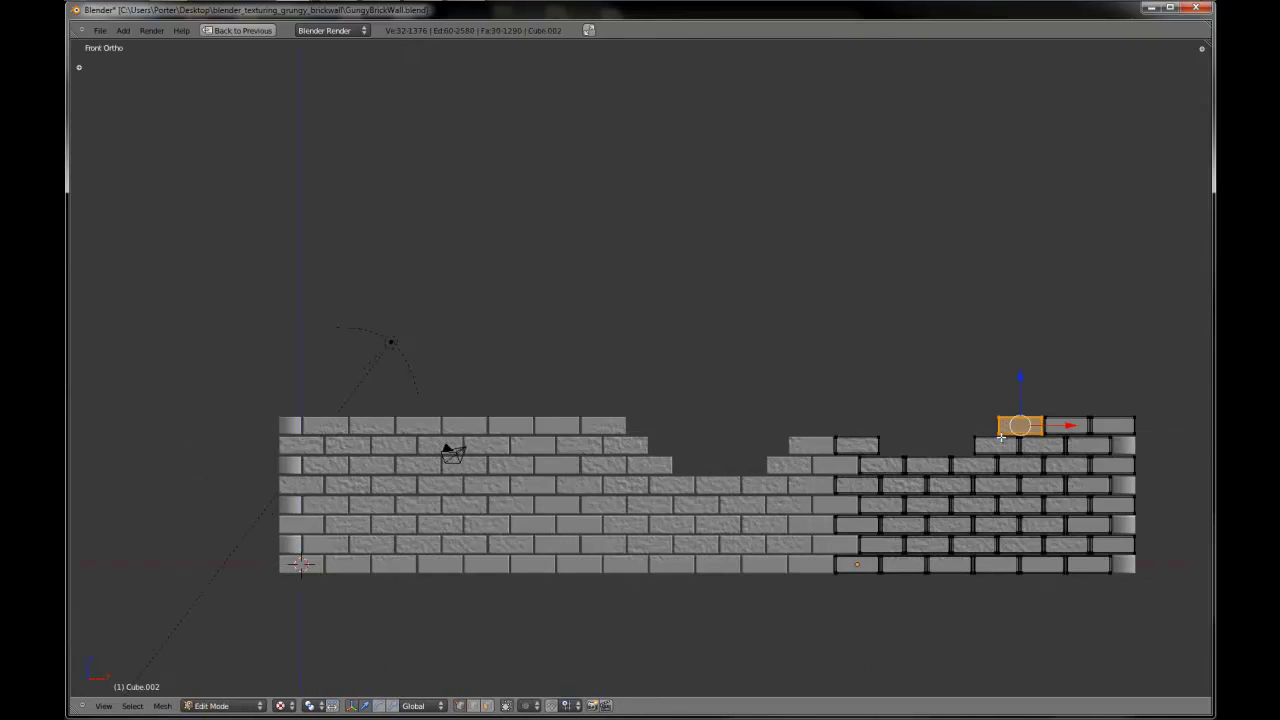
{"action": "right_click", "coordinate": [988, 446], "text": "shift"}
{"action": "right_click", "coordinate": [955, 462], "text": "shift"}
{"action": "key", "text": "x"}
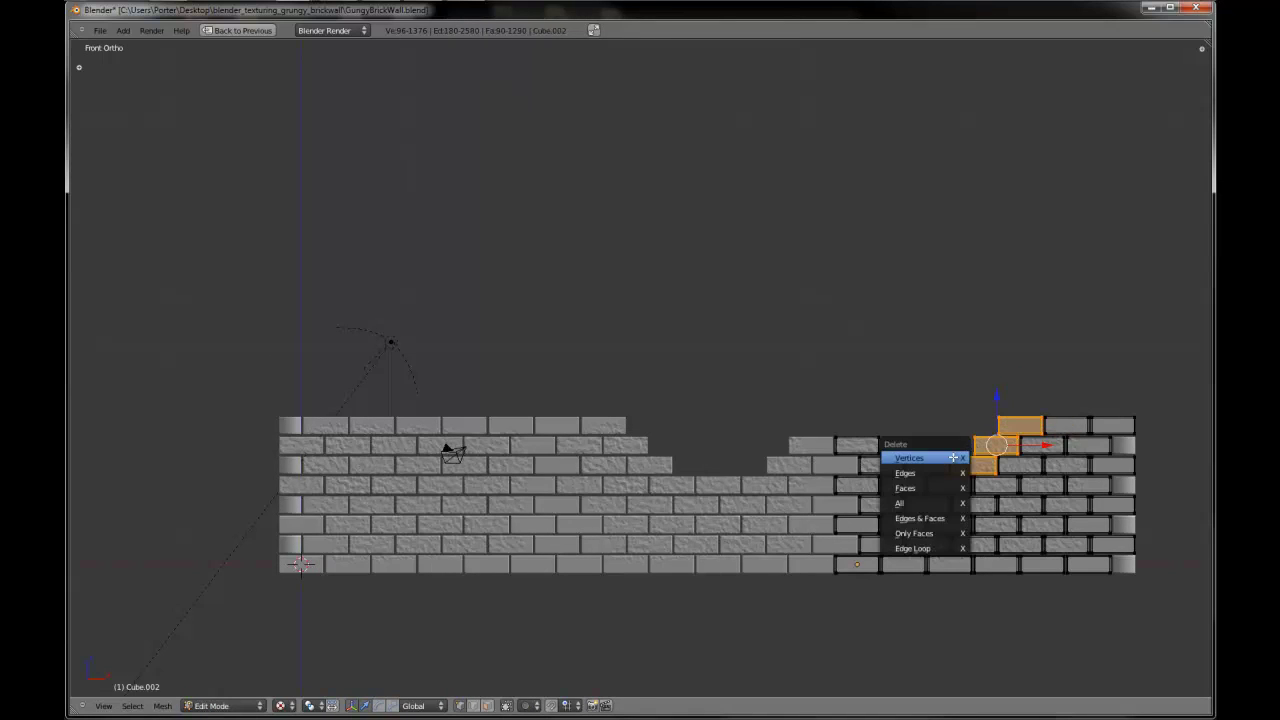
{"action": "left_click", "coordinate": [953, 456]}
{"action": "key", "text": "Tab"}
- In the middle wall section, delete five linked bricks along the gap's left side: one from each of the top three rows and two from the fourth
{"action": "scroll", "coordinate": [975, 528], "scroll_direction": "down", "scroll_amount": 2}
{"action": "middle_click_drag", "start_coordinate": [918, 486], "coordinate": [710, 467]}
{"action": "right_click", "coordinate": [710, 467]}
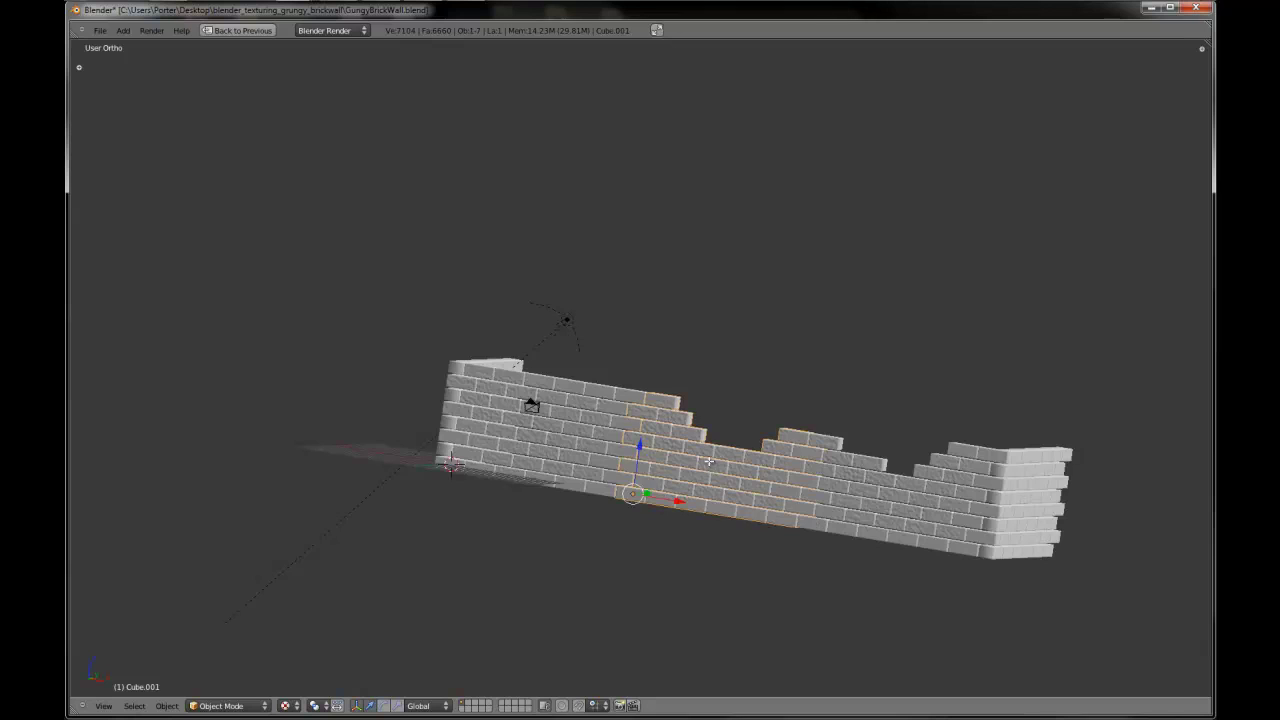
{"action": "key", "text": "Tab"}
{"action": "key", "text": "l"}
{"action": "key", "text": "l"}
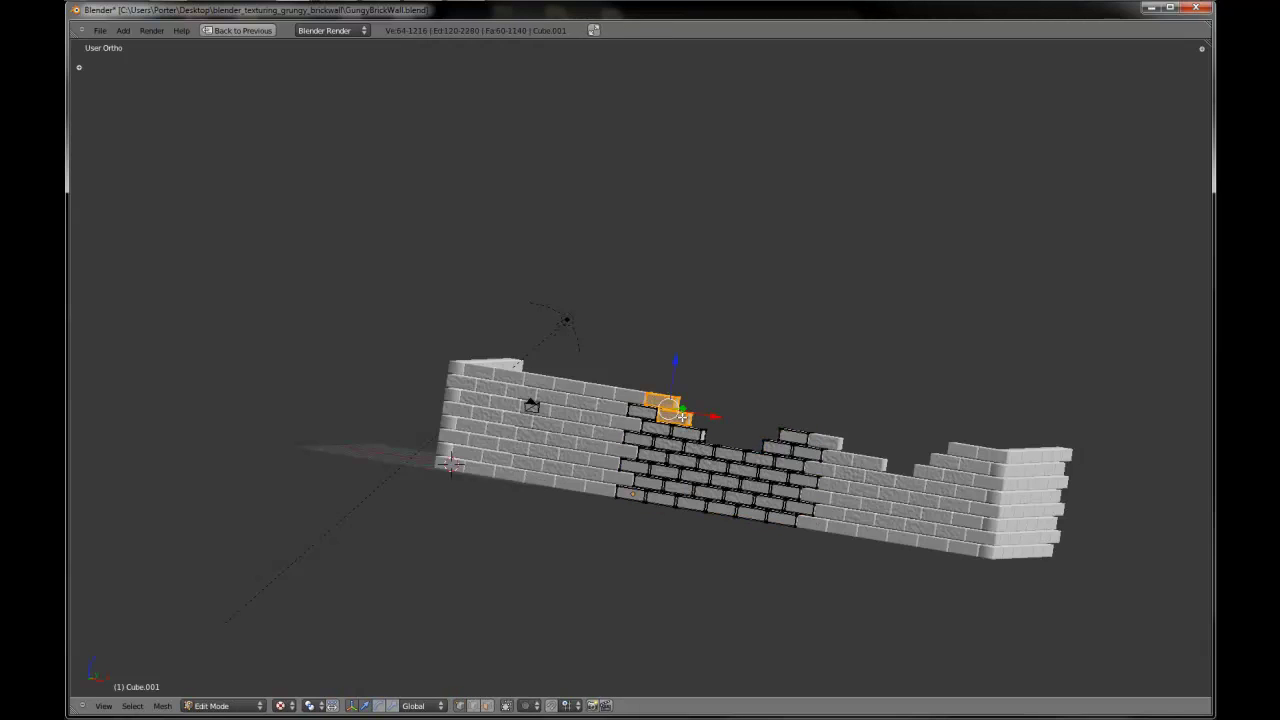
{"action": "key", "text": "l"}
{"action": "key", "text": "l"}
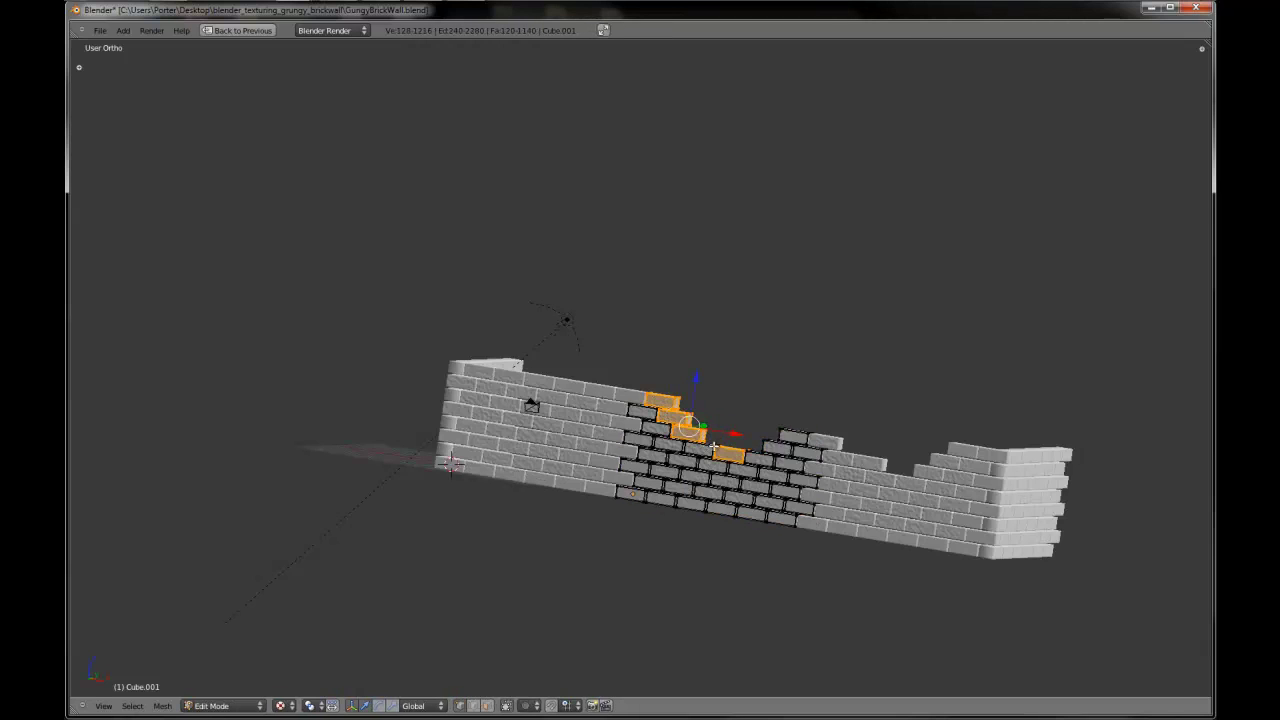
{"action": "key", "text": "l"}
{"action": "key", "text": "x"}
{"action": "left_click", "coordinate": [709, 446]}
{"action": "middle_click_drag", "start_coordinate": [709, 446], "coordinate": [958, 483]}
{"action": "key", "text": "Tab"}
- Cut the right corner's side wall short by circle-selecting its outer bricks, extending the selection to linked geometry, and deleting their vertices
{"action": "scroll", "coordinate": [750, 450], "scroll_direction": "down", "scroll_amount": 1}
{"action": "right_click", "coordinate": [958, 483]}
{"action": "key", "text": "KP_3"}
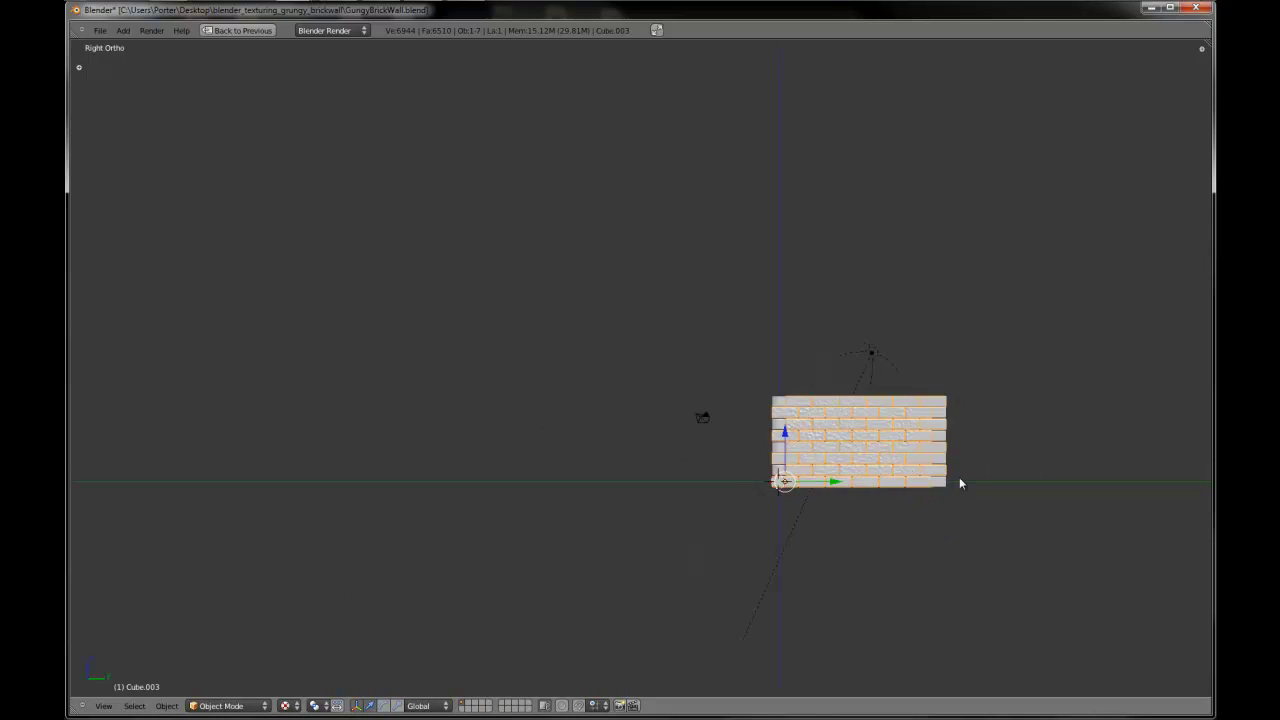
{"action": "key", "text": "Tab"}
{"action": "key", "text": "a"}
{"action": "middle_click_drag", "start_coordinate": [935, 444], "coordinate": [895, 411]}
{"action": "key", "text": "c"}
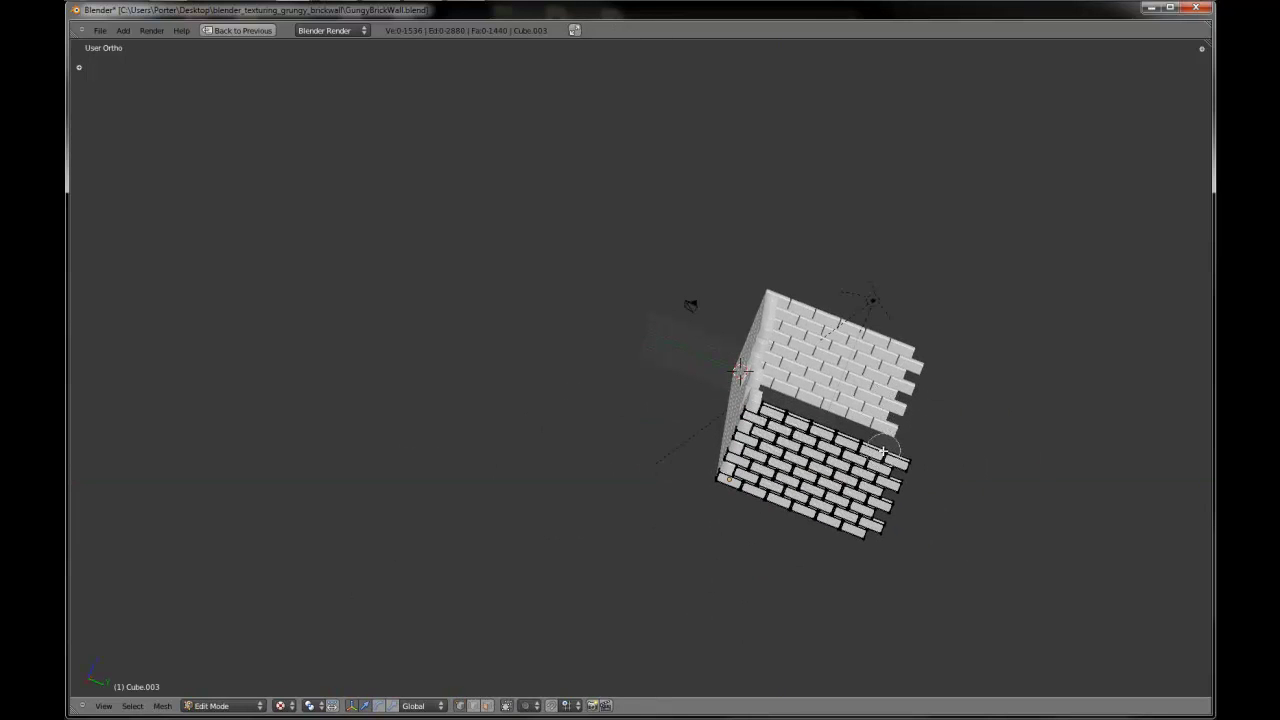
{"action": "mouse_move", "coordinate": [884, 452]}
{"action": "left_mouse_down"}
{"action": "mouse_move", "coordinate": [832, 445]}
{"action": "mouse_move", "coordinate": [865, 490]}
{"action": "mouse_move", "coordinate": [820, 530]}
{"action": "mouse_move", "coordinate": [818, 400]}
{"action": "mouse_move", "coordinate": [920, 491]}
{"action": "mouse_move", "coordinate": [891, 534]}
{"action": "left_mouse_up"}
{"action": "right_click", "coordinate": [891, 534]}
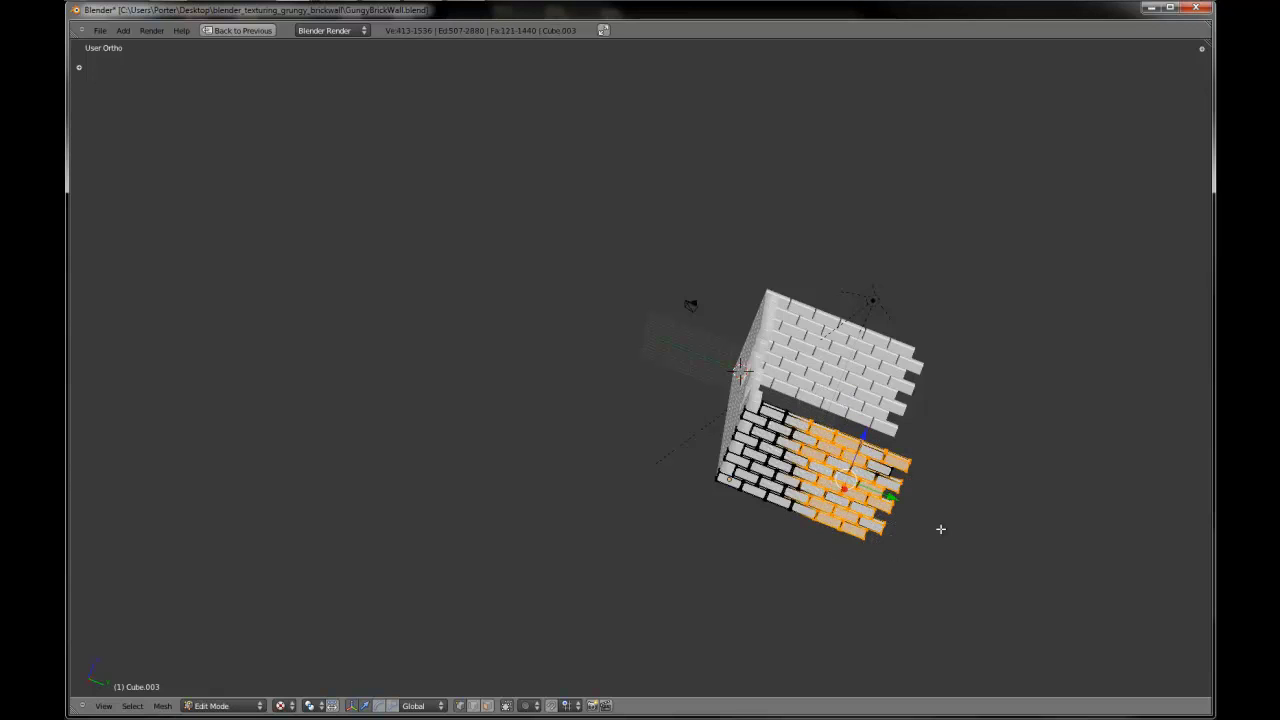
{"action": "key", "text": "ctrl+l"}
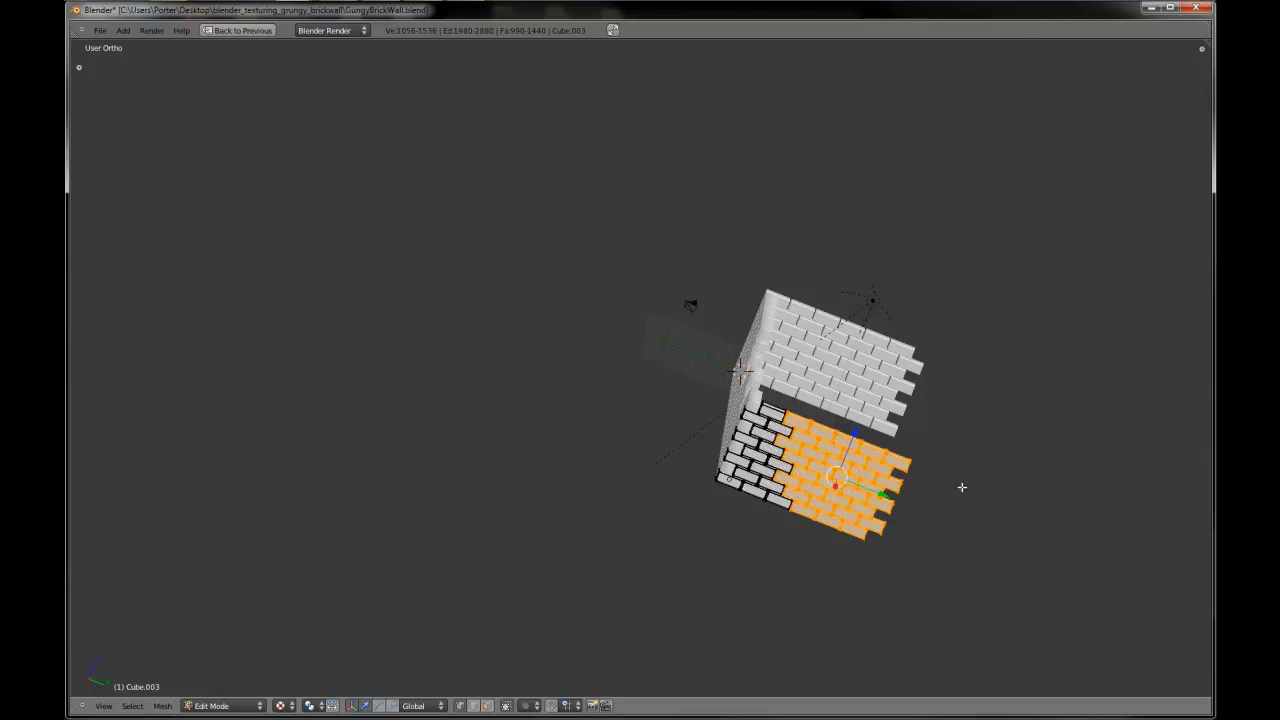
{"action": "key", "text": "x"}
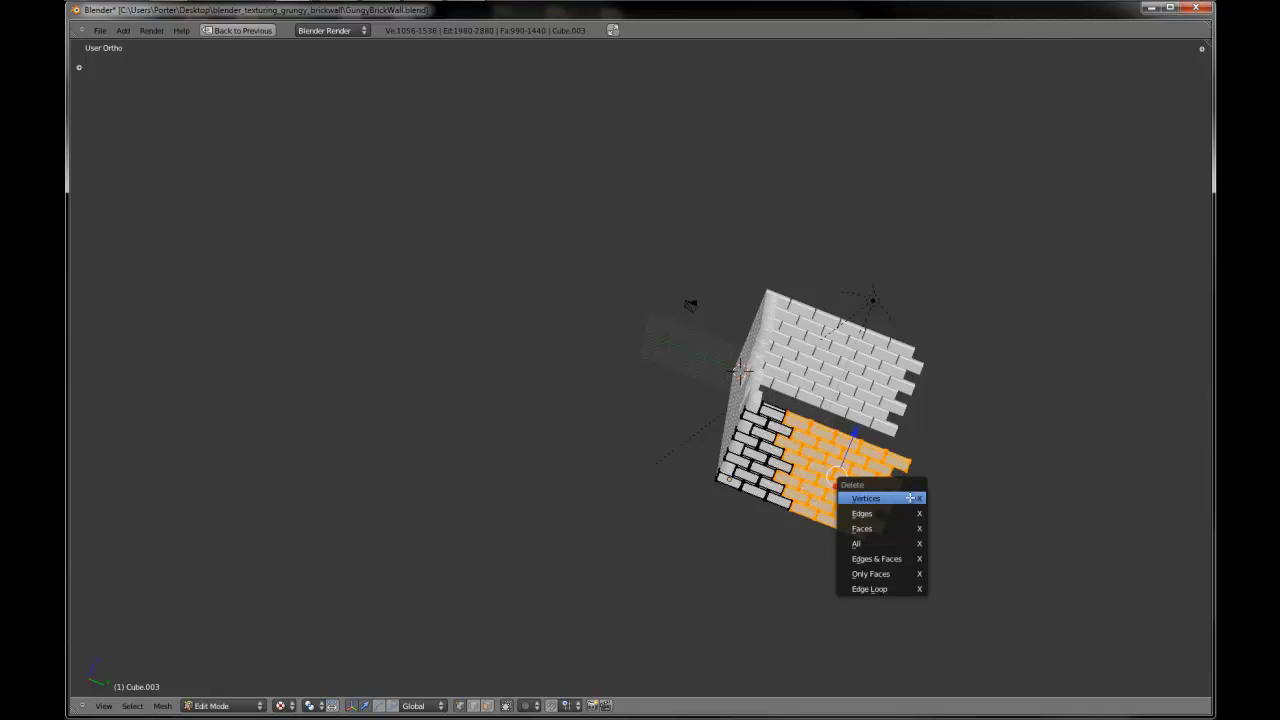
{"action": "left_click", "coordinate": [895, 527]}
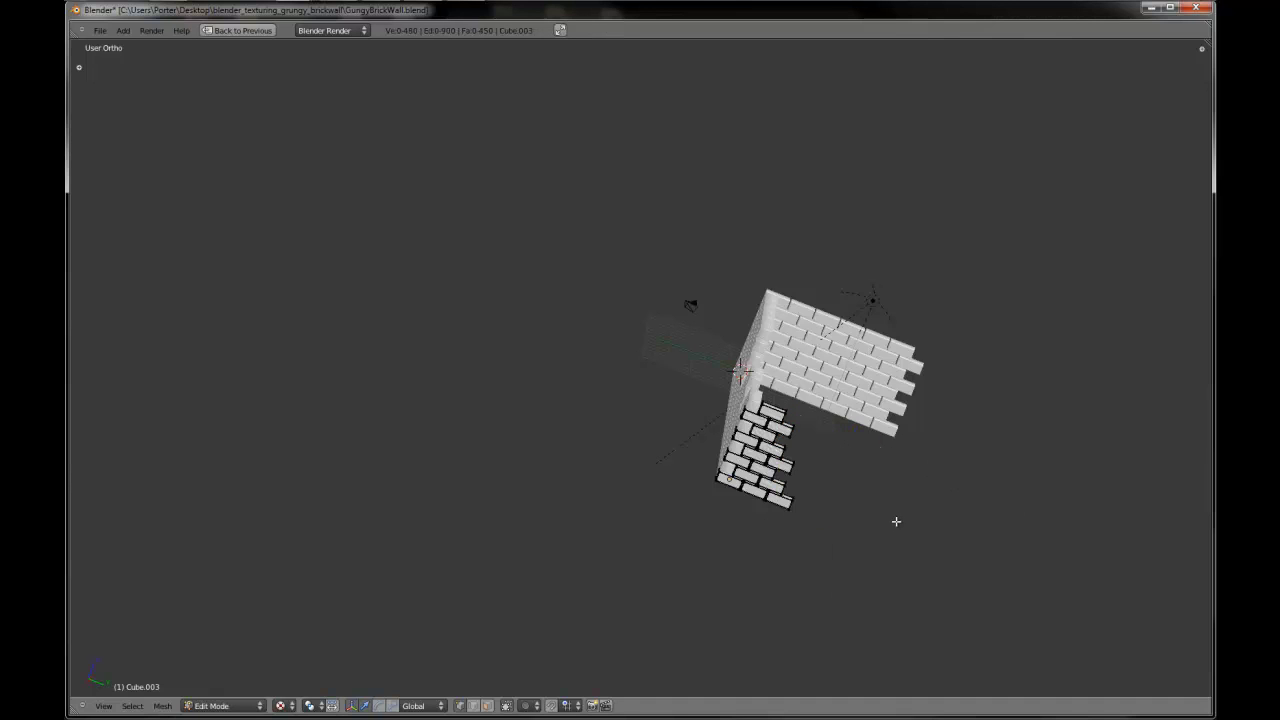
{"action": "middle_click_drag", "start_coordinate": [894, 522], "coordinate": [652, 448]}
{"action": "key", "text": "Tab"}
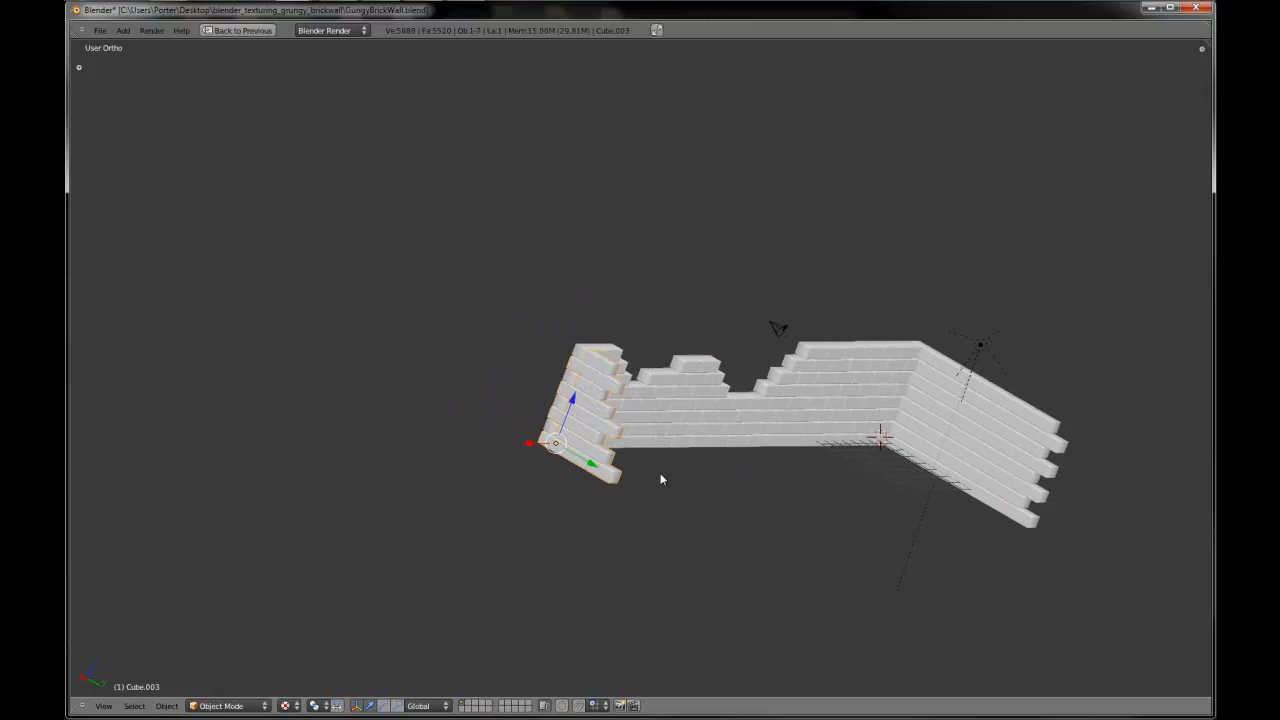
- Edit the left corner's side wall and delete its outer upper bricks along a diagonal, leaving a stair-stepped end that descends away from the corner
{"action": "right_click", "coordinate": [965, 440]}
{"action": "key", "text": "Tab"}
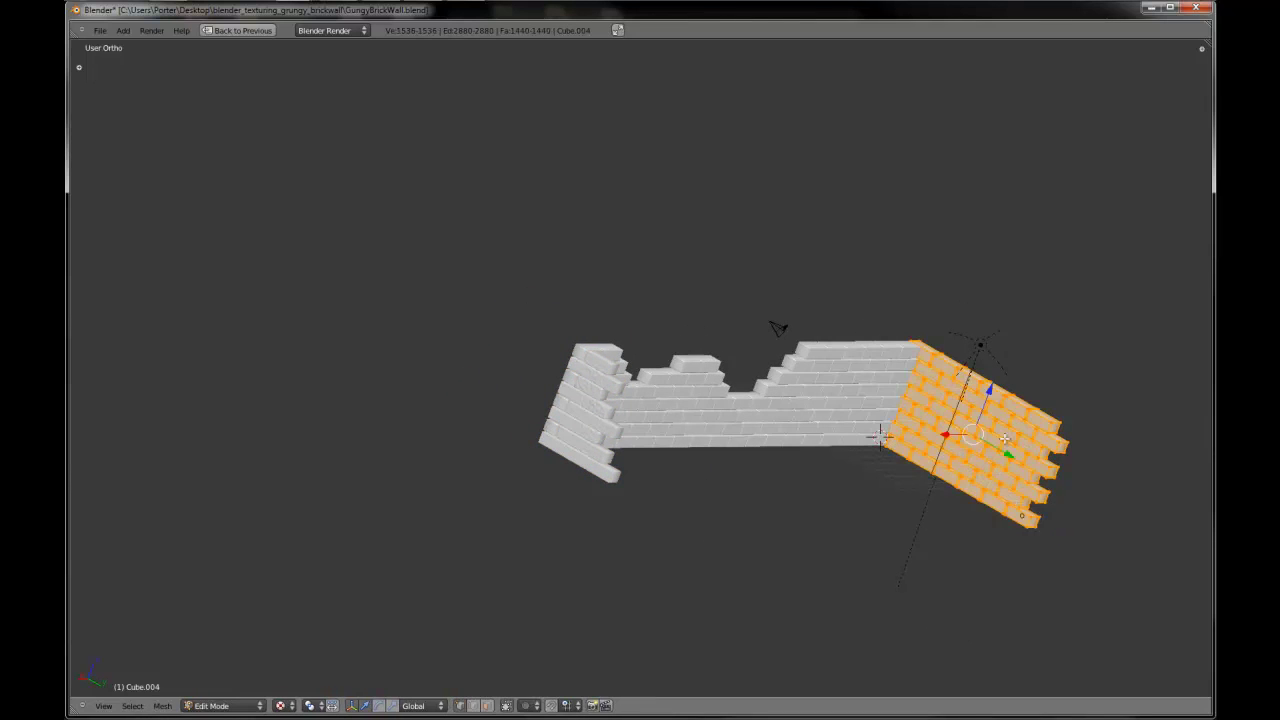
{"action": "key", "text": "KP_3"}
{"action": "key", "text": "a"}
{"action": "scroll", "coordinate": [1020, 394], "scroll_direction": "up", "scroll_amount": 2}
{"action": "middle_click_drag", "start_coordinate": [999, 292], "coordinate": [936, 301], "text": "shift"}
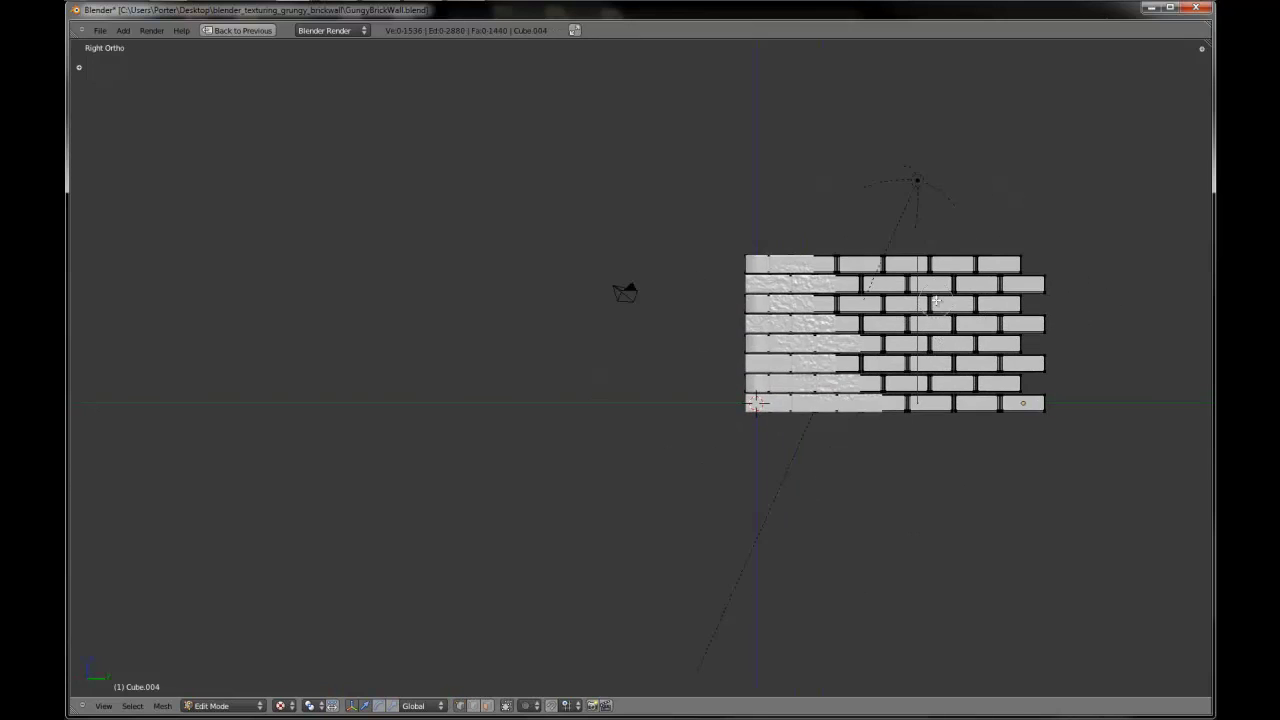
{"action": "mouse_move", "coordinate": [931, 261]}
{"action": "left_mouse_down"}
{"action": "mouse_move", "coordinate": [994, 307]}
{"action": "mouse_move", "coordinate": [903, 234]}
{"action": "left_mouse_up"}
{"action": "right_click", "coordinate": [931, 258]}
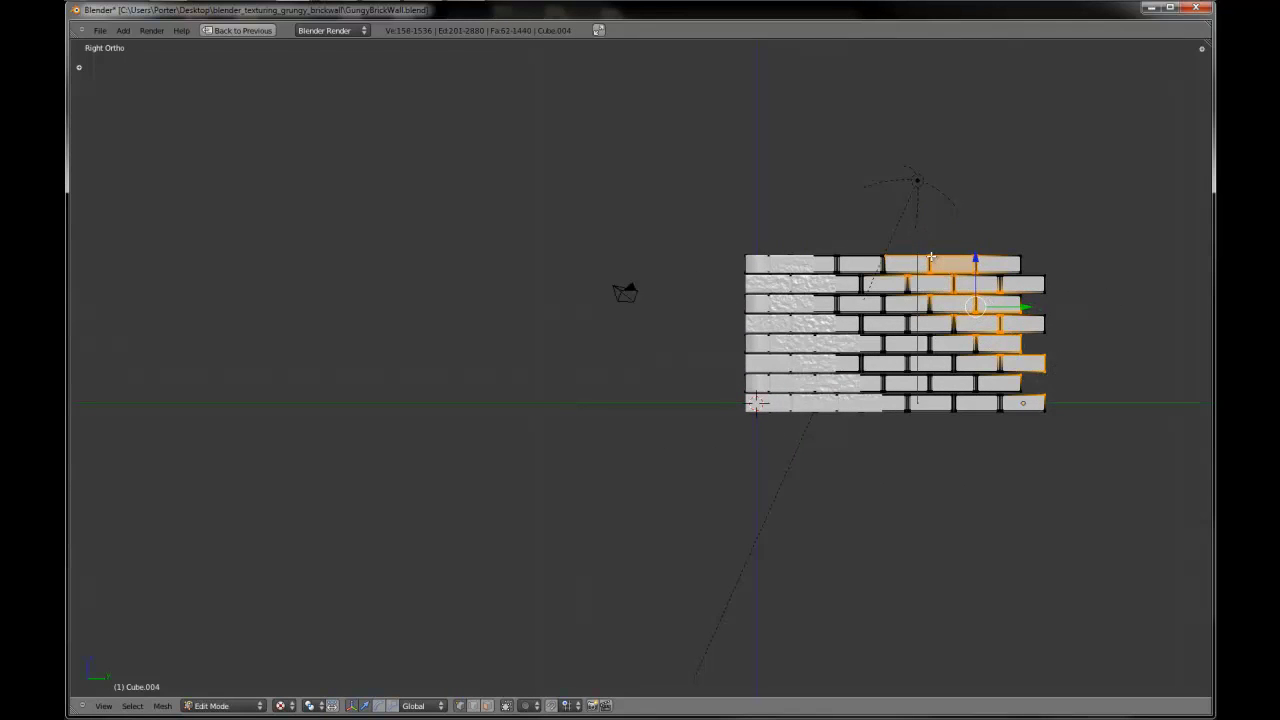
{"action": "key", "text": "ctrl+l"}
{"action": "key", "text": "x"}
{"action": "left_click", "coordinate": [931, 256]}
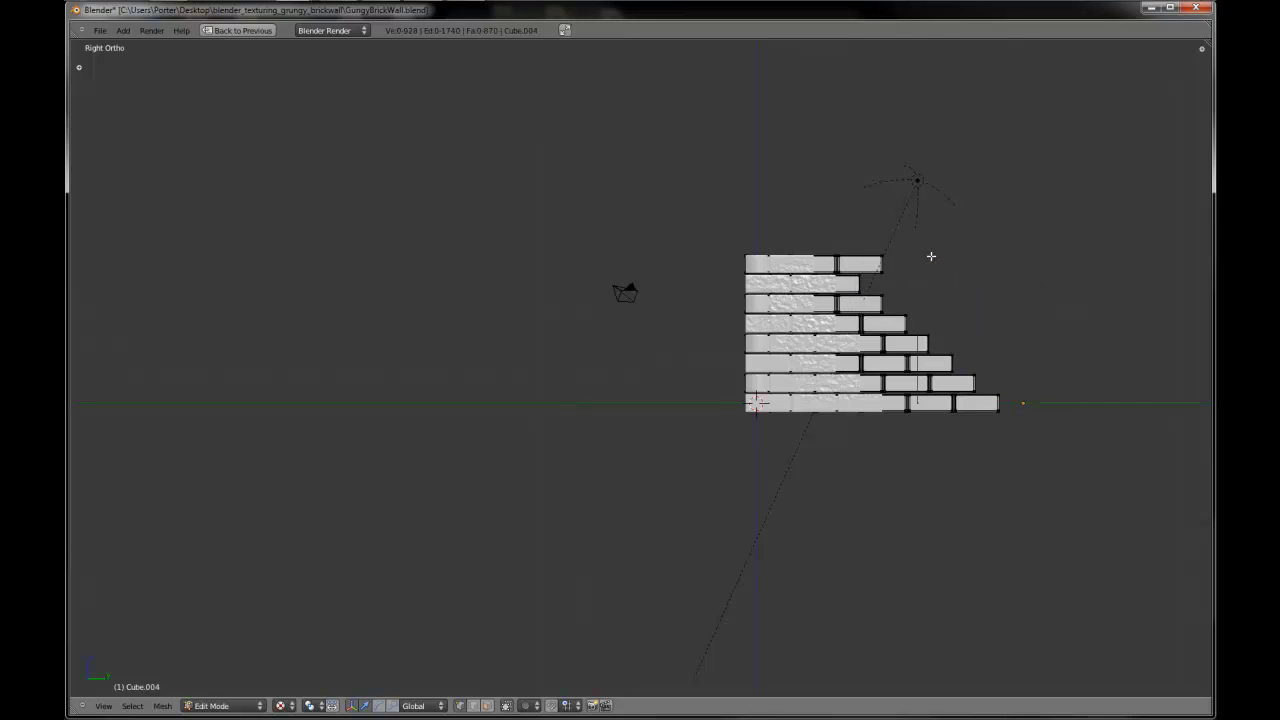
{"action": "key", "text": "Tab"}
- Texture-paint roughness onto the left front section, including the exposed tops of its last bricks beside the gap, and return to Object Mode
{"action": "middle_click_drag", "start_coordinate": [876, 254], "coordinate": [939, 320]}
{"action": "key", "text": "KP_1"}
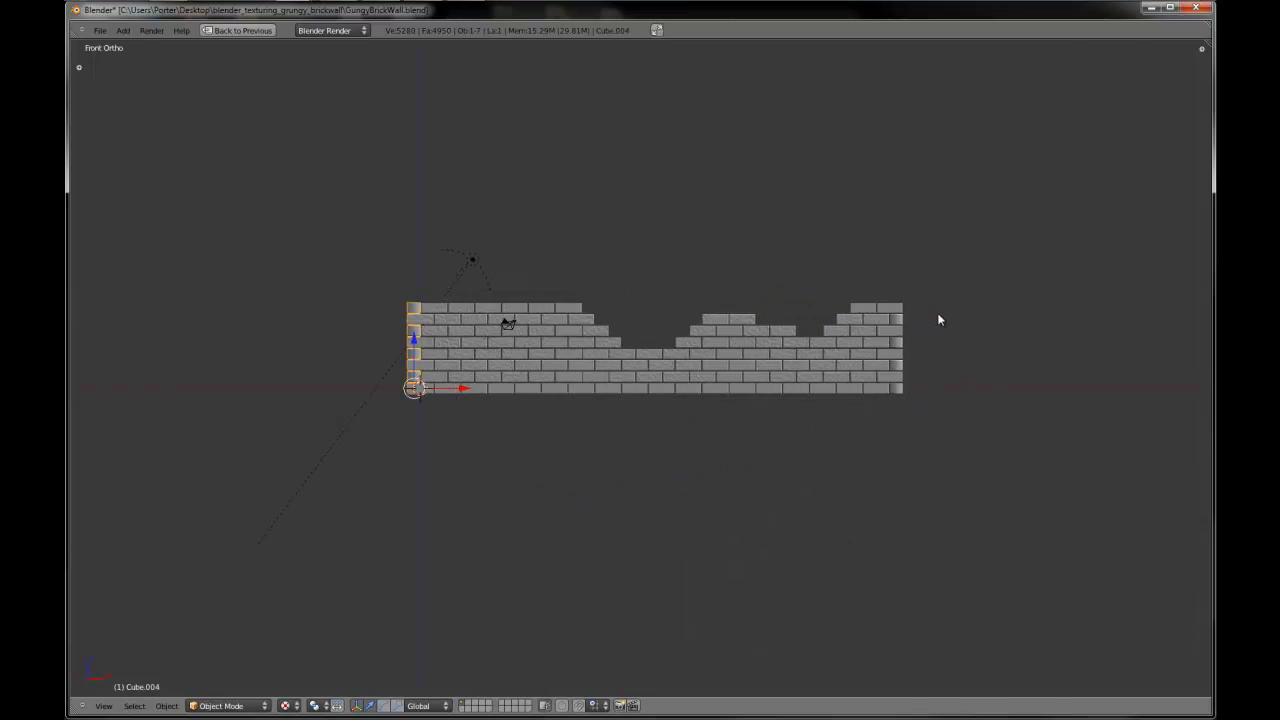
{"action": "middle_click_drag", "start_coordinate": [716, 385], "coordinate": [820, 383], "text": "shift"}
{"action": "scroll", "coordinate": [694, 373], "scroll_direction": "up", "scroll_amount": 3}
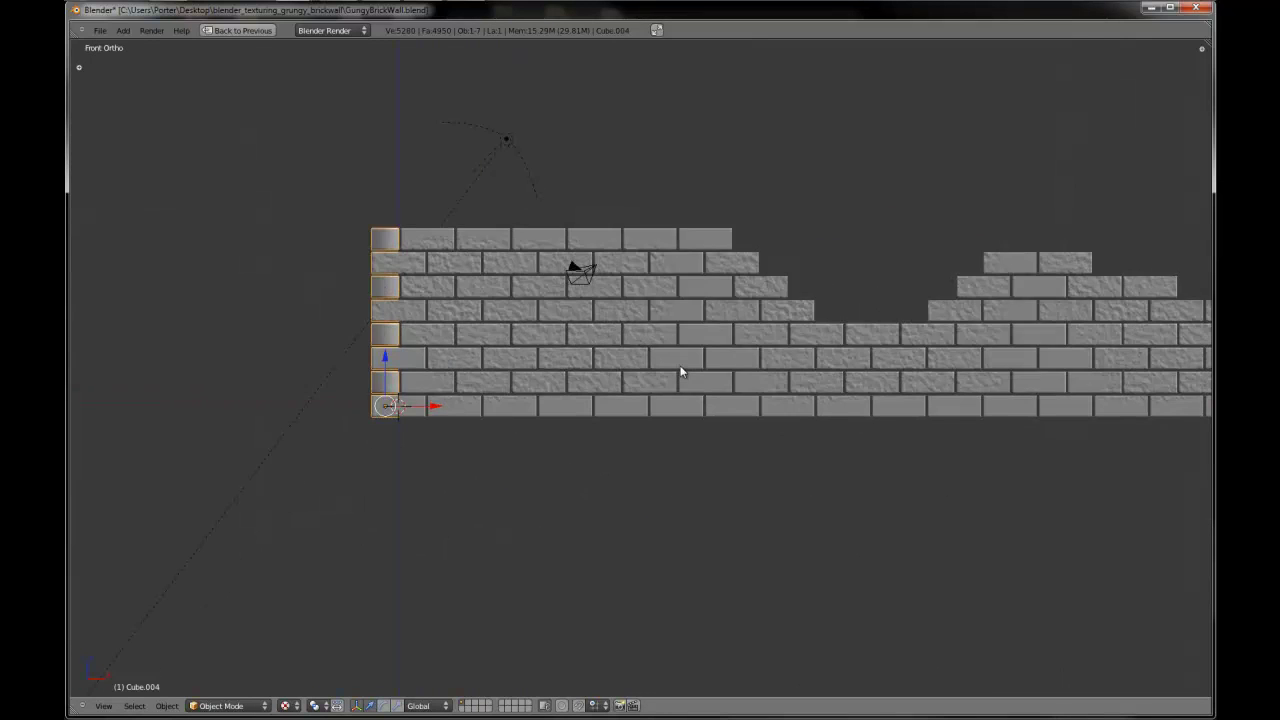
{"action": "right_click", "coordinate": [659, 365]}
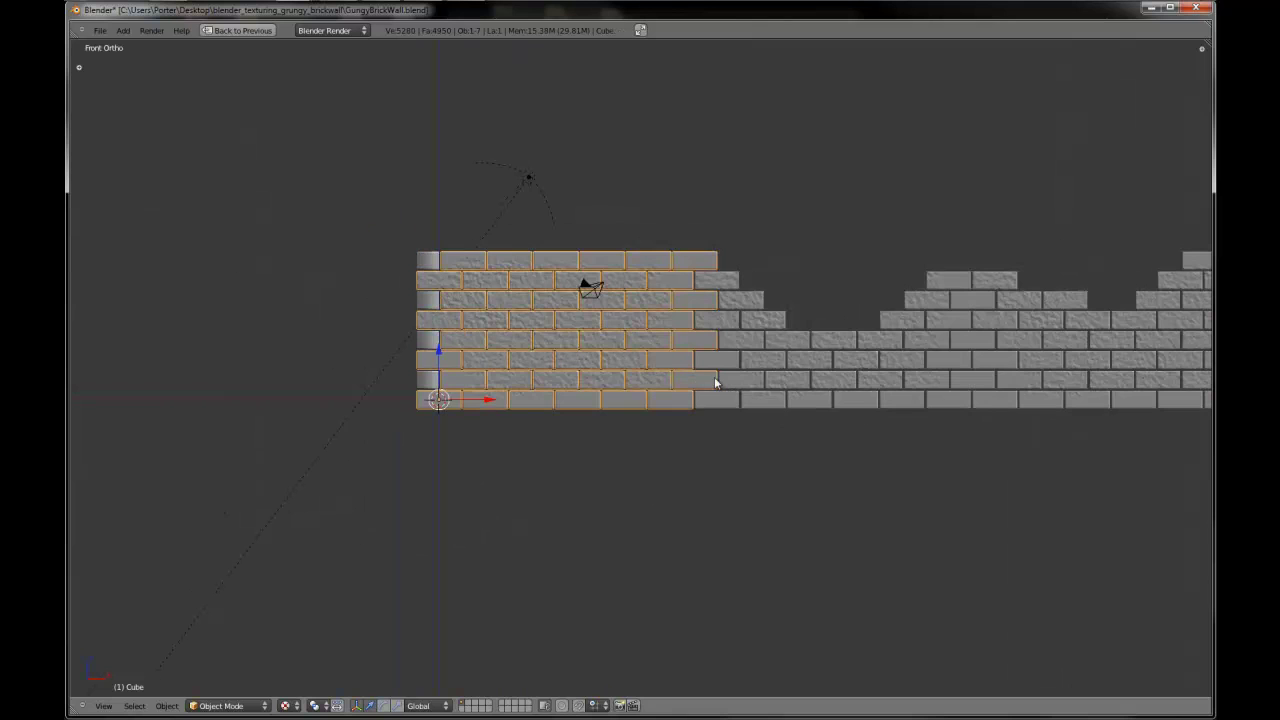
{"action": "left_click", "coordinate": [236, 706]}
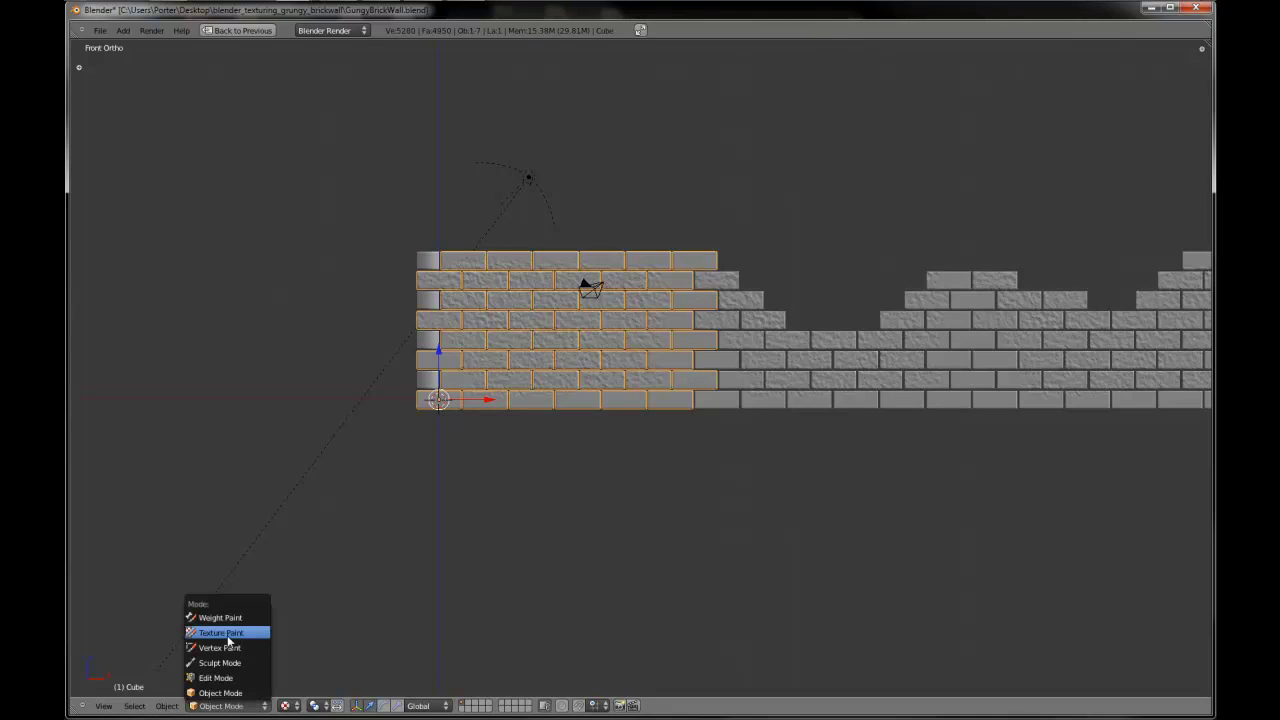
{"action": "left_click", "coordinate": [230, 632]}
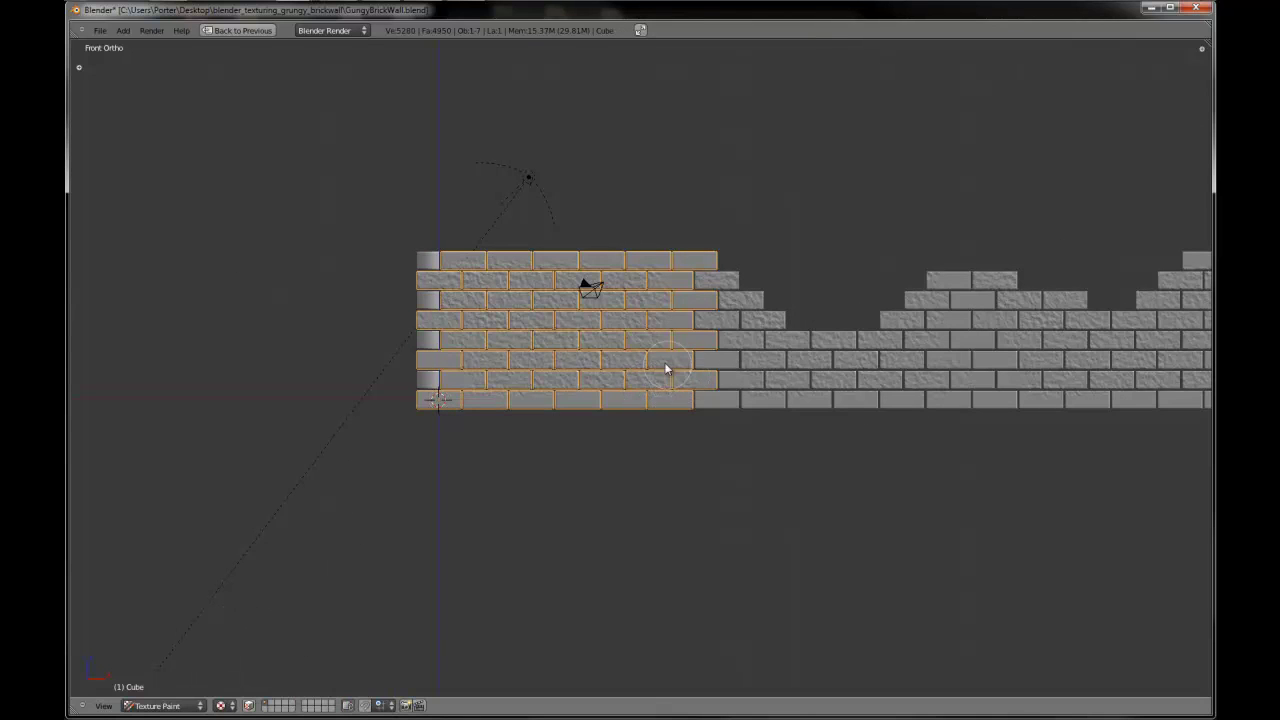
{"action": "scroll", "coordinate": [674, 363], "scroll_direction": "up", "scroll_amount": 3}
{"action": "mouse_move", "coordinate": [655, 394]}
{"action": "left_mouse_down"}
{"action": "mouse_move", "coordinate": [311, 426]}
{"action": "mouse_move", "coordinate": [292, 380]}
{"action": "mouse_move", "coordinate": [429, 427]}
{"action": "mouse_move", "coordinate": [663, 437]}
{"action": "mouse_move", "coordinate": [763, 420]}
{"action": "mouse_move", "coordinate": [760, 363]}
{"action": "mouse_move", "coordinate": [678, 271]}
{"action": "mouse_move", "coordinate": [694, 249]}
{"action": "mouse_move", "coordinate": [749, 277]}
{"action": "mouse_move", "coordinate": [723, 260]}
{"action": "left_mouse_up"}
{"action": "middle_click_drag", "start_coordinate": [723, 260], "coordinate": [669, 431]}
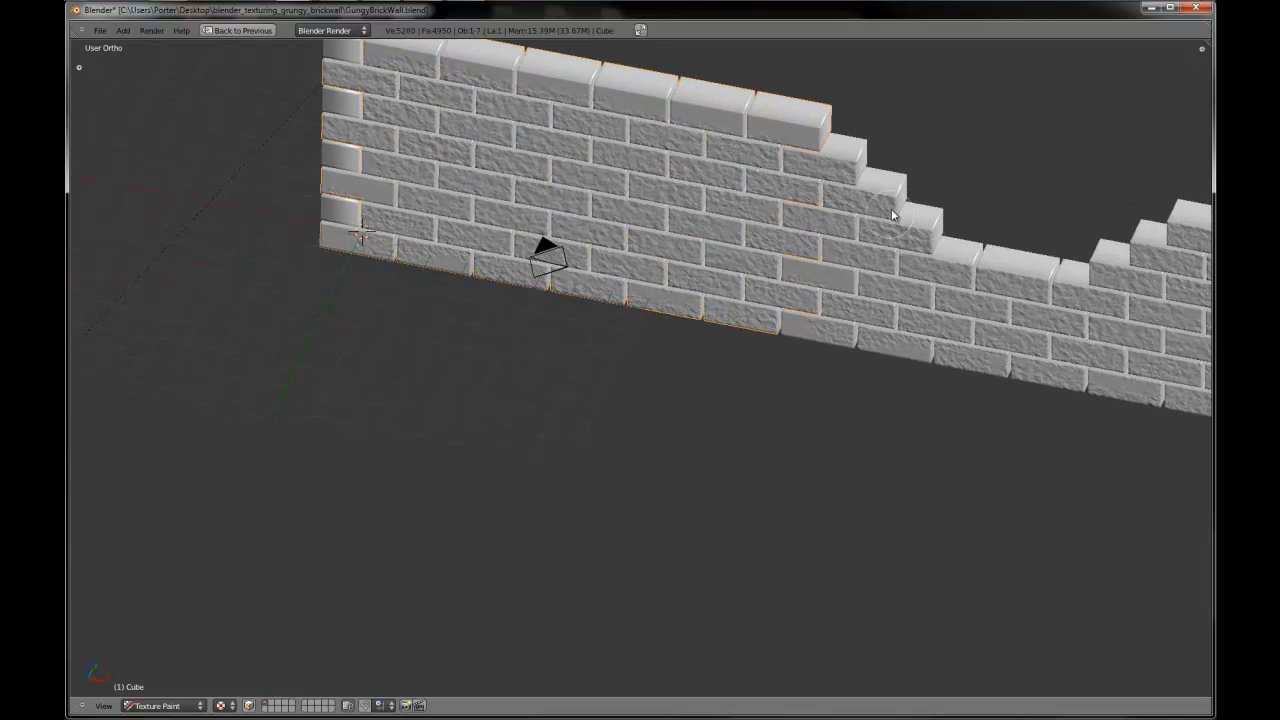
{"action": "mouse_move", "coordinate": [803, 129]}
{"action": "left_mouse_down"}
{"action": "mouse_move", "coordinate": [791, 112]}
{"action": "mouse_move", "coordinate": [591, 75]}
{"action": "mouse_move", "coordinate": [672, 98]}
{"action": "left_mouse_up"}
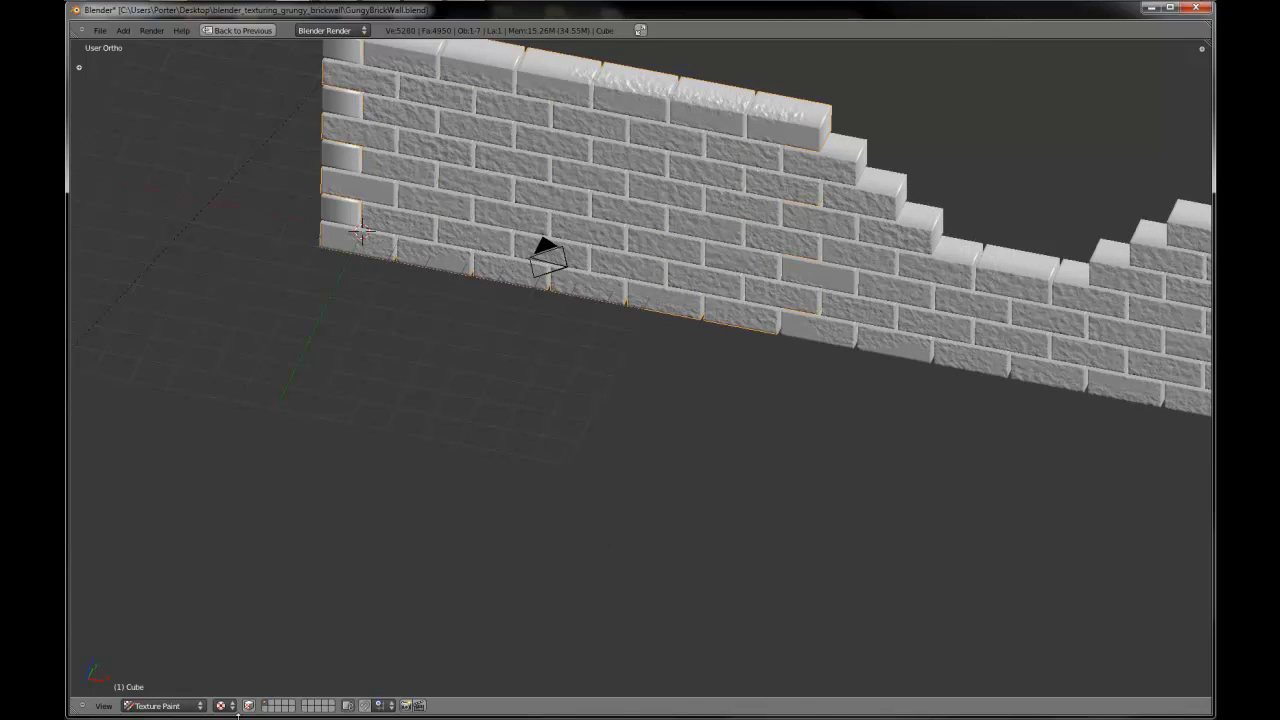
{"action": "left_click", "coordinate": [182, 706]}
{"action": "left_click", "coordinate": [209, 690]}
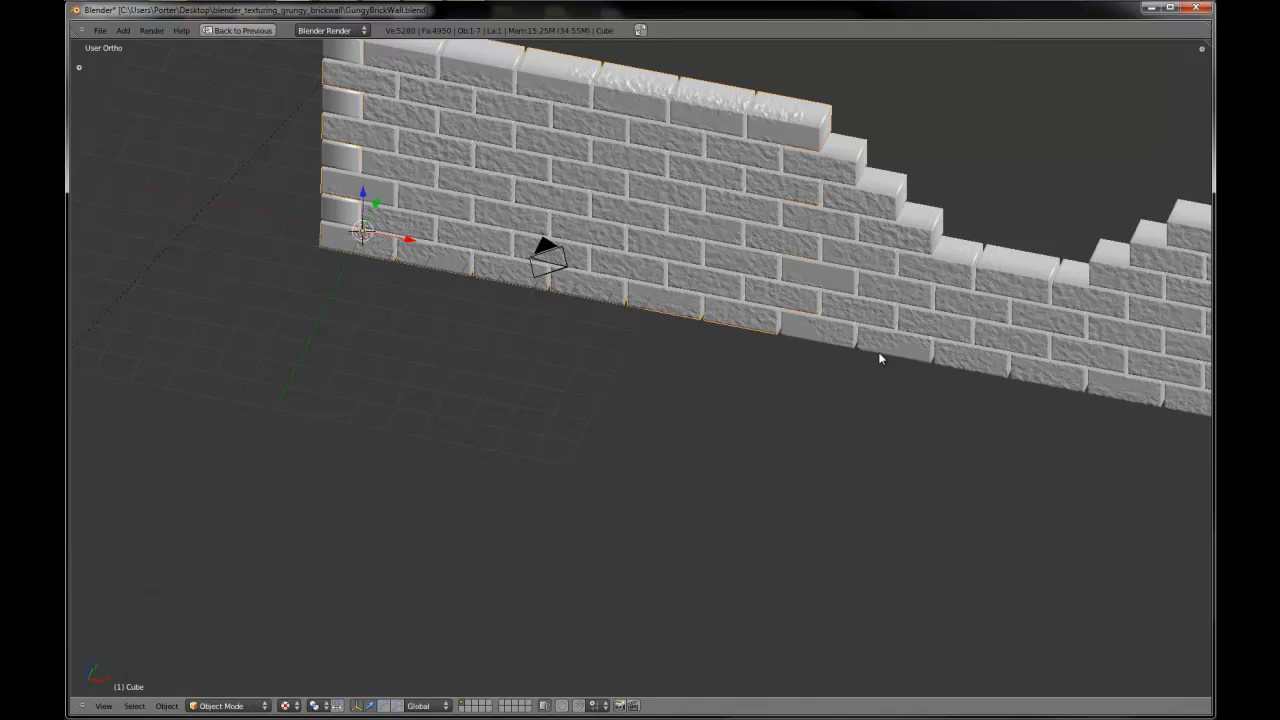
- Texture-paint roughness onto the exposed tops of the middle section's stepped bricks on the gap's left side, then return to Object Mode
{"action": "right_click", "coordinate": [971, 317]}
{"action": "key", "text": "Tab"}
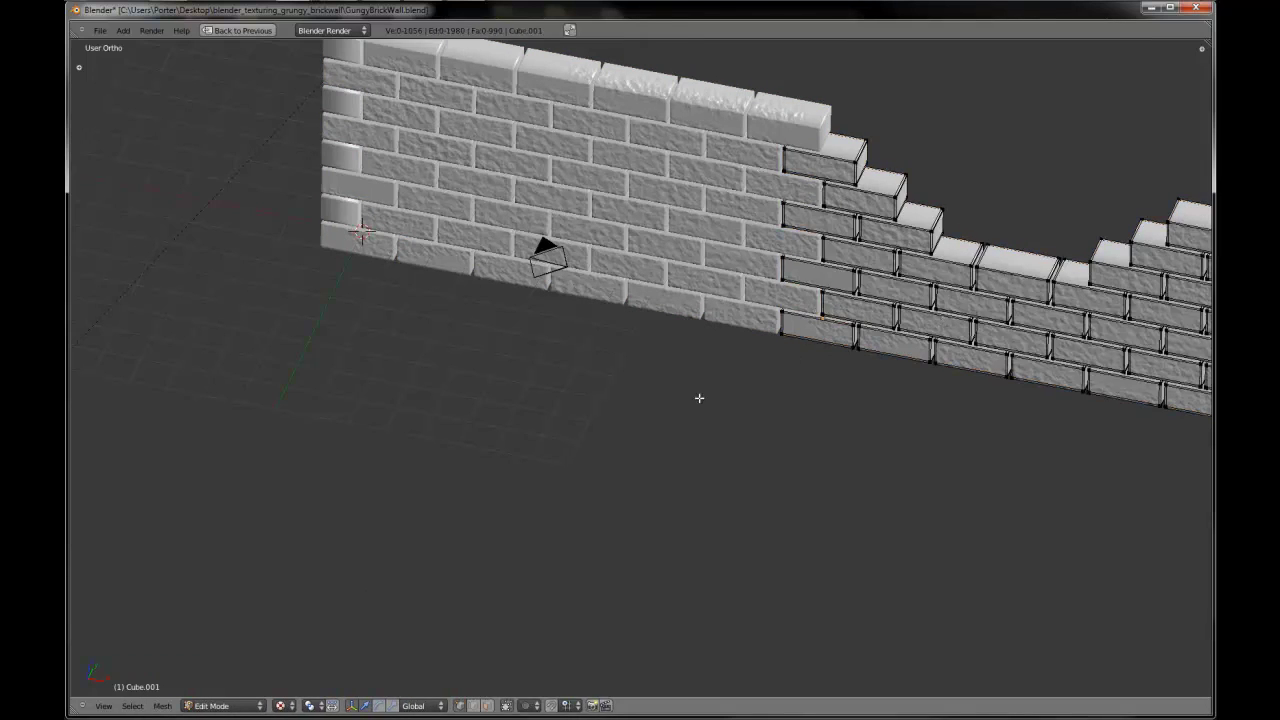
{"action": "key", "text": "Tab"}
{"action": "left_click", "coordinate": [222, 706]}
{"action": "left_click", "coordinate": [235, 631]}
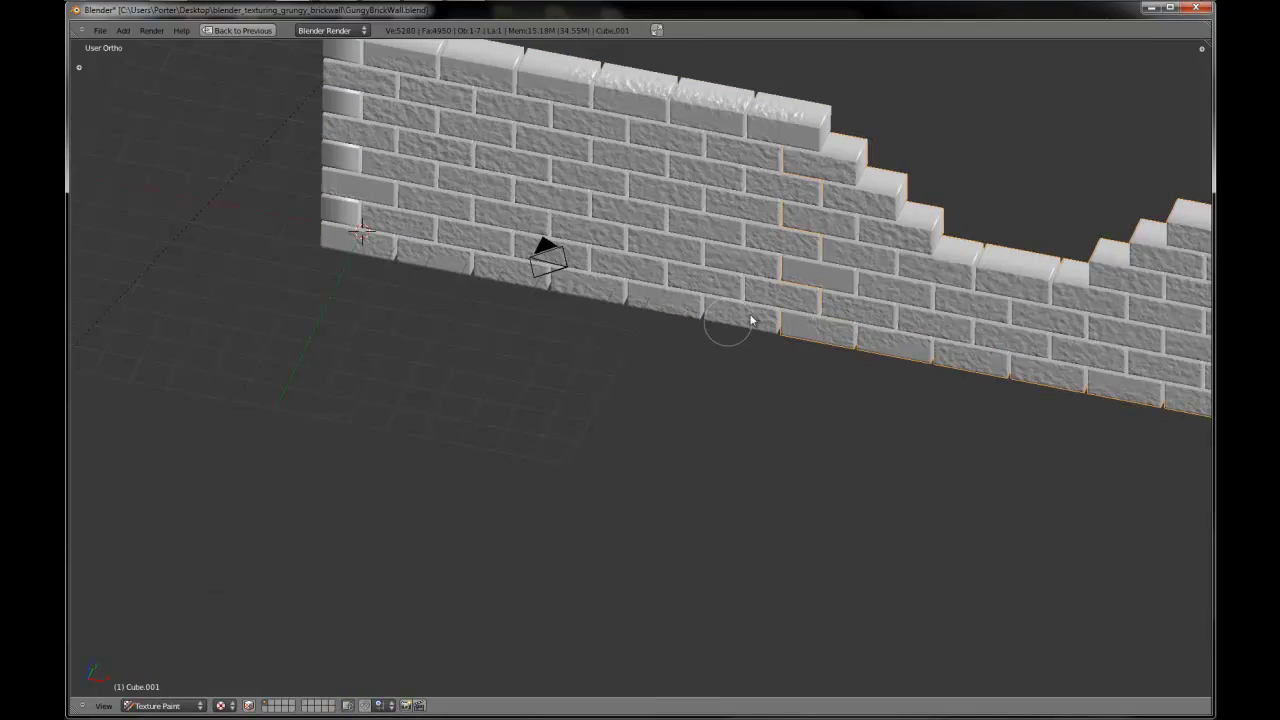
{"action": "mouse_move", "coordinate": [878, 182]}
{"action": "left_mouse_down"}
{"action": "mouse_move", "coordinate": [913, 225]}
{"action": "mouse_move", "coordinate": [983, 258]}
{"action": "mouse_move", "coordinate": [830, 160]}
{"action": "mouse_move", "coordinate": [916, 192]}
{"action": "left_mouse_up"}
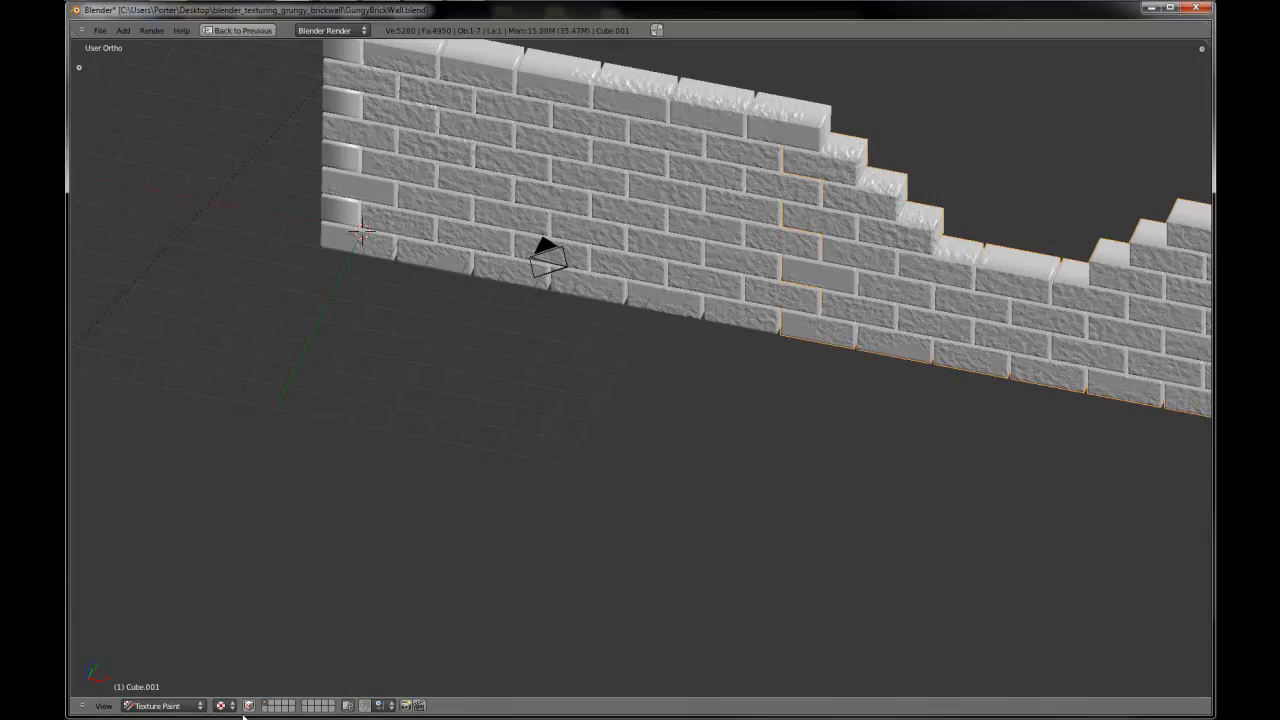
{"action": "left_click", "coordinate": [190, 706]}
{"action": "left_click", "coordinate": [194, 693]}
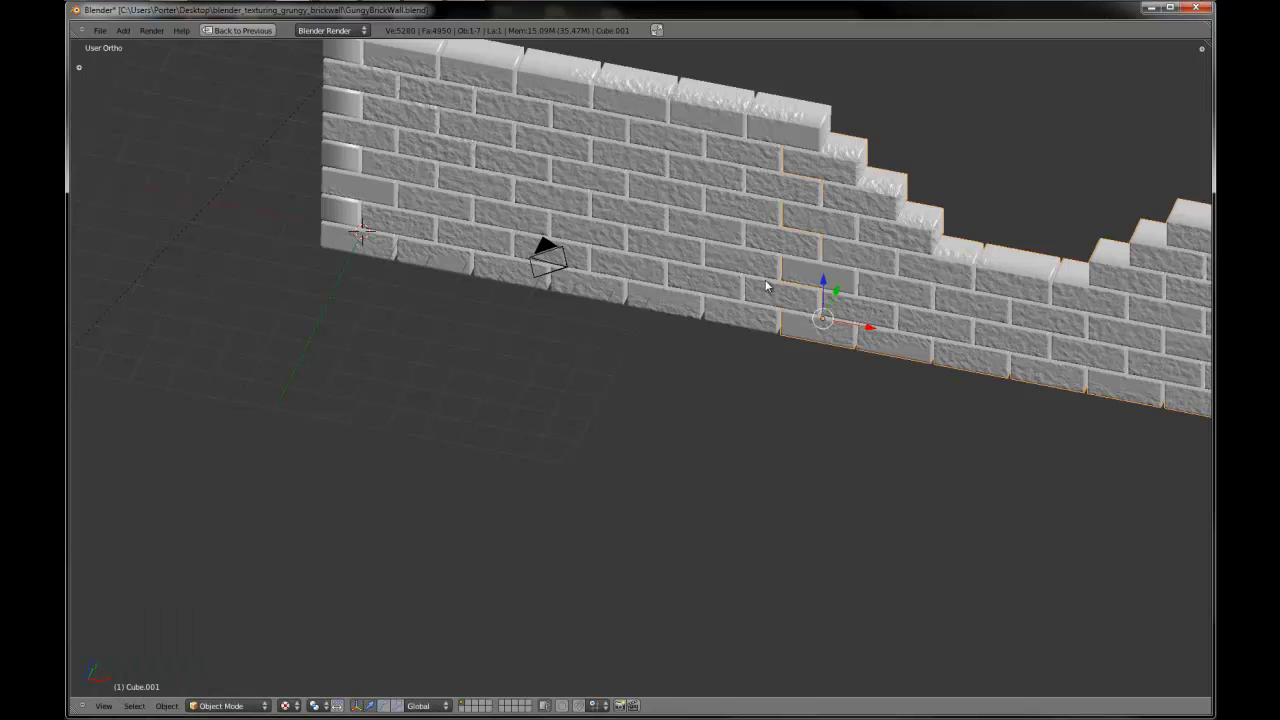
- Select the three front wall sections and both corner side walls and join them into one object
{"action": "right_click", "coordinate": [729, 261]}
{"action": "scroll", "coordinate": [821, 338], "scroll_direction": "down", "scroll_amount": 3}
{"action": "right_click", "coordinate": [861, 344], "text": "shift"}
{"action": "right_click", "coordinate": [1063, 366], "text": "shift"}
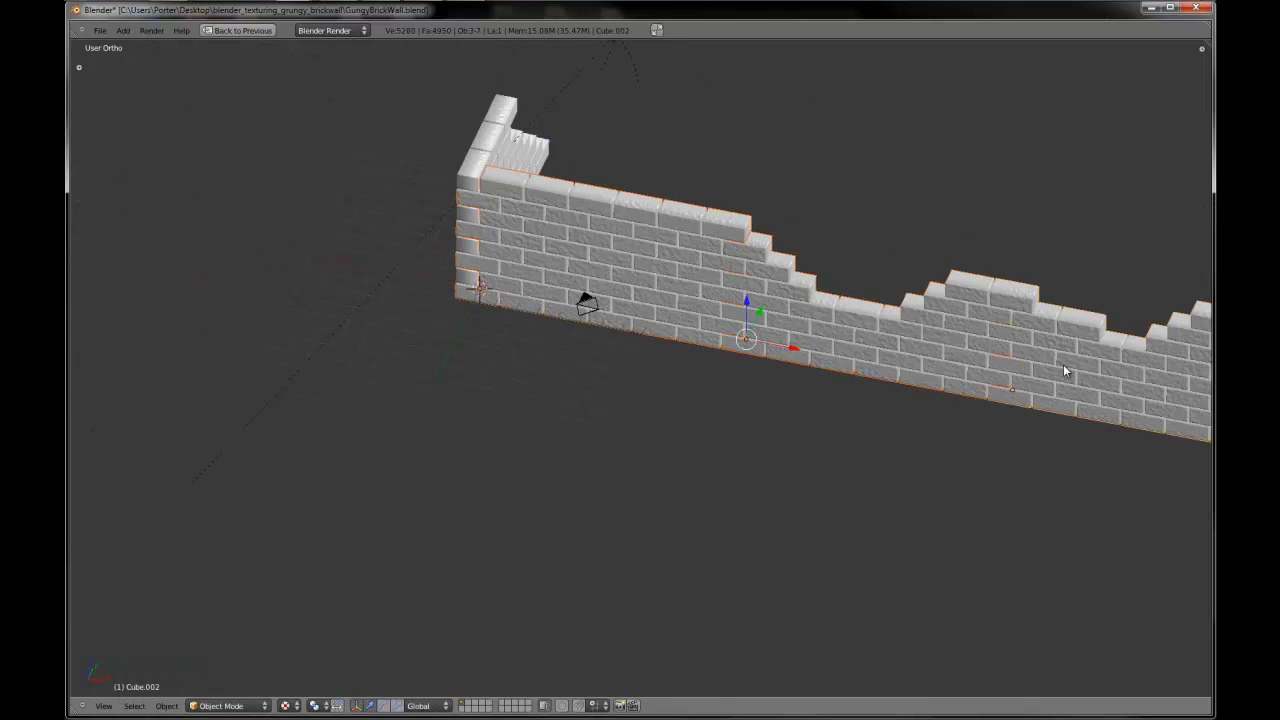
{"action": "middle_click_drag", "start_coordinate": [1065, 370], "coordinate": [765, 337], "text": "shift"}
{"action": "right_click", "coordinate": [986, 288], "text": "shift"}
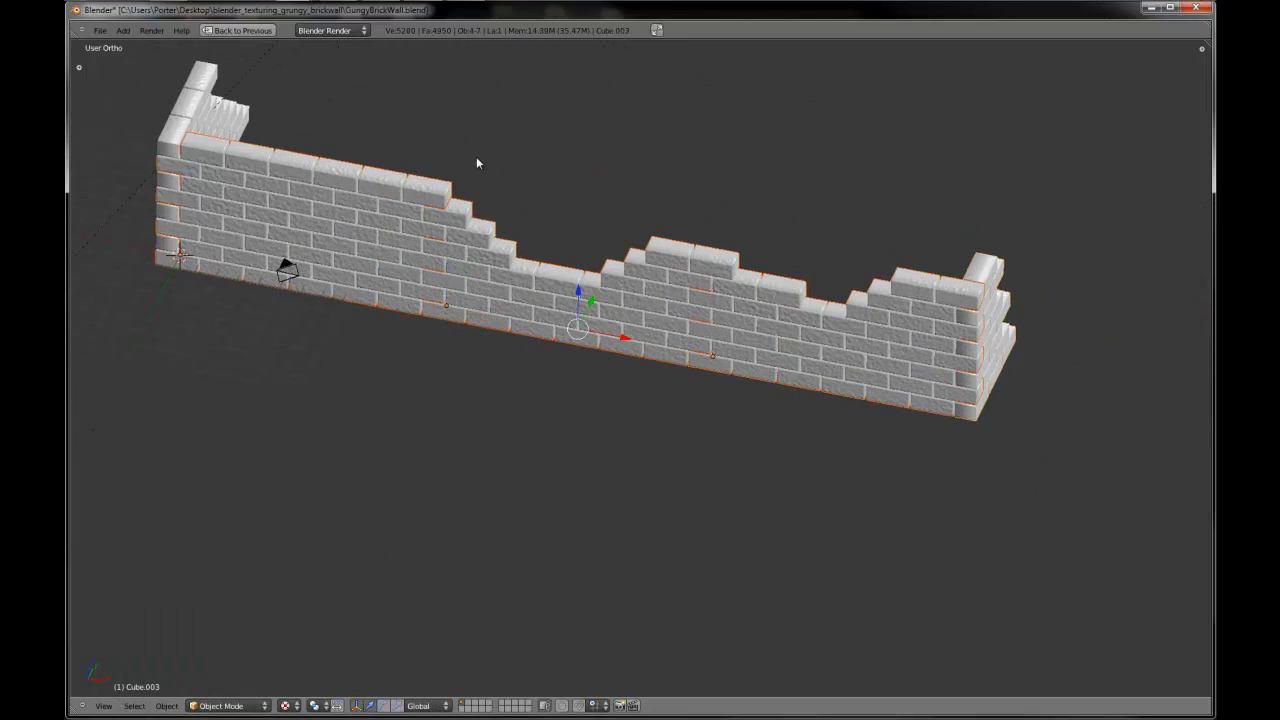
{"action": "right_click", "coordinate": [208, 116], "text": "shift"}
{"action": "key", "text": "t"}
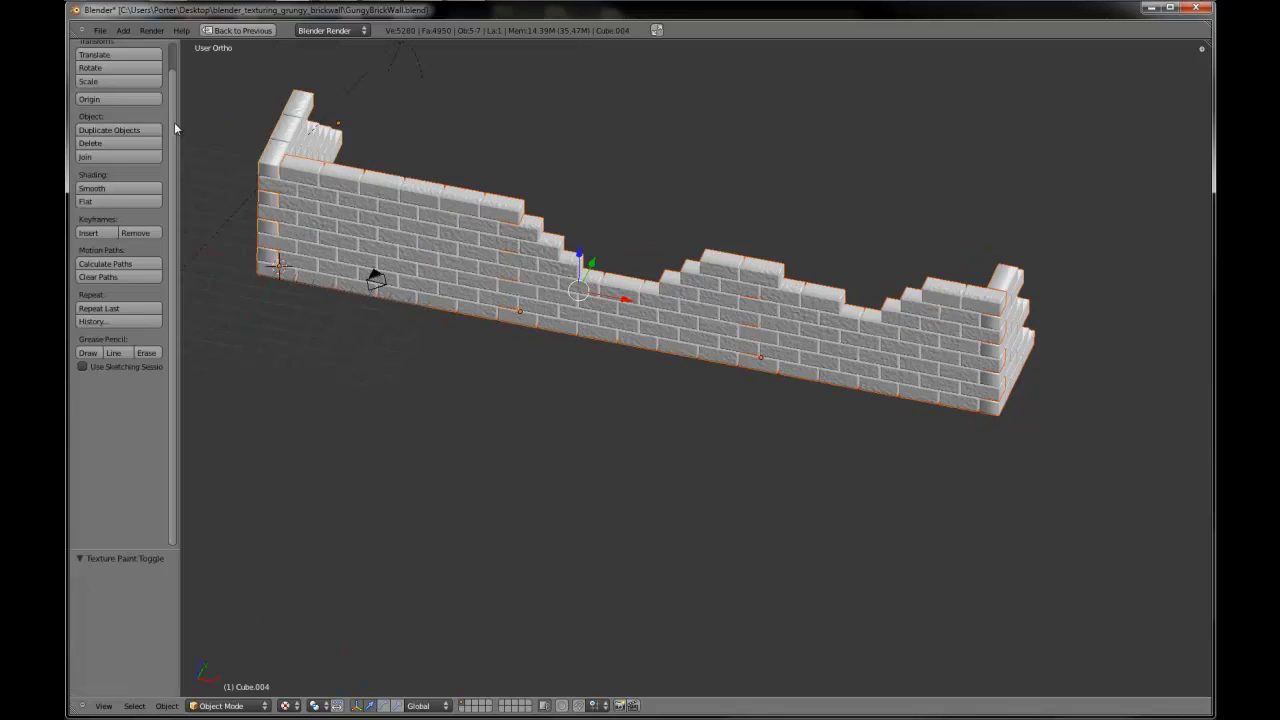
{"action": "left_click", "coordinate": [101, 184]}
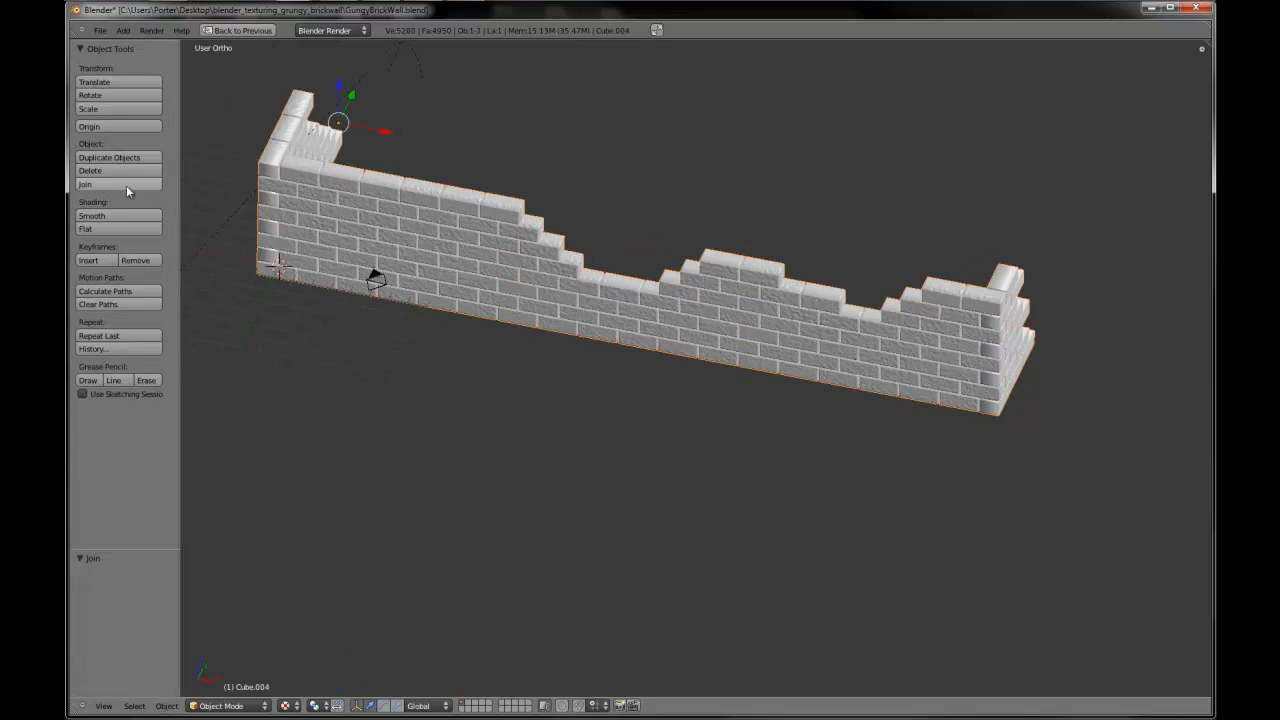
- Enter Texture Paint on the joined wall and paint roughness onto its front face, viewed straight from the front
{"action": "scroll", "coordinate": [481, 262], "scroll_direction": "up", "scroll_amount": 1}
{"action": "left_click", "coordinate": [244, 706]}
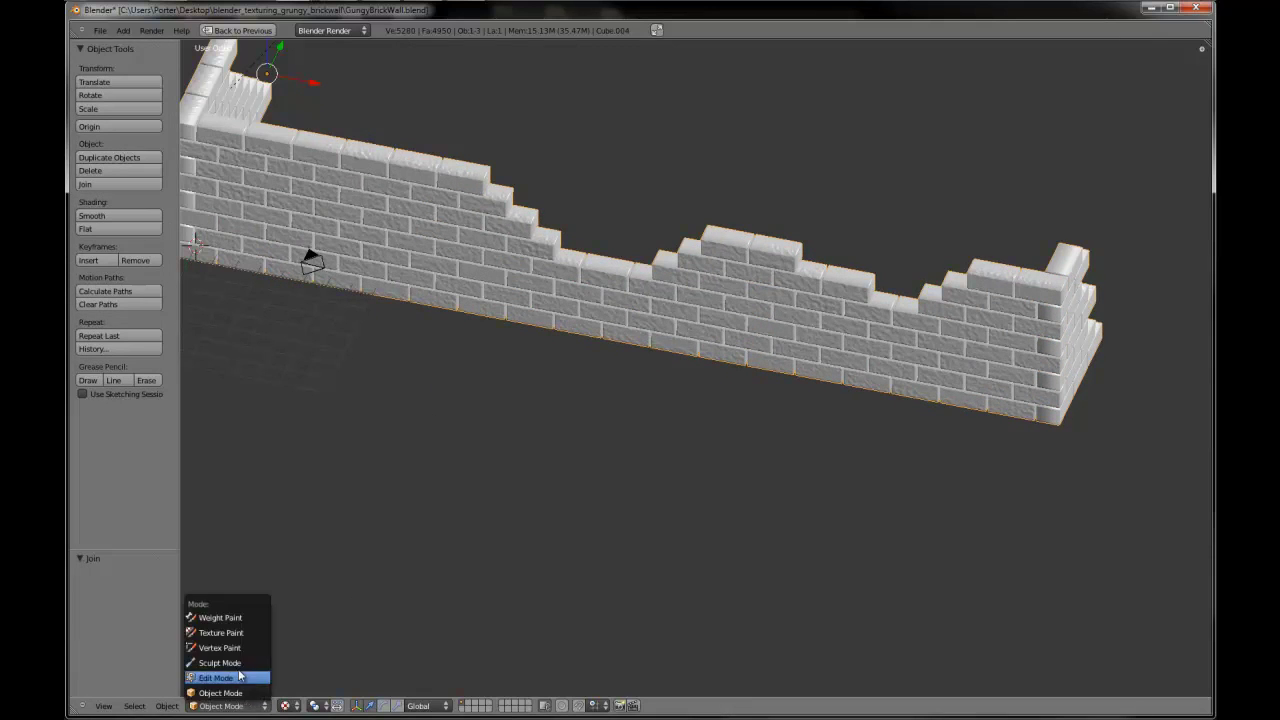
{"action": "left_click", "coordinate": [228, 634]}
{"action": "middle_click_drag", "start_coordinate": [420, 462], "coordinate": [708, 488], "text": "shift"}
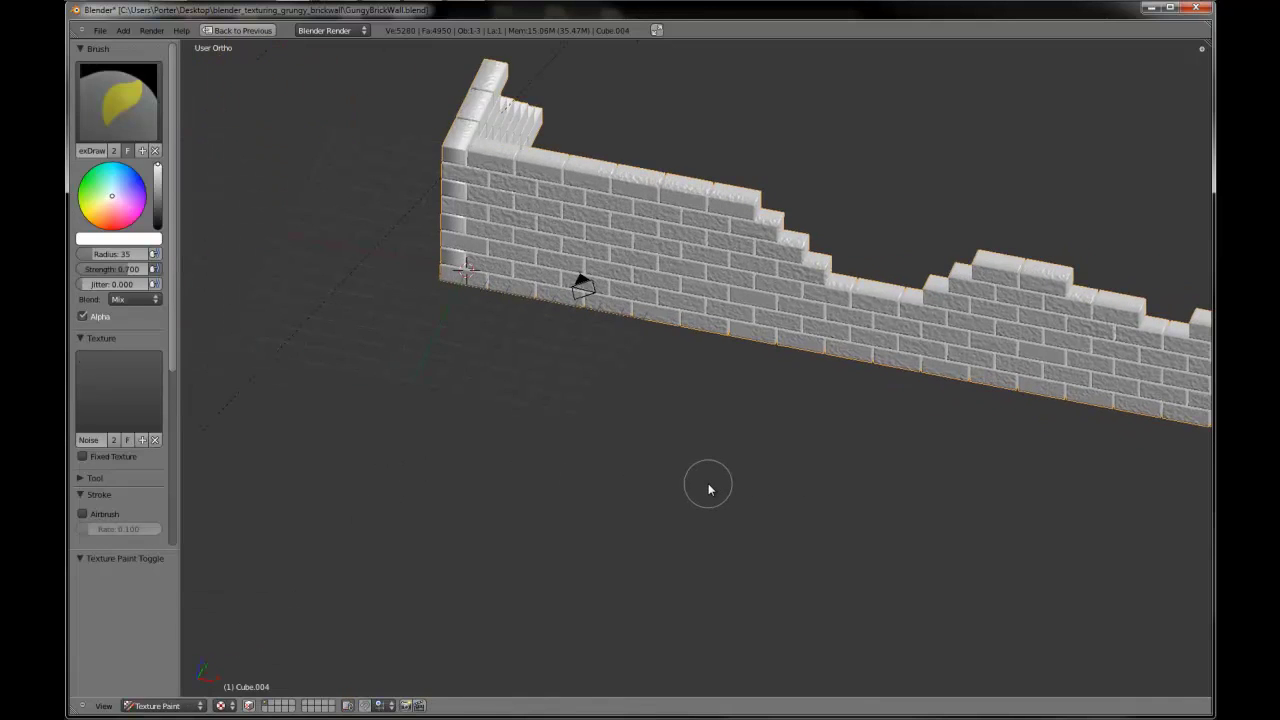
{"action": "key", "text": "KP_1"}
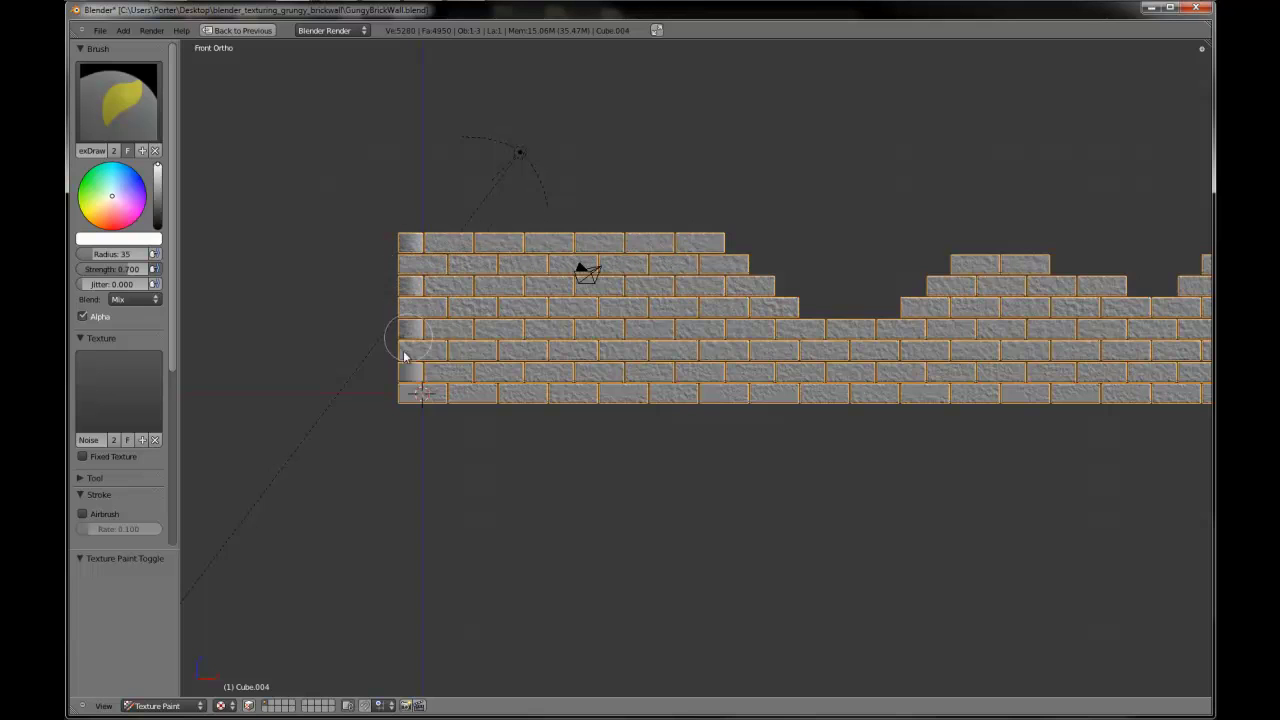
{"action": "middle_click_drag", "start_coordinate": [1085, 383], "coordinate": [866, 371]}
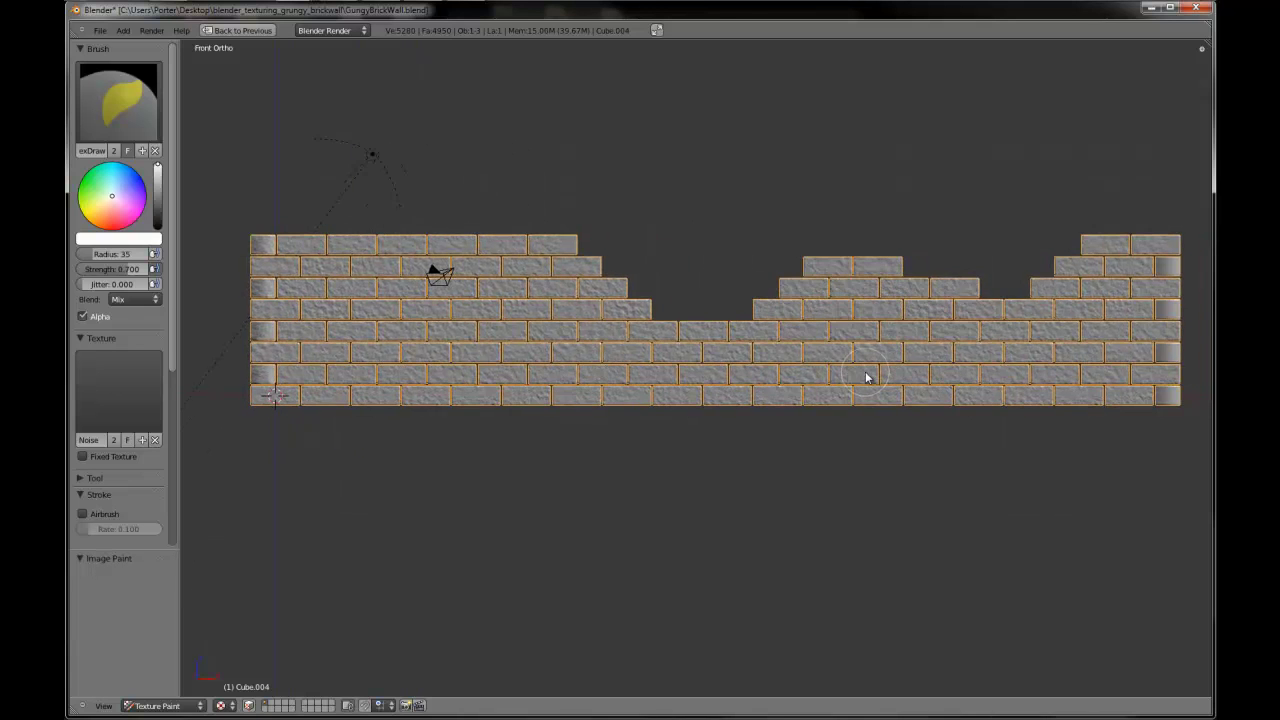
- Texture-paint roughness along the exposed brick tops of the long front wall, viewed from directly above
{"action": "scroll", "coordinate": [857, 374], "scroll_direction": "up", "scroll_amount": 3}
{"action": "middle_click_drag", "start_coordinate": [757, 347], "coordinate": [643, 429]}
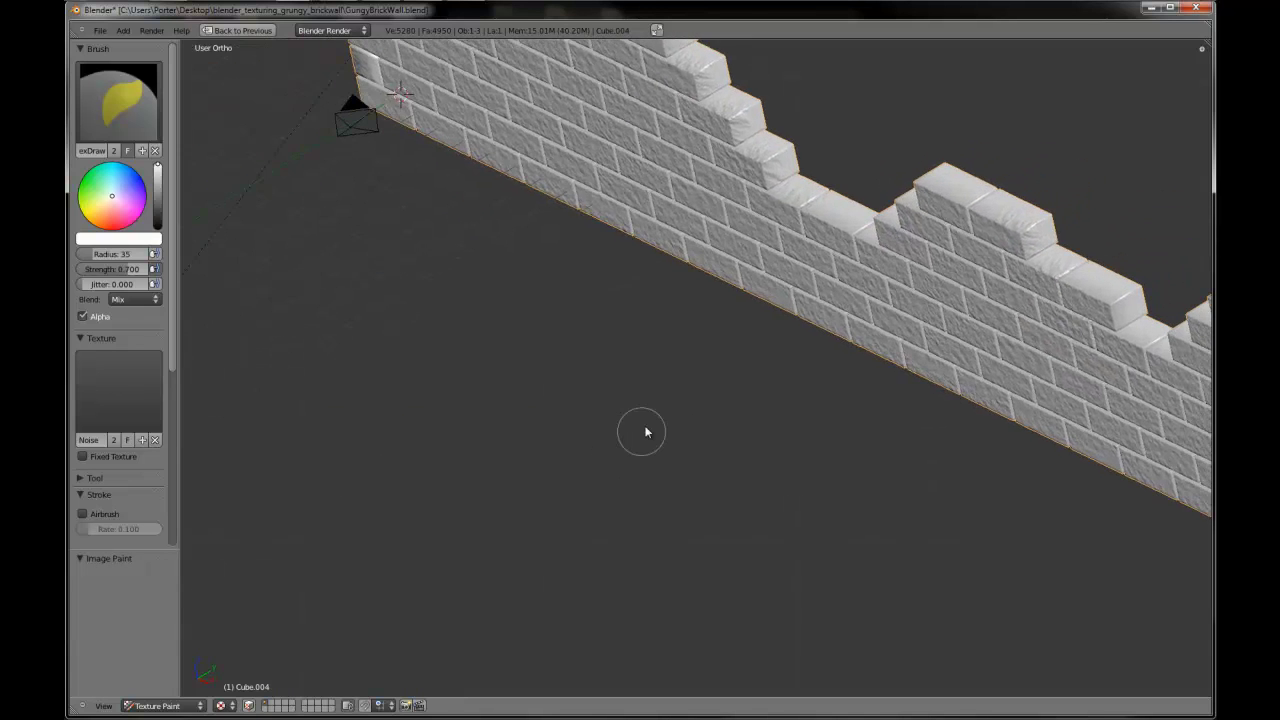
{"action": "key", "text": "KP_7"}
{"action": "mouse_move", "coordinate": [669, 182]}
{"action": "left_mouse_down"}
{"action": "mouse_move", "coordinate": [771, 158]}
{"action": "mouse_move", "coordinate": [755, 166]}
{"action": "left_mouse_up"}
{"action": "mouse_move", "coordinate": [841, 181]}
{"action": "left_mouse_down"}
{"action": "mouse_move", "coordinate": [1014, 171]}
{"action": "mouse_move", "coordinate": [881, 163]}
{"action": "left_mouse_up"}
{"action": "left_click_drag", "start_coordinate": [648, 163], "coordinate": [478, 183]}
{"action": "middle_click_drag", "start_coordinate": [514, 189], "coordinate": [754, 242], "text": "shift"}
{"action": "left_click_drag", "start_coordinate": [665, 224], "coordinate": [219, 229]}
{"action": "middle_click_drag", "start_coordinate": [290, 238], "coordinate": [445, 265], "text": "shift"}
{"action": "mouse_move", "coordinate": [445, 265]}
{"action": "left_mouse_down"}
{"action": "mouse_move", "coordinate": [443, 240]}
{"action": "mouse_move", "coordinate": [929, 242]}
{"action": "left_mouse_up"}
- Texture-paint roughness onto the left side wall's top and the exposed faces of its stepped end, and return to Object Mode
{"action": "middle_click_drag", "start_coordinate": [509, 220], "coordinate": [677, 443], "text": "shift"}
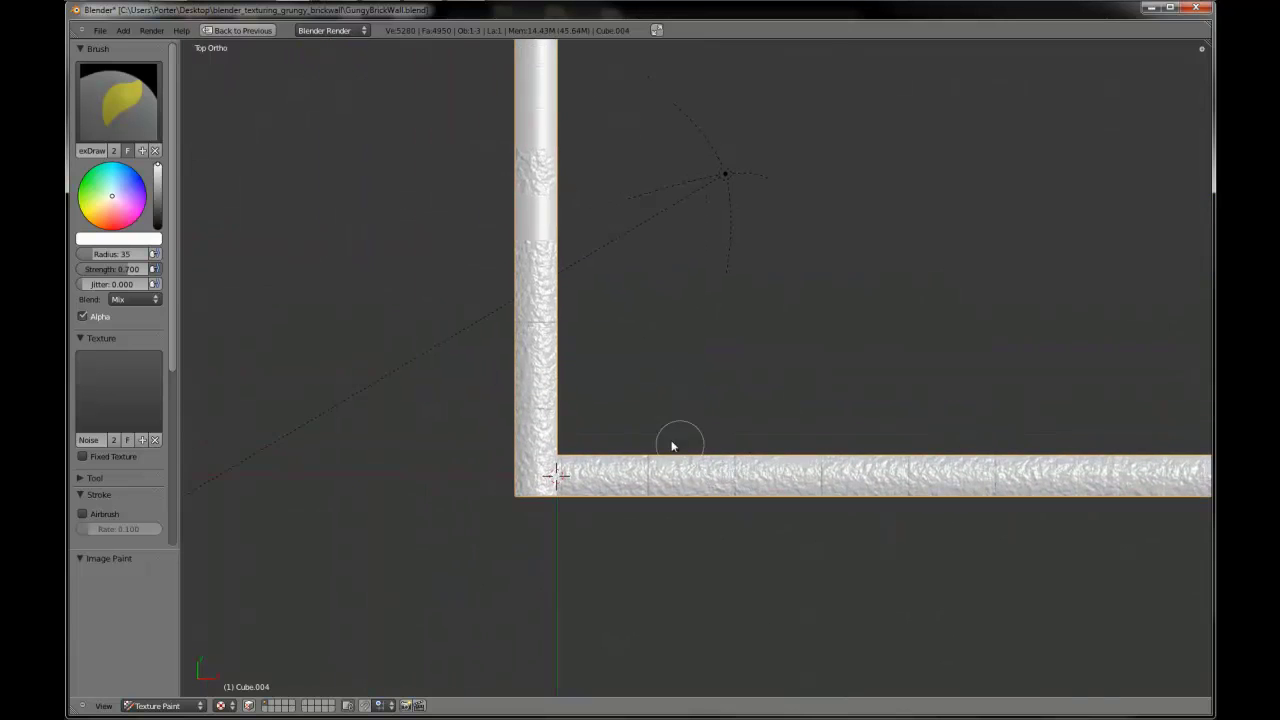
{"action": "middle_click_drag", "start_coordinate": [543, 194], "coordinate": [668, 396], "text": "shift"}
{"action": "mouse_move", "coordinate": [597, 310]}
{"action": "left_mouse_down"}
{"action": "mouse_move", "coordinate": [591, 270]}
{"action": "mouse_move", "coordinate": [616, 184]}
{"action": "left_mouse_up"}
{"action": "middle_click_drag", "start_coordinate": [613, 270], "coordinate": [686, 624]}
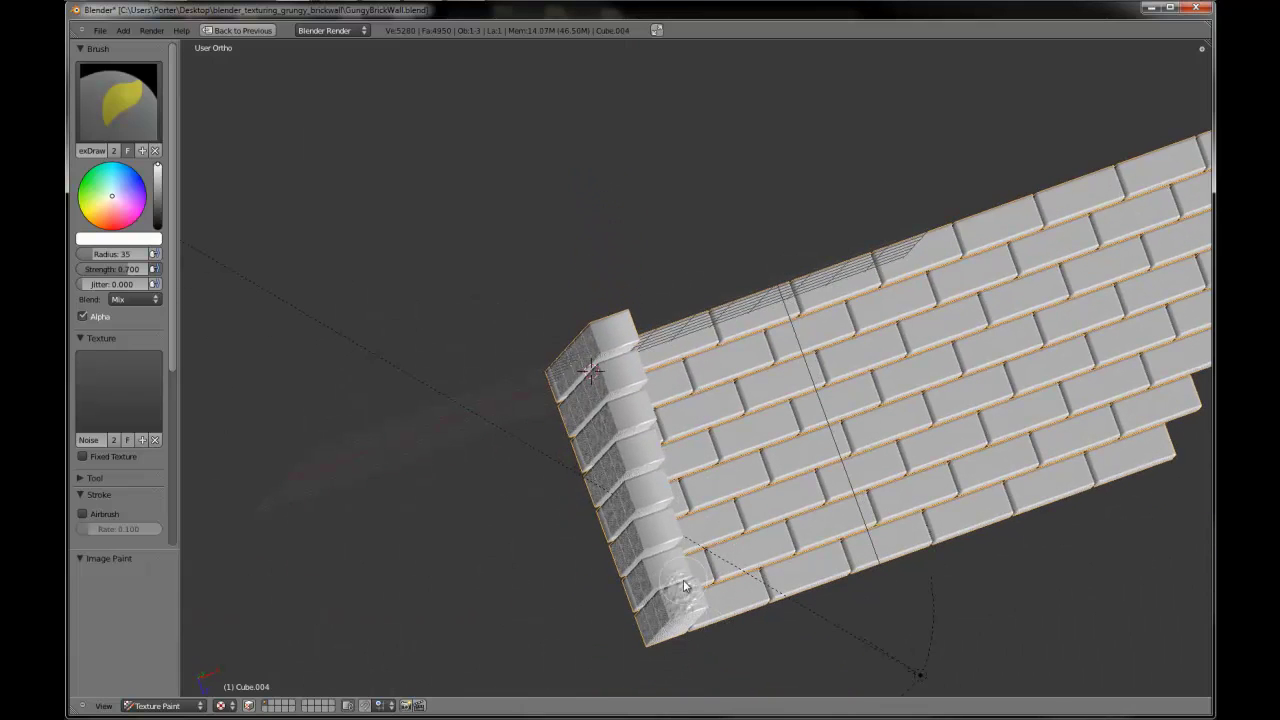
{"action": "left_click_drag", "start_coordinate": [640, 500], "coordinate": [644, 444]}
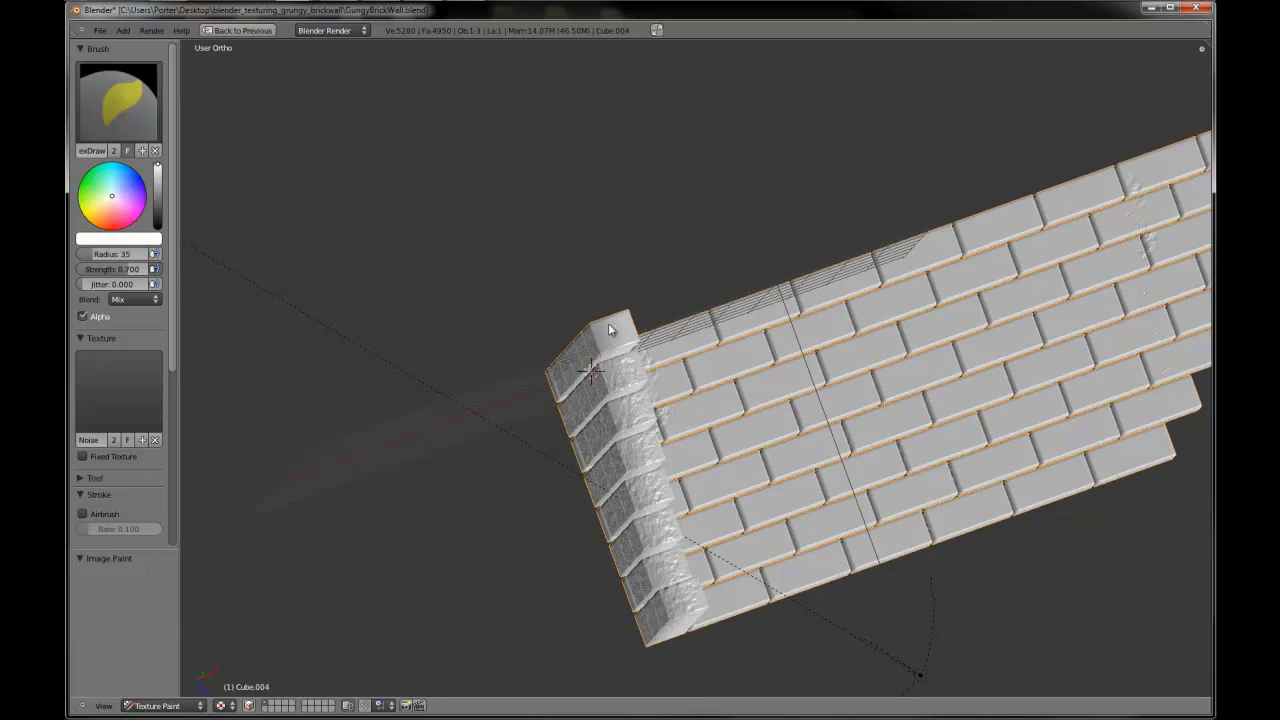
{"action": "middle_click_drag", "start_coordinate": [589, 381], "coordinate": [900, 465]}
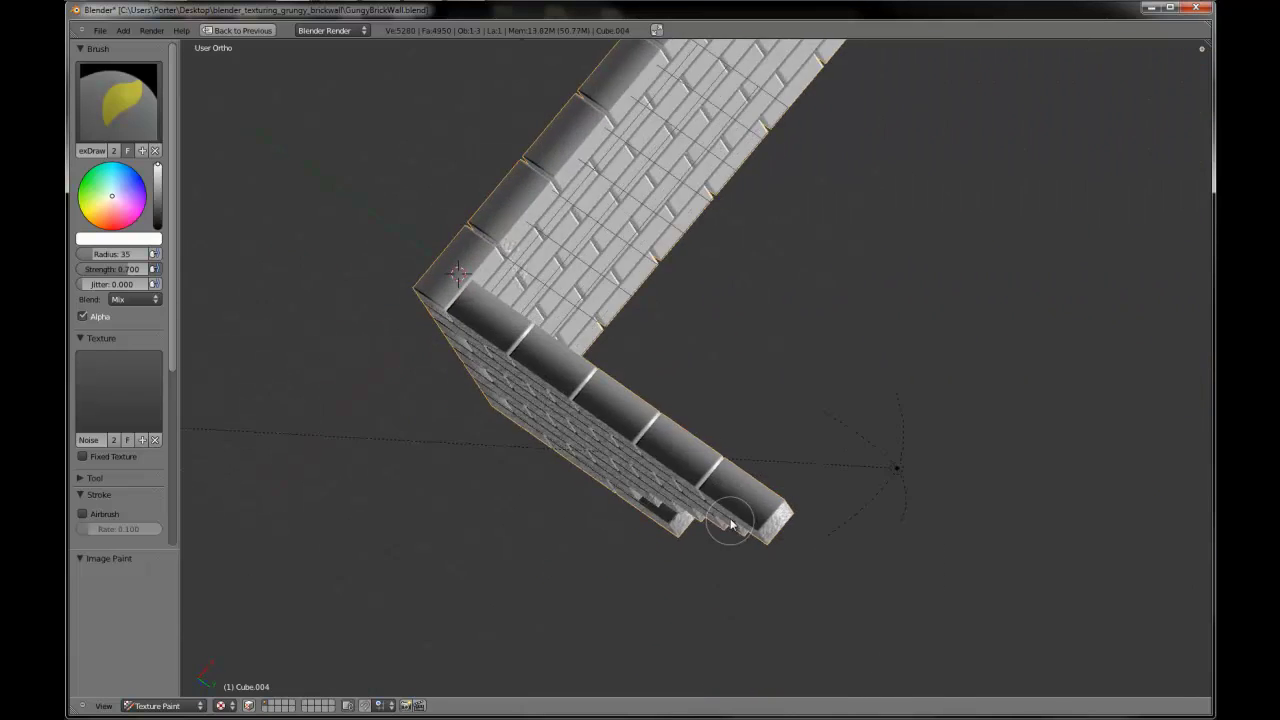
{"action": "scroll", "coordinate": [866, 441], "scroll_direction": "down", "scroll_amount": 4}
{"action": "middle_click_drag", "start_coordinate": [749, 463], "coordinate": [582, 265]}
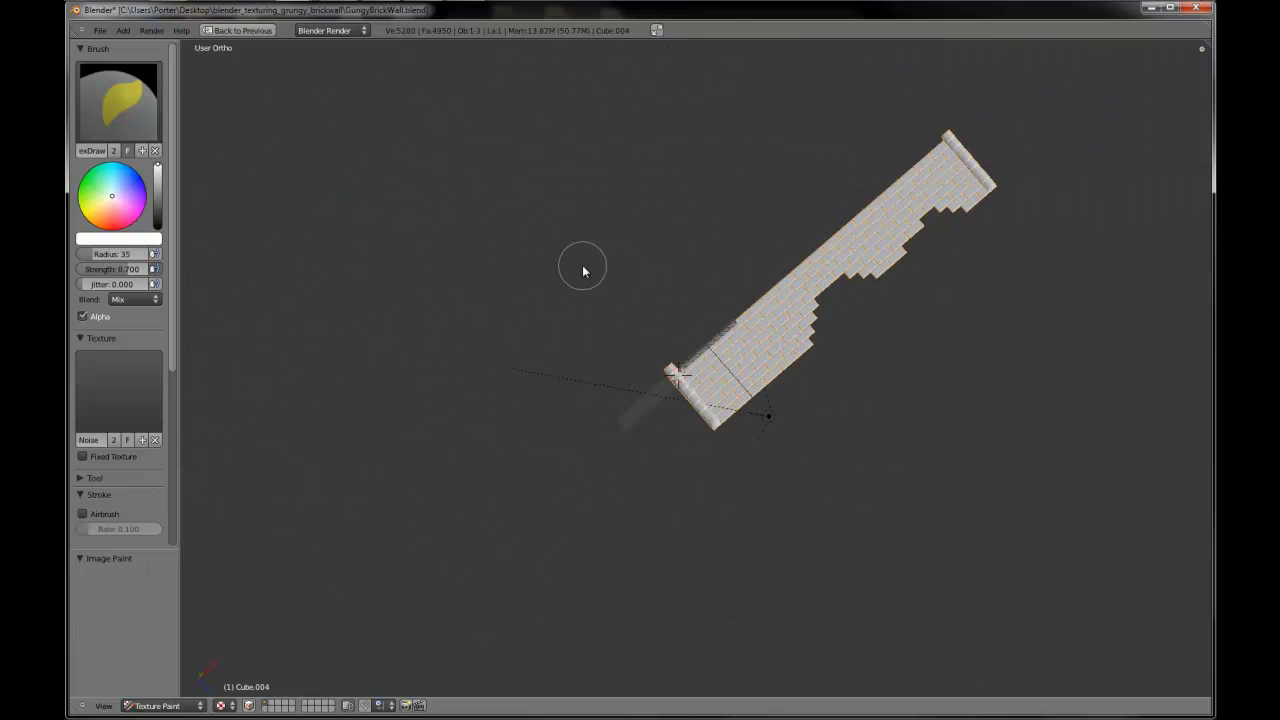
{"action": "key", "text": "KP_1"}
{"action": "scroll", "coordinate": [590, 304], "scroll_direction": "up", "scroll_amount": 3}
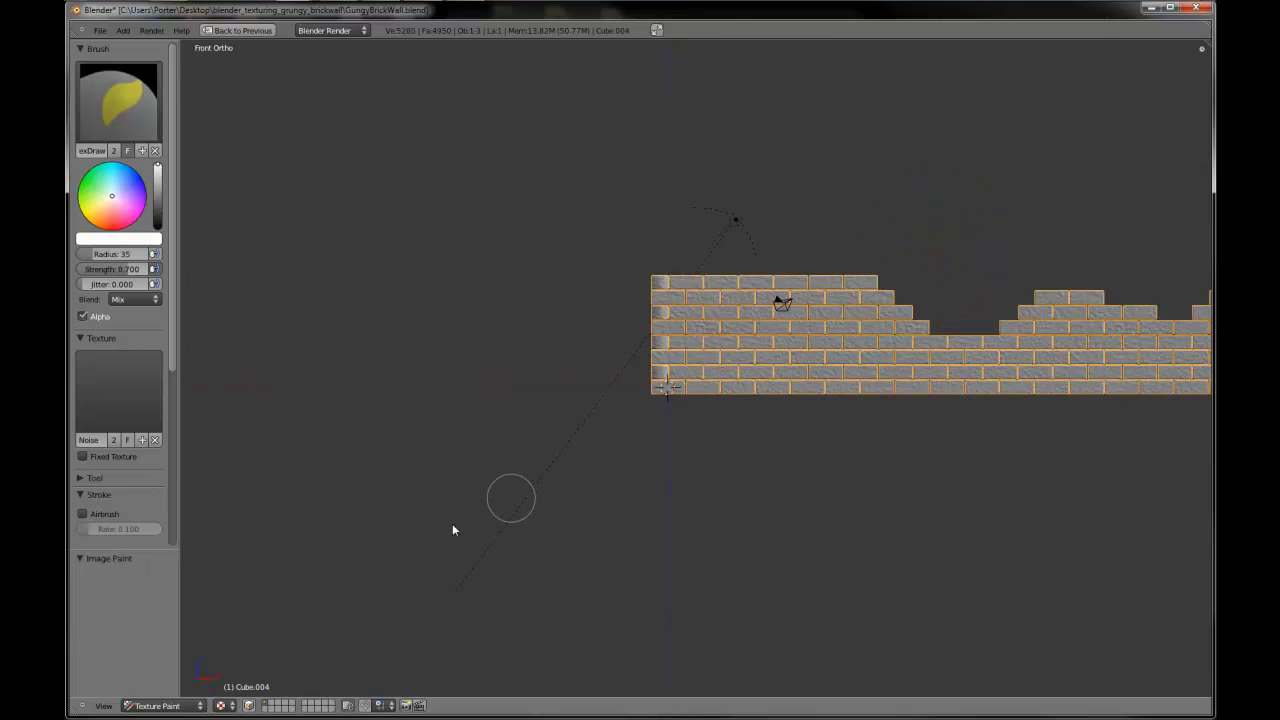
{"action": "left_click", "coordinate": [174, 704]}
{"action": "left_click", "coordinate": [160, 692]}
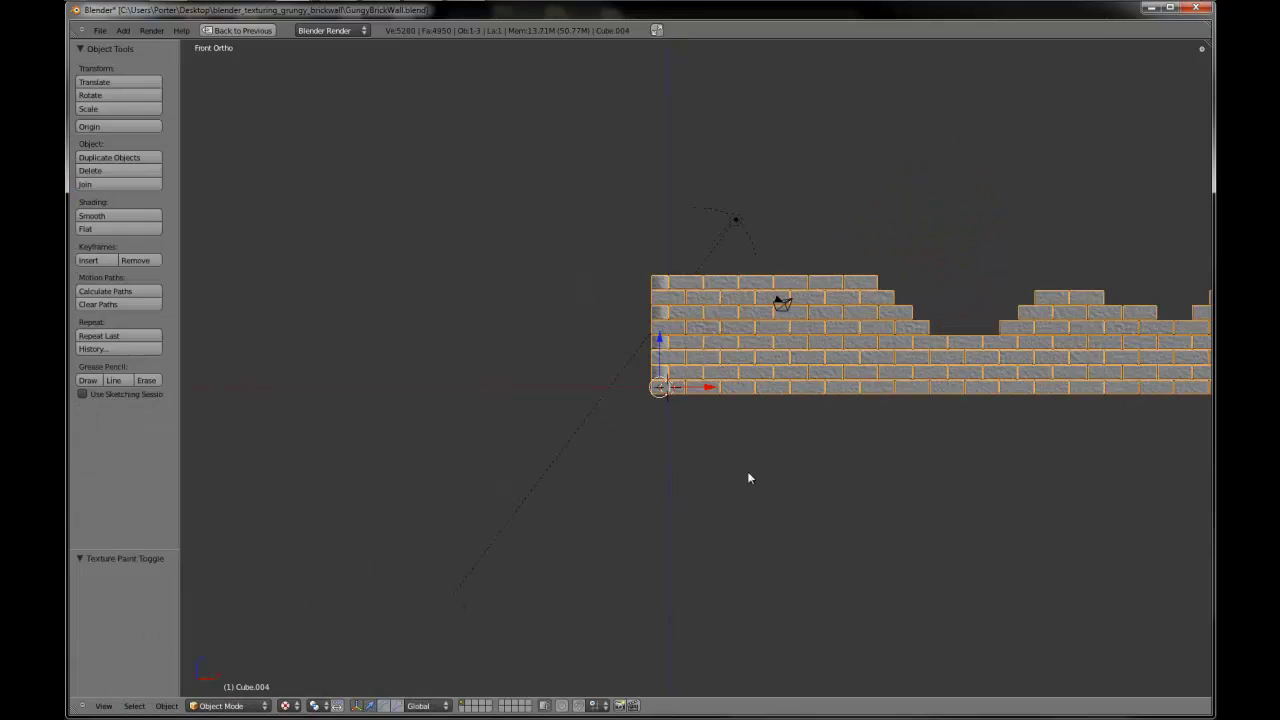
- Duplicate three alternate bricks from the front wall's bottom row and move the copies along Y to lie loose in front of the wall
{"action": "key", "text": "Tab"}
{"action": "key", "text": "a"}
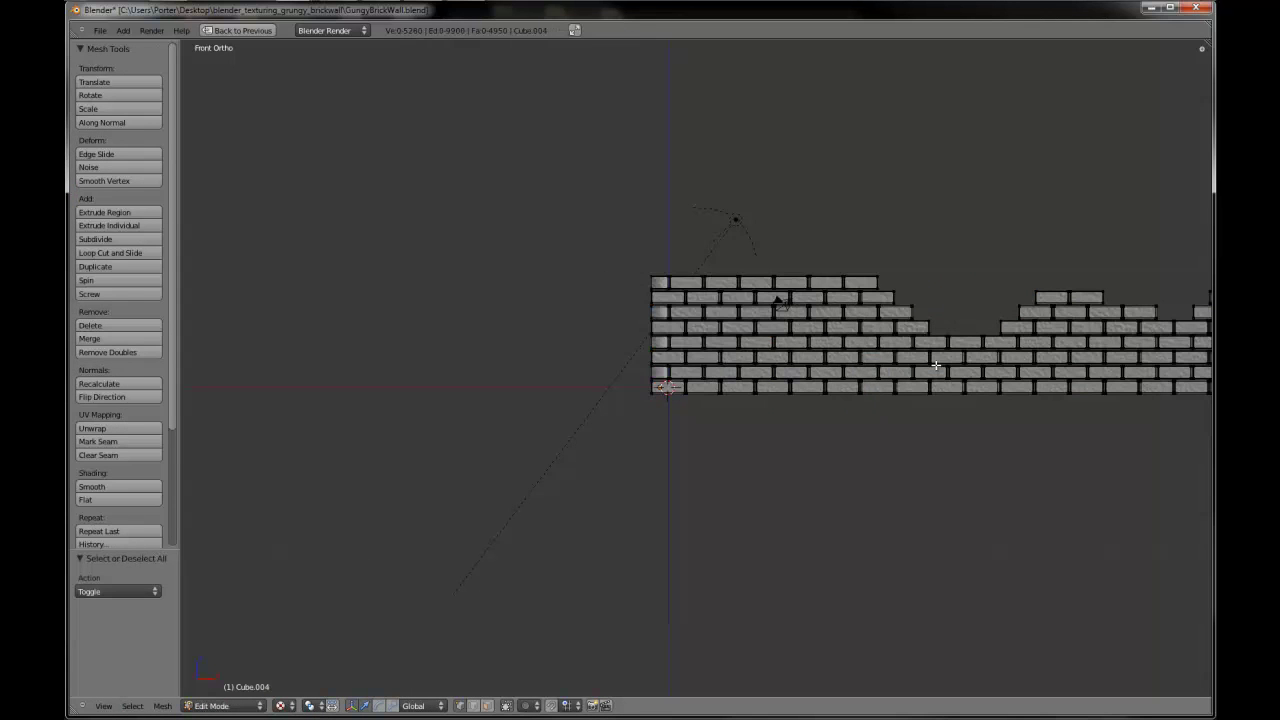
{"action": "key", "text": "l"}
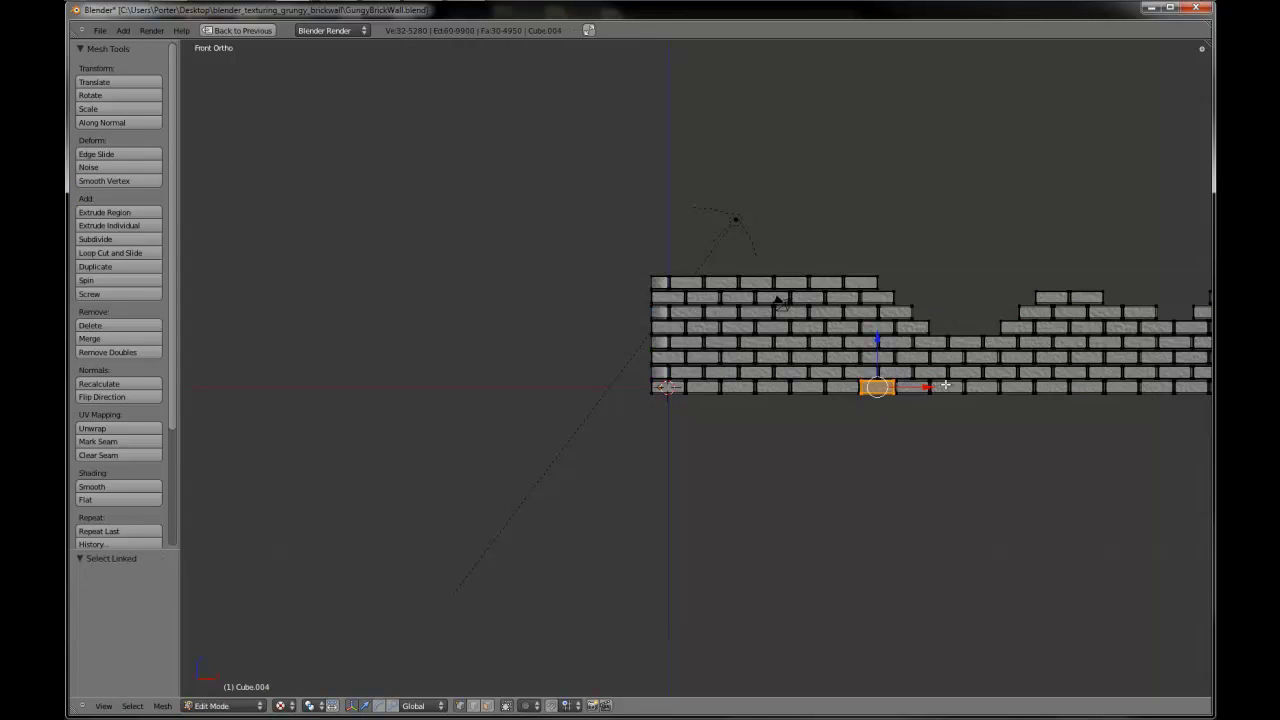
{"action": "key", "text": "shift+l"}
{"action": "key", "text": "ctrl+z"}
{"action": "key", "text": "l"}
{"action": "key", "text": "l"}
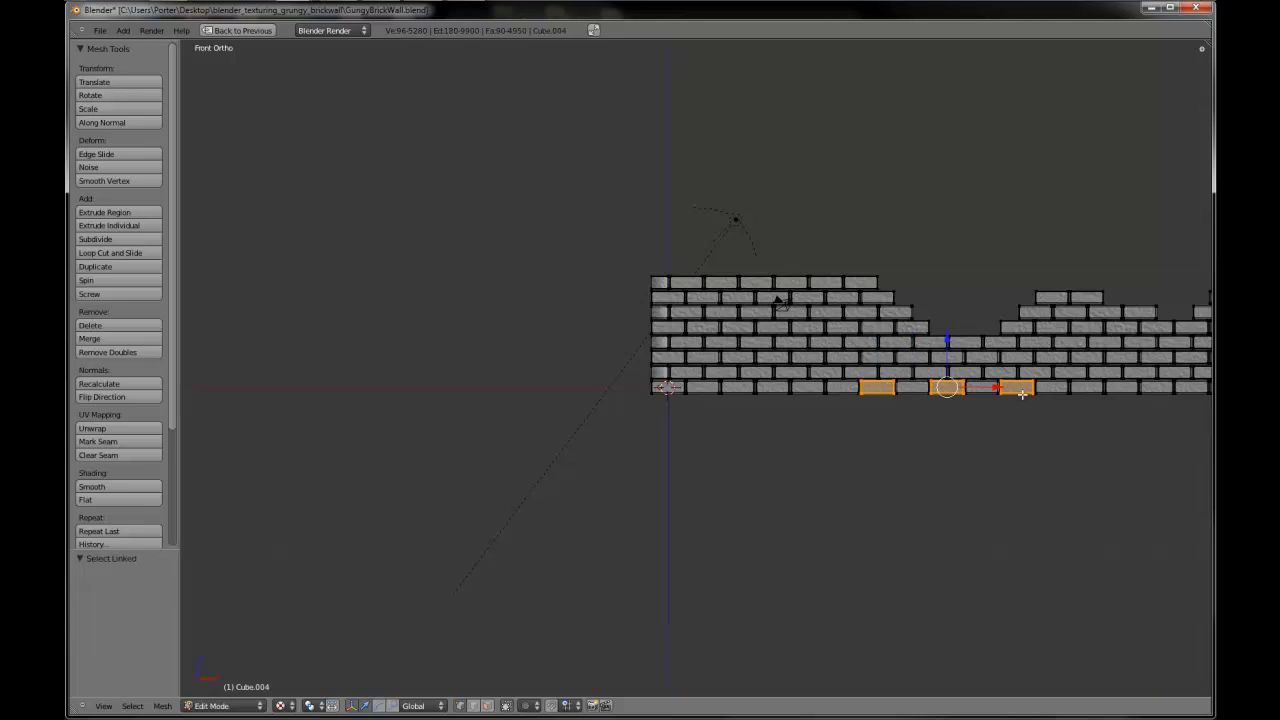
{"action": "key", "text": "KP_7"}
{"action": "key", "text": "g"}
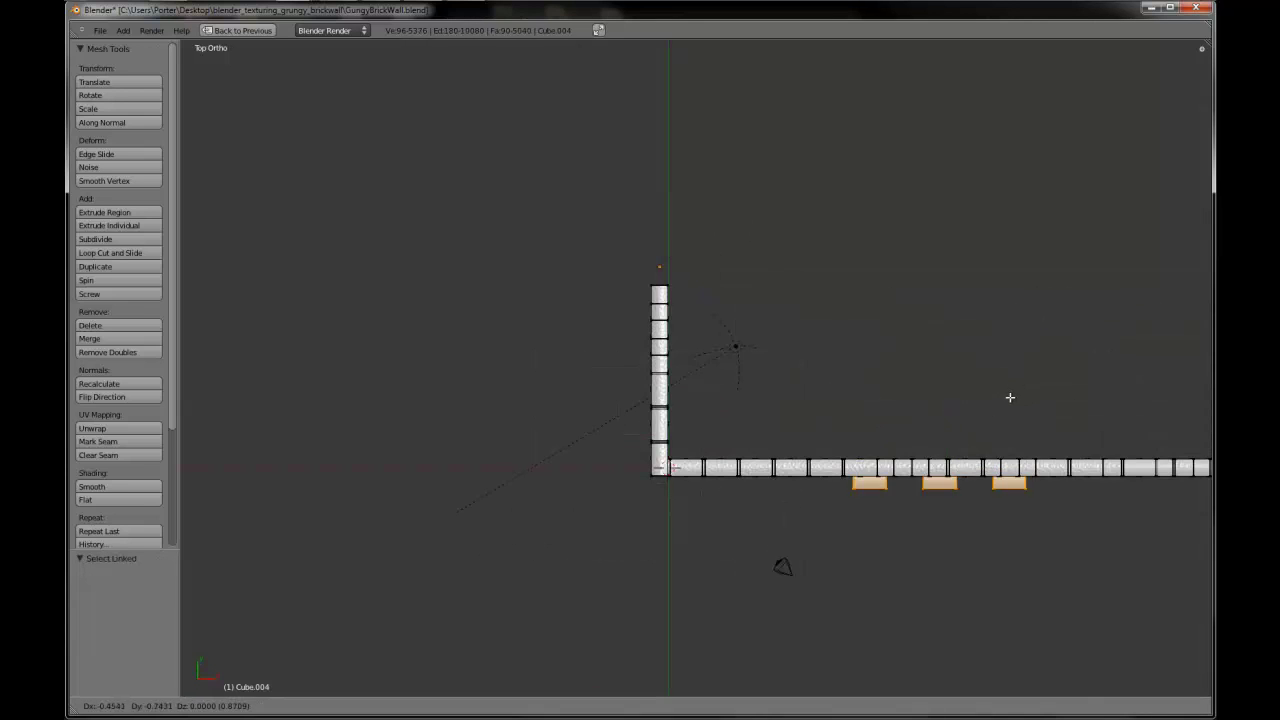
{"action": "key", "text": "x"}
{"action": "key", "text": "z"}
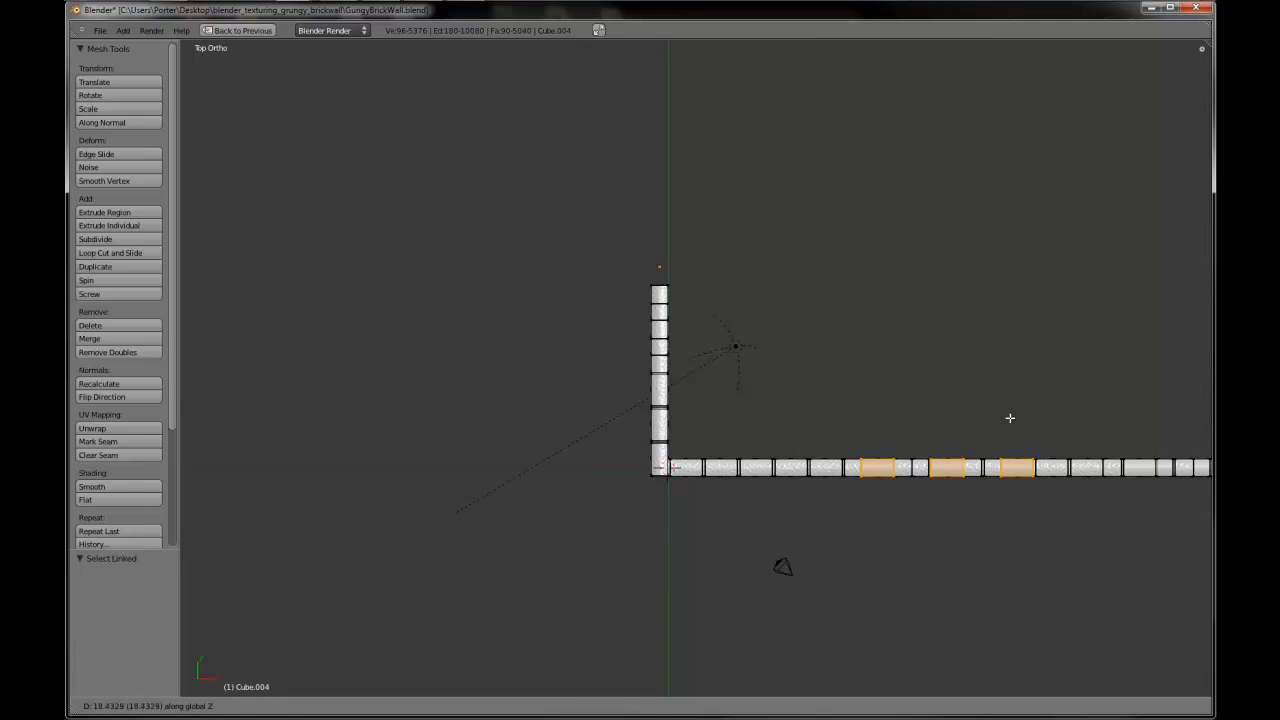
{"action": "key", "text": "y"}
{"action": "left_click", "coordinate": [1009, 425]}
{"action": "key", "text": "Tab"}
- Enter Texture Paint and paint roughness onto the tops, fronts and ends of the three loose bricks before the wall
{"action": "middle_click_drag", "start_coordinate": [1000, 480], "coordinate": [794, 364]}
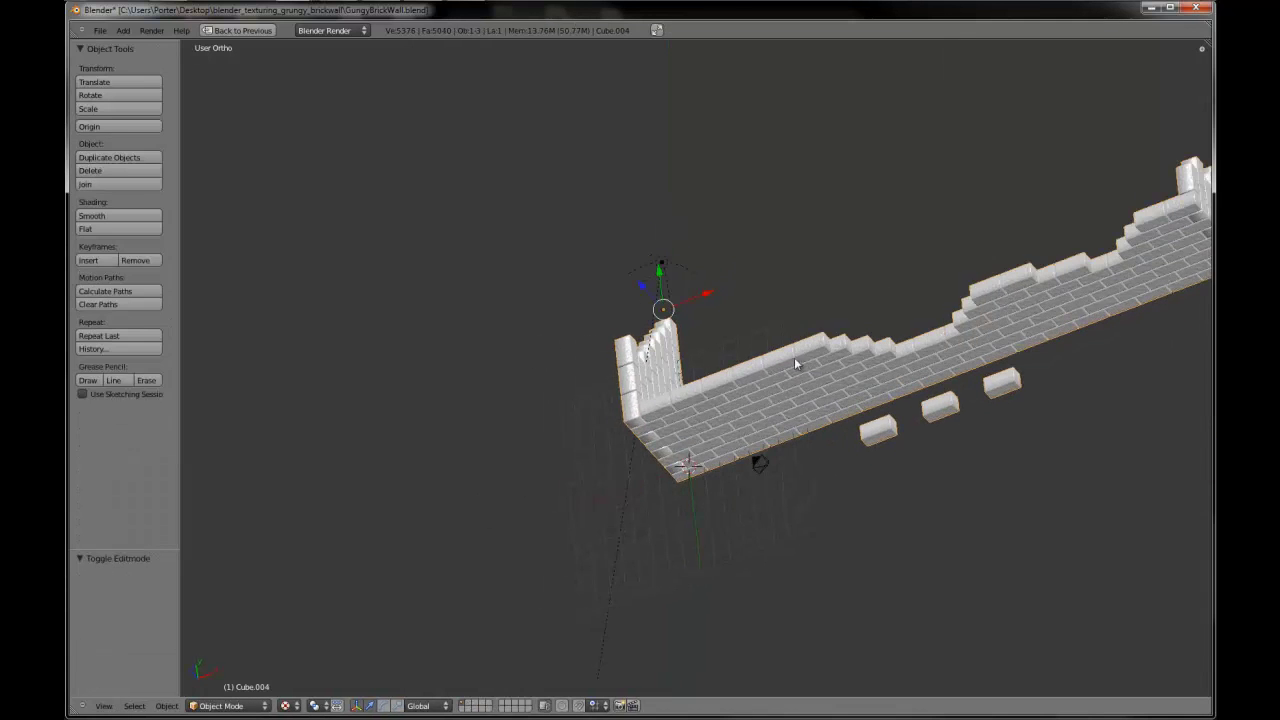
{"action": "middle_click_drag", "start_coordinate": [871, 453], "coordinate": [957, 443]}
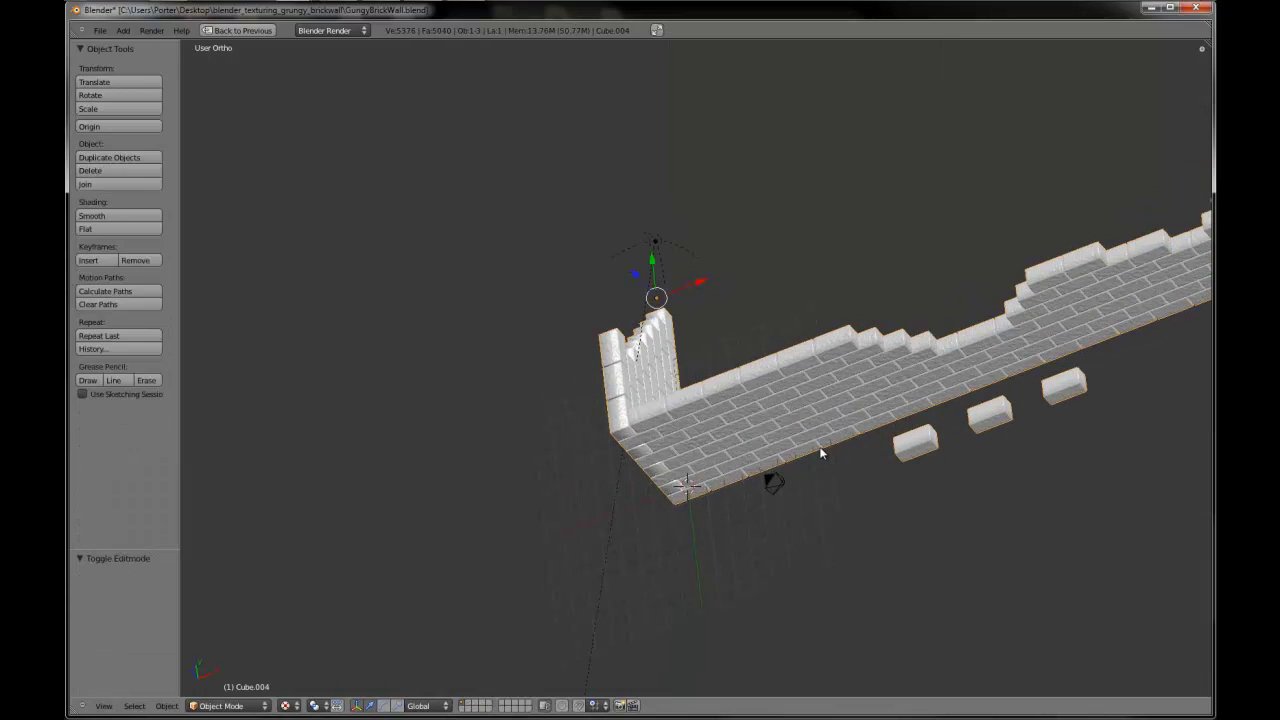
{"action": "middle_click_drag", "start_coordinate": [820, 454], "coordinate": [889, 534]}
{"action": "middle_click_drag", "start_coordinate": [950, 468], "coordinate": [812, 449], "text": "shift"}
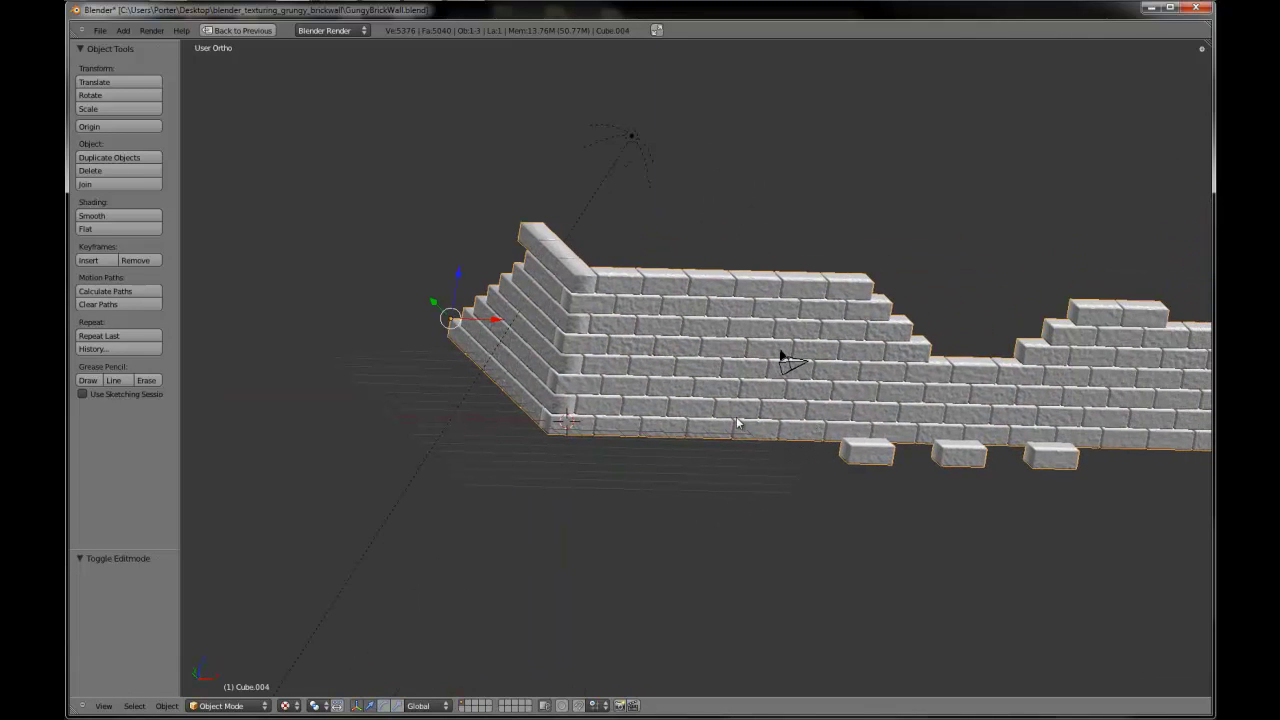
{"action": "middle_click_drag", "start_coordinate": [738, 424], "coordinate": [853, 443]}
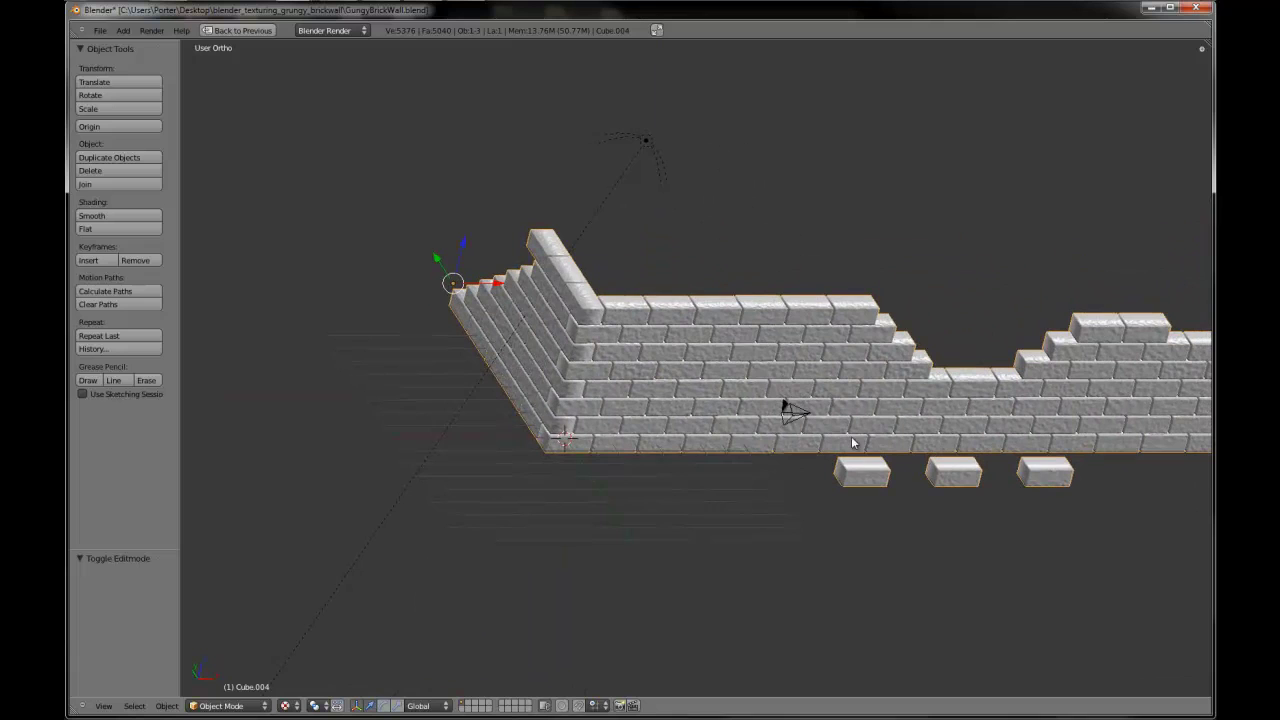
{"action": "left_click", "coordinate": [262, 705]}
{"action": "left_click", "coordinate": [240, 634]}
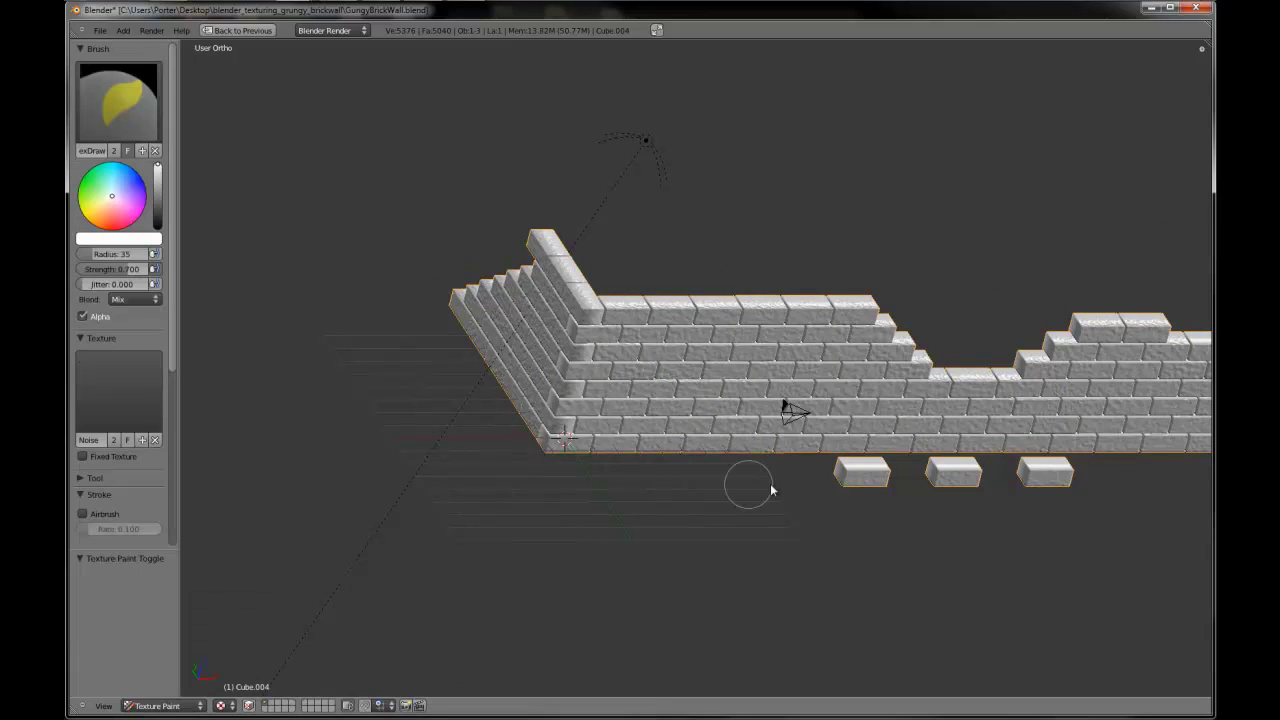
{"action": "middle_click_drag", "start_coordinate": [885, 470], "coordinate": [773, 548]}
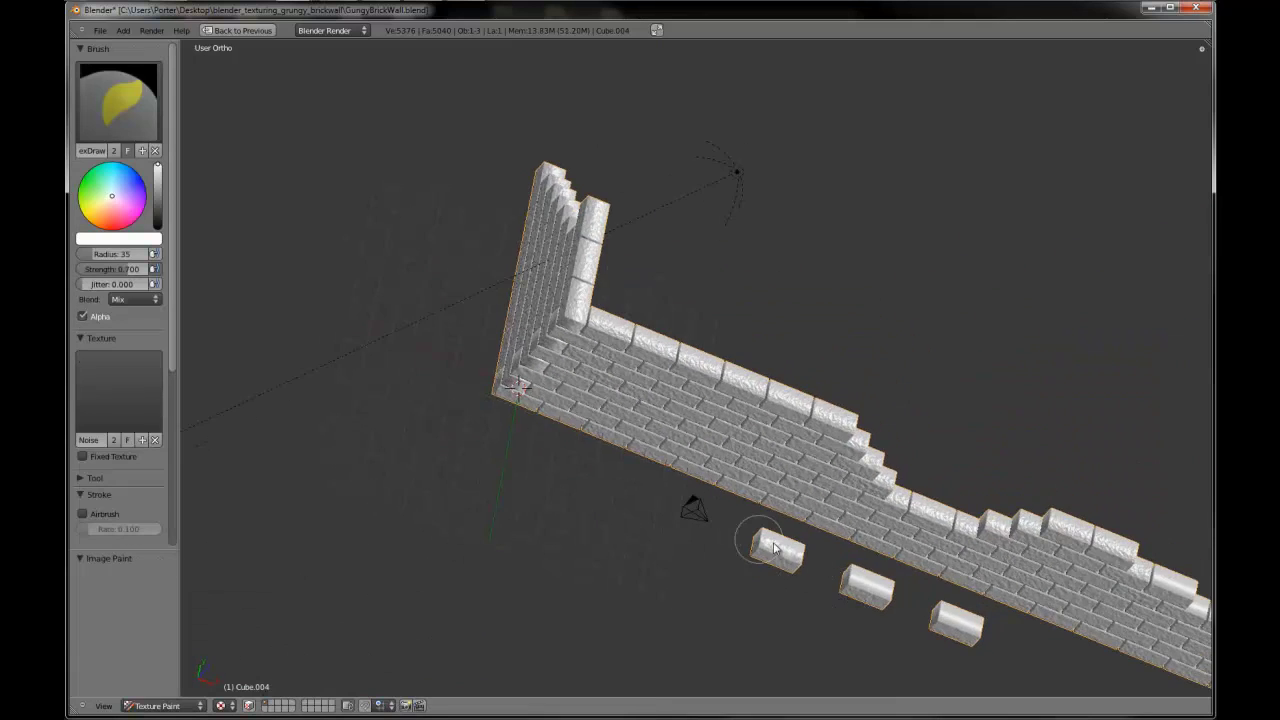
{"action": "middle_click_drag", "start_coordinate": [905, 505], "coordinate": [820, 303]}
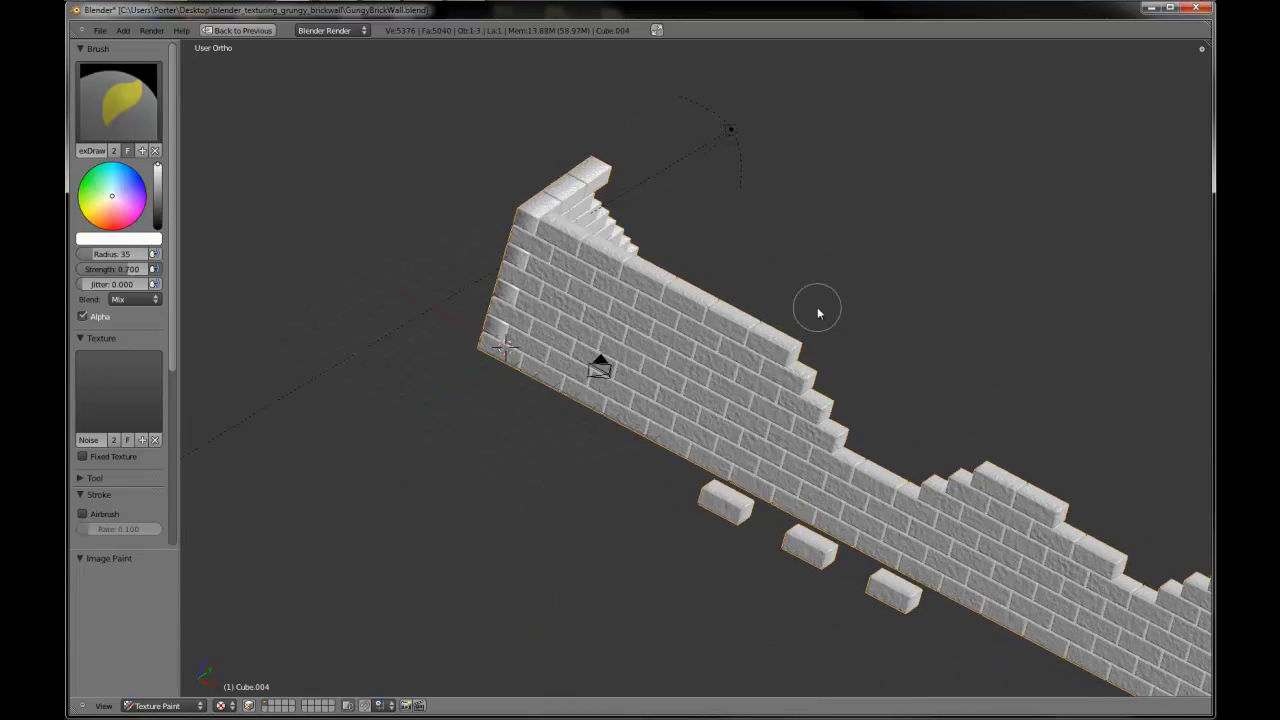
{"action": "middle_click_drag", "start_coordinate": [886, 508], "coordinate": [741, 412]}
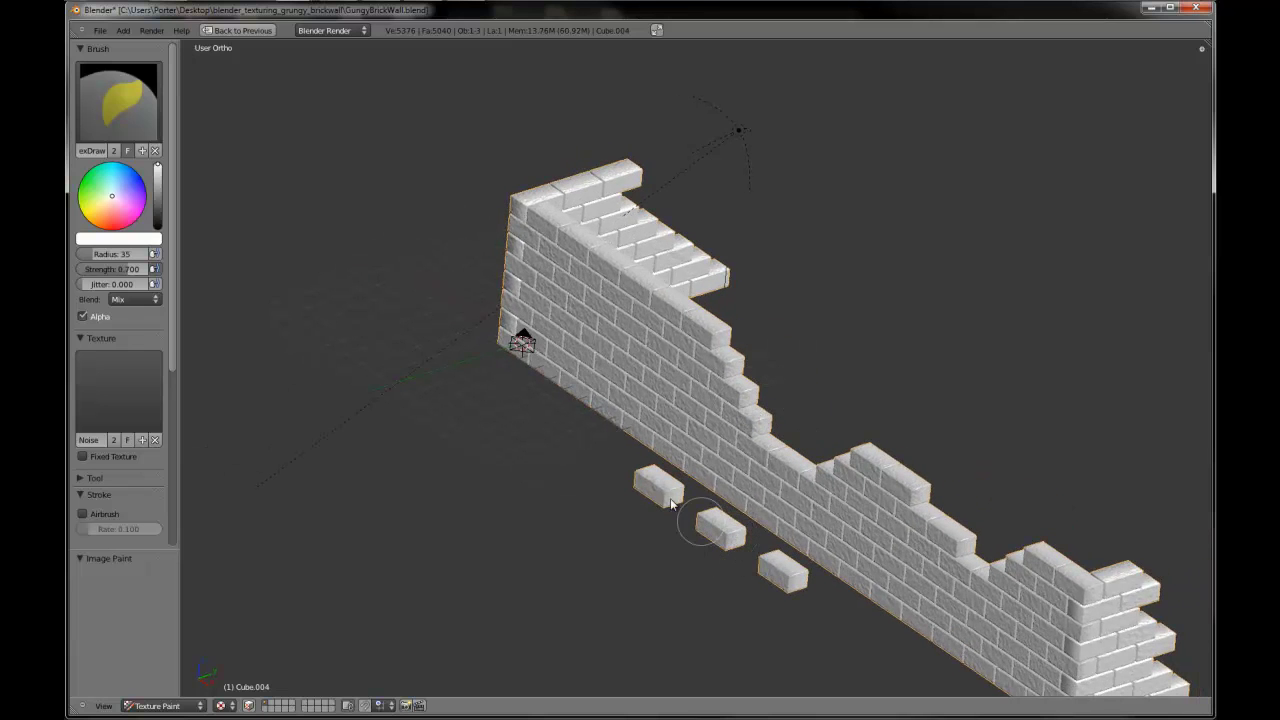
- Texture-paint roughness onto the undersides of the wall and loose bricks, and cover the loose bricks' remaining smooth sides
{"action": "middle_click_drag", "start_coordinate": [797, 456], "coordinate": [697, 377]}
{"action": "mouse_move", "coordinate": [614, 376]}
{"action": "middle_mouse_down"}
{"action": "mouse_move", "coordinate": [608, 400]}
{"action": "mouse_move", "coordinate": [588, 160]}
{"action": "middle_mouse_up"}
{"action": "mouse_move", "coordinate": [615, 425]}
{"action": "left_mouse_down"}
{"action": "mouse_move", "coordinate": [620, 509]}
{"action": "mouse_move", "coordinate": [700, 608]}
{"action": "mouse_move", "coordinate": [686, 586]}
{"action": "left_mouse_up"}
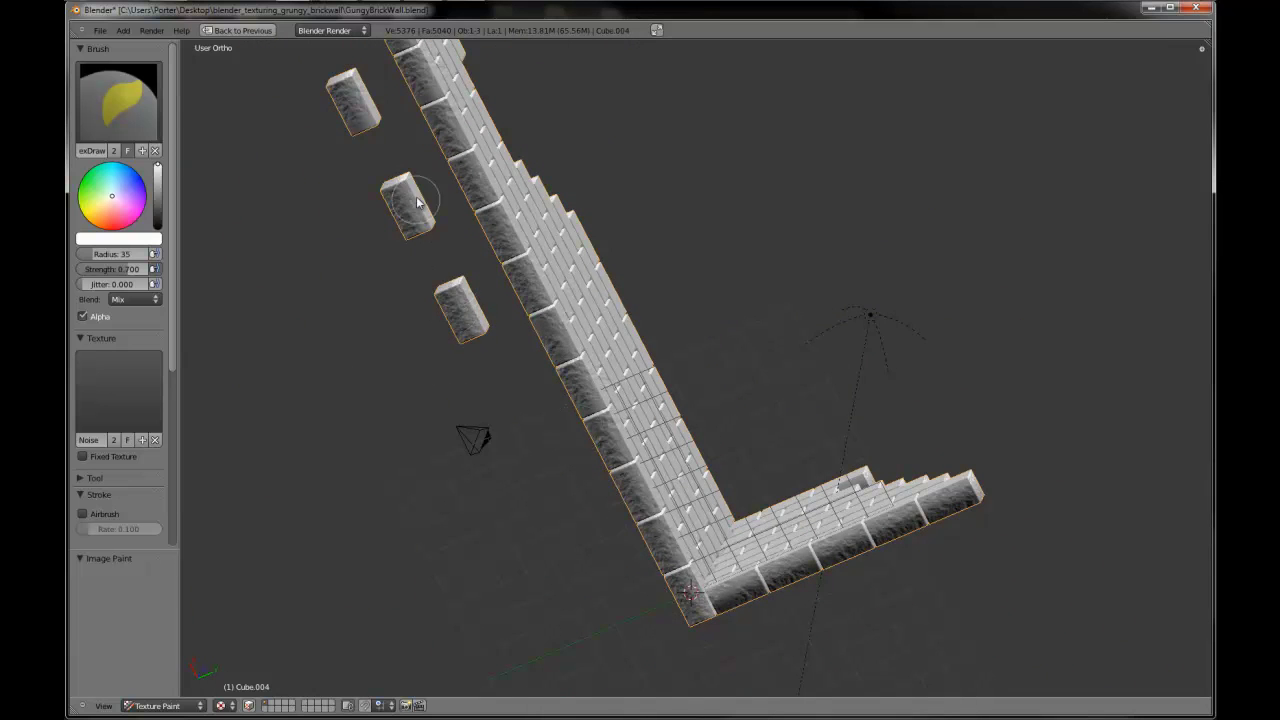
{"action": "middle_click_drag", "start_coordinate": [457, 257], "coordinate": [916, 448]}
{"action": "middle_click_drag", "start_coordinate": [858, 502], "coordinate": [782, 247]}
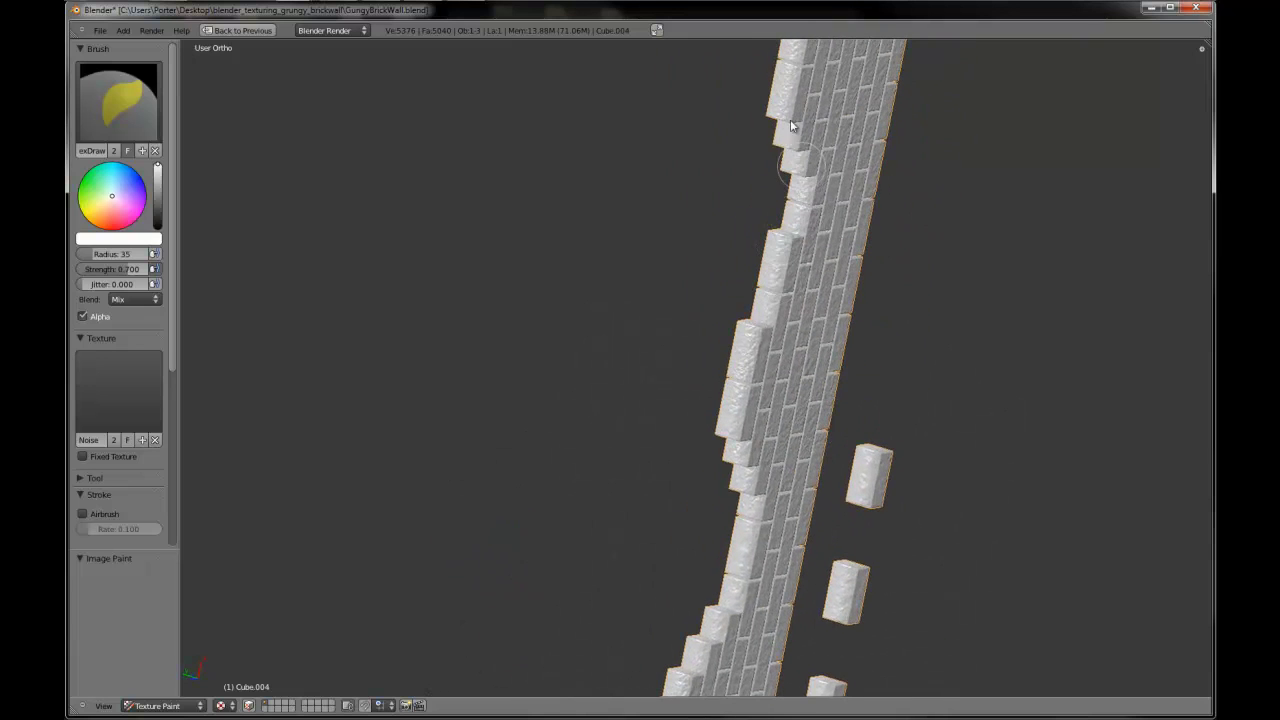
- Restore the full editor layout and set the Noise texture's Clouds basis to Voronoi Crackle
{"action": "key", "text": "KP_1"}
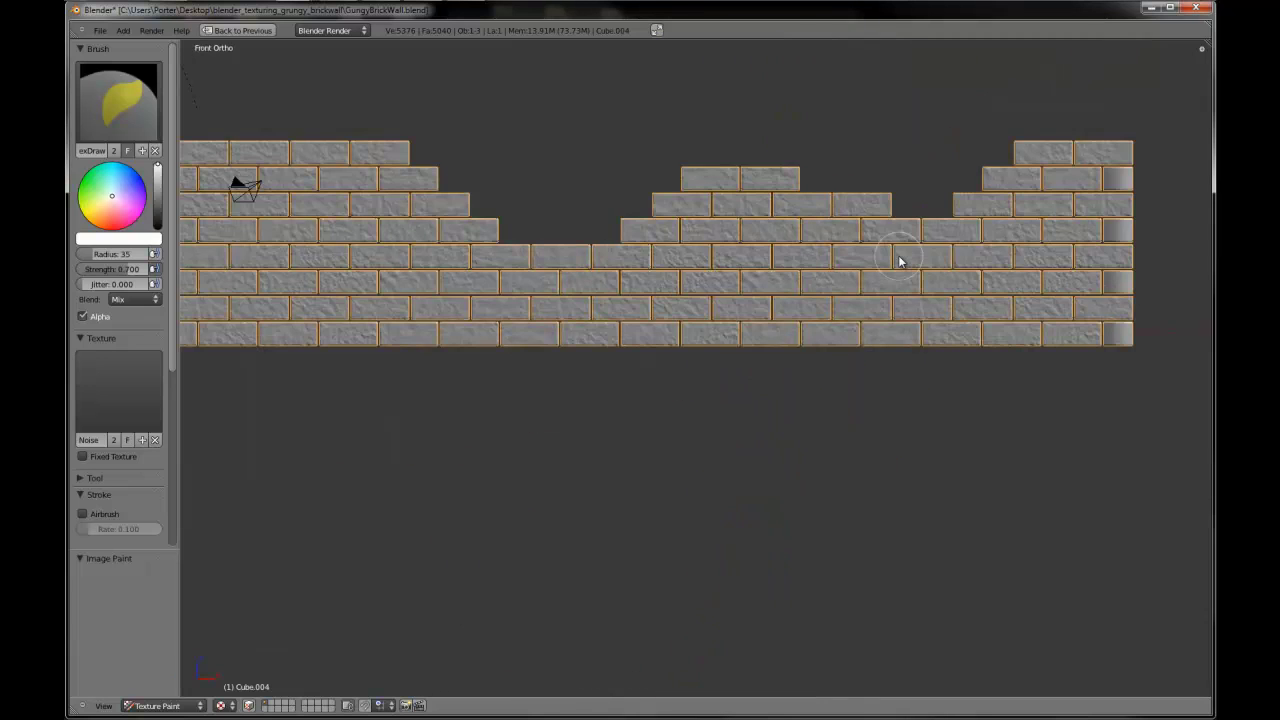
{"action": "scroll", "coordinate": [720, 288], "scroll_direction": "down", "scroll_amount": 3}
{"action": "middle_click_drag", "start_coordinate": [597, 318], "coordinate": [775, 327], "text": "shift"}
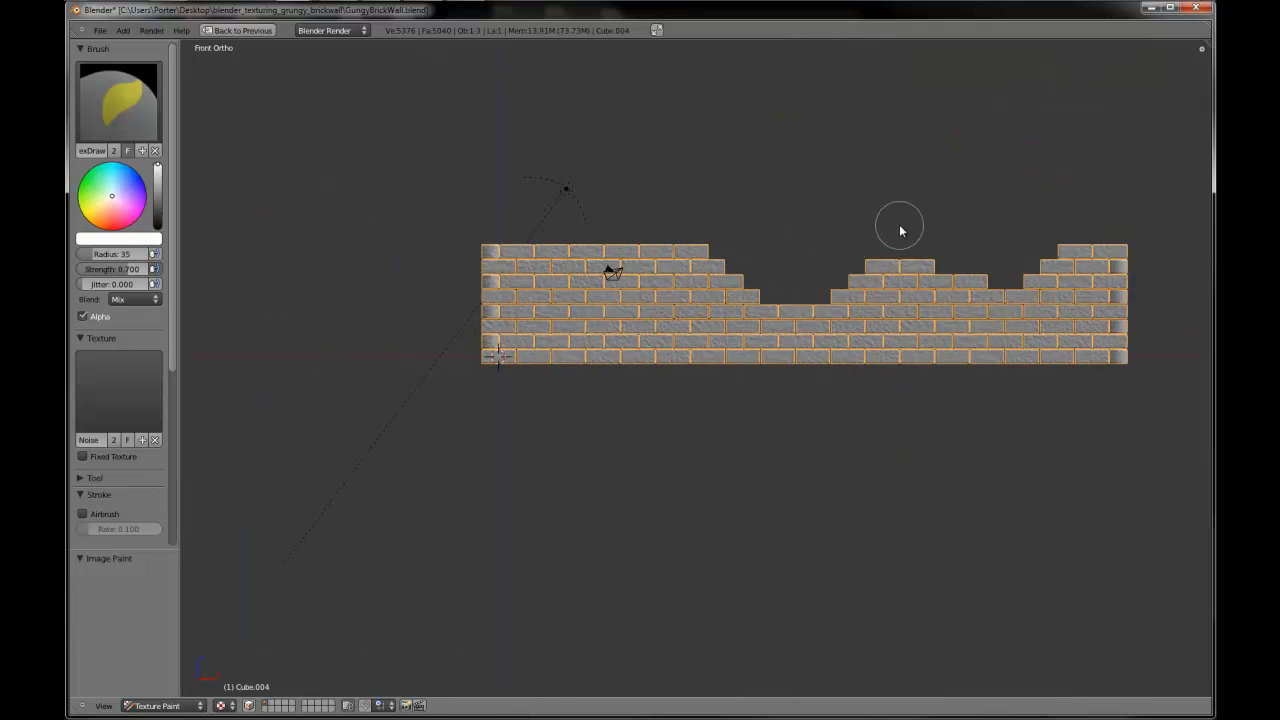
{"action": "key", "text": "ctrl+Up"}
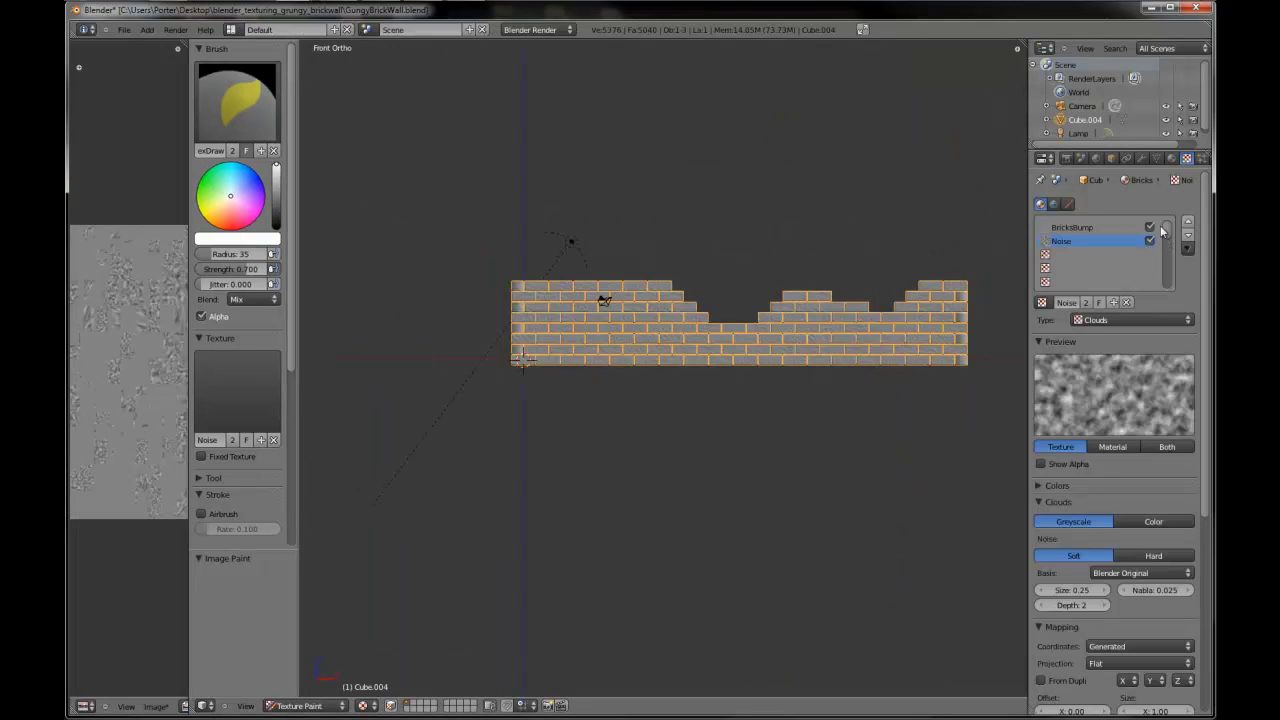
{"action": "left_click", "coordinate": [1138, 320]}
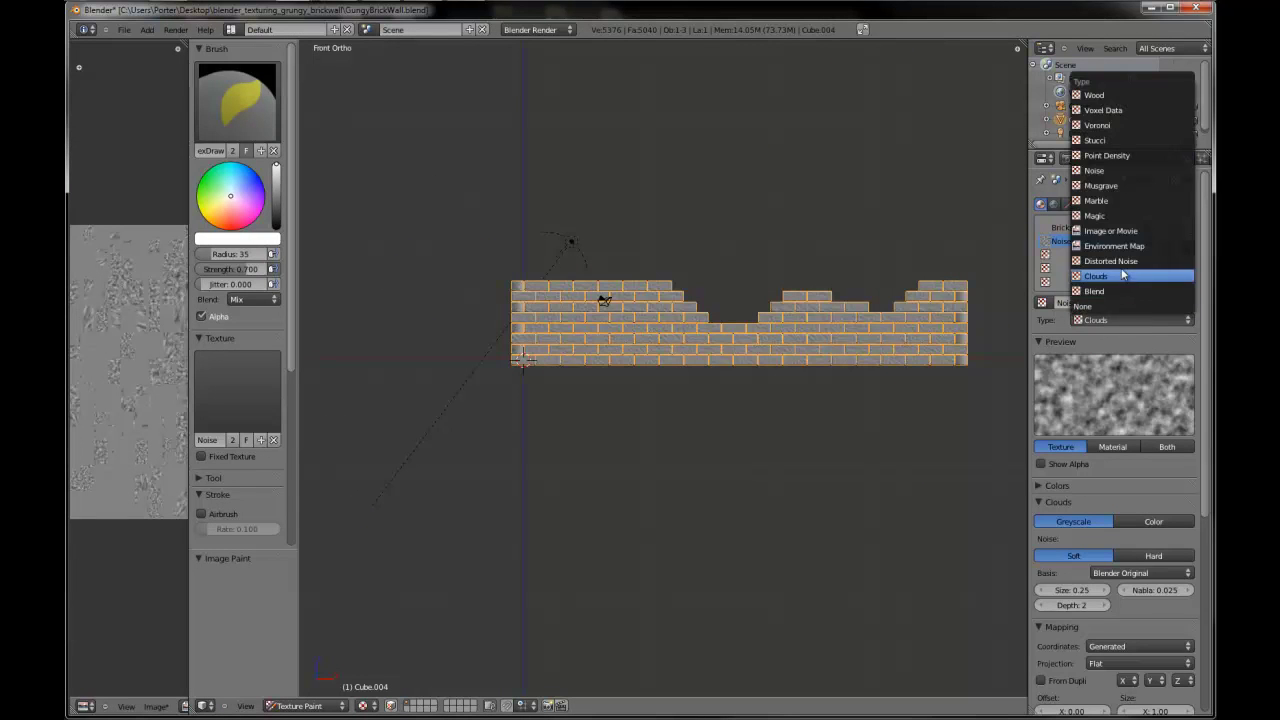
{"action": "left_click", "coordinate": [1120, 572]}
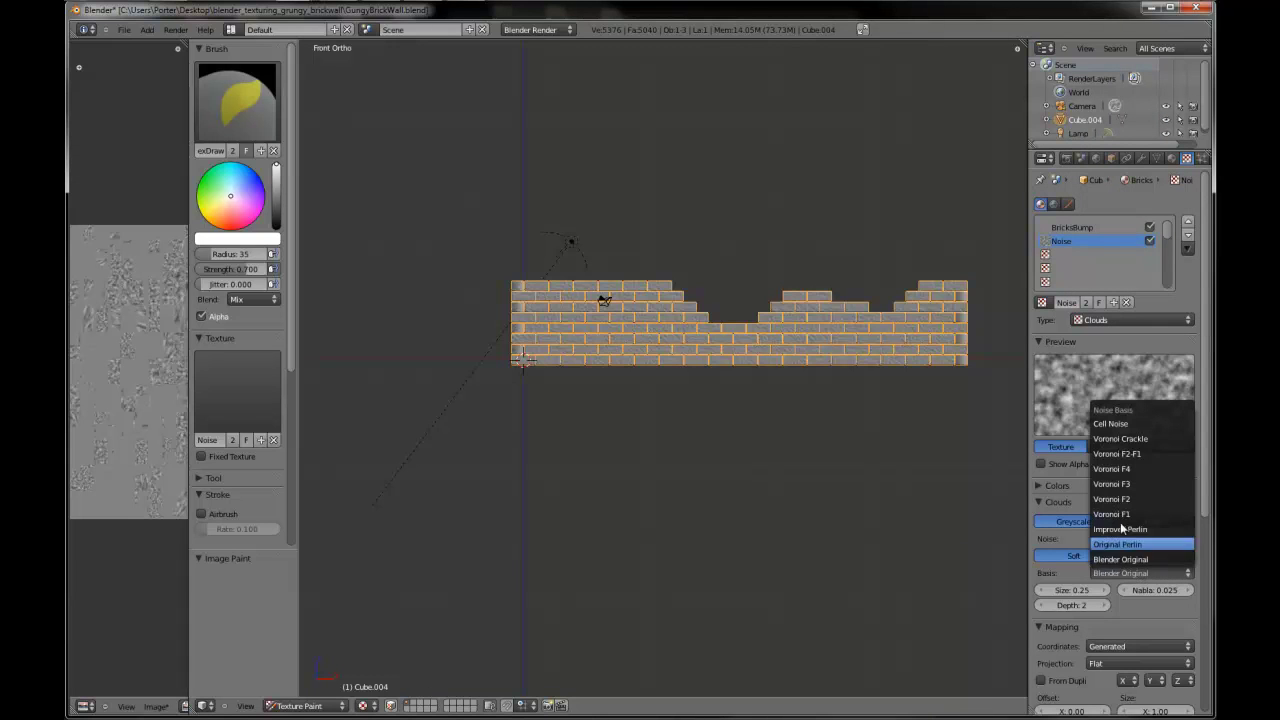
{"action": "left_click", "coordinate": [1140, 446]}
- Set the texture paint brush strength to 0.229 for painting the front wall
{"action": "scroll", "coordinate": [794, 429], "scroll_direction": "up", "scroll_amount": 6}
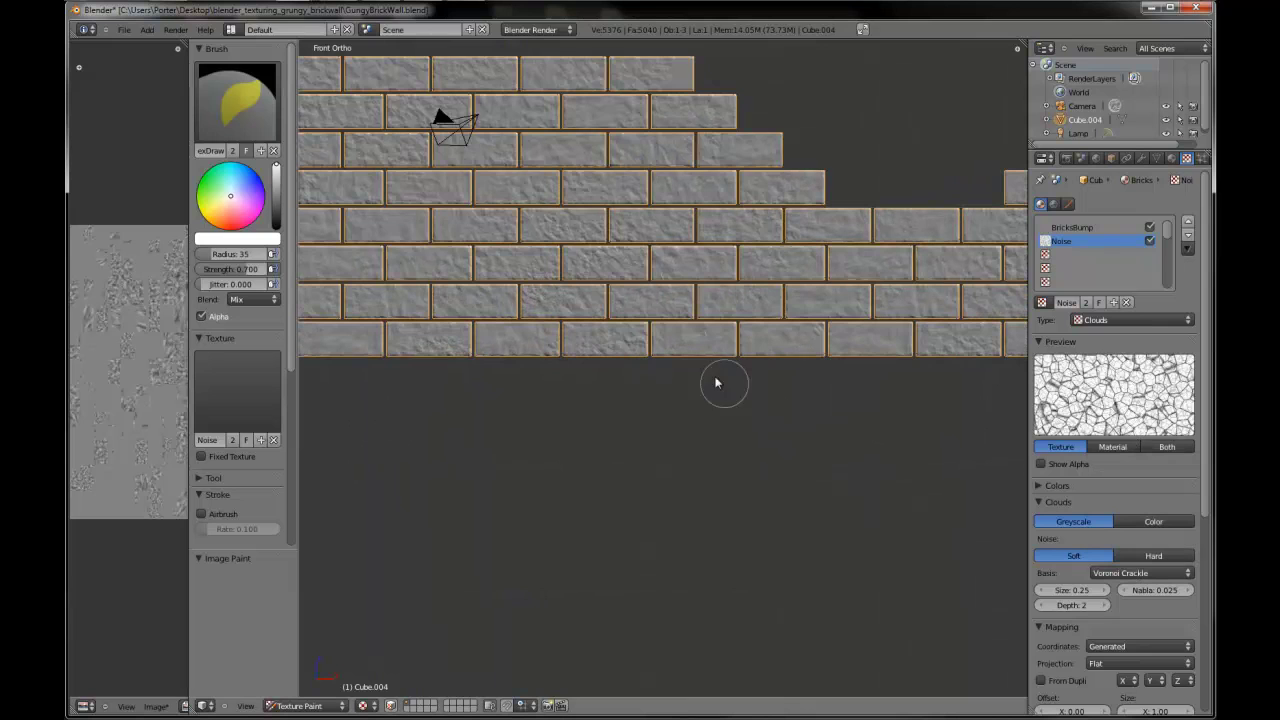
{"action": "middle_click_drag", "start_coordinate": [447, 217], "coordinate": [494, 337], "text": "shift"}
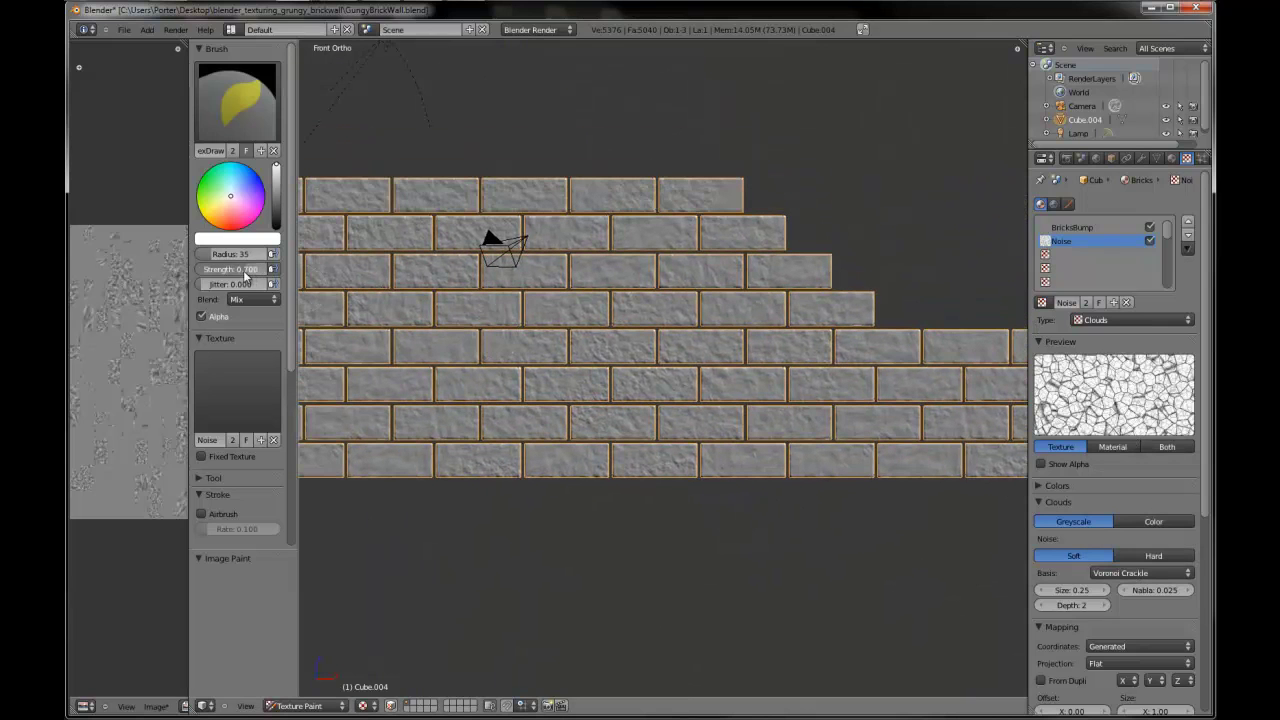
{"action": "left_click_drag", "start_coordinate": [218, 272], "coordinate": [216, 272]}
{"action": "scroll", "coordinate": [463, 357], "scroll_direction": "down", "scroll_amount": 3}
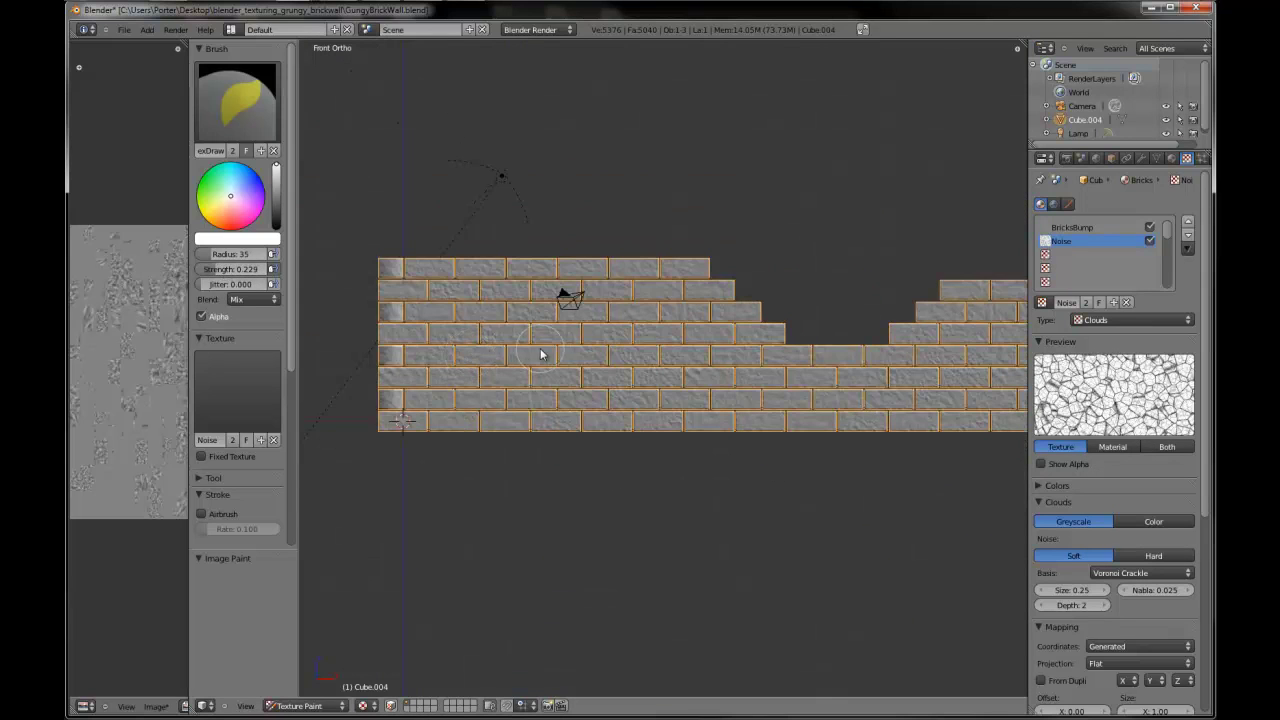
- Paint scattered Voronoi Crackle cracks onto the bricks near the corner end of the front wall and check the wall from several angles
{"action": "scroll", "coordinate": [546, 357], "scroll_direction": "up", "scroll_amount": 2}
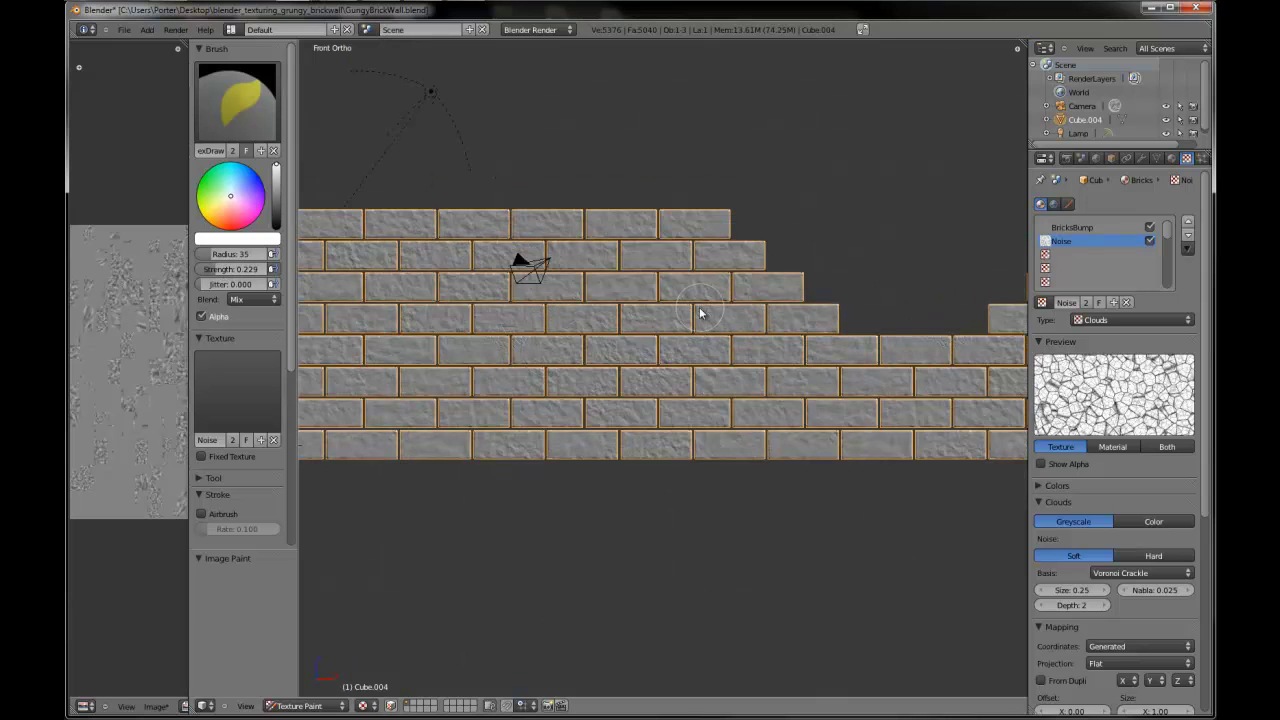
{"action": "middle_click_drag", "start_coordinate": [400, 251], "coordinate": [520, 328], "text": "shift"}
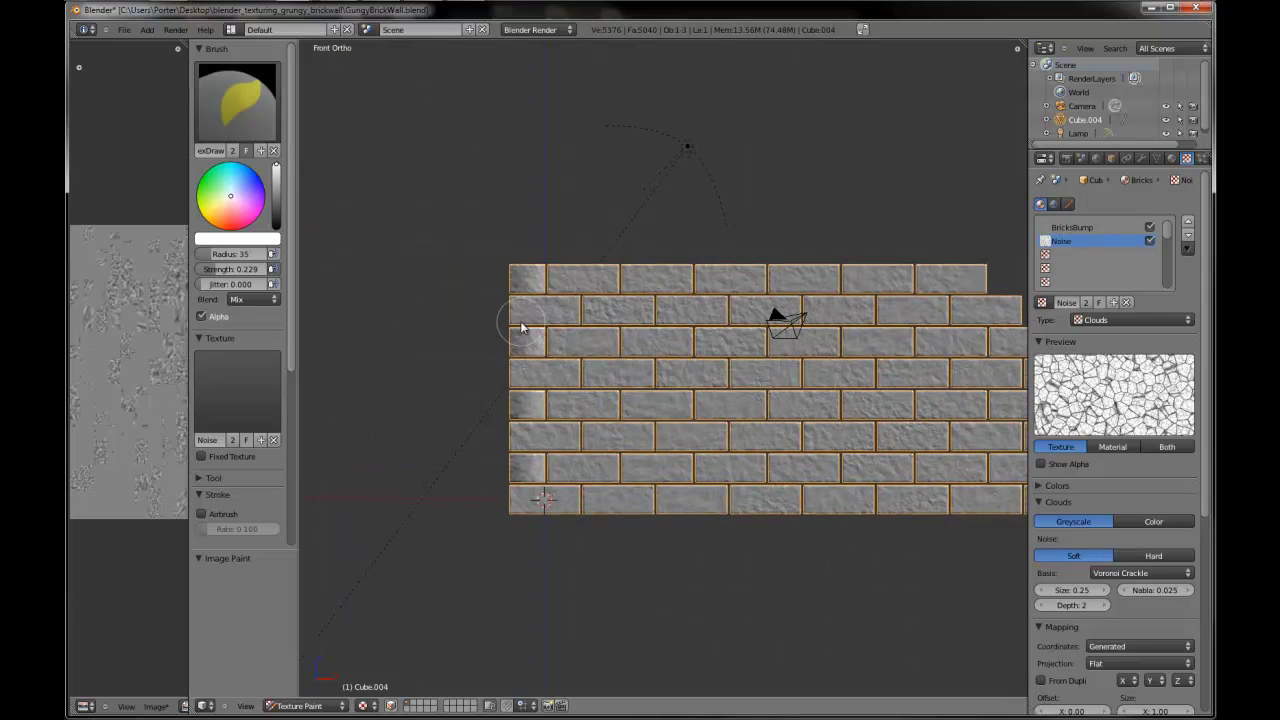
{"action": "mouse_move", "coordinate": [573, 367]}
{"action": "left_mouse_down"}
{"action": "mouse_move", "coordinate": [666, 406]}
{"action": "mouse_move", "coordinate": [629, 417]}
{"action": "mouse_move", "coordinate": [697, 429]}
{"action": "mouse_move", "coordinate": [744, 400]}
{"action": "left_mouse_up"}
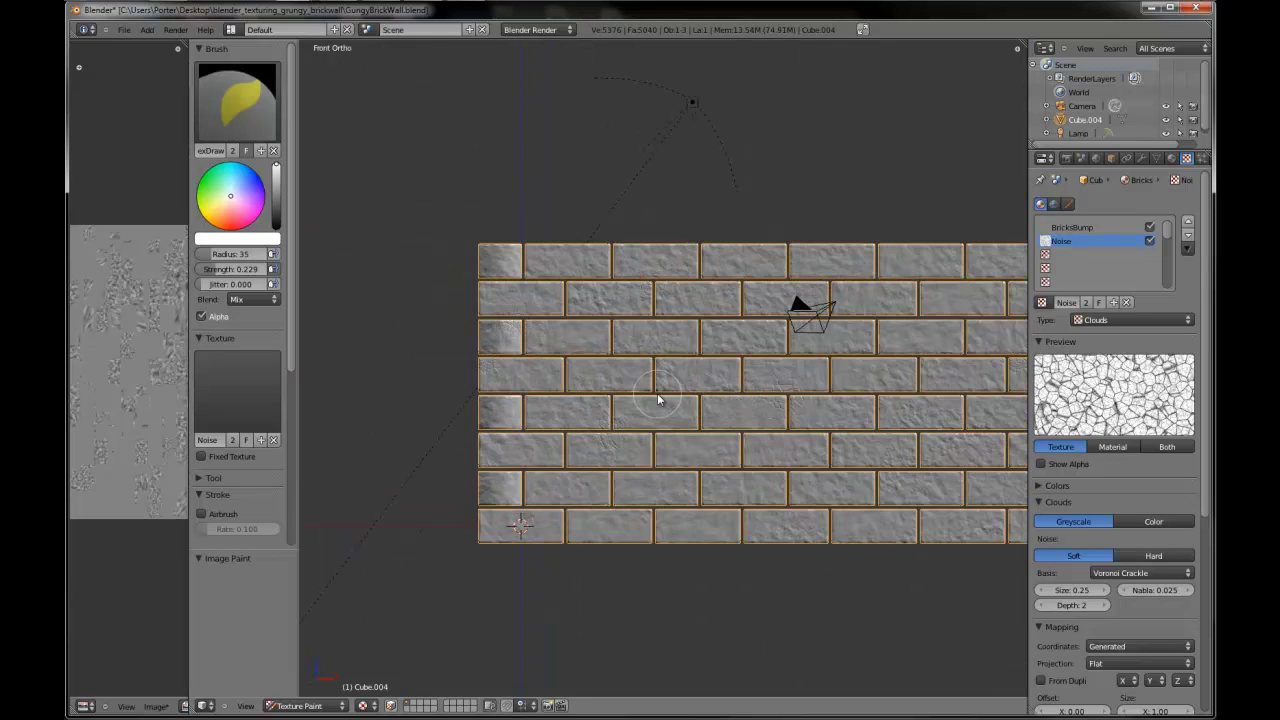
{"action": "mouse_move", "coordinate": [654, 400]}
{"action": "middle_mouse_down"}
{"action": "mouse_move", "coordinate": [783, 423]}
{"action": "mouse_move", "coordinate": [641, 467]}
{"action": "mouse_move", "coordinate": [745, 372]}
{"action": "mouse_move", "coordinate": [877, 300]}
{"action": "mouse_move", "coordinate": [826, 317]}
{"action": "middle_mouse_up"}
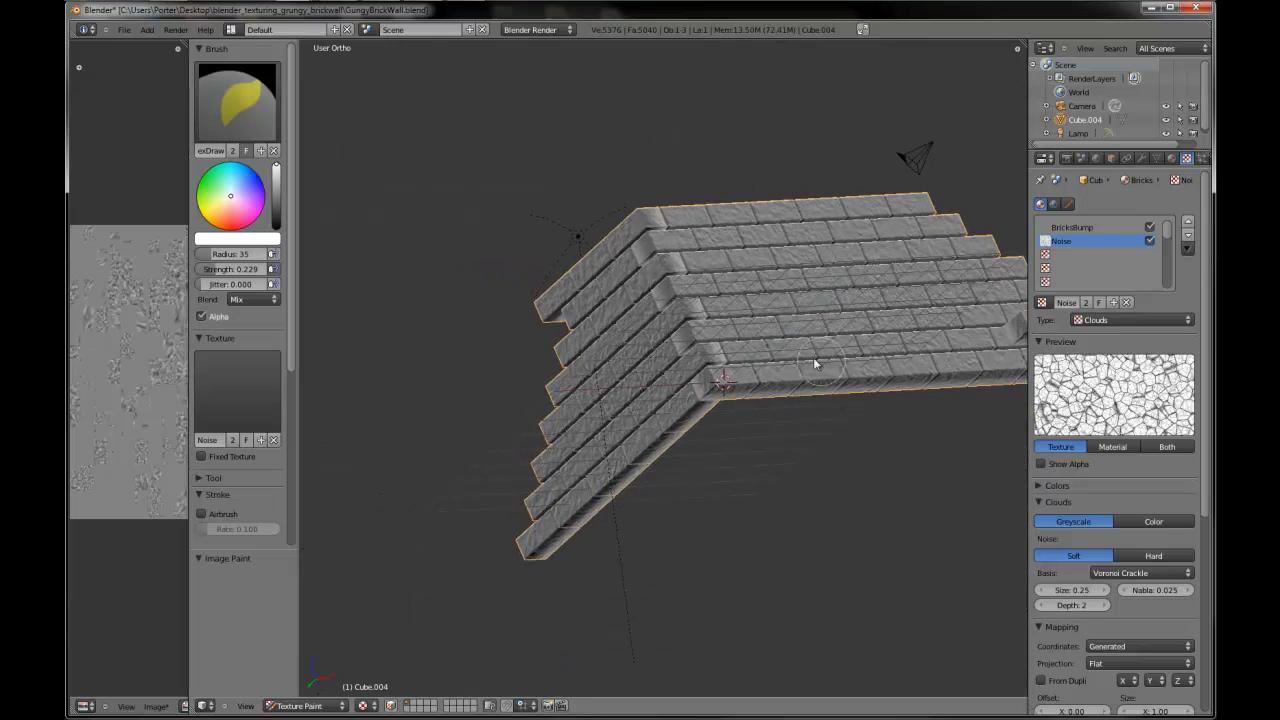
{"action": "middle_click_drag", "start_coordinate": [814, 363], "coordinate": [447, 451]}
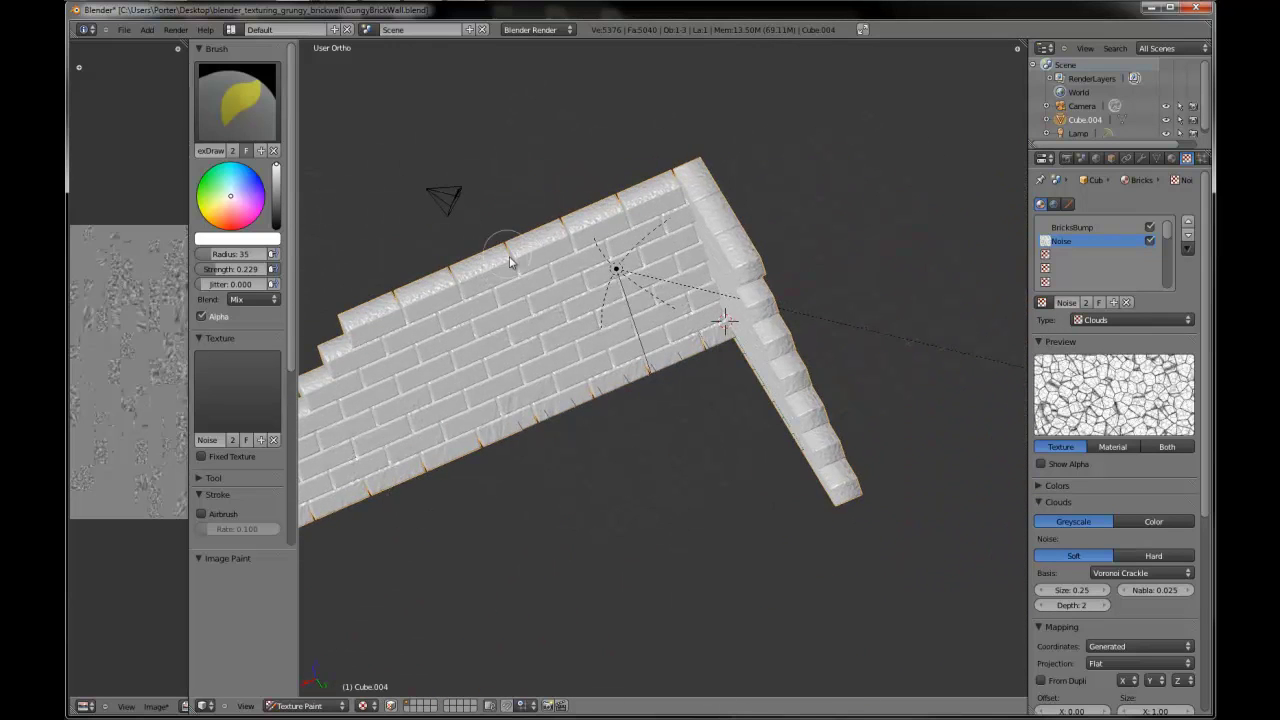
{"action": "middle_click_drag", "start_coordinate": [625, 340], "coordinate": [677, 348]}
{"action": "scroll", "coordinate": [684, 380], "scroll_direction": "down", "scroll_amount": 4}
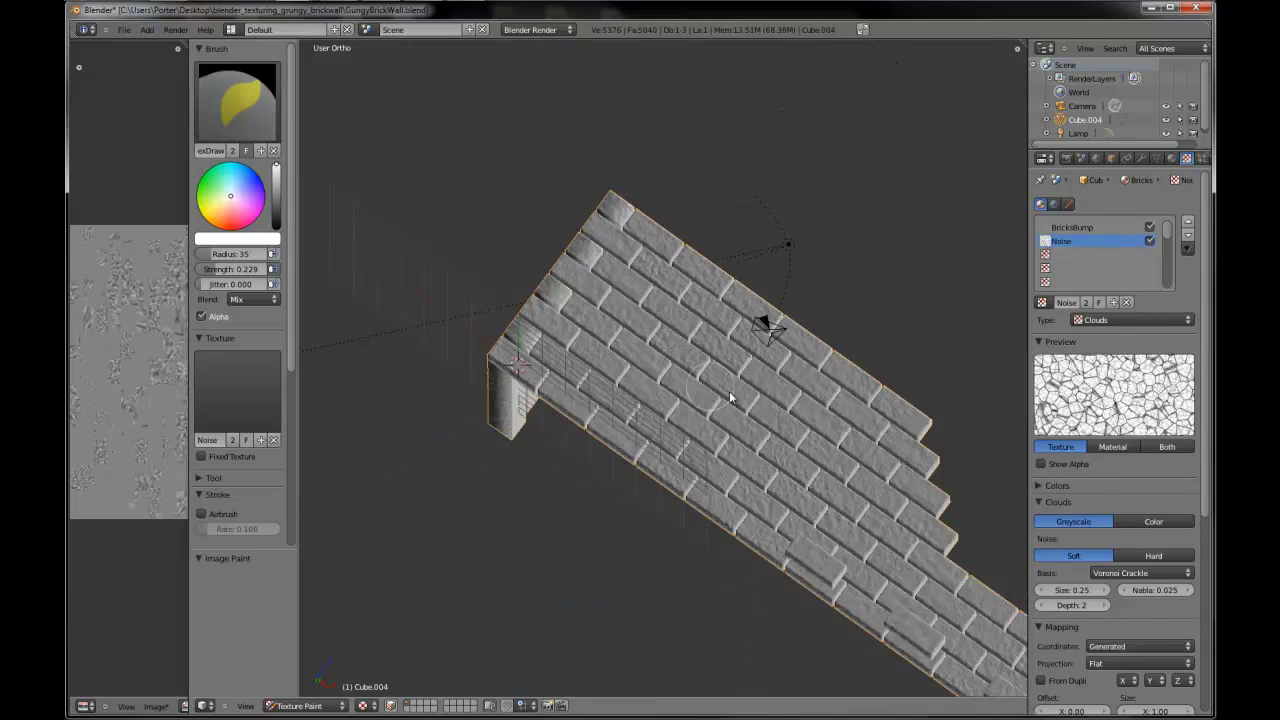
- Add more Voronoi Crackle cracks to the middle and lower bricks of the front wall
{"action": "scroll", "coordinate": [745, 400], "scroll_direction": "up", "scroll_amount": 4}
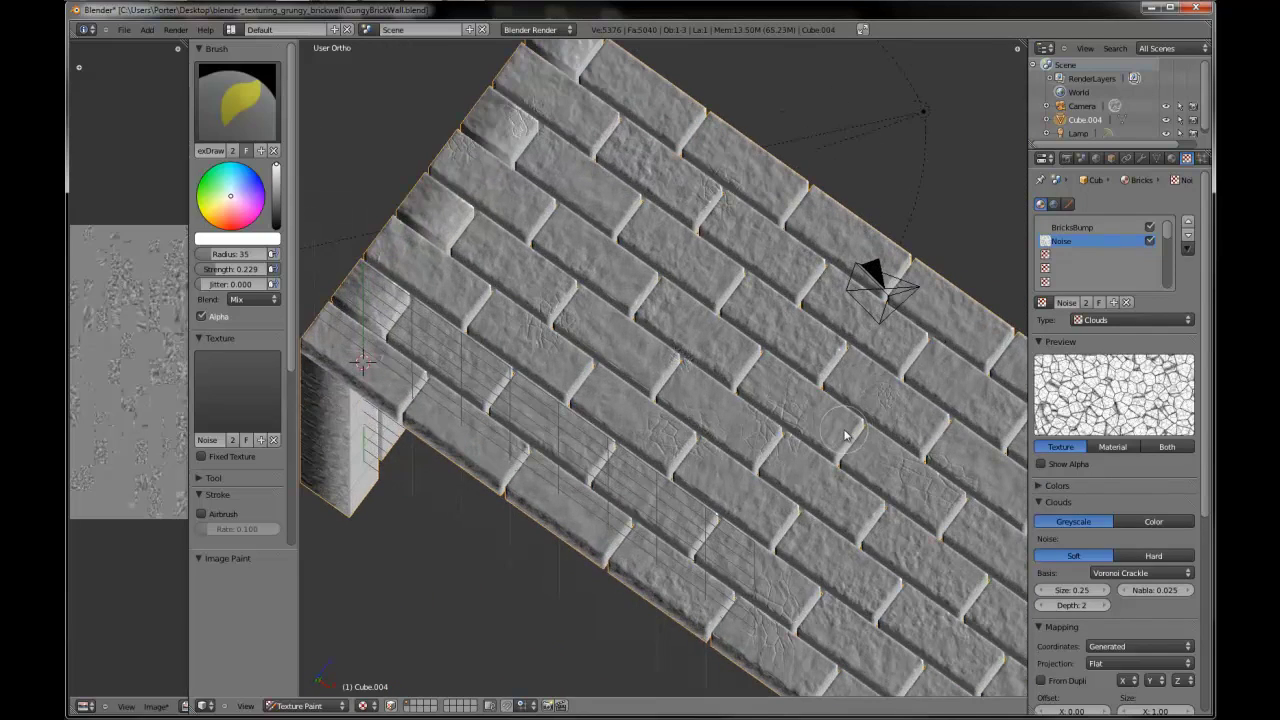
{"action": "left_click_drag", "start_coordinate": [843, 437], "coordinate": [790, 424]}
{"action": "scroll", "coordinate": [788, 422], "scroll_direction": "down", "scroll_amount": 5}
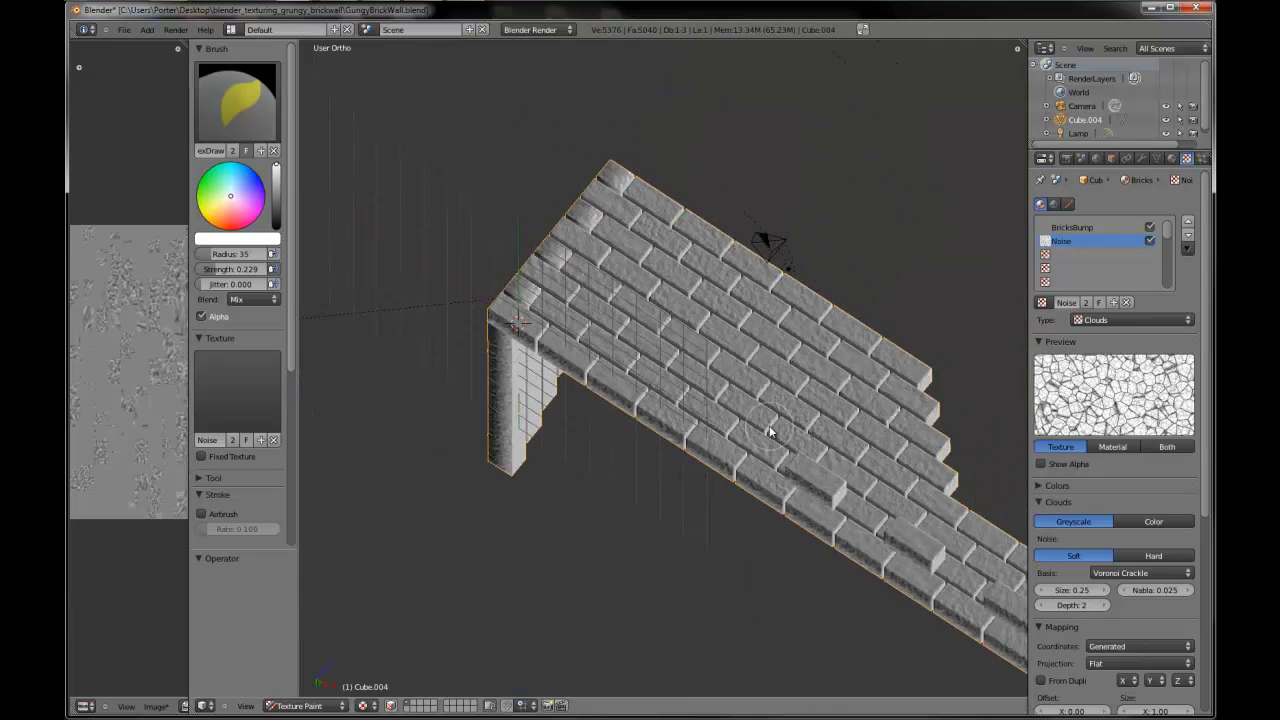
{"action": "key", "text": "KP_1"}
{"action": "scroll", "coordinate": [770, 428], "scroll_direction": "down", "scroll_amount": 2}
{"action": "mouse_move", "coordinate": [791, 431]}
{"action": "left_mouse_down"}
{"action": "mouse_move", "coordinate": [851, 437]}
{"action": "mouse_move", "coordinate": [857, 423]}
{"action": "left_mouse_up"}
{"action": "scroll", "coordinate": [822, 432], "scroll_direction": "up", "scroll_amount": 3}
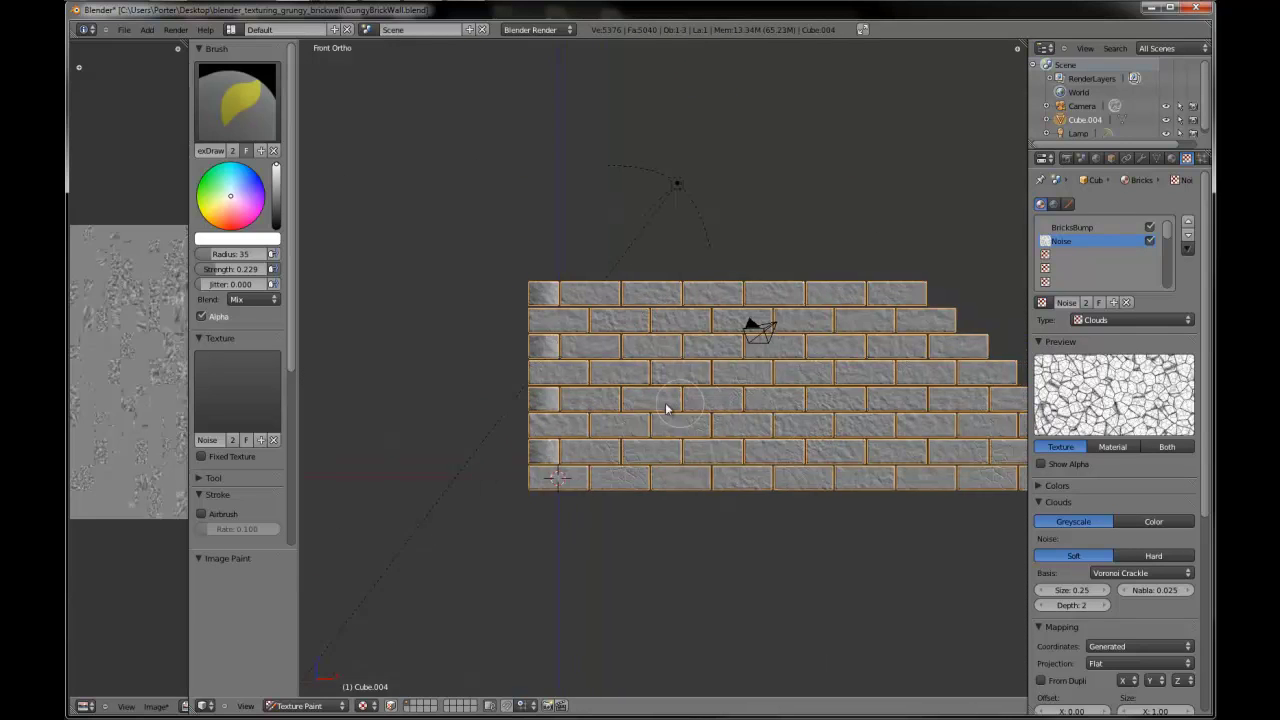
{"action": "scroll", "coordinate": [496, 352], "scroll_direction": "down", "scroll_amount": 2, "text": "ctrl"}
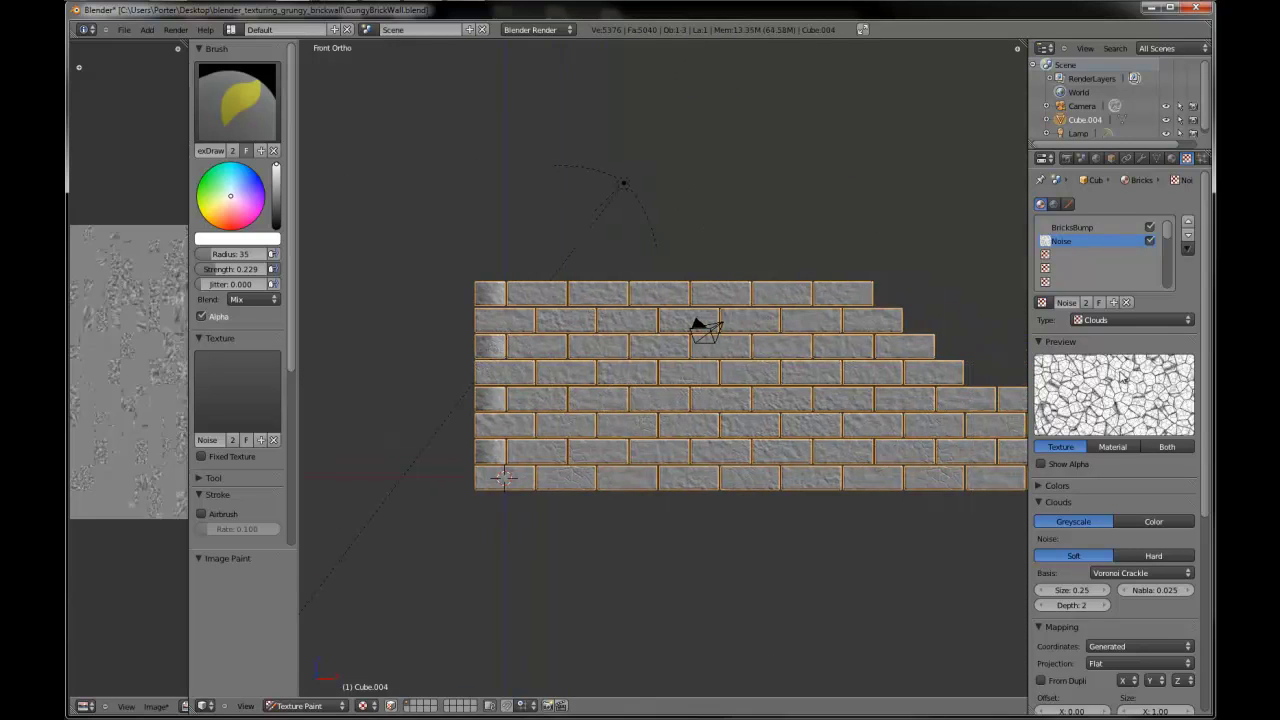
- Change the Noise texture's type to Noise and set the brush strength to 0.112 and jitter to 1.000
{"action": "left_click", "coordinate": [1113, 320]}
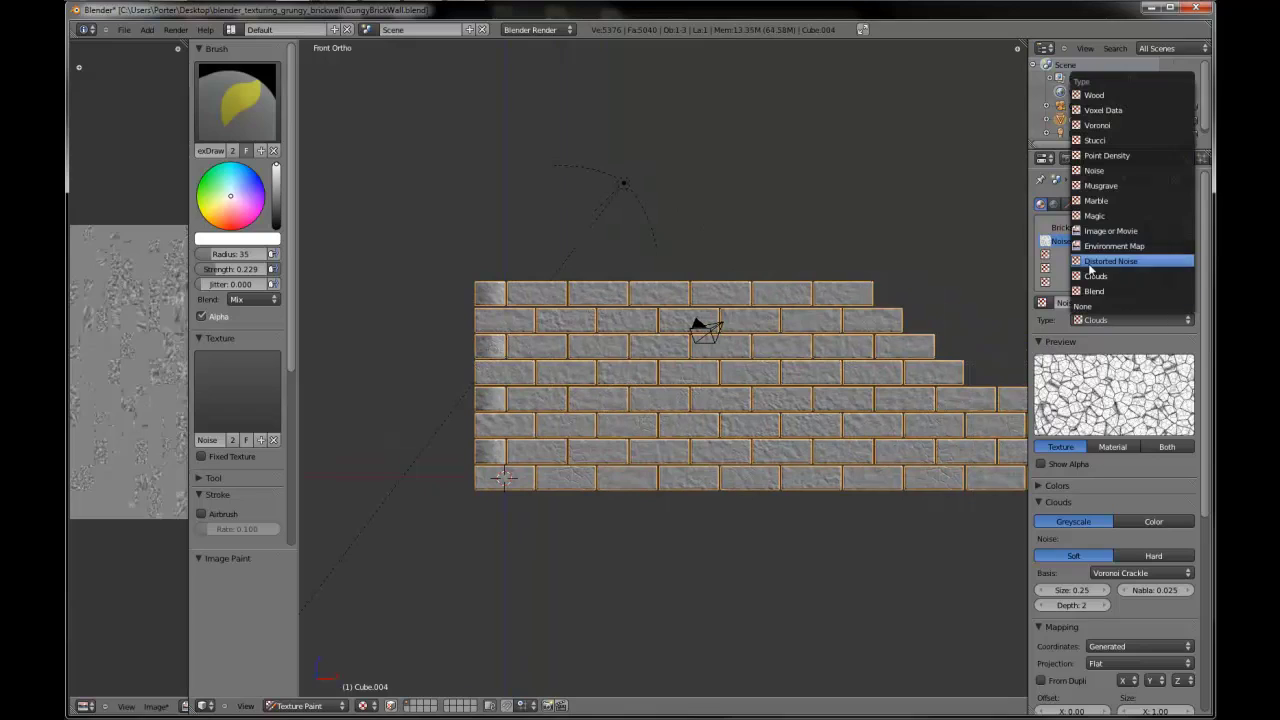
{"action": "left_click", "coordinate": [1100, 171]}
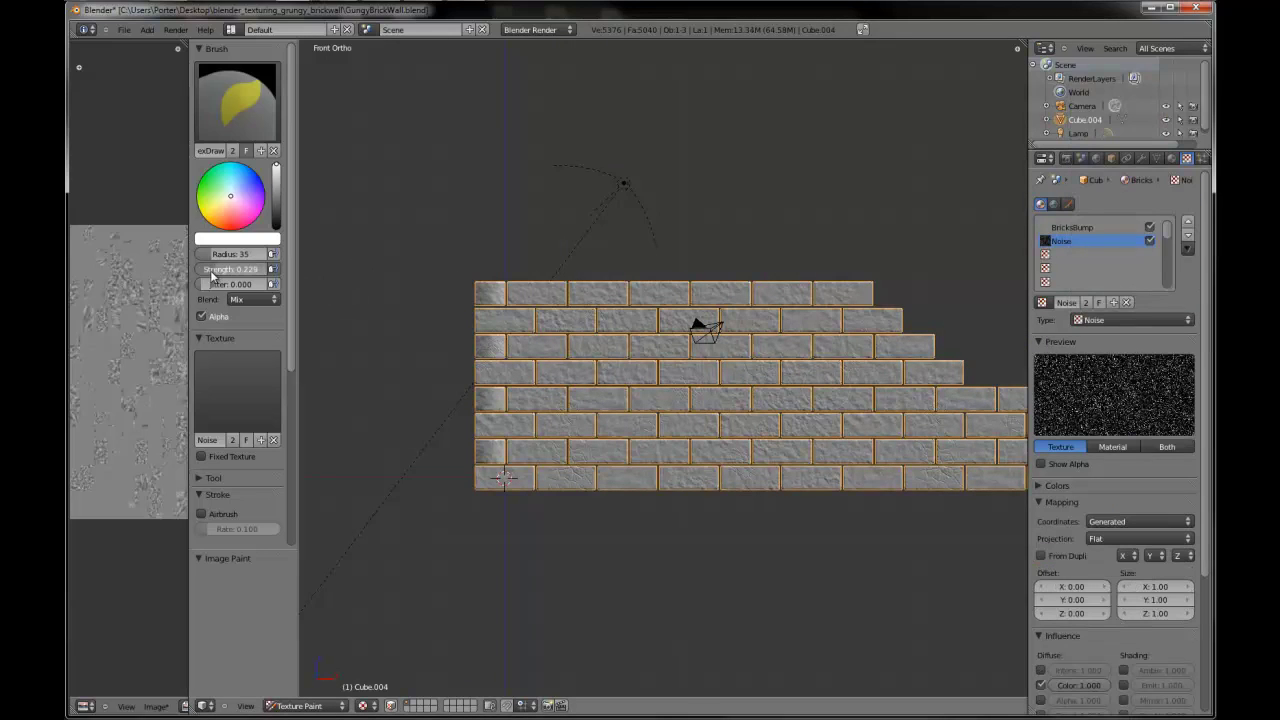
{"action": "left_click_drag", "start_coordinate": [207, 284], "coordinate": [326, 286]}
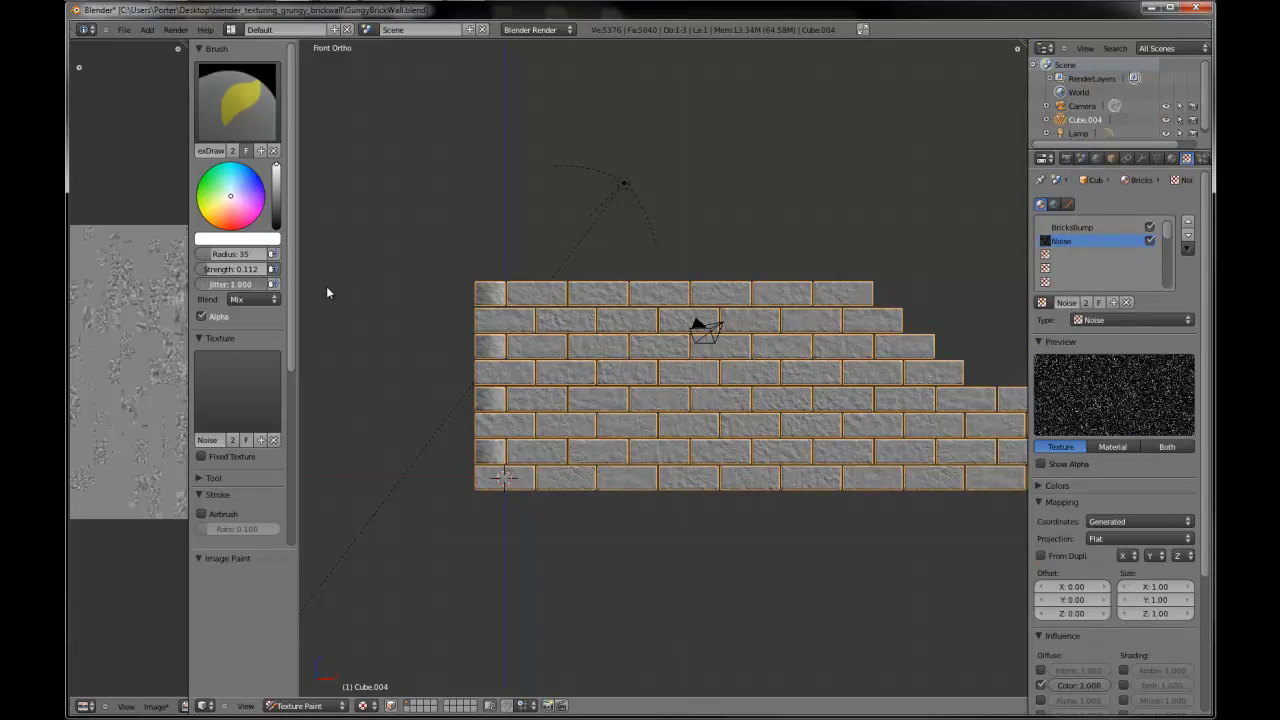
- Paint fine, grainy Noise pitting in scattered patches across the front wall's bricks
{"action": "scroll", "coordinate": [506, 330], "scroll_direction": "up", "scroll_amount": 5}
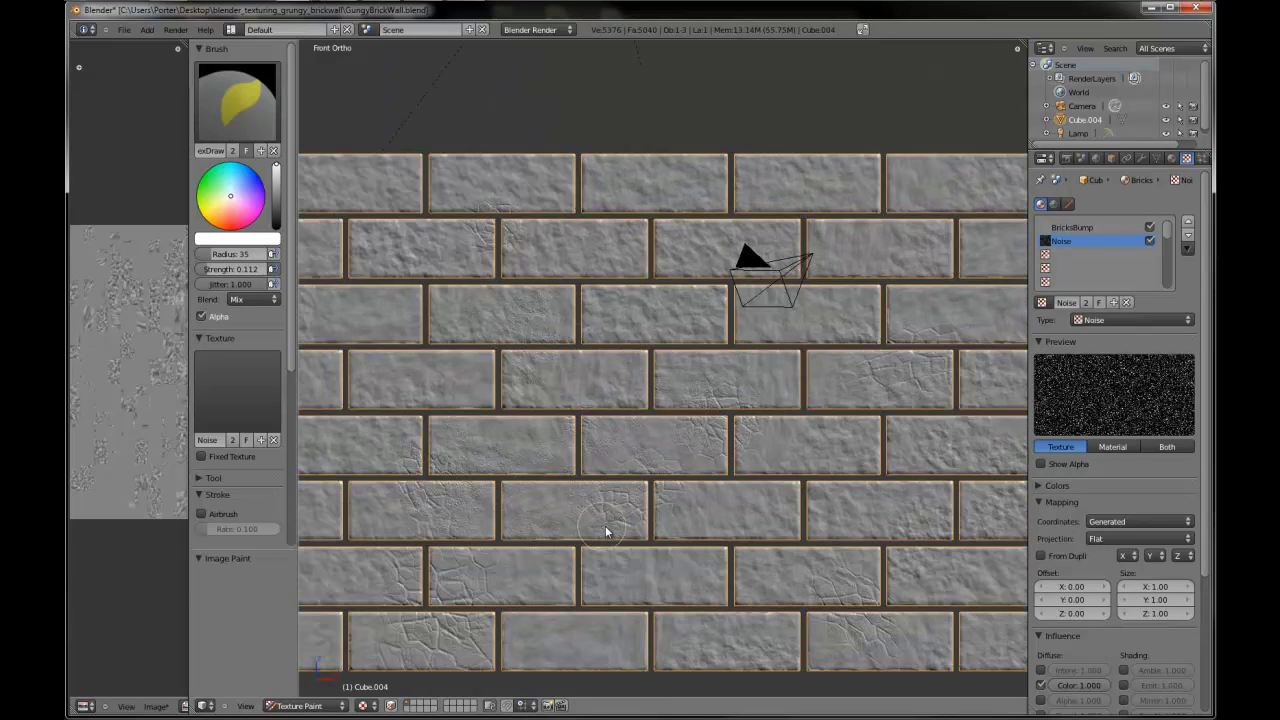
{"action": "scroll", "coordinate": [604, 398], "scroll_direction": "down", "scroll_amount": 2}
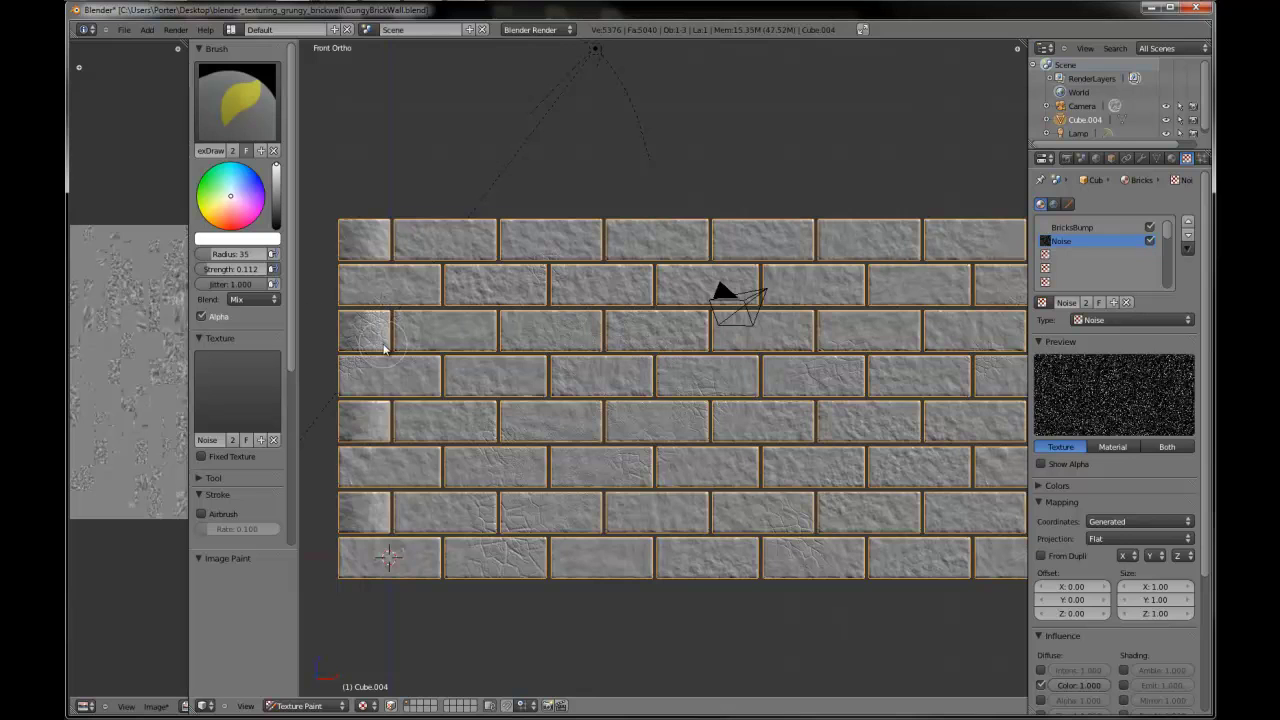
{"action": "scroll", "coordinate": [479, 328], "scroll_direction": "up", "scroll_amount": 4}
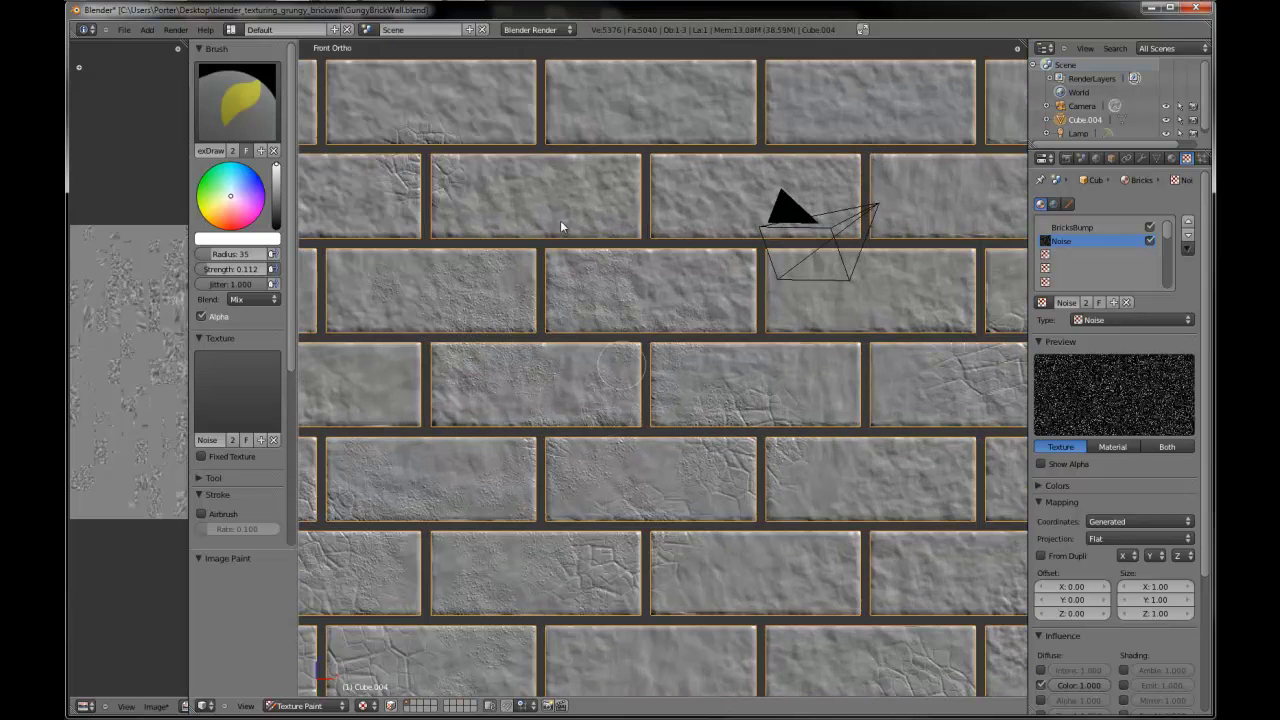
{"action": "scroll", "coordinate": [480, 255], "scroll_direction": "down", "scroll_amount": 3}
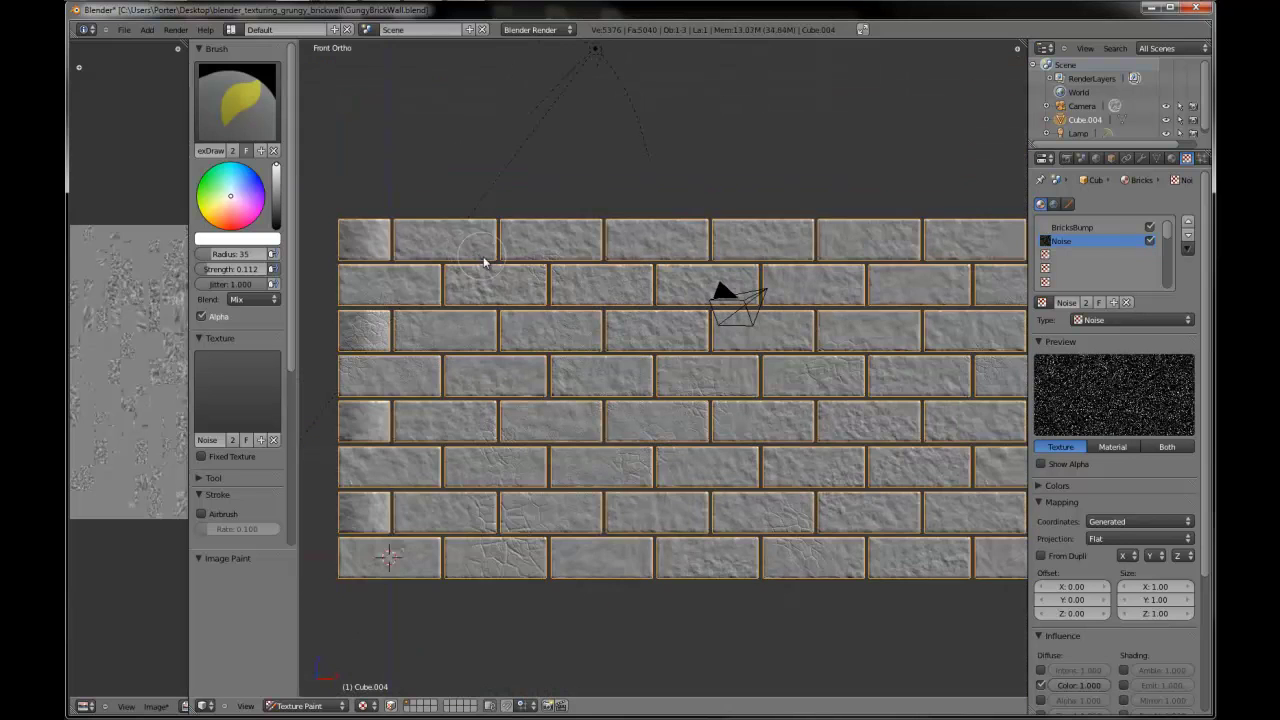
{"action": "scroll", "coordinate": [471, 246], "scroll_direction": "up", "scroll_amount": 2}
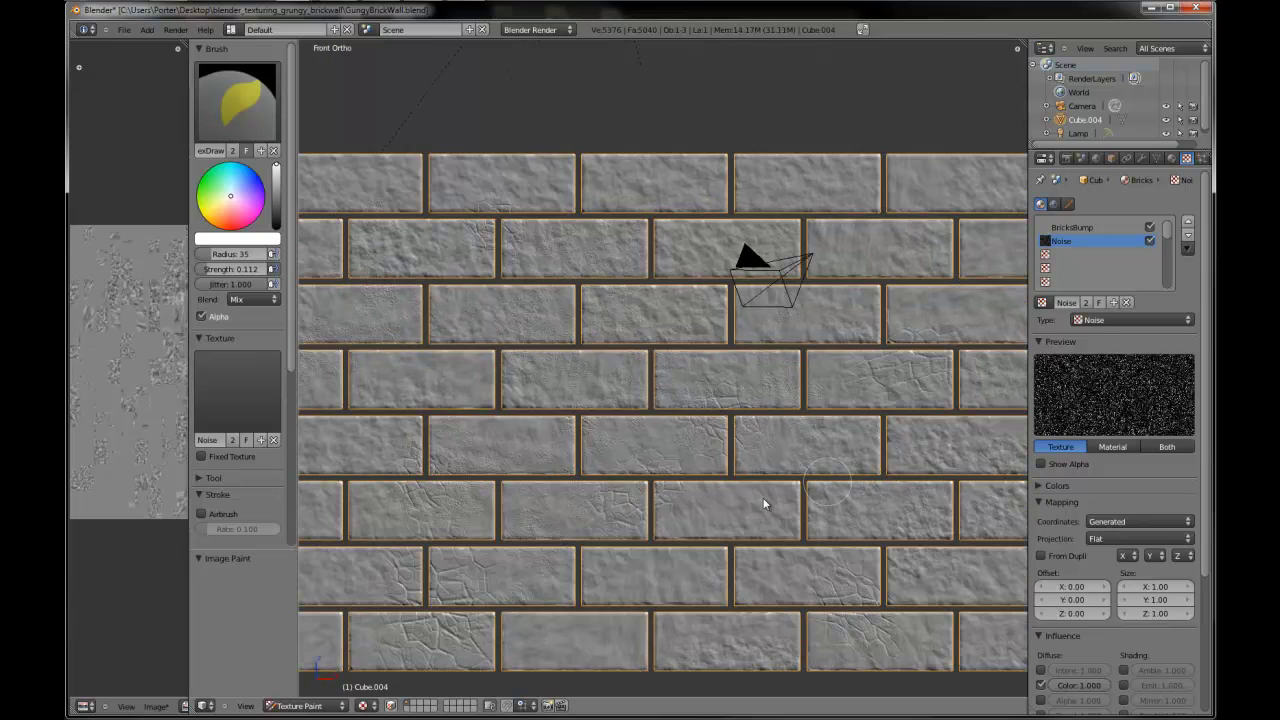
{"action": "scroll", "coordinate": [728, 506], "scroll_direction": "down", "scroll_amount": 4}
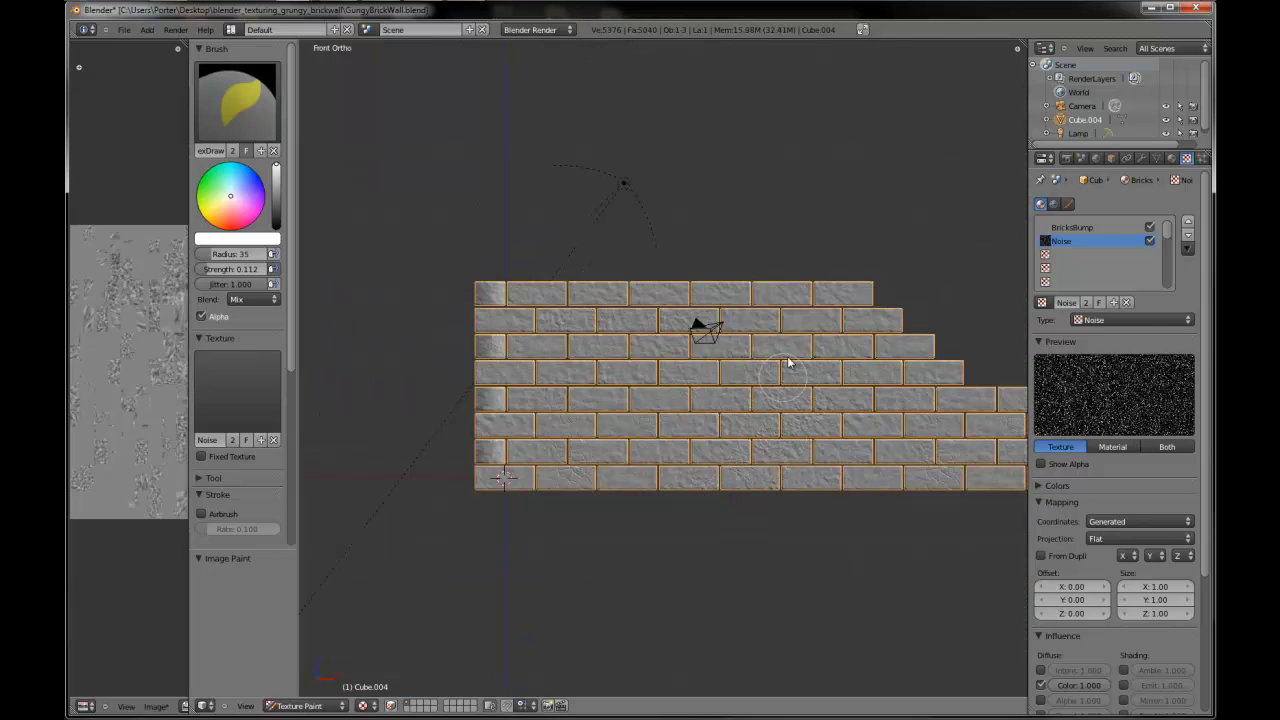
- Remove the texture from the brush, darken its colour to mid grey and set its strength to 0.347
{"action": "left_click", "coordinate": [270, 441]}
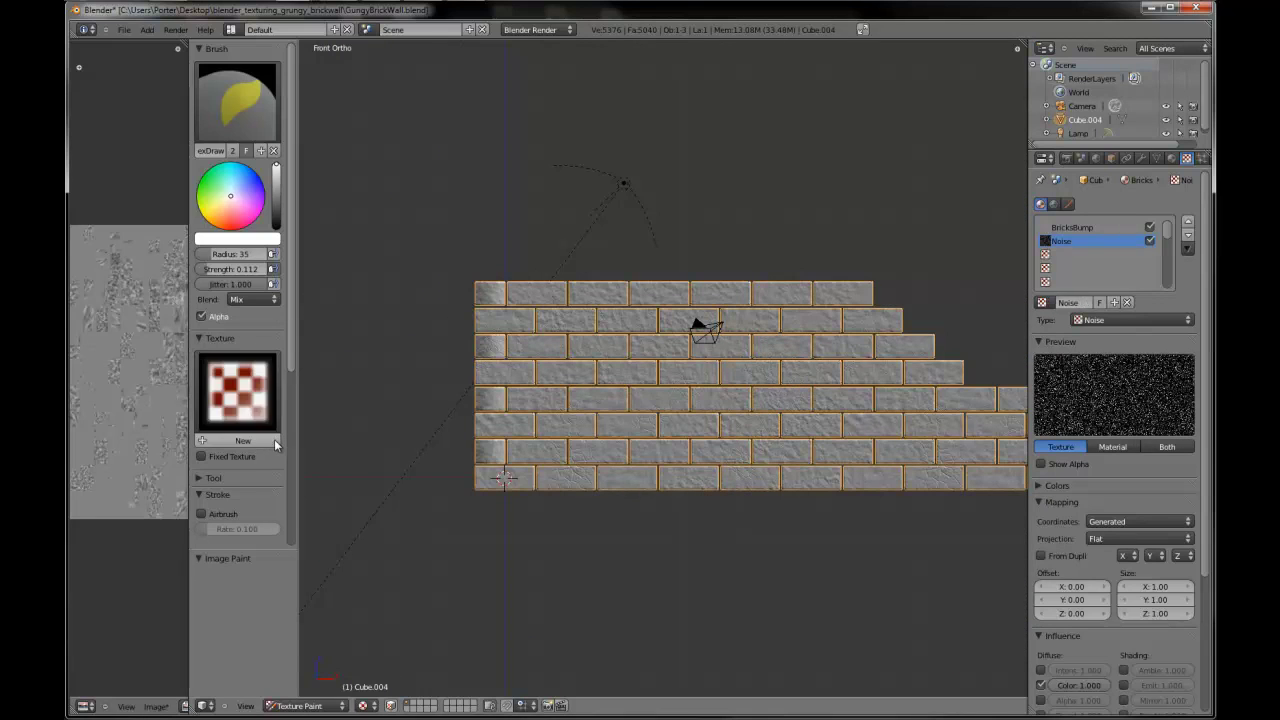
{"action": "left_click", "coordinate": [276, 197]}
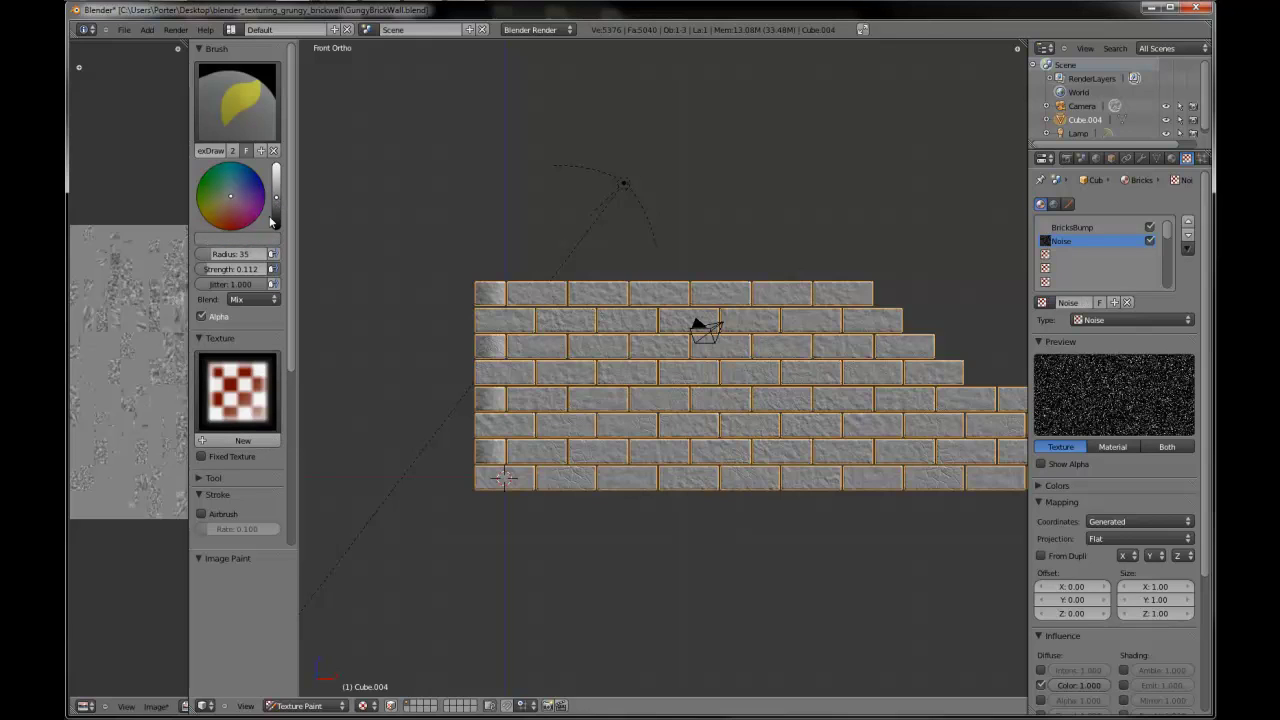
{"action": "left_click_drag", "start_coordinate": [212, 270], "coordinate": [224, 274]}
- Dab the untextured grey brush over patches of the front wall's bricks to soften parts of the painted roughness
{"action": "scroll", "coordinate": [514, 334], "scroll_direction": "up", "scroll_amount": 2}
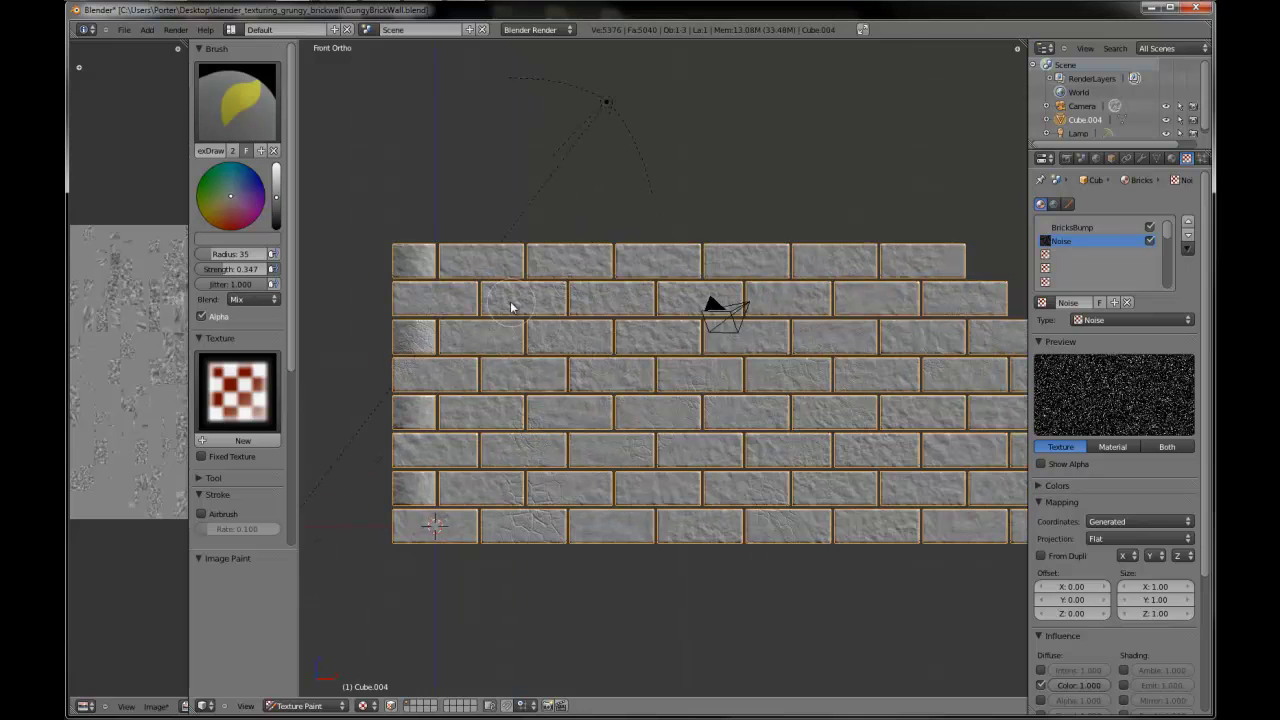
{"action": "scroll", "coordinate": [604, 388], "scroll_direction": "up", "scroll_amount": 4}
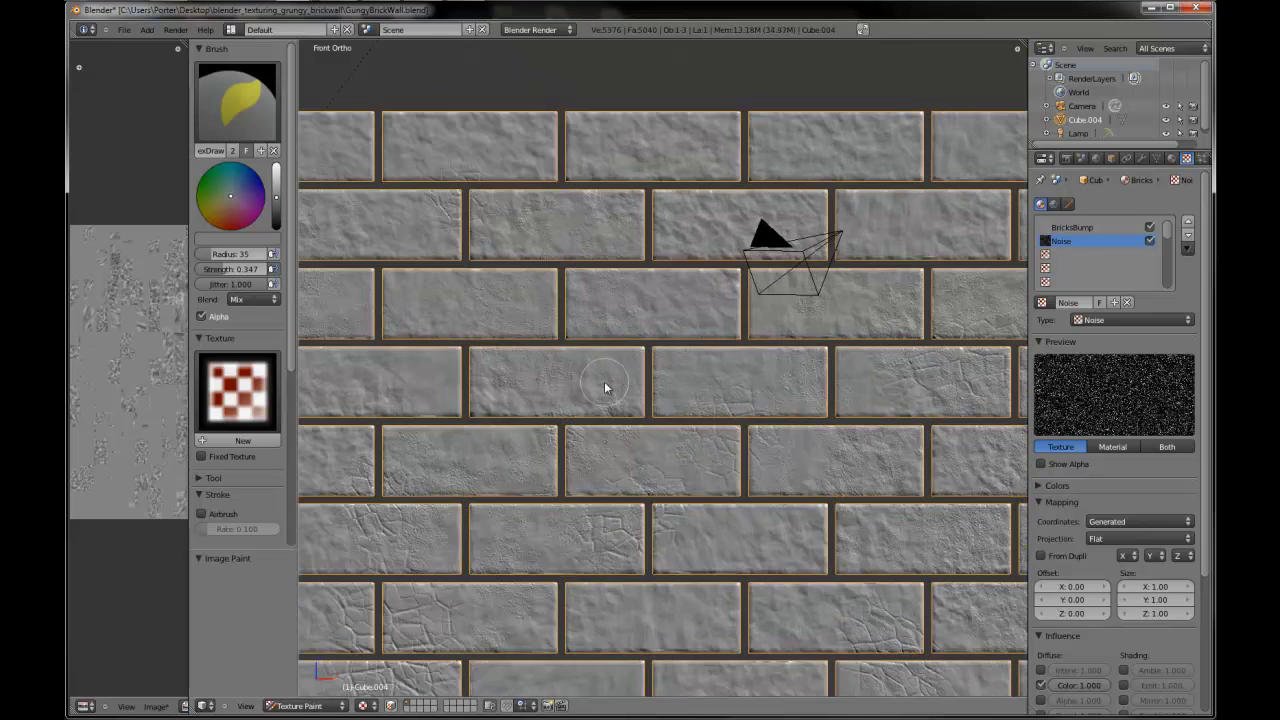
{"action": "scroll", "coordinate": [604, 388], "scroll_direction": "up", "scroll_amount": 3}
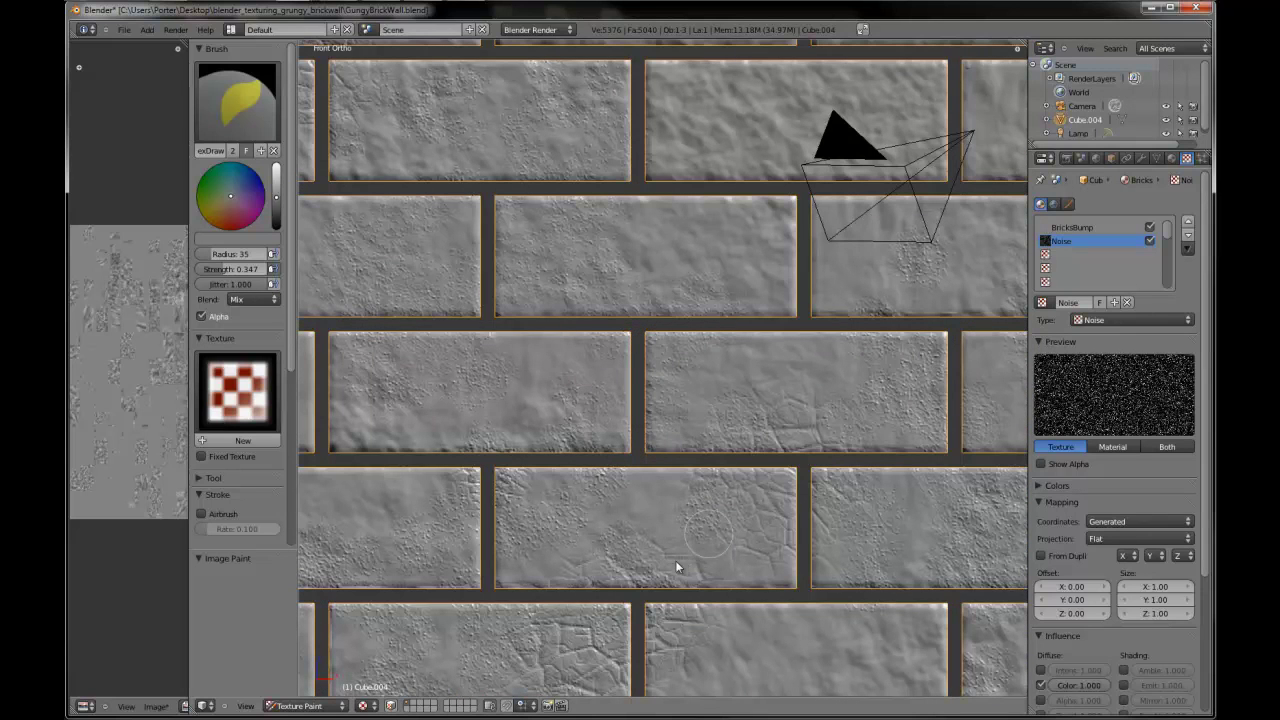
{"action": "left_click_drag", "start_coordinate": [676, 561], "coordinate": [674, 558]}
{"action": "scroll", "coordinate": [647, 525], "scroll_direction": "down", "scroll_amount": 4}
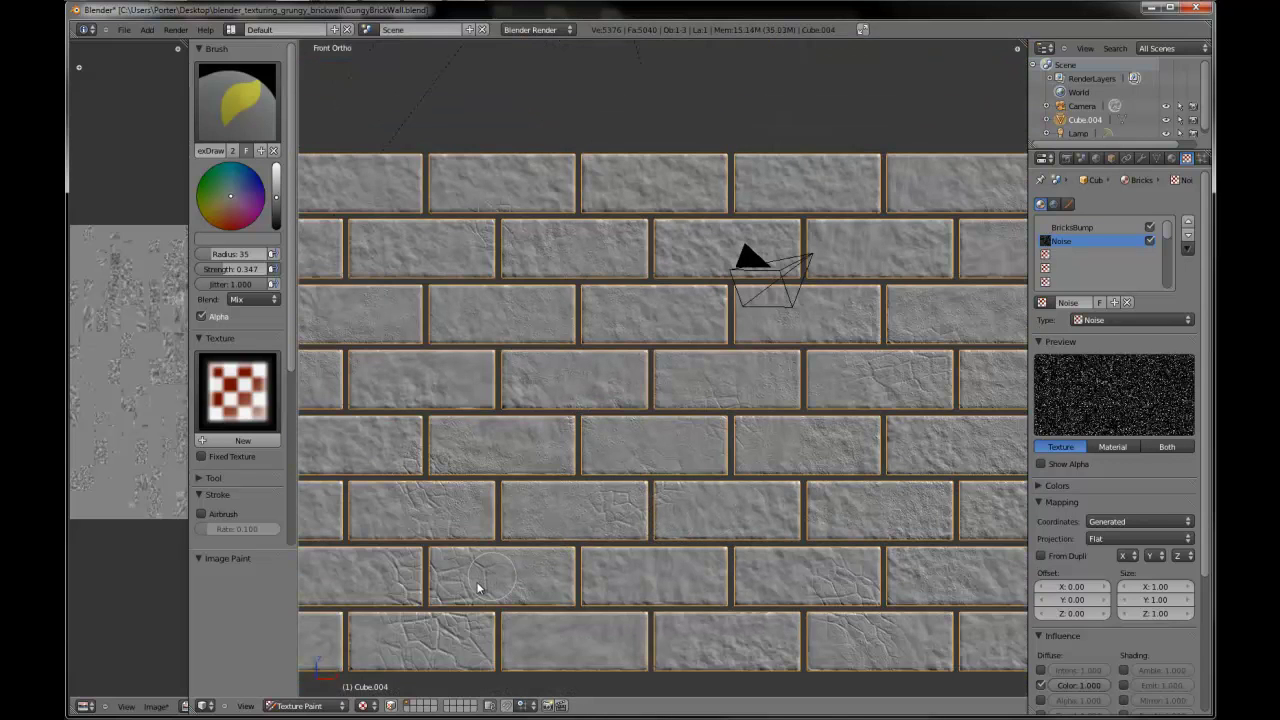
{"action": "left_click_drag", "start_coordinate": [474, 585], "coordinate": [480, 585]}
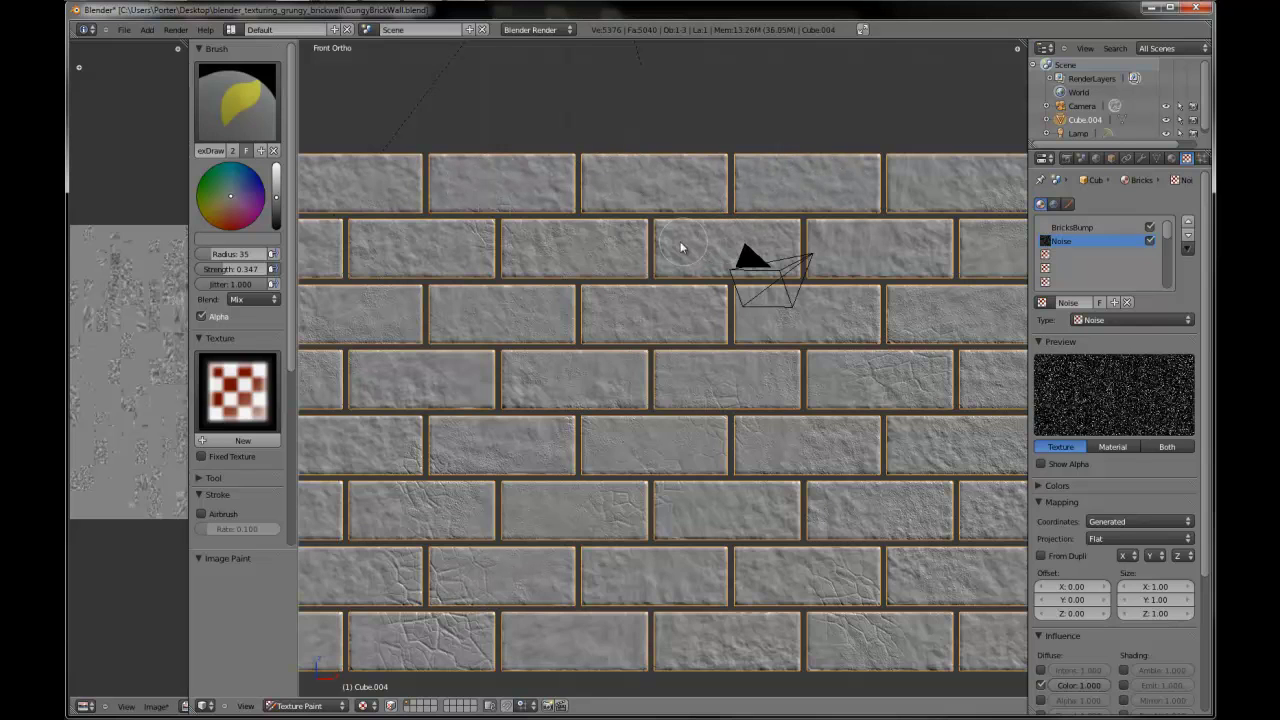
{"action": "middle_click_drag", "start_coordinate": [822, 295], "coordinate": [649, 270], "text": "shift"}
{"action": "left_click_drag", "start_coordinate": [742, 299], "coordinate": [789, 301]}
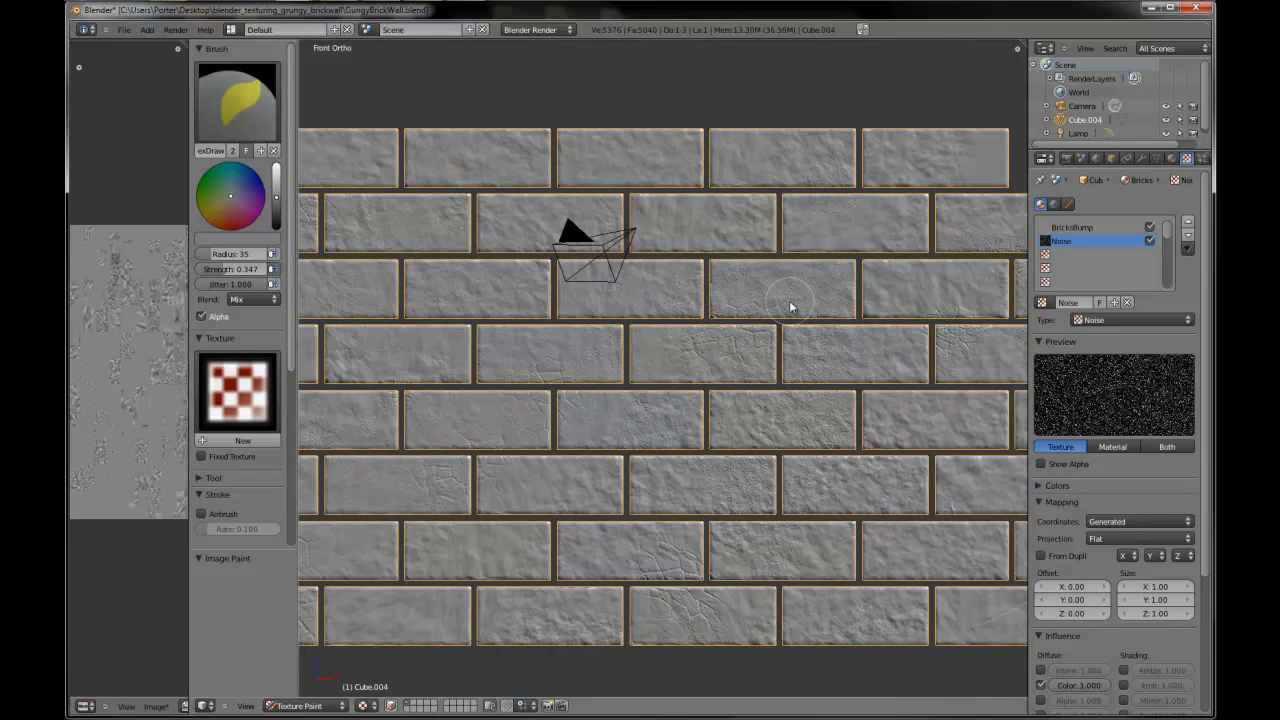
{"action": "middle_click_drag", "start_coordinate": [756, 302], "coordinate": [623, 333]}
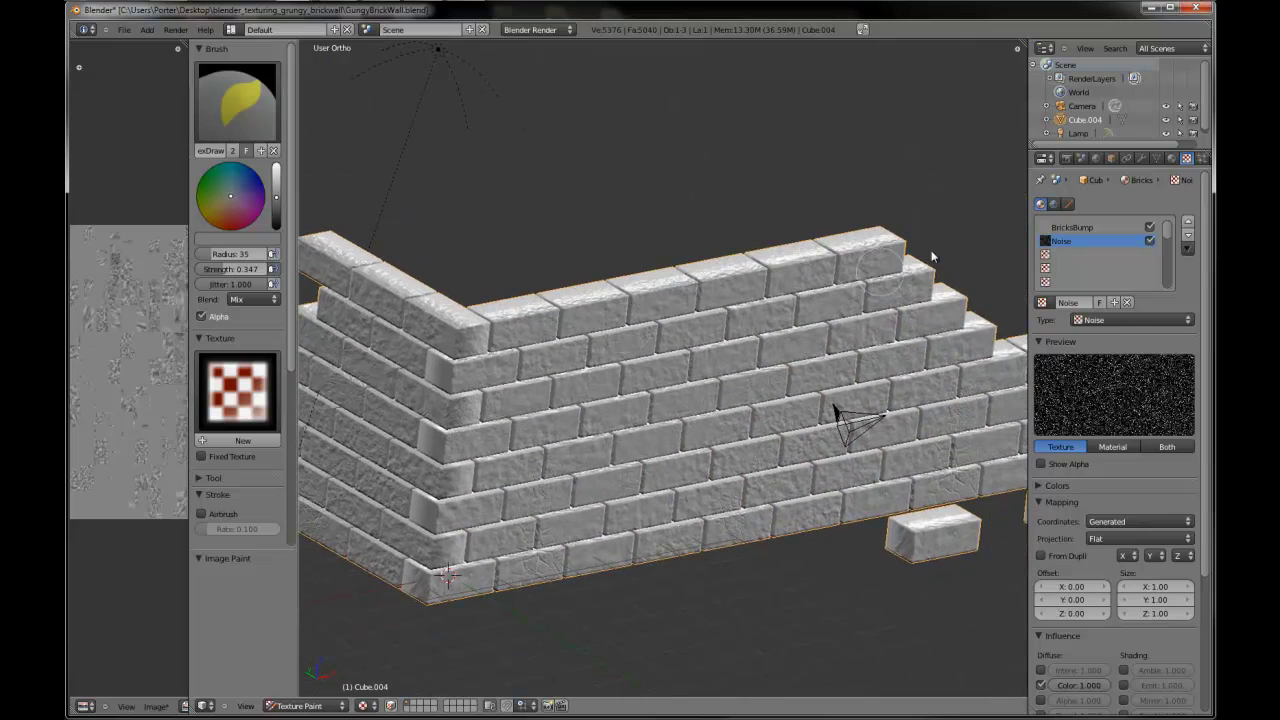
- Change the Noise texture's type to Image or Movie and load Scratch.jpg from the Textures folder
{"action": "left_click", "coordinate": [1152, 324]}
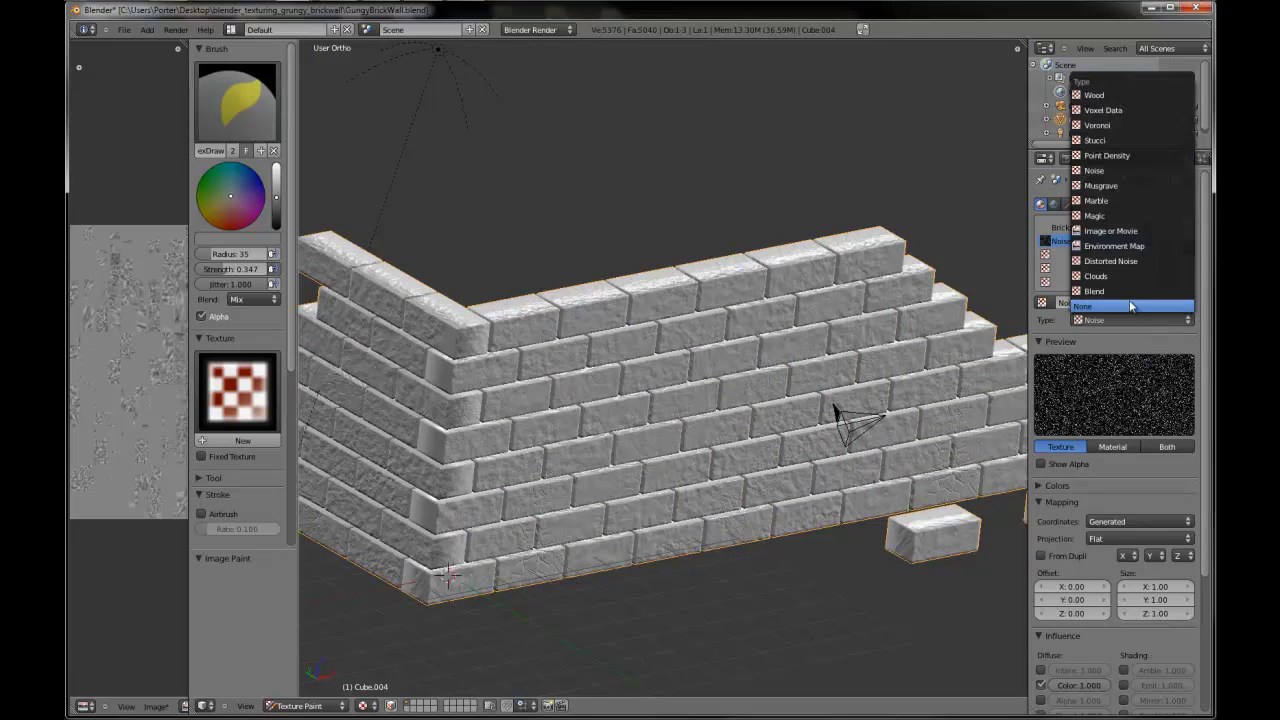
{"action": "left_click", "coordinate": [1117, 236]}
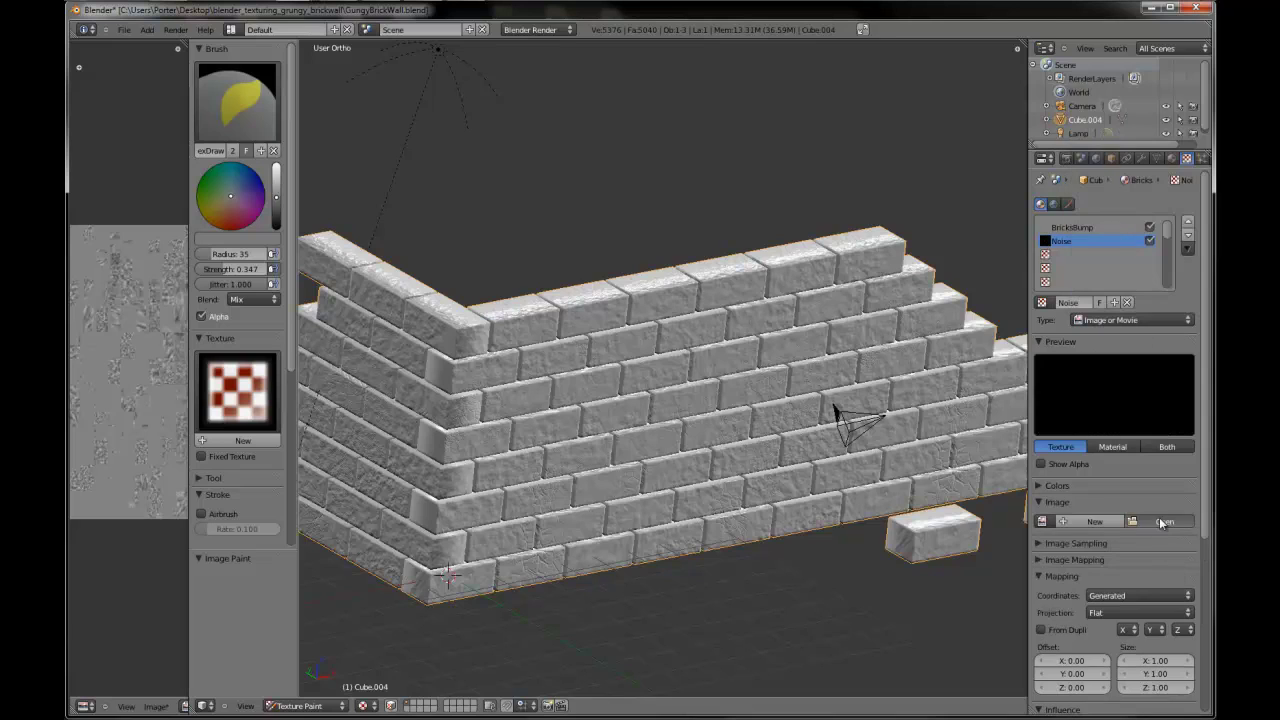
{"action": "left_click", "coordinate": [1163, 521]}
{"action": "left_click", "coordinate": [268, 120]}
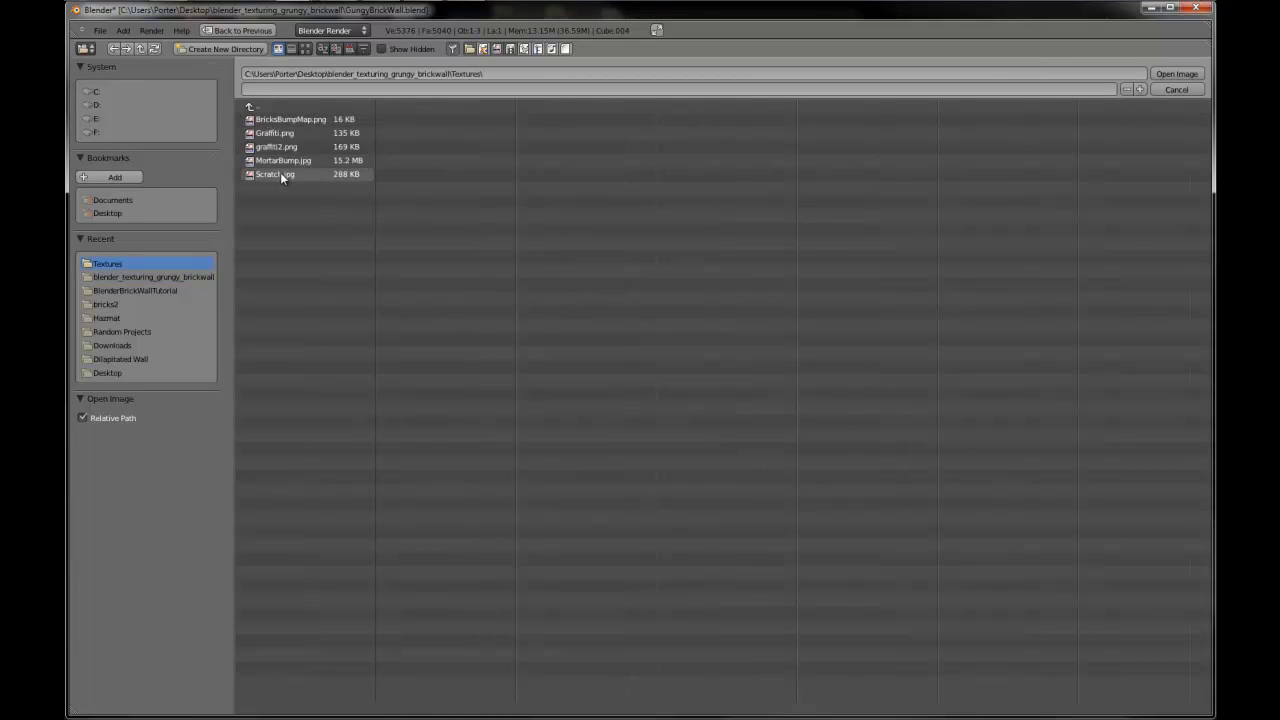
{"action": "left_click", "coordinate": [281, 174]}
{"action": "double_click", "coordinate": [282, 174]}
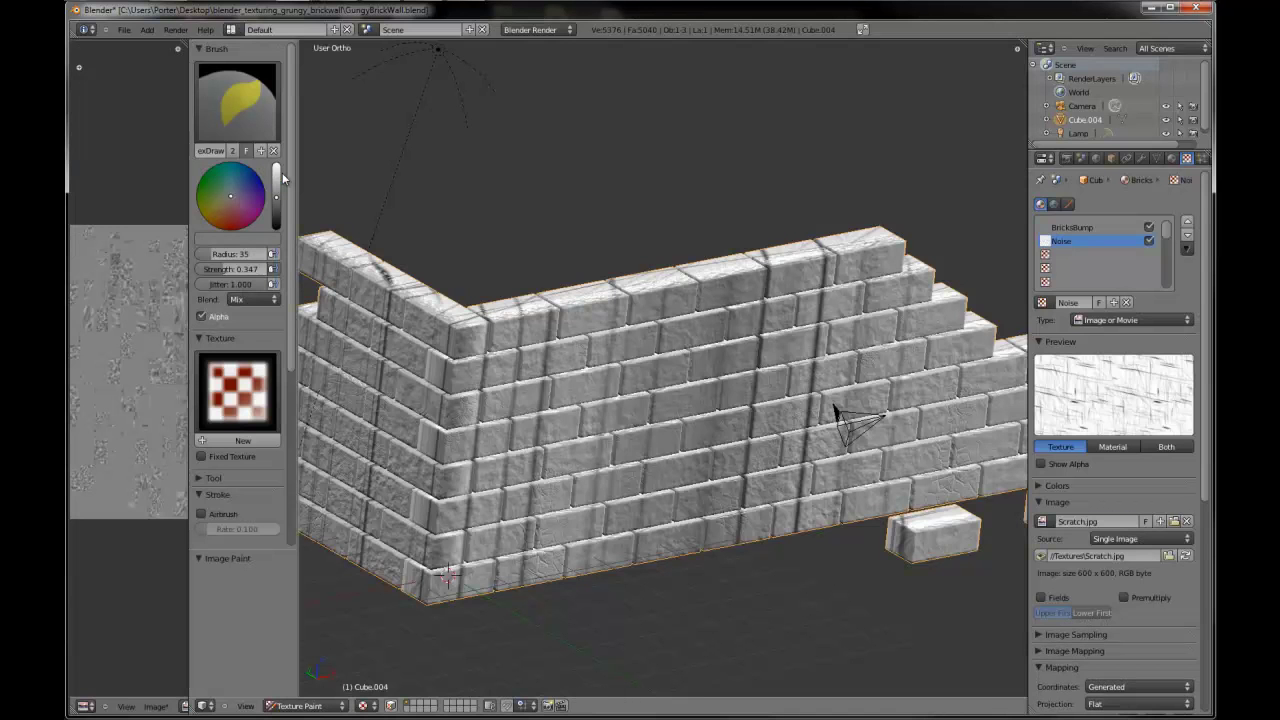
- Disable the Noise texture slot on the Bricks material and set the brush colour back to white
{"action": "left_click", "coordinate": [1148, 241]}
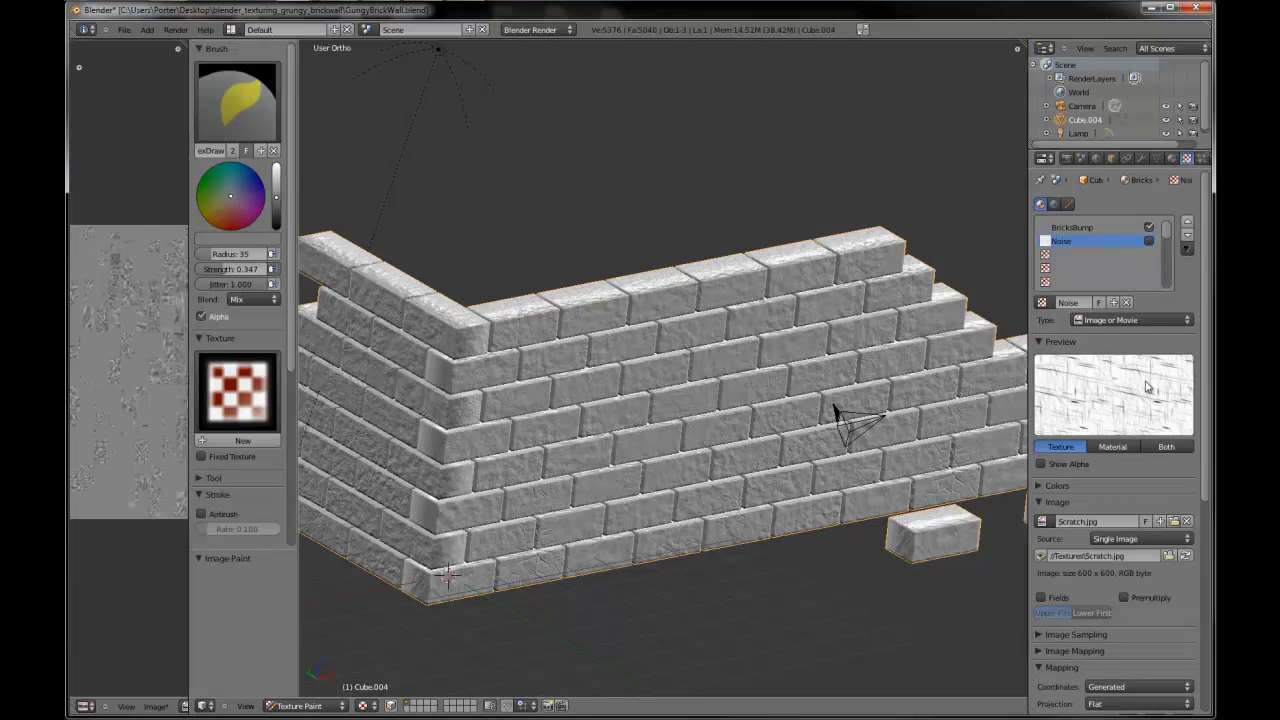
{"action": "scroll", "coordinate": [1134, 509], "scroll_direction": "down", "scroll_amount": 5}
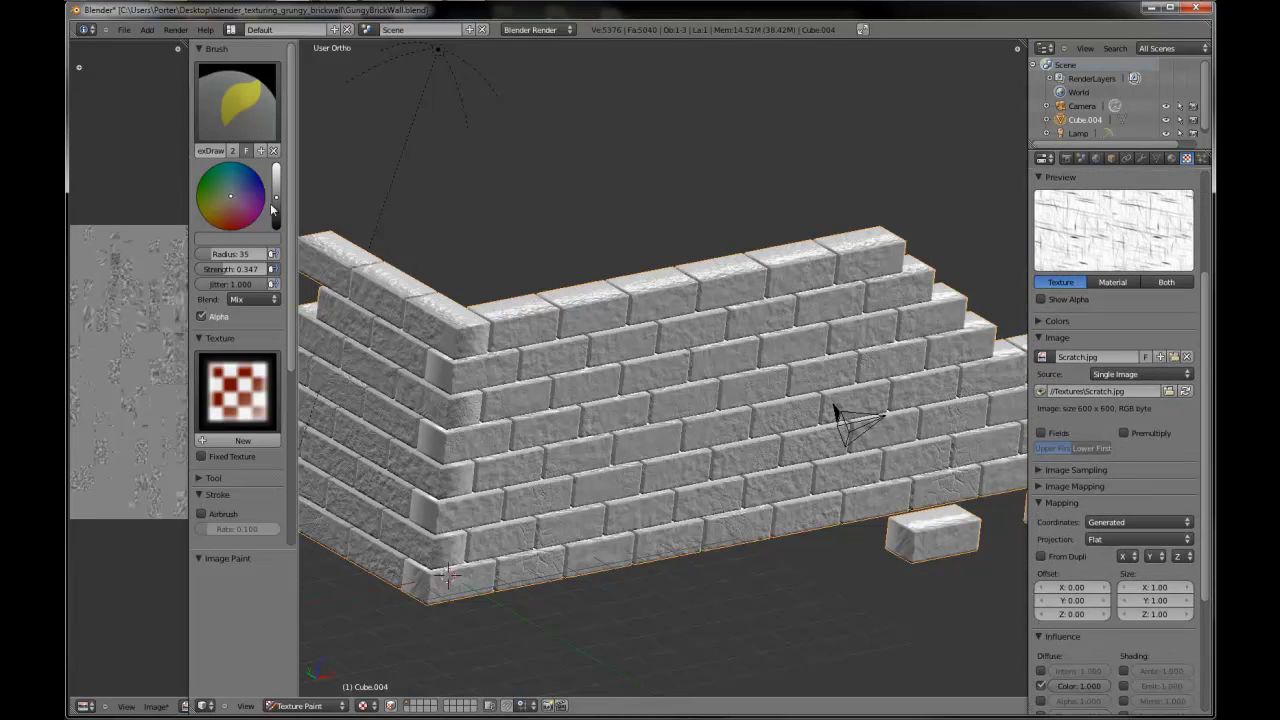
{"action": "left_click_drag", "start_coordinate": [272, 208], "coordinate": [276, 162]}
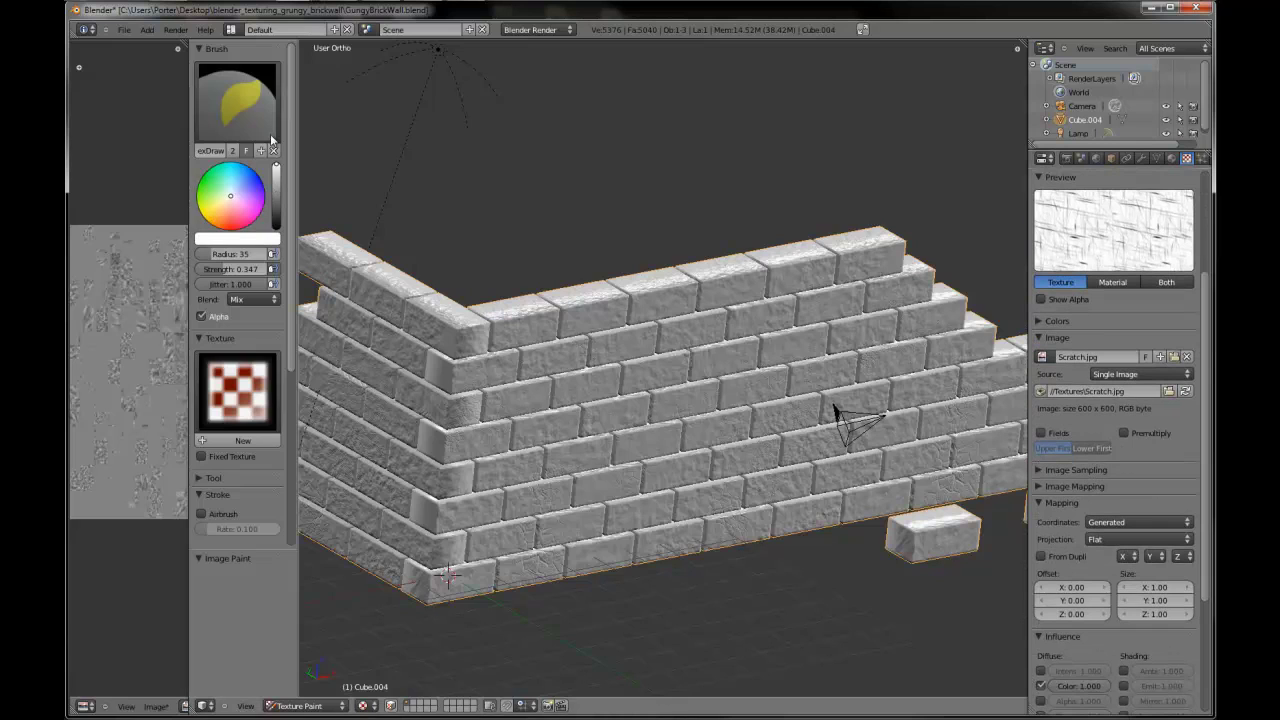
- Assign the existing Noise scratch texture to the brush and set its strength to 1.000 and jitter to 0.000
{"action": "left_click", "coordinate": [250, 395]}
{"action": "left_click", "coordinate": [301, 473]}
{"action": "mouse_move", "coordinate": [301, 473]}
{"action": "middle_mouse_down"}
{"action": "mouse_move", "coordinate": [600, 439]}
{"action": "mouse_move", "coordinate": [623, 415]}
{"action": "middle_mouse_up"}
{"action": "left_click_drag", "start_coordinate": [649, 401], "coordinate": [585, 374]}
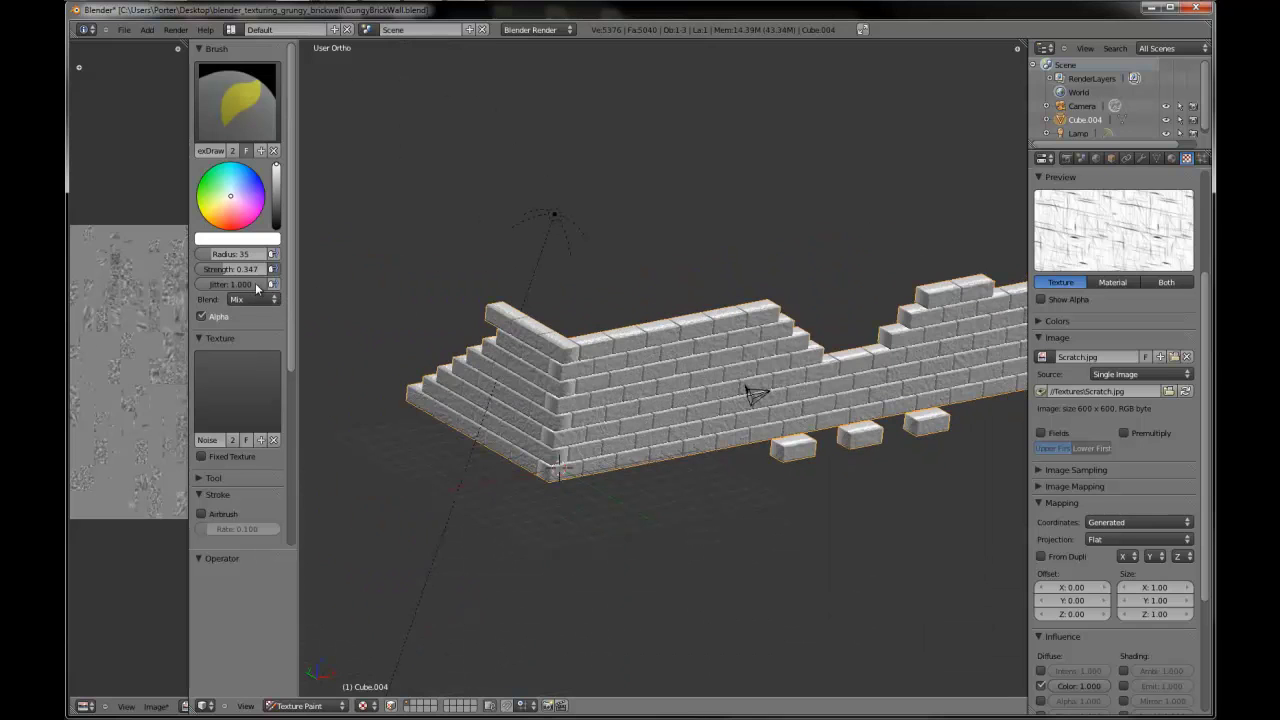
{"action": "mouse_move", "coordinate": [257, 287]}
{"action": "left_mouse_down"}
{"action": "mouse_move", "coordinate": [148, 284]}
{"action": "mouse_move", "coordinate": [316, 267]}
{"action": "left_mouse_up"}
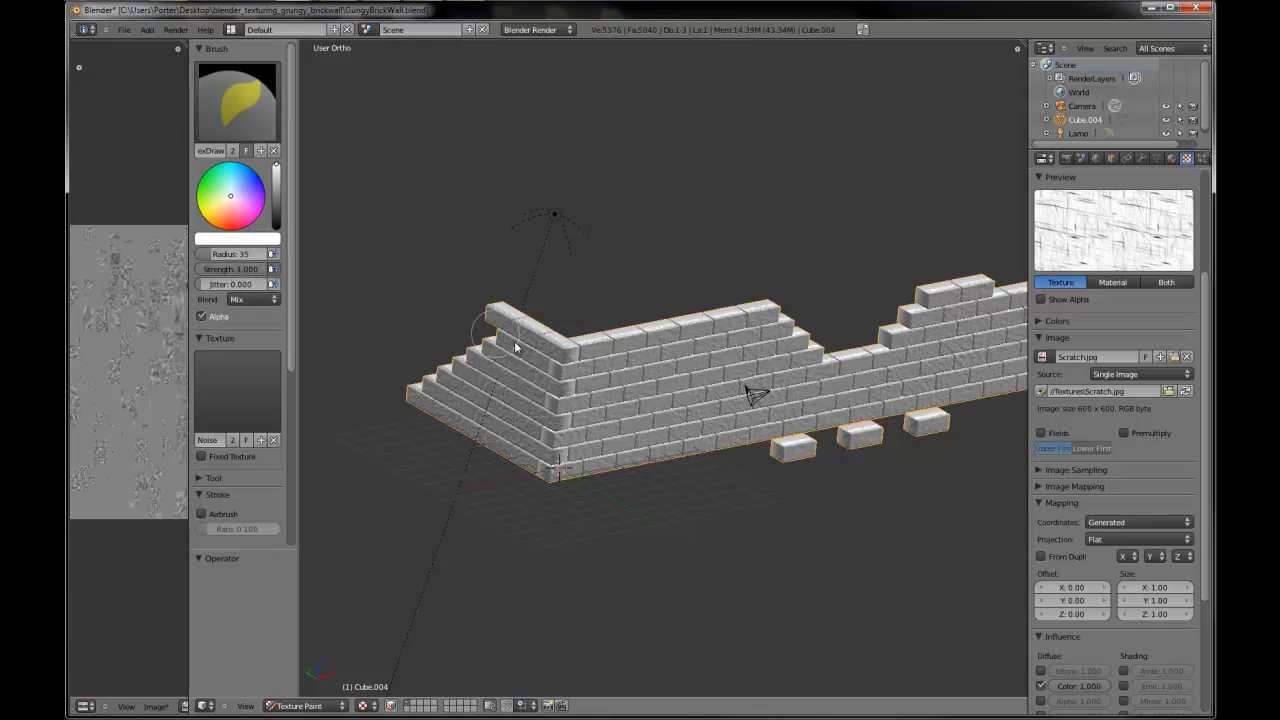
- Expand the texture's image sampling settings and try painting full-strength scratches across the upper rows of the front wall
{"action": "scroll", "coordinate": [681, 409], "scroll_direction": "up", "scroll_amount": 6}
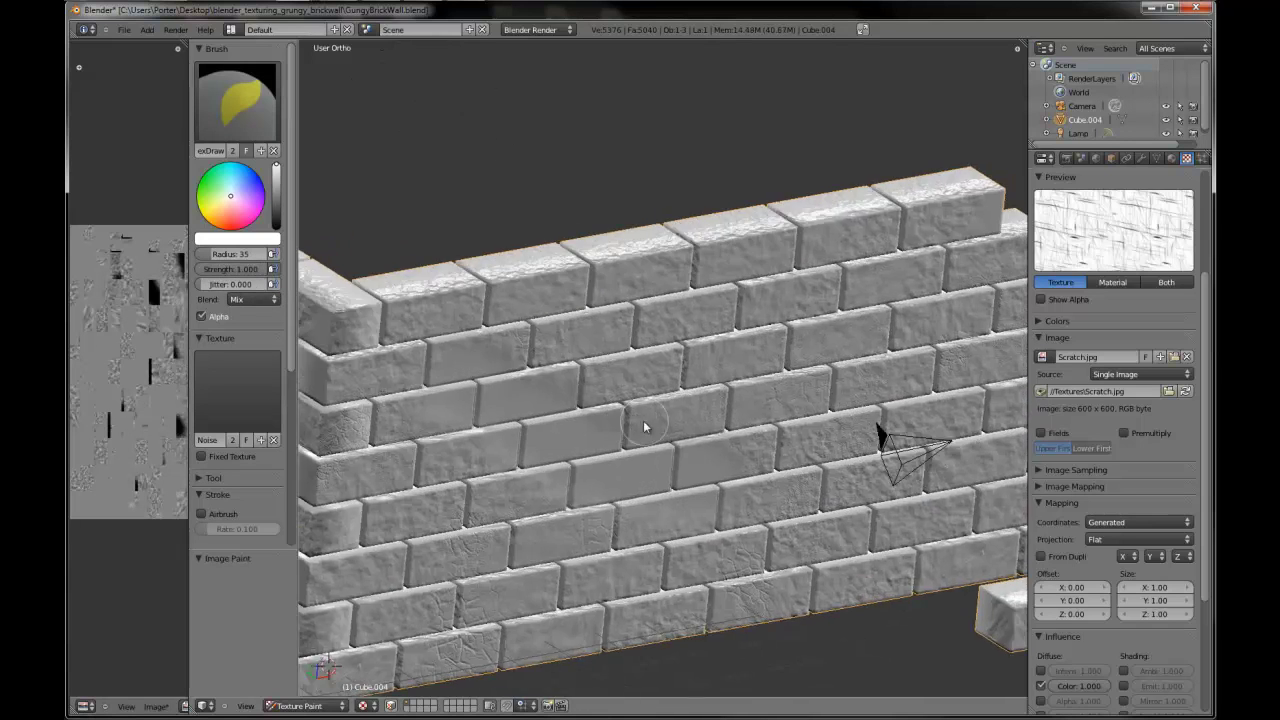
{"action": "left_click", "coordinate": [1040, 470]}
{"action": "scroll", "coordinate": [1105, 497], "scroll_direction": "down", "scroll_amount": 1}
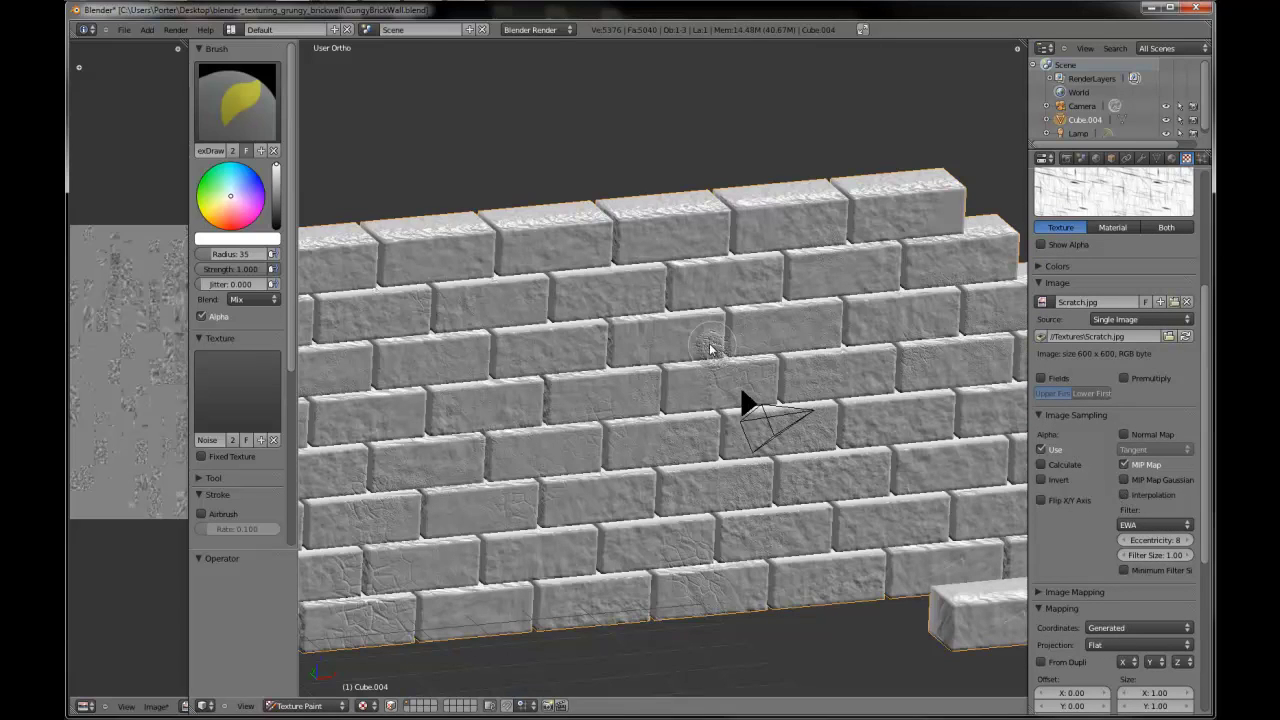
{"action": "mouse_move", "coordinate": [705, 330]}
{"action": "left_mouse_down"}
{"action": "mouse_move", "coordinate": [434, 354]}
{"action": "mouse_move", "coordinate": [662, 316]}
{"action": "mouse_move", "coordinate": [609, 333]}
{"action": "left_mouse_up"}
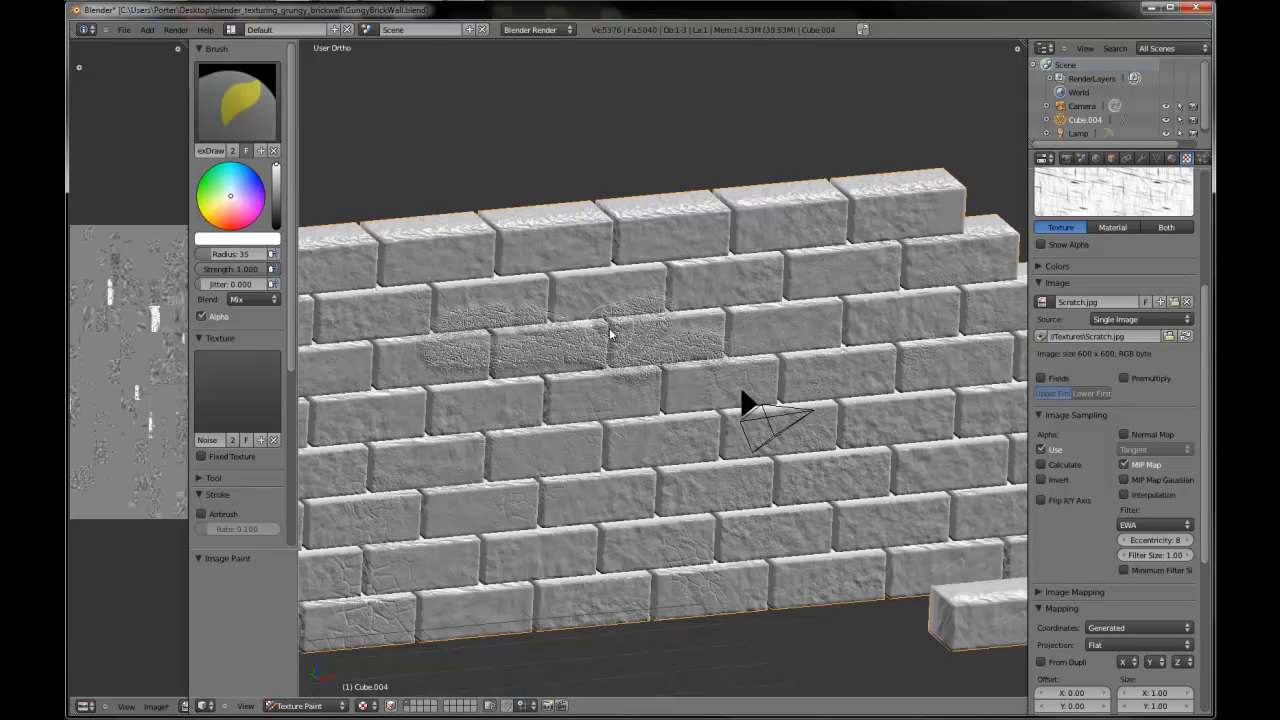
{"action": "middle_click_drag", "start_coordinate": [648, 357], "coordinate": [493, 360]}
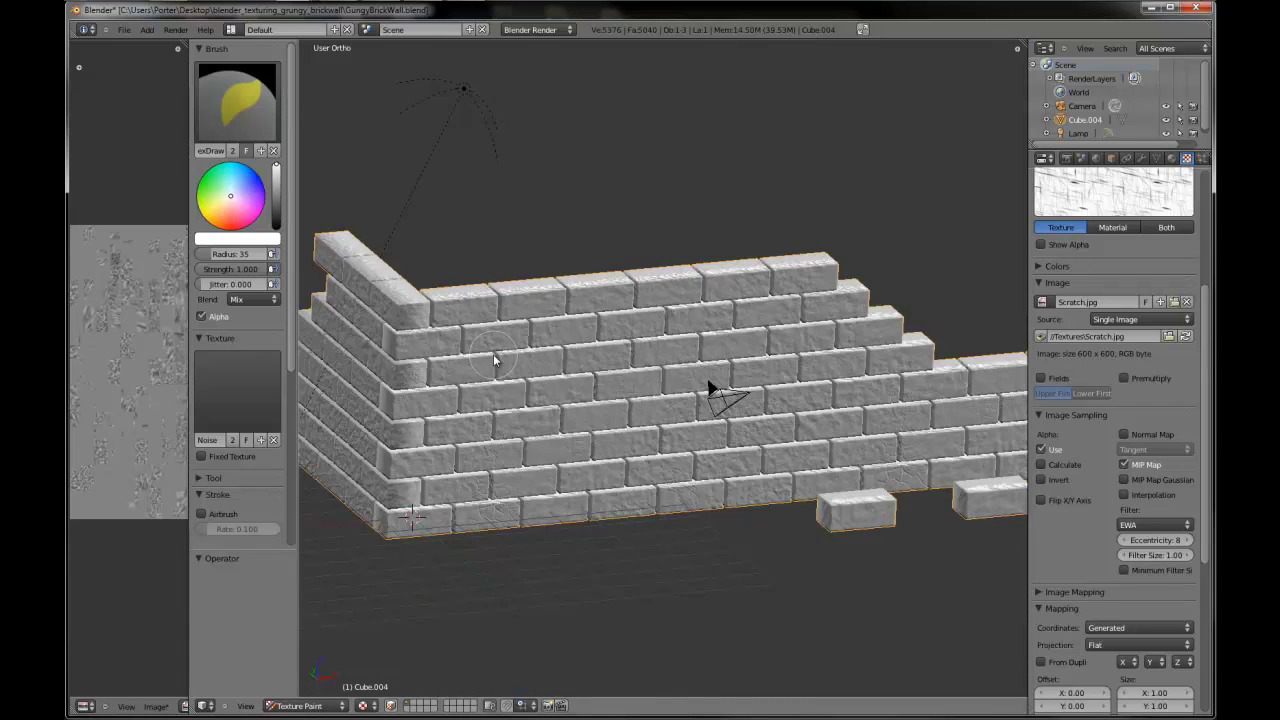
- Lower the brush strength to 0.333 and change its blending mode to Multiply
{"action": "key", "text": "KP_1"}
{"action": "scroll", "coordinate": [582, 389], "scroll_direction": "down", "scroll_amount": 1}
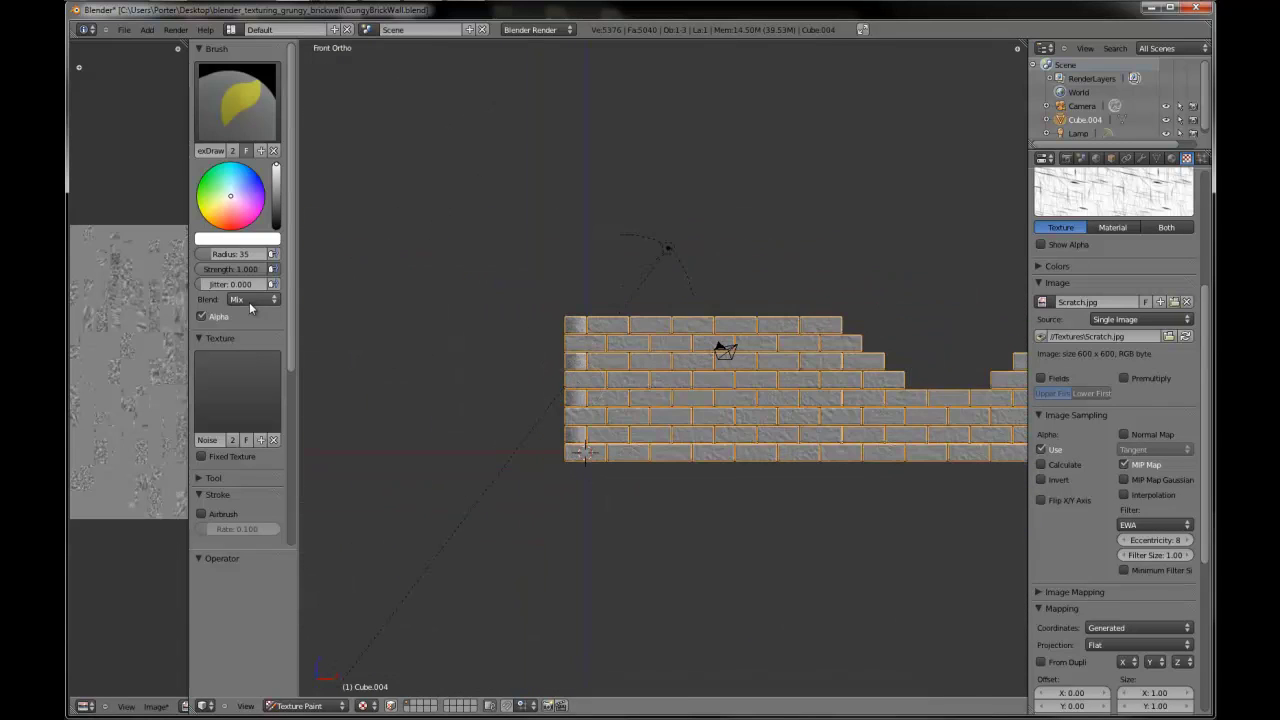
{"action": "left_click_drag", "start_coordinate": [262, 269], "coordinate": [211, 276]}
{"action": "scroll", "coordinate": [644, 350], "scroll_direction": "up", "scroll_amount": 3}
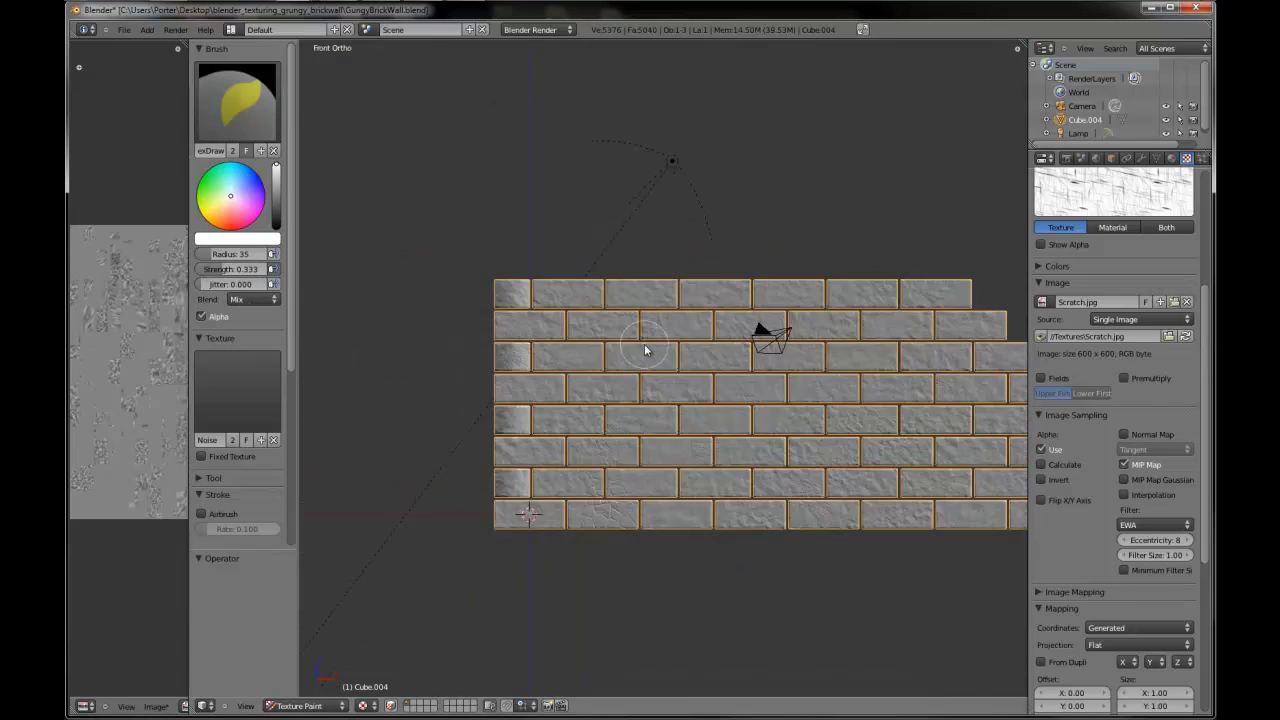
{"action": "middle_click_drag", "start_coordinate": [720, 420], "coordinate": [680, 440]}
{"action": "left_click", "coordinate": [246, 298]}
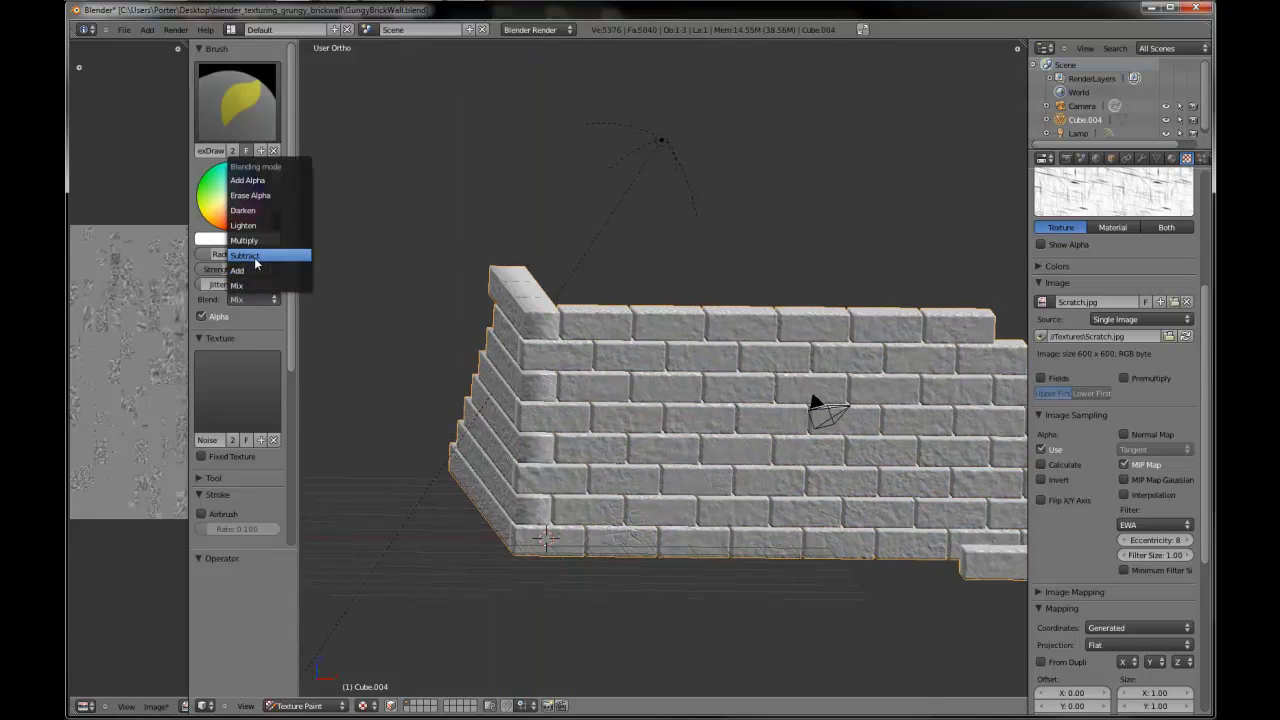
{"action": "left_click", "coordinate": [257, 248]}
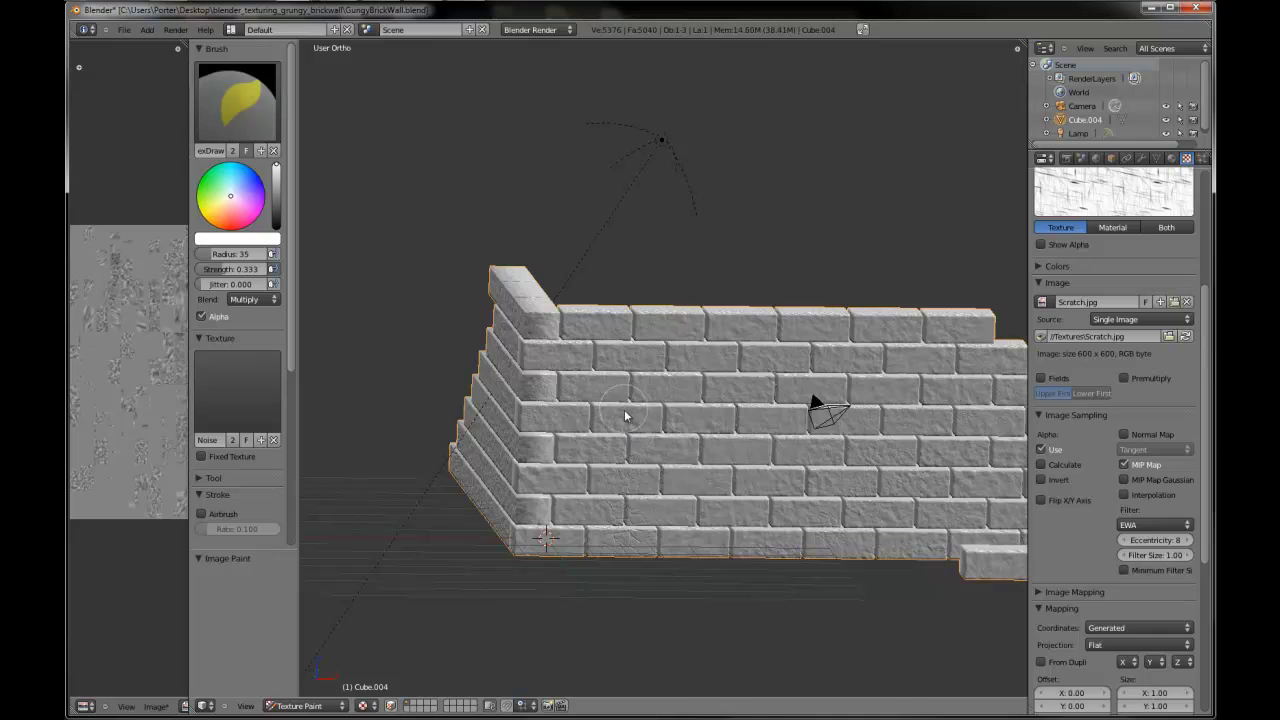
- Examine the painted scratches and roughness on the front wall, corner bricks and underside from several angles
{"action": "middle_click_drag", "start_coordinate": [628, 417], "coordinate": [690, 470]}
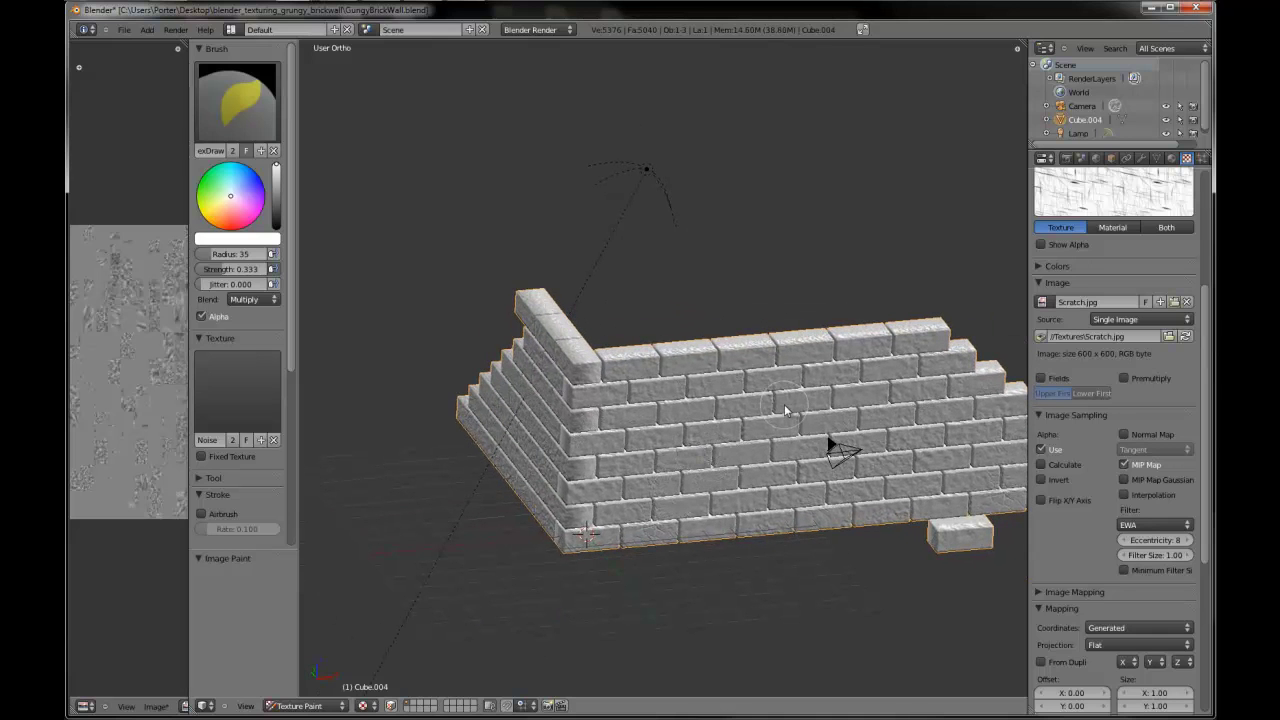
{"action": "middle_click_drag", "start_coordinate": [862, 397], "coordinate": [730, 240]}
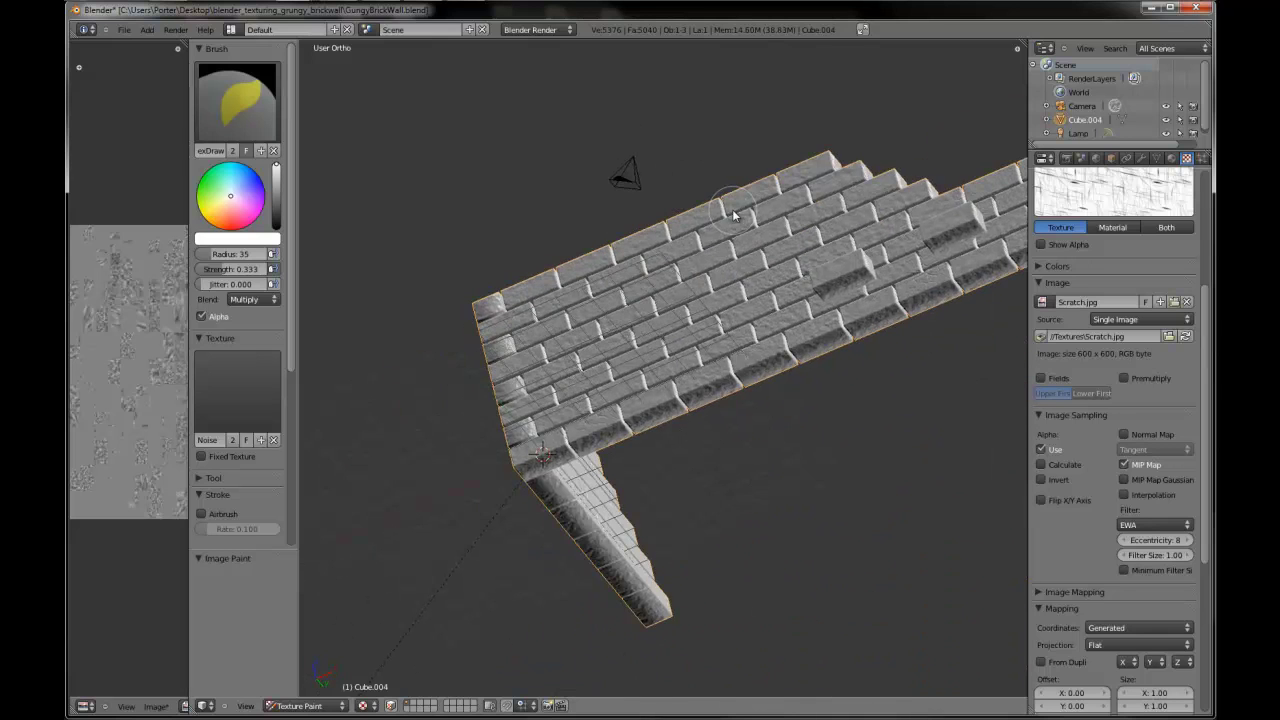
{"action": "scroll", "coordinate": [720, 310], "scroll_direction": "down", "scroll_amount": 4}
{"action": "scroll", "coordinate": [703, 341], "scroll_direction": "up", "scroll_amount": 6}
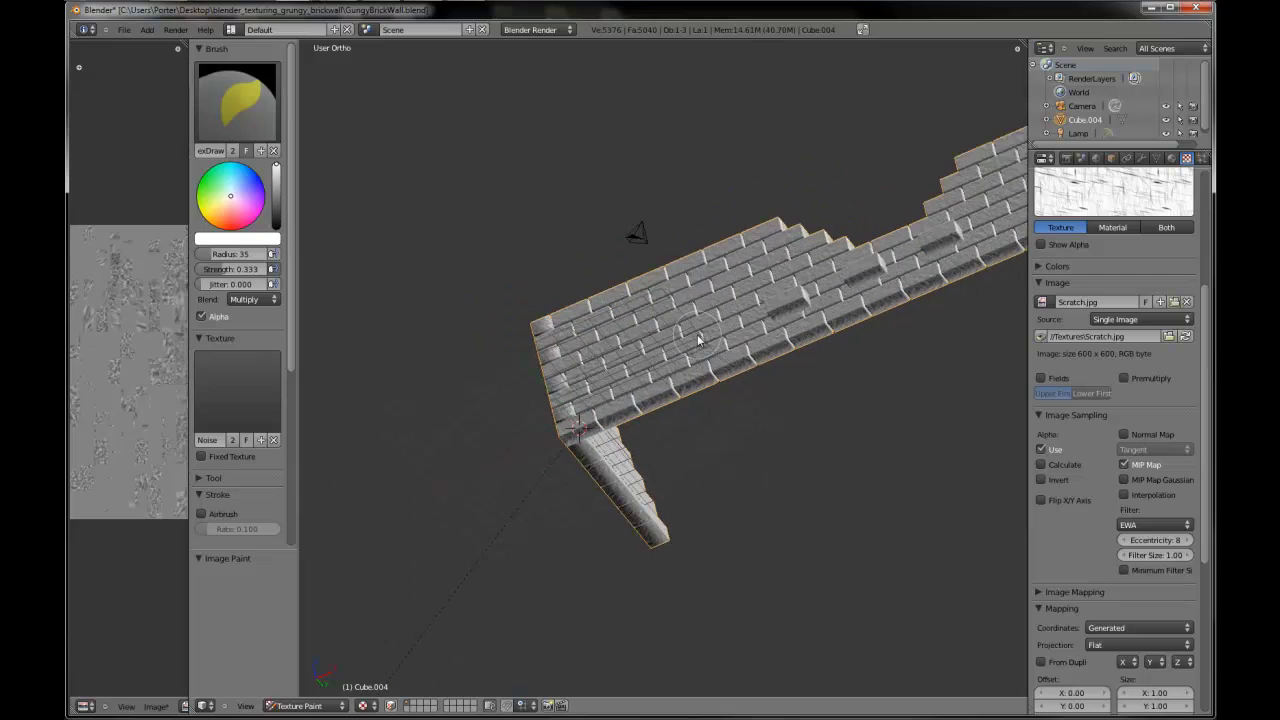
{"action": "scroll", "coordinate": [800, 290], "scroll_direction": "up", "scroll_amount": 3}
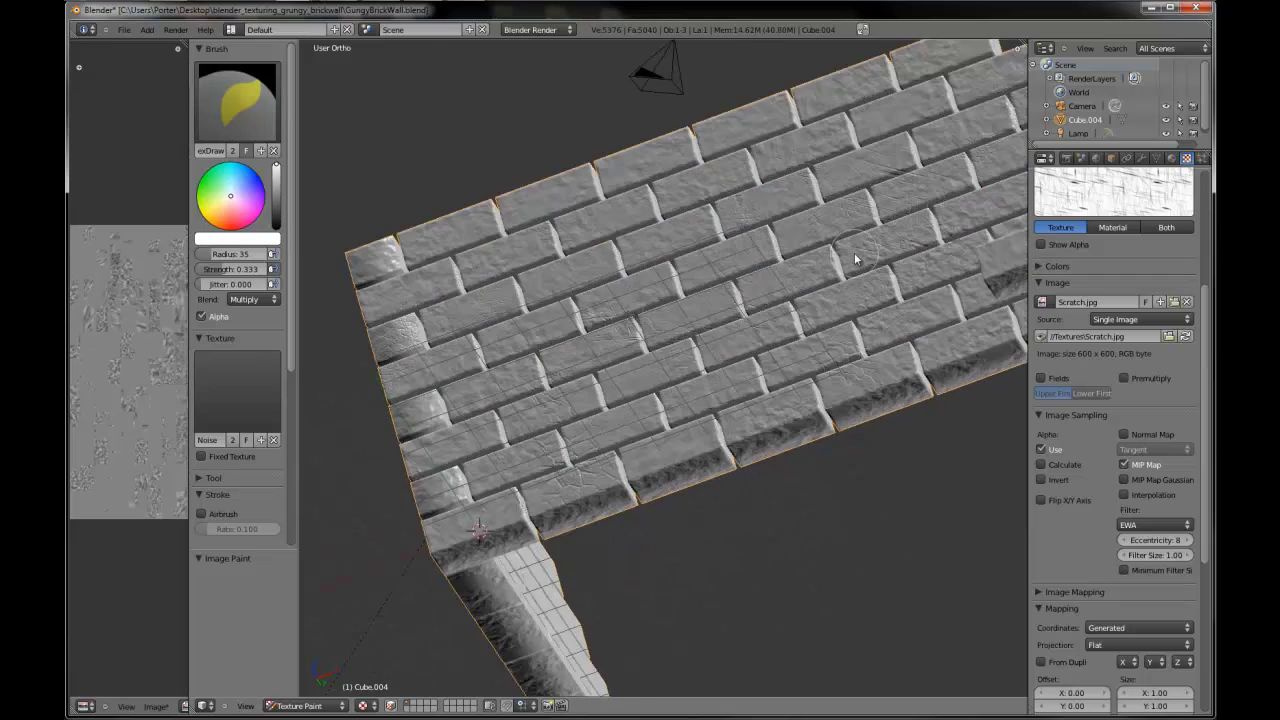
{"action": "scroll", "coordinate": [891, 294], "scroll_direction": "up", "scroll_amount": 1}
{"action": "middle_click_drag", "start_coordinate": [854, 260], "coordinate": [749, 329]}
{"action": "scroll", "coordinate": [891, 294], "scroll_direction": "down", "scroll_amount": 1}
{"action": "scroll", "coordinate": [790, 335], "scroll_direction": "up", "scroll_amount": 1}
{"action": "scroll", "coordinate": [820, 362], "scroll_direction": "down", "scroll_amount": 3}
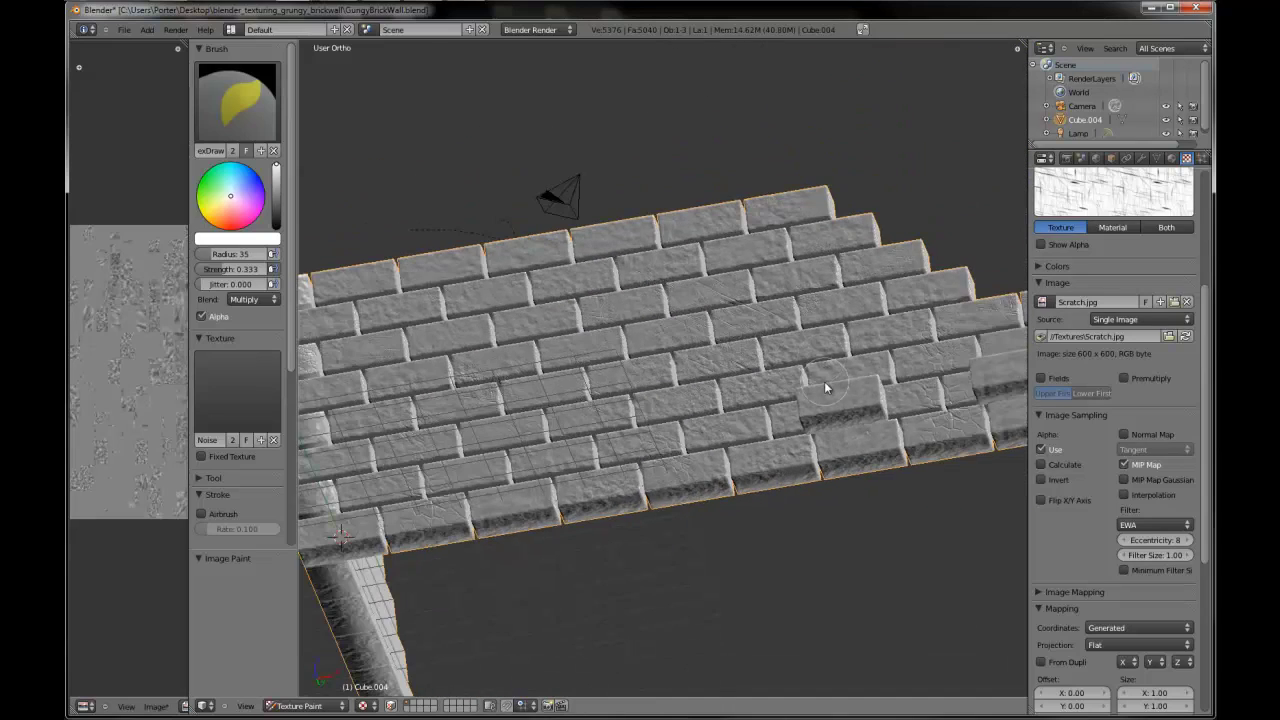
{"action": "middle_click_drag", "start_coordinate": [724, 425], "coordinate": [720, 470]}
{"action": "scroll", "coordinate": [718, 487], "scroll_direction": "down", "scroll_amount": 3}
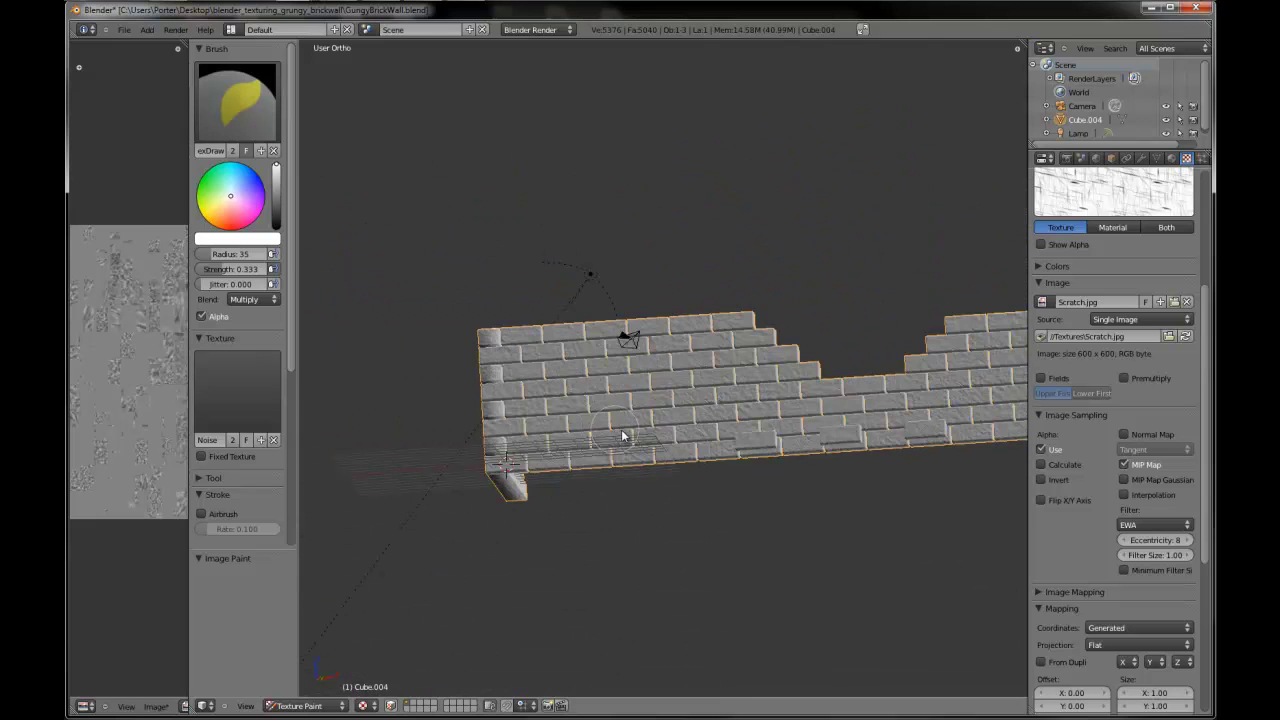
{"action": "middle_click_drag", "start_coordinate": [624, 434], "coordinate": [670, 438]}
{"action": "scroll", "coordinate": [628, 396], "scroll_direction": "up", "scroll_amount": 3}
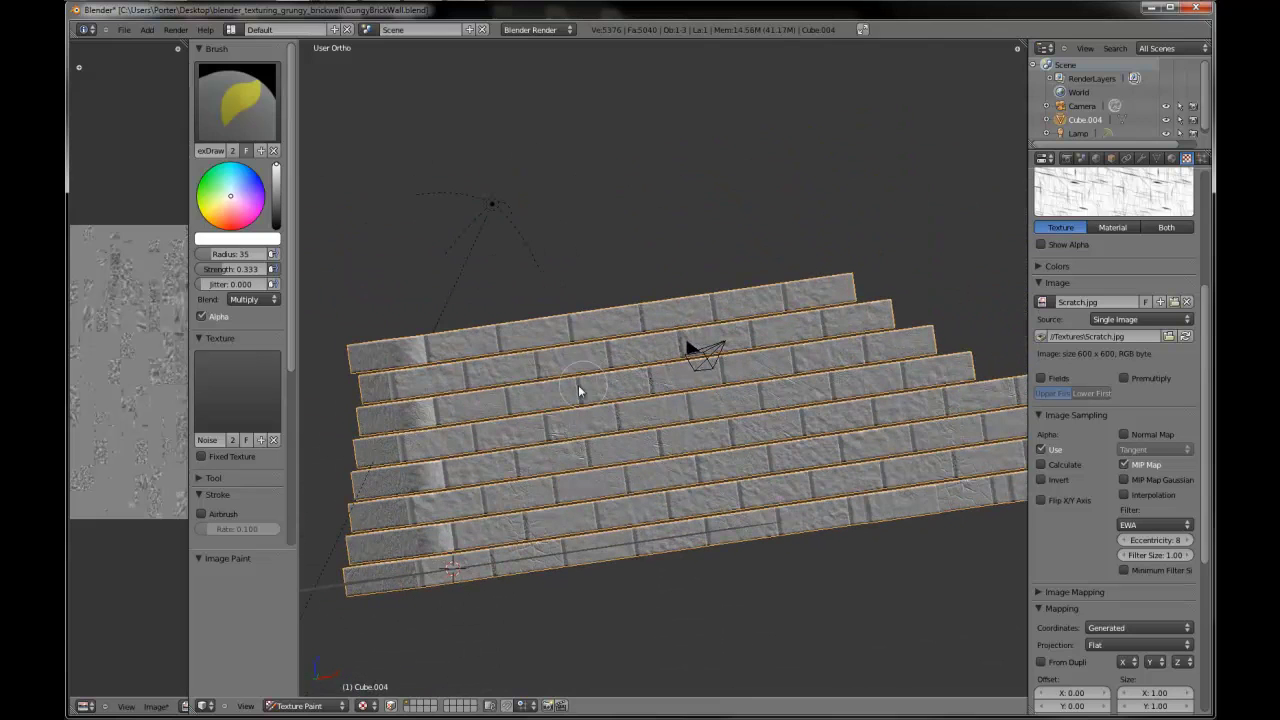
{"action": "middle_click_drag", "start_coordinate": [530, 402], "coordinate": [570, 480]}
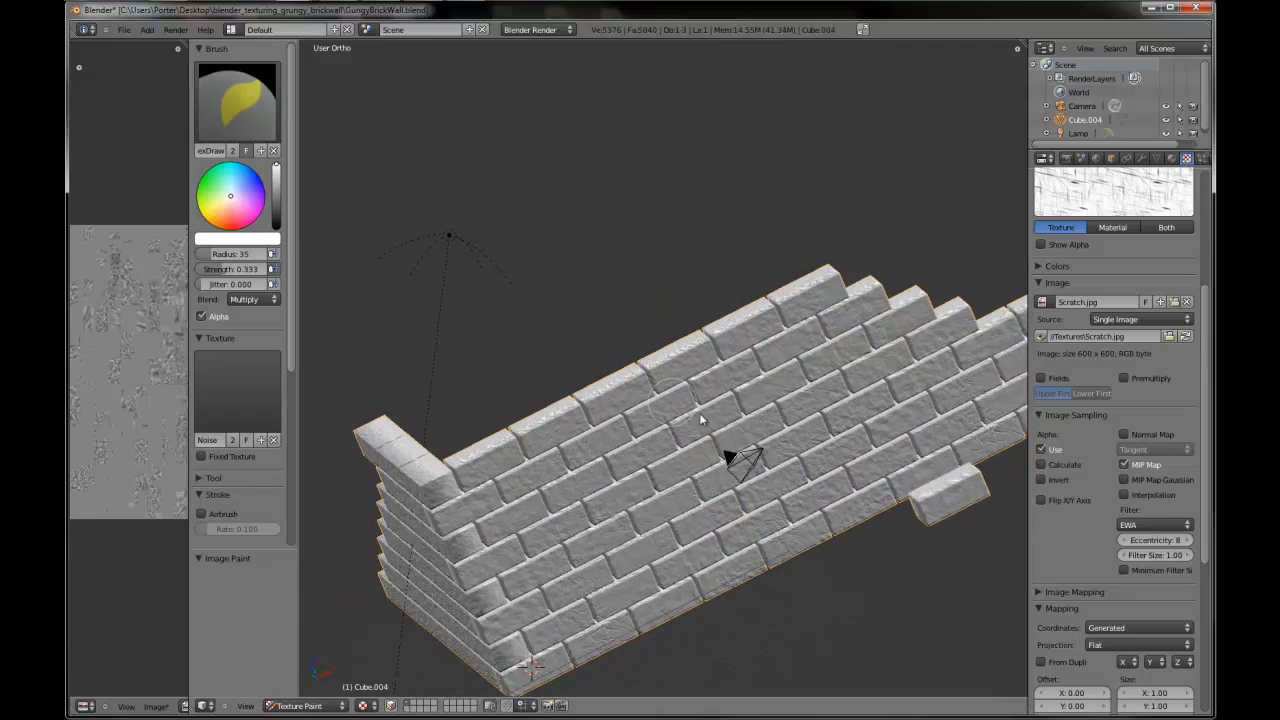
{"action": "scroll", "coordinate": [712, 432], "scroll_direction": "down", "scroll_amount": 1}
{"action": "middle_click_drag", "start_coordinate": [714, 437], "coordinate": [591, 393]}
{"action": "key", "text": "KP_1"}
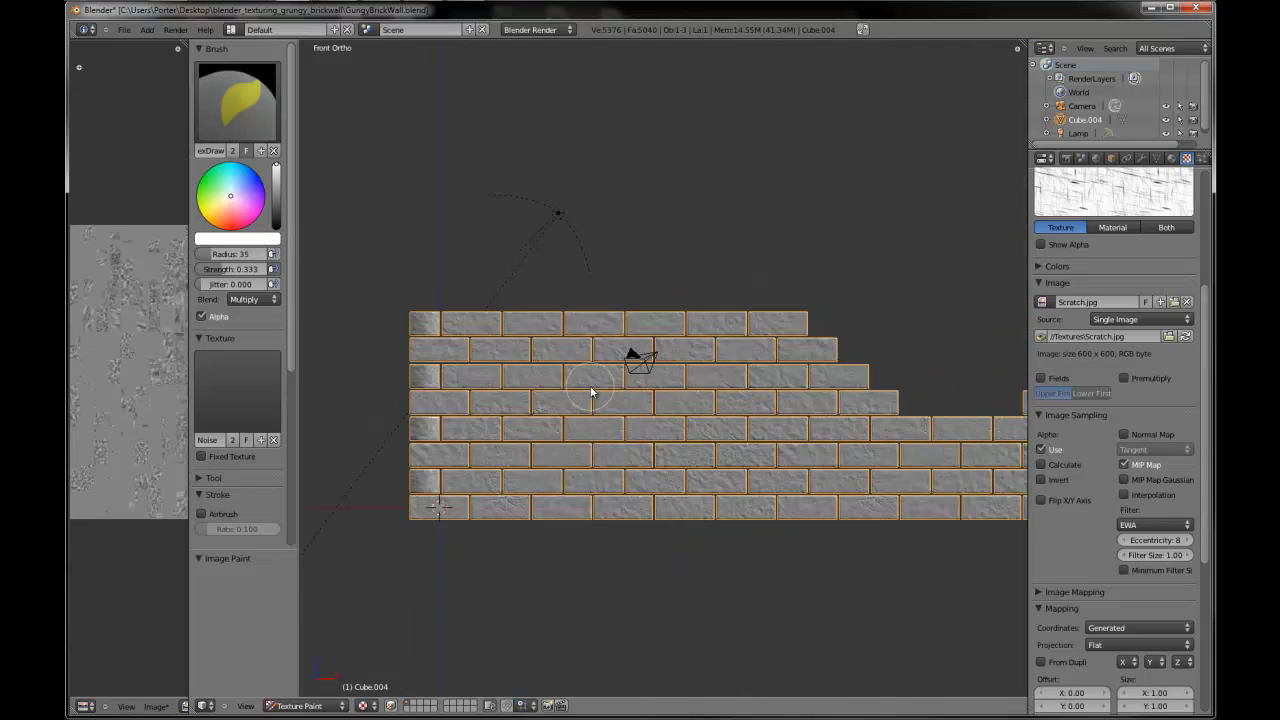
{"action": "scroll", "coordinate": [591, 393], "scroll_direction": "down", "scroll_amount": 2}
{"action": "scroll", "coordinate": [569, 402], "scroll_direction": "up", "scroll_amount": 1}
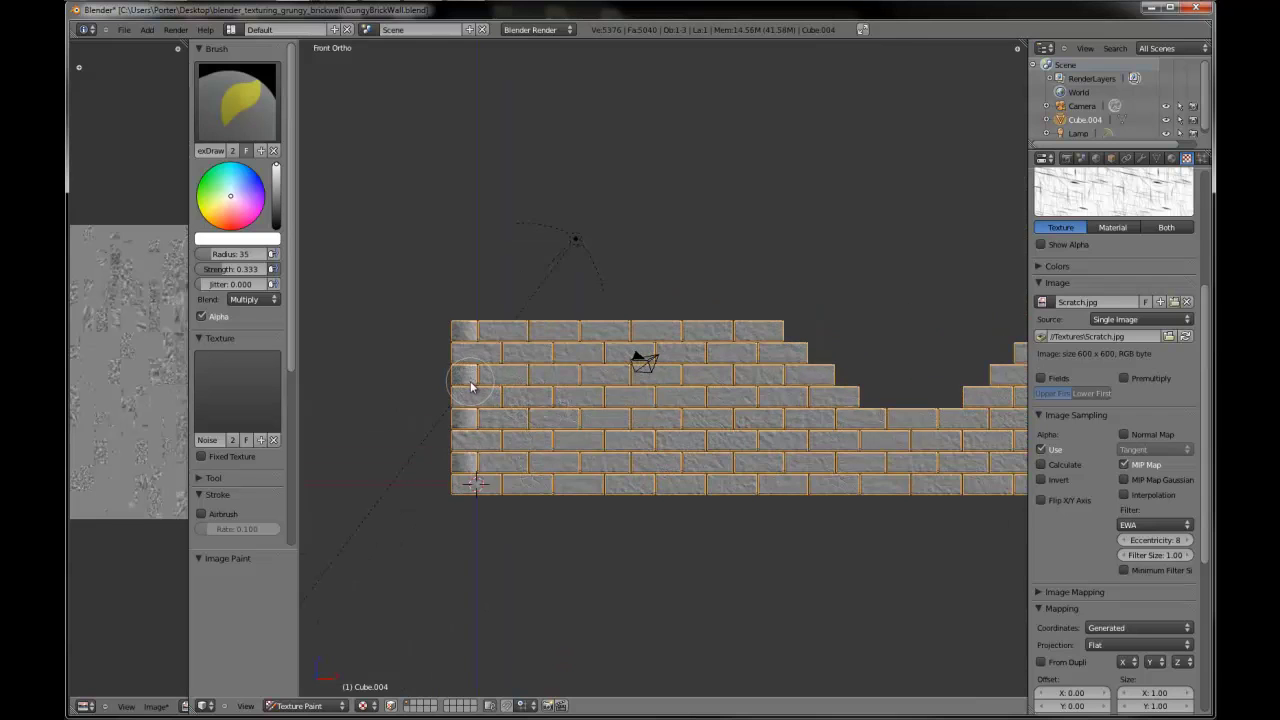
{"action": "middle_click_drag", "start_coordinate": [584, 379], "coordinate": [553, 384]}
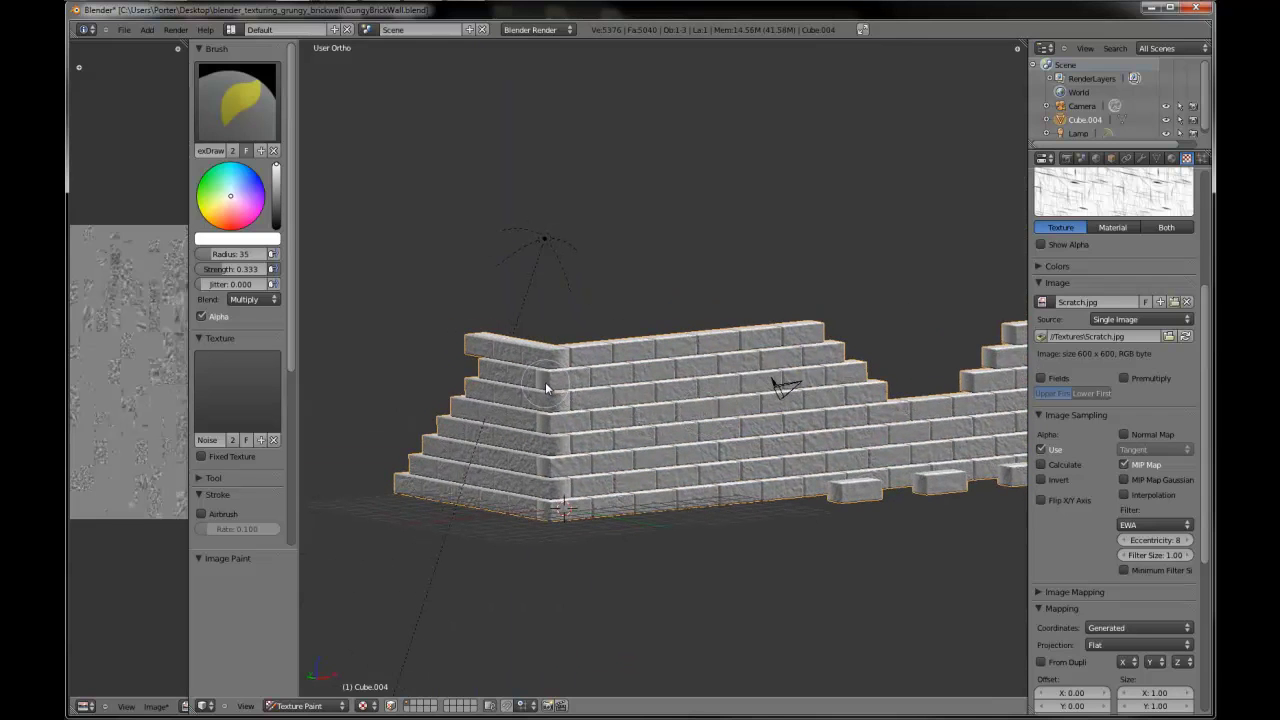
{"action": "scroll", "coordinate": [720, 397], "scroll_direction": "up", "scroll_amount": 1}
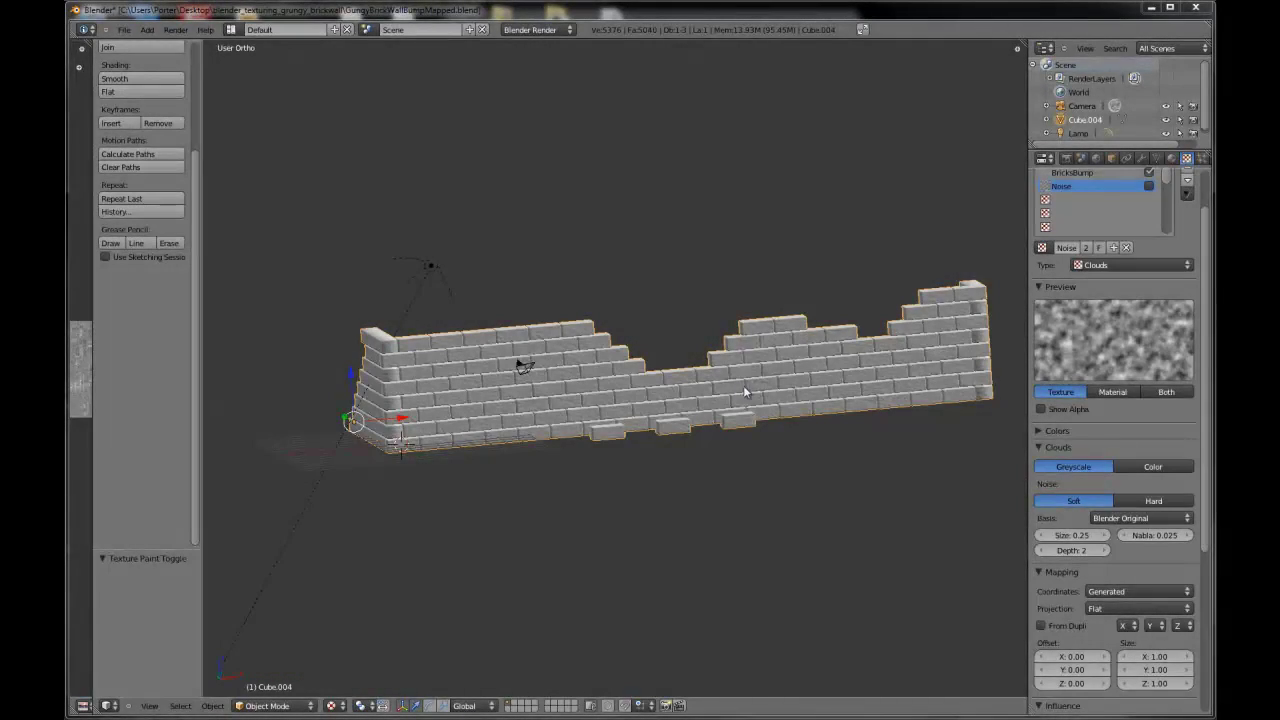
- Inspect the bump-mapped bricks up close along the front wall and around the corner
{"action": "middle_click_drag", "start_coordinate": [462, 412], "coordinate": [729, 398]}
{"action": "scroll", "coordinate": [768, 325], "scroll_direction": "up", "scroll_amount": 5}
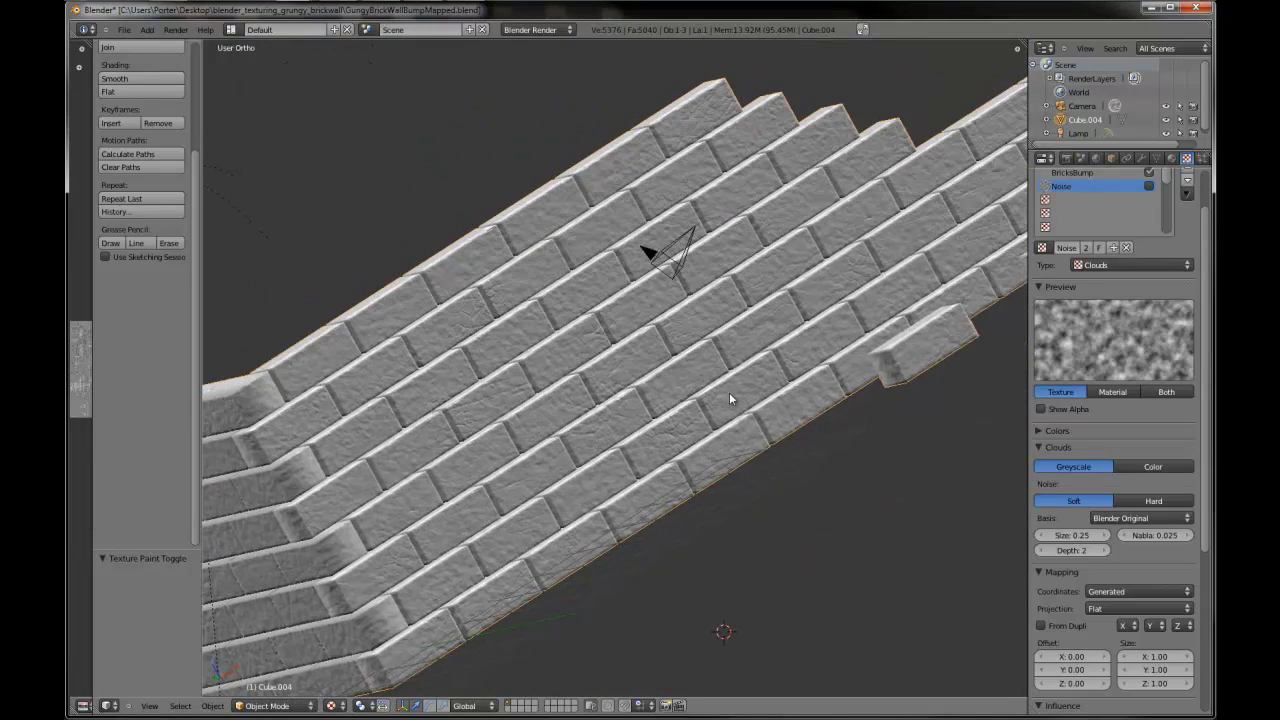
{"action": "key", "text": "KP_1"}
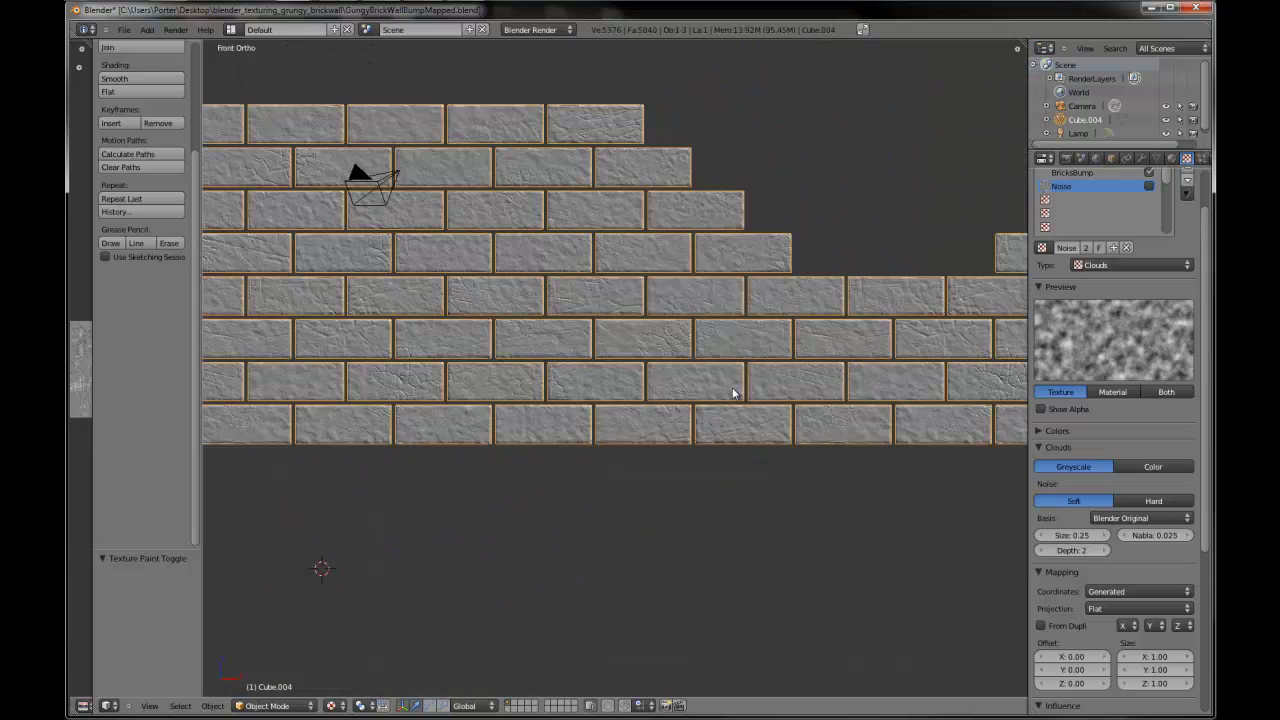
{"action": "key", "text": "ctrl+KP_4"}
{"action": "key", "text": "ctrl+KP_4"}
{"action": "key", "text": "ctrl+KP_4"}
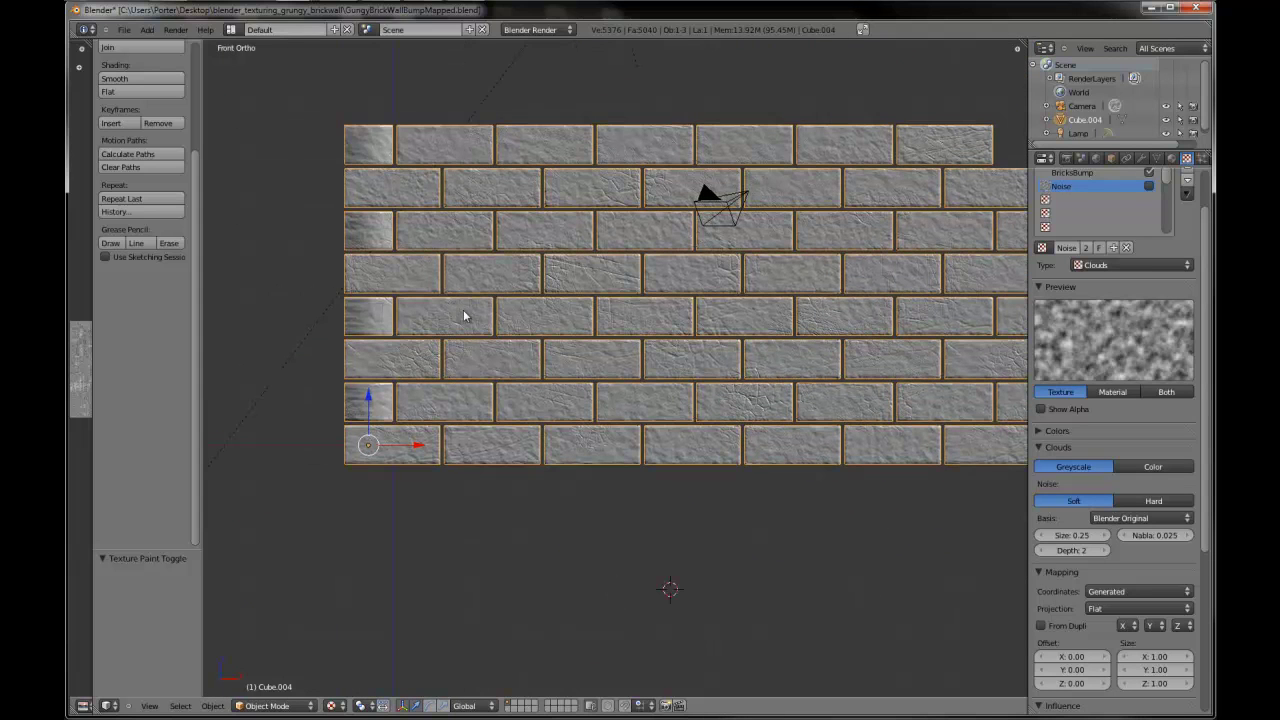
{"action": "scroll", "coordinate": [486, 317], "scroll_direction": "down", "scroll_amount": 2}
{"action": "middle_click_drag", "start_coordinate": [662, 348], "coordinate": [617, 325]}
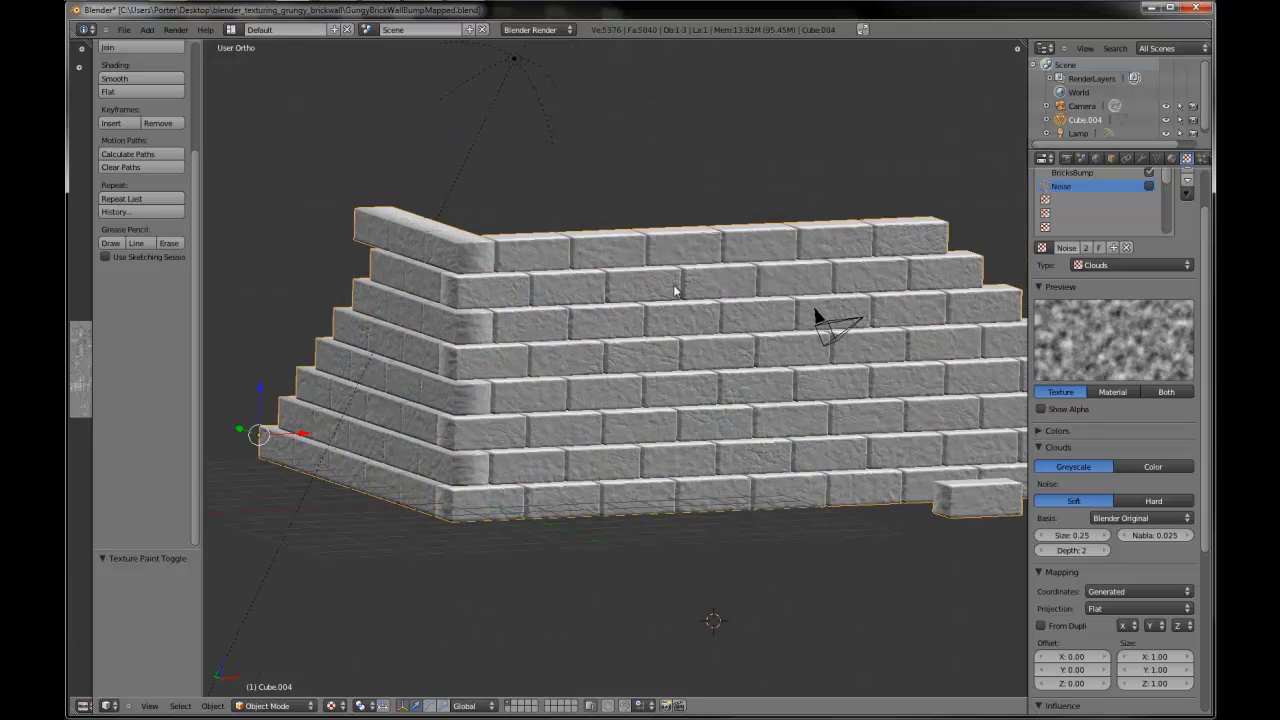
- Add a Subdivision Surface modifier to the brick wall, set its view subdivisions to 2 and apply it
{"action": "left_click", "coordinate": [1141, 160]}
{"action": "left_click", "coordinate": [1140, 221]}
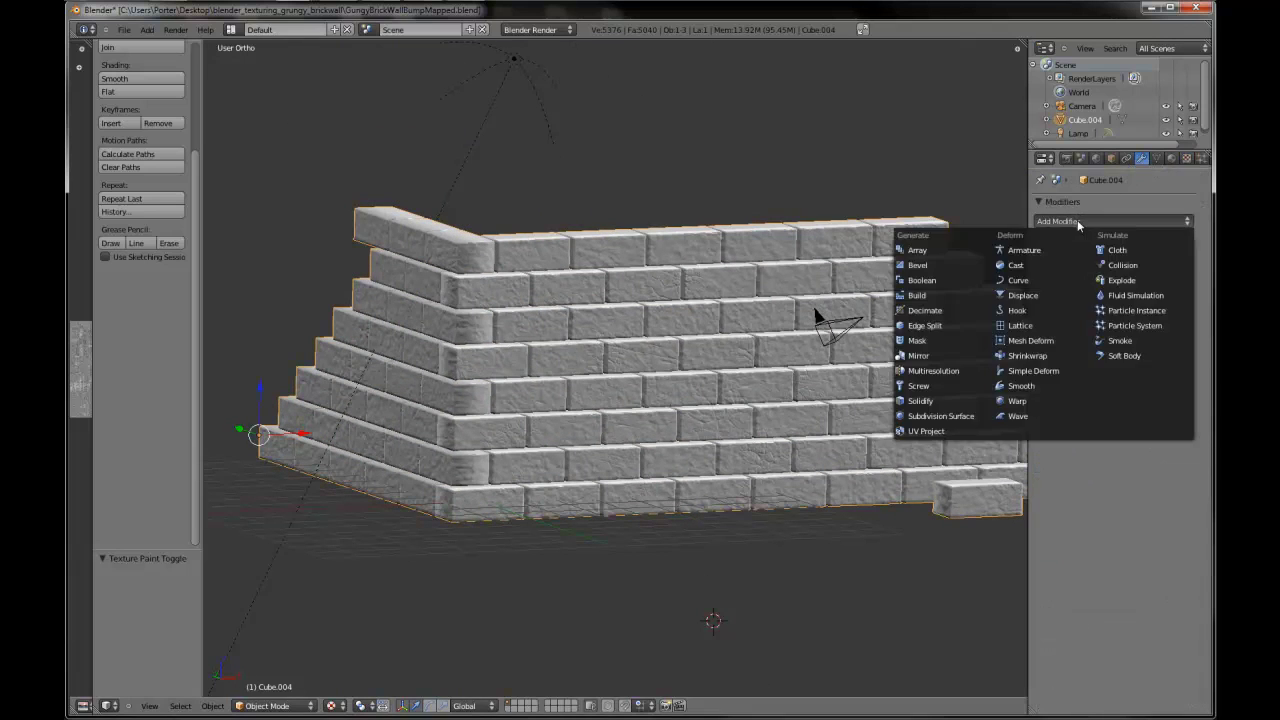
{"action": "left_click", "coordinate": [934, 416]}
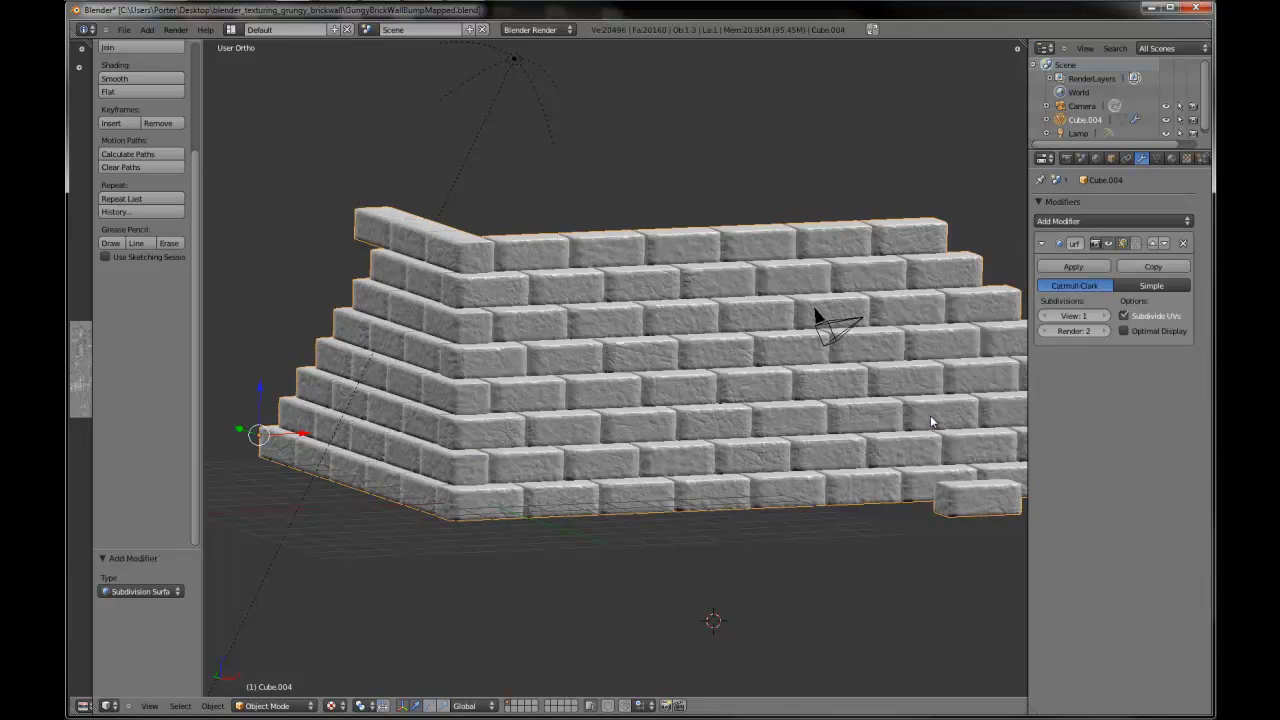
{"action": "left_click", "coordinate": [1106, 316]}
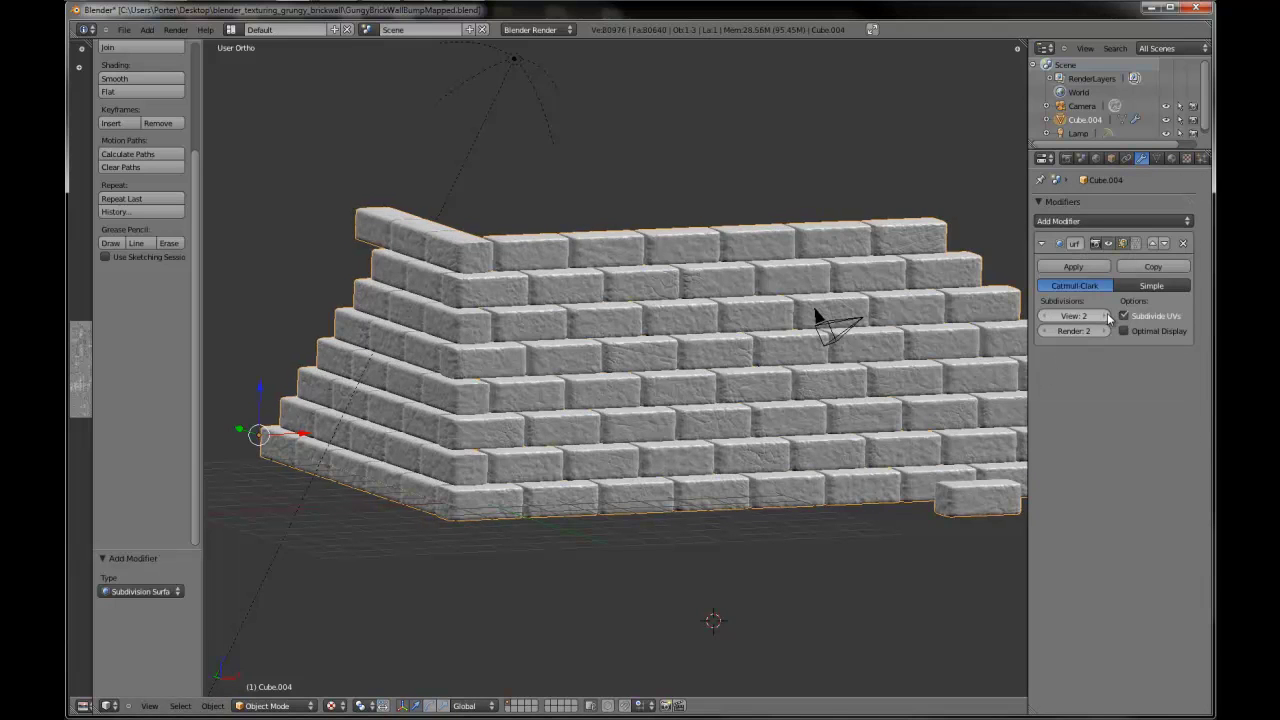
{"action": "left_click", "coordinate": [1080, 267]}
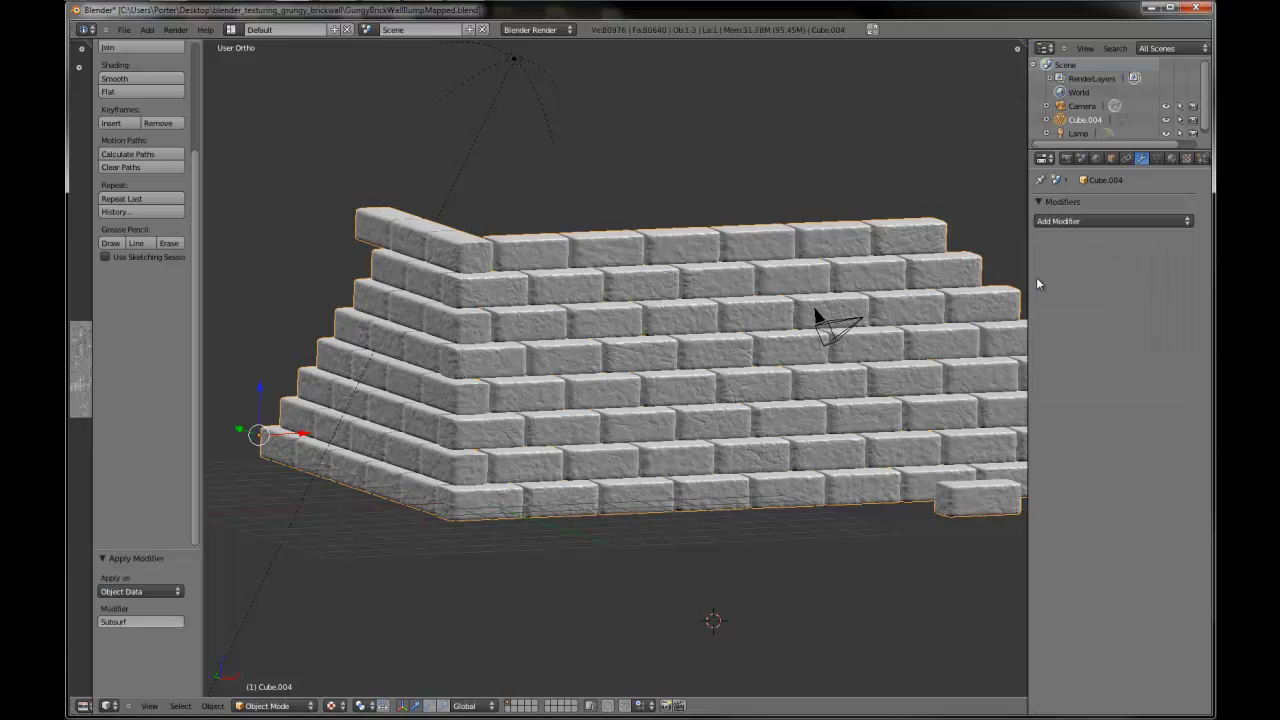
- Check the smoothed bricks at the corner and widen the image editor to show the whole brick bump map
{"action": "middle_click_drag", "start_coordinate": [768, 335], "coordinate": [675, 344]}
{"action": "scroll", "coordinate": [616, 353], "scroll_direction": "up", "scroll_amount": 4}
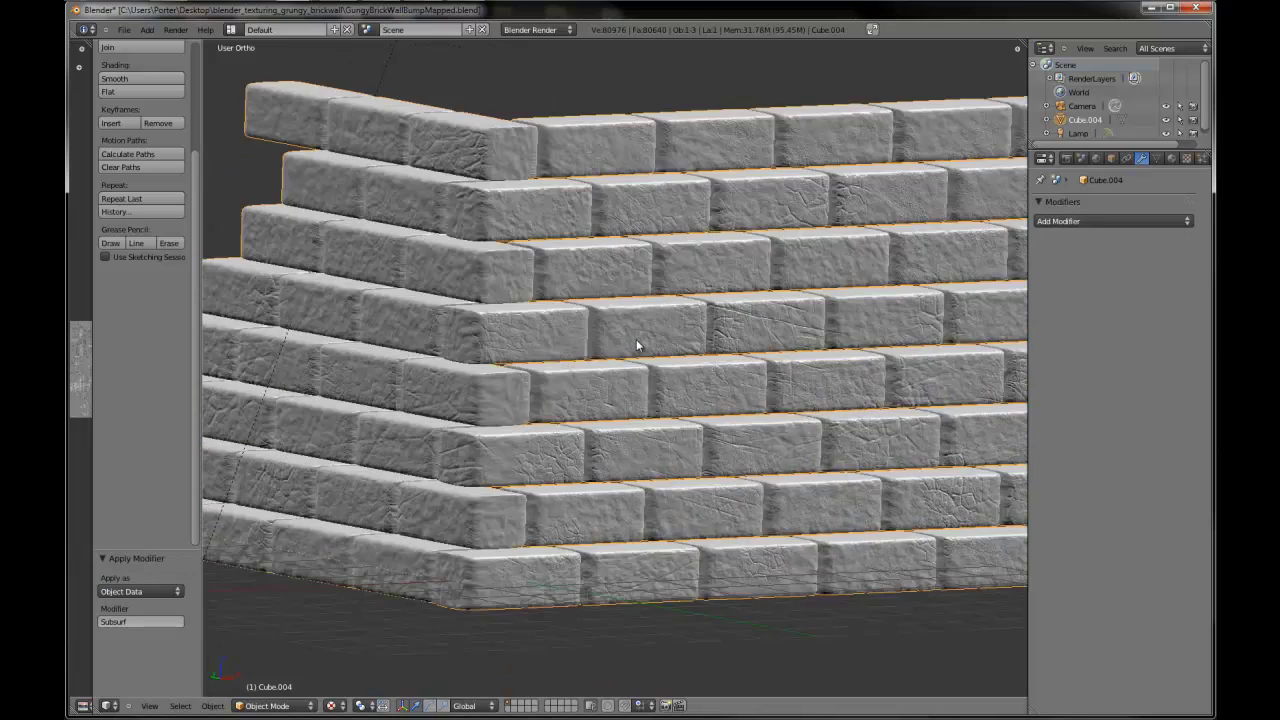
{"action": "scroll", "coordinate": [637, 346], "scroll_direction": "down", "scroll_amount": 5}
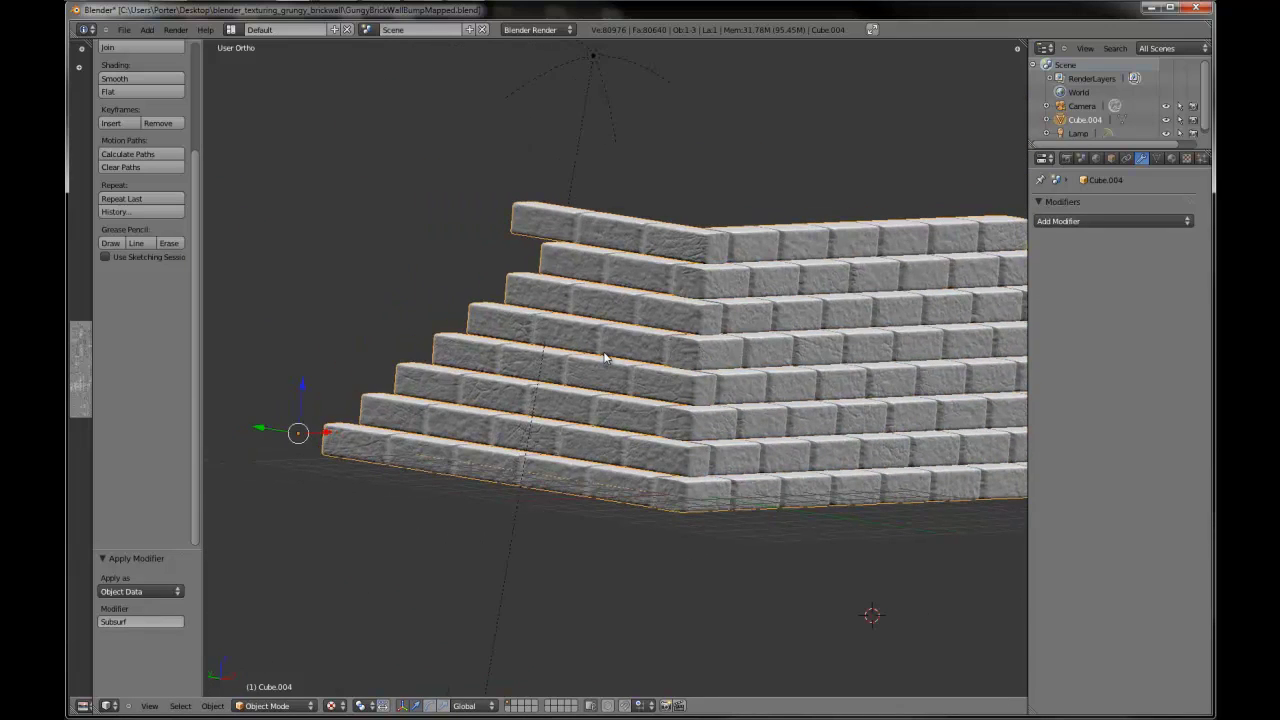
{"action": "key", "text": "KP_1"}
{"action": "scroll", "coordinate": [605, 358], "scroll_direction": "down", "scroll_amount": 3}
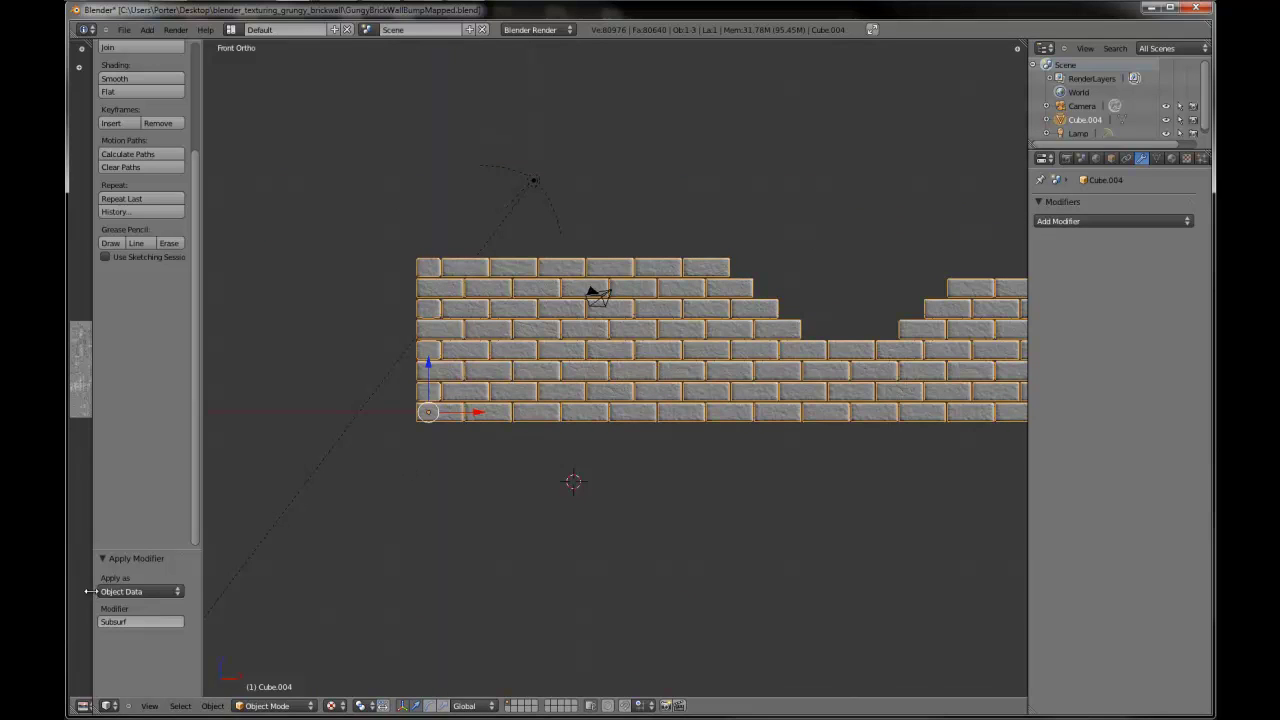
{"action": "left_click_drag", "start_coordinate": [90, 591], "coordinate": [255, 591]}
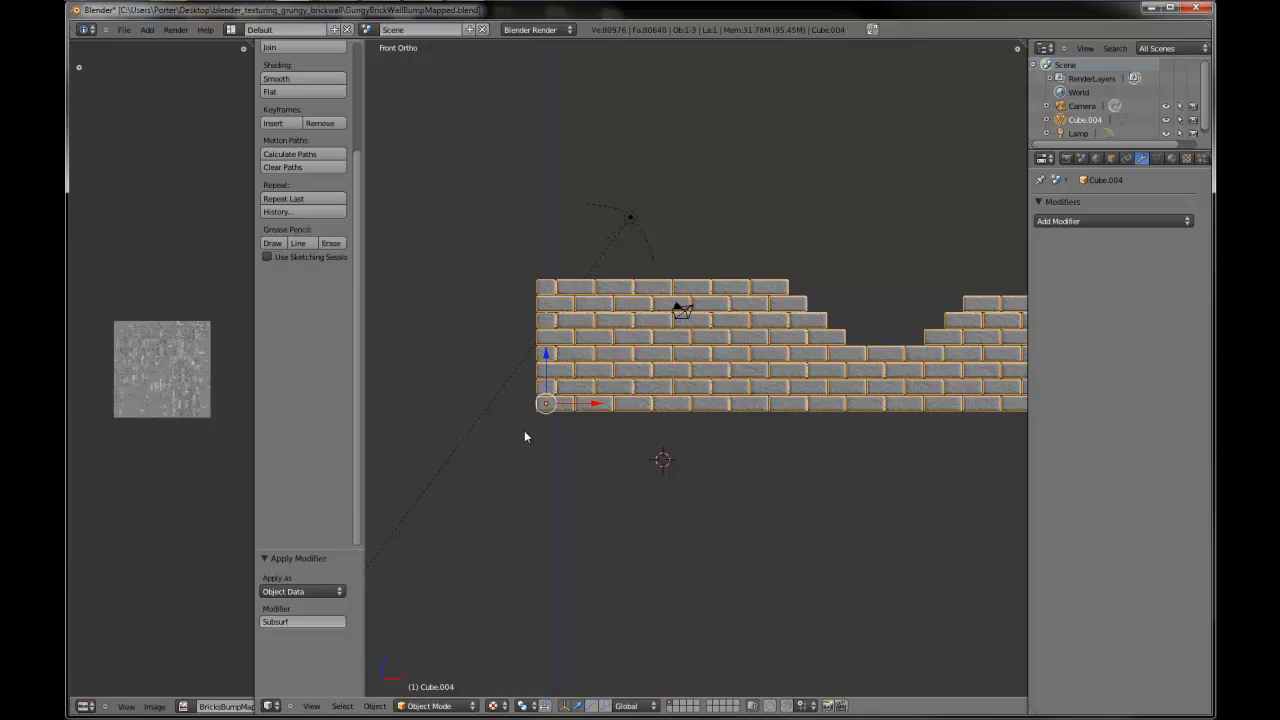
{"action": "scroll", "coordinate": [524, 436], "scroll_direction": "up", "scroll_amount": 1}
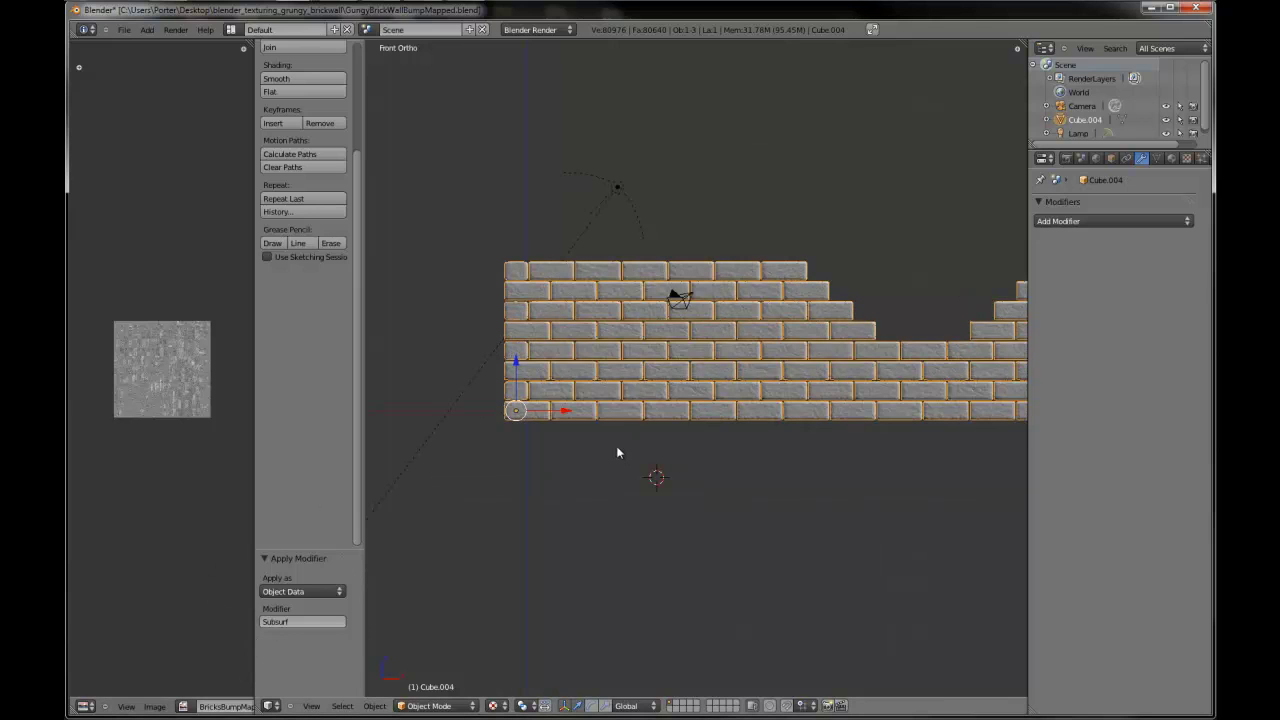
- Select the whole brick wall mesh in Edit Mode and unlink the bump map image from its UV layout
{"action": "scroll", "coordinate": [617, 453], "scroll_direction": "up", "scroll_amount": 1}
{"action": "key", "text": "Tab"}
{"action": "key", "text": "a"}
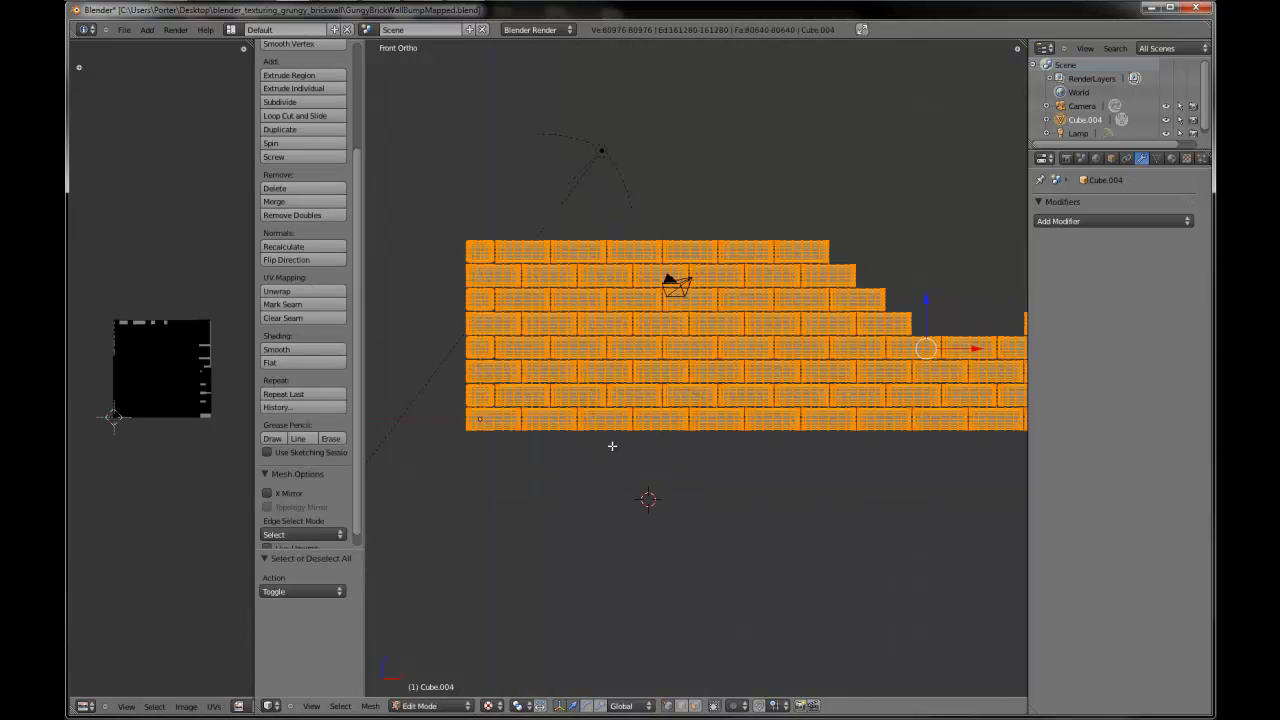
{"action": "left_click_drag", "start_coordinate": [256, 606], "coordinate": [444, 583]}
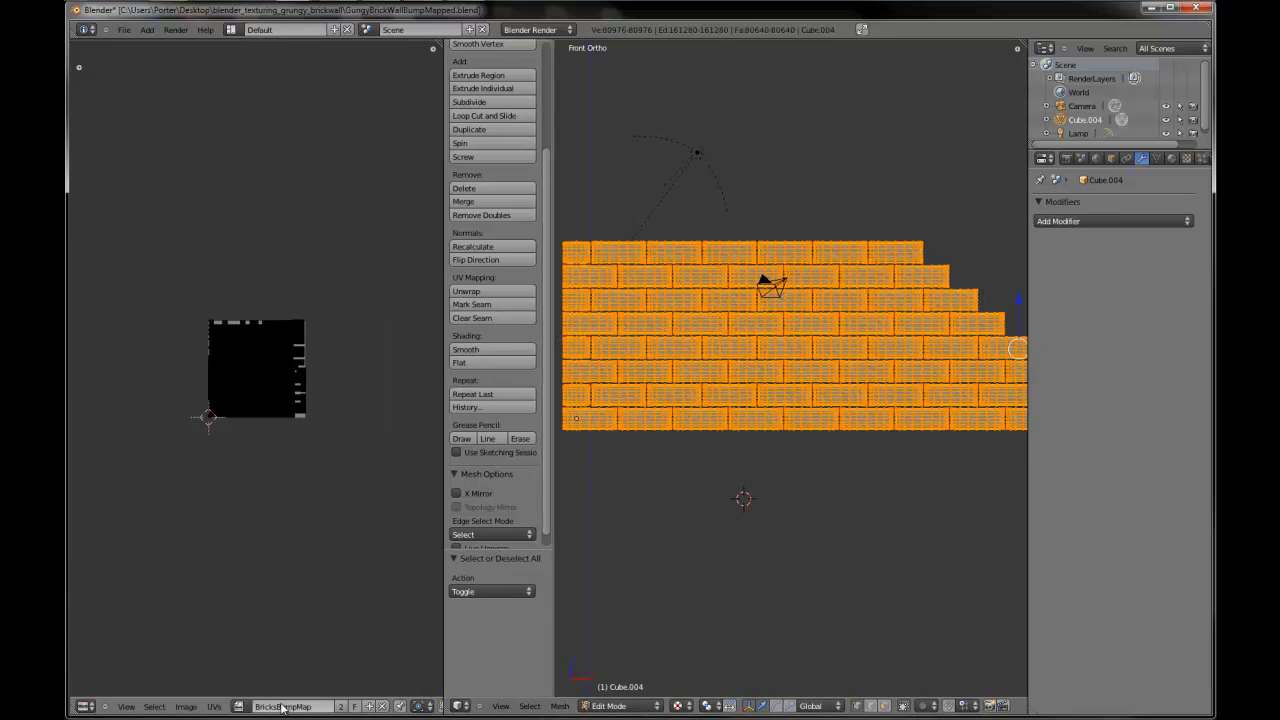
{"action": "left_click", "coordinate": [380, 707]}
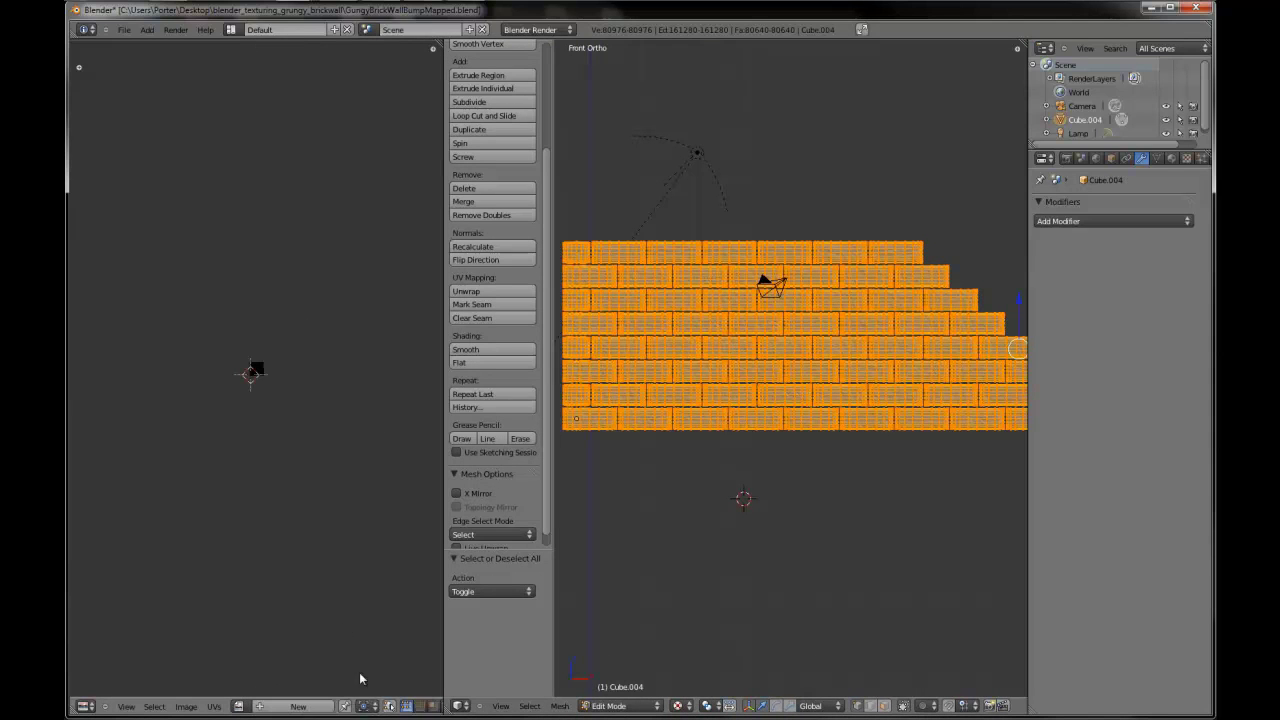
{"action": "scroll", "coordinate": [255, 498], "scroll_direction": "up", "scroll_amount": 3}
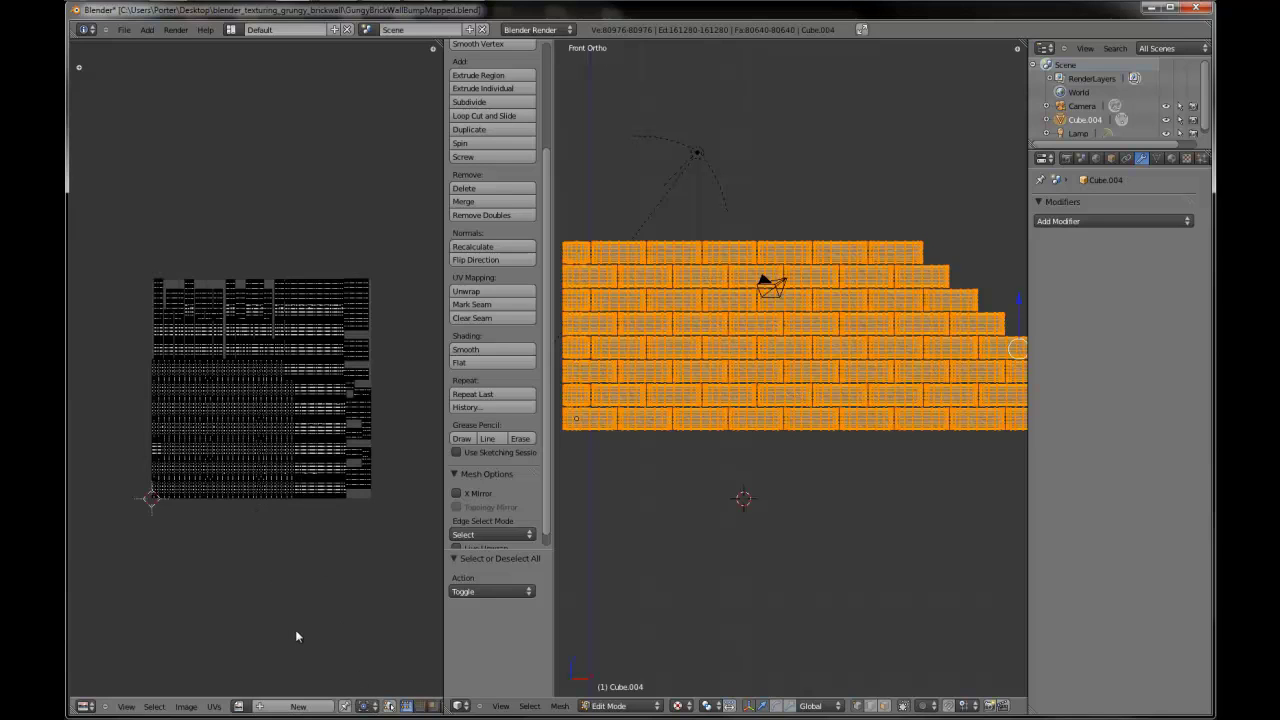
- Create a 2048 x 2048 image named BricksColorMap with a reddish-brown fill of about R 0.118, G 0.033, B 0.023
{"action": "left_click", "coordinate": [298, 707]}
{"action": "left_click", "coordinate": [345, 578]}
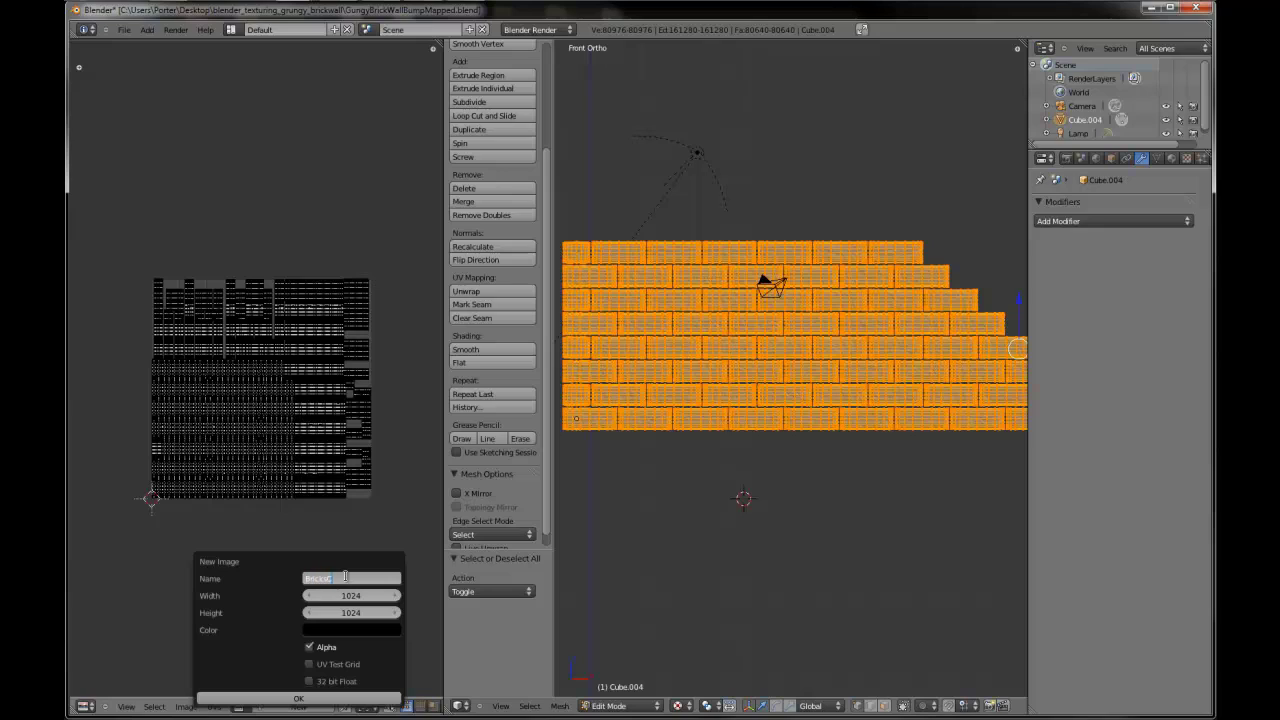
{"action": "type", "text": "BricksColorMap"}
{"action": "key", "text": "Tab"}
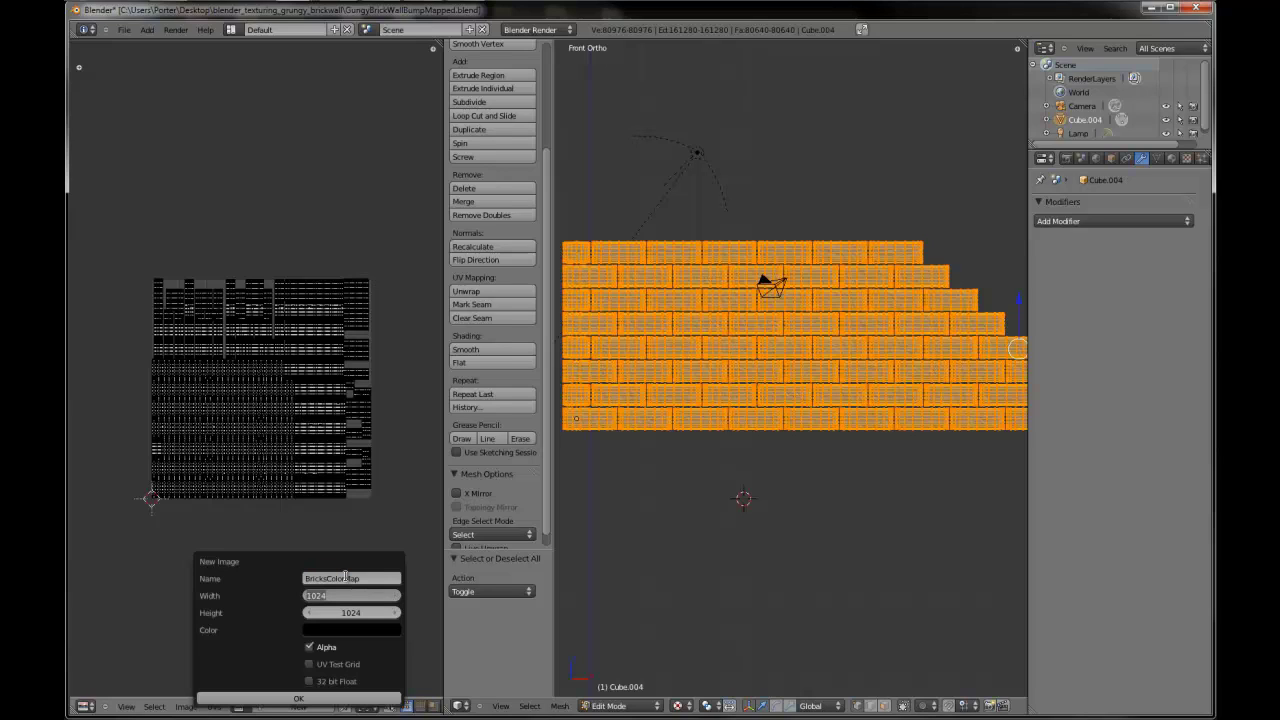
{"action": "type", "text": "2048"}
{"action": "key", "text": "Tab"}
{"action": "type", "text": "2048"}
{"action": "key", "text": "Tab"}
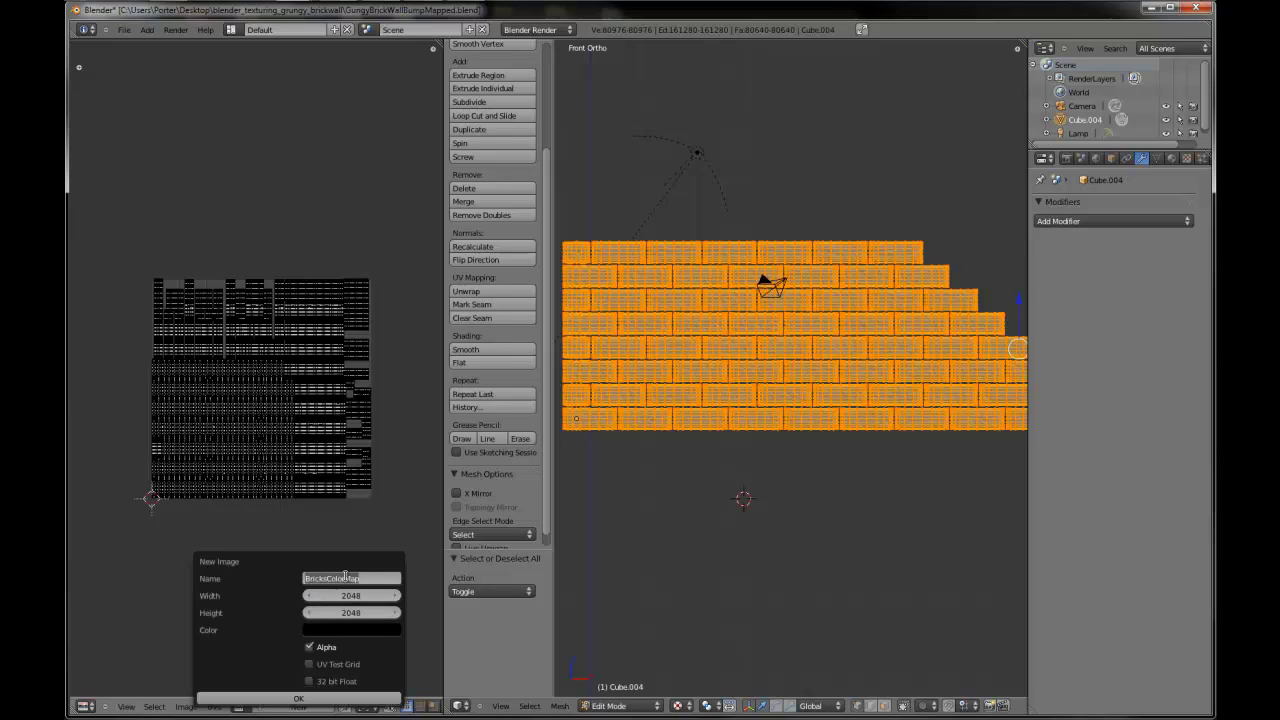
{"action": "left_click", "coordinate": [317, 633]}
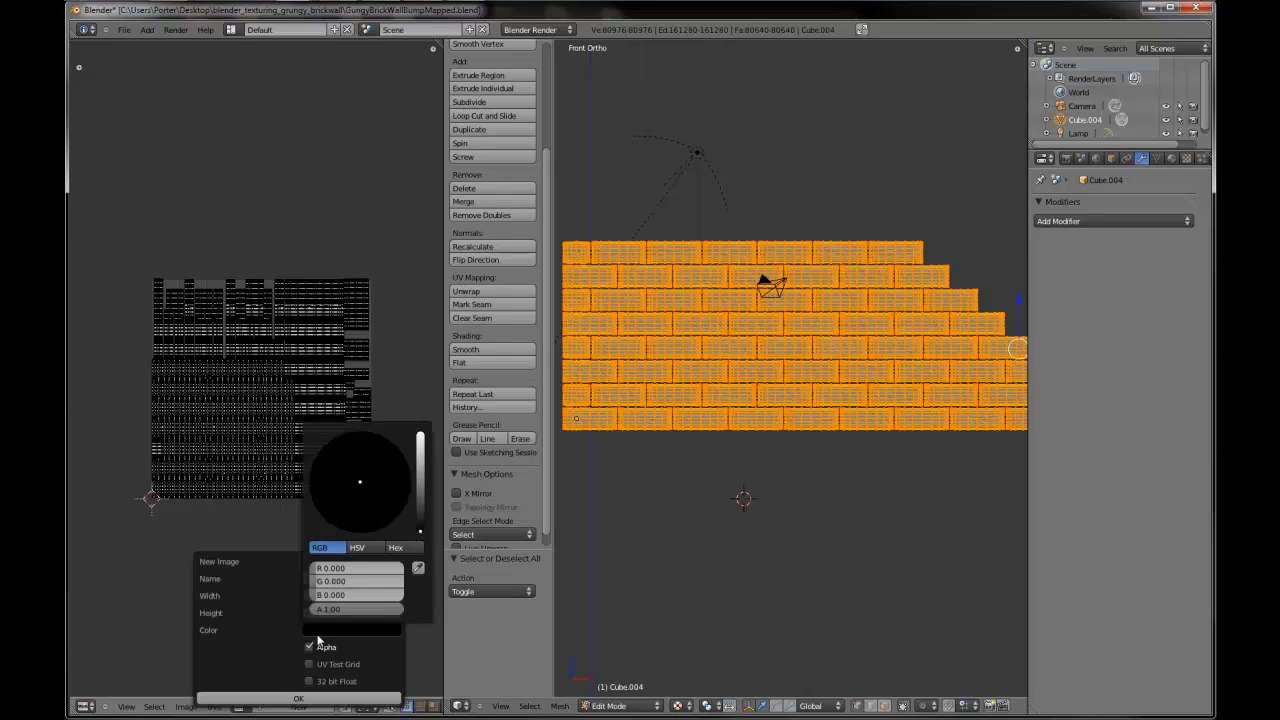
{"action": "left_click_drag", "start_coordinate": [415, 505], "coordinate": [355, 522]}
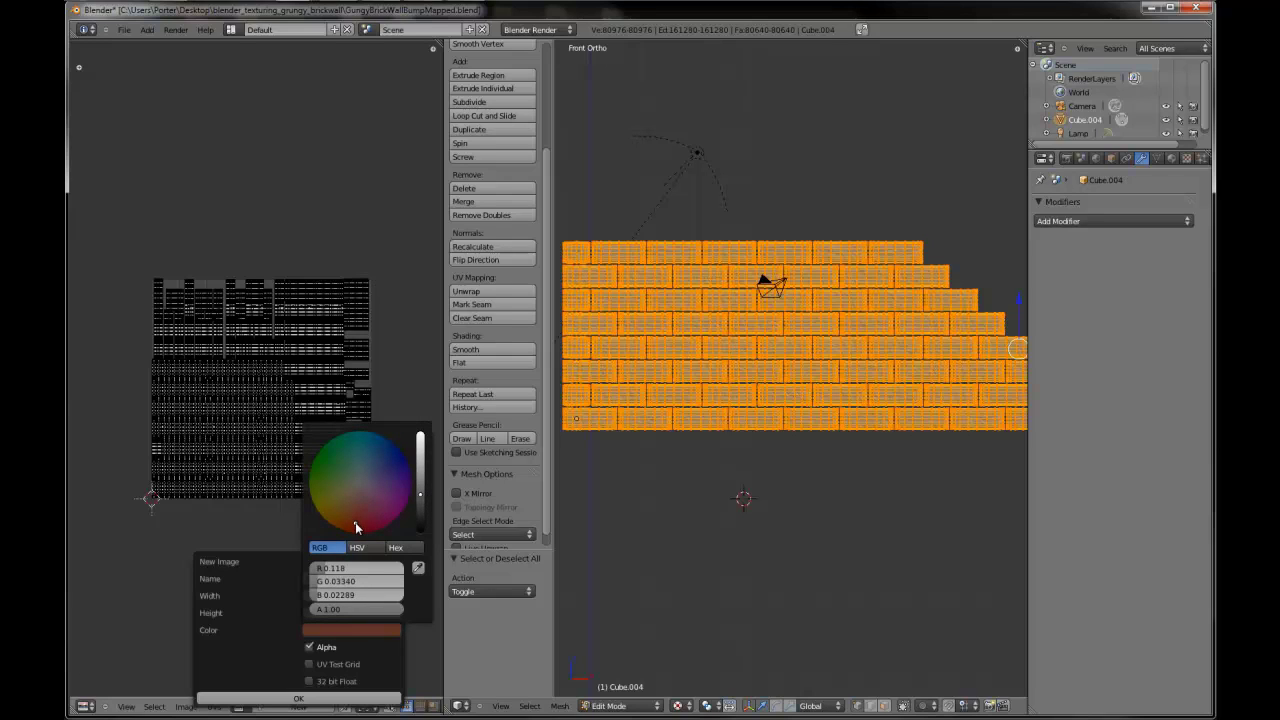
{"action": "left_click", "coordinate": [295, 698]}
- Save the brick color map as BricksColorMap.png in the project's Textures folder
{"action": "left_click", "coordinate": [205, 708]}
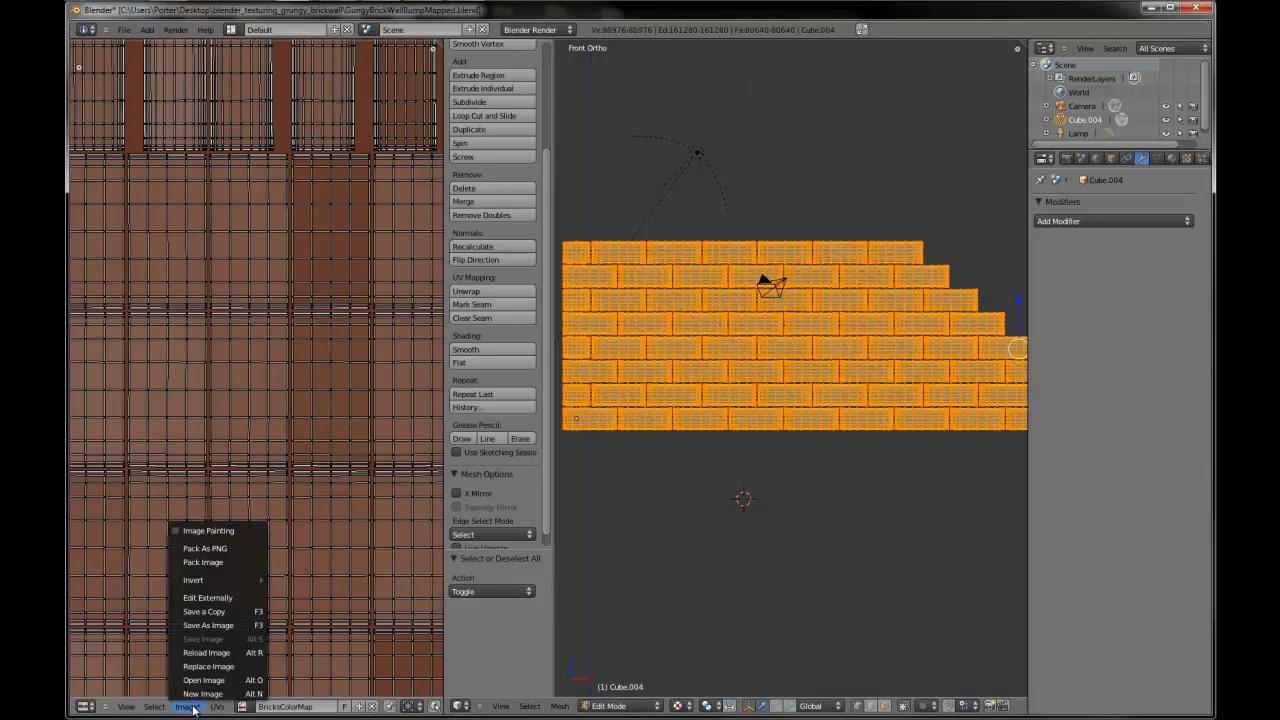
{"action": "left_click", "coordinate": [222, 624]}
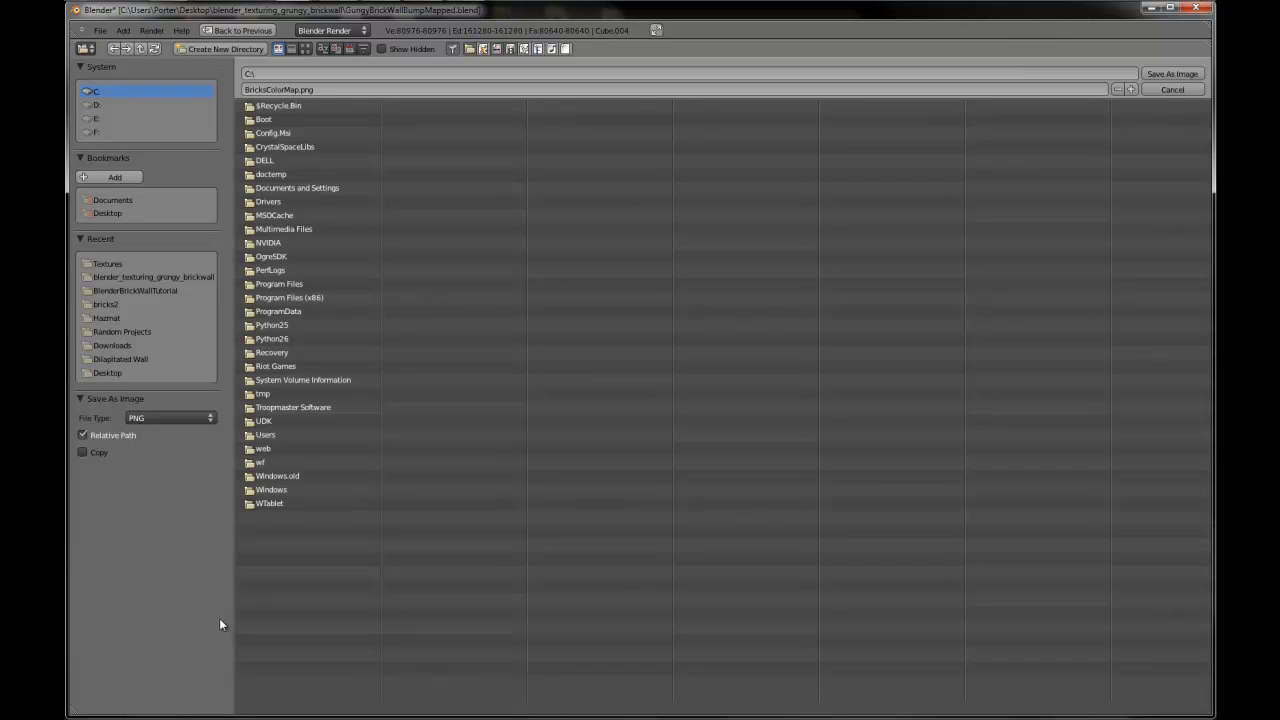
{"action": "left_click", "coordinate": [101, 258]}
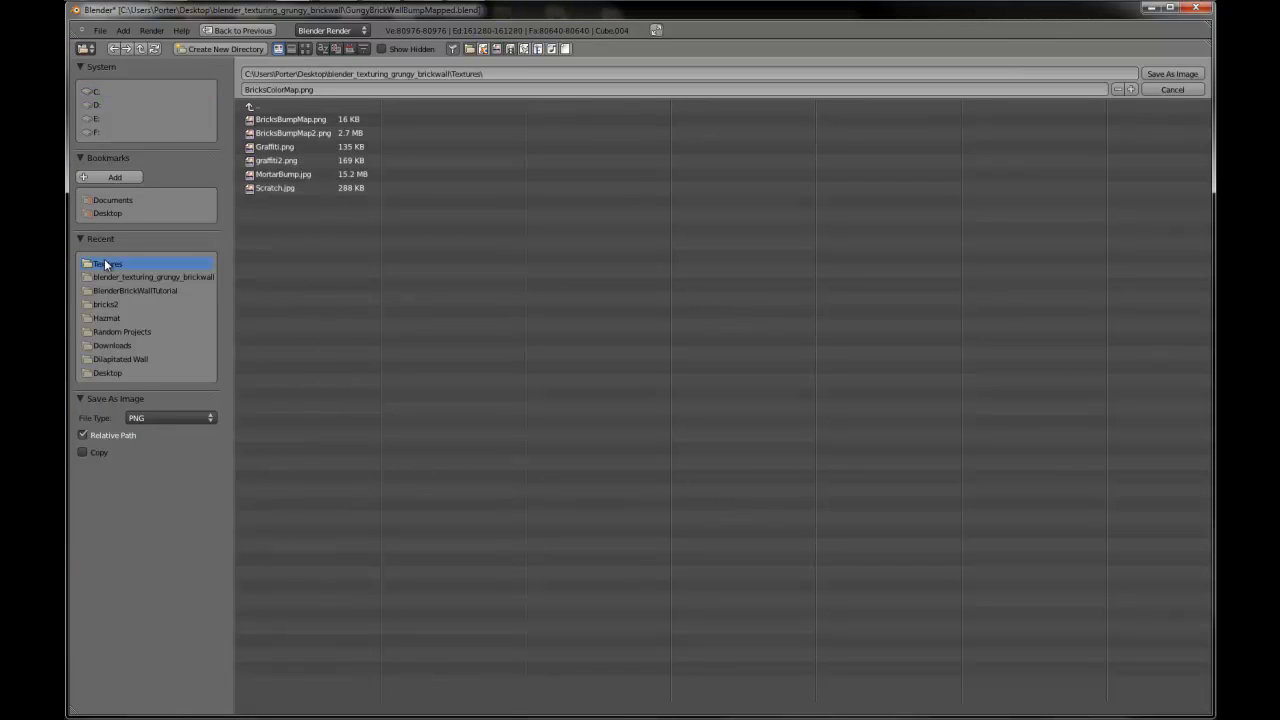
- Save the brick color image as BricksColorMap.png in the Textures folder
{"action": "left_click", "coordinate": [1155, 74]}
- Add a texture named BricksColor in the empty slot below Noise and set its type to Image or Movie
{"action": "left_click", "coordinate": [1171, 158]}
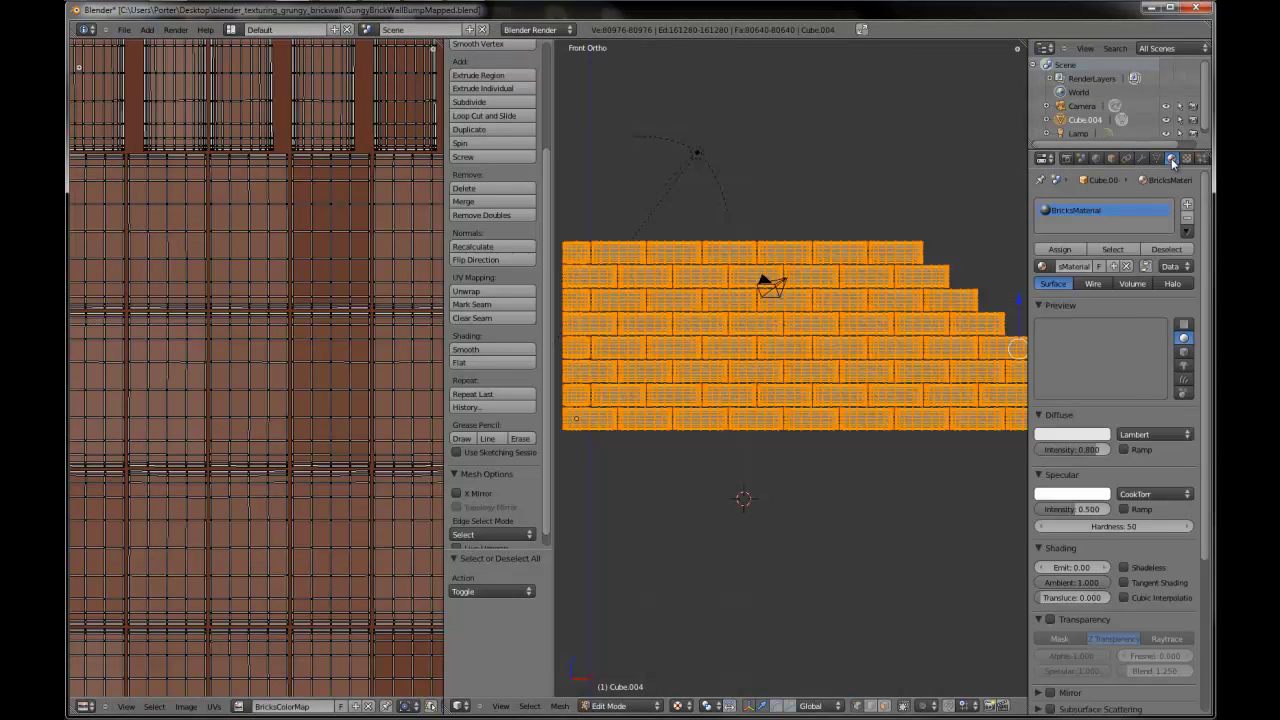
{"action": "left_click", "coordinate": [1188, 159]}
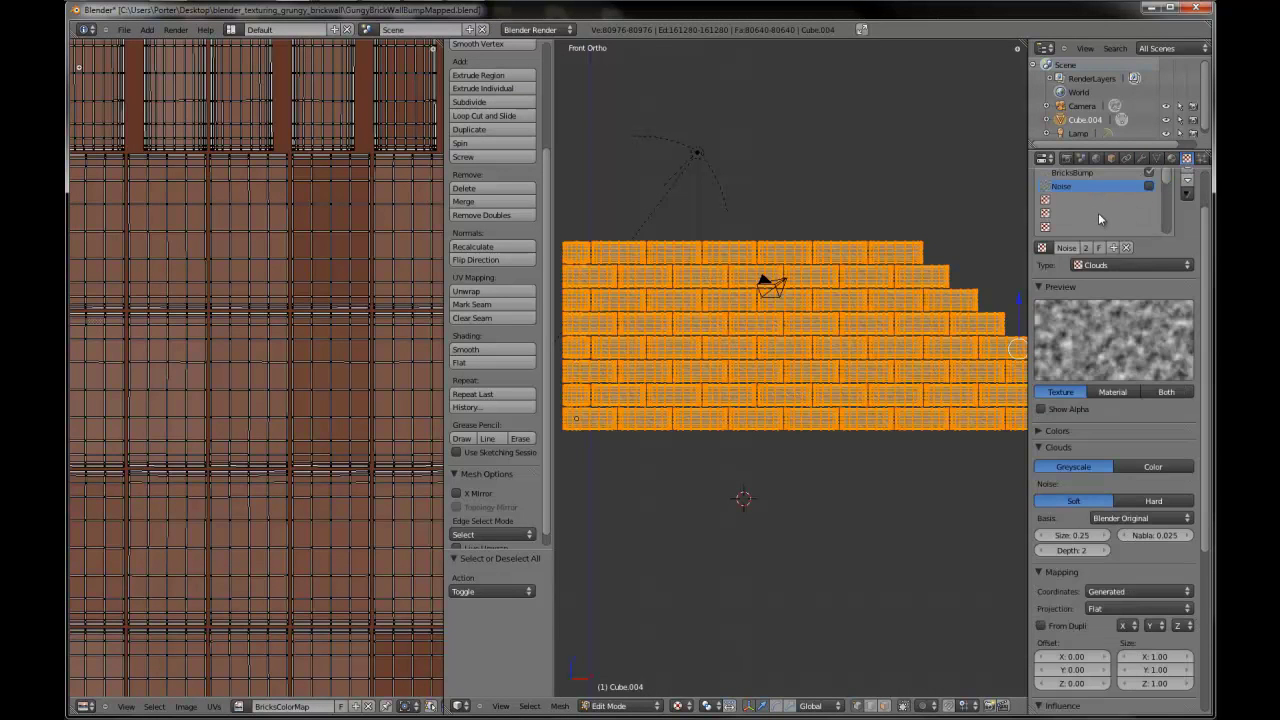
{"action": "left_click", "coordinate": [1057, 199]}
{"action": "left_click", "coordinate": [1083, 248]}
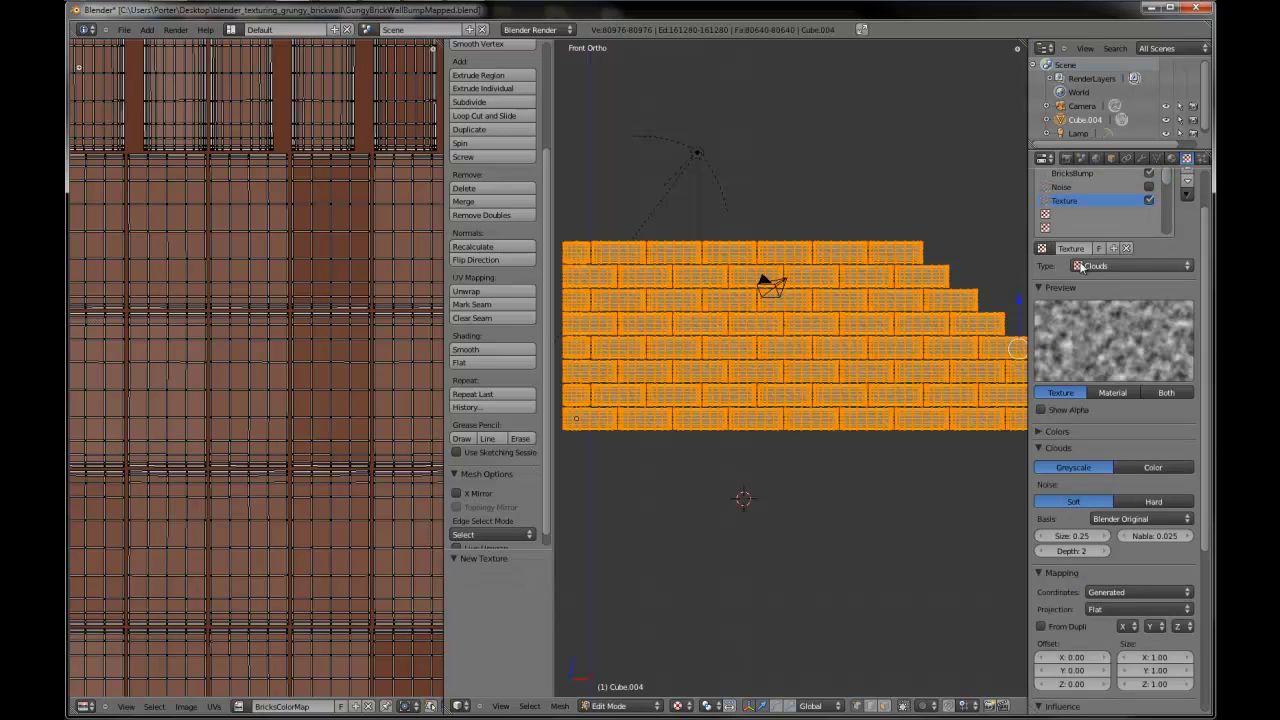
{"action": "left_click", "coordinate": [1083, 248]}
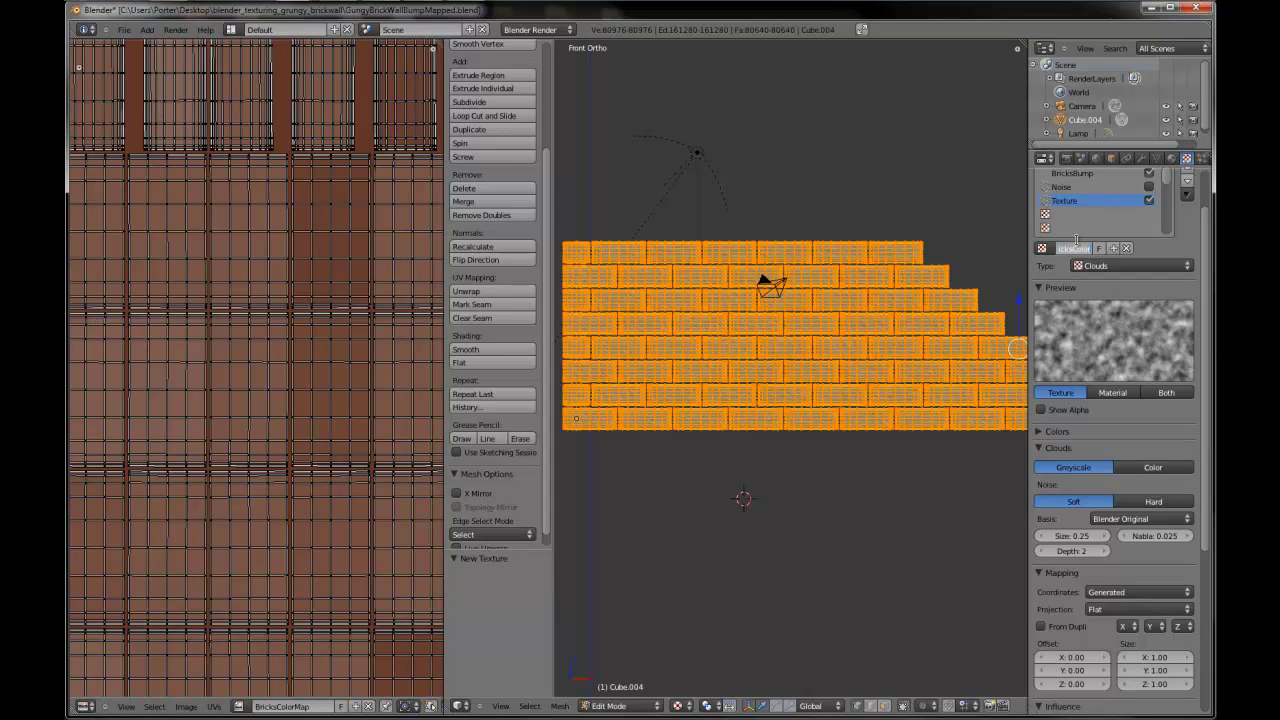
{"action": "left_click", "coordinate": [1120, 265]}
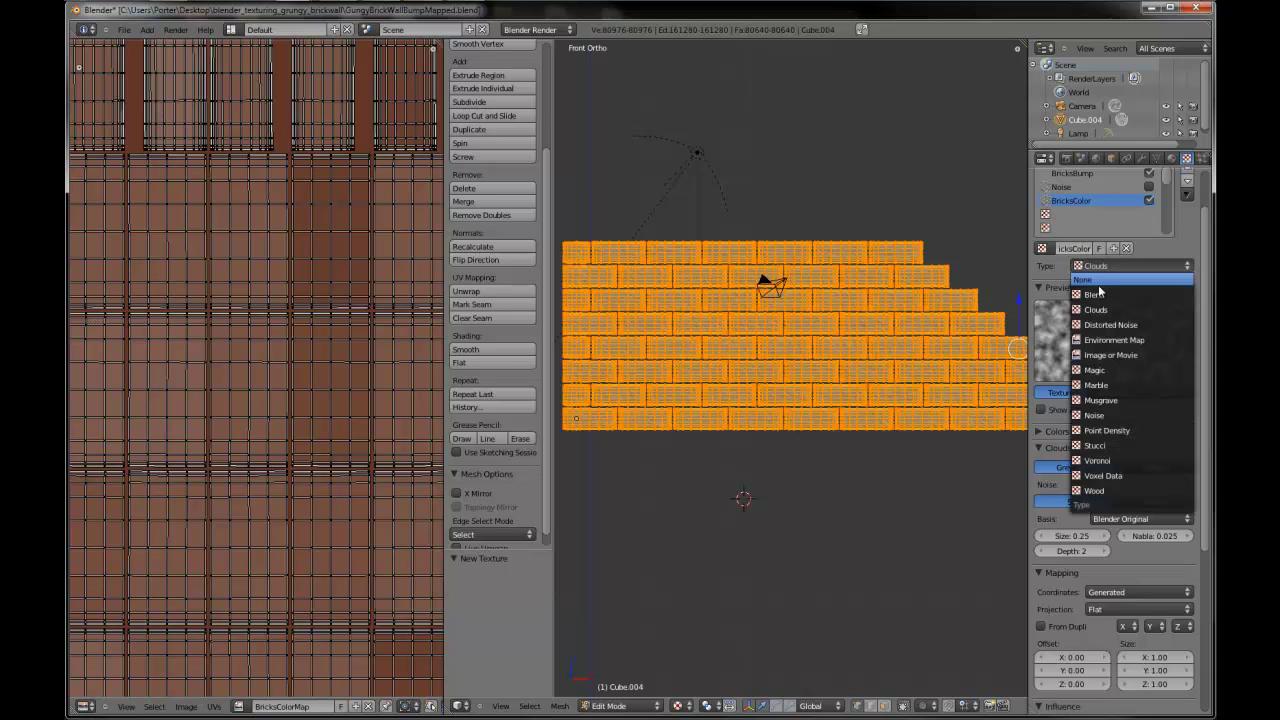
{"action": "left_click", "coordinate": [1117, 358]}
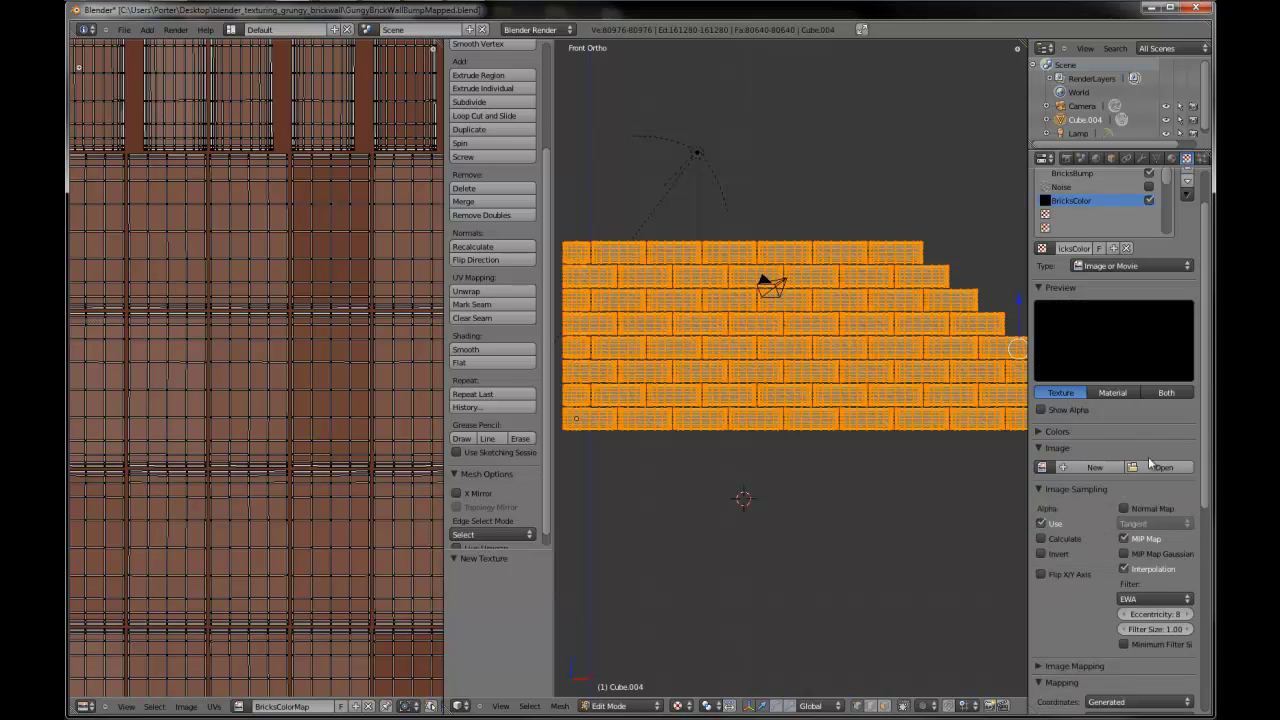
- Load BricksColorMap.png from the Textures folder as the BricksColor texture's image
{"action": "left_click", "coordinate": [1155, 467]}
{"action": "left_click", "coordinate": [270, 120]}
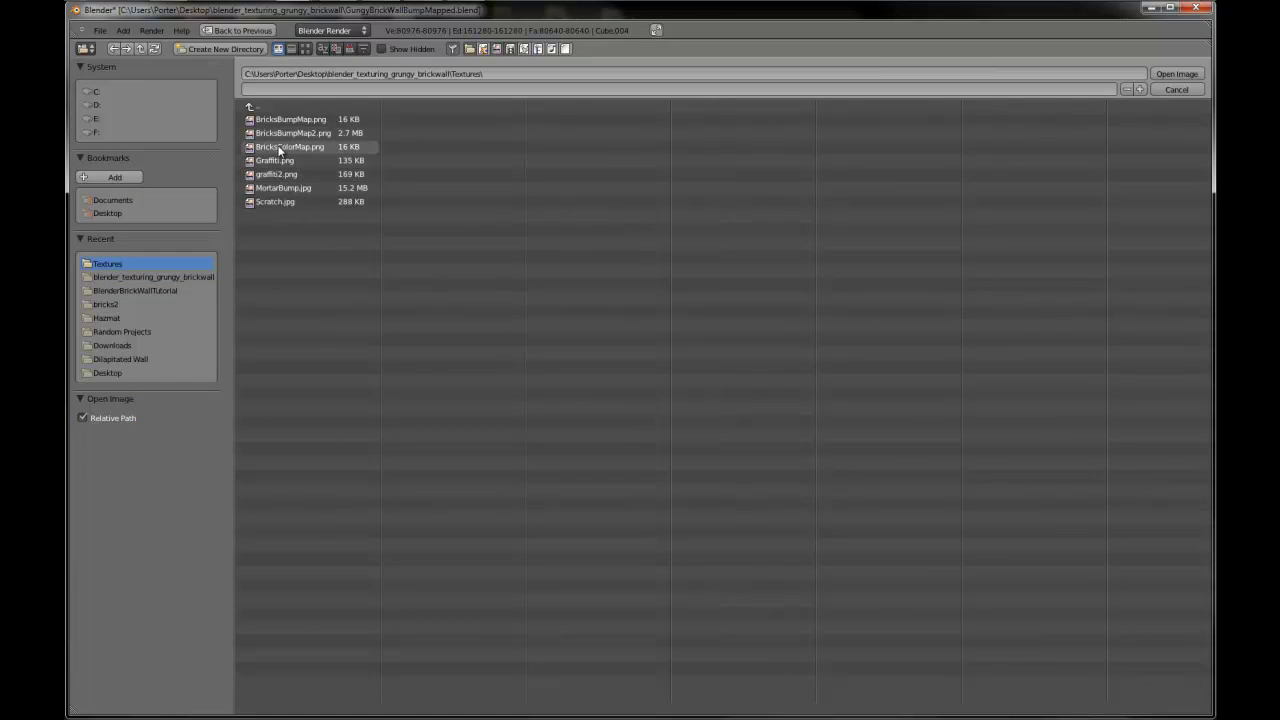
{"action": "left_click", "coordinate": [280, 150]}
{"action": "double_click", "coordinate": [280, 150]}
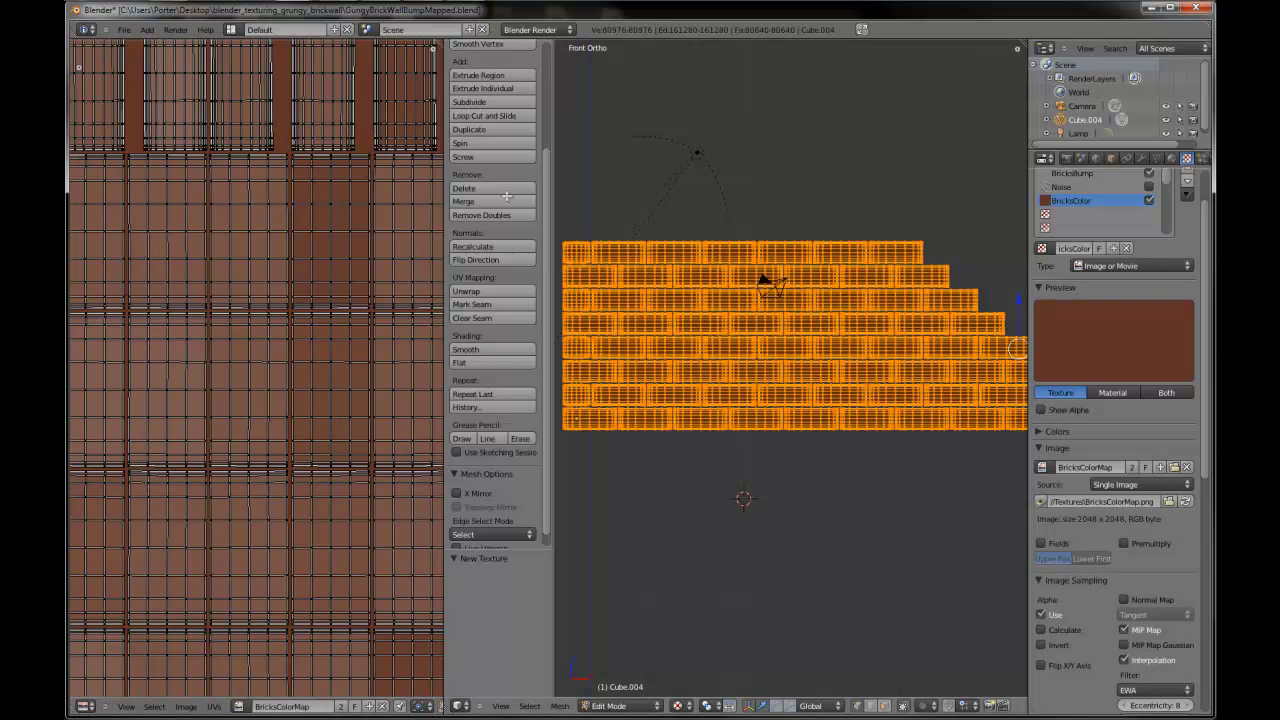
- Set the BricksColor texture's mapping coordinates to UV
{"action": "scroll", "coordinate": [1115, 451], "scroll_direction": "down", "scroll_amount": 6}
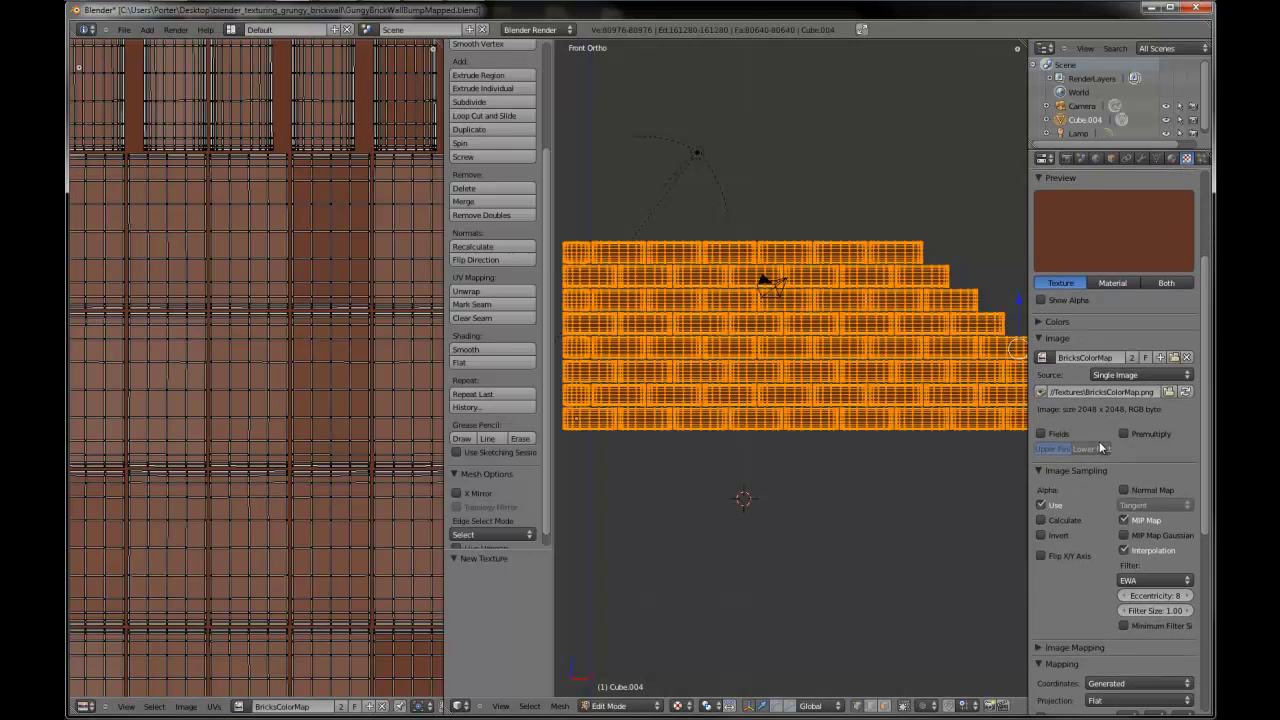
{"action": "scroll", "coordinate": [1109, 444], "scroll_direction": "down", "scroll_amount": 2}
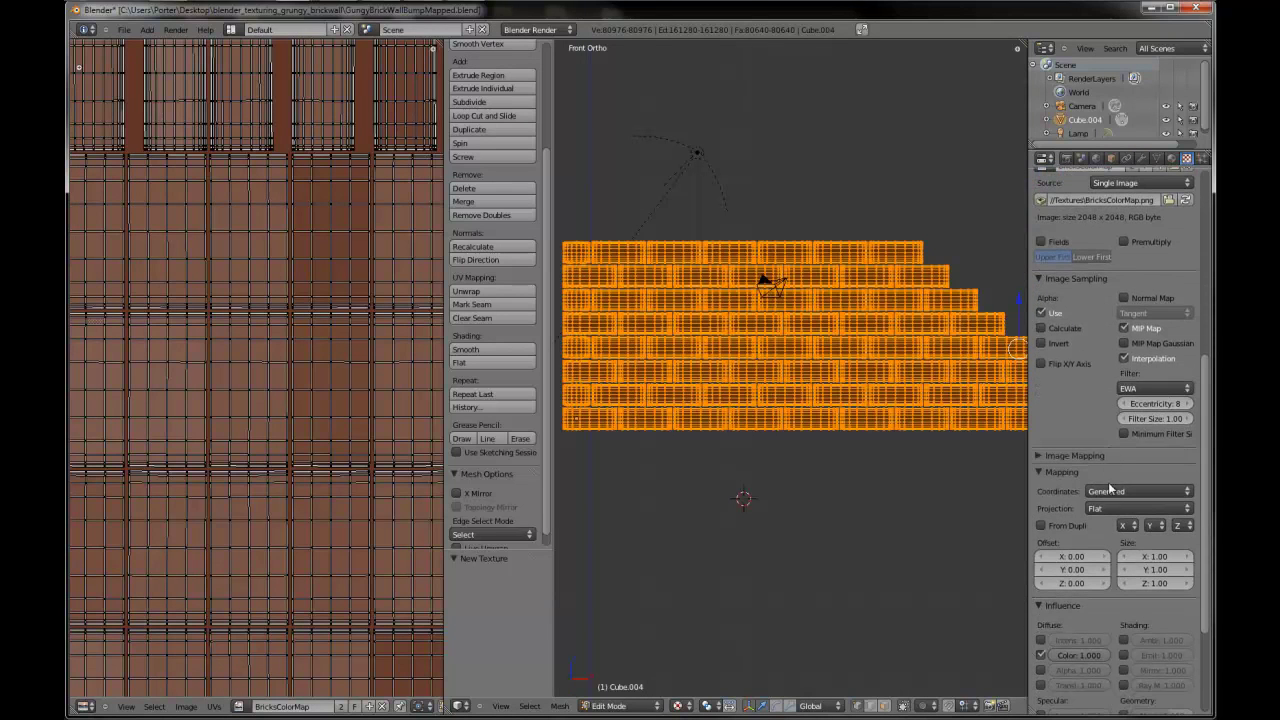
{"action": "left_click", "coordinate": [1110, 491]}
{"action": "left_click", "coordinate": [1107, 432]}
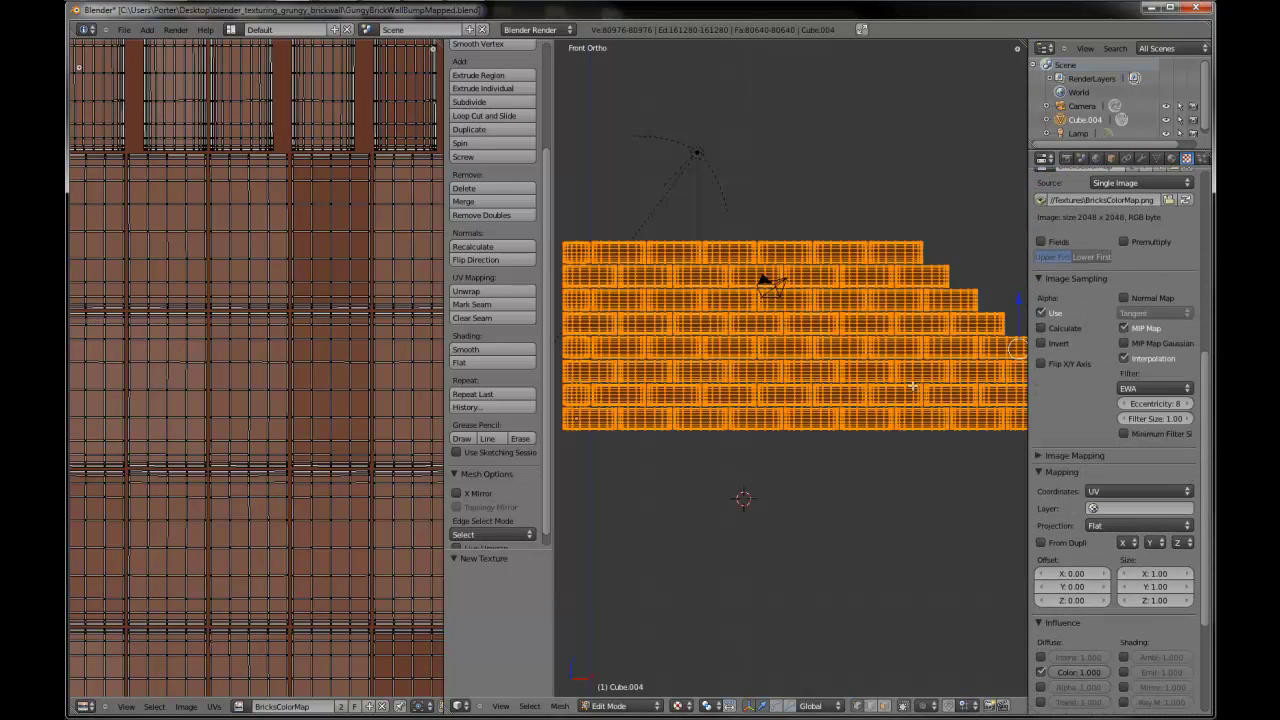
- Switch the brick wall to Texture Paint mode and shrink the image editor to widen the 3D view
{"action": "middle_click_drag", "start_coordinate": [790, 400], "coordinate": [781, 456]}
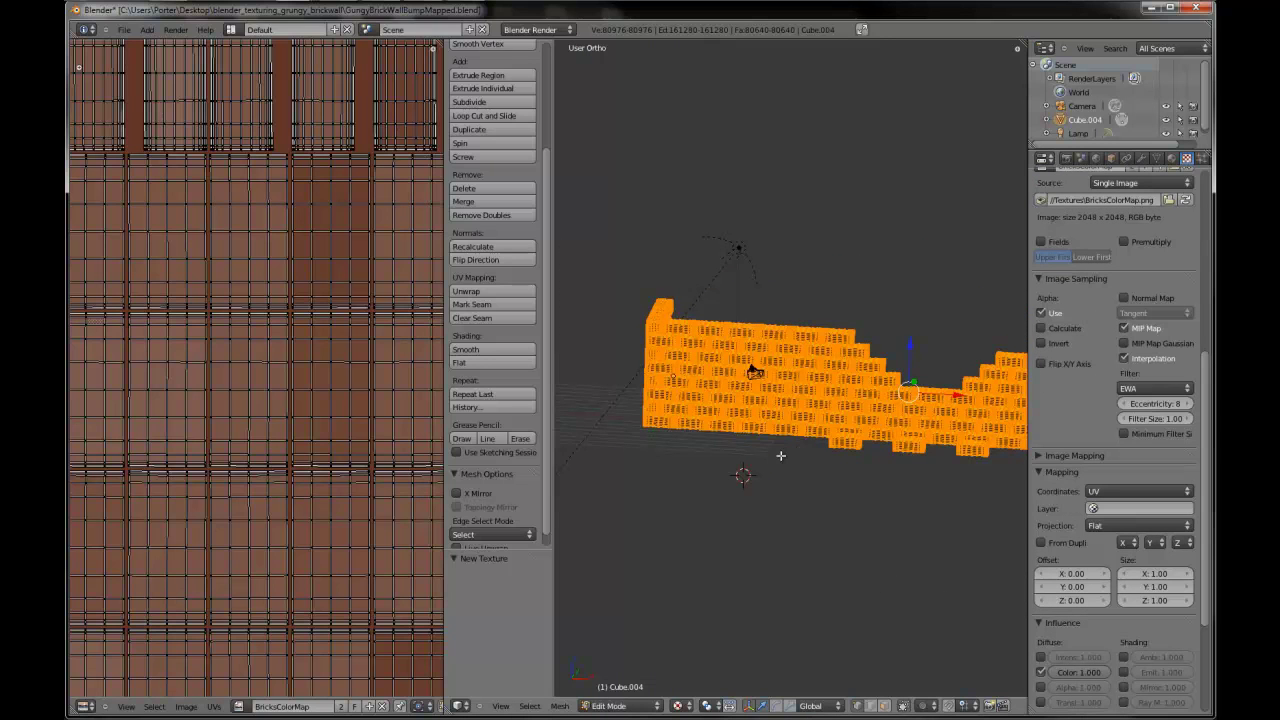
{"action": "left_click", "coordinate": [612, 706]}
{"action": "left_click", "coordinate": [613, 632]}
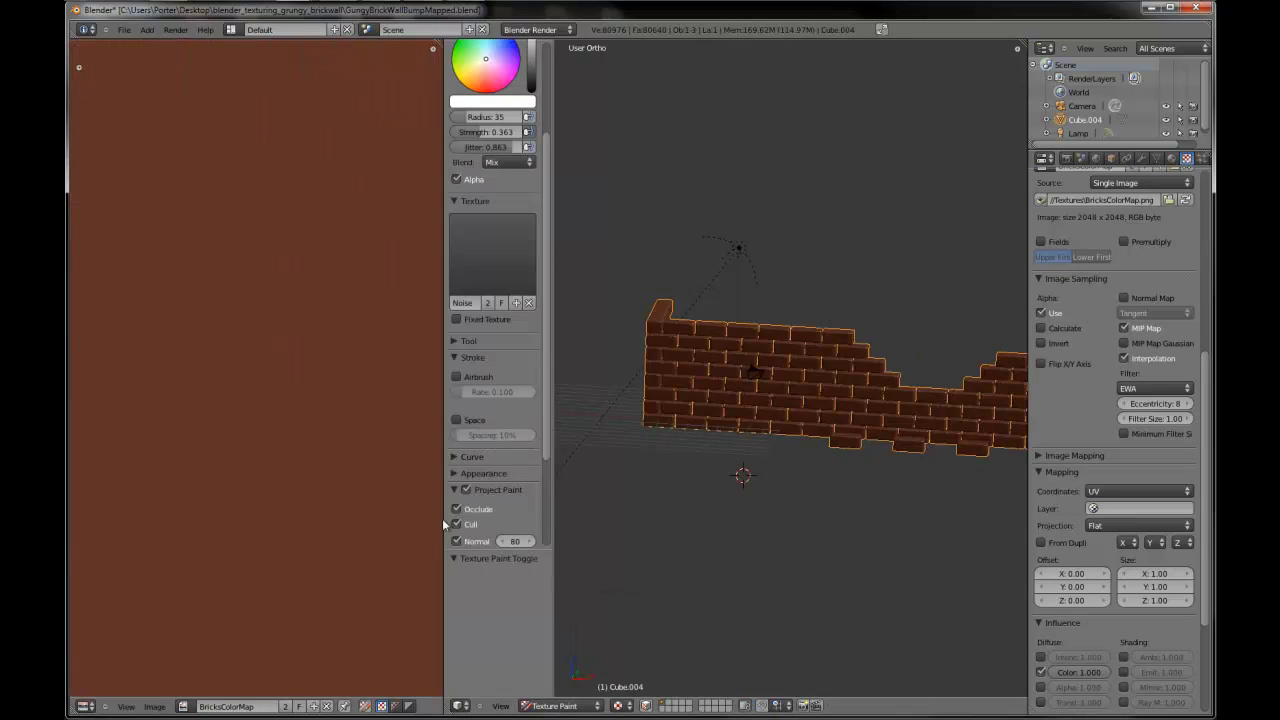
{"action": "left_click_drag", "start_coordinate": [445, 524], "coordinate": [92, 492]}
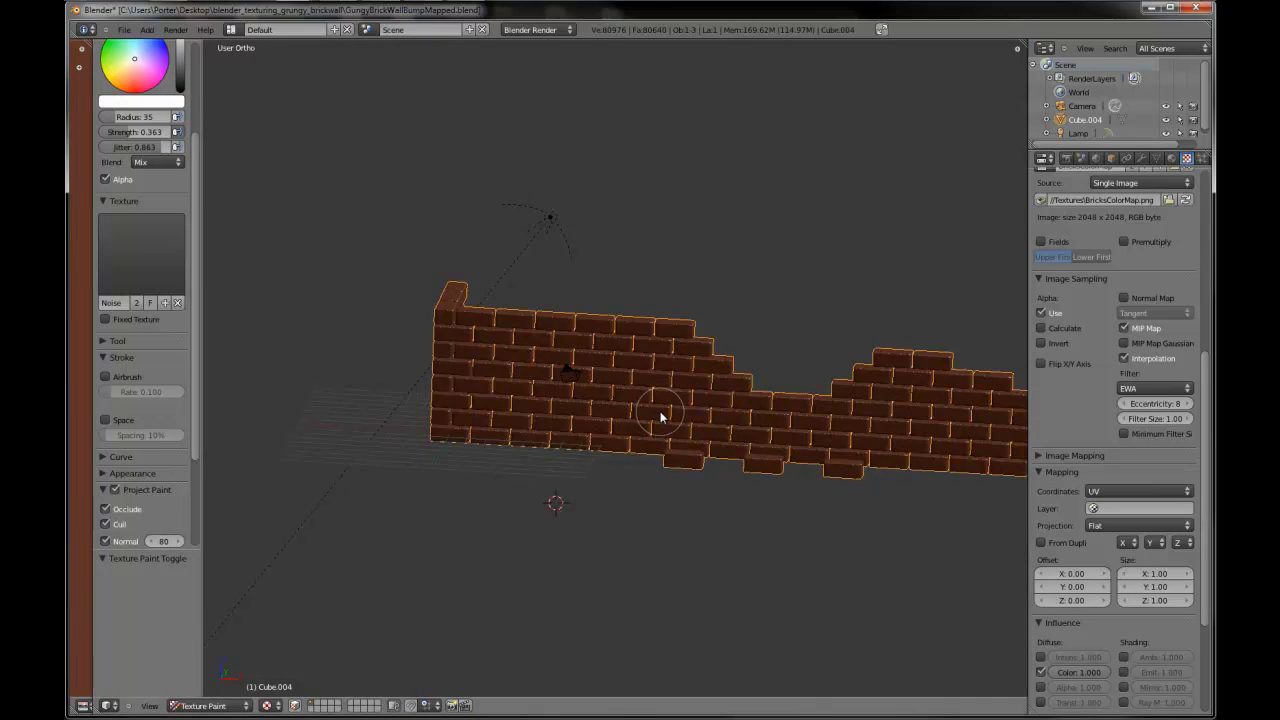
- Inspect the bricks' shine up close and set BricksMaterial's specular intensity to 0
{"action": "key", "text": "ctrl+Up"}
{"action": "scroll", "coordinate": [665, 417], "scroll_direction": "up", "scroll_amount": 4}
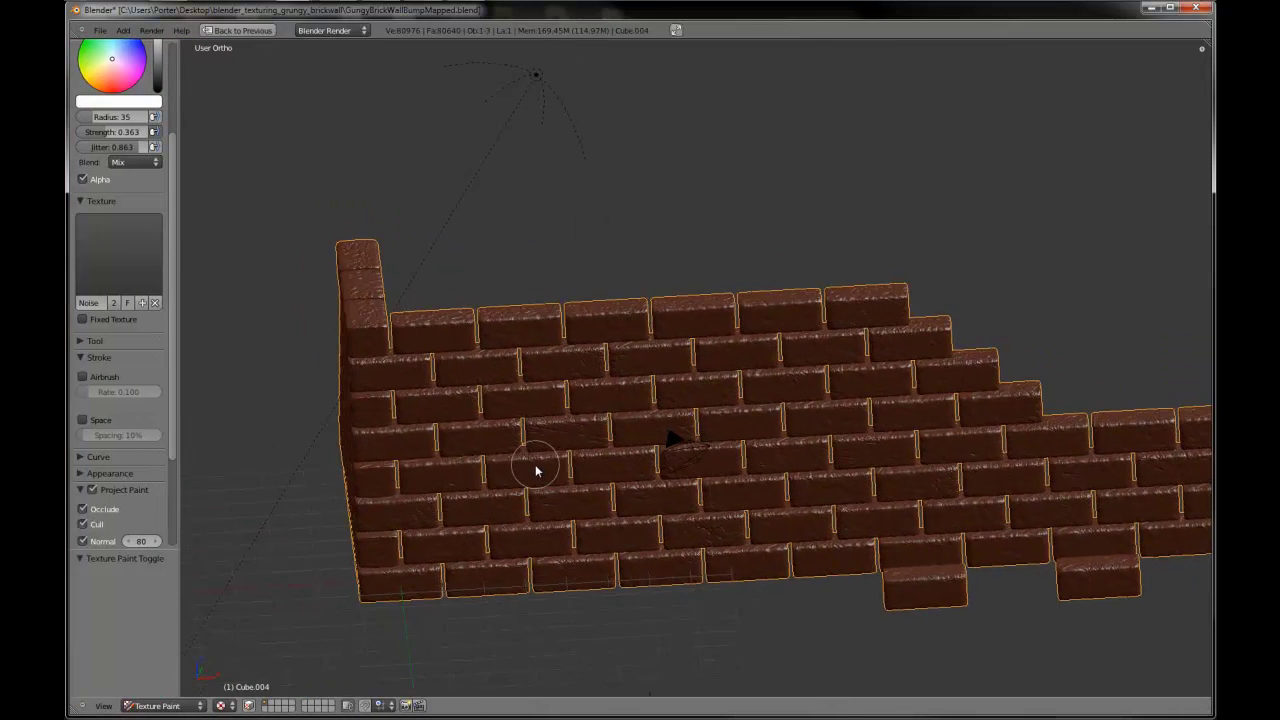
{"action": "scroll", "coordinate": [740, 485], "scroll_direction": "up", "scroll_amount": 5}
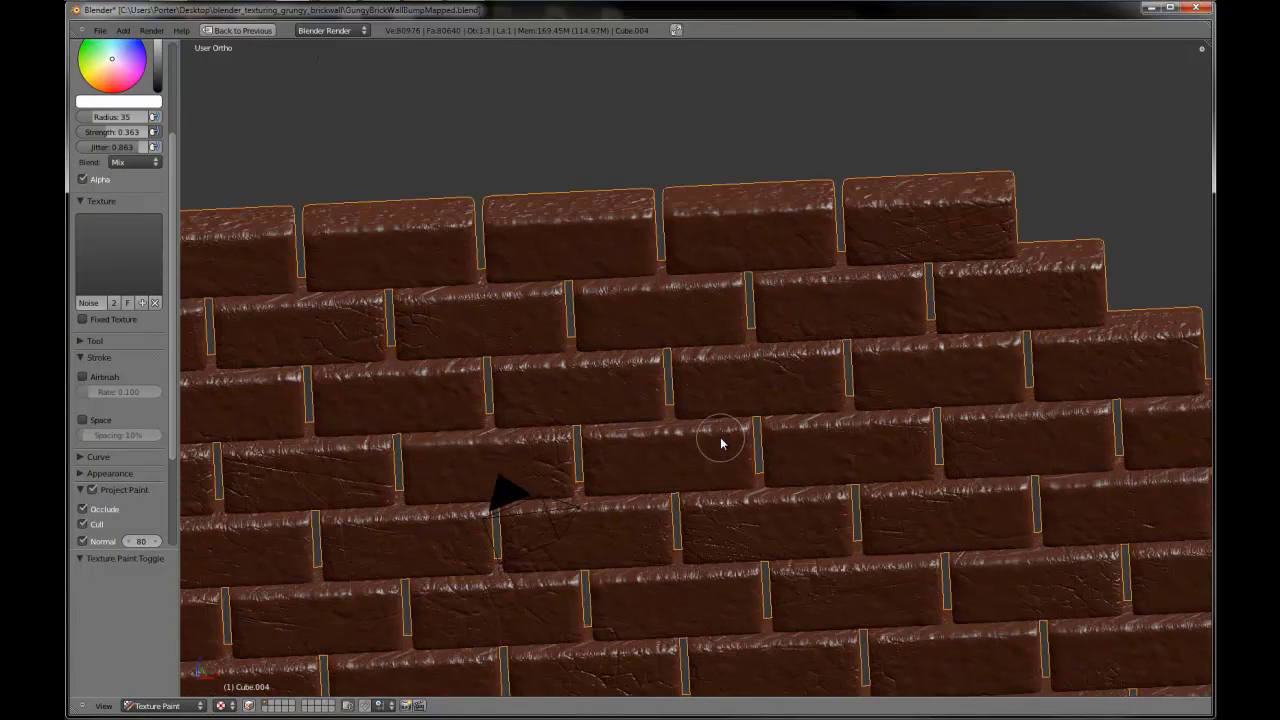
{"action": "scroll", "coordinate": [722, 443], "scroll_direction": "down", "scroll_amount": 7}
{"action": "scroll", "coordinate": [720, 437], "scroll_direction": "up", "scroll_amount": 3}
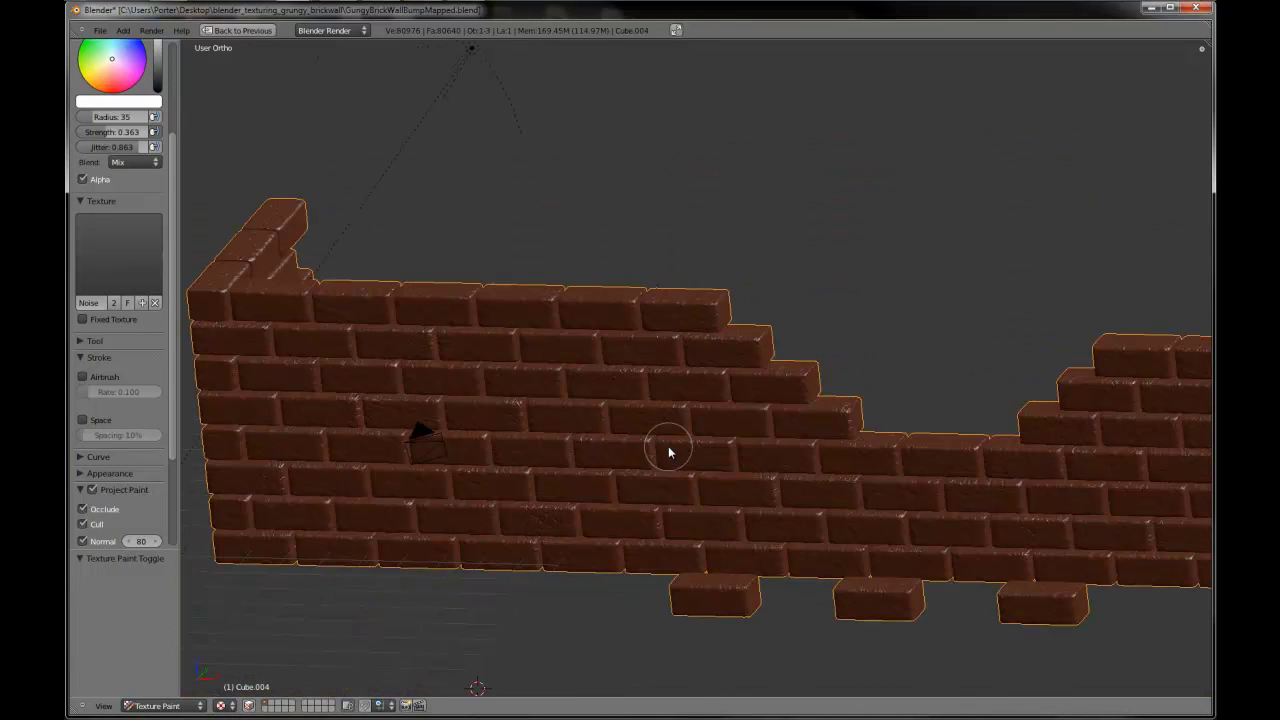
{"action": "key", "text": "ctrl+Up"}
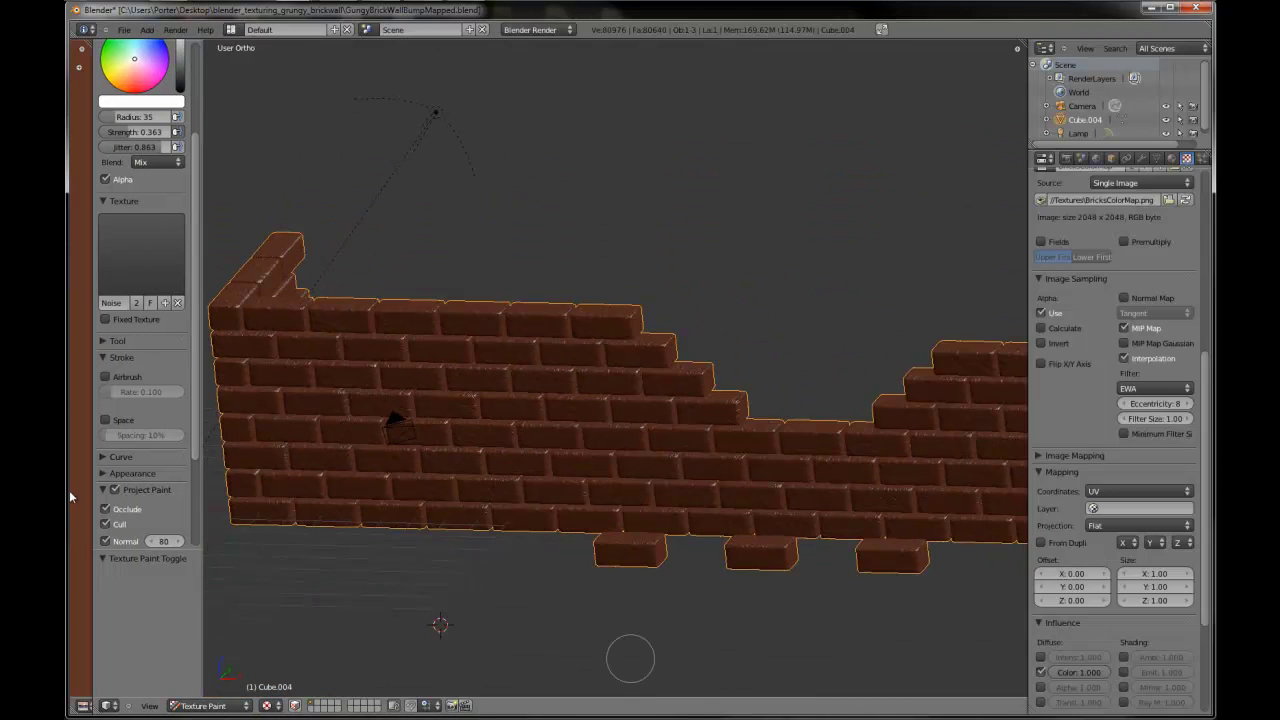
{"action": "left_click", "coordinate": [1172, 158]}
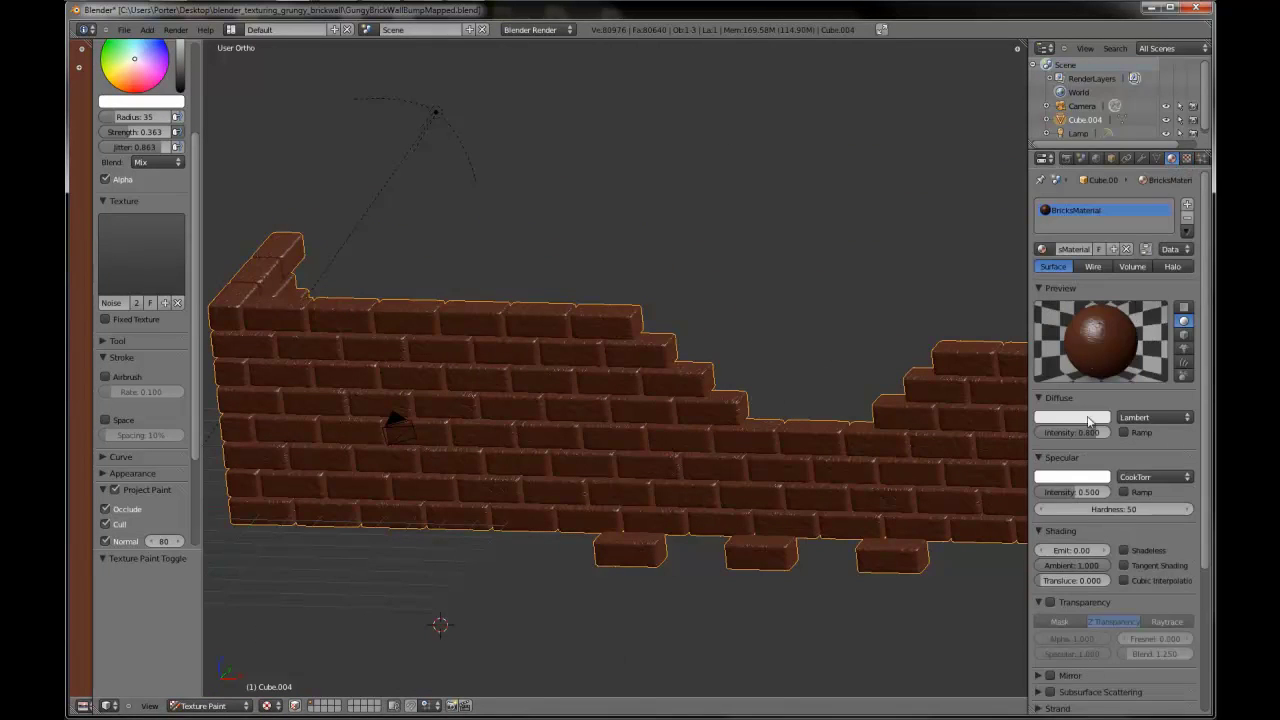
{"action": "left_click_drag", "start_coordinate": [1078, 490], "coordinate": [955, 480]}
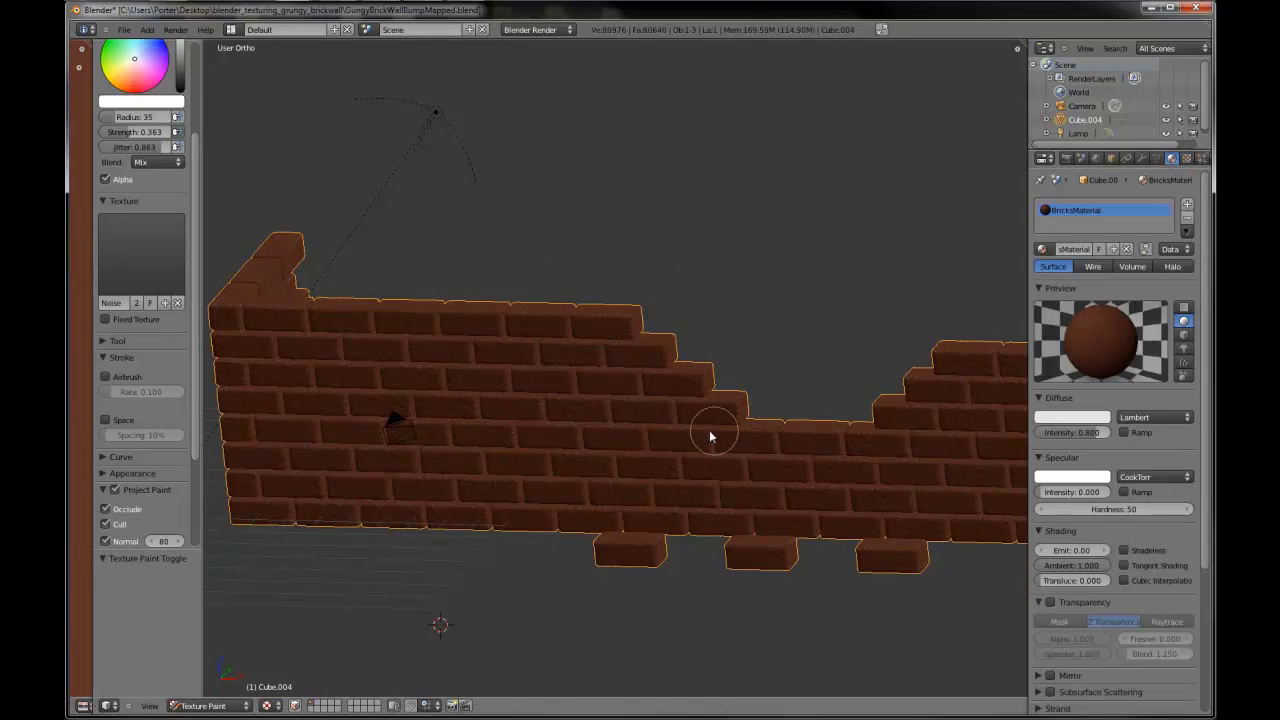
- Sample the brick color for the brush, lighten it to a brighter orange-red, and set strength to about 0.098 and jitter to 1
{"action": "middle_click_drag", "start_coordinate": [551, 424], "coordinate": [579, 420]}
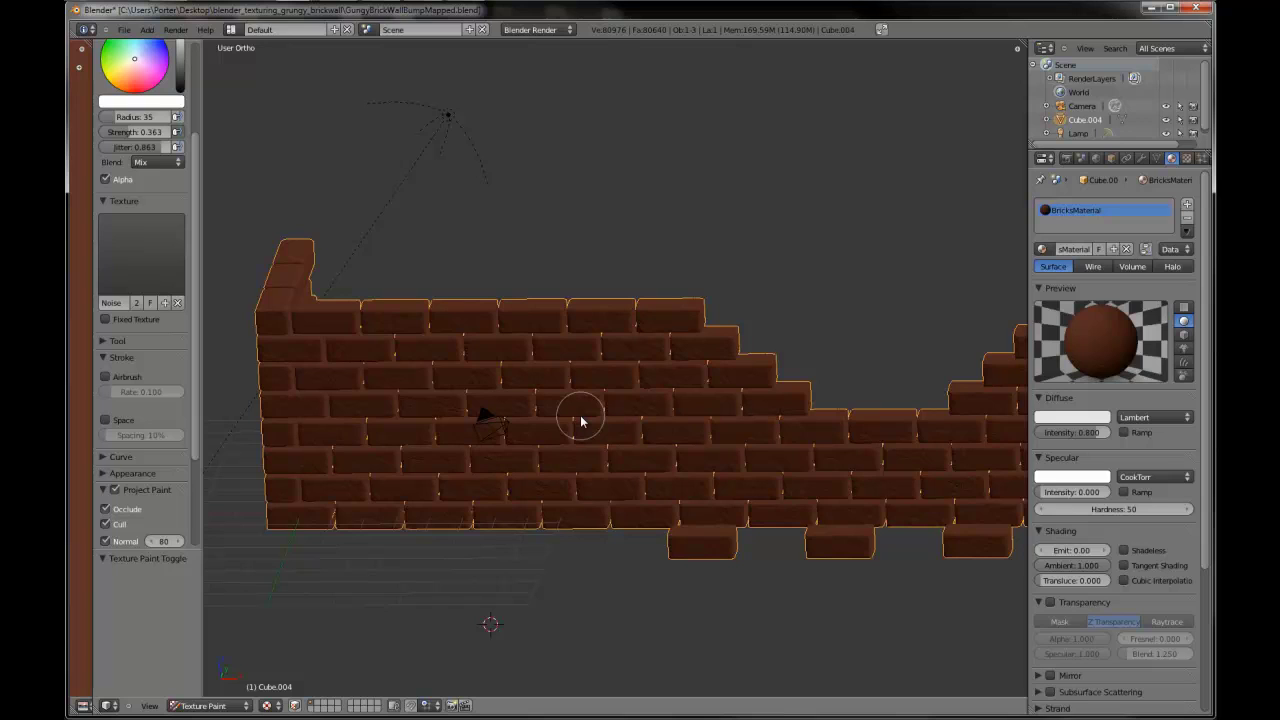
{"action": "key", "text": "ctrl+Up"}
{"action": "scroll", "coordinate": [523, 423], "scroll_direction": "up", "scroll_amount": 2}
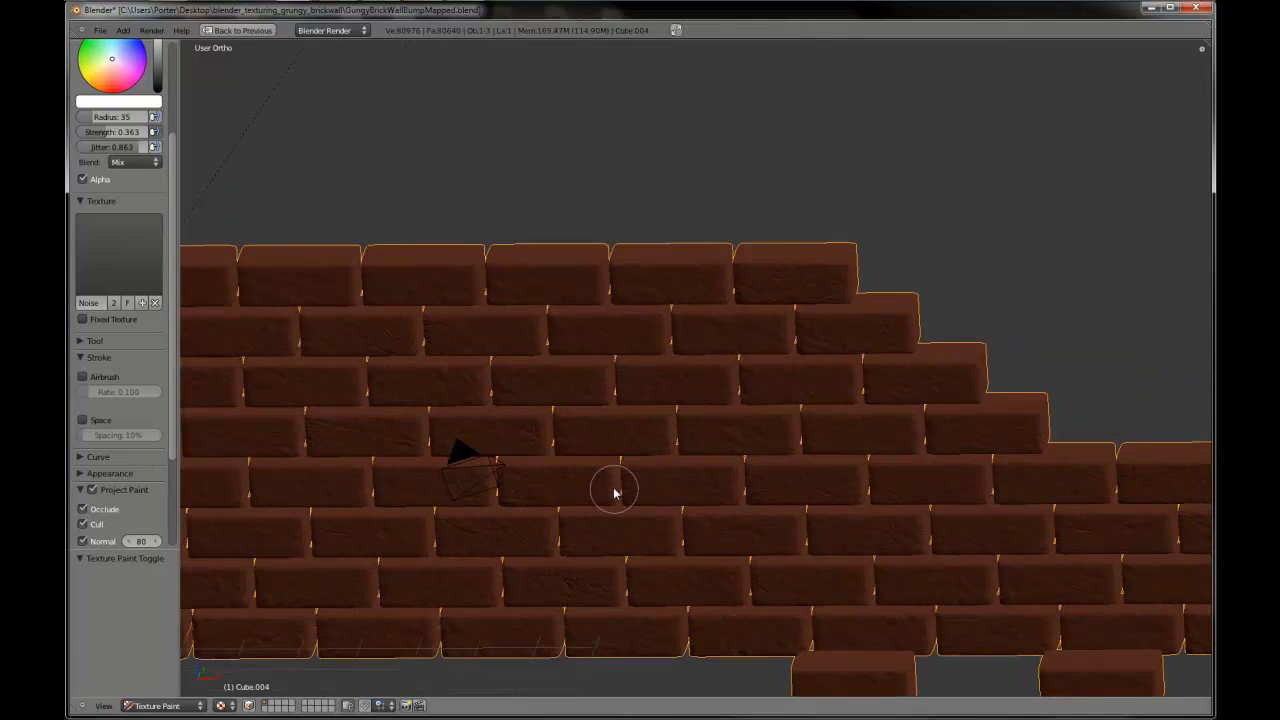
{"action": "scroll", "coordinate": [540, 450], "scroll_direction": "down", "scroll_amount": 1}
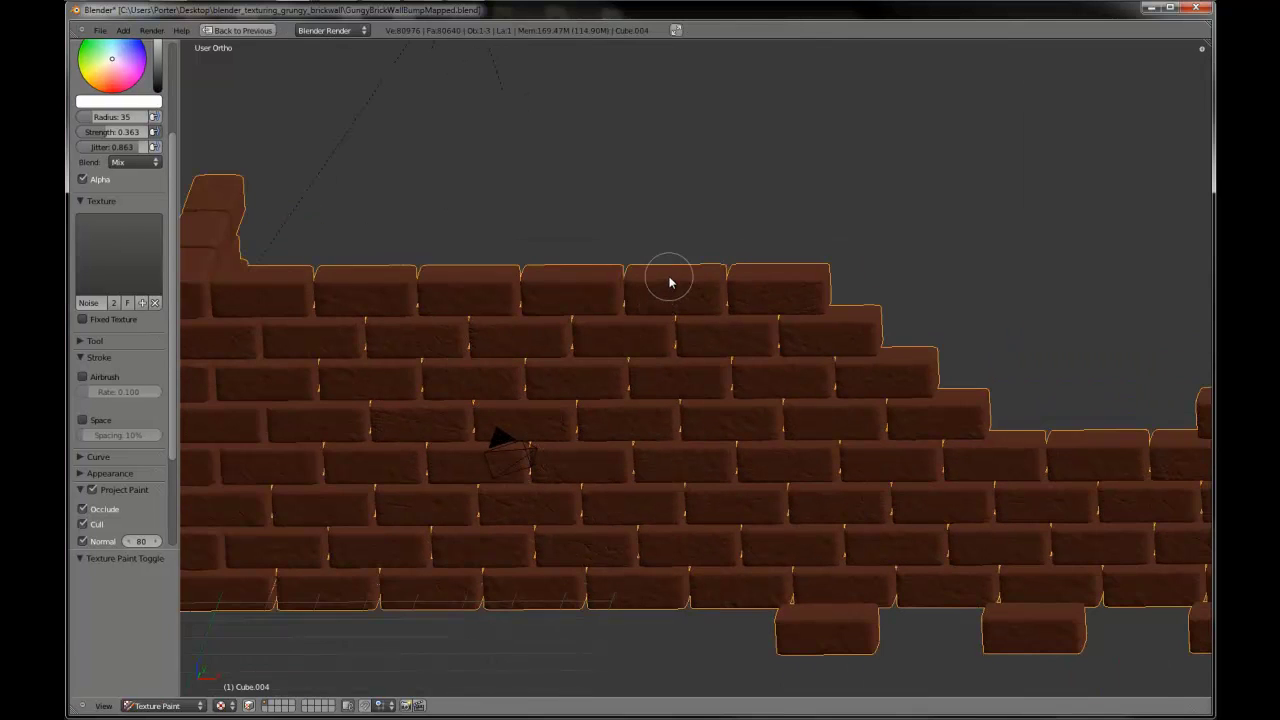
{"action": "key", "text": "s"}
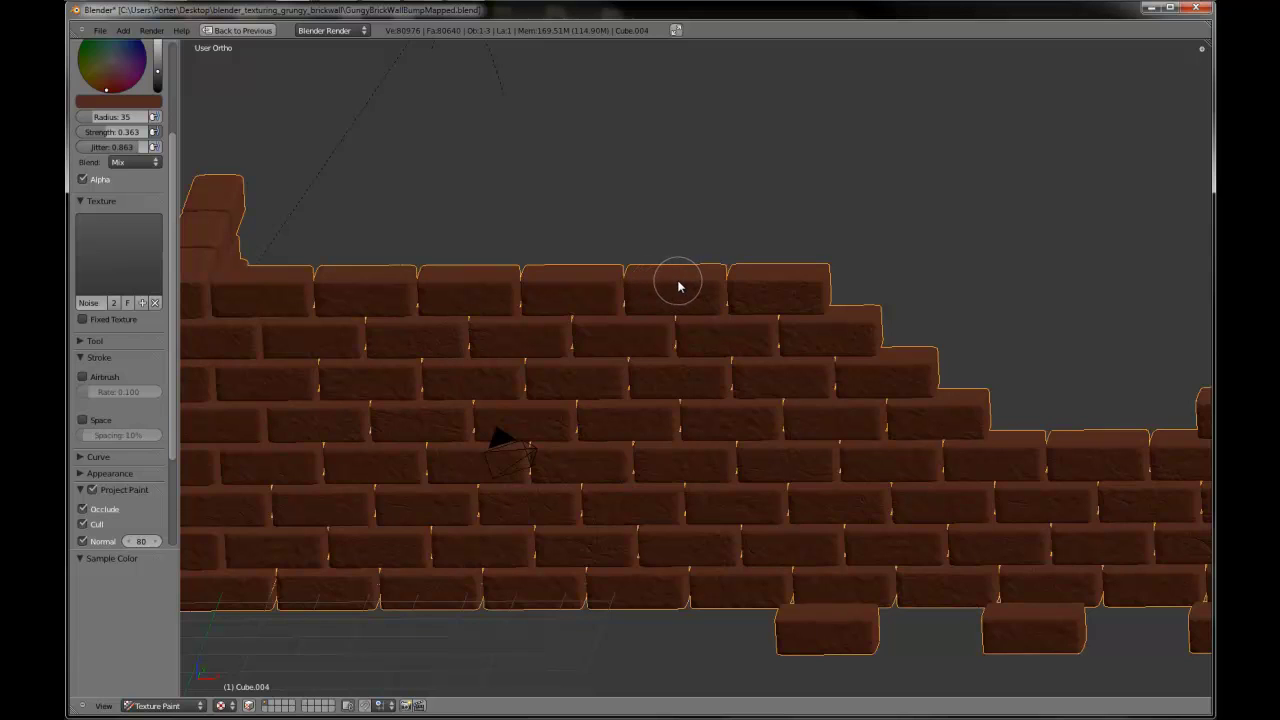
{"action": "scroll", "coordinate": [155, 130], "scroll_direction": "up", "scroll_amount": 2}
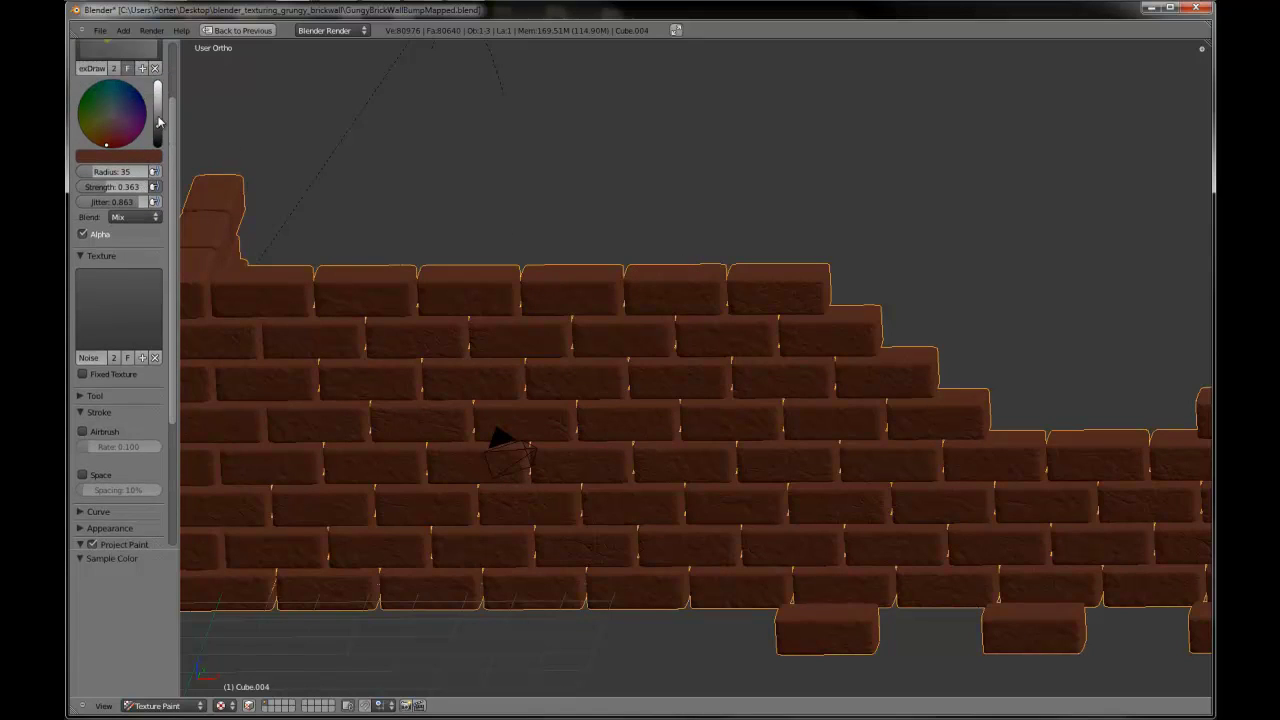
{"action": "left_click_drag", "start_coordinate": [158, 126], "coordinate": [160, 110]}
{"action": "left_click_drag", "start_coordinate": [121, 204], "coordinate": [90, 193]}
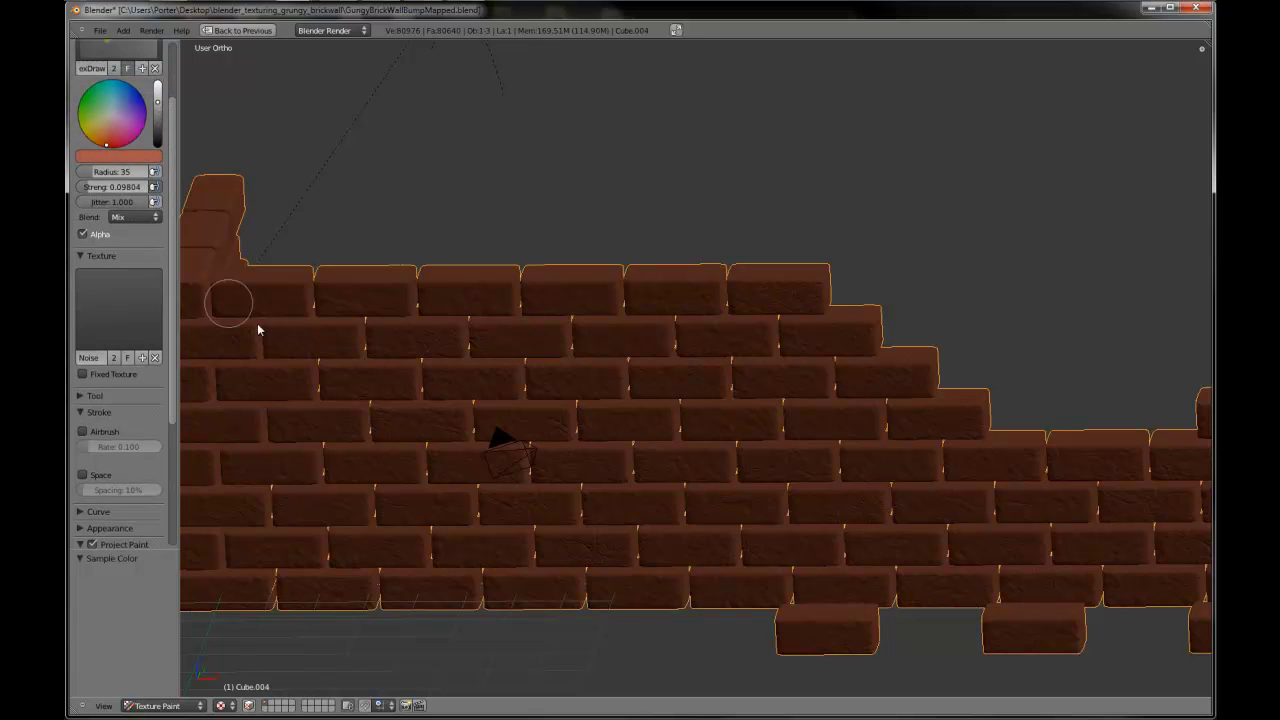
- Set the brush strength to 0.225, try painting over the wall's lower bricks, and undo the strokes in front view
{"action": "middle_click_drag", "start_coordinate": [257, 331], "coordinate": [541, 462]}
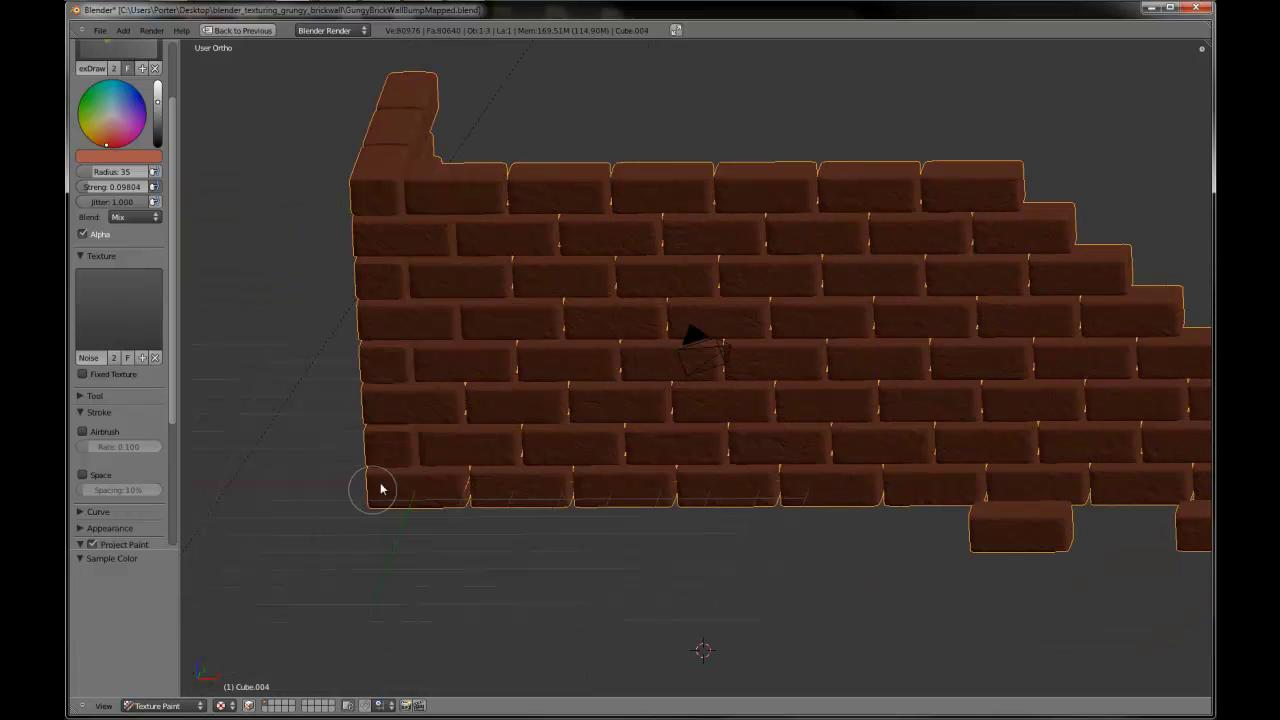
{"action": "mouse_move", "coordinate": [380, 489]}
{"action": "left_mouse_down"}
{"action": "mouse_move", "coordinate": [460, 474]}
{"action": "mouse_move", "coordinate": [473, 424]}
{"action": "left_mouse_up"}
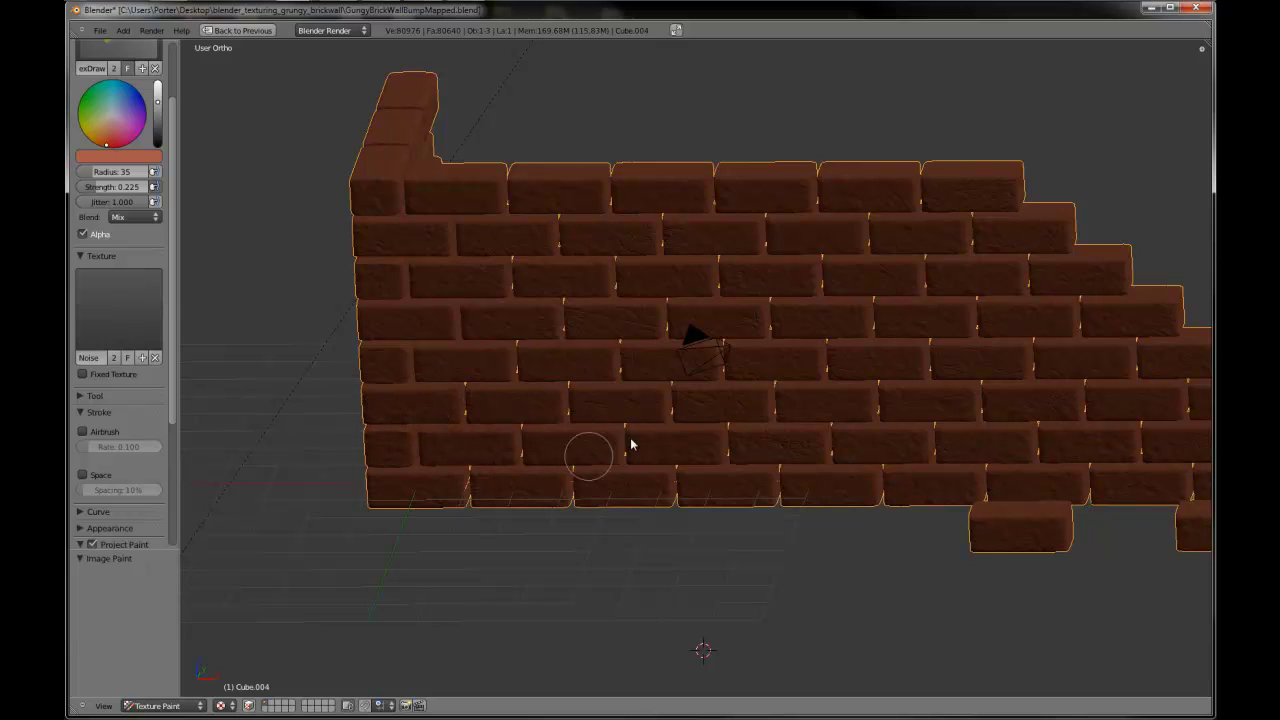
{"action": "middle_click_drag", "start_coordinate": [632, 416], "coordinate": [634, 366]}
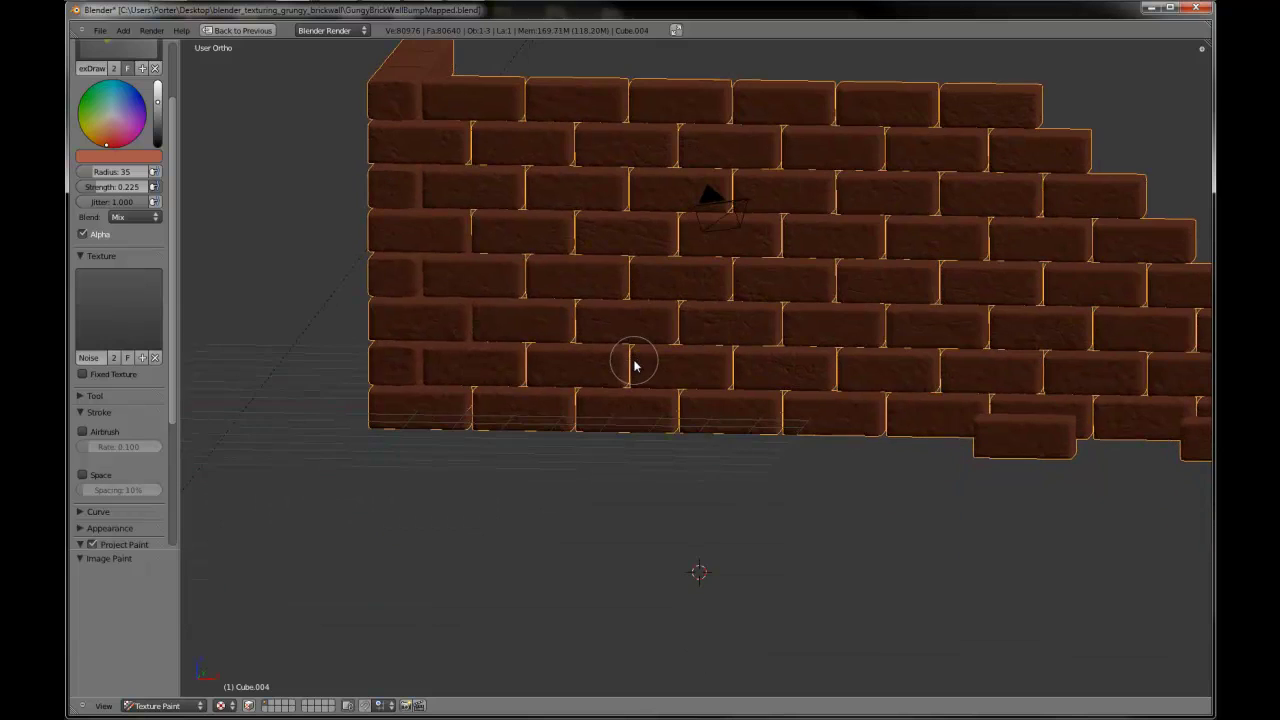
{"action": "key", "text": "KP_1"}
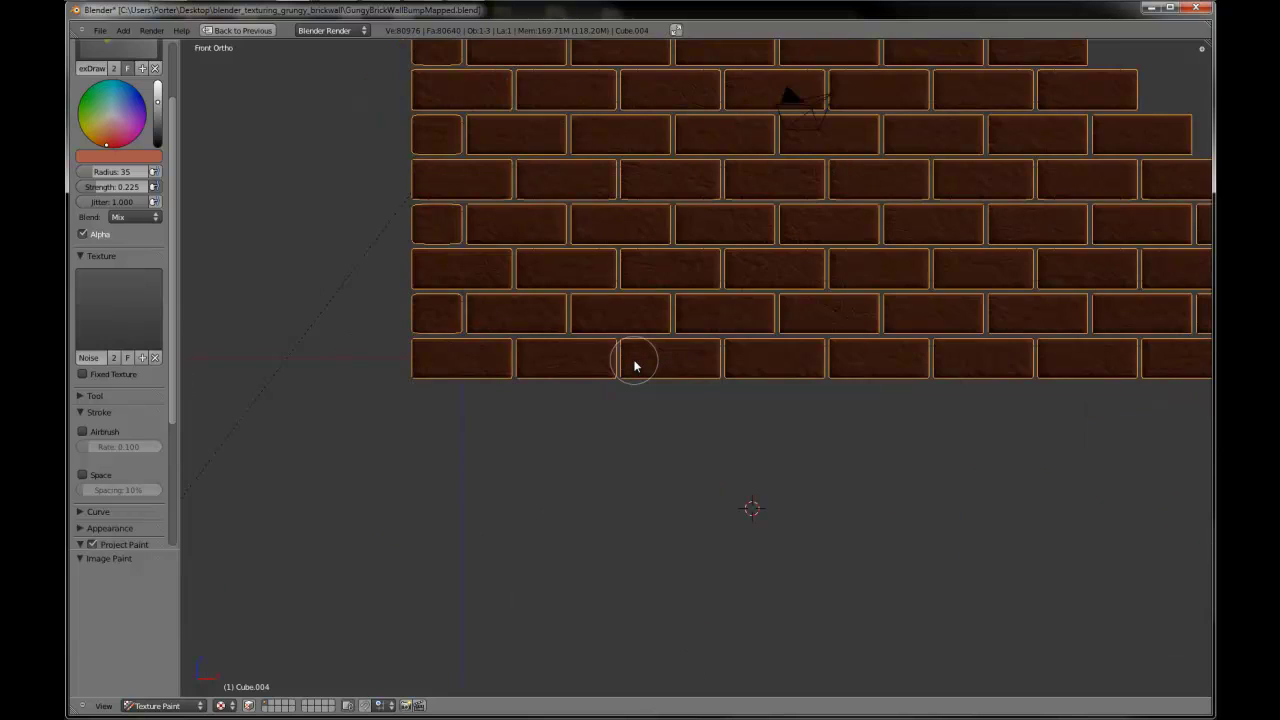
{"action": "middle_click_drag", "start_coordinate": [654, 286], "coordinate": [782, 473], "text": "shift"}
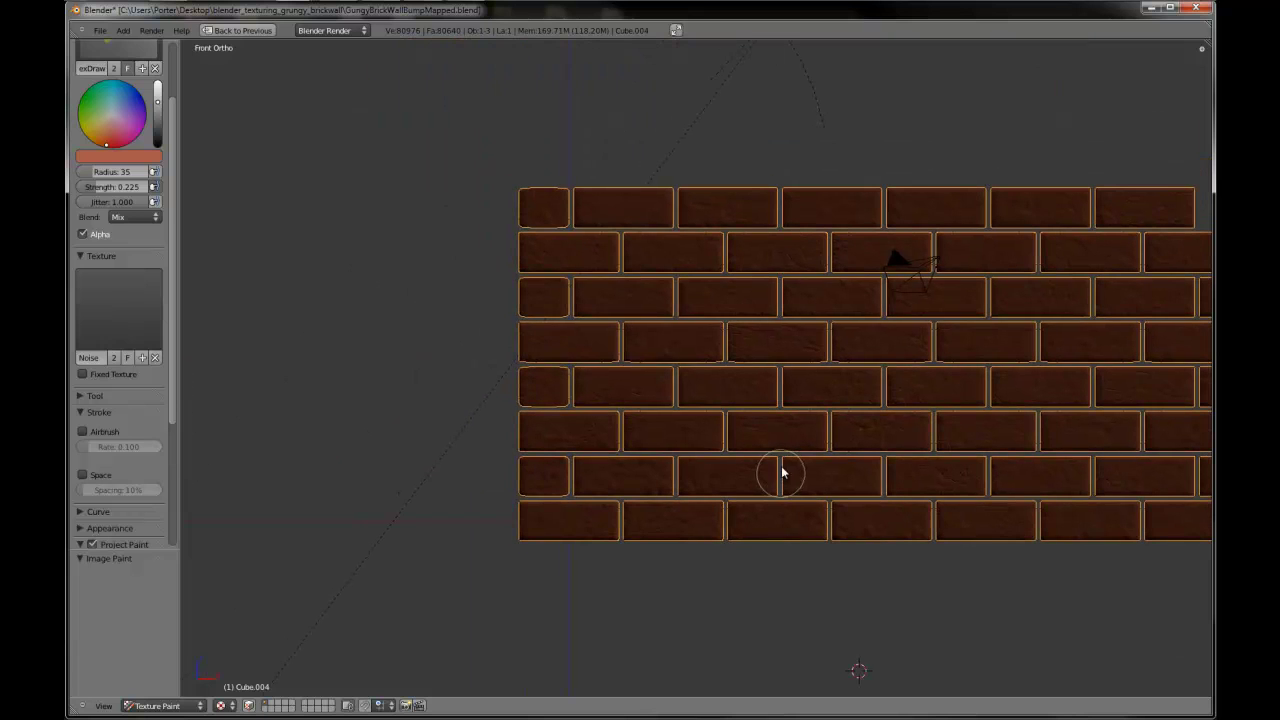
{"action": "key", "text": "ctrl+z"}
- Remove the Noise texture from the brush and paint the lighter red color across the front of the wall's lower bricks
{"action": "left_click", "coordinate": [155, 357]}
{"action": "scroll", "coordinate": [131, 413], "scroll_direction": "down", "scroll_amount": 2}
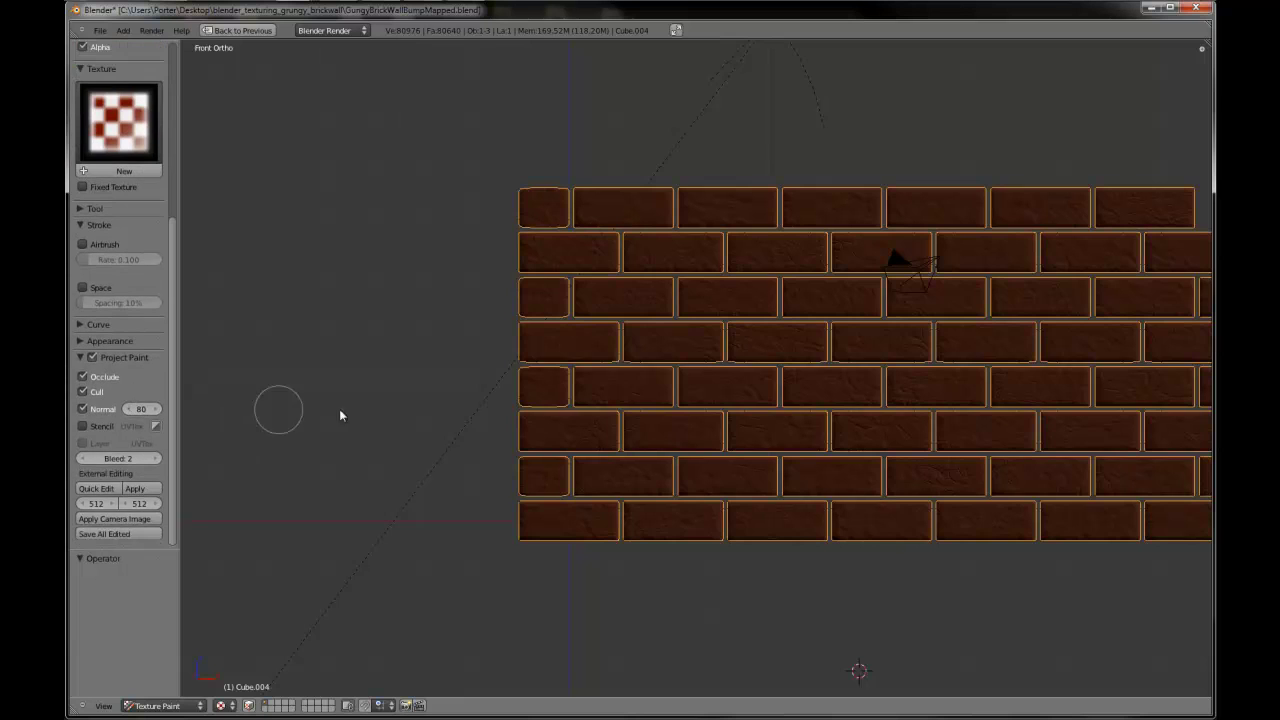
{"action": "scroll", "coordinate": [634, 420], "scroll_direction": "down", "scroll_amount": 2}
{"action": "middle_click_drag", "start_coordinate": [491, 334], "coordinate": [493, 432], "text": "shift"}
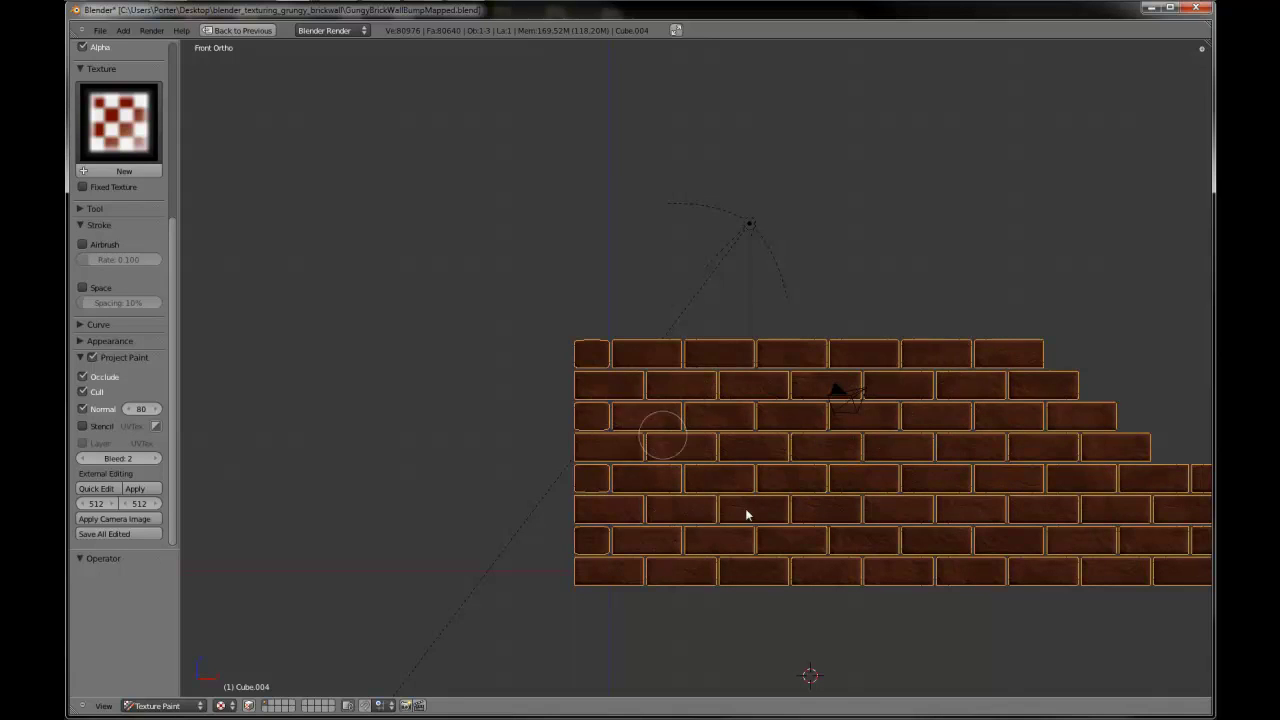
{"action": "left_click_drag", "start_coordinate": [746, 514], "coordinate": [623, 457]}
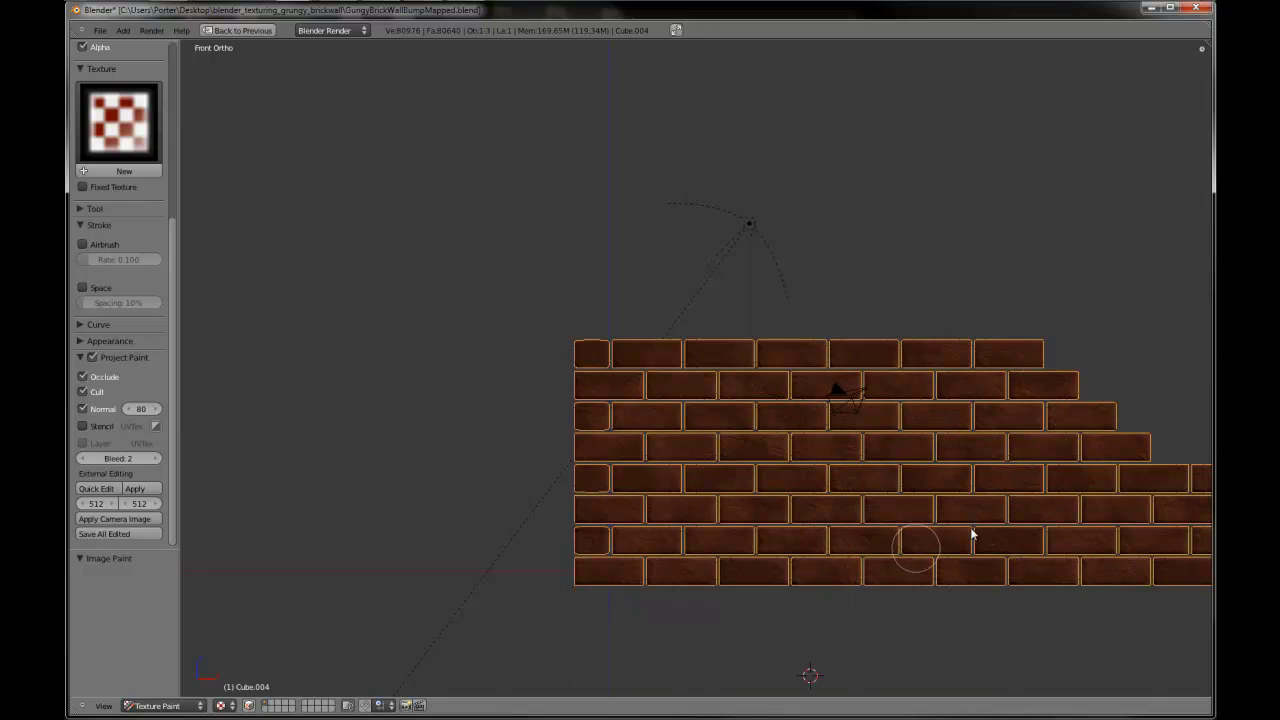
{"action": "scroll", "coordinate": [145, 288], "scroll_direction": "up", "scroll_amount": 5}
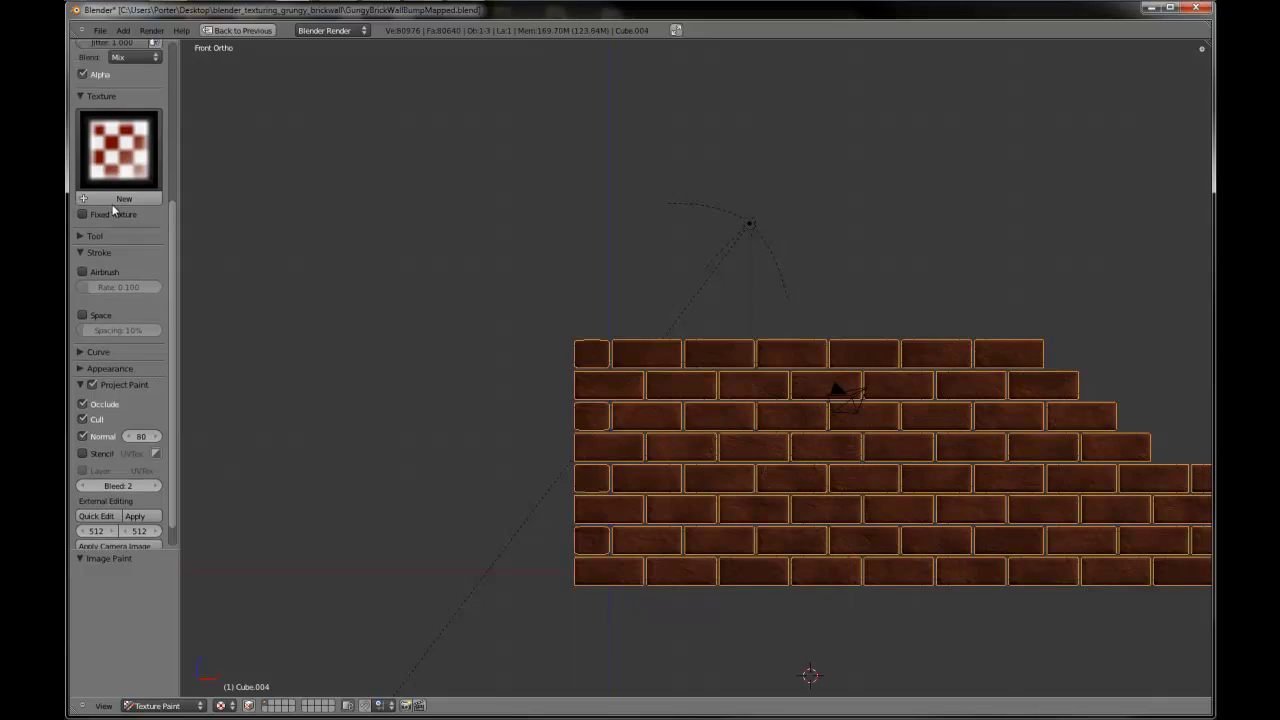
- Set the brush jitter to 0.892 and paint lighter red variation over the inner faces of the long wall and its side wing
{"action": "left_click_drag", "start_coordinate": [138, 208], "coordinate": [134, 208]}
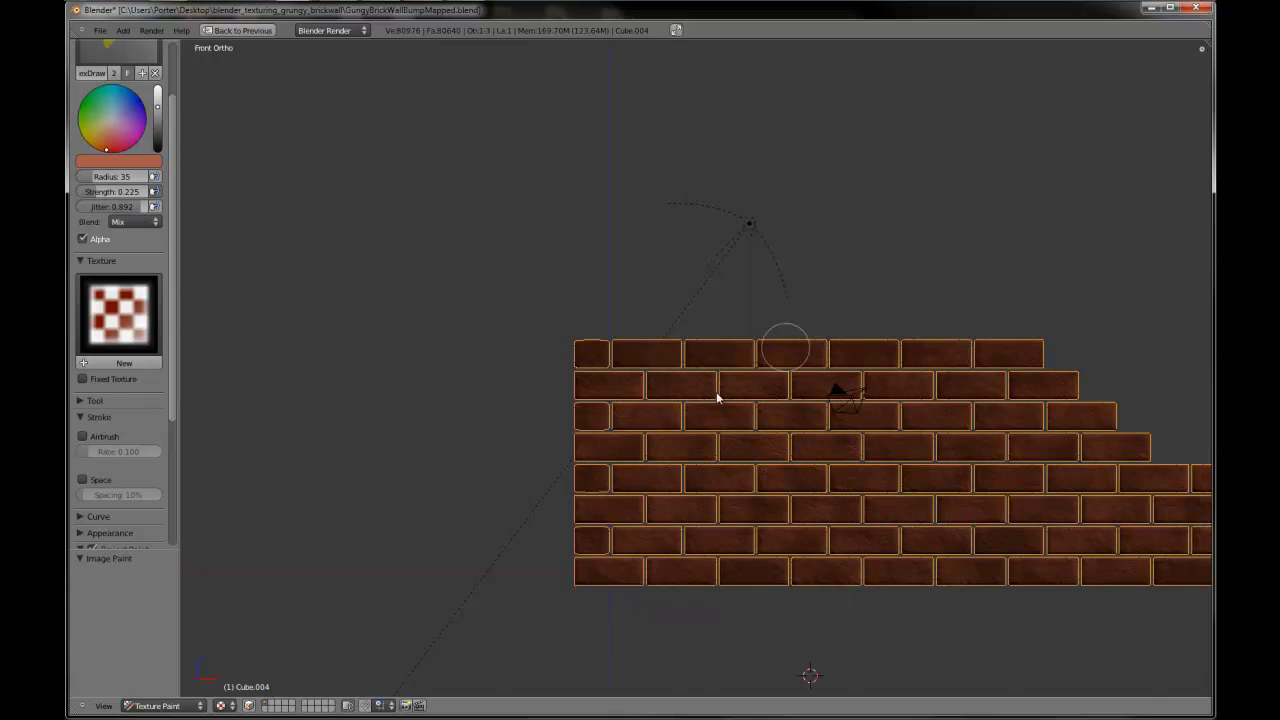
{"action": "middle_click_drag", "start_coordinate": [574, 398], "coordinate": [512, 400]}
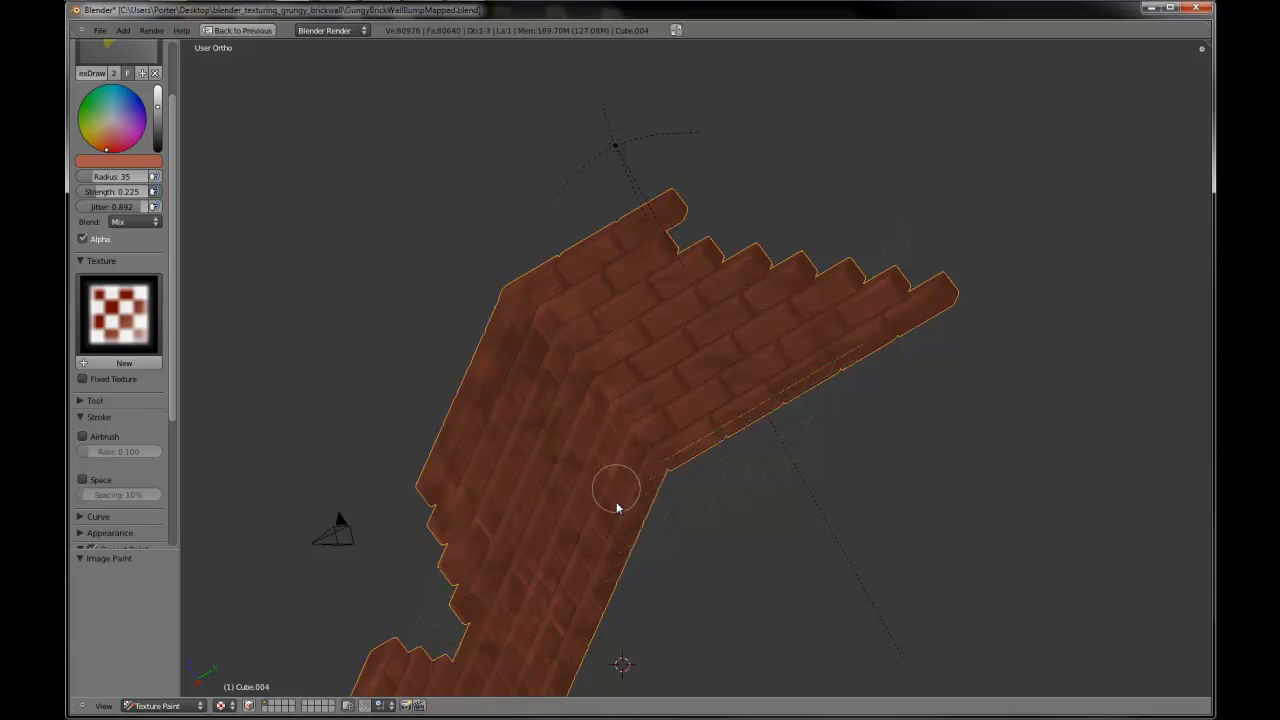
{"action": "mouse_move", "coordinate": [594, 500]}
{"action": "middle_mouse_down"}
{"action": "mouse_move", "coordinate": [537, 514]}
{"action": "mouse_move", "coordinate": [606, 482]}
{"action": "middle_mouse_up"}
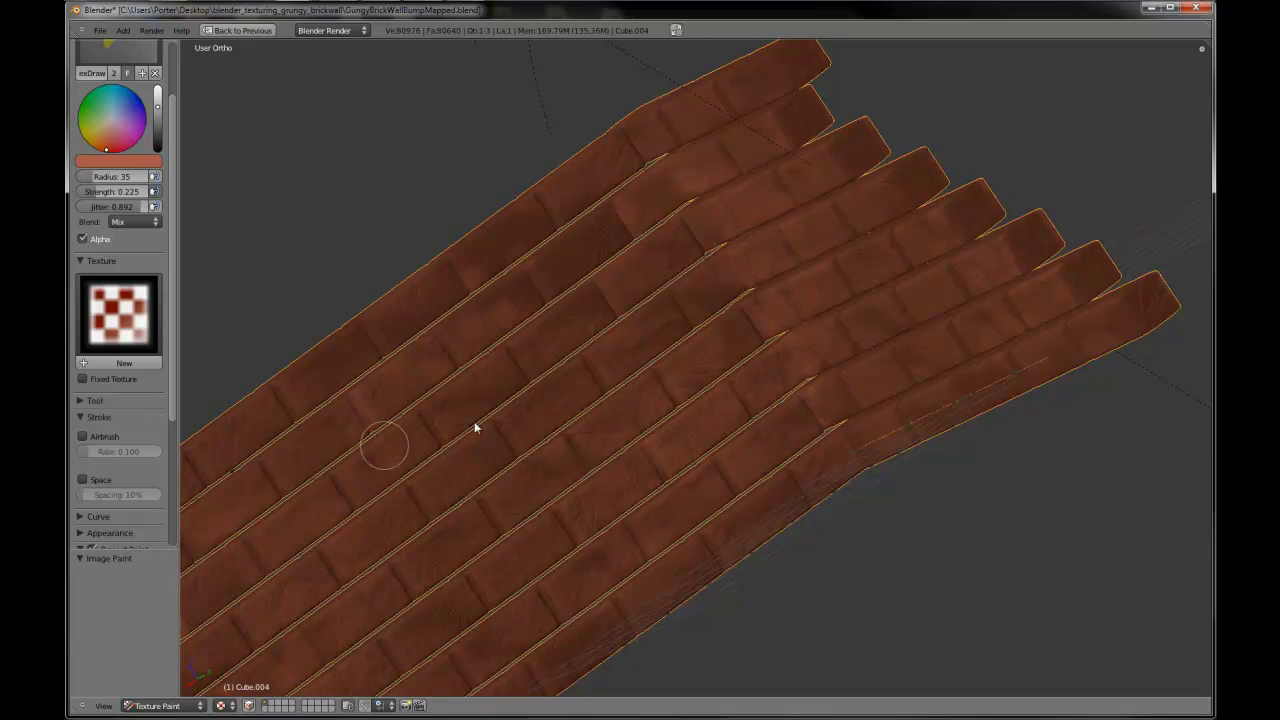
{"action": "scroll", "coordinate": [475, 428], "scroll_direction": "down", "scroll_amount": 5}
{"action": "middle_click_drag", "start_coordinate": [571, 443], "coordinate": [423, 520]}
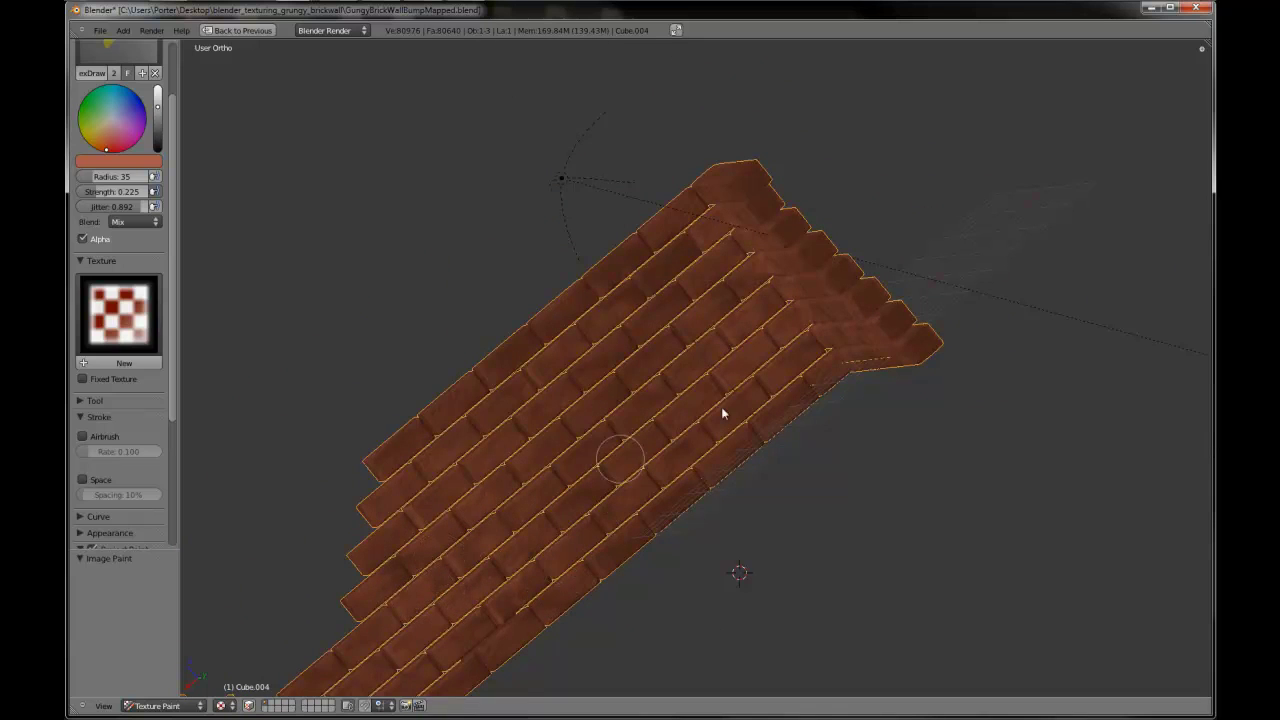
{"action": "scroll", "coordinate": [550, 460], "scroll_direction": "up", "scroll_amount": 1}
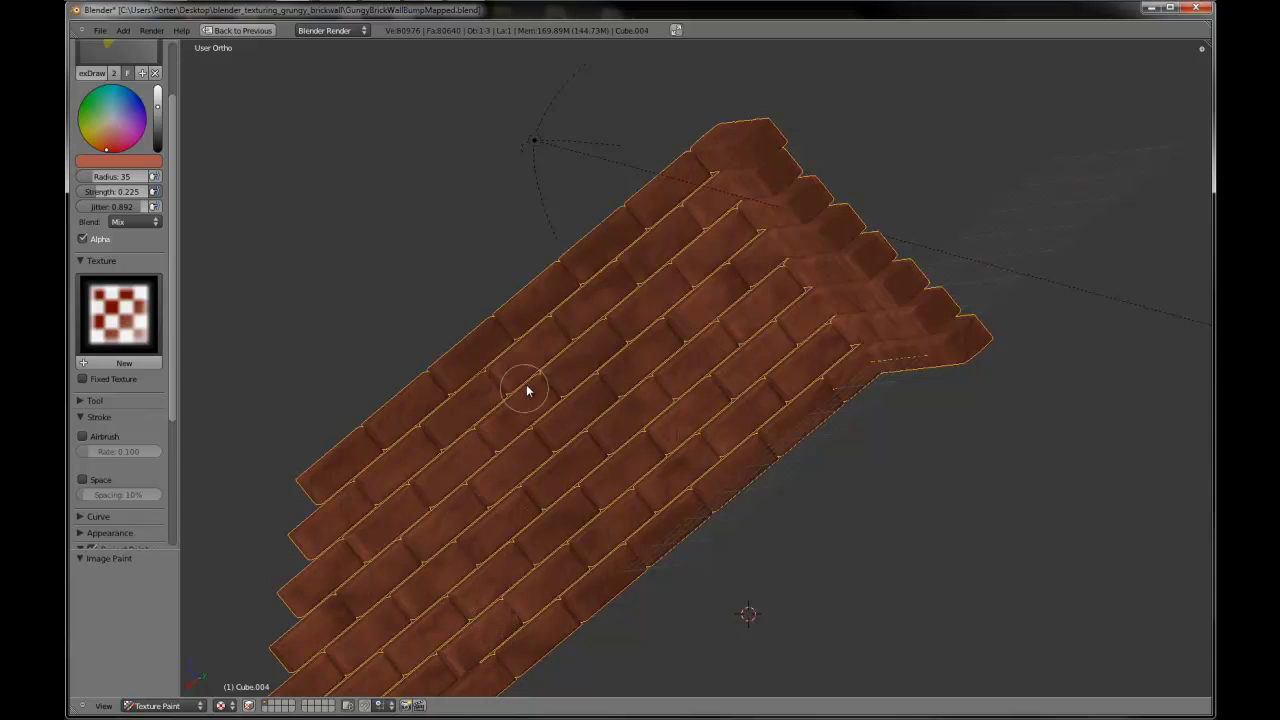
{"action": "middle_click_drag", "start_coordinate": [586, 388], "coordinate": [745, 364]}
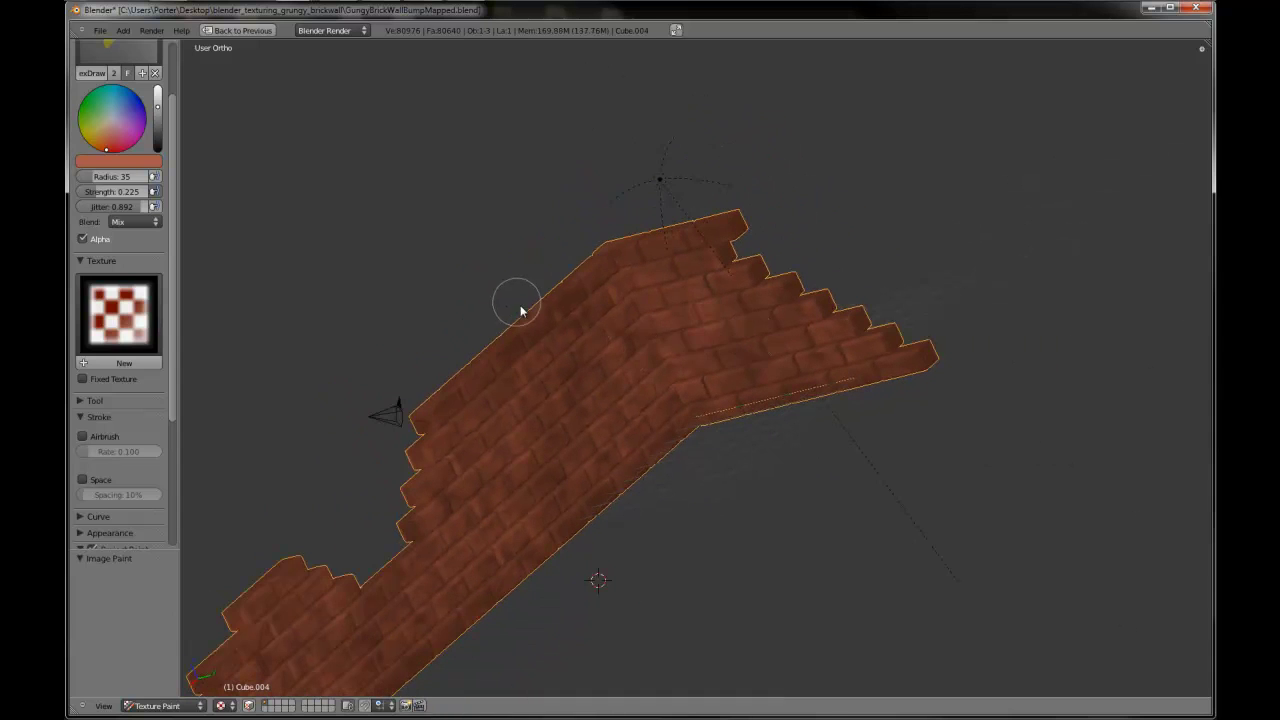
- Paint the lighter red over the exposed brick edges of the stepped side wing and along the long wall
{"action": "middle_click_drag", "start_coordinate": [520, 311], "coordinate": [503, 480]}
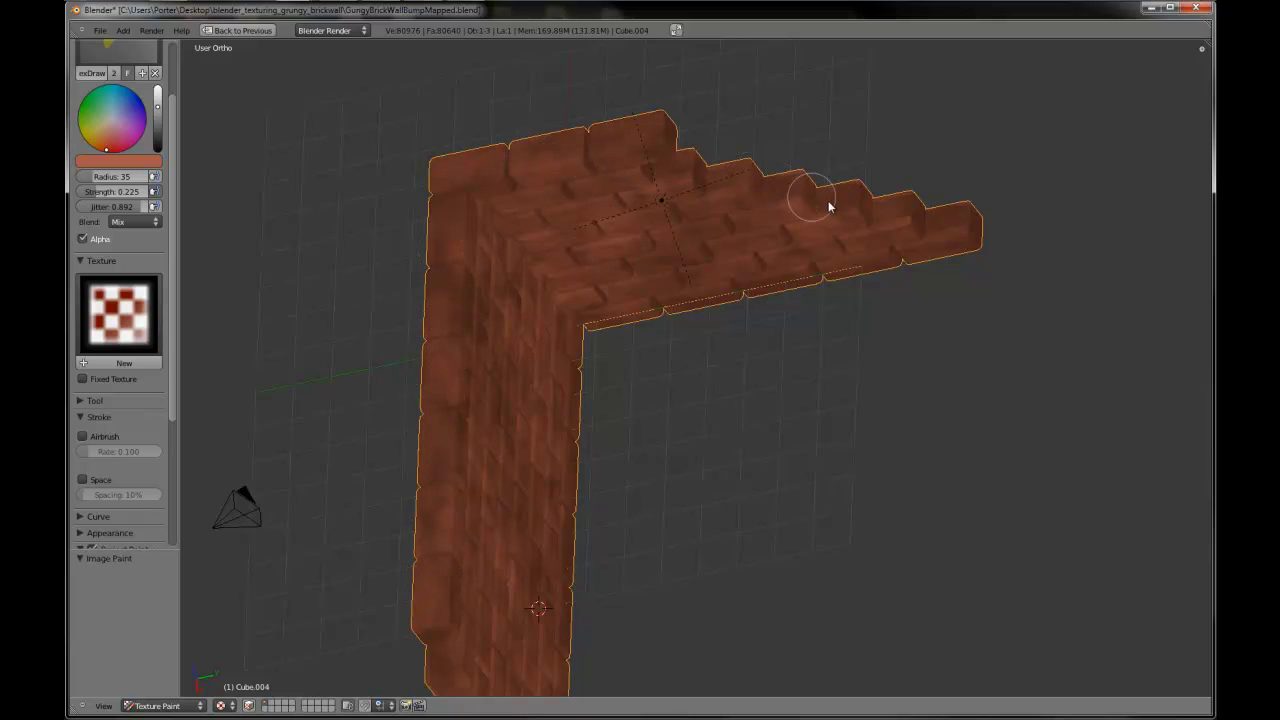
{"action": "middle_click_drag", "start_coordinate": [828, 206], "coordinate": [689, 223]}
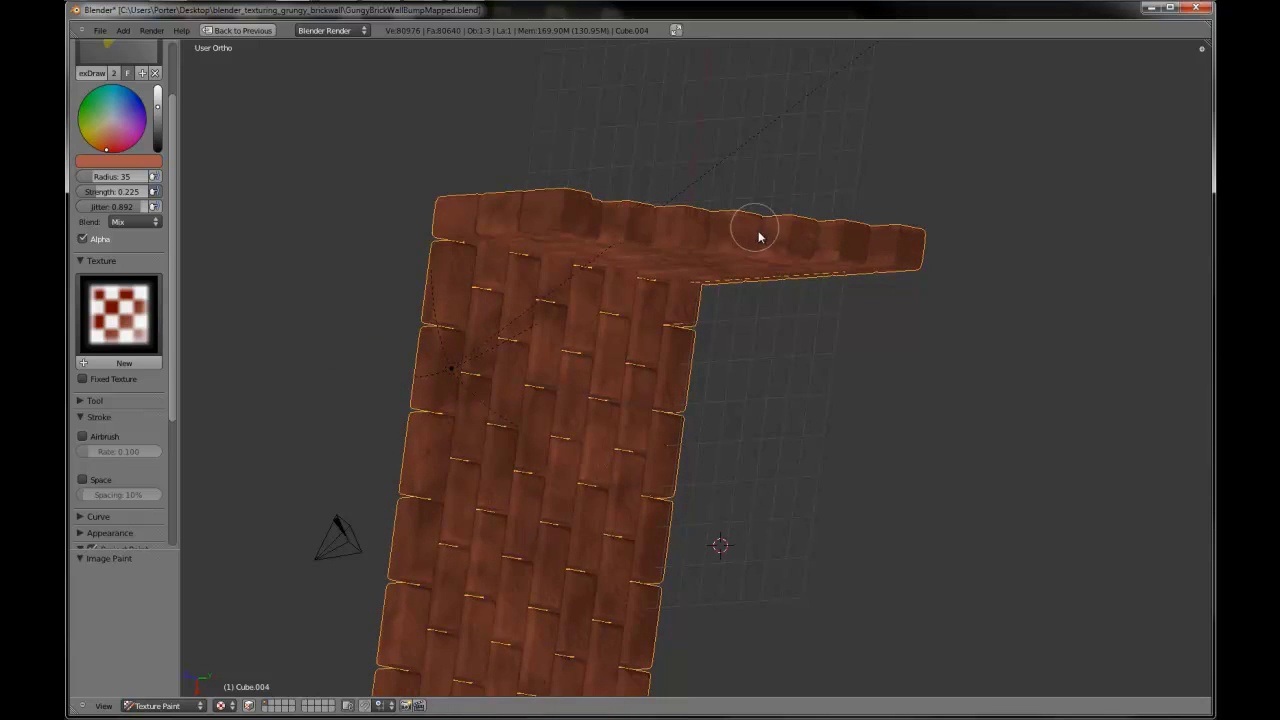
{"action": "mouse_move", "coordinate": [758, 237]}
{"action": "left_mouse_down"}
{"action": "mouse_move", "coordinate": [900, 243]}
{"action": "mouse_move", "coordinate": [550, 222]}
{"action": "left_mouse_up"}
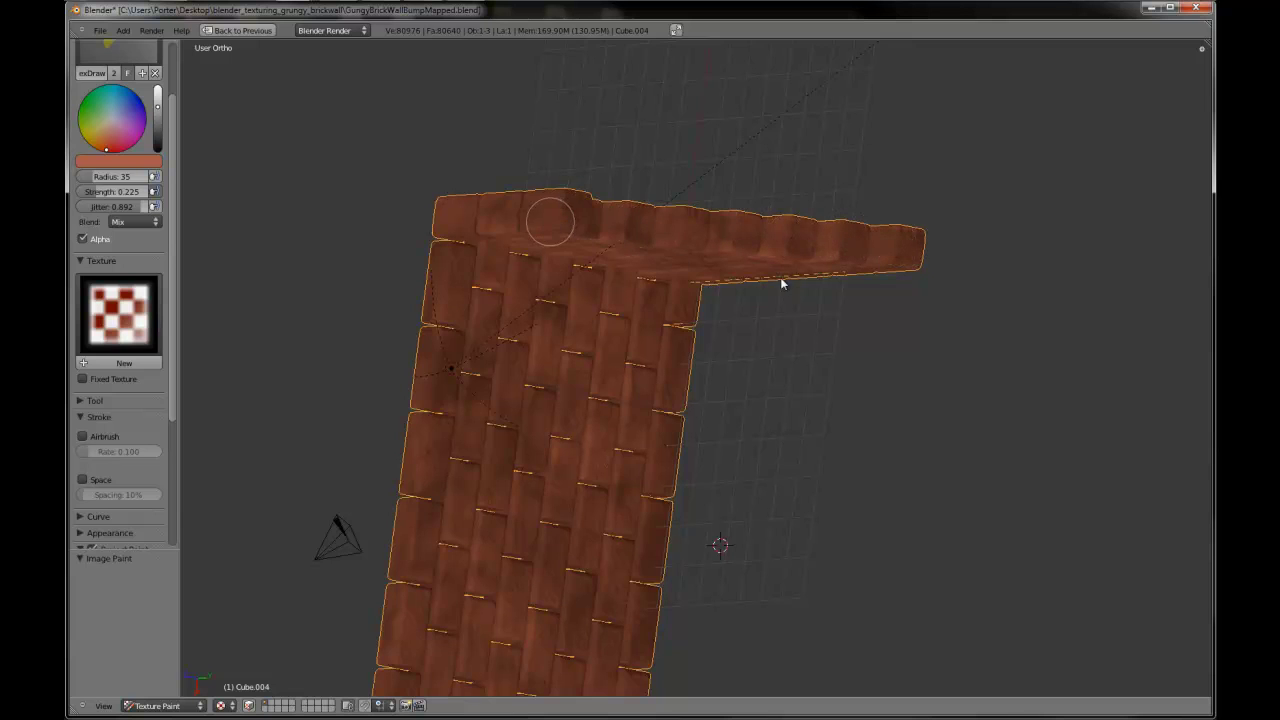
{"action": "mouse_move", "coordinate": [782, 284]}
{"action": "middle_mouse_down"}
{"action": "mouse_move", "coordinate": [563, 283]}
{"action": "mouse_move", "coordinate": [749, 214]}
{"action": "middle_mouse_up"}
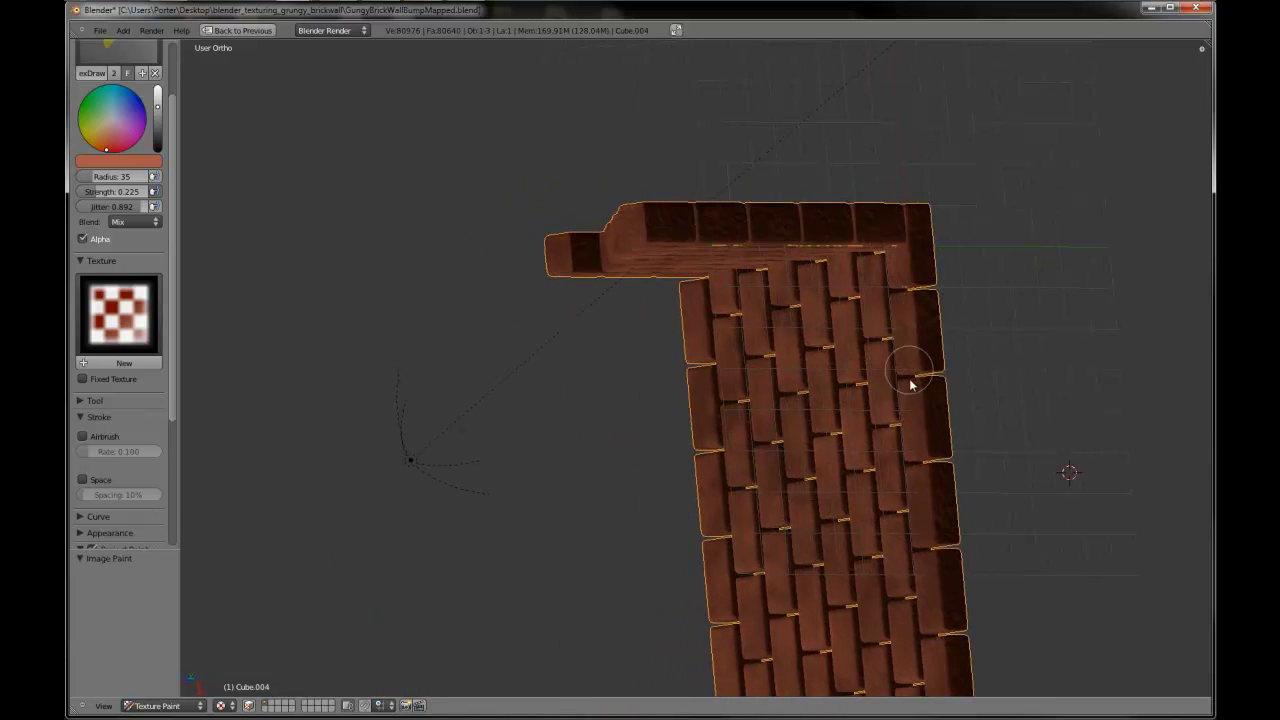
{"action": "middle_click_drag", "start_coordinate": [908, 471], "coordinate": [845, 420]}
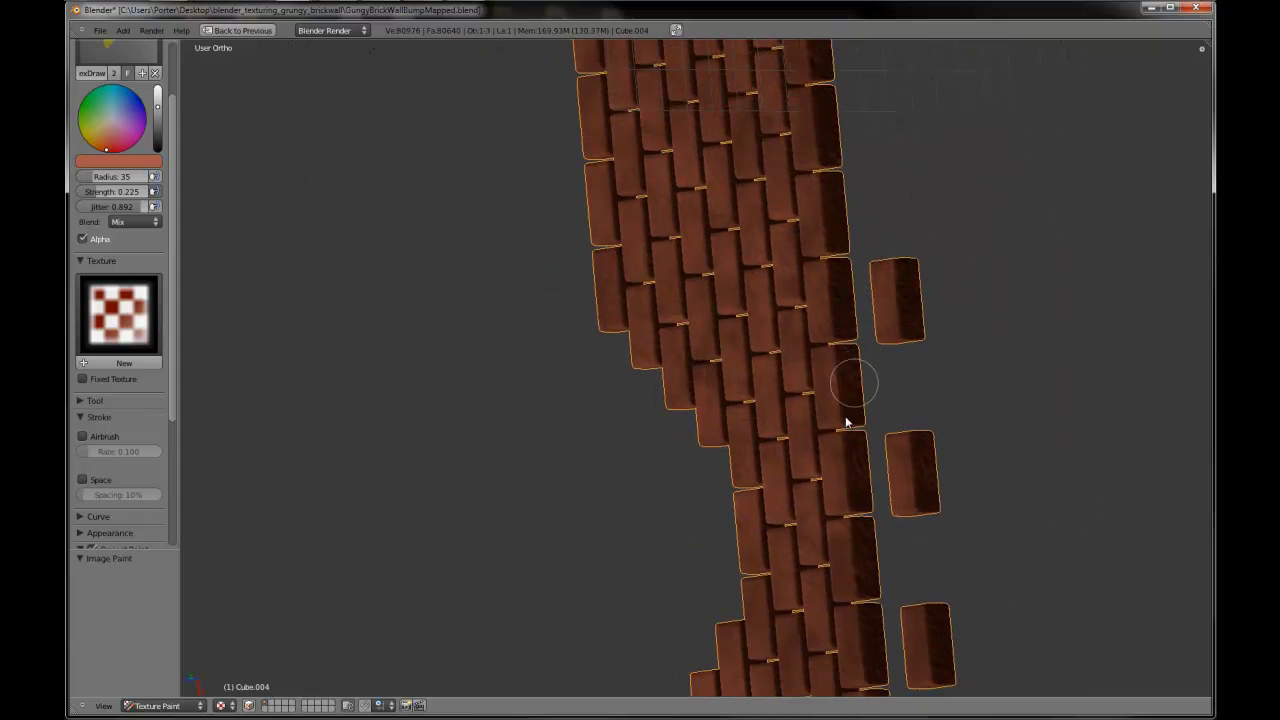
{"action": "mouse_move", "coordinate": [846, 586]}
{"action": "middle_mouse_down"}
{"action": "mouse_move", "coordinate": [808, 294]}
{"action": "mouse_move", "coordinate": [760, 217]}
{"action": "mouse_move", "coordinate": [783, 345]}
{"action": "mouse_move", "coordinate": [760, 297]}
{"action": "mouse_move", "coordinate": [808, 423]}
{"action": "middle_mouse_up"}
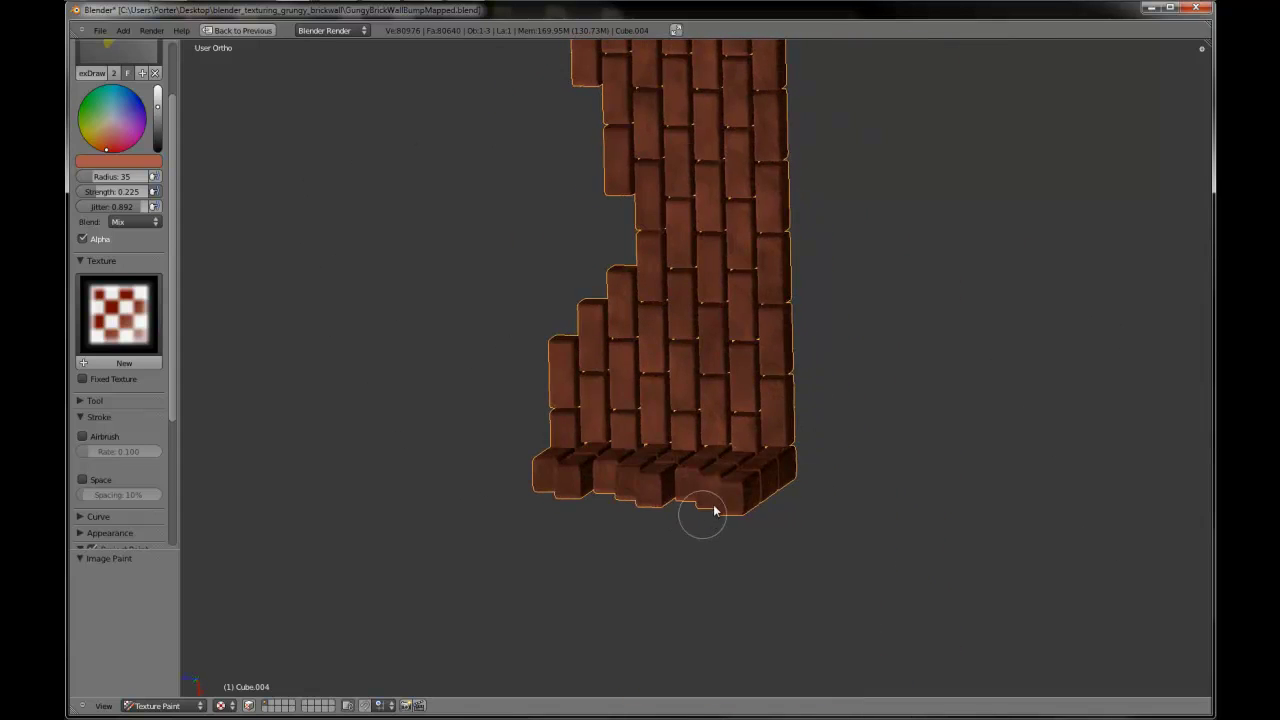
- Paint the lighter red over the opposite end wing and the narrow edge bricks along the wall
{"action": "middle_click_drag", "start_coordinate": [600, 459], "coordinate": [626, 403]}
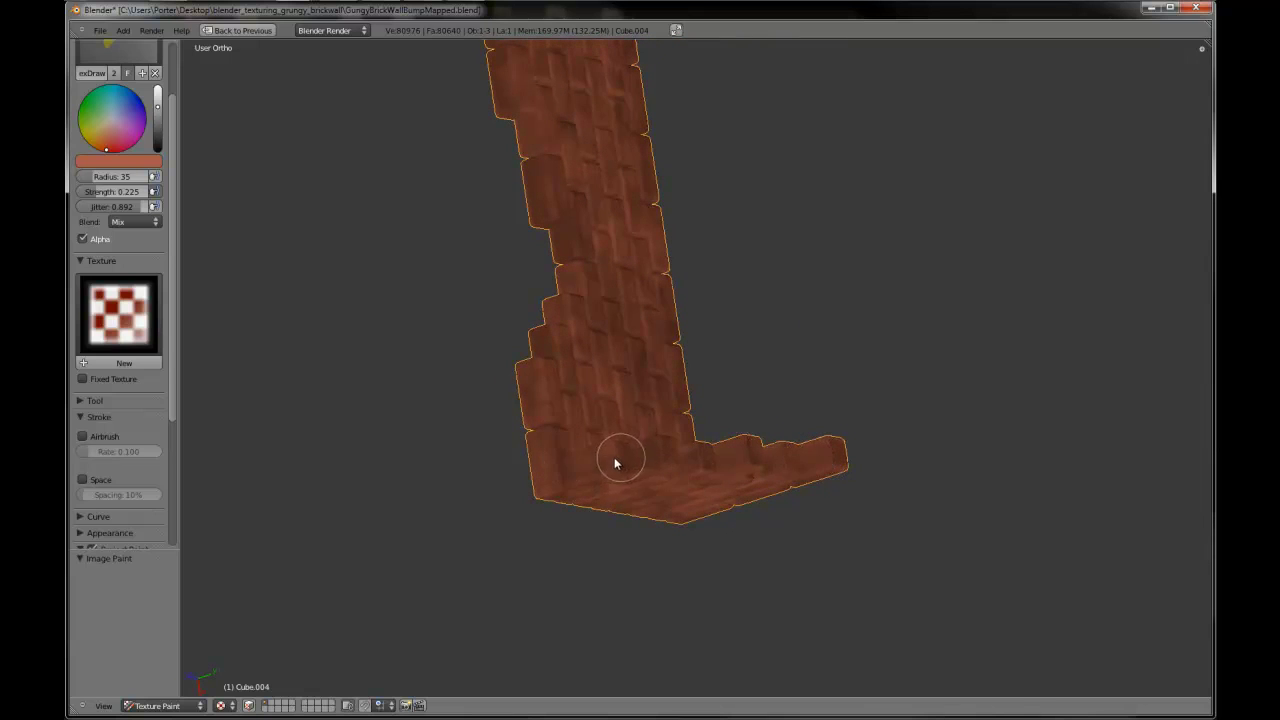
{"action": "middle_click_drag", "start_coordinate": [548, 246], "coordinate": [766, 267]}
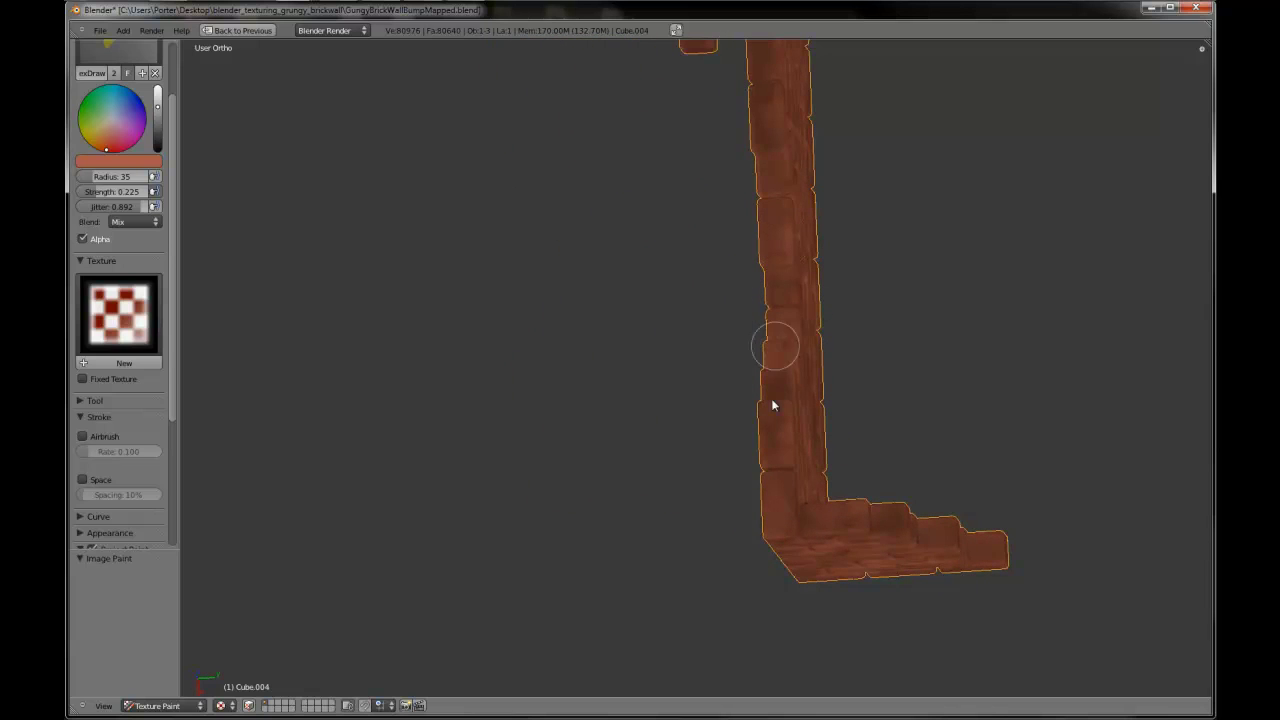
{"action": "middle_click_drag", "start_coordinate": [782, 392], "coordinate": [805, 316]}
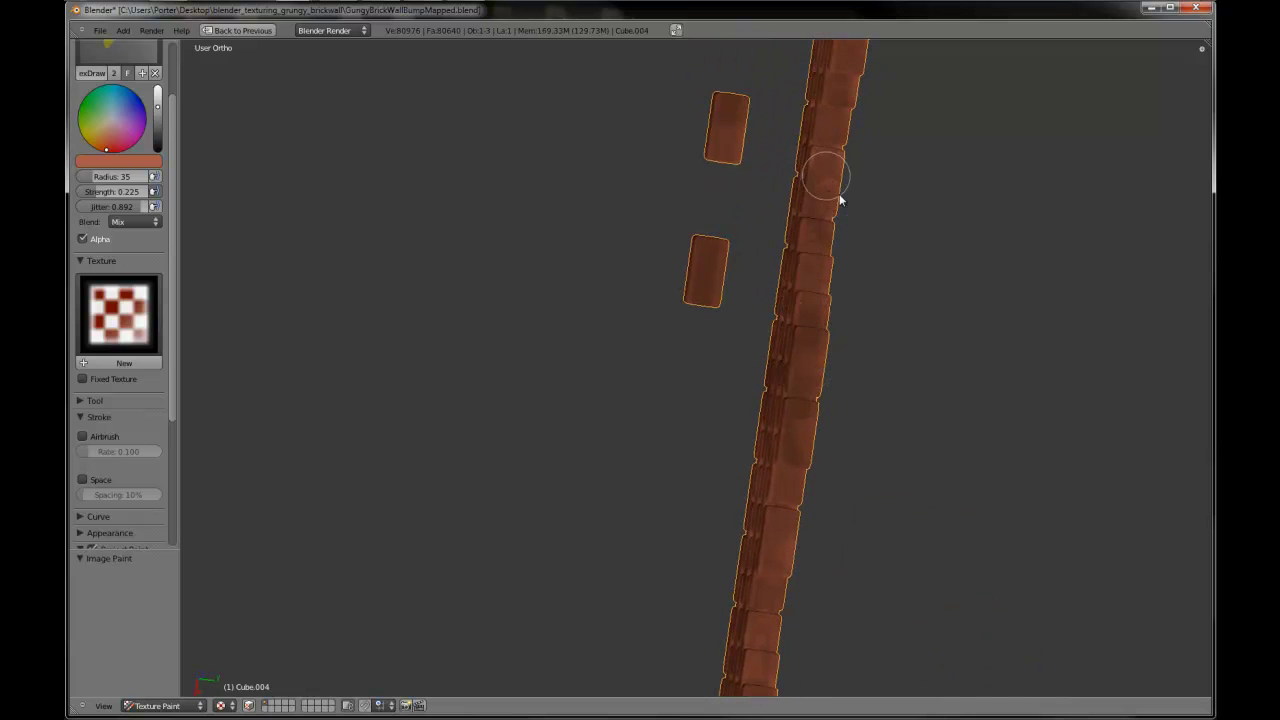
{"action": "middle_click_drag", "start_coordinate": [839, 200], "coordinate": [721, 313]}
{"action": "middle_click_drag", "start_coordinate": [732, 378], "coordinate": [900, 425]}
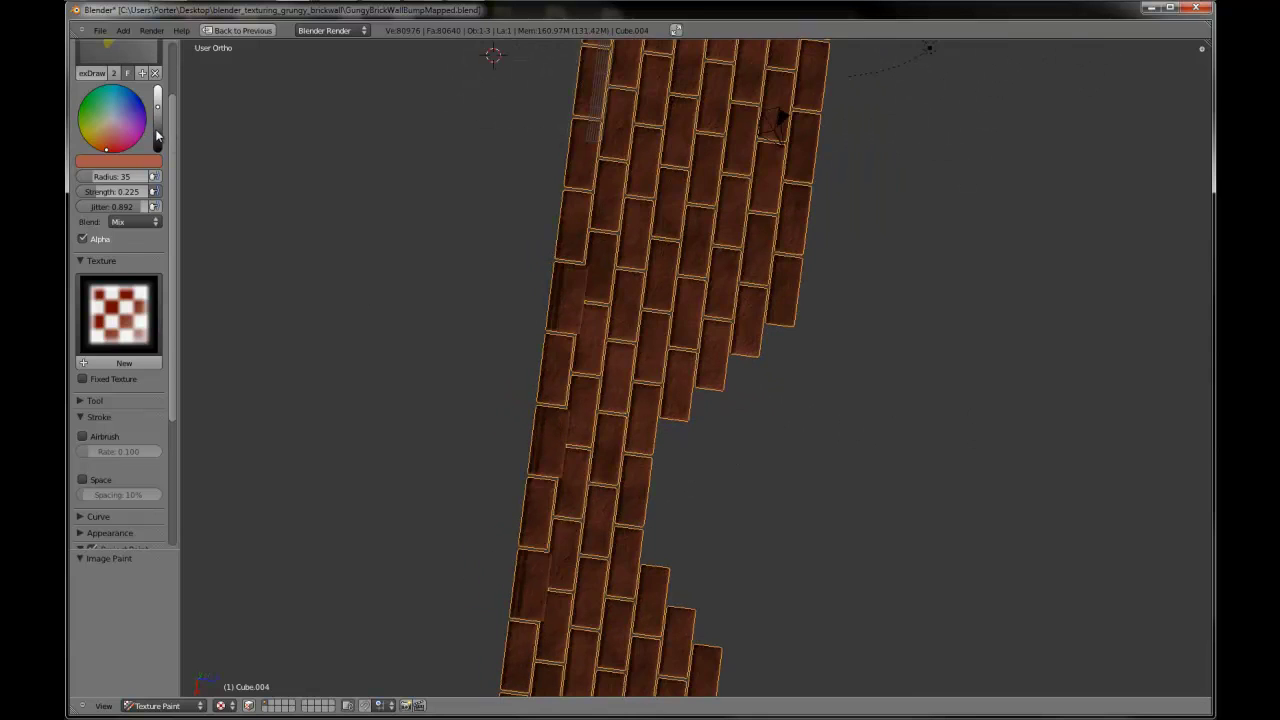
- Darken the brush color to brown and paint darker patches over the wall's inner bricks
{"action": "left_click", "coordinate": [156, 135]}
{"action": "mouse_move", "coordinate": [456, 263]}
{"action": "middle_mouse_down"}
{"action": "mouse_move", "coordinate": [557, 149]}
{"action": "mouse_move", "coordinate": [537, 276]}
{"action": "middle_mouse_up"}
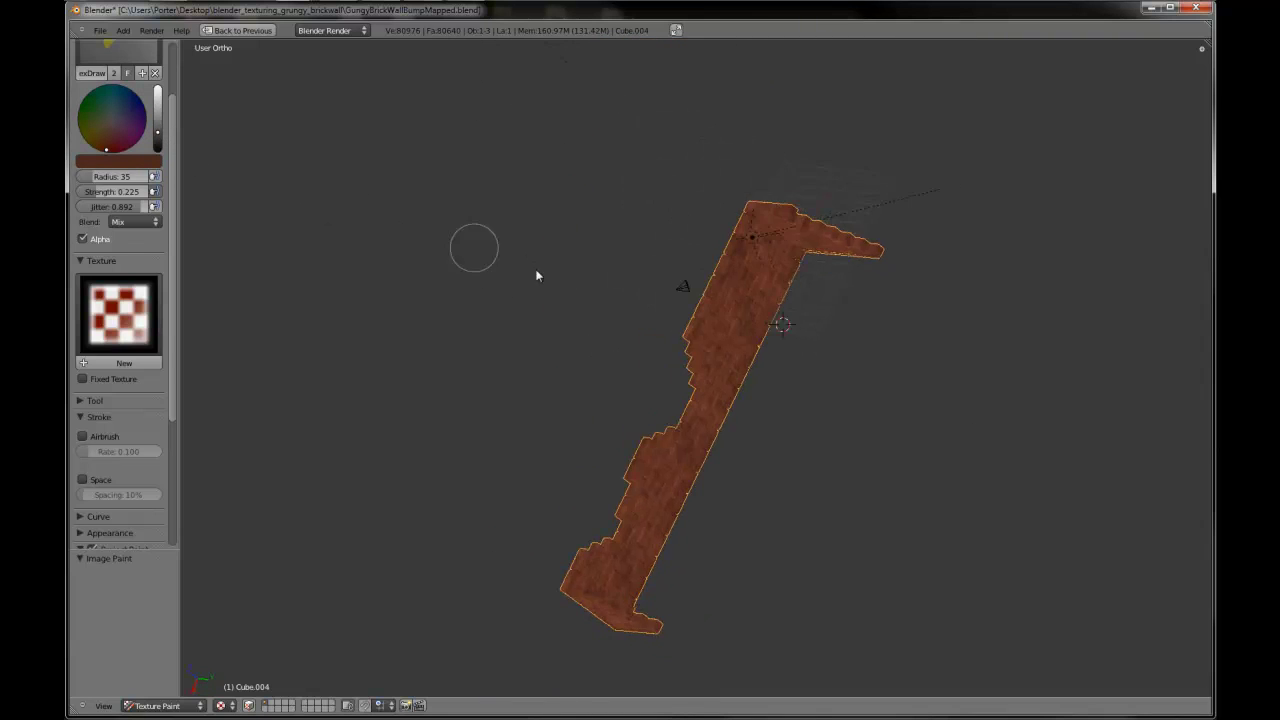
{"action": "scroll", "coordinate": [785, 349], "scroll_direction": "up", "scroll_amount": 2}
{"action": "middle_click_drag", "start_coordinate": [791, 351], "coordinate": [726, 464], "text": "shift"}
{"action": "scroll", "coordinate": [660, 430], "scroll_direction": "up", "scroll_amount": 4}
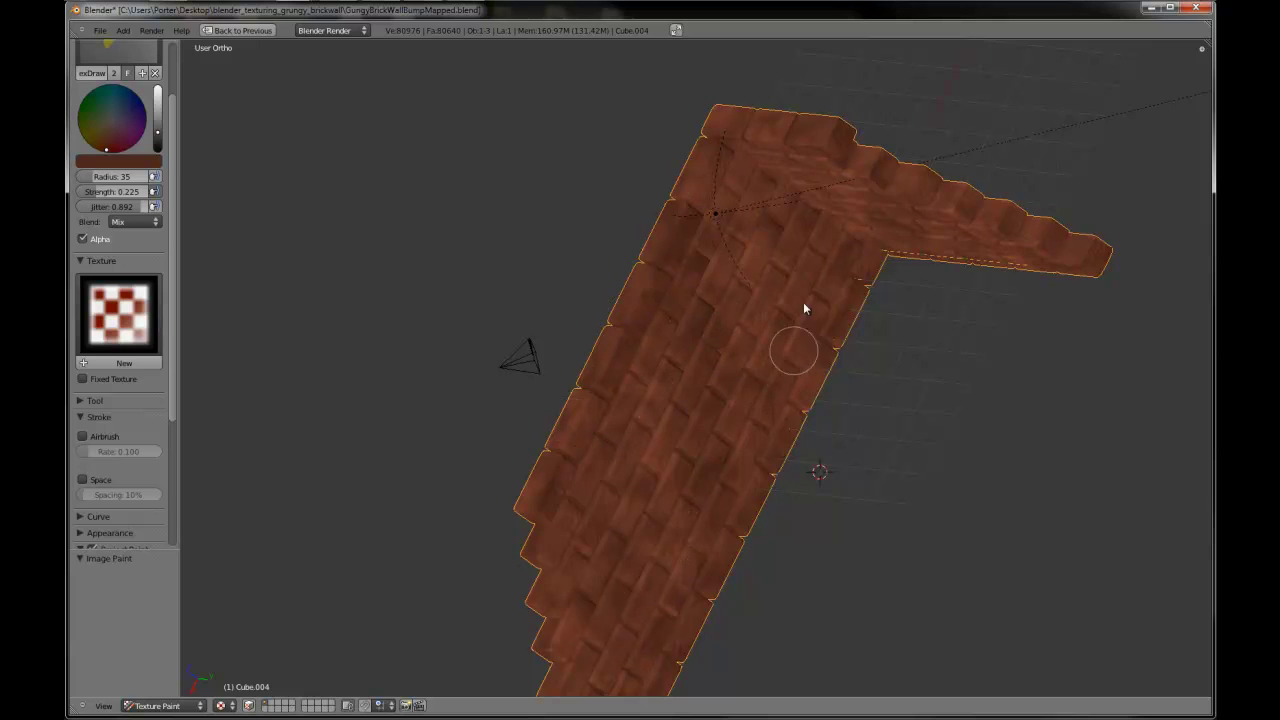
{"action": "scroll", "coordinate": [632, 485], "scroll_direction": "down", "scroll_amount": 3}
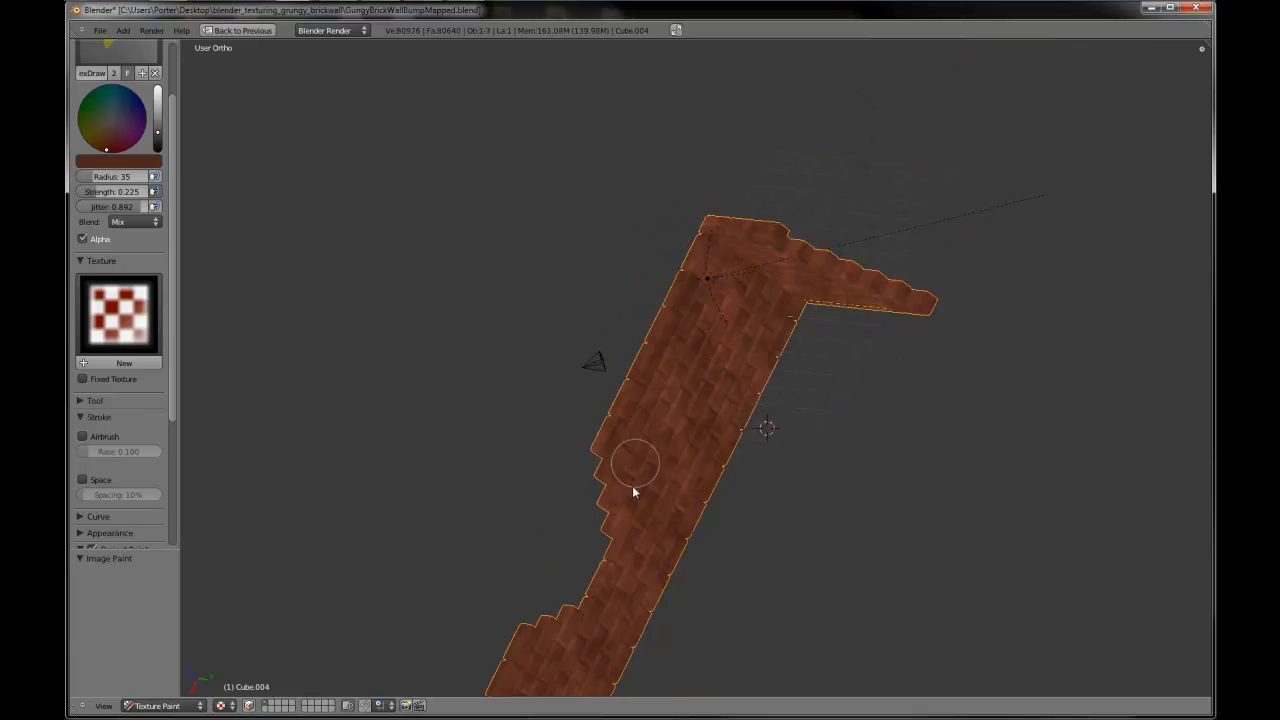
{"action": "middle_click_drag", "start_coordinate": [632, 485], "coordinate": [780, 377], "text": "shift"}
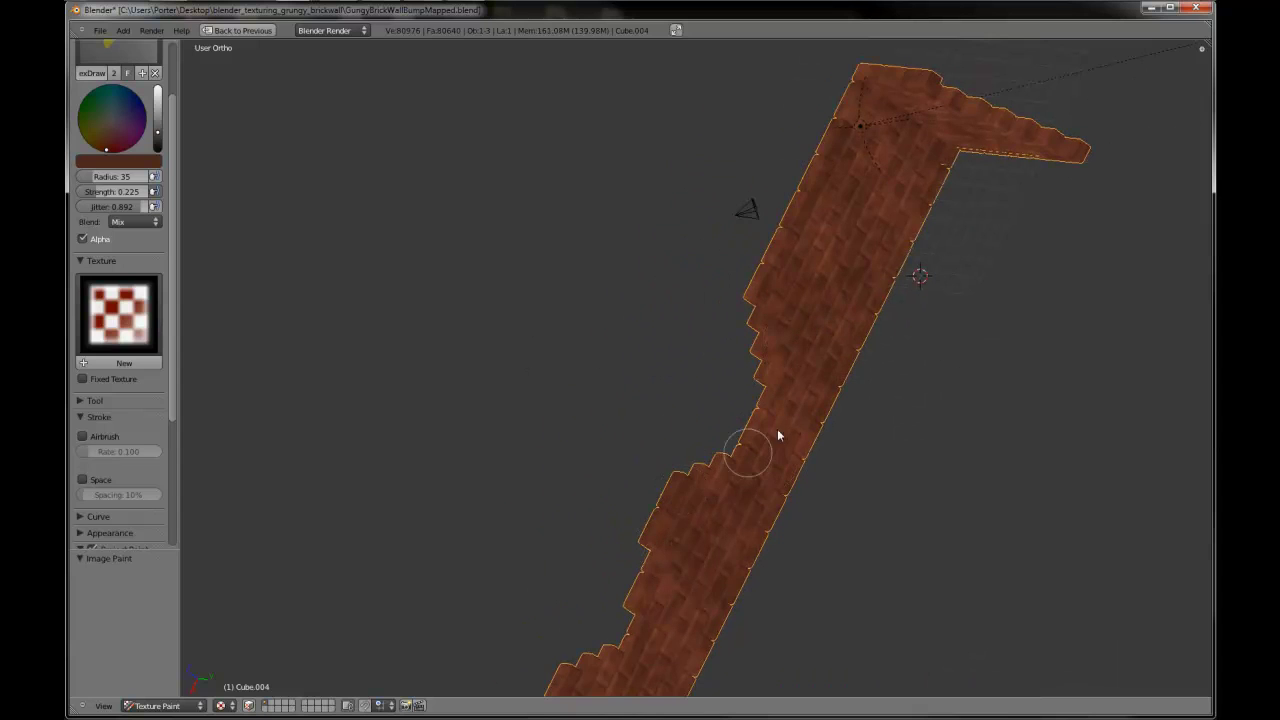
- Paint dark brown patches on the wall's outer face, its end wings and its edge bricks
{"action": "middle_click_drag", "start_coordinate": [741, 371], "coordinate": [669, 443]}
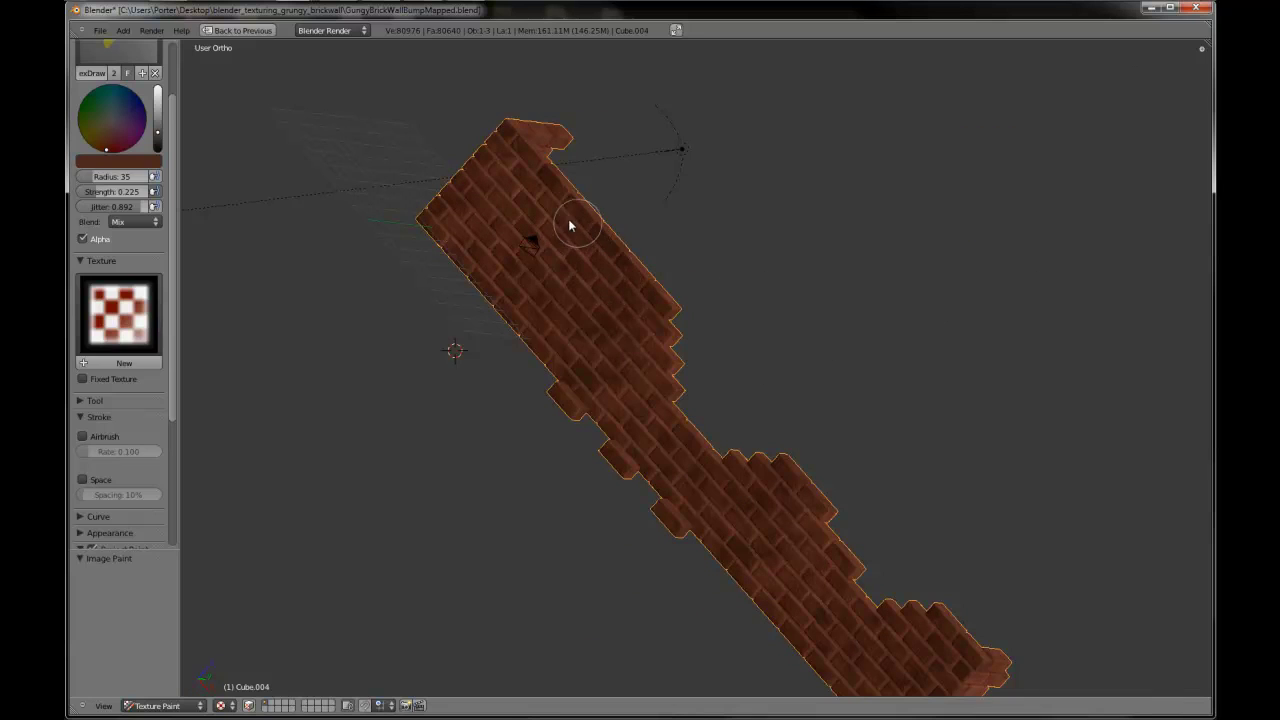
{"action": "mouse_move", "coordinate": [484, 222]}
{"action": "left_mouse_down"}
{"action": "mouse_move", "coordinate": [460, 220]}
{"action": "mouse_move", "coordinate": [457, 234]}
{"action": "left_mouse_up"}
{"action": "middle_click_drag", "start_coordinate": [820, 591], "coordinate": [430, 430]}
{"action": "scroll", "coordinate": [430, 430], "scroll_direction": "up", "scroll_amount": 2}
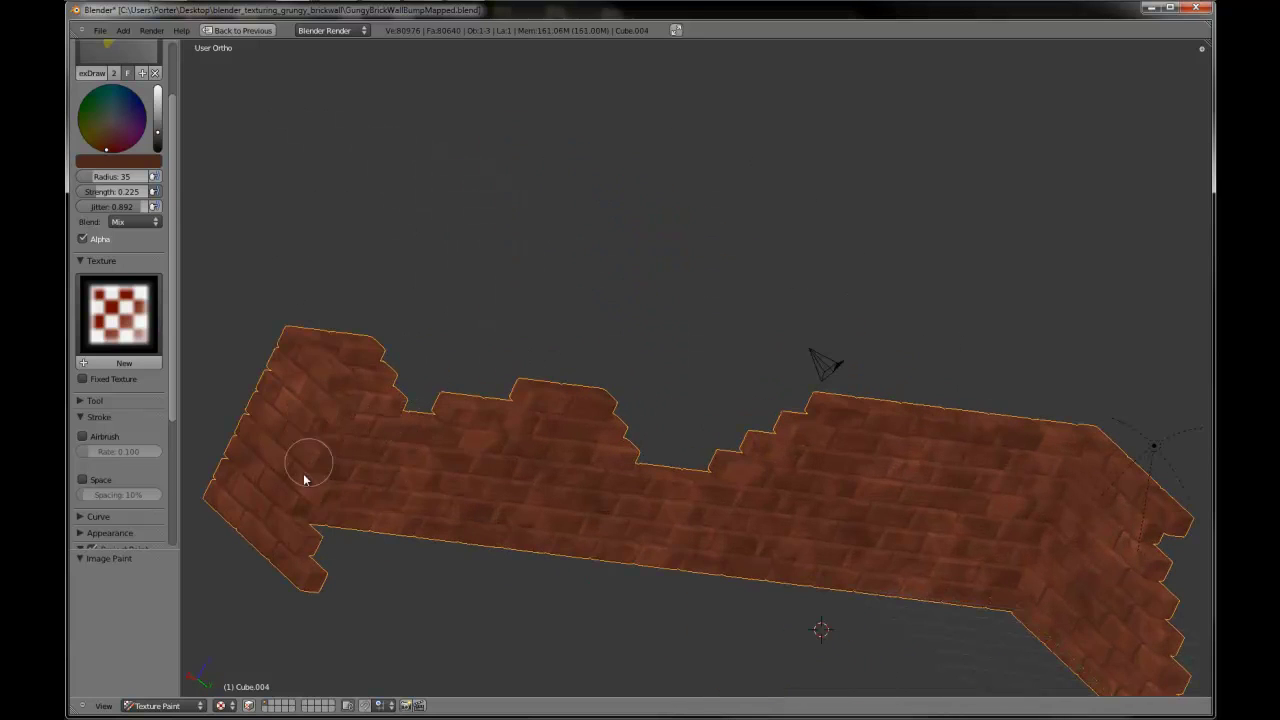
{"action": "middle_click_drag", "start_coordinate": [321, 537], "coordinate": [659, 479]}
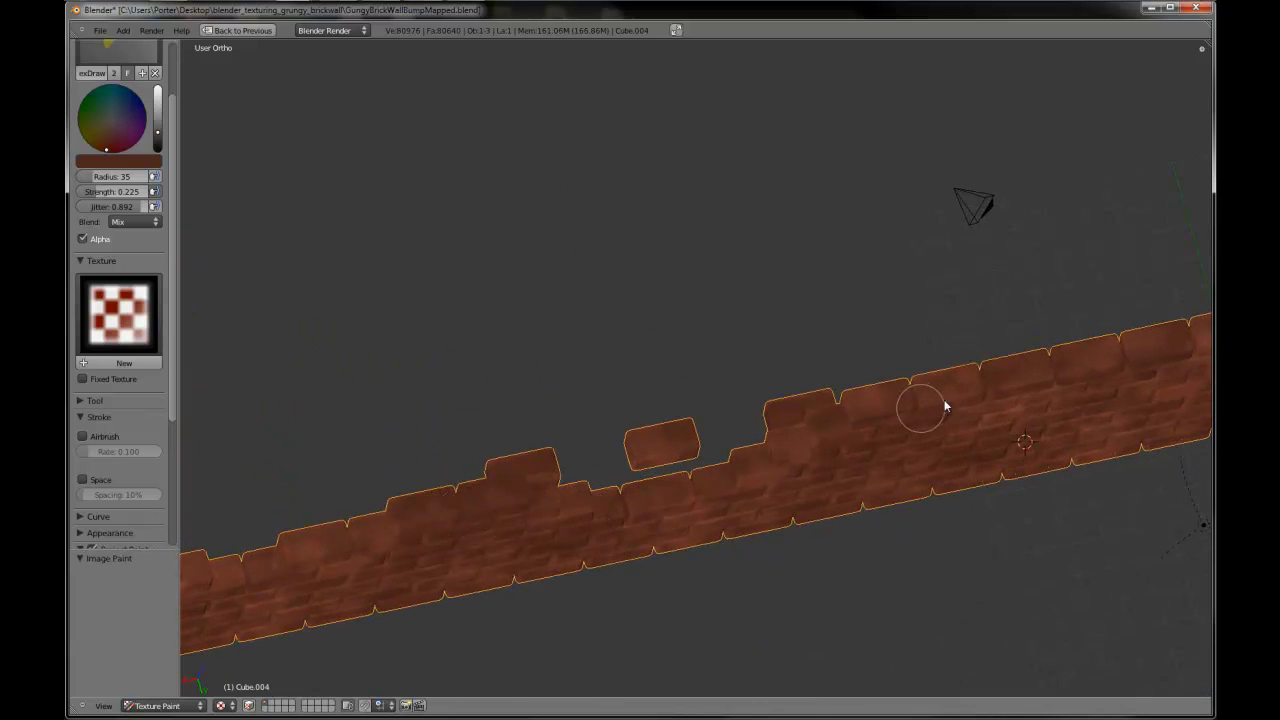
- Lighten the brush color to a bright salmon orange, reduce its strength to about 0.098, and dab it over the wall's inner bricks
{"action": "left_click_drag", "start_coordinate": [158, 117], "coordinate": [157, 94]}
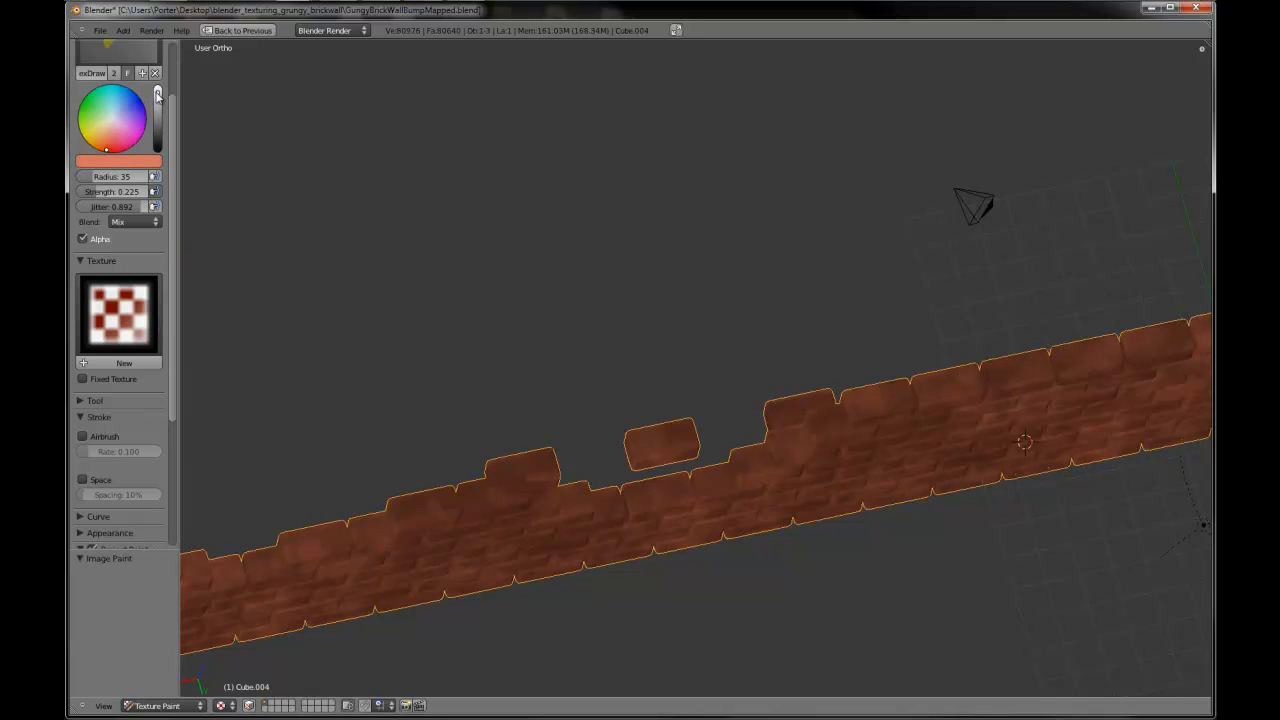
{"action": "middle_click_drag", "start_coordinate": [400, 250], "coordinate": [772, 528]}
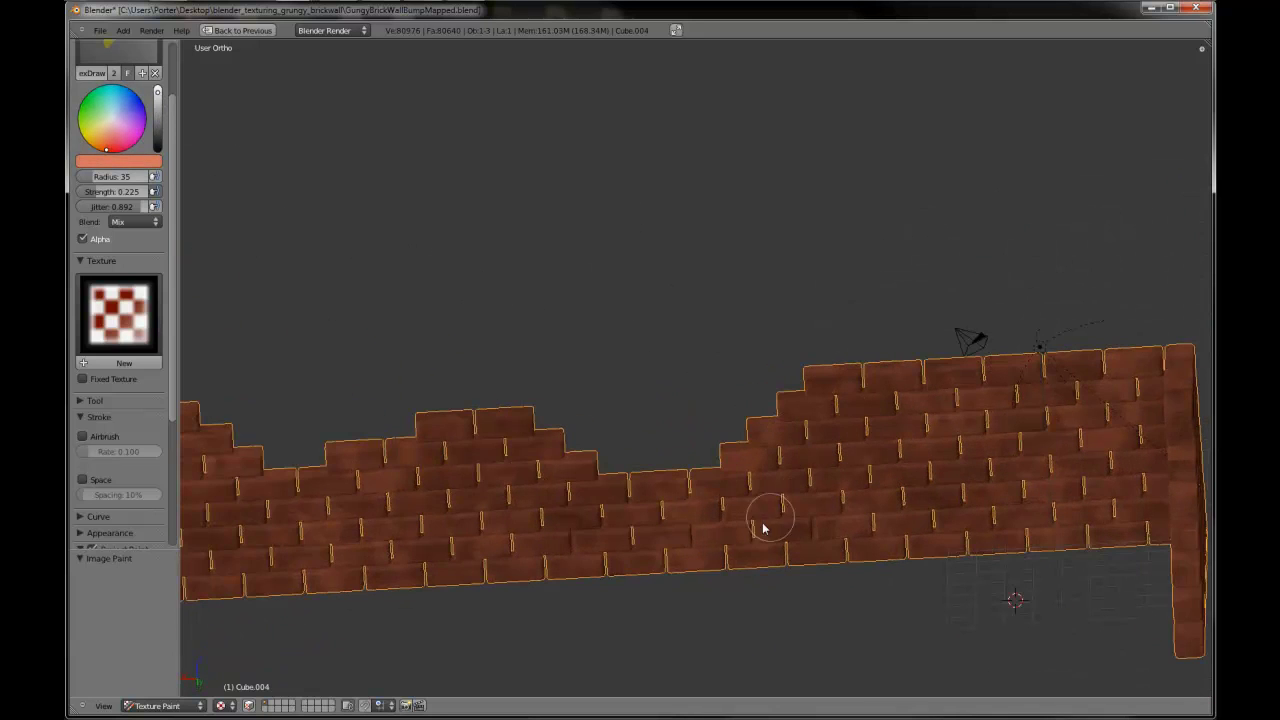
{"action": "mouse_move", "coordinate": [778, 522]}
{"action": "left_mouse_down"}
{"action": "mouse_move", "coordinate": [829, 491]}
{"action": "mouse_move", "coordinate": [806, 480]}
{"action": "left_mouse_up"}
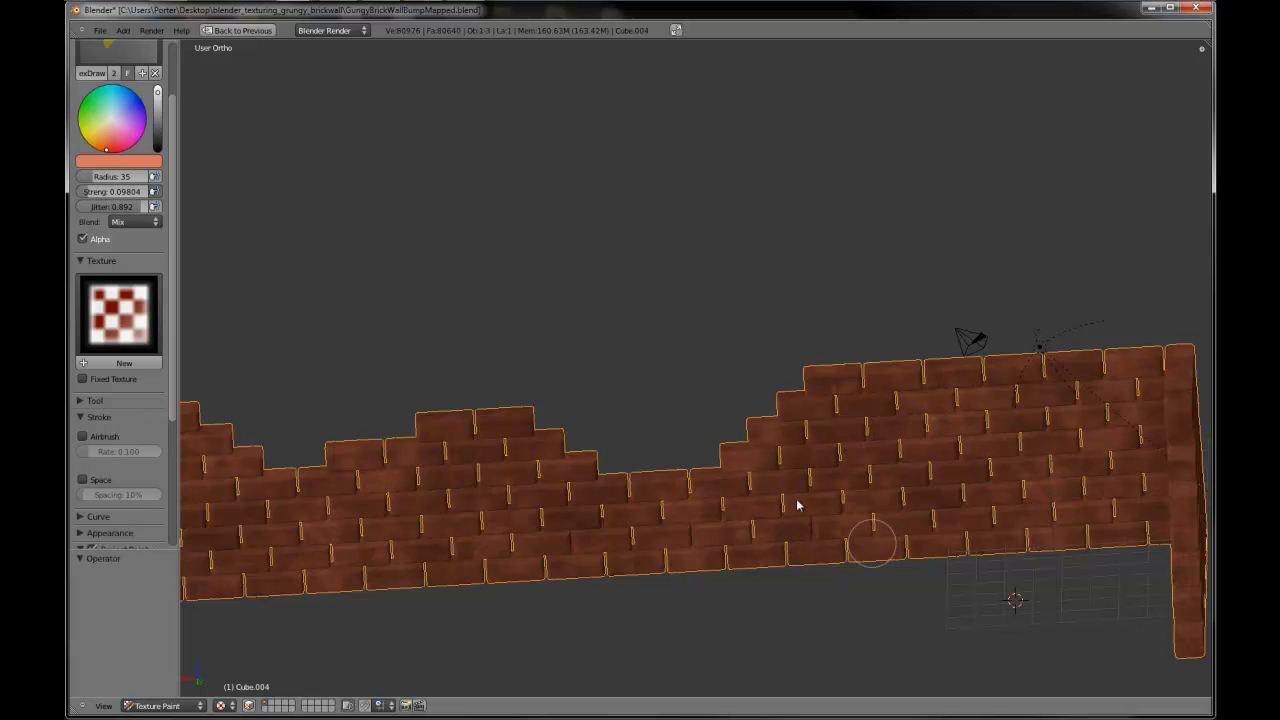
{"action": "left_click", "coordinate": [943, 503]}
{"action": "middle_click_drag", "start_coordinate": [705, 537], "coordinate": [680, 560]}
{"action": "scroll", "coordinate": [680, 560], "scroll_direction": "down", "scroll_amount": 3}
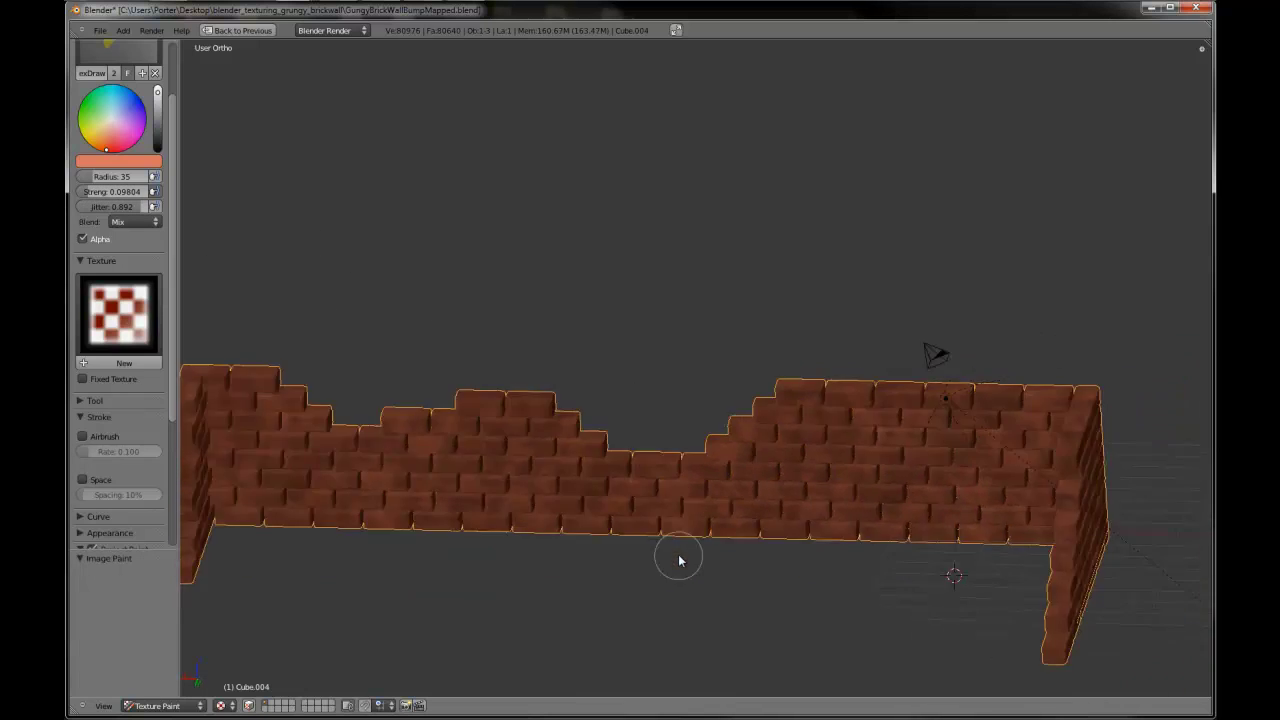
- Change the brush color to a muted, grayish tan for painting the wall's outer face
{"action": "middle_click_drag", "start_coordinate": [895, 503], "coordinate": [661, 463]}
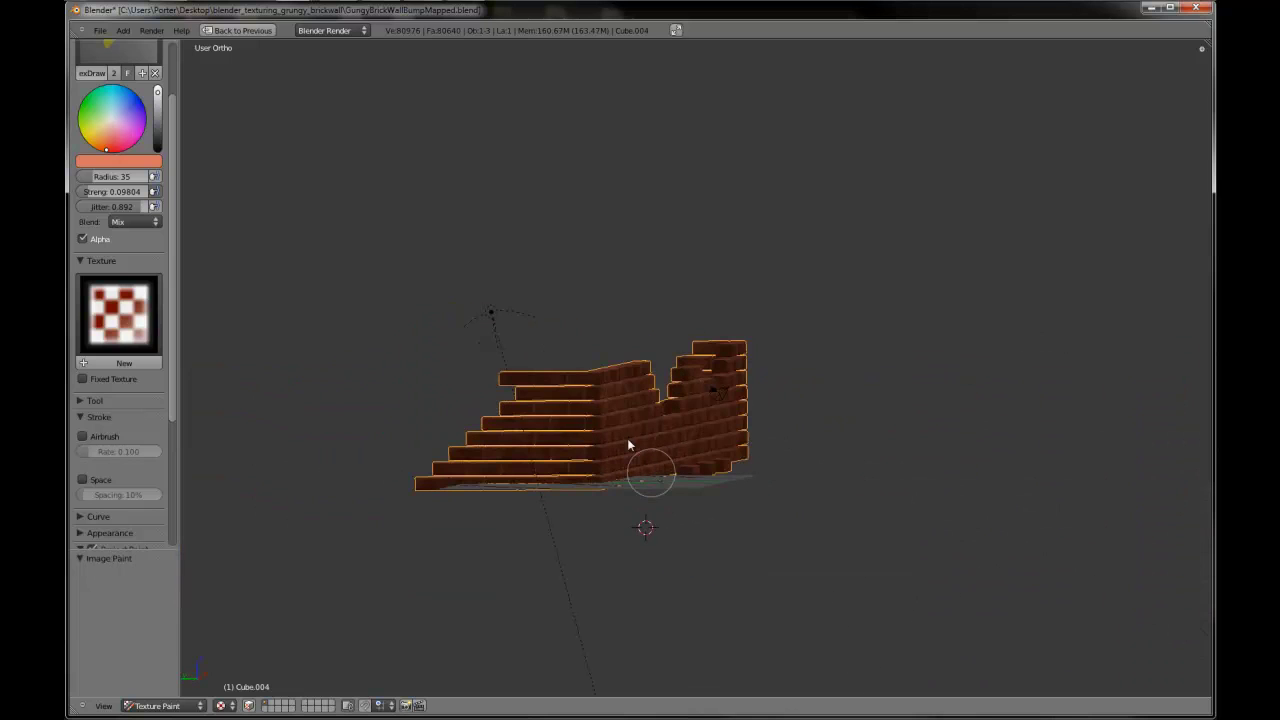
{"action": "scroll", "coordinate": [624, 457], "scroll_direction": "up", "scroll_amount": 1}
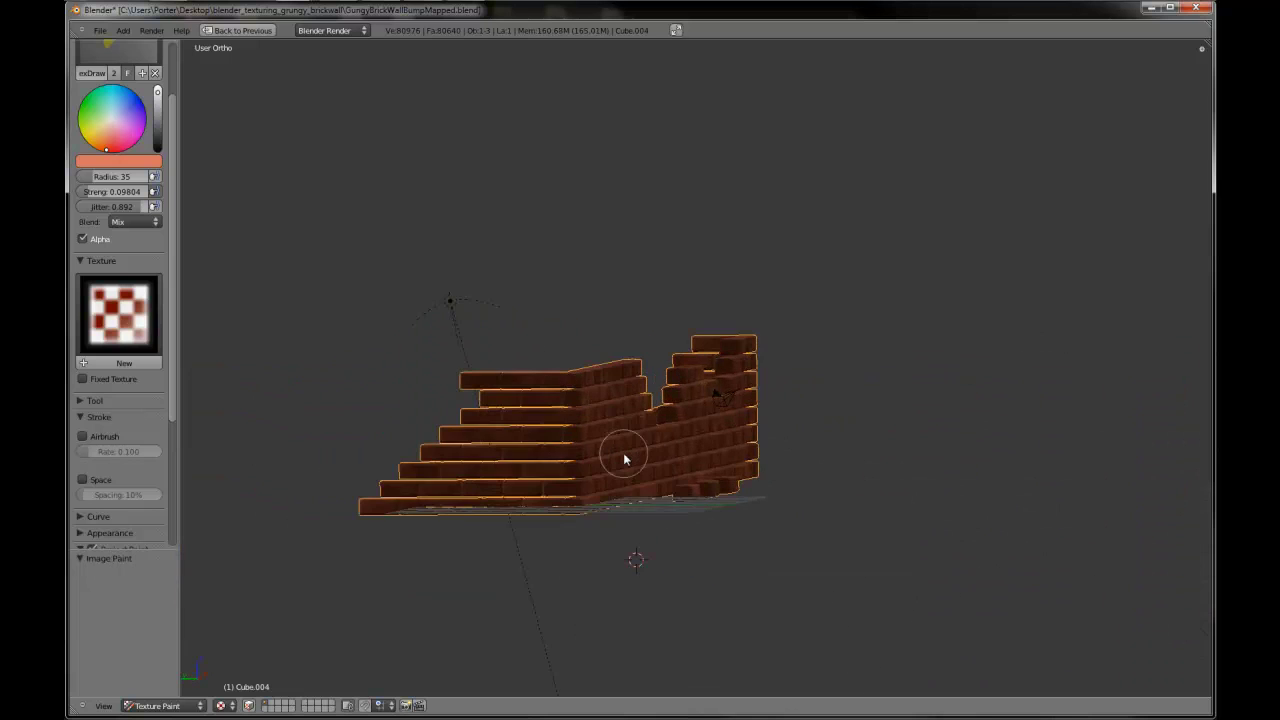
{"action": "middle_click_drag", "start_coordinate": [623, 465], "coordinate": [533, 477]}
{"action": "scroll", "coordinate": [531, 478], "scroll_direction": "up", "scroll_amount": 3}
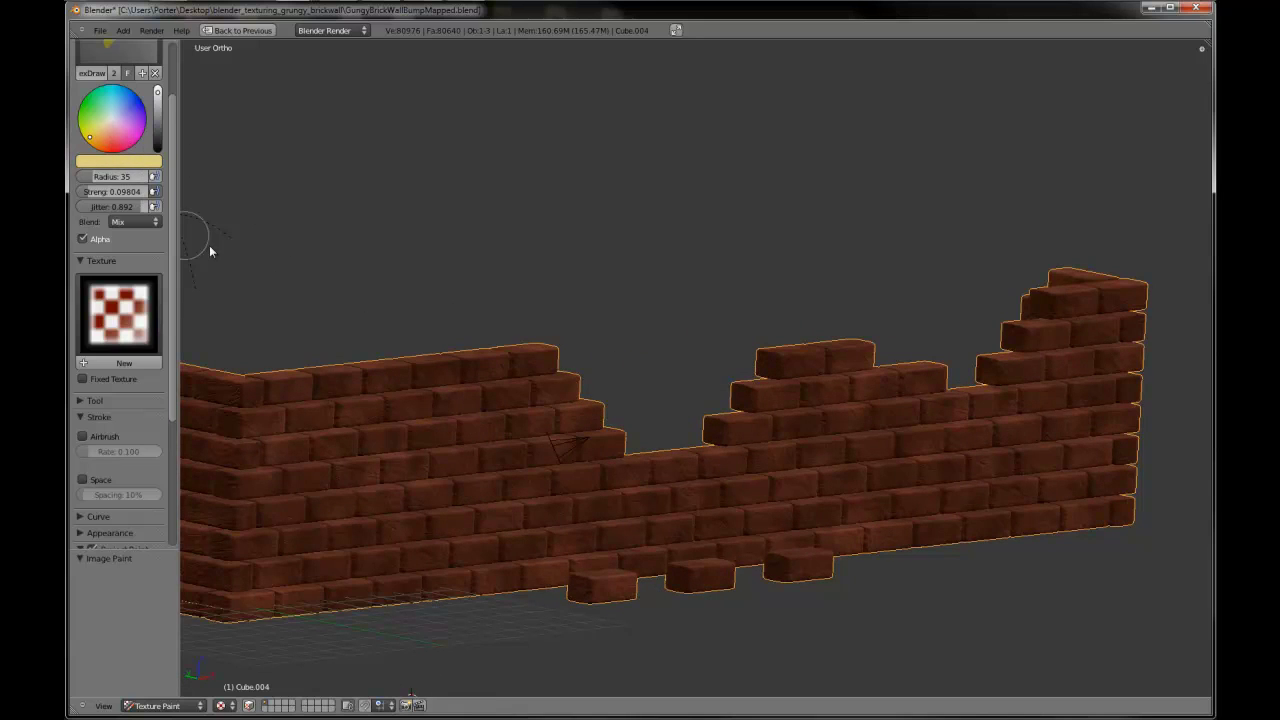
{"action": "middle_click_drag", "start_coordinate": [209, 251], "coordinate": [222, 214]}
{"action": "left_click", "coordinate": [157, 110]}
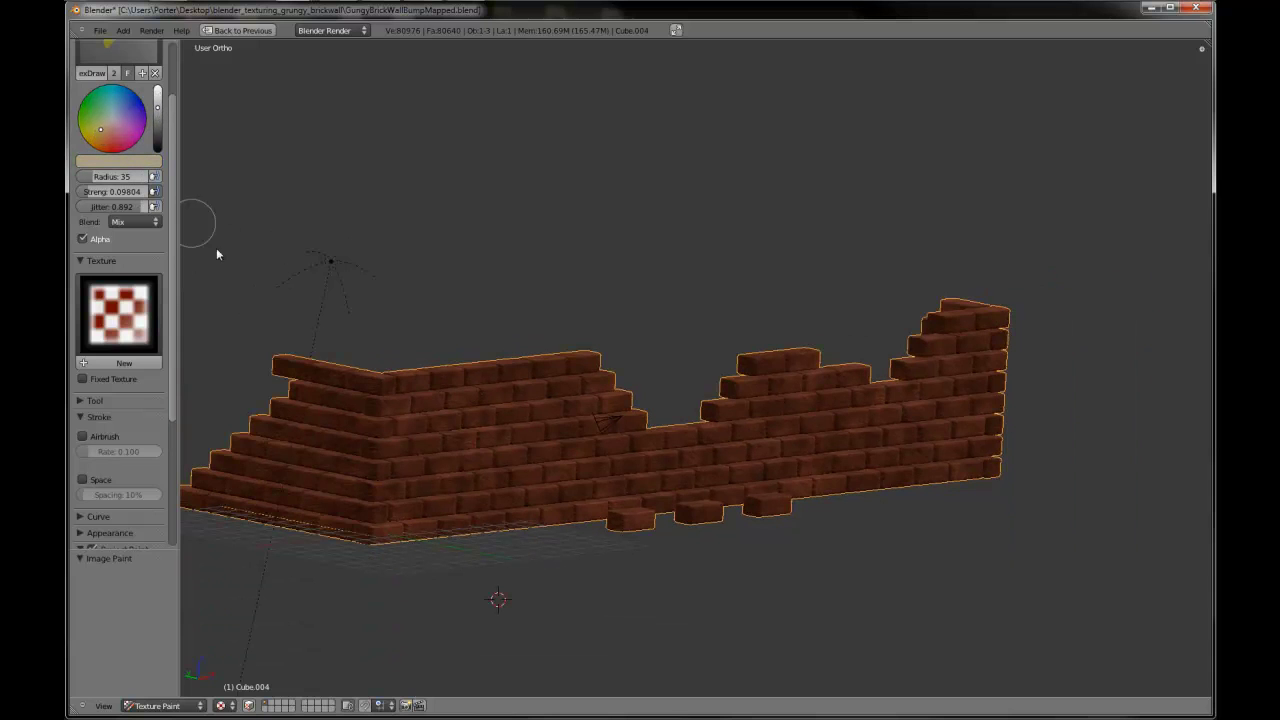
- Paint faint tan patches on scattered bricks across the wall's outer face and side wing
{"action": "scroll", "coordinate": [374, 420], "scroll_direction": "up", "scroll_amount": 3}
{"action": "middle_click_drag", "start_coordinate": [428, 424], "coordinate": [660, 281], "text": "shift"}
{"action": "scroll", "coordinate": [574, 392], "scroll_direction": "up", "scroll_amount": 1}
{"action": "middle_click_drag", "start_coordinate": [556, 394], "coordinate": [782, 339]}
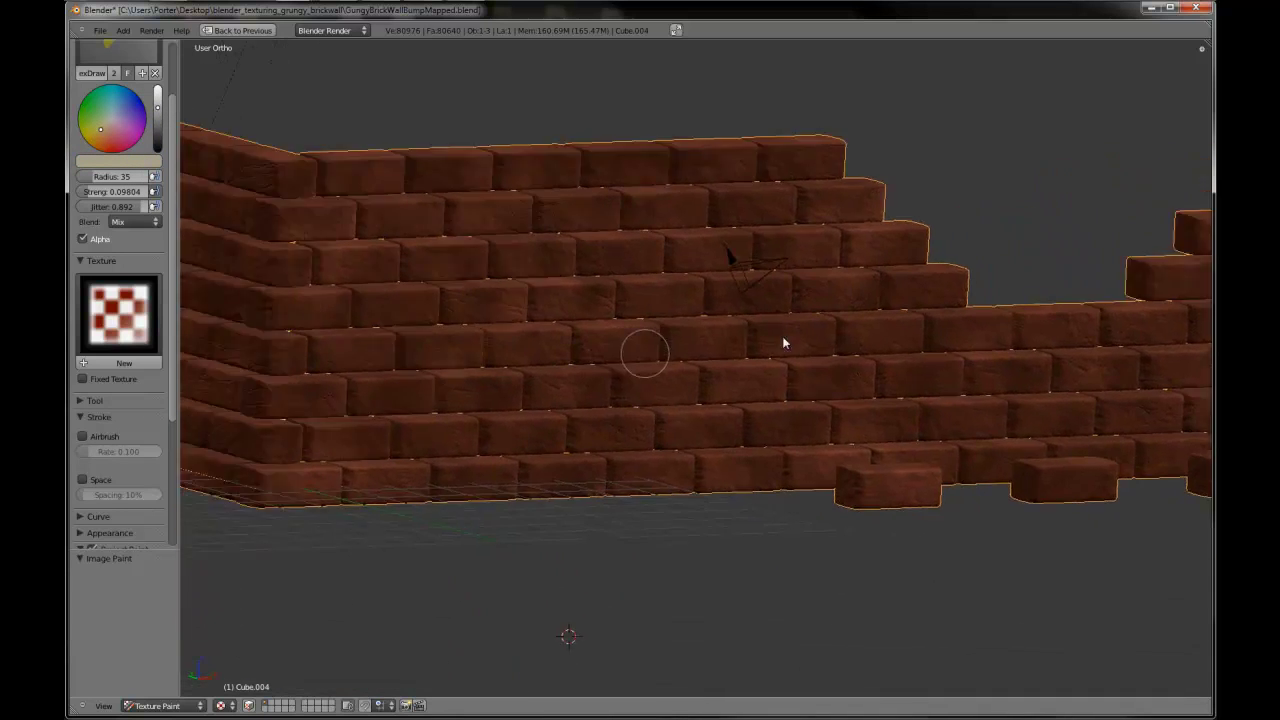
{"action": "scroll", "coordinate": [783, 343], "scroll_direction": "down", "scroll_amount": 3}
{"action": "scroll", "coordinate": [594, 346], "scroll_direction": "down", "scroll_amount": 3}
{"action": "scroll", "coordinate": [551, 374], "scroll_direction": "down", "scroll_amount": 2}
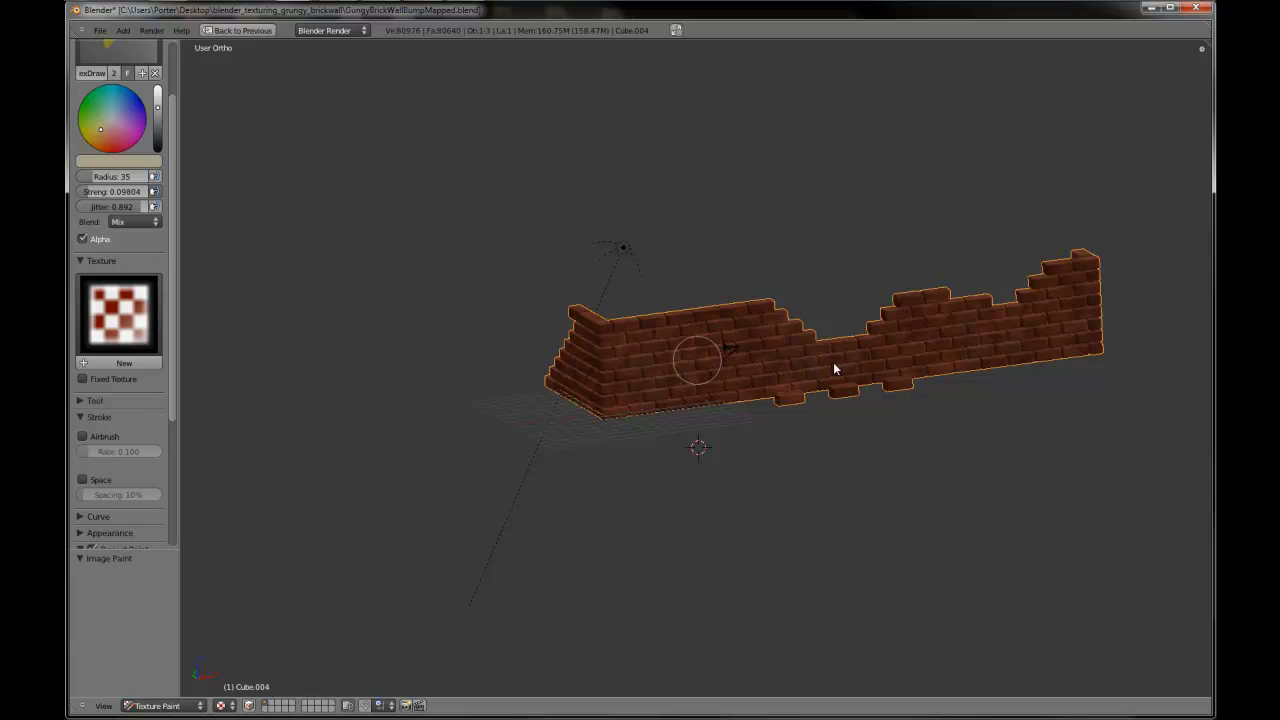
{"action": "scroll", "coordinate": [775, 370], "scroll_direction": "up", "scroll_amount": 3}
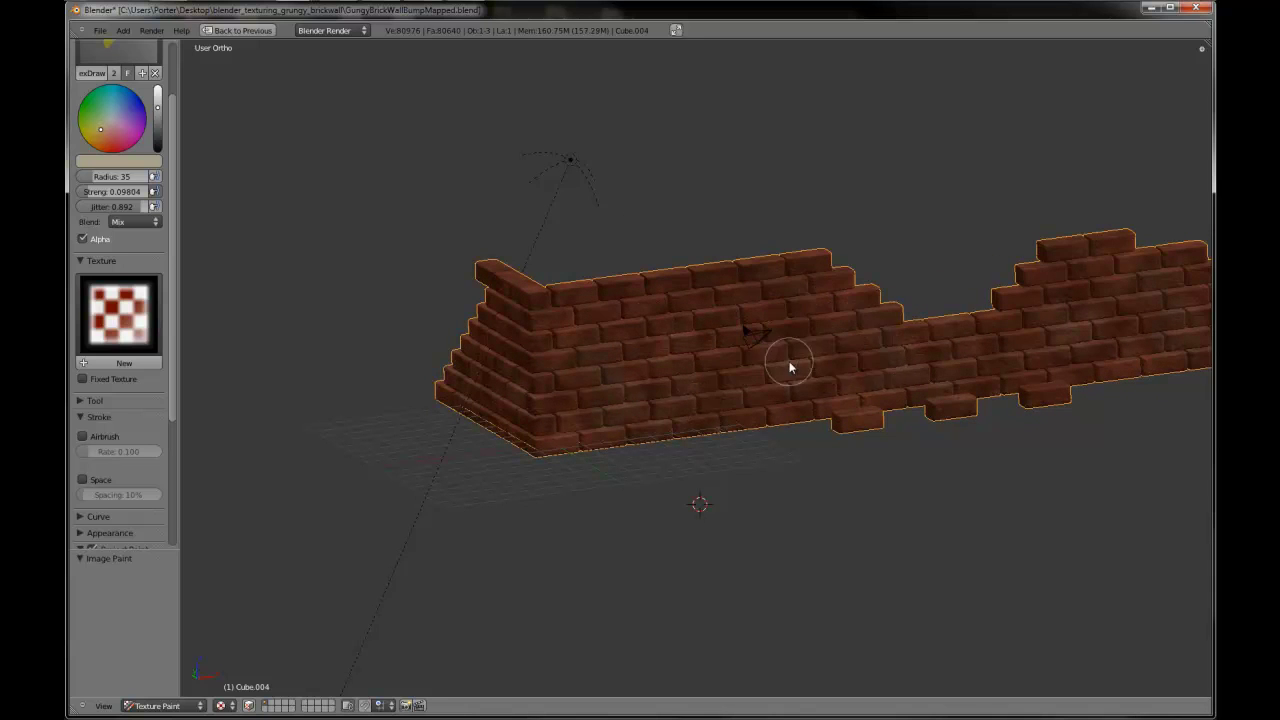
{"action": "scroll", "coordinate": [789, 368], "scroll_direction": "down", "scroll_amount": 2}
{"action": "middle_click_drag", "start_coordinate": [751, 346], "coordinate": [826, 374]}
{"action": "scroll", "coordinate": [790, 370], "scroll_direction": "up", "scroll_amount": 2}
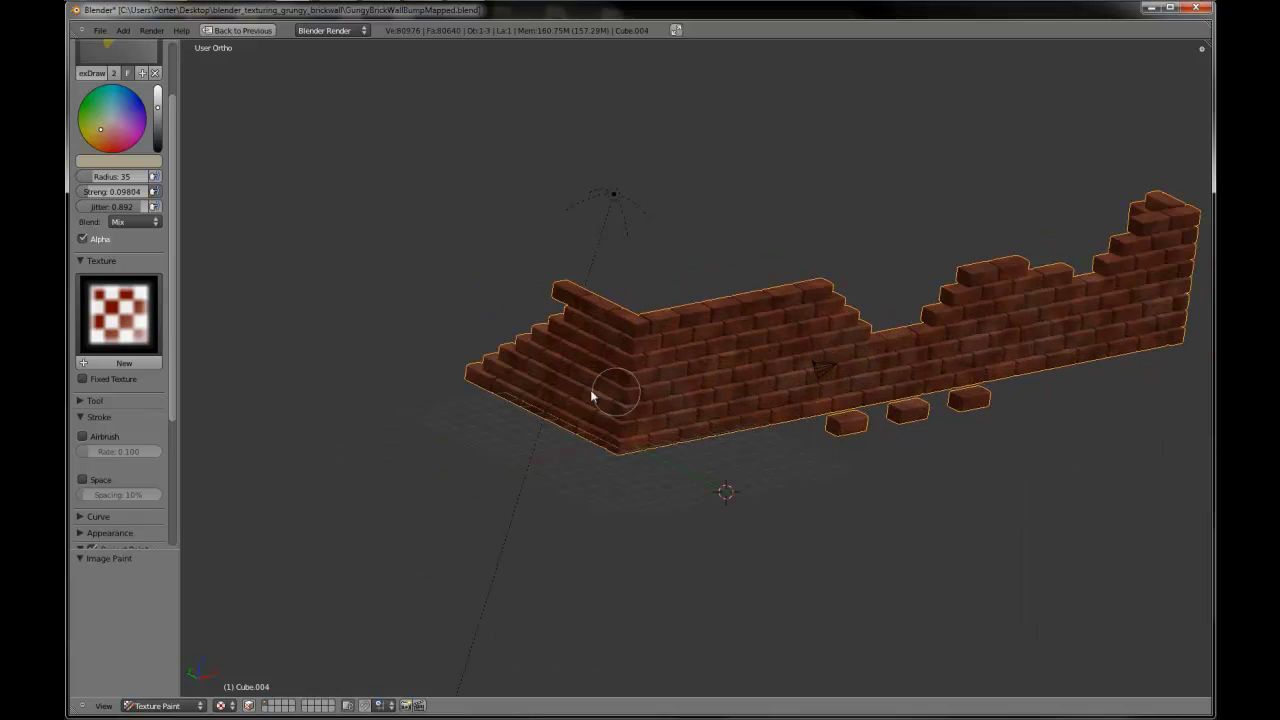
- Sample a brick color from the wall and brighten it to a medium reddish orange for the brush
{"action": "middle_click_drag", "start_coordinate": [586, 358], "coordinate": [562, 388]}
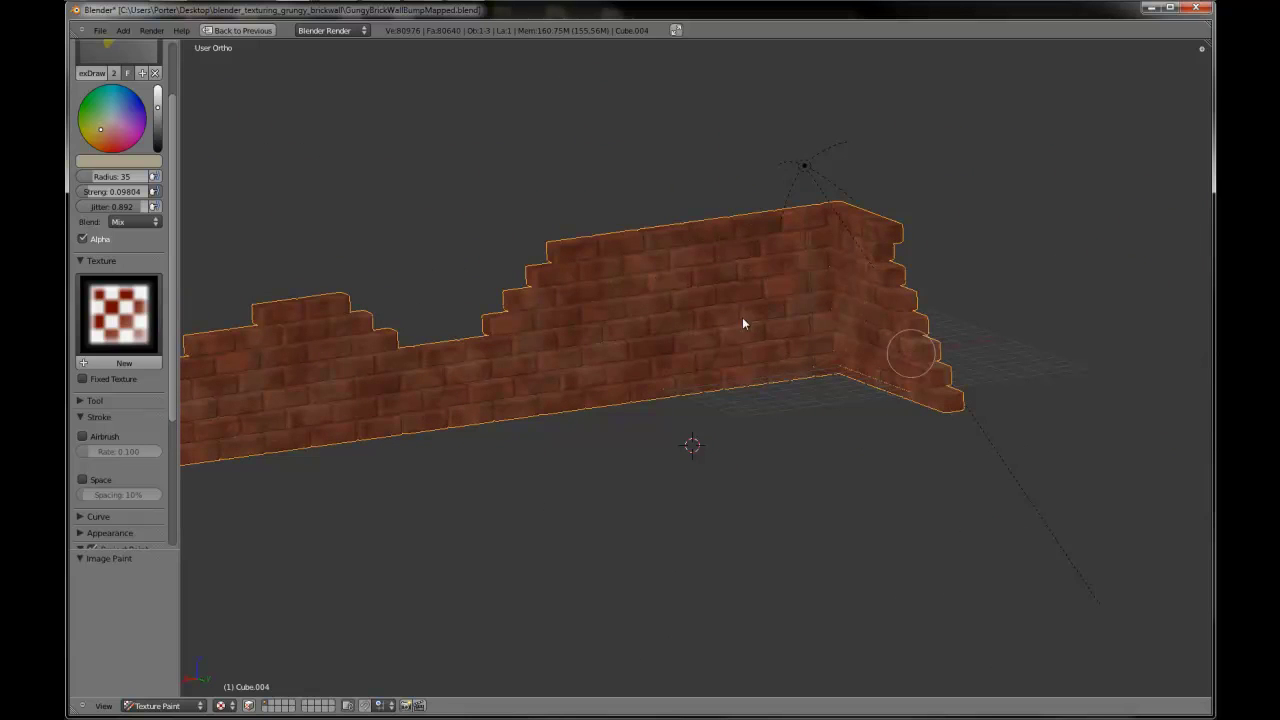
{"action": "middle_click_drag", "start_coordinate": [500, 357], "coordinate": [549, 374]}
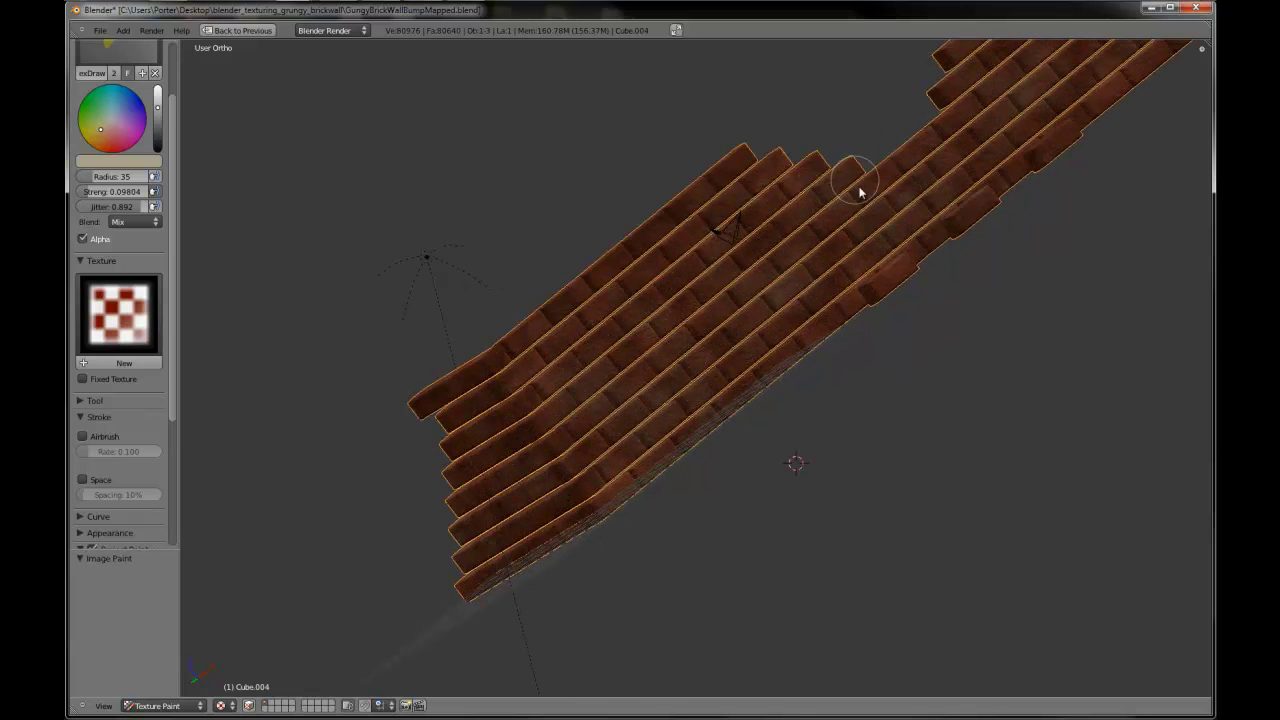
{"action": "key", "text": "s"}
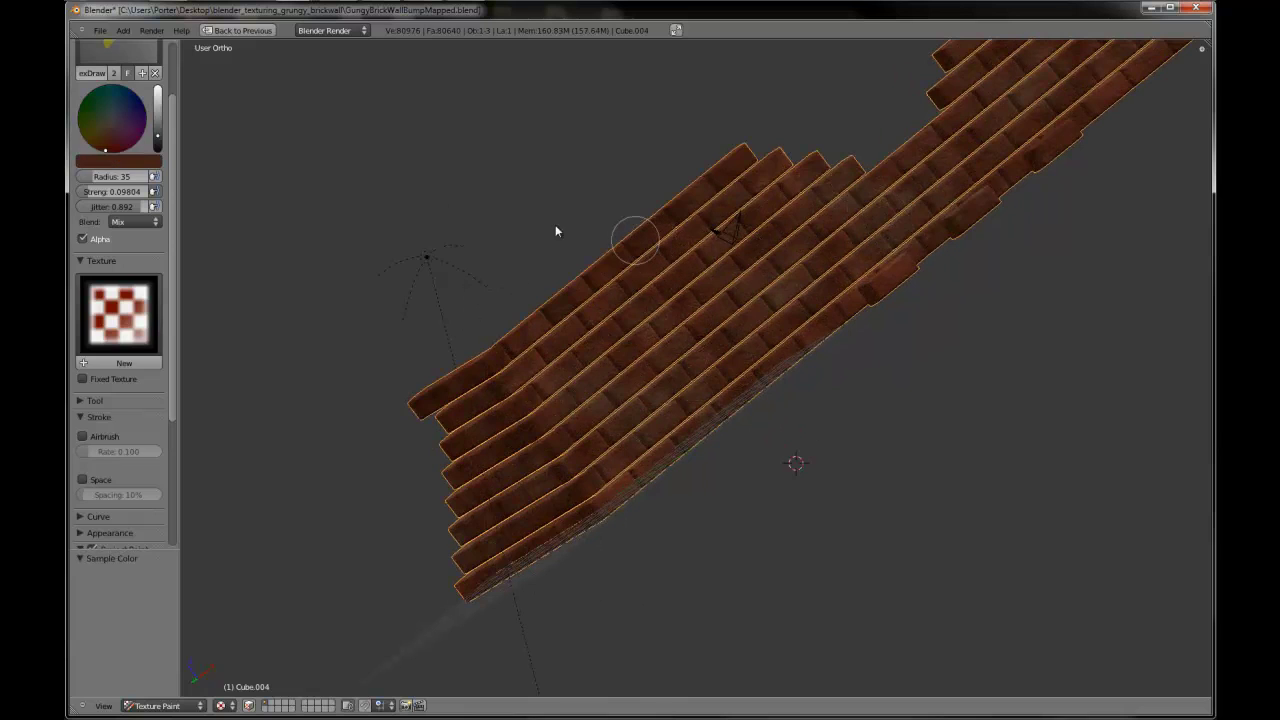
{"action": "left_click", "coordinate": [160, 128]}
{"action": "left_click_drag", "start_coordinate": [160, 128], "coordinate": [158, 117]}
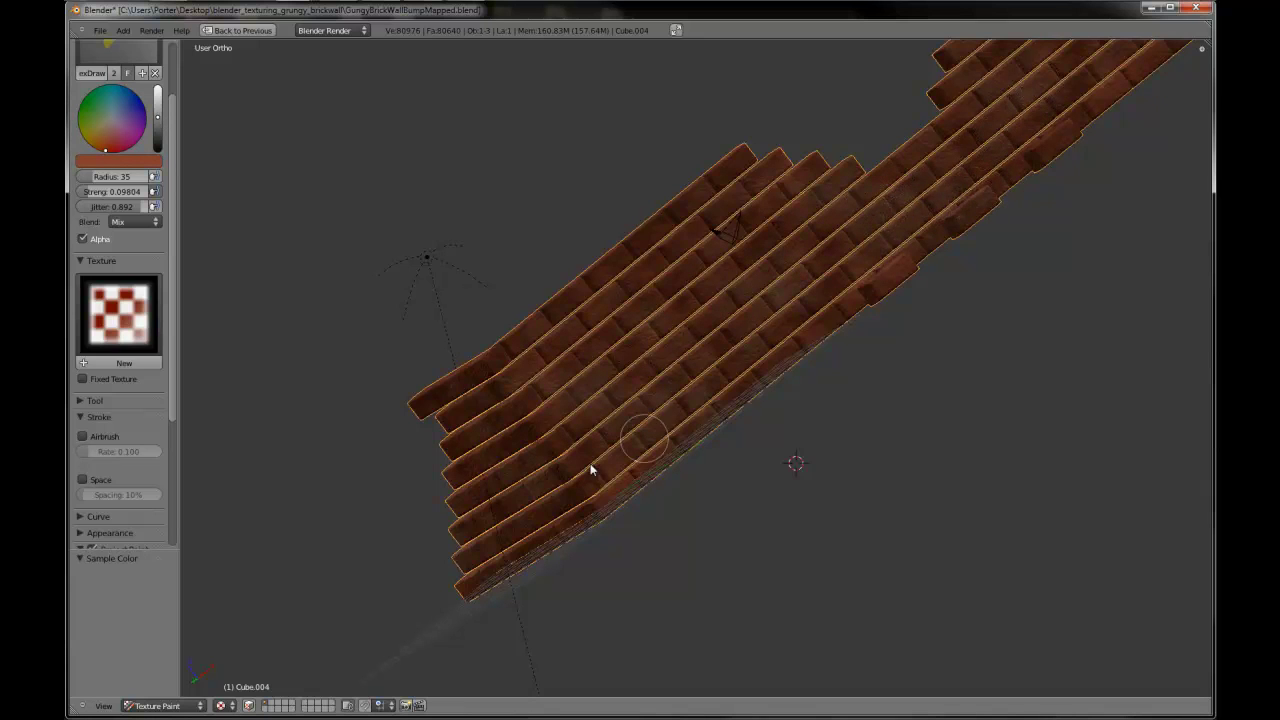
- Examine the painted color variation along the whole brick wall from several angles and distances
{"action": "middle_click_drag", "start_coordinate": [588, 434], "coordinate": [635, 333]}
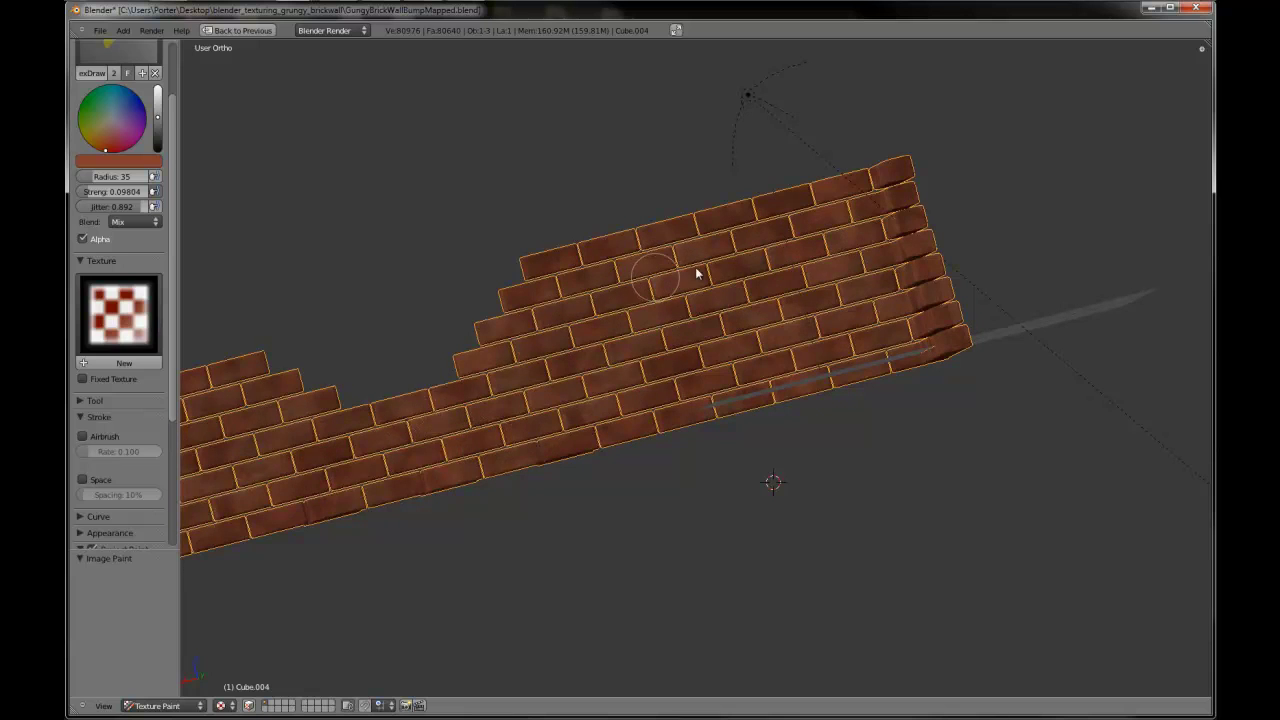
{"action": "scroll", "coordinate": [789, 277], "scroll_direction": "down", "scroll_amount": 4}
{"action": "middle_click_drag", "start_coordinate": [789, 277], "coordinate": [527, 480]}
{"action": "middle_click_drag", "start_coordinate": [688, 320], "coordinate": [957, 214]}
{"action": "middle_click_drag", "start_coordinate": [902, 262], "coordinate": [794, 323]}
{"action": "scroll", "coordinate": [661, 307], "scroll_direction": "down", "scroll_amount": 4}
{"action": "middle_click_drag", "start_coordinate": [660, 307], "coordinate": [686, 329]}
{"action": "scroll", "coordinate": [704, 330], "scroll_direction": "up", "scroll_amount": 3}
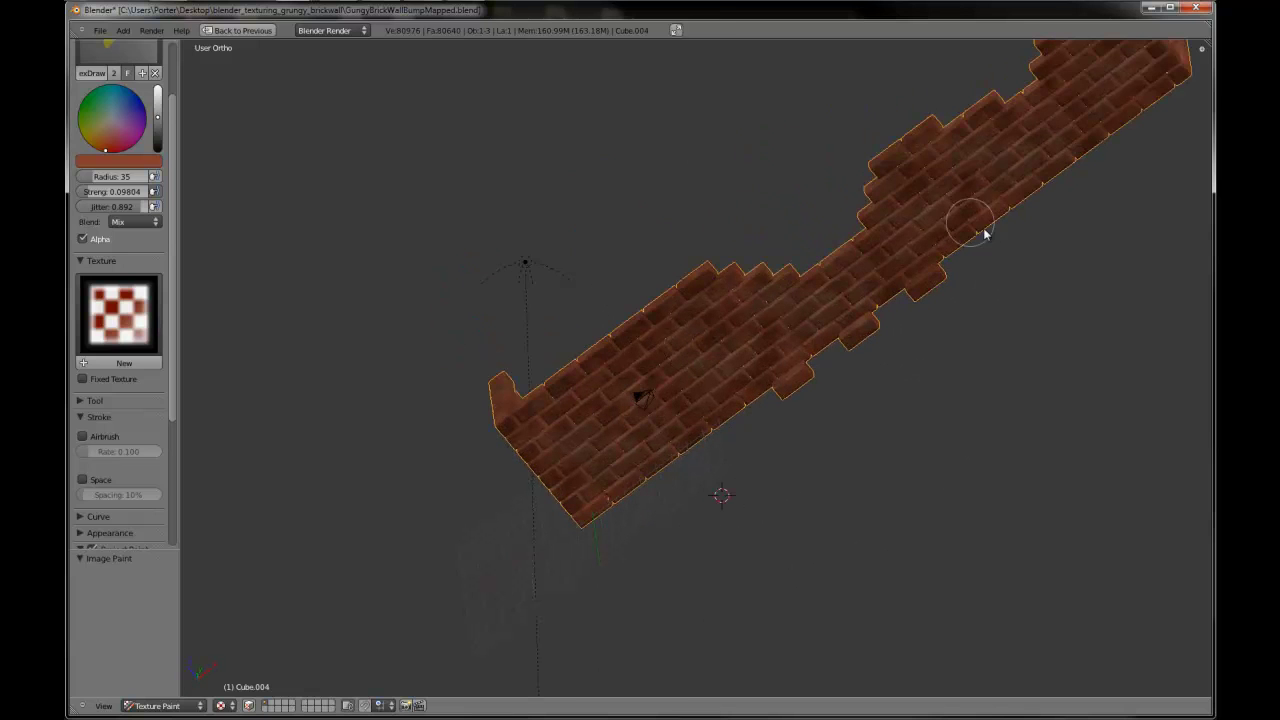
{"action": "scroll", "coordinate": [880, 230], "scroll_direction": "down", "scroll_amount": 3}
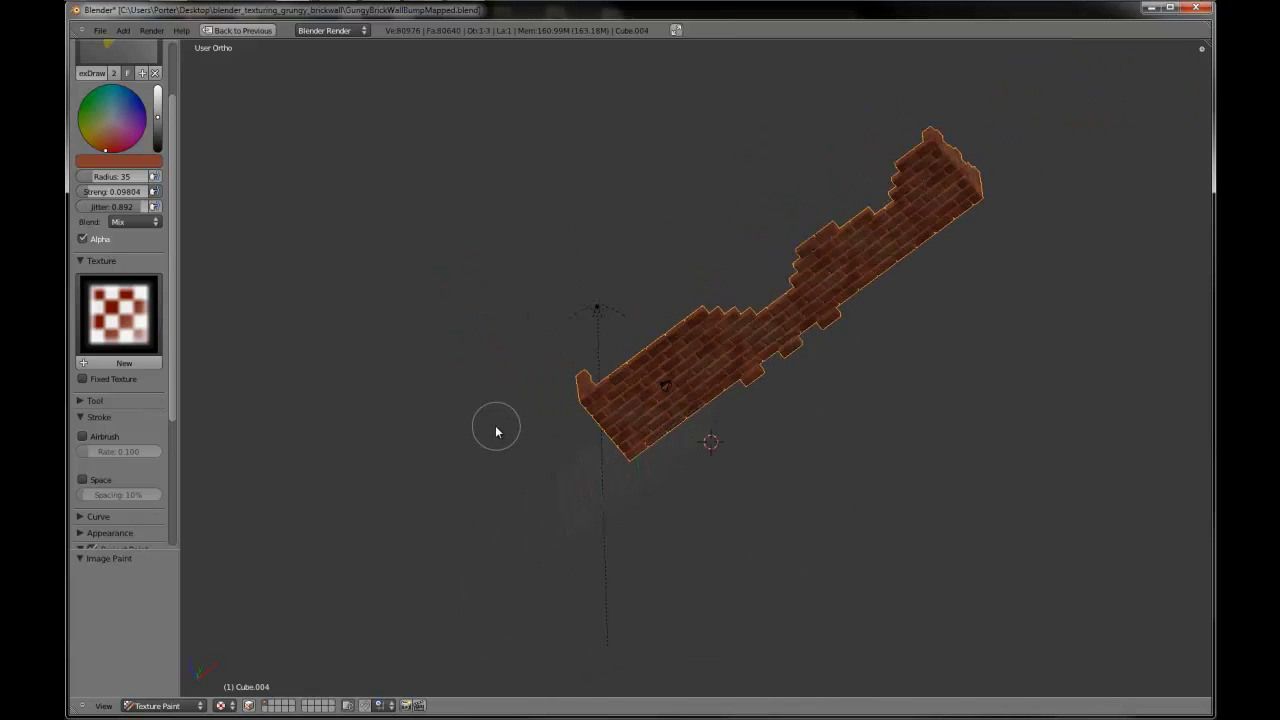
- Restore the full editor layout and save the painted BricksColorMap image
{"action": "key", "text": "ctrl+Up"}
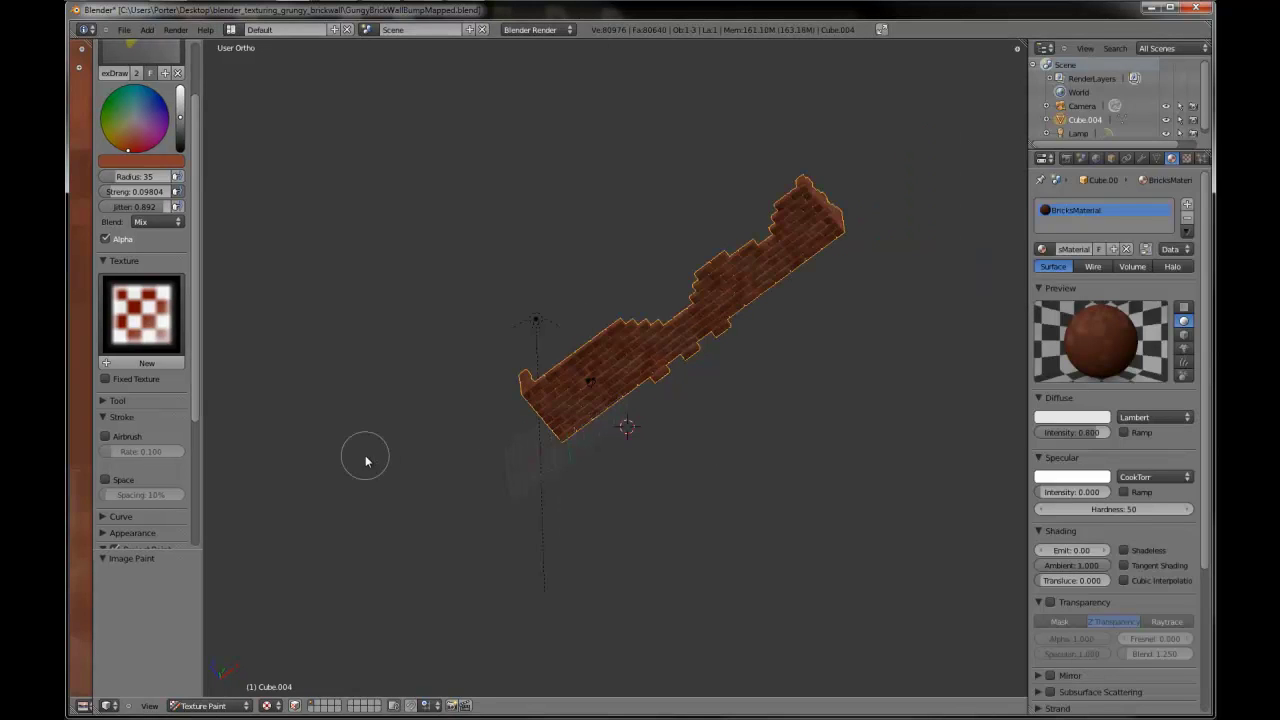
{"action": "scroll", "coordinate": [383, 489], "scroll_direction": "up", "scroll_amount": 3}
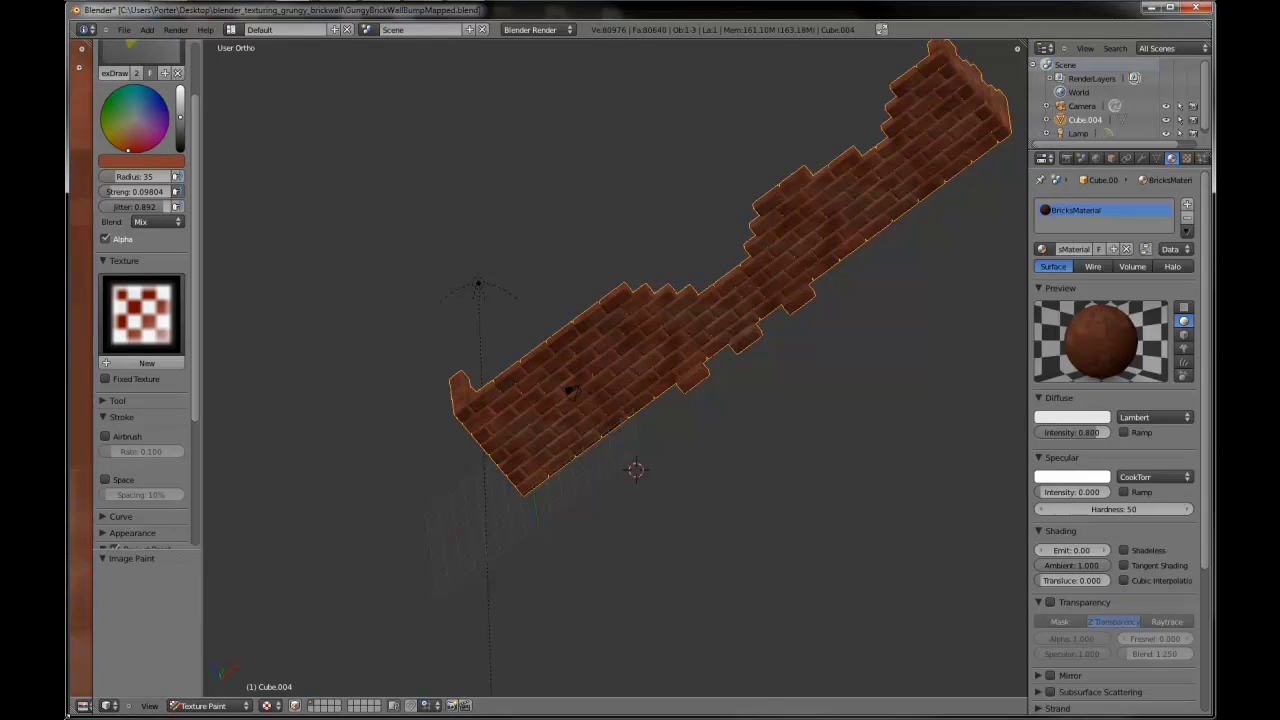
{"action": "left_click_drag", "start_coordinate": [157, 683], "coordinate": [436, 683]}
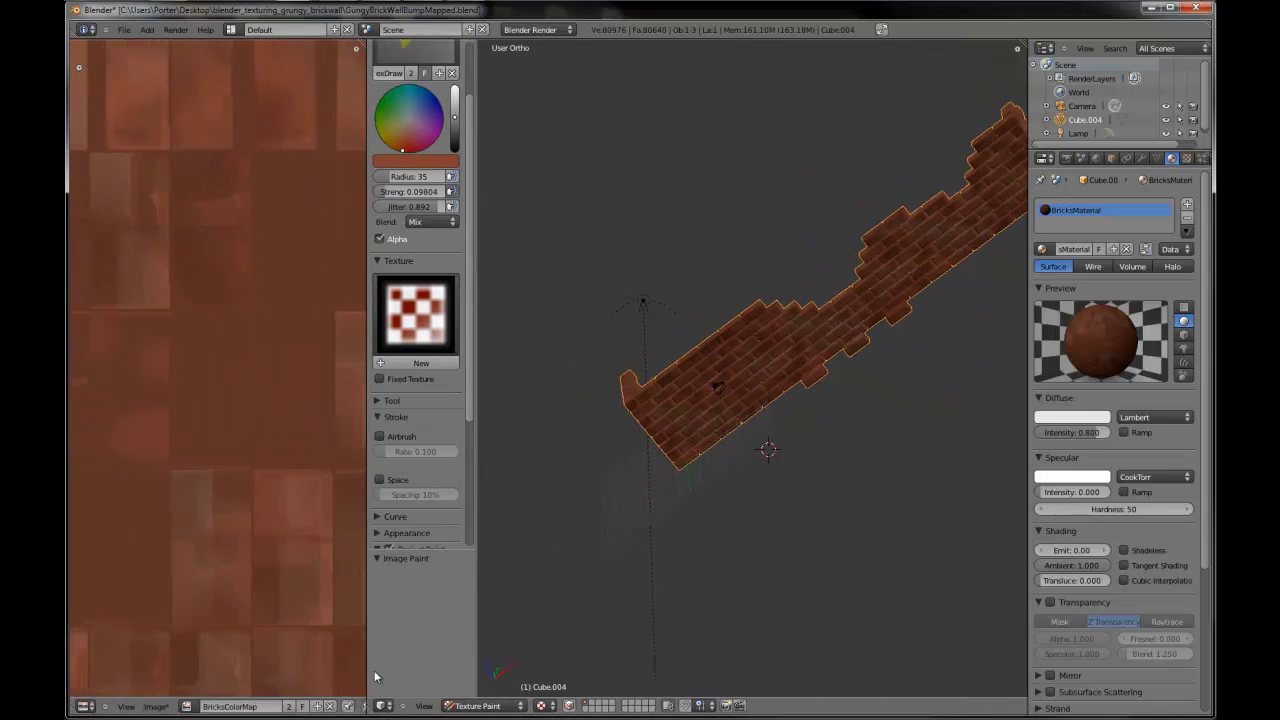
{"action": "left_click", "coordinate": [155, 706]}
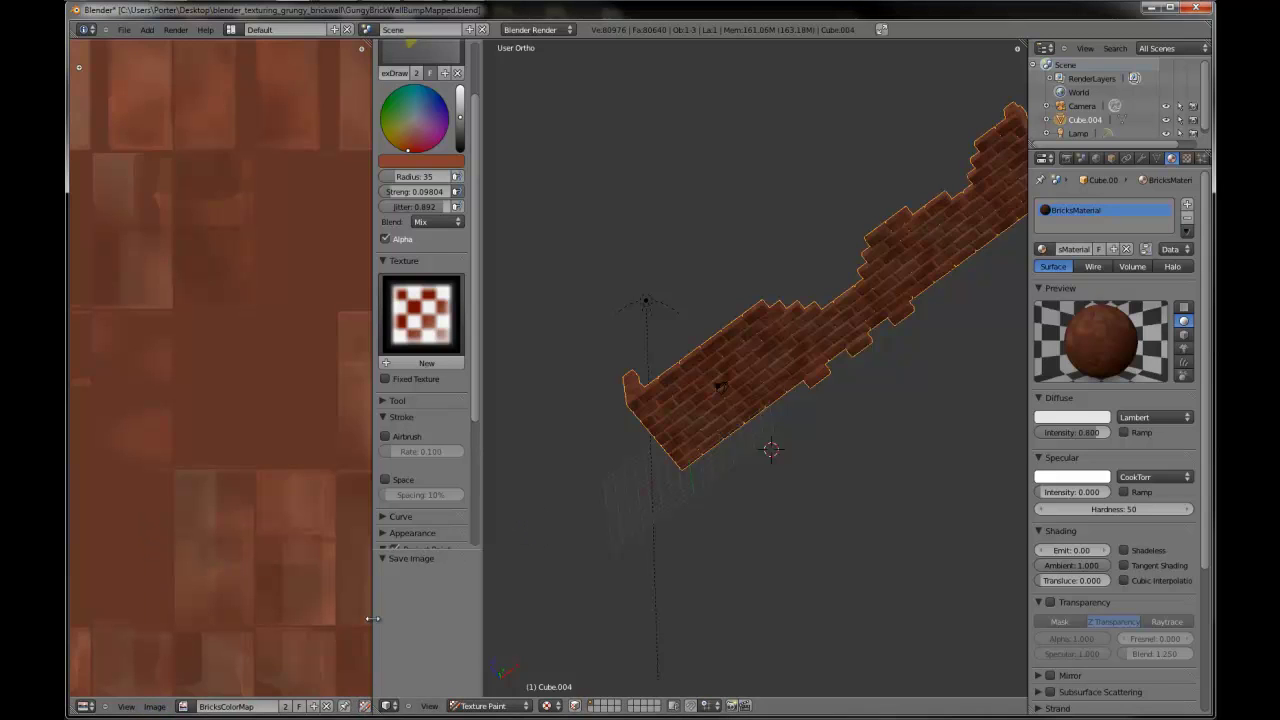
{"action": "left_click_drag", "start_coordinate": [373, 623], "coordinate": [93, 590]}
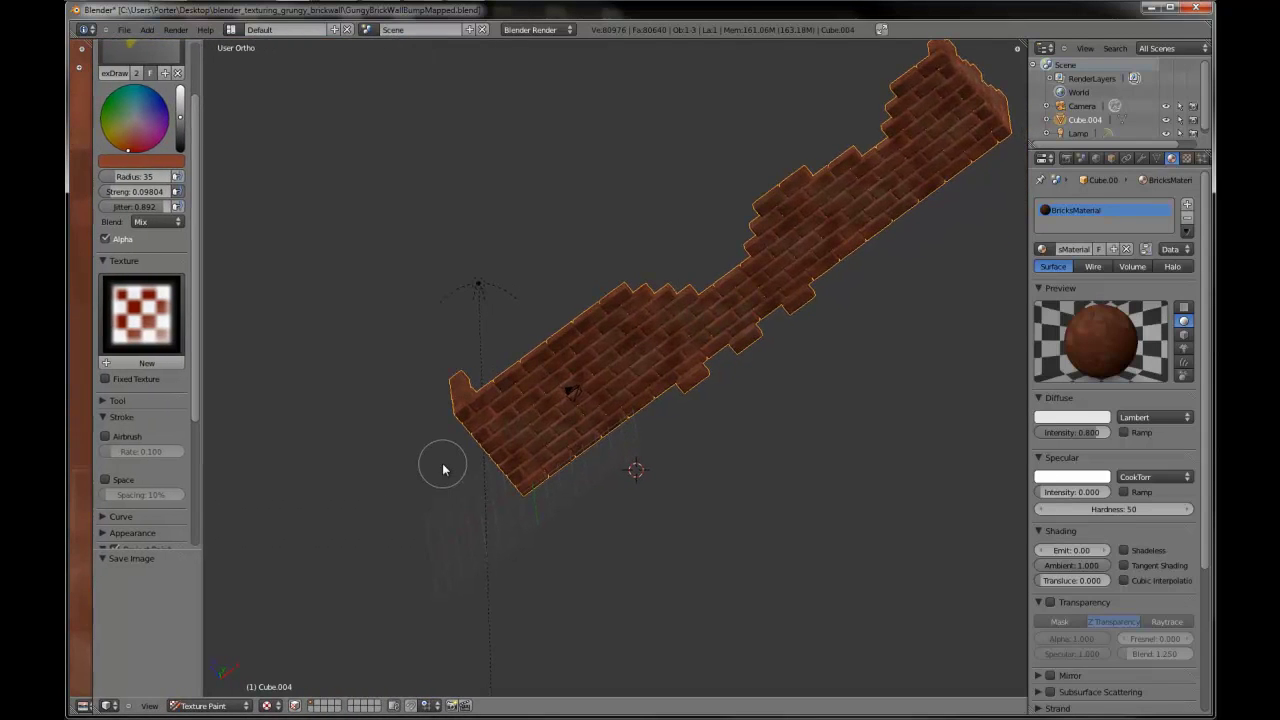
- Switch to the front view and Object Mode, deselect everything, and add a cube mesh below the wall
{"action": "key", "text": "KP_1"}
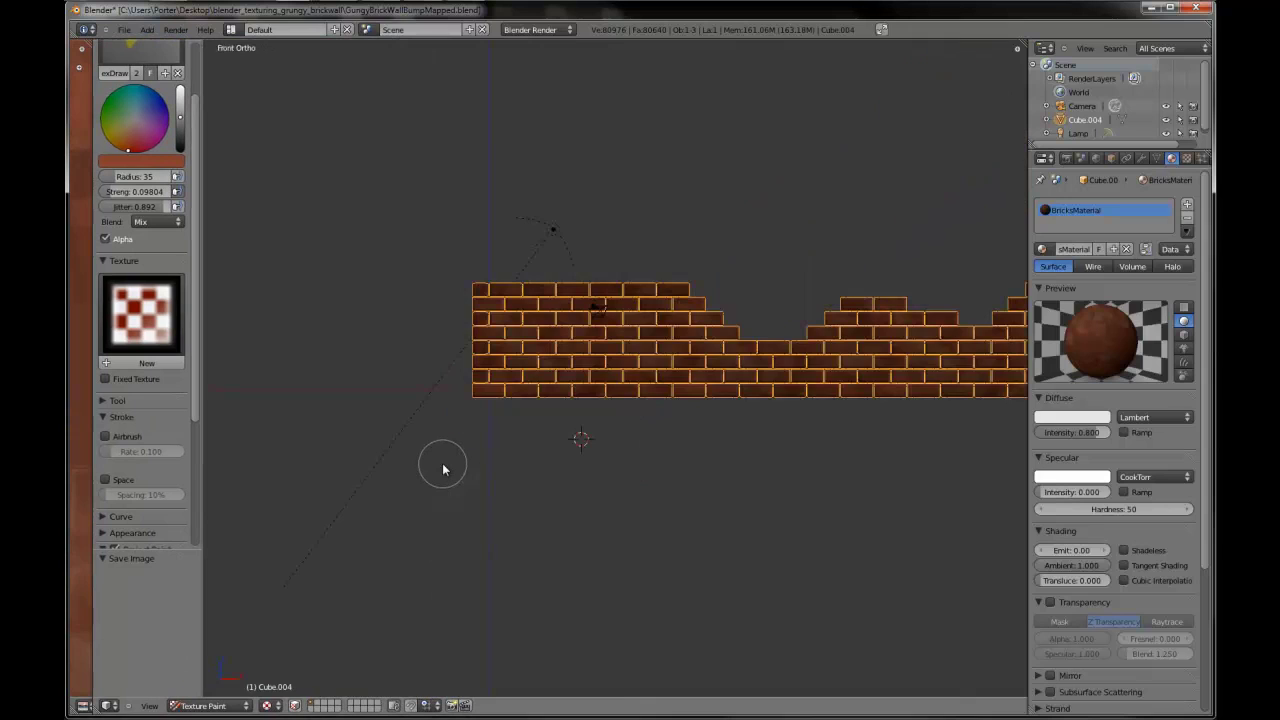
{"action": "left_click", "coordinate": [205, 706]}
{"action": "left_click", "coordinate": [203, 693]}
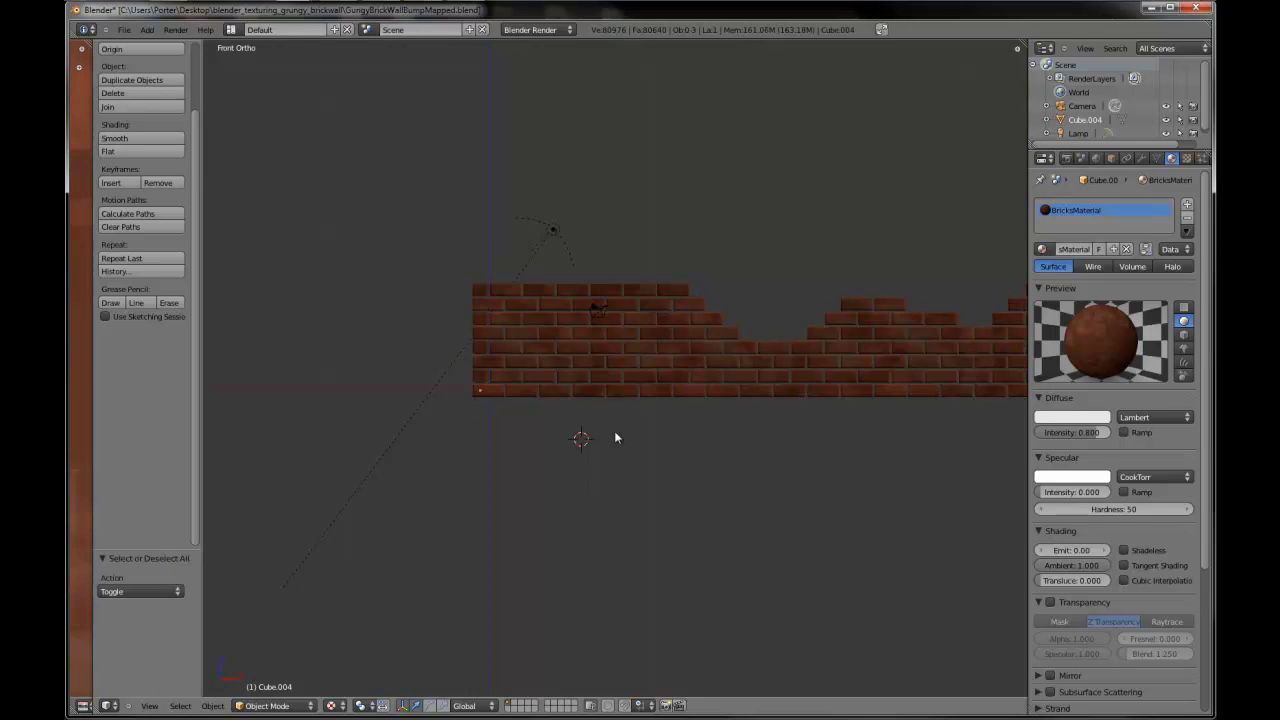
{"action": "key", "text": "shift+a"}
{"action": "mouse_move", "coordinate": [616, 434]}
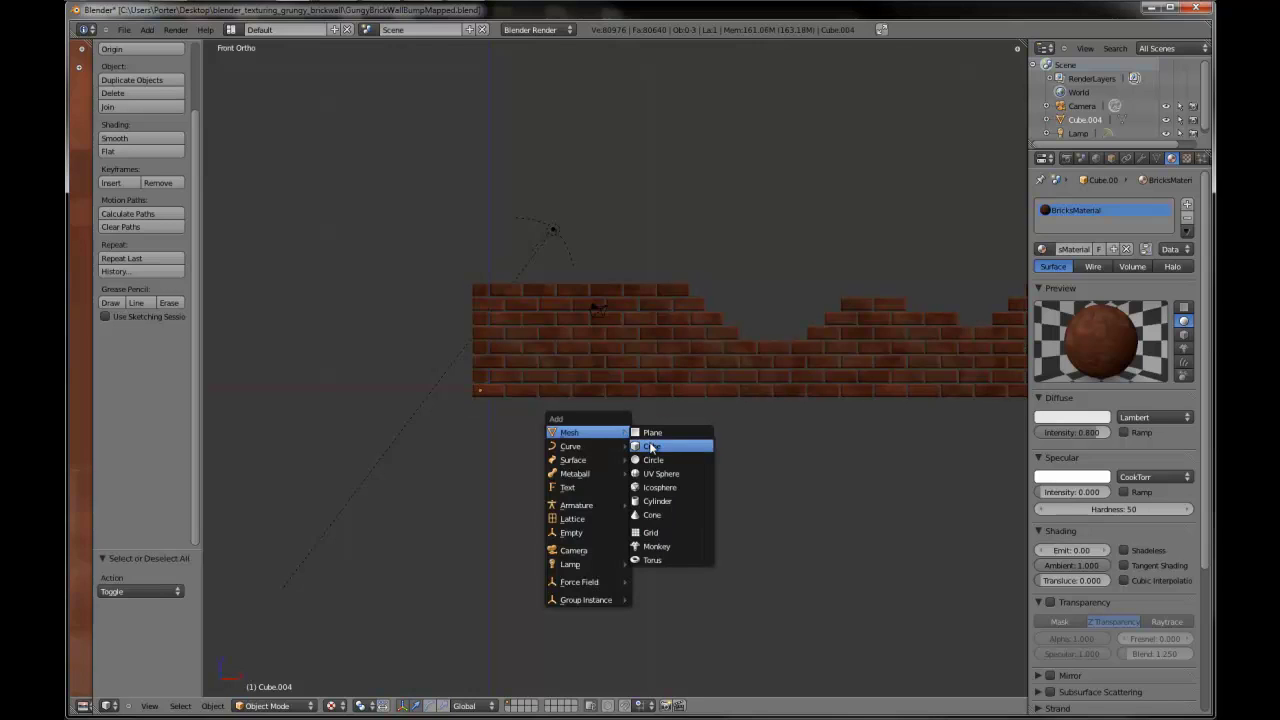
{"action": "left_click", "coordinate": [649, 446]}
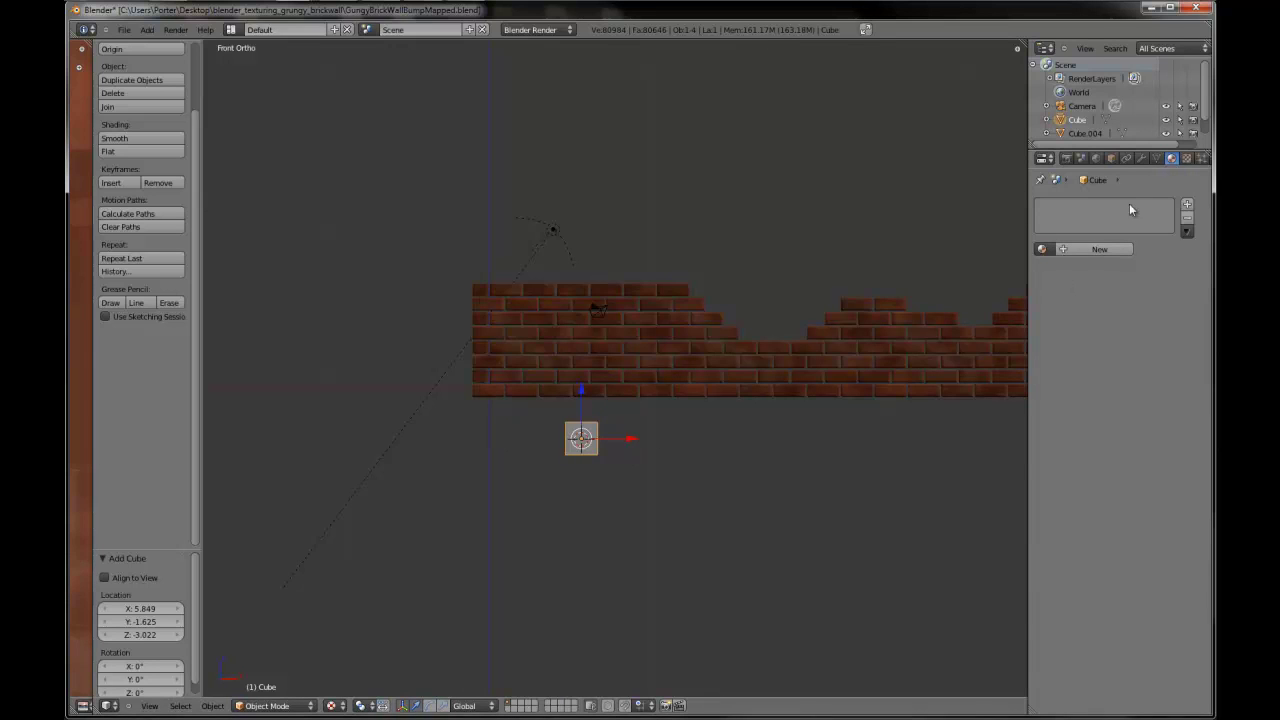
- Rename the new cube as Mortar and dismiss the Adobe Updater notification
{"action": "left_click", "coordinate": [1111, 159]}
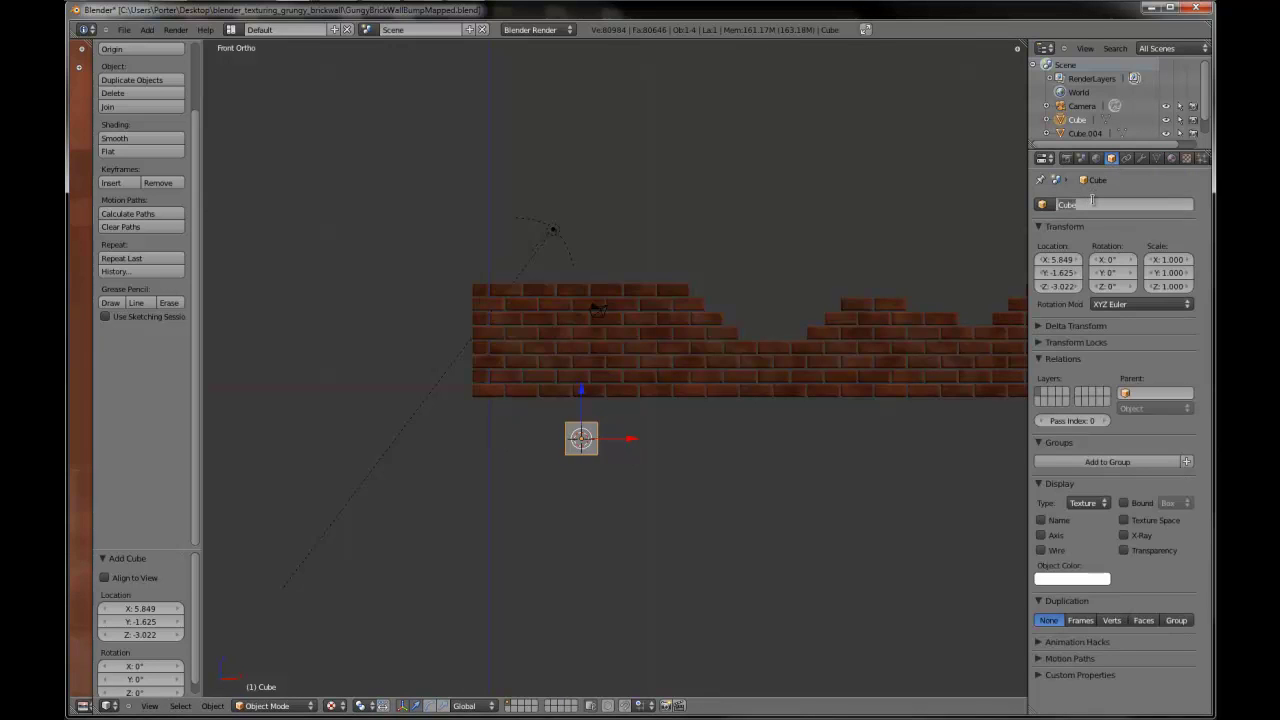
{"action": "left_click", "coordinate": [1092, 204]}
{"action": "type", "text": "Mortar"}
{"action": "key", "text": "Return"}
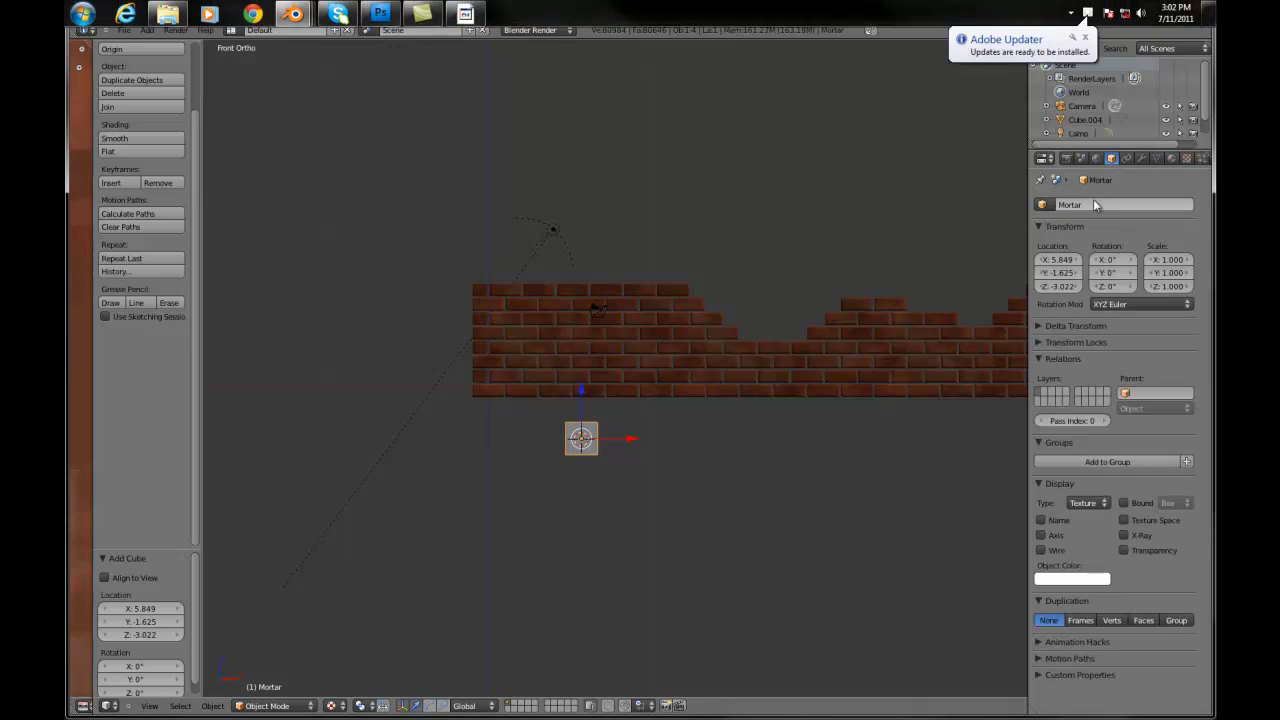
{"action": "left_click", "coordinate": [896, 212]}
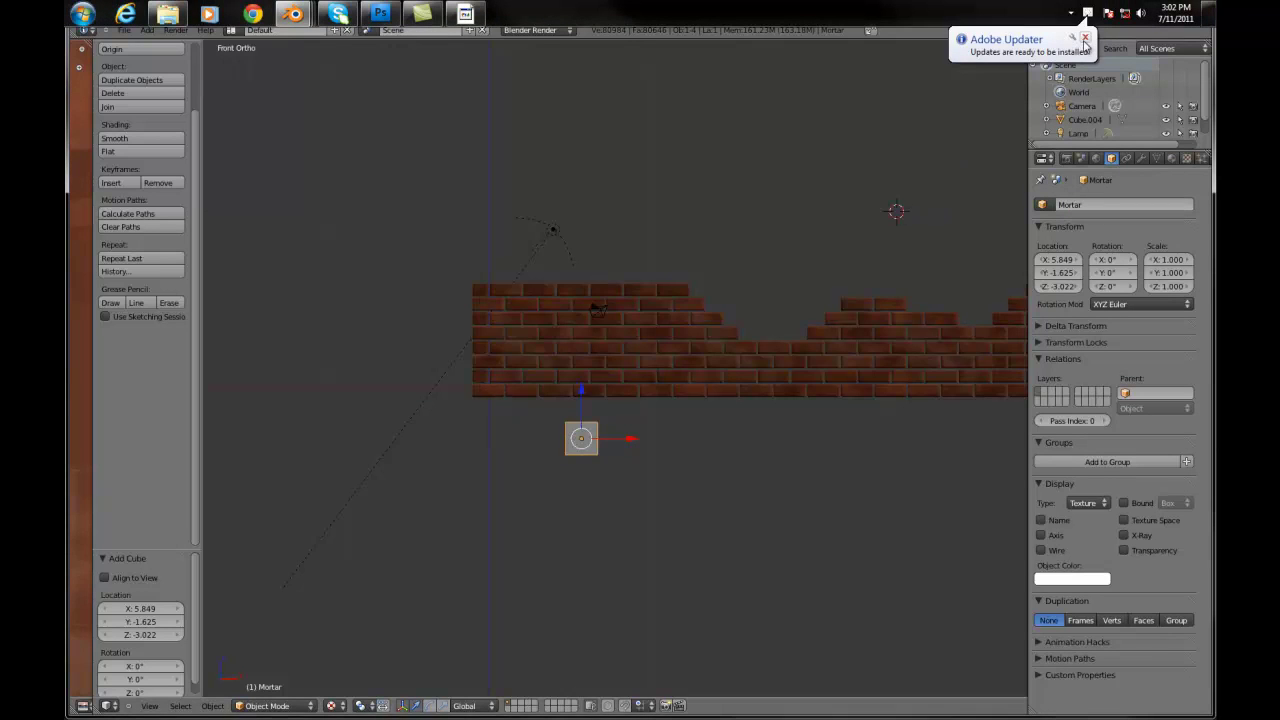
{"action": "left_click", "coordinate": [1084, 40]}
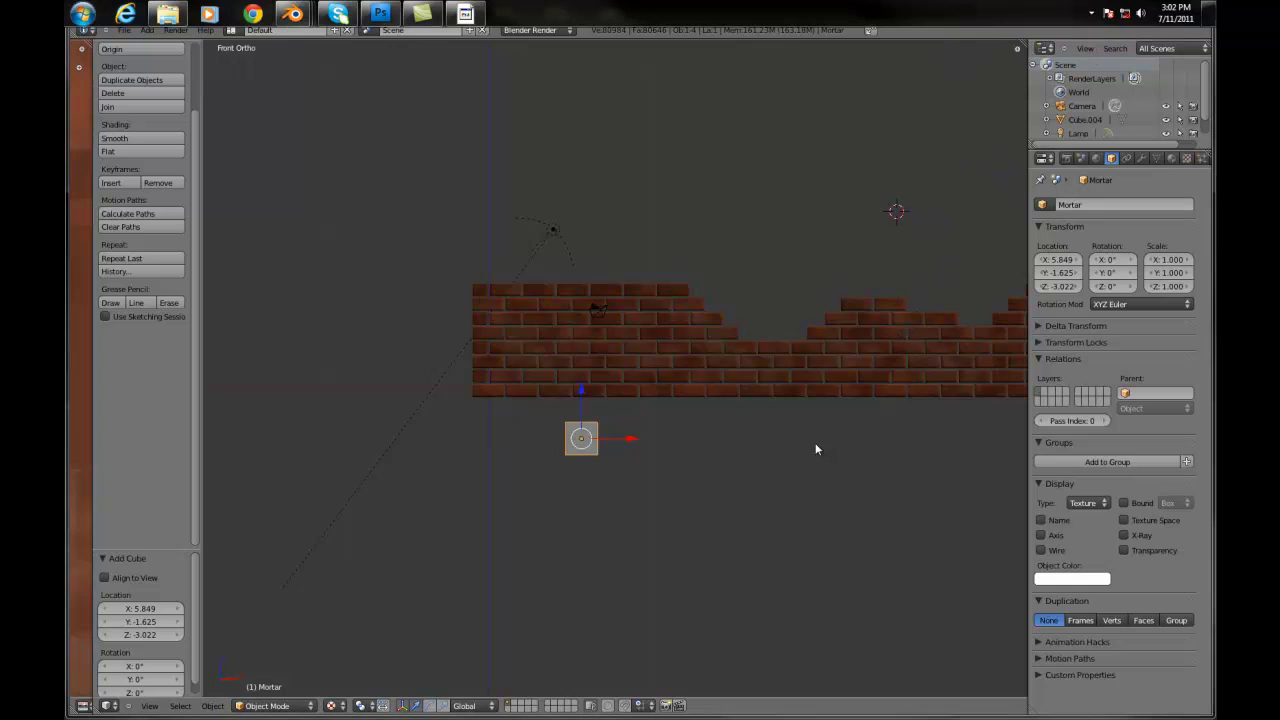
- Move the Mortar cube in top view onto the corner where the wall's two sections meet
{"action": "middle_click_drag", "start_coordinate": [784, 447], "coordinate": [748, 464]}
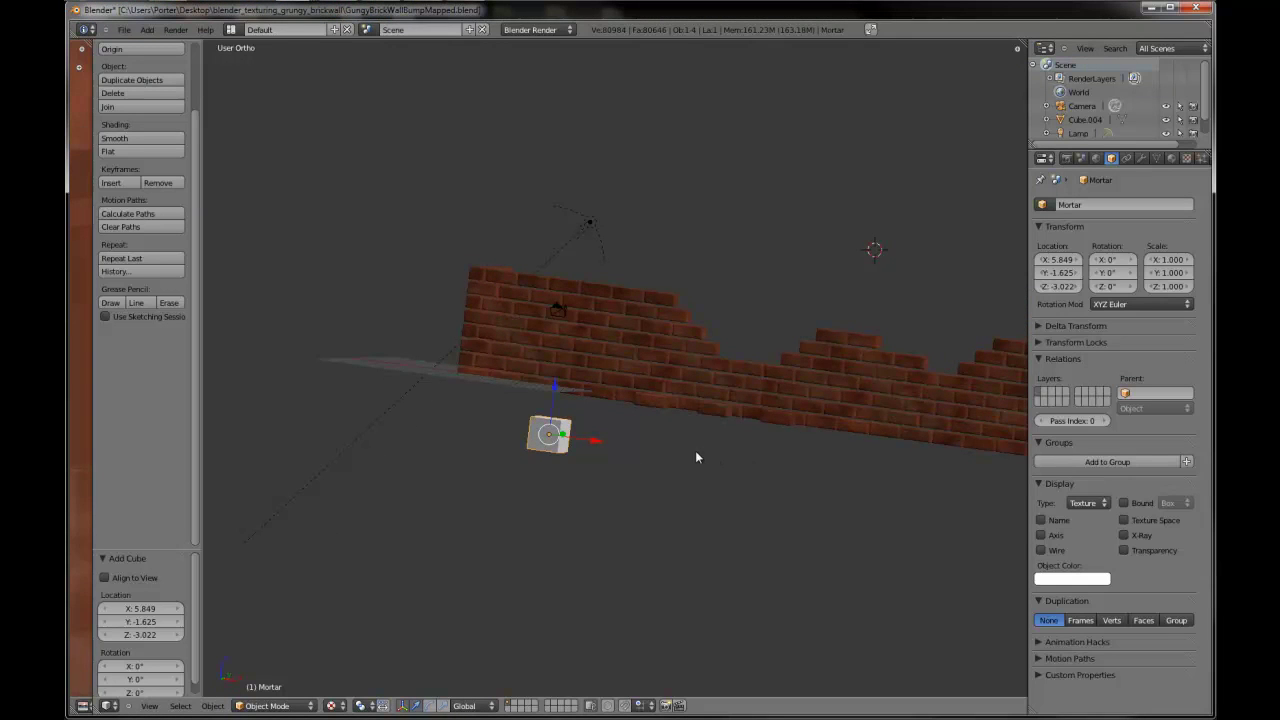
{"action": "key", "text": "KP_7"}
{"action": "key", "text": "g"}
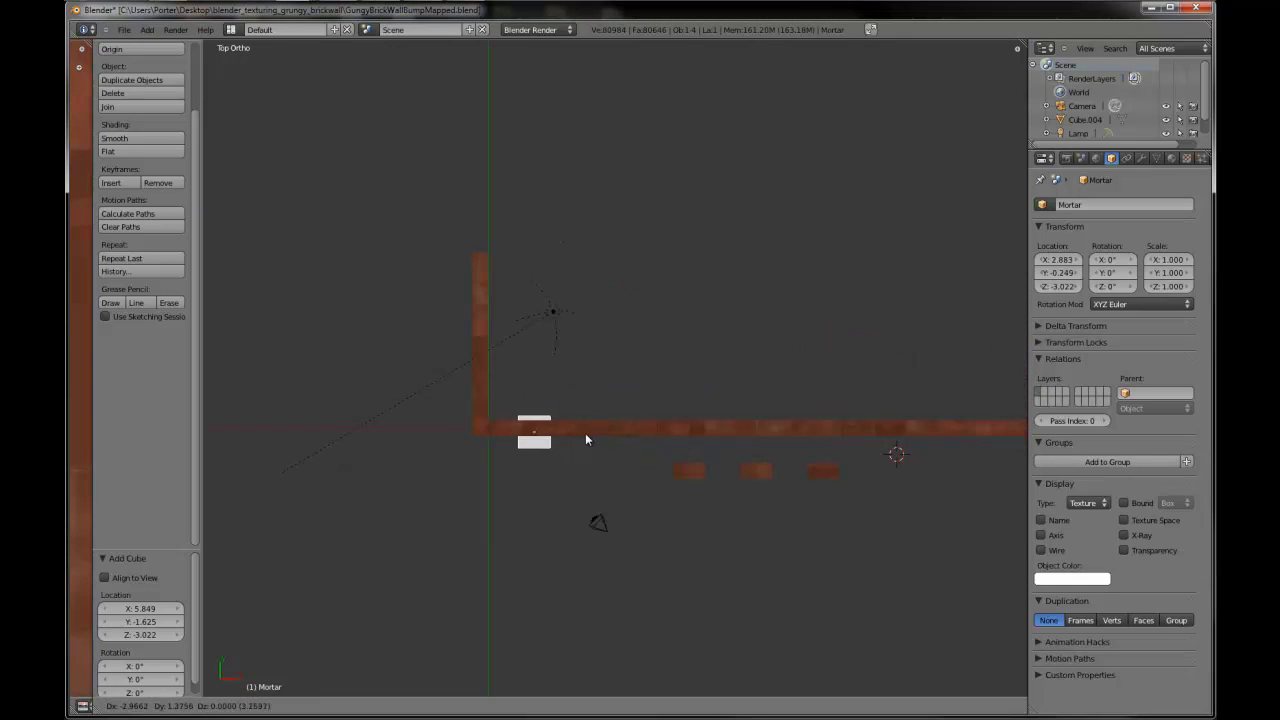
{"action": "left_click", "coordinate": [553, 436]}
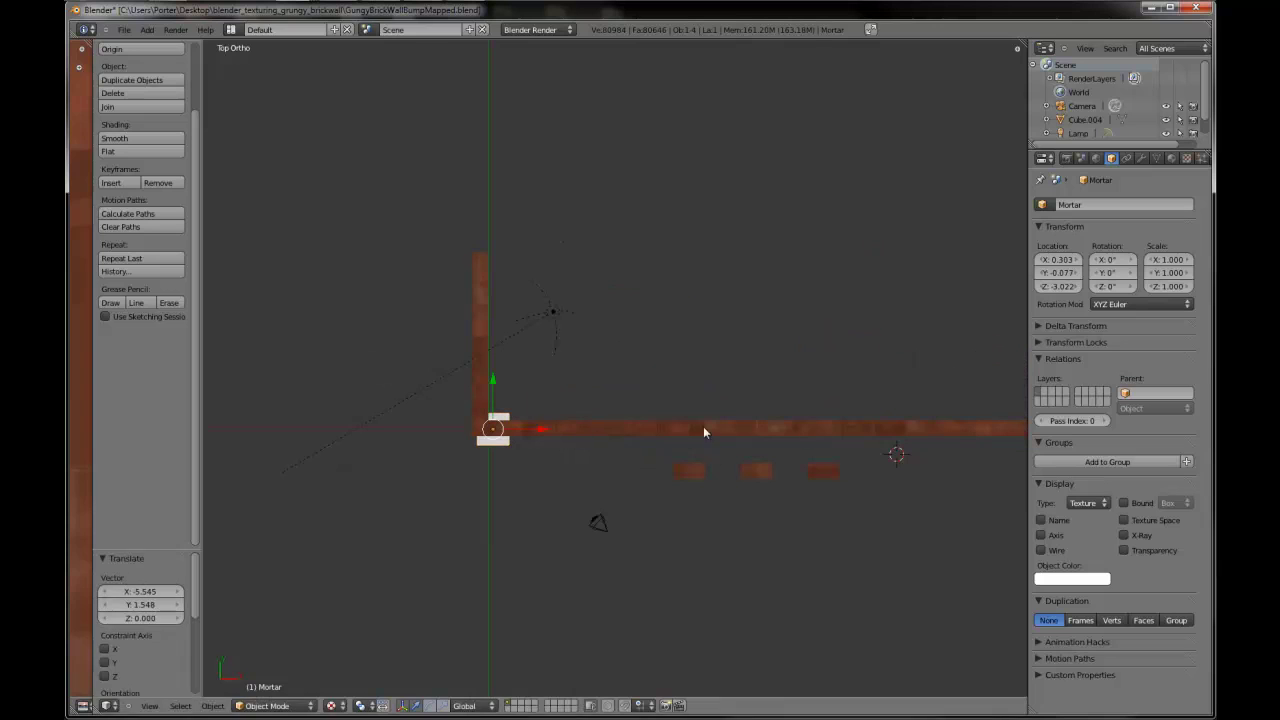
- Turn on X-Ray display for the Mortar cube and align its side just inside the wall corner's outer edge
{"action": "left_click", "coordinate": [1124, 535]}
{"action": "scroll", "coordinate": [546, 451], "scroll_direction": "up", "scroll_amount": 4}
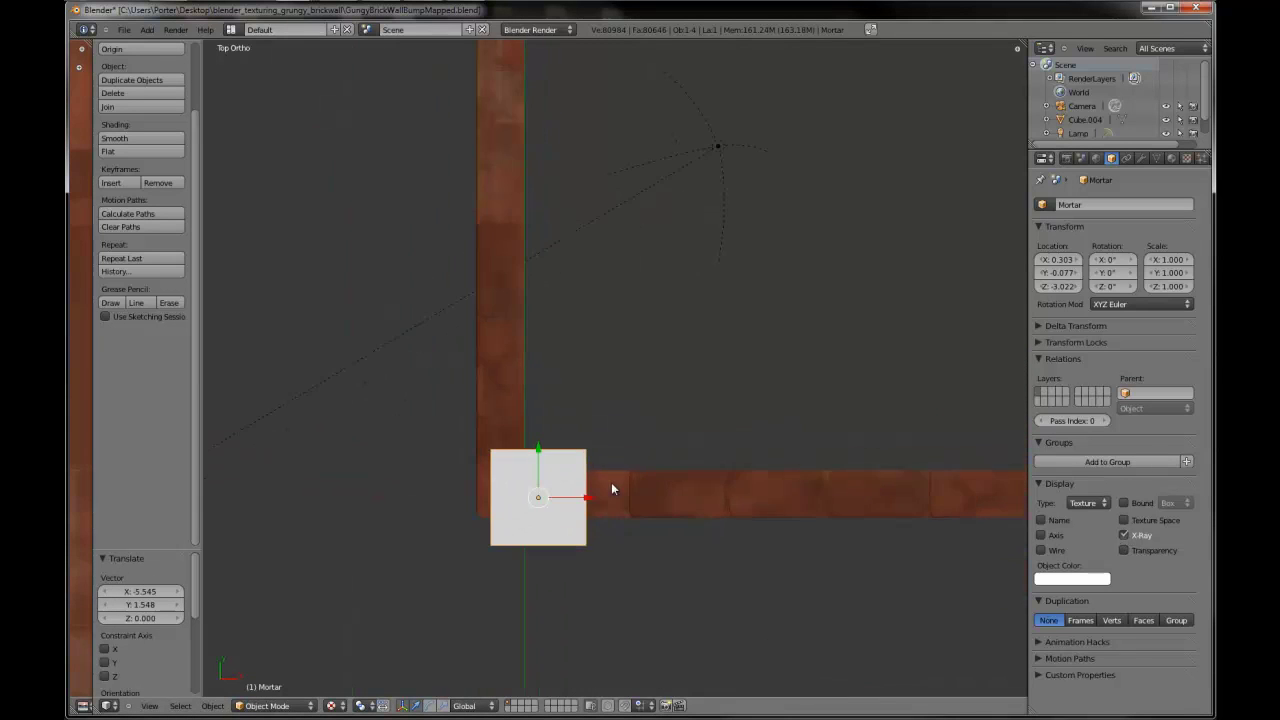
{"action": "middle_click_drag", "start_coordinate": [611, 482], "coordinate": [682, 465], "text": "shift"}
{"action": "scroll", "coordinate": [682, 465], "scroll_direction": "up", "scroll_amount": 2}
{"action": "key", "text": "g"}
{"action": "left_click", "coordinate": [648, 461]}
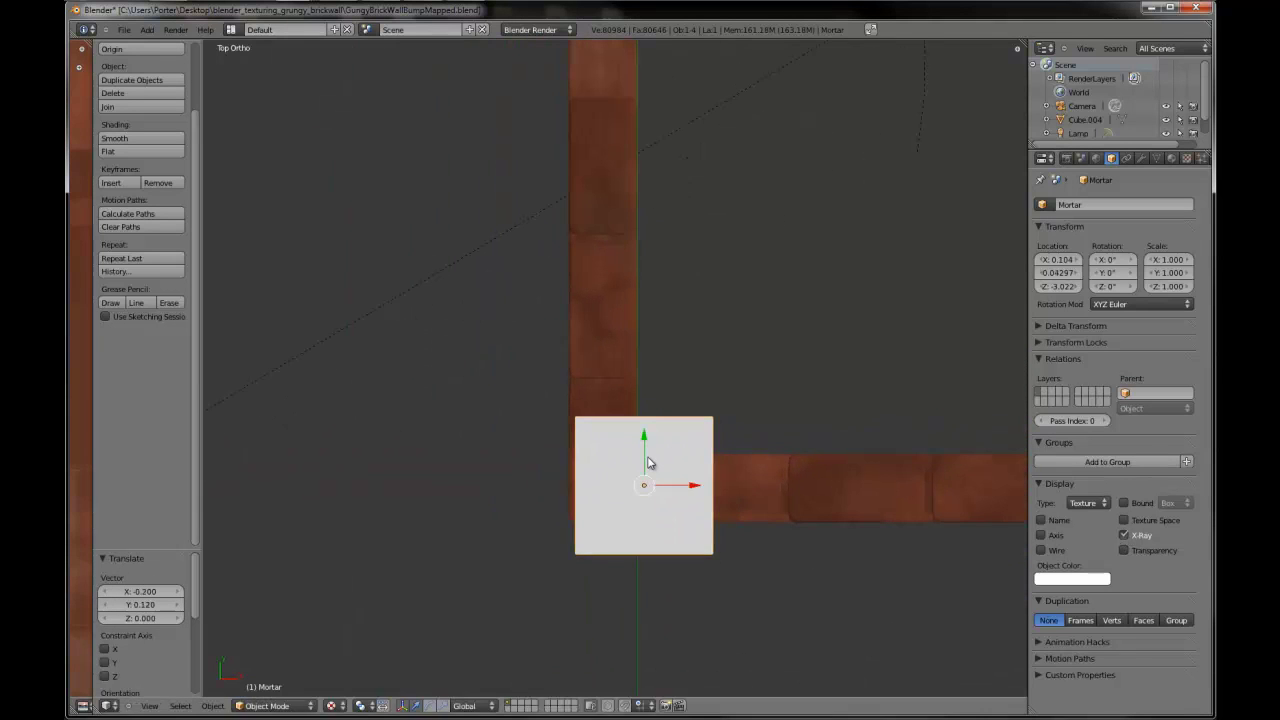
{"action": "key", "text": "g"}
{"action": "left_click", "coordinate": [645, 462]}
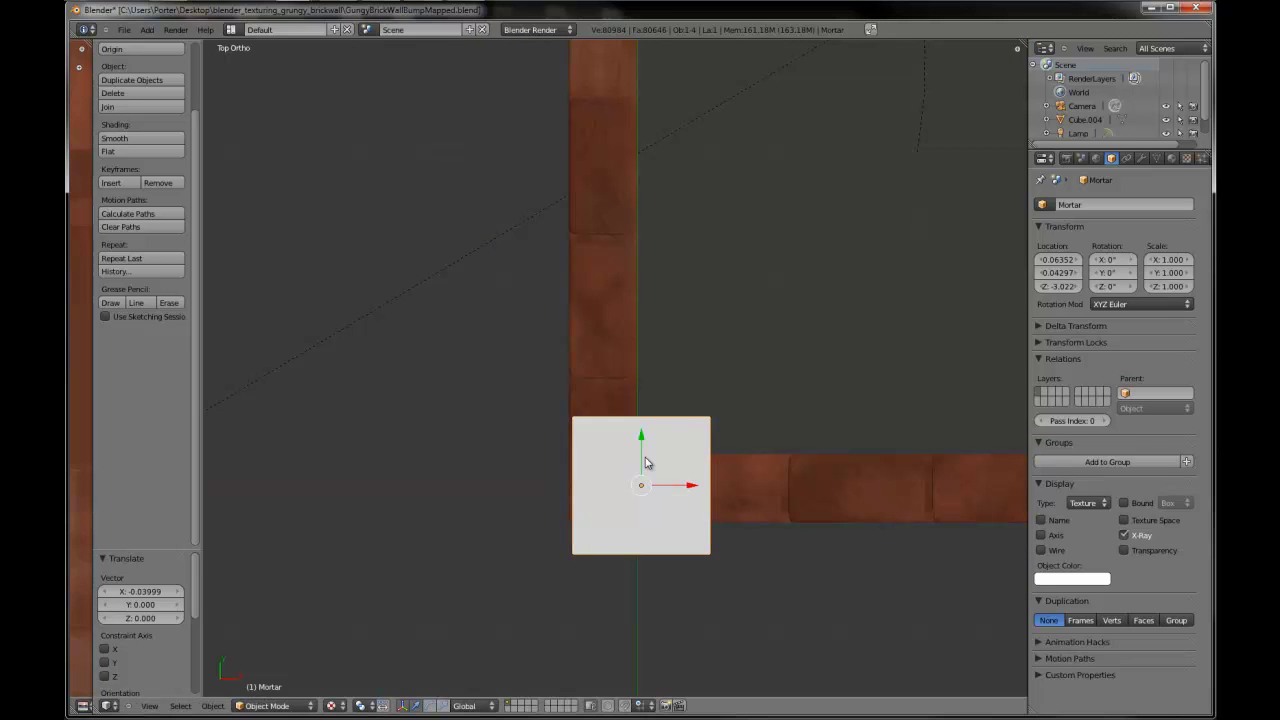
- Raise the Mortar cube vertically to the wall's base, at about Z 0.657, and enter Edit Mode
{"action": "key", "text": "KP_1"}
{"action": "key", "text": "g"}
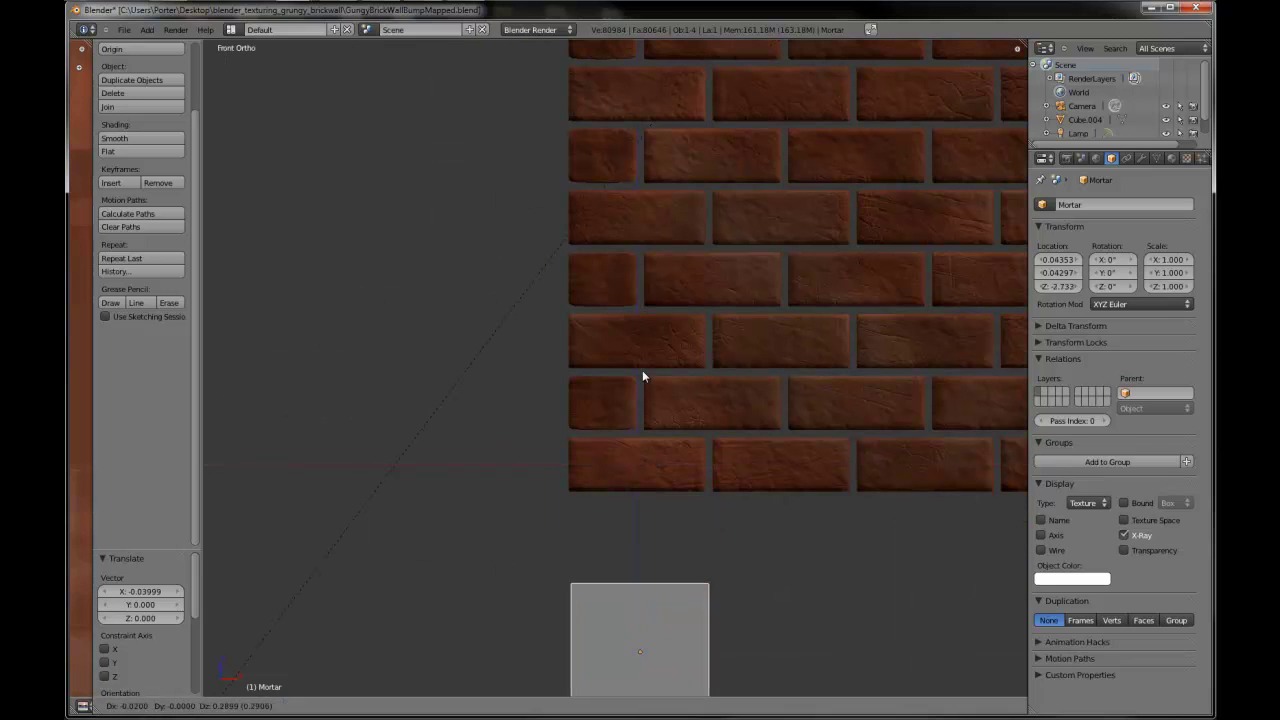
{"action": "key", "text": "z"}
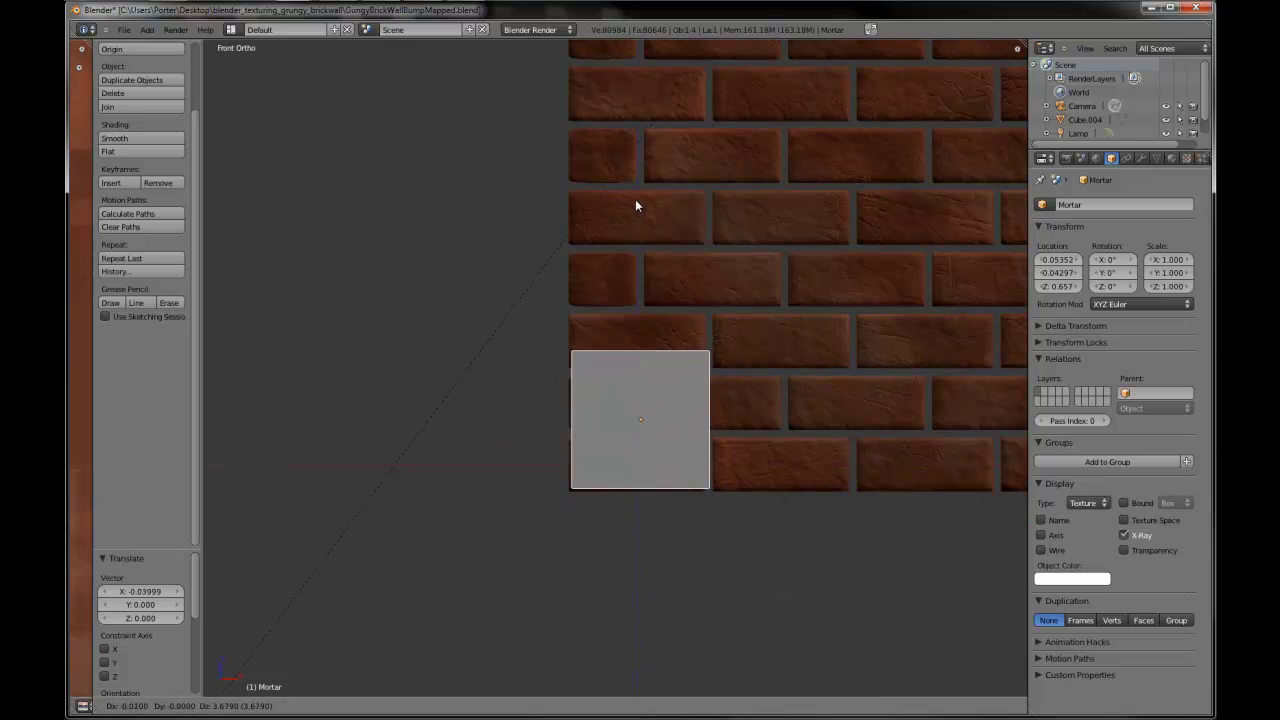
{"action": "left_click", "coordinate": [635, 201]}
{"action": "key", "text": "Tab"}
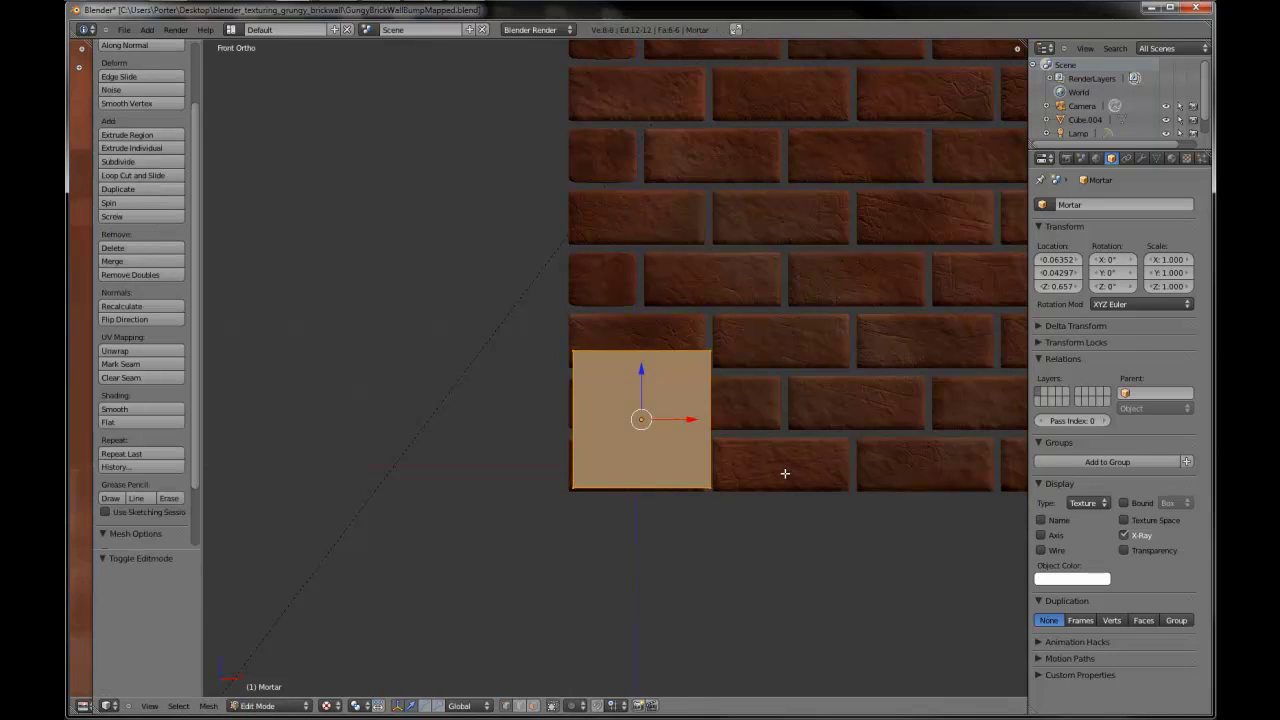
{"action": "key", "text": "a"}
{"action": "key", "text": "c"}
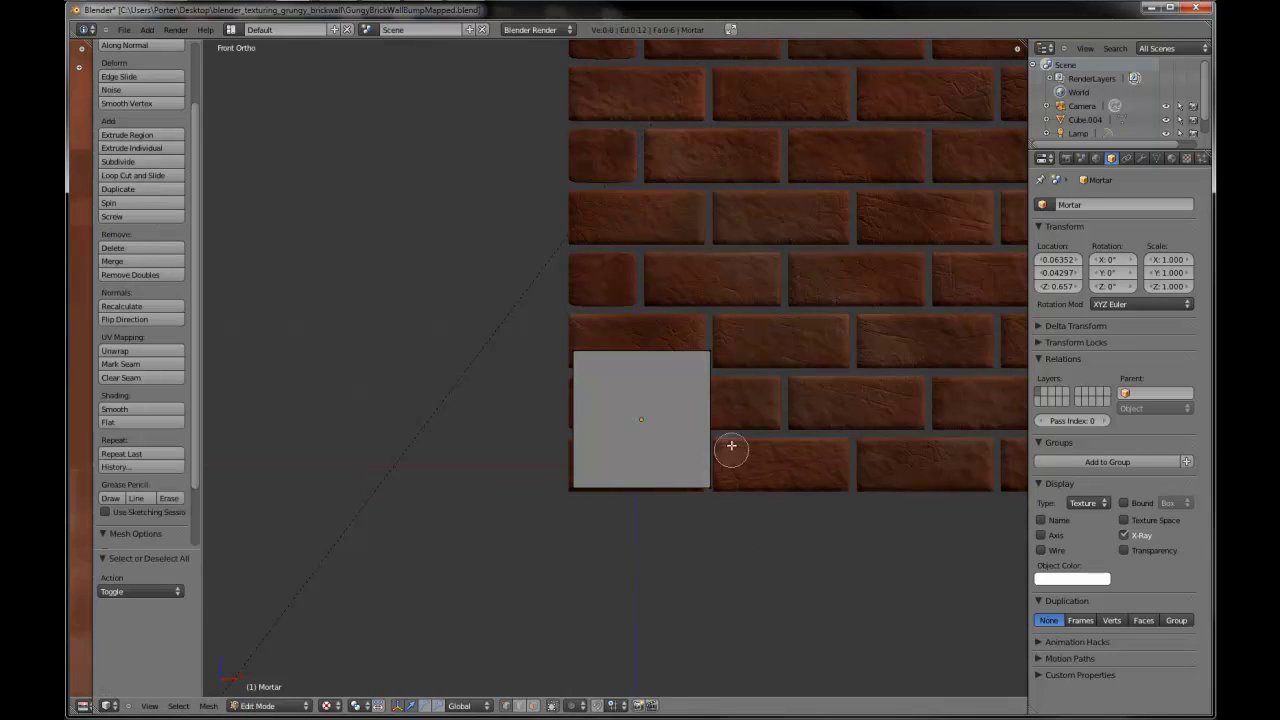
{"action": "left_click", "coordinate": [726, 343]}
{"action": "left_click", "coordinate": [702, 478]}
{"action": "right_click", "coordinate": [698, 496]}
{"action": "middle_click_drag", "start_coordinate": [678, 578], "coordinate": [589, 567]}
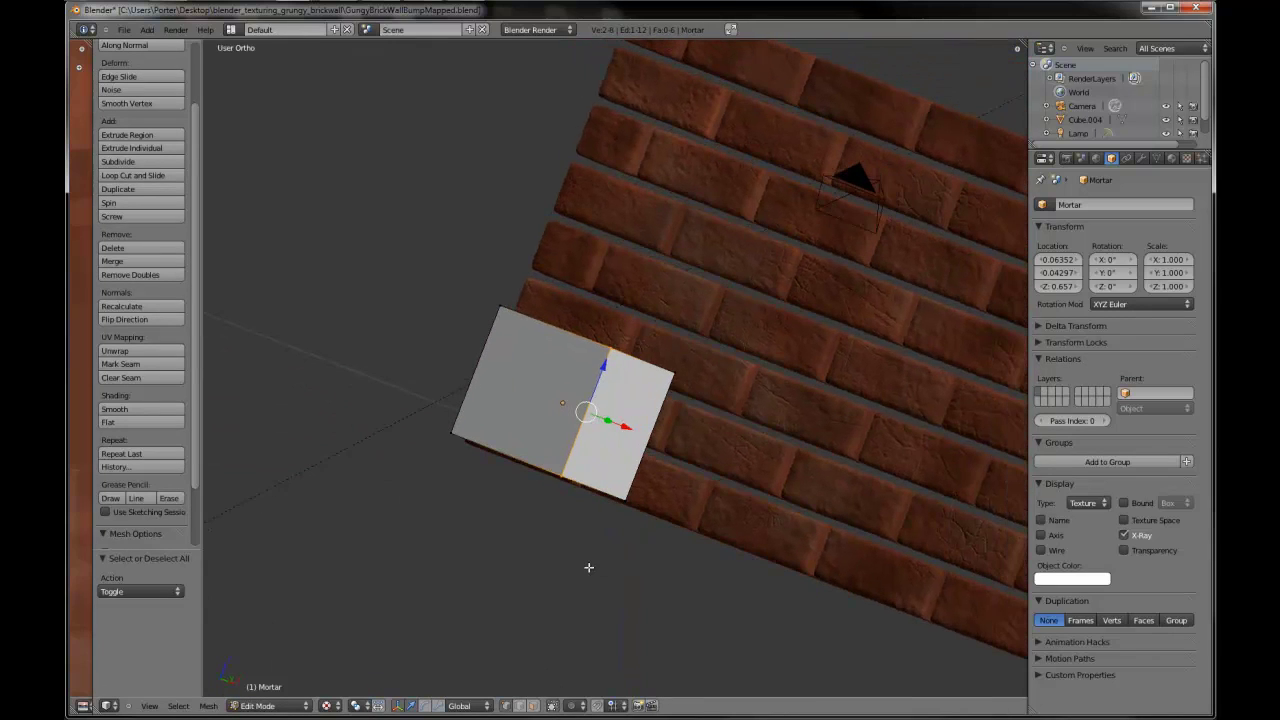
{"action": "key", "text": "a"}
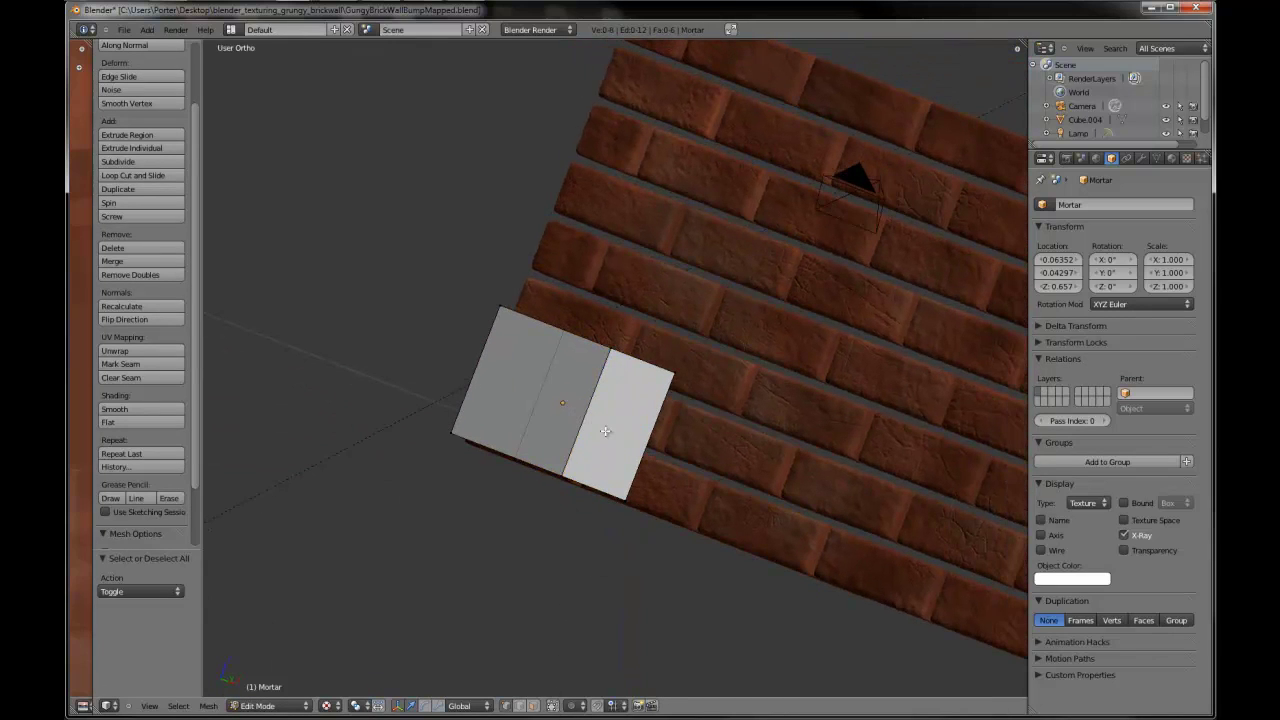
- Circle-select all four vertices on the Mortar cube's right-hand side in front view, including the hidden rear ones
{"action": "key", "text": "KP_1"}
{"action": "key", "text": "c"}
{"action": "left_click", "coordinate": [706, 348]}
{"action": "left_click", "coordinate": [703, 497]}
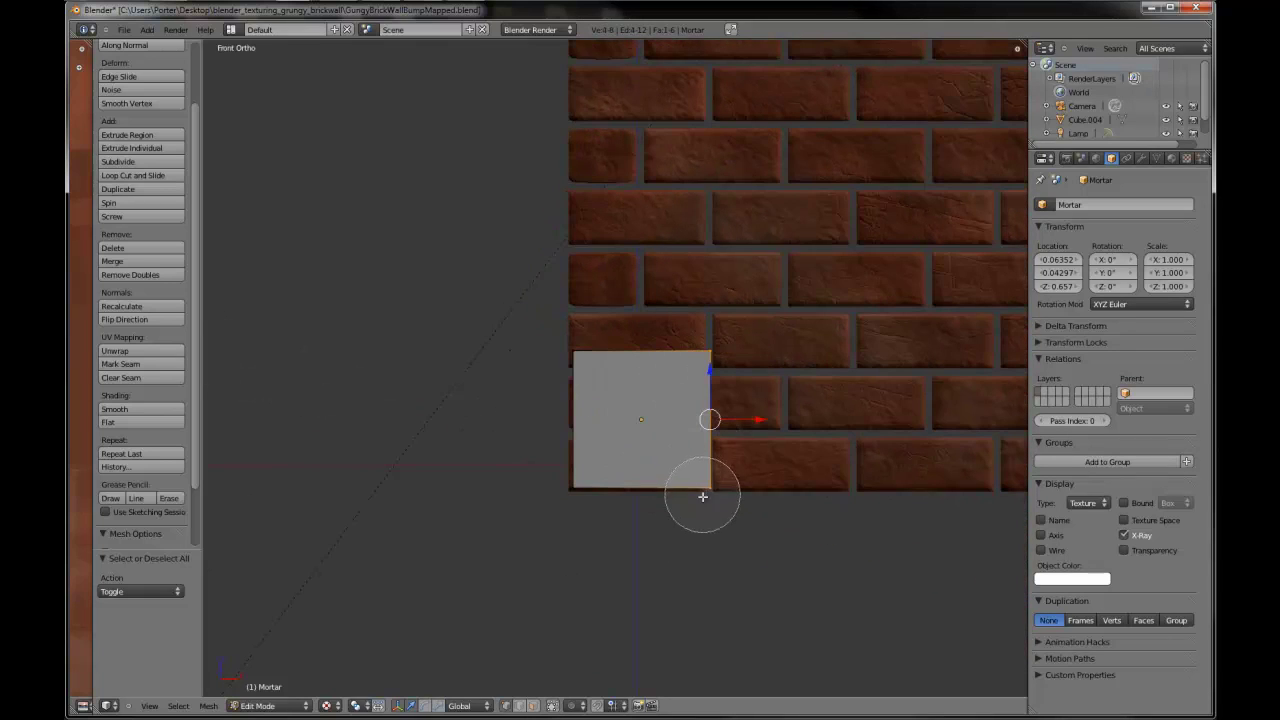
{"action": "right_click", "coordinate": [809, 414]}
{"action": "scroll", "coordinate": [809, 414], "scroll_direction": "down", "scroll_amount": 4}
{"action": "key", "text": "g"}
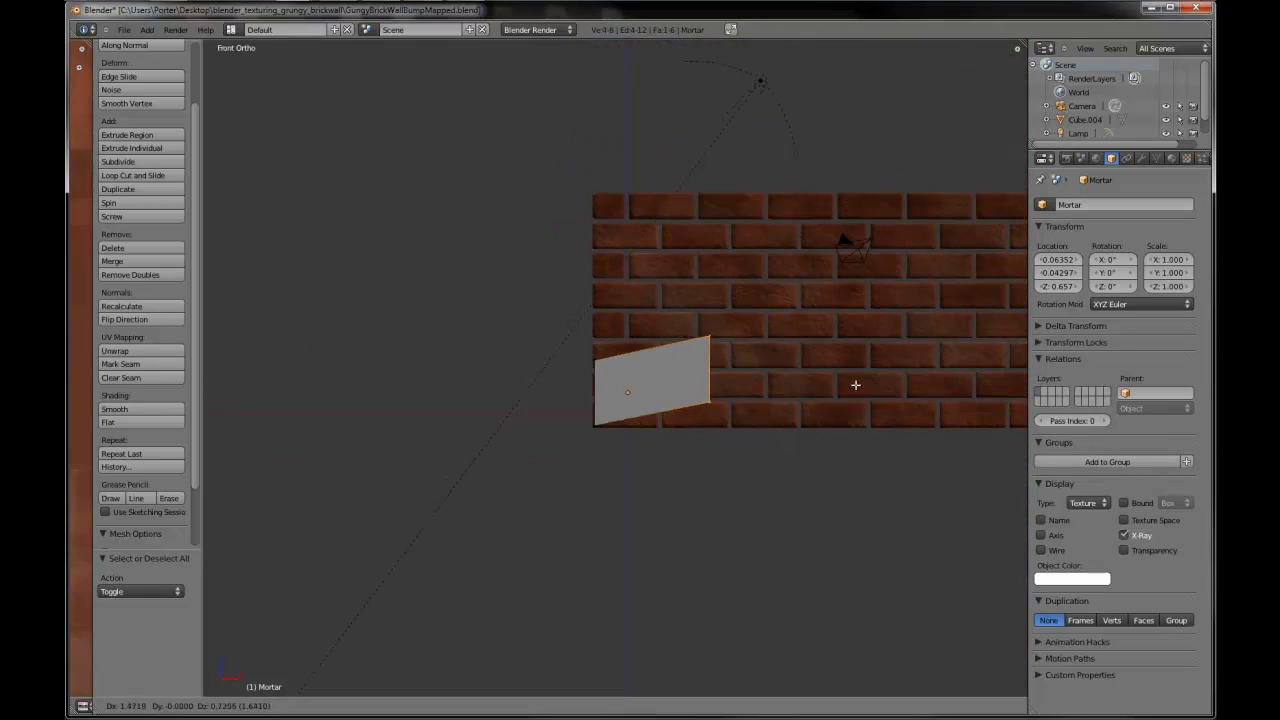
{"action": "right_click", "coordinate": [771, 409]}
{"action": "scroll", "coordinate": [882, 480], "scroll_direction": "down", "scroll_amount": 3}
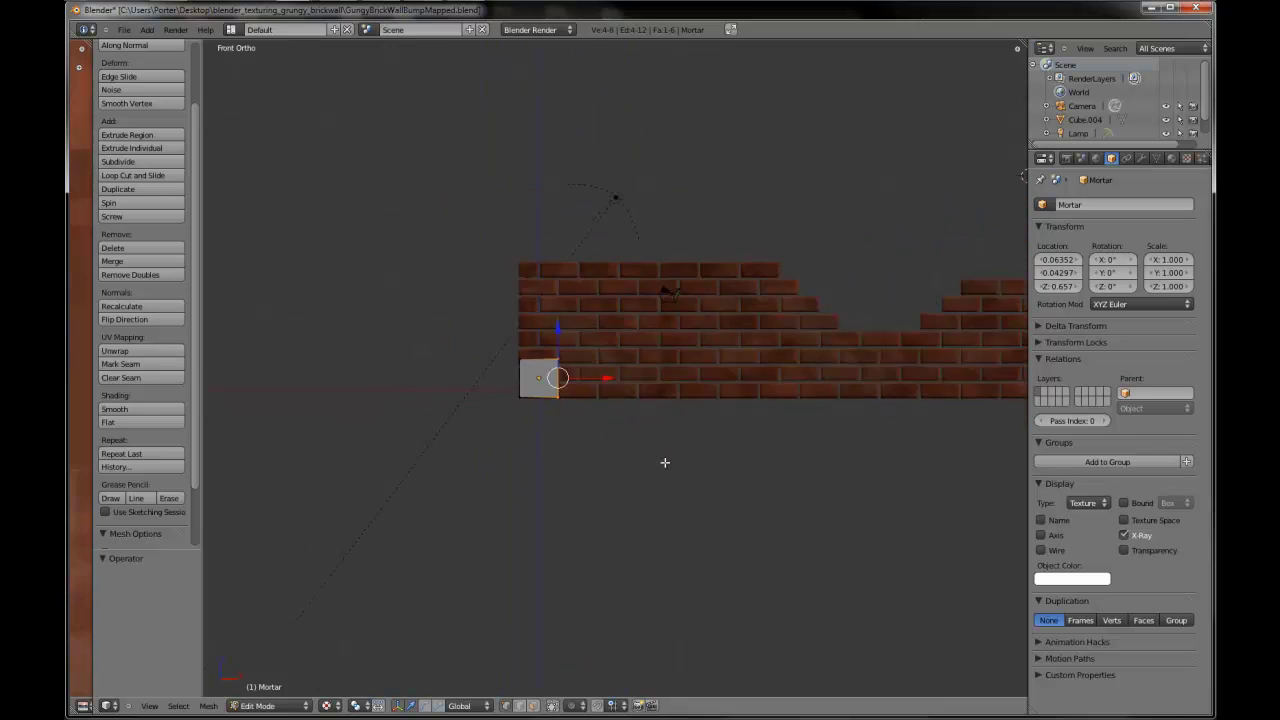
- Move the Mortar cube's selected side about 36.4 units along X to just inside the wall's far end
{"action": "key", "text": "Home"}
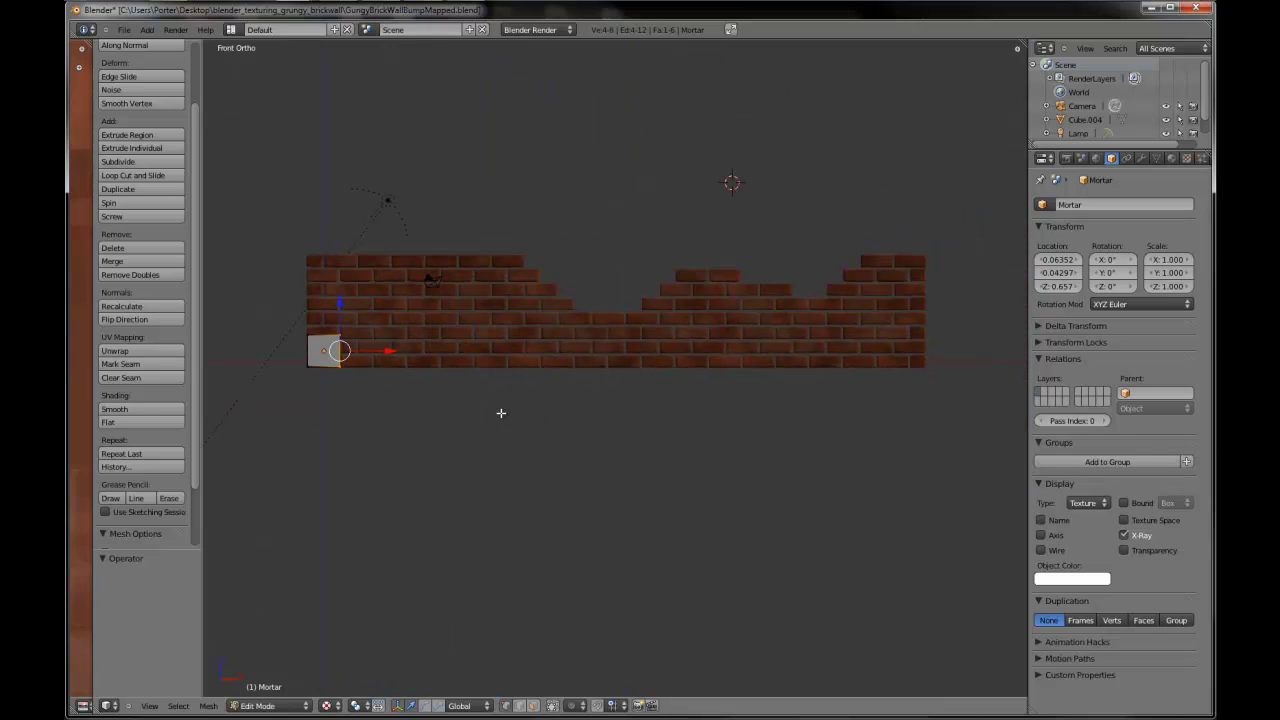
{"action": "key", "text": "g"}
{"action": "key", "text": "x"}
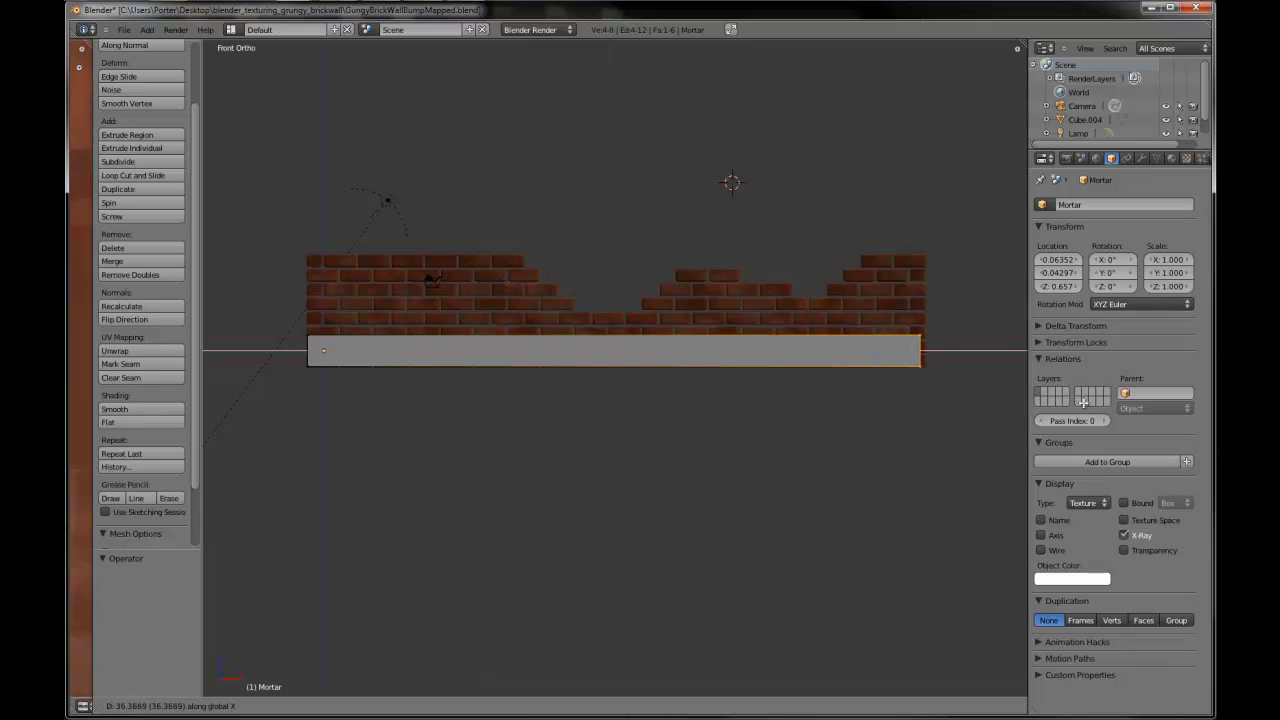
{"action": "left_click", "coordinate": [1084, 403]}
{"action": "key", "text": "a"}
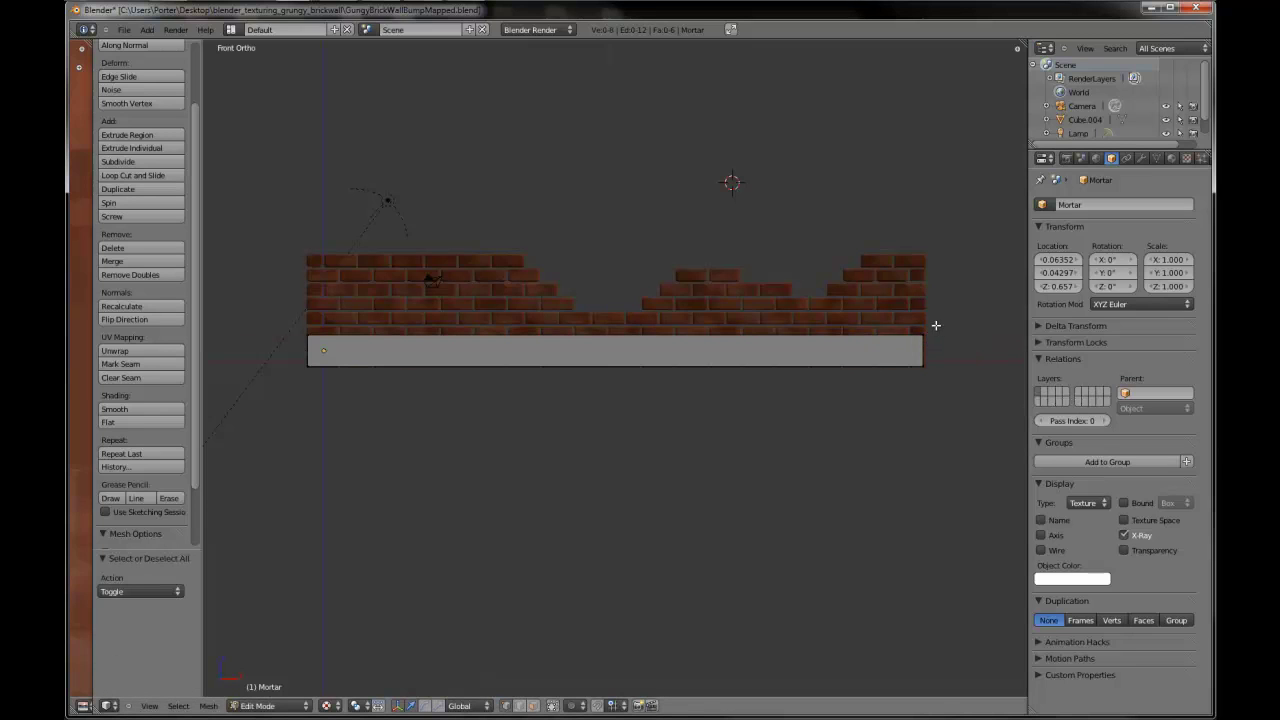
- Select the Mortar block's upper vertices and raise them about 1.25 units along Z, close to the wall's lowest gap
{"action": "key", "text": "c"}
{"action": "left_click", "coordinate": [923, 306]}
{"action": "left_click", "coordinate": [309, 300]}
{"action": "right_click", "coordinate": [346, 303]}
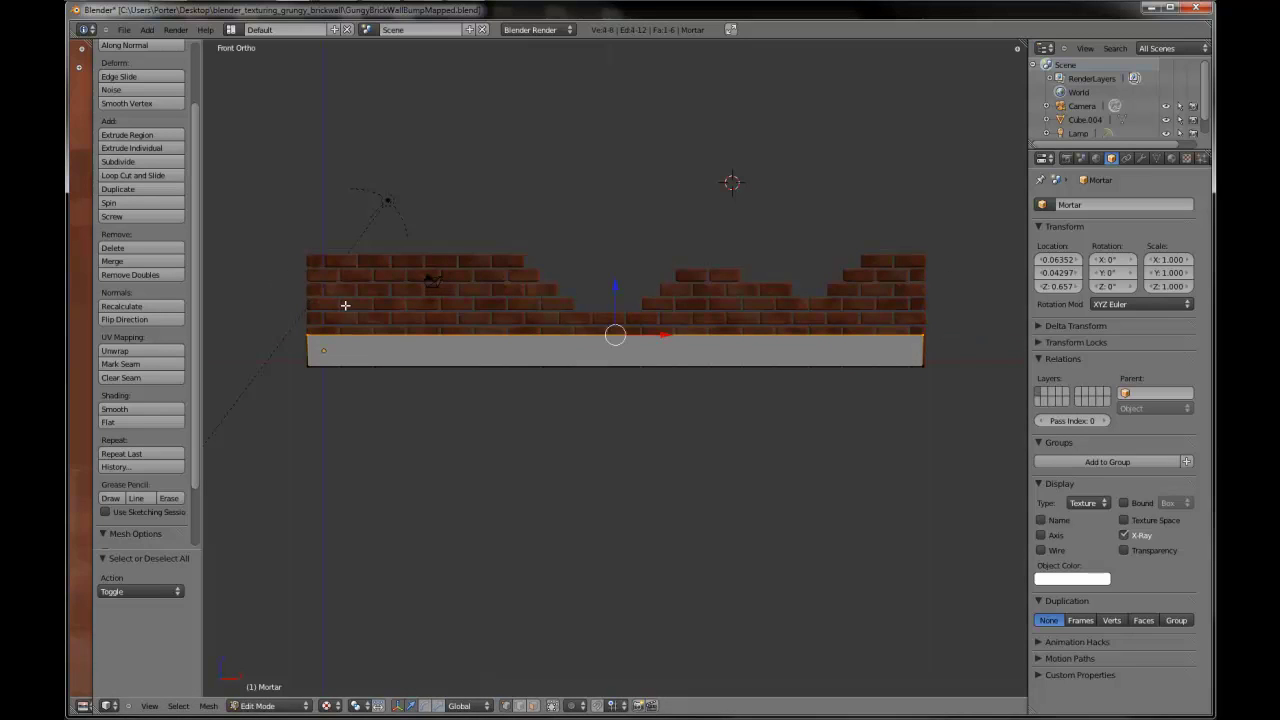
{"action": "key", "text": "g"}
{"action": "key", "text": "z"}
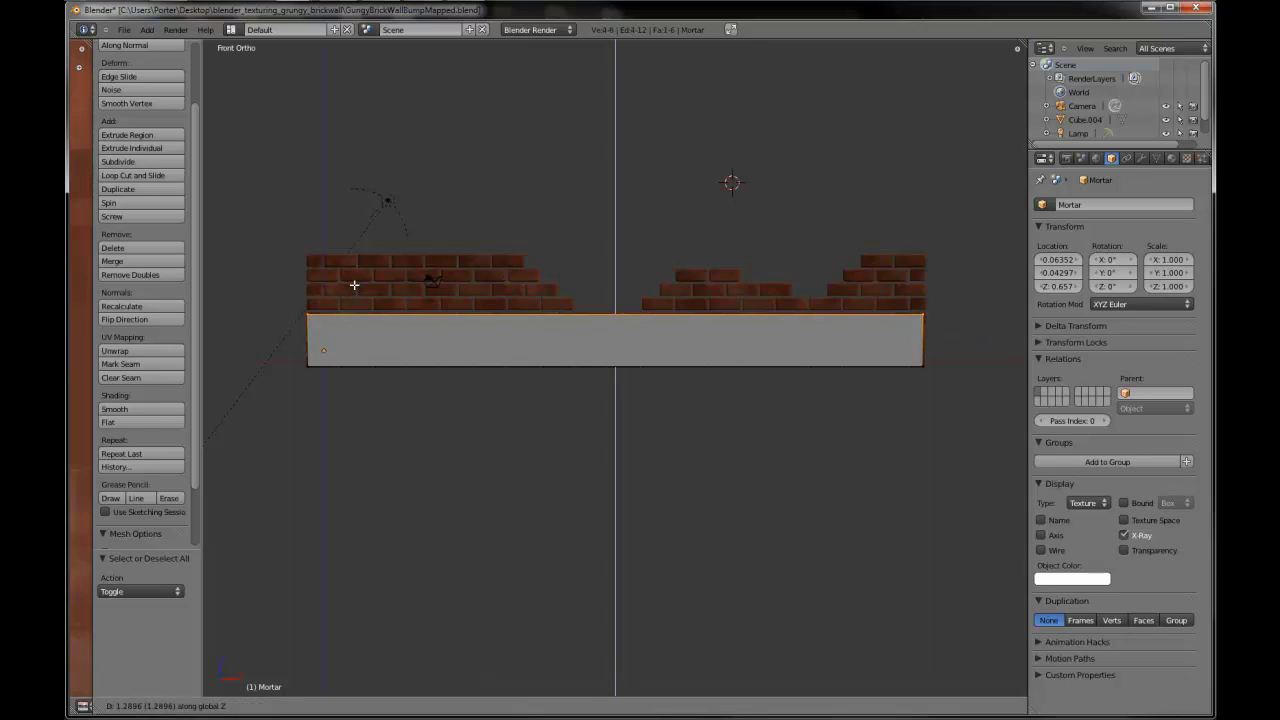
{"action": "left_click", "coordinate": [354, 284]}
- Fine-tune the Mortar block's upper edge by raising it about 0.12 units along Z to the top of the fourth brick row
{"action": "scroll", "coordinate": [471, 357], "scroll_direction": "up", "scroll_amount": 4}
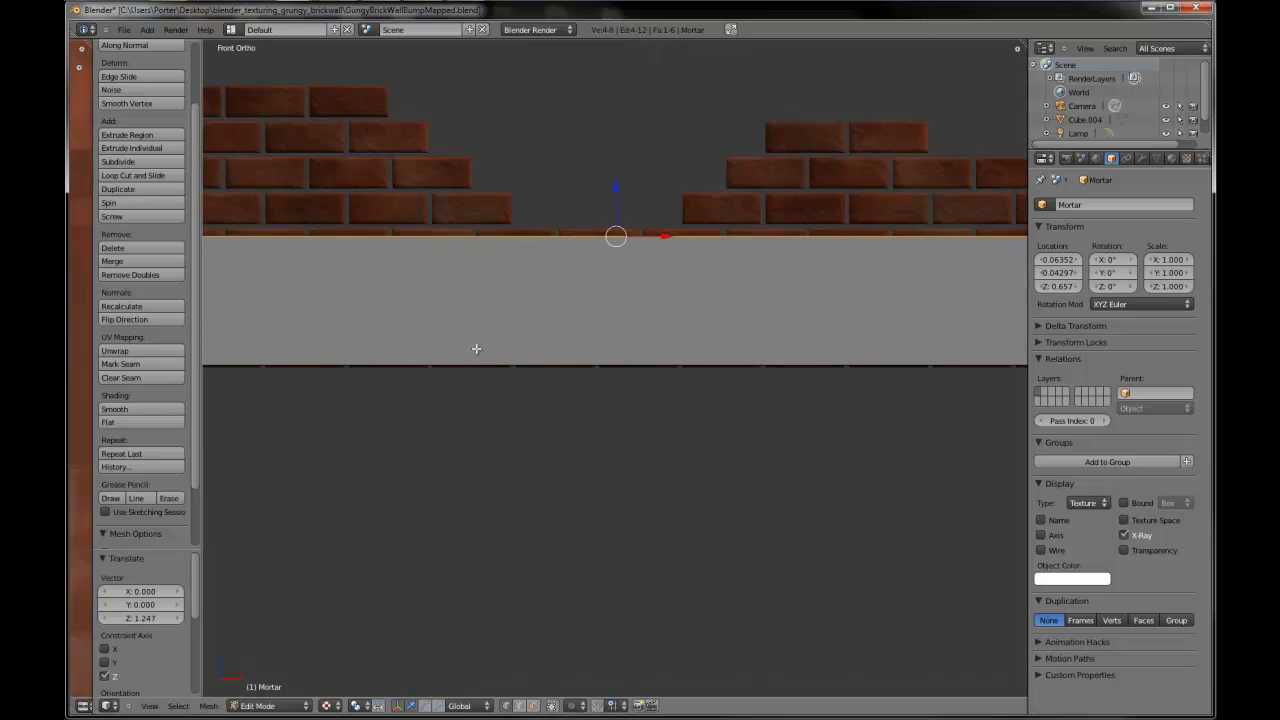
{"action": "middle_click_drag", "start_coordinate": [474, 349], "coordinate": [572, 391], "text": "shift"}
{"action": "key", "text": "g"}
{"action": "key", "text": "z"}
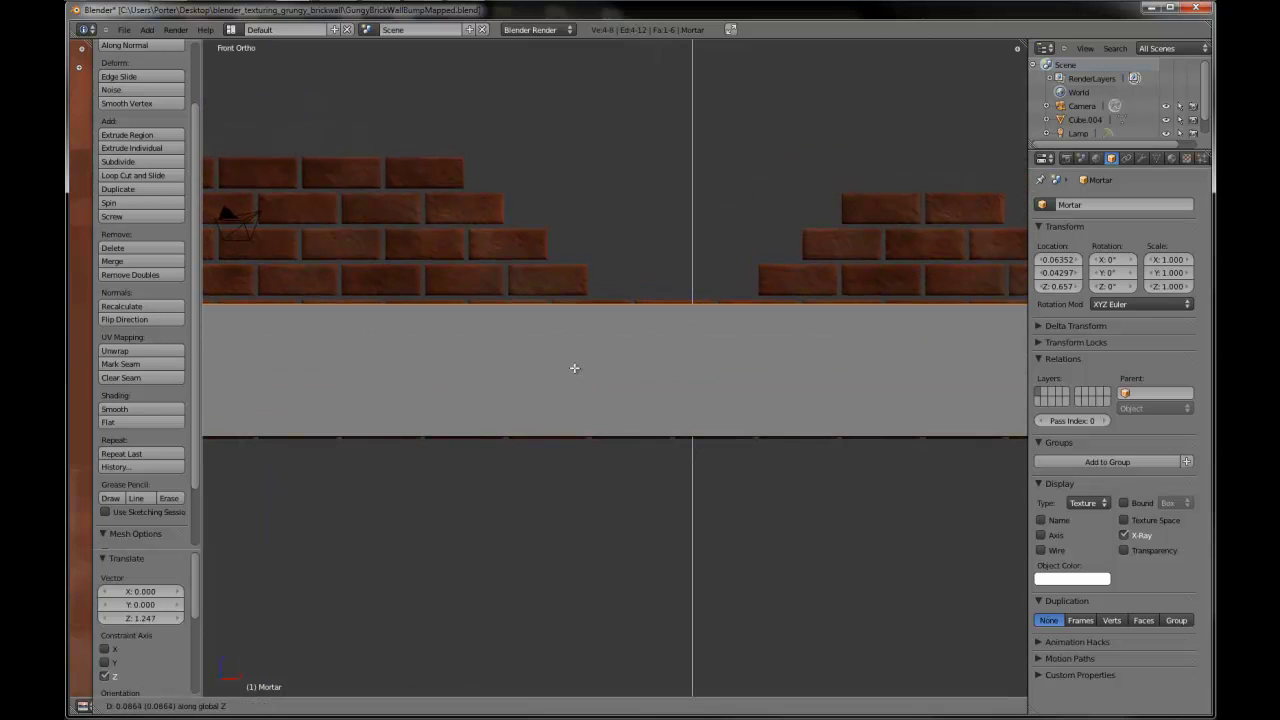
{"action": "left_click", "coordinate": [574, 366]}
{"action": "scroll", "coordinate": [571, 366], "scroll_direction": "down", "scroll_amount": 3}
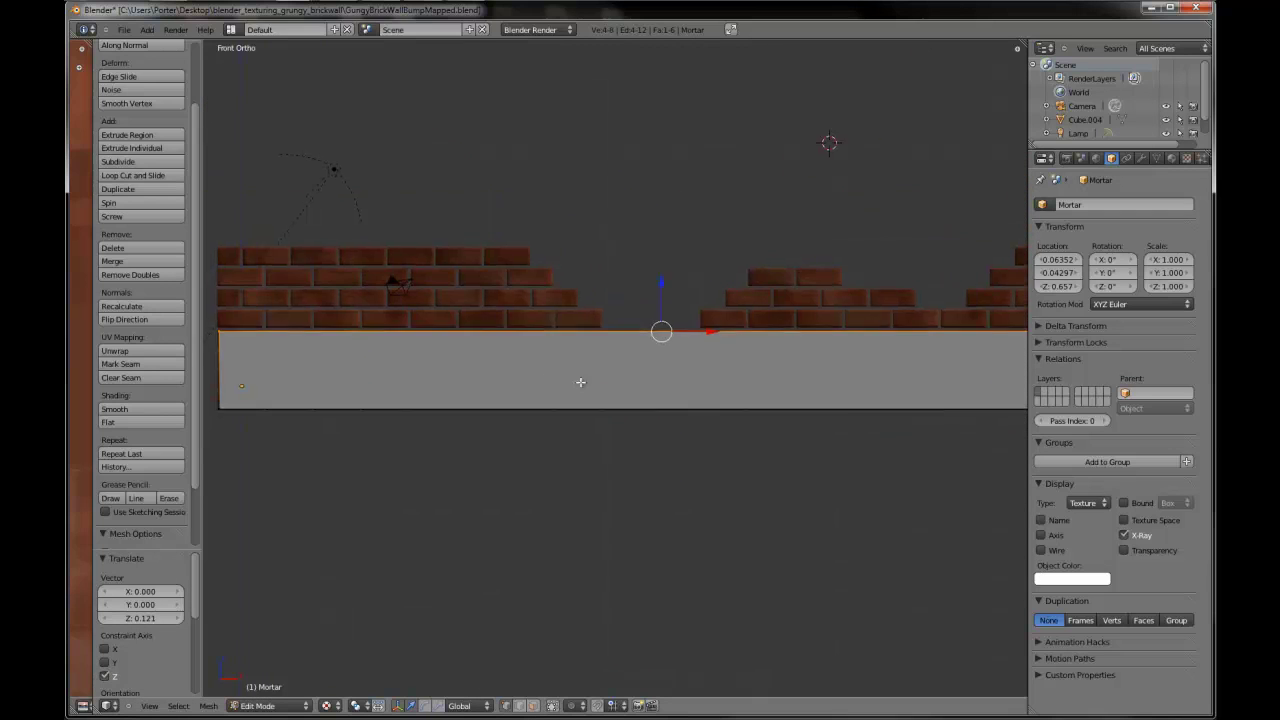
{"action": "key", "text": "a"}
- Turn off X-Ray display for the Mortar object and show the wall in top view
{"action": "middle_click_drag", "start_coordinate": [657, 374], "coordinate": [602, 441]}
{"action": "key", "text": "KP_1"}
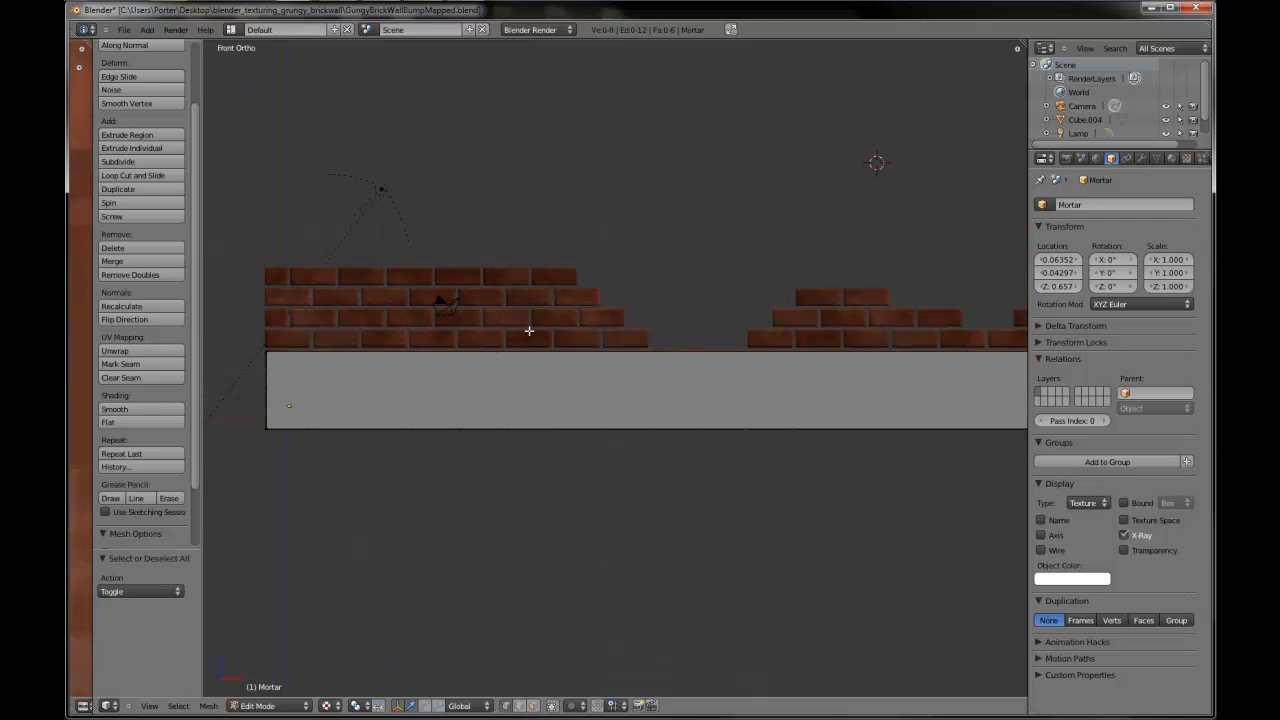
{"action": "left_click", "coordinate": [1135, 536]}
{"action": "middle_click_drag", "start_coordinate": [671, 357], "coordinate": [522, 518]}
{"action": "key", "text": "KP_7"}
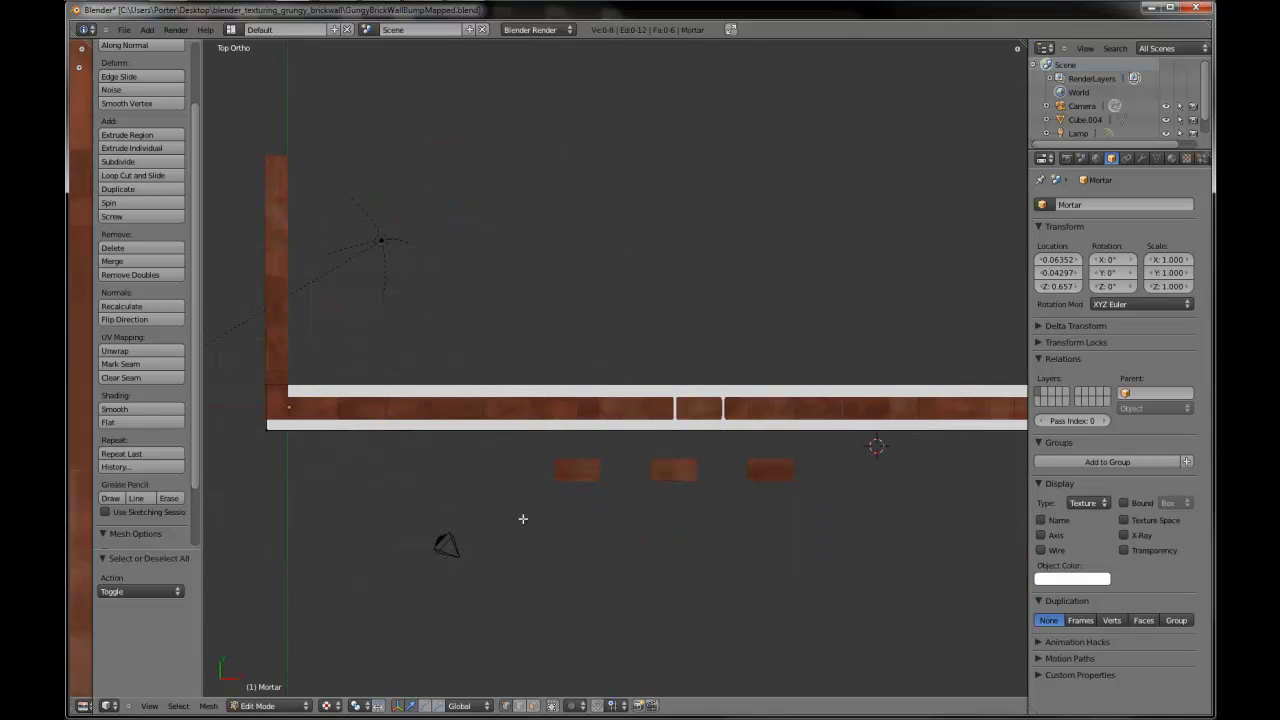
- Scale the whole Mortar mesh along Y to about 0.33 and shift it about -0.06 in Y to sit inside the bricks
{"action": "key", "text": "a"}
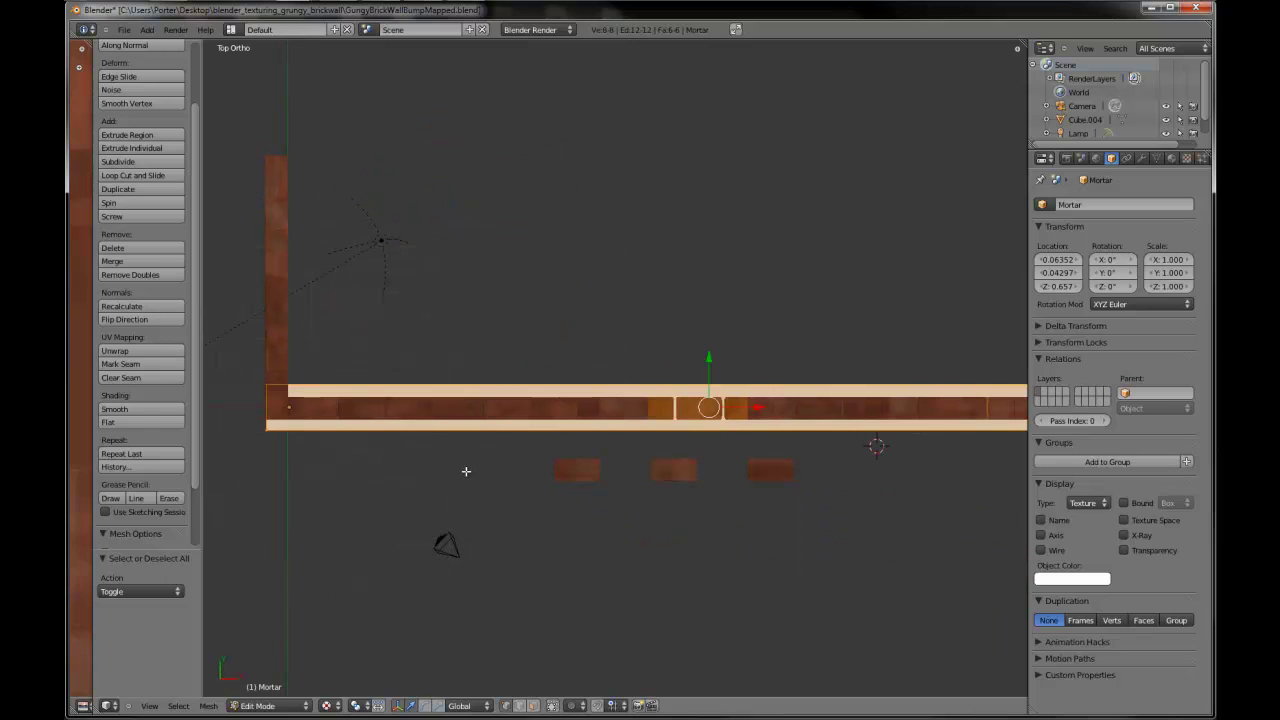
{"action": "key", "text": "s"}
{"action": "key", "text": "y"}
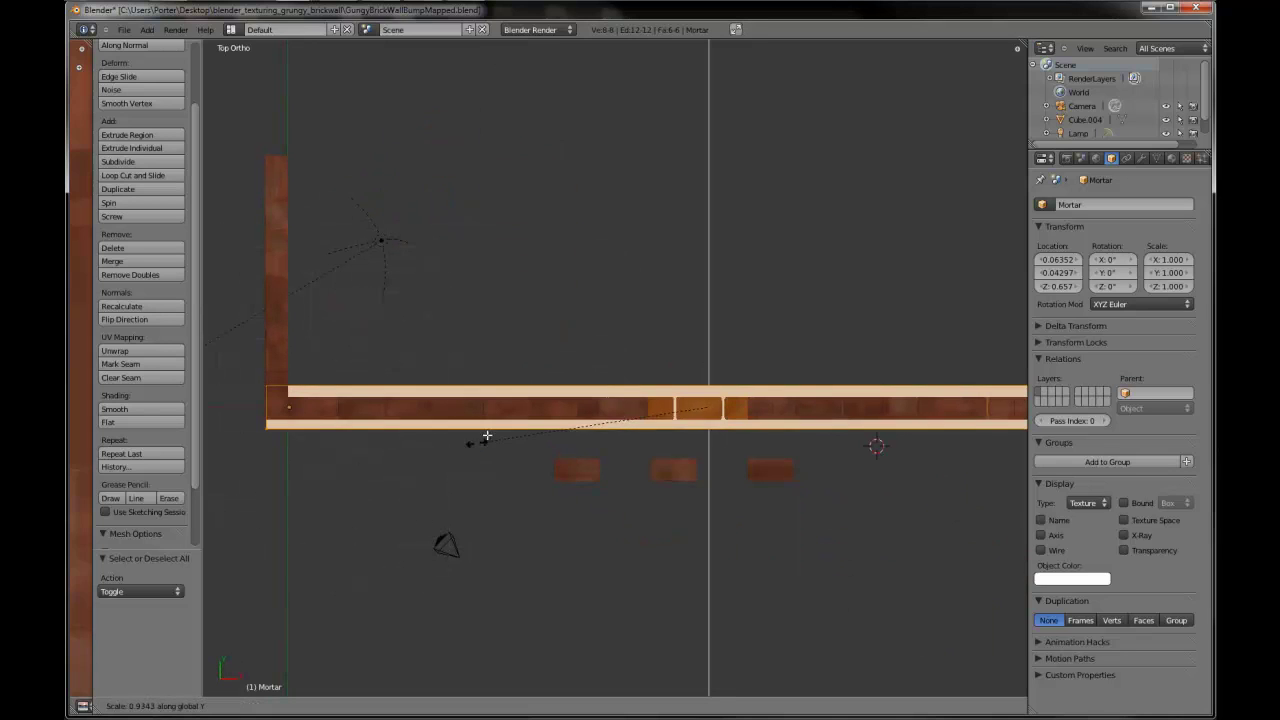
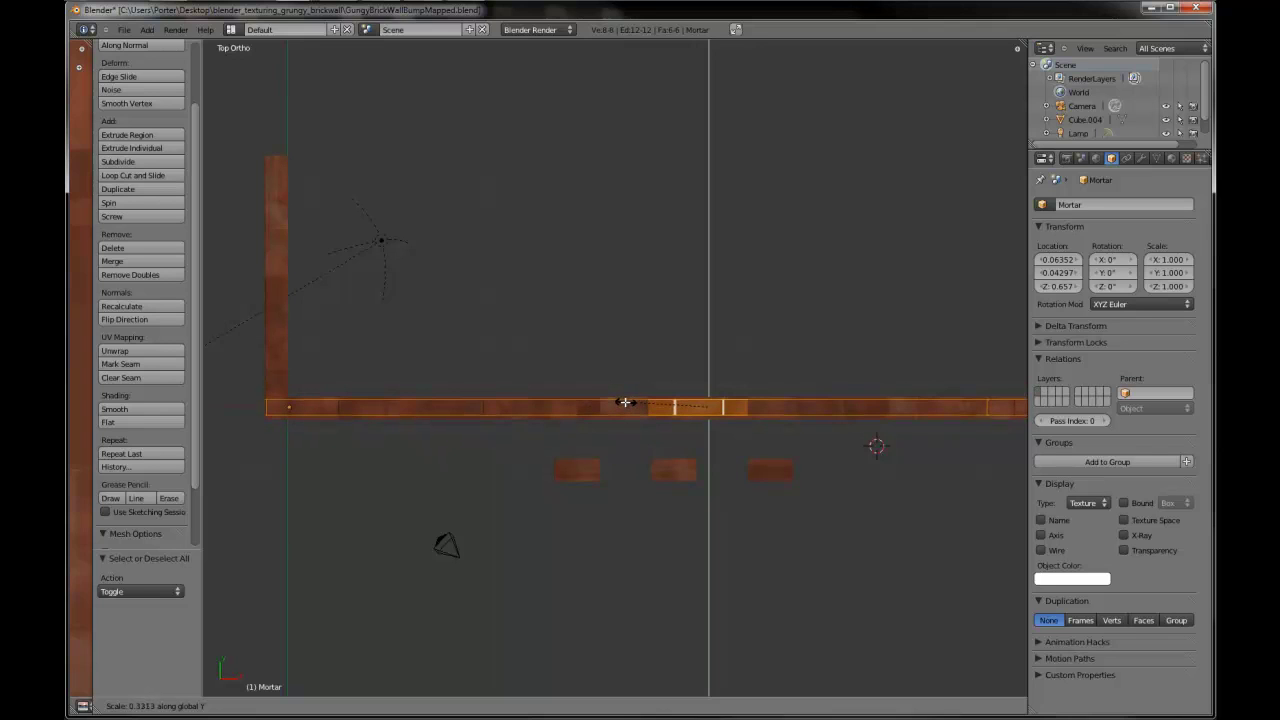
{"action": "left_click", "coordinate": [625, 403]}
{"action": "key", "text": "g"}
{"action": "left_click", "coordinate": [625, 404]}
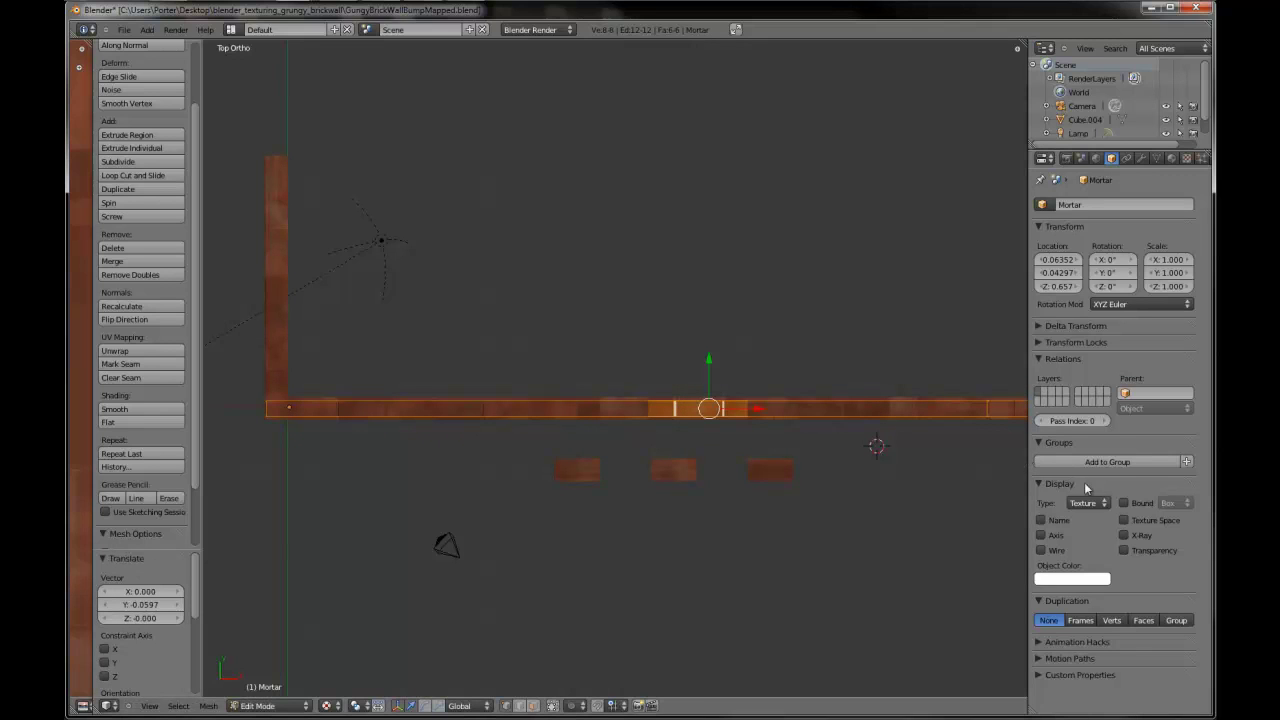
- Inspect the mortar between the bricks, turn X-Ray display back on for the Mortar object and return to front view
{"action": "middle_click_drag", "start_coordinate": [555, 395], "coordinate": [631, 306]}
{"action": "key", "text": "KP_1"}
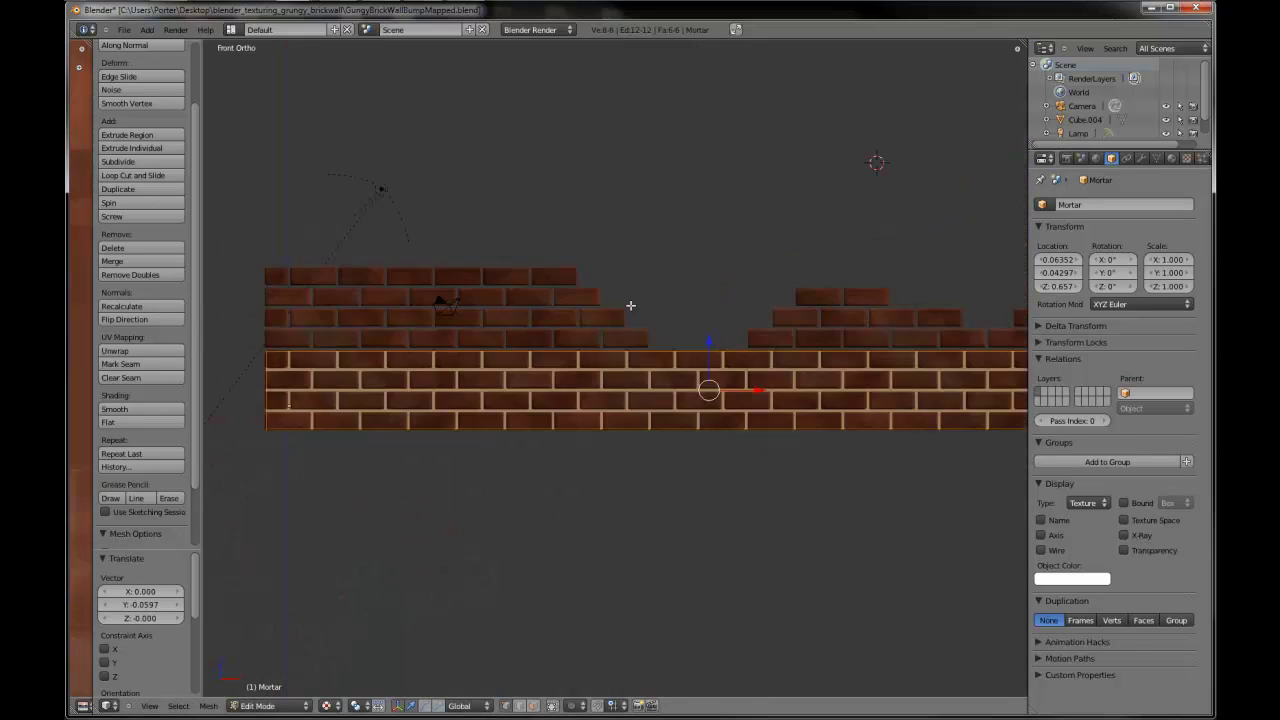
{"action": "key", "text": "a"}
{"action": "middle_click_drag", "start_coordinate": [617, 367], "coordinate": [655, 372]}
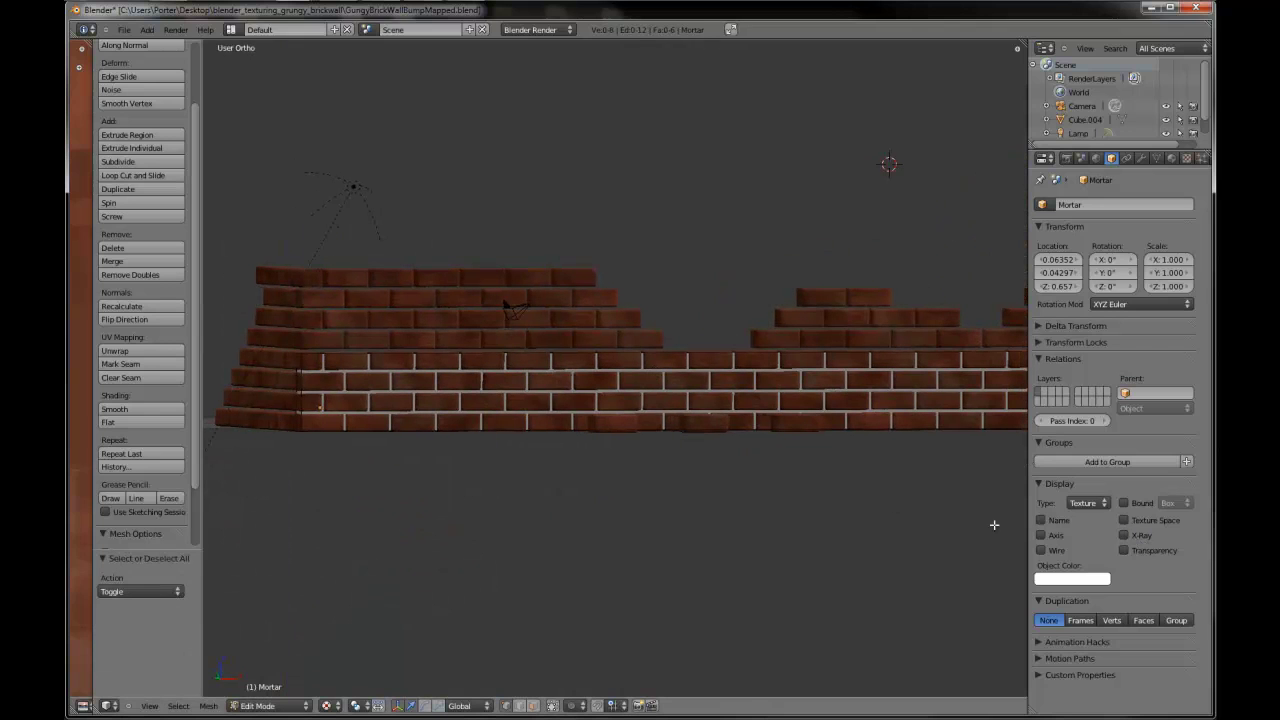
{"action": "left_click", "coordinate": [1124, 535]}
{"action": "middle_click_drag", "start_coordinate": [765, 453], "coordinate": [546, 482]}
{"action": "key", "text": "KP_1"}
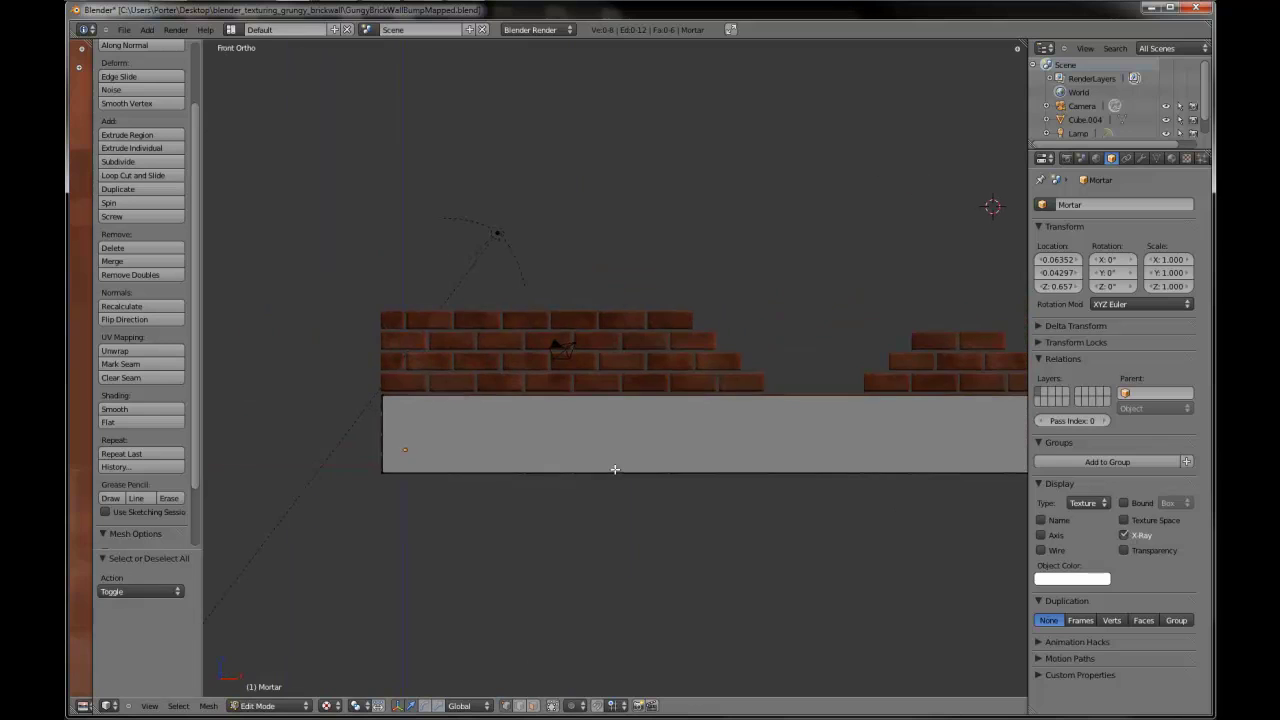
- Add a vertical loop cut to the Mortar block and slide it to the end of the left section's fifth brick row
{"action": "scroll", "coordinate": [658, 459], "scroll_direction": "up", "scroll_amount": 1}
{"action": "key", "text": "ctrl+r"}
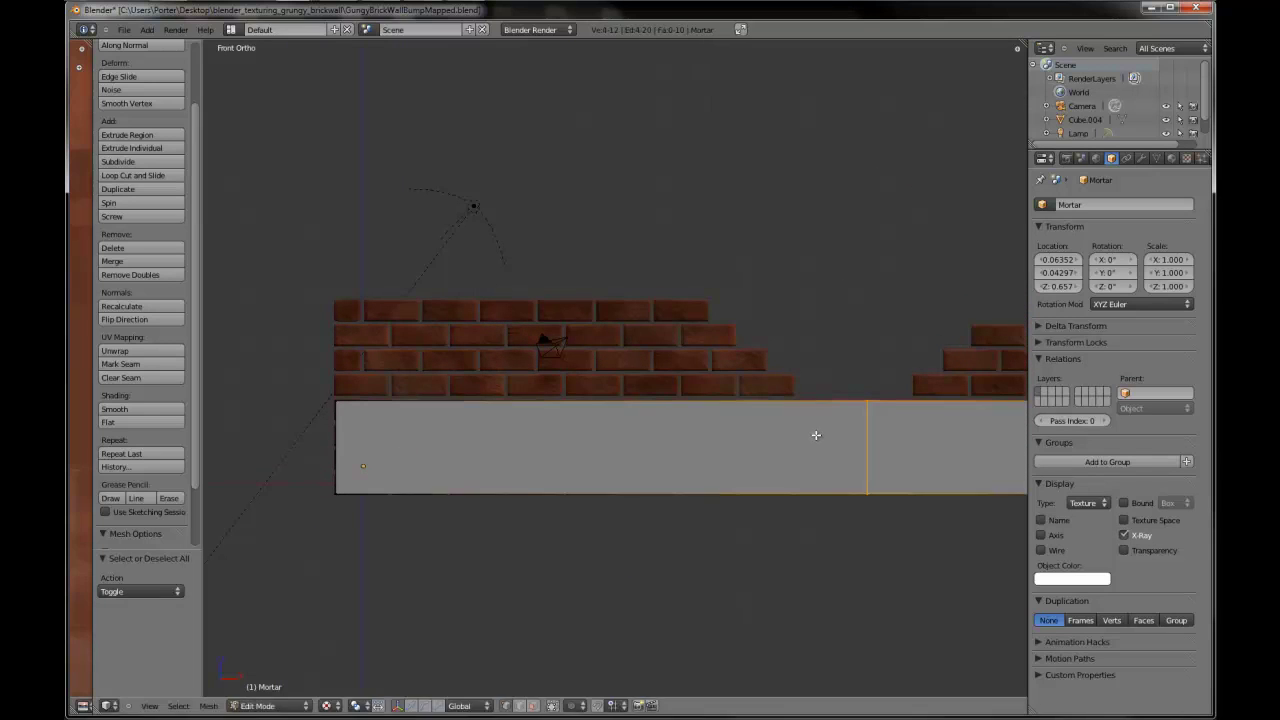
{"action": "left_click", "coordinate": [805, 433]}
{"action": "left_click", "coordinate": [738, 429]}
{"action": "key", "text": "a"}
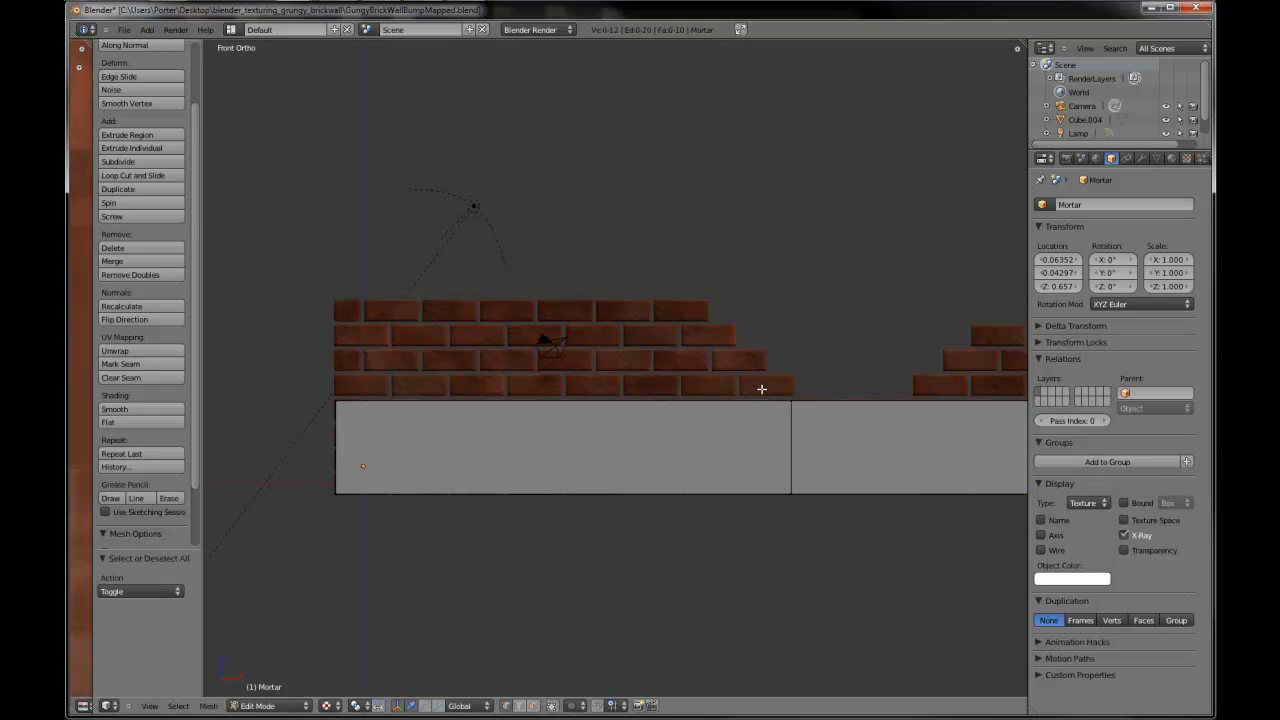
- Circle-select the upper vertices of the Mortar's left section and extrude them up about 0.9 units to cover the fifth brick row
{"action": "key", "text": "c"}
{"action": "left_click", "coordinate": [765, 389]}
{"action": "left_click", "coordinate": [314, 386]}
{"action": "key", "text": "Escape"}
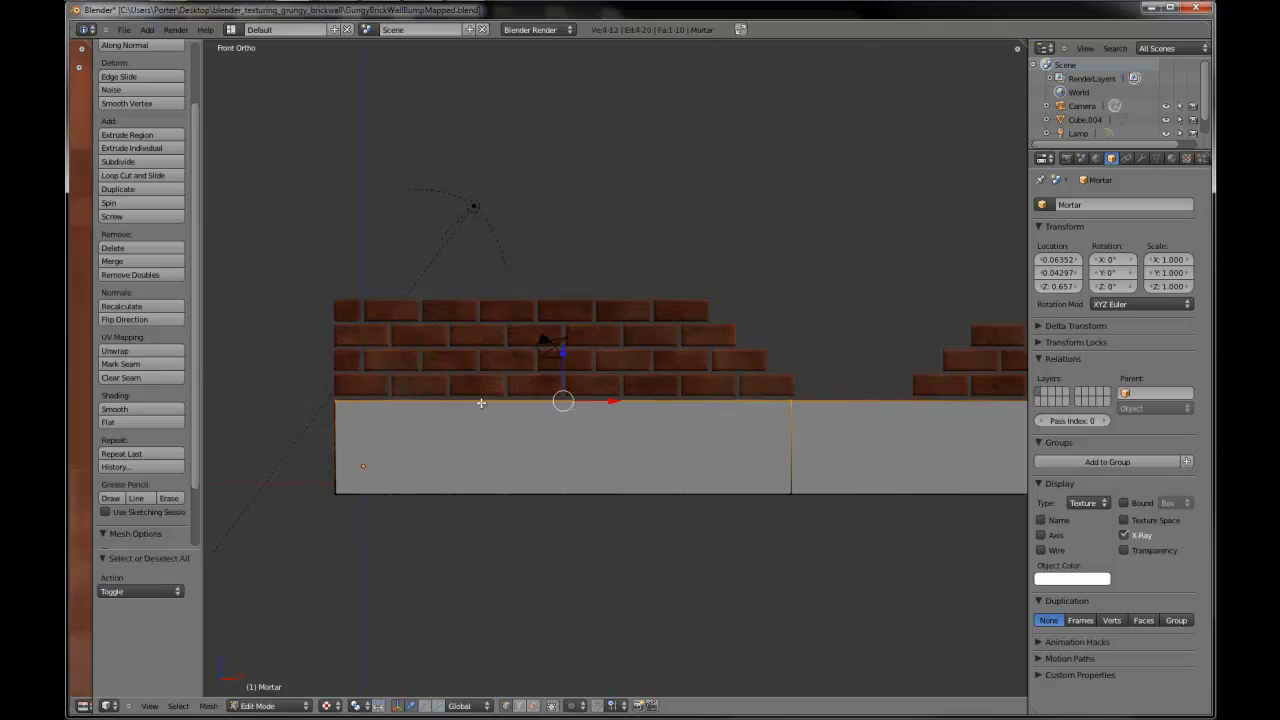
{"action": "key", "text": "e"}
{"action": "left_click", "coordinate": [477, 381]}
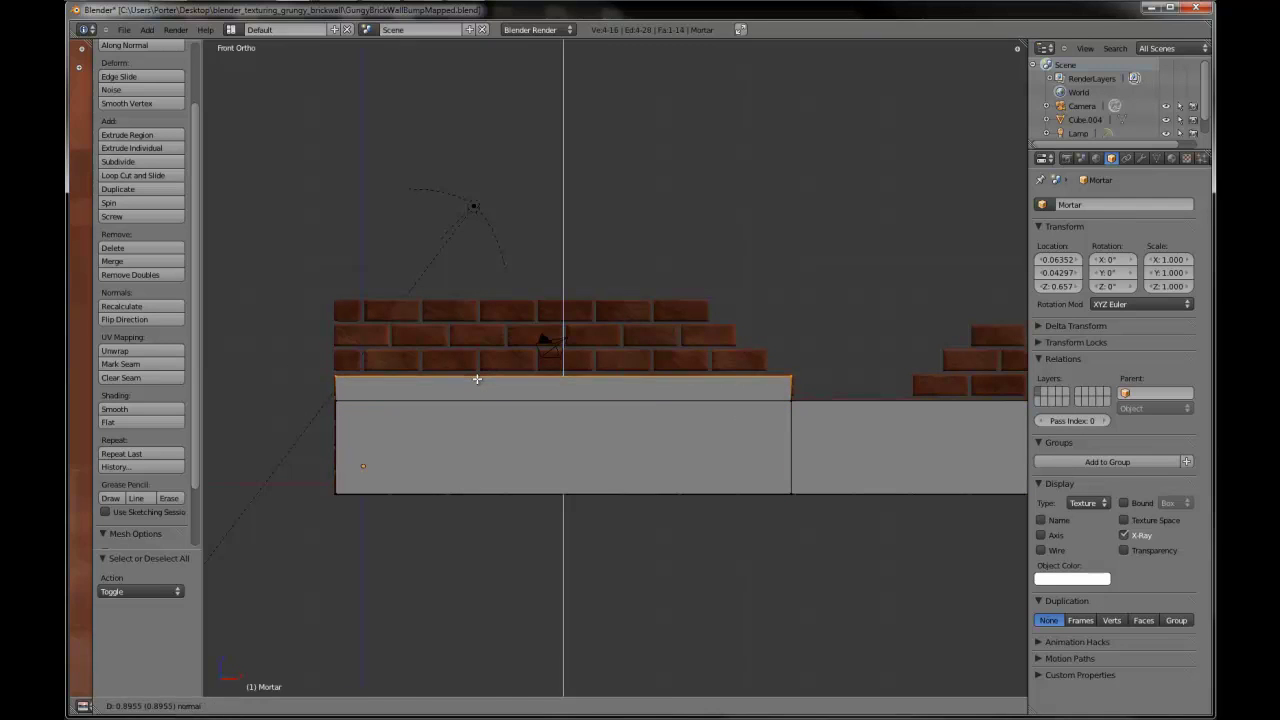
- Add a vertical loop cut to the Mortar's left section and slide it to the end of the sixth brick row
{"action": "key", "text": "ctrl+r"}
{"action": "left_click", "coordinate": [650, 422]}
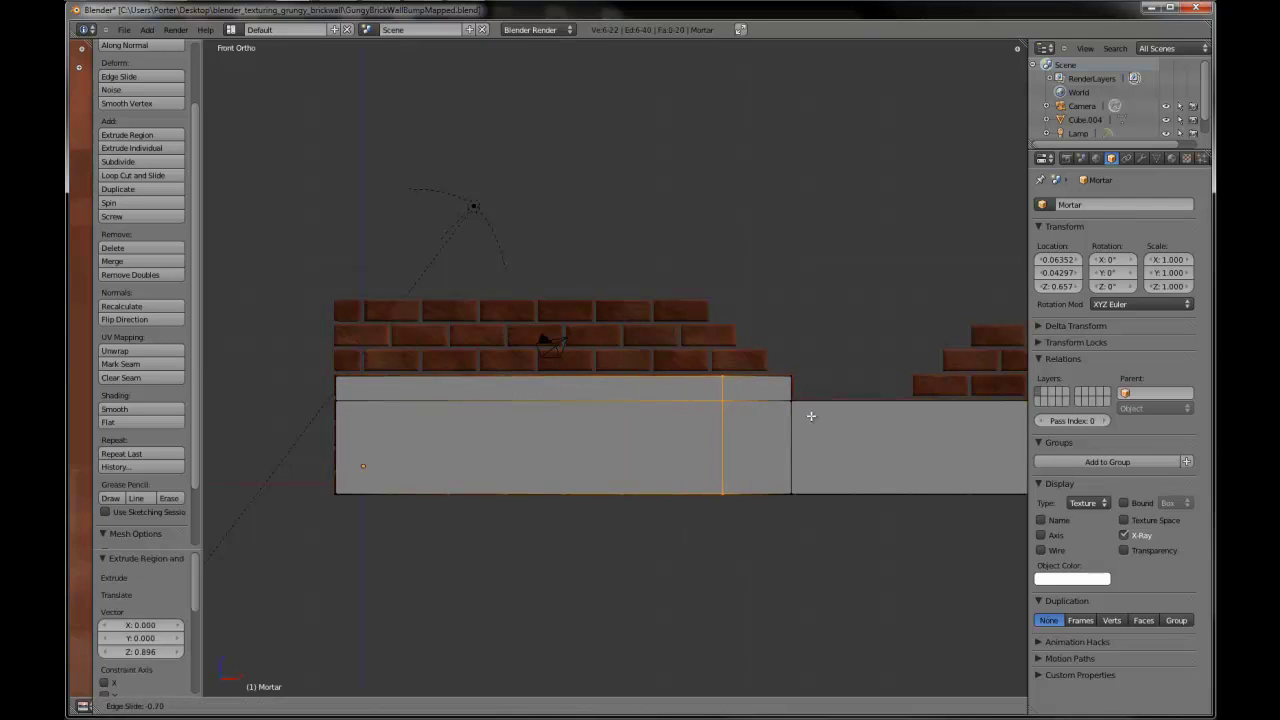
{"action": "left_click", "coordinate": [849, 418]}
{"action": "key", "text": "c"}
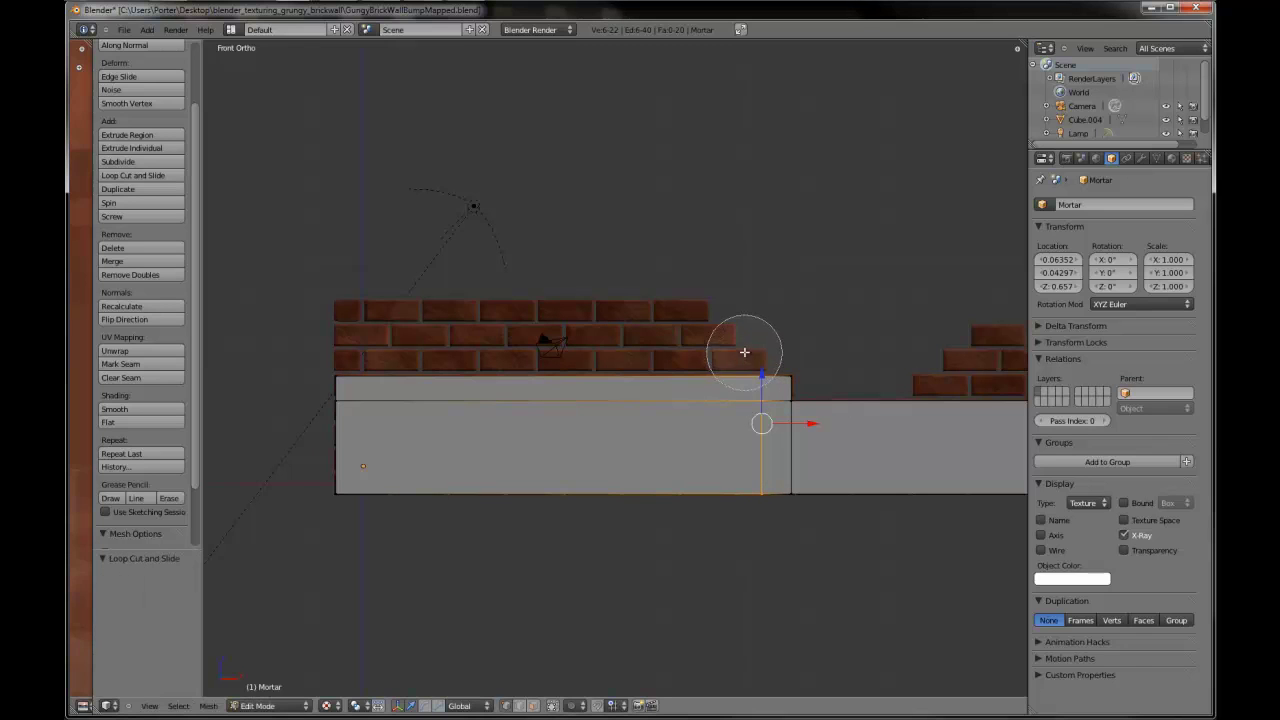
{"action": "key", "text": "Escape"}
{"action": "key", "text": "a"}
- Circle-select the upper vertices left of the new cut and extrude them up about 0.92 units over the sixth brick row
{"action": "key", "text": "c"}
{"action": "left_click_drag", "start_coordinate": [749, 349], "coordinate": [343, 343]}
{"action": "key", "text": "Escape"}
{"action": "key", "text": "e"}
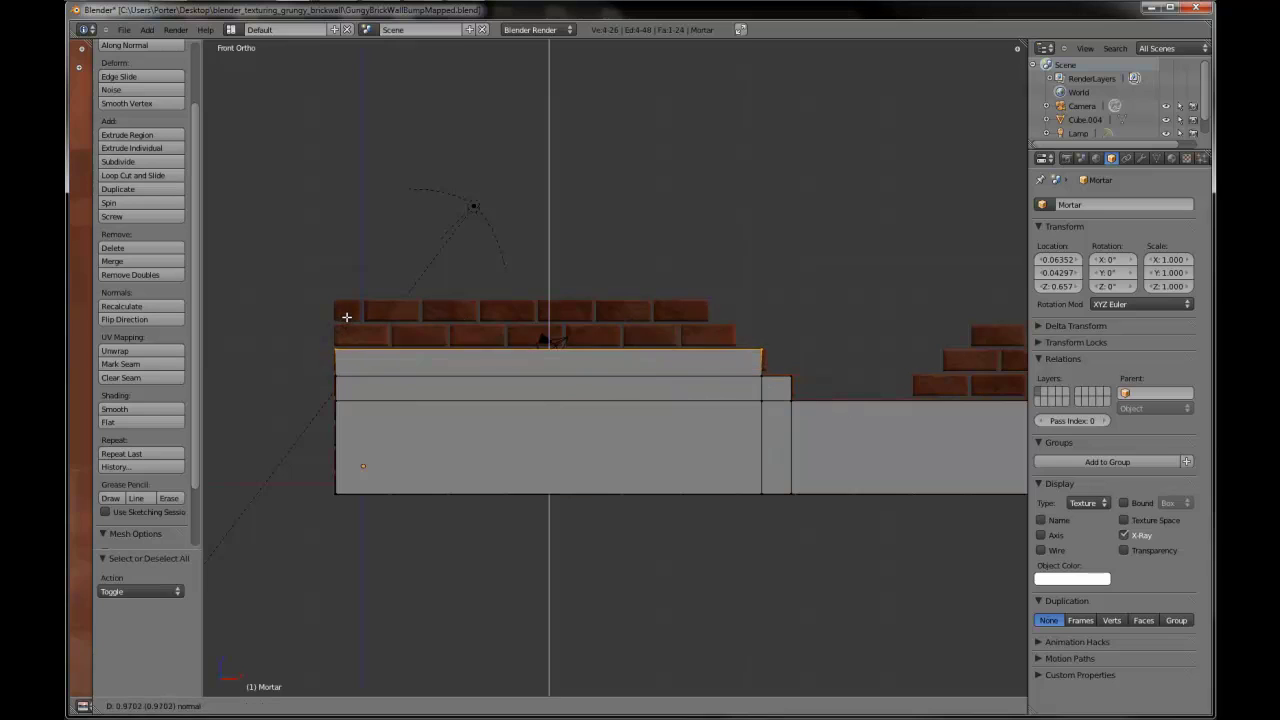
{"action": "left_click", "coordinate": [346, 318]}
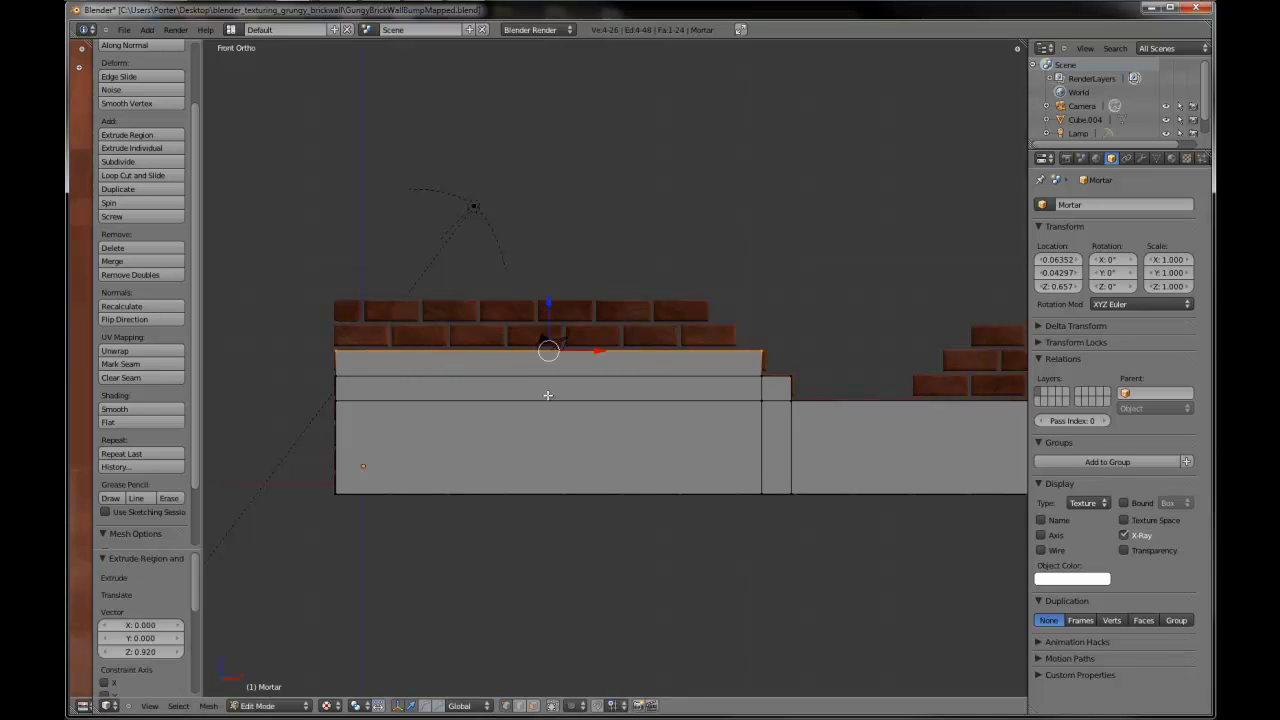
- Add a vertical loop cut to the Mortar's left section, aligned with the end of the seventh brick row
{"action": "key", "text": "ctrl+r"}
{"action": "left_click", "coordinate": [620, 395]}
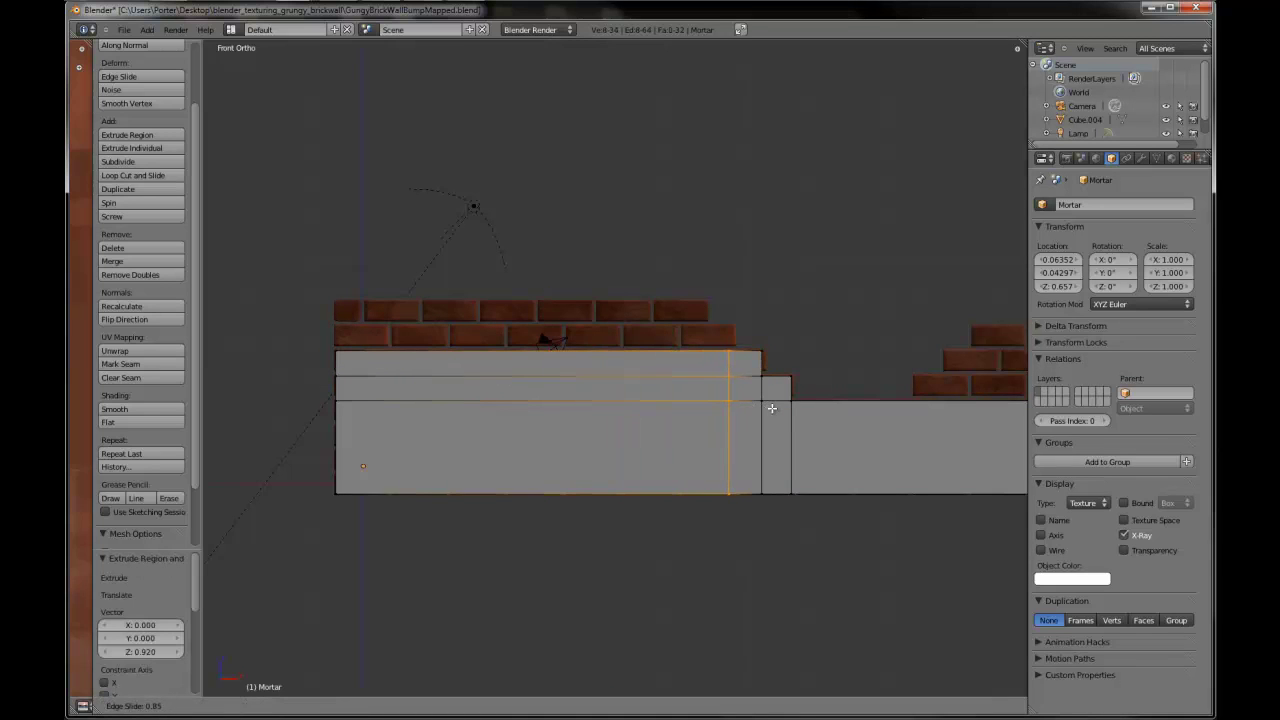
{"action": "left_click", "coordinate": [775, 408]}
{"action": "key", "text": "a"}
- Select the upper vertices left of the seventh-row cut and extrude them up about 0.9 units over that row
{"action": "key", "text": "c"}
{"action": "left_click", "coordinate": [719, 328]}
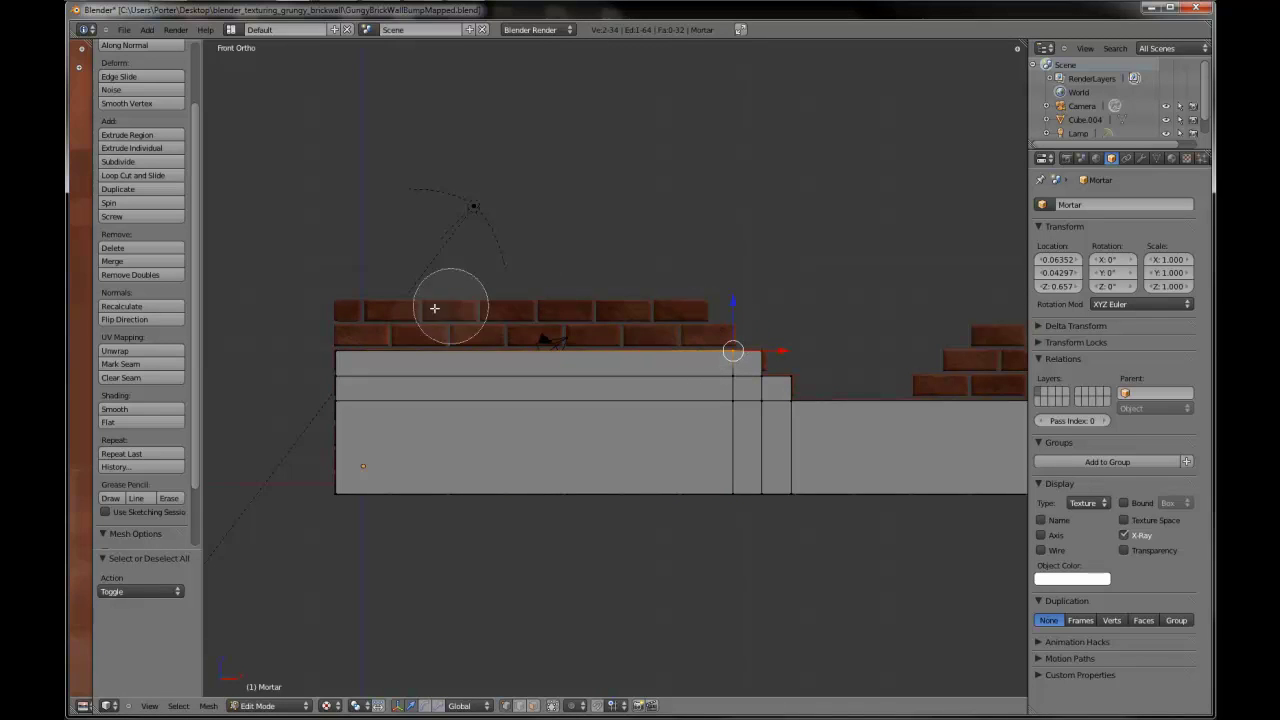
{"action": "left_click", "coordinate": [343, 317]}
{"action": "right_click", "coordinate": [346, 294]}
{"action": "key", "text": "e"}
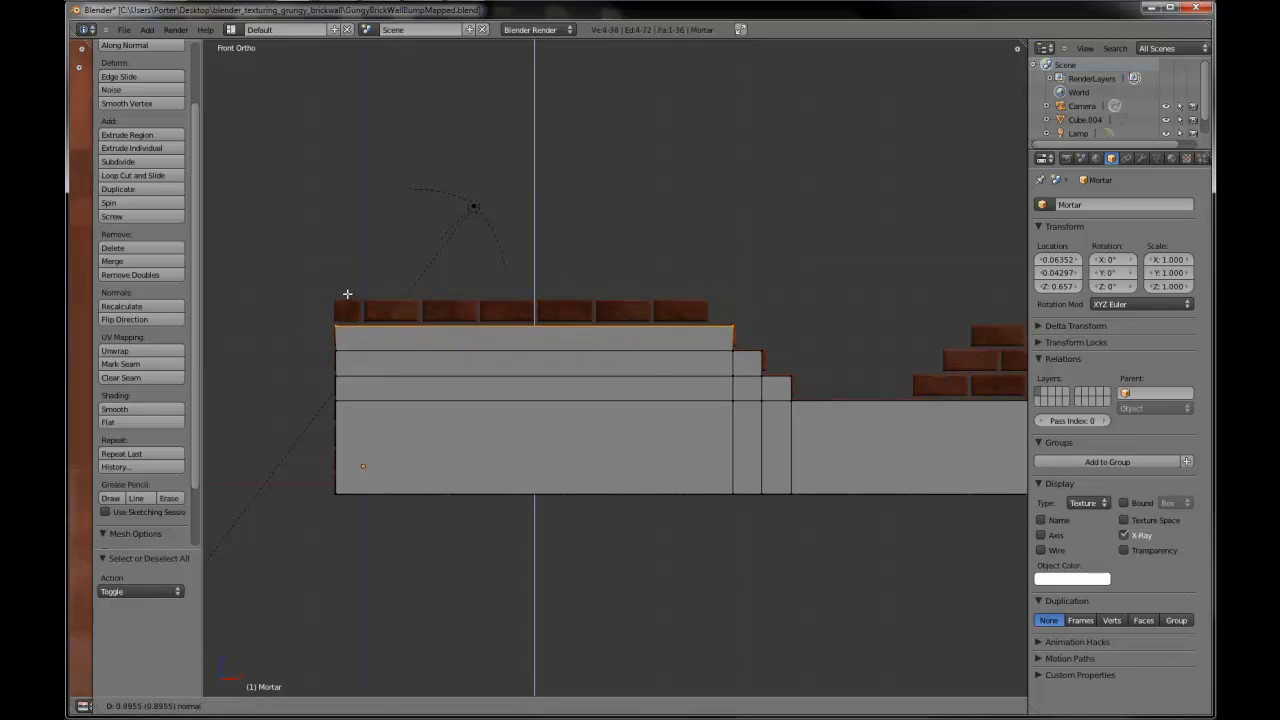
{"action": "left_click", "coordinate": [347, 294]}
{"action": "key", "text": "a"}
- Add a vertical loop cut to the Mortar's left section at the end of the top brick row
{"action": "key", "text": "ctrl+r"}
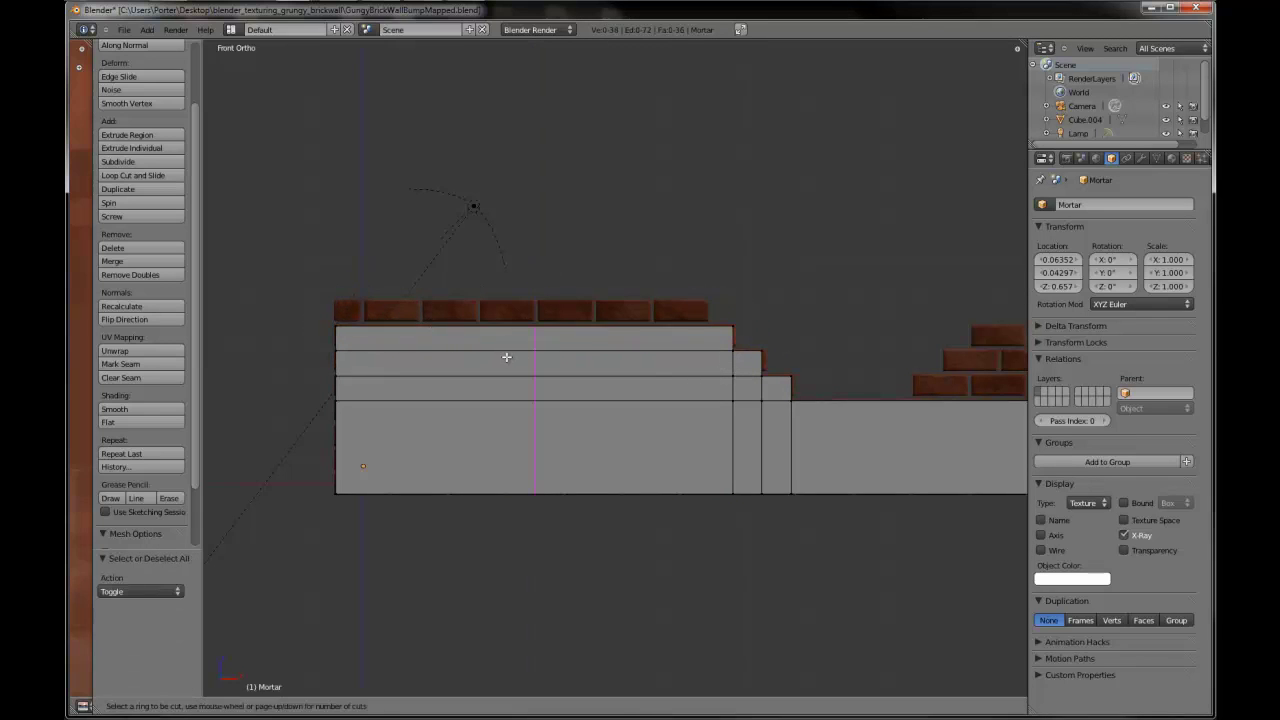
{"action": "left_click", "coordinate": [506, 354]}
{"action": "left_click", "coordinate": [678, 369]}
{"action": "key", "text": "a"}
- Circle-select the upper vertices left of the last cut and extrude them up about 0.87 units over the top brick row
{"action": "key", "text": "c"}
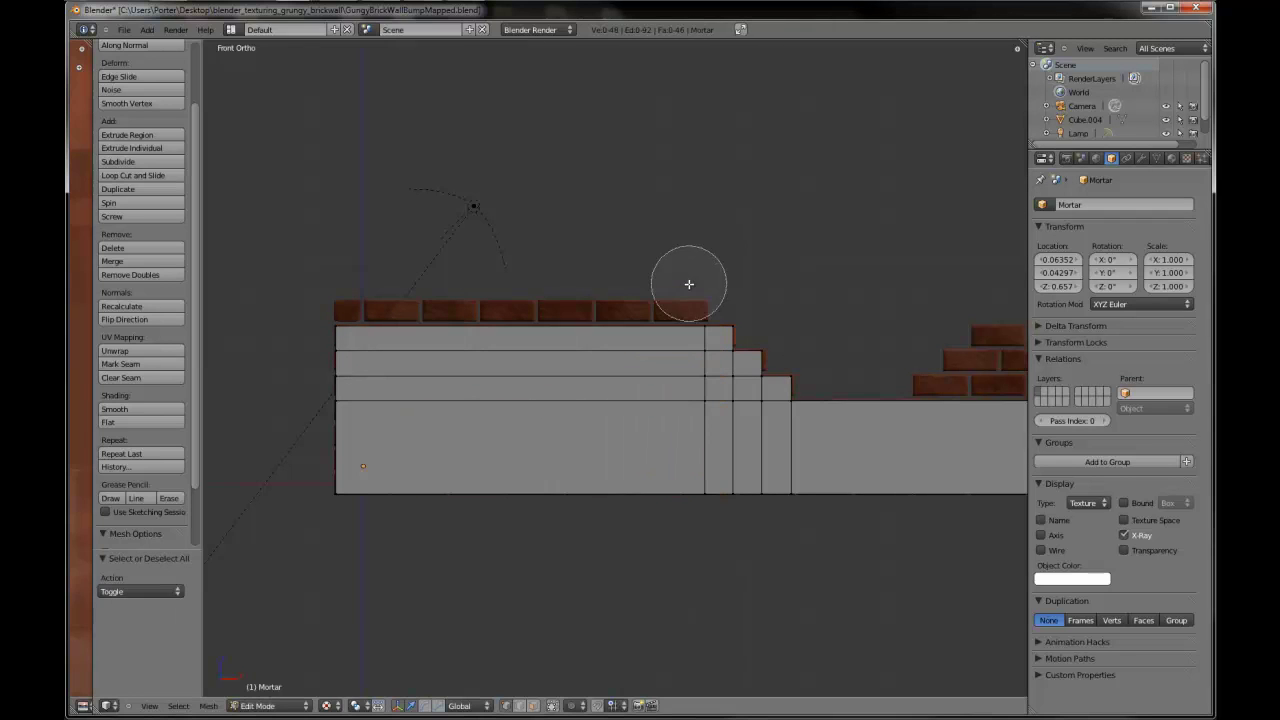
{"action": "left_click", "coordinate": [692, 300]}
{"action": "left_click", "coordinate": [352, 300]}
{"action": "right_click", "coordinate": [349, 294]}
{"action": "key", "text": "e"}
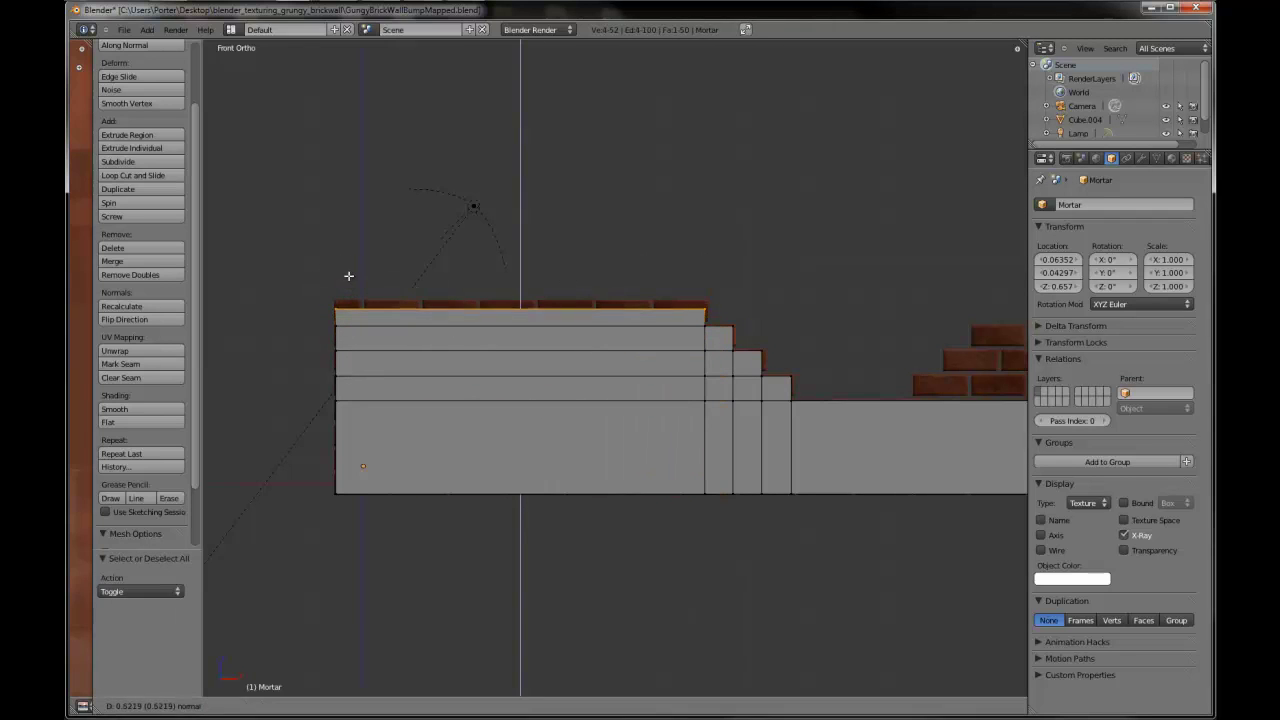
{"action": "left_click", "coordinate": [349, 272]}
- Add a vertical loop cut to the Mortar block where the fifth brick row resumes after the wall's first gap
{"action": "scroll", "coordinate": [391, 363], "scroll_direction": "right", "scroll_amount": 6, "text": "ctrl"}
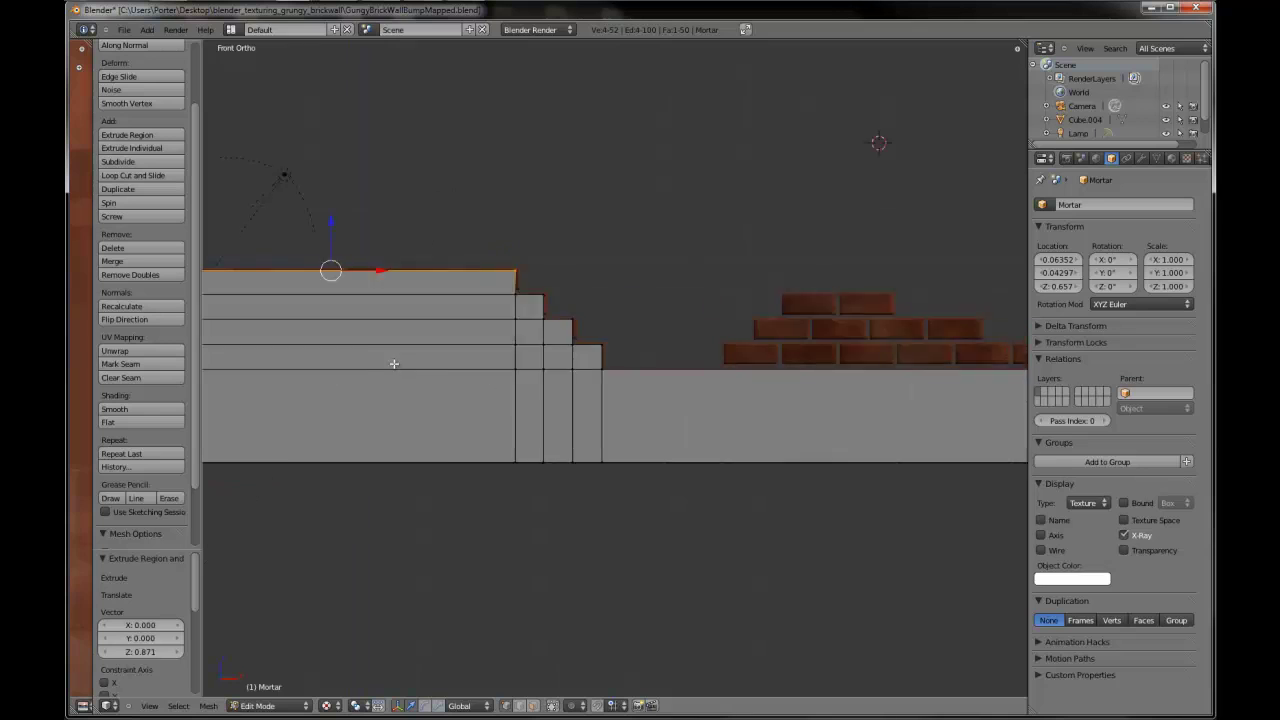
{"action": "key", "text": "ctrl+r"}
{"action": "left_click", "coordinate": [480, 378]}
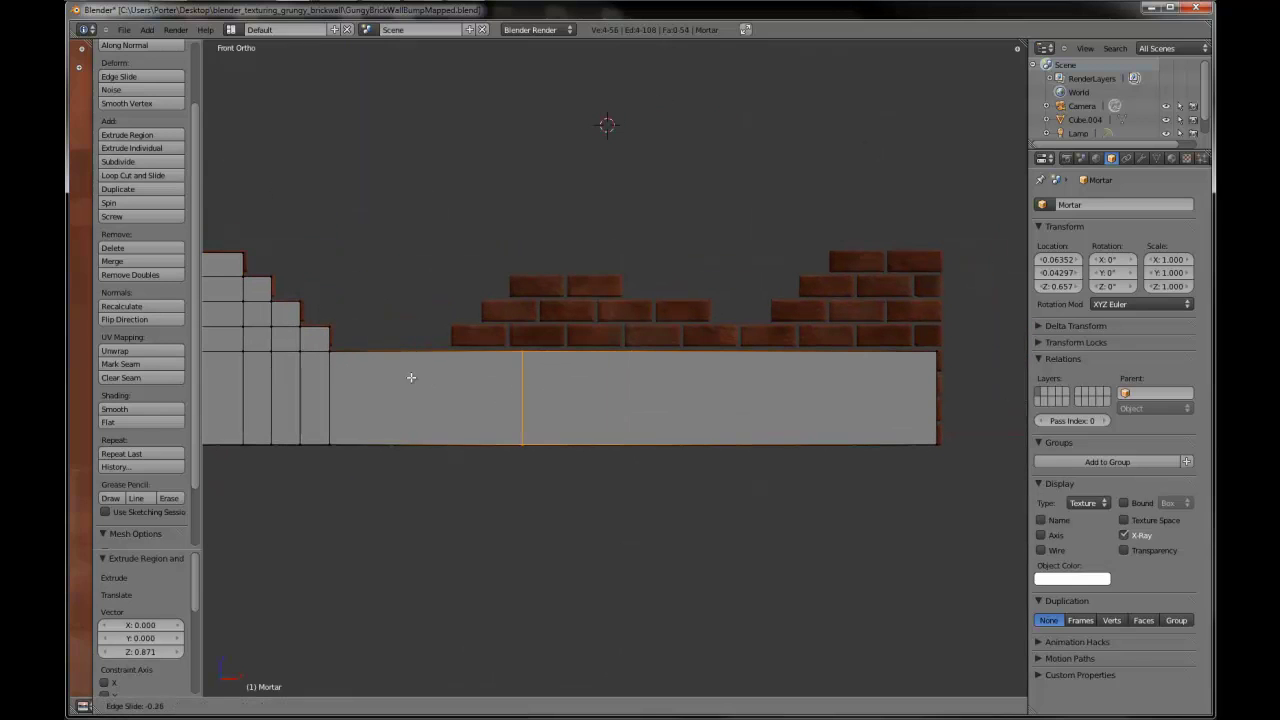
{"action": "left_click", "coordinate": [372, 376]}
{"action": "key", "text": "a"}
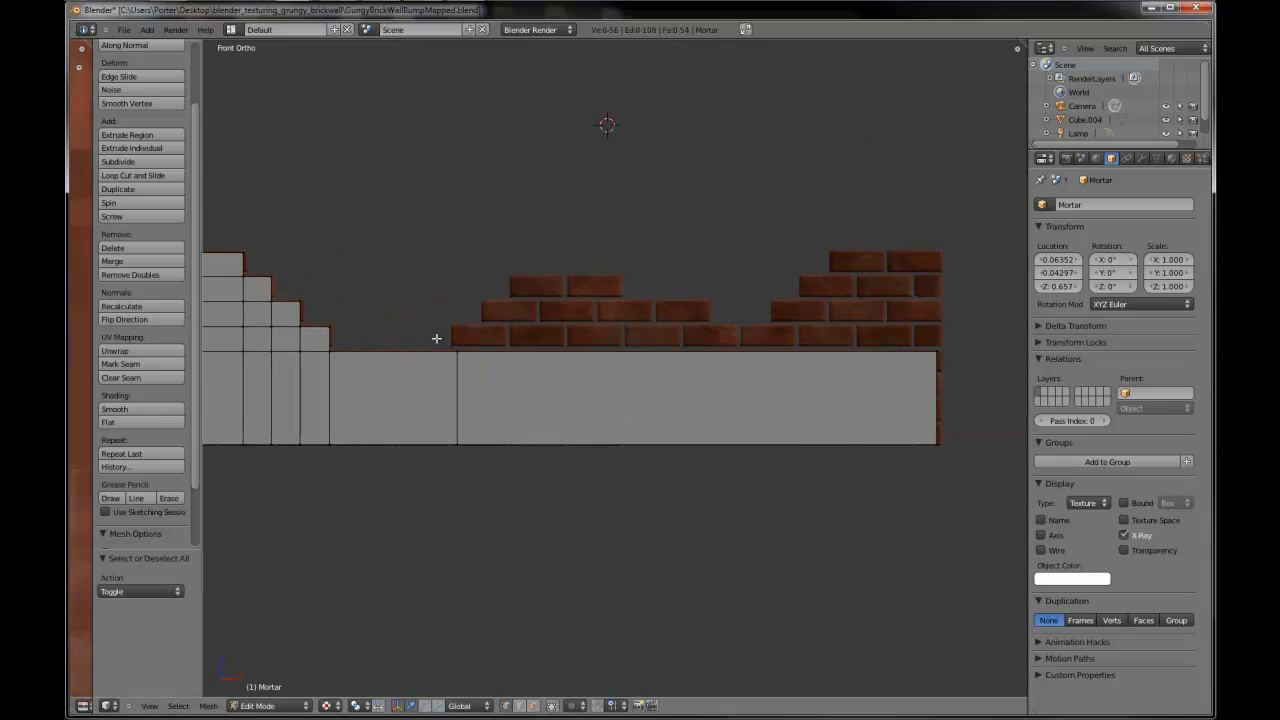
- Circle-select the upper vertices from the last cut to the Mortar's right end and extrude them up about 0.9 units over the fifth row
{"action": "key", "text": "c"}
{"action": "left_click_drag", "start_coordinate": [451, 337], "coordinate": [920, 331]}
{"action": "right_click", "coordinate": [920, 332]}
{"action": "key", "text": "e"}
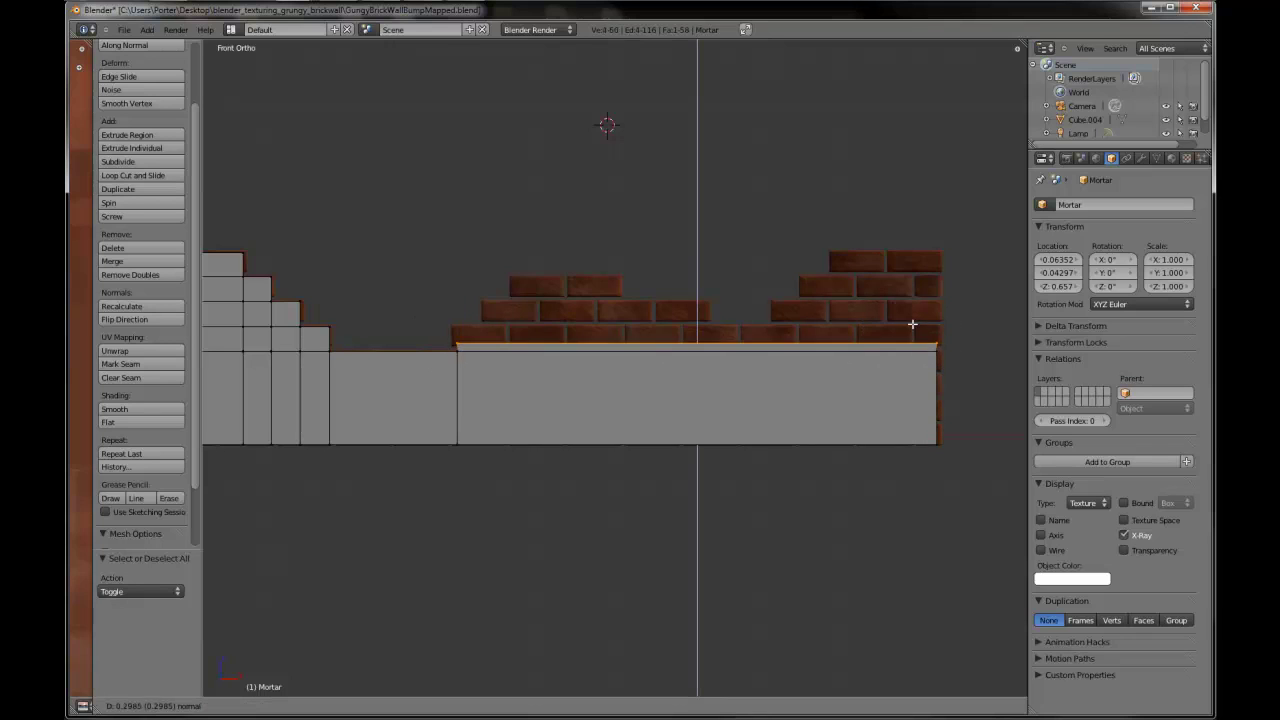
{"action": "left_click", "coordinate": [913, 310]}
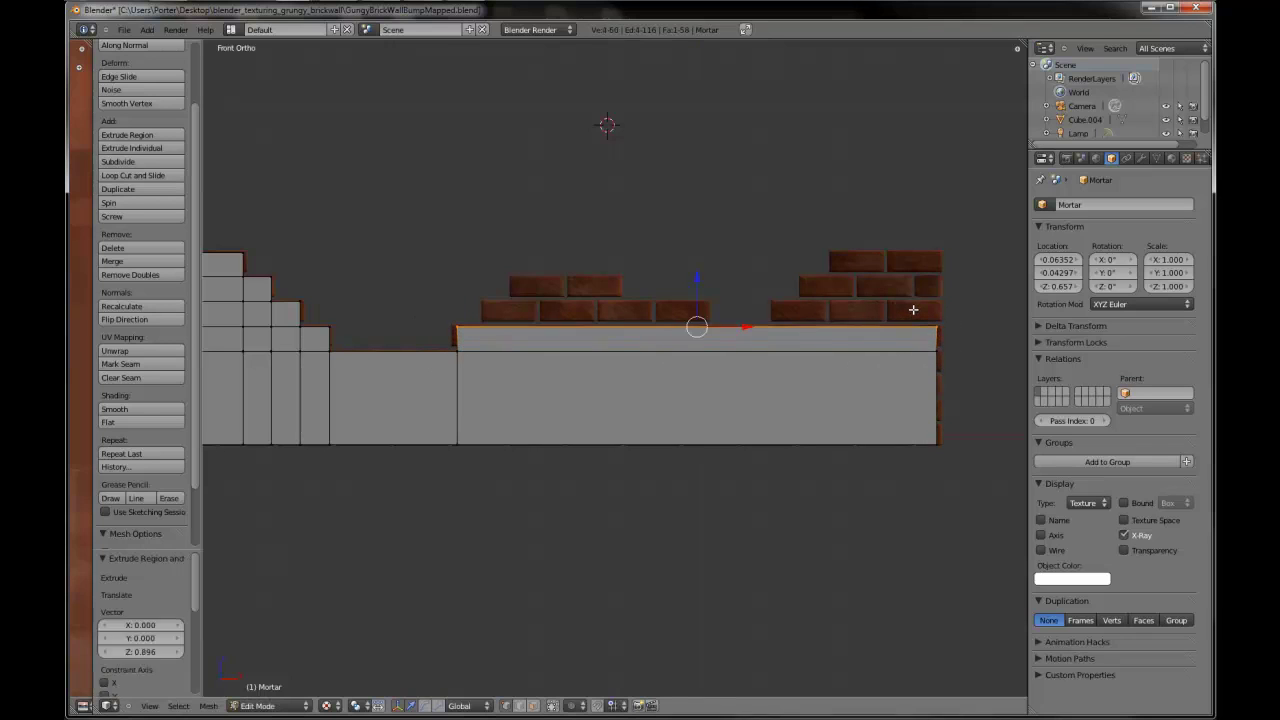
- Add two vertical loop cuts to the Mortar at the start and end of the middle section's sixth brick row
{"action": "key", "text": "a"}
{"action": "key", "text": "ctrl+r"}
{"action": "left_click", "coordinate": [655, 328]}
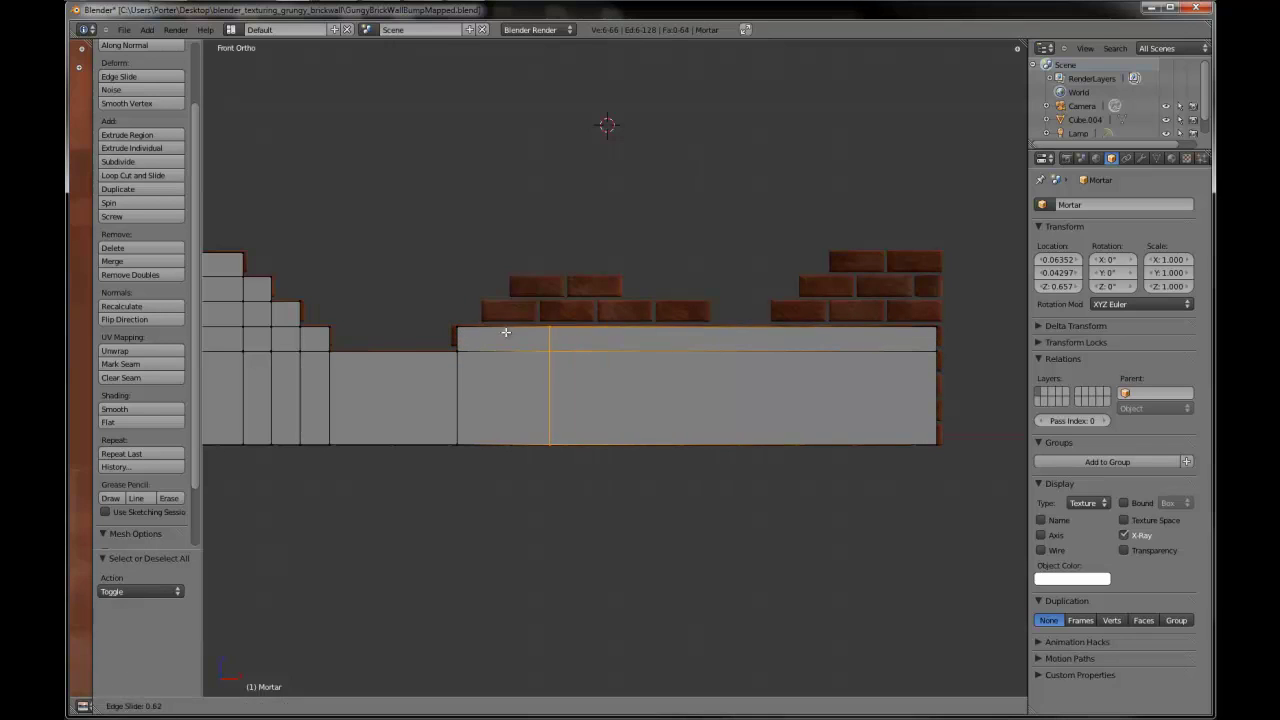
{"action": "left_click", "coordinate": [452, 329]}
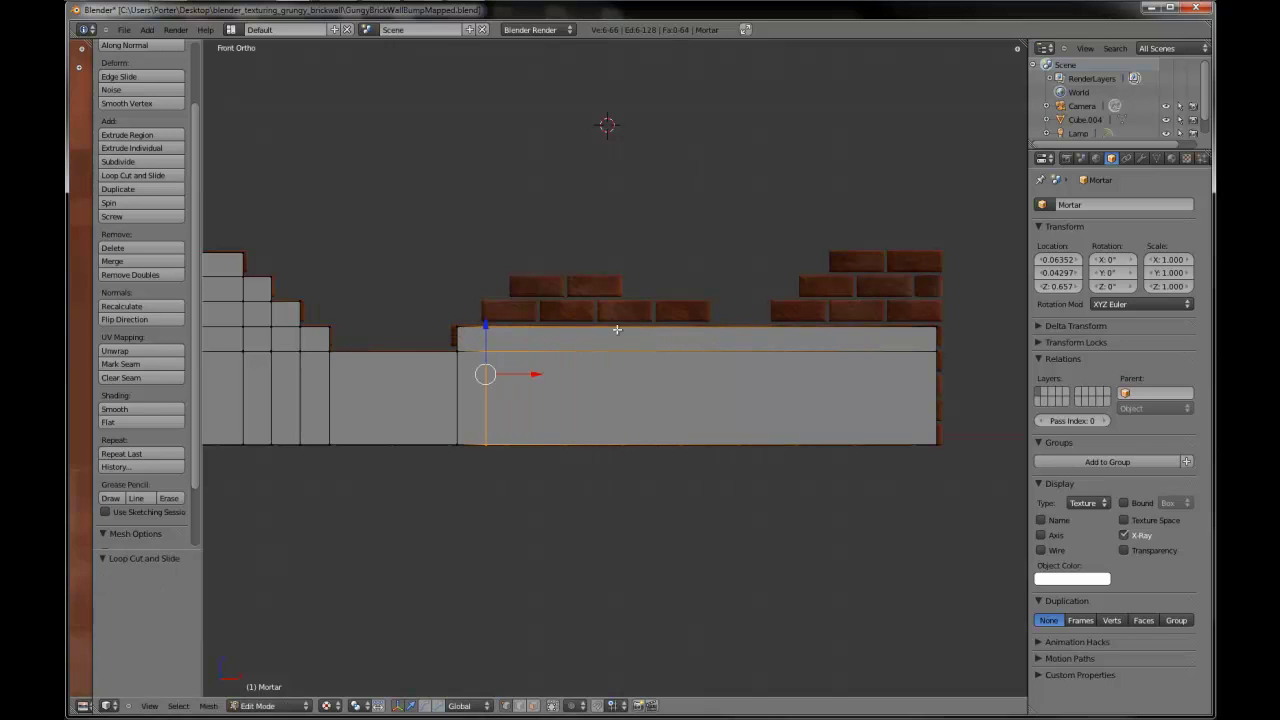
{"action": "key", "text": "ctrl+r"}
{"action": "left_click", "coordinate": [650, 331]}
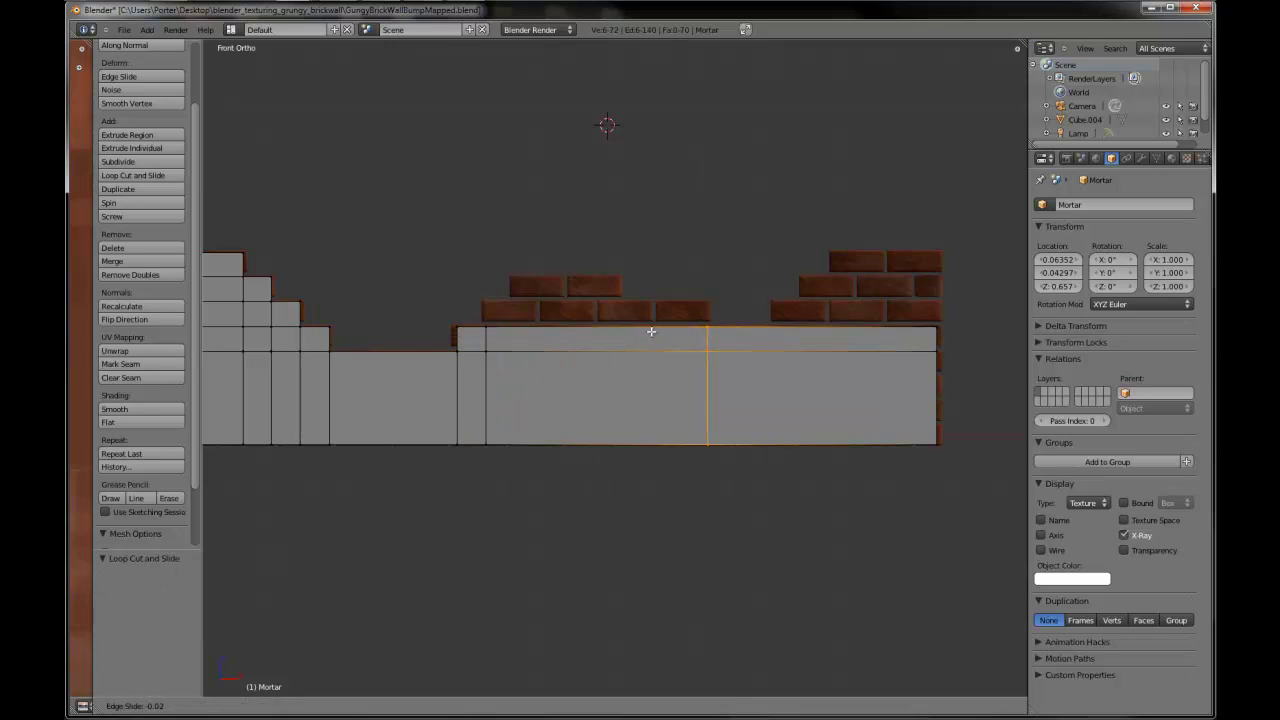
{"action": "left_click", "coordinate": [651, 331]}
{"action": "key", "text": "a"}
- Circle-select the upper vertices between the two new cuts and extrude them up about 0.92 units over the sixth row
{"action": "key", "text": "c"}
{"action": "left_click", "coordinate": [499, 298]}
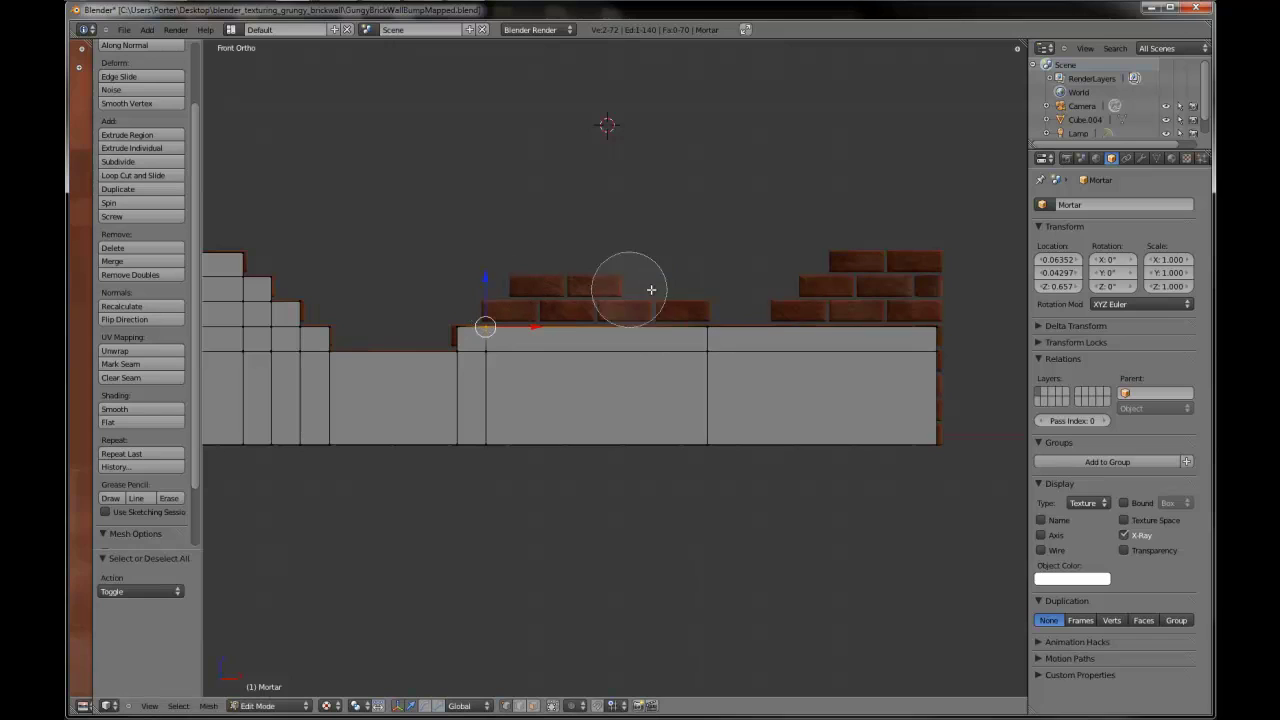
{"action": "left_click", "coordinate": [703, 296]}
{"action": "right_click", "coordinate": [703, 296]}
{"action": "key", "text": "e"}
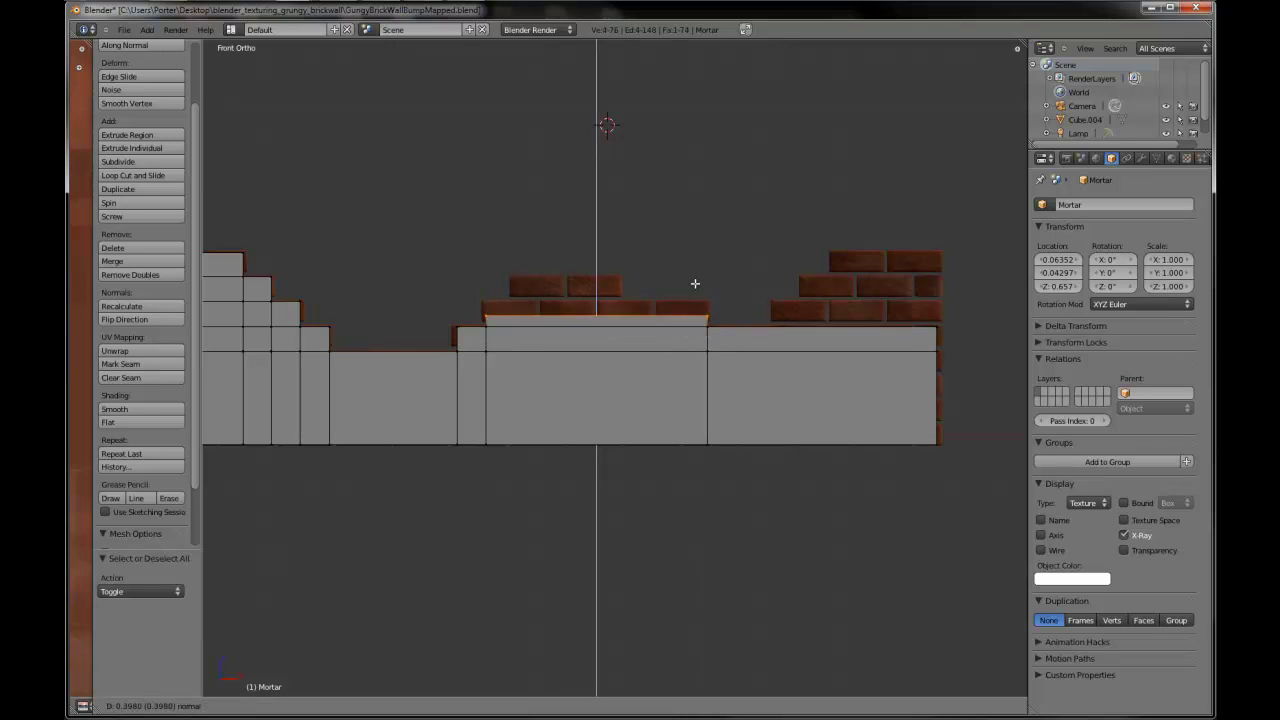
{"action": "left_click", "coordinate": [695, 276]}
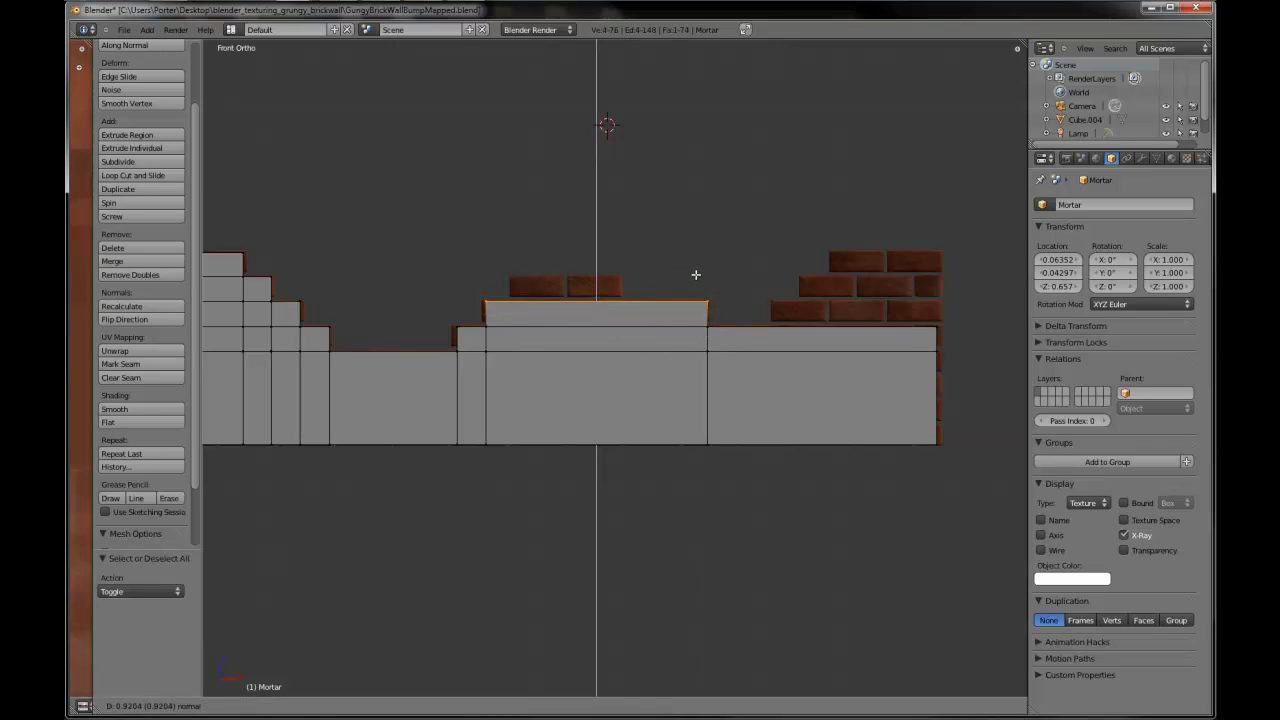
- Add two vertical loop cuts at both ends of the two-brick seventh row in the Mortar's middle section
{"action": "key", "text": "ctrl+r"}
{"action": "left_click", "coordinate": [640, 311]}
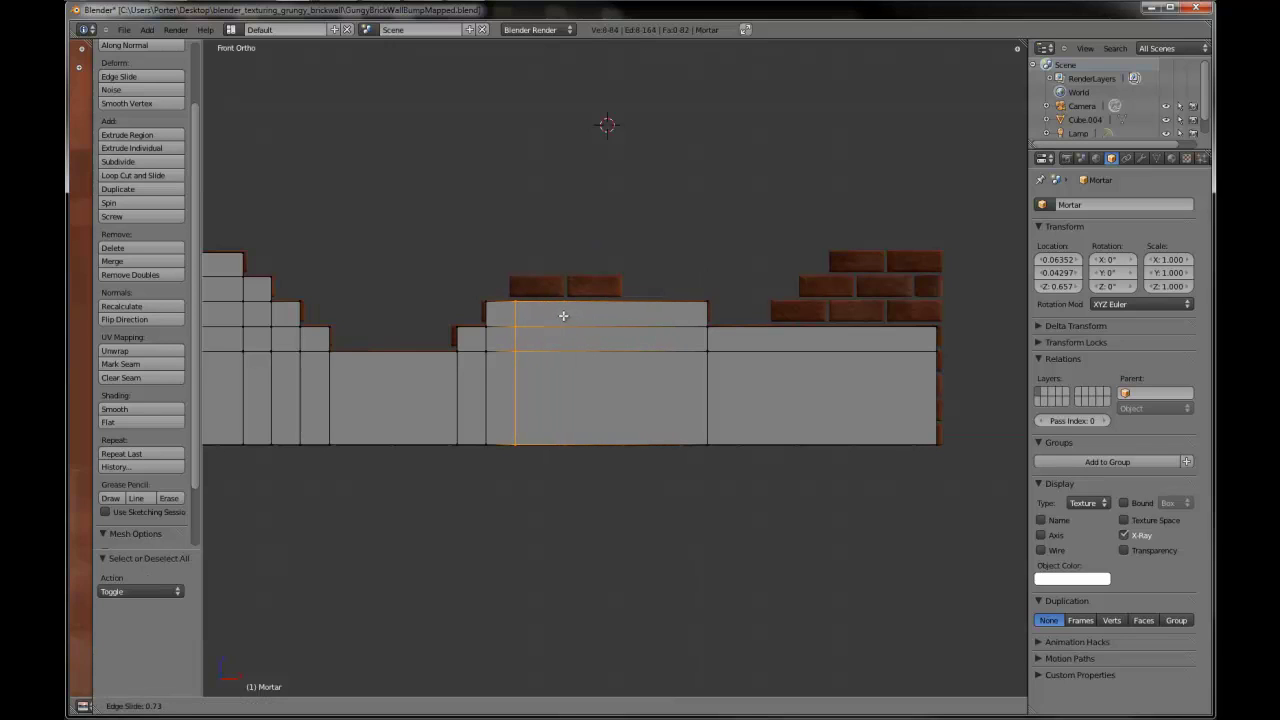
{"action": "left_click", "coordinate": [561, 315]}
{"action": "key", "text": "ctrl+r"}
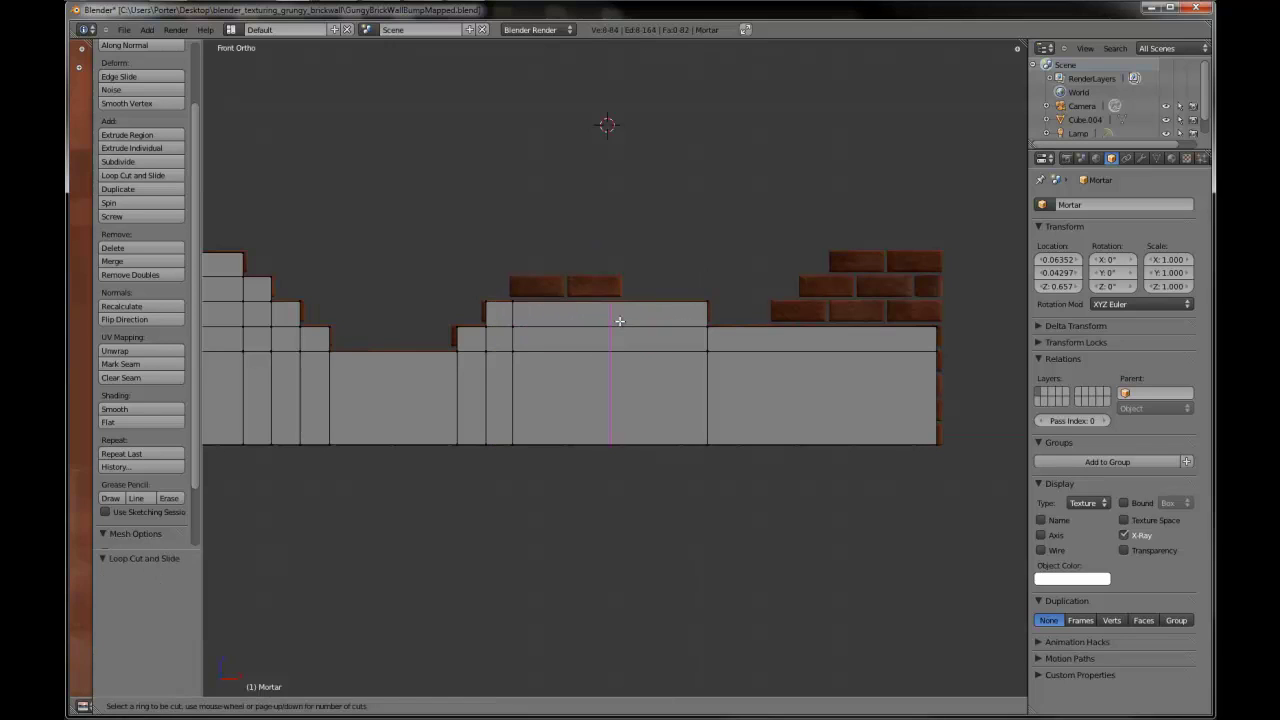
{"action": "left_click", "coordinate": [614, 322]}
{"action": "left_click", "coordinate": [628, 320]}
{"action": "key", "text": "a"}
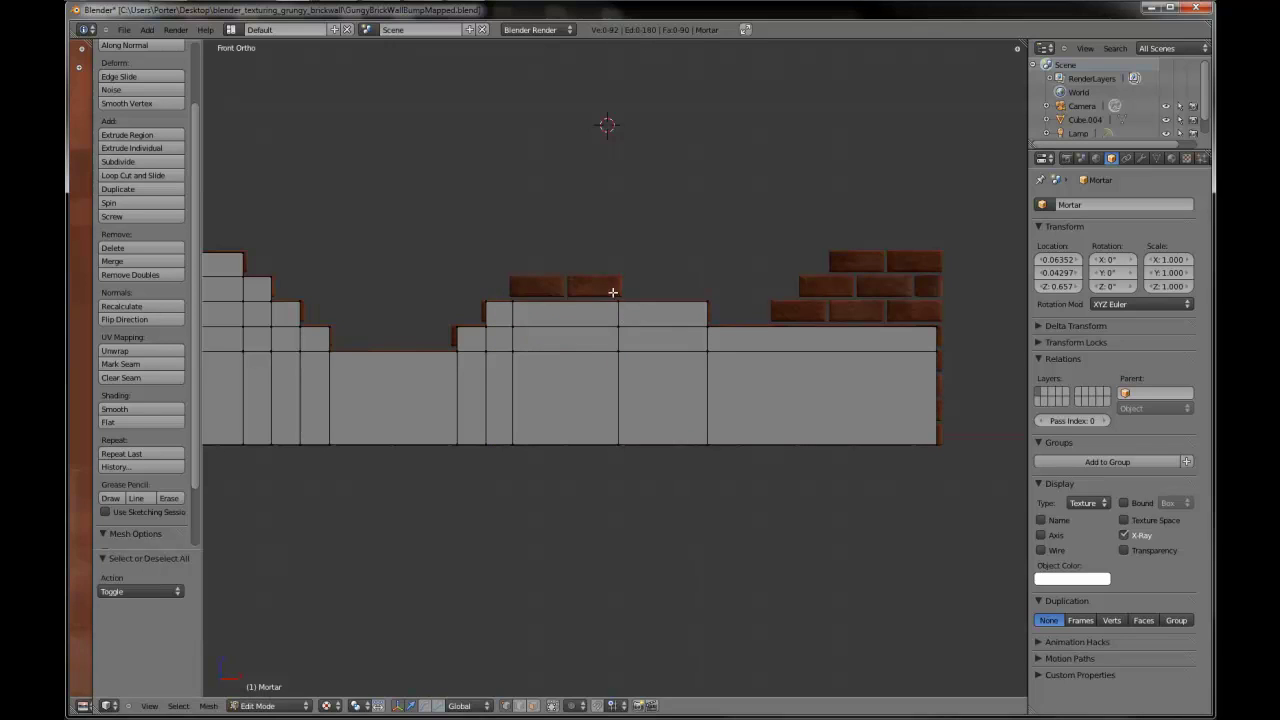
- Circle-select the upper vertices between these cuts and extrude them up over the two bricks of the seventh row
{"action": "key", "text": "c"}
{"action": "left_click", "coordinate": [608, 277]}
{"action": "left_click", "coordinate": [509, 274]}
{"action": "key", "text": "Escape"}
{"action": "key", "text": "e"}
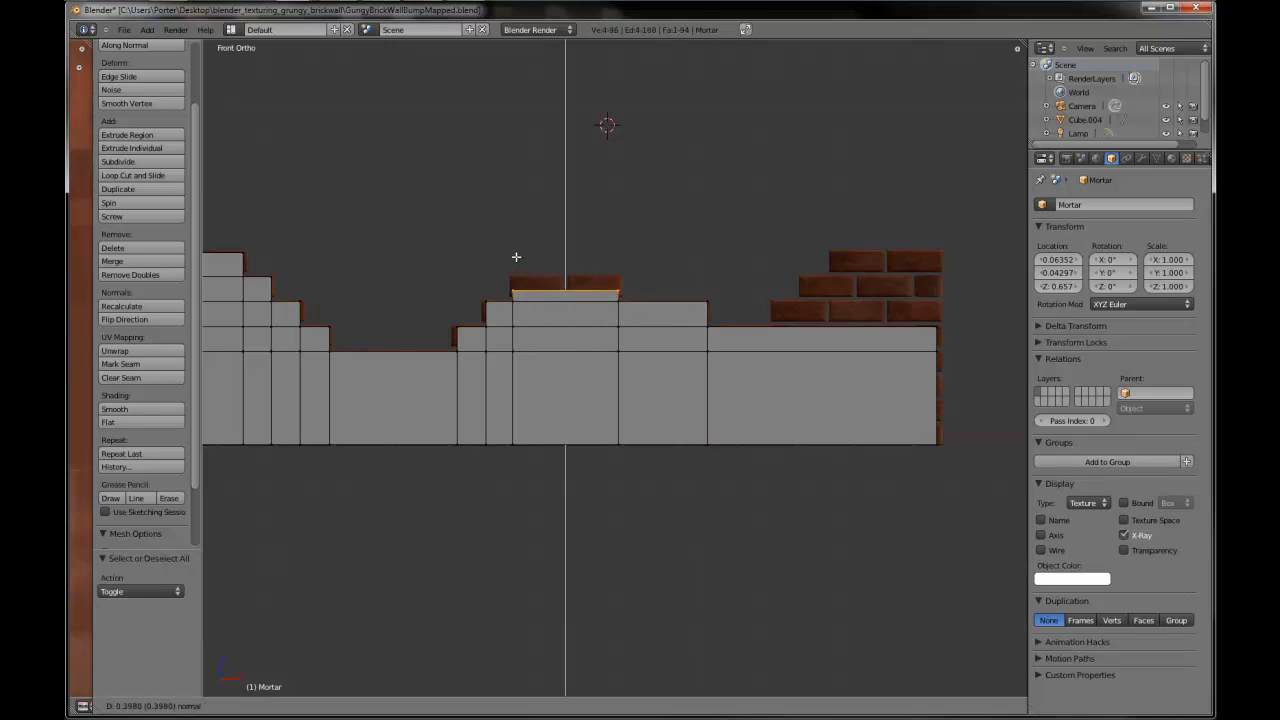
{"action": "left_click", "coordinate": [516, 246]}
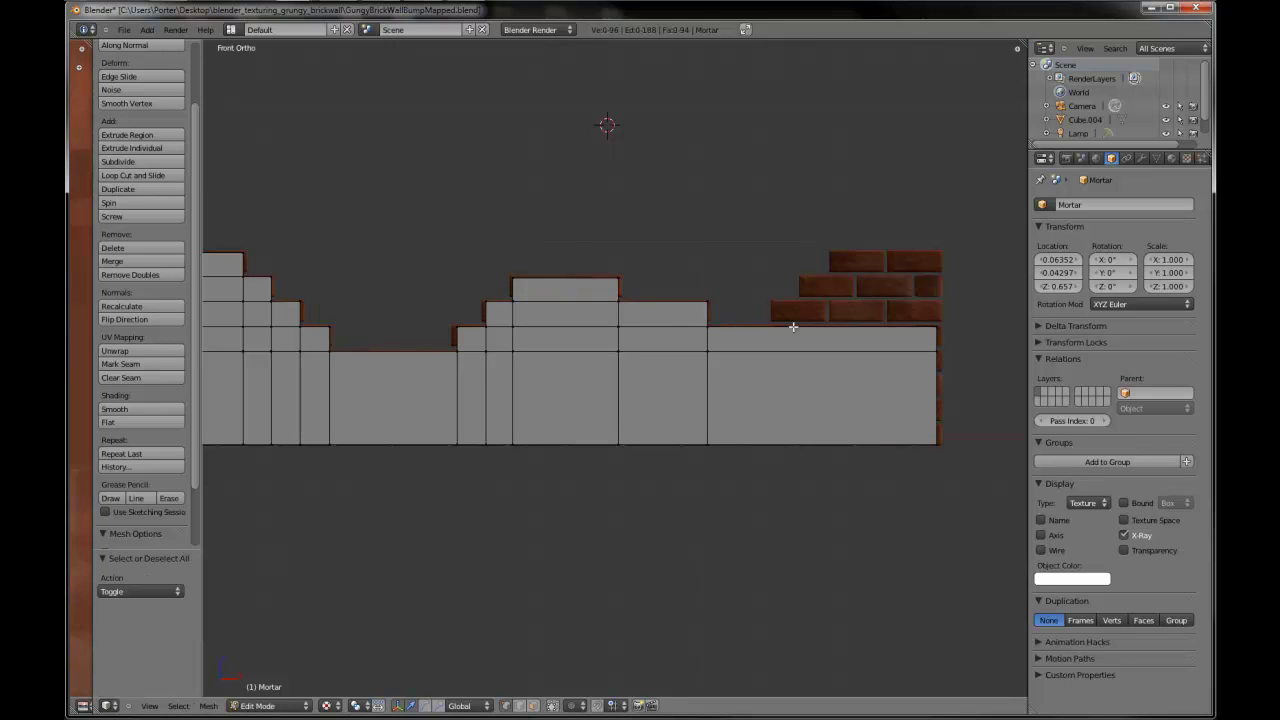
- Add a vertical loop cut to the Mortar's right section where the sixth brick row resumes after the second gap
{"action": "middle_click_drag", "start_coordinate": [793, 327], "coordinate": [693, 343], "text": "shift"}
{"action": "key", "text": "ctrl+r"}
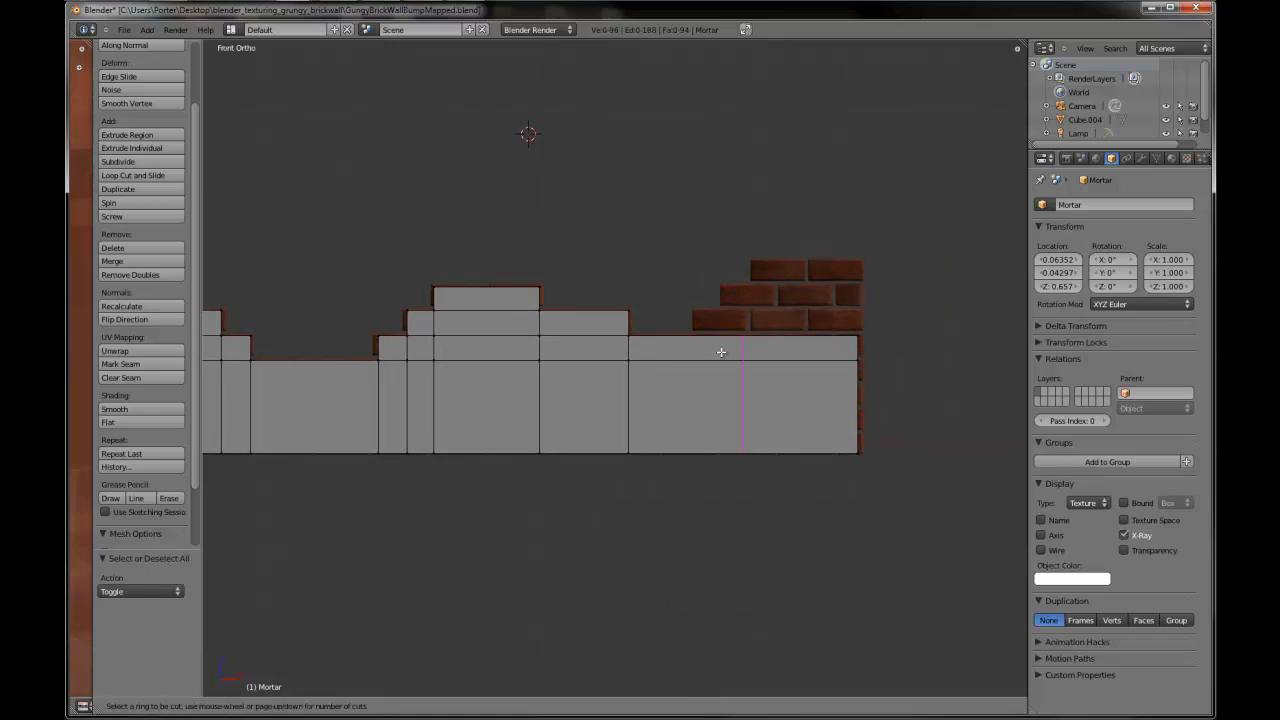
{"action": "left_click", "coordinate": [714, 348]}
{"action": "left_click", "coordinate": [676, 345]}
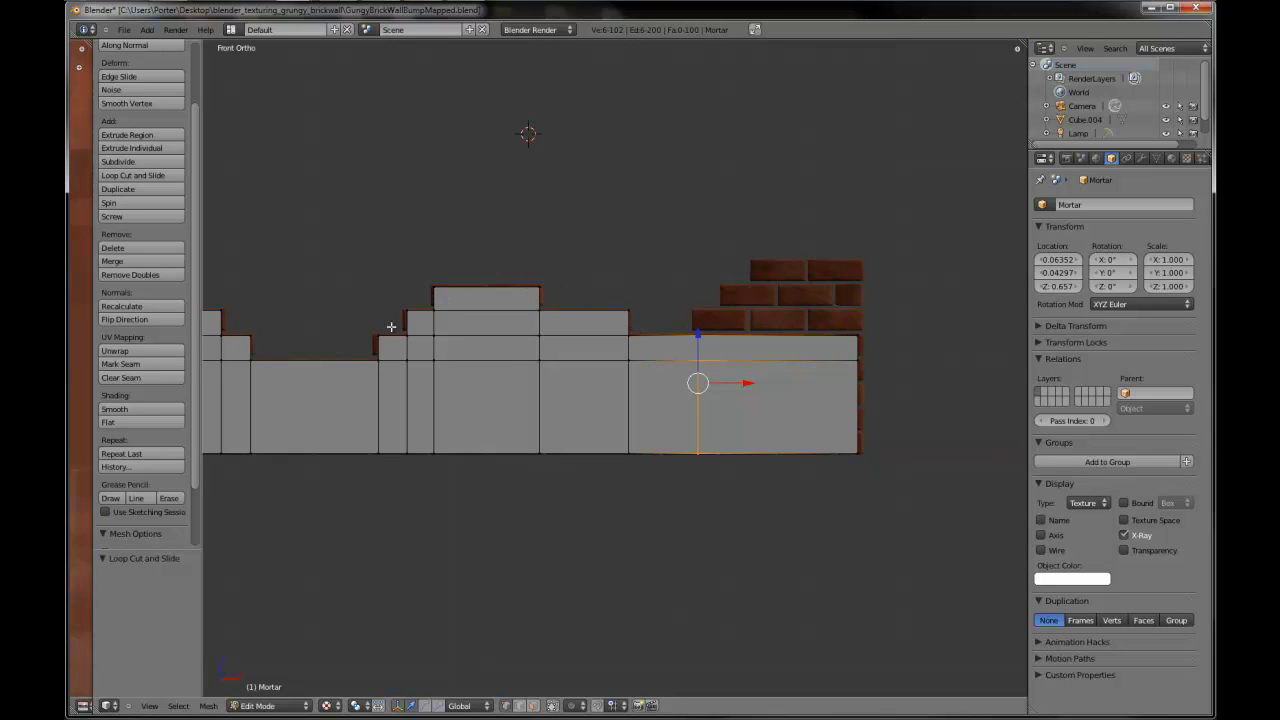
{"action": "key", "text": "a"}
- Select all vertices at the Mortar's right end and move them outward about 0.05 units along X
{"action": "right_click", "coordinate": [858, 338]}
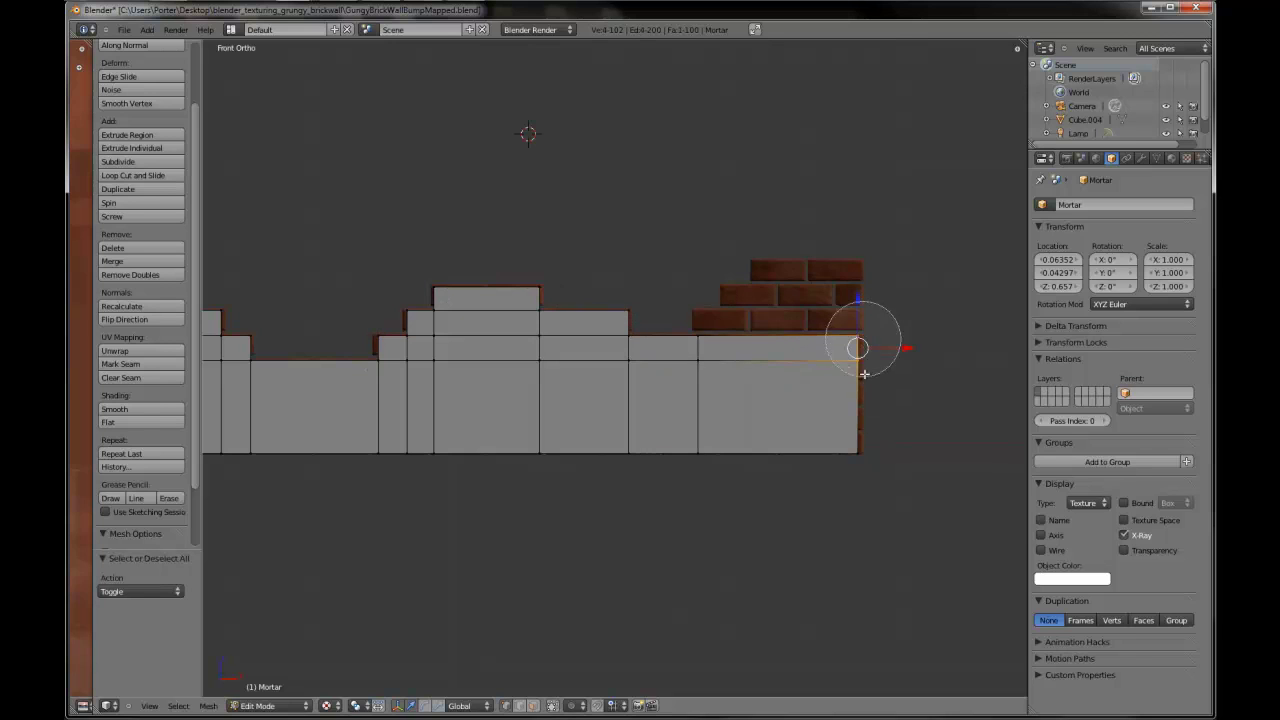
{"action": "right_click", "coordinate": [860, 443], "text": "shift"}
{"action": "key", "text": "g"}
{"action": "key", "text": "x"}
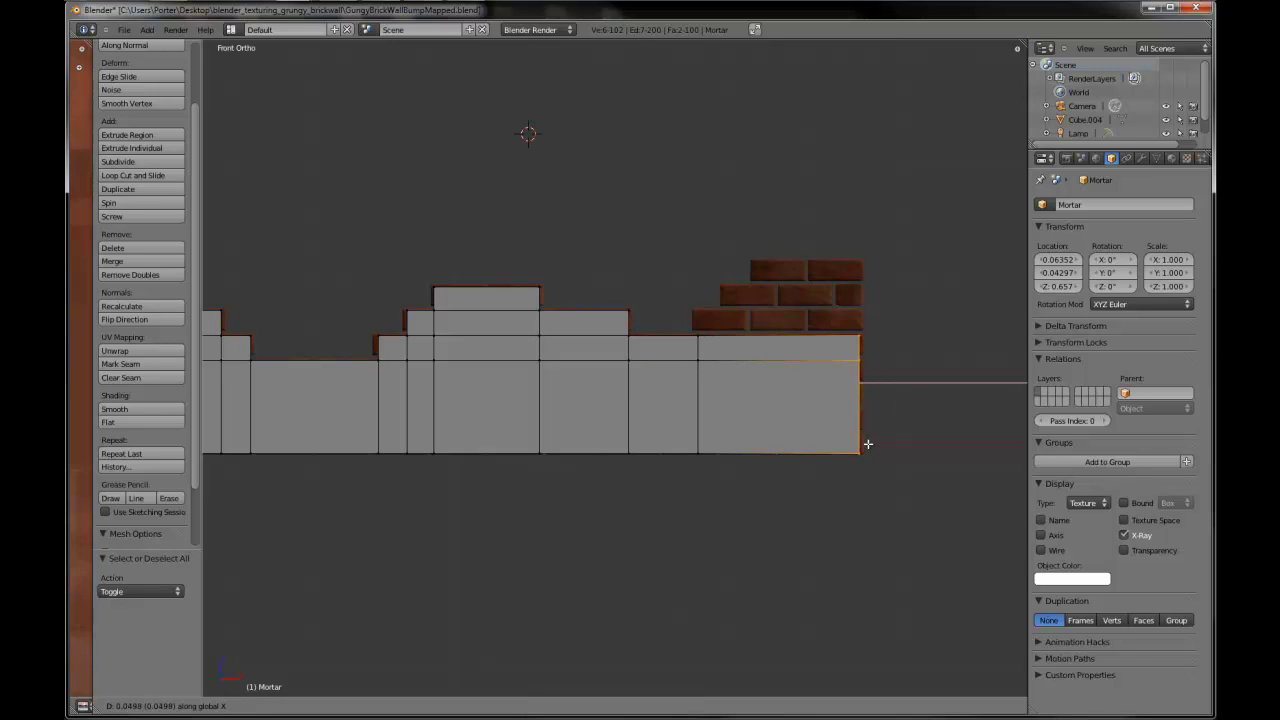
{"action": "left_click", "coordinate": [866, 443]}
{"action": "key", "text": "a"}
- Circle-select the upper vertices right of the last cut and extrude them up about 0.92 units over the sixth row
{"action": "key", "text": "c"}
{"action": "left_click_drag", "start_coordinate": [706, 309], "coordinate": [857, 300]}
{"action": "key", "text": "Escape"}
{"action": "key", "text": "g"}
{"action": "key", "text": "z"}
{"action": "key", "text": "z"}
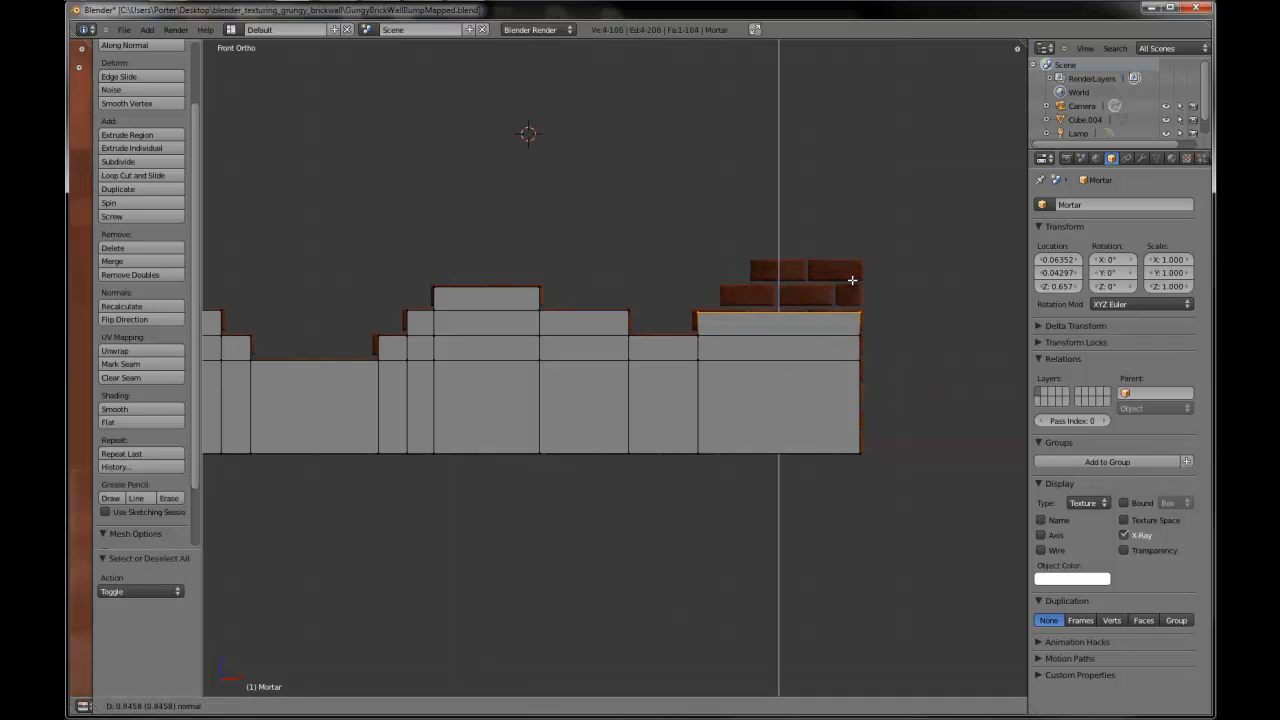
{"action": "left_click", "coordinate": [851, 277]}
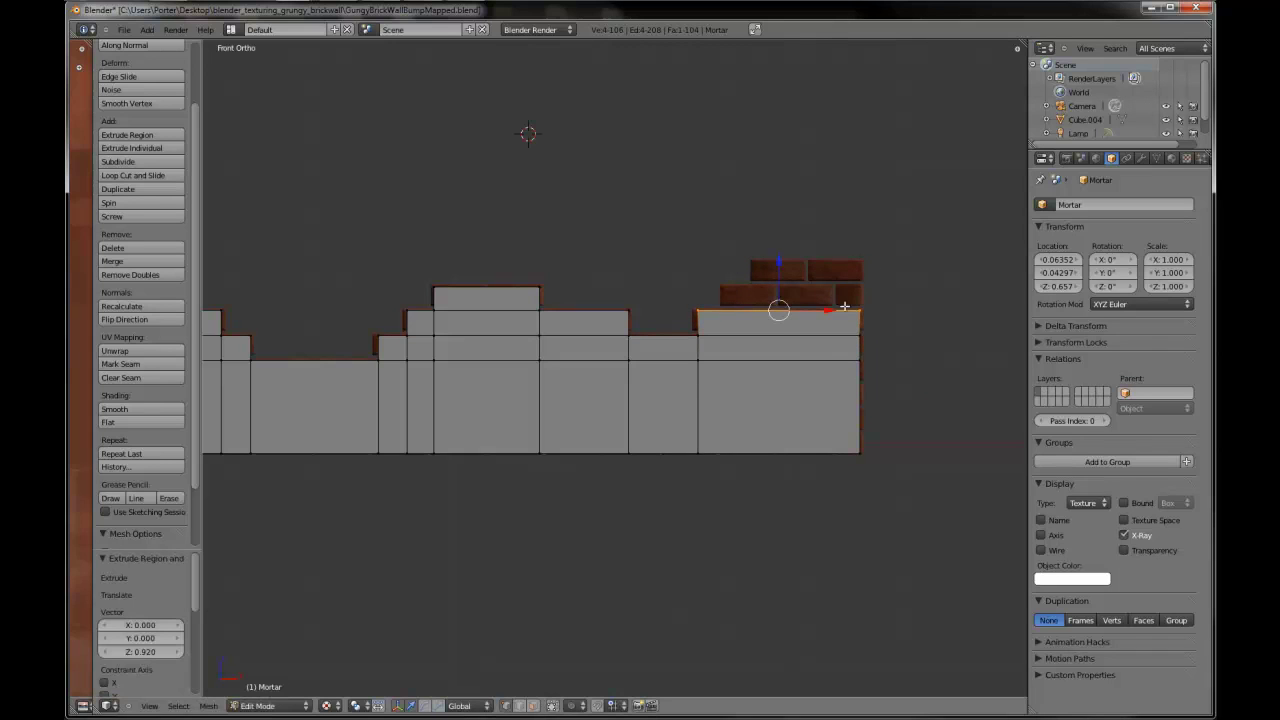
- Add a vertical loop cut to the Mortar's right section near the start of the seventh brick row
{"action": "key", "text": "ctrl+e"}
{"action": "key", "text": "ctrl+r"}
{"action": "left_click", "coordinate": [771, 346]}
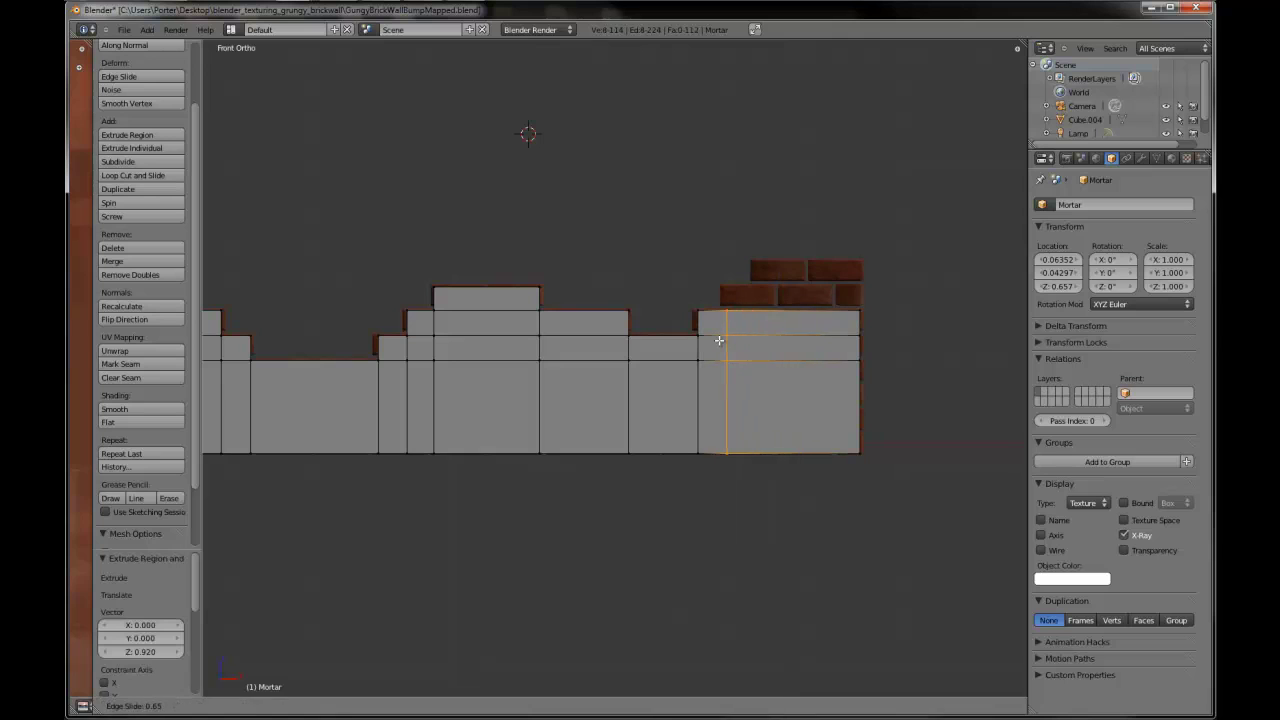
{"action": "left_click", "coordinate": [719, 340]}
{"action": "key", "text": "a"}
{"action": "key", "text": "c"}
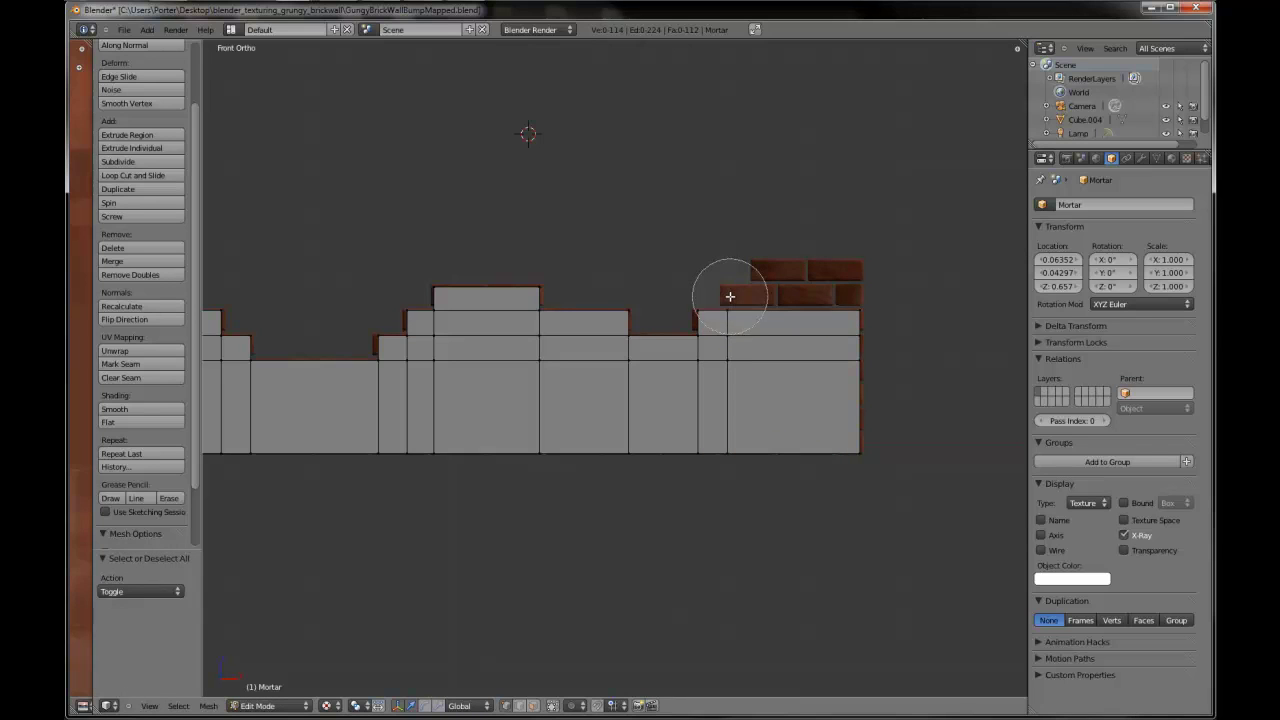
{"action": "key", "text": "Escape"}
{"action": "key", "text": "ctrl+z"}
{"action": "key", "text": "ctrl+z"}
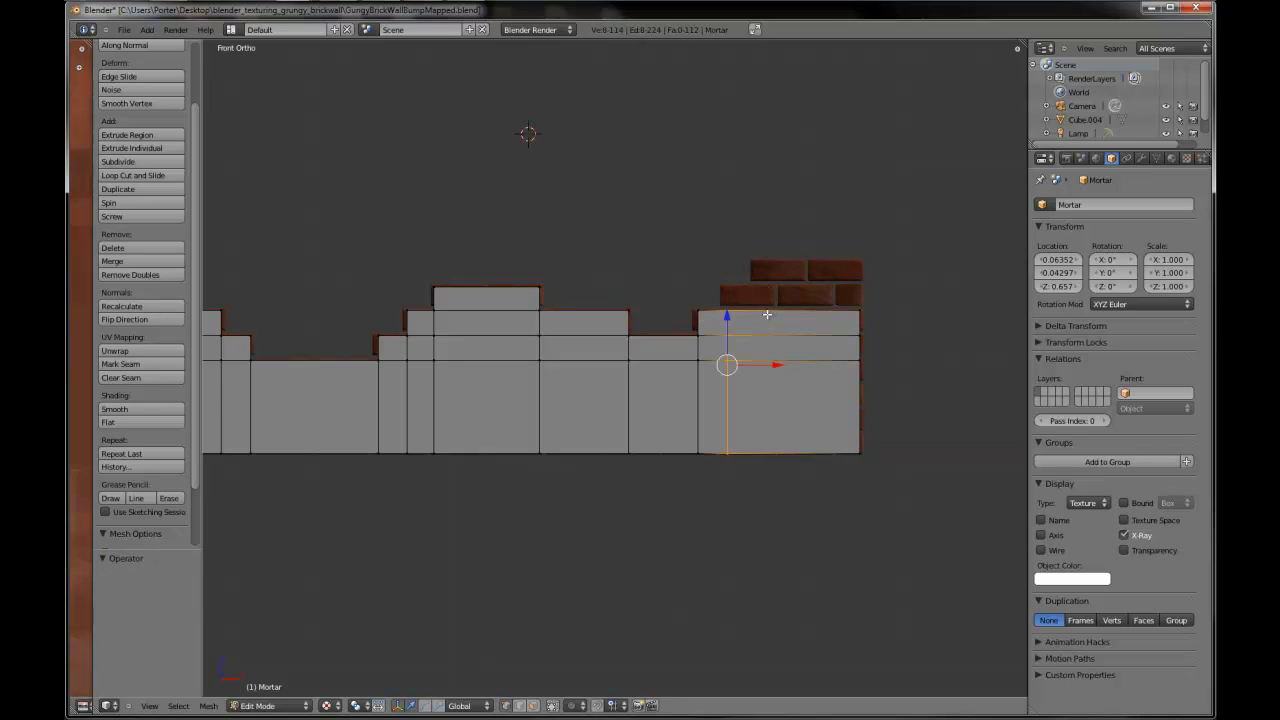
- Edge-slide the new loop cut slightly left to line up with the start of the right-hand seventh brick row
{"action": "key", "text": "g"}
{"action": "key", "text": "g"}
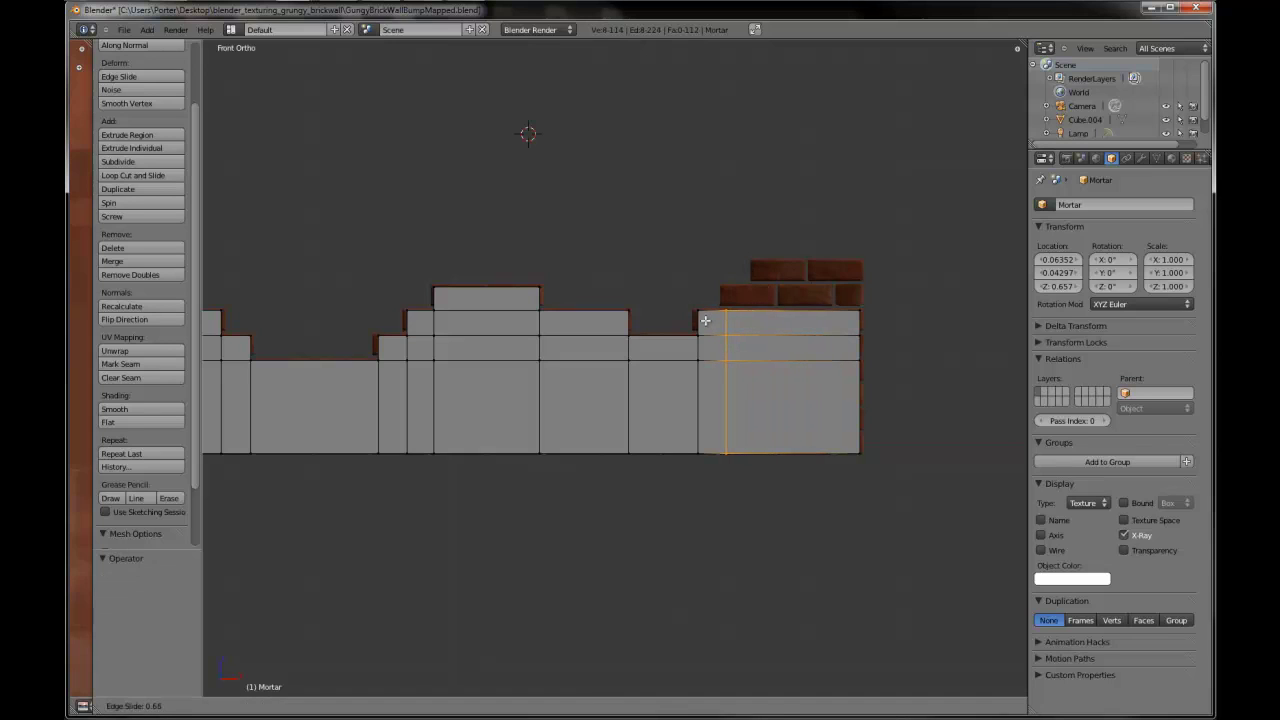
{"action": "left_click", "coordinate": [705, 320]}
{"action": "key", "text": "a"}
- Circle-select the upper vertices right of the adjusted cut and extrude them up about 0.9 units over the seventh row
{"action": "key", "text": "c"}
{"action": "left_click", "coordinate": [729, 281]}
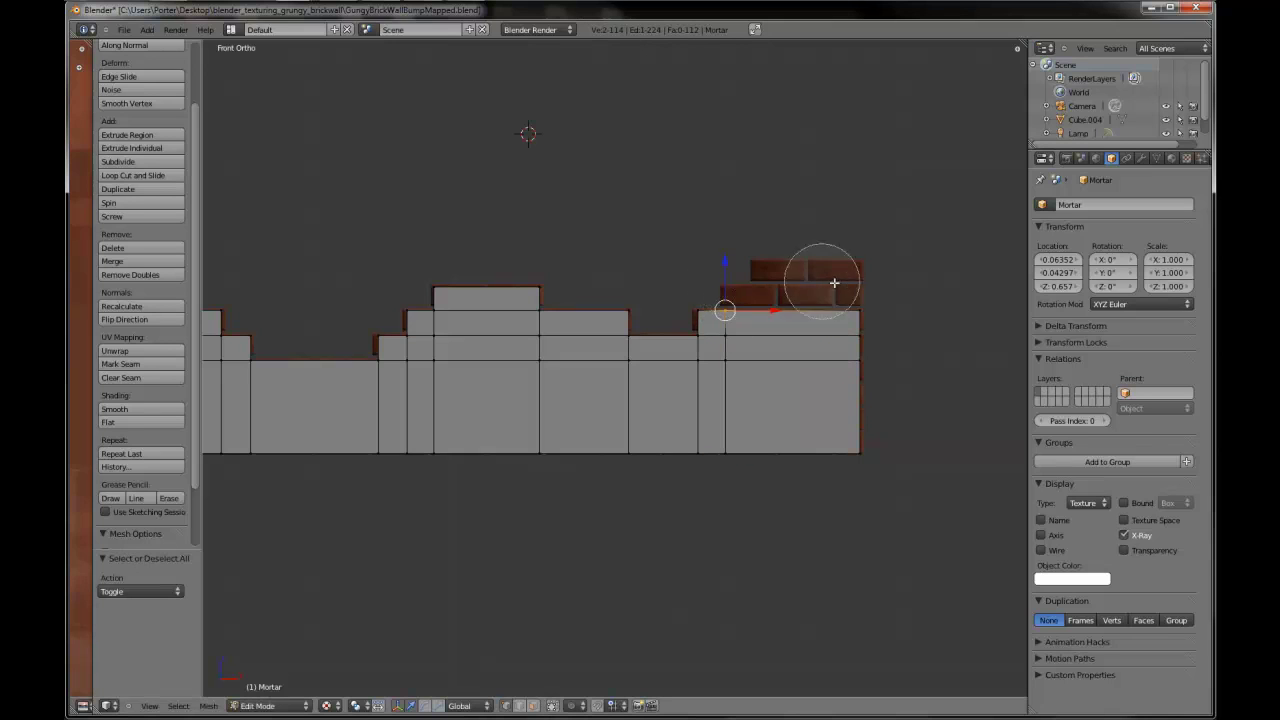
{"action": "left_click", "coordinate": [853, 284]}
{"action": "key", "text": "Escape"}
{"action": "key", "text": "e"}
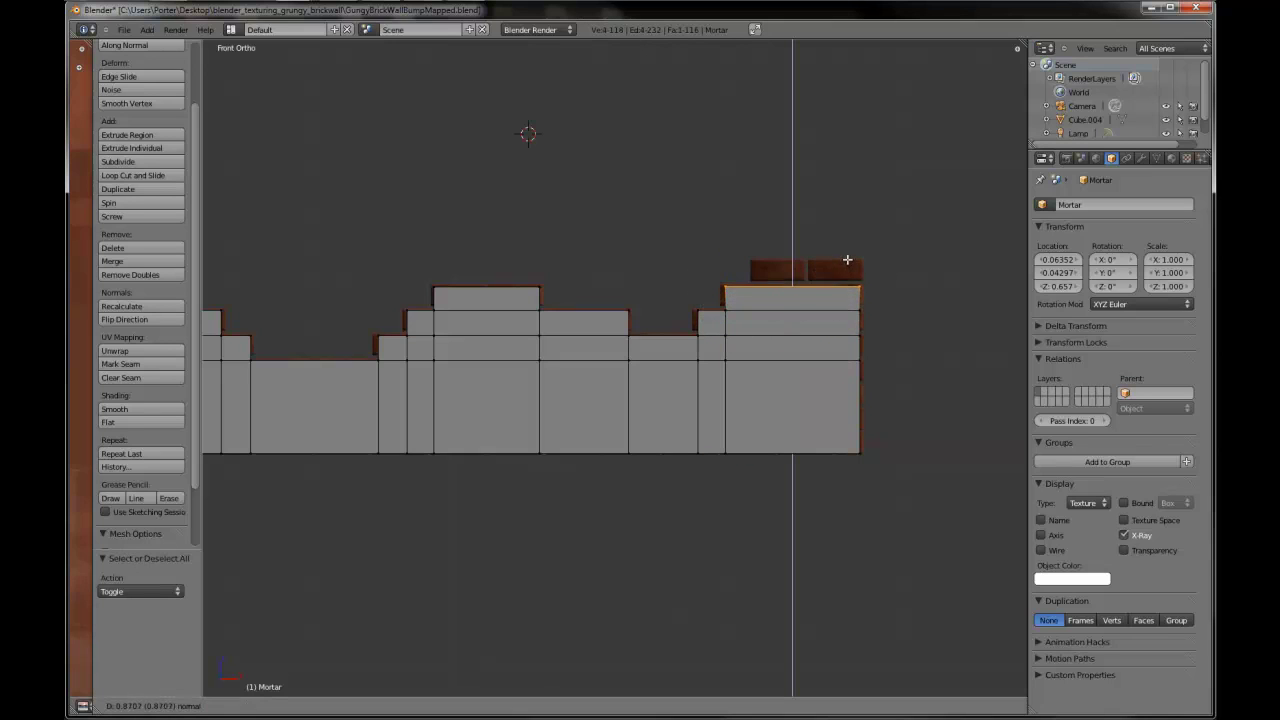
{"action": "left_click", "coordinate": [846, 261]}
- Add a vertical loop cut to the Mortar's right section at the start of the top brick row
{"action": "key", "text": "ctrl+r"}
{"action": "left_click", "coordinate": [800, 306]}
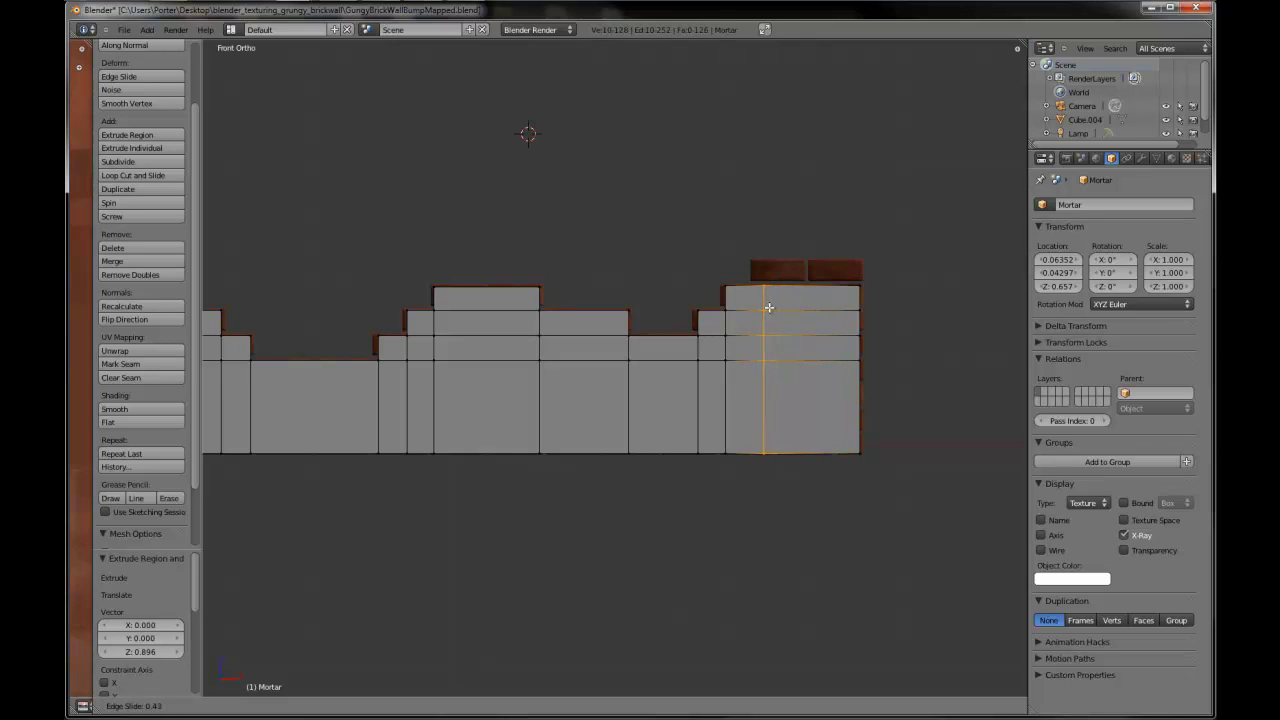
{"action": "left_click", "coordinate": [763, 302]}
{"action": "key", "text": "a"}
- Circle-select the upper vertices right of the last cut and extrude them up about 0.87 units over the top row
{"action": "key", "text": "c"}
{"action": "left_click", "coordinate": [763, 263]}
{"action": "left_click", "coordinate": [871, 258]}
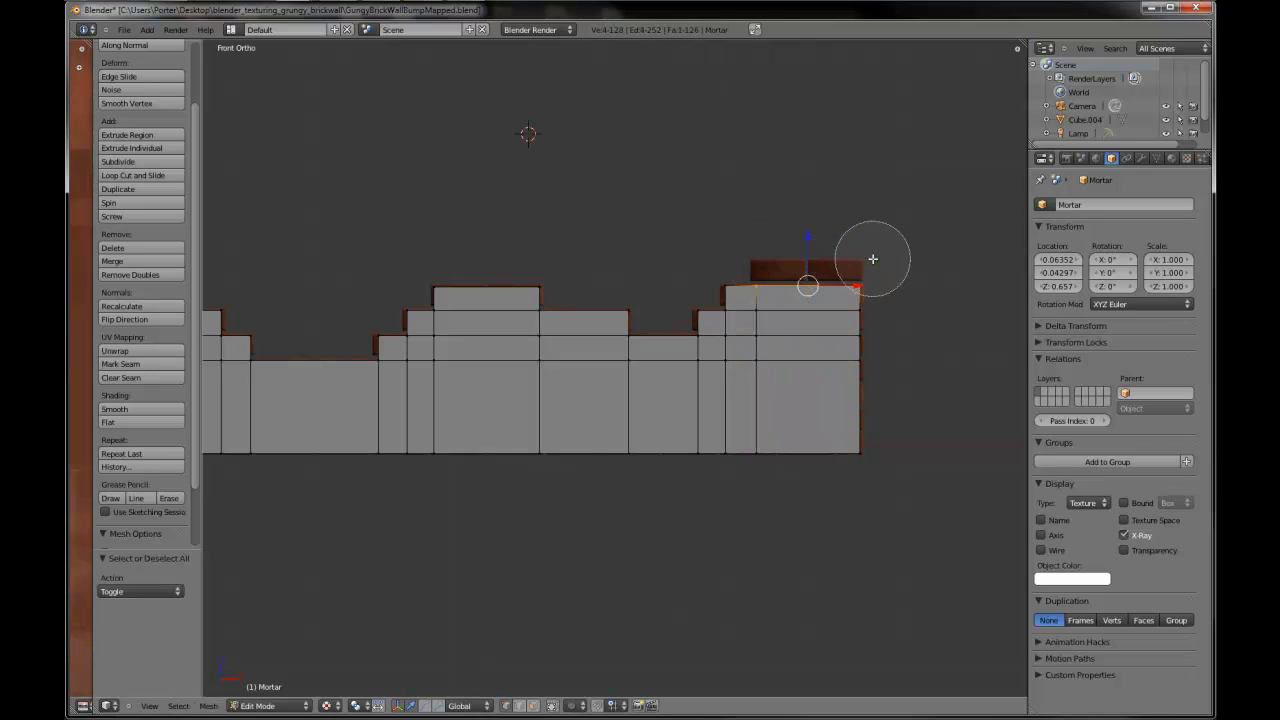
{"action": "key", "text": "Escape"}
{"action": "key", "text": "e"}
{"action": "left_click", "coordinate": [869, 238]}
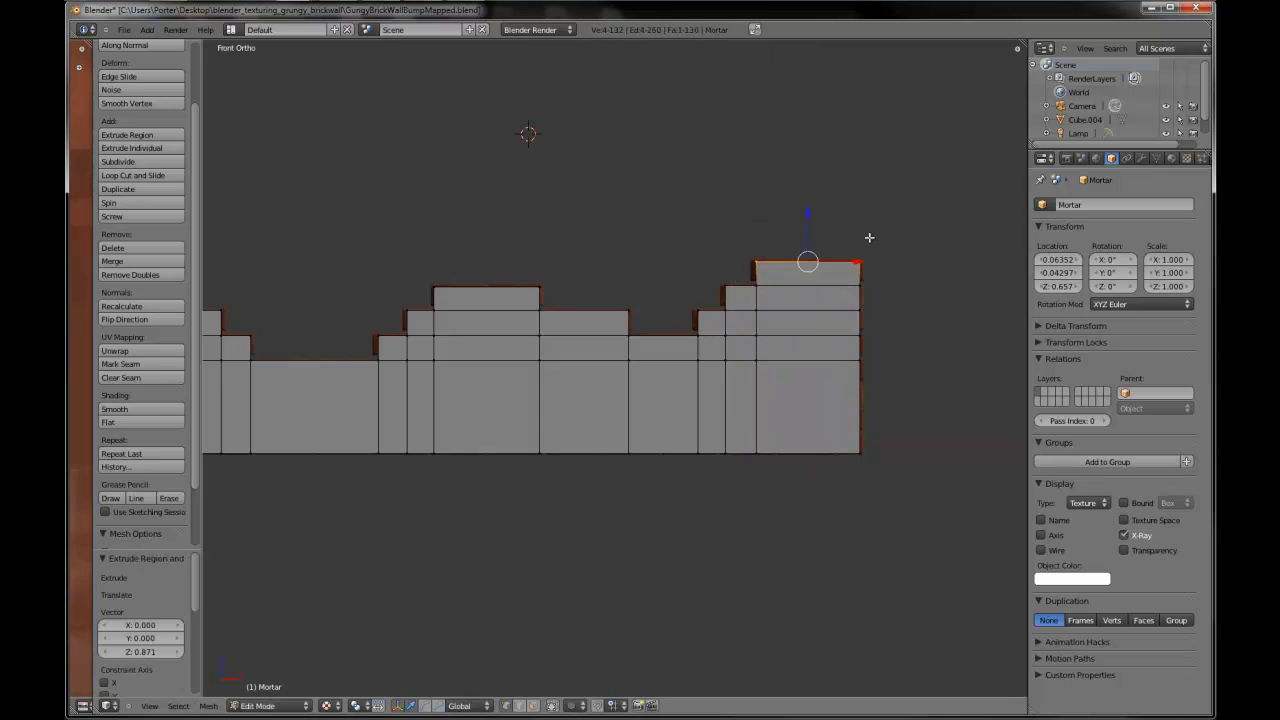
- In top view, add a loop cut near the Mortar's right end, just outside the inner face of the side wall
{"action": "key", "text": "KP_7"}
{"action": "scroll", "coordinate": [886, 337], "scroll_direction": "up", "scroll_amount": 1}
{"action": "key", "text": "a"}
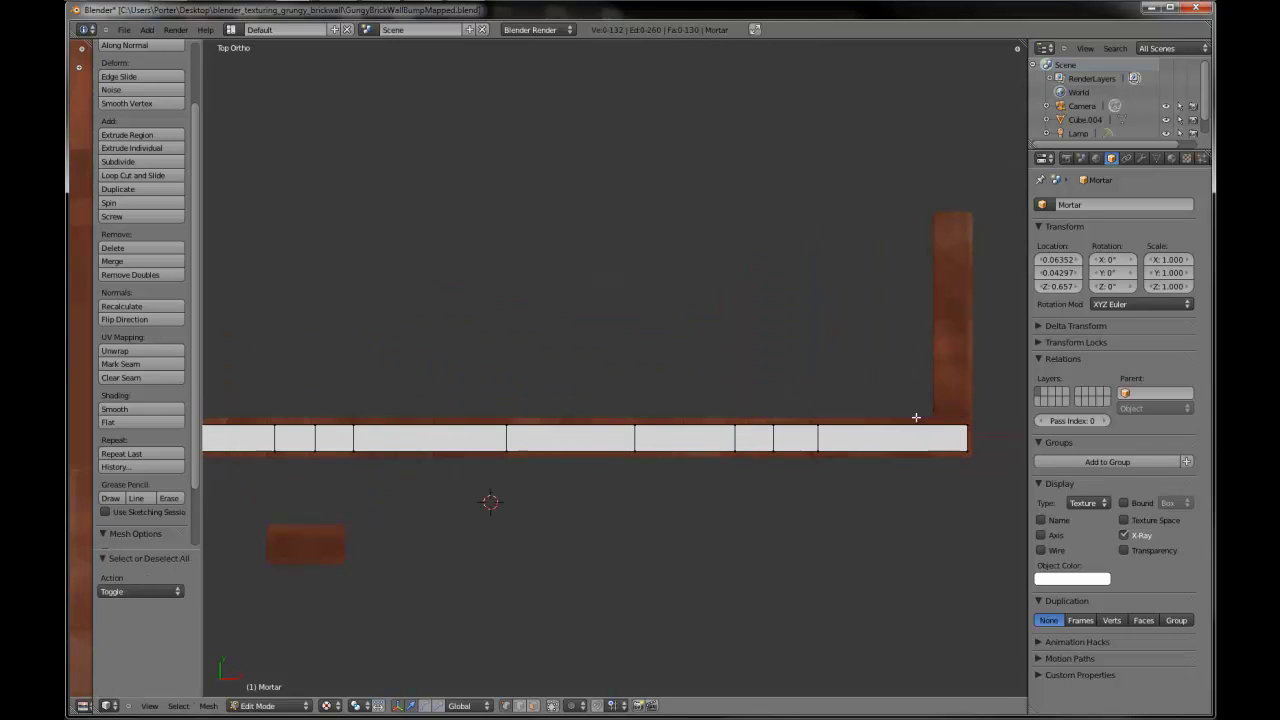
{"action": "key", "text": "ctrl+r"}
{"action": "left_click", "coordinate": [915, 437]}
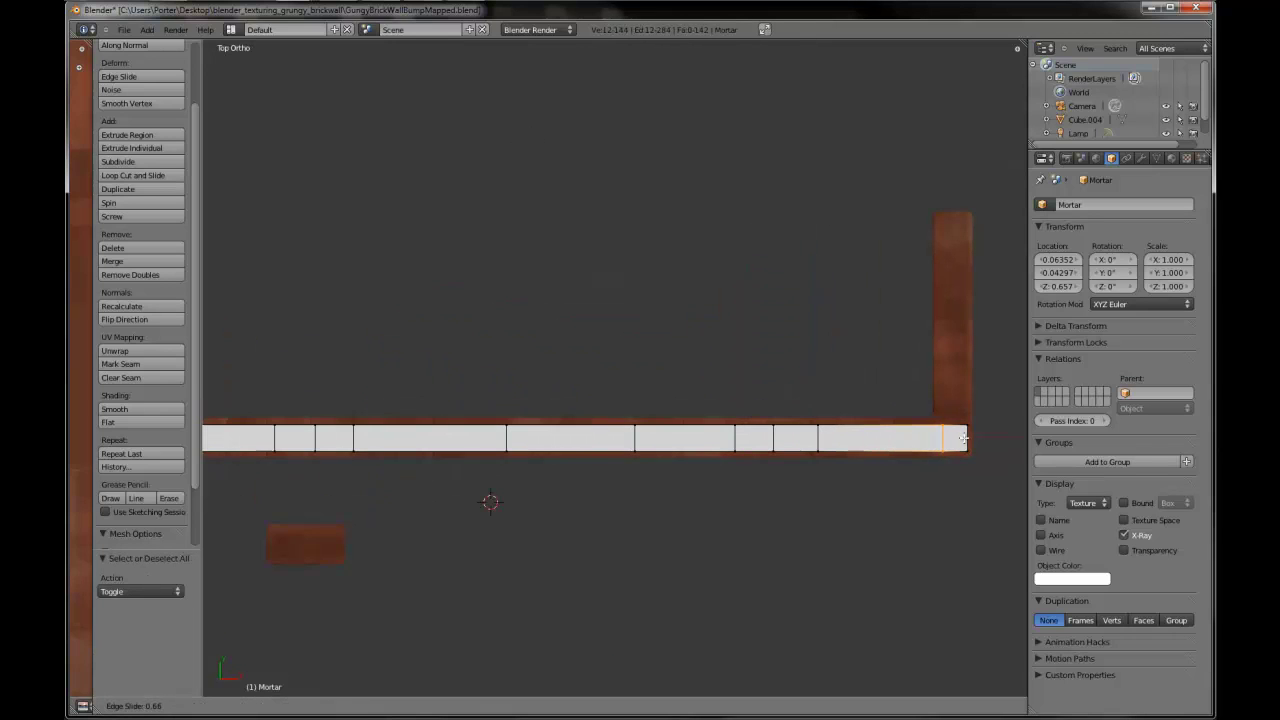
{"action": "left_click", "coordinate": [950, 430]}
- Circle-select the rear vertices of the Mortar's right end section and extrude them about 2.18 units along Y into the side wall
{"action": "key", "text": "c"}
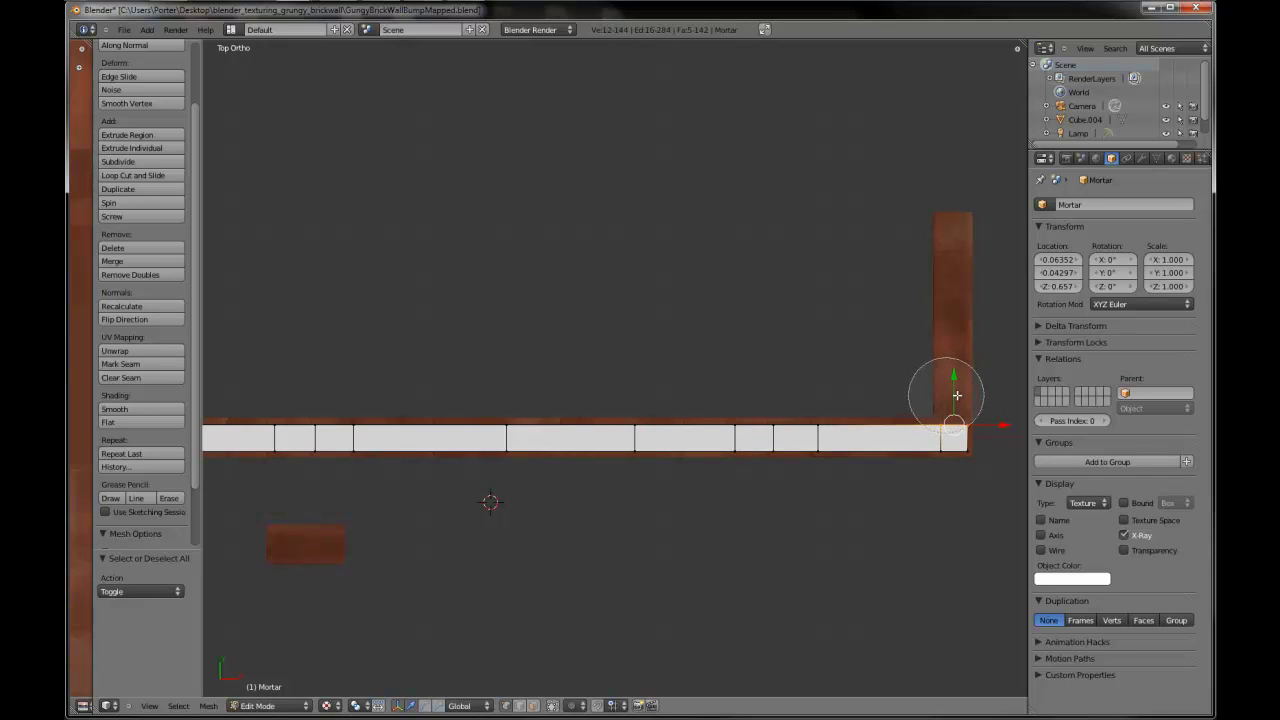
{"action": "right_click", "coordinate": [957, 396]}
{"action": "key", "text": "KP_3"}
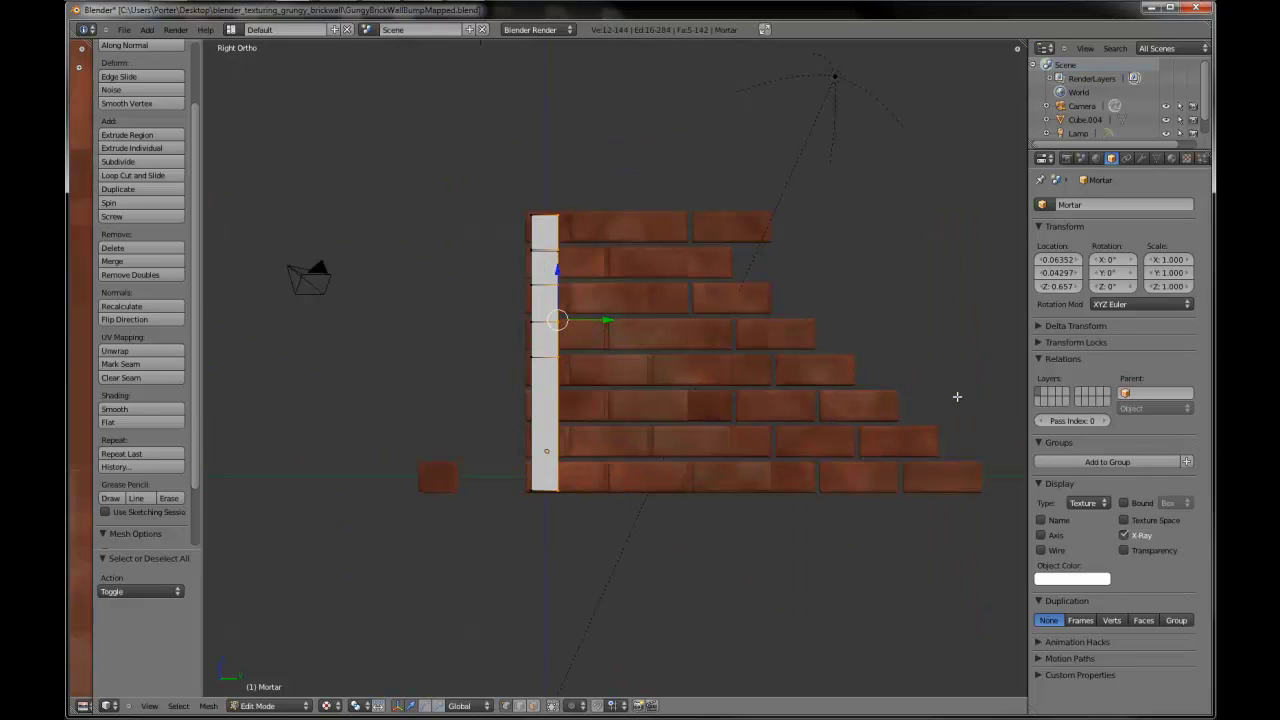
{"action": "key", "text": "KP_8"}
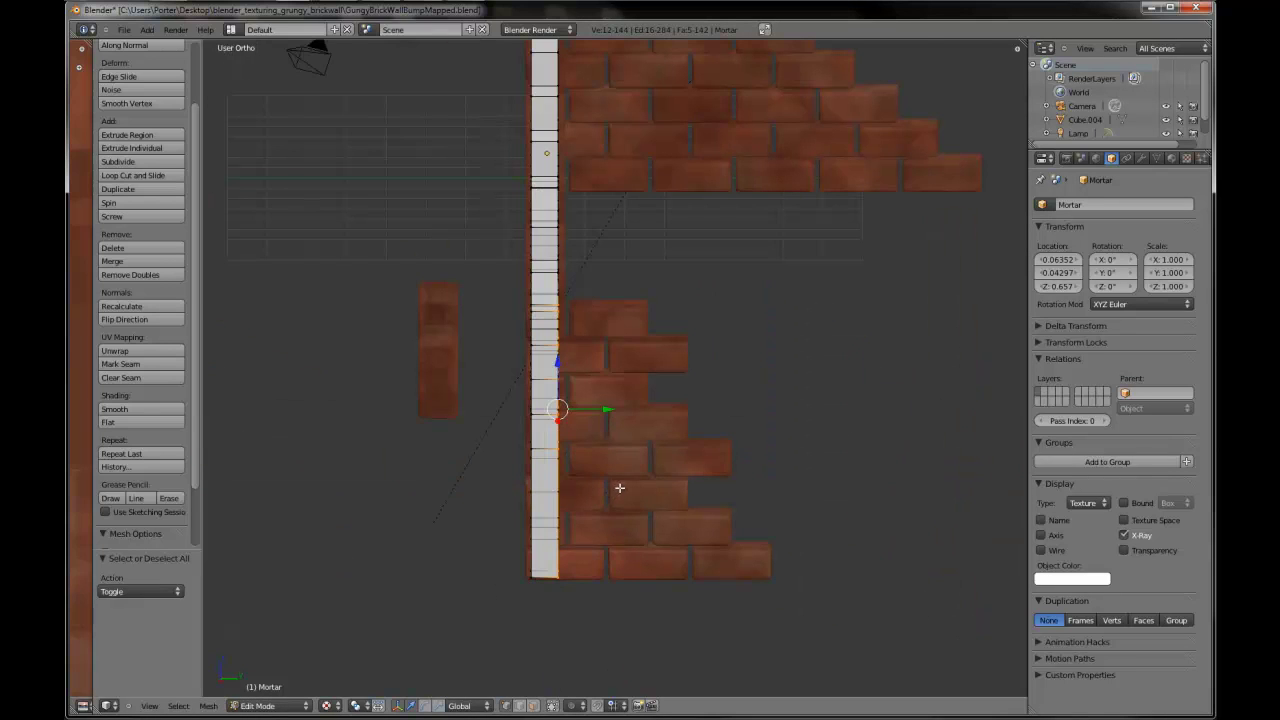
{"action": "key", "text": "e"}
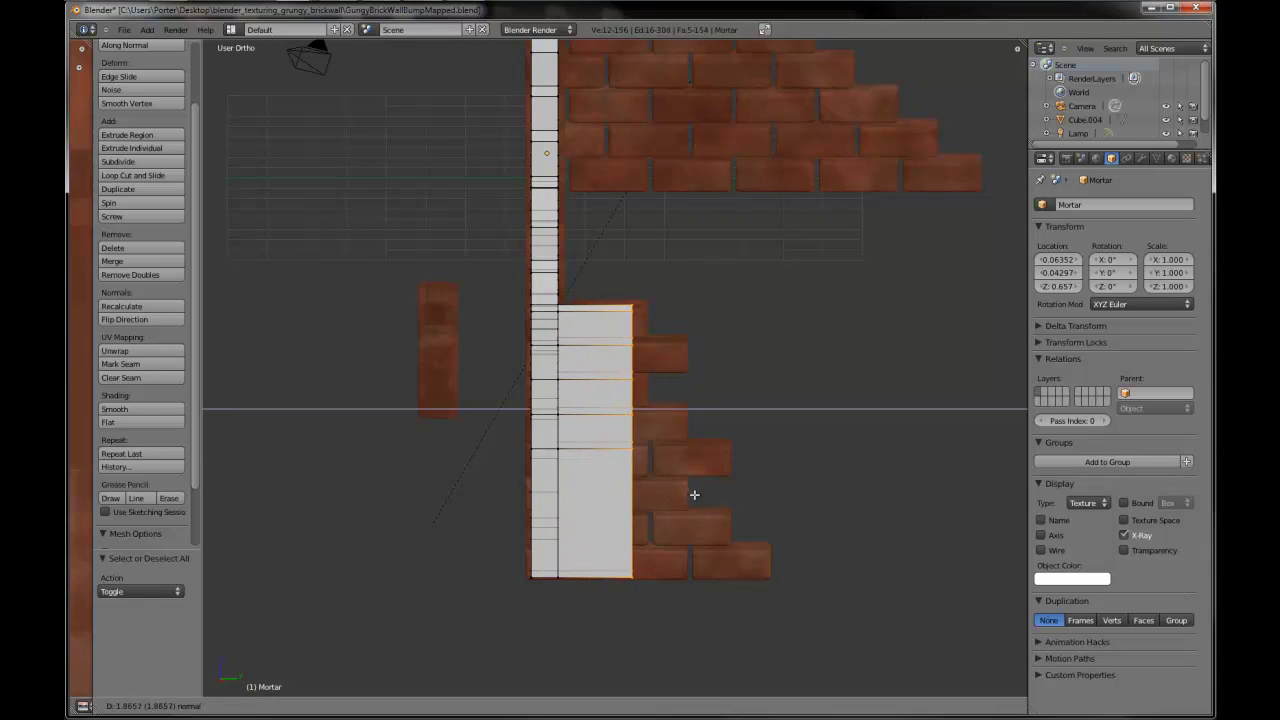
{"action": "left_click", "coordinate": [703, 498]}
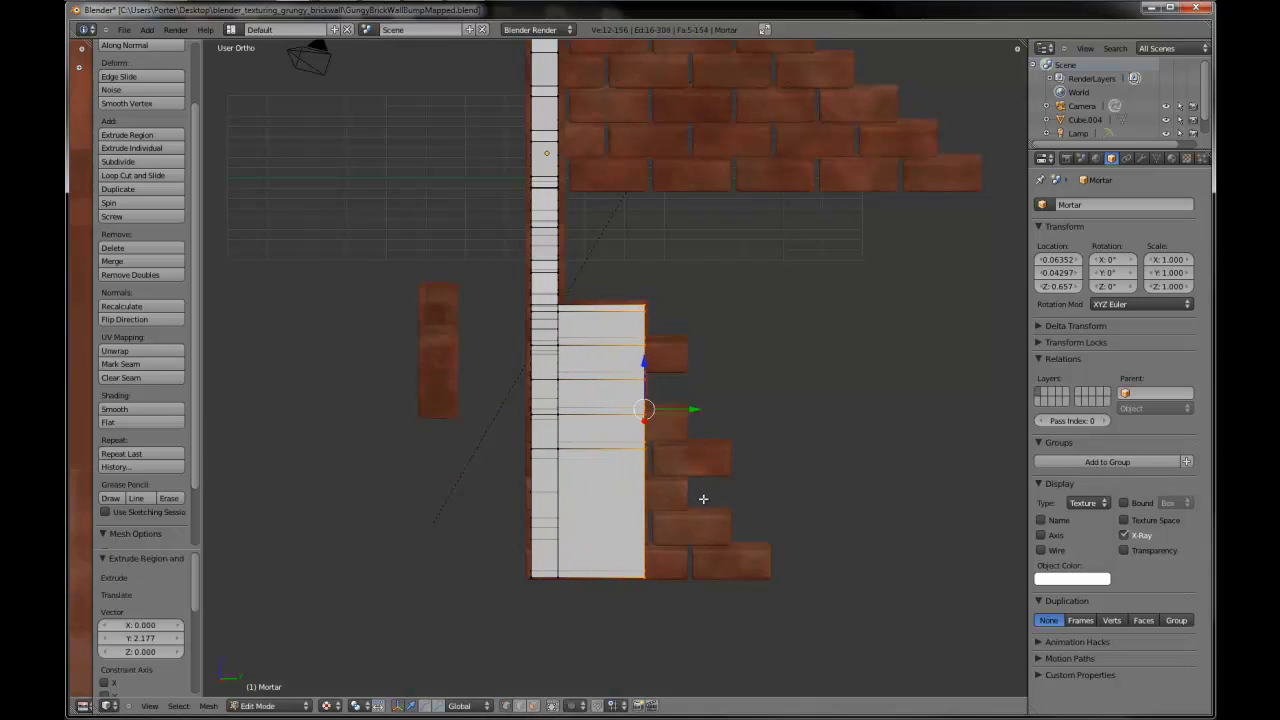
- In face select mode, circle-deselect the upper three end faces of the right side section and extrude the lower two about 0.99 units along Y
{"action": "left_click", "coordinate": [533, 706]}
{"action": "key", "text": "c"}
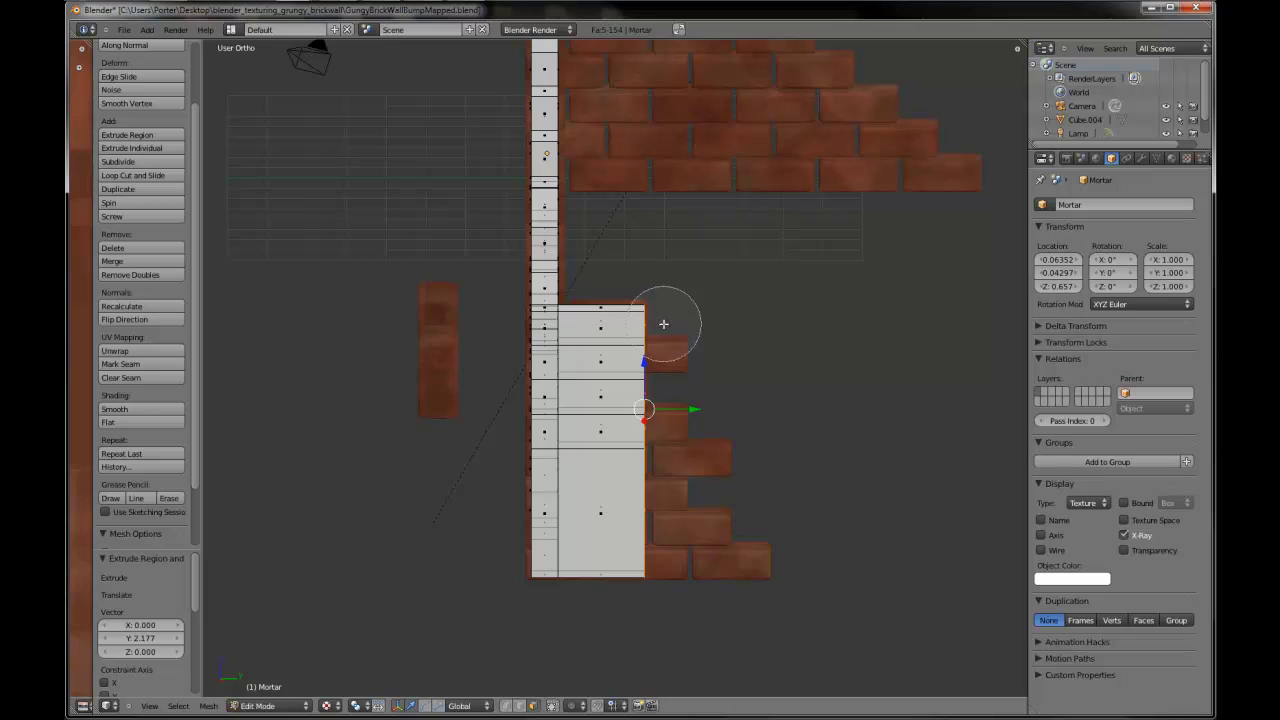
{"action": "mouse_move", "coordinate": [648, 292]}
{"action": "middle_mouse_down"}
{"action": "mouse_move", "coordinate": [652, 348]}
{"action": "mouse_move", "coordinate": [640, 358]}
{"action": "mouse_move", "coordinate": [657, 349]}
{"action": "middle_mouse_up"}
{"action": "right_click", "coordinate": [688, 396]}
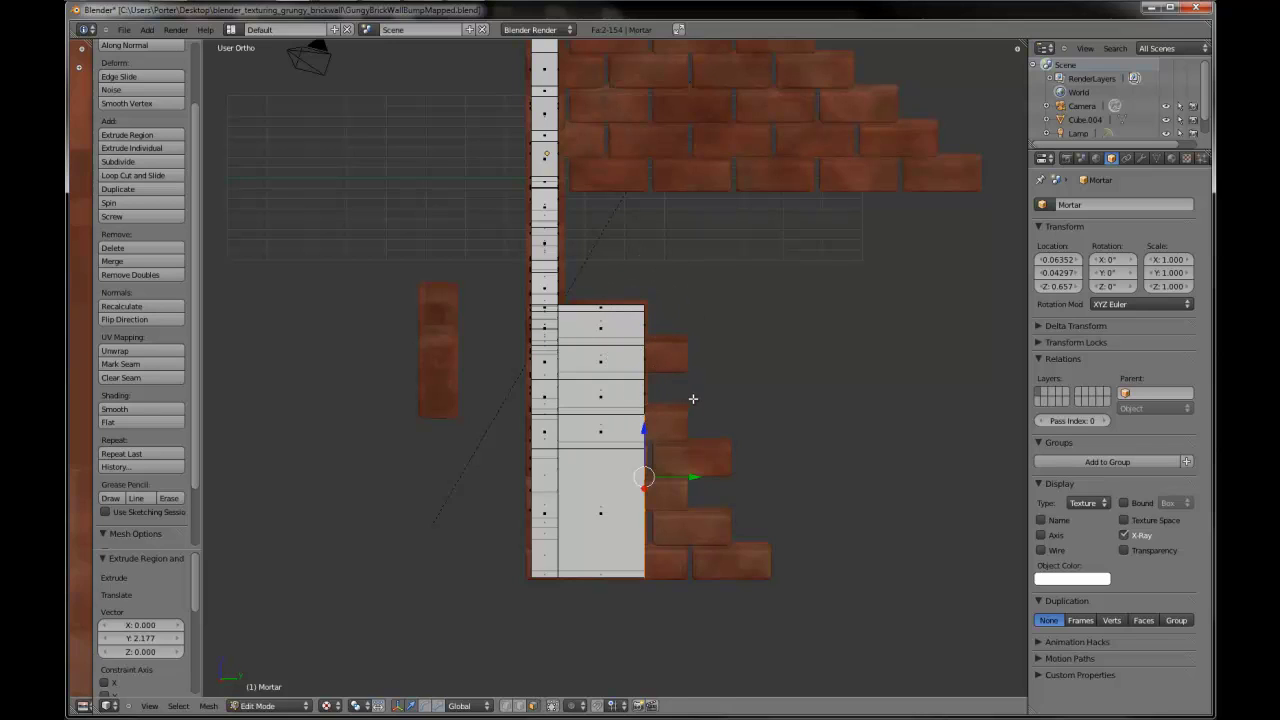
{"action": "key", "text": "e"}
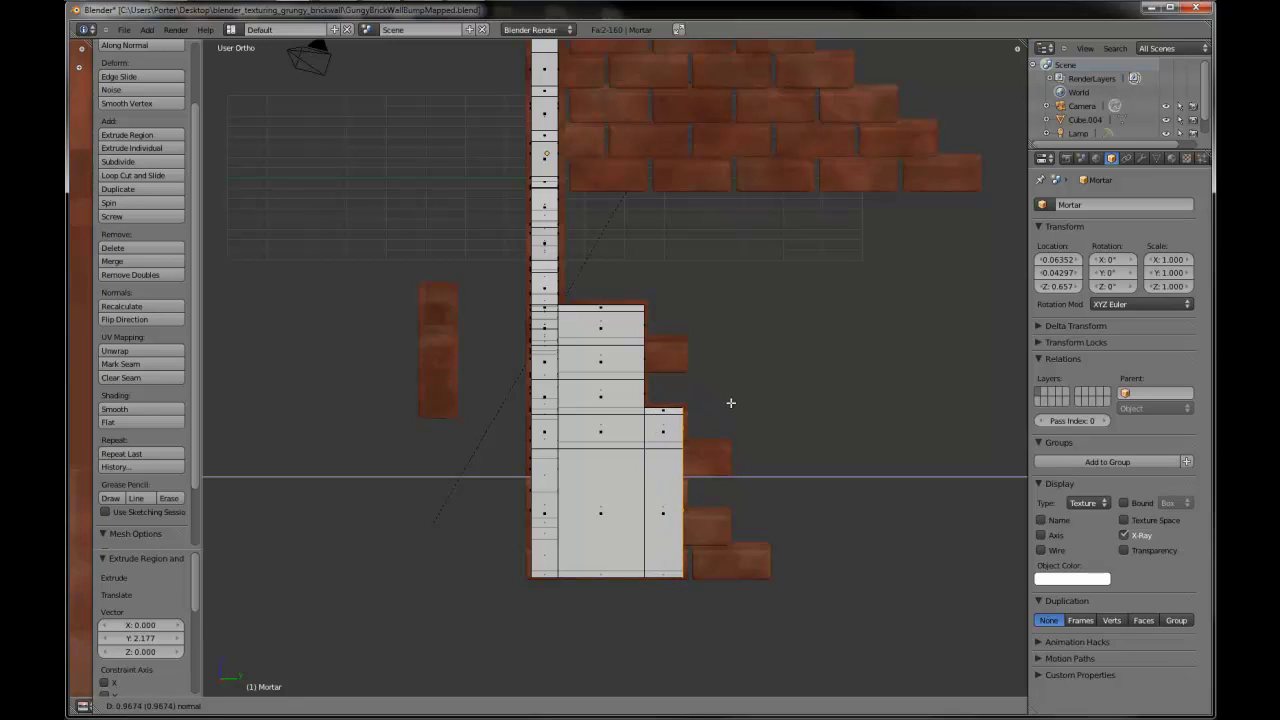
{"action": "left_click", "coordinate": [730, 402]}
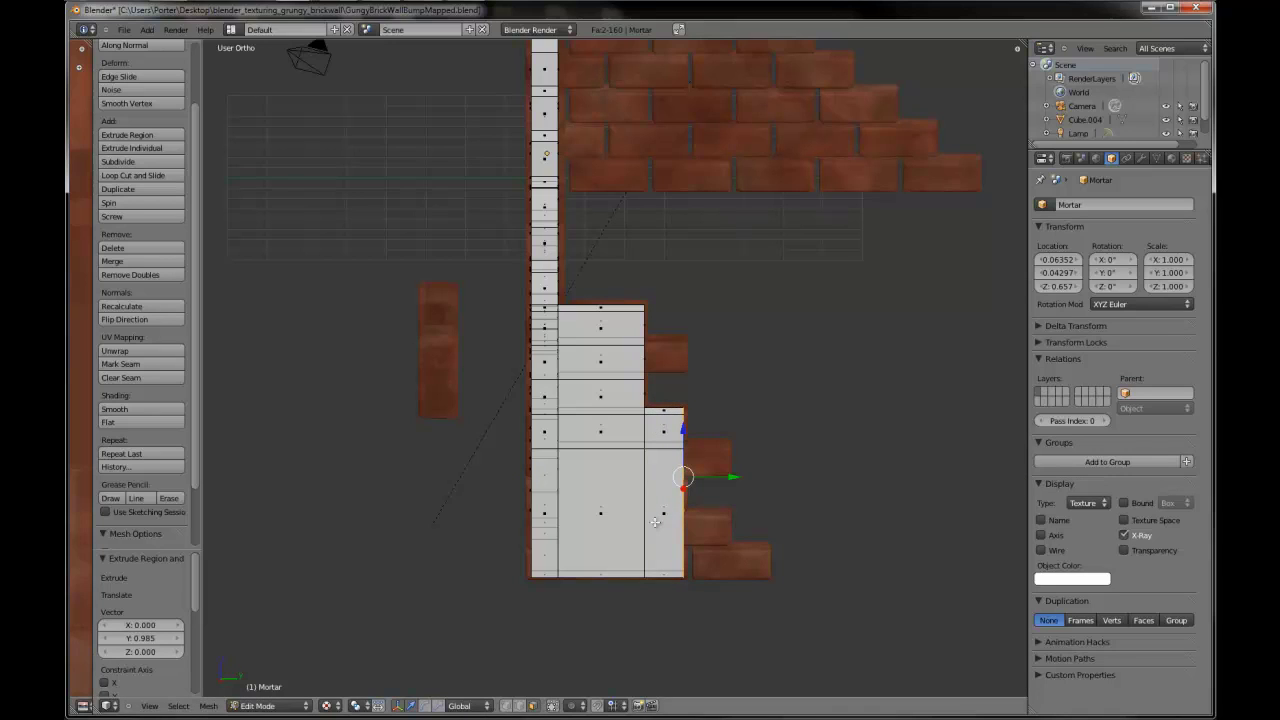
- In right view, add a horizontal loop cut across the Mortar at the joint between the second and third brick rows from the bottom
{"action": "key", "text": "KP_3"}
{"action": "scroll", "coordinate": [652, 520], "scroll_direction": "up", "scroll_amount": 3}
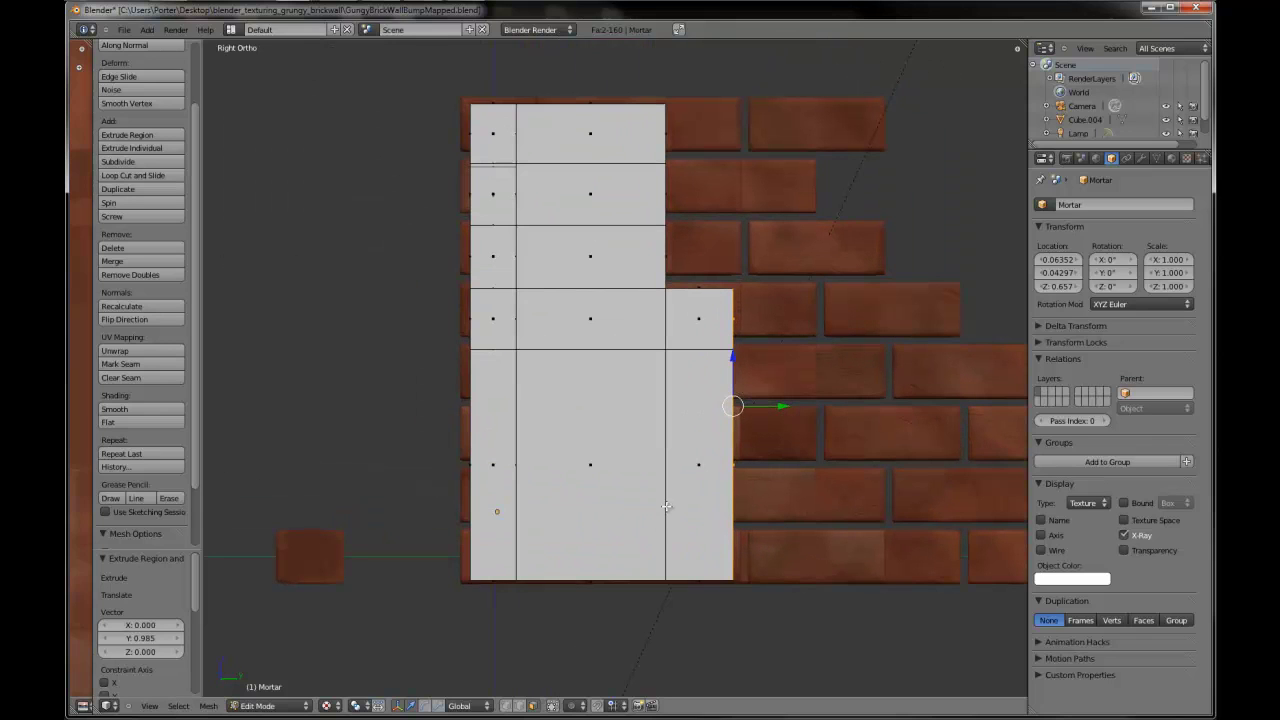
{"action": "key", "text": "ctrl+r"}
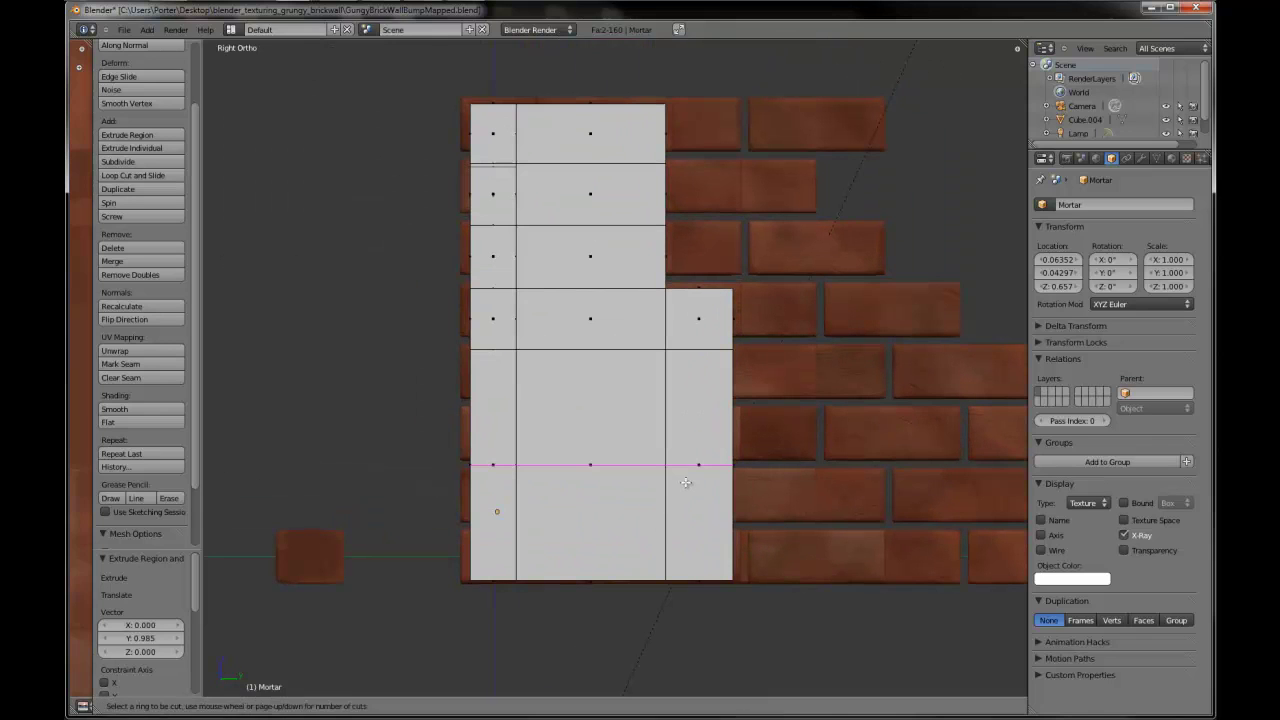
{"action": "left_click", "coordinate": [688, 488]}
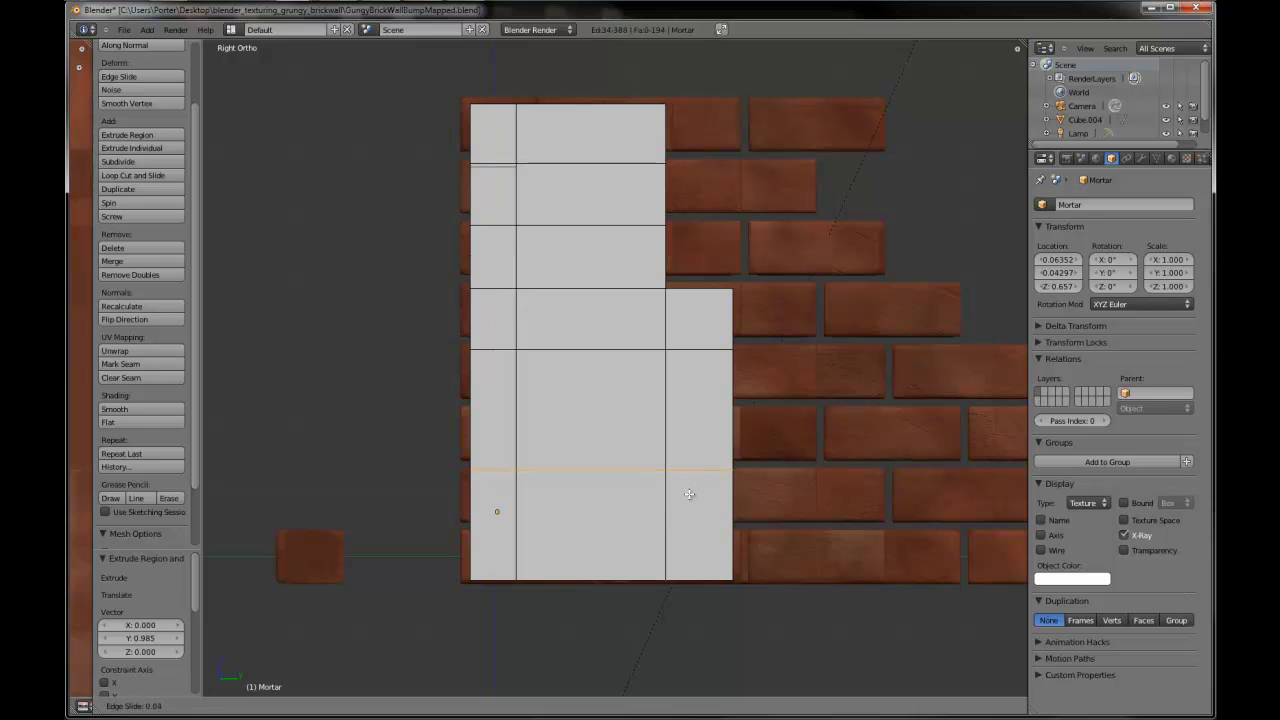
{"action": "left_click", "coordinate": [689, 494]}
- Select the lowest end face of the right side section and extrude it about 1.12 units along Y over the bottom two brick rows
{"action": "middle_click_drag", "start_coordinate": [689, 494], "coordinate": [683, 521]}
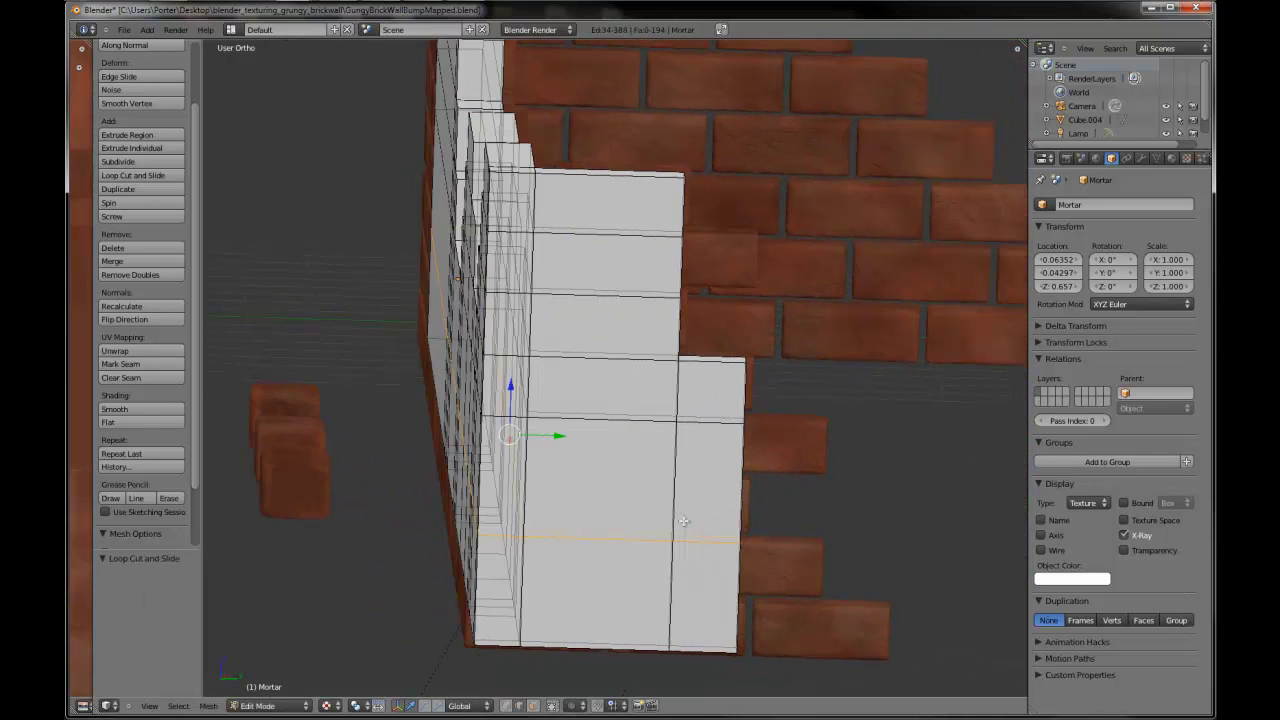
{"action": "key", "text": "KP_7"}
{"action": "key", "text": "KP_3"}
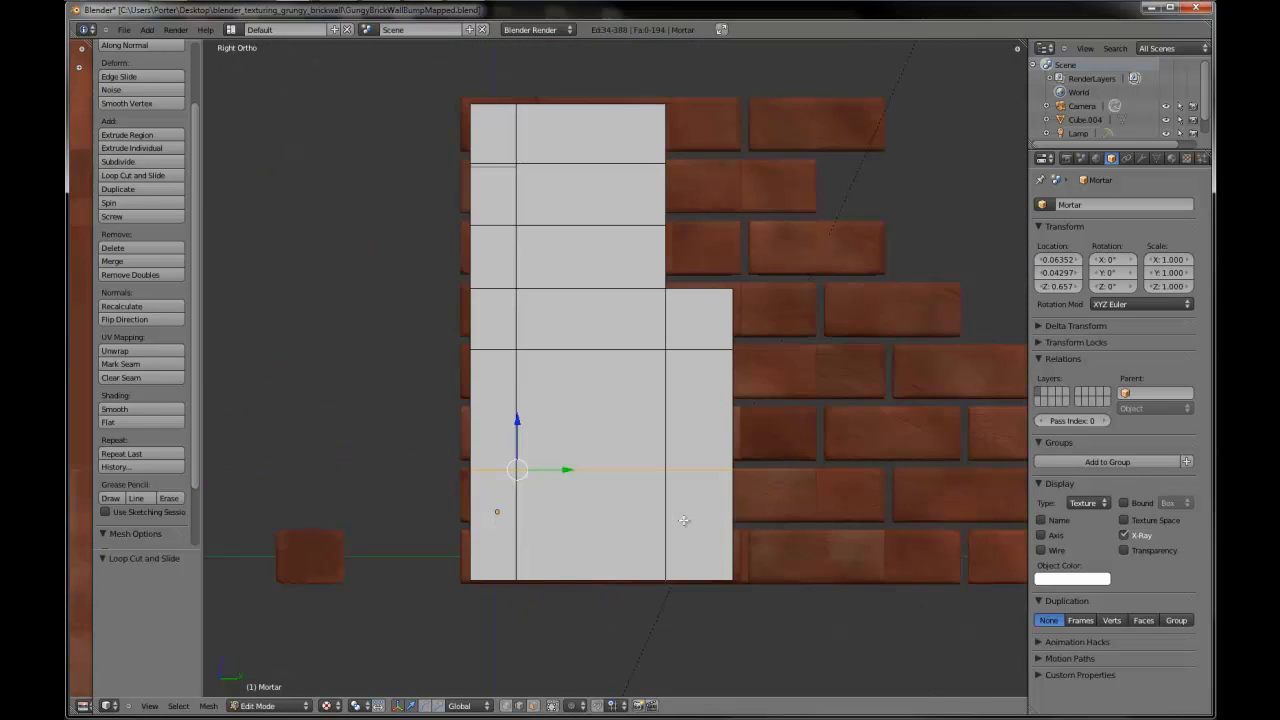
{"action": "key", "text": "KP_8"}
{"action": "scroll", "coordinate": [720, 518], "scroll_direction": "down", "scroll_amount": 3}
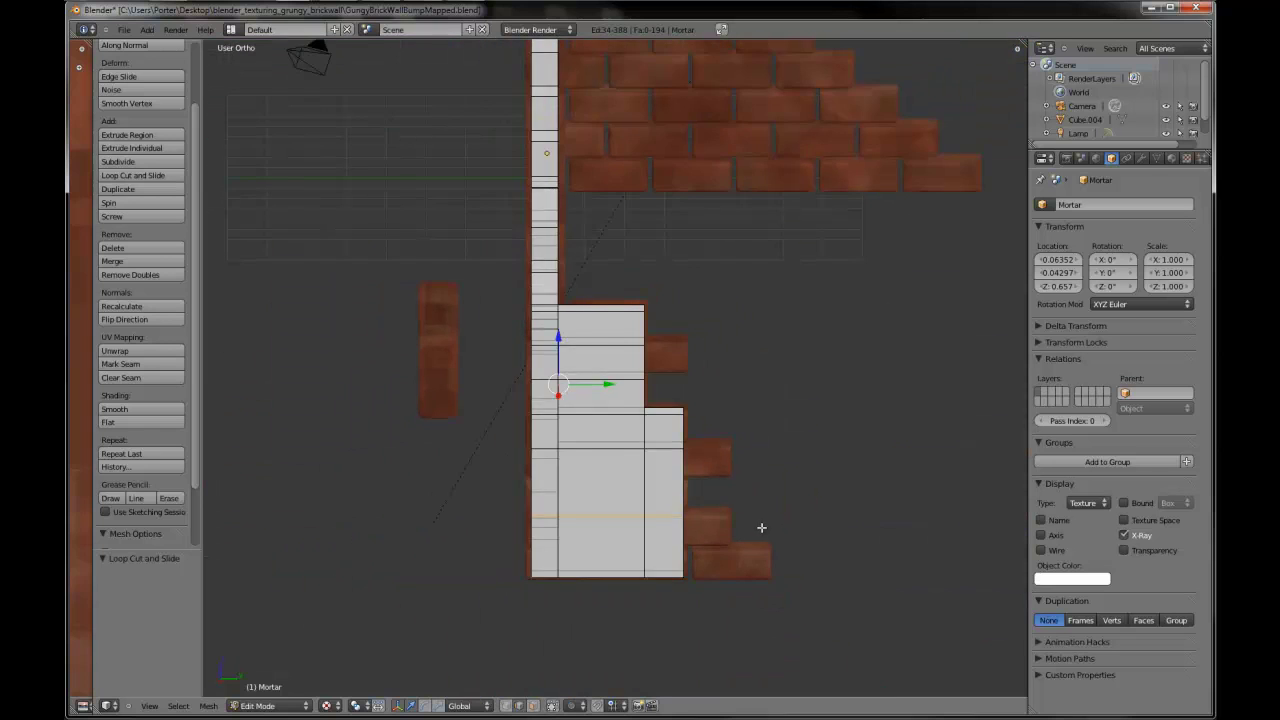
{"action": "middle_click_drag", "start_coordinate": [760, 526], "coordinate": [546, 694]}
{"action": "left_click", "coordinate": [534, 705]}
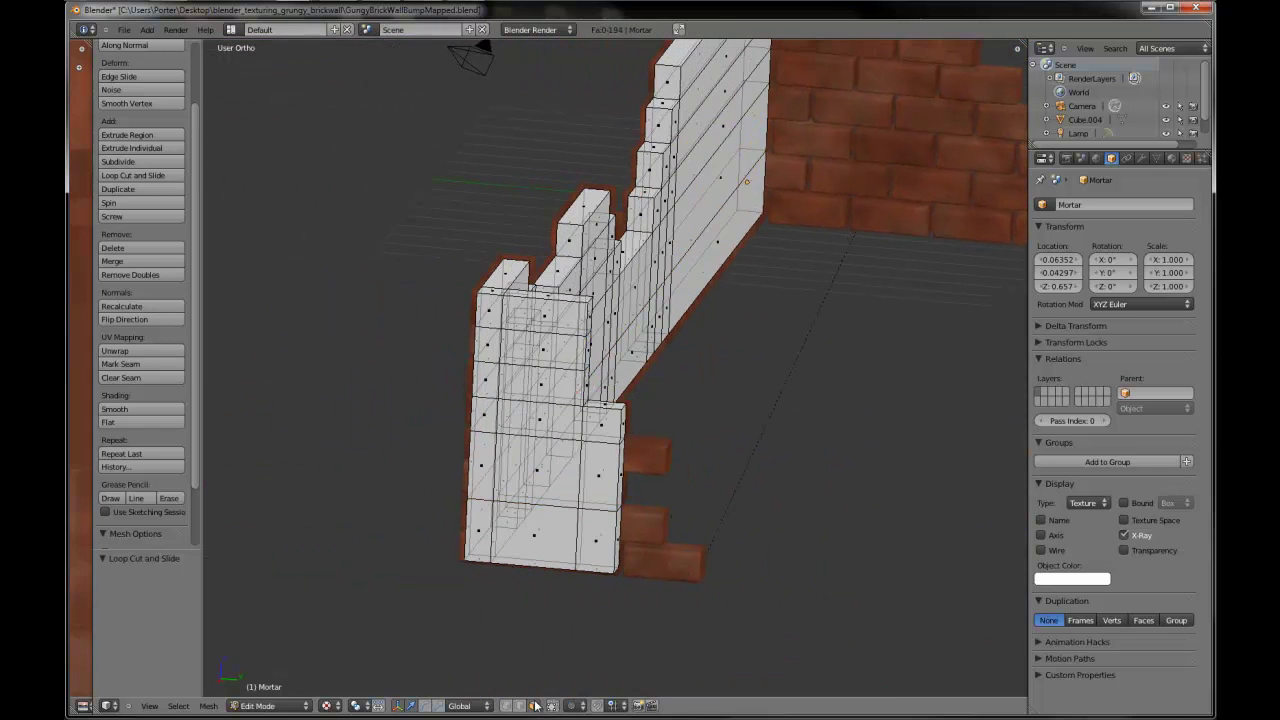
{"action": "right_click", "coordinate": [619, 539]}
{"action": "key", "text": "KP_3"}
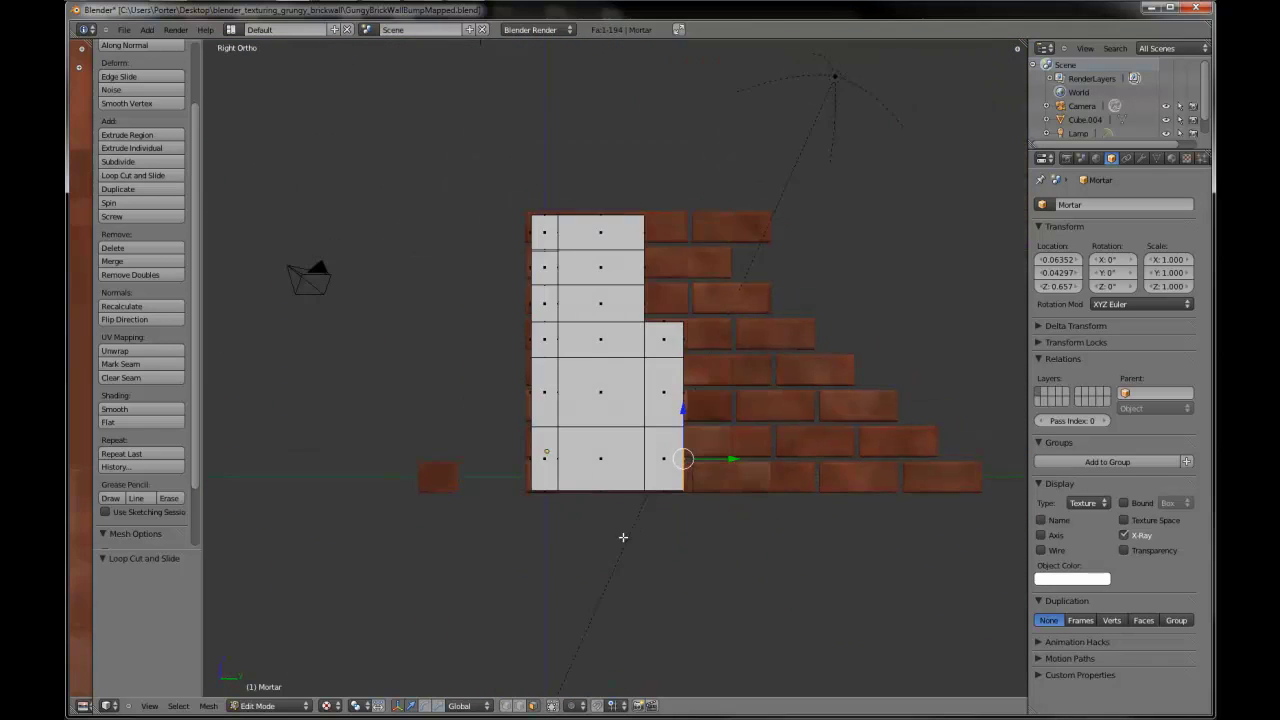
{"action": "key", "text": "KP_8"}
{"action": "key", "text": "e"}
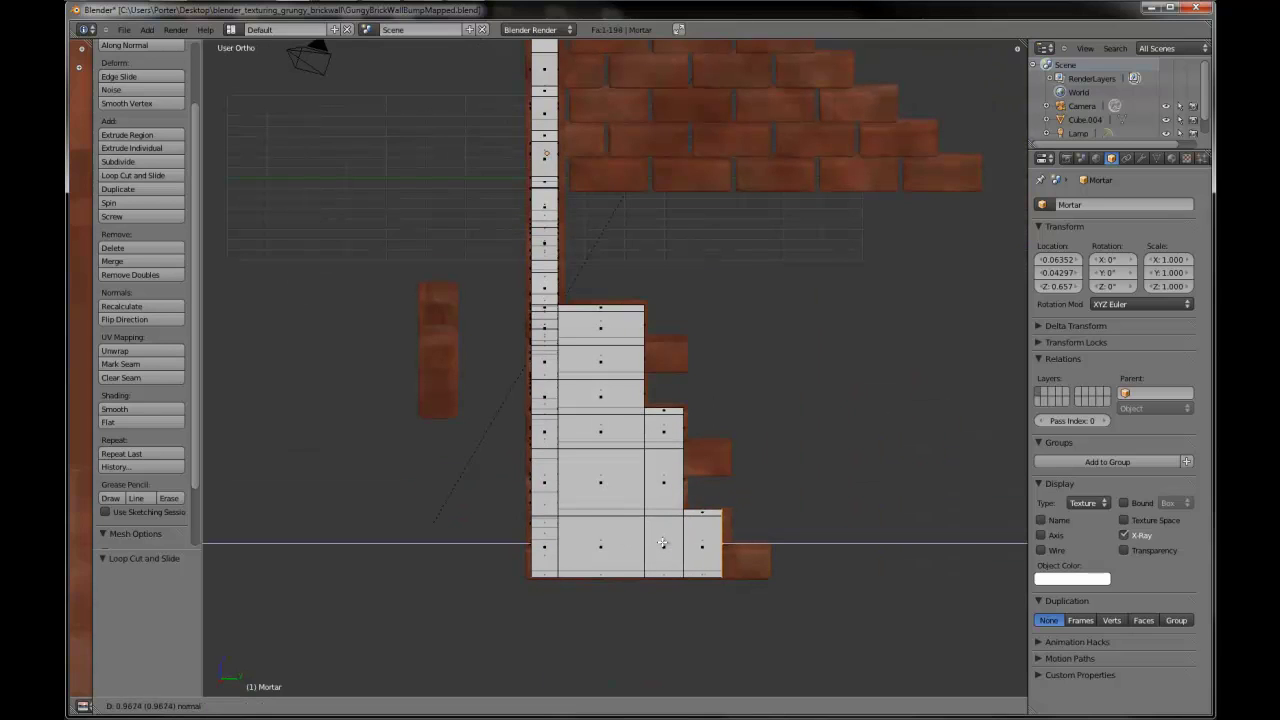
{"action": "left_click", "coordinate": [667, 544]}
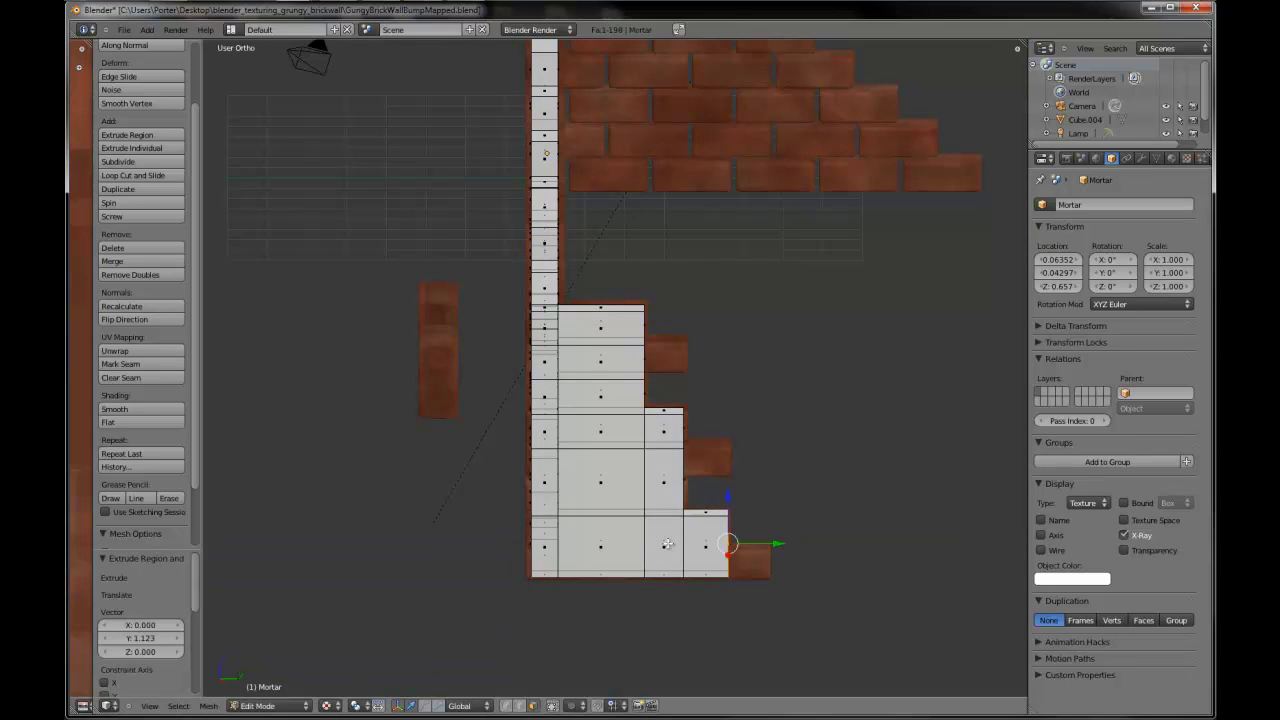
- In top view, box-select the right part of the Mortar, including its side section, and hide the selected faces
{"action": "key", "text": "KP_3"}
{"action": "scroll", "coordinate": [667, 544], "scroll_direction": "up", "scroll_amount": 3}
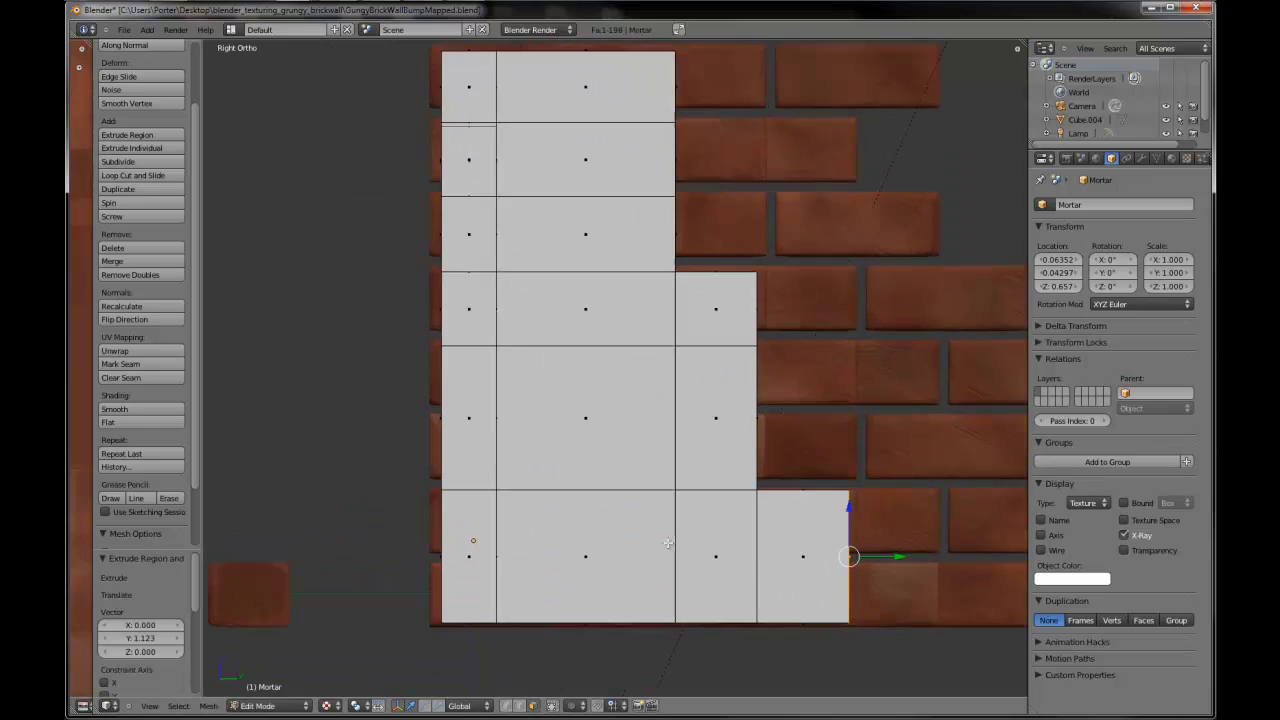
{"action": "middle_click_drag", "start_coordinate": [667, 544], "coordinate": [649, 527]}
{"action": "scroll", "coordinate": [651, 526], "scroll_direction": "down", "scroll_amount": 3}
{"action": "key", "text": "KP_7"}
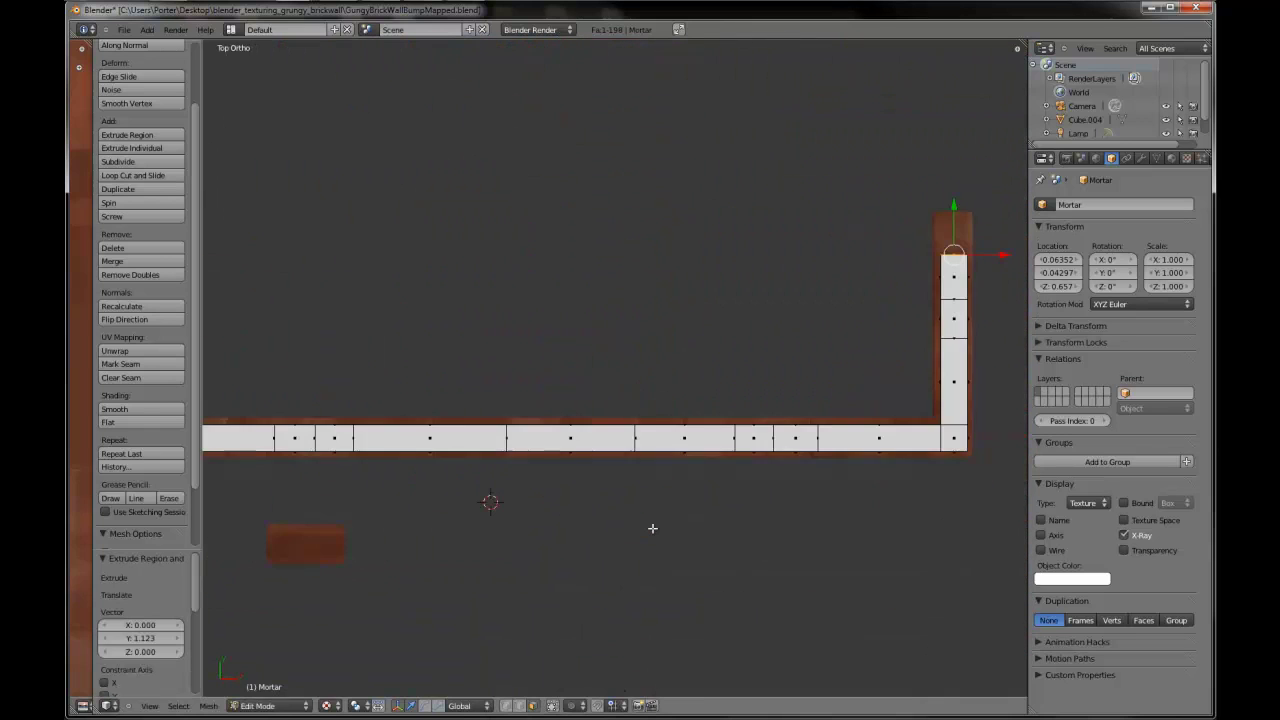
{"action": "scroll", "coordinate": [663, 523], "scroll_direction": "down", "scroll_amount": 4}
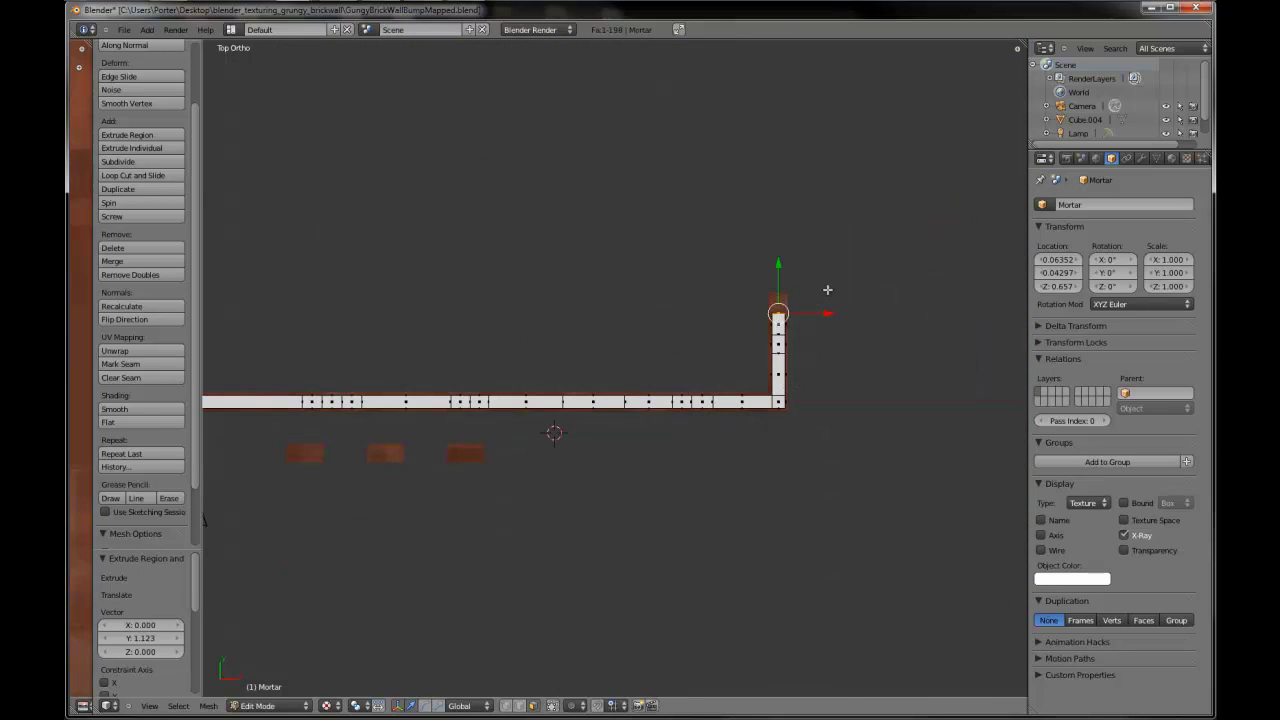
{"action": "key", "text": "b"}
{"action": "left_click_drag", "start_coordinate": [849, 240], "coordinate": [491, 502]}
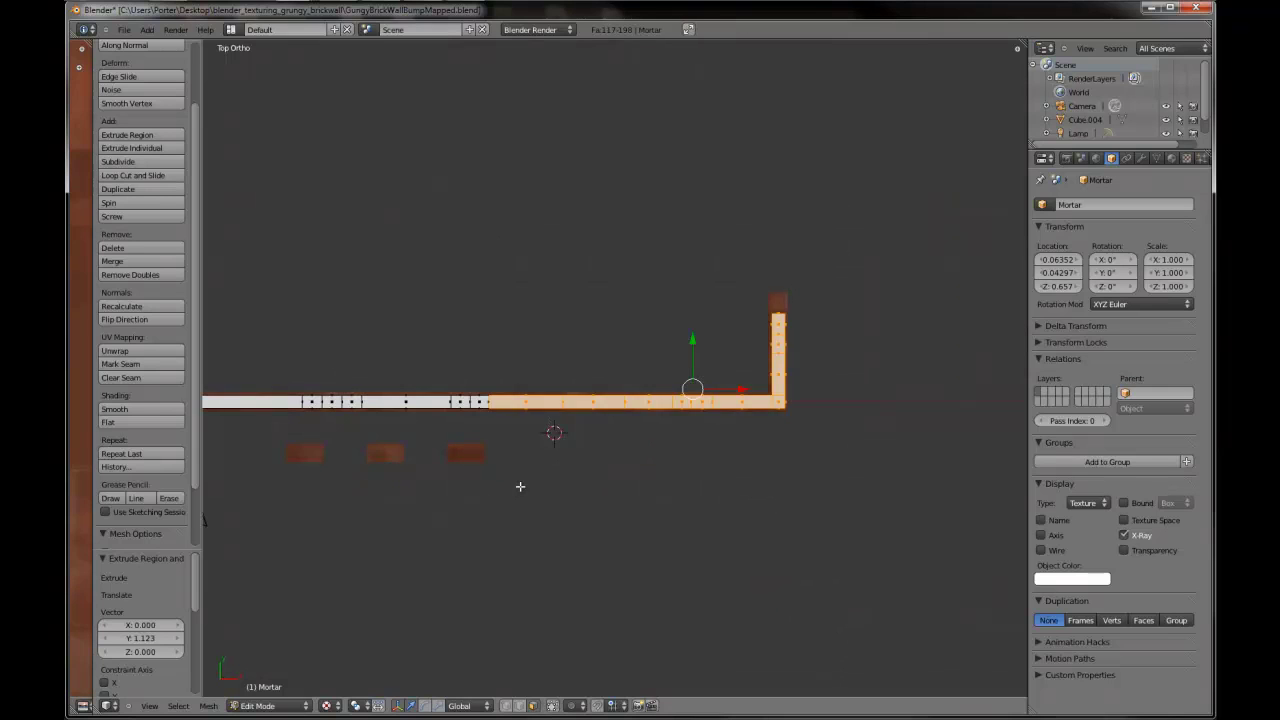
{"action": "key", "text": "h"}
- Add a loop cut near the Mortar's left end, just outside the inner face of the left side wall
{"action": "scroll", "coordinate": [480, 480], "scroll_direction": "up", "scroll_amount": 5, "text": "ctrl"}
{"action": "scroll", "coordinate": [520, 458], "scroll_direction": "up", "scroll_amount": 1, "text": "shift"}
{"action": "scroll", "coordinate": [630, 469], "scroll_direction": "up", "scroll_amount": 3}
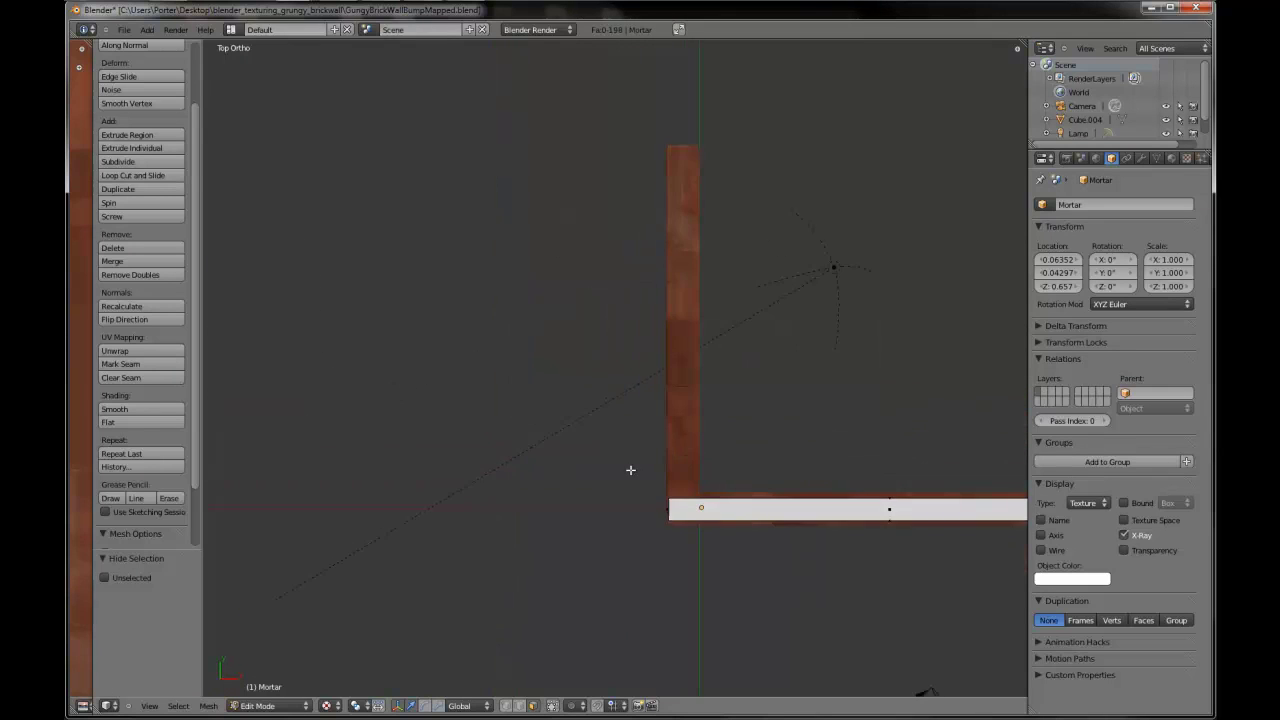
{"action": "mouse_move", "coordinate": [687, 462]}
{"action": "middle_mouse_down", "text": "shift"}
{"action": "mouse_move", "coordinate": [677, 474]}
{"action": "mouse_move", "coordinate": [667, 465]}
{"action": "middle_mouse_up", "text": "shift"}
{"action": "scroll", "coordinate": [670, 506], "scroll_direction": "up", "scroll_amount": 1}
{"action": "key", "text": "ctrl+r"}
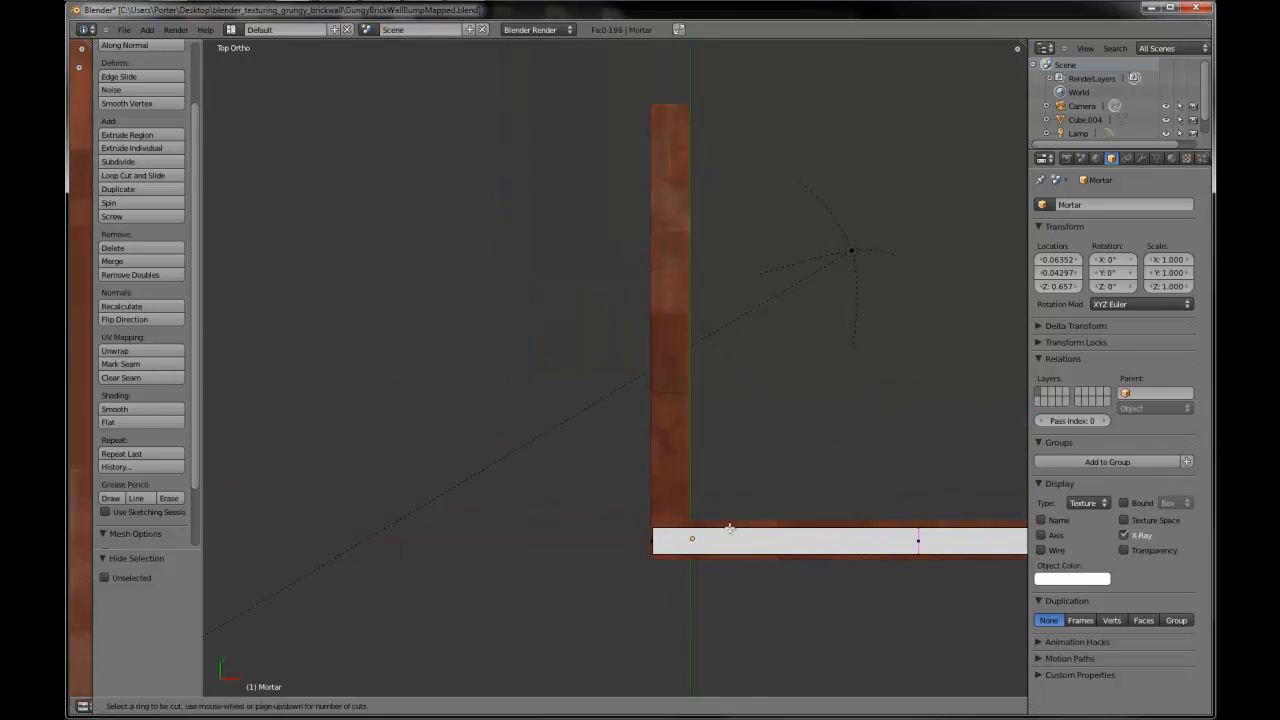
{"action": "left_click", "coordinate": [726, 523]}
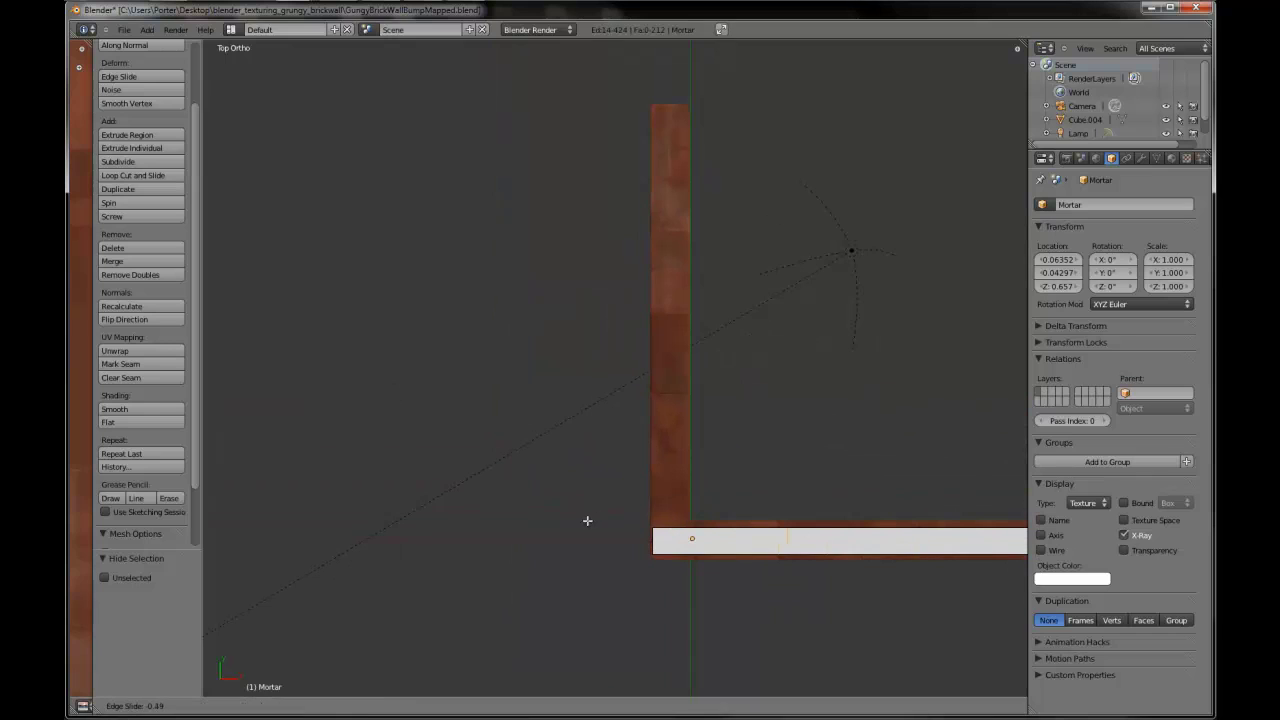
{"action": "left_click", "coordinate": [495, 508]}
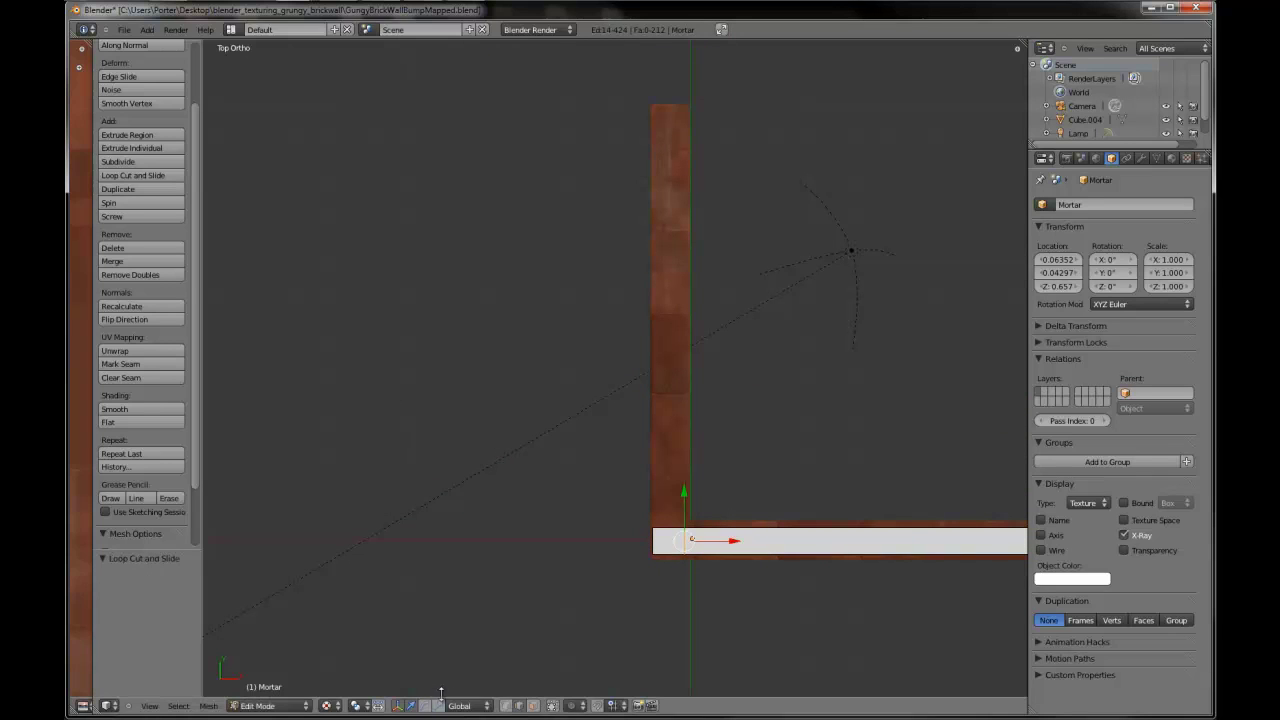
- Circle-select the rear vertices of the Mortar's left end section and extrude them about 4.22 units along Y into the left side wall
{"action": "key", "text": "a"}
{"action": "key", "text": "c"}
{"action": "left_click", "coordinate": [685, 502]}
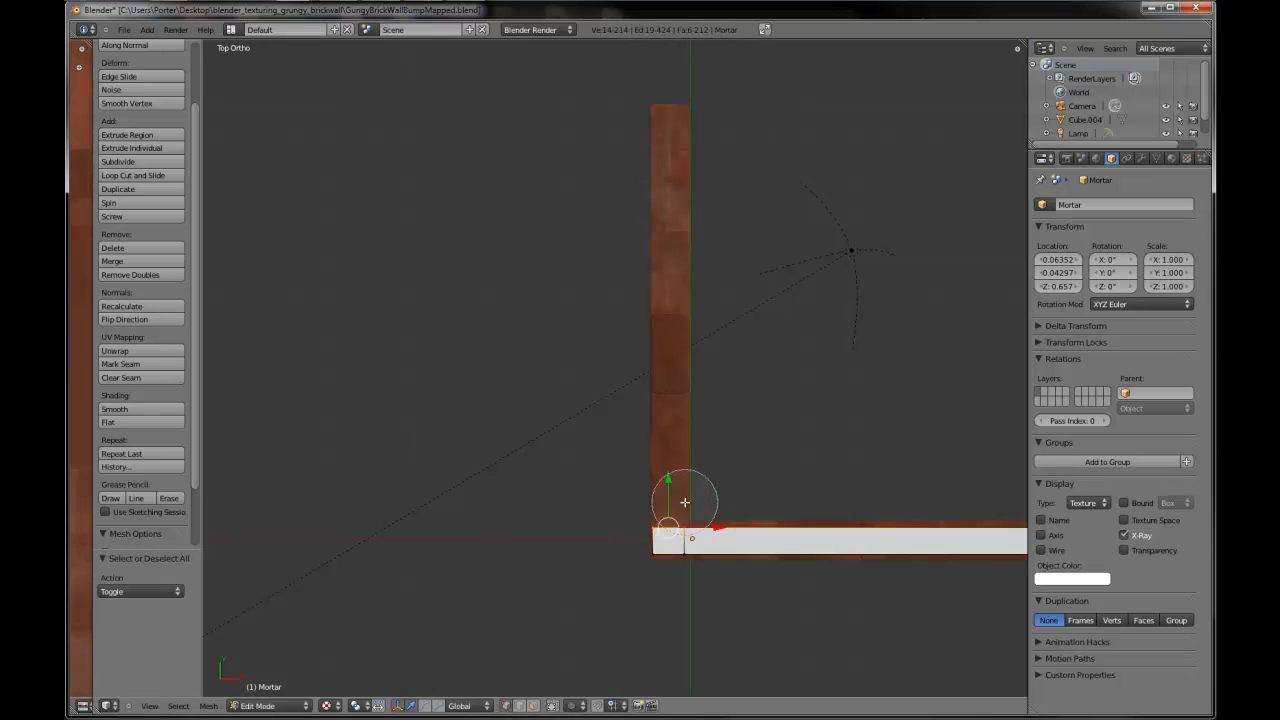
{"action": "right_click", "coordinate": [683, 507]}
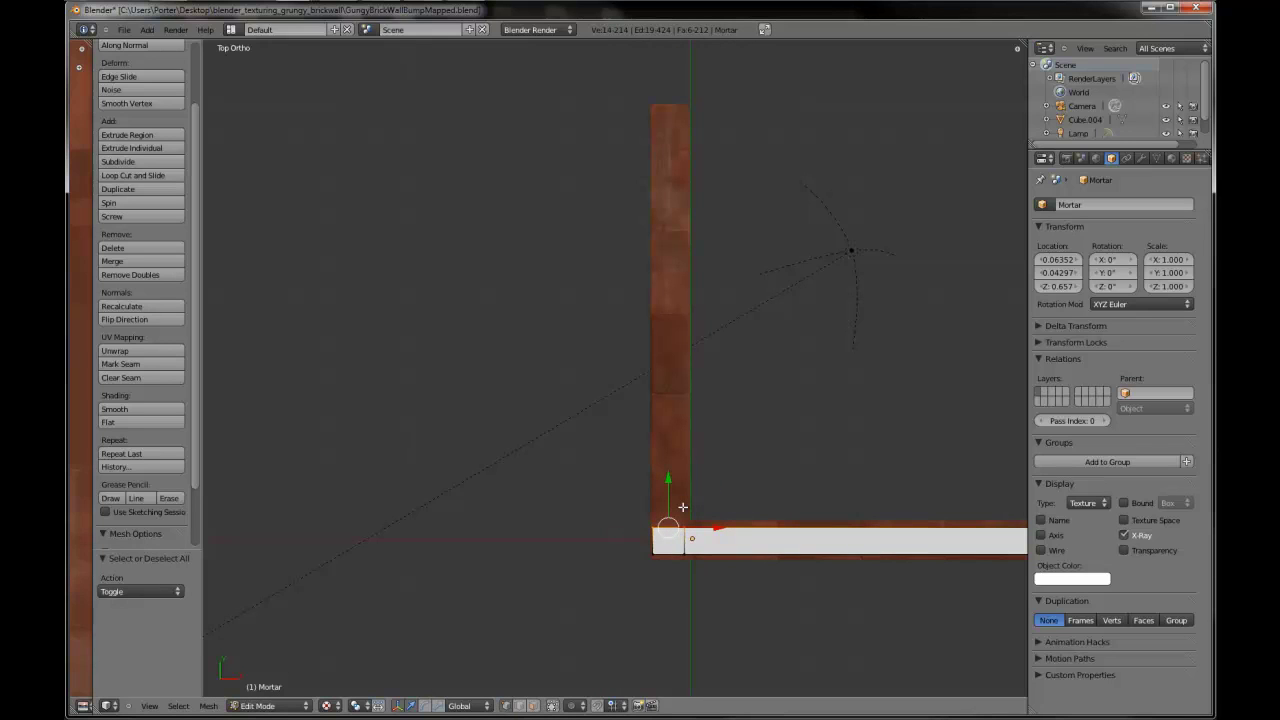
{"action": "key", "text": "ctrl+KP_3"}
{"action": "key", "text": "KP_8"}
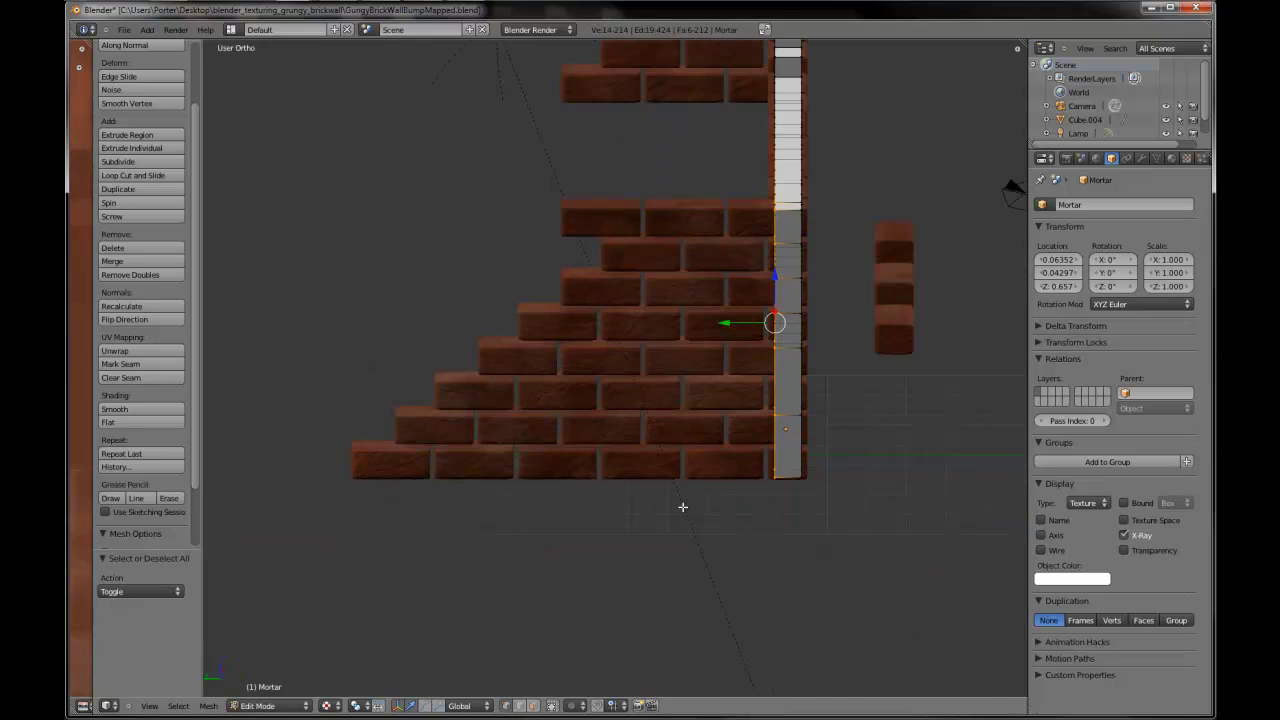
{"action": "middle_click_drag", "start_coordinate": [683, 507], "coordinate": [839, 525], "text": "shift"}
{"action": "key", "text": "e"}
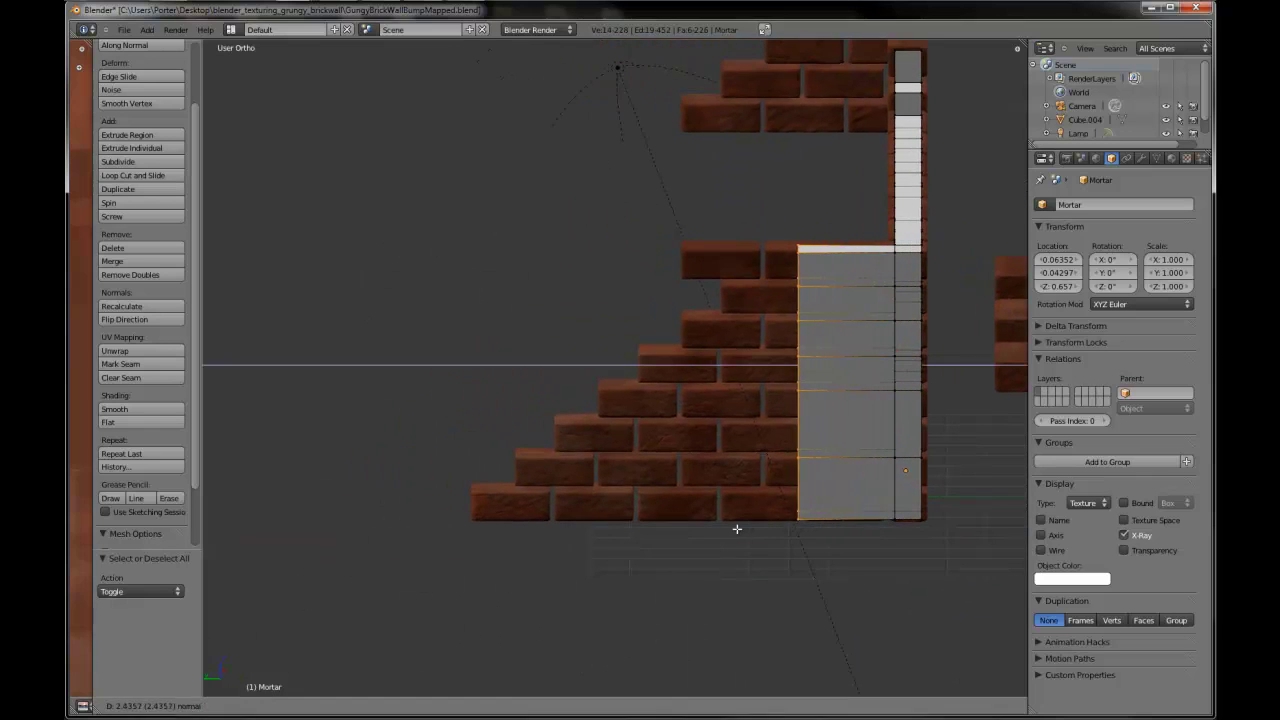
{"action": "left_click", "coordinate": [672, 528]}
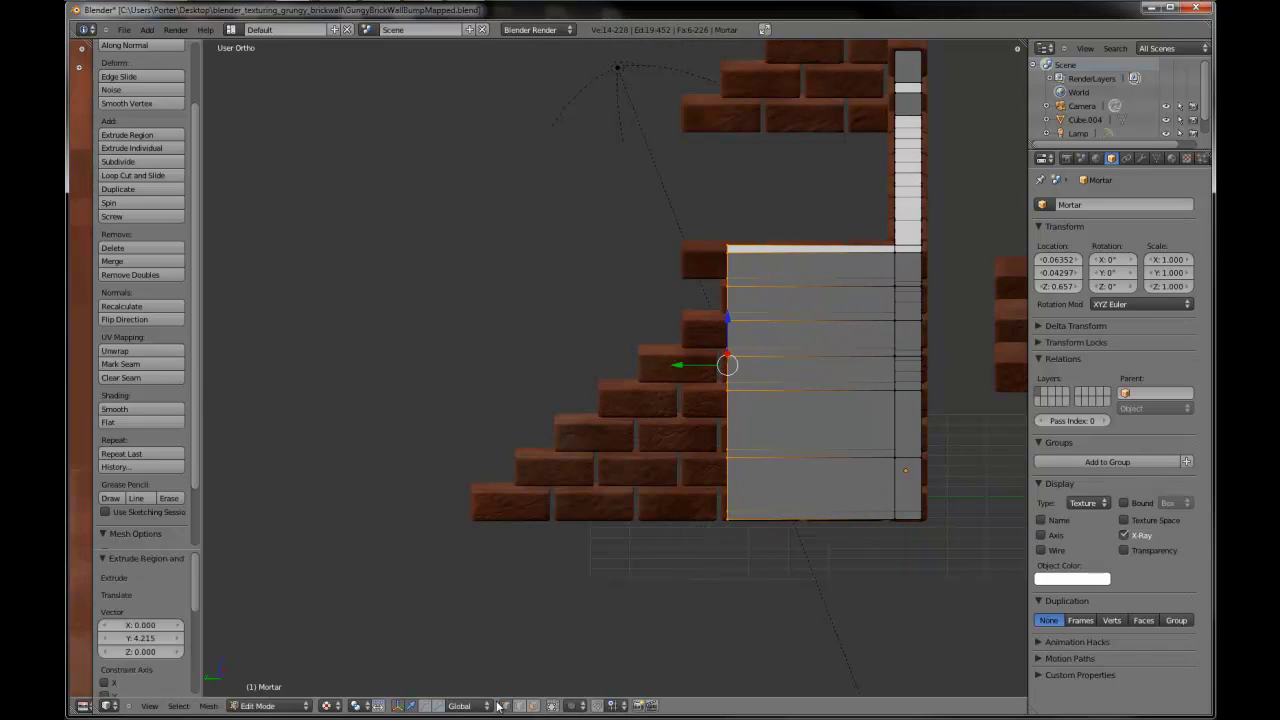
- In face select mode, circle-deselect the upper two end faces of the left side section and extrude the remaining four about 1.05 units along Y
{"action": "left_click", "coordinate": [533, 706]}
{"action": "key", "text": "c"}
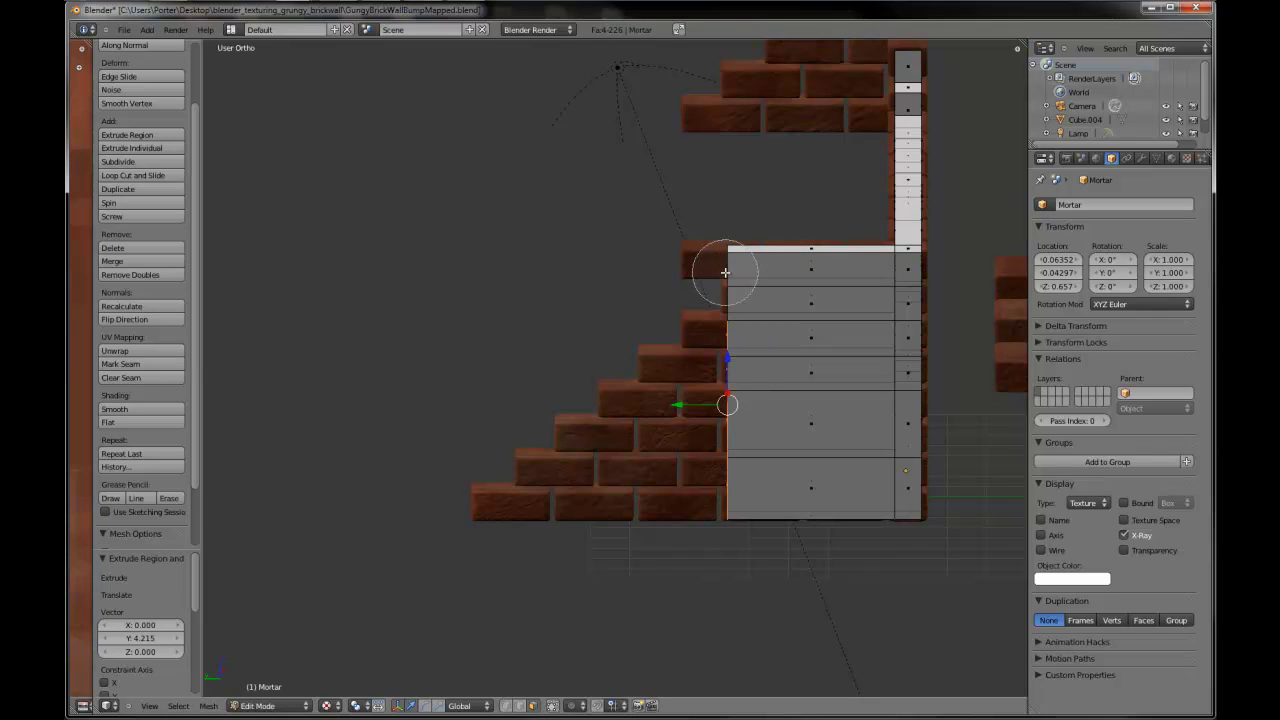
{"action": "key", "text": "Escape"}
{"action": "key", "text": "e"}
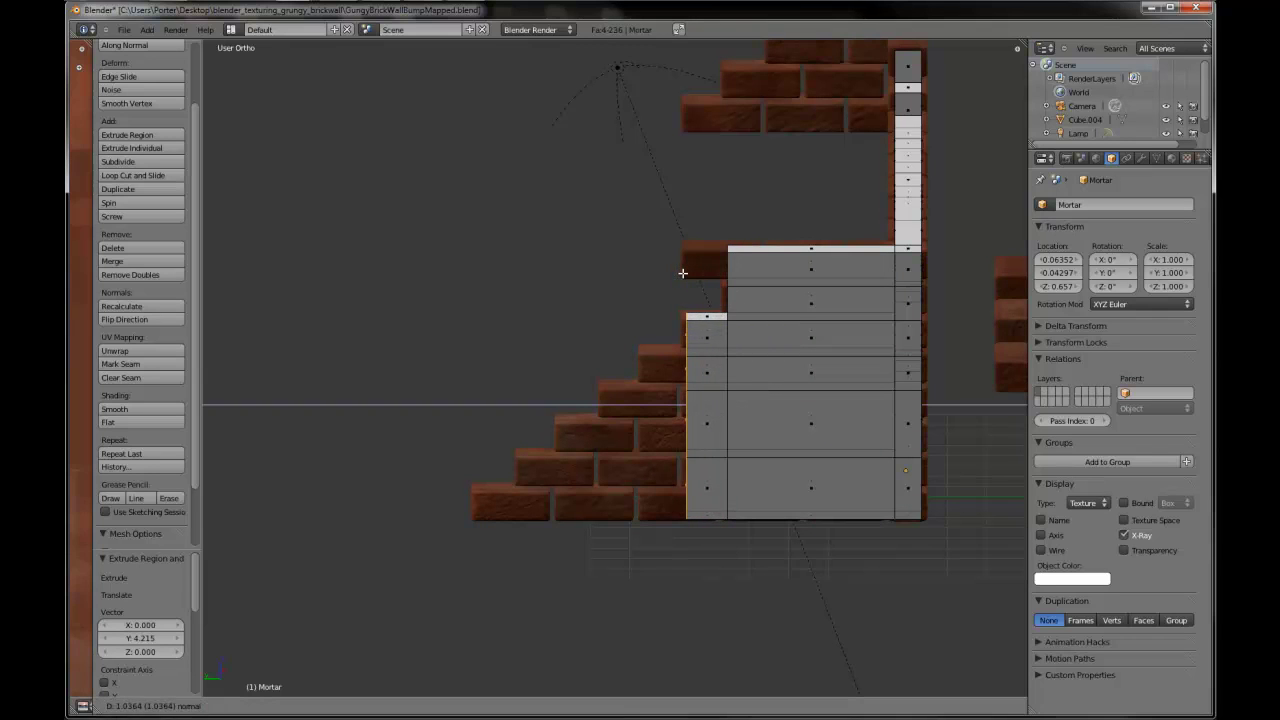
{"action": "left_click", "coordinate": [681, 272]}
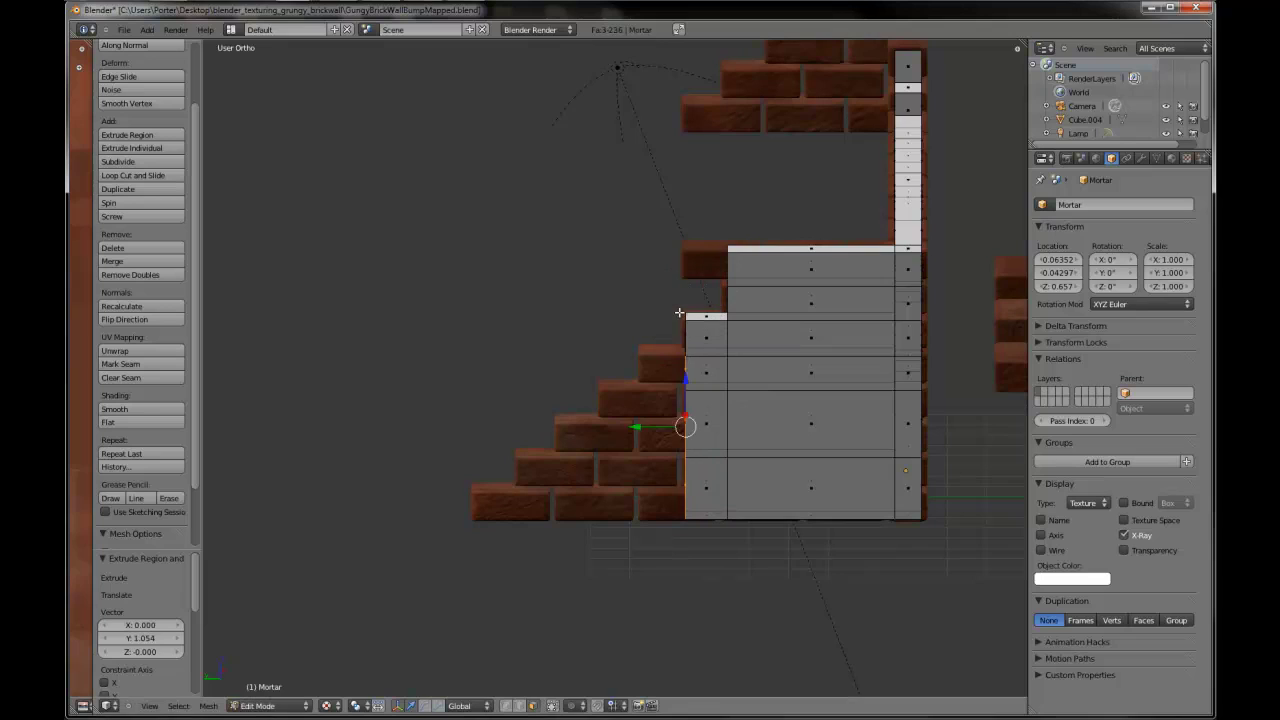
- Continue the left side's stepped outline by extruding the lower three end faces about 1.05 units and the lowest two about 0.97 units along Y
{"action": "key", "text": "e"}
{"action": "left_click", "coordinate": [638, 318]}
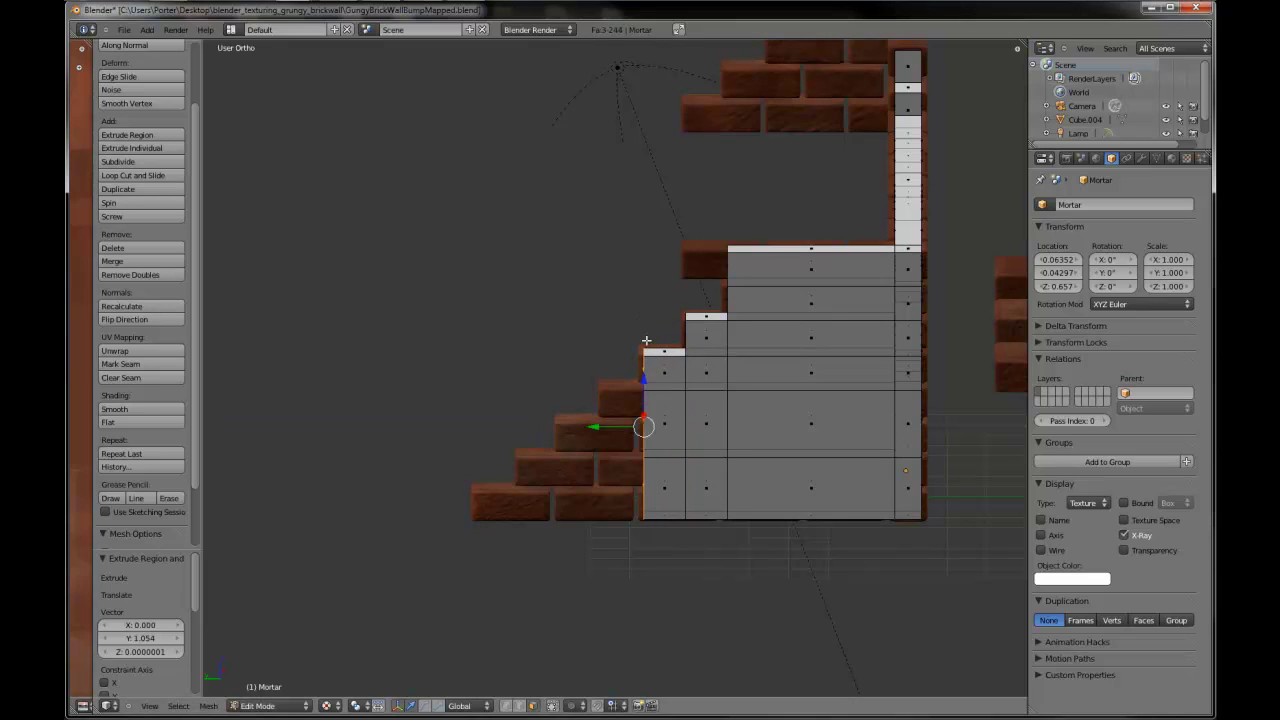
{"action": "key", "text": "c"}
{"action": "key", "text": "Escape"}
{"action": "key", "text": "e"}
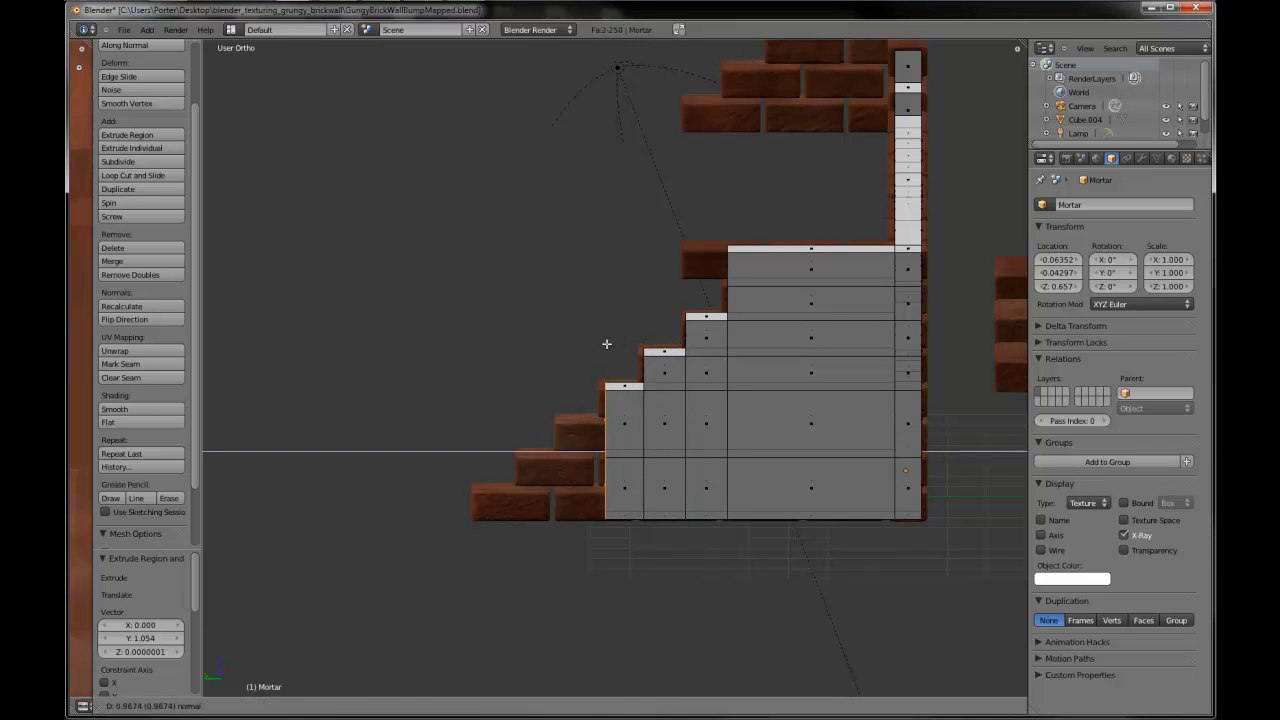
{"action": "left_click", "coordinate": [606, 343]}
- Add a horizontal loop cut through the second-lowest row of faces on the Mortar's left side section, level with the brick joint
{"action": "key", "text": "ctrl+KP_3"}
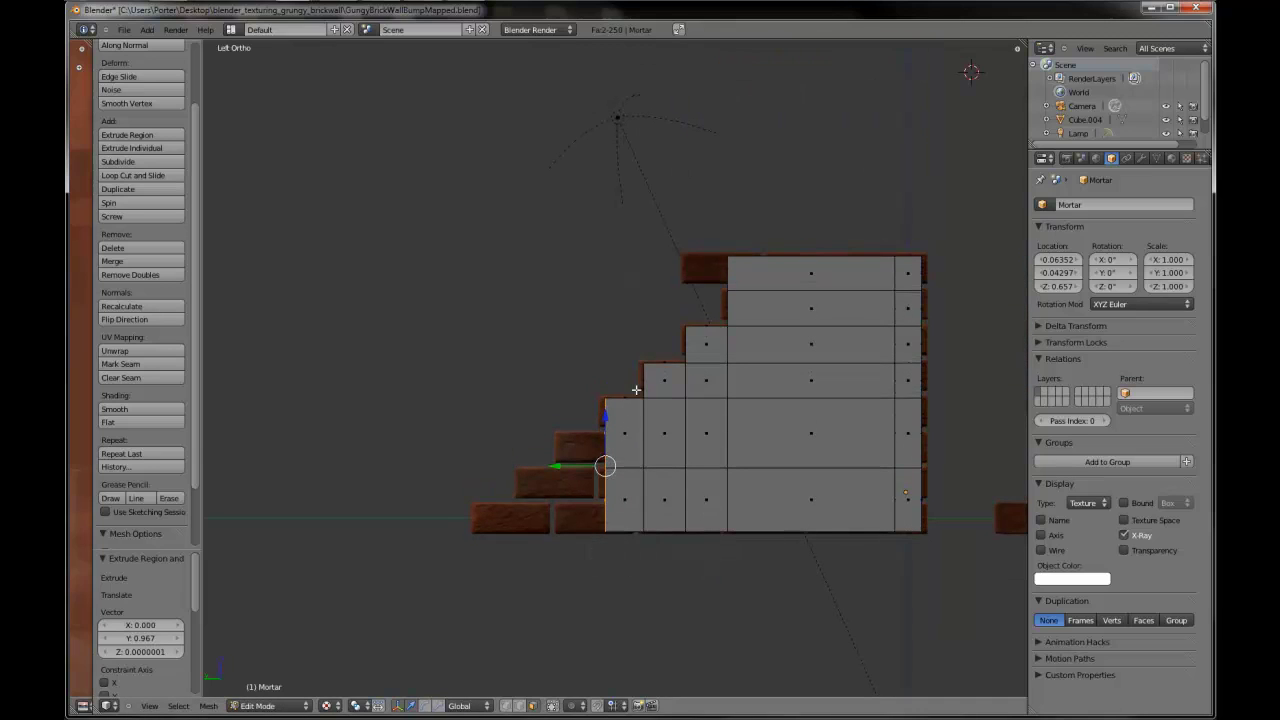
{"action": "key", "text": "ctrl+r"}
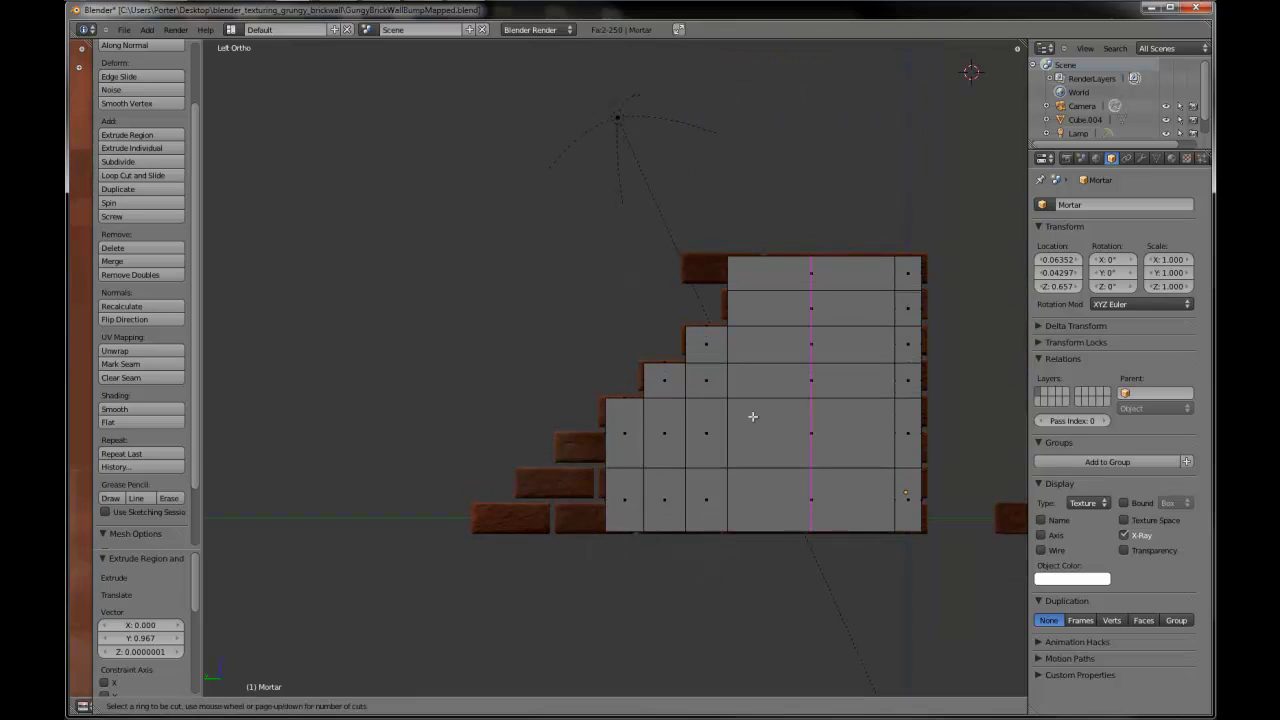
{"action": "left_click", "coordinate": [869, 433]}
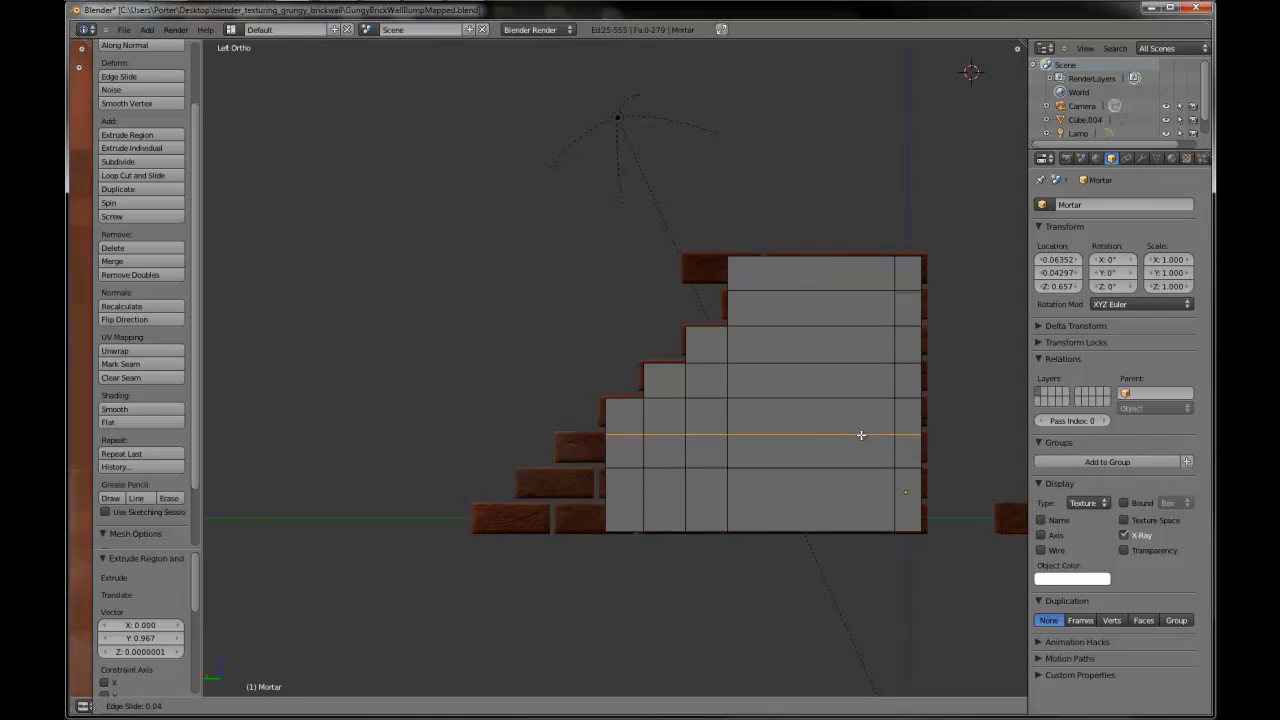
{"action": "left_click", "coordinate": [861, 435]}
{"action": "key", "text": "ctrl+r"}
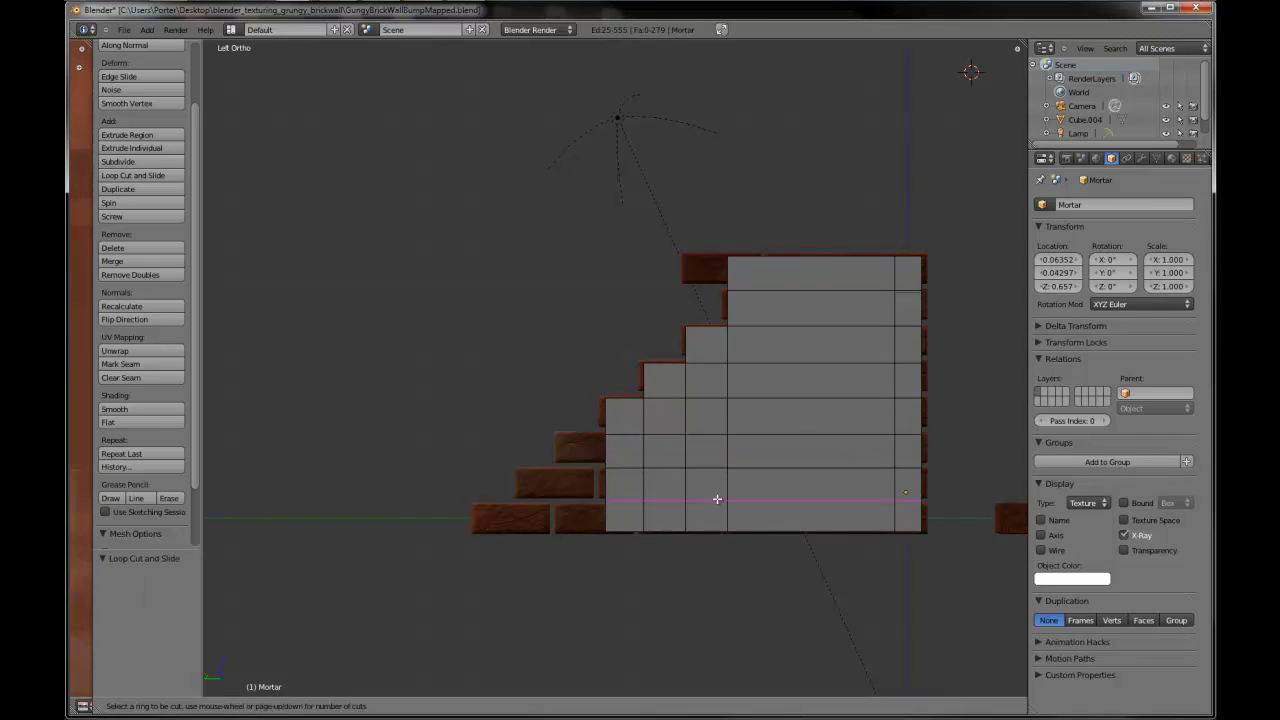
{"action": "key", "text": "Escape"}
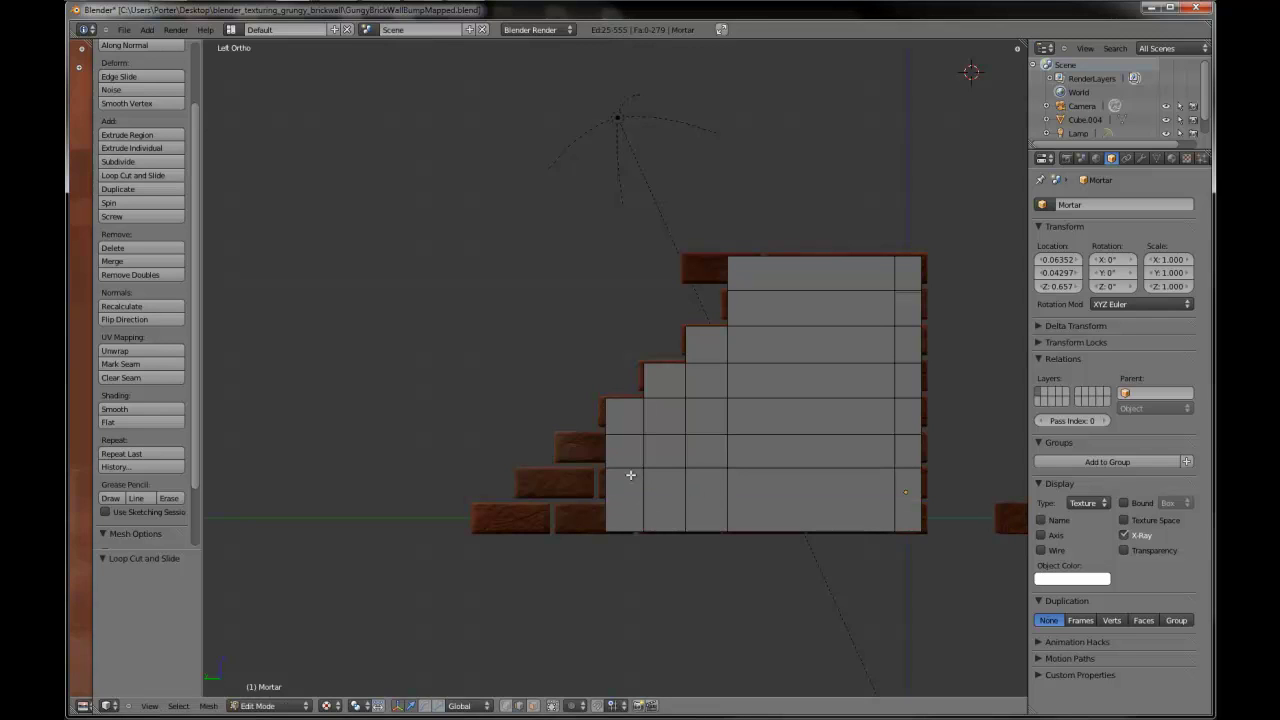
- In face select mode, extrude the lower two left-side end faces about 1.17 units and the lowest one about 1.02 units along Y
{"action": "key", "text": "KP_8"}
{"action": "scroll", "coordinate": [514, 665], "scroll_direction": "up", "scroll_amount": 1}
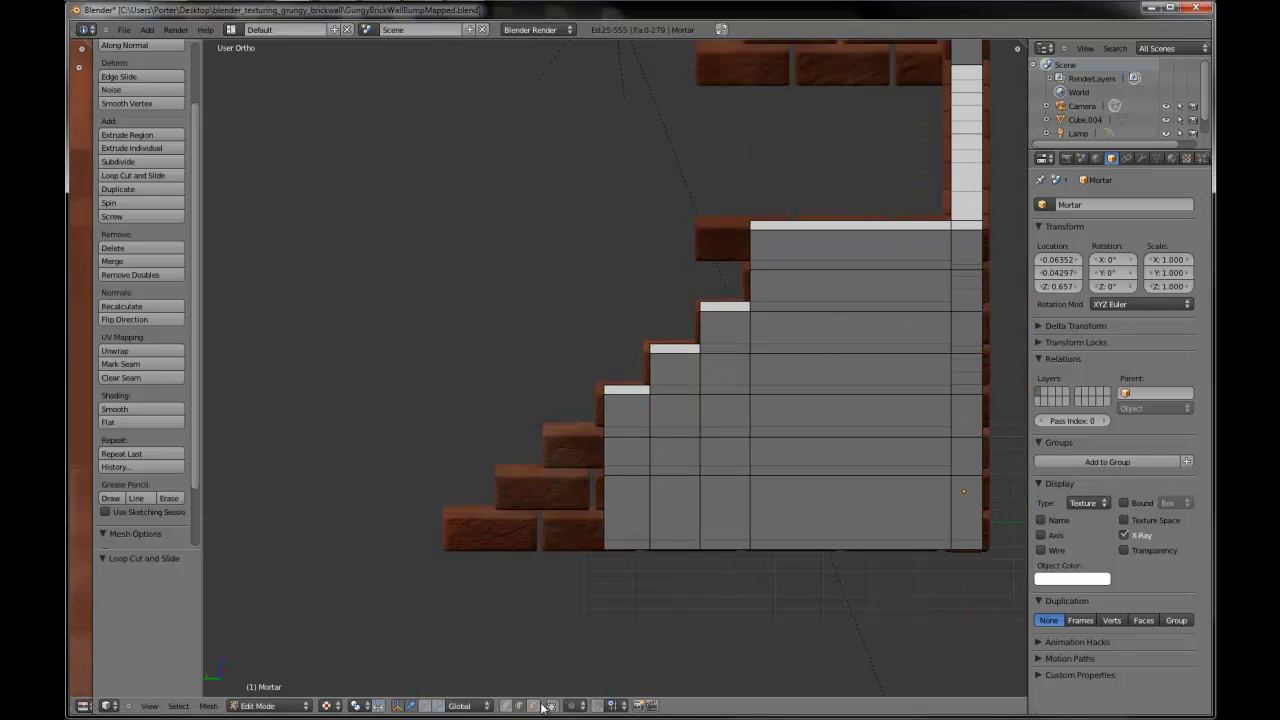
{"action": "left_click", "coordinate": [534, 706]}
{"action": "middle_click_drag", "start_coordinate": [634, 518], "coordinate": [649, 519]}
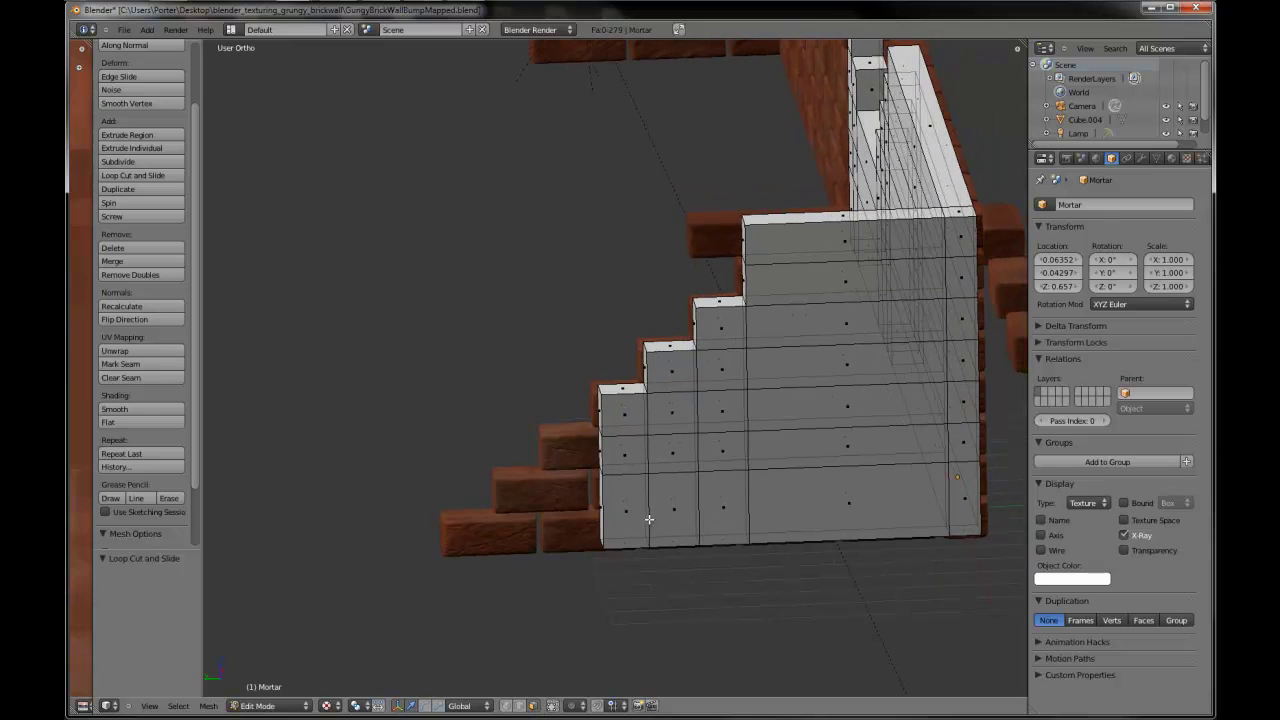
{"action": "right_click", "coordinate": [601, 456]}
{"action": "right_click", "coordinate": [597, 483], "text": "shift"}
{"action": "key", "text": "ctrl+KP_3"}
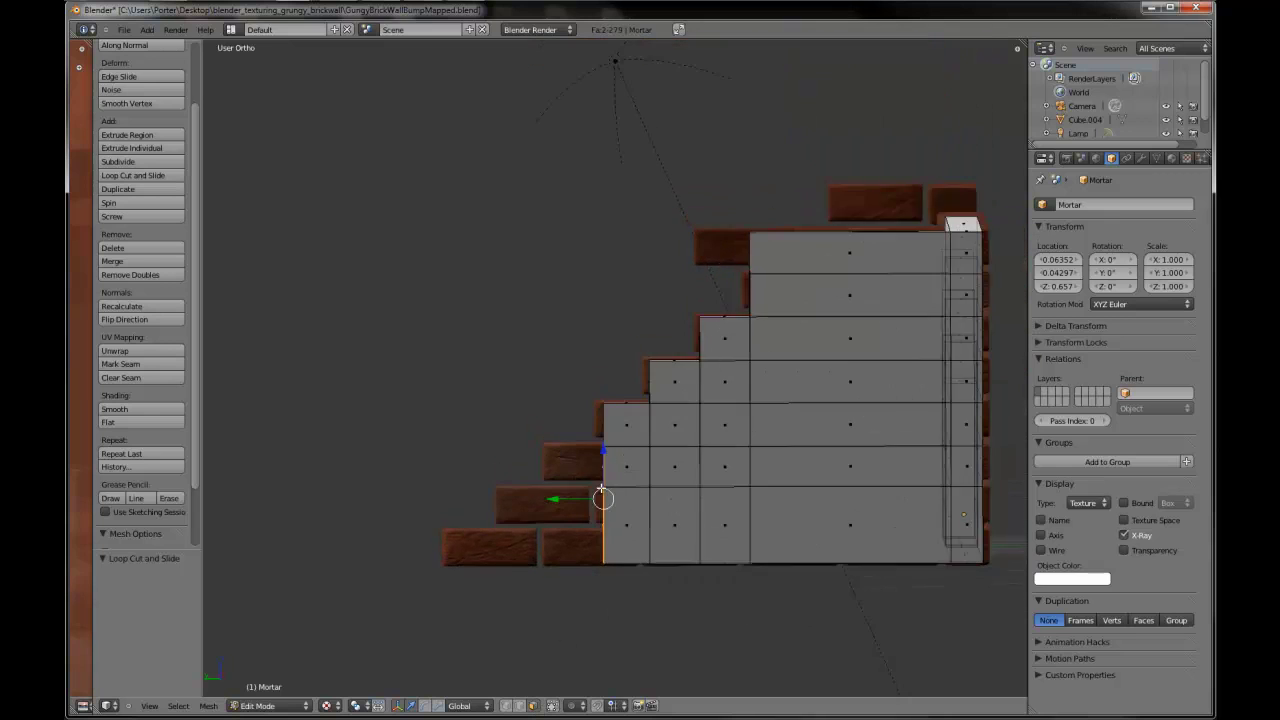
{"action": "key", "text": "KP_8"}
{"action": "key", "text": "e"}
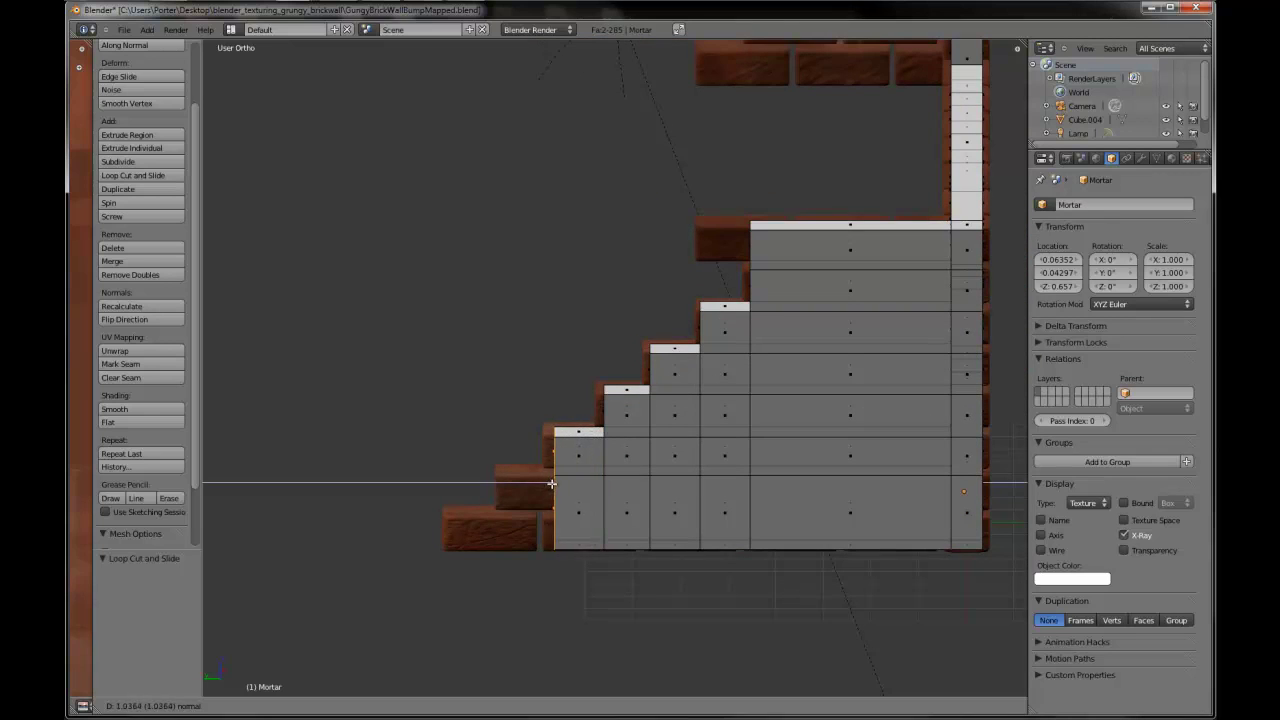
{"action": "left_click", "coordinate": [546, 483]}
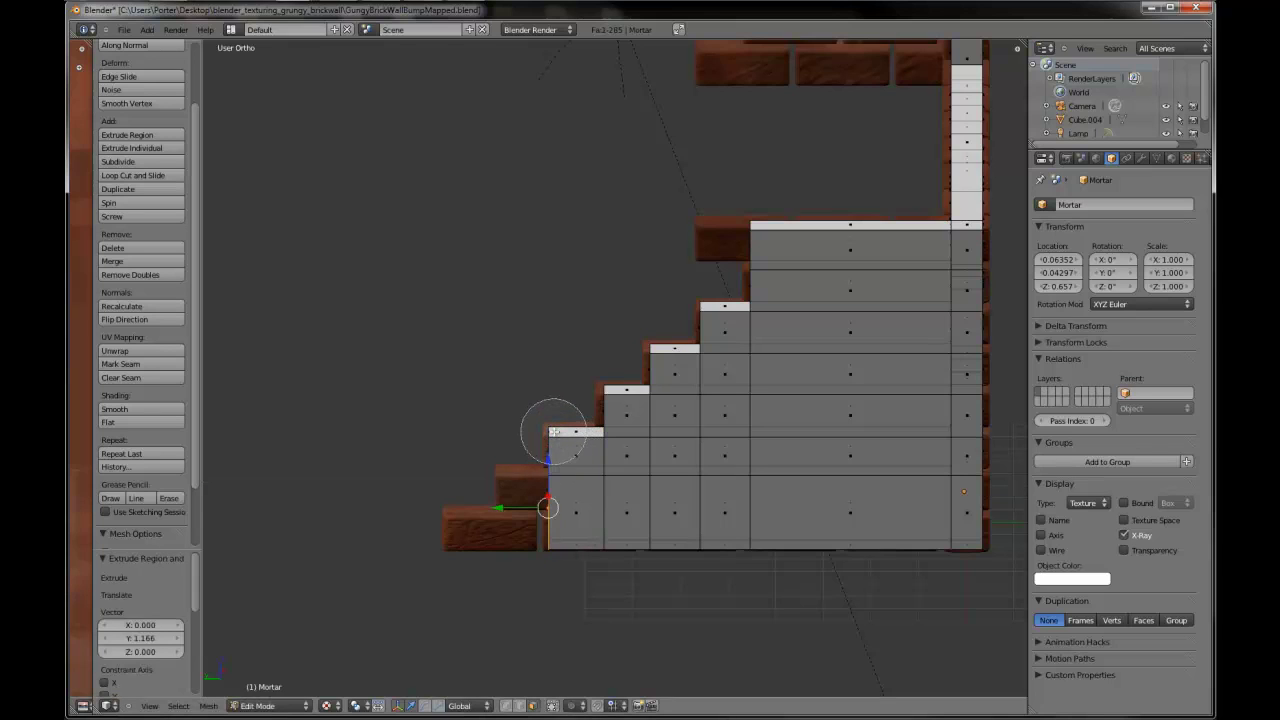
{"action": "key", "text": "e"}
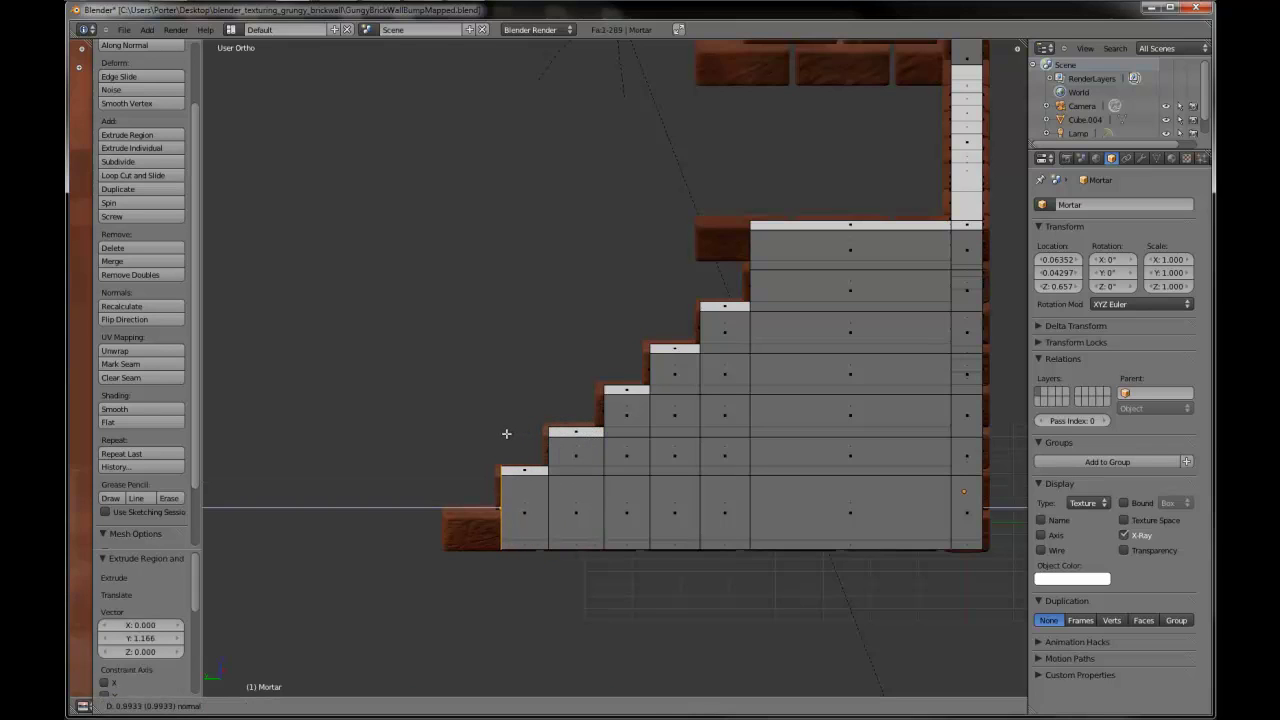
{"action": "left_click", "coordinate": [504, 433]}
- Deselect everything and reveal the hidden part of the Mortar mesh
{"action": "key", "text": "ctrl+KP_3"}
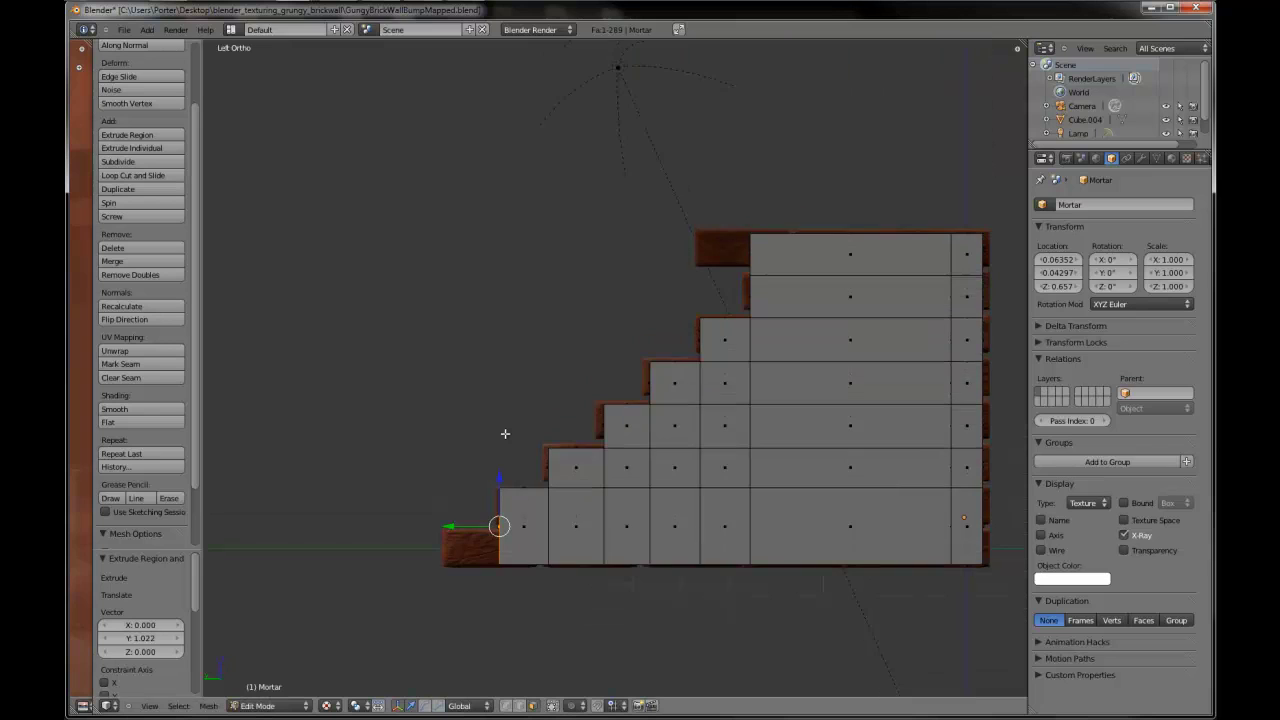
{"action": "scroll", "coordinate": [507, 434], "scroll_direction": "up", "scroll_amount": 1}
{"action": "key", "text": "a"}
{"action": "scroll", "coordinate": [520, 439], "scroll_direction": "down", "scroll_amount": 2}
{"action": "middle_click_drag", "start_coordinate": [640, 447], "coordinate": [534, 537]}
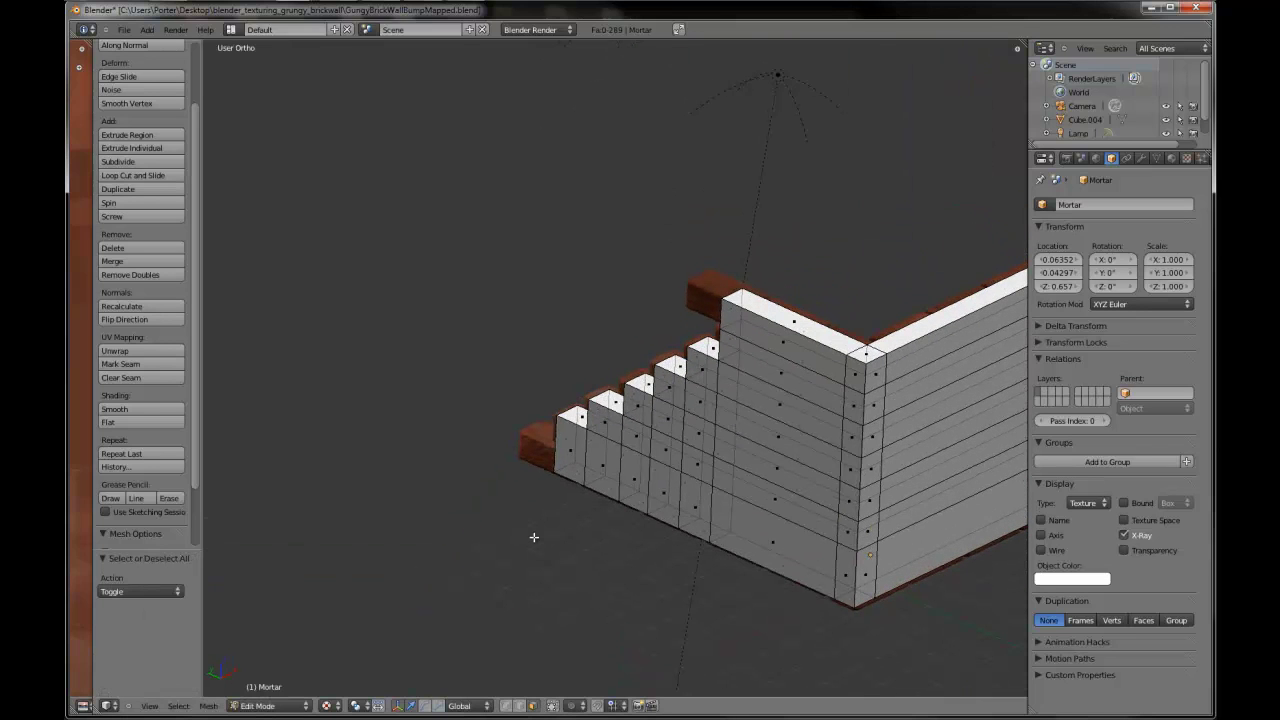
{"action": "key", "text": "alt+h"}
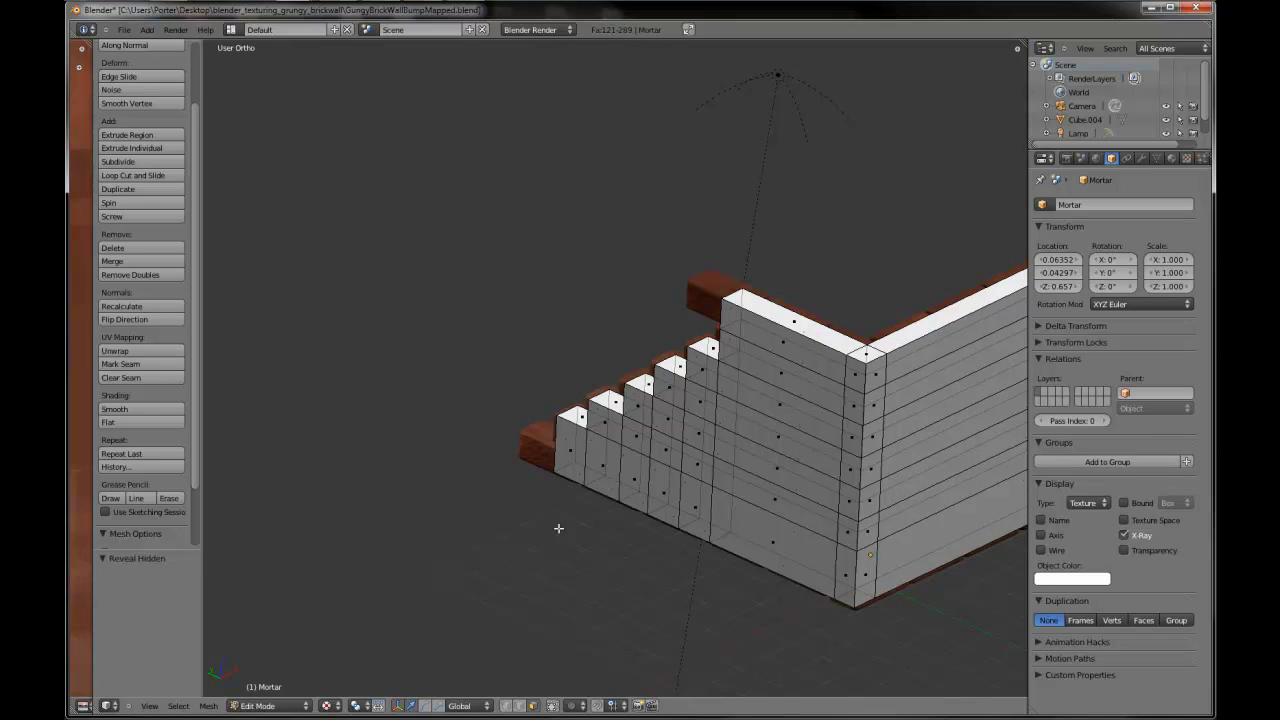
- Examine the faces of the revealed Mortar section where it joins the rest of the front wall
{"action": "scroll", "coordinate": [558, 528], "scroll_direction": "down", "scroll_amount": 7}
{"action": "mouse_move", "coordinate": [741, 436]}
{"action": "middle_mouse_down", "text": "shift"}
{"action": "mouse_move", "coordinate": [595, 499]}
{"action": "mouse_move", "coordinate": [748, 430]}
{"action": "middle_mouse_up", "text": "shift"}
{"action": "scroll", "coordinate": [600, 495], "scroll_direction": "up", "scroll_amount": 2}
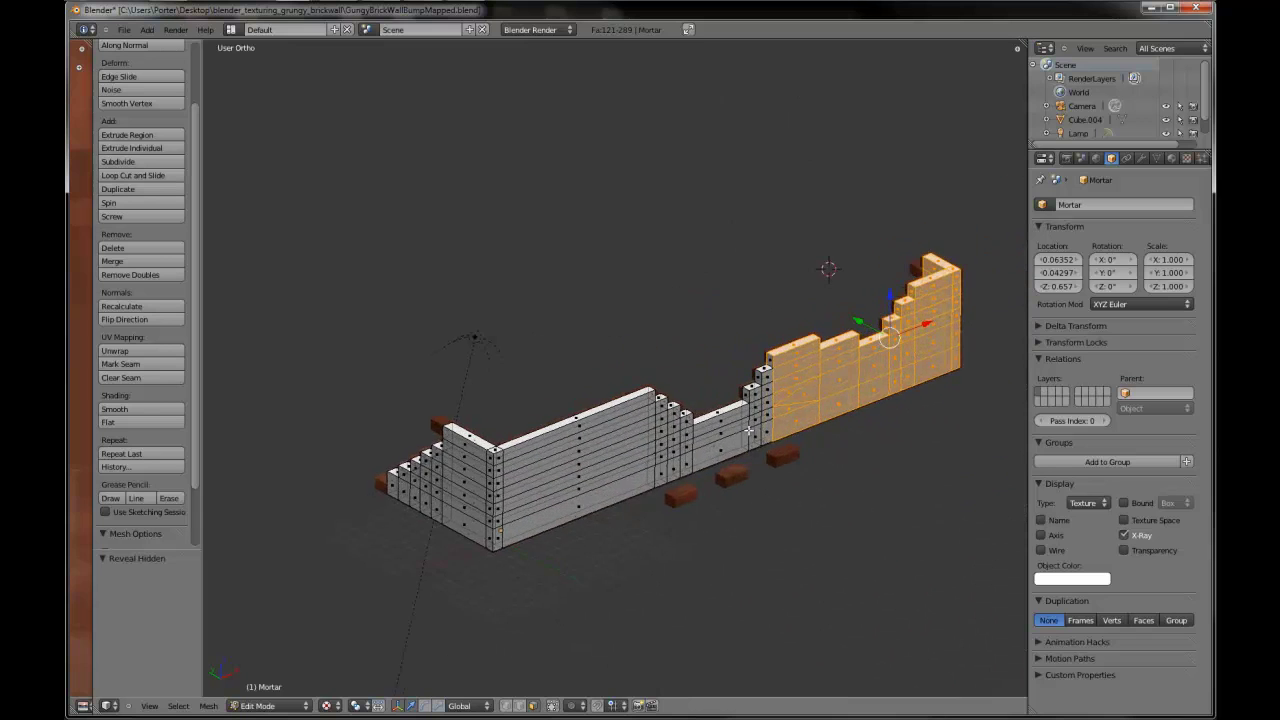
{"action": "scroll", "coordinate": [748, 430], "scroll_direction": "up", "scroll_amount": 6}
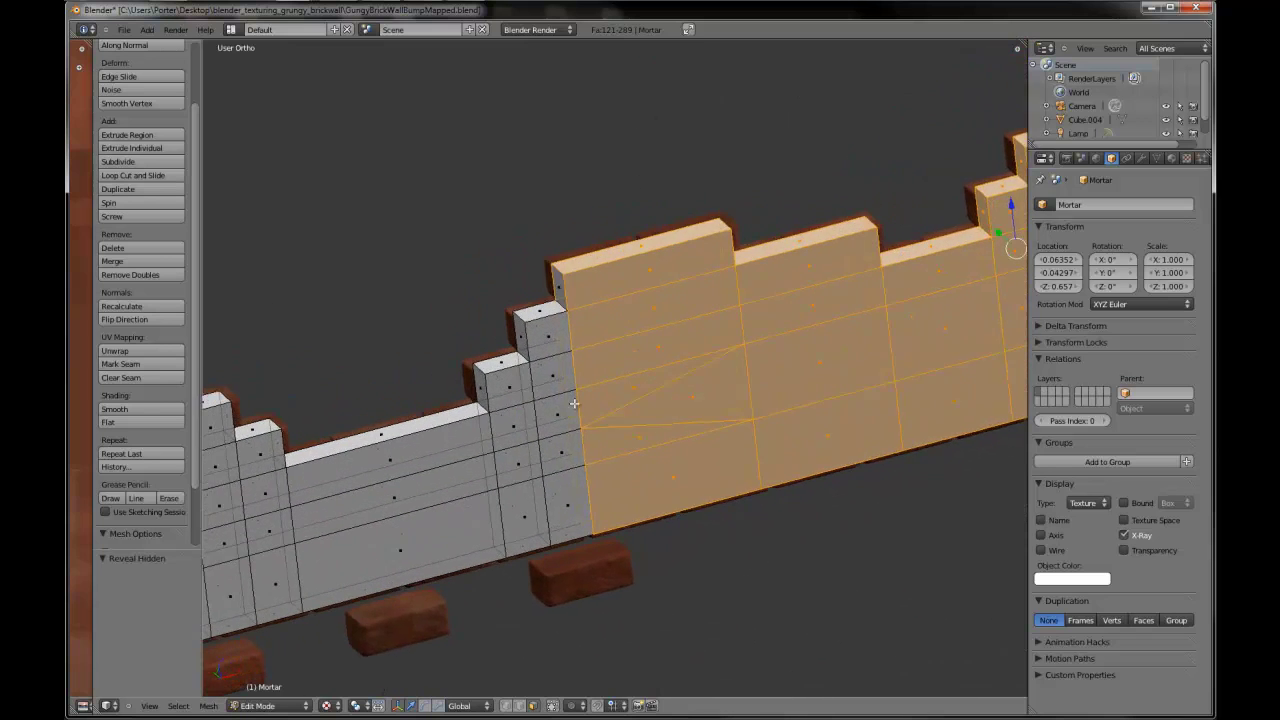
{"action": "scroll", "coordinate": [574, 404], "scroll_direction": "down", "scroll_amount": 1}
{"action": "middle_click_drag", "start_coordinate": [677, 420], "coordinate": [512, 424], "text": "shift"}
{"action": "scroll", "coordinate": [563, 420], "scroll_direction": "up", "scroll_amount": 4}
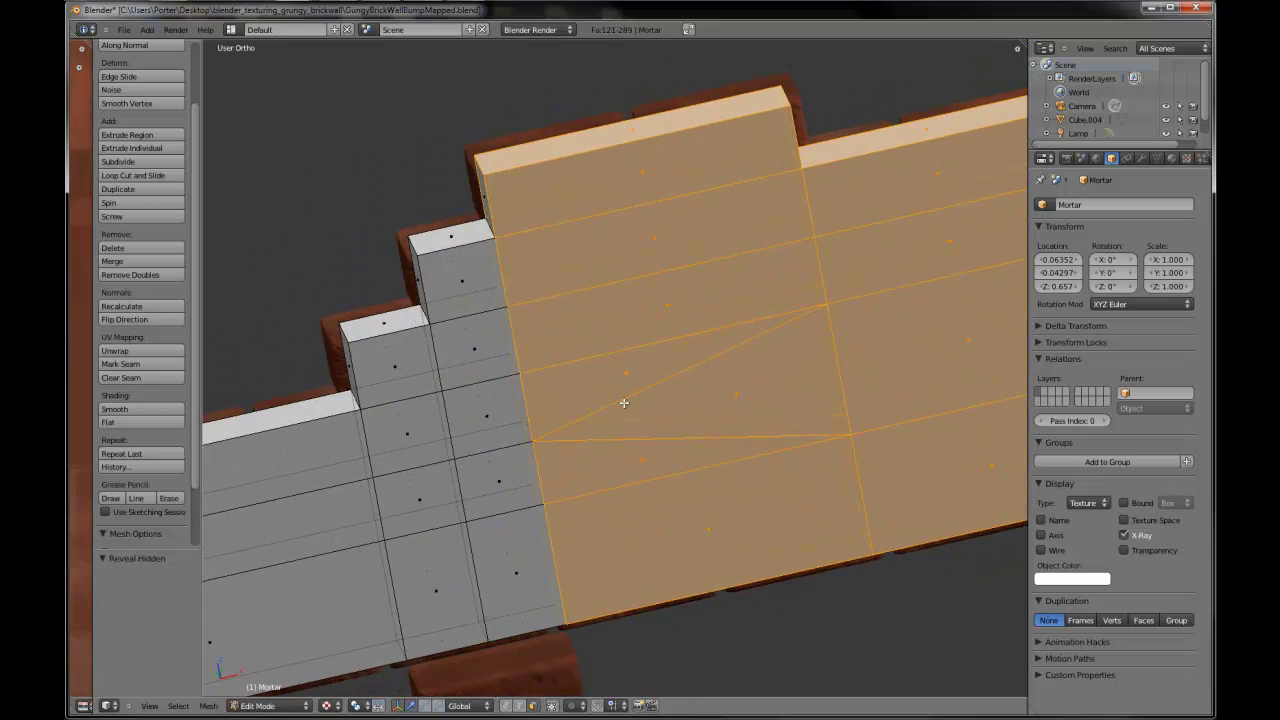
{"action": "scroll", "coordinate": [702, 480], "scroll_direction": "down", "scroll_amount": 2}
{"action": "scroll", "coordinate": [702, 480], "scroll_direction": "up", "scroll_amount": 1}
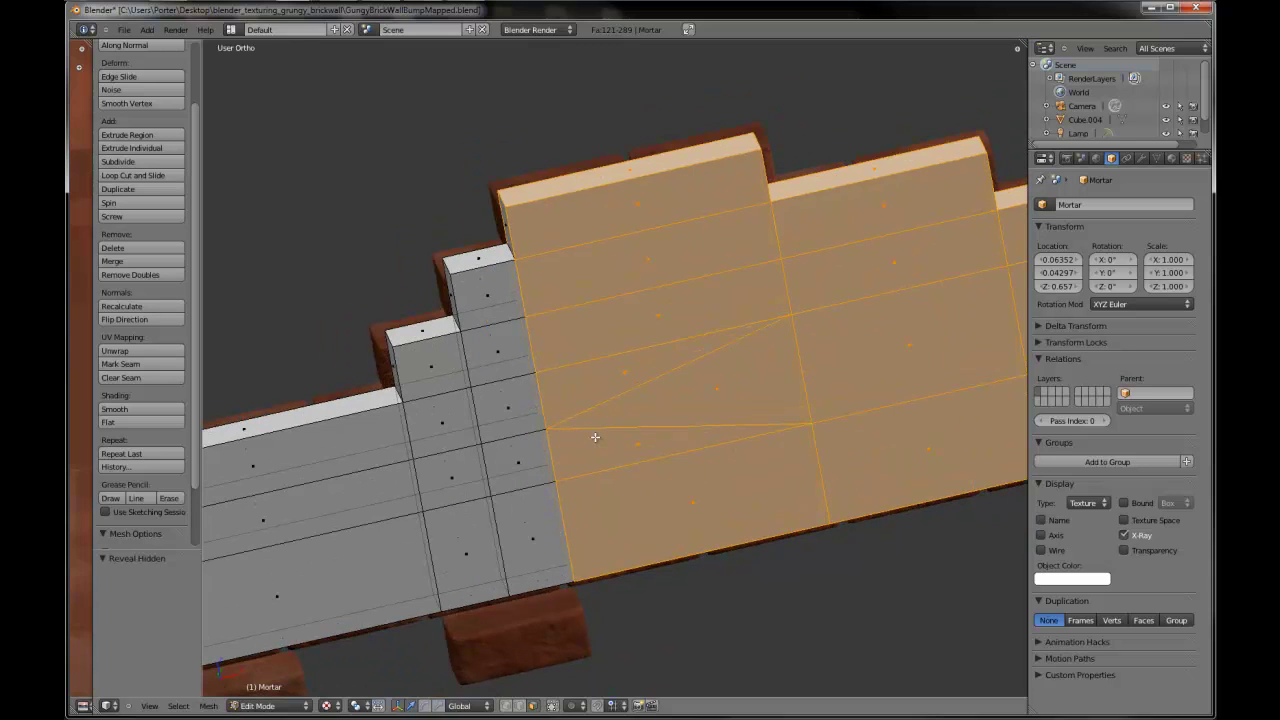
{"action": "scroll", "coordinate": [610, 437], "scroll_direction": "down", "scroll_amount": 5}
- Undo the left side's last loop cut and extrusions, and reveal the hidden Mortar geometry
{"action": "key", "text": "a"}
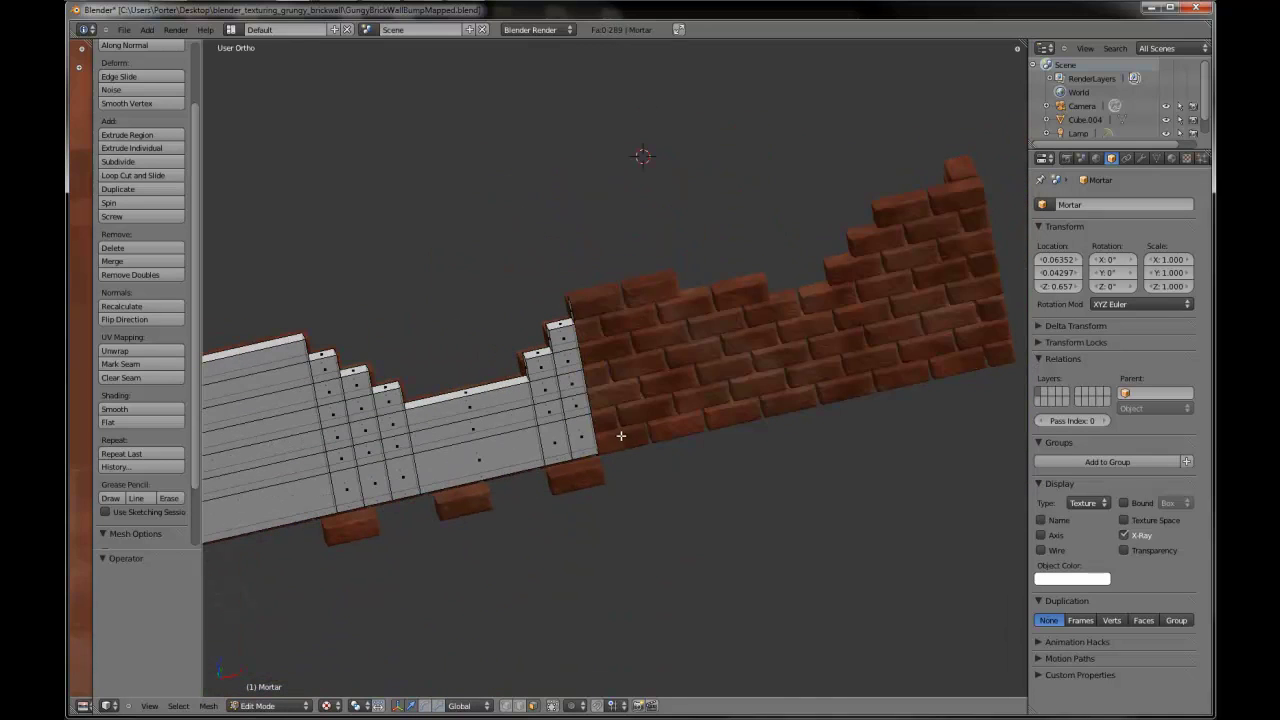
{"action": "key", "text": "ctrl+z"}
{"action": "key", "text": "ctrl+z"}
{"action": "key", "text": "alt+h"}
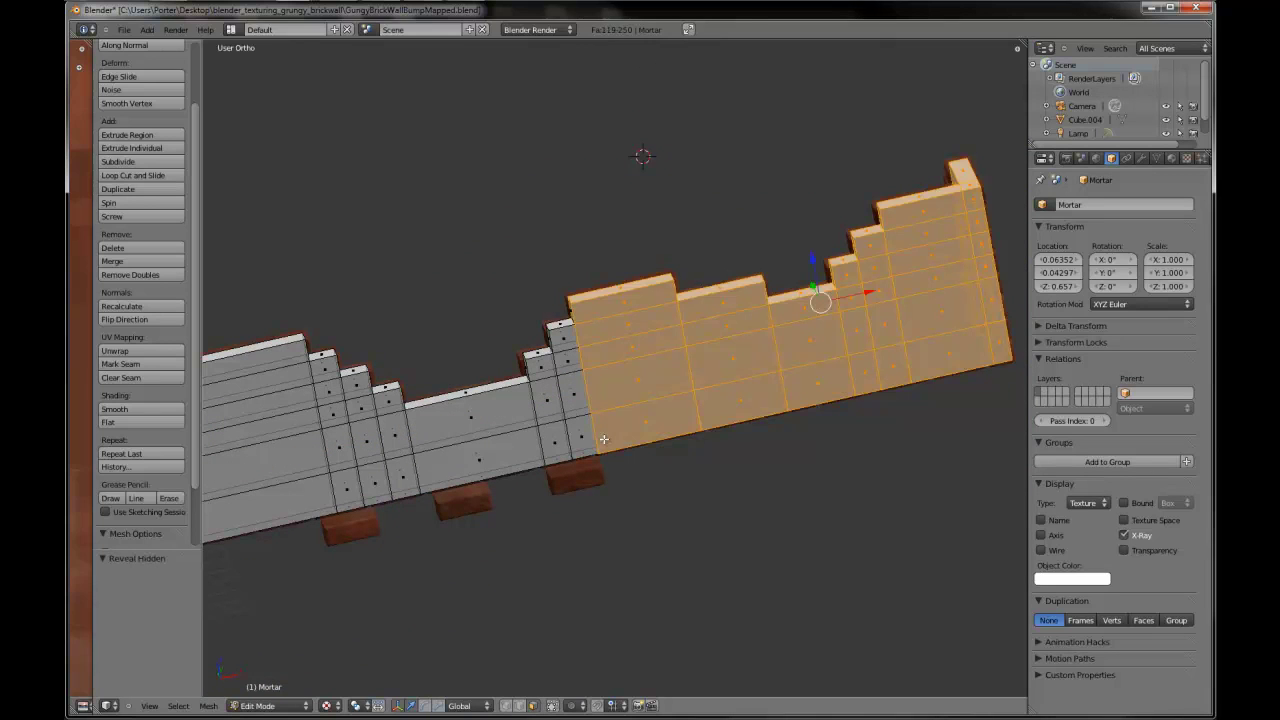
- With the whole Mortar revealed, add a horizontal loop cut midway up its second-lowest row of faces, at the brick joint
{"action": "middle_click_drag", "start_coordinate": [490, 459], "coordinate": [662, 449]}
{"action": "scroll", "coordinate": [662, 449], "scroll_direction": "up", "scroll_amount": 2}
{"action": "middle_click_drag", "start_coordinate": [394, 508], "coordinate": [551, 468], "text": "shift"}
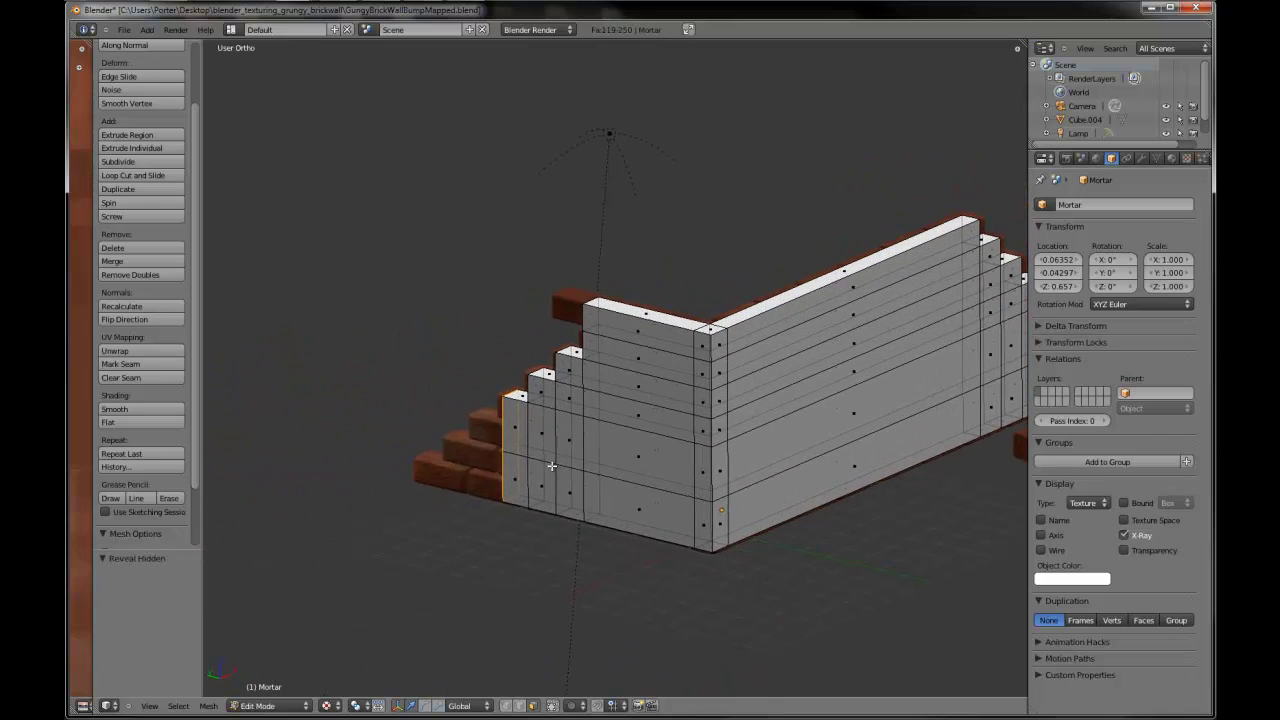
{"action": "scroll", "coordinate": [552, 473], "scroll_direction": "up", "scroll_amount": 2}
{"action": "key", "text": "ctrl+KP_3"}
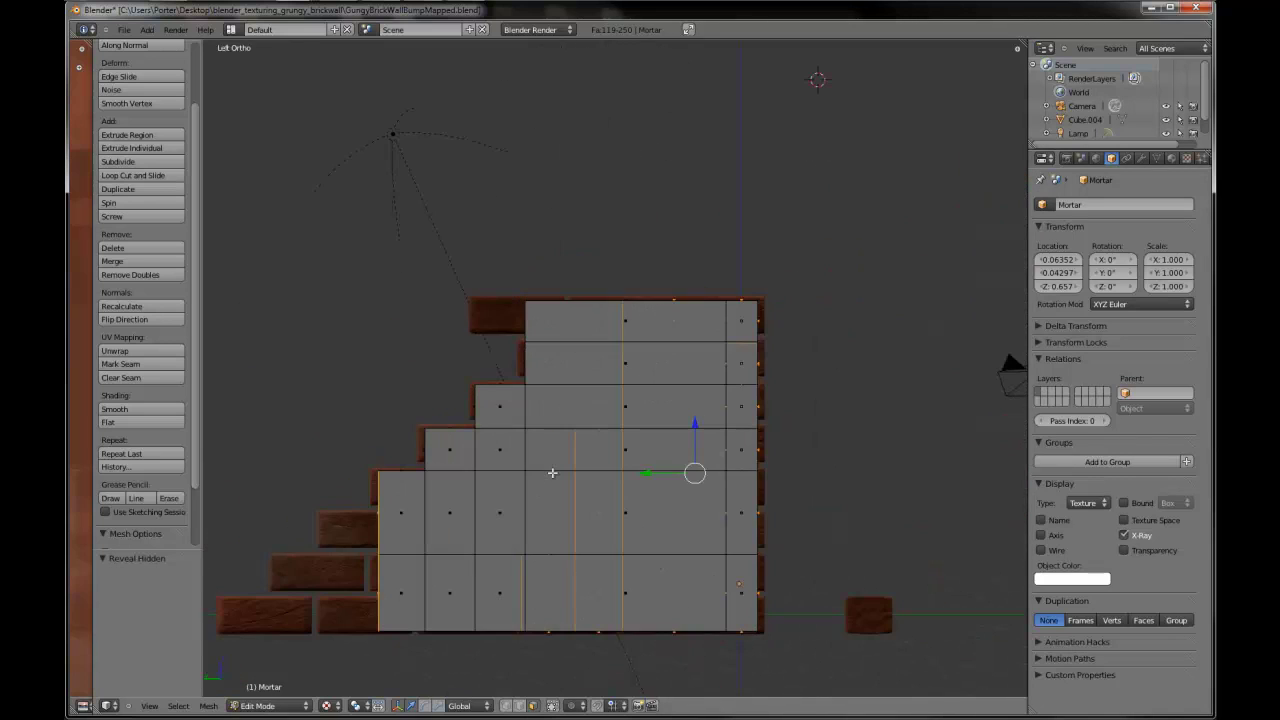
{"action": "scroll", "coordinate": [426, 575], "scroll_direction": "up", "scroll_amount": 2}
{"action": "middle_click_drag", "start_coordinate": [400, 583], "coordinate": [480, 569], "text": "shift"}
{"action": "scroll", "coordinate": [473, 574], "scroll_direction": "down", "scroll_amount": 1}
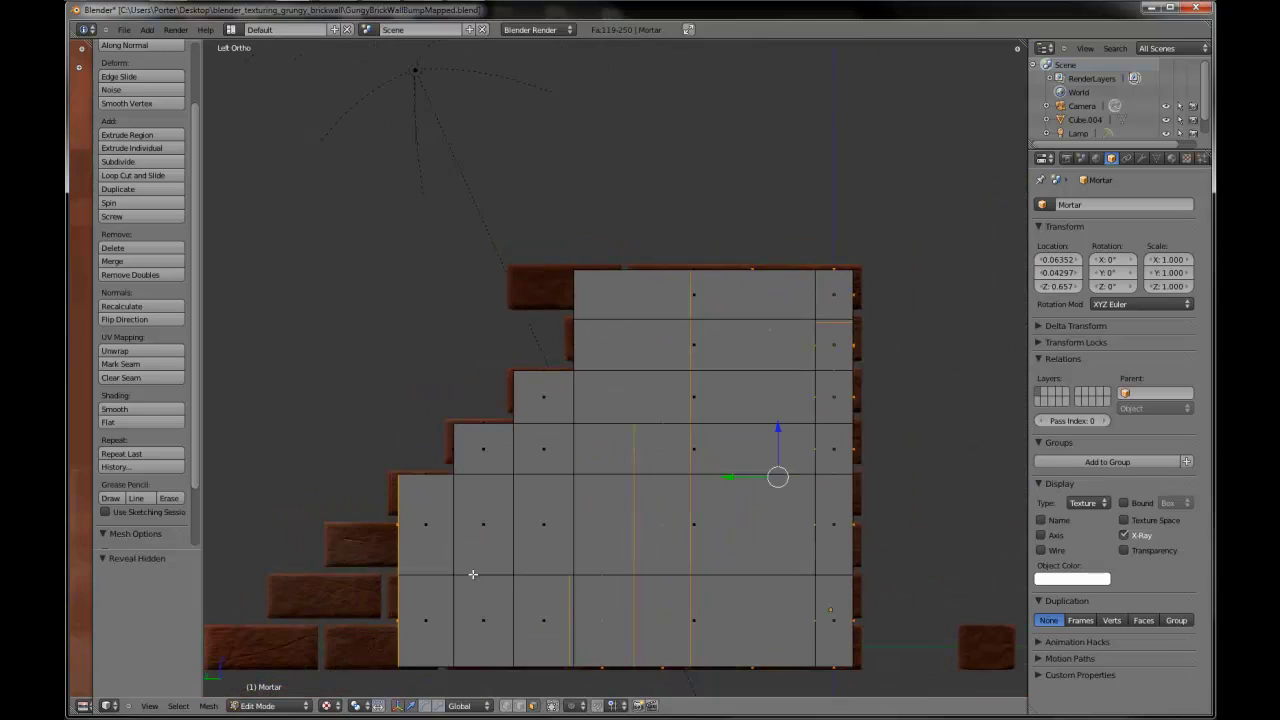
{"action": "key", "text": "ctrl+r"}
{"action": "left_click", "coordinate": [460, 543]}
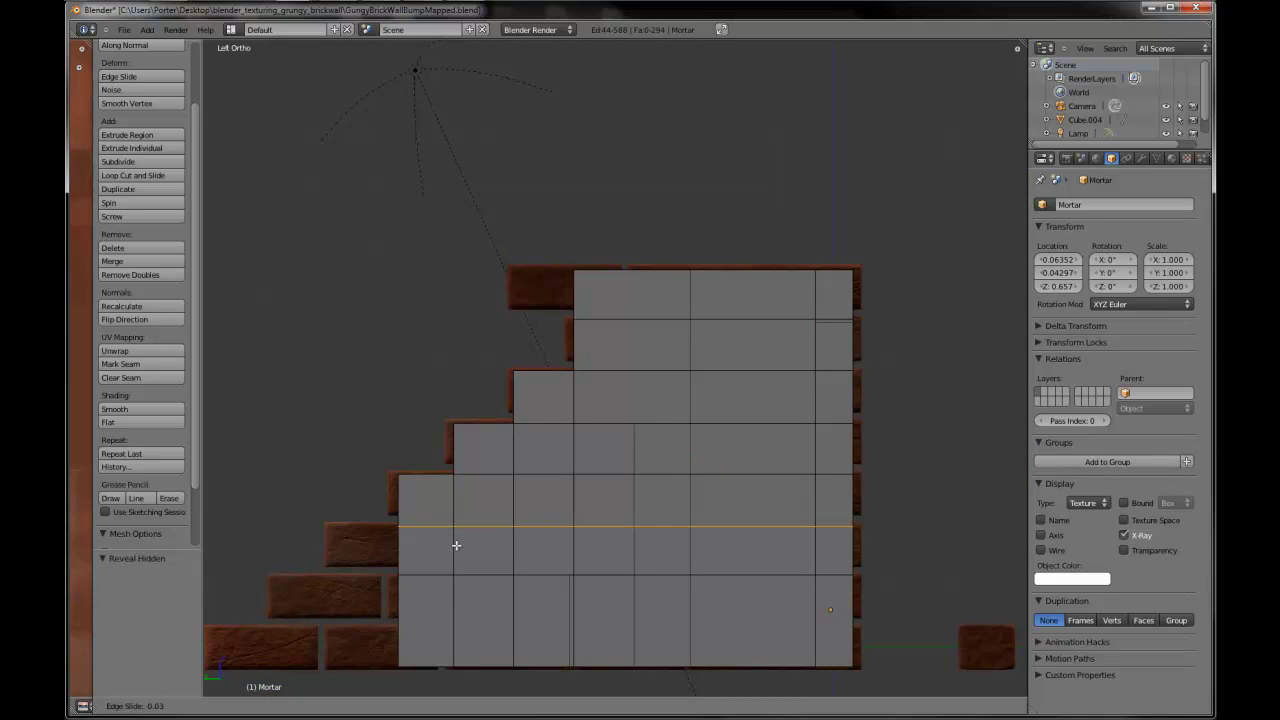
{"action": "left_click", "coordinate": [456, 545]}
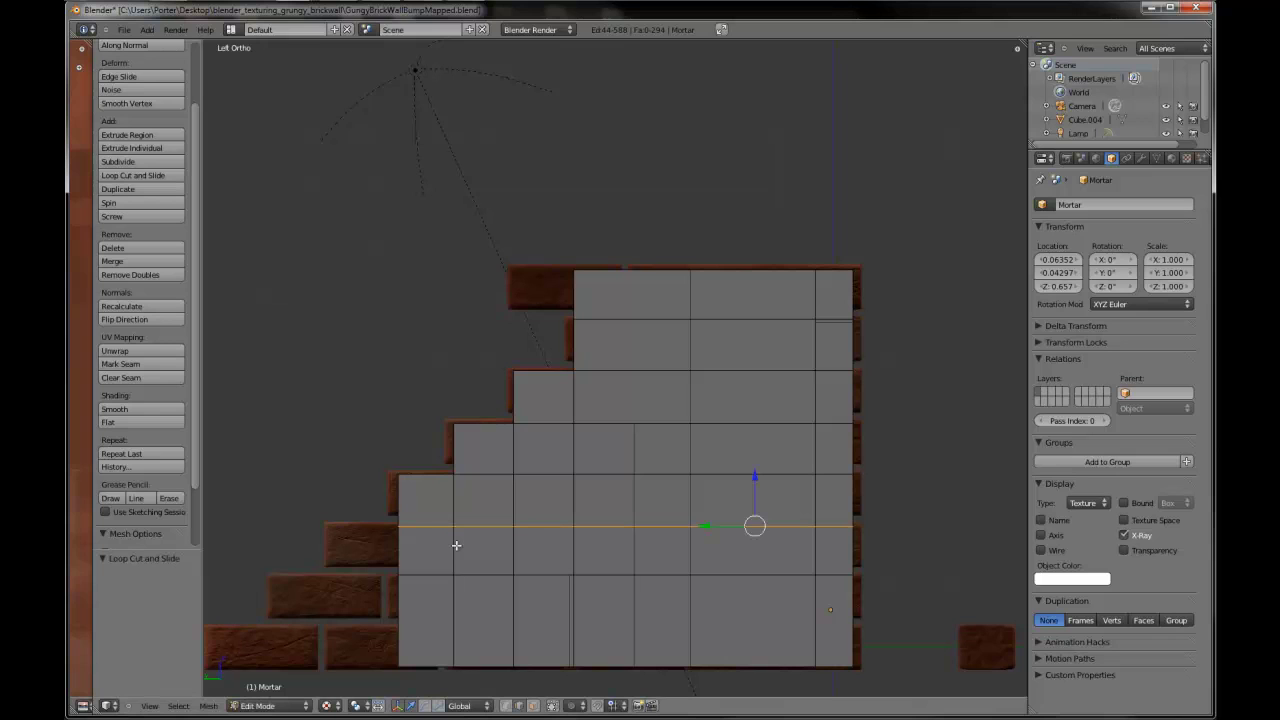
- In face select mode, select the lower two end faces of the left side section and extrude them about 1.15 units along Y
{"action": "left_click", "coordinate": [532, 705]}
{"action": "middle_click_drag", "start_coordinate": [497, 649], "coordinate": [439, 587]}
{"action": "right_click", "coordinate": [424, 586]}
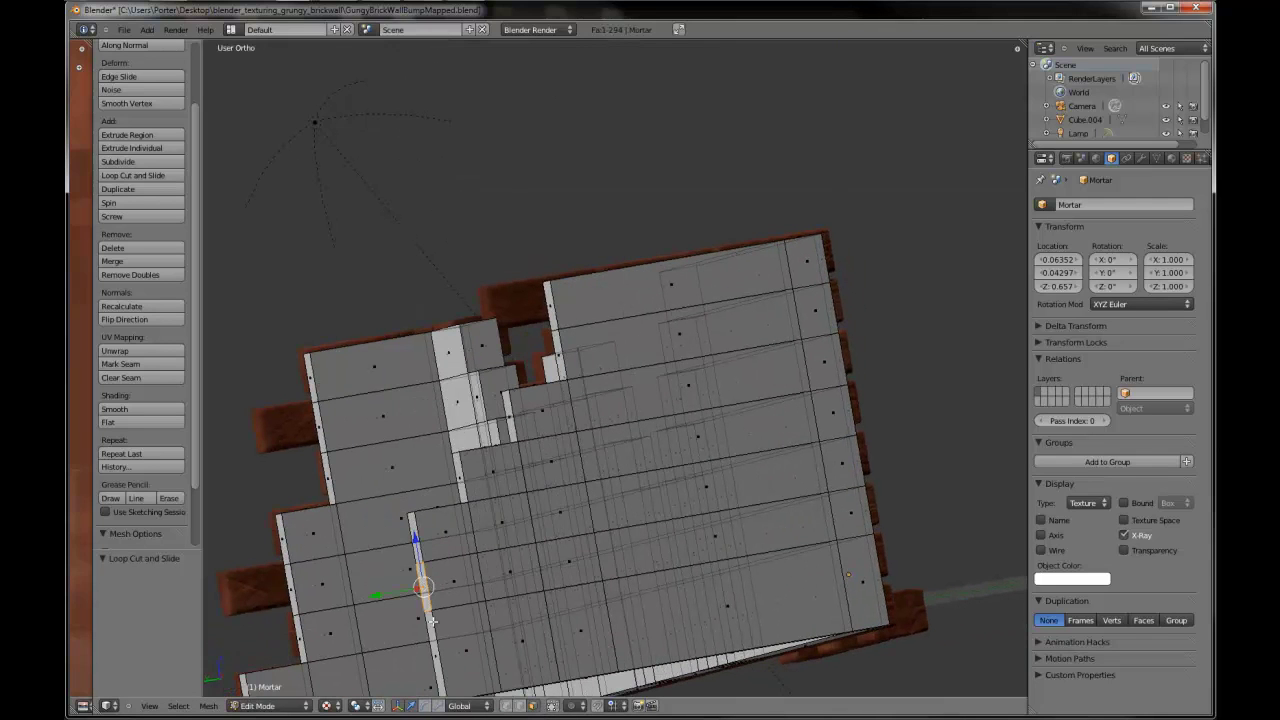
{"action": "key", "text": "ctrl+KP_3"}
{"action": "key", "text": "KP_8"}
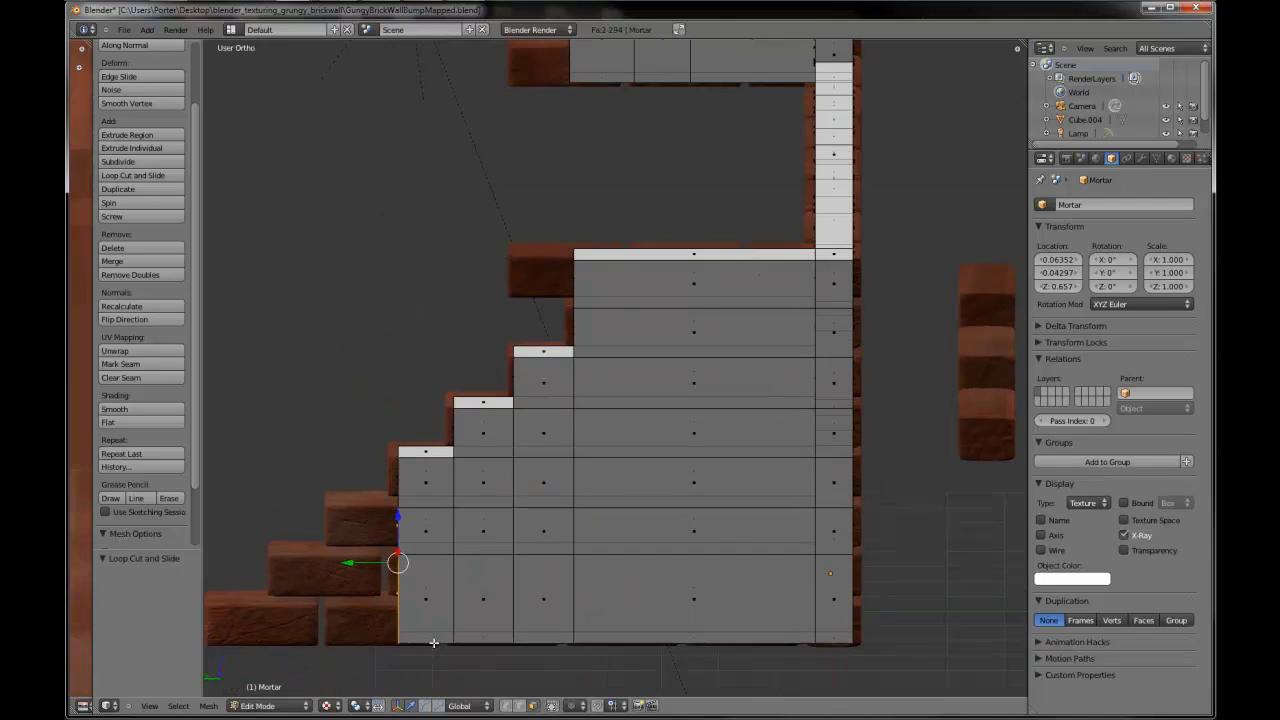
{"action": "key", "text": "e"}
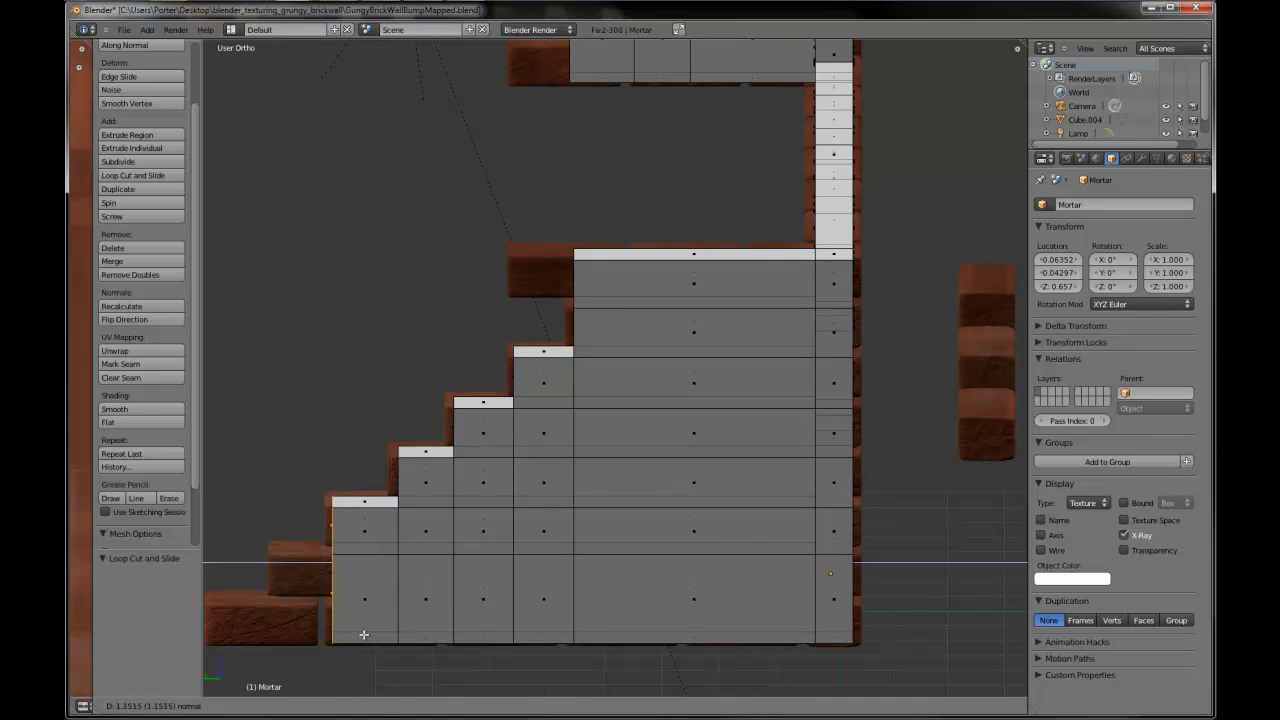
{"action": "left_click", "coordinate": [358, 624]}
- Extrude only the lowest end face along Y to near the end of the second-lowest brick course
{"action": "right_click", "coordinate": [331, 526]}
{"action": "right_click", "coordinate": [331, 598]}
{"action": "key", "text": "e"}
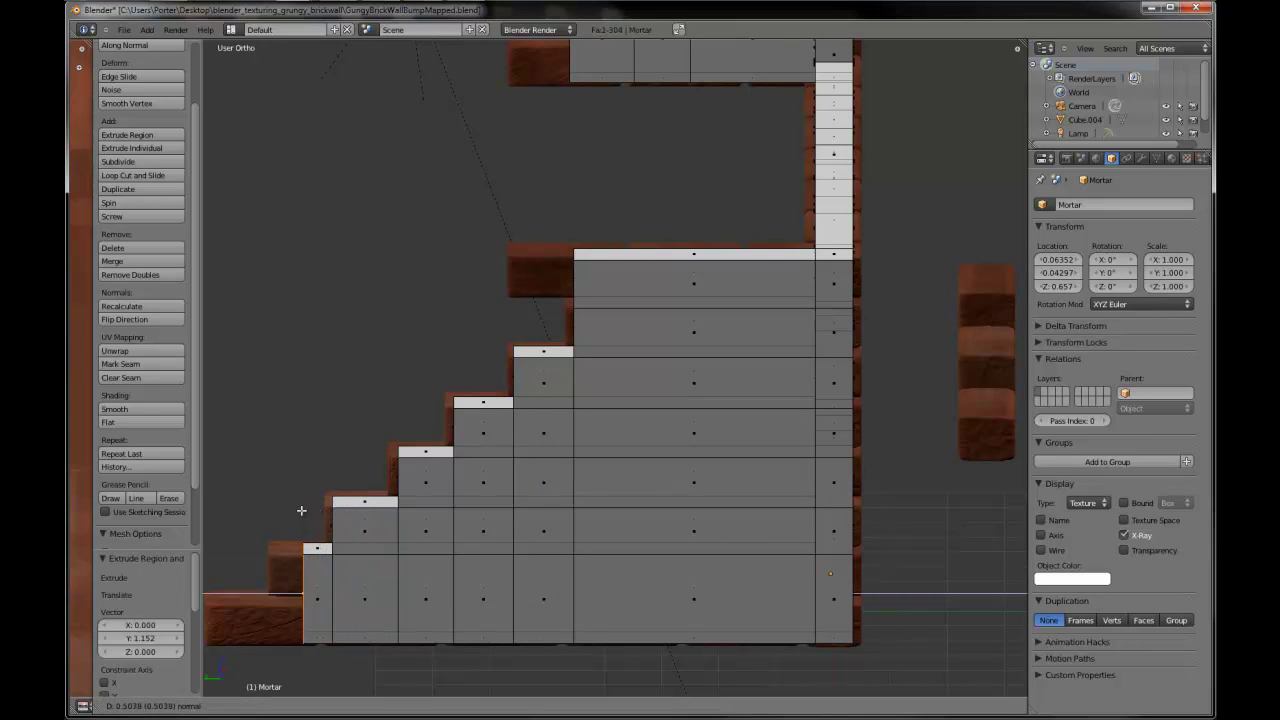
{"action": "left_click", "coordinate": [277, 510]}
- Deselect all faces, return to Object Mode and check the Mortar from several sides with it selected
{"action": "key", "text": "a"}
{"action": "middle_click_drag", "start_coordinate": [277, 510], "coordinate": [429, 500]}
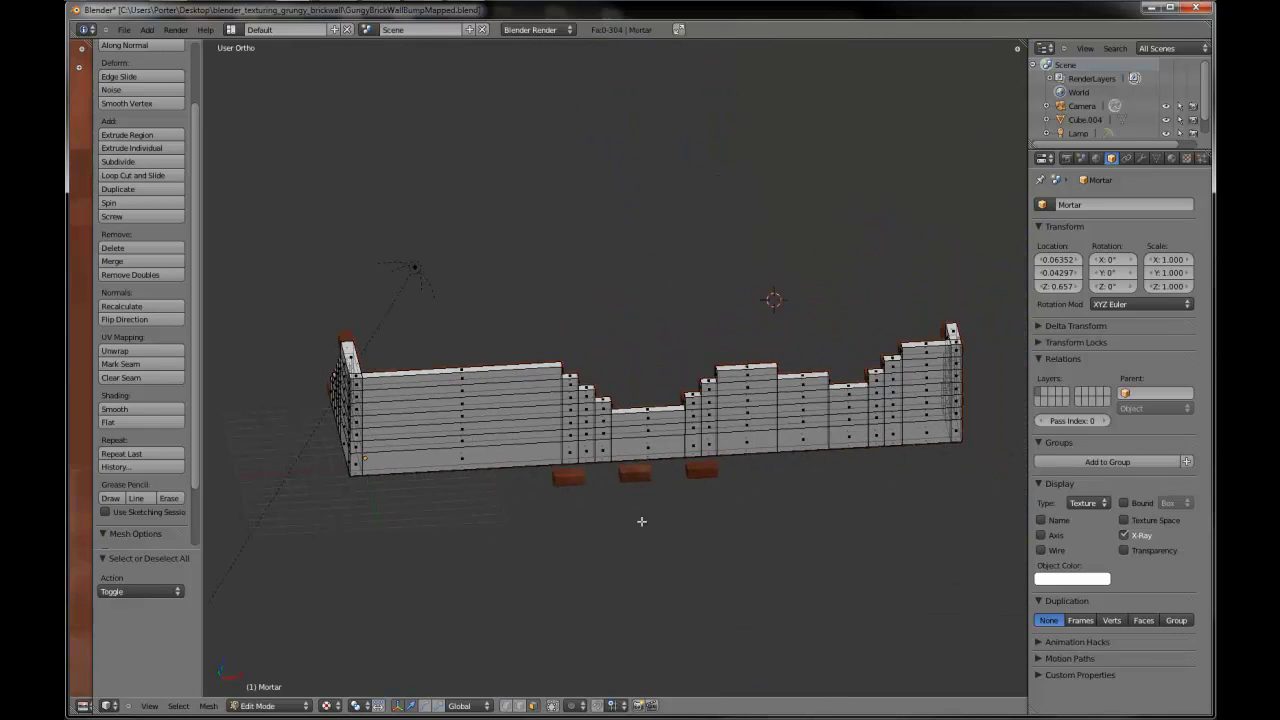
{"action": "middle_click_drag", "start_coordinate": [641, 521], "coordinate": [451, 489]}
{"action": "key", "text": "Tab"}
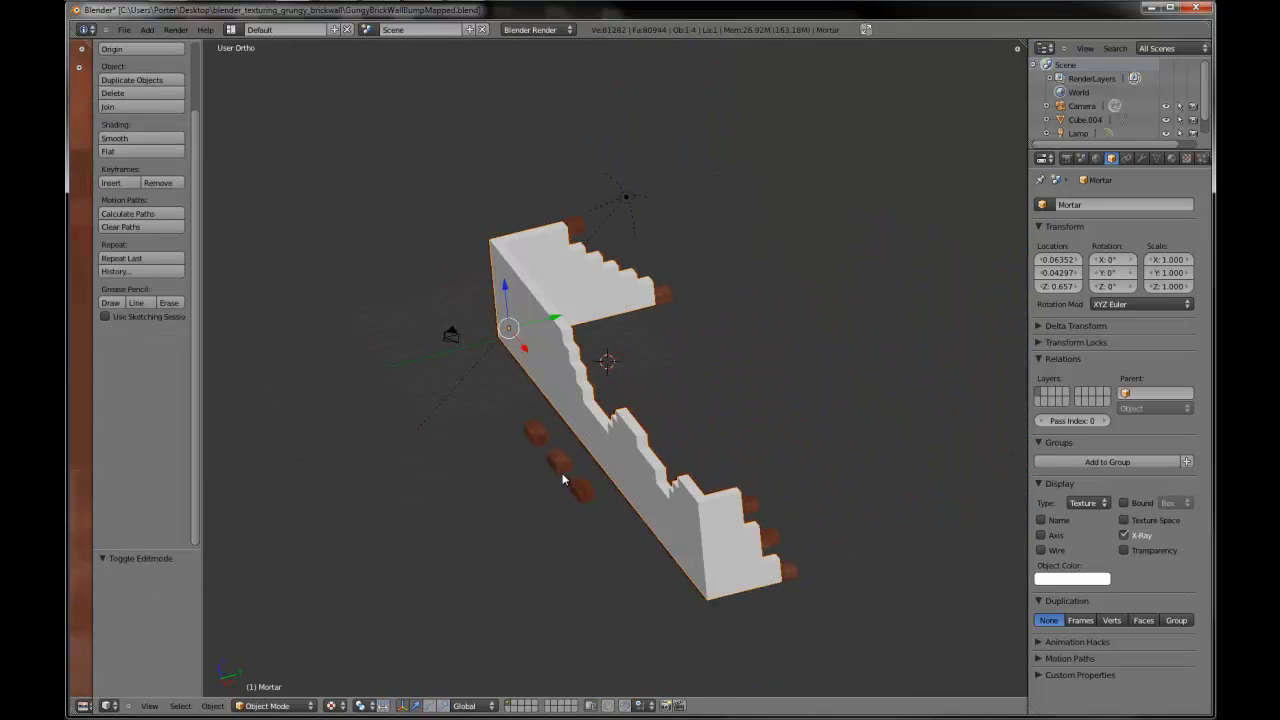
{"action": "middle_click_drag", "start_coordinate": [562, 480], "coordinate": [738, 368]}
{"action": "right_click", "coordinate": [717, 362]}
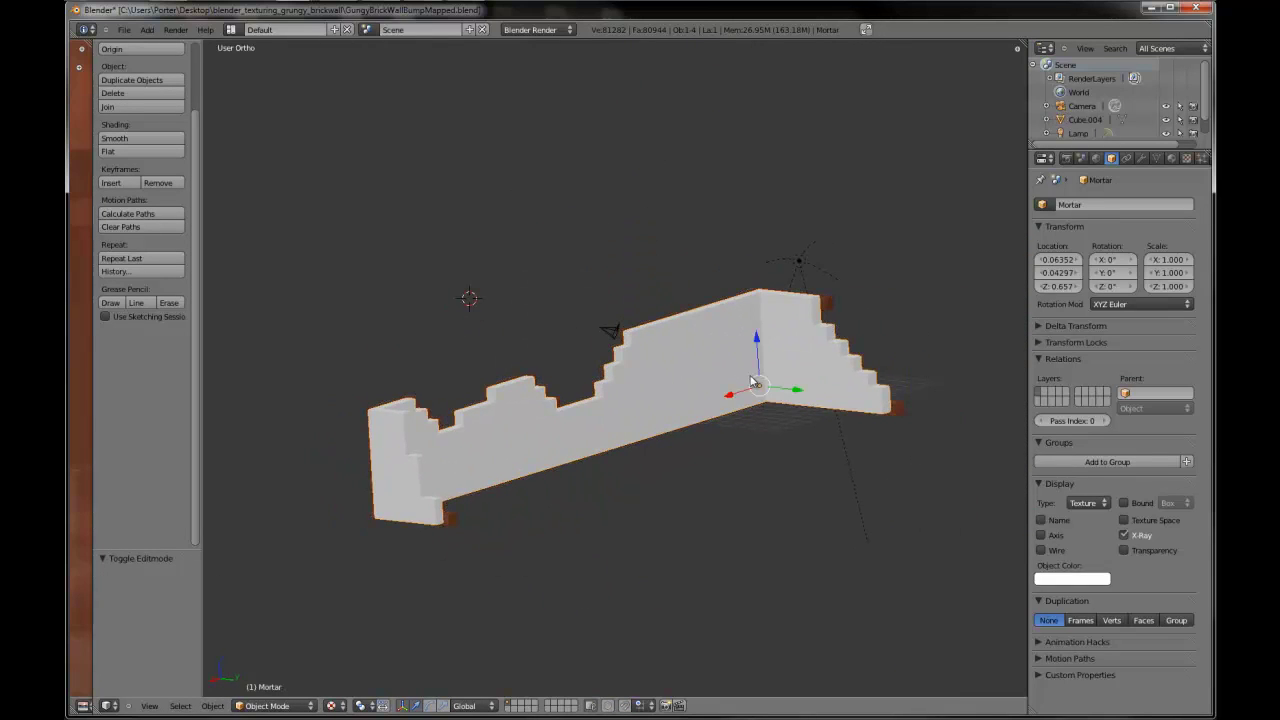
{"action": "middle_click_drag", "start_coordinate": [736, 368], "coordinate": [858, 368]}
- Duplicate the Mortar object in place and move the duplicate to the second layer
{"action": "key", "text": "shift+d"}
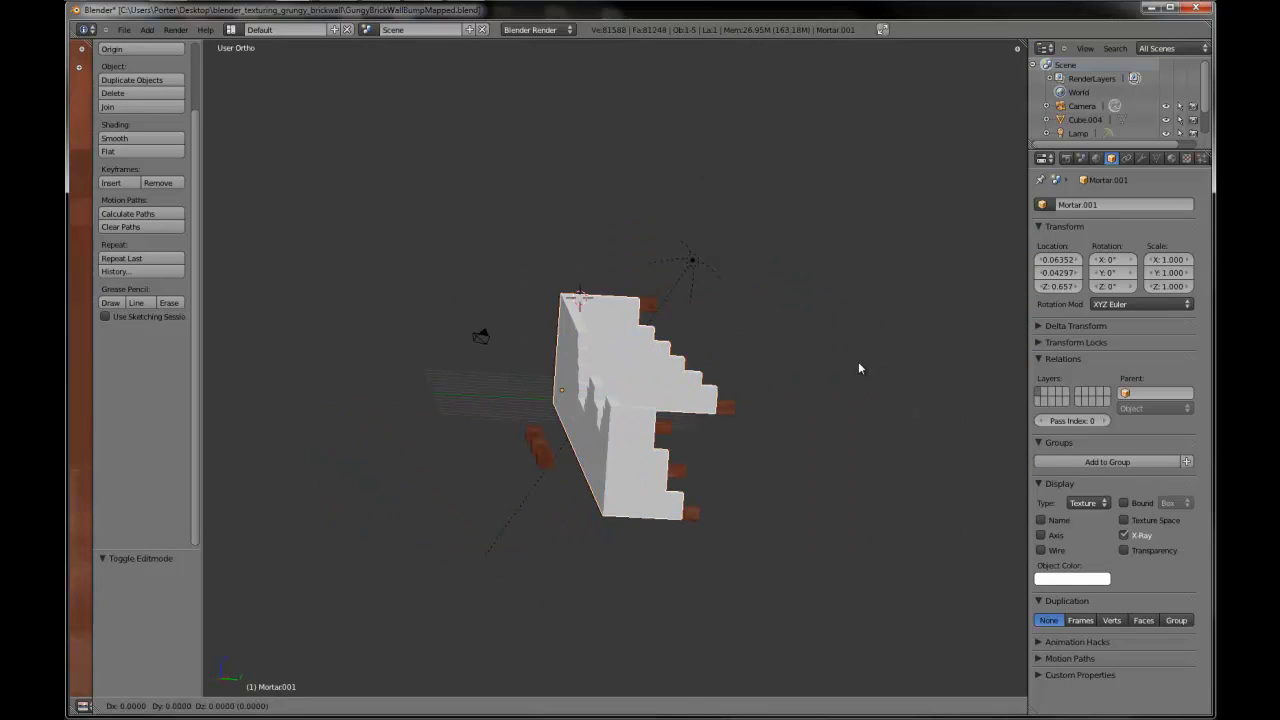
{"action": "right_click", "coordinate": [818, 213]}
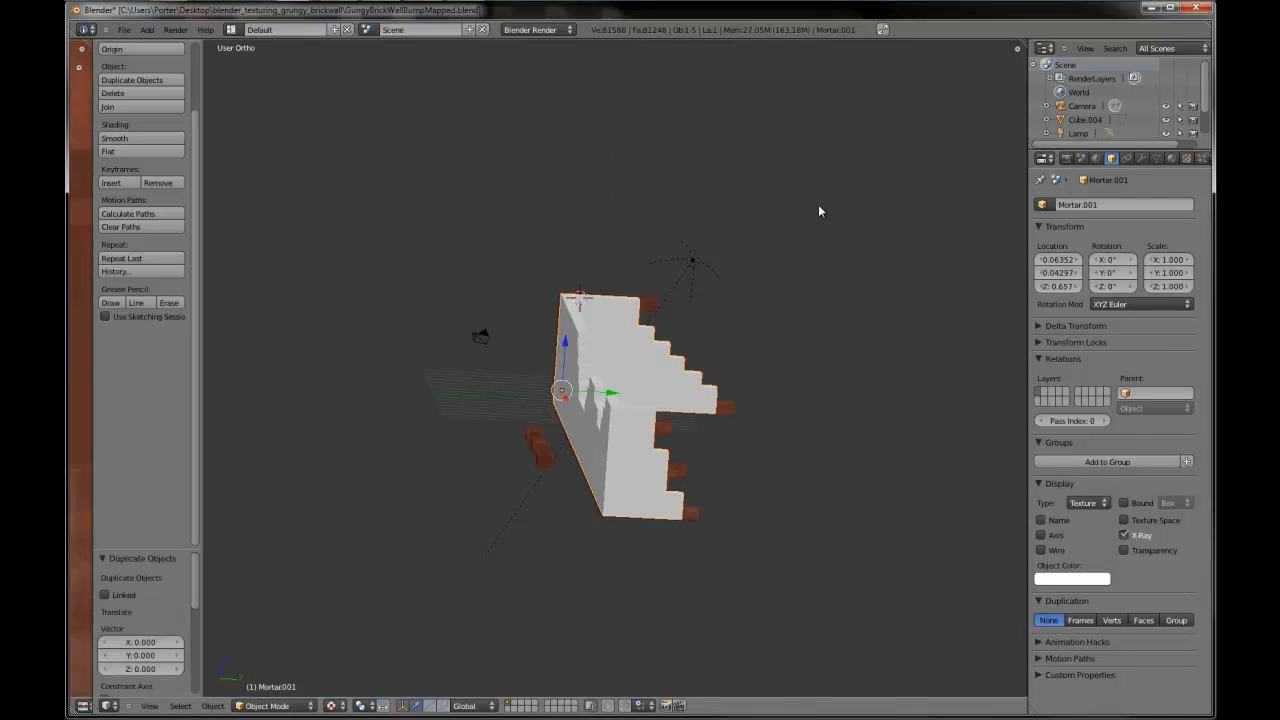
{"action": "key", "text": "m"}
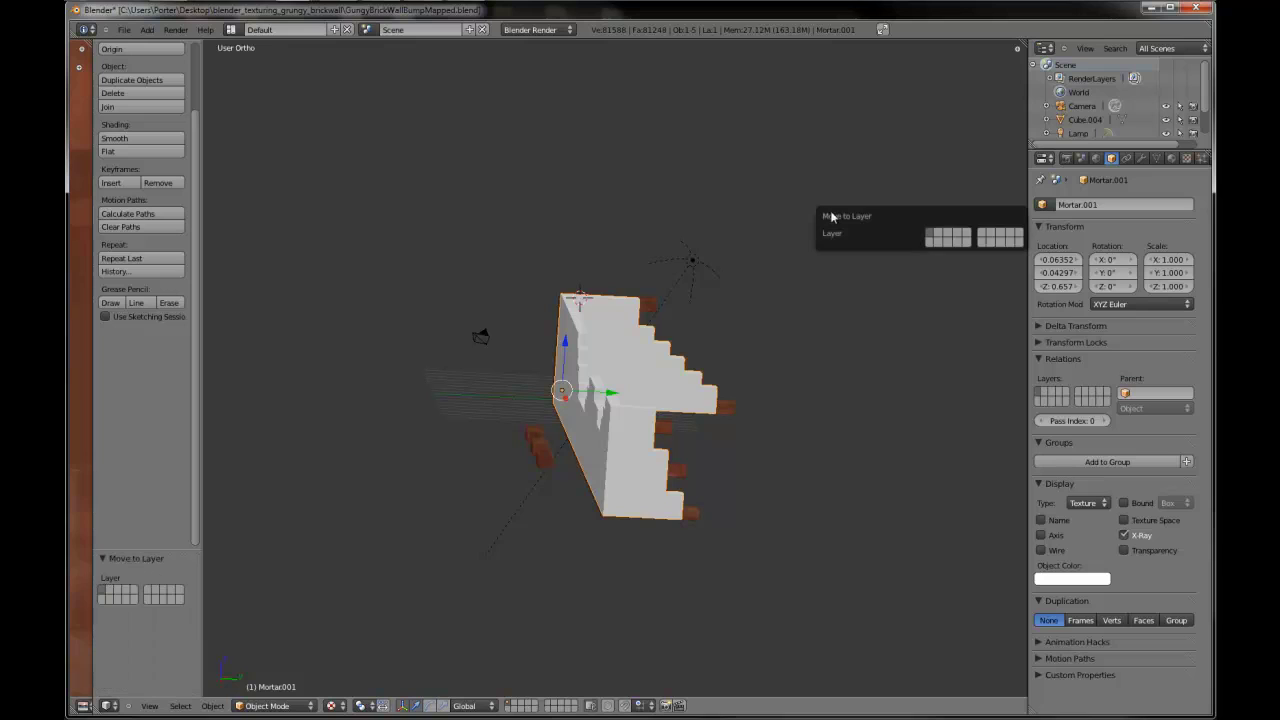
{"action": "left_click", "coordinate": [937, 236]}
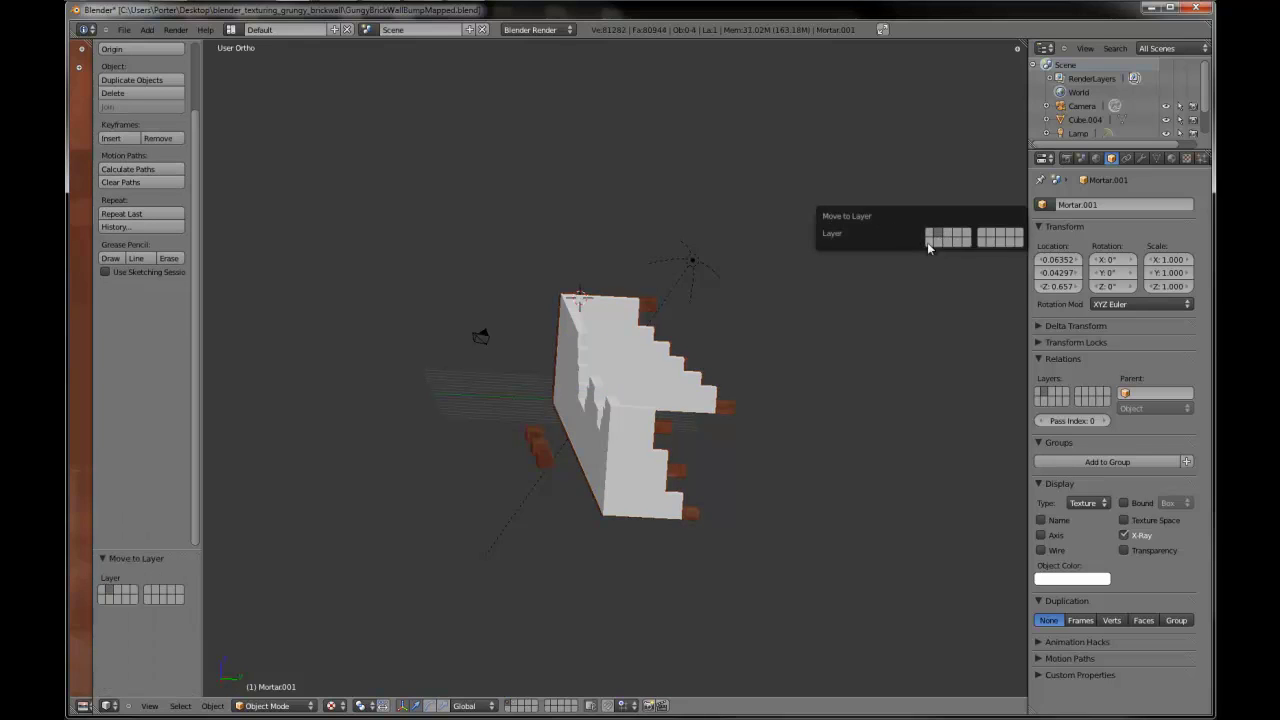
- Show only the second layer and rename the duplicated mortar object LowPolyBrickWall
{"action": "left_click", "coordinate": [515, 704]}
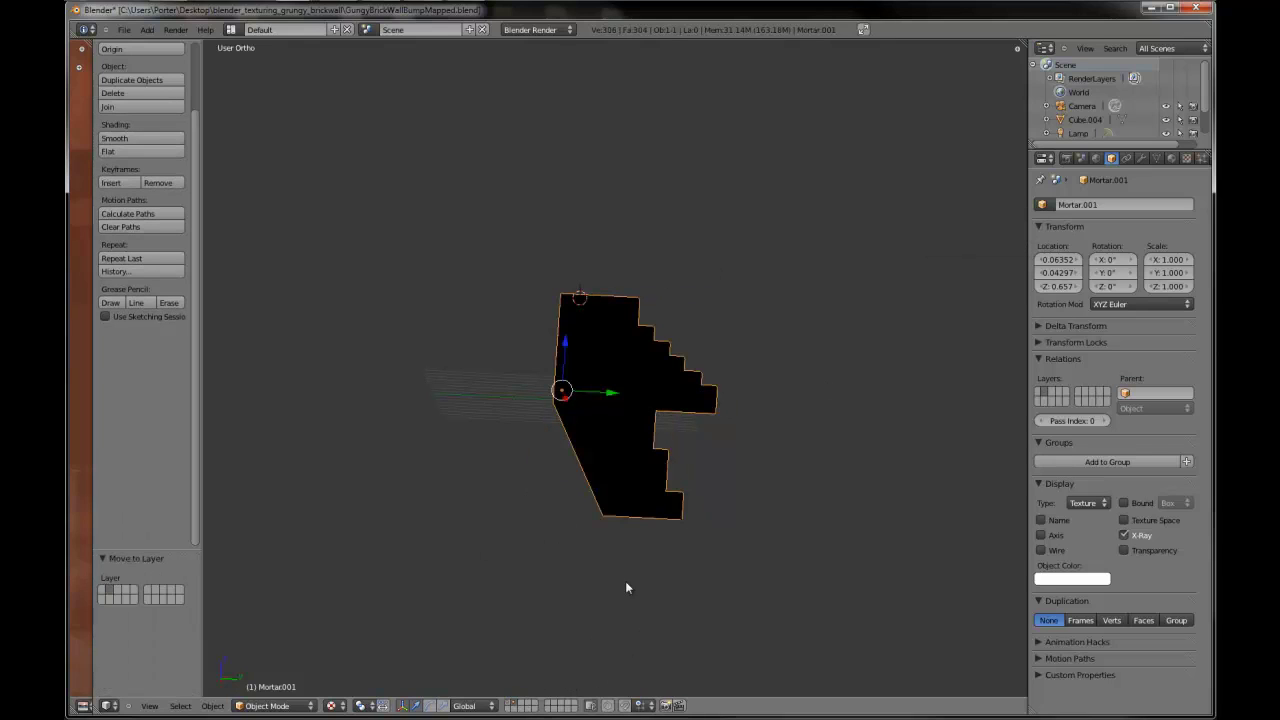
{"action": "left_click", "coordinate": [1103, 206]}
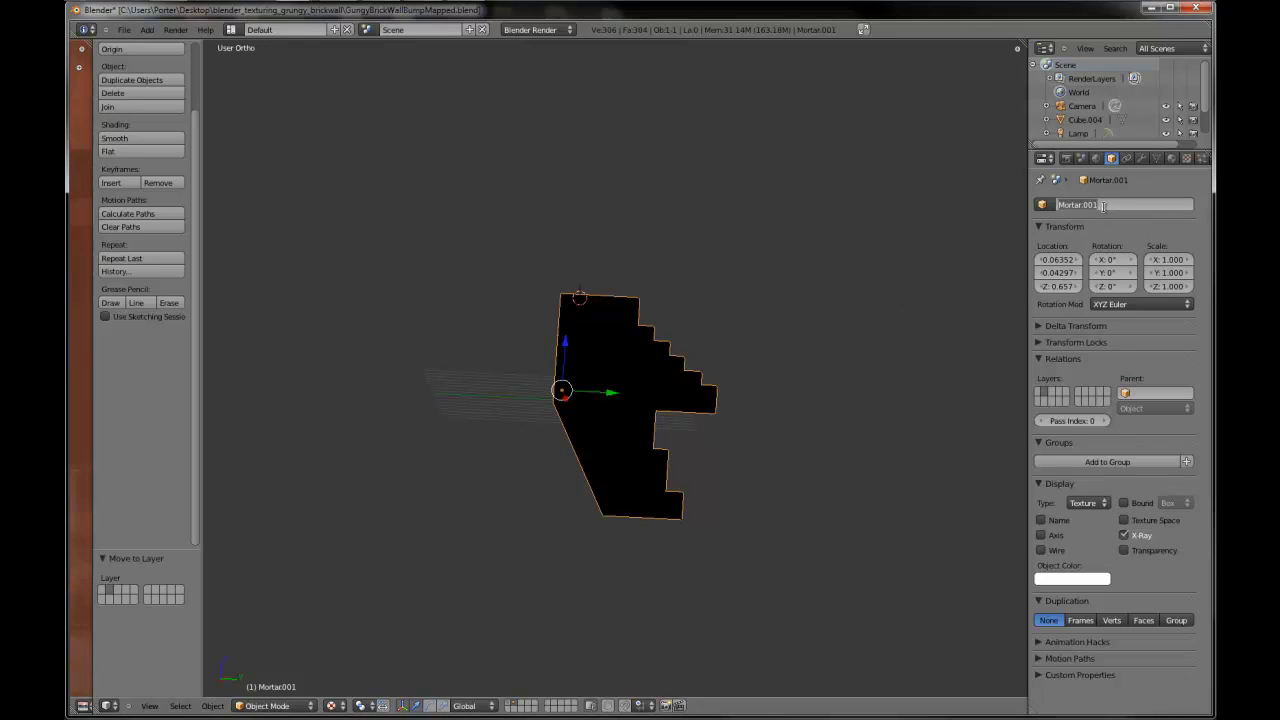
{"action": "type", "text": "LowPolyBrickWall"}
{"action": "key", "text": "Return"}
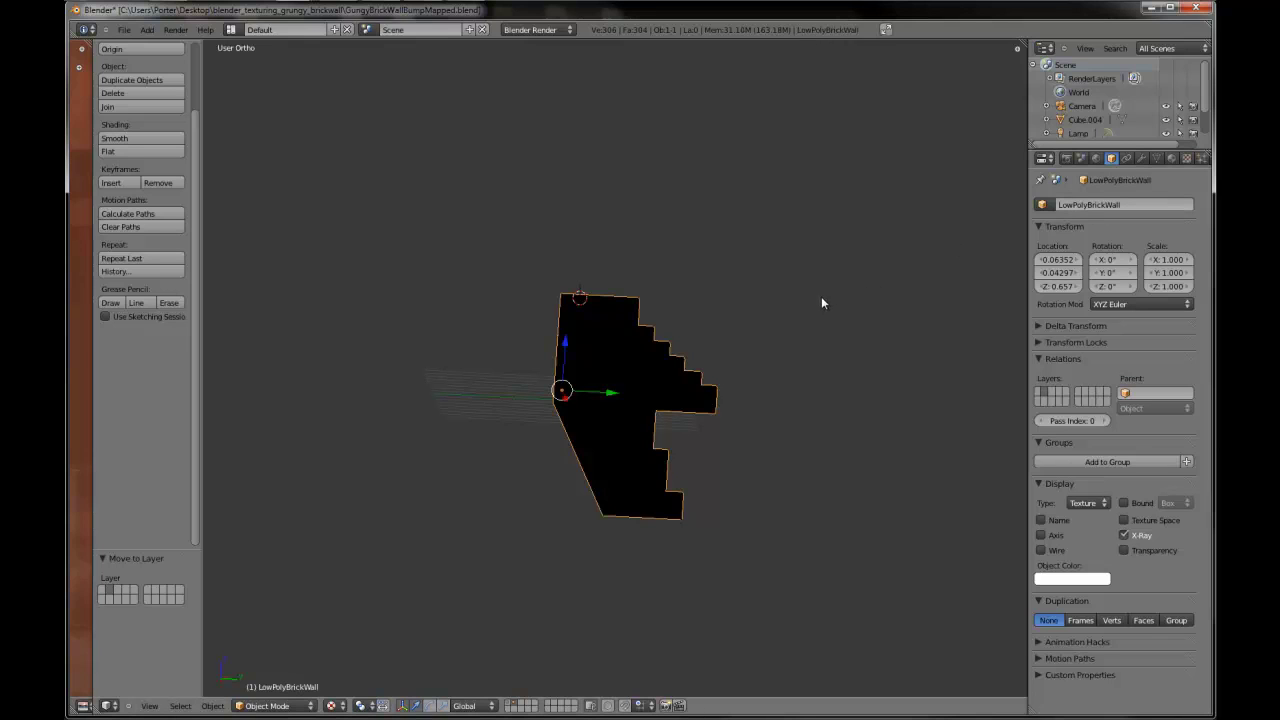
{"action": "middle_click_drag", "start_coordinate": [740, 473], "coordinate": [806, 469]}
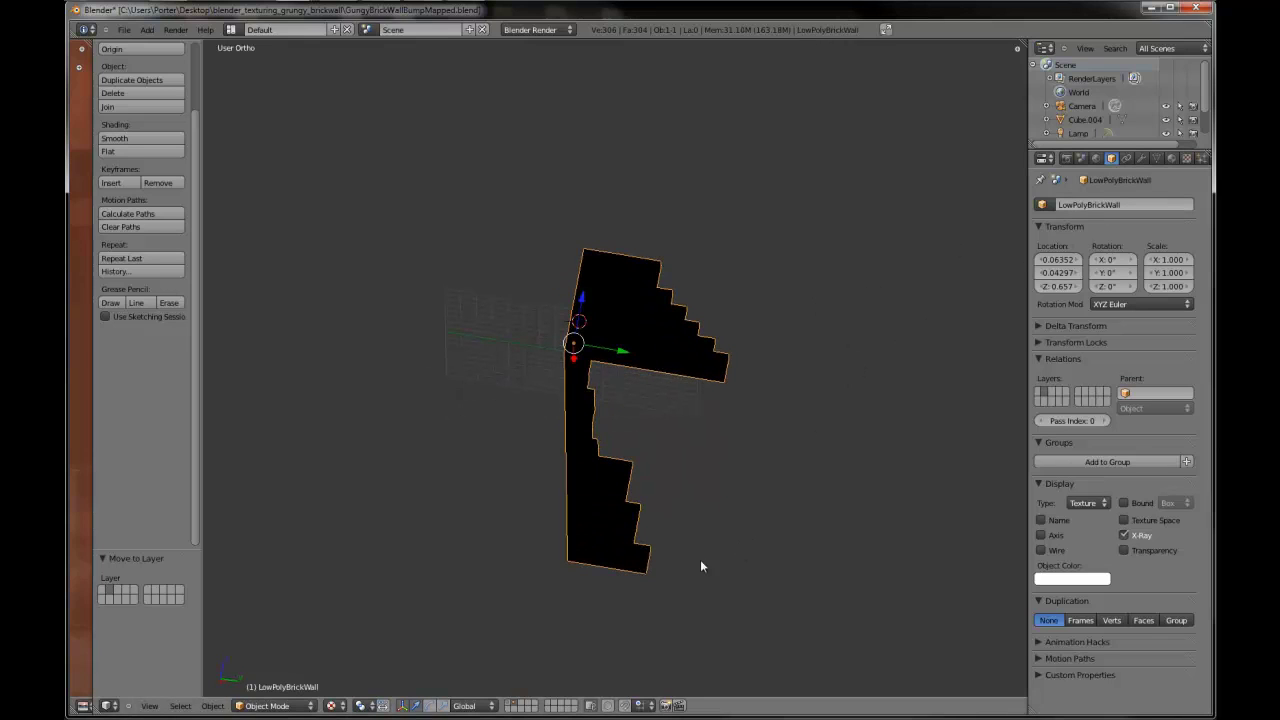
- Return to the first layer, select the original Mortar and enter Edit Mode in front view with all faces selected
{"action": "left_click", "coordinate": [513, 703]}
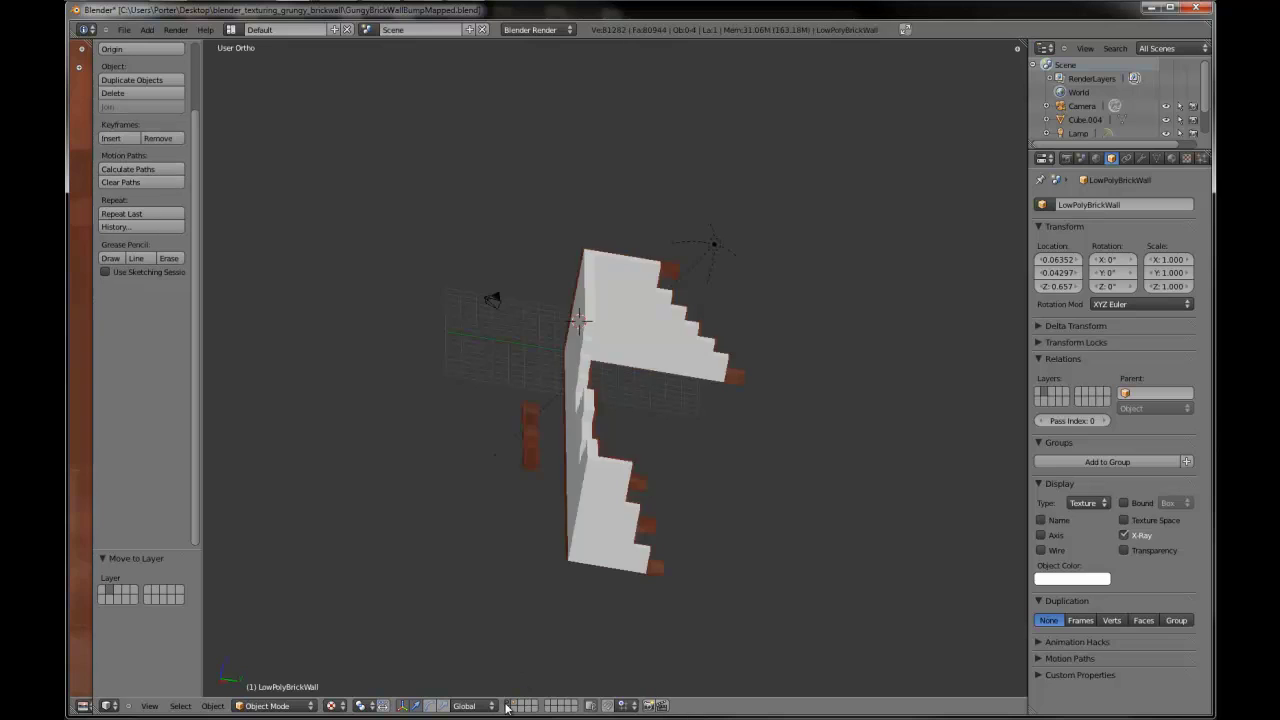
{"action": "middle_click_drag", "start_coordinate": [553, 570], "coordinate": [660, 325]}
{"action": "right_click", "coordinate": [714, 491]}
{"action": "right_click", "coordinate": [660, 324]}
{"action": "scroll", "coordinate": [659, 327], "scroll_direction": "up", "scroll_amount": 3}
{"action": "scroll", "coordinate": [658, 327], "scroll_direction": "up", "scroll_amount": 1}
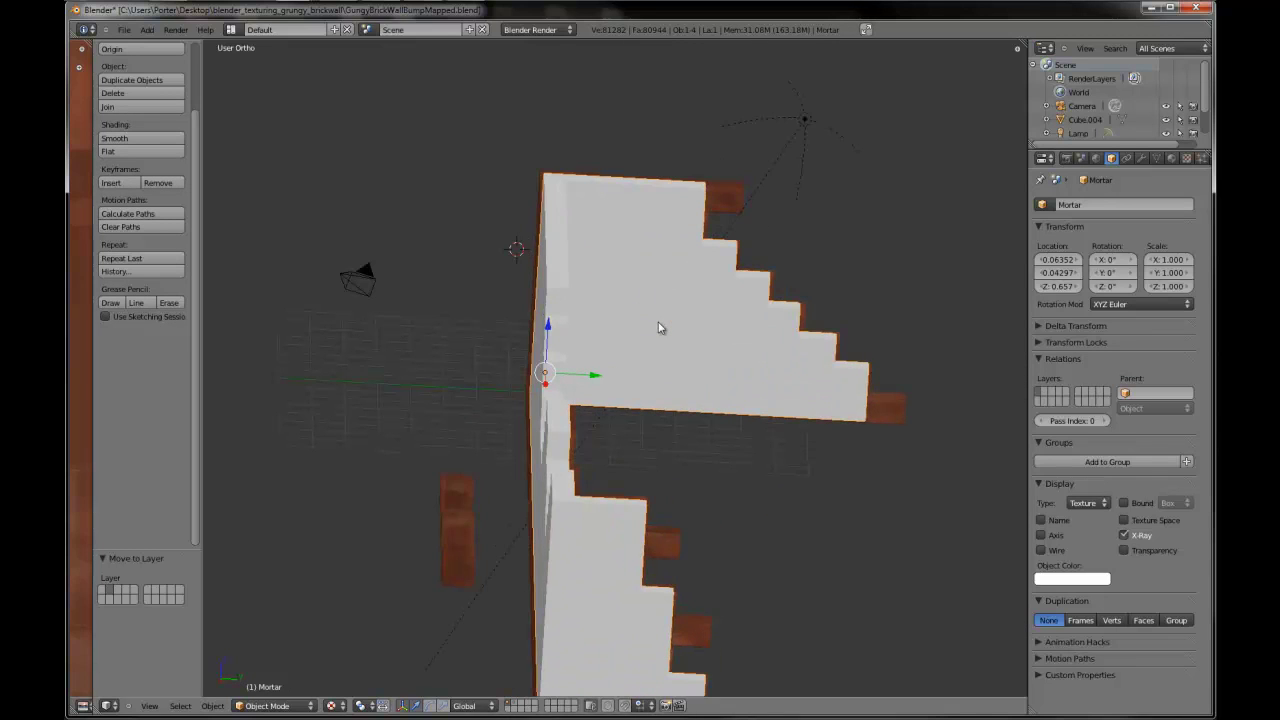
{"action": "scroll", "coordinate": [742, 340], "scroll_direction": "down", "scroll_amount": 3}
{"action": "scroll", "coordinate": [740, 341], "scroll_direction": "up", "scroll_amount": 1}
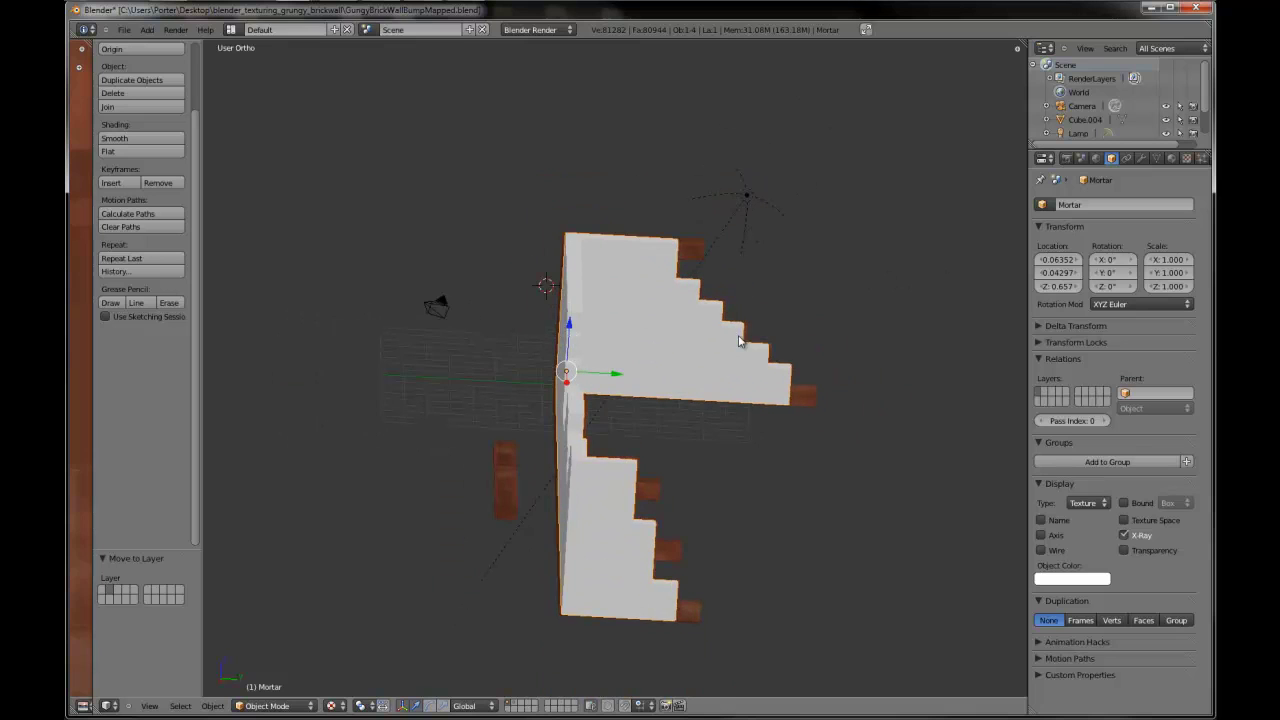
{"action": "key", "text": "KP_1"}
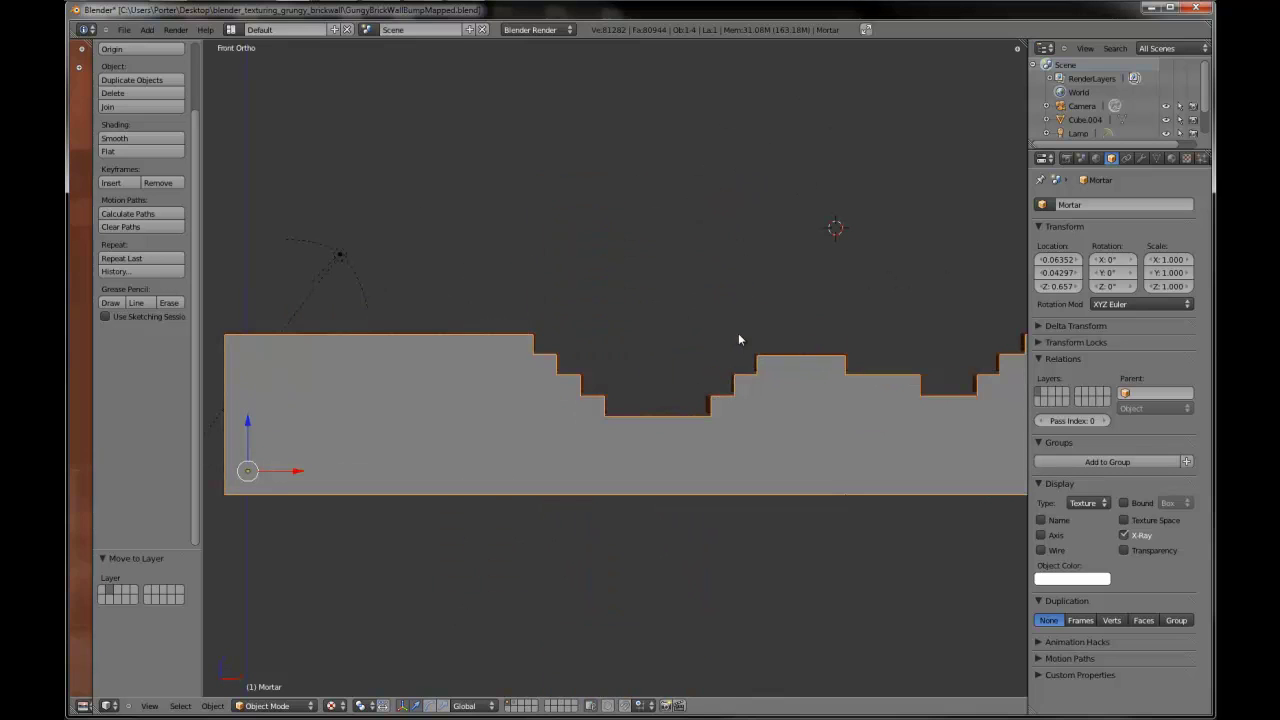
{"action": "key", "text": "Tab"}
{"action": "key", "text": "a"}
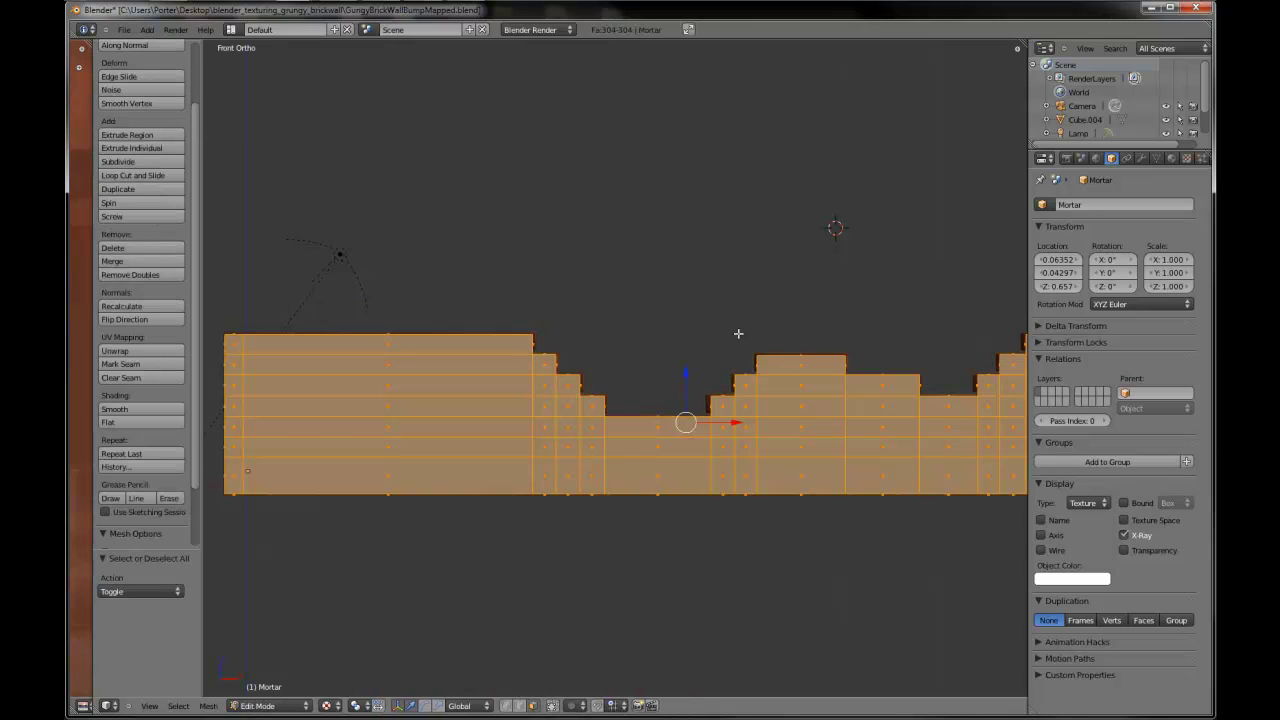
- Unwrap the selected Mortar faces with Smart UV Project, using an angle limit of 66 and an island margin of 0.03
{"action": "key", "text": "u"}
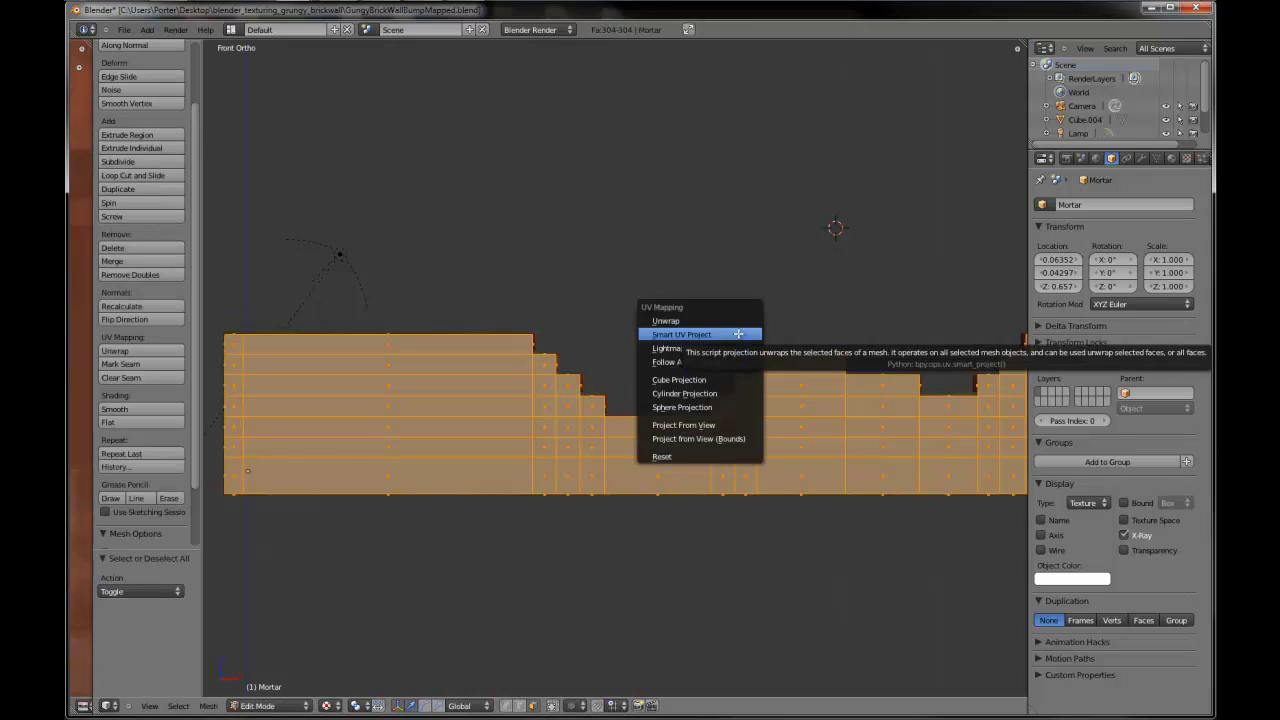
{"action": "left_click", "coordinate": [718, 335]}
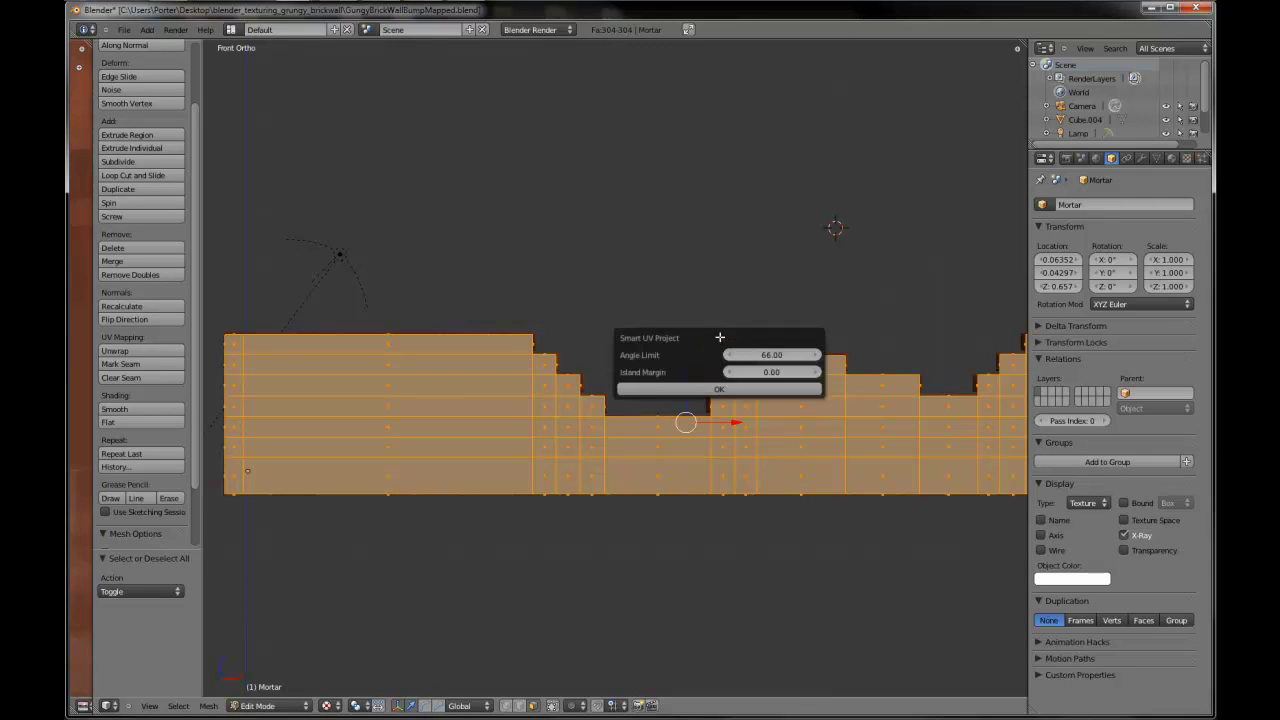
{"action": "left_click", "coordinate": [772, 371]}
{"action": "type", "text": "0"}
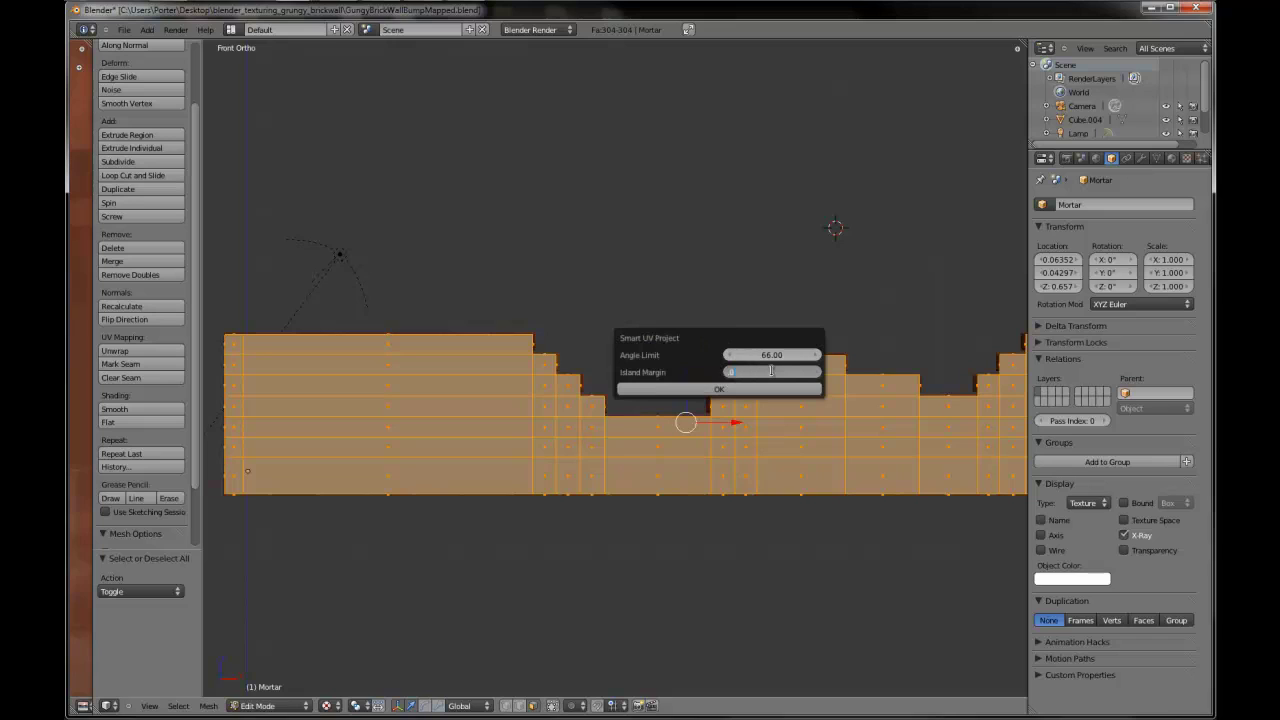
{"action": "type", "text": ".03"}
{"action": "key", "text": "Return"}
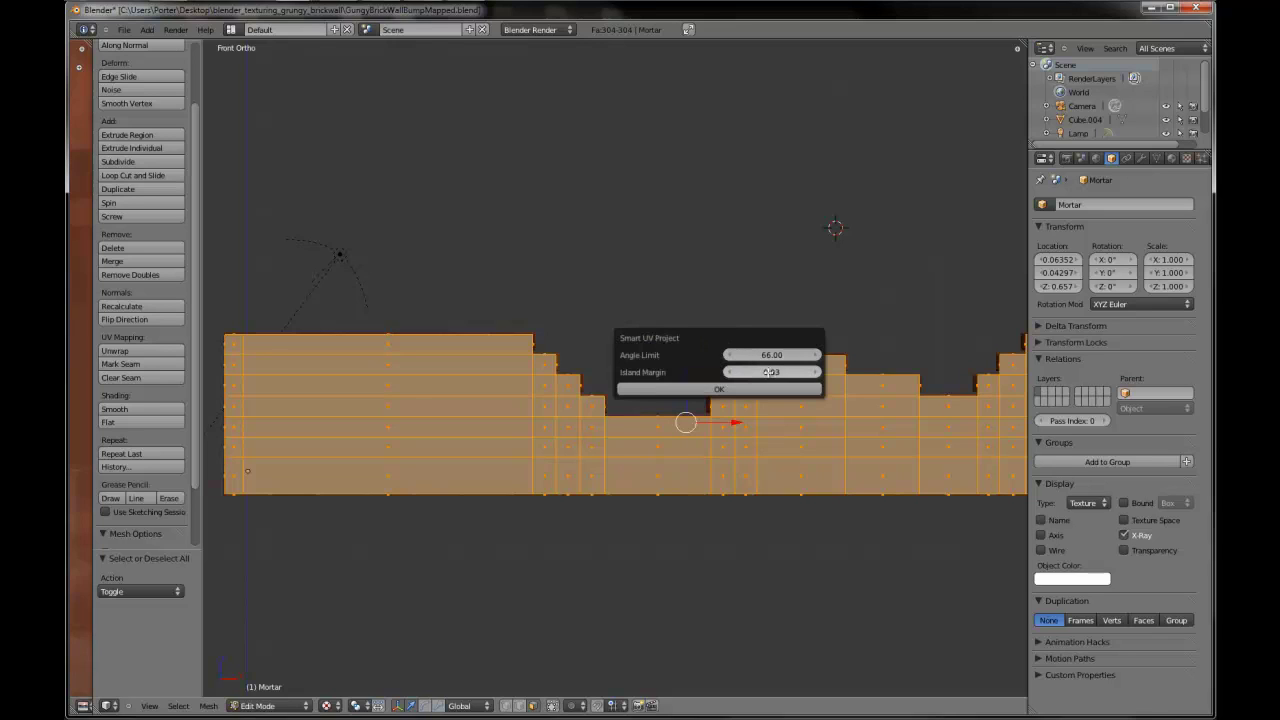
{"action": "left_click", "coordinate": [758, 389]}
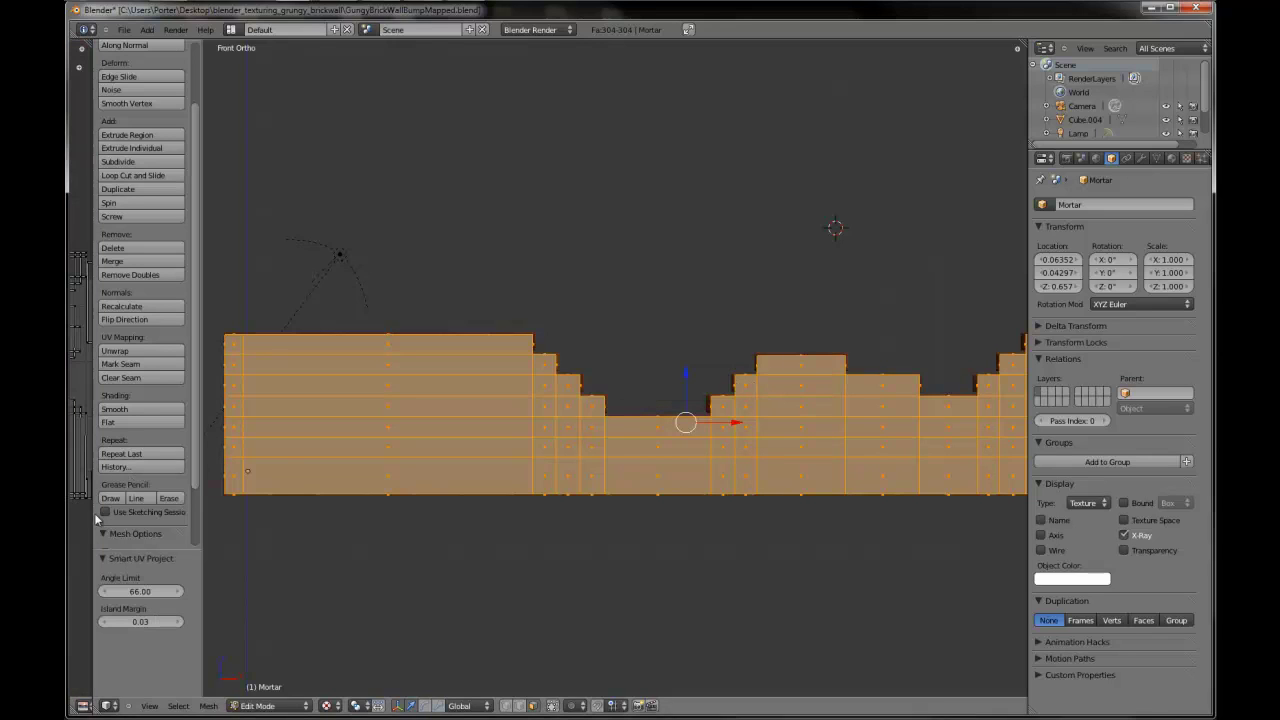
- Widen the UV editor, scale all the Mortar UVs to about 0.82 and move them inside the UV square
{"action": "left_click_drag", "start_coordinate": [97, 519], "coordinate": [470, 519]}
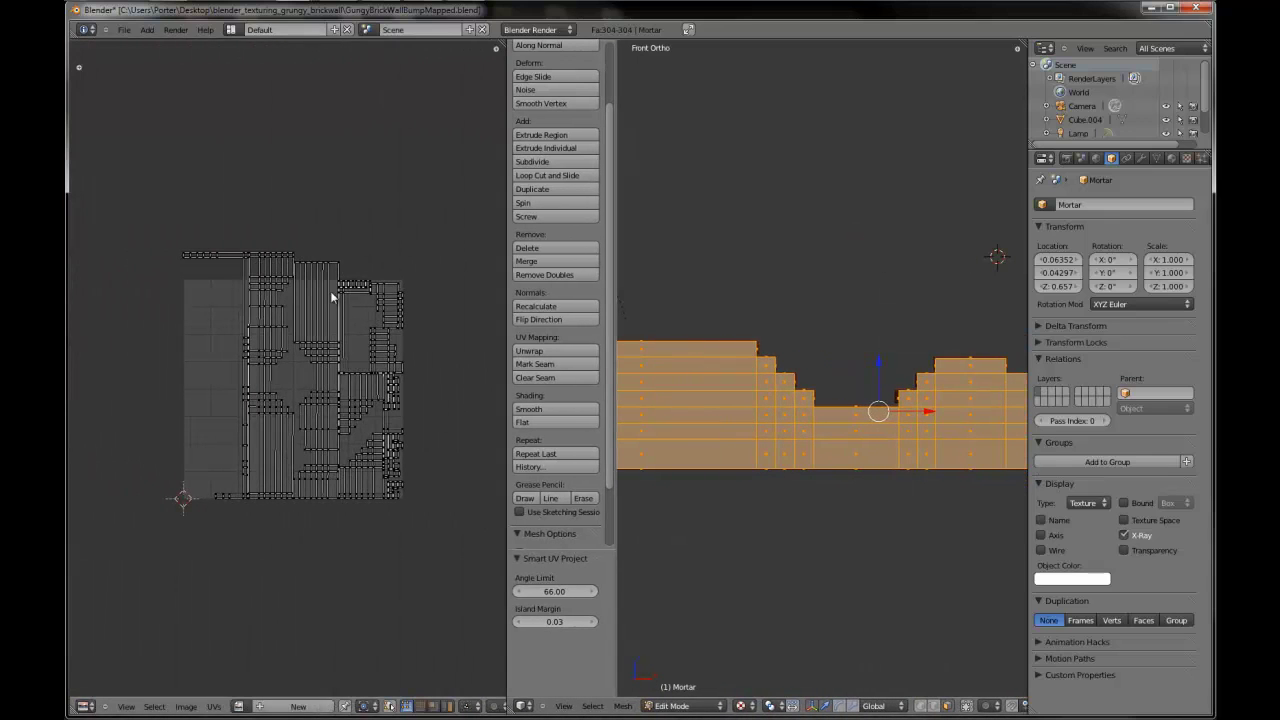
{"action": "key", "text": "a"}
{"action": "key", "text": "s"}
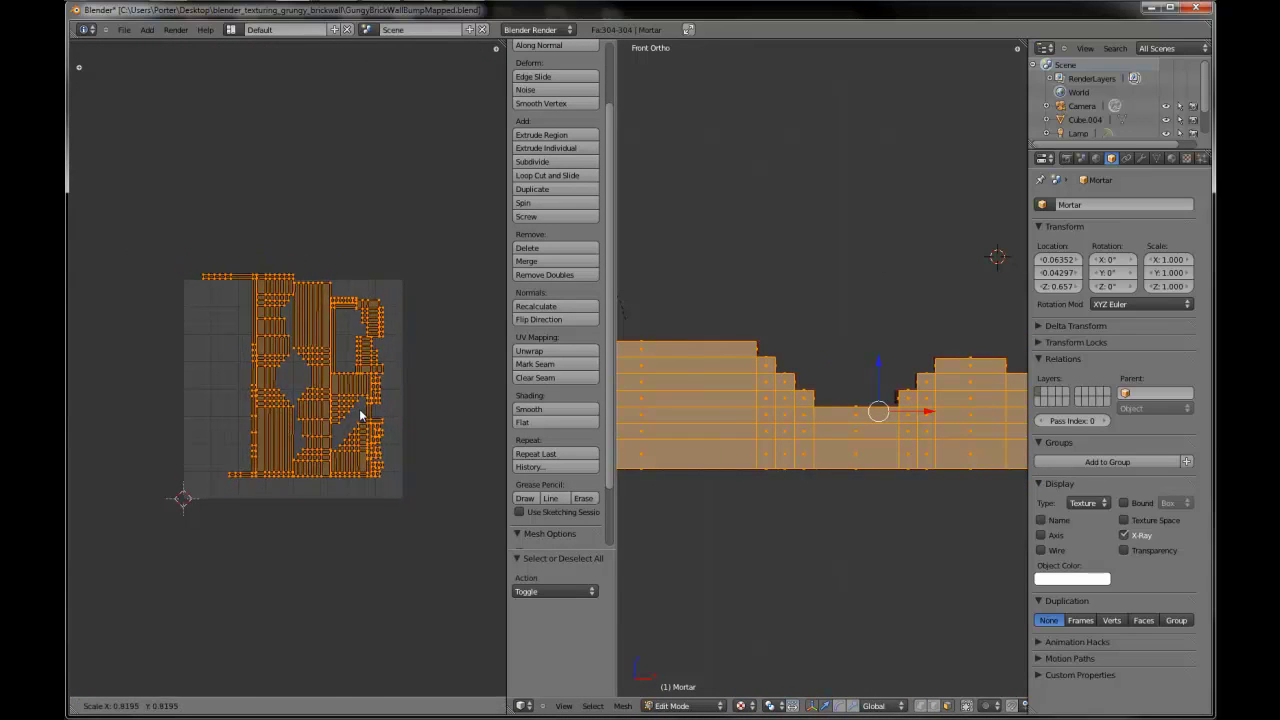
{"action": "left_click", "coordinate": [361, 415]}
{"action": "key", "text": "g"}
{"action": "left_click", "coordinate": [371, 423]}
{"action": "key", "text": "a"}
- Deselect the whole Mortar mesh and switch to edge select mode
{"action": "scroll", "coordinate": [708, 485], "scroll_direction": "down", "scroll_amount": 1}
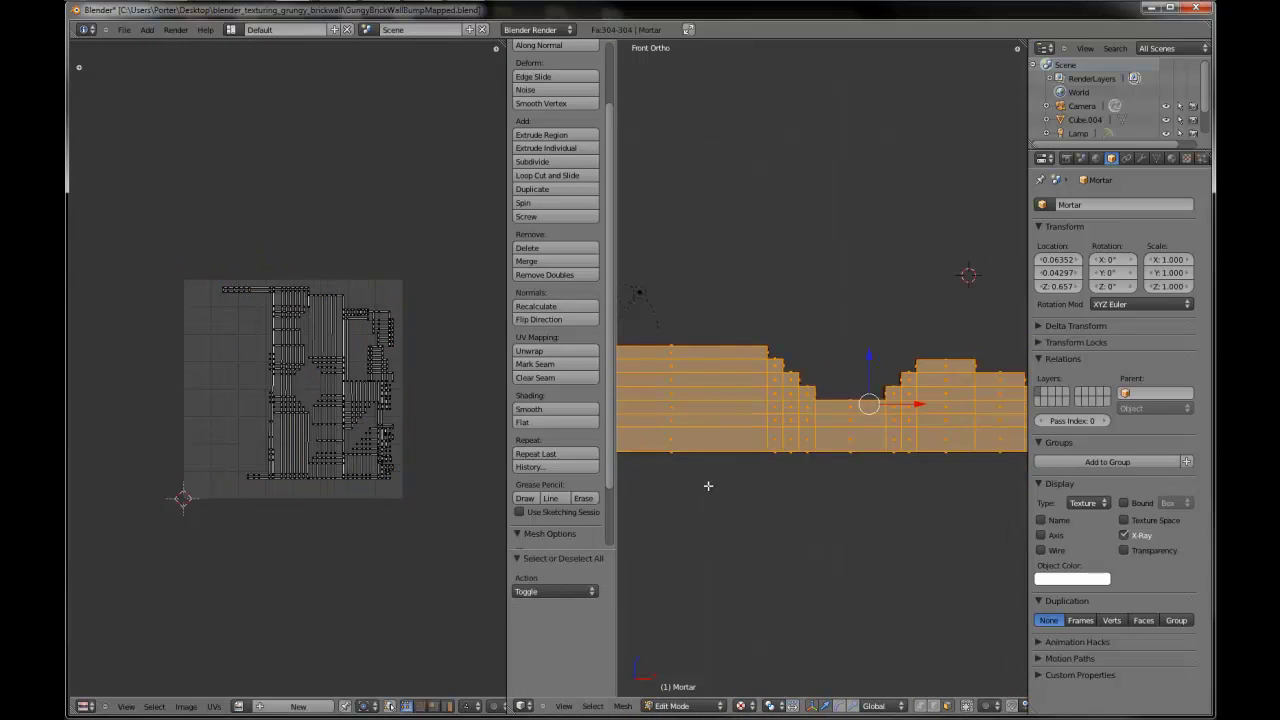
{"action": "key", "text": "a"}
{"action": "key", "text": "a"}
{"action": "scroll", "coordinate": [771, 448], "scroll_direction": "up", "scroll_amount": 1}
{"action": "key", "text": "a"}
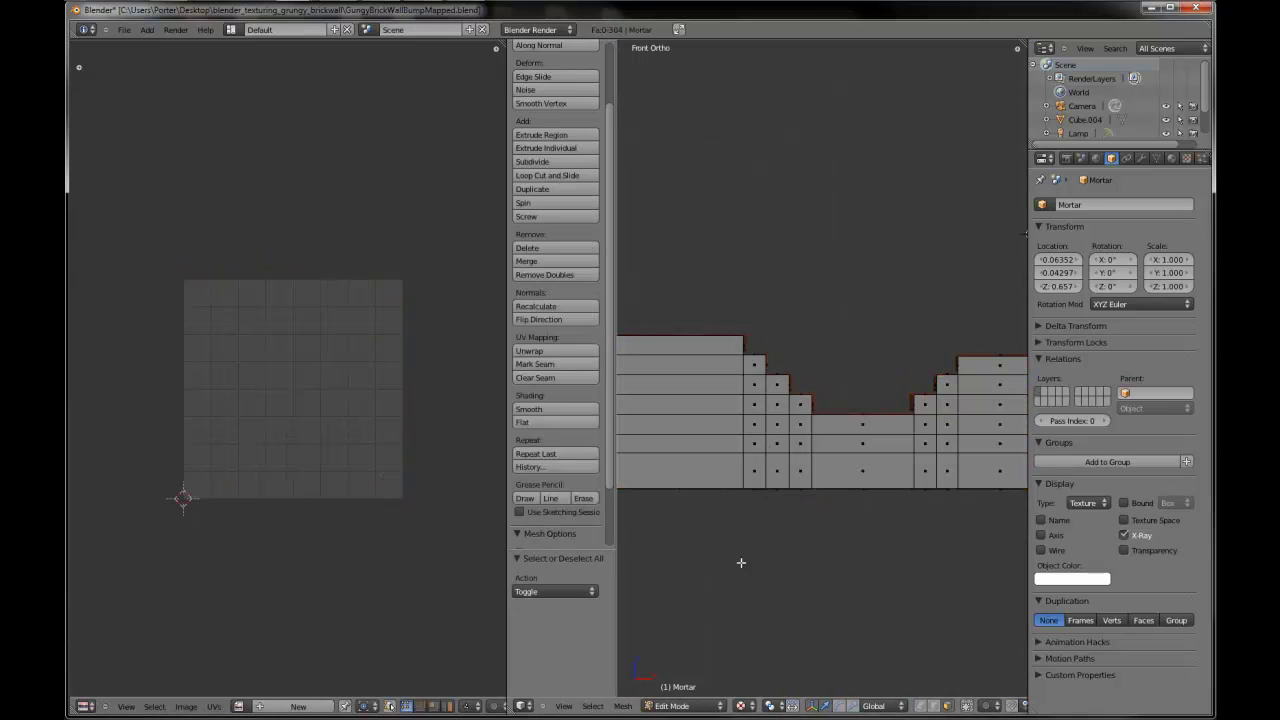
{"action": "key", "text": "a"}
{"action": "scroll", "coordinate": [712, 468], "scroll_direction": "up", "scroll_amount": 2}
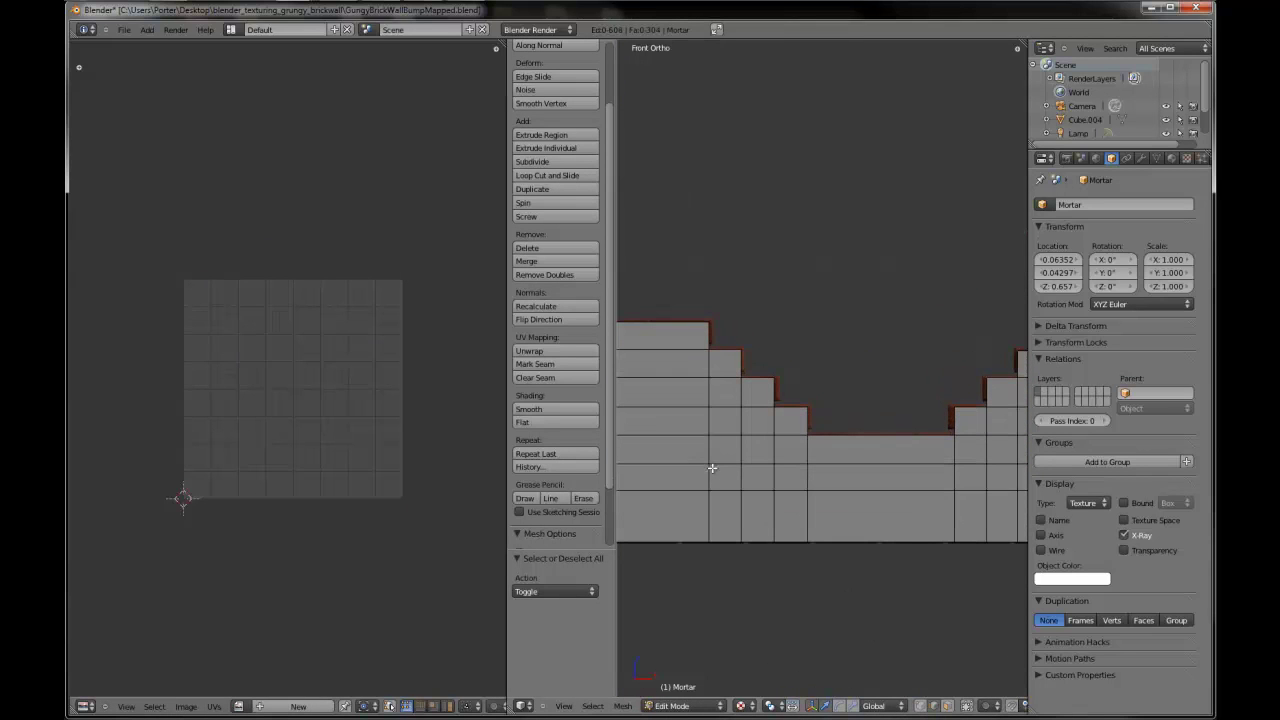
- Limit selection to visible geometry, select a vertical edge loop on the long wall and mark it as a seam
{"action": "right_click", "coordinate": [708, 424], "text": "alt"}
{"action": "middle_click_drag", "start_coordinate": [708, 424], "coordinate": [676, 401]}
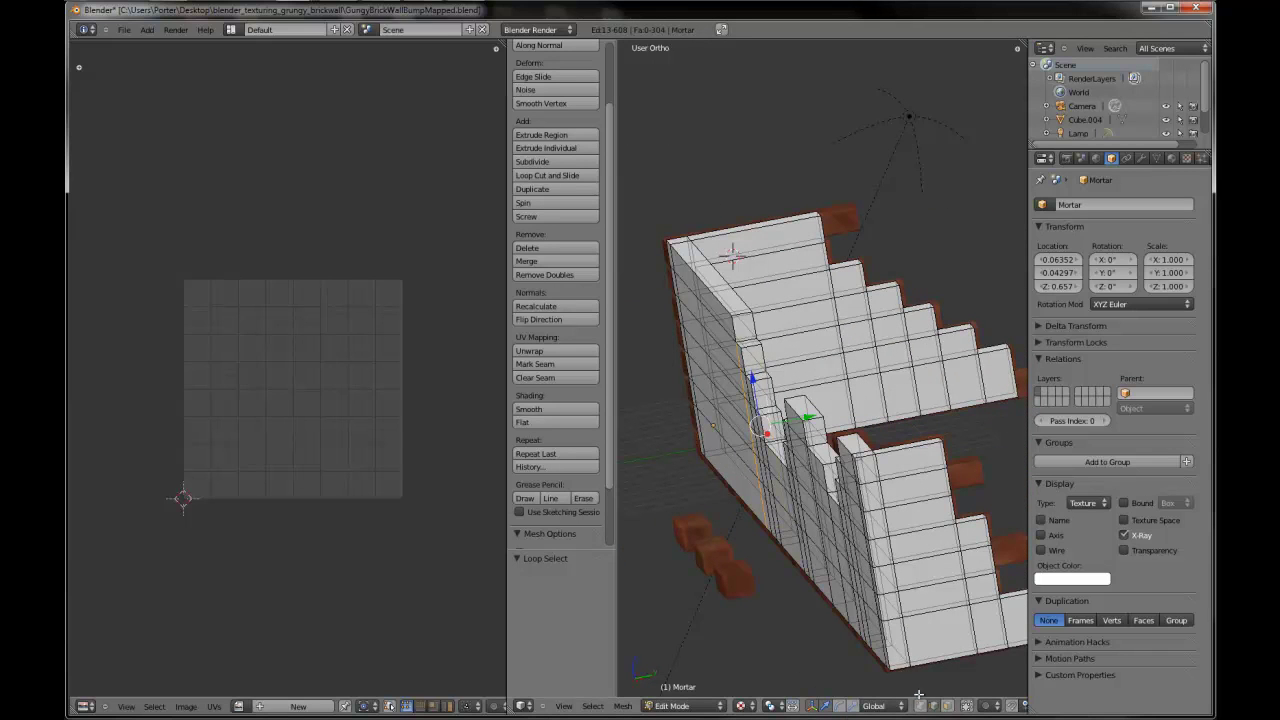
{"action": "left_click", "coordinate": [967, 706]}
{"action": "scroll", "coordinate": [817, 370], "scroll_direction": "up", "scroll_amount": 3}
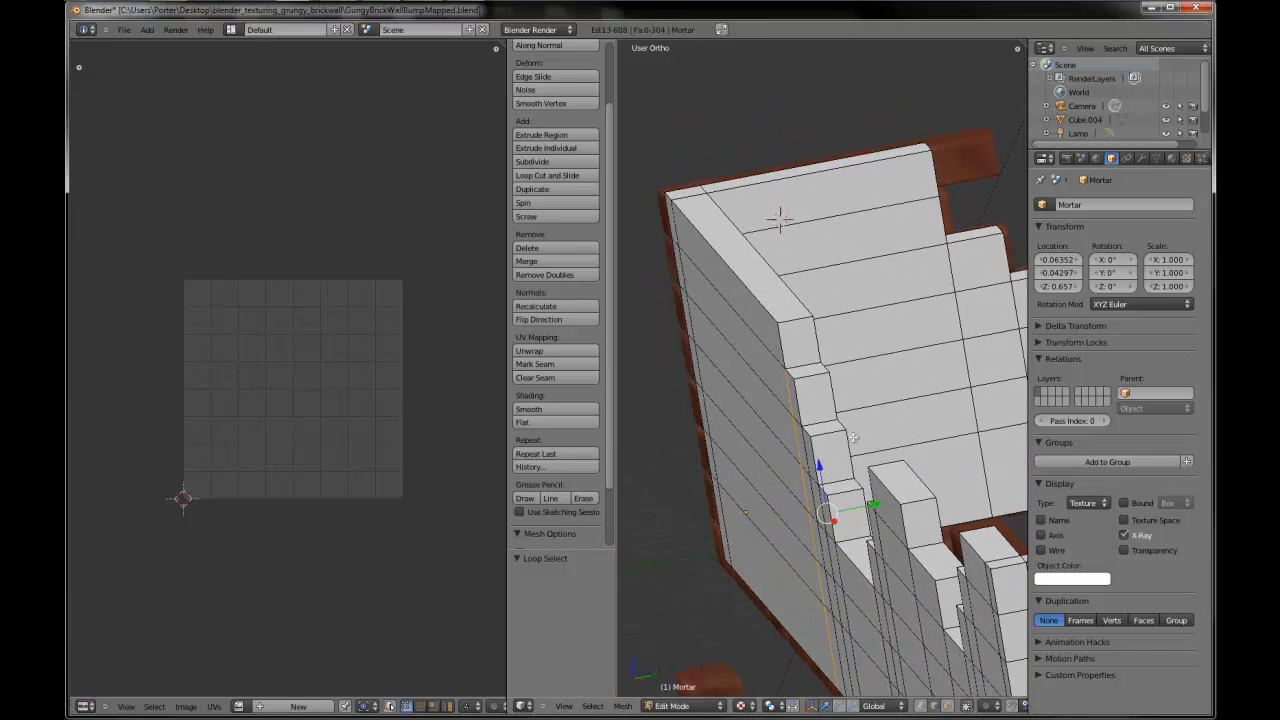
{"action": "mouse_move", "coordinate": [817, 370]}
{"action": "middle_mouse_down"}
{"action": "mouse_move", "coordinate": [780, 386]}
{"action": "mouse_move", "coordinate": [789, 397]}
{"action": "mouse_move", "coordinate": [827, 325]}
{"action": "mouse_move", "coordinate": [794, 320]}
{"action": "mouse_move", "coordinate": [803, 366]}
{"action": "middle_mouse_up"}
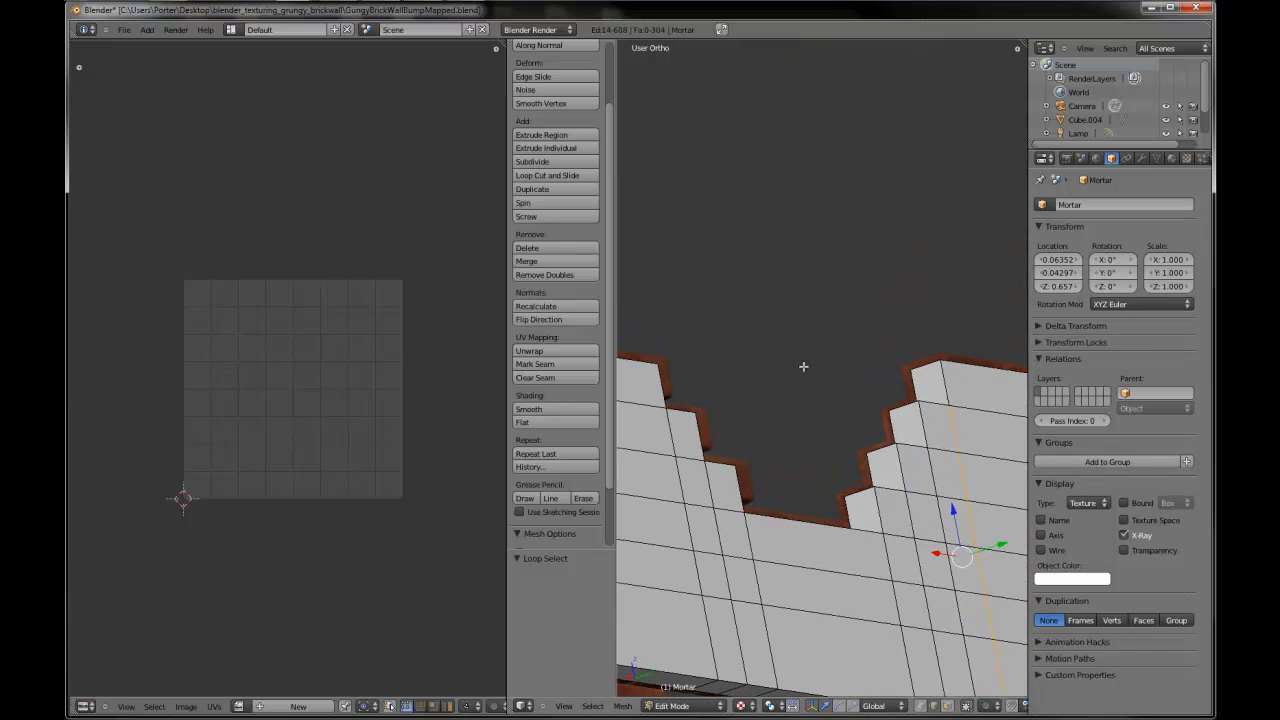
{"action": "key", "text": "ctrl+e"}
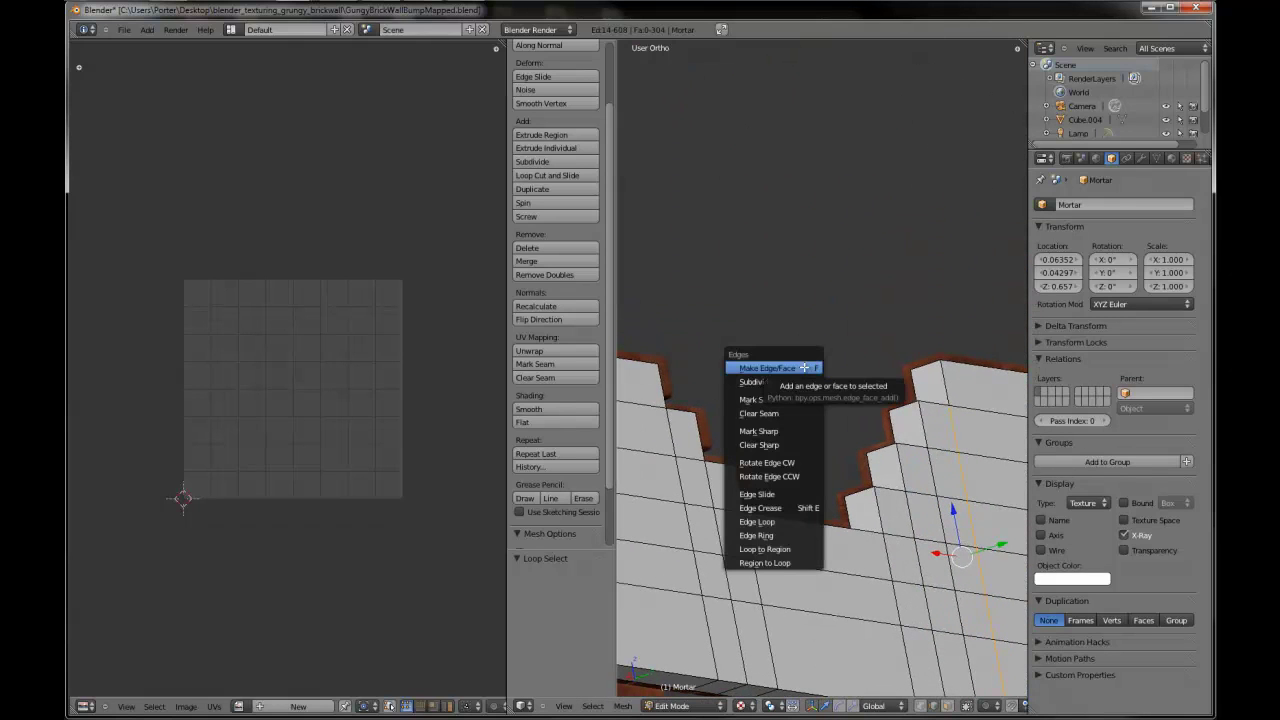
{"action": "left_click", "coordinate": [791, 430]}
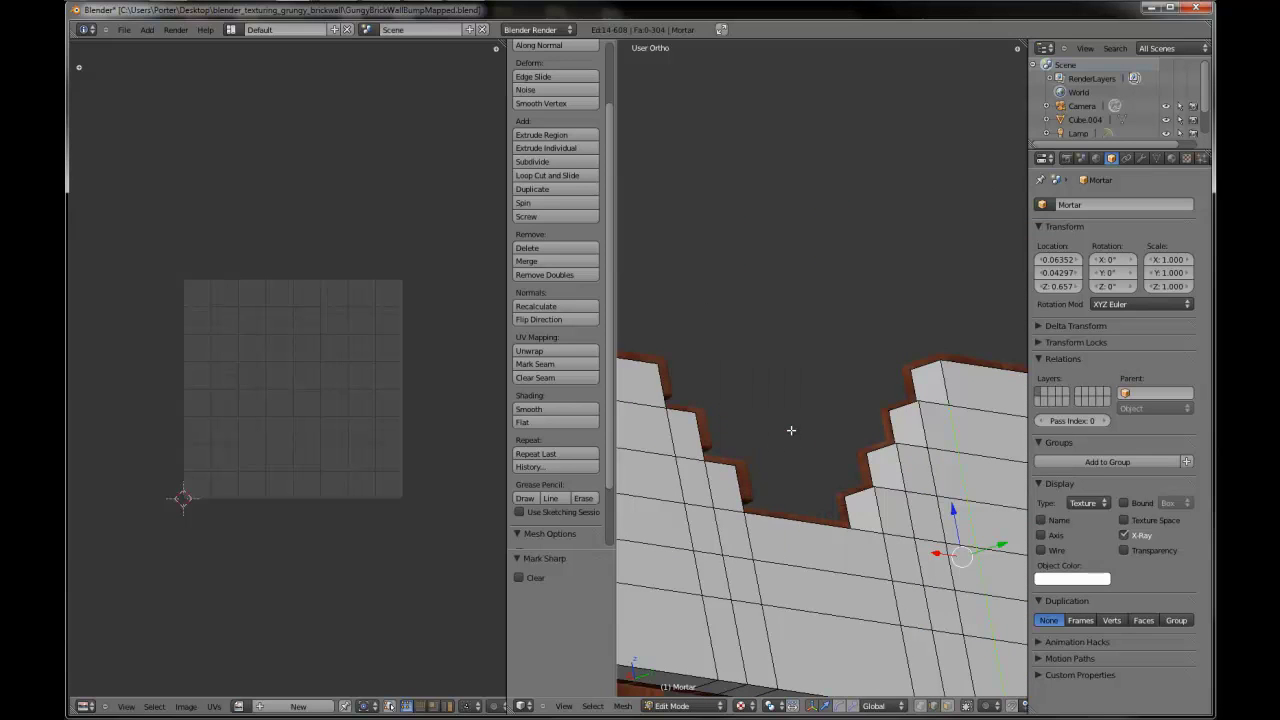
{"action": "key", "text": "ctrl+e"}
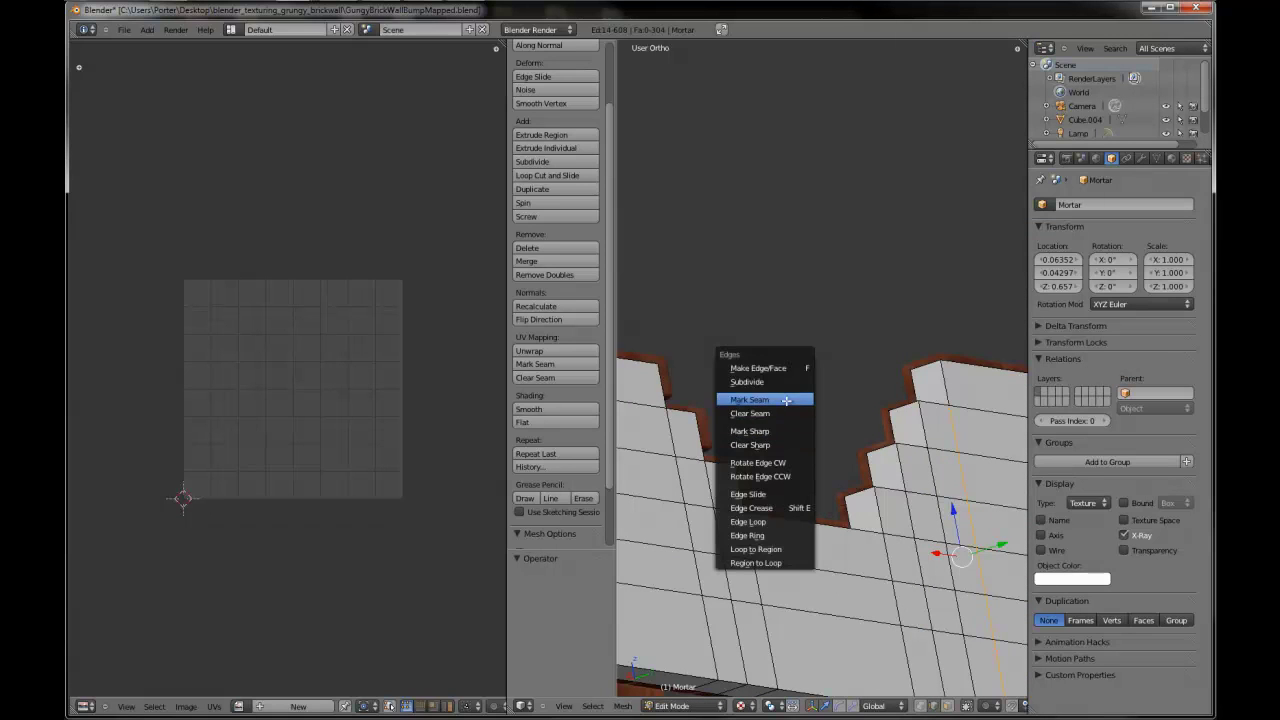
{"action": "left_click", "coordinate": [785, 400]}
- Select another vertical edge loop farther along the long wall and mark it as a seam
{"action": "middle_click_drag", "start_coordinate": [785, 400], "coordinate": [828, 465]}
{"action": "left_click", "coordinate": [799, 390], "text": "alt"}
{"action": "scroll", "coordinate": [799, 390], "scroll_direction": "up", "scroll_amount": 2}
{"action": "scroll", "coordinate": [825, 480], "scroll_direction": "up", "scroll_amount": 2}
{"action": "key", "text": "ctrl+e"}
{"action": "left_click", "coordinate": [827, 465]}
- Select the entire Mortar mesh and unwrap it again with Smart UV Project, using an island margin of 0.03
{"action": "key", "text": "a"}
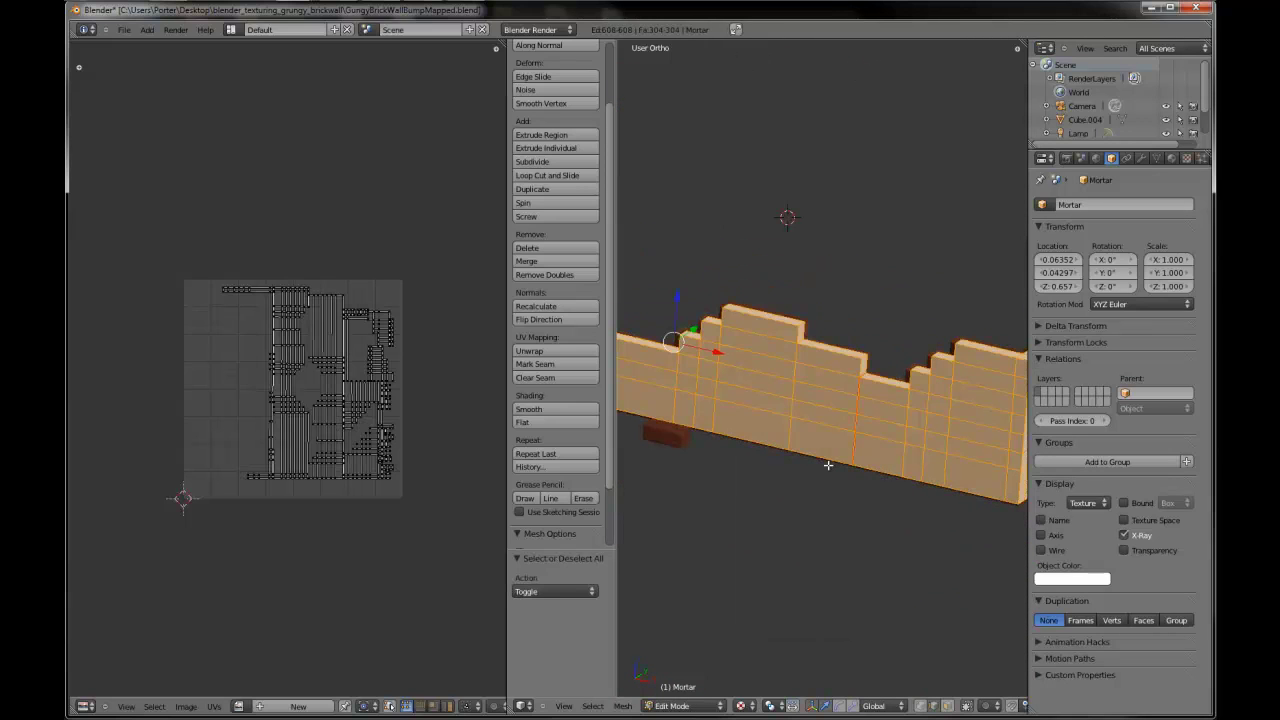
{"action": "key", "text": "u"}
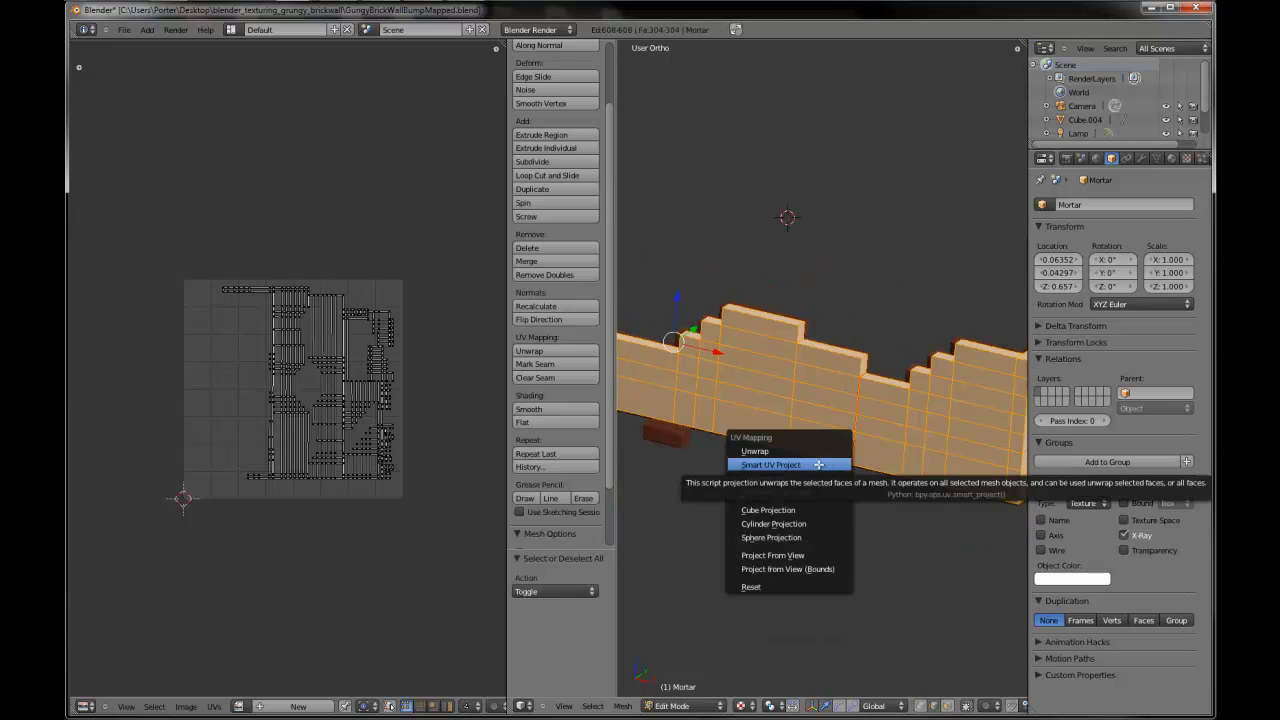
{"action": "left_click", "coordinate": [827, 464]}
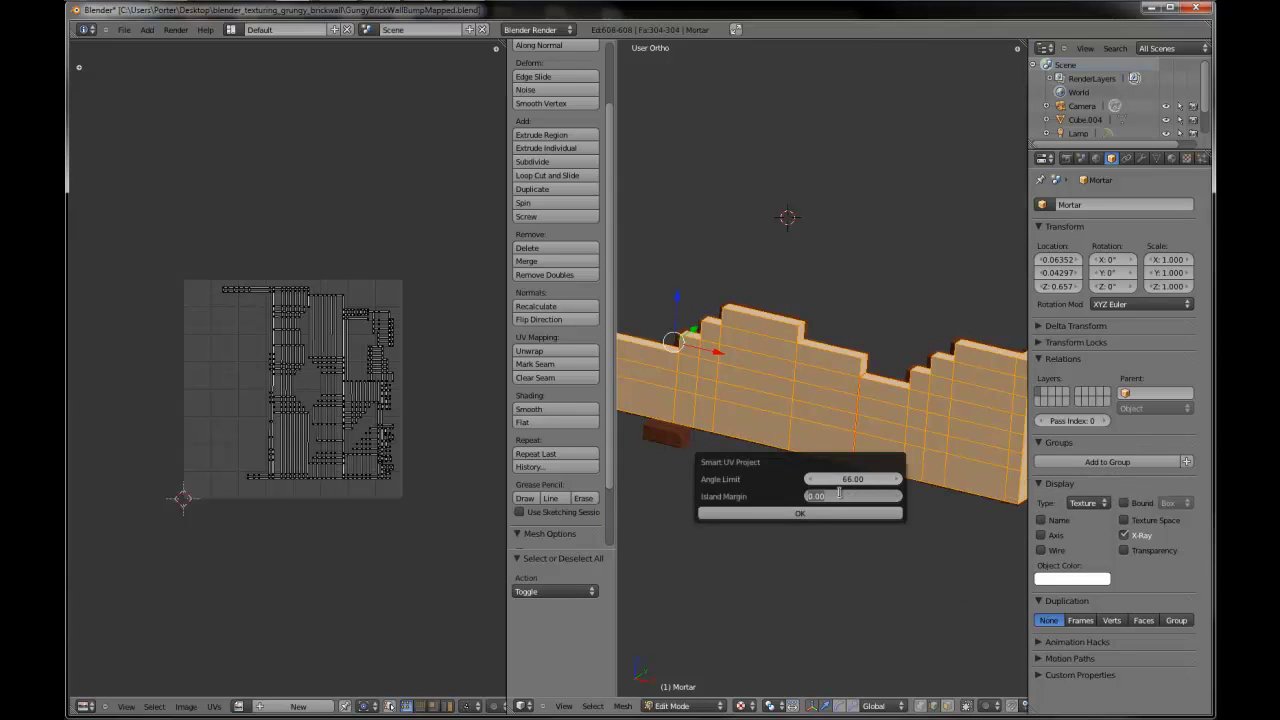
{"action": "type", "text": "0"}
{"action": "key", "text": "Return"}
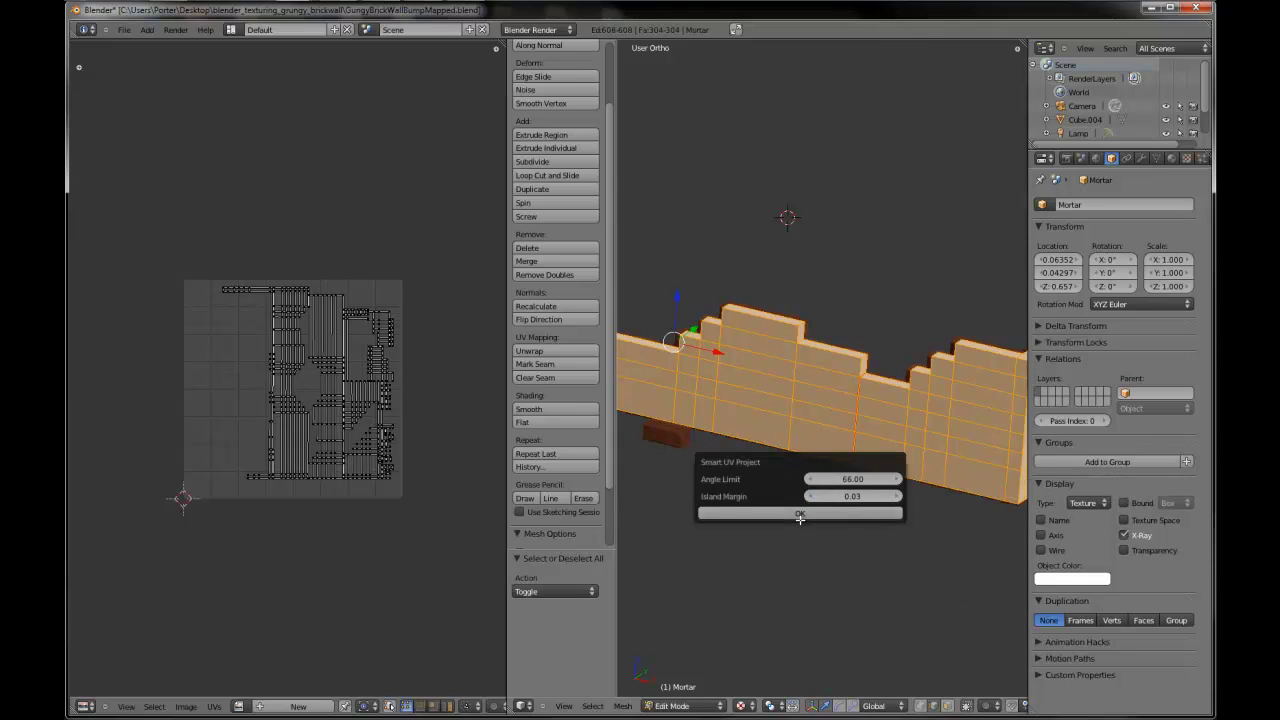
{"action": "left_click", "coordinate": [802, 514]}
{"action": "scroll", "coordinate": [406, 454], "scroll_direction": "up", "scroll_amount": 2}
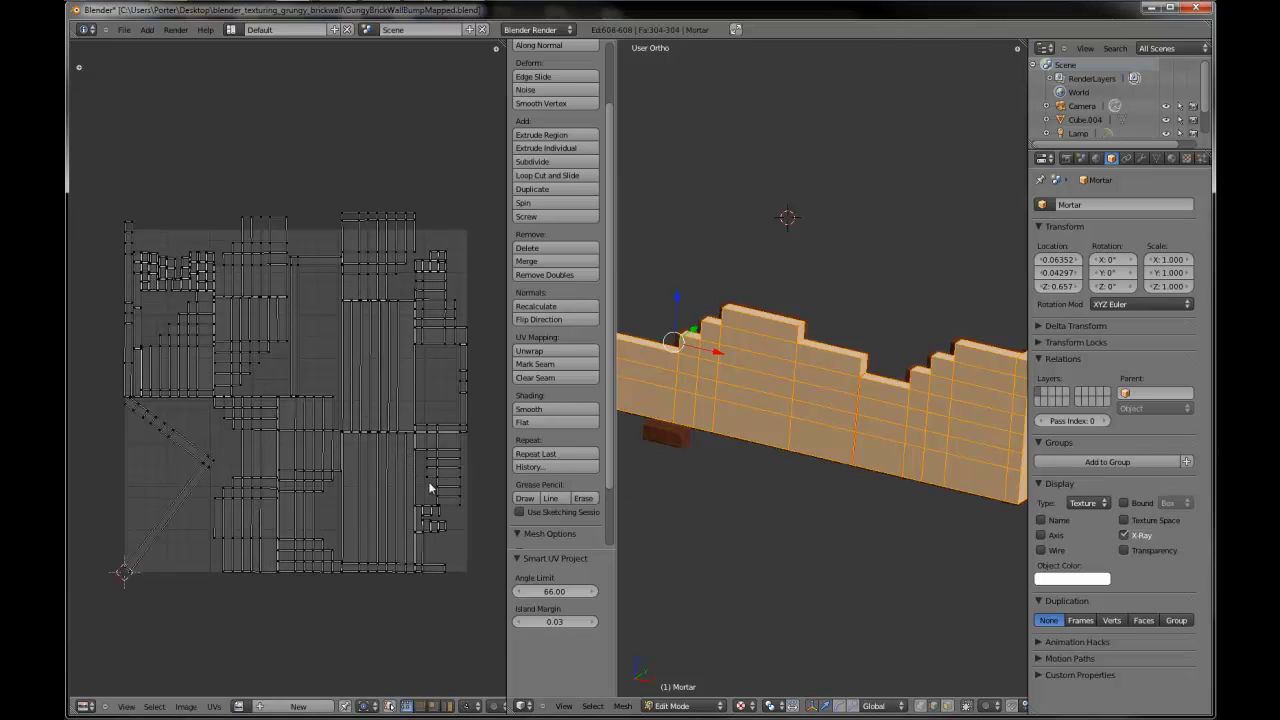
- Select all of the Mortar's UV islands, then scale them down and reposition them to fit inside the UV image bounds
{"action": "key", "text": "a"}
{"action": "key", "text": "s"}
{"action": "left_click", "coordinate": [422, 491]}
{"action": "key", "text": "g"}
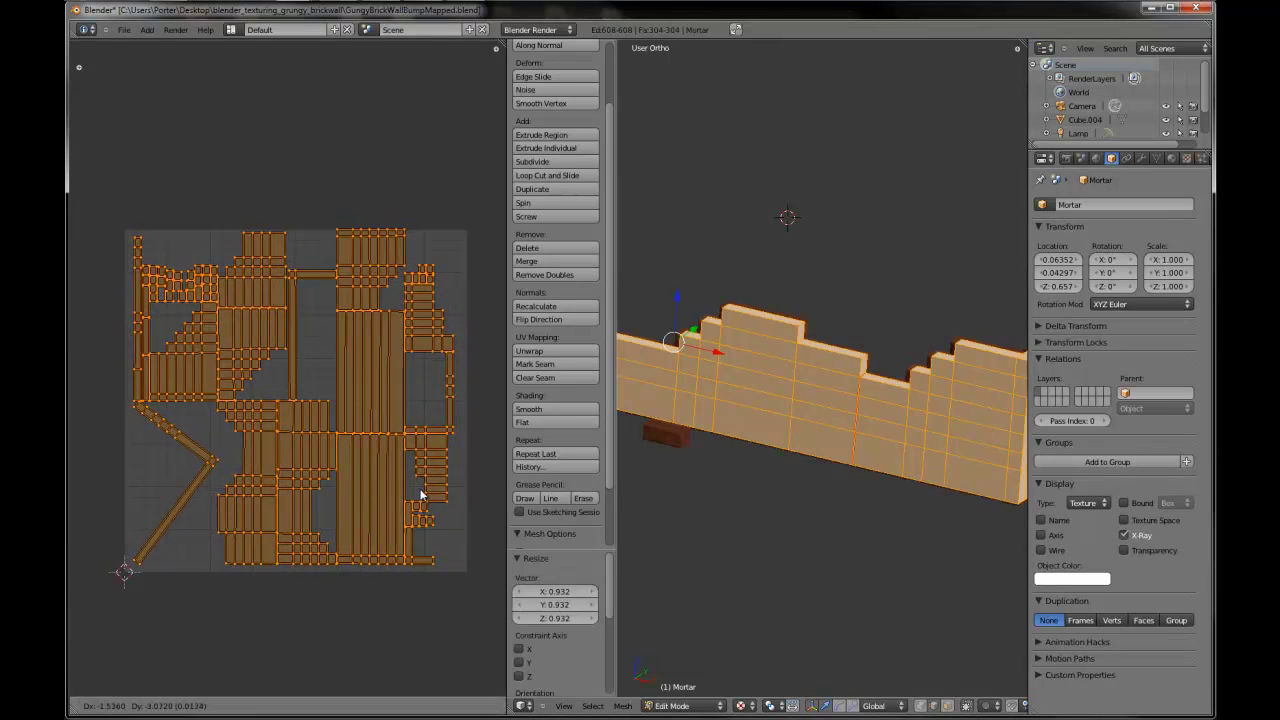
{"action": "left_click", "coordinate": [420, 491]}
{"action": "key", "text": "s"}
{"action": "left_click", "coordinate": [421, 491]}
{"action": "key", "text": "g"}
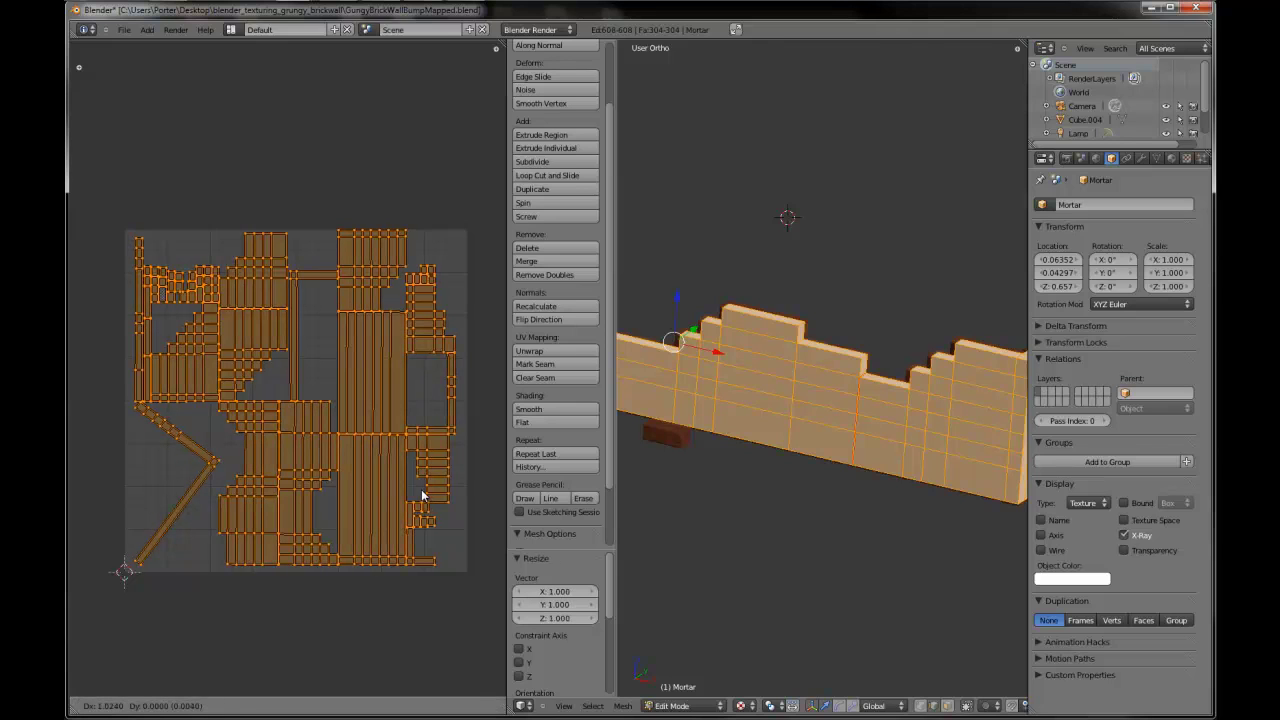
{"action": "left_click", "coordinate": [421, 492]}
{"action": "key", "text": "s"}
{"action": "left_click", "coordinate": [421, 492]}
{"action": "key", "text": "g"}
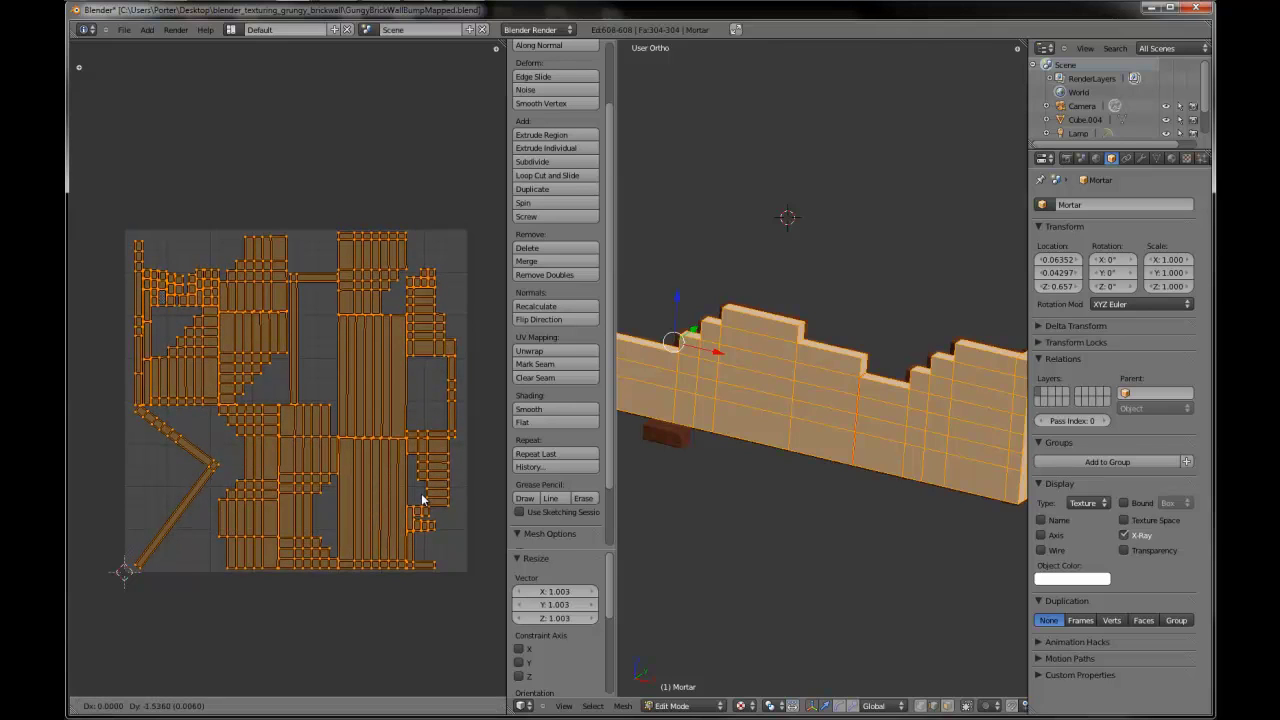
{"action": "left_click", "coordinate": [421, 493]}
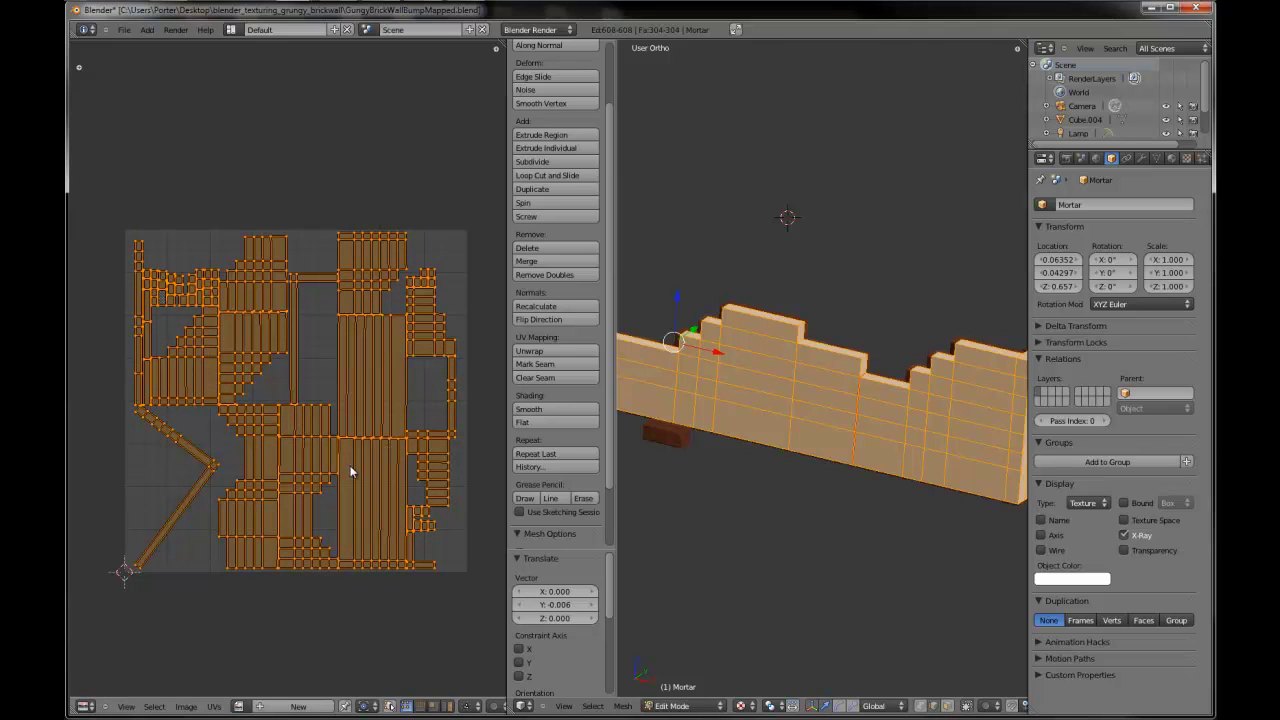
- Return the Mortar to Object Mode and give it a new material named MortarMaterial
{"action": "key", "text": "KP_1"}
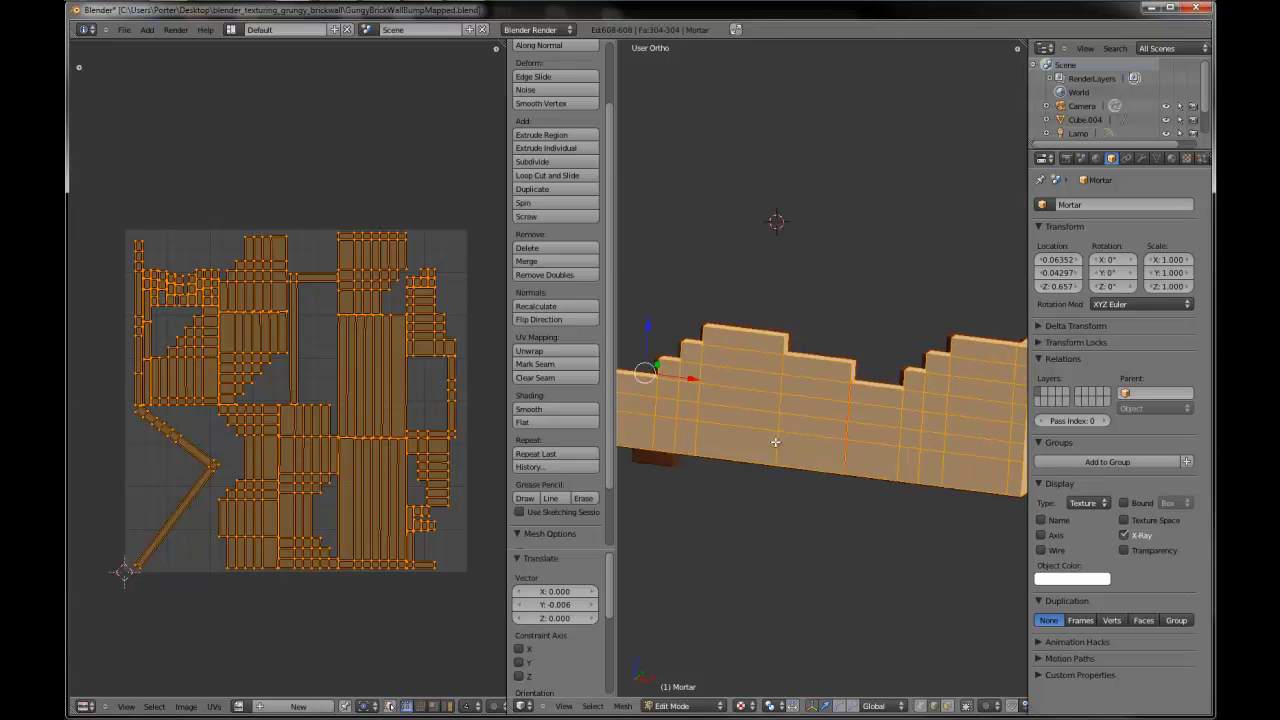
{"action": "scroll", "coordinate": [755, 439], "scroll_direction": "down", "scroll_amount": 3}
{"action": "scroll", "coordinate": [755, 440], "scroll_direction": "up", "scroll_amount": 1}
{"action": "middle_click_drag", "start_coordinate": [755, 440], "coordinate": [797, 504]}
{"action": "key", "text": "Tab"}
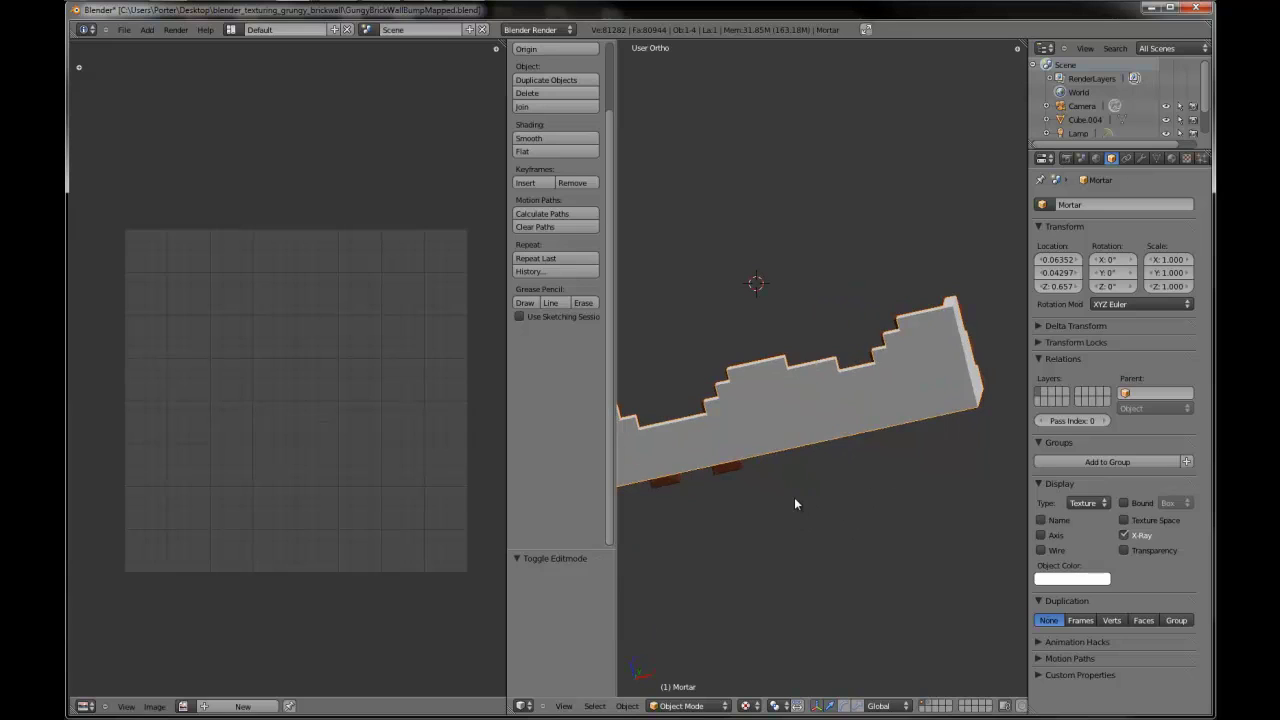
{"action": "key", "text": "KP_1"}
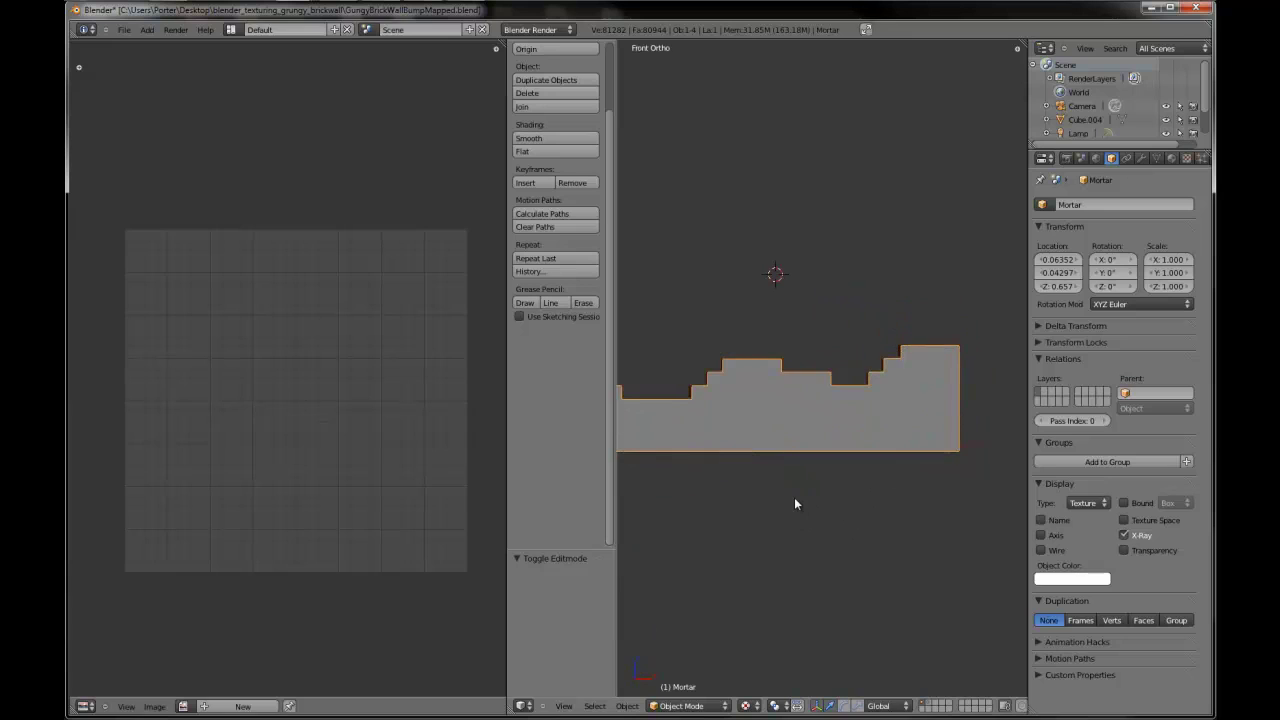
{"action": "left_click", "coordinate": [1172, 158]}
{"action": "left_click", "coordinate": [1102, 249]}
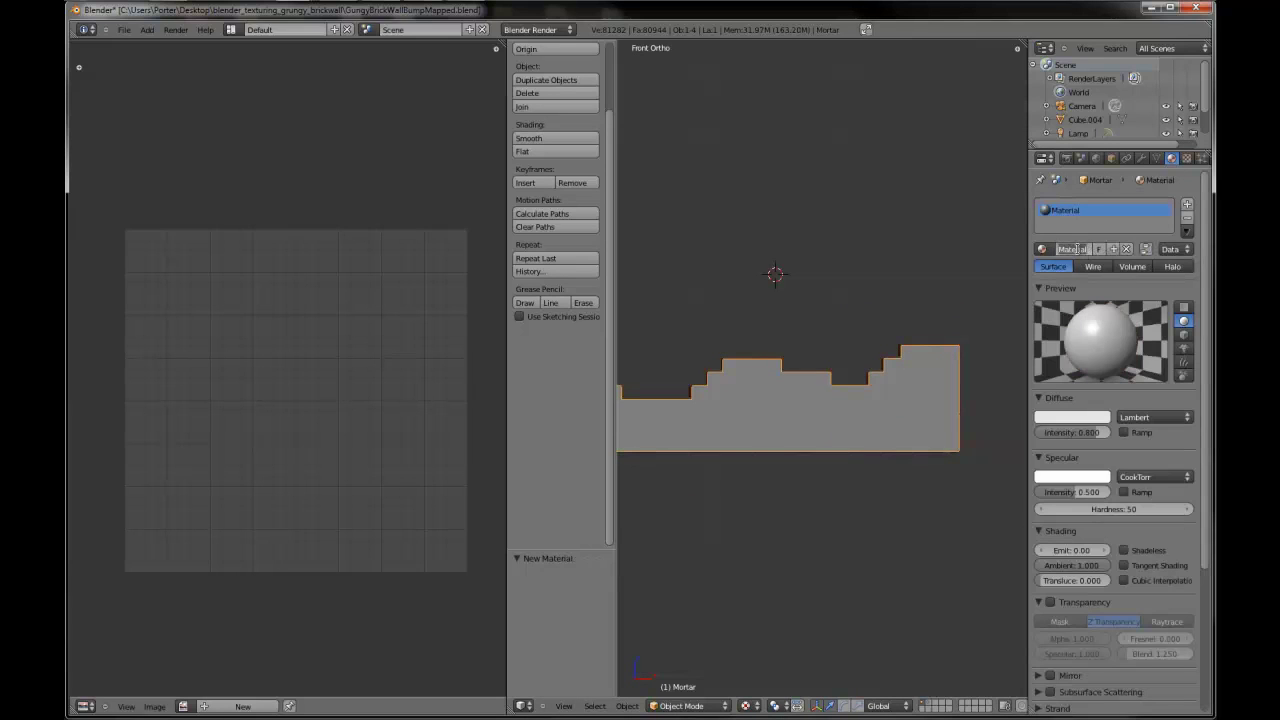
{"action": "type", "text": "Mo"}
{"action": "key", "text": "Return"}
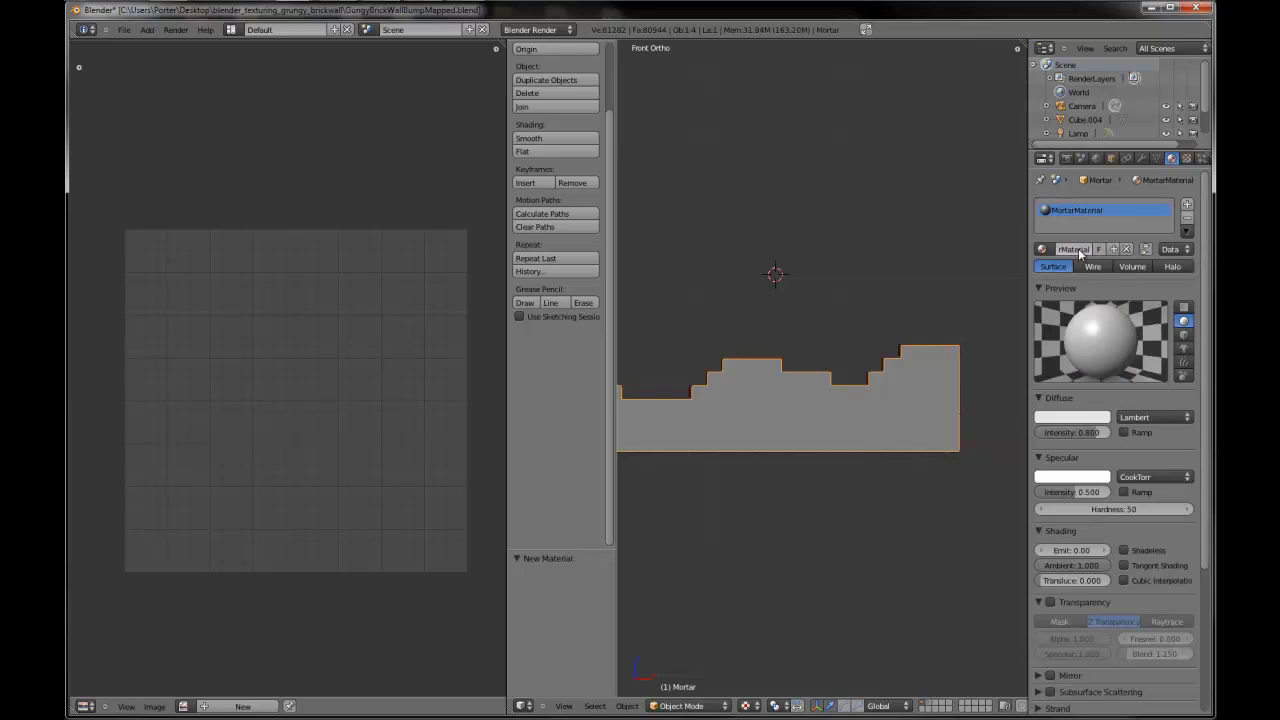
- Add an Image or Movie texture to MortarMaterial and load MortarBump.jpg from the Textures folder
{"action": "left_click", "coordinate": [1187, 158]}
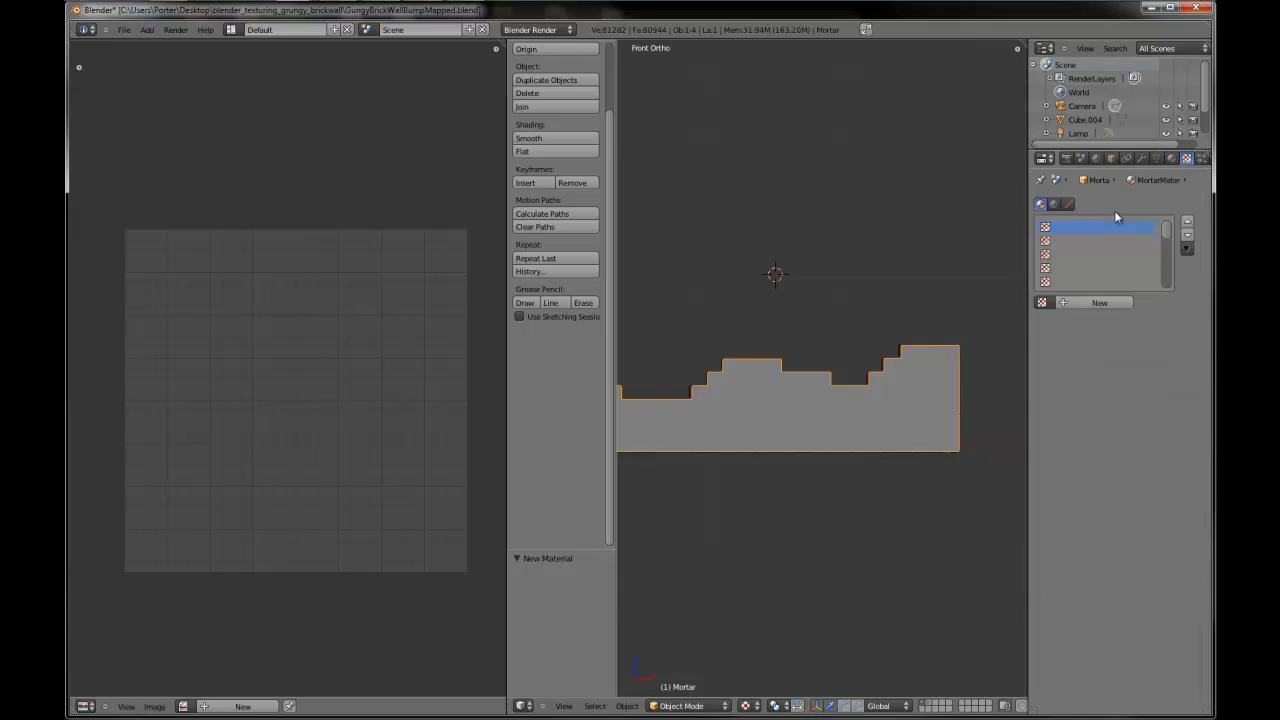
{"action": "left_click", "coordinate": [1094, 300]}
{"action": "left_click", "coordinate": [1099, 321]}
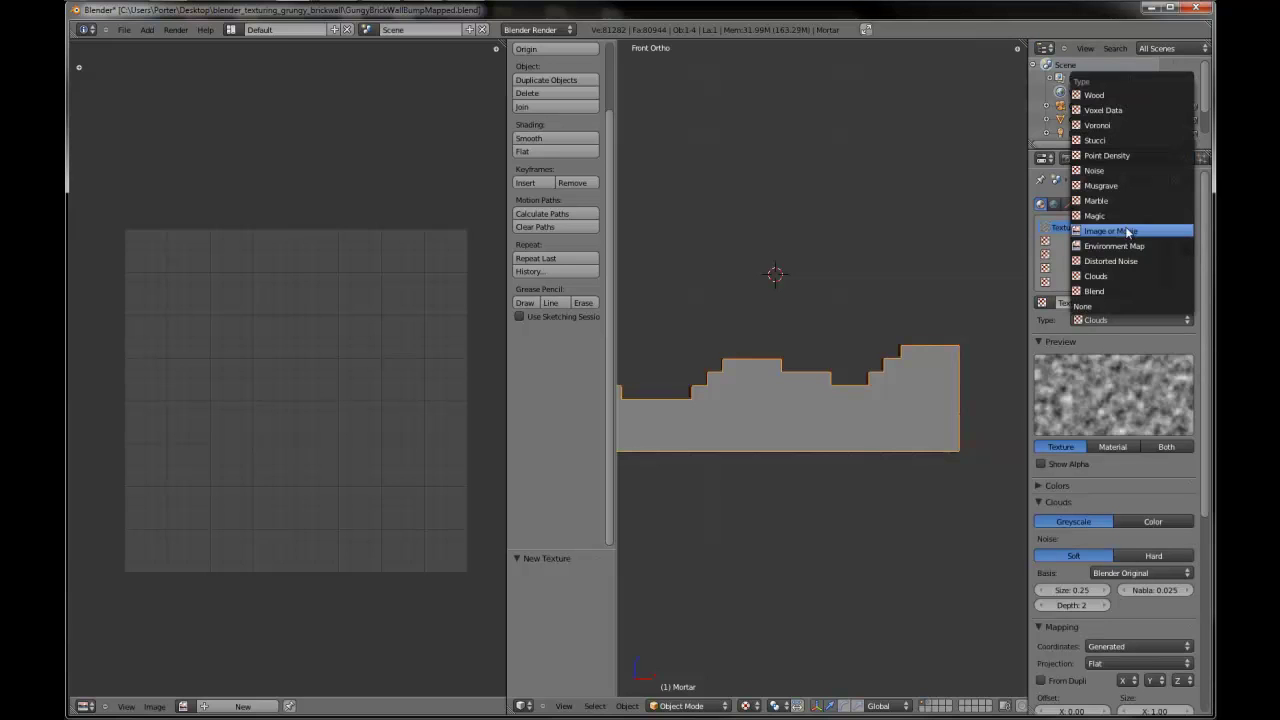
{"action": "left_click", "coordinate": [1132, 234]}
{"action": "left_click", "coordinate": [1160, 522]}
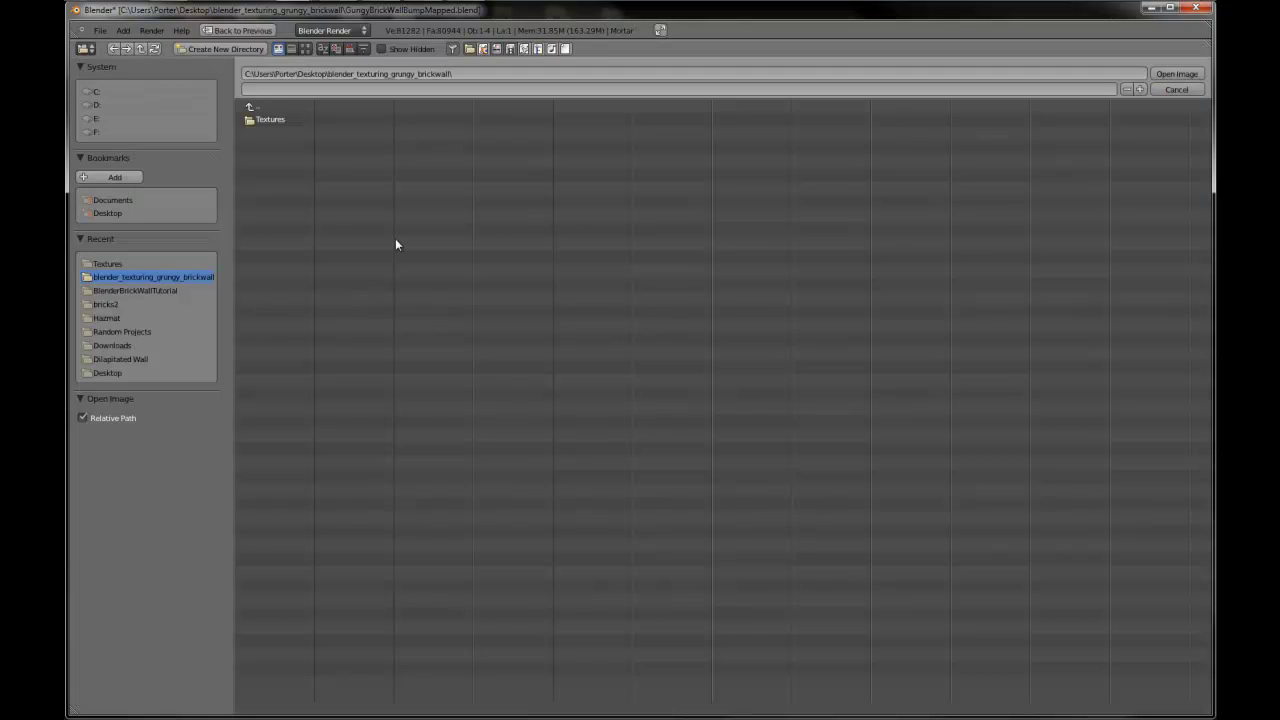
{"action": "left_click", "coordinate": [270, 120]}
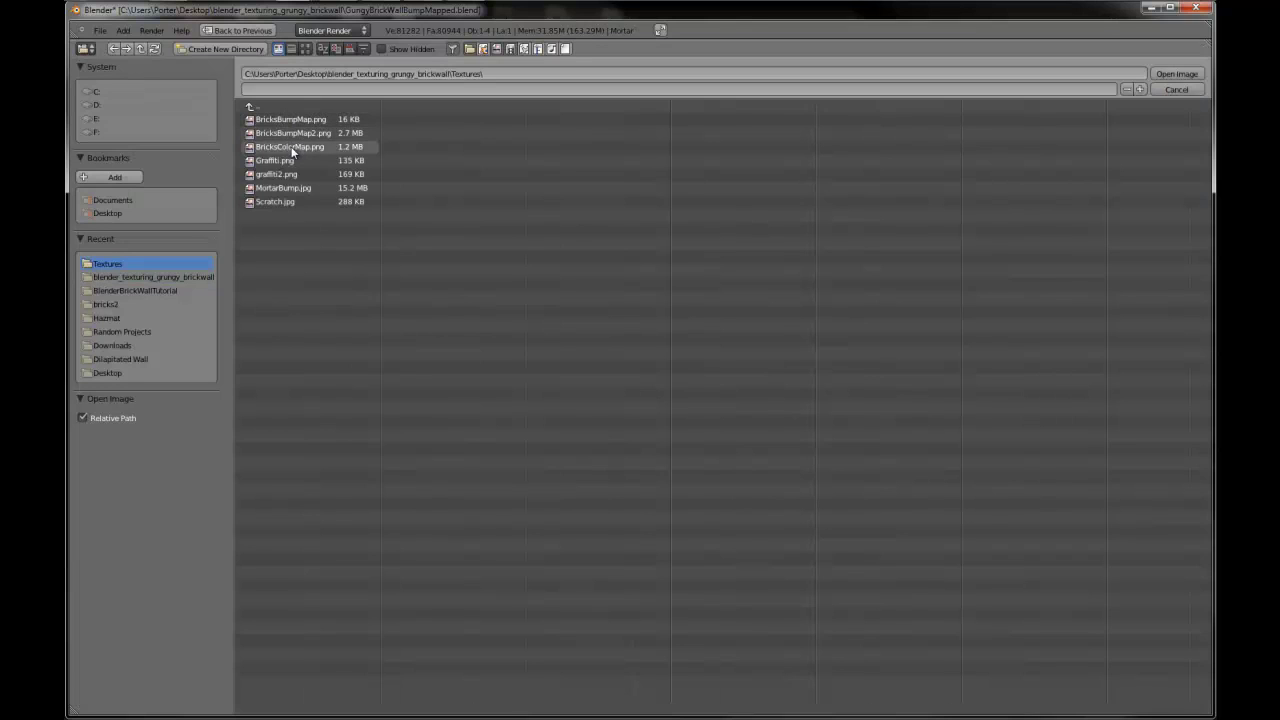
{"action": "left_click", "coordinate": [289, 189]}
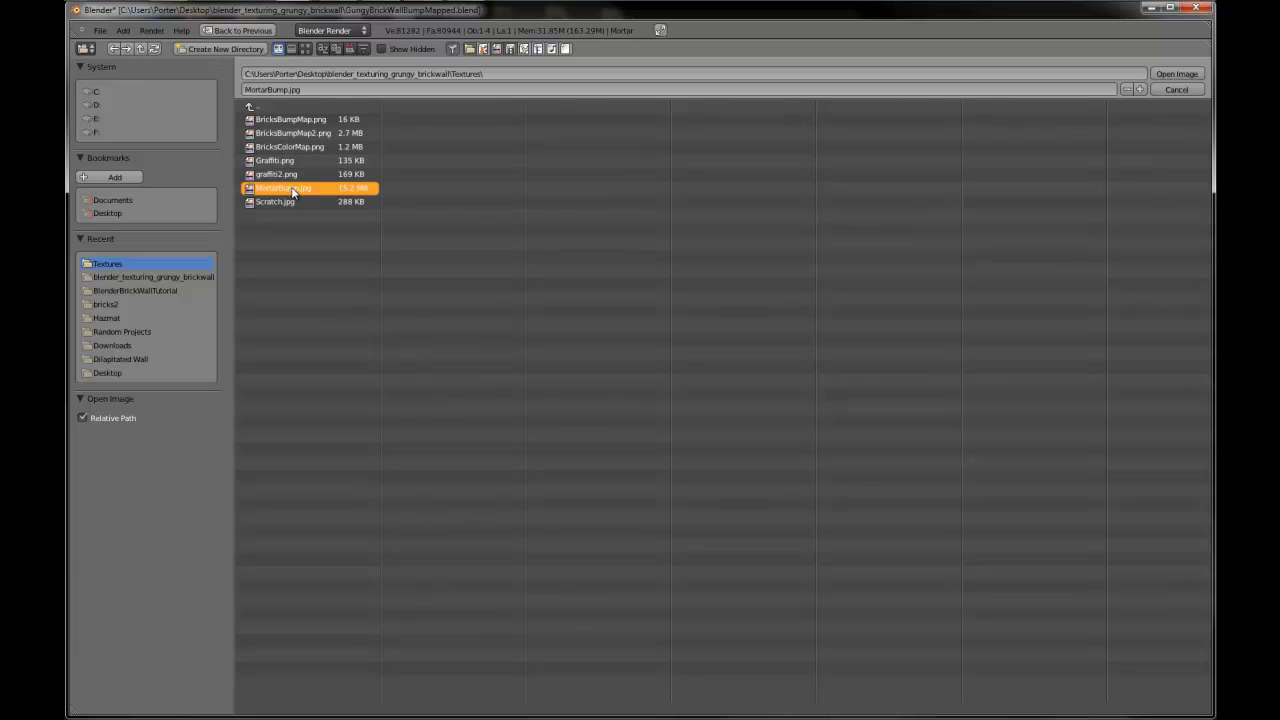
{"action": "double_click", "coordinate": [292, 190]}
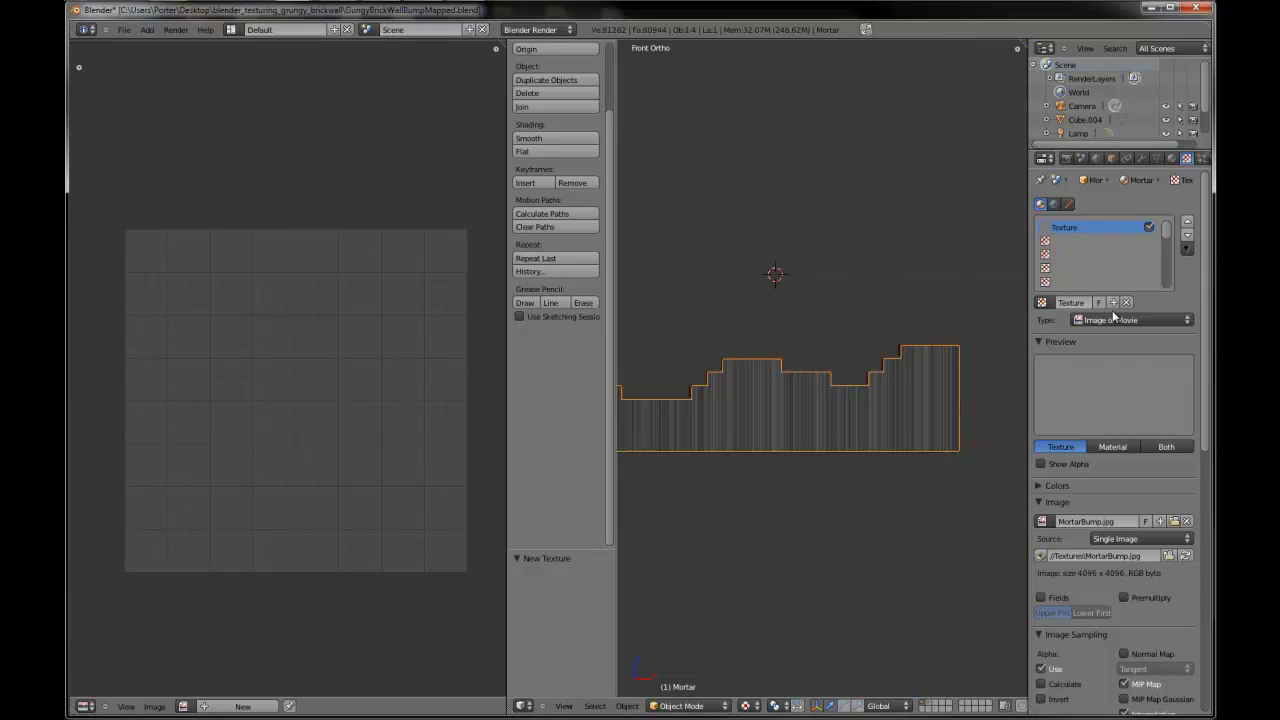
- Name the new texture MortarBump and set its mapping coordinates to UV
{"action": "type", "text": "Mo"}
{"action": "type", "text": "rtarBump"}
{"action": "key", "text": "Return"}
{"action": "scroll", "coordinate": [1132, 512], "scroll_direction": "down", "scroll_amount": 4}
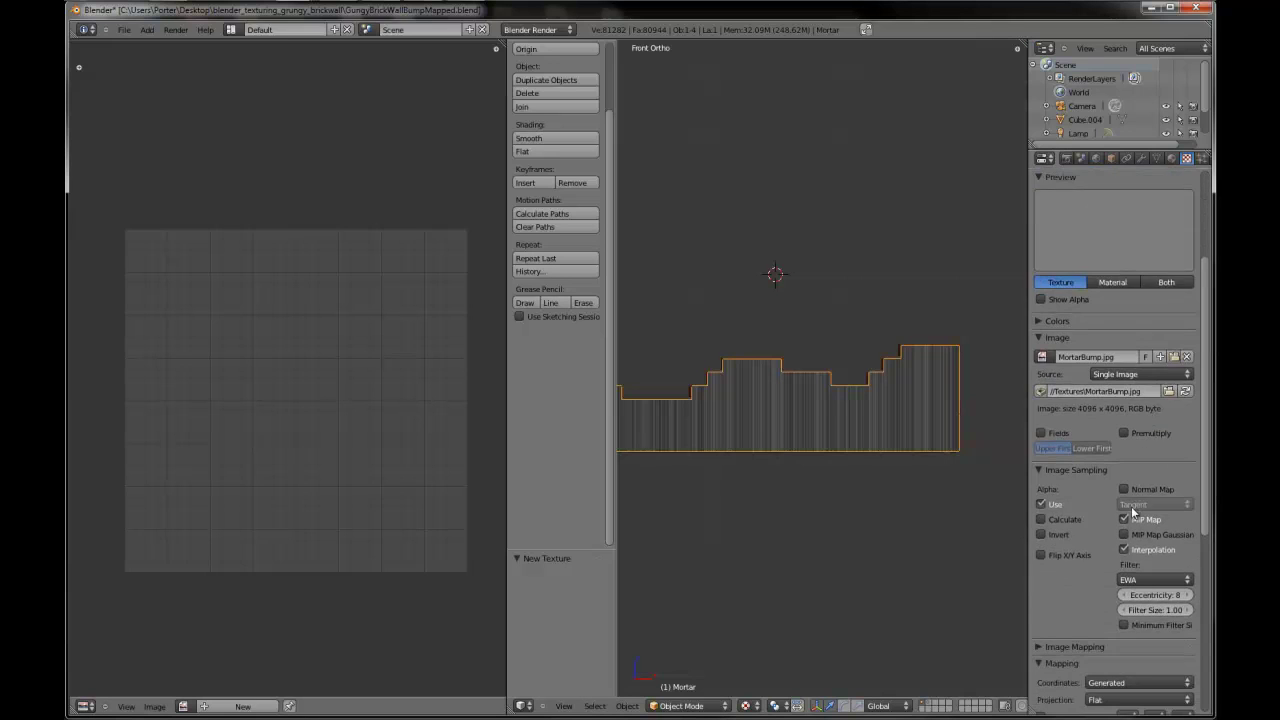
{"action": "scroll", "coordinate": [1133, 512], "scroll_direction": "down", "scroll_amount": 5}
{"action": "left_click", "coordinate": [1106, 541]}
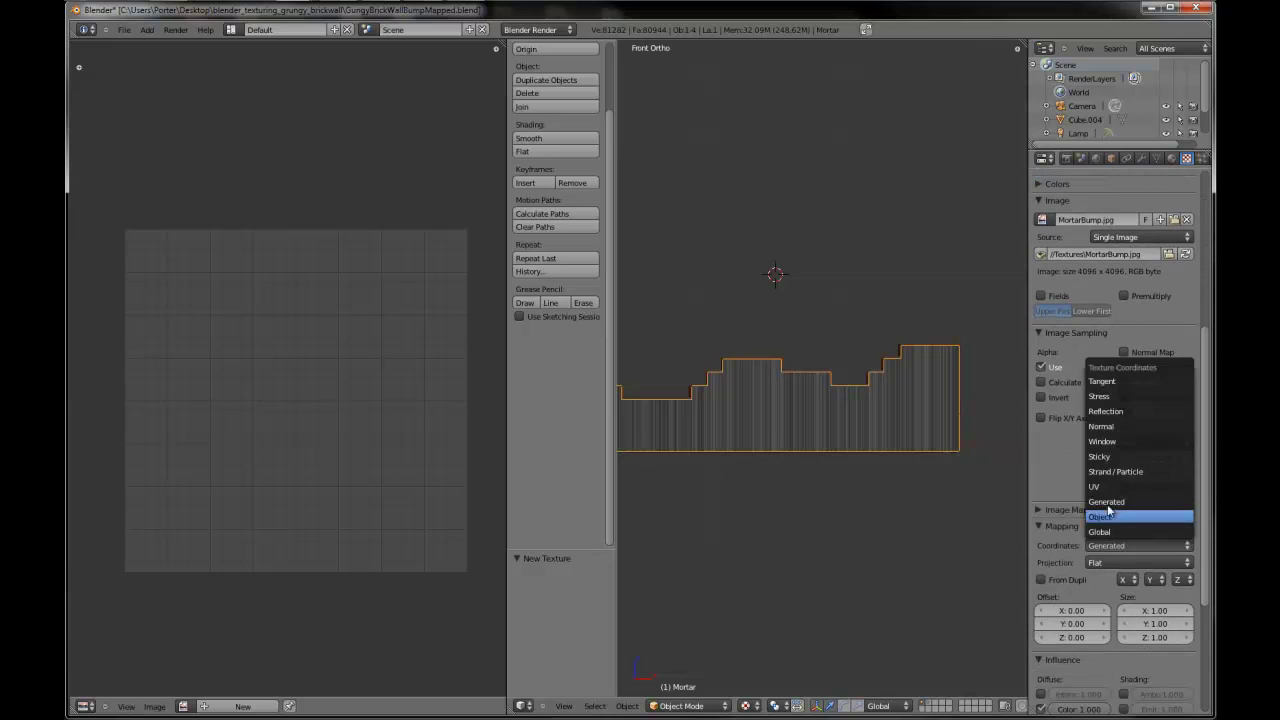
{"action": "left_click", "coordinate": [1114, 488]}
- Turn off the mortar texture's diffuse color influence and enable its normal influence with a value of -2.5
{"action": "scroll", "coordinate": [1075, 490], "scroll_direction": "down", "scroll_amount": 2}
{"action": "scroll", "coordinate": [824, 448], "scroll_direction": "up", "scroll_amount": 5}
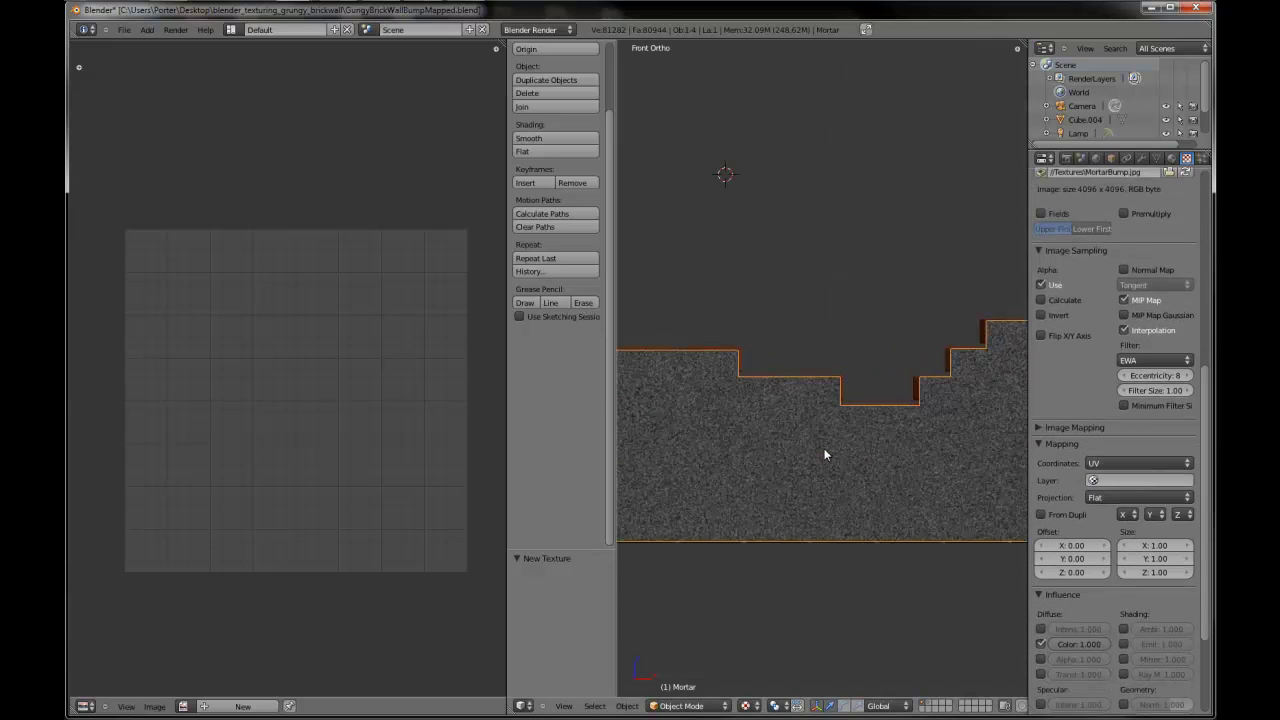
{"action": "scroll", "coordinate": [1083, 479], "scroll_direction": "down", "scroll_amount": 3}
{"action": "scroll", "coordinate": [1085, 481], "scroll_direction": "down", "scroll_amount": 1}
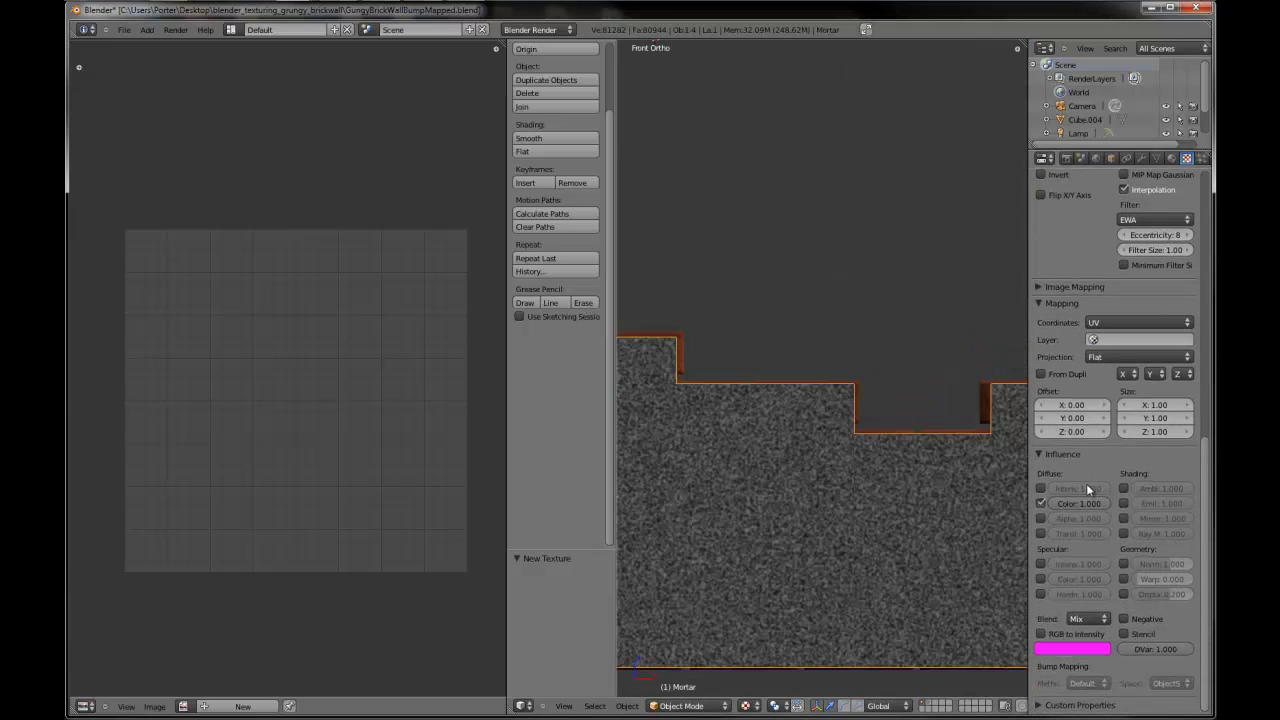
{"action": "left_click", "coordinate": [1041, 503]}
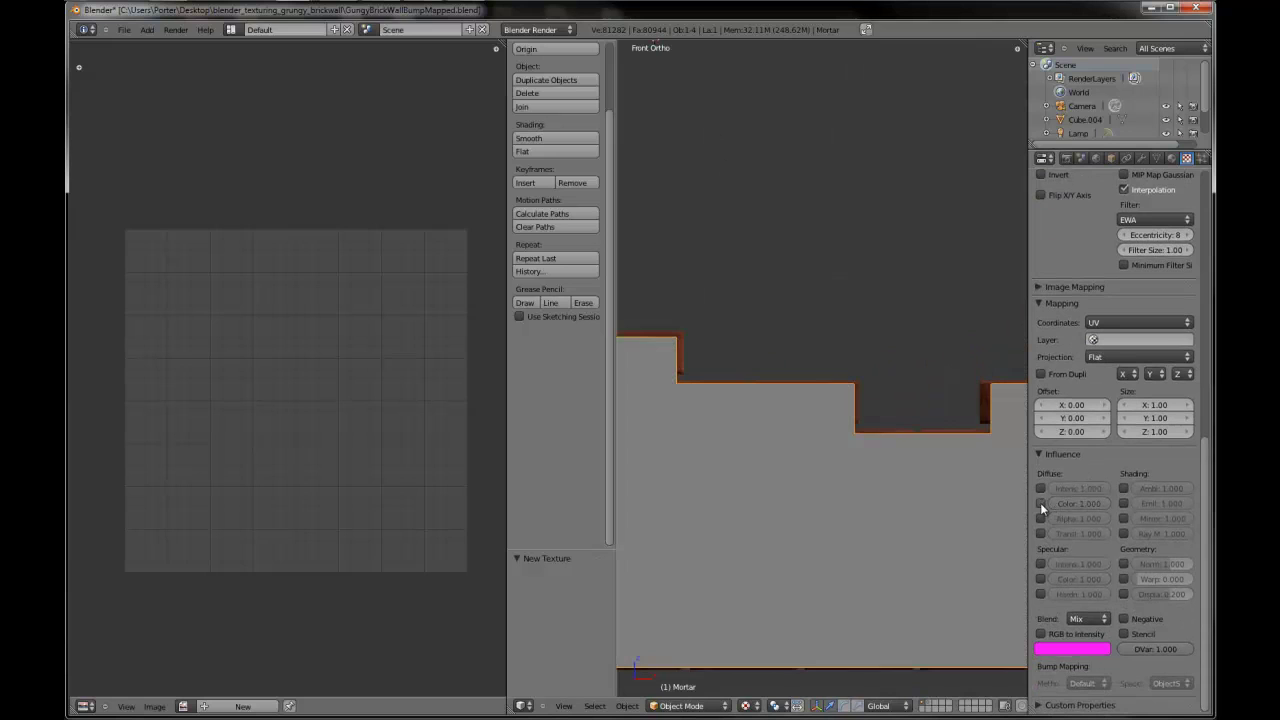
{"action": "left_click", "coordinate": [1124, 564]}
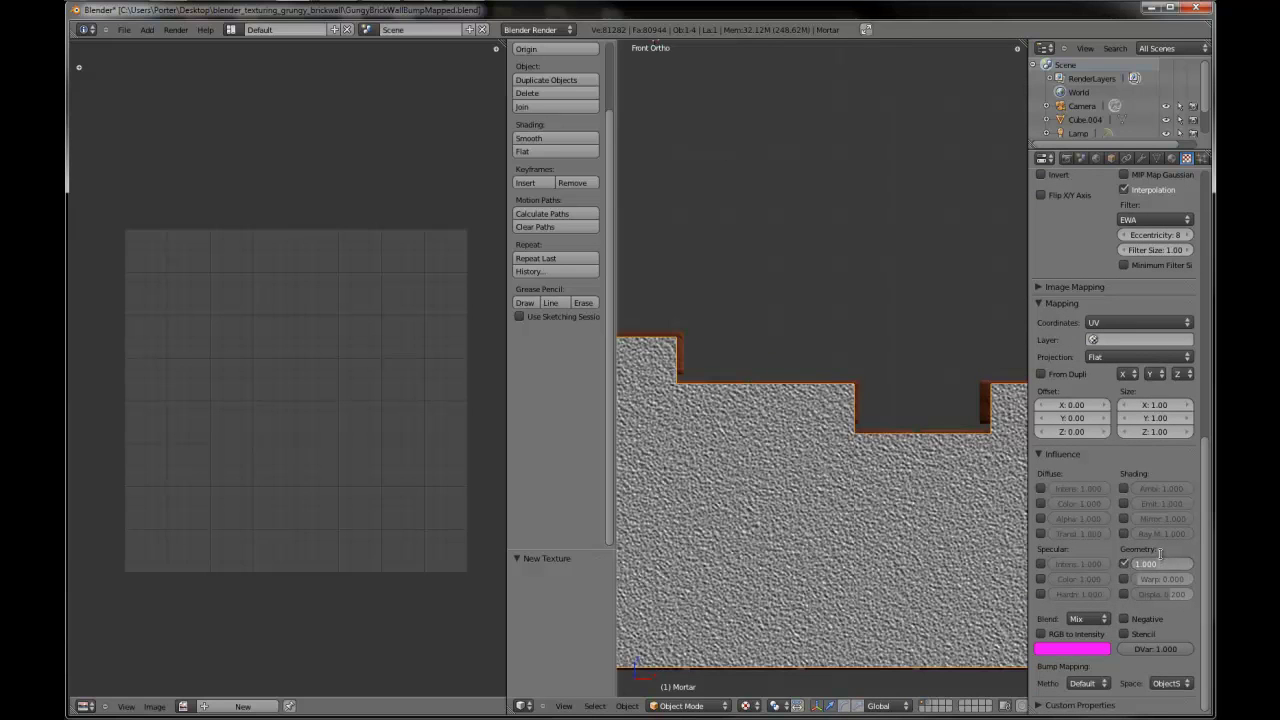
{"action": "type", "text": "-2.5"}
{"action": "key", "text": "Return"}
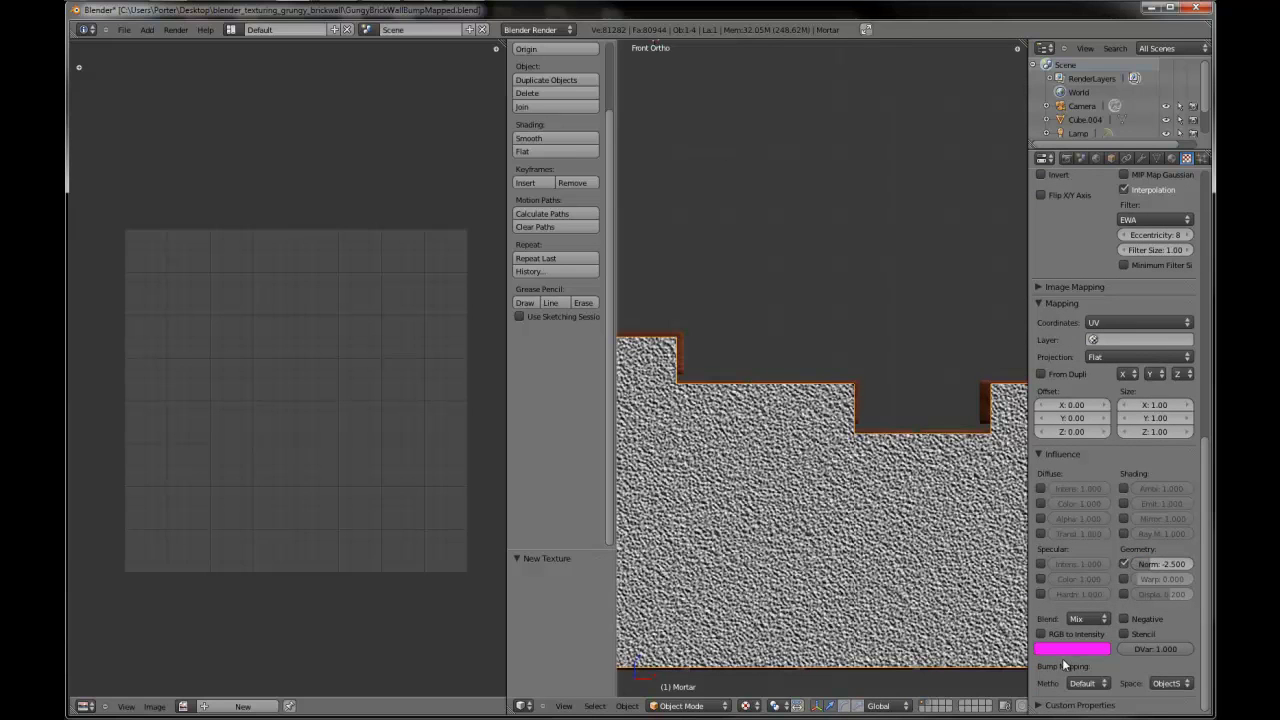
- Set the mortar texture's bump mapping method to Best Quality and check the bump on the wall
{"action": "middle_click_drag", "start_coordinate": [990, 610], "coordinate": [717, 581]}
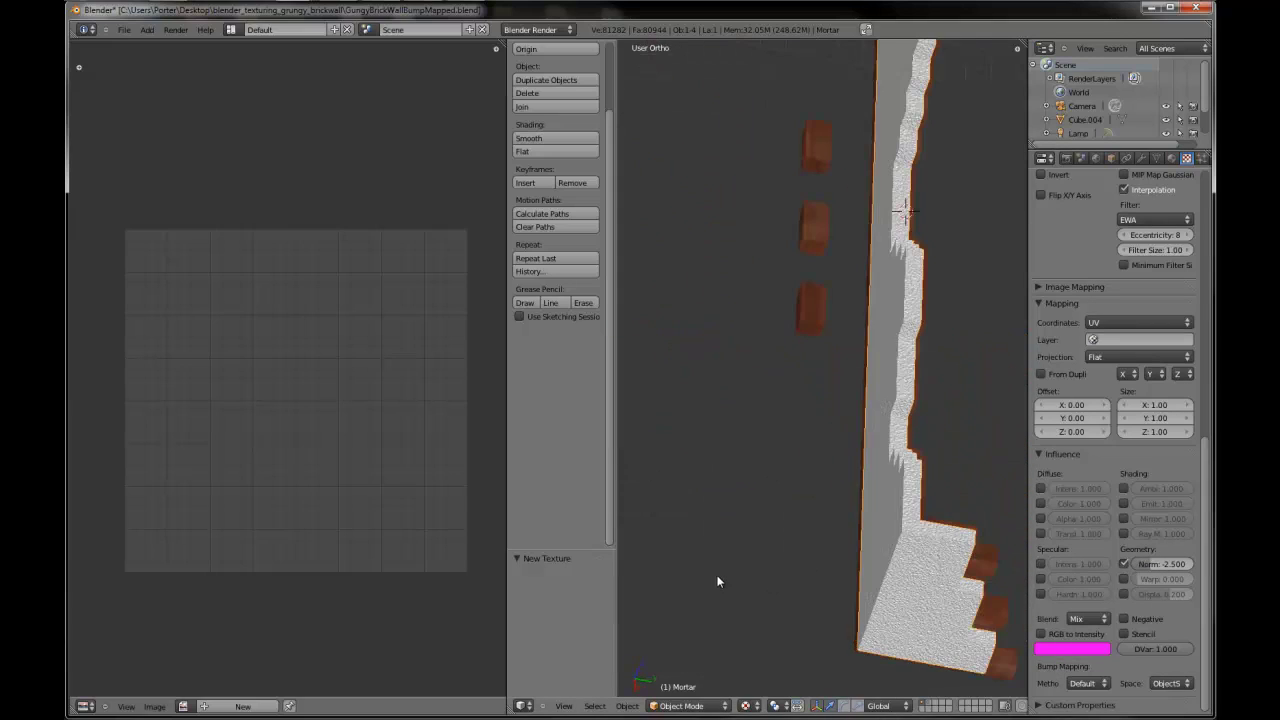
{"action": "middle_click_drag", "start_coordinate": [847, 573], "coordinate": [940, 517]}
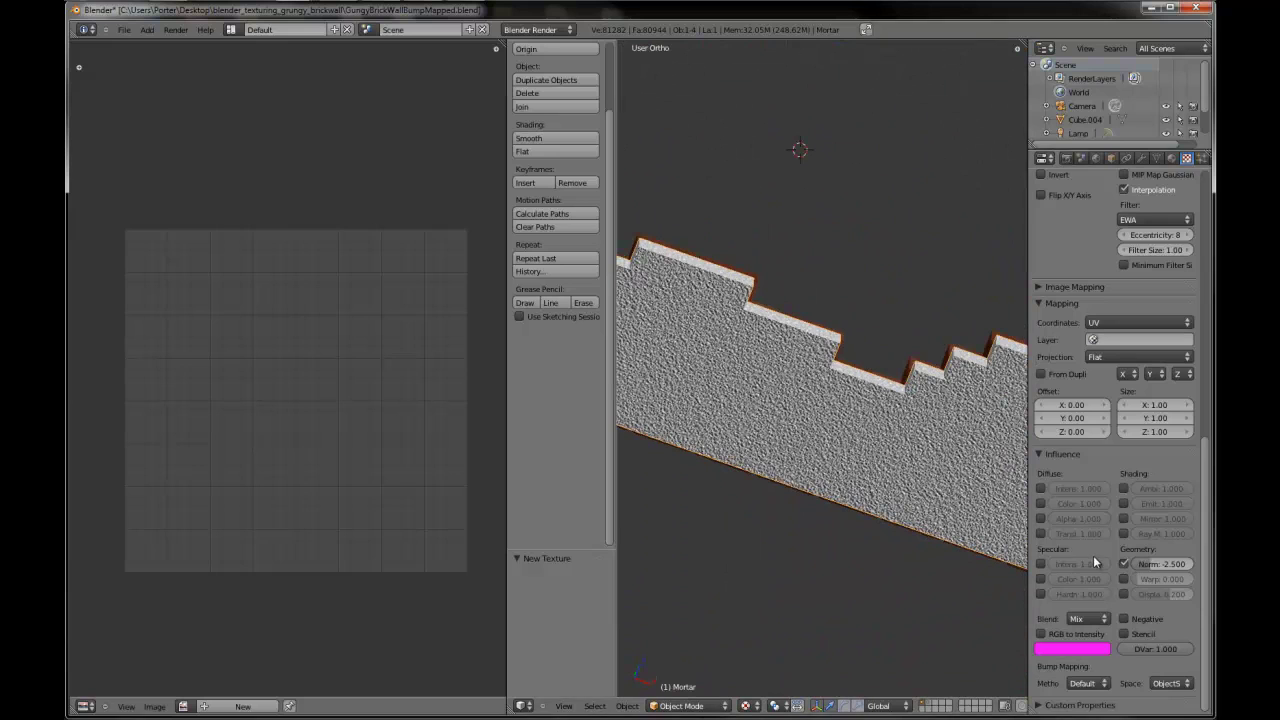
{"action": "left_click", "coordinate": [1088, 683]}
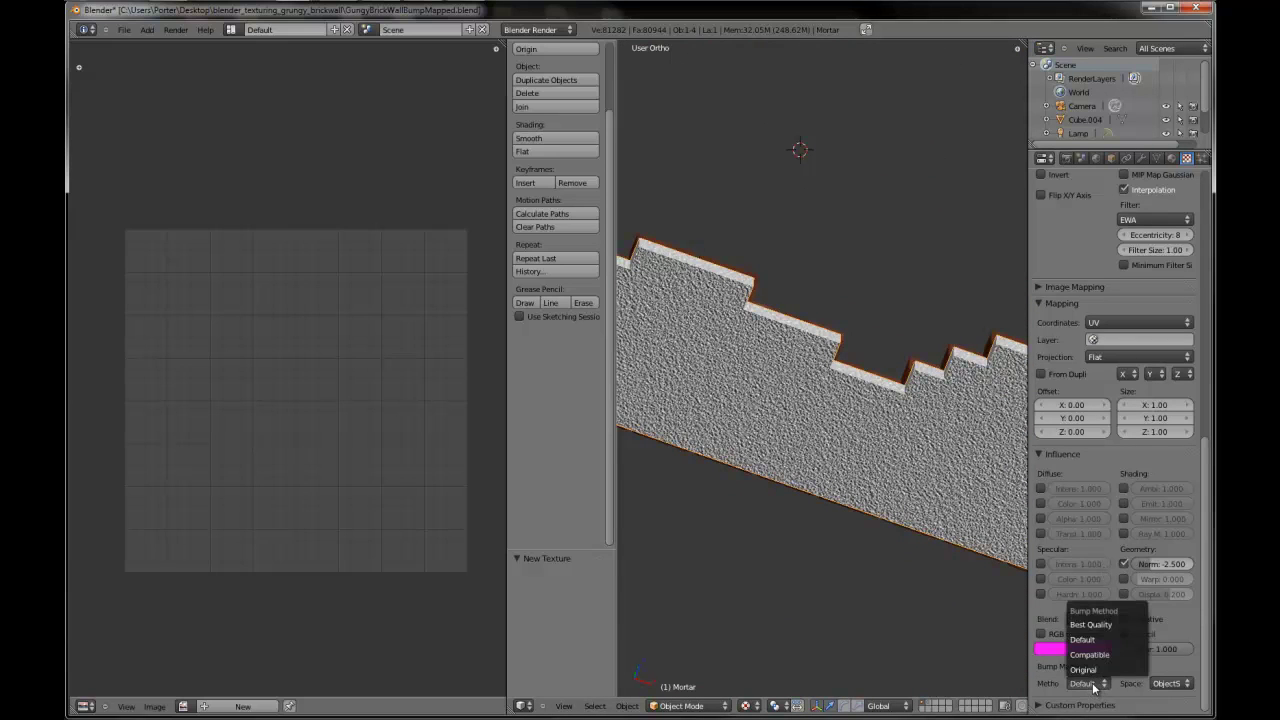
{"action": "left_click", "coordinate": [1102, 625]}
{"action": "middle_click_drag", "start_coordinate": [960, 560], "coordinate": [863, 530]}
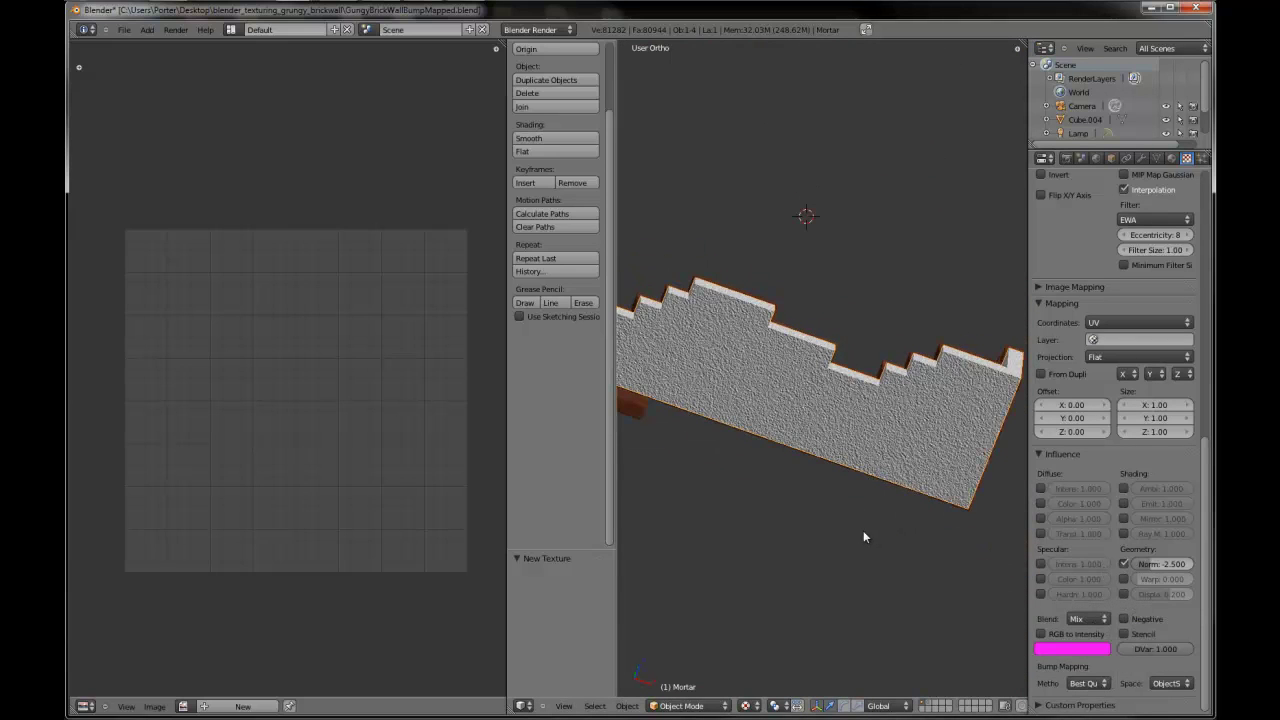
{"action": "key", "text": "KP_1"}
{"action": "scroll", "coordinate": [823, 409], "scroll_direction": "down", "scroll_amount": 3}
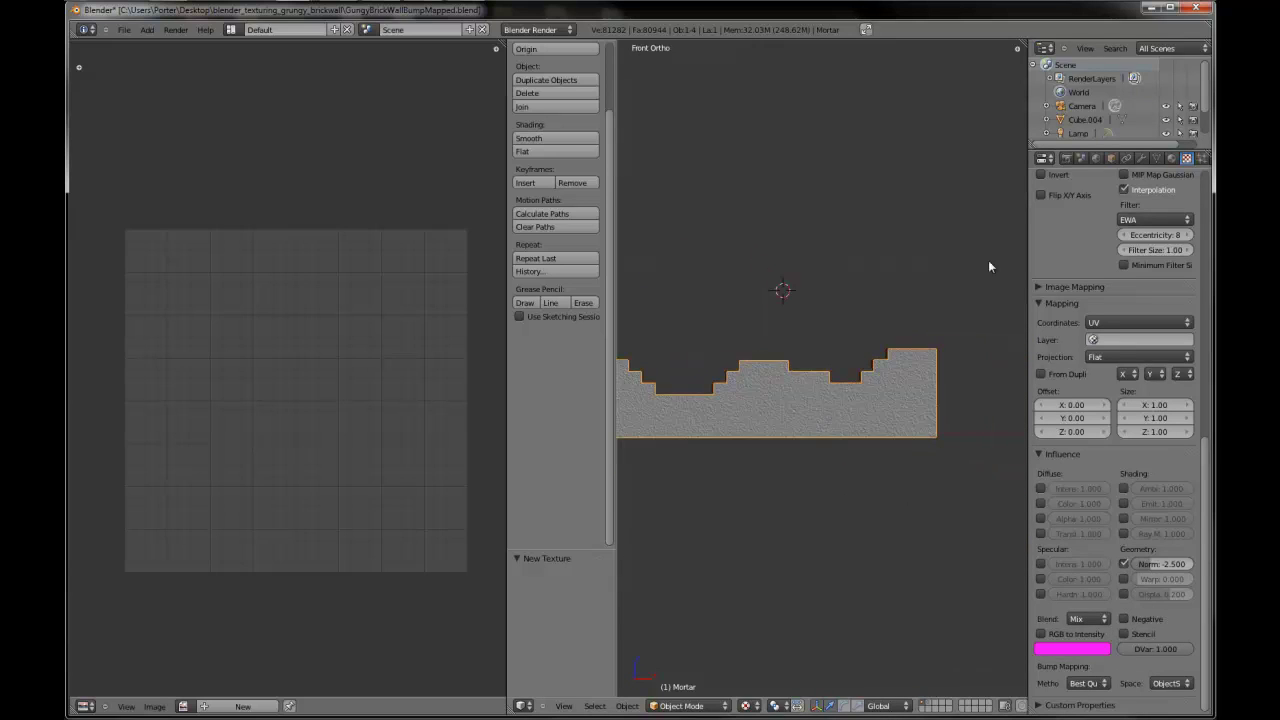
{"action": "scroll", "coordinate": [851, 397], "scroll_direction": "up", "scroll_amount": 3}
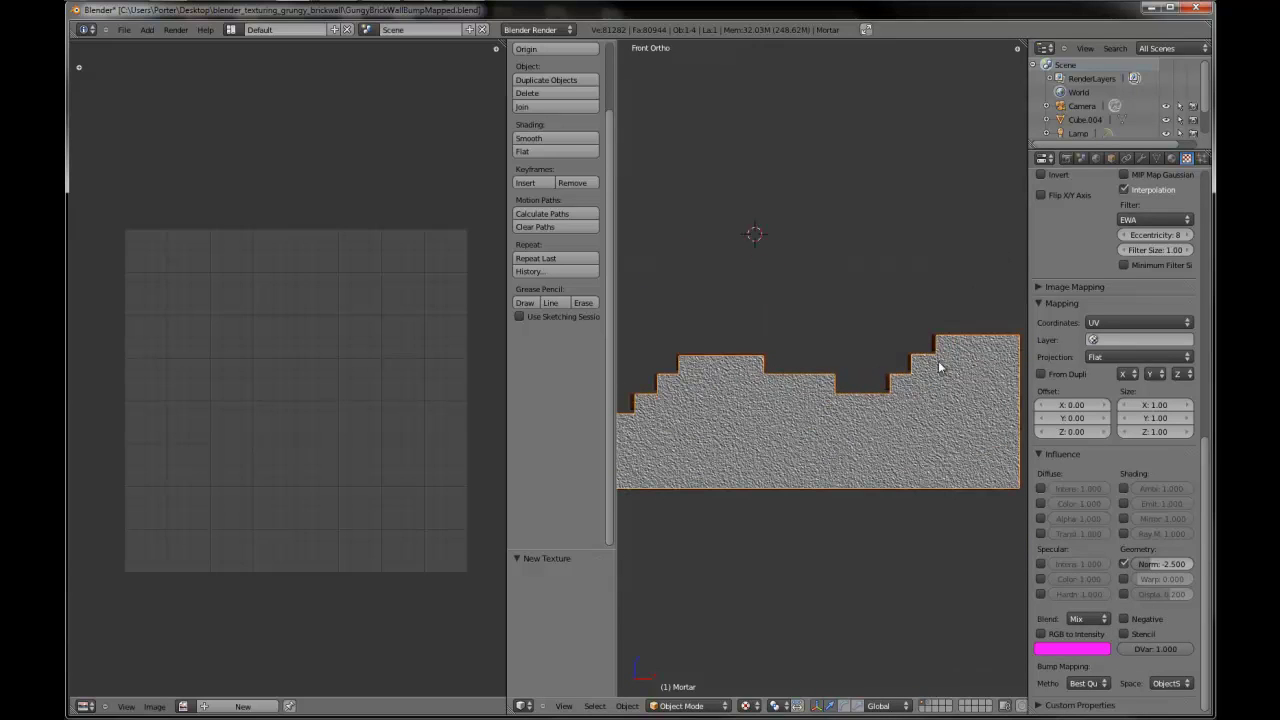
- Add a Subdivision Surface modifier to the Mortar and set its view subdivisions to 3
{"action": "left_click", "coordinate": [1172, 158]}
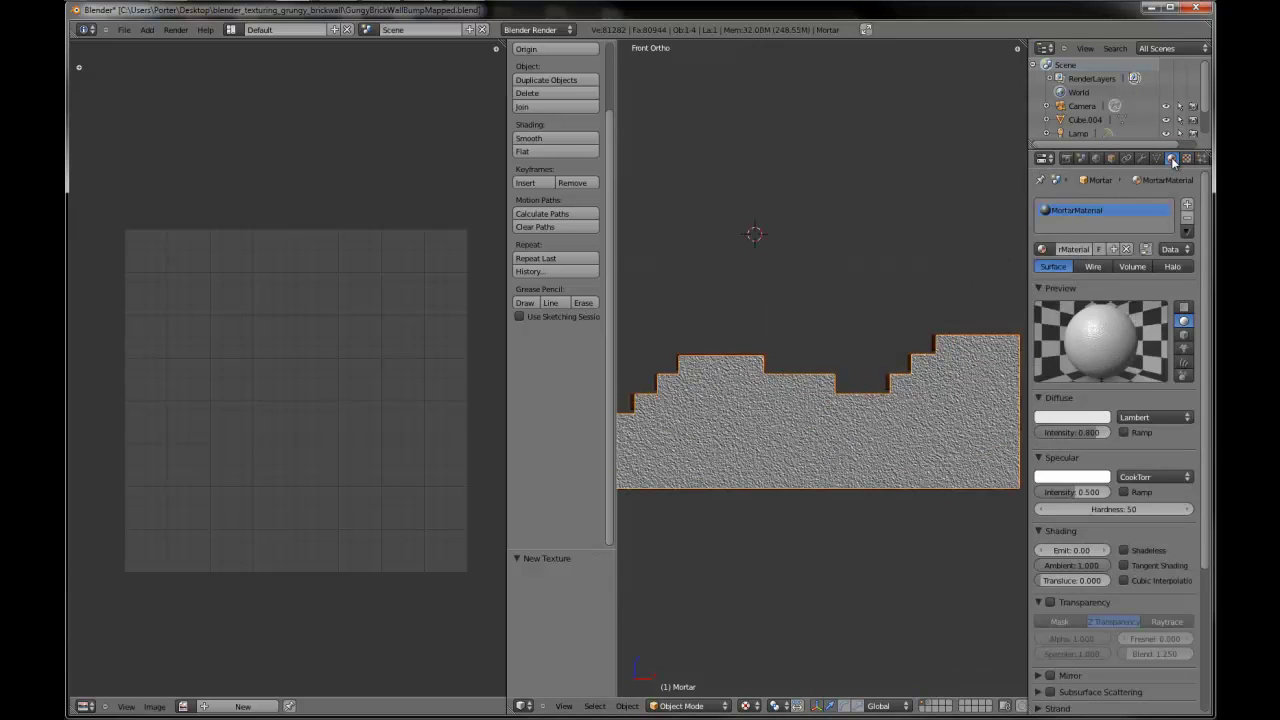
{"action": "left_click", "coordinate": [1141, 158]}
{"action": "left_click", "coordinate": [1110, 221]}
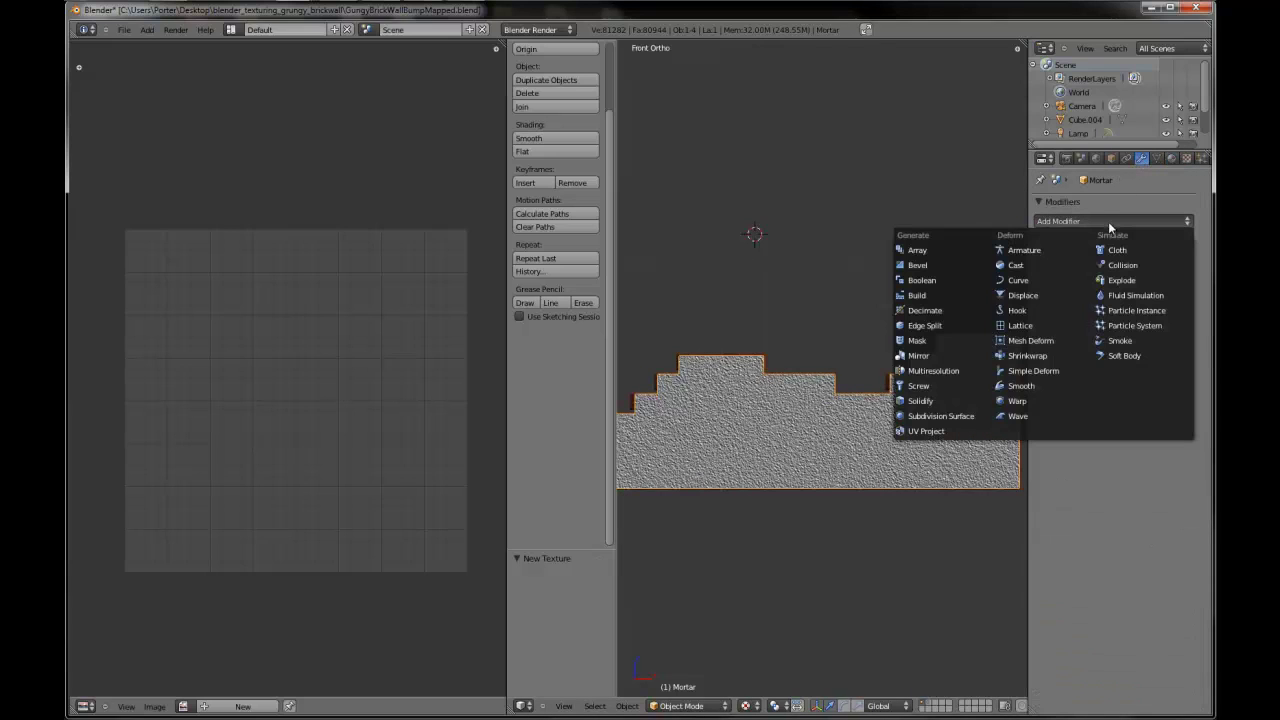
{"action": "left_click", "coordinate": [957, 416]}
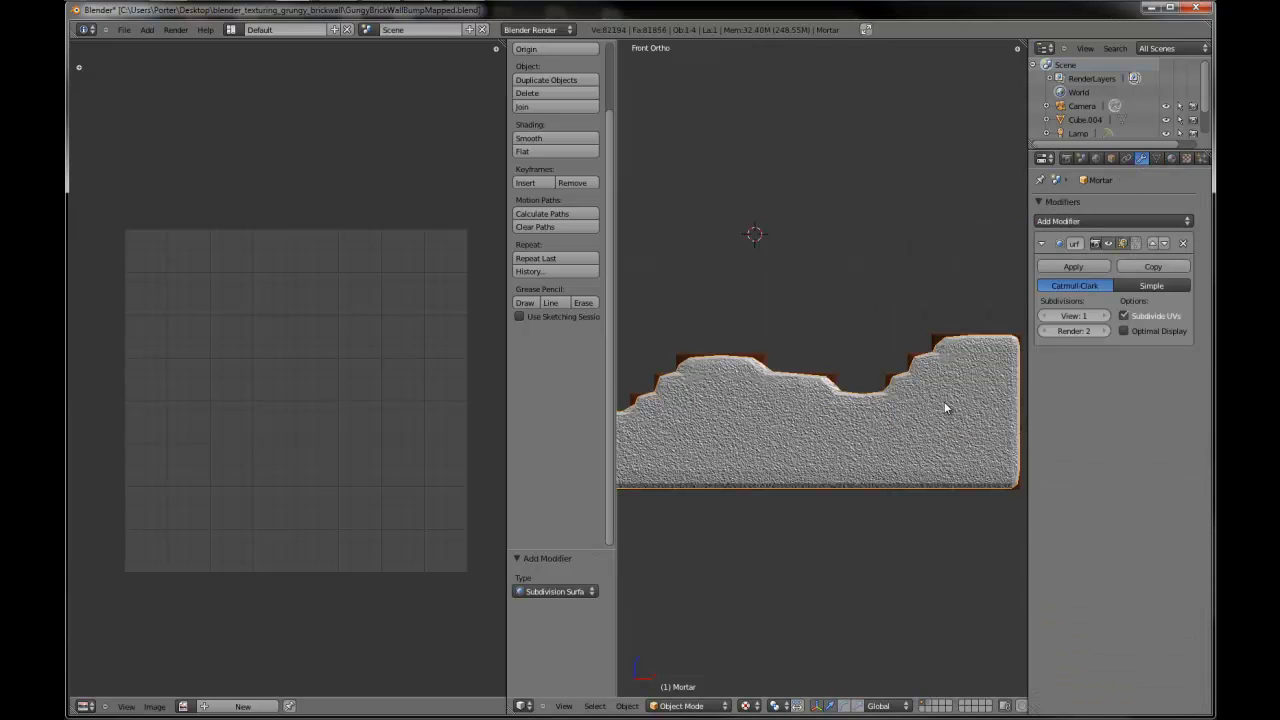
{"action": "scroll", "coordinate": [937, 404], "scroll_direction": "up", "scroll_amount": 1}
{"action": "left_click", "coordinate": [1104, 315]}
{"action": "left_click", "coordinate": [1104, 315]}
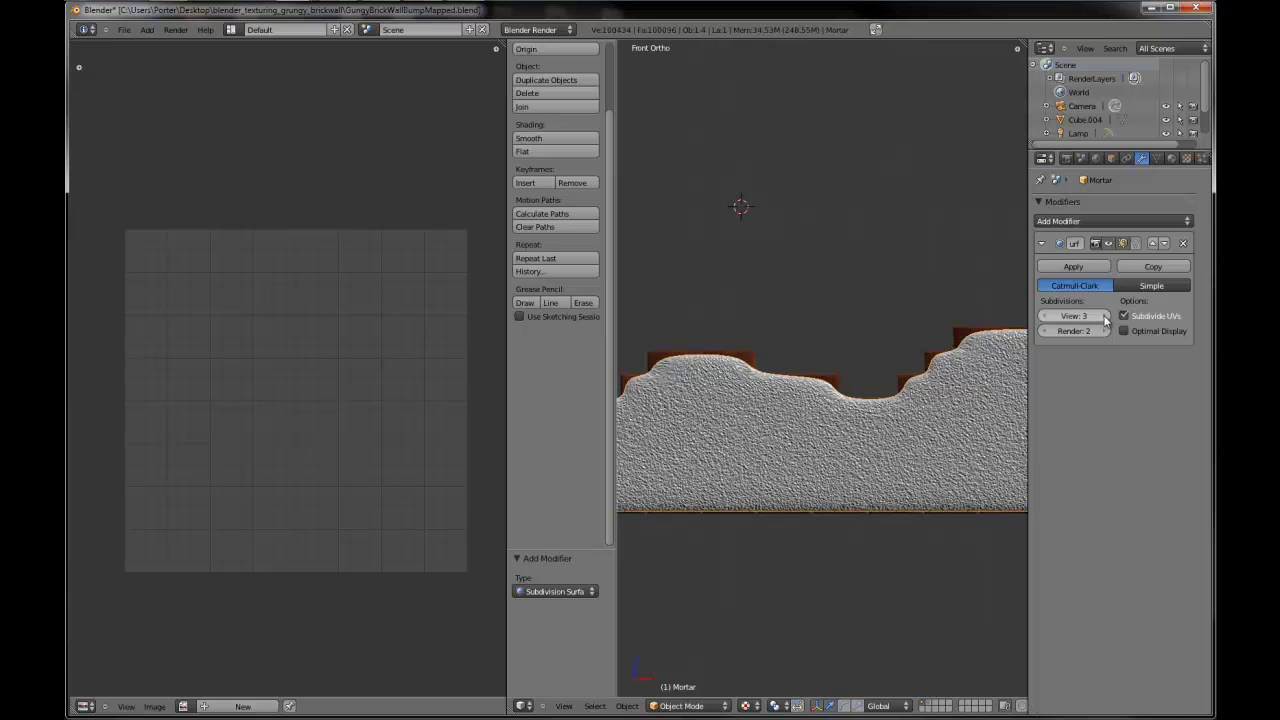
- In Edit Mode, add a supporting vertical loop cut close to each side edge of the Mortar's raised section
{"action": "scroll", "coordinate": [790, 415], "scroll_direction": "up", "scroll_amount": 1}
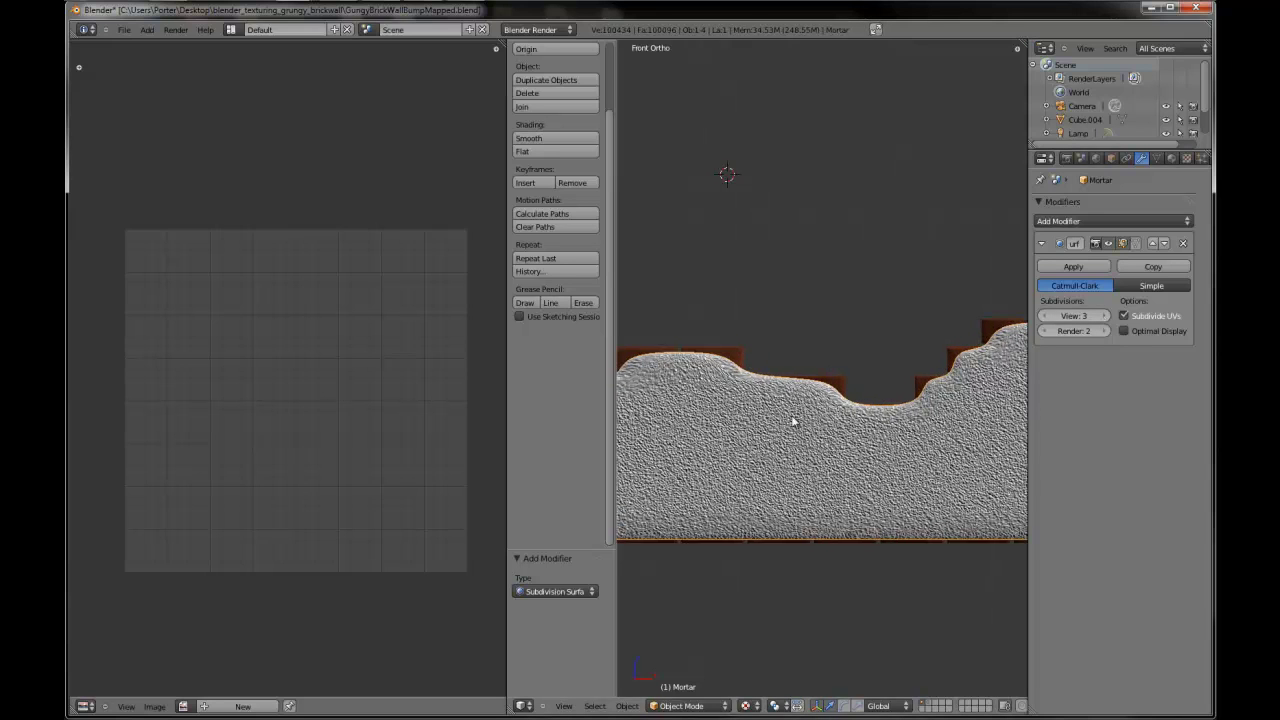
{"action": "middle_click_drag", "start_coordinate": [794, 423], "coordinate": [895, 399], "text": "shift"}
{"action": "key", "text": "Tab"}
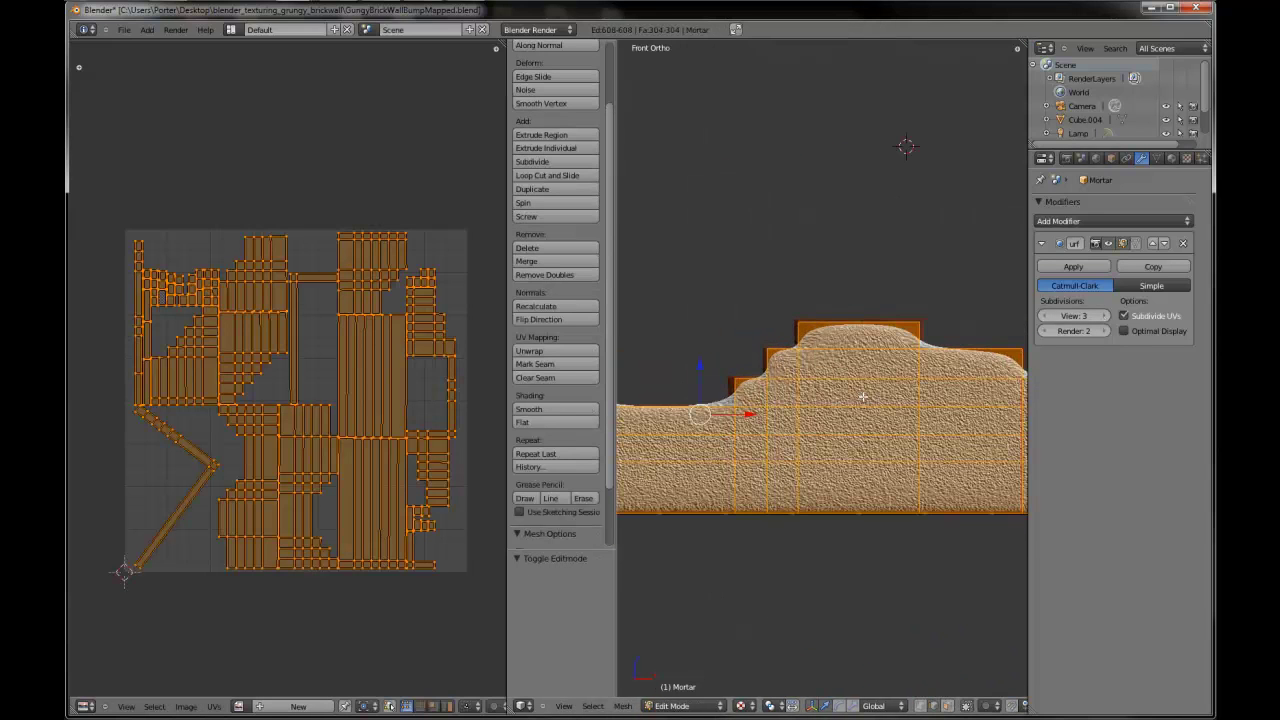
{"action": "key", "text": "ctrl+r"}
{"action": "left_click", "coordinate": [850, 398]}
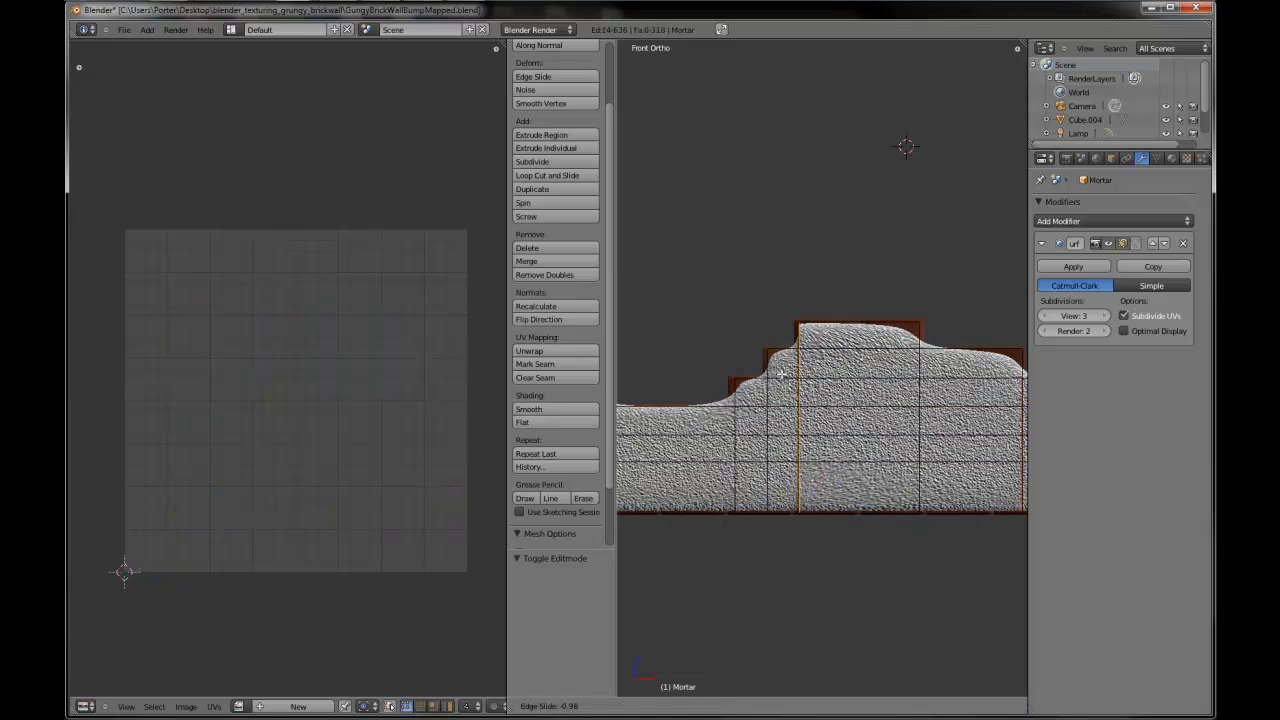
{"action": "left_click", "coordinate": [785, 374]}
{"action": "key", "text": "ctrl+r"}
{"action": "left_click", "coordinate": [880, 410]}
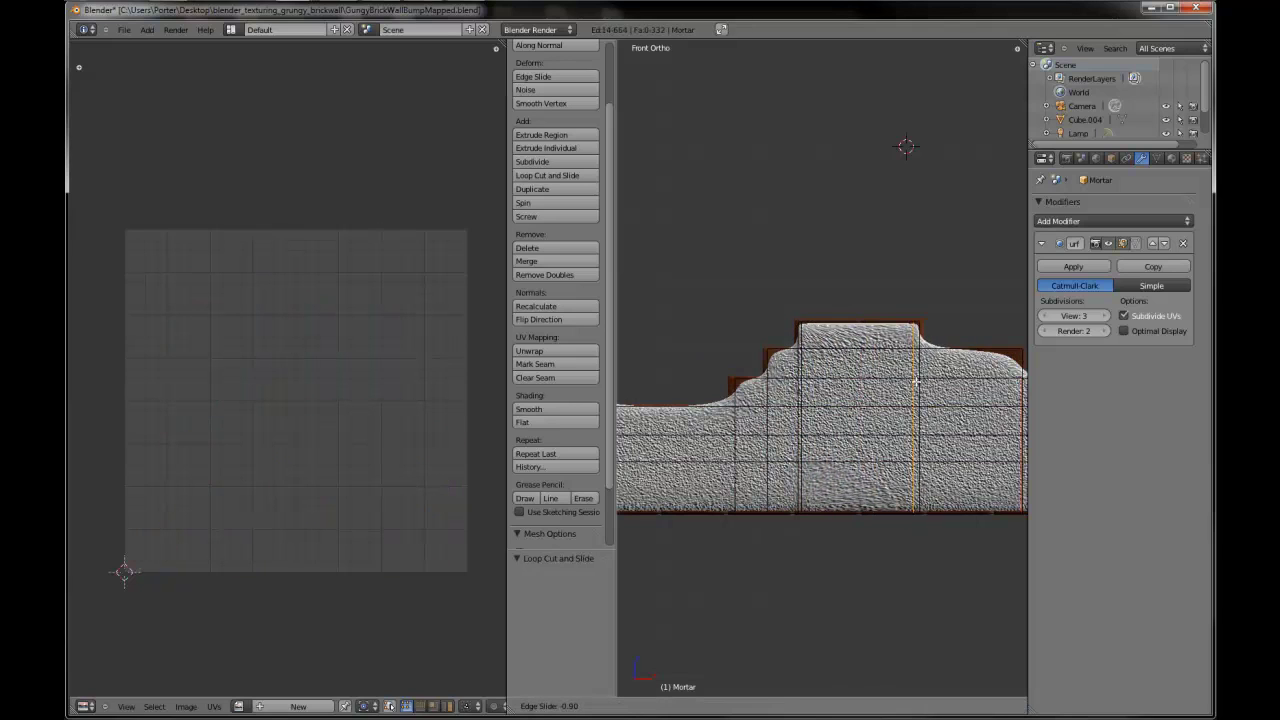
{"action": "left_click", "coordinate": [914, 381]}
- Add four evenly spaced vertical loop cuts each to the raised section, the section beside it and the low notch
{"action": "key", "text": "ctrl+r"}
{"action": "left_click", "coordinate": [882, 381]}
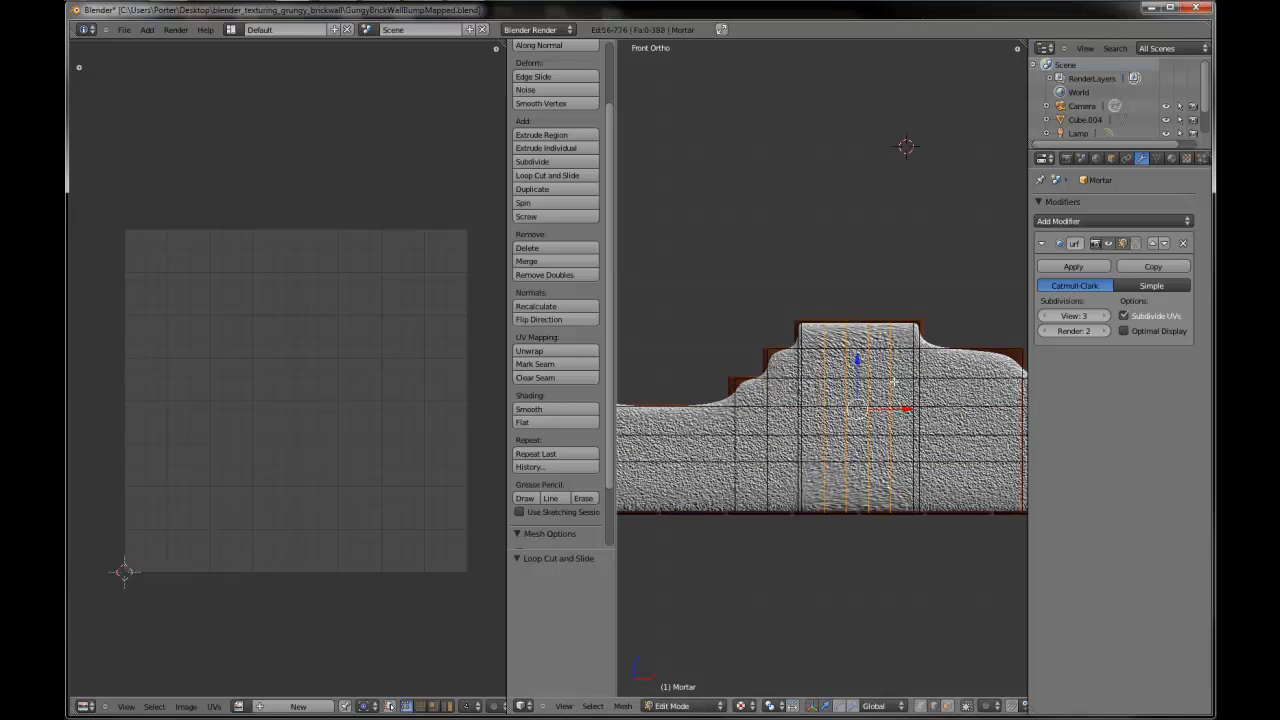
{"action": "key", "text": "ctrl+r"}
{"action": "left_click", "coordinate": [960, 391]}
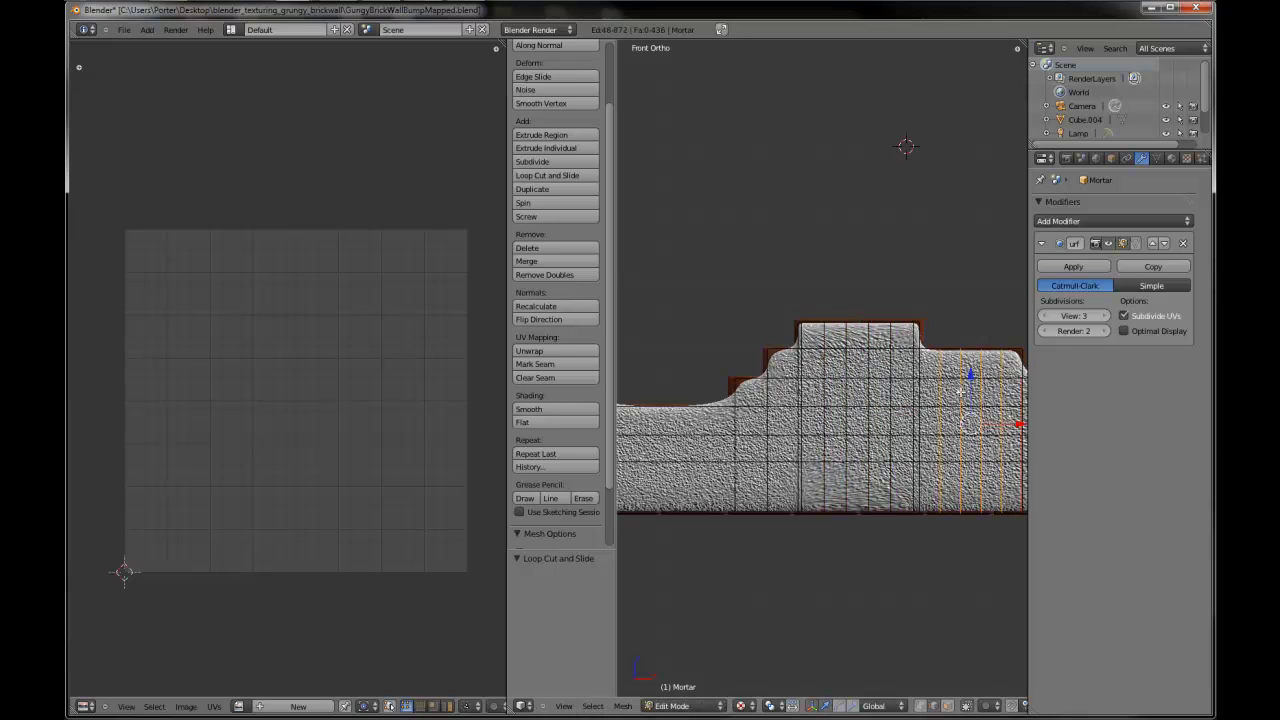
{"action": "key", "text": "ctrl+r"}
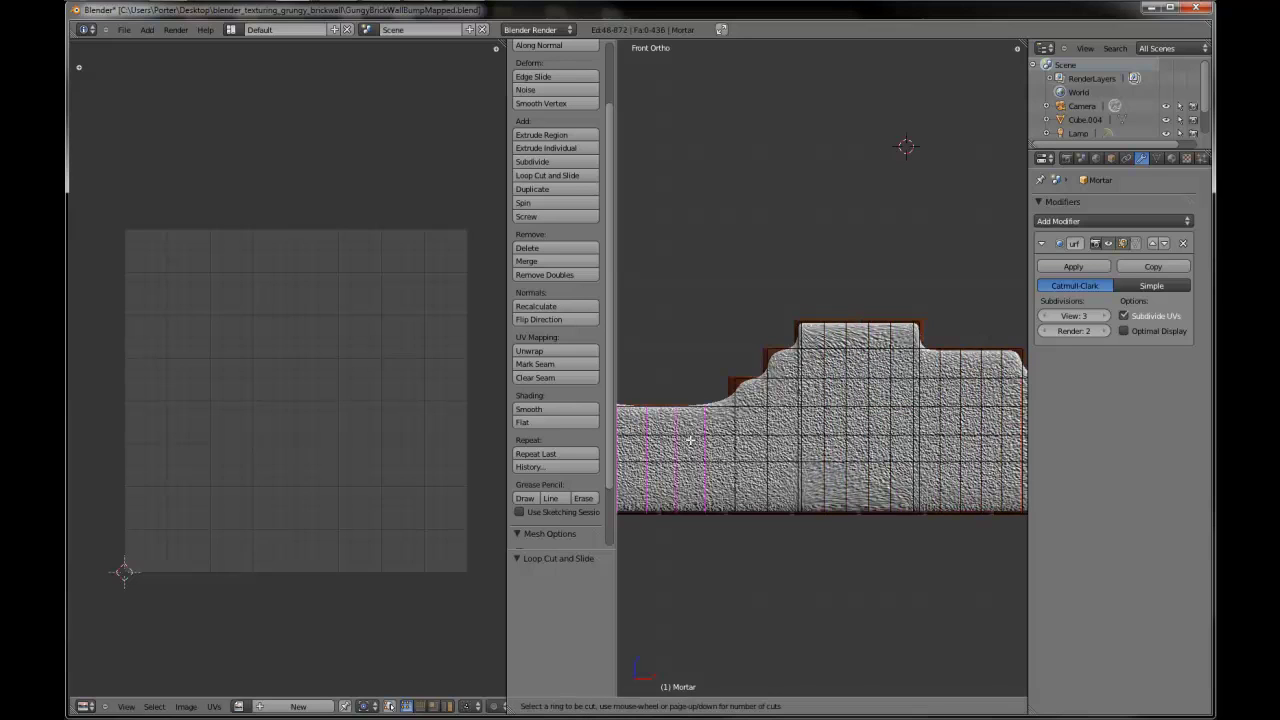
{"action": "left_click", "coordinate": [689, 441]}
- Add a set of evenly spaced vertical loop cuts across the long, wide section of the Mortar
{"action": "middle_click_drag", "start_coordinate": [670, 447], "coordinate": [860, 449], "text": "shift"}
{"action": "key", "text": "ctrl+r"}
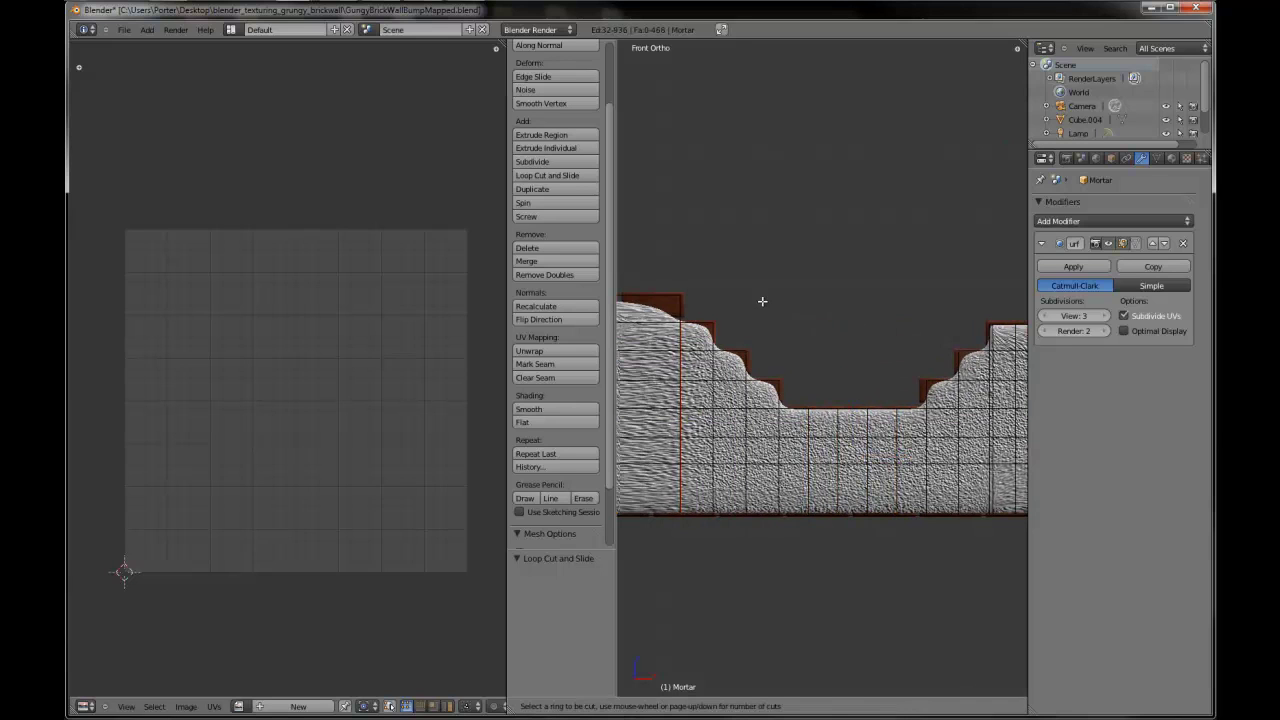
{"action": "middle_click_drag", "start_coordinate": [769, 309], "coordinate": [897, 325], "text": "shift"}
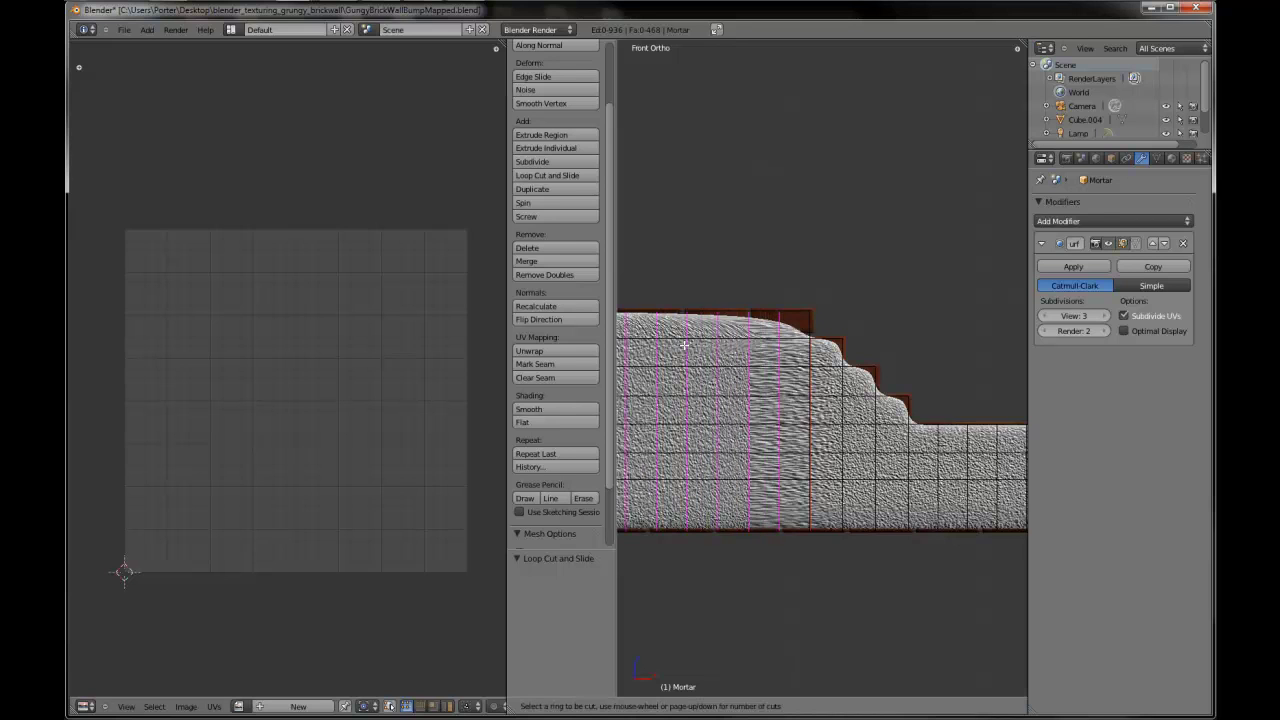
{"action": "left_click", "coordinate": [684, 345]}
- Around the wall's corner, add evenly spaced vertical loop cuts to the undivided section and two more to the adjacent notch
{"action": "middle_click_drag", "start_coordinate": [686, 349], "coordinate": [886, 398], "text": "shift"}
{"action": "middle_click_drag", "start_coordinate": [732, 398], "coordinate": [922, 396], "text": "shift"}
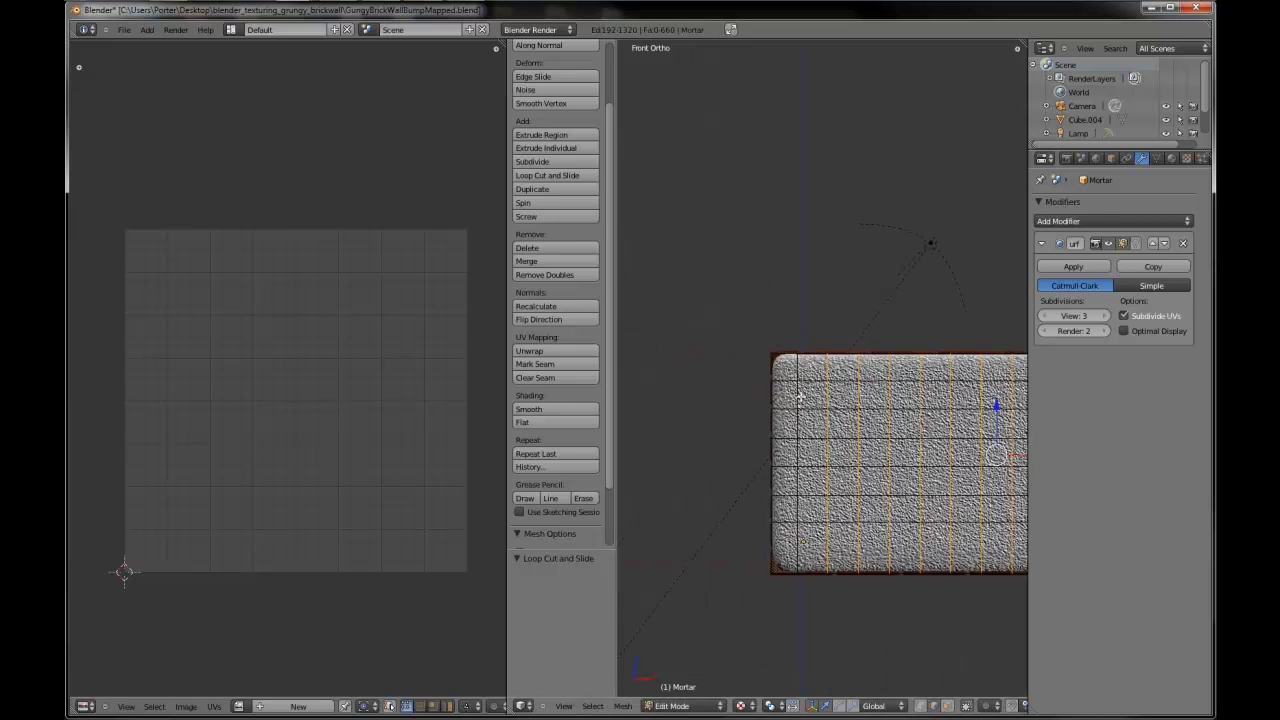
{"action": "middle_click_drag", "start_coordinate": [800, 396], "coordinate": [709, 374]}
{"action": "scroll", "coordinate": [767, 418], "scroll_direction": "up", "scroll_amount": 4}
{"action": "left_click", "coordinate": [768, 420]}
{"action": "key", "text": "ctrl+r"}
{"action": "left_click", "coordinate": [702, 390]}
{"action": "right_click", "coordinate": [702, 390]}
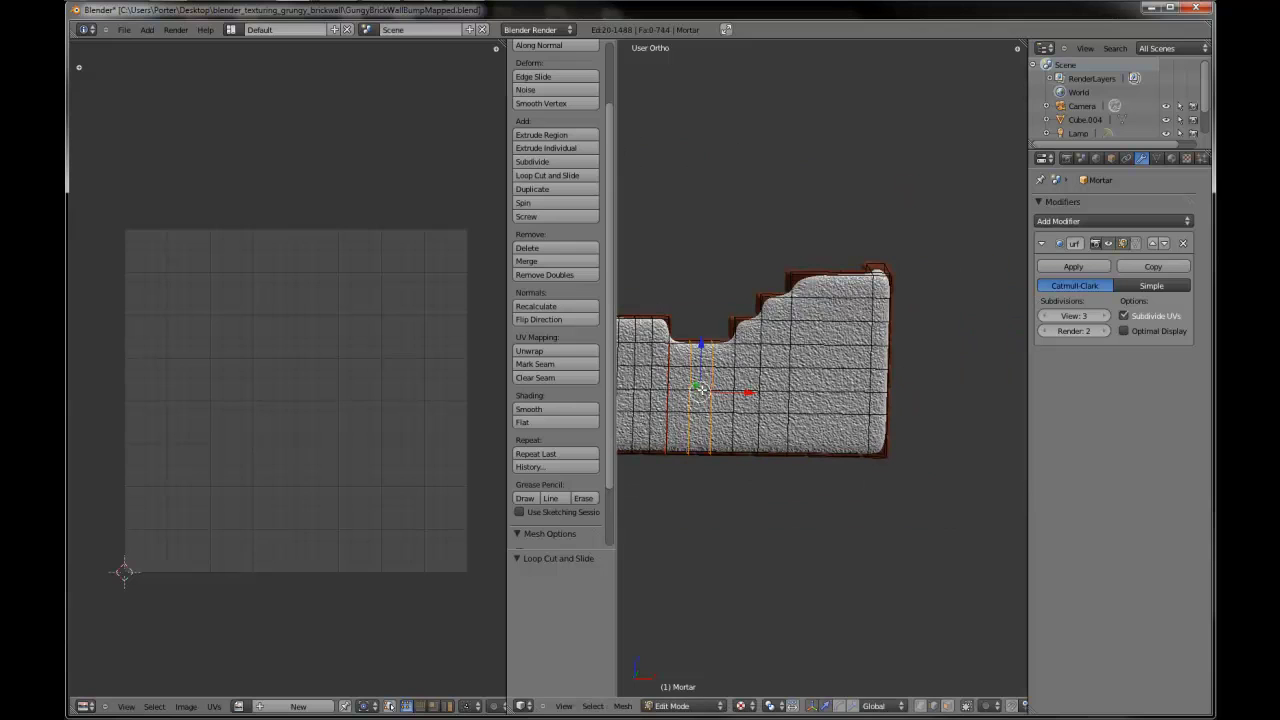
{"action": "key", "text": "ctrl+z"}
- Add three evenly spaced vertical loop cuts to the tall section at the end of the wall
{"action": "key", "text": "ctrl+r"}
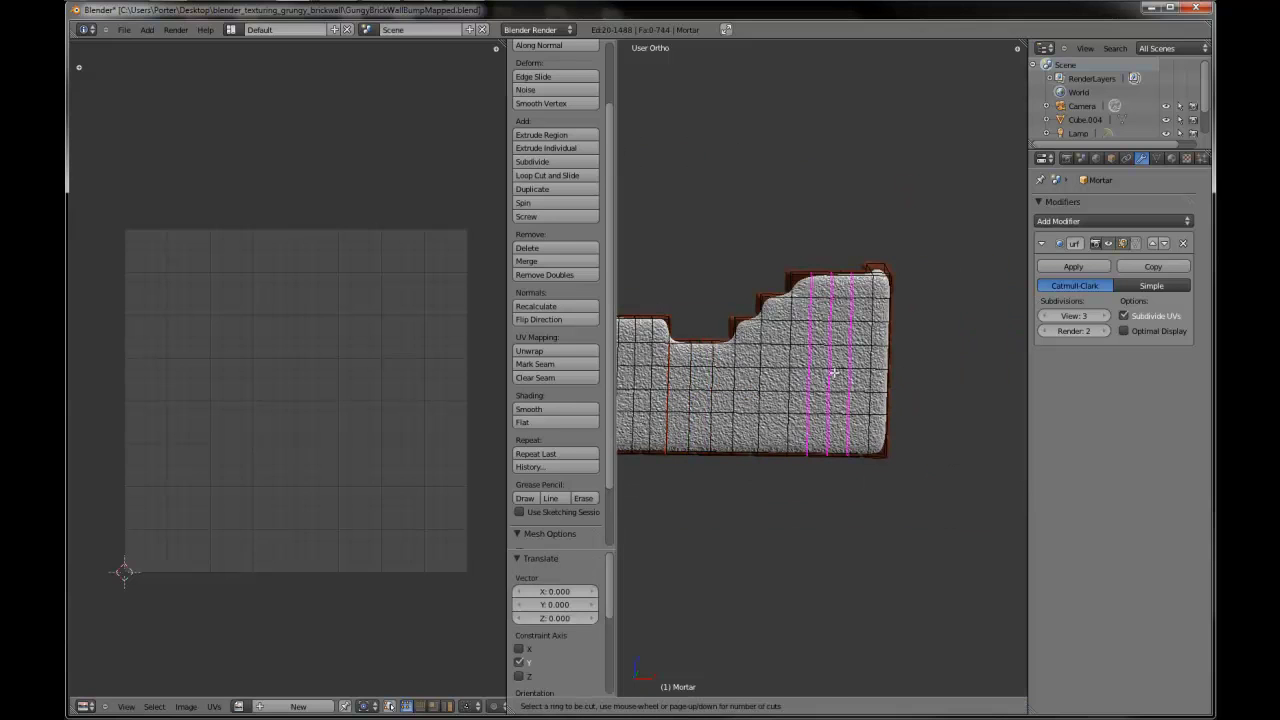
{"action": "left_click", "coordinate": [836, 373]}
{"action": "right_click", "coordinate": [838, 373]}
- Add two evenly spaced vertical loop cuts to the undivided strip of the Mortar's side wall
{"action": "middle_click_drag", "start_coordinate": [870, 374], "coordinate": [809, 383]}
{"action": "key", "text": "ctrl+r"}
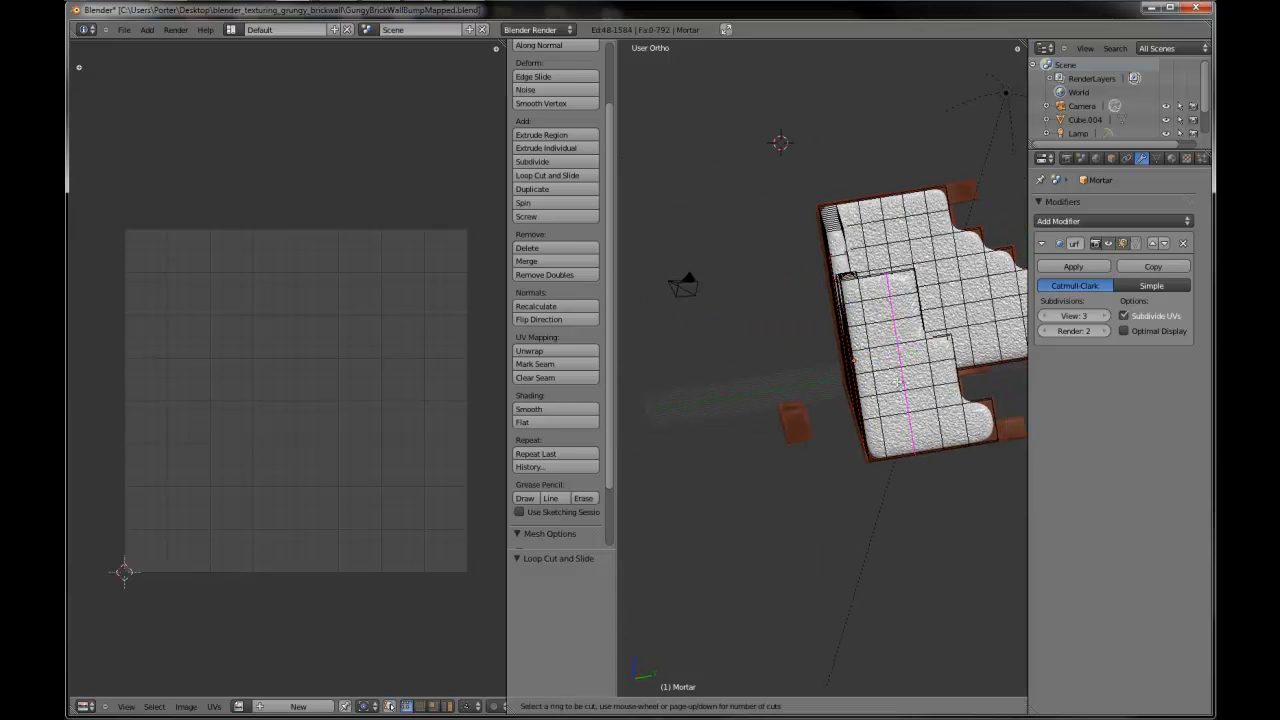
{"action": "scroll", "coordinate": [897, 380], "scroll_direction": "up", "scroll_amount": 2}
{"action": "left_click", "coordinate": [897, 381]}
{"action": "right_click", "coordinate": [897, 381]}
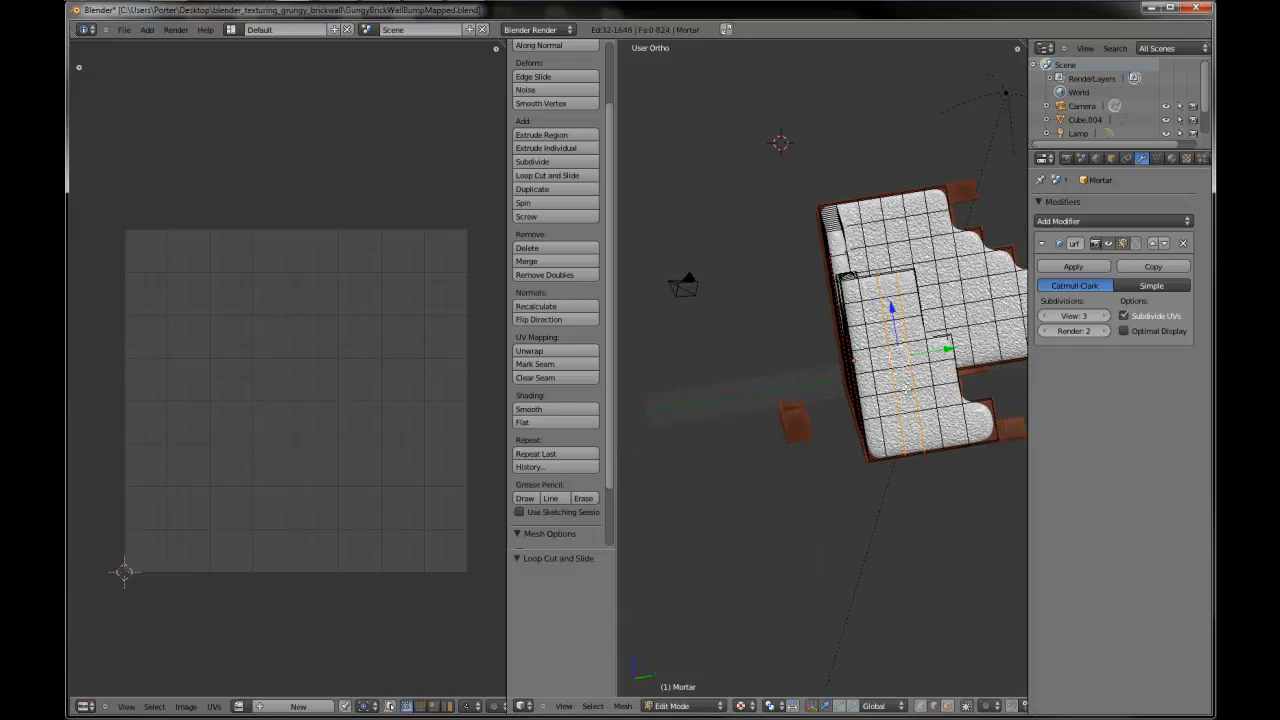
- Add a vertical loop cut to the side wall's lowest step and a horizontal loop cut through its bottom row
{"action": "key", "text": "ctrl+r"}
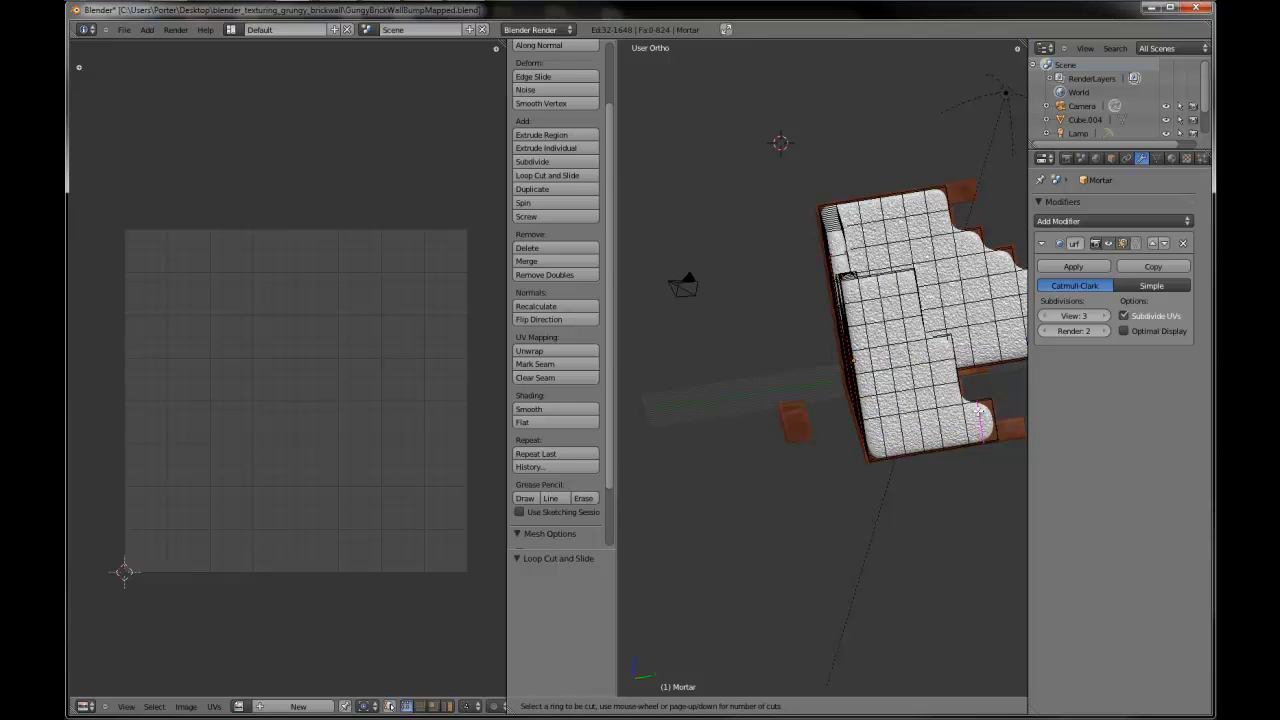
{"action": "left_click", "coordinate": [978, 415]}
{"action": "right_click", "coordinate": [978, 415]}
{"action": "key", "text": "ctrl+r"}
{"action": "left_click", "coordinate": [981, 429]}
{"action": "right_click", "coordinate": [981, 429]}
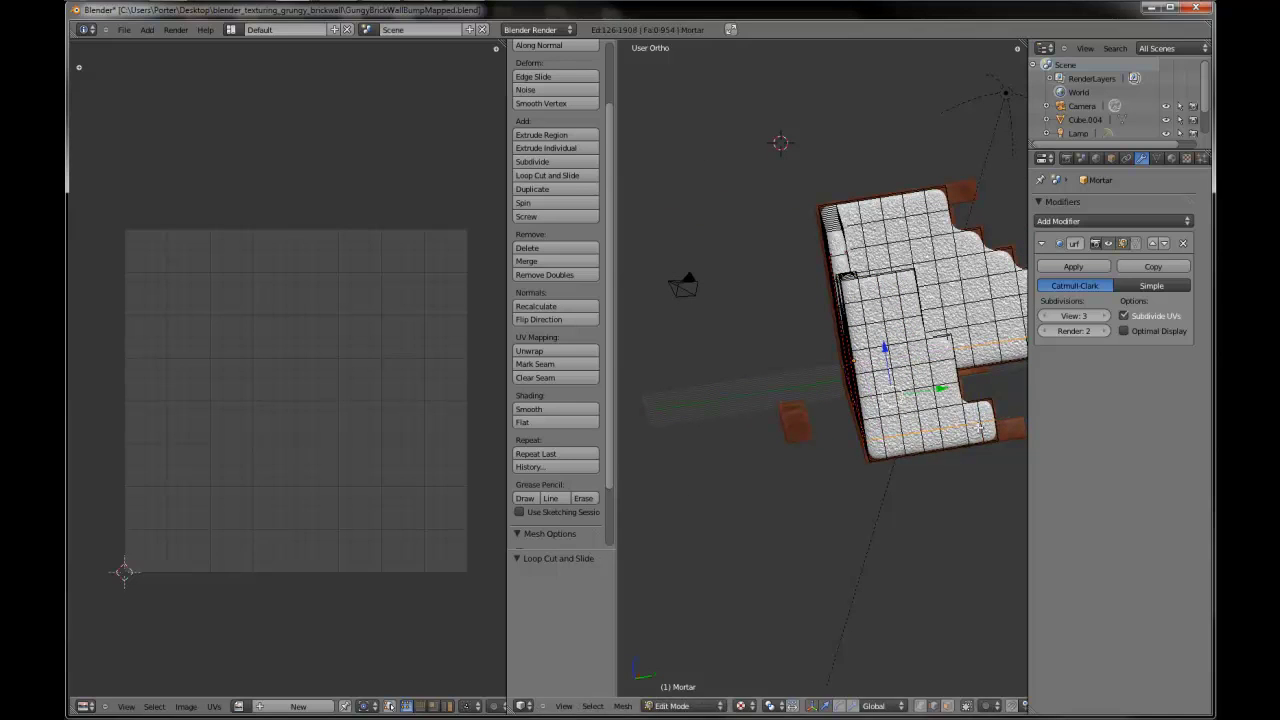
{"action": "middle_click_drag", "start_coordinate": [966, 429], "coordinate": [963, 369]}
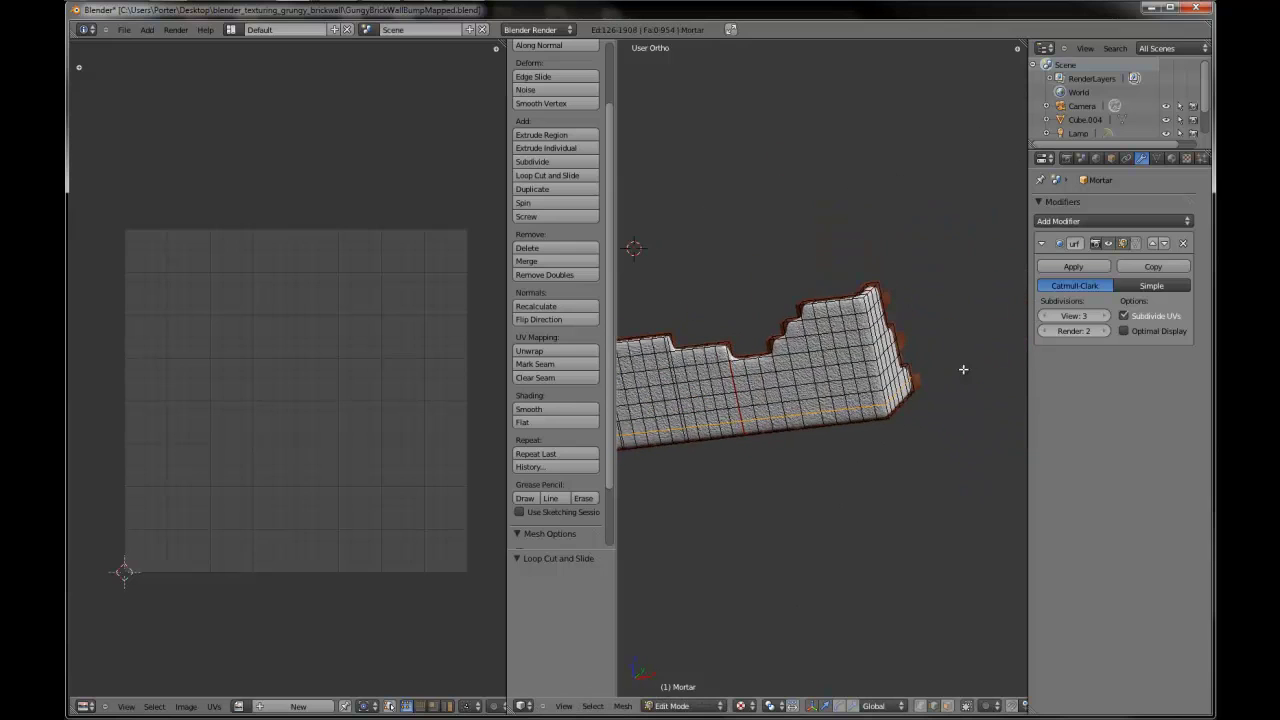
- Turn off X-Ray display for the Mortar and view the brick wall from the front
{"action": "left_click", "coordinate": [1111, 159]}
{"action": "left_click", "coordinate": [1122, 535]}
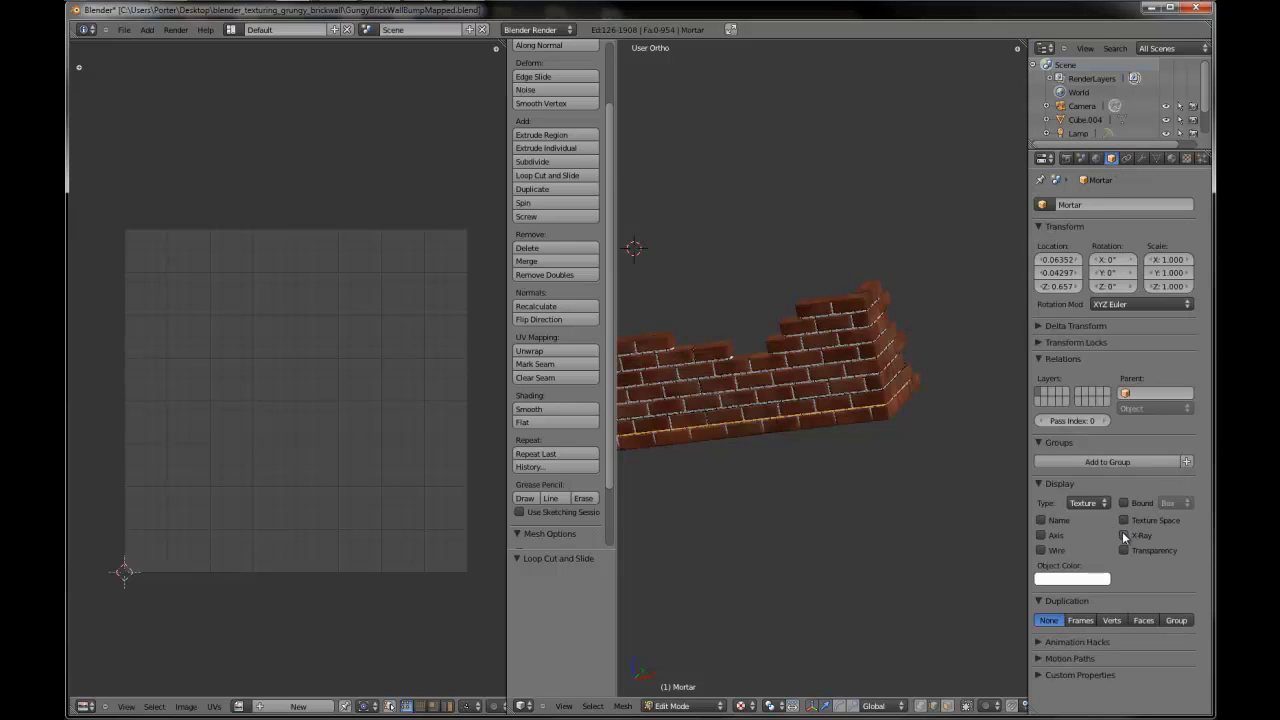
{"action": "middle_click_drag", "start_coordinate": [930, 400], "coordinate": [1000, 480]}
{"action": "key", "text": "KP_1"}
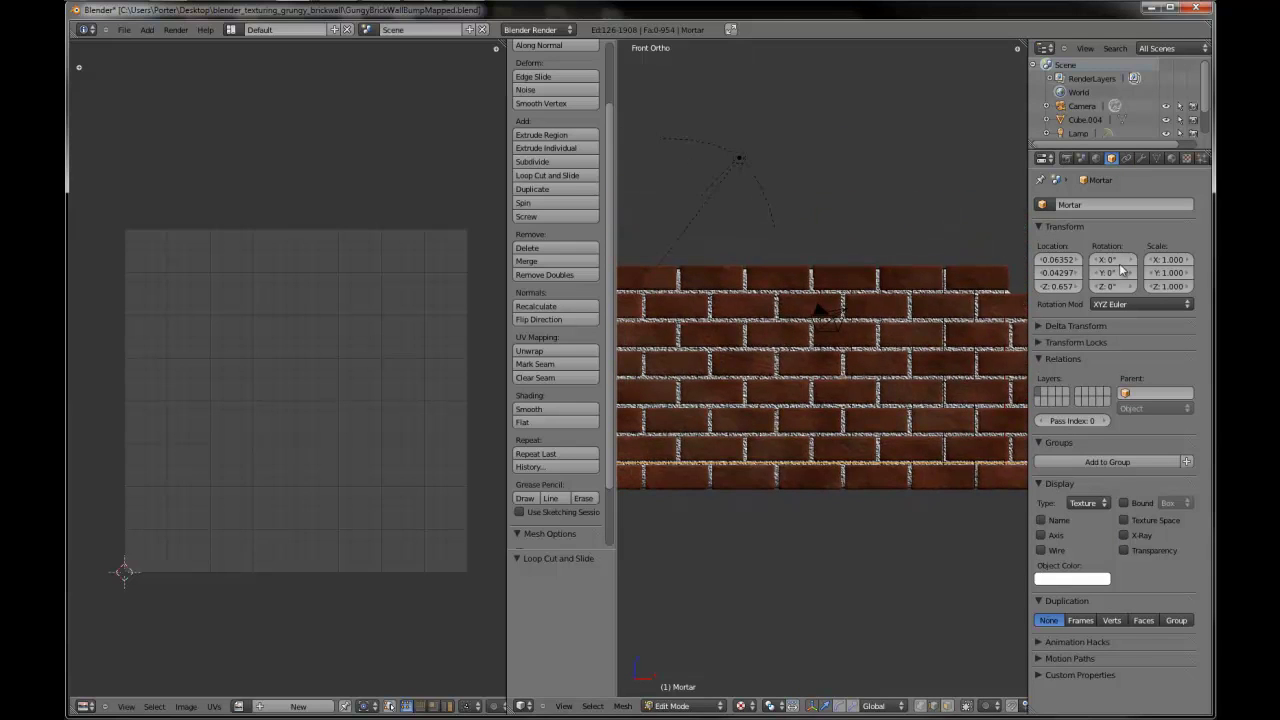
- Set the MortarMaterial's specular intensity to 0 and inspect the mortar between the bricks up close
{"action": "left_click", "coordinate": [1171, 158]}
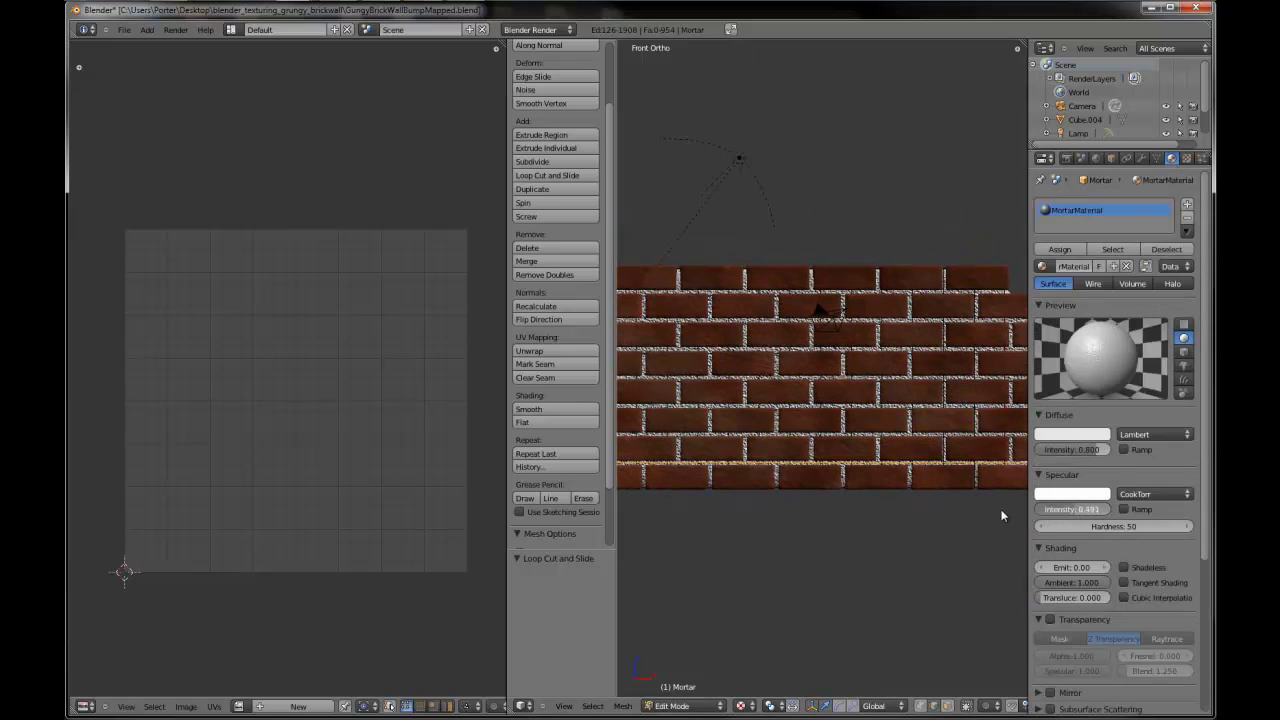
{"action": "mouse_move", "coordinate": [834, 520]}
{"action": "middle_mouse_down"}
{"action": "mouse_move", "coordinate": [851, 526]}
{"action": "mouse_move", "coordinate": [836, 502]}
{"action": "middle_mouse_up"}
{"action": "scroll", "coordinate": [836, 502], "scroll_direction": "up", "scroll_amount": 2}
{"action": "scroll", "coordinate": [849, 480], "scroll_direction": "up", "scroll_amount": 2}
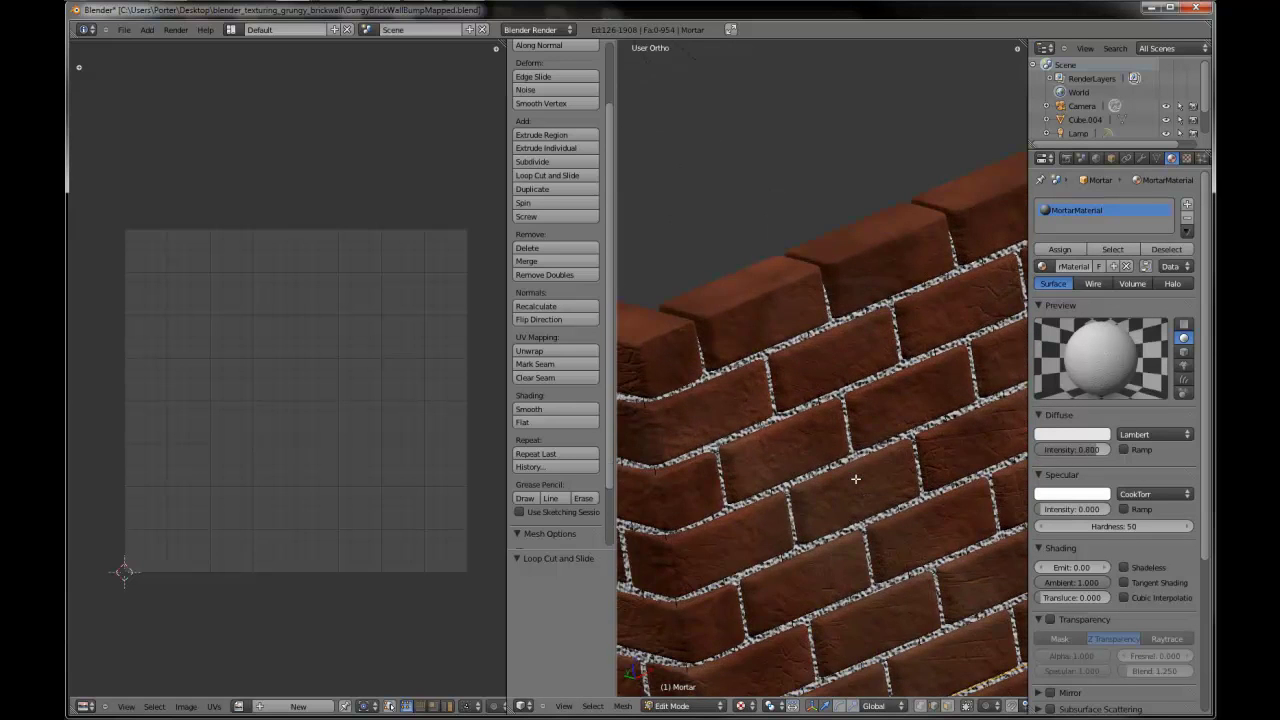
{"action": "key", "text": "KP_1"}
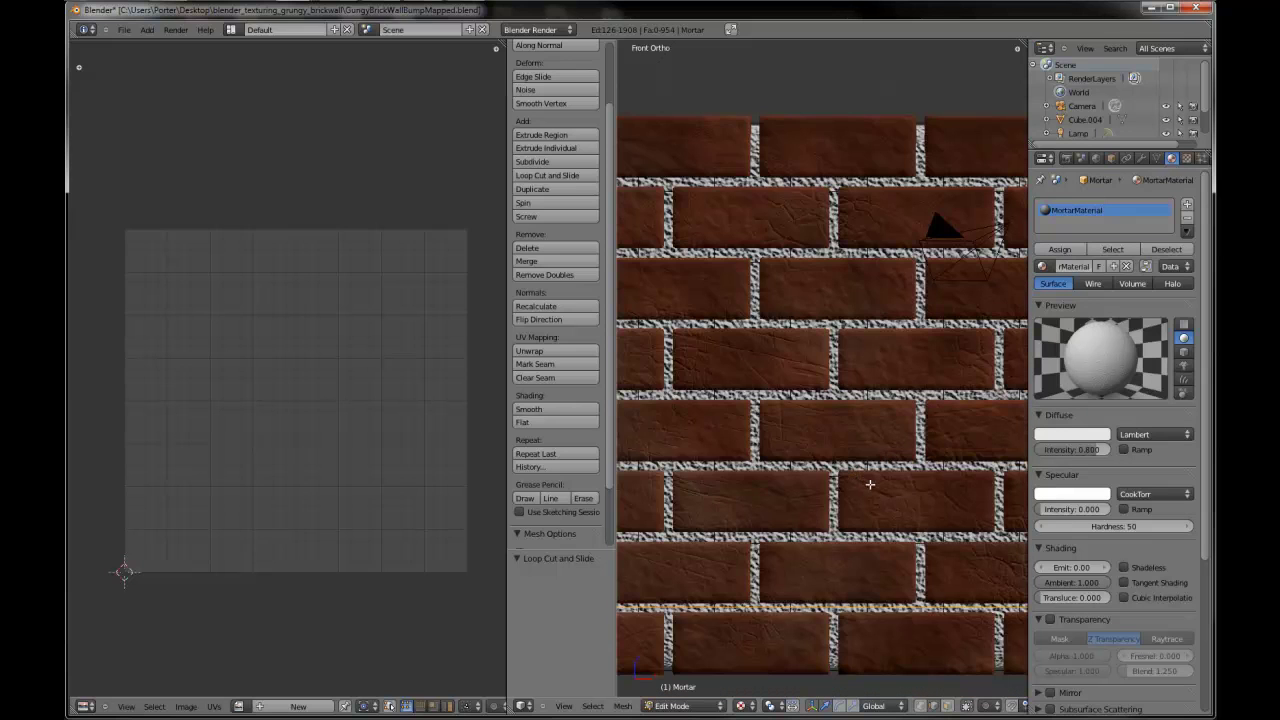
{"action": "scroll", "coordinate": [870, 484], "scroll_direction": "down", "scroll_amount": 4}
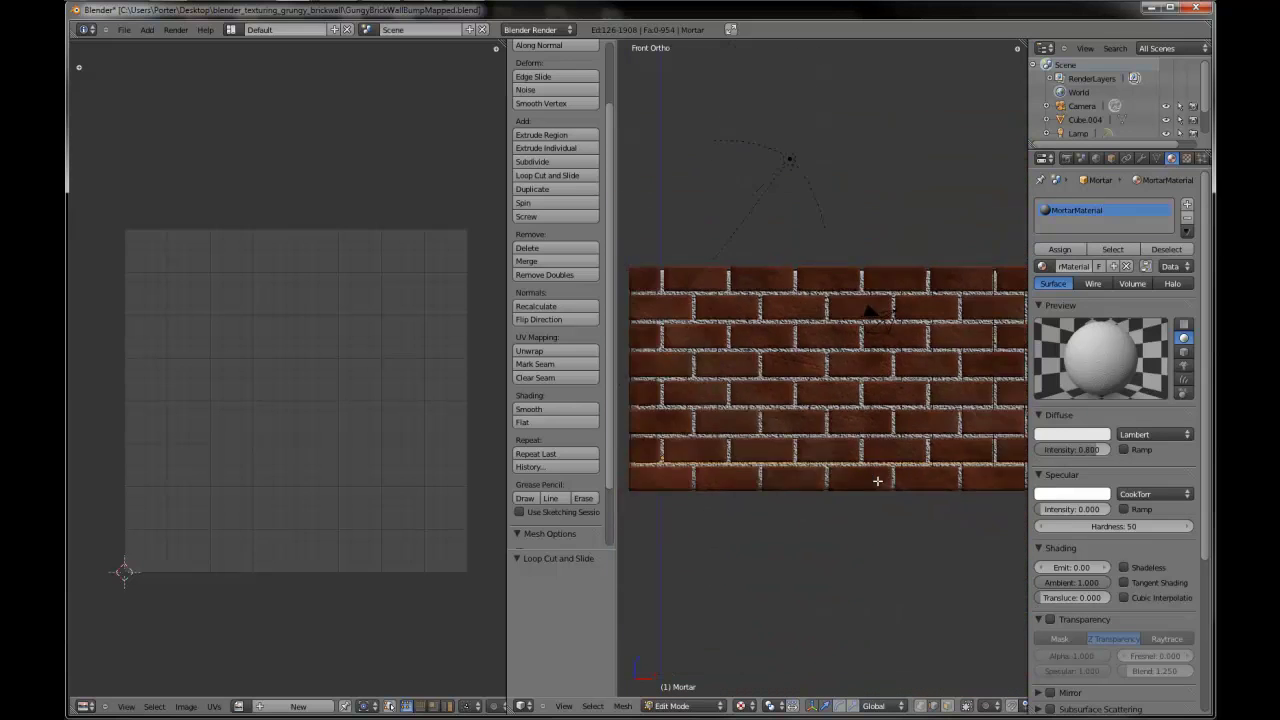
- Add a second texture to MortarMaterial below MortarBump and set its type to Image or Movie
{"action": "left_click", "coordinate": [1186, 158]}
{"action": "scroll", "coordinate": [1075, 286], "scroll_direction": "up", "scroll_amount": 8}
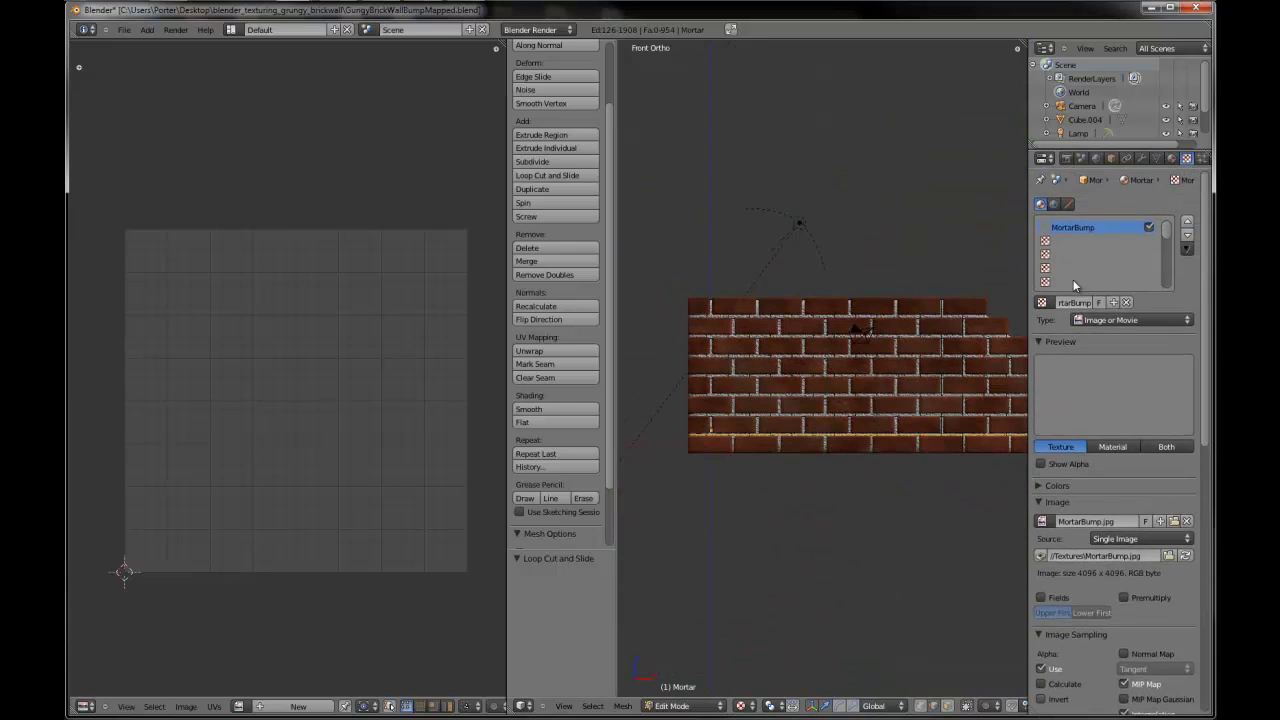
{"action": "left_click", "coordinate": [1046, 245]}
{"action": "left_click", "coordinate": [1086, 302]}
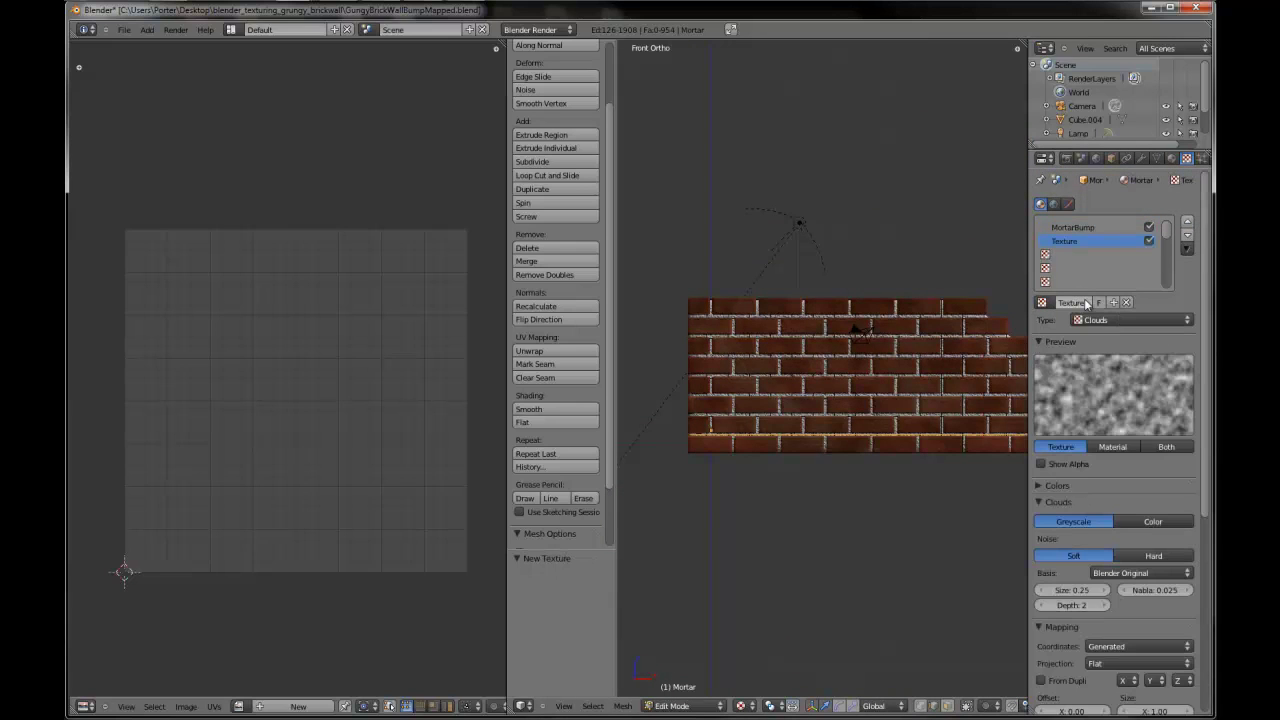
{"action": "left_click", "coordinate": [1090, 320]}
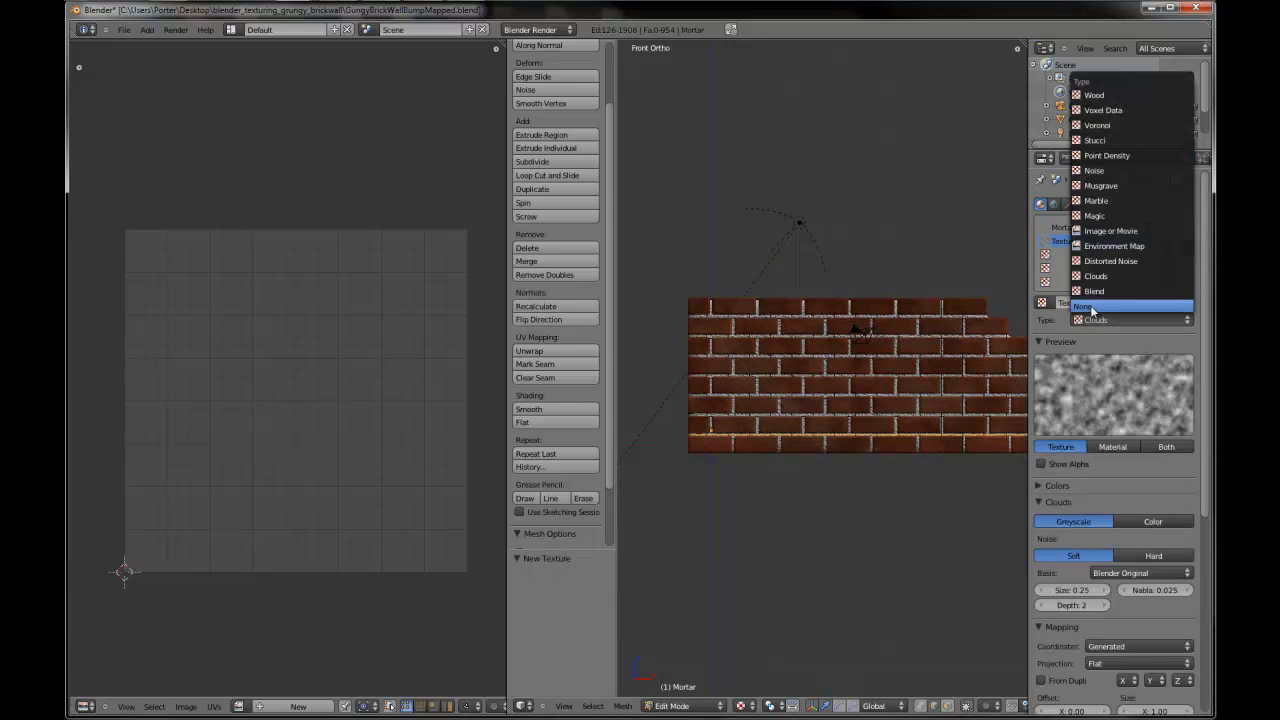
{"action": "left_click", "coordinate": [1110, 231]}
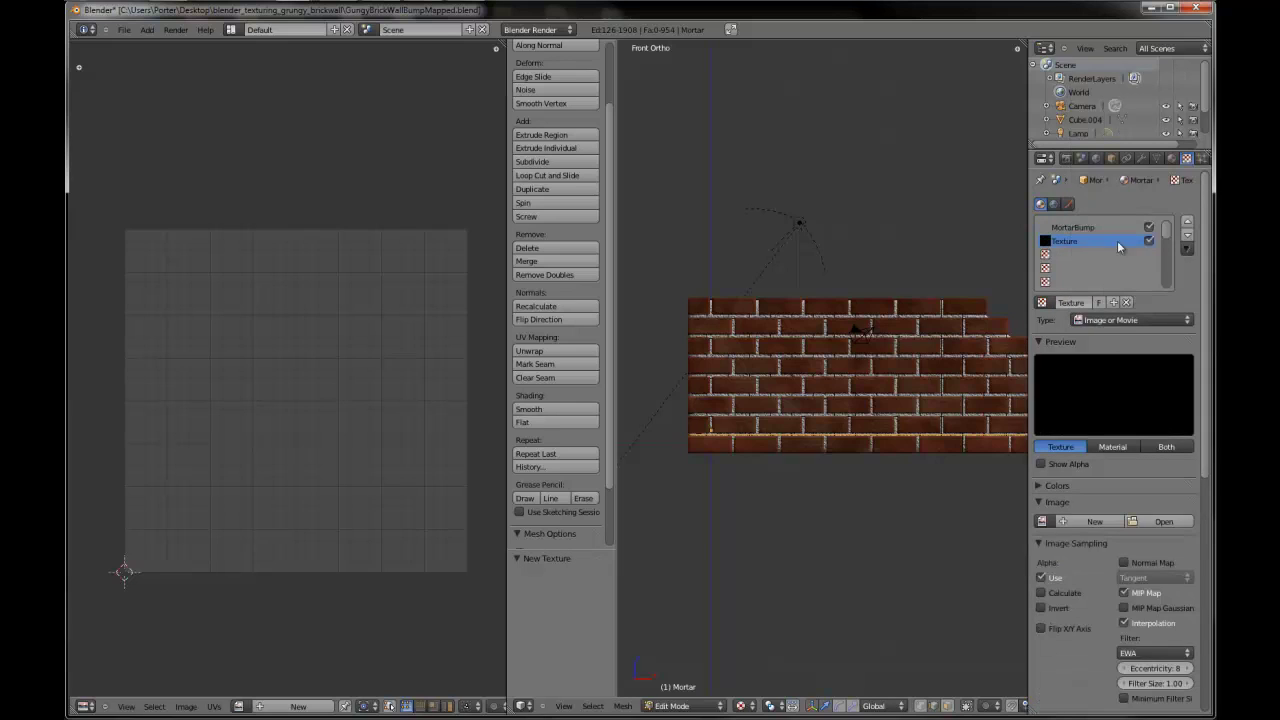
- Create a new image named MortarColor with a dark grey fill color for the second texture
{"action": "scroll", "coordinate": [1093, 440], "scroll_direction": "down", "scroll_amount": 2}
{"action": "left_click", "coordinate": [1094, 468]}
{"action": "left_click", "coordinate": [1114, 457]}
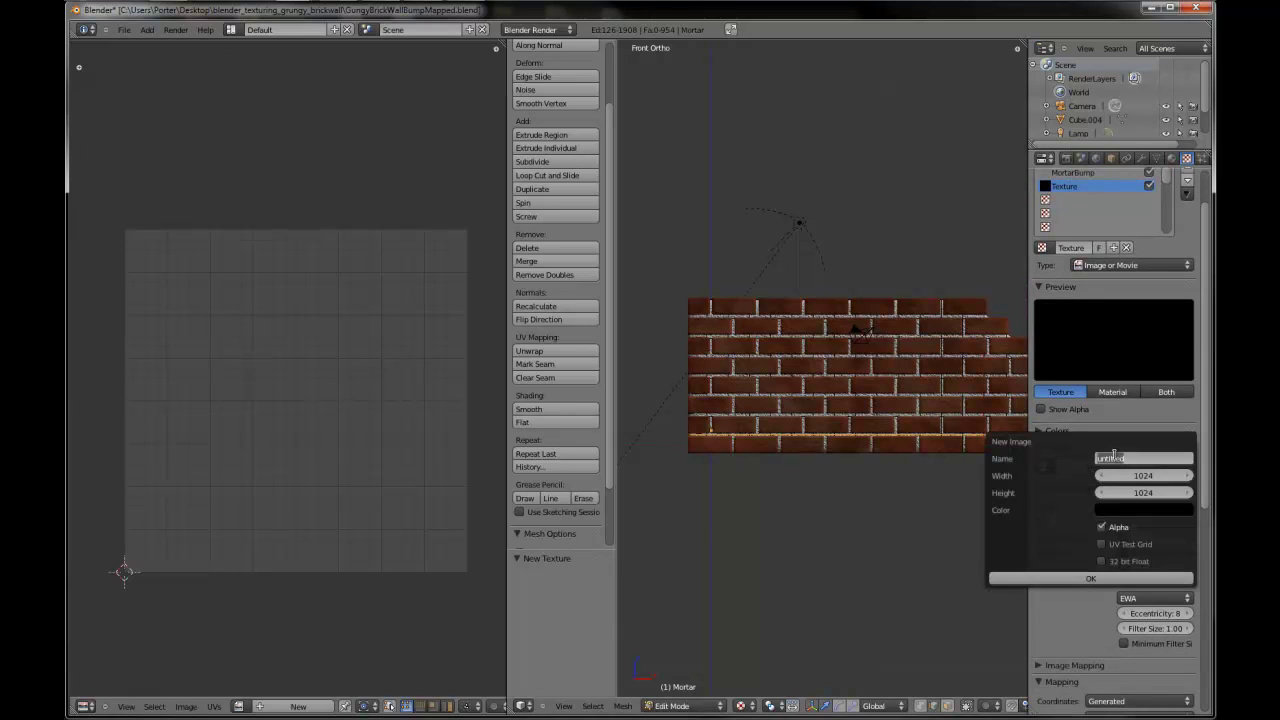
{"action": "type", "text": "MortarColor"}
{"action": "left_click", "coordinate": [1144, 511]}
{"action": "left_click_drag", "start_coordinate": [1185, 415], "coordinate": [1183, 393]}
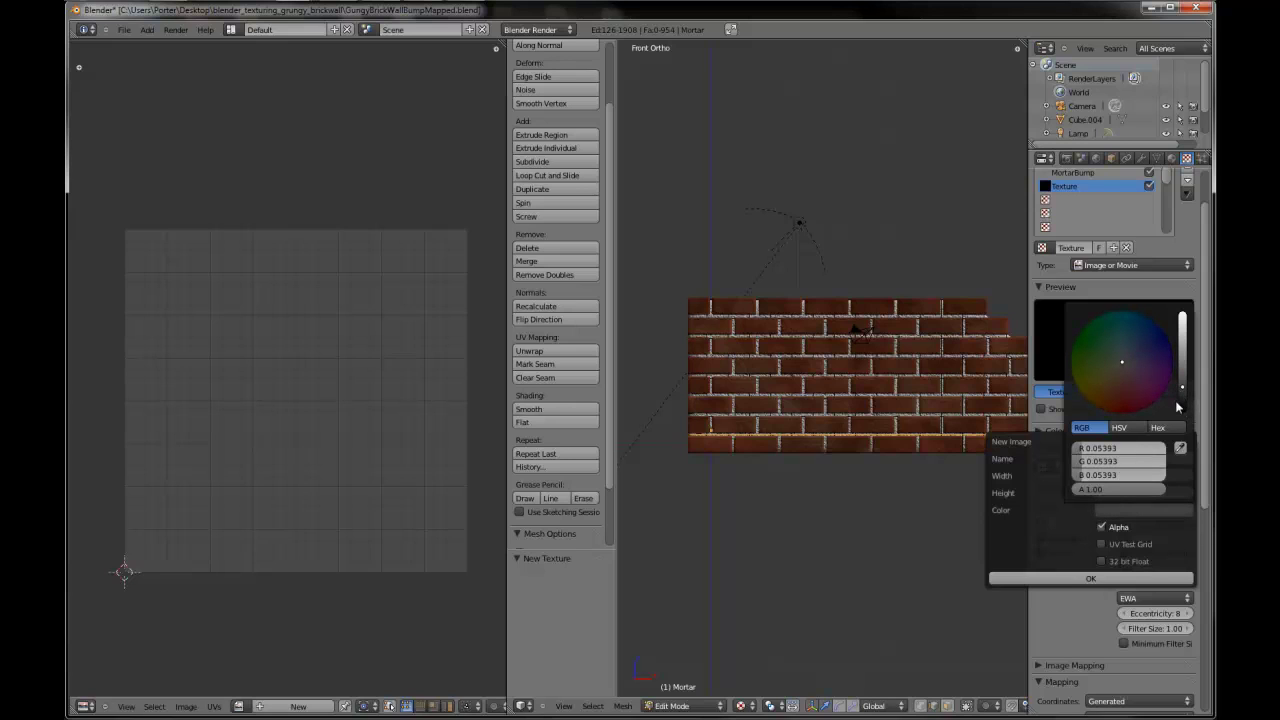
{"action": "left_click", "coordinate": [1098, 577]}
- Set the second mortar texture's mapping coordinates to UV and check its influence settings
{"action": "scroll", "coordinate": [1130, 555], "scroll_direction": "down", "scroll_amount": 5}
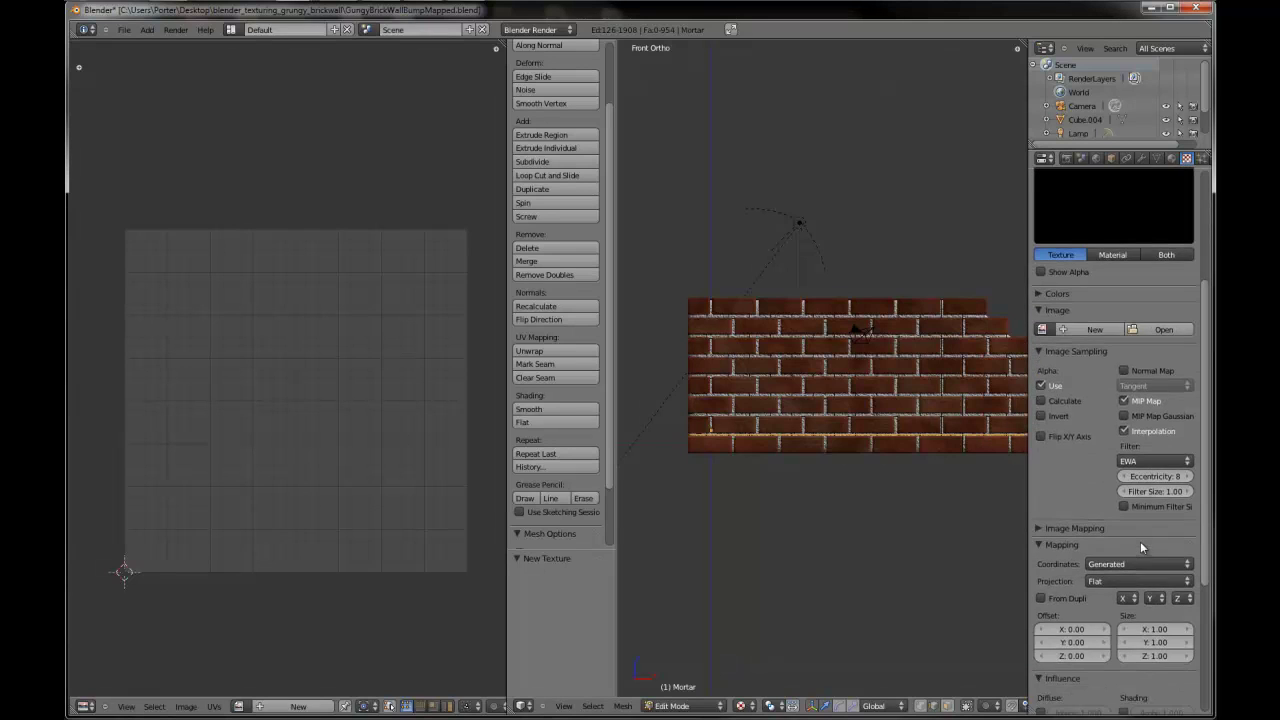
{"action": "left_click", "coordinate": [1140, 564]}
{"action": "left_click", "coordinate": [1115, 507]}
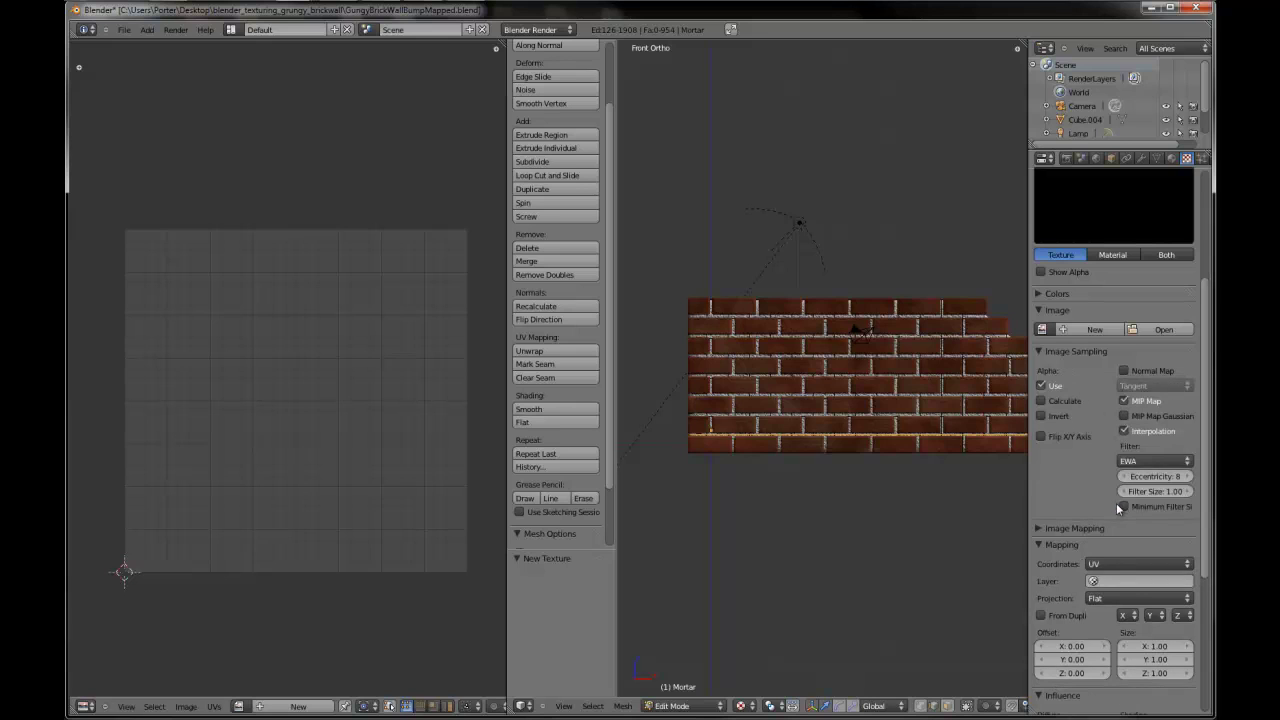
{"action": "scroll", "coordinate": [1130, 528], "scroll_direction": "down", "scroll_amount": 6}
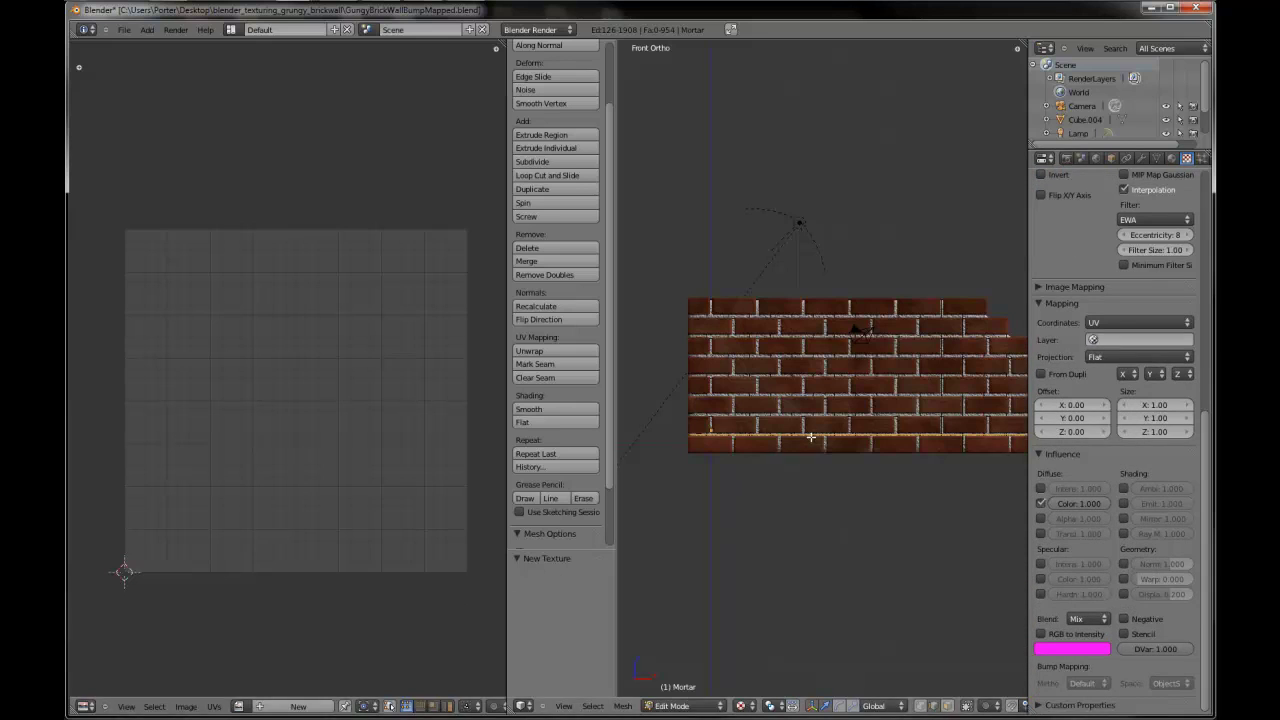
- Return the Mortar to Object Mode and clear the object selection
{"action": "scroll", "coordinate": [1100, 120], "scroll_direction": "down", "scroll_amount": 2}
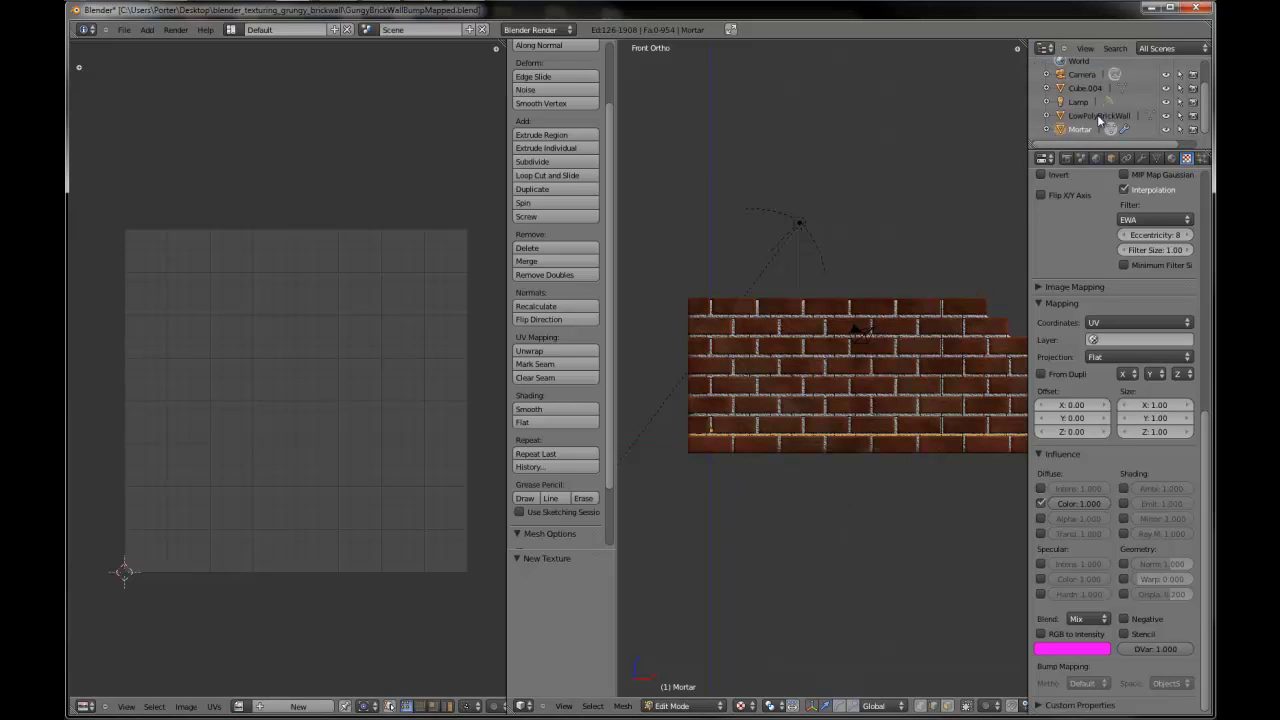
{"action": "key", "text": "Tab"}
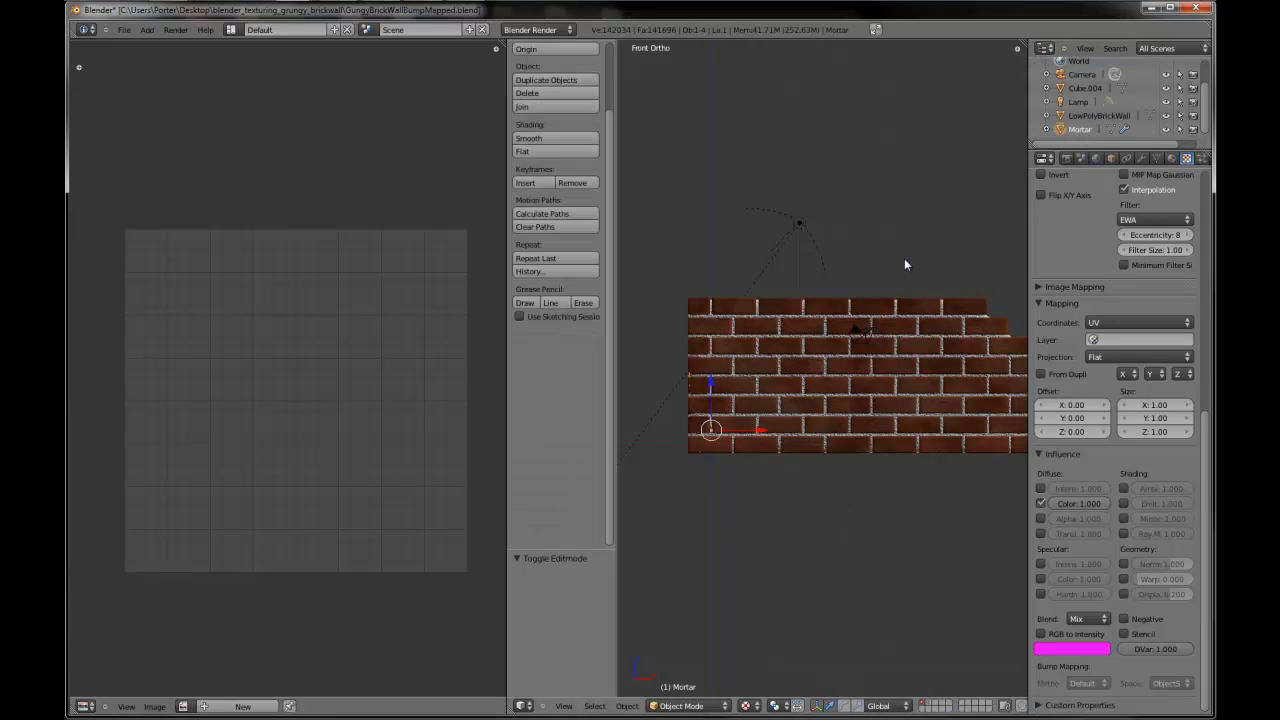
{"action": "key", "text": "a"}
{"action": "key", "text": "a"}
{"action": "right_click", "coordinate": [858, 322]}
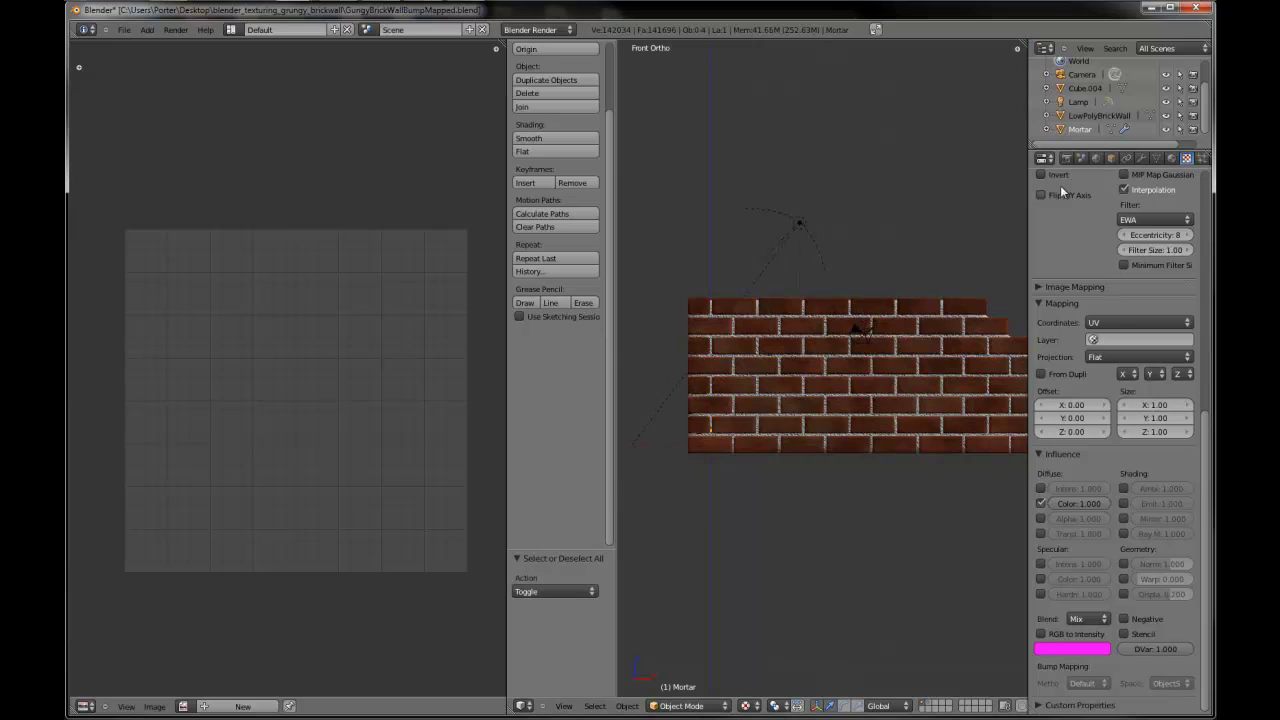
- Select the entire Mortar mesh in Edit Mode to display its UV layout
{"action": "key", "text": "Tab"}
{"action": "scroll", "coordinate": [853, 327], "scroll_direction": "up", "scroll_amount": 4}
{"action": "key", "text": "a"}
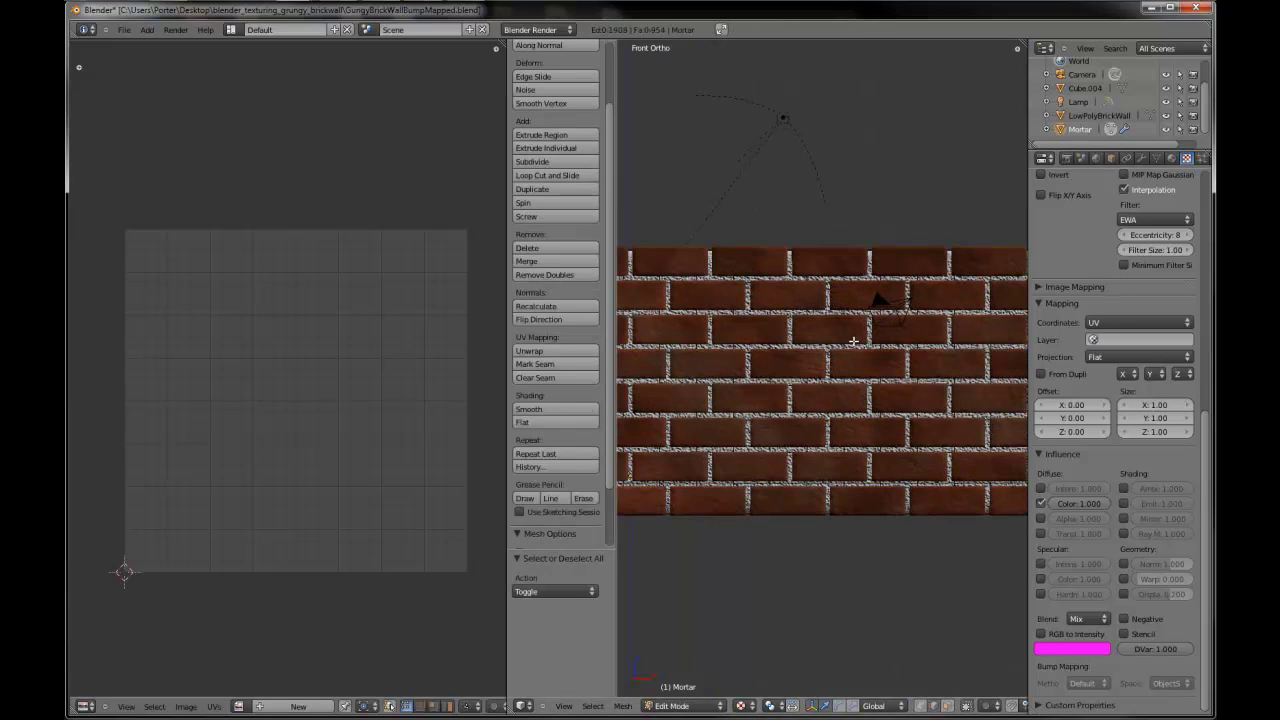
{"action": "key", "text": "a"}
{"action": "scroll", "coordinate": [295, 477], "scroll_direction": "up", "scroll_amount": 3}
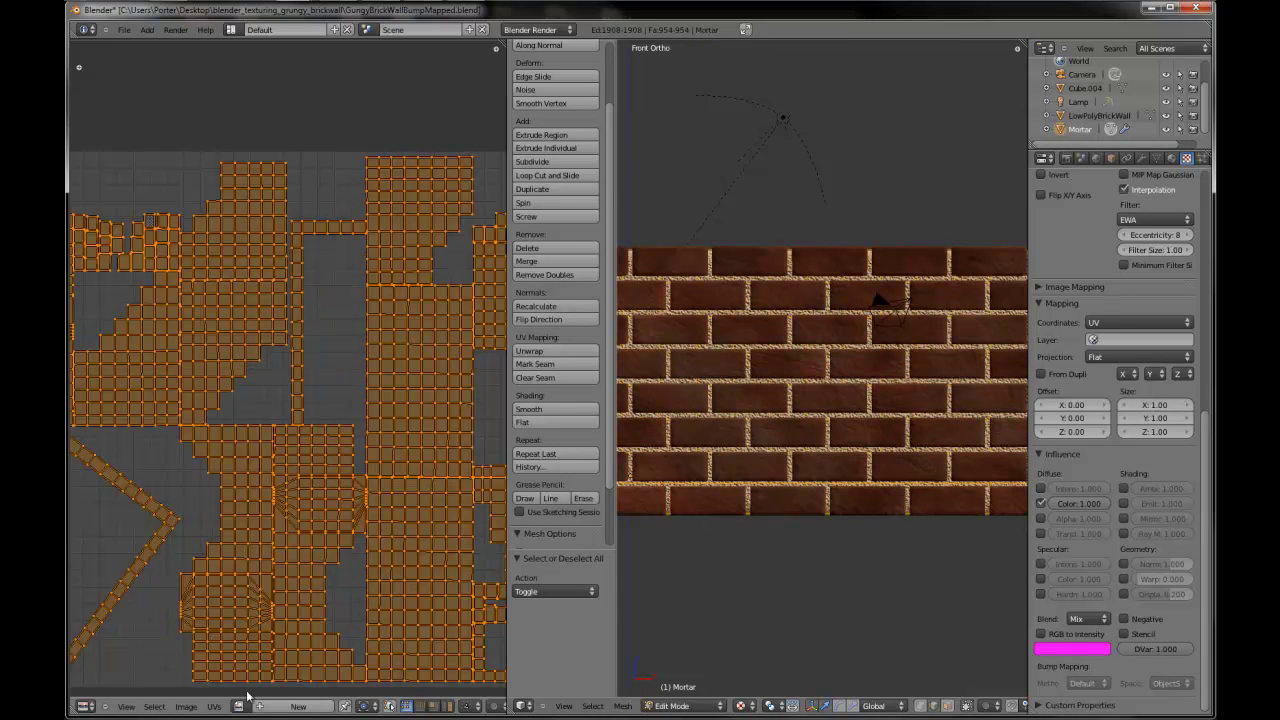
{"action": "left_click", "coordinate": [239, 706]}
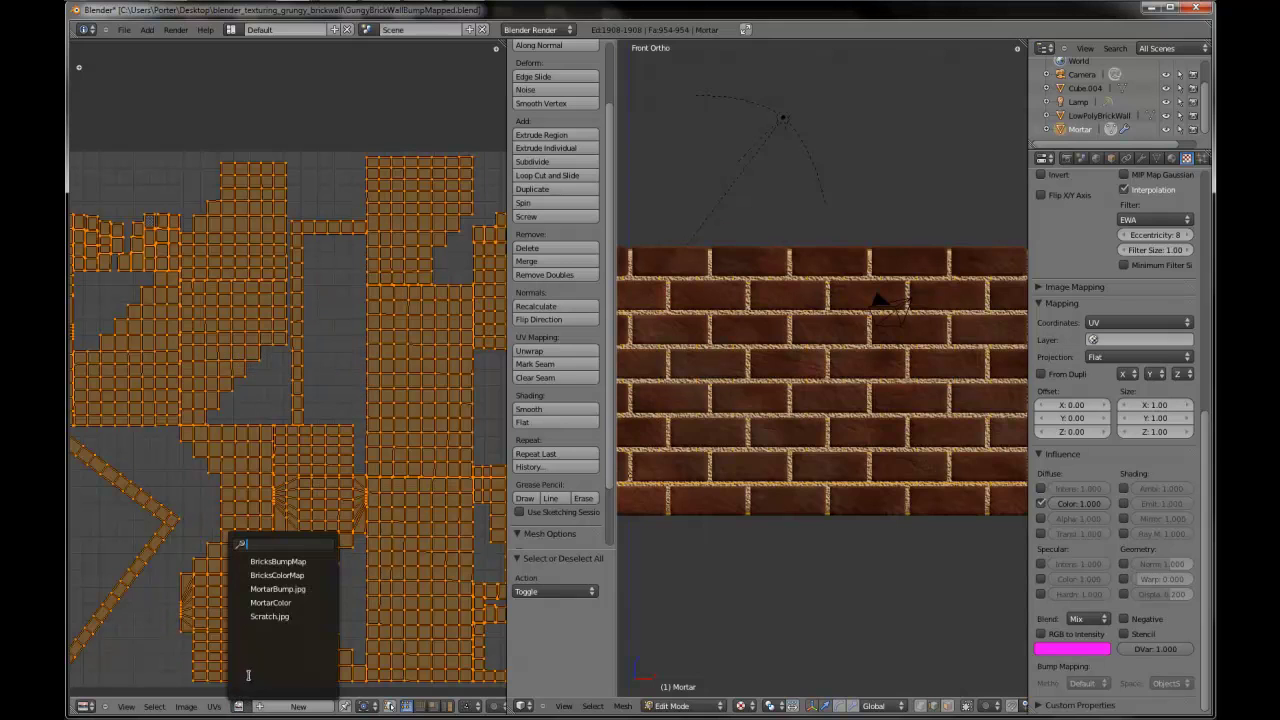
{"action": "left_click", "coordinate": [278, 576]}
{"action": "scroll", "coordinate": [289, 577], "scroll_direction": "down", "scroll_amount": 8}
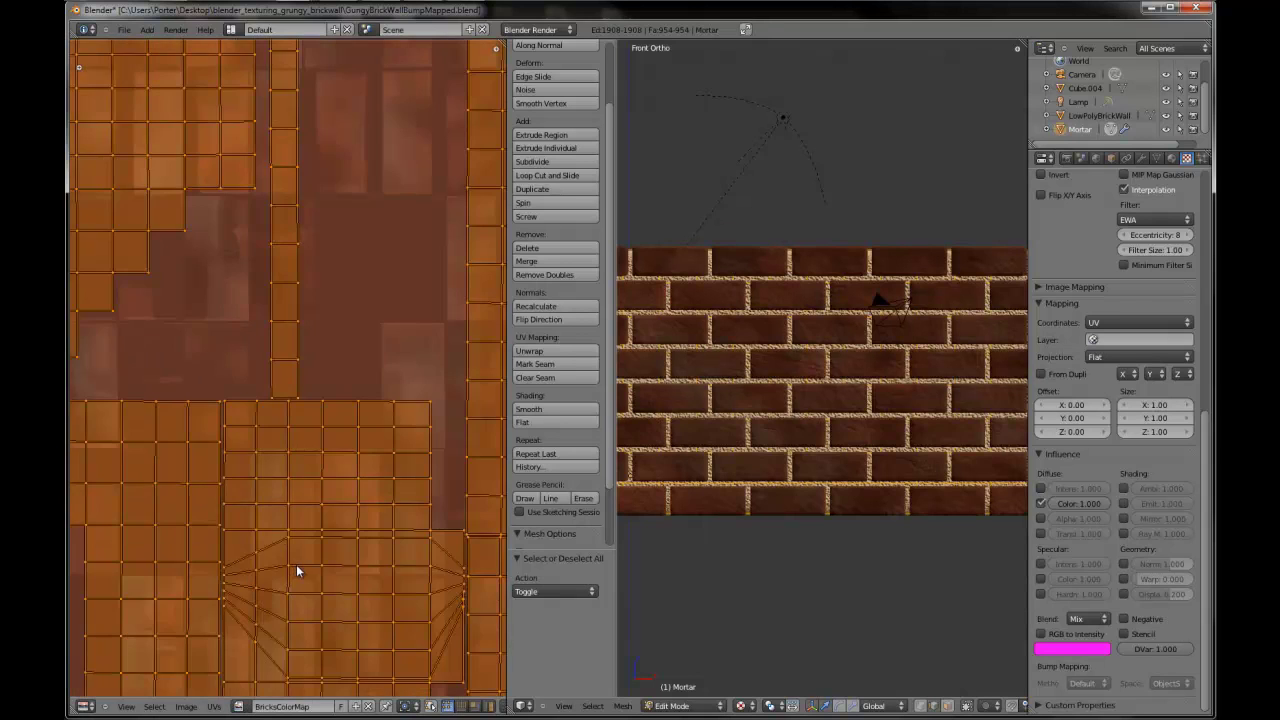
- Assign the MortarColor image to the mortar's selected UV layout
{"action": "left_click", "coordinate": [239, 706]}
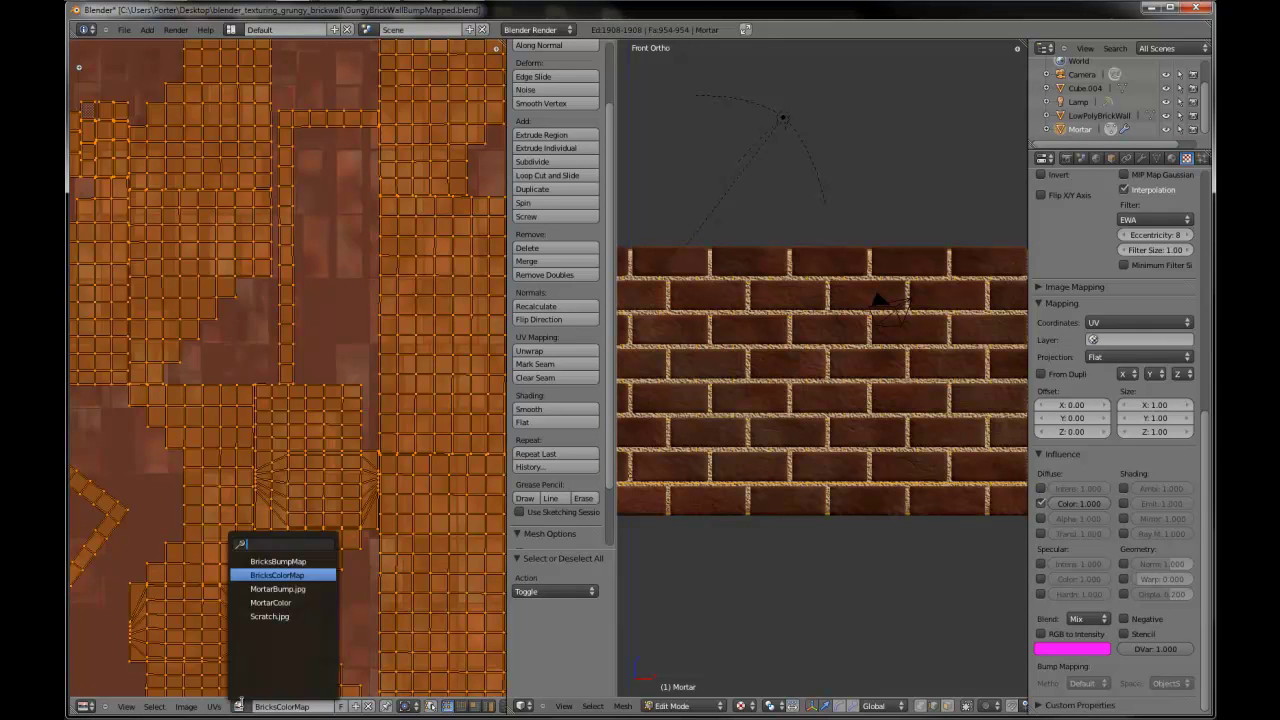
{"action": "left_click", "coordinate": [279, 604]}
{"action": "scroll", "coordinate": [304, 588], "scroll_direction": "down", "scroll_amount": 2}
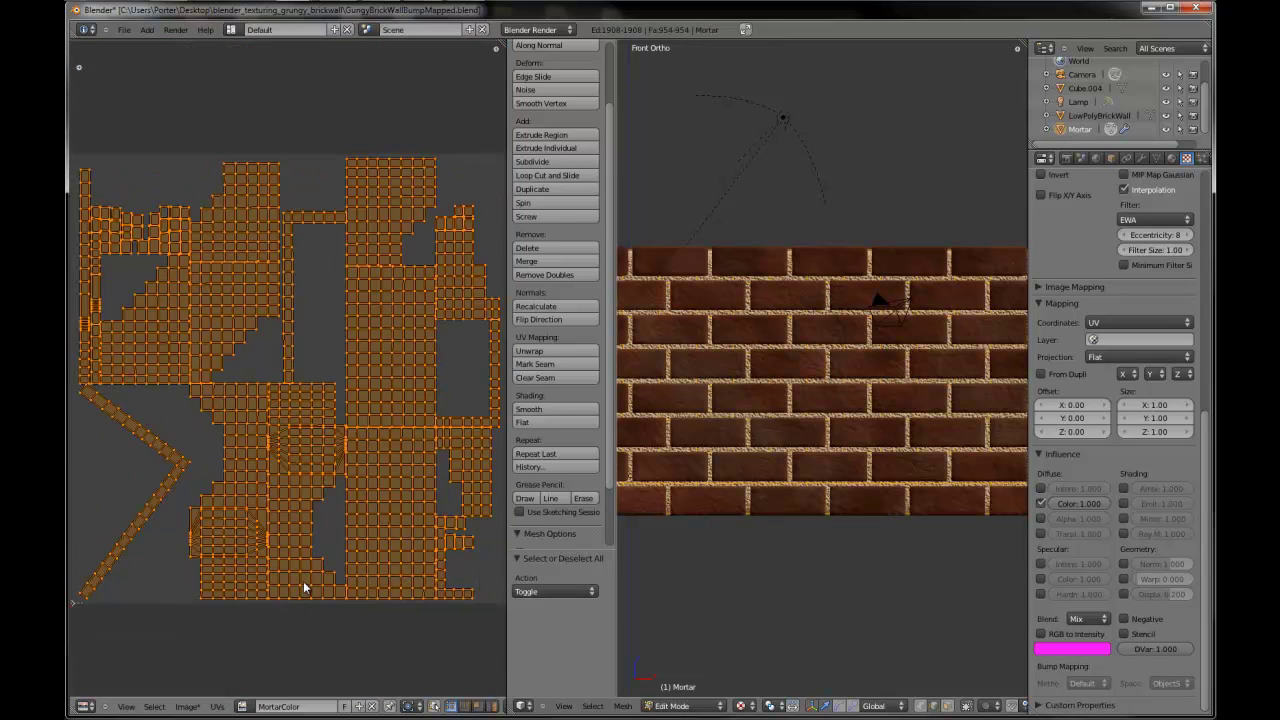
{"action": "scroll", "coordinate": [305, 588], "scroll_direction": "up", "scroll_amount": 2}
- Leave Edit Mode, maximize the 3D view and switch the Mortar to Texture Paint mode
{"action": "key", "text": "Tab"}
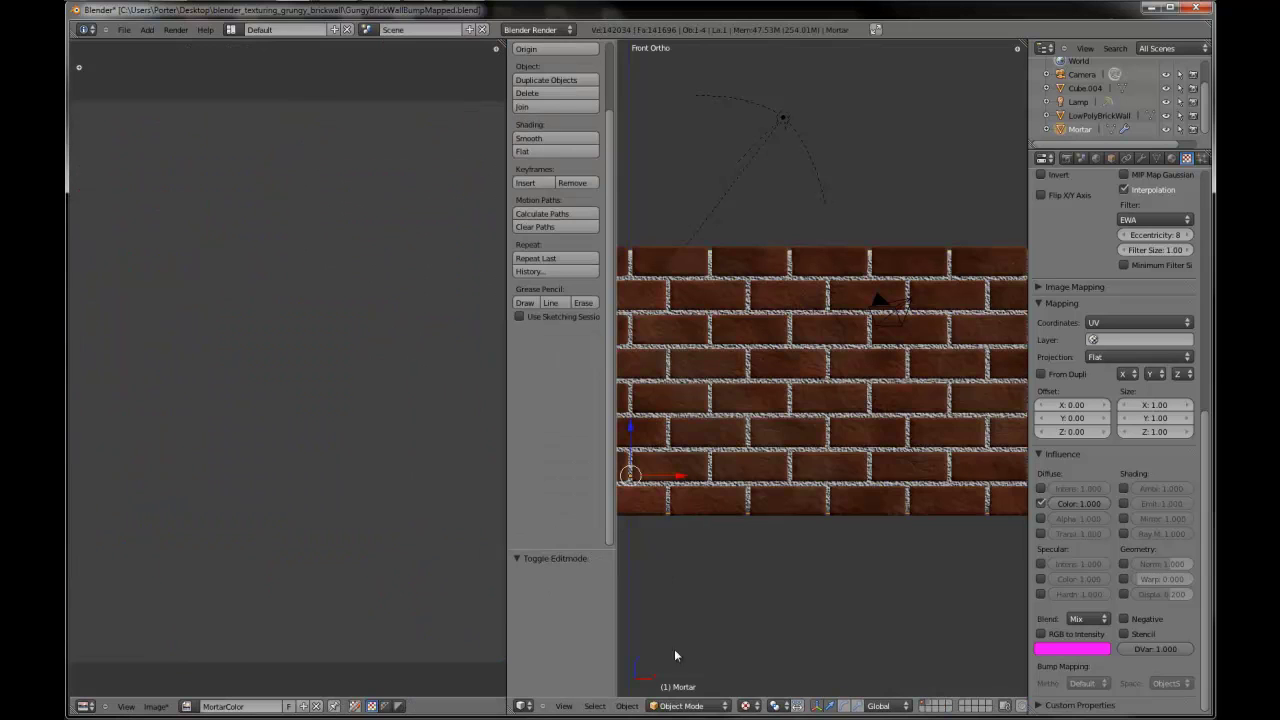
{"action": "key", "text": "ctrl+Up"}
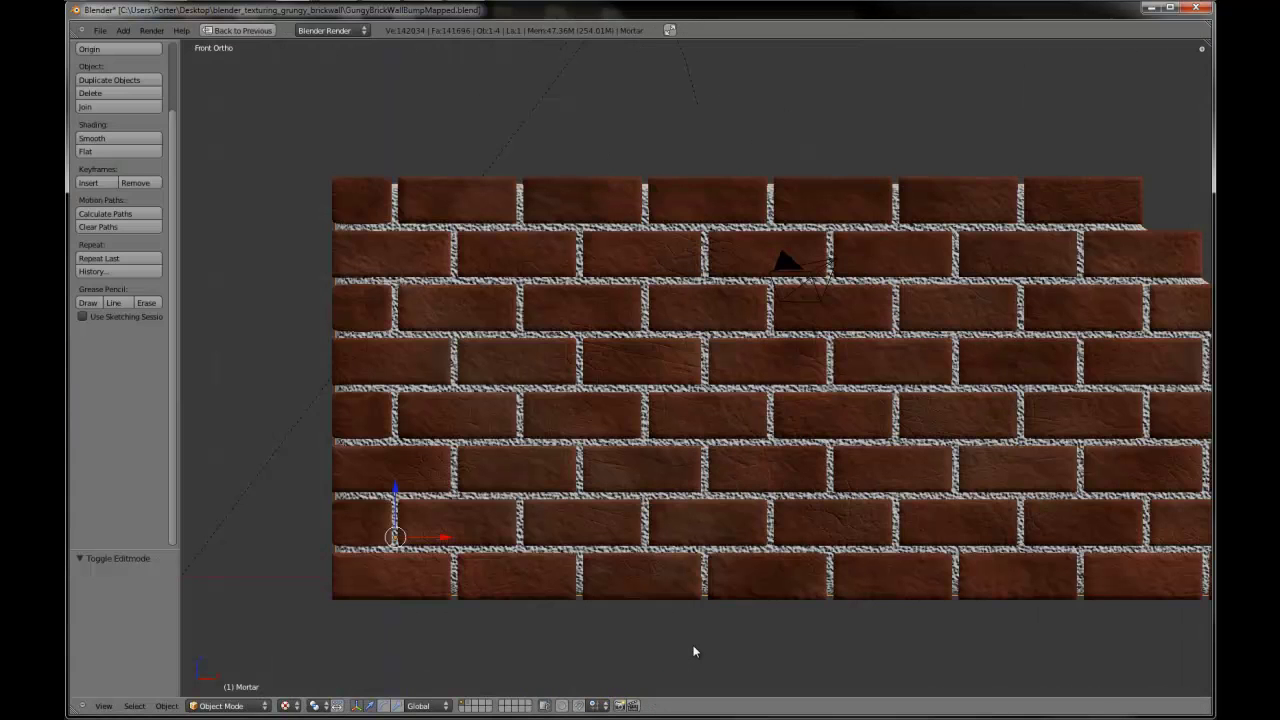
{"action": "left_click", "coordinate": [228, 706]}
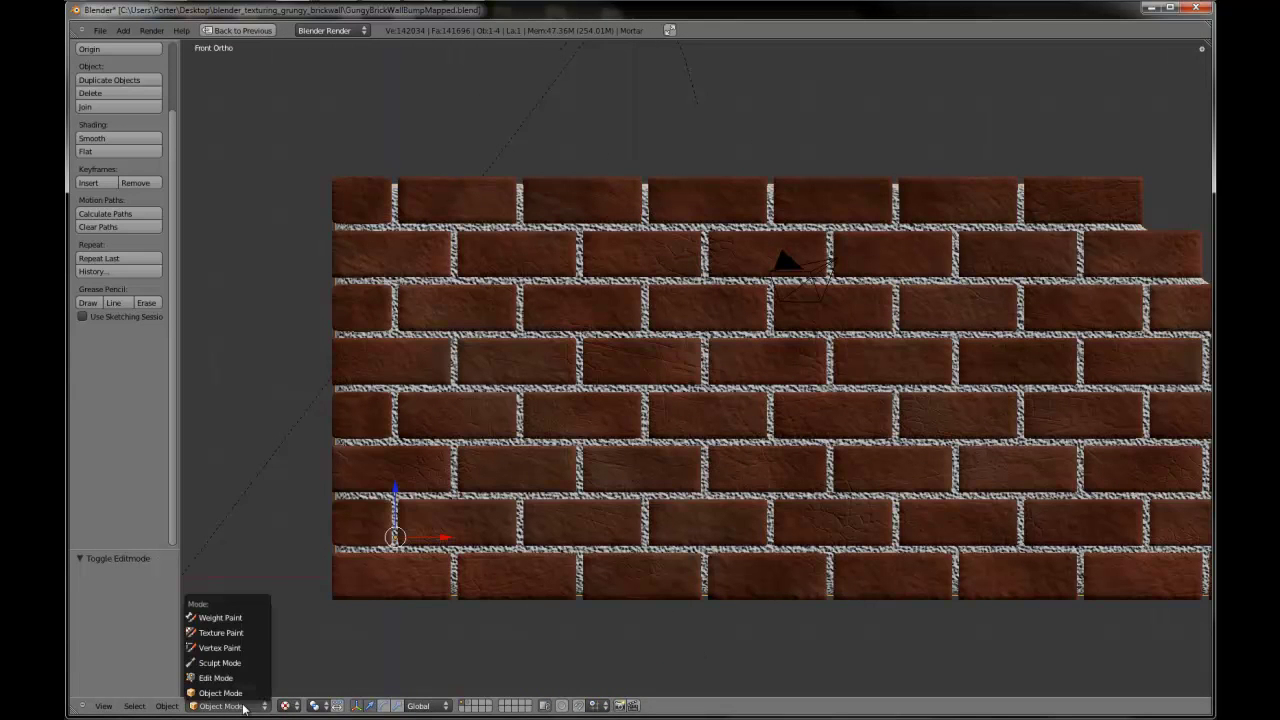
{"action": "left_click", "coordinate": [256, 637]}
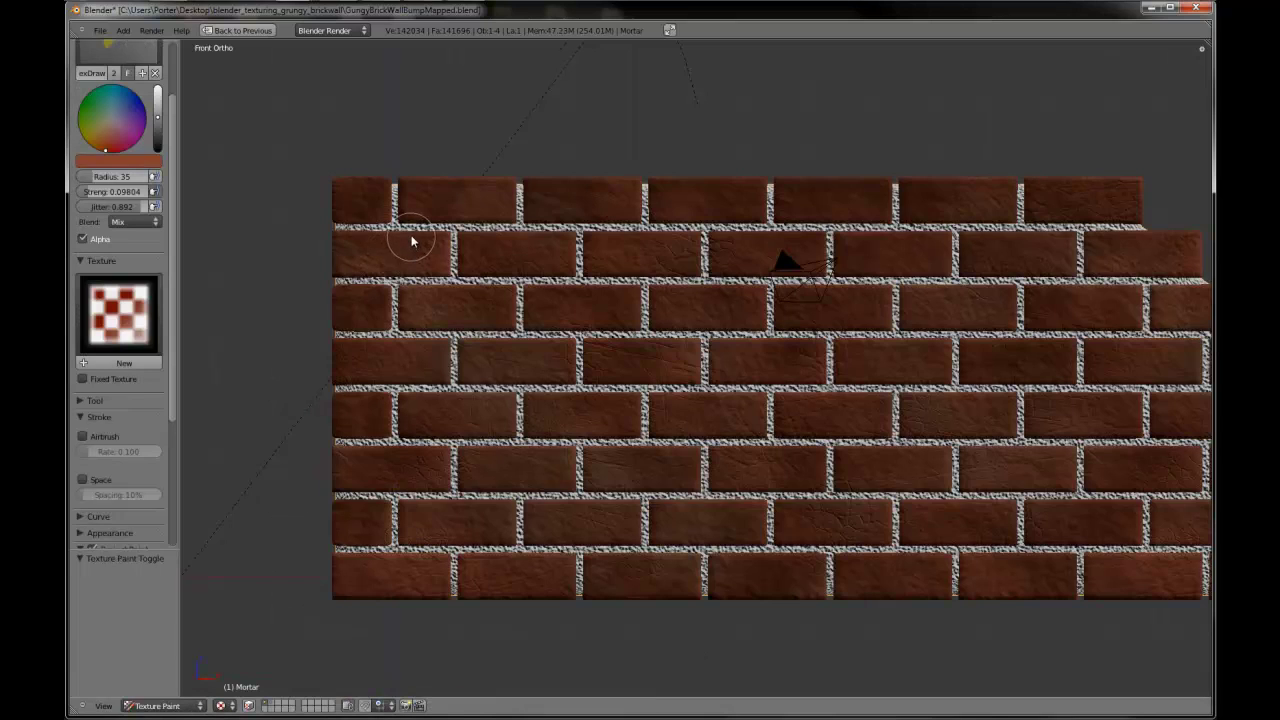
- Set the brush to a light grey and dab it on the mortar, restoring the split layout to check the MortarColor image
{"action": "key", "text": "s"}
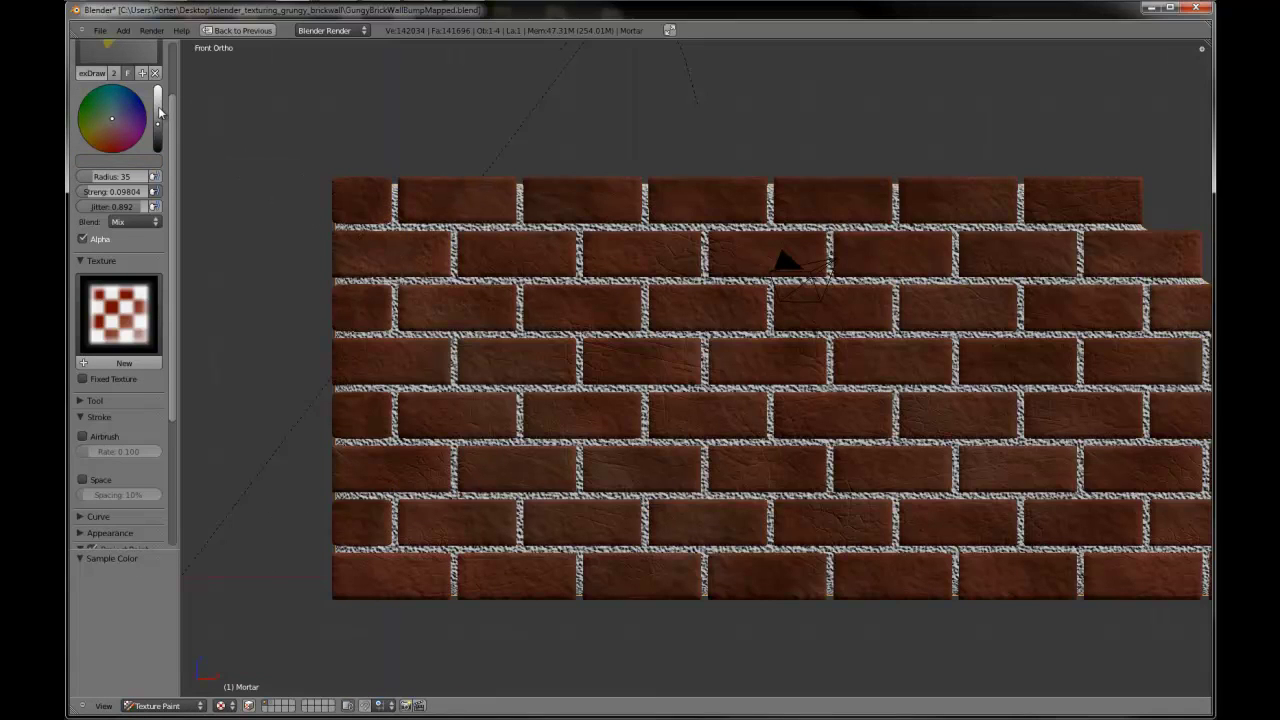
{"action": "left_click_drag", "start_coordinate": [162, 114], "coordinate": [160, 100]}
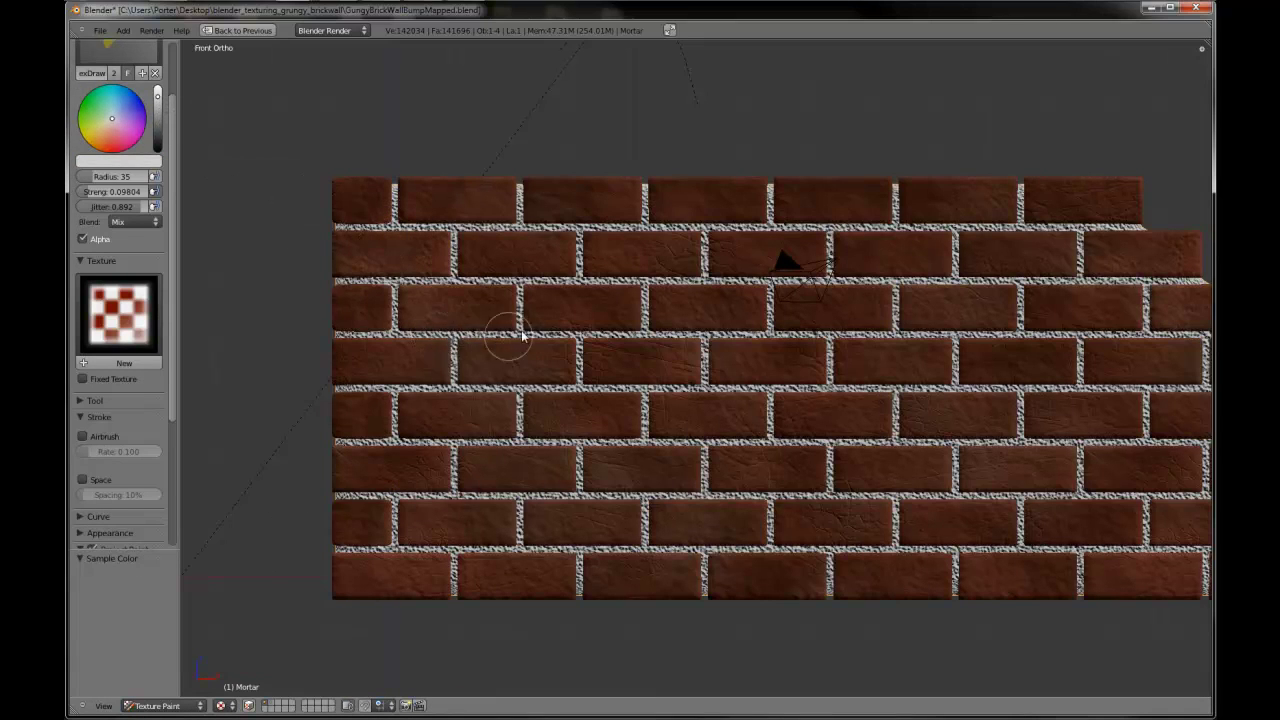
{"action": "left_click", "coordinate": [588, 380]}
{"action": "mouse_move", "coordinate": [588, 380]}
{"action": "middle_mouse_down"}
{"action": "mouse_move", "coordinate": [583, 406]}
{"action": "mouse_move", "coordinate": [709, 443]}
{"action": "mouse_move", "coordinate": [674, 437]}
{"action": "middle_mouse_up"}
{"action": "scroll", "coordinate": [655, 437], "scroll_direction": "up", "scroll_amount": 4}
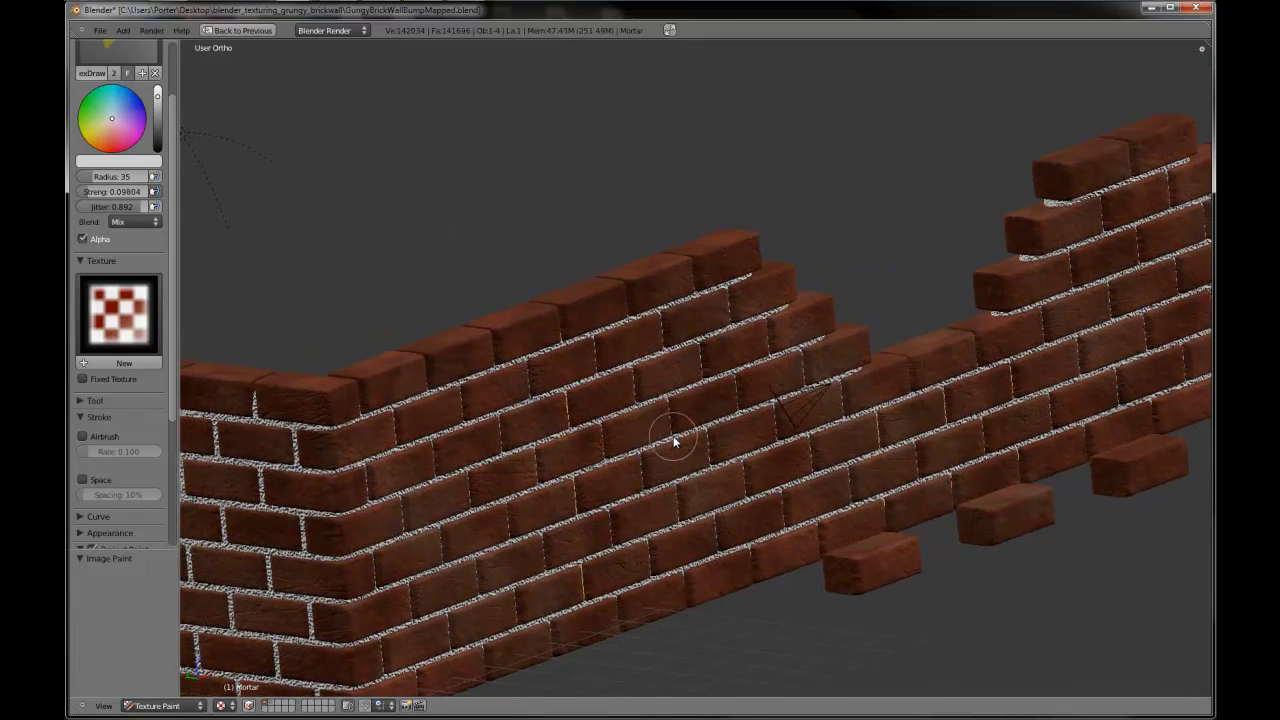
{"action": "key", "text": "ctrl+Up"}
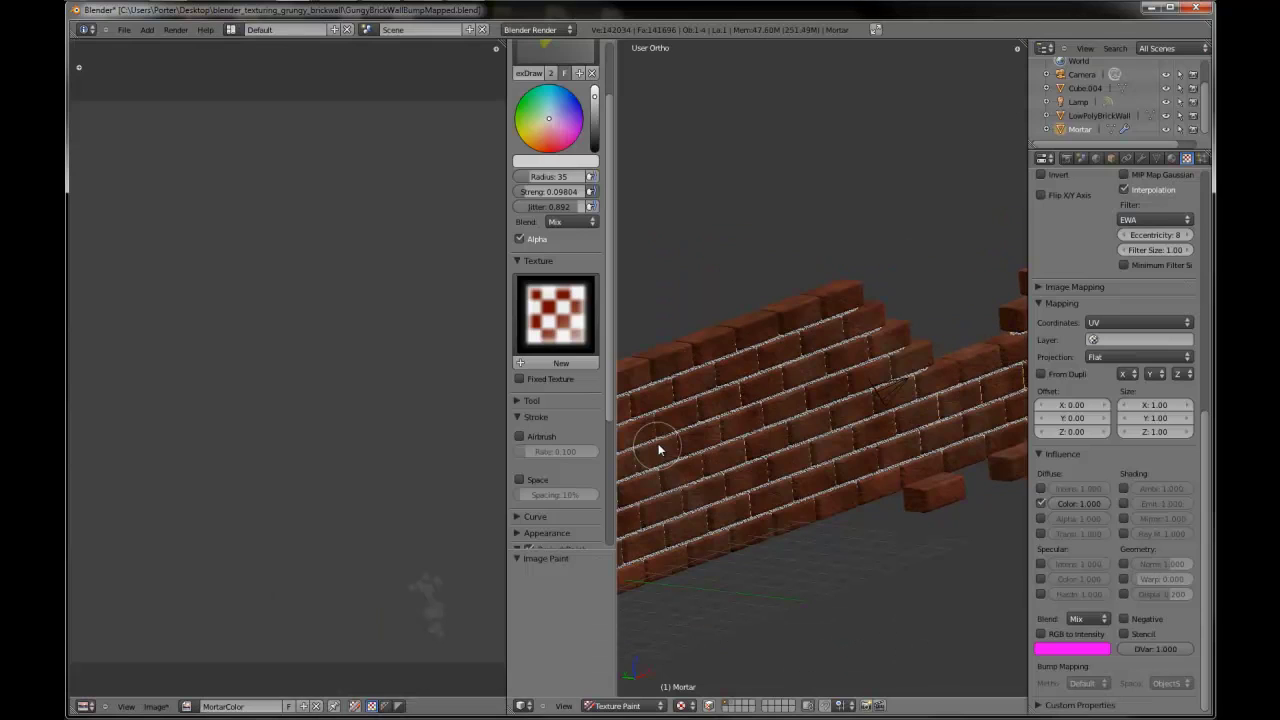
{"action": "scroll", "coordinate": [1115, 273], "scroll_direction": "up", "scroll_amount": 10}
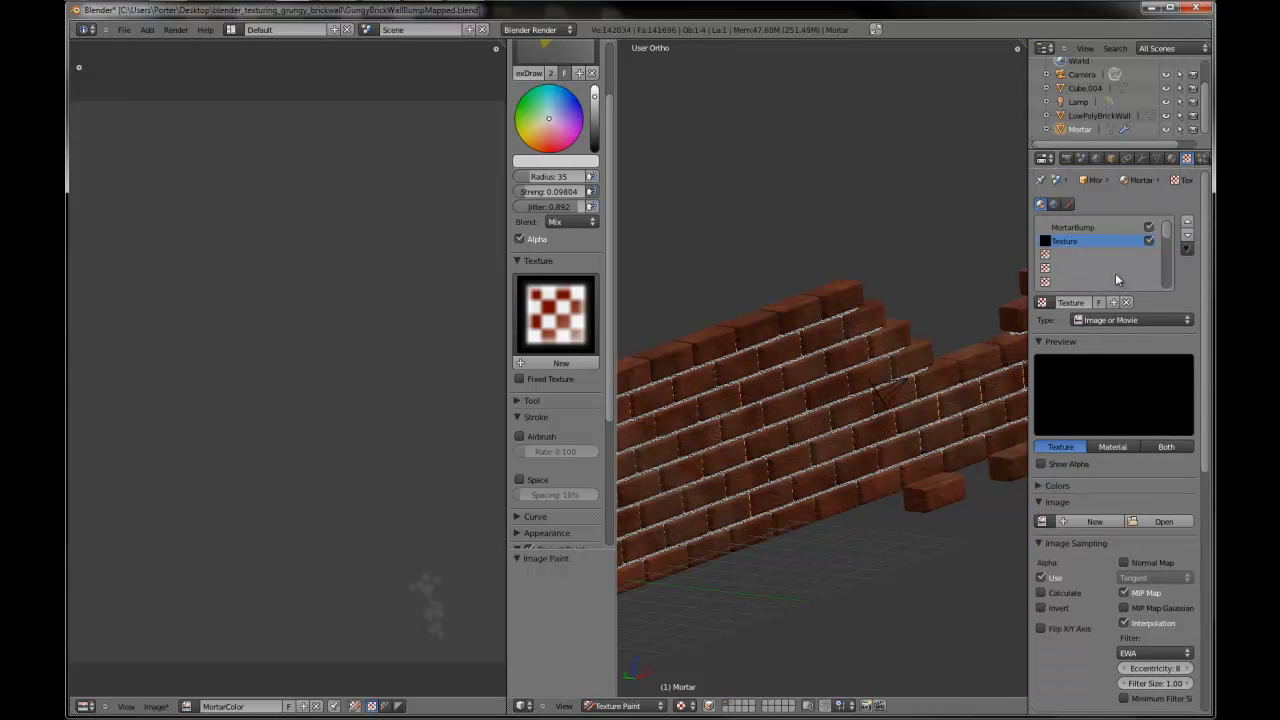
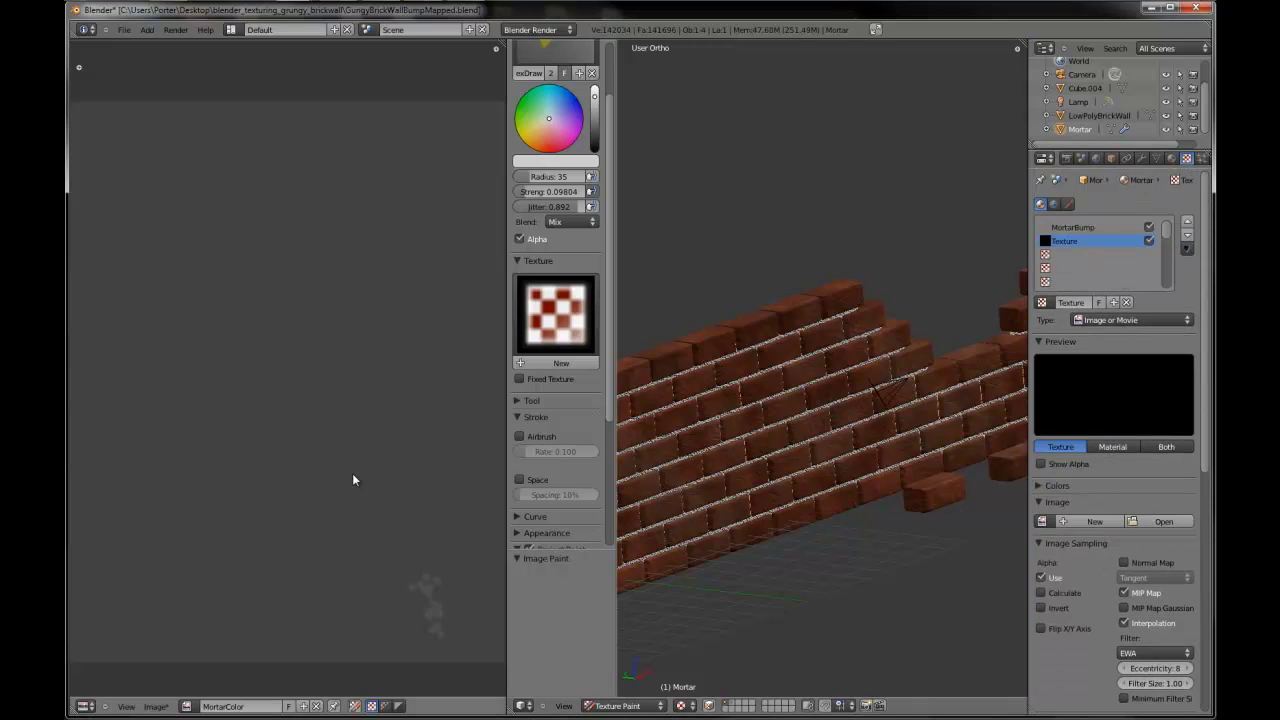
{"action": "left_click", "coordinate": [1163, 521]}
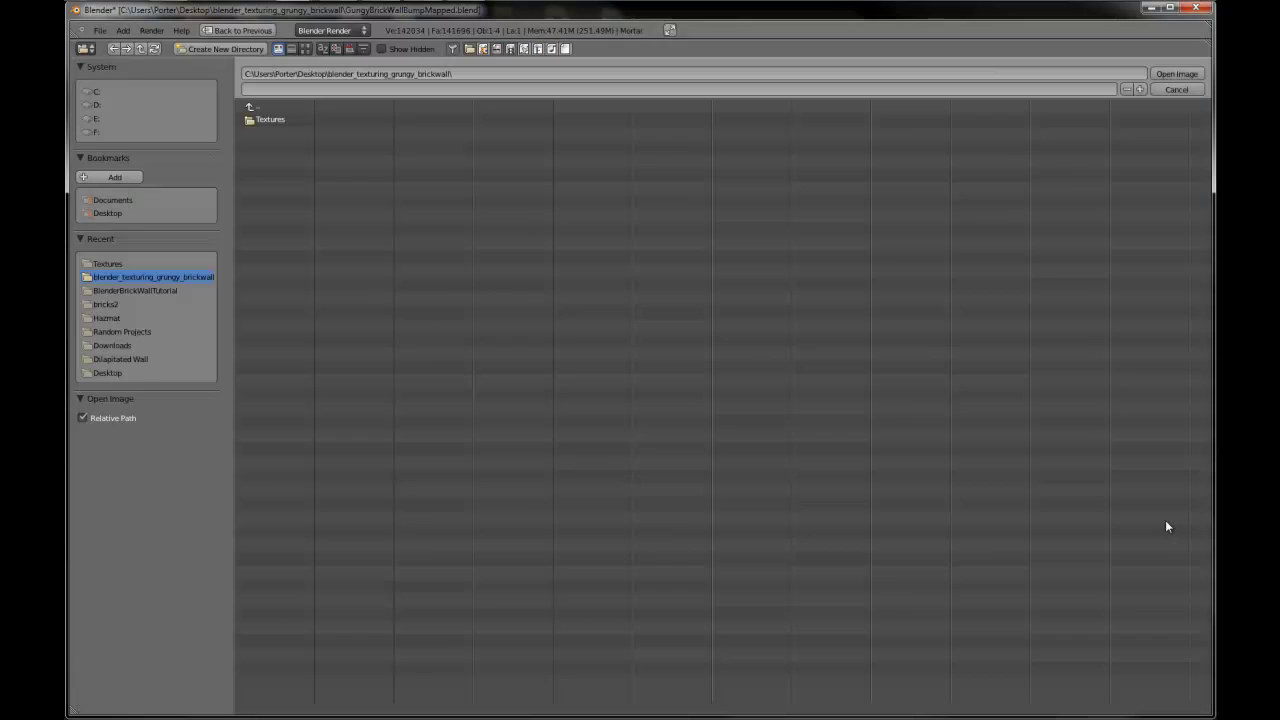
{"action": "left_click", "coordinate": [1180, 90]}
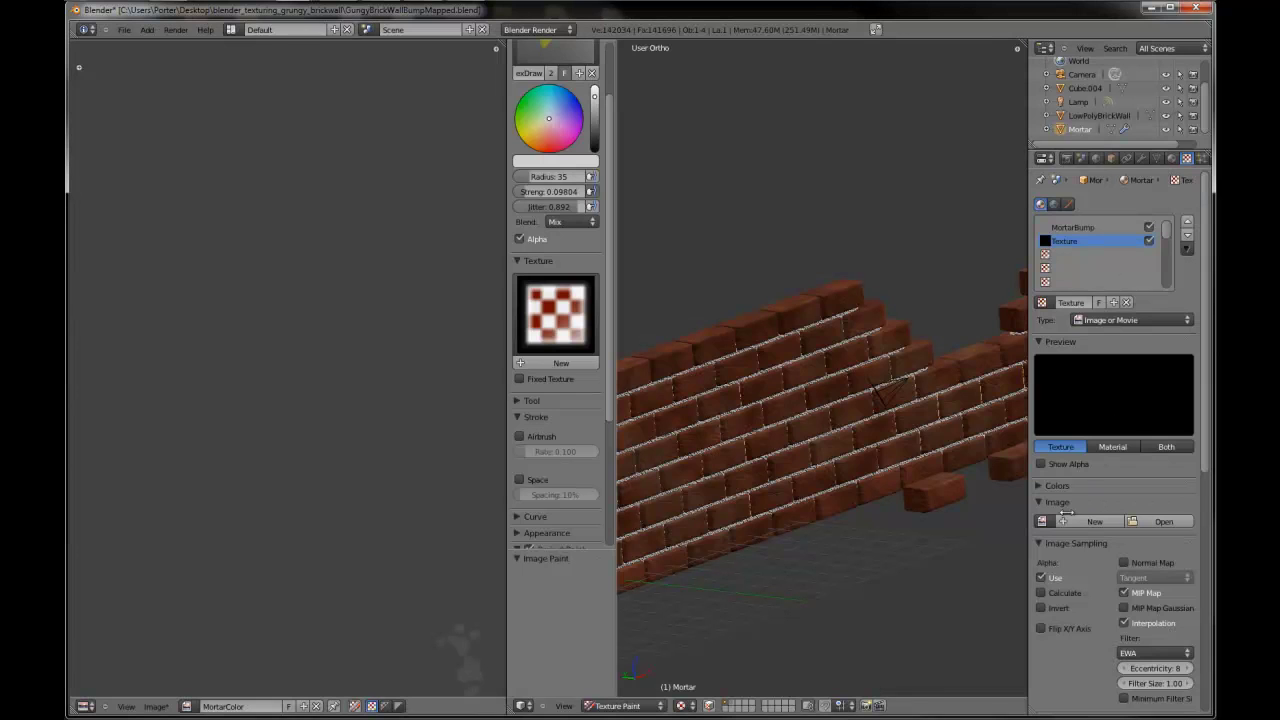
- Save the MortarColor image as MortarColor.png in the Textures folder
{"action": "left_click", "coordinate": [155, 706]}
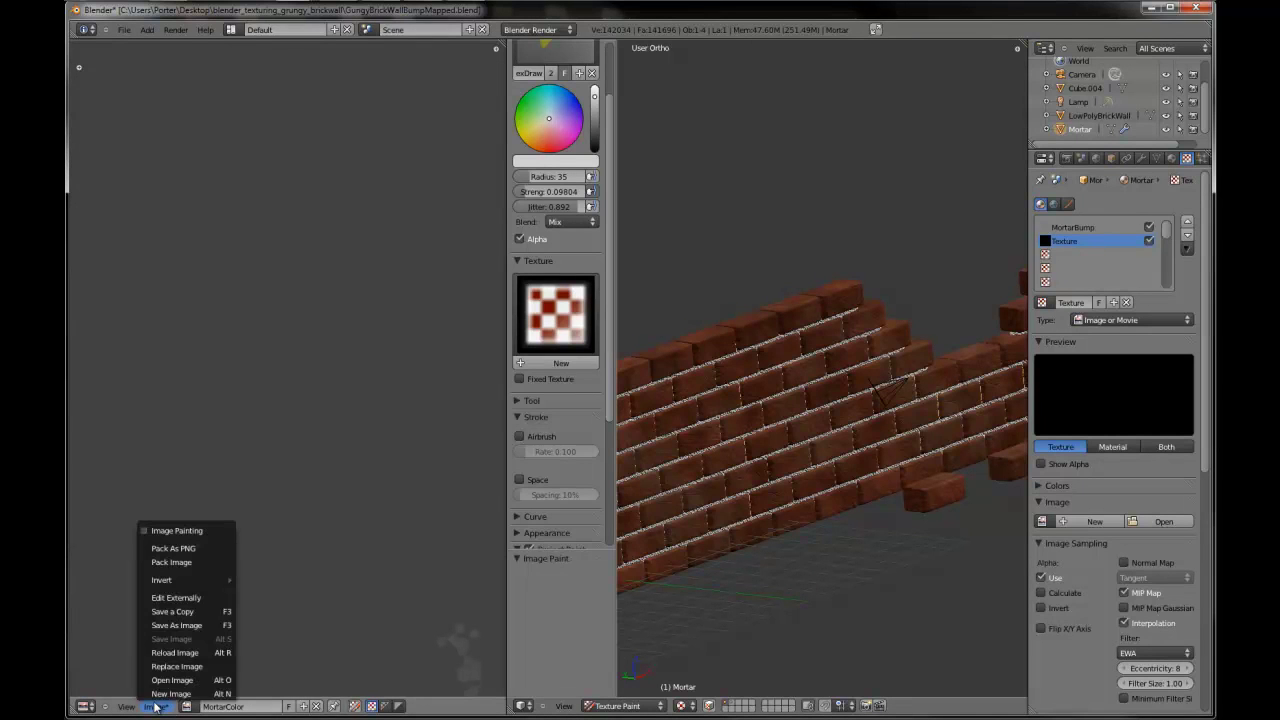
{"action": "left_click", "coordinate": [183, 630]}
{"action": "left_click", "coordinate": [105, 264]}
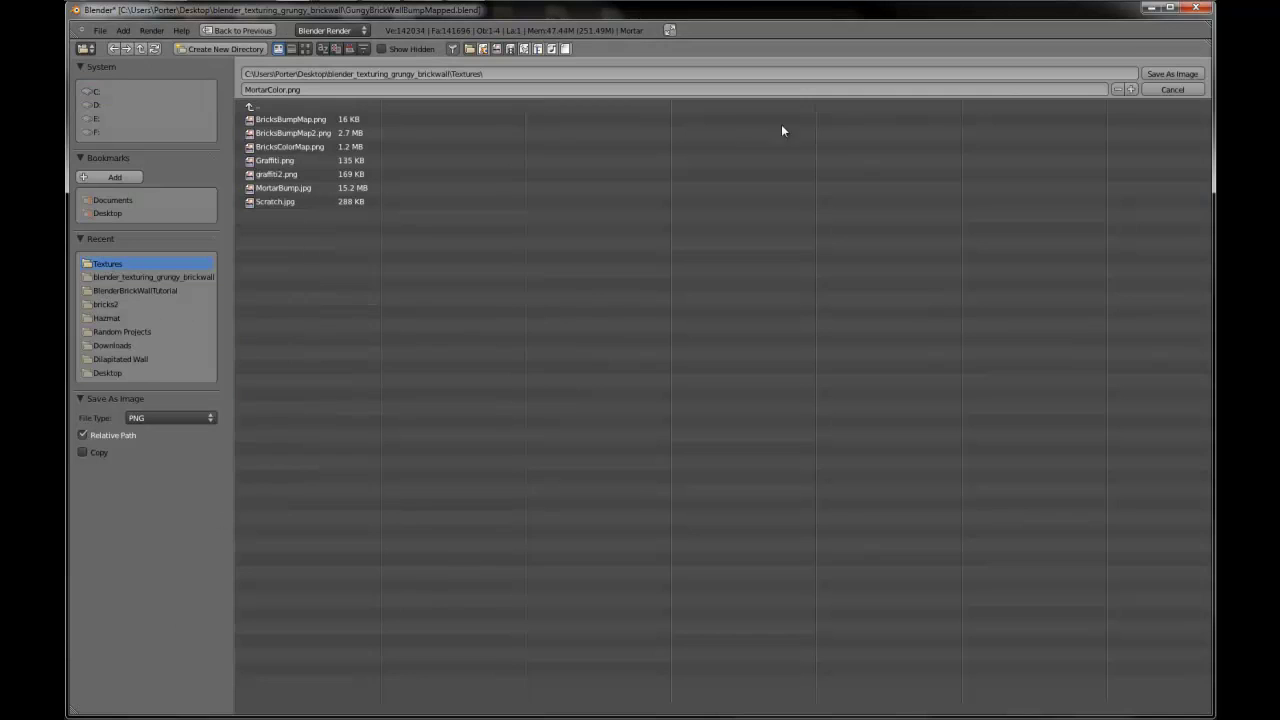
{"action": "left_click", "coordinate": [1172, 74]}
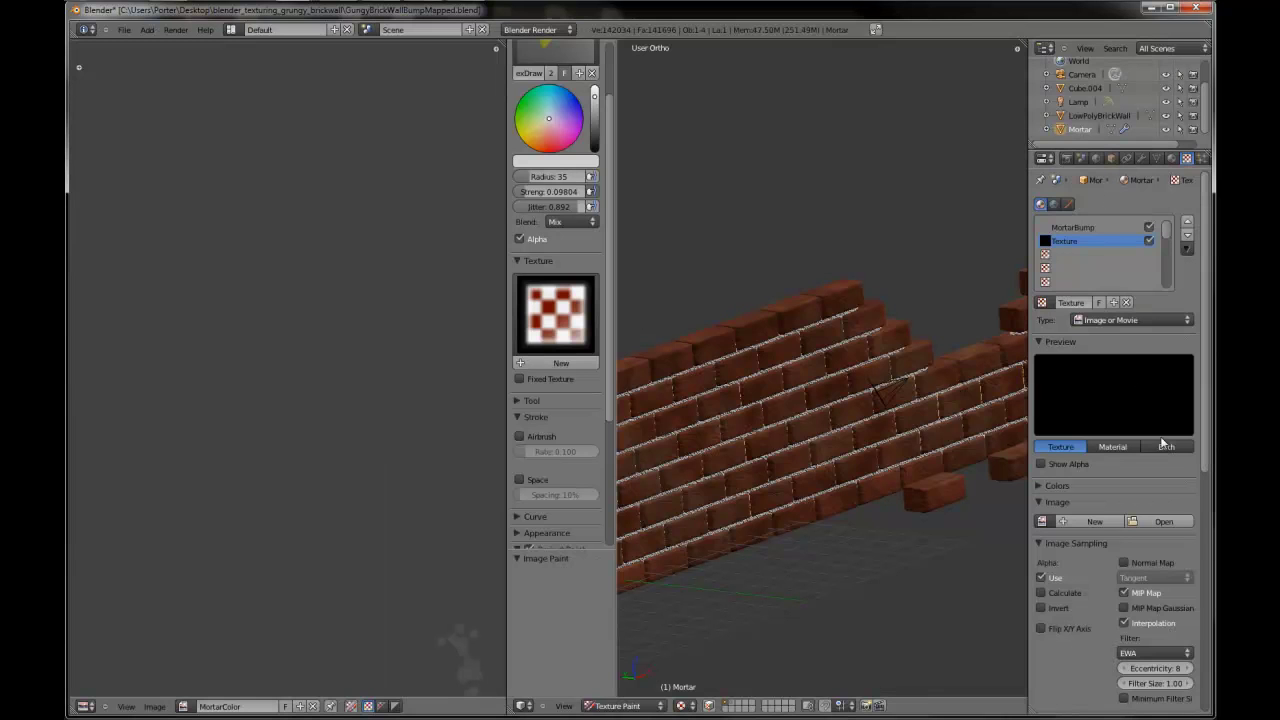
- Load MortarColor.png from the Textures folder as the image of the mortar's second texture
{"action": "left_click", "coordinate": [1164, 522]}
{"action": "left_click", "coordinate": [248, 117]}
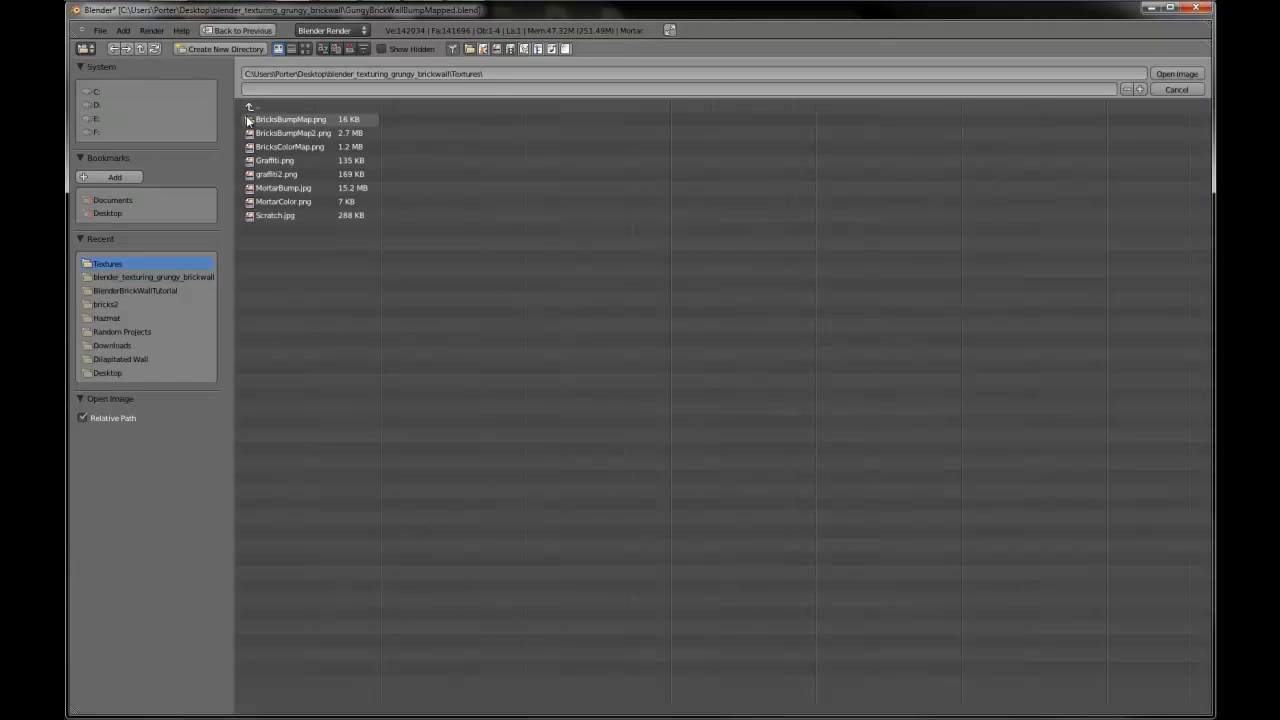
{"action": "left_click", "coordinate": [280, 203]}
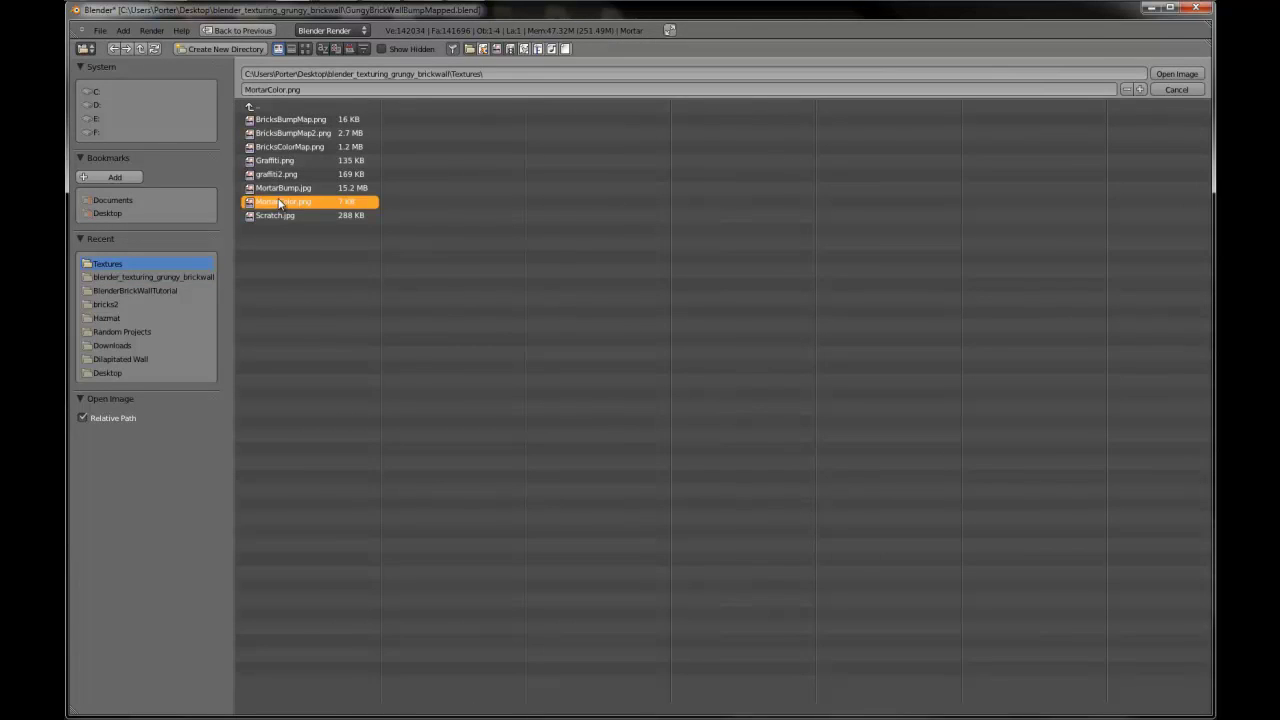
{"action": "double_click", "coordinate": [280, 203]}
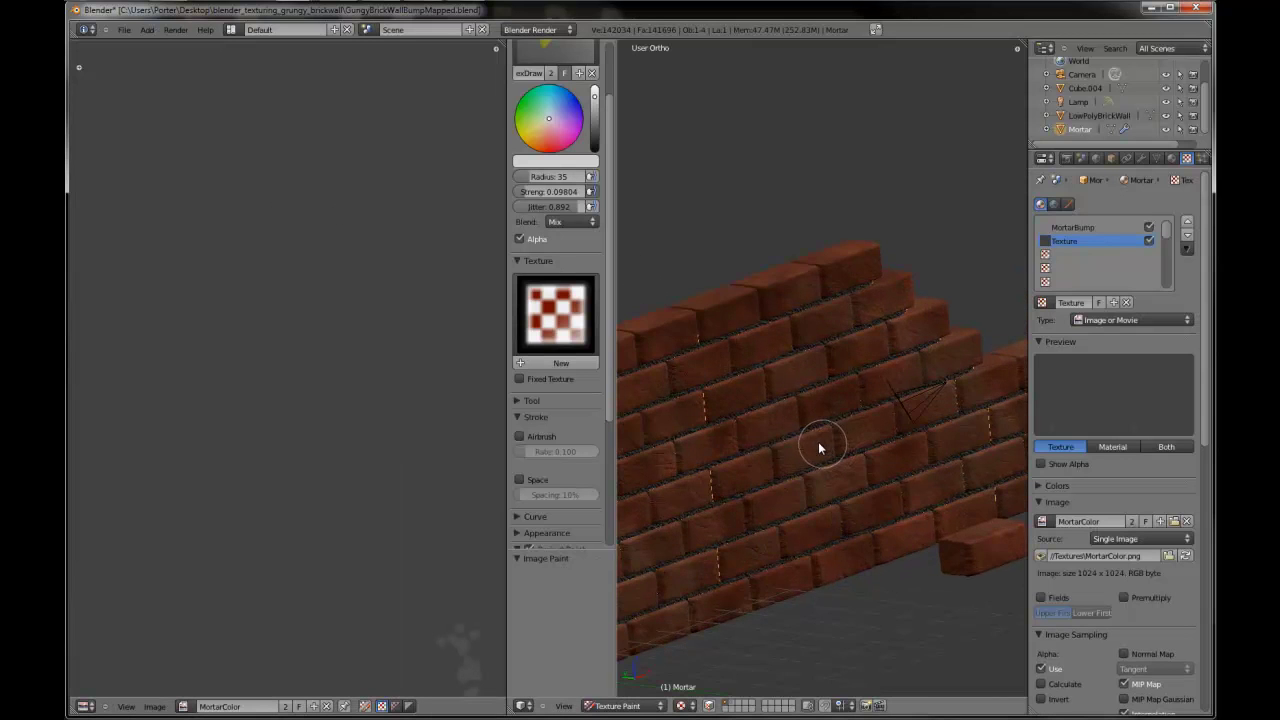
- Paint a first light stroke over the mortar on the front of the wall
{"action": "scroll", "coordinate": [818, 441], "scroll_direction": "down", "scroll_amount": 2}
{"action": "middle_click_drag", "start_coordinate": [794, 443], "coordinate": [745, 463]}
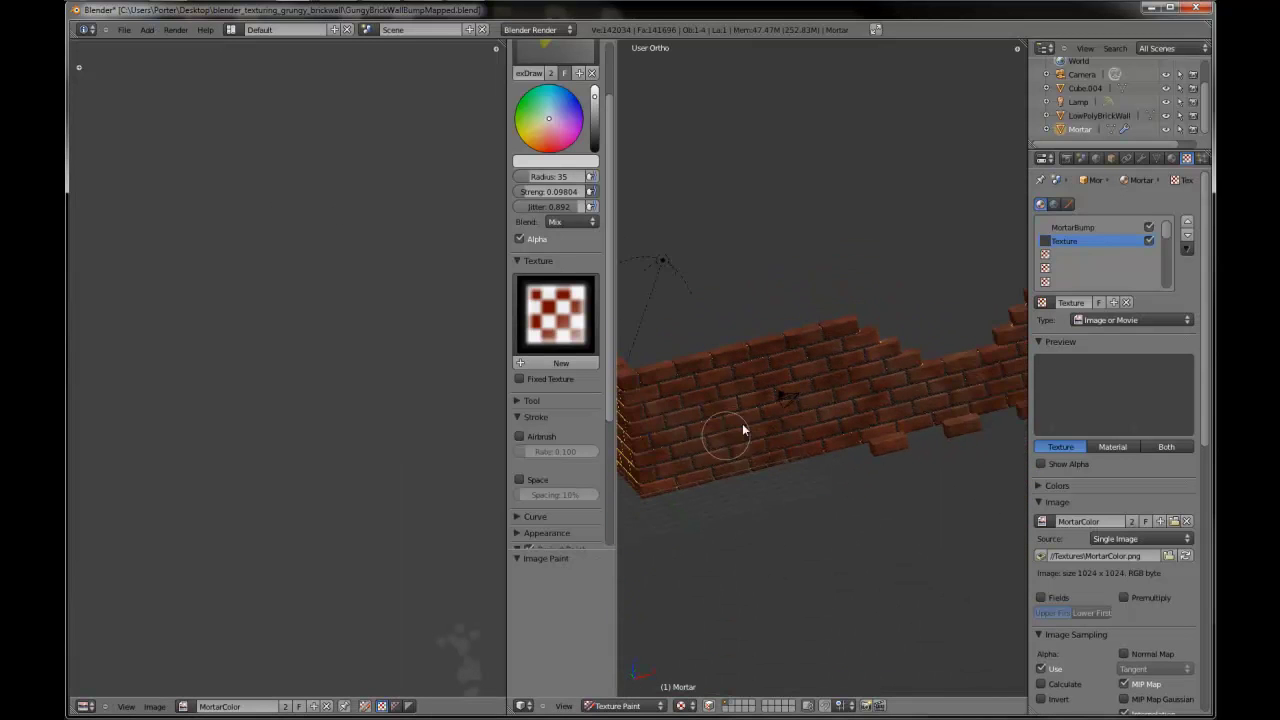
{"action": "left_click_drag", "start_coordinate": [742, 430], "coordinate": [755, 393]}
- Try painting the mortar on the front of the wall at a brush strength of 0.735
{"action": "left_click_drag", "start_coordinate": [531, 194], "coordinate": [577, 194]}
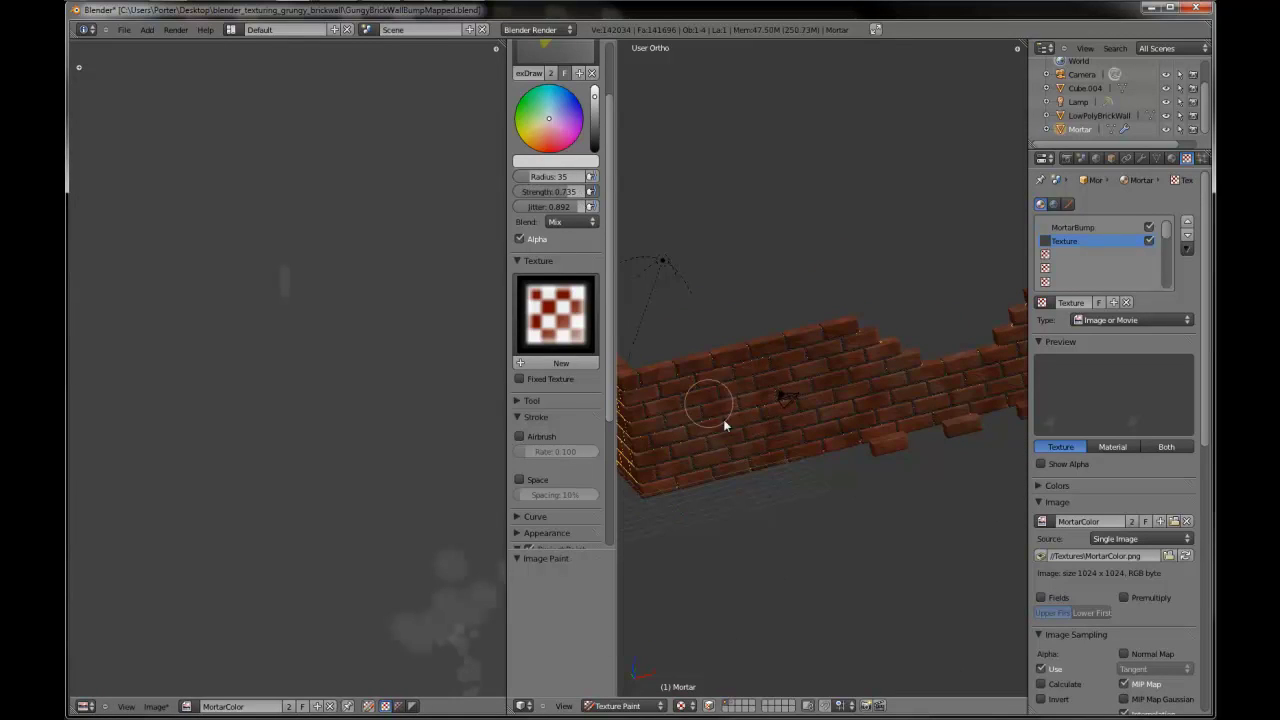
{"action": "left_click_drag", "start_coordinate": [758, 450], "coordinate": [793, 382]}
{"action": "key", "text": "ctrl+z"}
- Set the brush strength to 0.196 and paint light patches over the mortar along the front of the wall
{"action": "left_click_drag", "start_coordinate": [578, 192], "coordinate": [517, 192]}
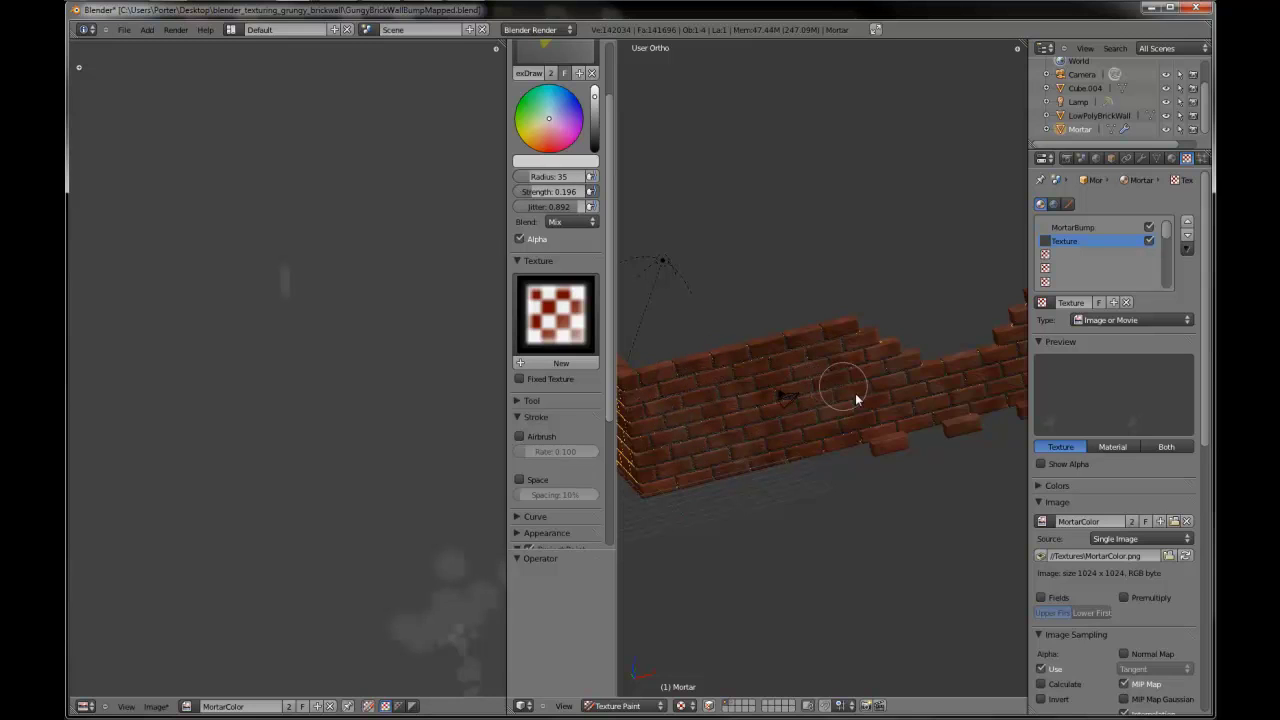
{"action": "left_click_drag", "start_coordinate": [855, 394], "coordinate": [849, 412]}
{"action": "middle_click_drag", "start_coordinate": [849, 412], "coordinate": [652, 416], "text": "shift"}
{"action": "left_click_drag", "start_coordinate": [870, 336], "coordinate": [752, 389]}
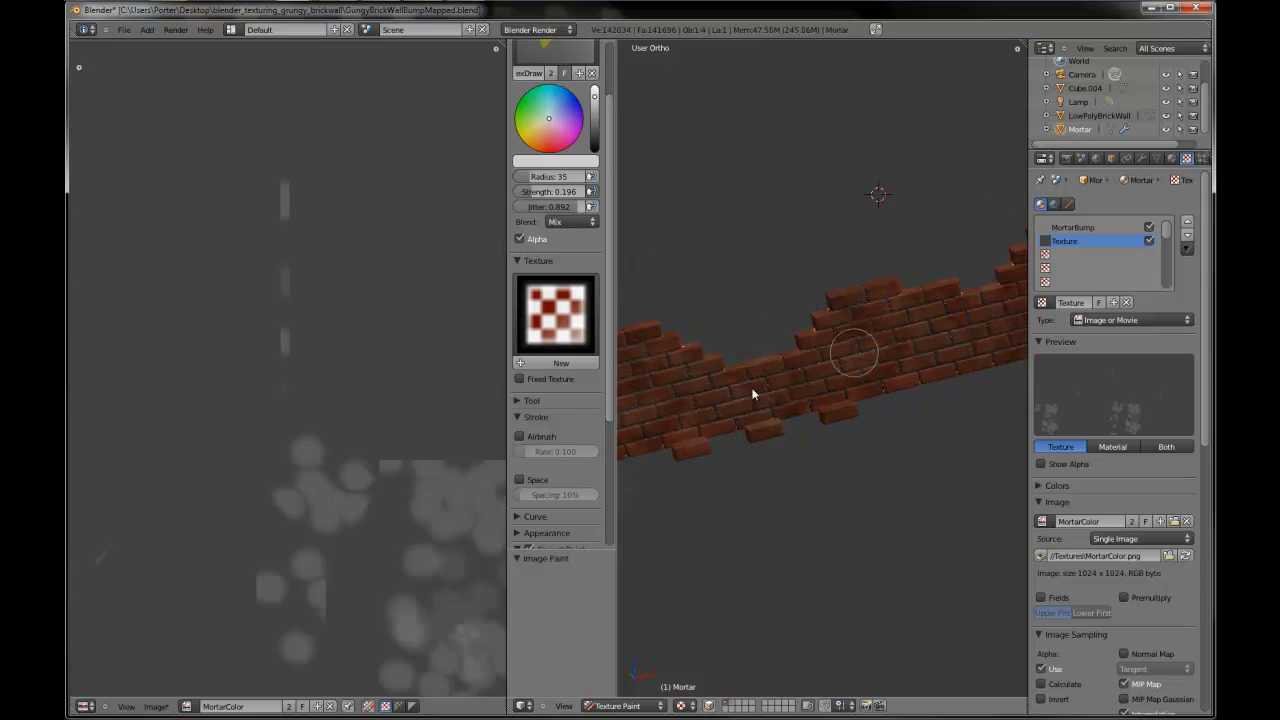
{"action": "middle_click_drag", "start_coordinate": [753, 394], "coordinate": [877, 352]}
{"action": "left_click_drag", "start_coordinate": [937, 320], "coordinate": [851, 370]}
{"action": "mouse_move", "coordinate": [851, 370]}
{"action": "middle_mouse_down"}
{"action": "mouse_move", "coordinate": [953, 363]}
{"action": "mouse_move", "coordinate": [914, 371]}
{"action": "mouse_move", "coordinate": [814, 434]}
{"action": "middle_mouse_up"}
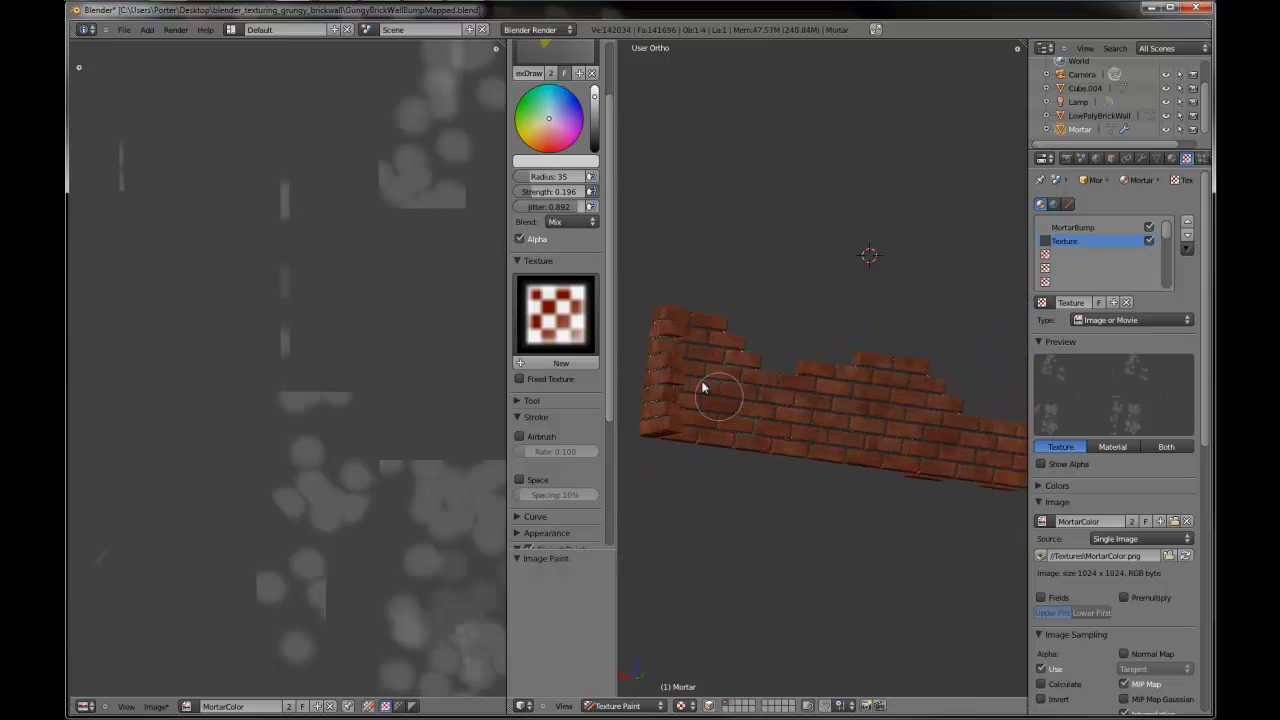
- Continue painting light patches over the mortar on the wall's ends and back side
{"action": "mouse_move", "coordinate": [703, 386]}
{"action": "left_mouse_down"}
{"action": "mouse_move", "coordinate": [708, 424]}
{"action": "mouse_move", "coordinate": [700, 412]}
{"action": "left_mouse_up"}
{"action": "middle_click_drag", "start_coordinate": [700, 412], "coordinate": [737, 428]}
{"action": "mouse_move", "coordinate": [736, 428]}
{"action": "left_mouse_down"}
{"action": "mouse_move", "coordinate": [718, 360]}
{"action": "mouse_move", "coordinate": [838, 440]}
{"action": "left_mouse_up"}
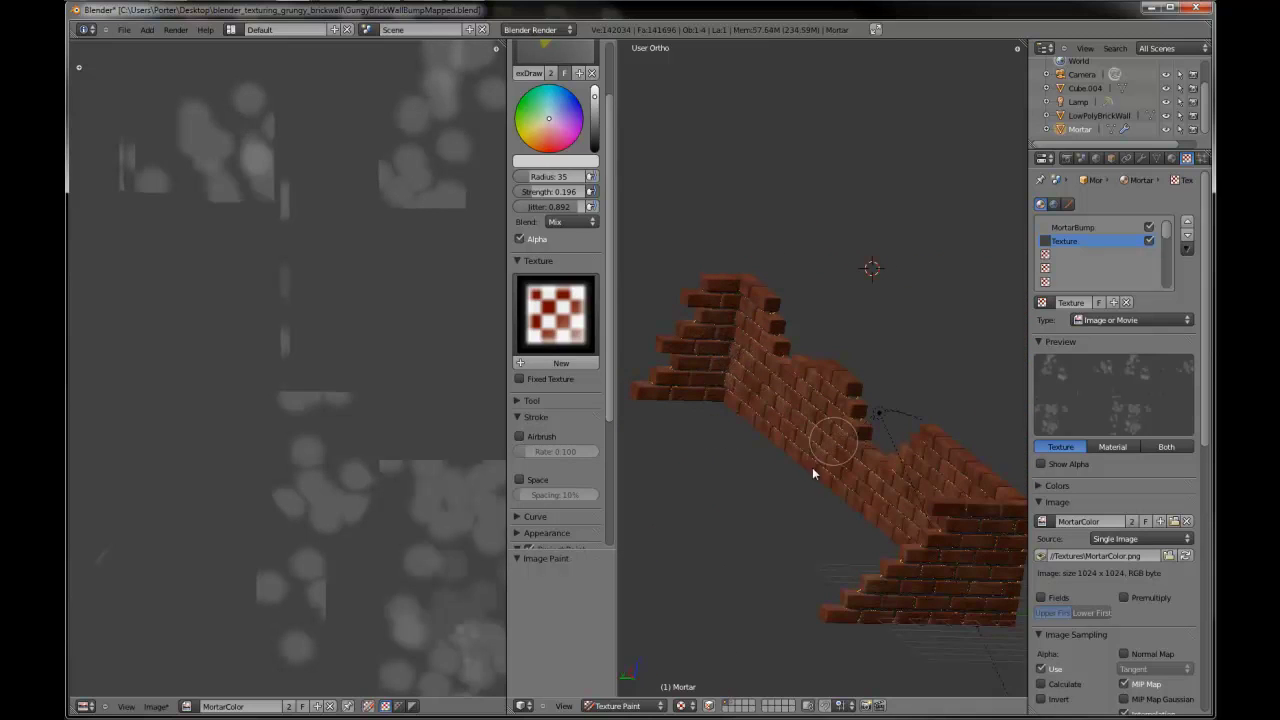
{"action": "mouse_move", "coordinate": [838, 440]}
{"action": "middle_mouse_down"}
{"action": "mouse_move", "coordinate": [862, 452]}
{"action": "mouse_move", "coordinate": [870, 398]}
{"action": "mouse_move", "coordinate": [749, 423]}
{"action": "mouse_move", "coordinate": [752, 410]}
{"action": "middle_mouse_up"}
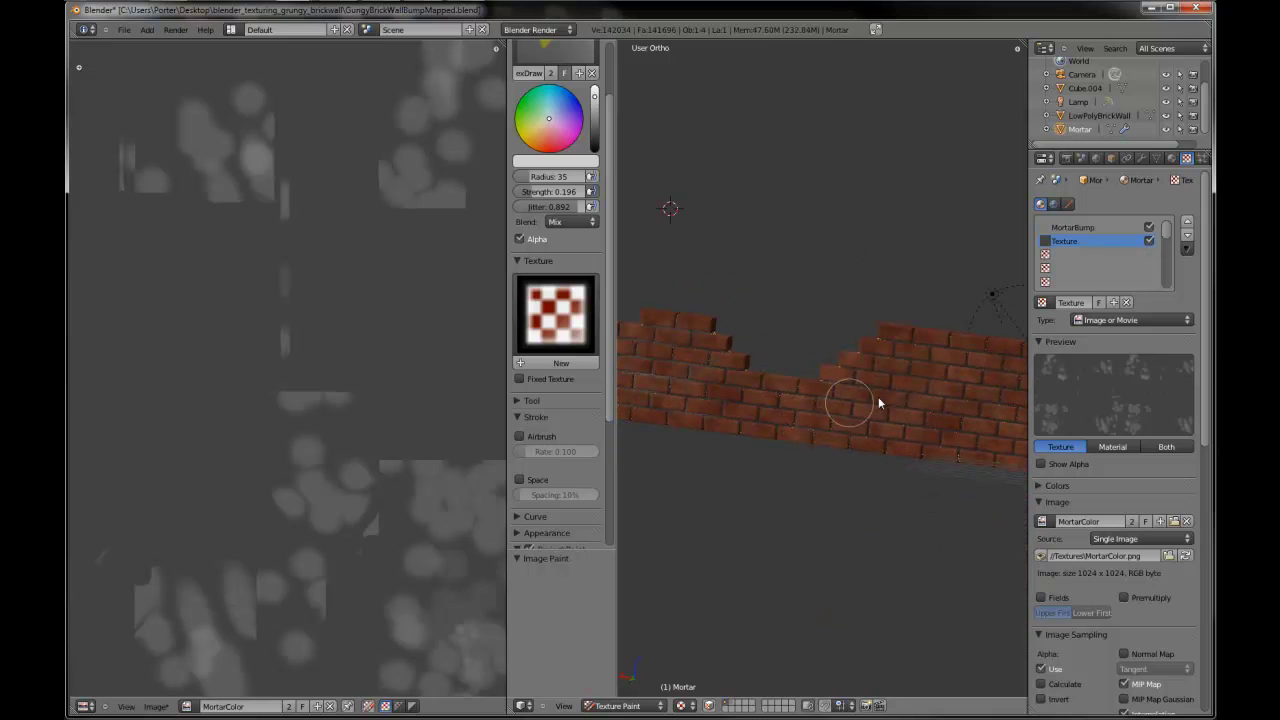
{"action": "left_click_drag", "start_coordinate": [755, 408], "coordinate": [811, 406]}
{"action": "middle_click_drag", "start_coordinate": [811, 406], "coordinate": [760, 390]}
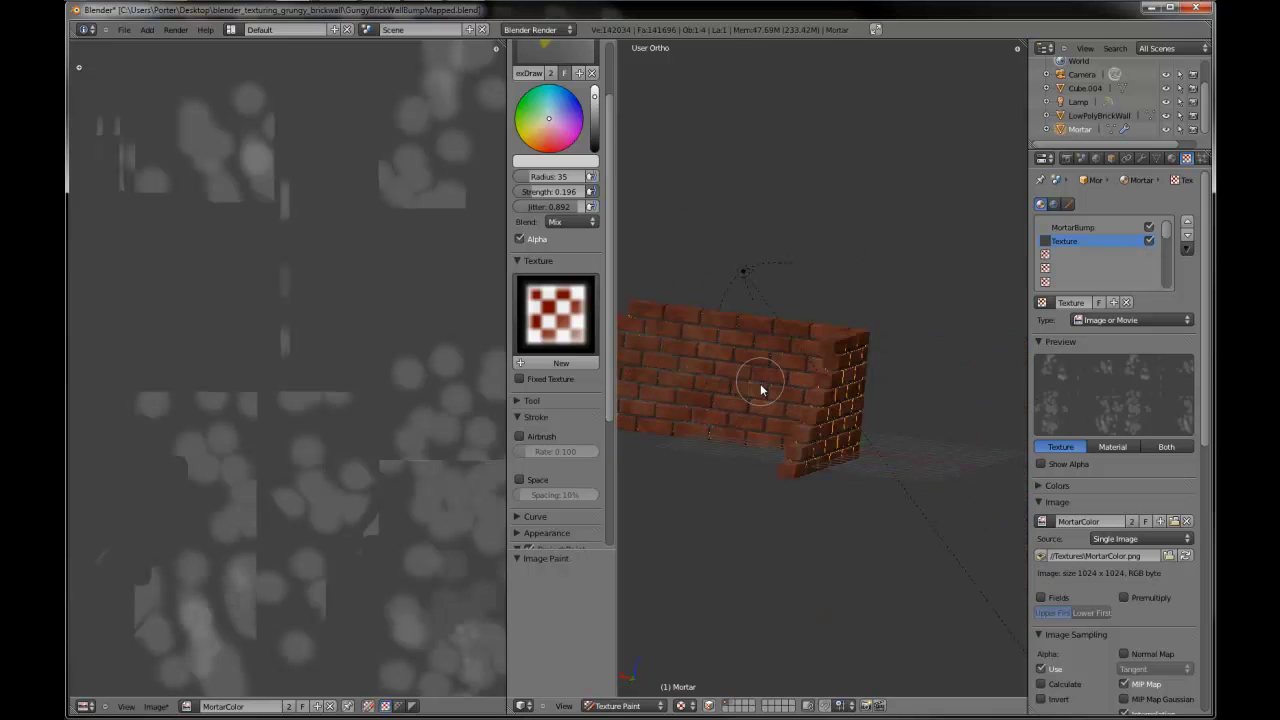
{"action": "left_click_drag", "start_coordinate": [788, 413], "coordinate": [820, 406]}
{"action": "middle_click_drag", "start_coordinate": [820, 406], "coordinate": [640, 371]}
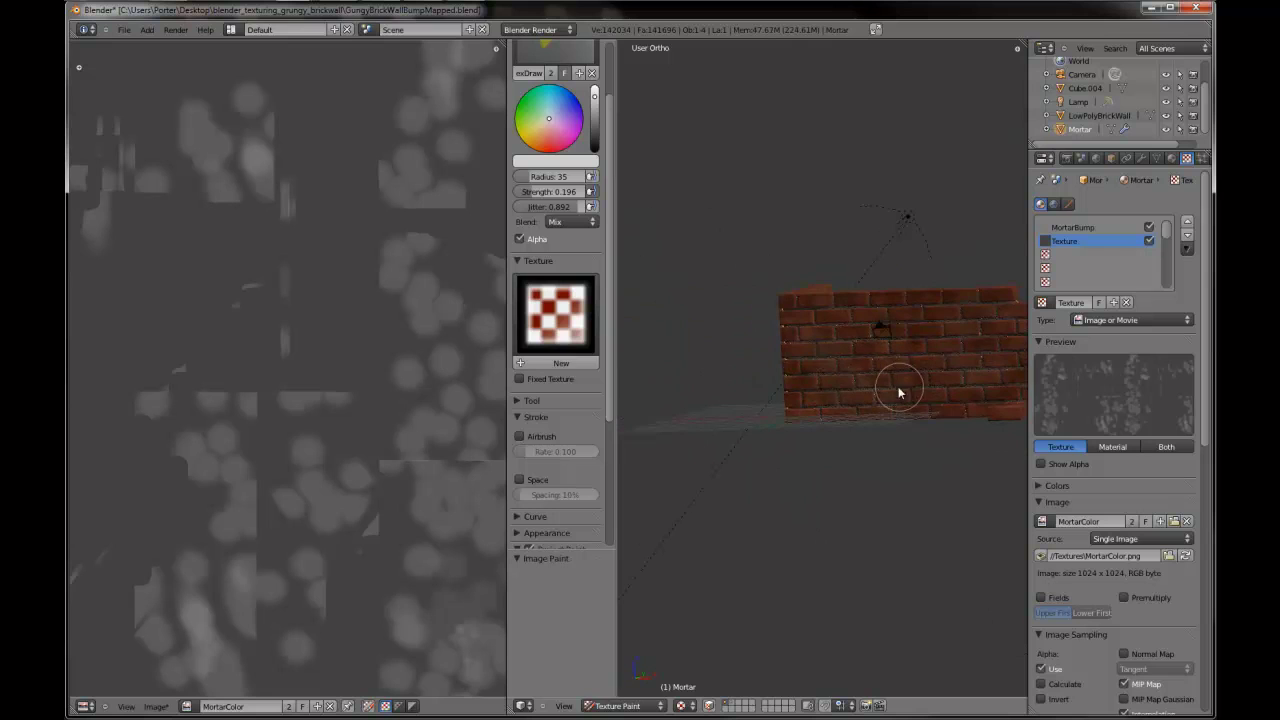
- Darken the brush colour to mid-grey and paint more patches over the mortar along the front, ends and back of the wall
{"action": "middle_click_drag", "start_coordinate": [897, 389], "coordinate": [820, 385]}
{"action": "scroll", "coordinate": [820, 384], "scroll_direction": "up", "scroll_amount": 2}
{"action": "left_click", "coordinate": [595, 125]}
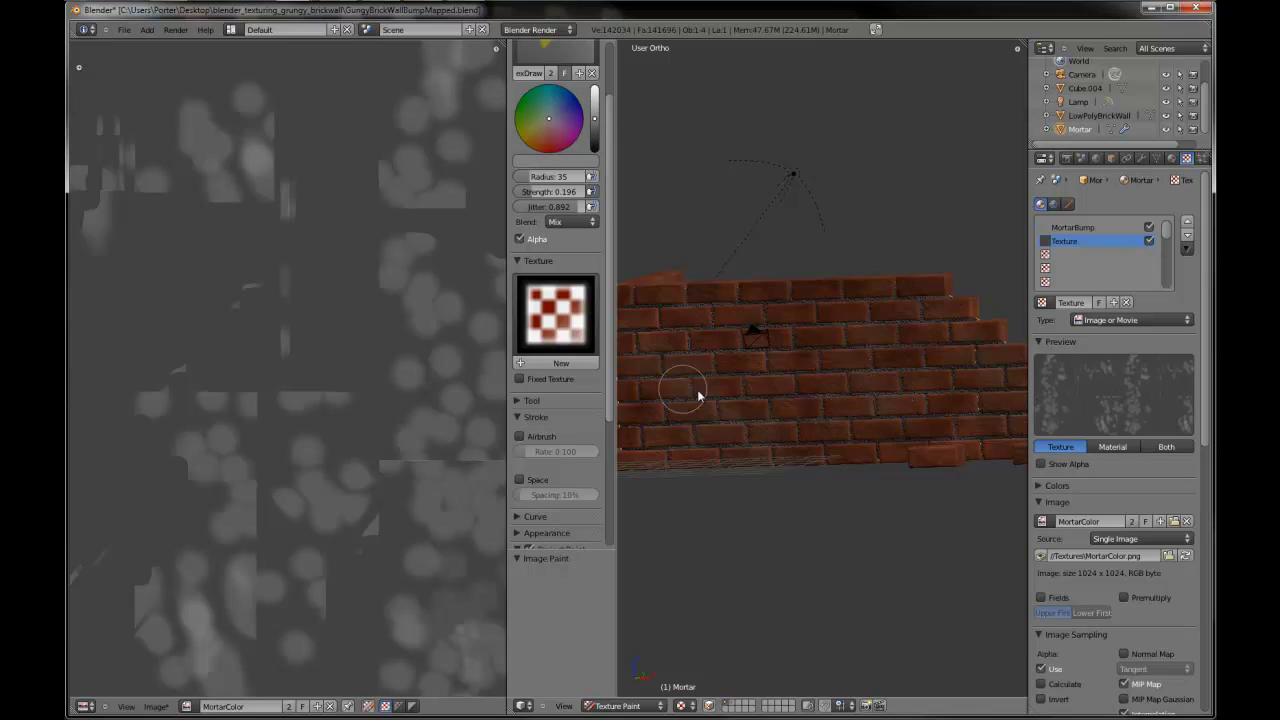
{"action": "mouse_move", "coordinate": [697, 391]}
{"action": "middle_mouse_down"}
{"action": "mouse_move", "coordinate": [837, 443]}
{"action": "mouse_move", "coordinate": [841, 391]}
{"action": "mouse_move", "coordinate": [919, 330]}
{"action": "middle_mouse_up"}
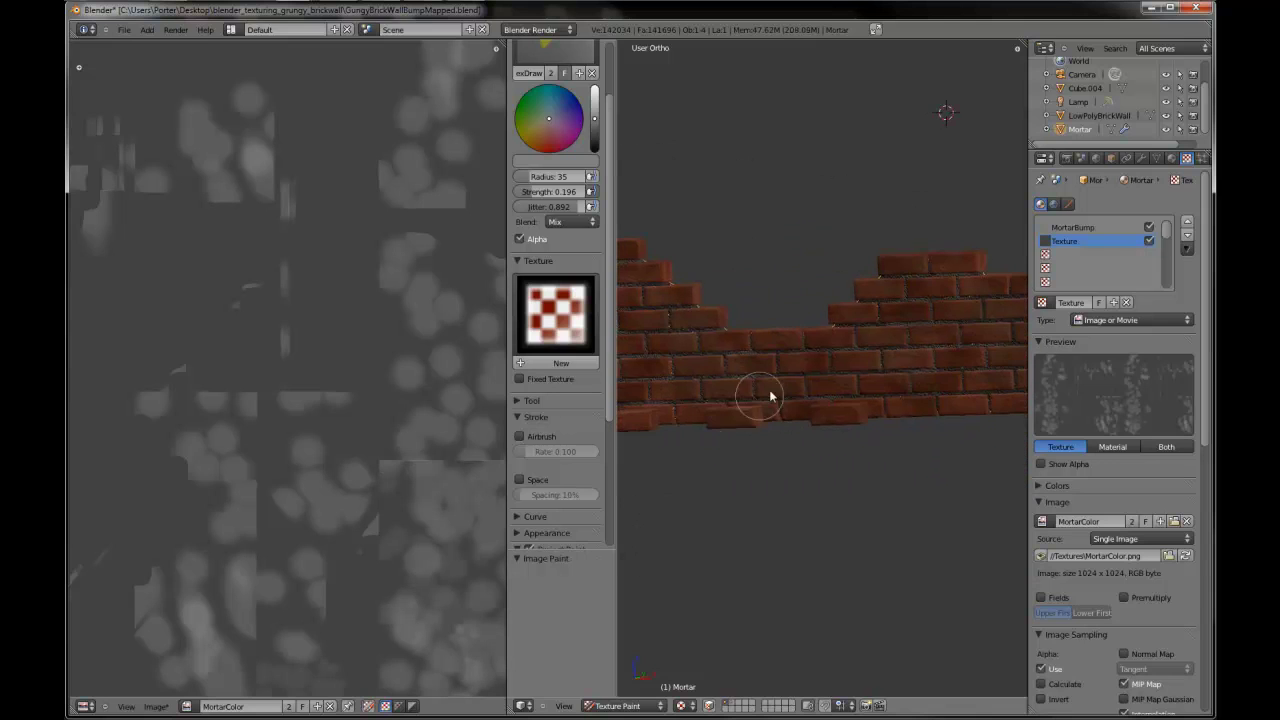
{"action": "middle_click_drag", "start_coordinate": [934, 380], "coordinate": [829, 314]}
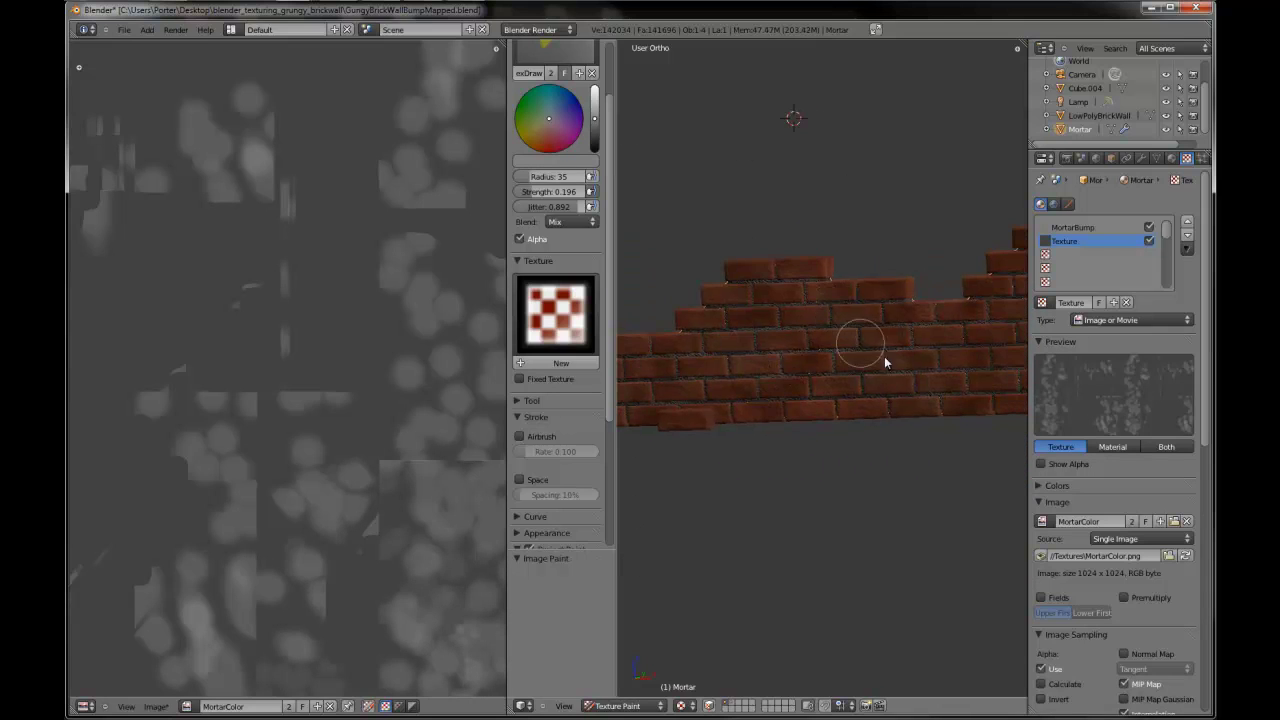
{"action": "middle_click_drag", "start_coordinate": [798, 401], "coordinate": [894, 291]}
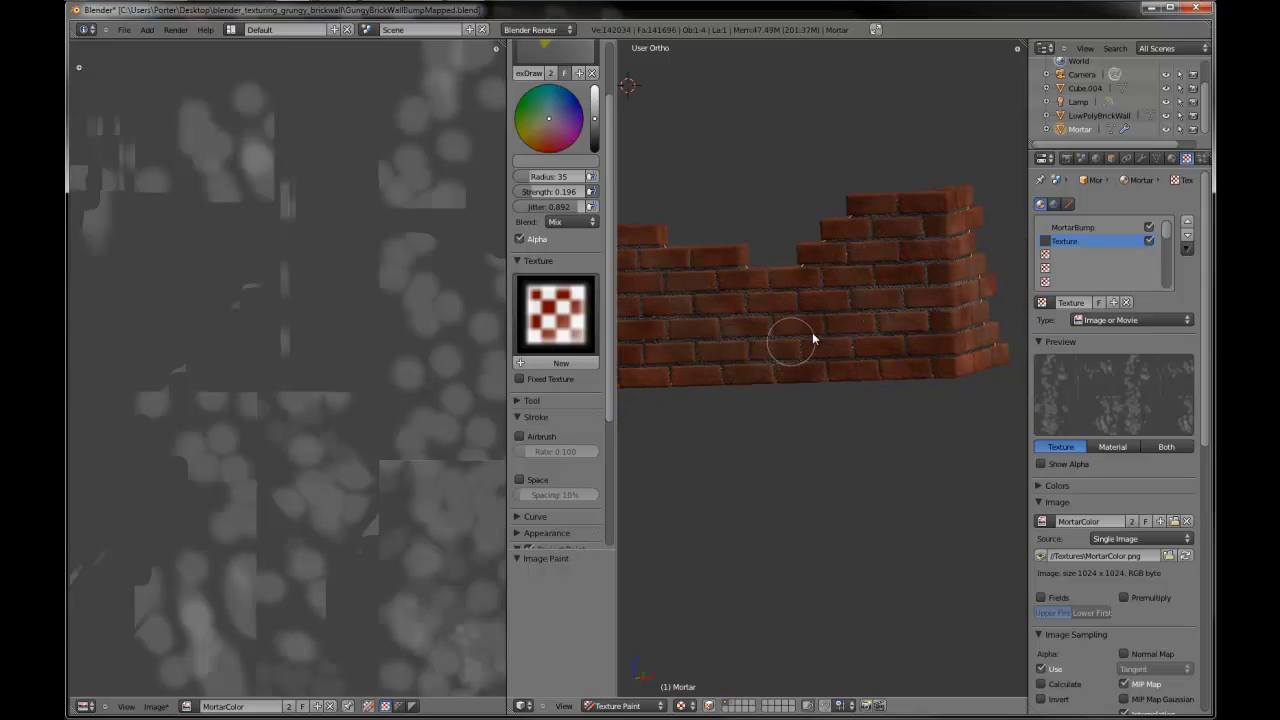
{"action": "middle_click_drag", "start_coordinate": [823, 371], "coordinate": [704, 333]}
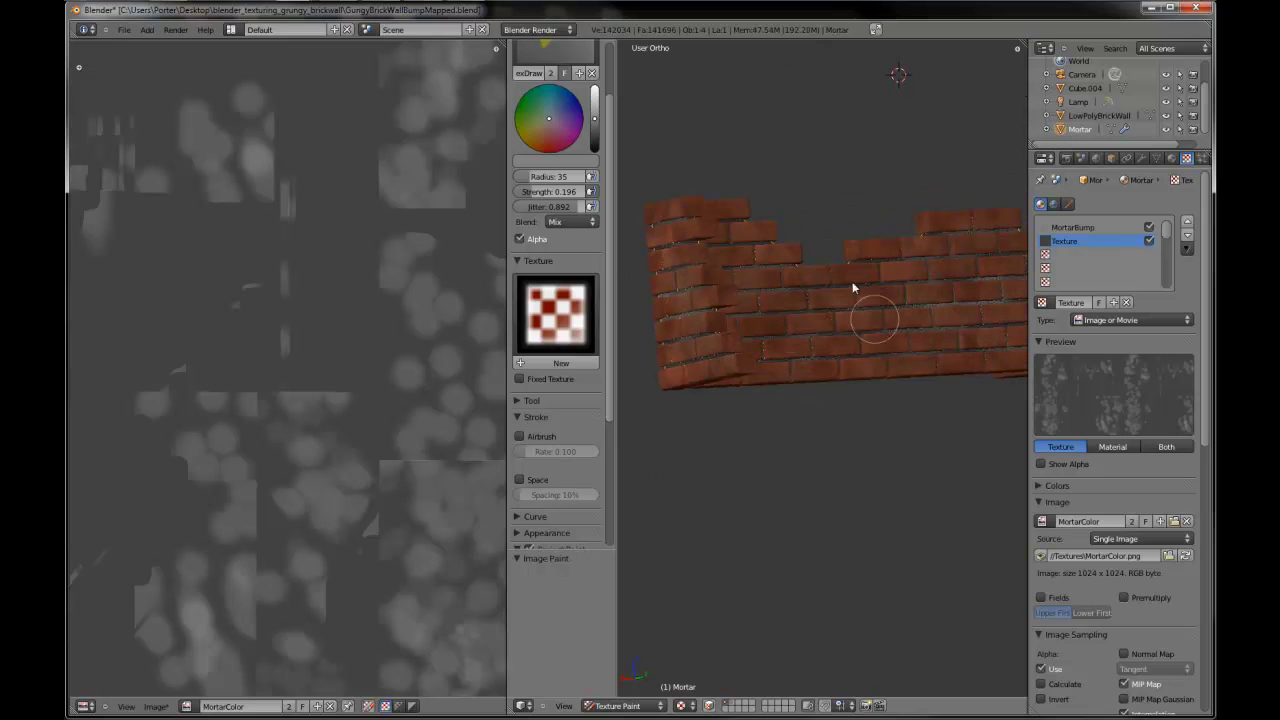
{"action": "middle_click_drag", "start_coordinate": [835, 358], "coordinate": [863, 348]}
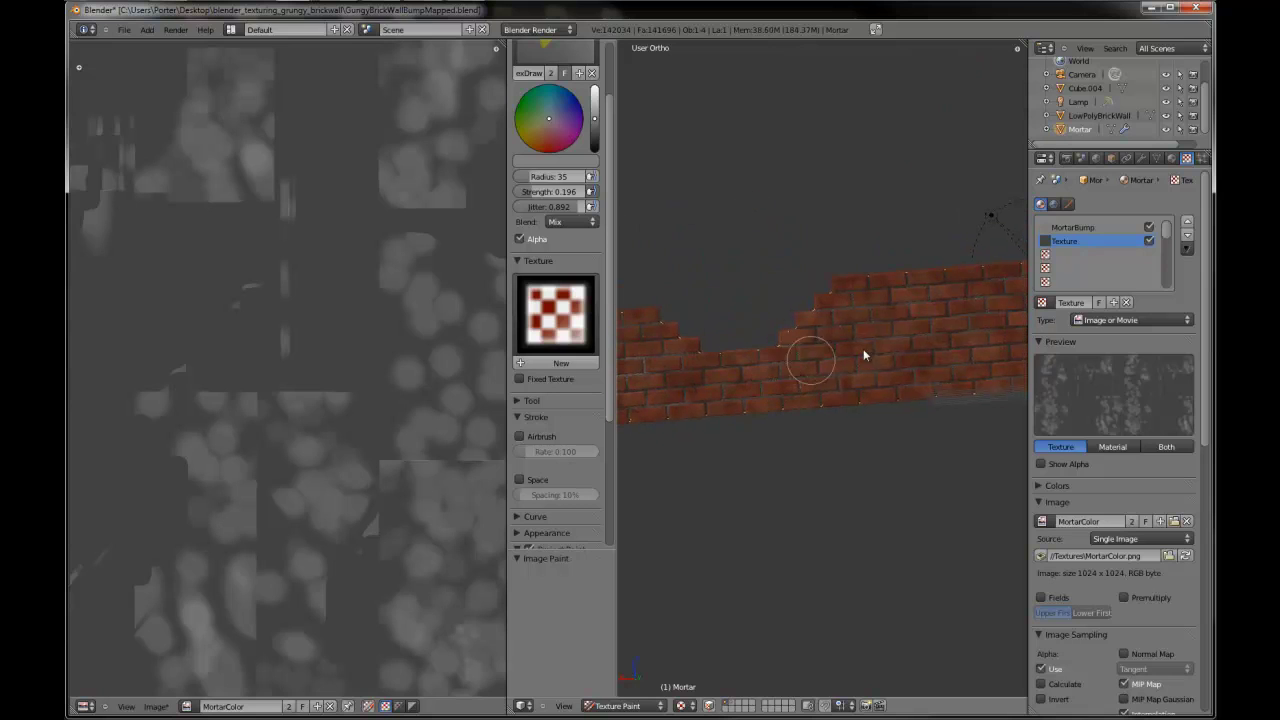
{"action": "middle_click_drag", "start_coordinate": [952, 378], "coordinate": [894, 329]}
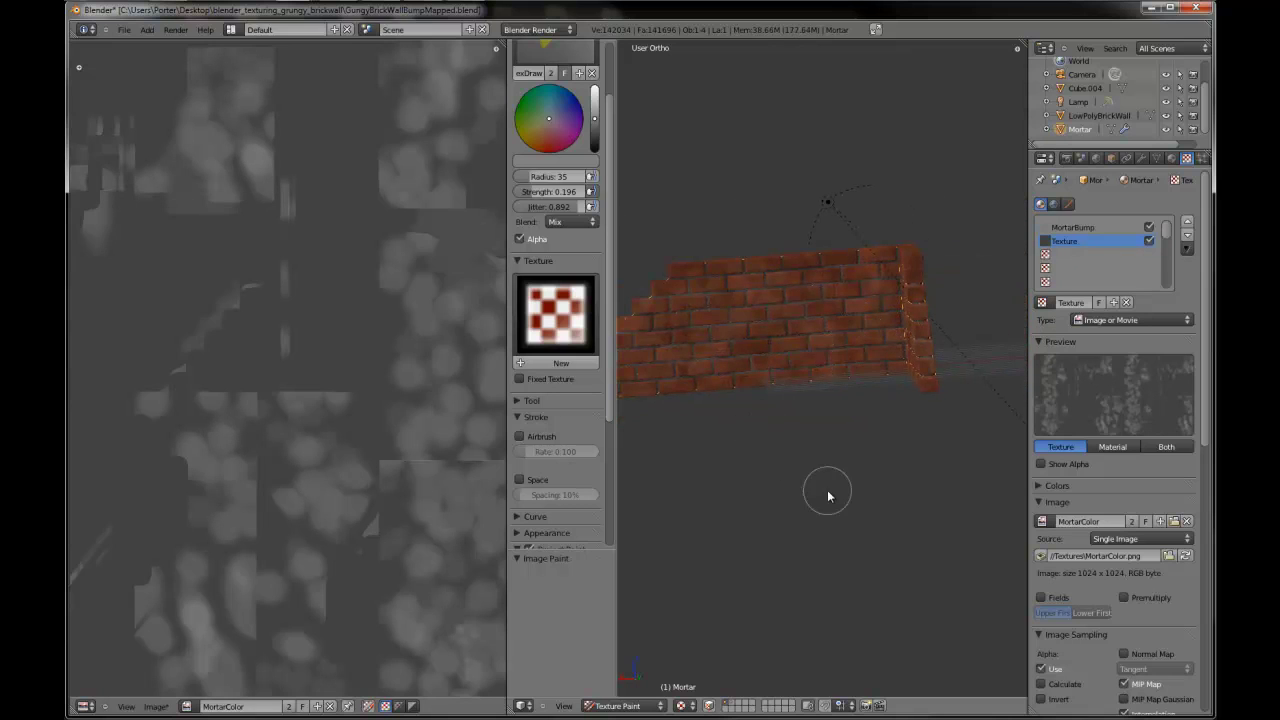
- Save the painted MortarColor image
{"action": "left_click", "coordinate": [157, 707]}
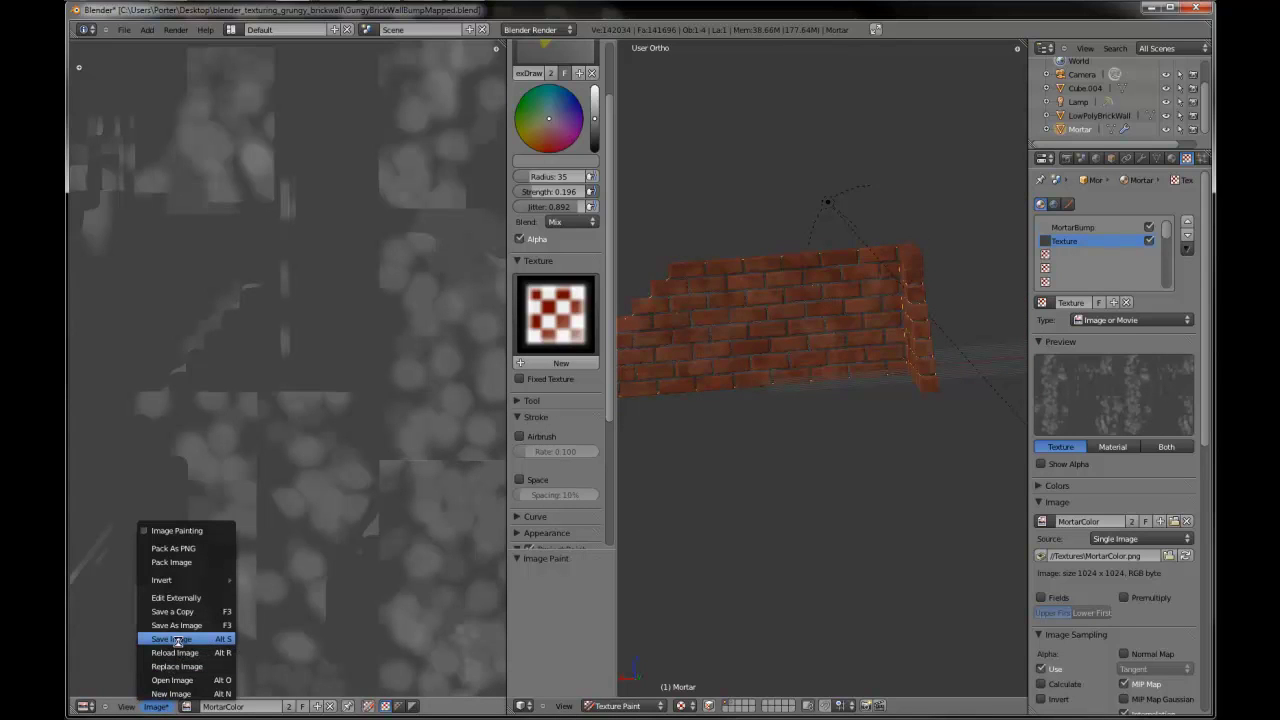
{"action": "left_click", "coordinate": [177, 641]}
- Show the wall from the front, shrink the image editor to a sliver and maximise the 3D viewport
{"action": "key", "text": "KP_1"}
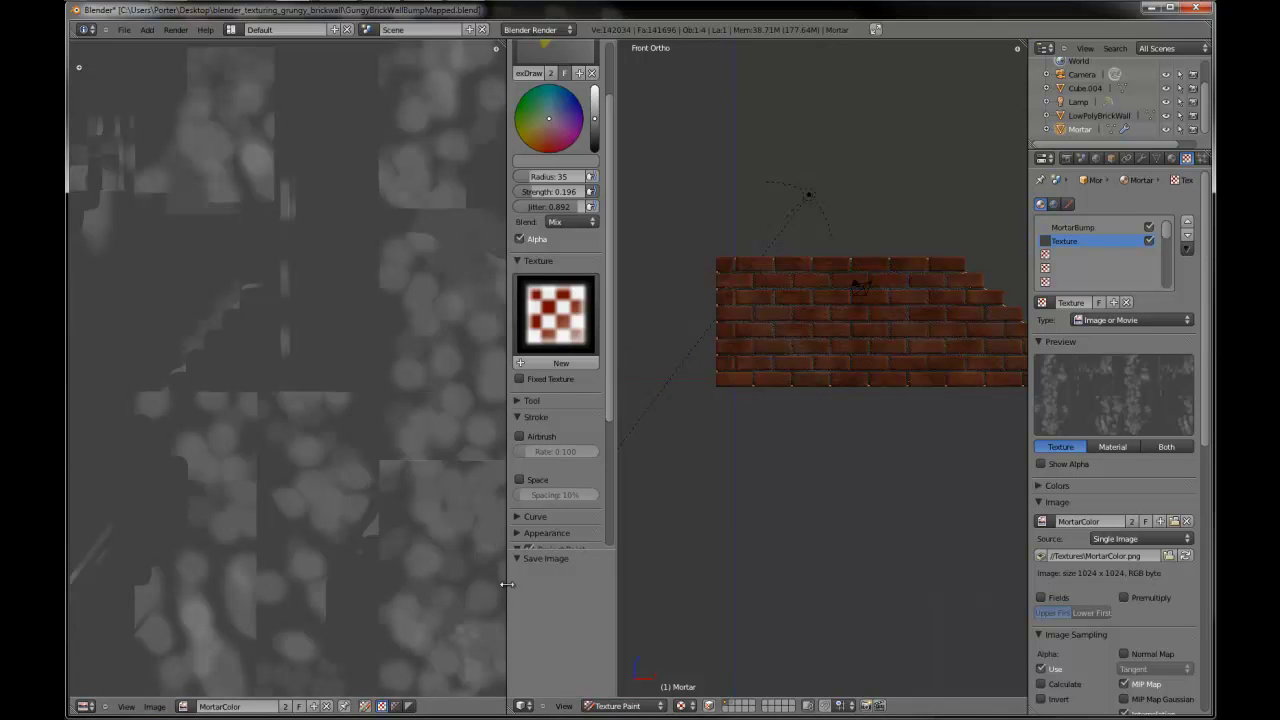
{"action": "left_click_drag", "start_coordinate": [506, 582], "coordinate": [84, 488]}
{"action": "scroll", "coordinate": [670, 383], "scroll_direction": "down", "scroll_amount": 2}
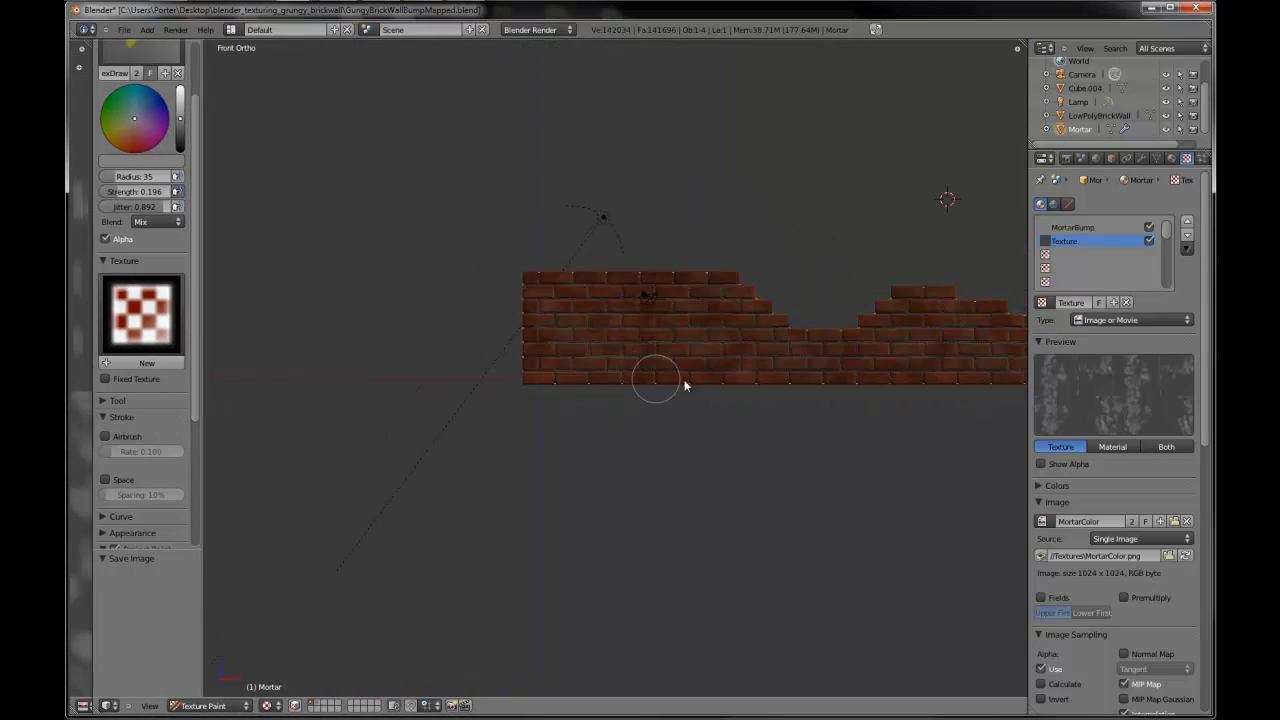
{"action": "middle_click_drag", "start_coordinate": [737, 388], "coordinate": [657, 431], "text": "shift"}
{"action": "key", "text": "ctrl+Up"}
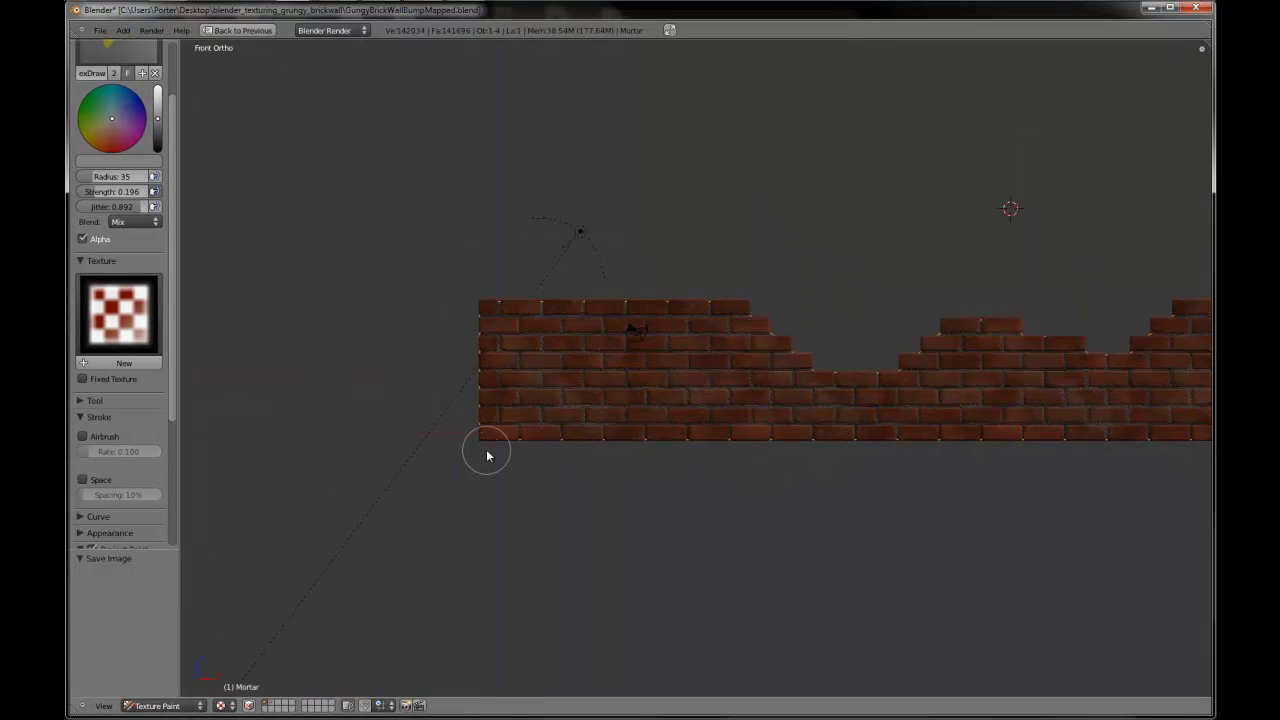
- Switch the Mortar object from Texture Paint to Sculpt Mode
{"action": "left_click", "coordinate": [142, 706]}
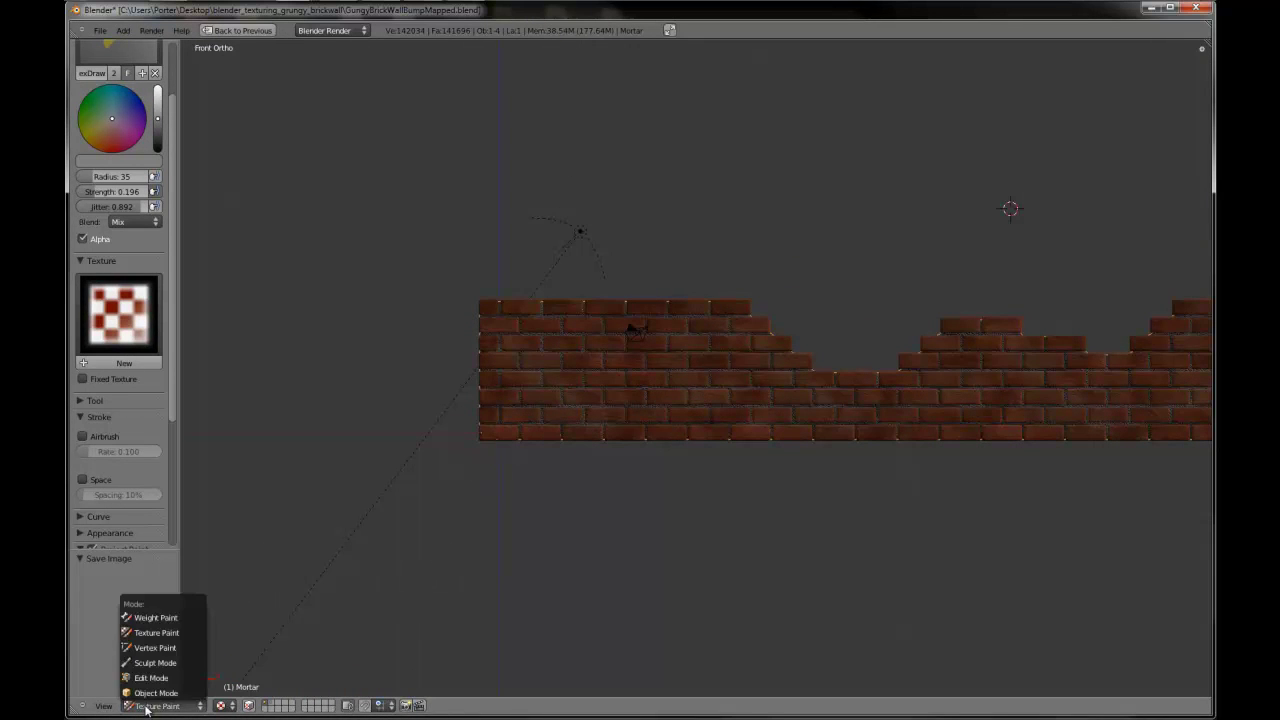
{"action": "left_click", "coordinate": [183, 664]}
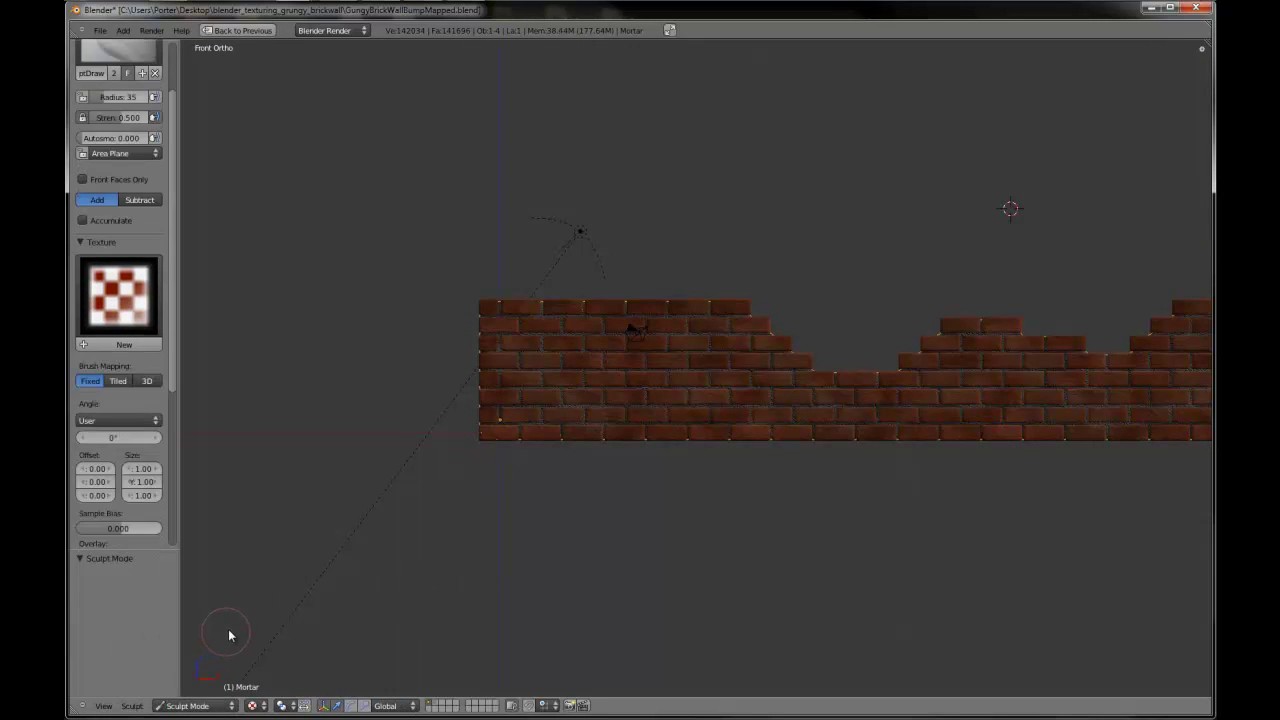
{"action": "scroll", "coordinate": [555, 308], "scroll_direction": "up", "scroll_amount": 3}
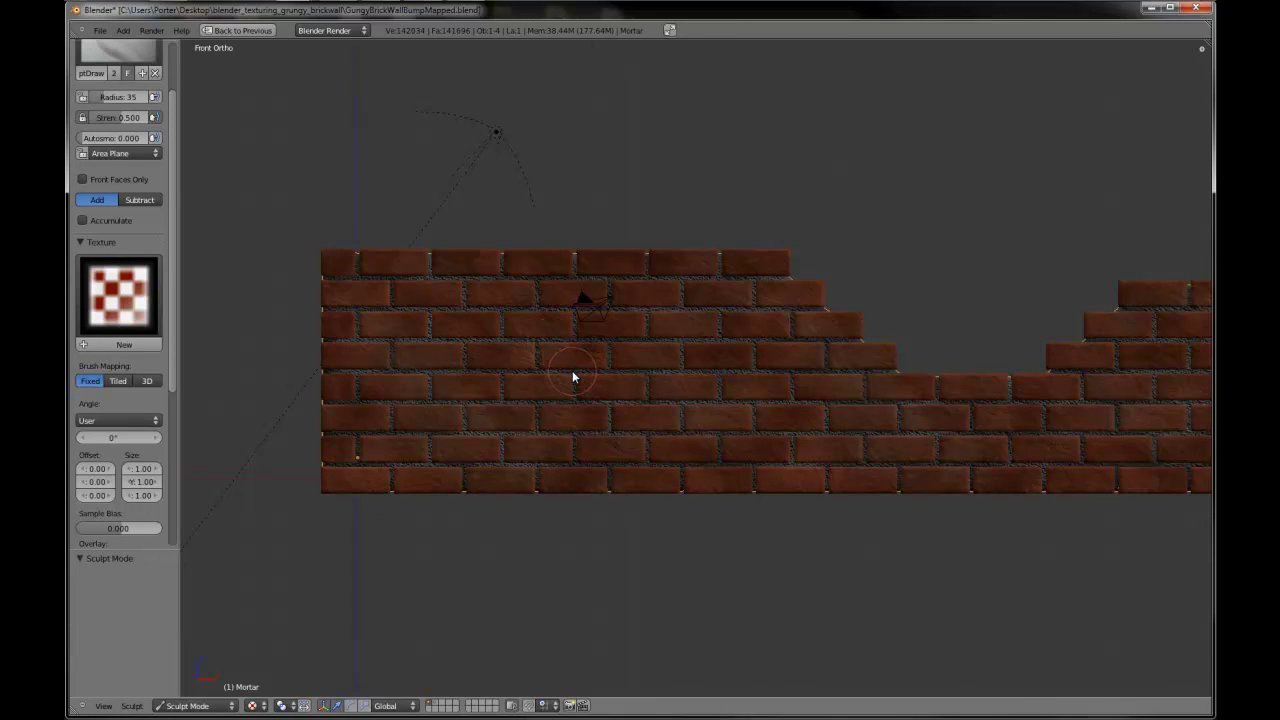
- Restore the multi-panel layout and apply the Mortar object's Subsurf modifier
{"action": "key", "text": "ctrl+Up"}
{"action": "left_click", "coordinate": [1140, 160]}
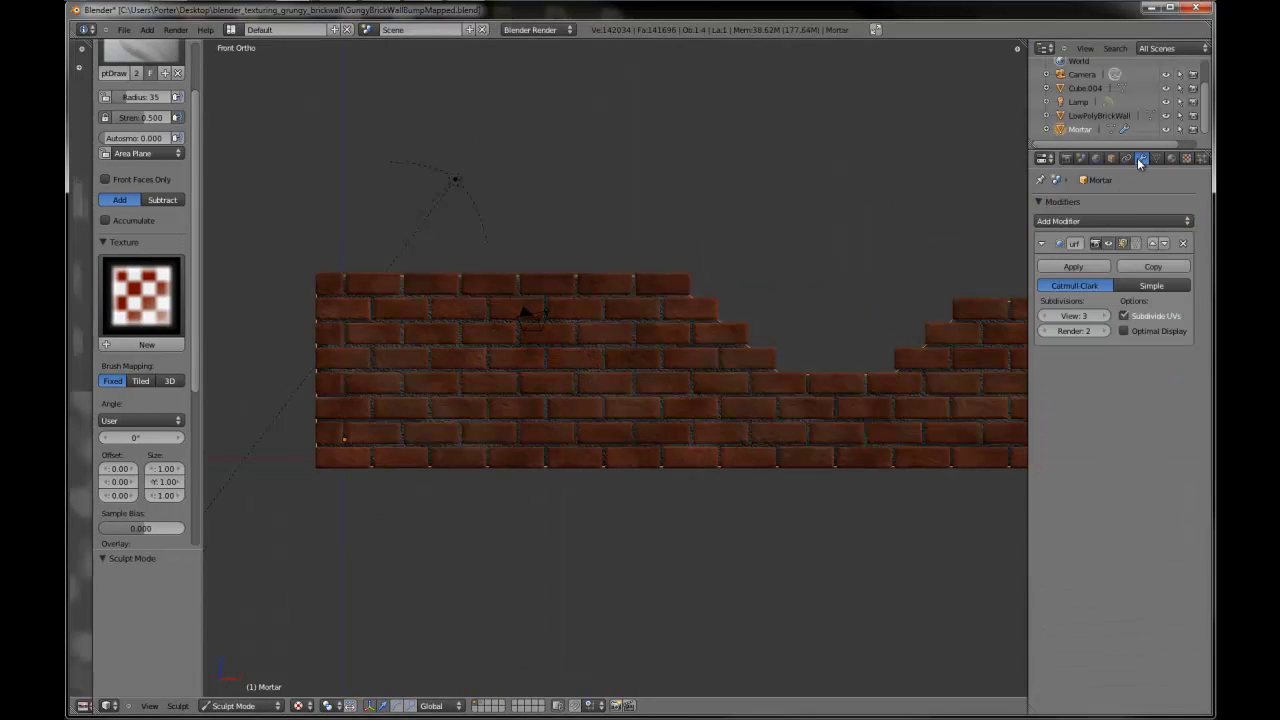
{"action": "left_click", "coordinate": [1088, 267]}
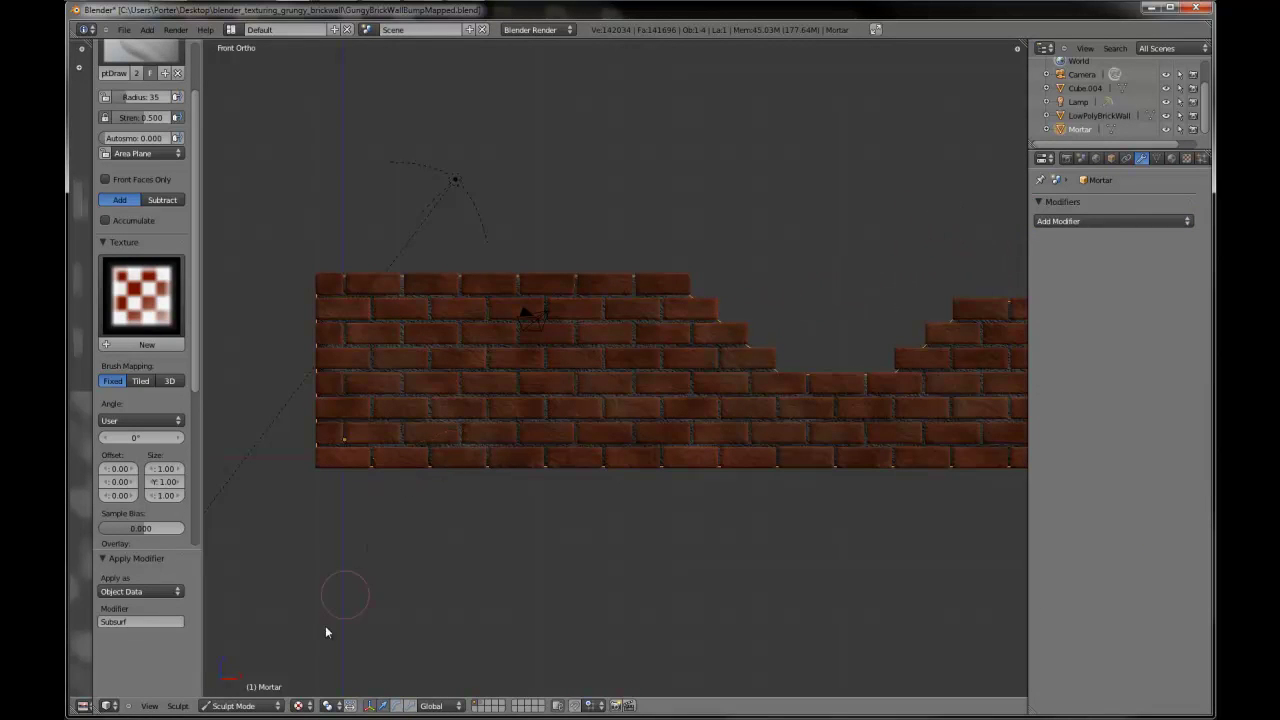
- Sculpt raised mortar patches in several joints on the left part of the wall's front, spilling over the brick edges
{"action": "scroll", "coordinate": [533, 428], "scroll_direction": "up", "scroll_amount": 2}
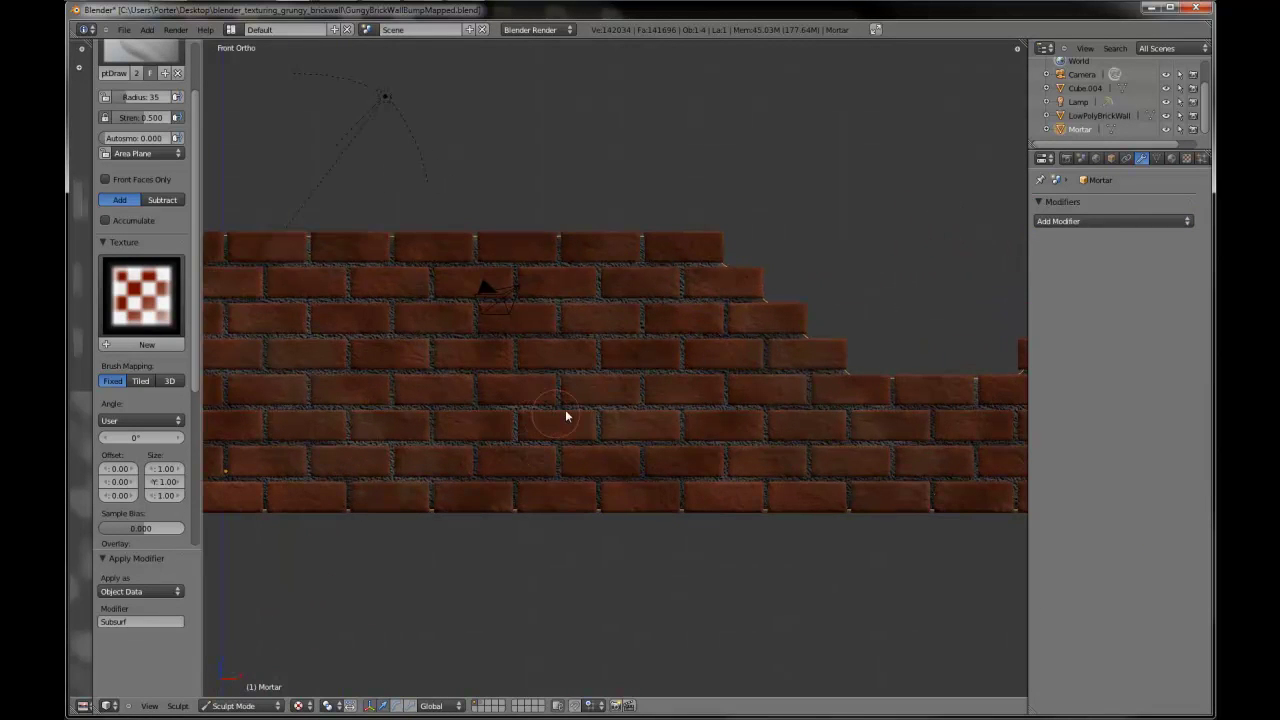
{"action": "left_click_drag", "start_coordinate": [614, 378], "coordinate": [568, 343]}
{"action": "middle_click_drag", "start_coordinate": [694, 438], "coordinate": [744, 452], "text": "shift"}
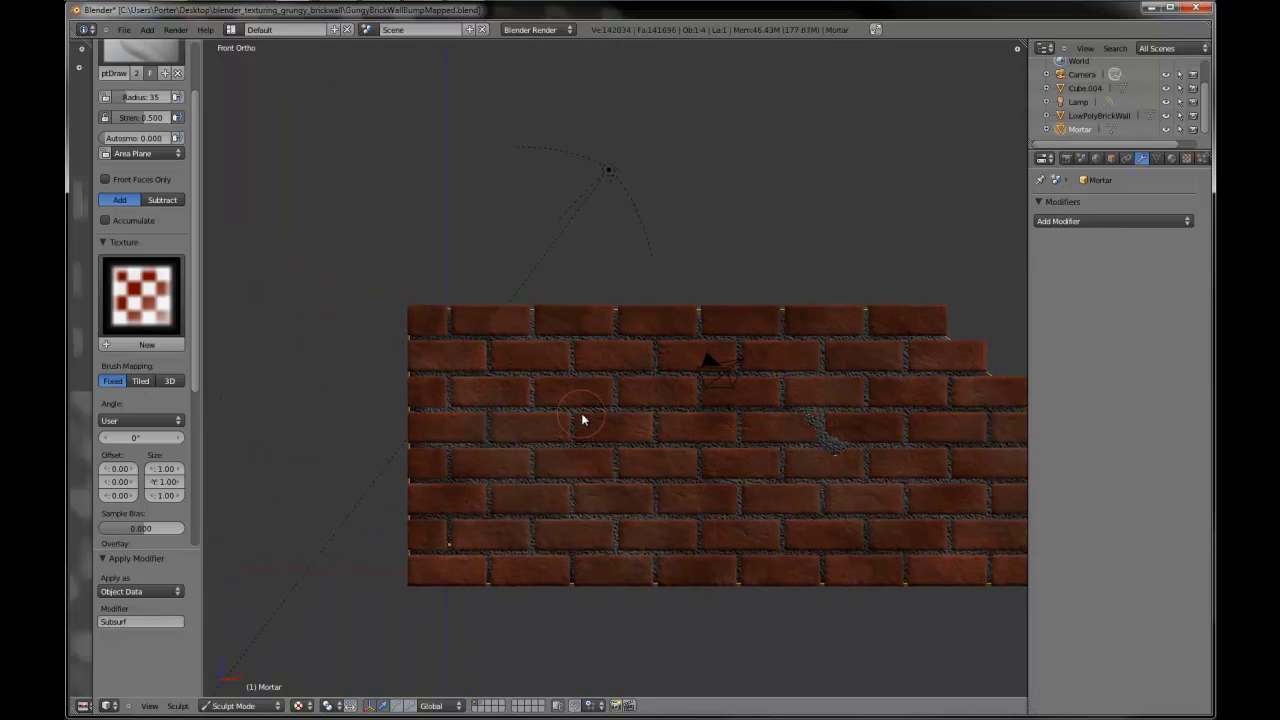
{"action": "left_click_drag", "start_coordinate": [574, 413], "coordinate": [569, 428]}
{"action": "mouse_move", "coordinate": [554, 481]}
{"action": "left_mouse_down"}
{"action": "mouse_move", "coordinate": [528, 486]}
{"action": "mouse_move", "coordinate": [569, 489]}
{"action": "mouse_move", "coordinate": [572, 521]}
{"action": "mouse_move", "coordinate": [531, 531]}
{"action": "mouse_move", "coordinate": [531, 560]}
{"action": "mouse_move", "coordinate": [632, 566]}
{"action": "left_mouse_up"}
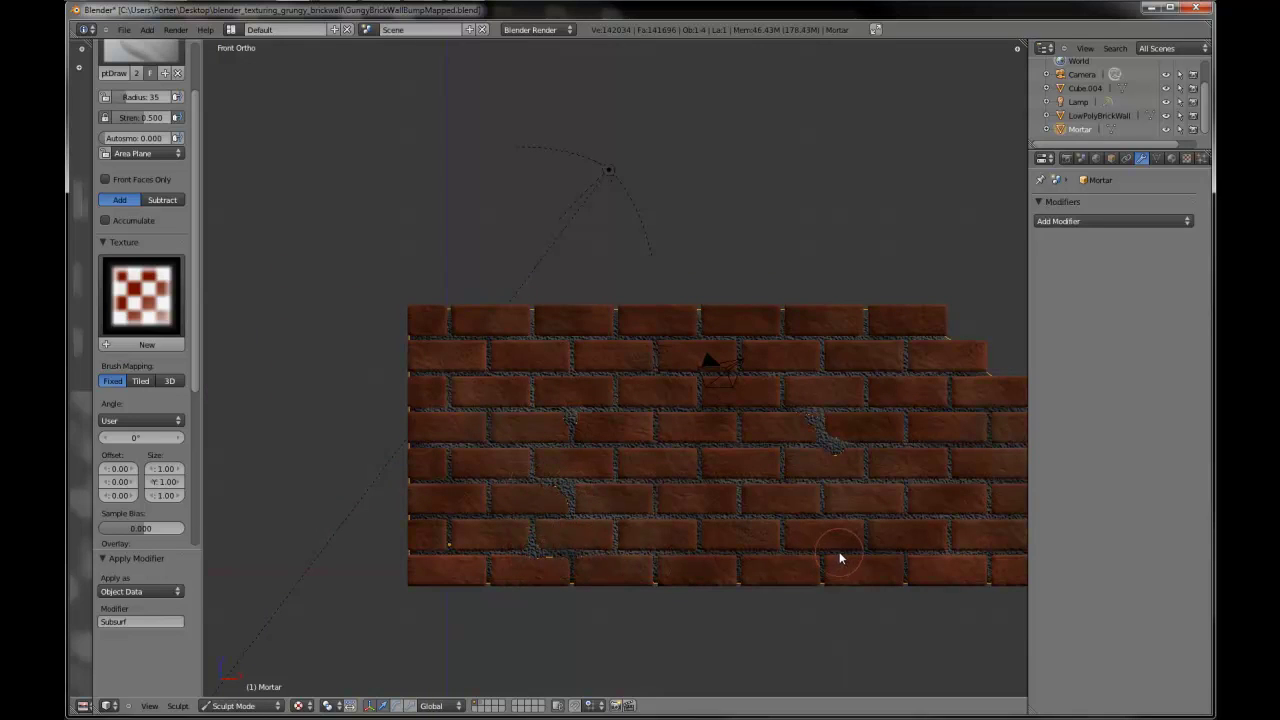
{"action": "middle_click_drag", "start_coordinate": [665, 392], "coordinate": [646, 466], "text": "shift"}
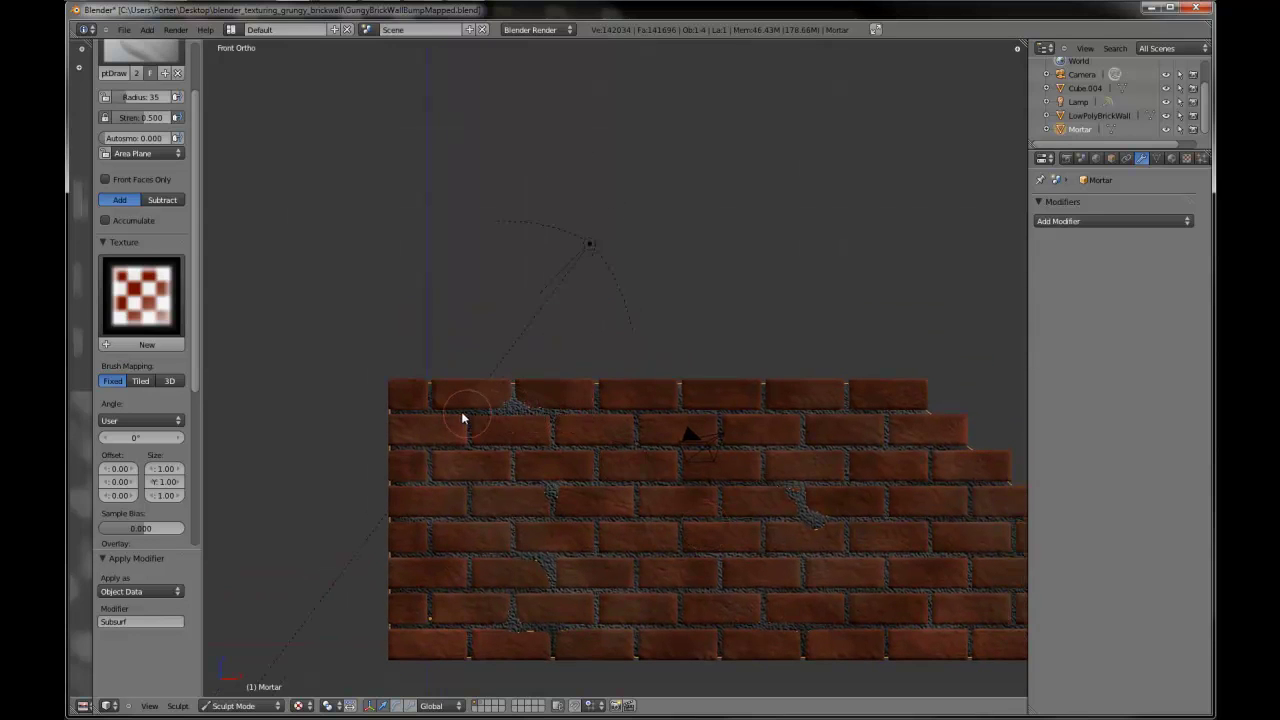
- Sculpt more raised mortar patches along the middle of the wall's front, below and beside the stepped gap
{"action": "middle_click_drag", "start_coordinate": [786, 531], "coordinate": [468, 498], "text": "shift"}
{"action": "mouse_move", "coordinate": [730, 545]}
{"action": "left_mouse_down"}
{"action": "mouse_move", "coordinate": [794, 526]}
{"action": "mouse_move", "coordinate": [889, 526]}
{"action": "left_mouse_up"}
{"action": "mouse_move", "coordinate": [668, 527]}
{"action": "middle_mouse_down", "text": "shift"}
{"action": "mouse_move", "coordinate": [601, 540]}
{"action": "mouse_move", "coordinate": [331, 532]}
{"action": "middle_mouse_up", "text": "shift"}
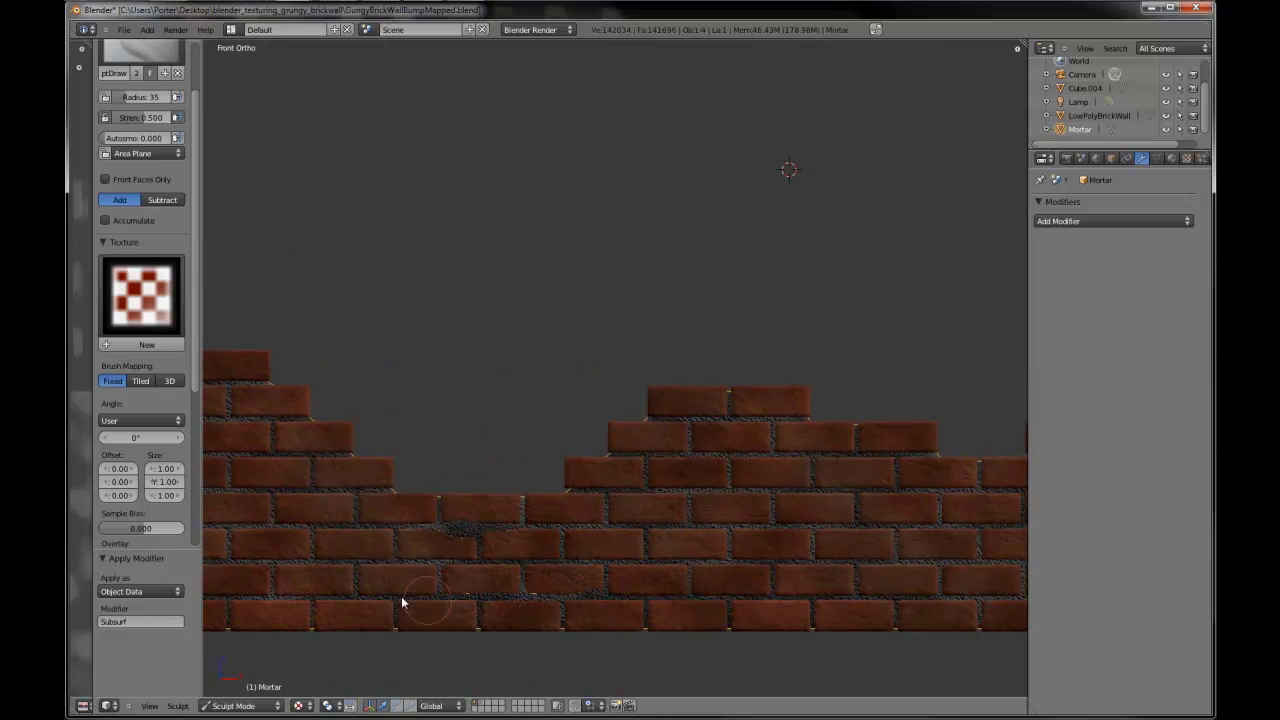
{"action": "middle_click_drag", "start_coordinate": [472, 600], "coordinate": [720, 571], "text": "shift"}
{"action": "mouse_move", "coordinate": [518, 562]}
{"action": "left_mouse_down"}
{"action": "mouse_move", "coordinate": [509, 589]}
{"action": "mouse_move", "coordinate": [477, 589]}
{"action": "left_mouse_up"}
{"action": "middle_click_drag", "start_coordinate": [868, 505], "coordinate": [617, 489], "text": "shift"}
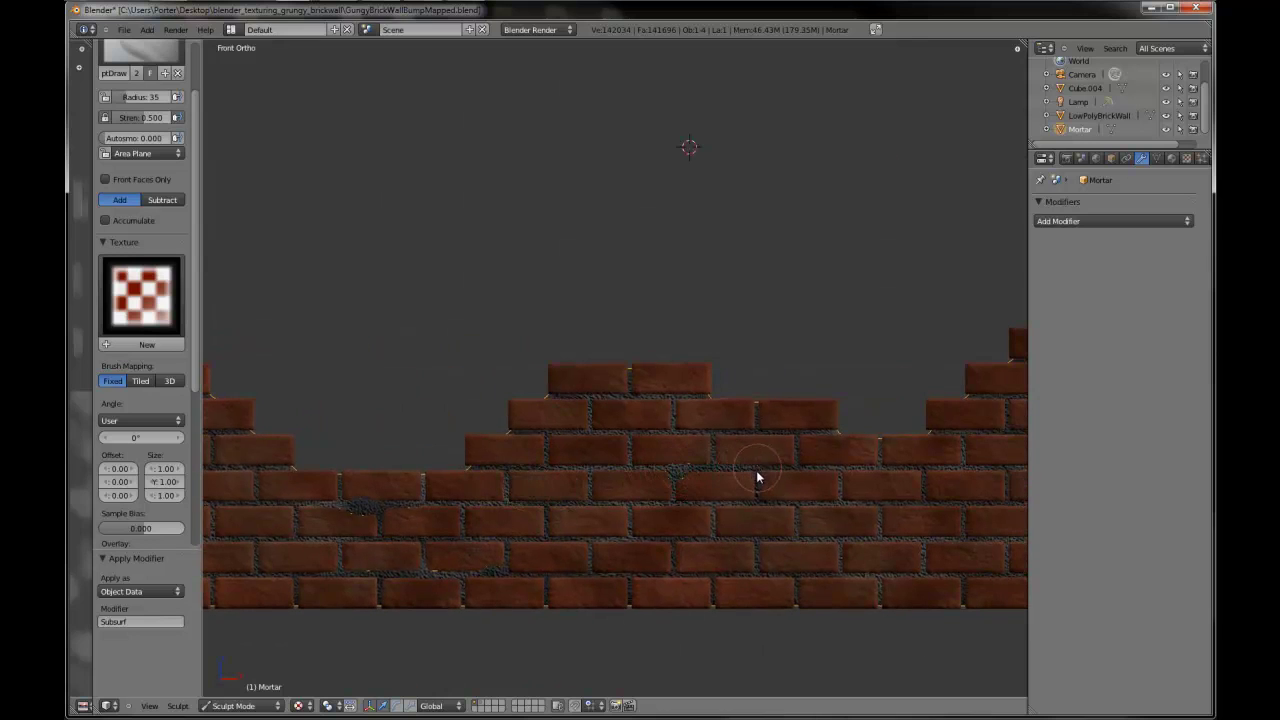
- Sculpt raised mortar patches in the joints at the right end of the wall's front
{"action": "middle_click_drag", "start_coordinate": [757, 477], "coordinate": [490, 418], "text": "shift"}
{"action": "left_click_drag", "start_coordinate": [613, 499], "coordinate": [515, 492]}
{"action": "mouse_move", "coordinate": [810, 410]}
{"action": "left_mouse_down"}
{"action": "mouse_move", "coordinate": [871, 351]}
{"action": "mouse_move", "coordinate": [820, 346]}
{"action": "mouse_move", "coordinate": [857, 461]}
{"action": "mouse_move", "coordinate": [897, 477]}
{"action": "mouse_move", "coordinate": [854, 491]}
{"action": "mouse_move", "coordinate": [857, 529]}
{"action": "mouse_move", "coordinate": [797, 526]}
{"action": "left_mouse_up"}
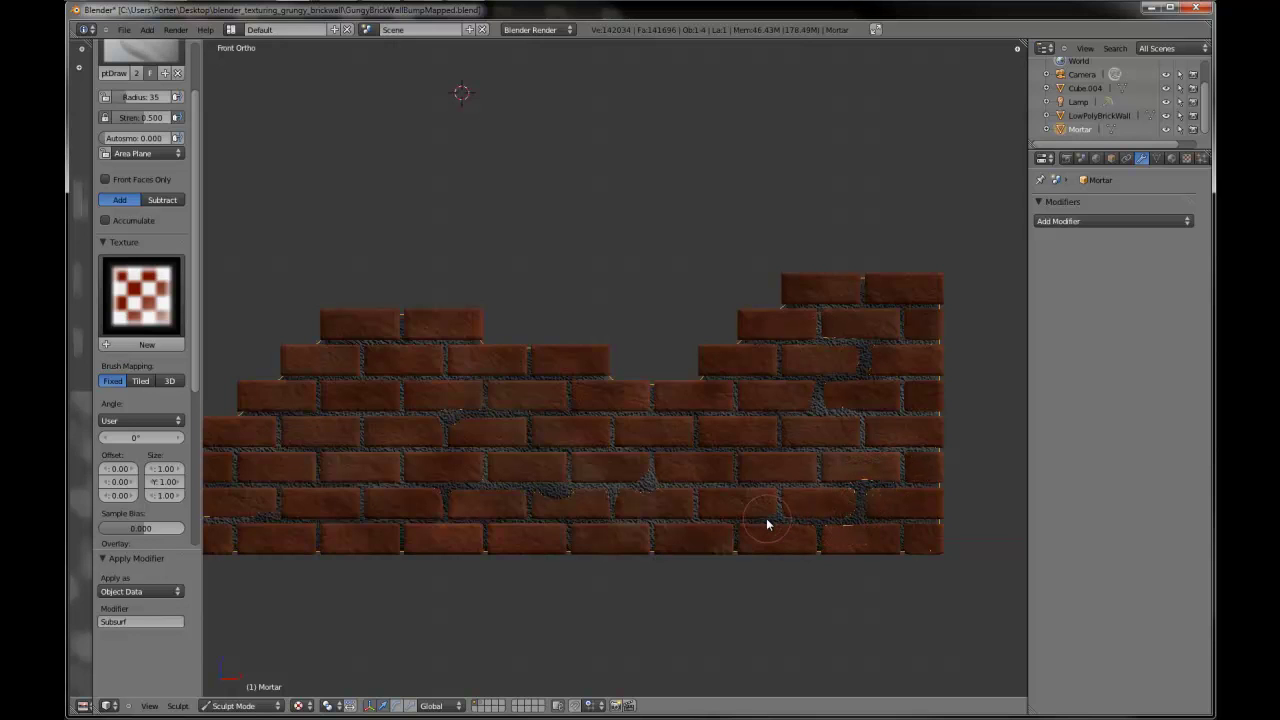
- Sculpt raised mortar patches on the short side wall and the adjoining part of the wall's back
{"action": "middle_click_drag", "start_coordinate": [766, 523], "coordinate": [606, 423]}
{"action": "scroll", "coordinate": [612, 440], "scroll_direction": "up", "scroll_amount": 3}
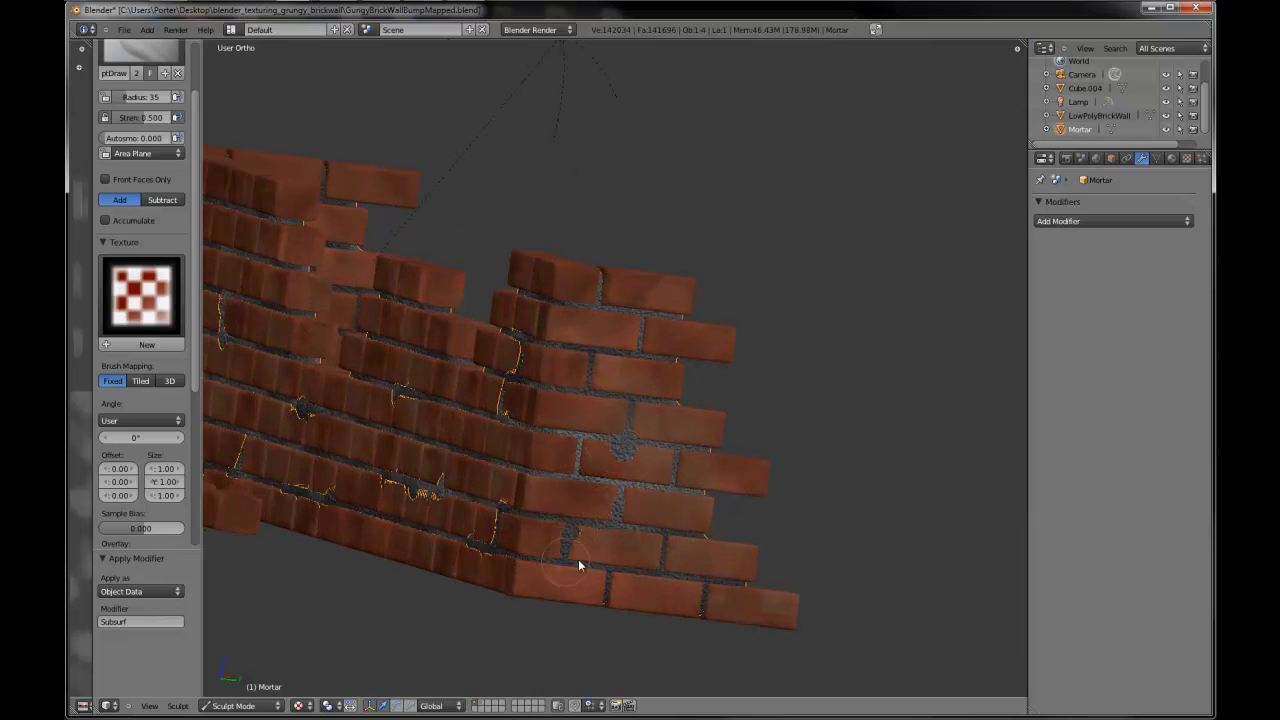
{"action": "scroll", "coordinate": [714, 406], "scroll_direction": "down", "scroll_amount": 1}
{"action": "middle_click_drag", "start_coordinate": [714, 406], "coordinate": [449, 451]}
{"action": "scroll", "coordinate": [452, 418], "scroll_direction": "down", "scroll_amount": 2}
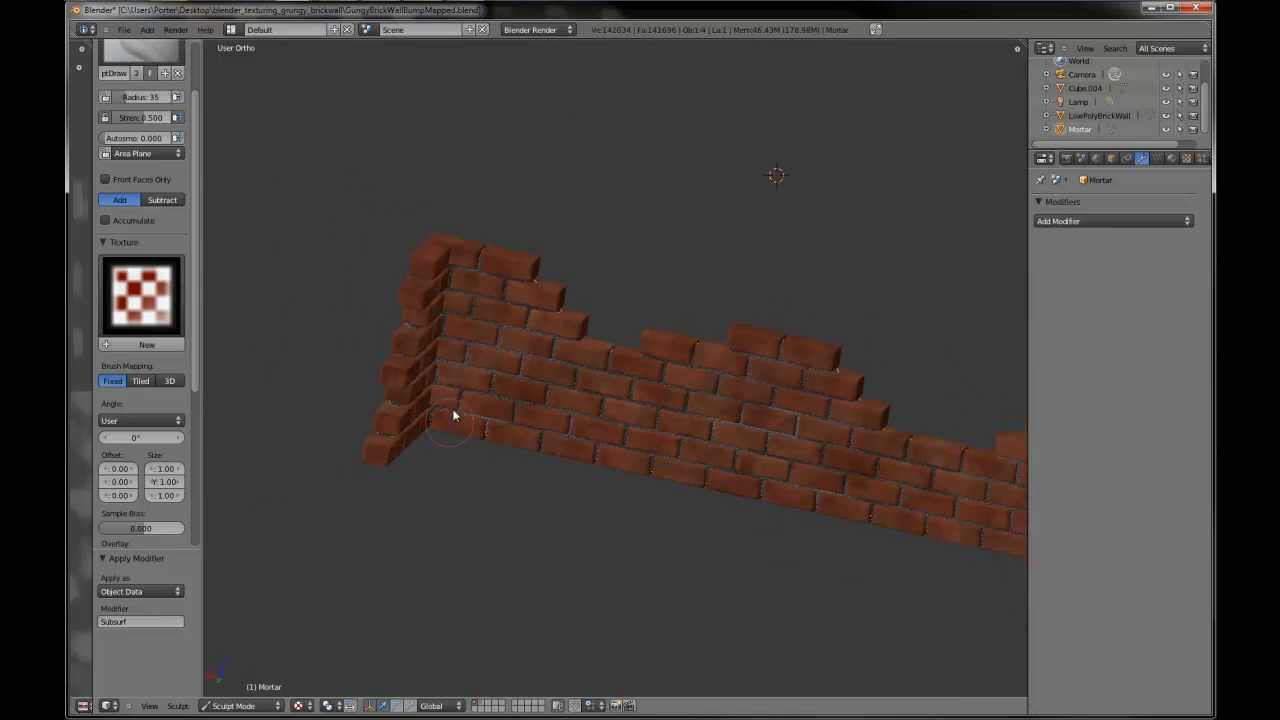
{"action": "mouse_move", "coordinate": [446, 346]}
{"action": "left_mouse_down"}
{"action": "mouse_move", "coordinate": [571, 373]}
{"action": "mouse_move", "coordinate": [483, 397]}
{"action": "left_mouse_up"}
{"action": "left_click_drag", "start_coordinate": [716, 435], "coordinate": [743, 414]}
- Add raised mortar patches across the middle and far end of the wall's back
{"action": "middle_click_drag", "start_coordinate": [889, 443], "coordinate": [553, 375]}
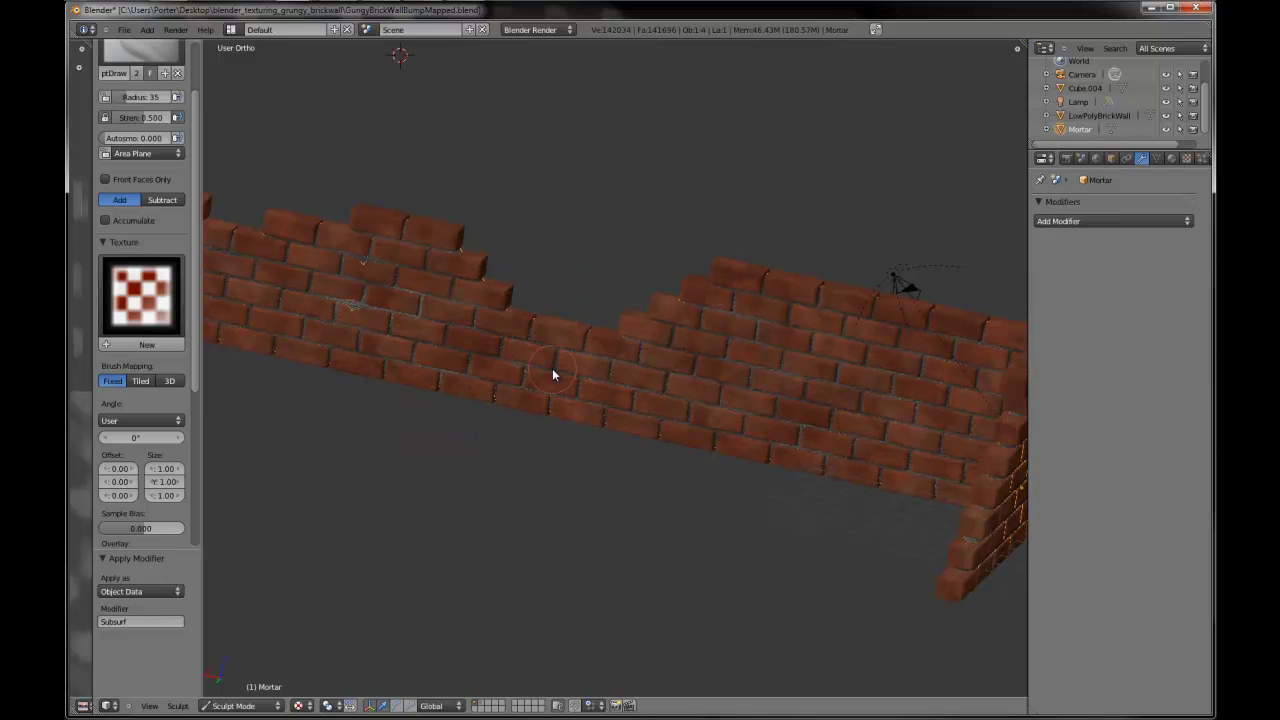
{"action": "mouse_move", "coordinate": [553, 375]}
{"action": "left_mouse_down"}
{"action": "mouse_move", "coordinate": [557, 363]}
{"action": "mouse_move", "coordinate": [843, 404]}
{"action": "mouse_move", "coordinate": [900, 391]}
{"action": "mouse_move", "coordinate": [849, 409]}
{"action": "left_mouse_up"}
{"action": "scroll", "coordinate": [838, 408], "scroll_direction": "up", "scroll_amount": 2}
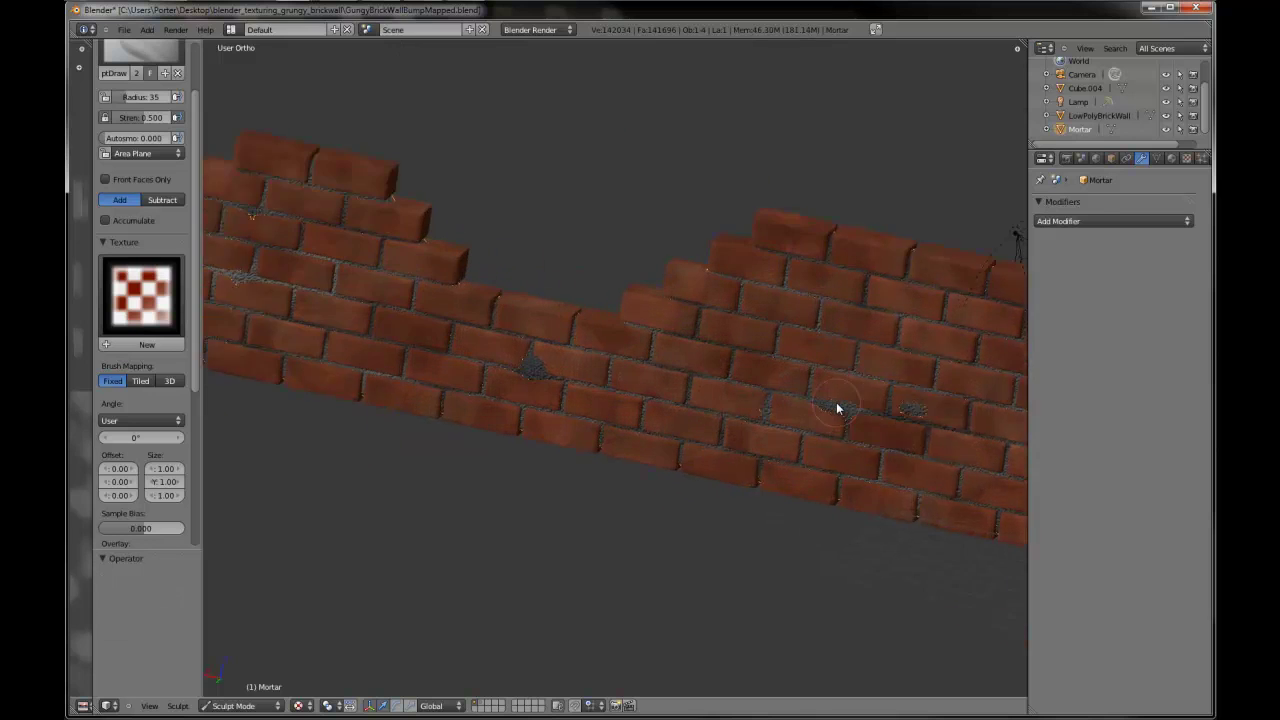
{"action": "middle_click_drag", "start_coordinate": [838, 408], "coordinate": [782, 394]}
{"action": "scroll", "coordinate": [782, 394], "scroll_direction": "up", "scroll_amount": 3}
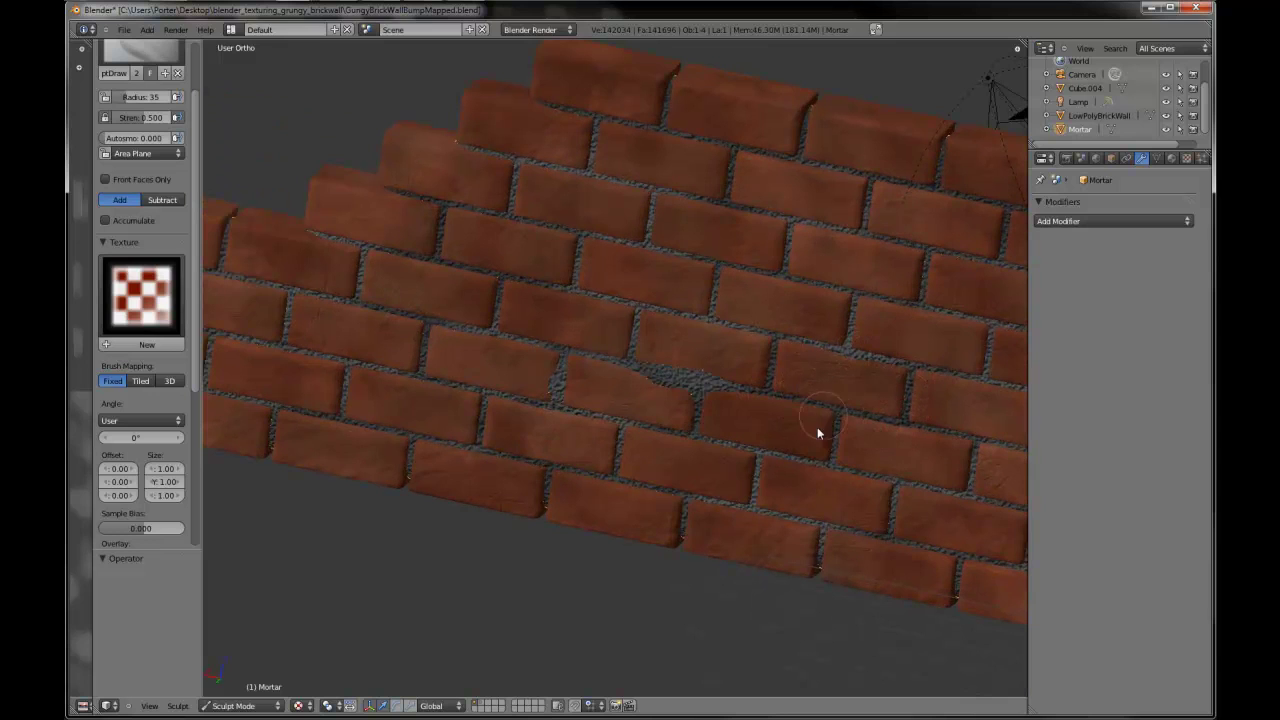
{"action": "mouse_move", "coordinate": [835, 467]}
{"action": "middle_mouse_down"}
{"action": "mouse_move", "coordinate": [634, 434]}
{"action": "mouse_move", "coordinate": [709, 437]}
{"action": "mouse_move", "coordinate": [740, 400]}
{"action": "mouse_move", "coordinate": [686, 380]}
{"action": "mouse_move", "coordinate": [766, 394]}
{"action": "mouse_move", "coordinate": [810, 361]}
{"action": "middle_mouse_up"}
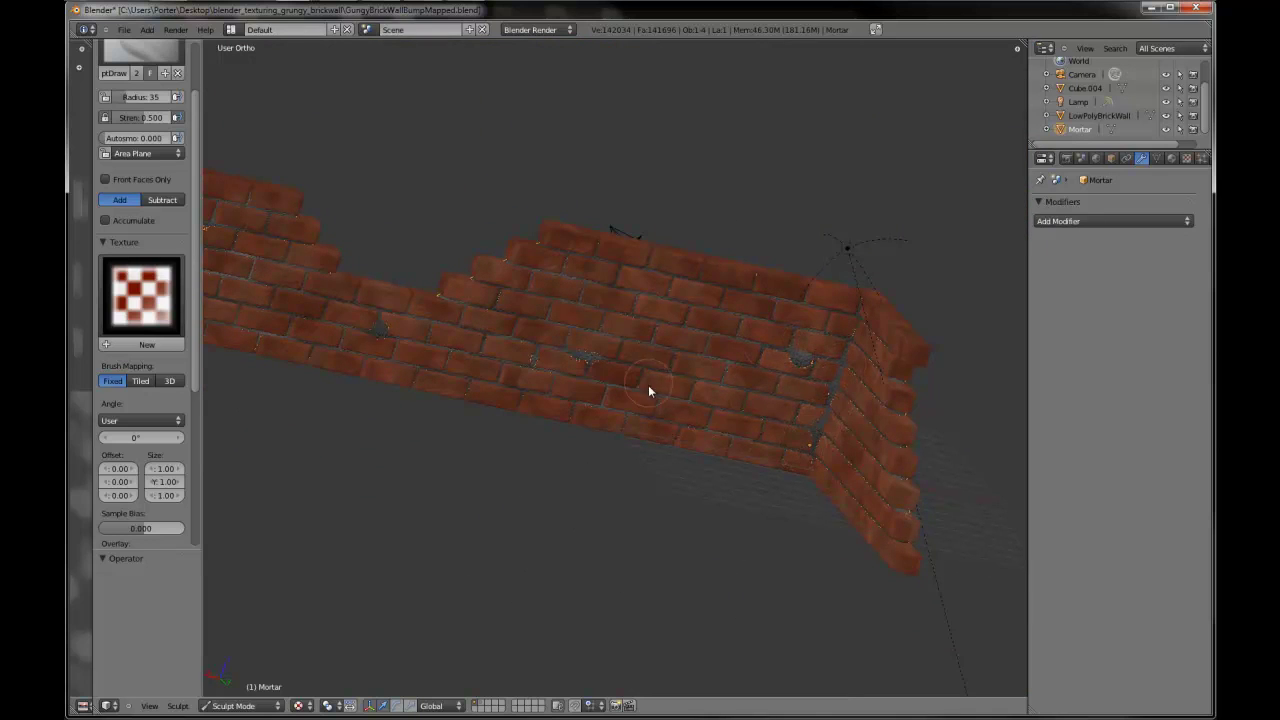
{"action": "middle_click_drag", "start_coordinate": [648, 387], "coordinate": [660, 339]}
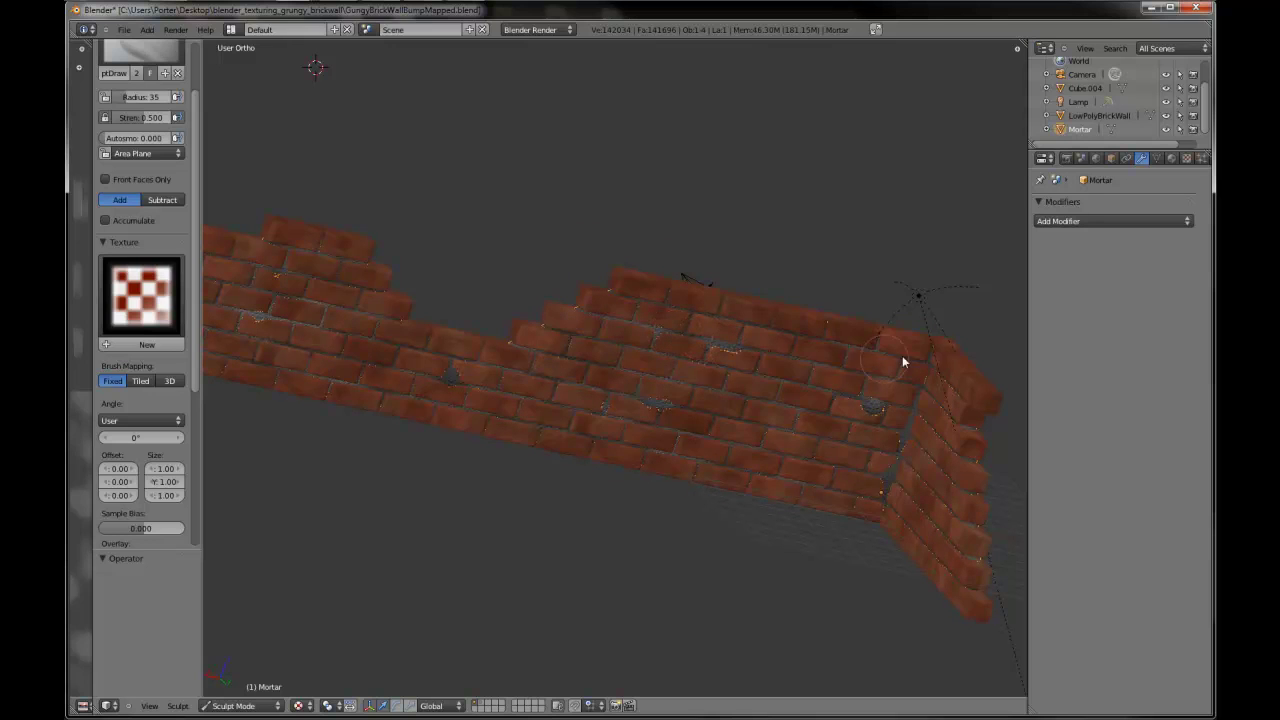
- Switch the sculpt brush to Subtract and recess parts of the mortar around all sides of the wall
{"action": "left_click", "coordinate": [163, 200]}
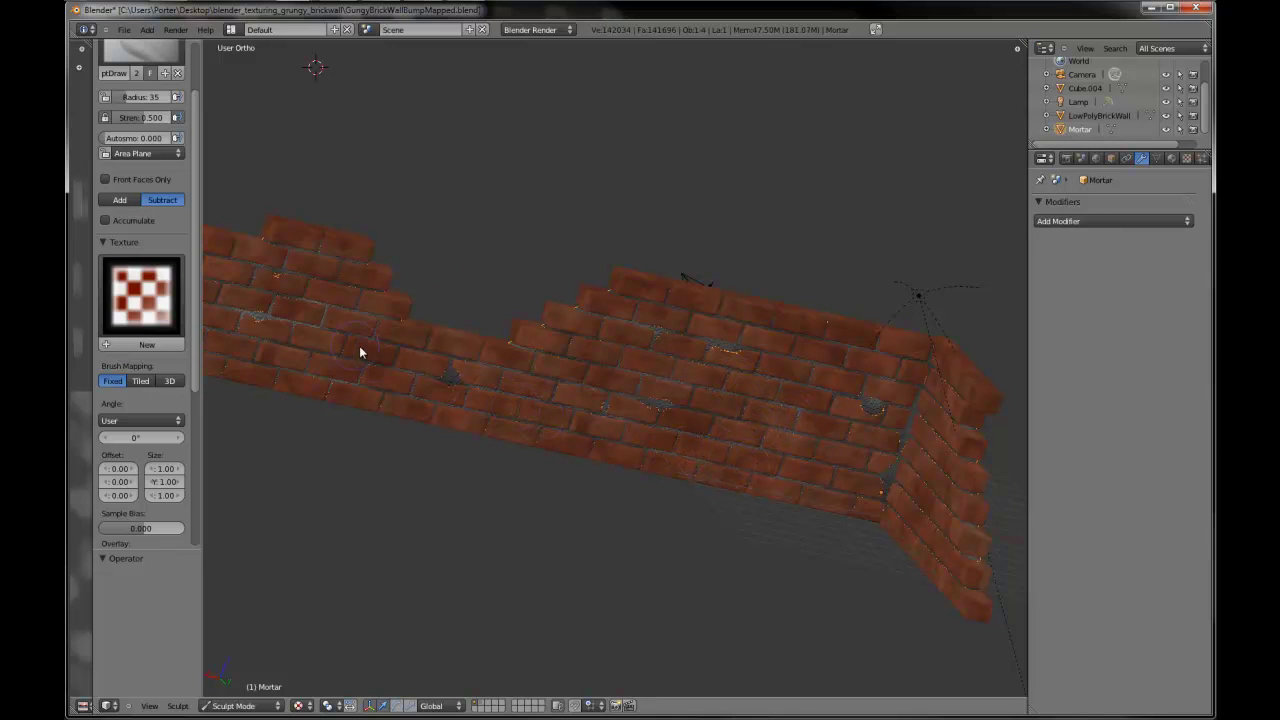
{"action": "middle_click_drag", "start_coordinate": [361, 352], "coordinate": [447, 361]}
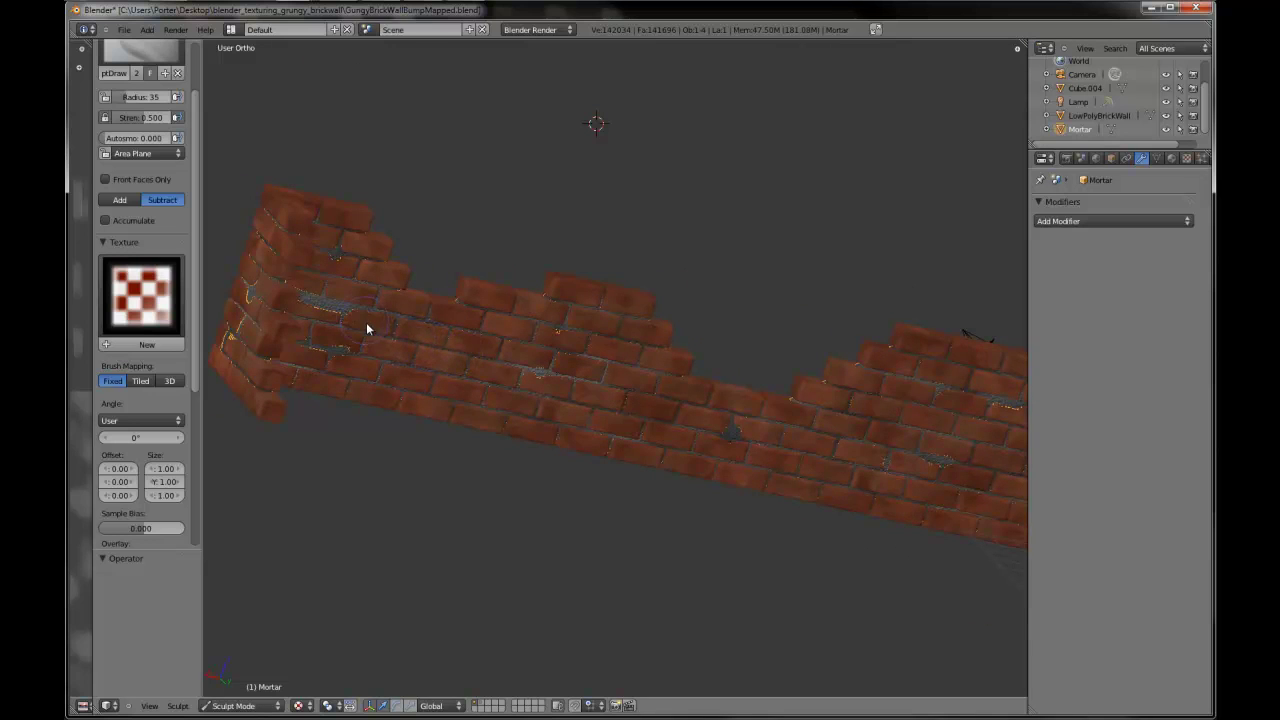
{"action": "middle_click_drag", "start_coordinate": [322, 320], "coordinate": [782, 399]}
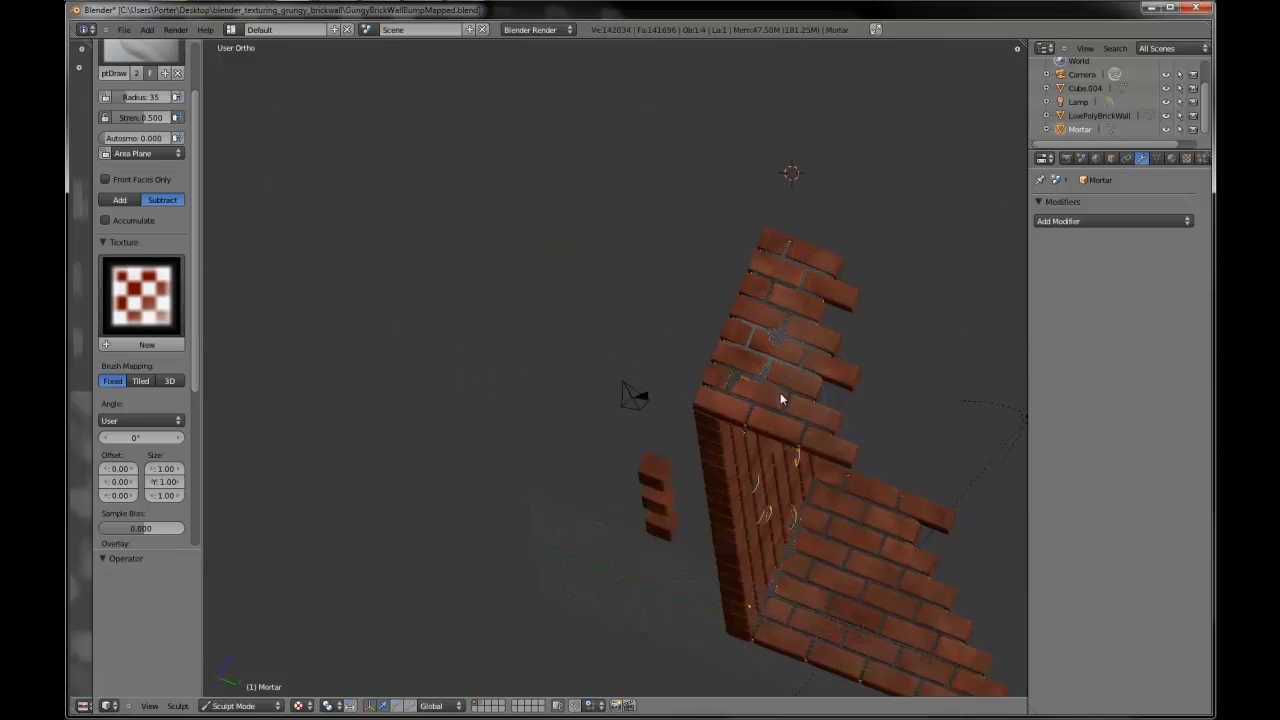
{"action": "middle_click_drag", "start_coordinate": [827, 481], "coordinate": [797, 519]}
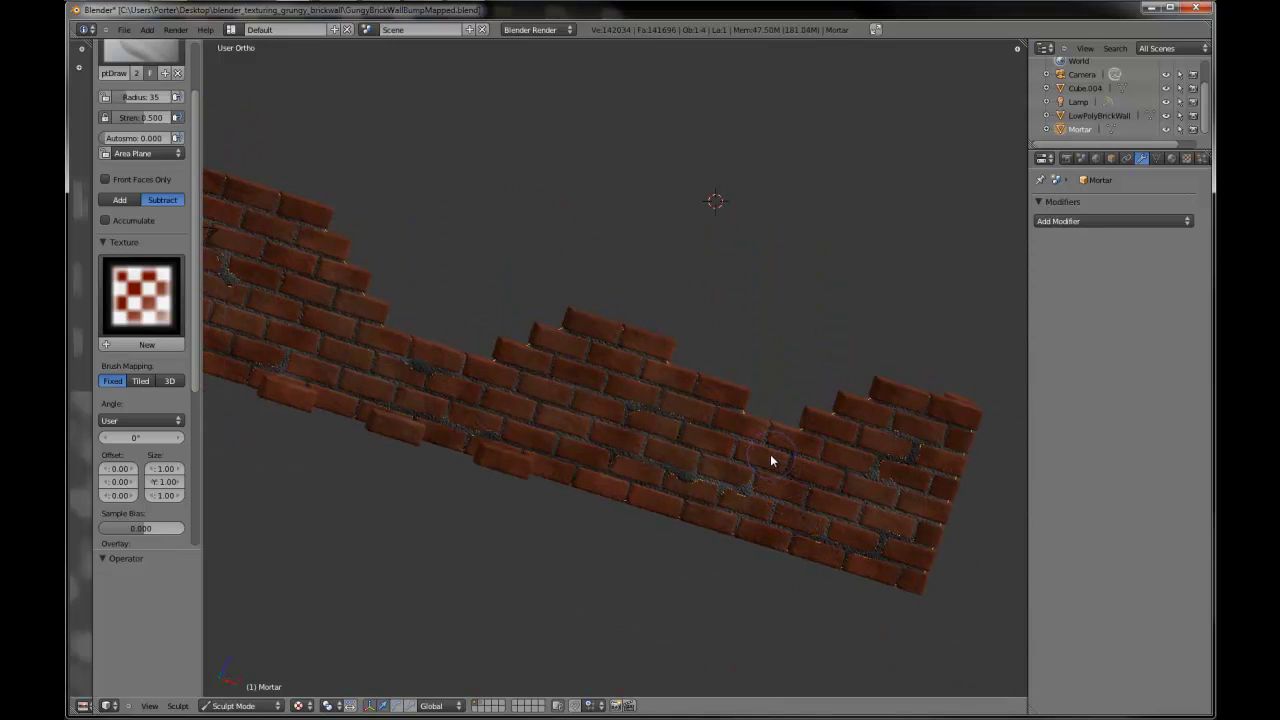
{"action": "middle_click_drag", "start_coordinate": [644, 465], "coordinate": [575, 463]}
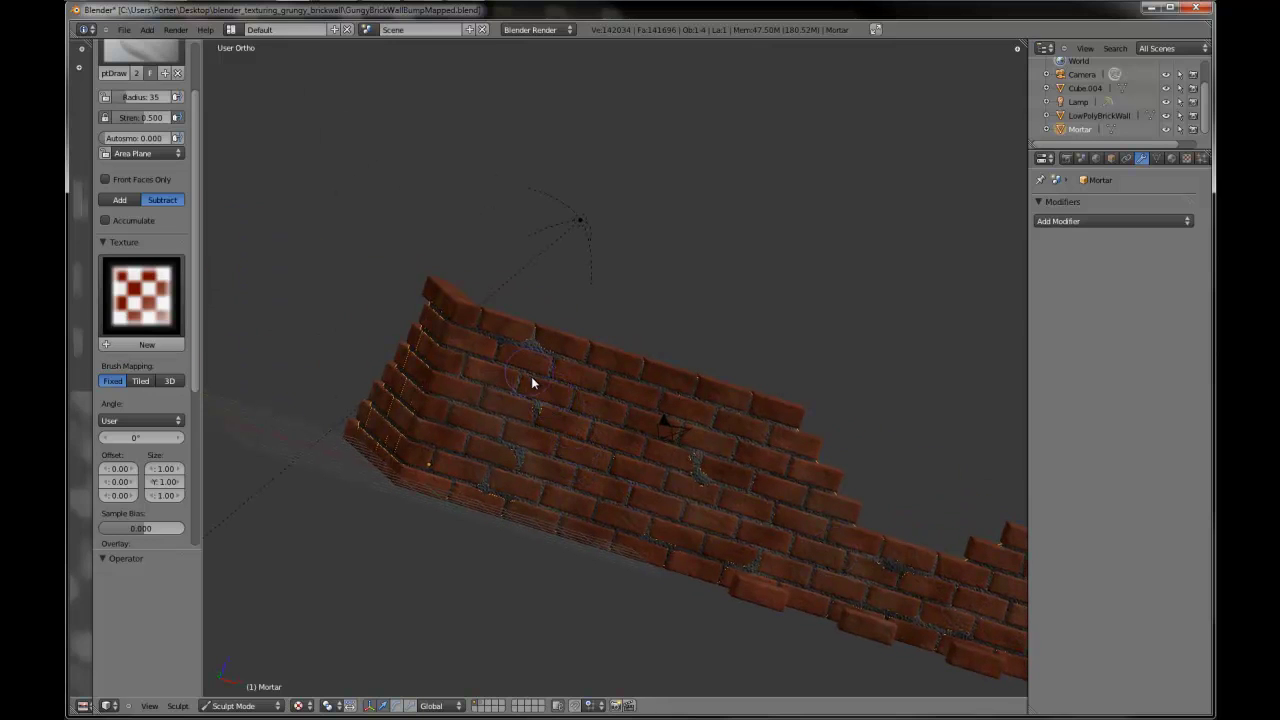
{"action": "scroll", "coordinate": [648, 497], "scroll_direction": "down", "scroll_amount": 2}
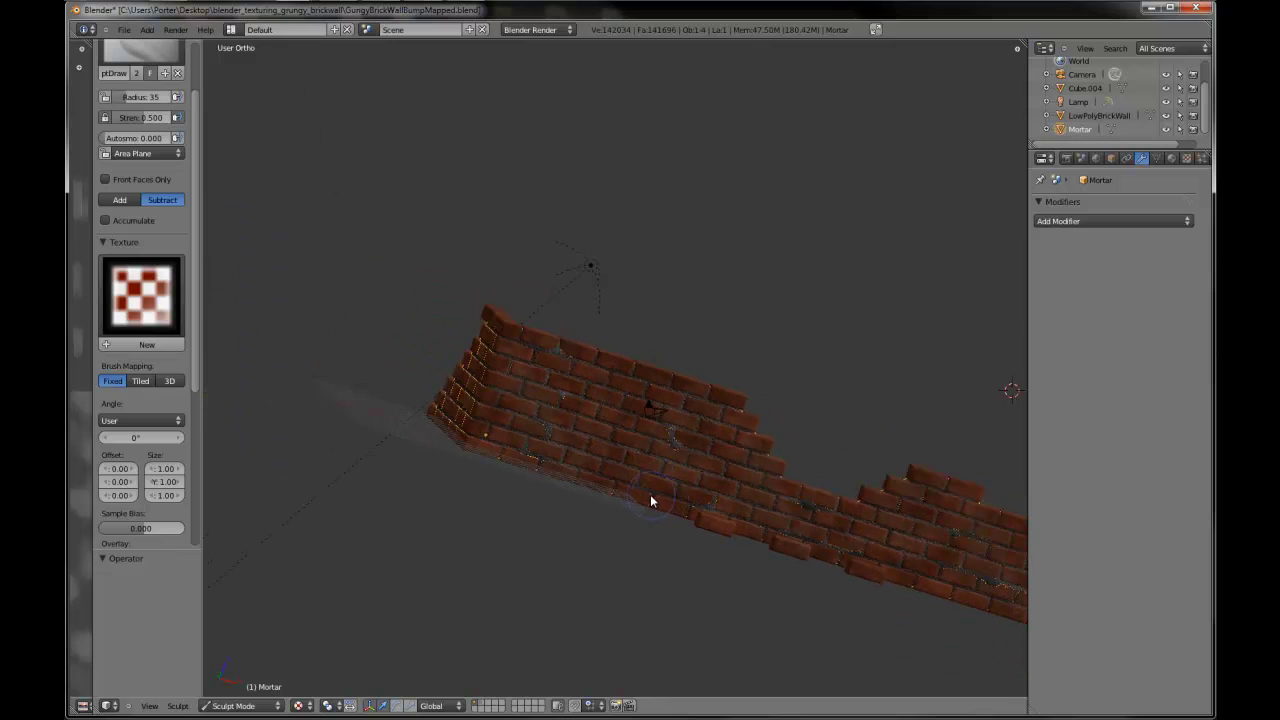
- Return the Mortar object to Object Mode in front view and select the brick object Cube.004
{"action": "key", "text": "KP_1"}
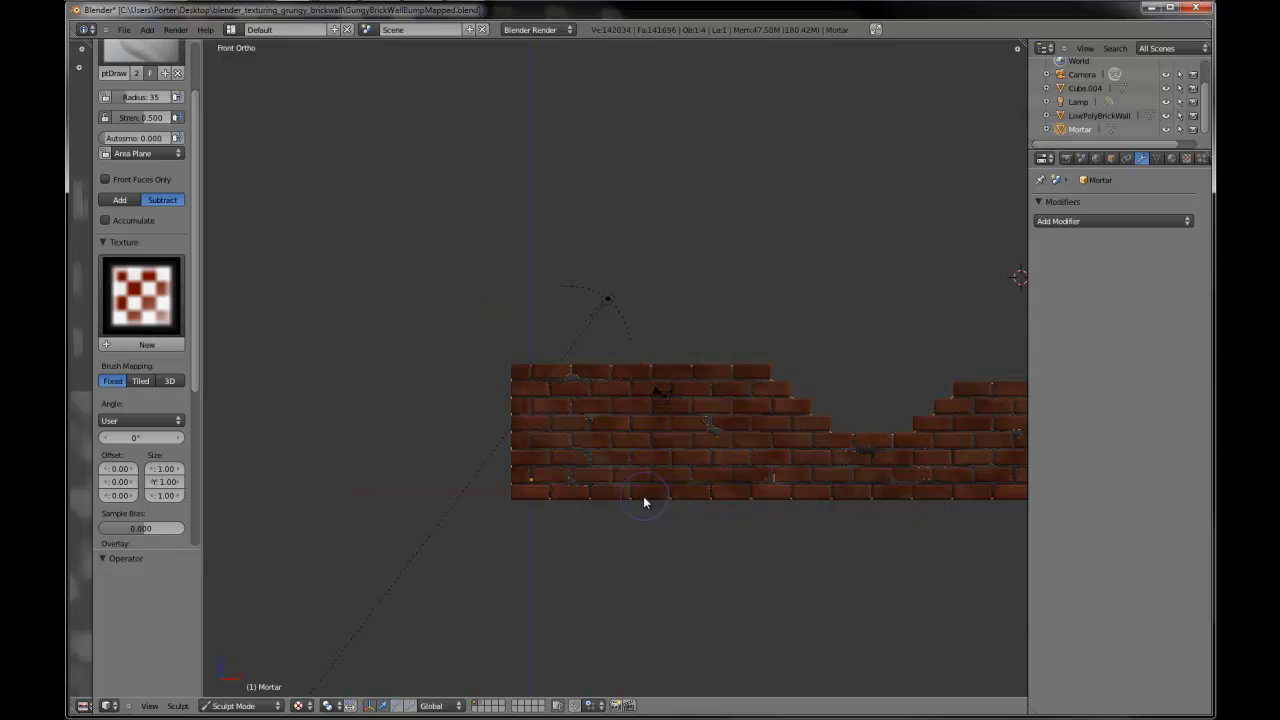
{"action": "left_click", "coordinate": [240, 705]}
{"action": "left_click", "coordinate": [245, 691]}
{"action": "scroll", "coordinate": [633, 477], "scroll_direction": "up", "scroll_amount": 3}
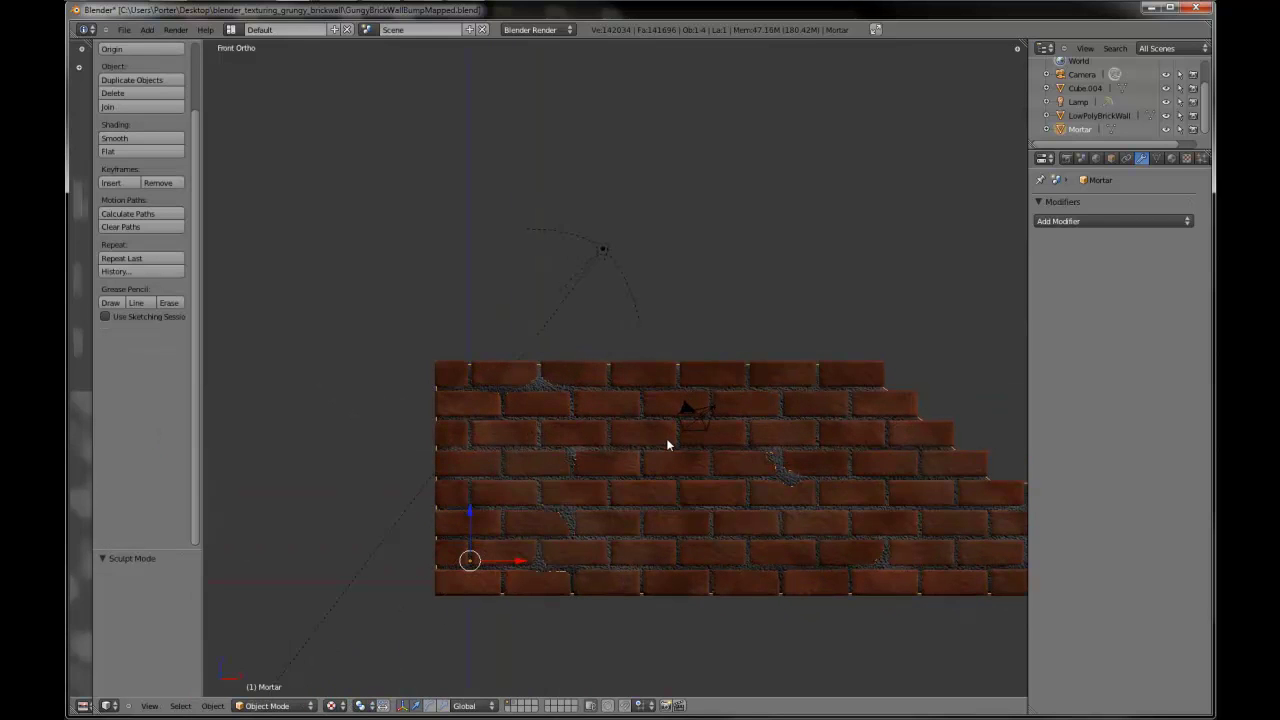
{"action": "right_click", "coordinate": [648, 437]}
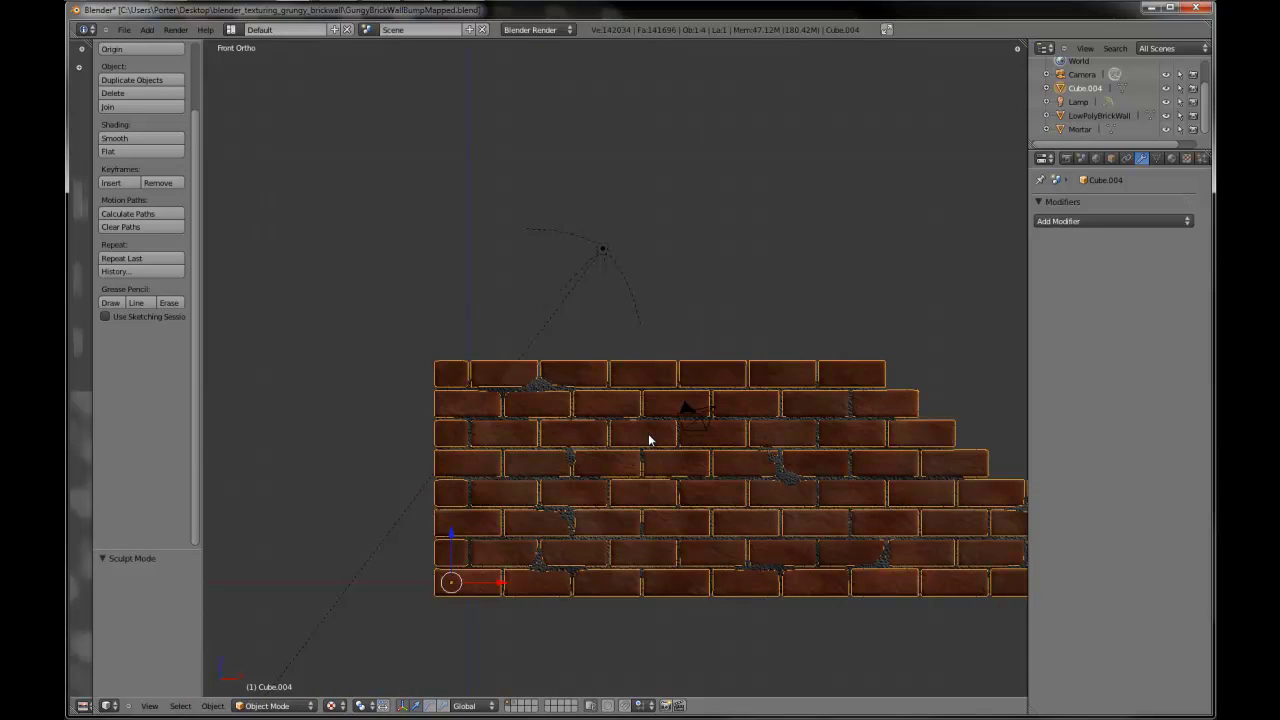
- In Edit Mode, scale only the fourth brick of the third row from the top to 0.9 and check it in Object Mode
{"action": "key", "text": "Tab"}
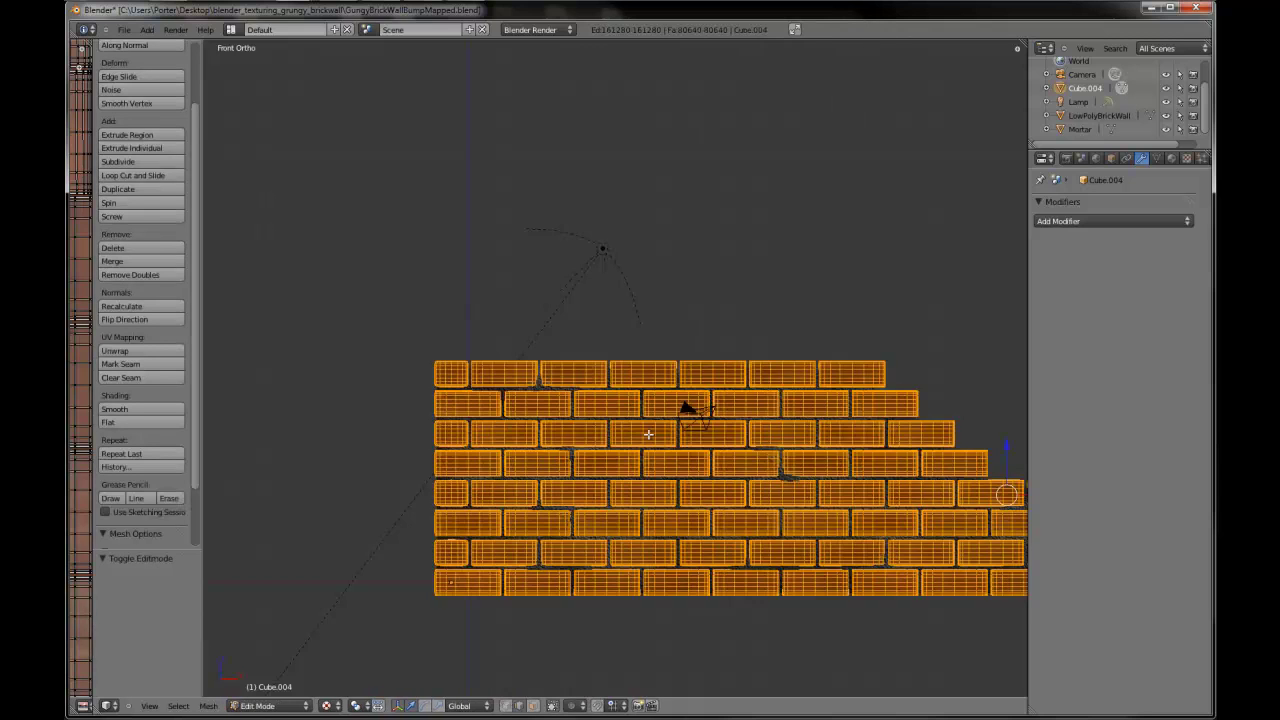
{"action": "key", "text": "a"}
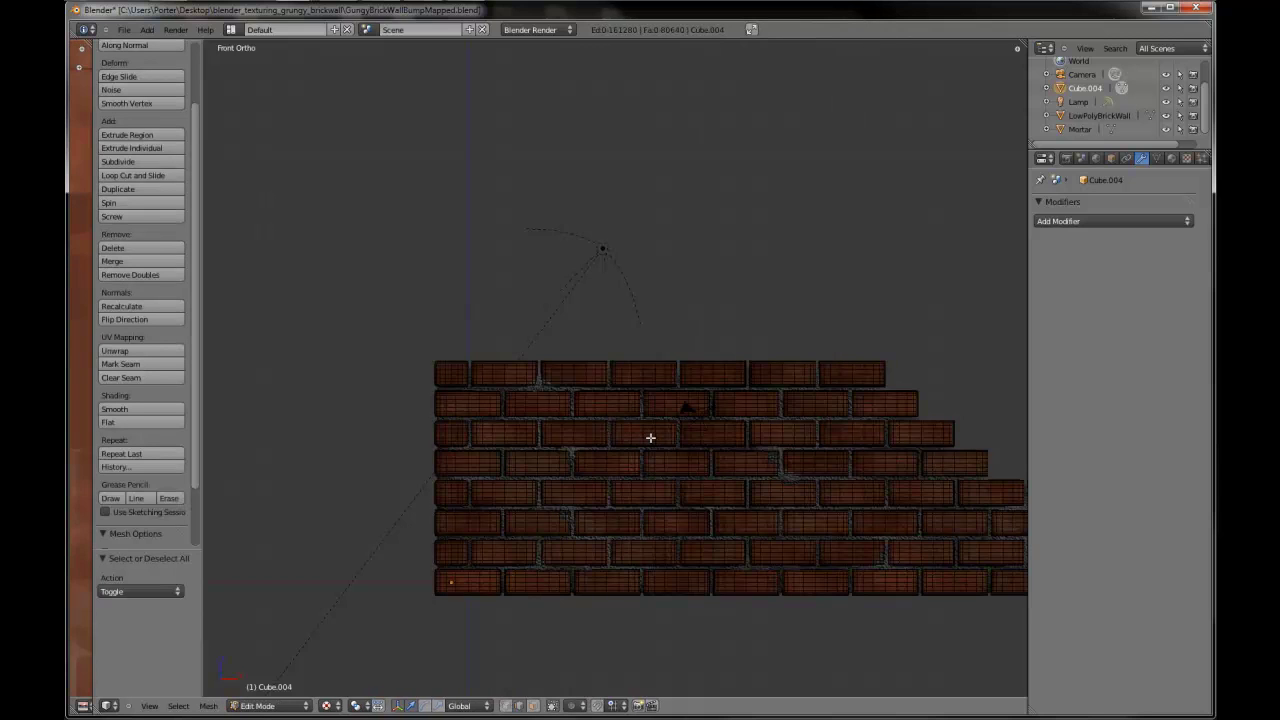
{"action": "key", "text": "l"}
{"action": "type", "text": "s"}
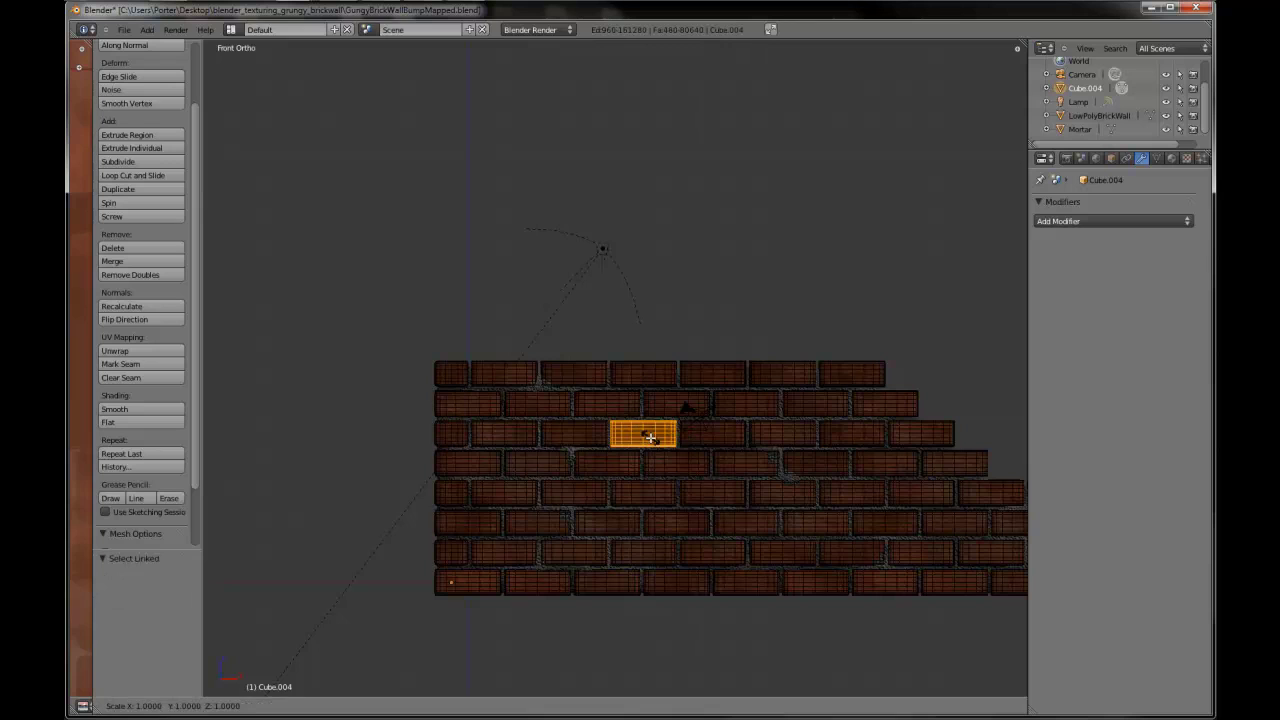
{"action": "type", "text": ".9"}
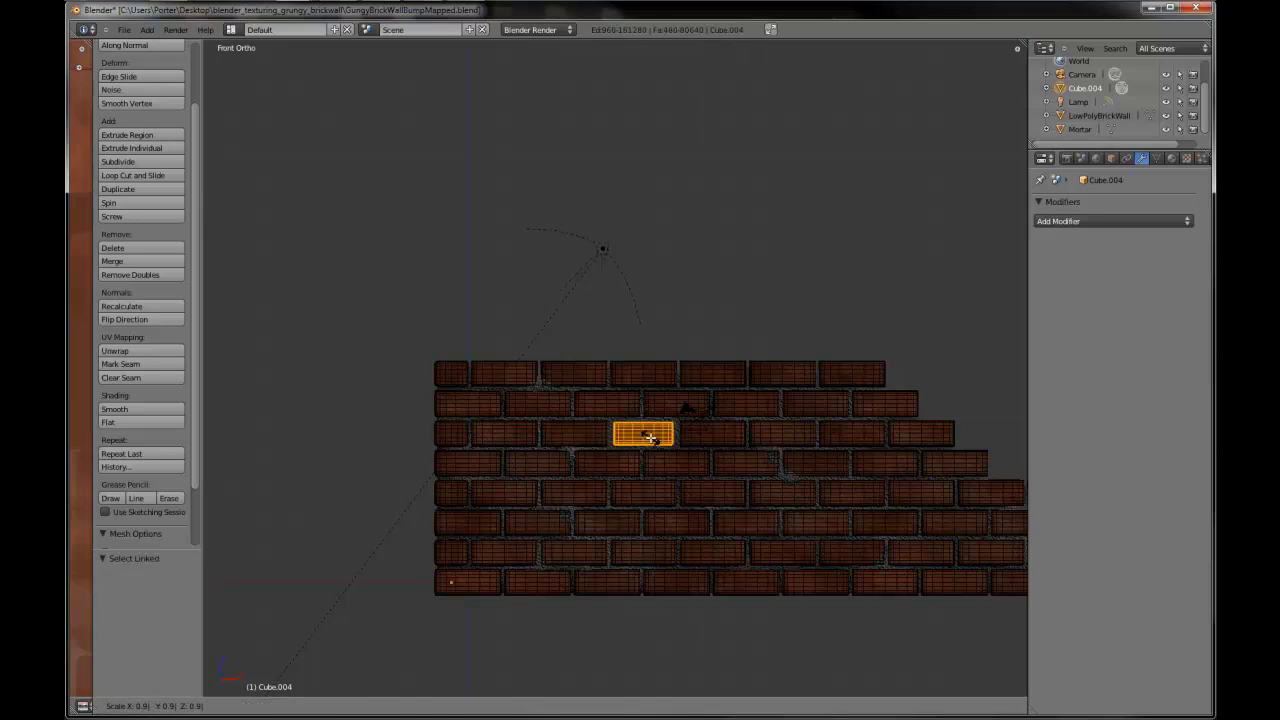
{"action": "key", "text": "Return"}
{"action": "key", "text": "Tab"}
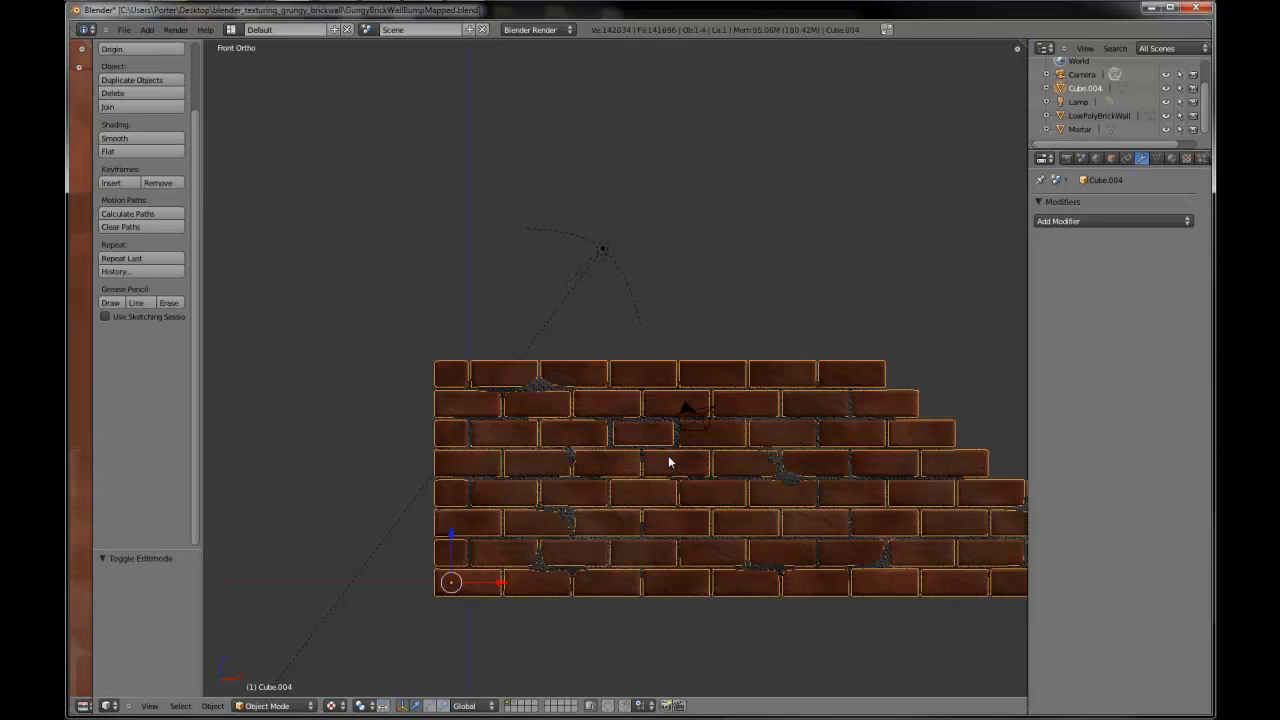
{"action": "key", "text": "a"}
{"action": "scroll", "coordinate": [662, 458], "scroll_direction": "up", "scroll_amount": 3}
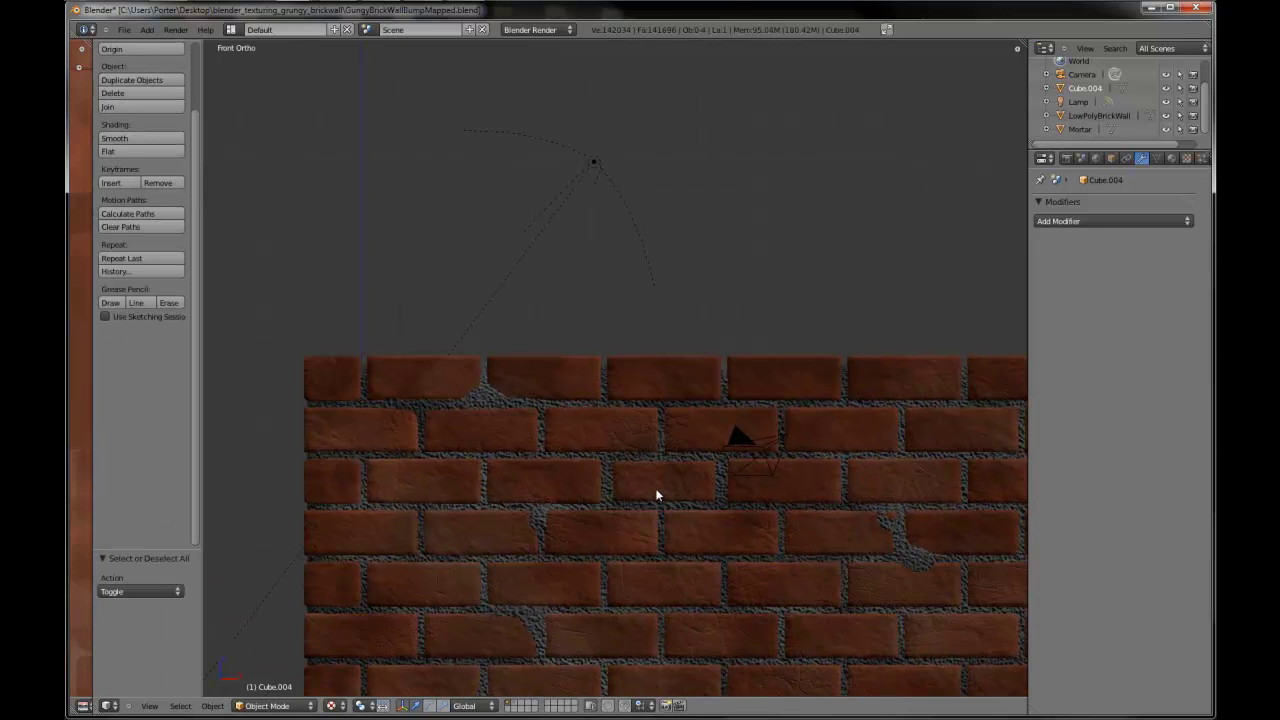
{"action": "scroll", "coordinate": [656, 494], "scroll_direction": "down", "scroll_amount": 4}
{"action": "scroll", "coordinate": [720, 486], "scroll_direction": "up", "scroll_amount": 1}
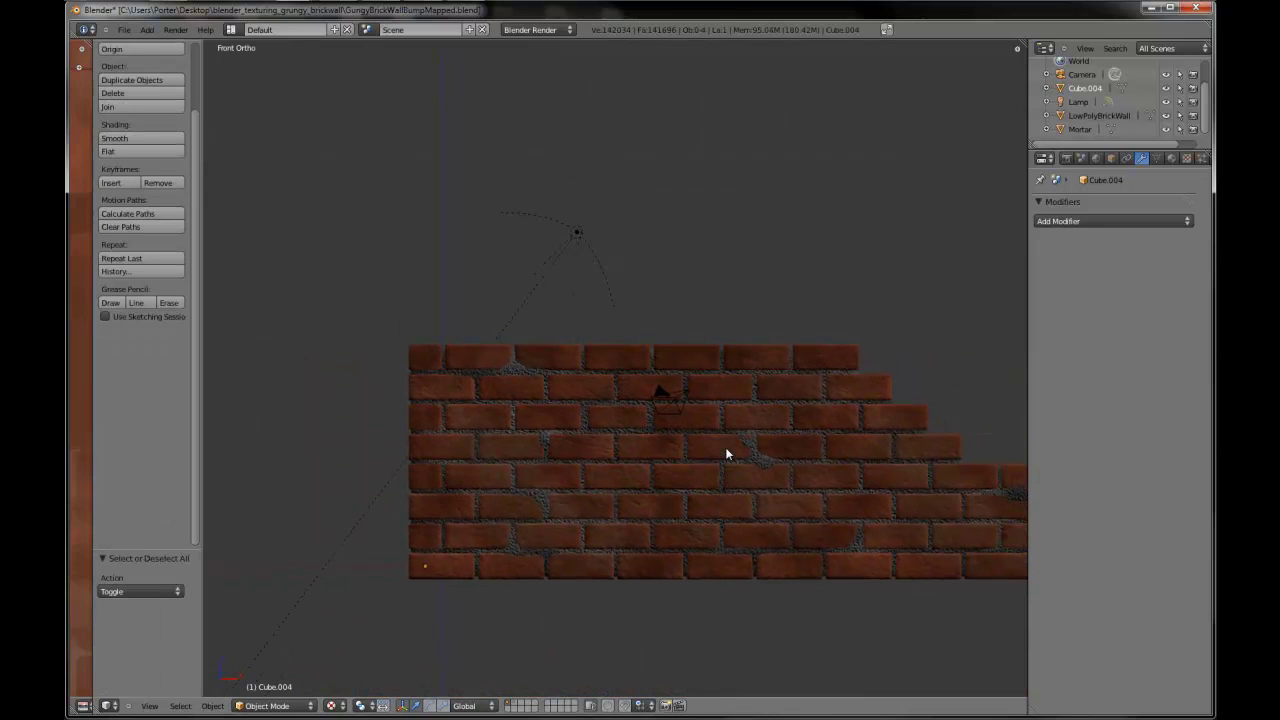
- Edit the brick mesh again and scale only the fifth brick of the fourth row from the top to 0.95
{"action": "right_click", "coordinate": [725, 455]}
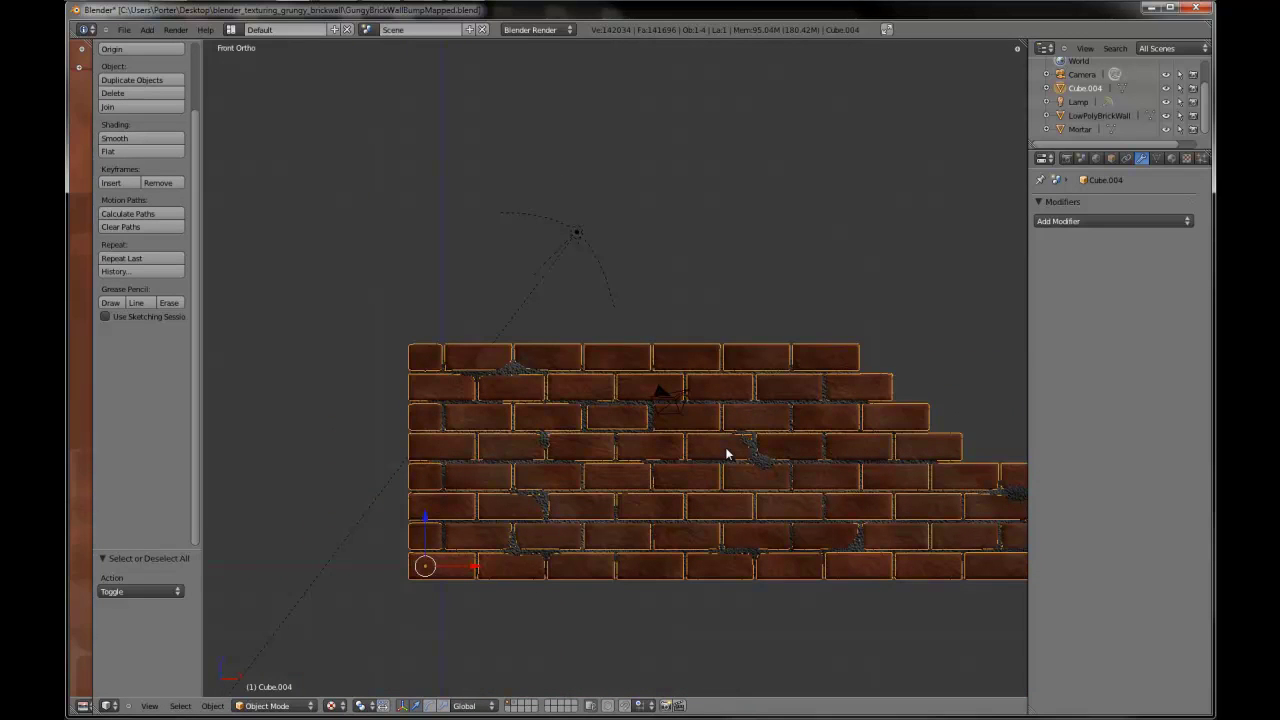
{"action": "key", "text": "Tab"}
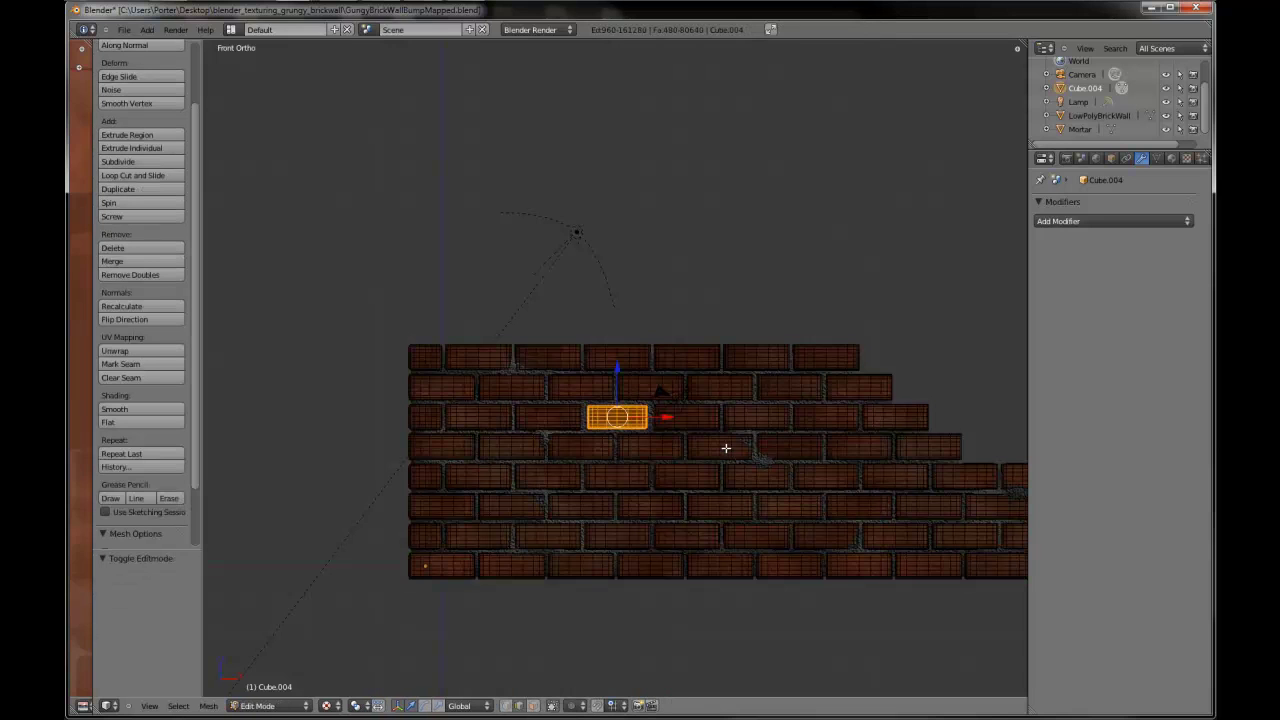
{"action": "key", "text": "a"}
{"action": "key", "text": "l"}
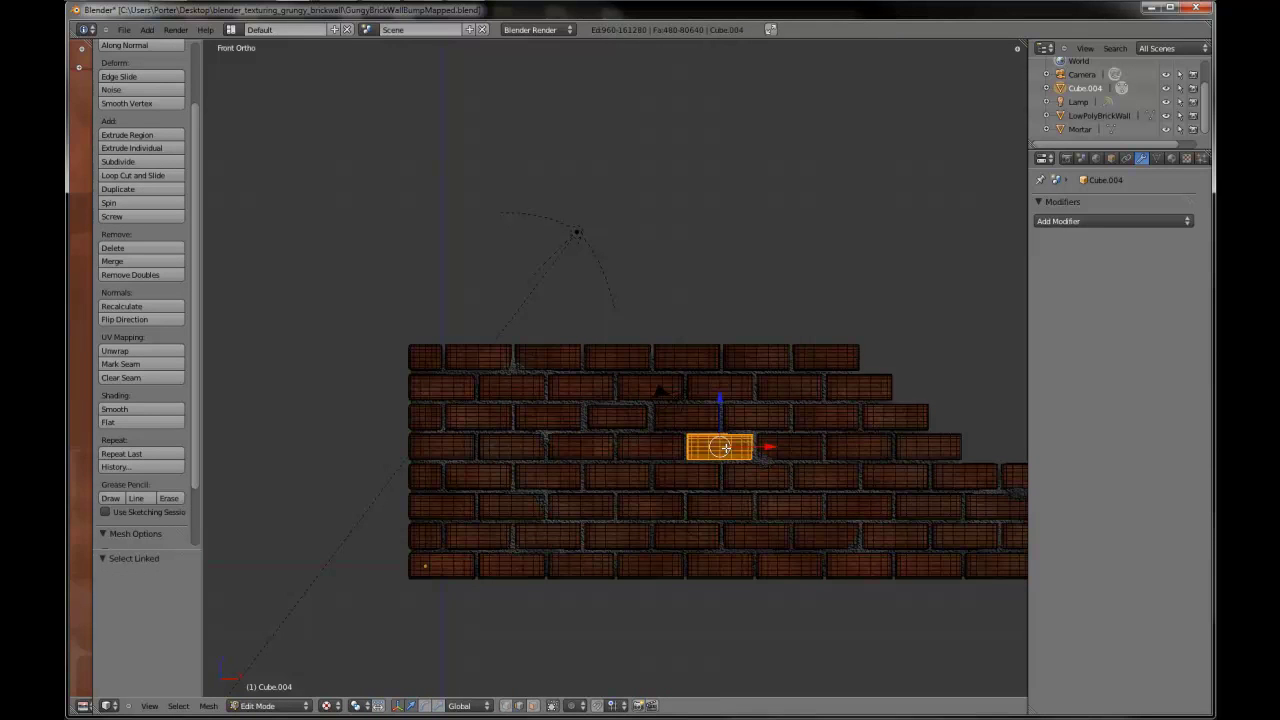
{"action": "type", "text": "s.95"}
{"action": "key", "text": "Return"}
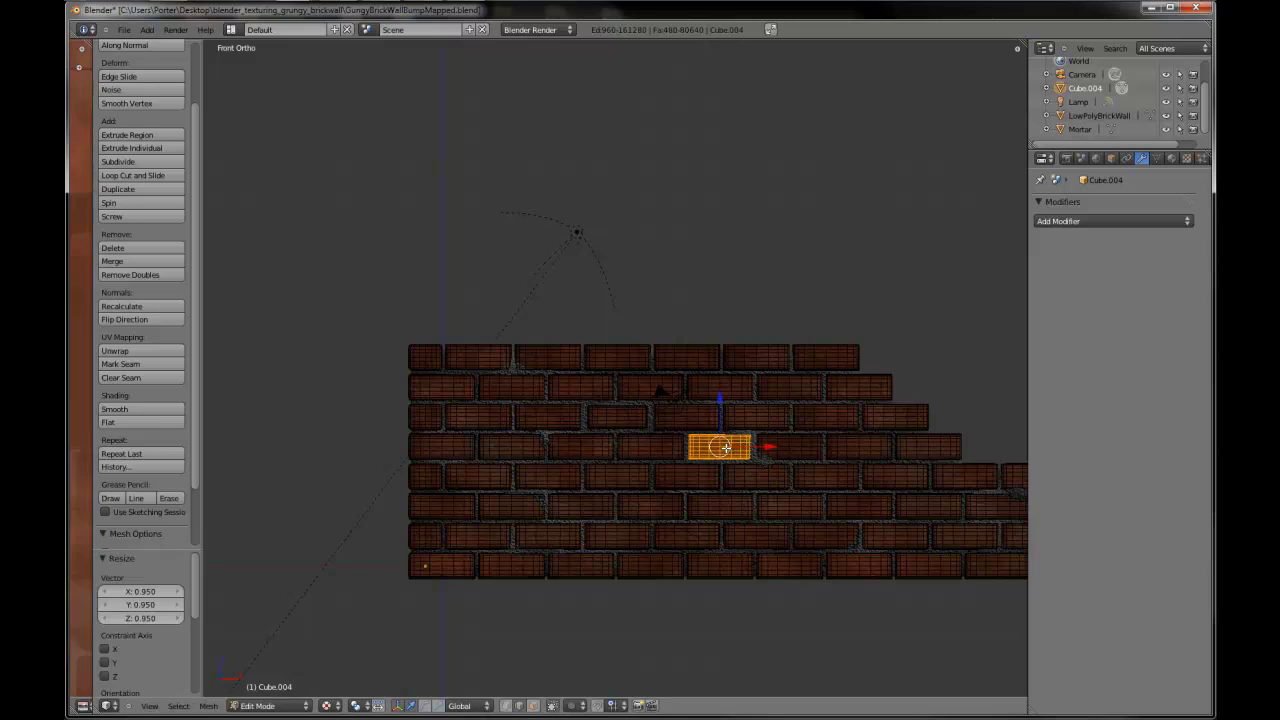
- Select only the second brick of the sixth row from the top and scale it to 0.98
{"action": "key", "text": "a"}
{"action": "key", "text": "l"}
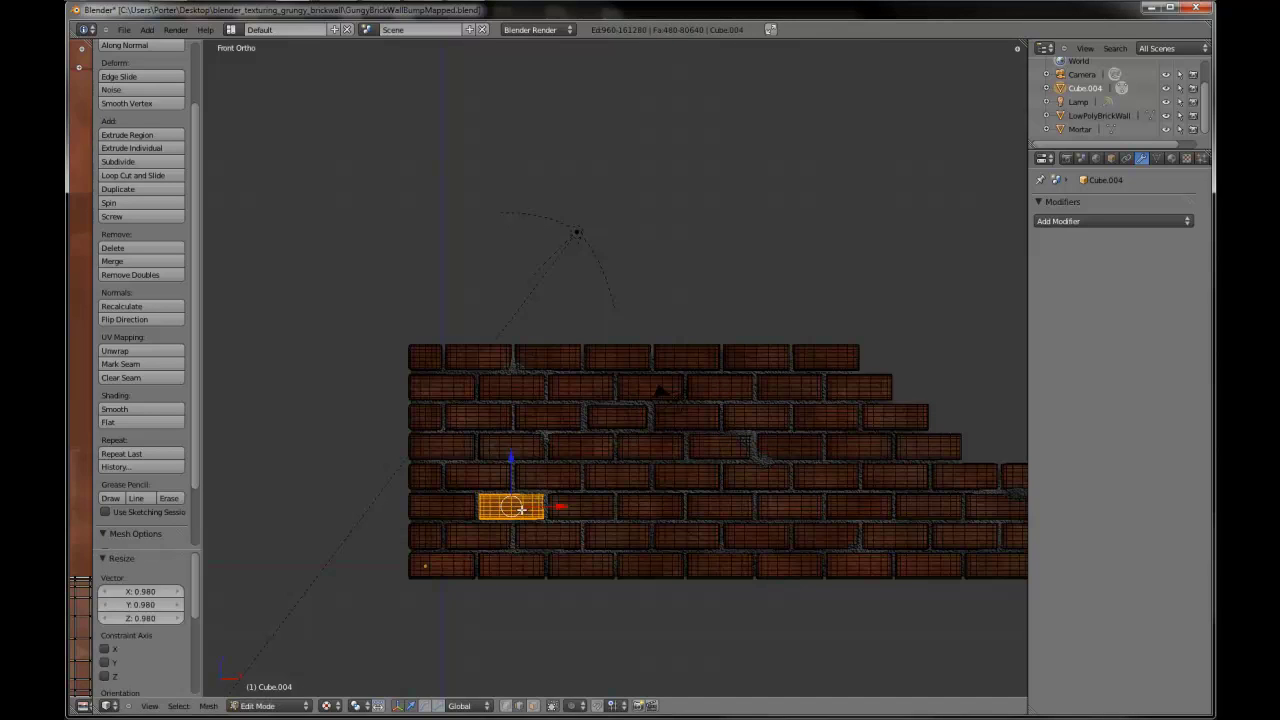
- Select only the eighth brick of the sixth row from the top and scale it to 0.98
{"action": "key", "text": "a"}
{"action": "type", "text": "l"}
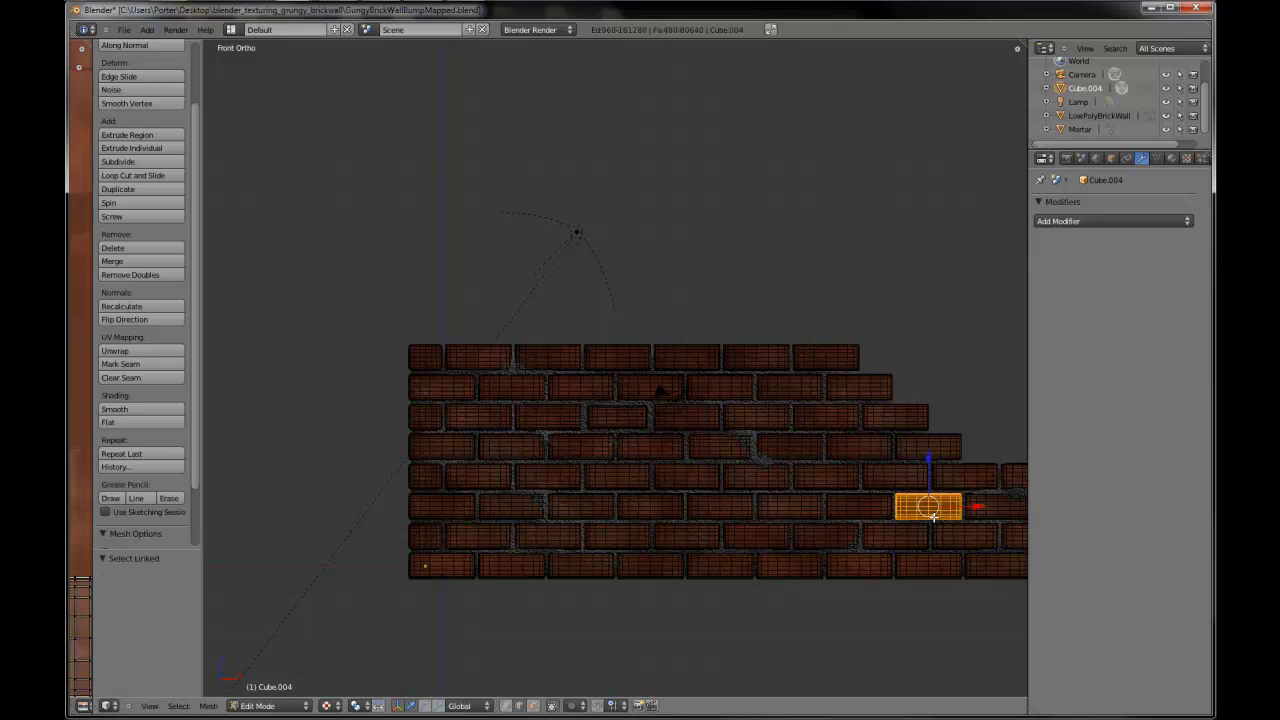
{"action": "type", "text": "s.98"}
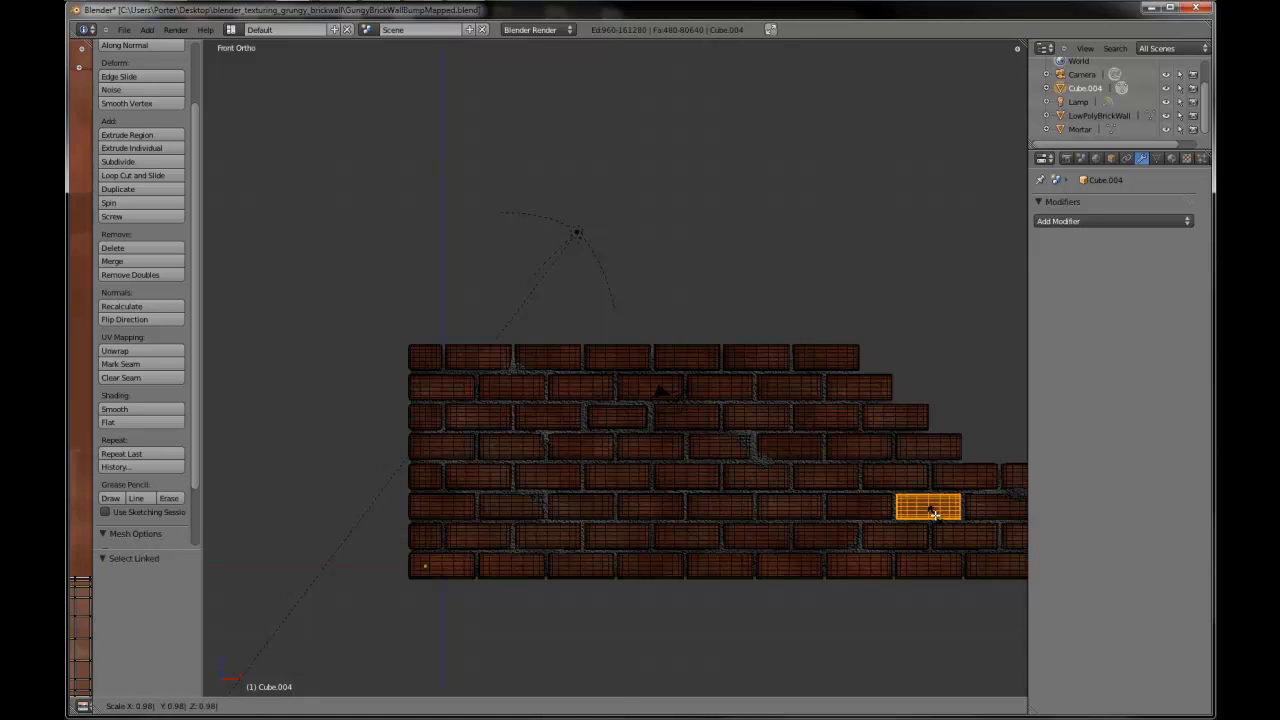
{"action": "key", "text": "Return"}
- Select only the sixth-row brick directly below the left brick of the wall's central peak and scale it to 0.92
{"action": "key", "text": "a"}
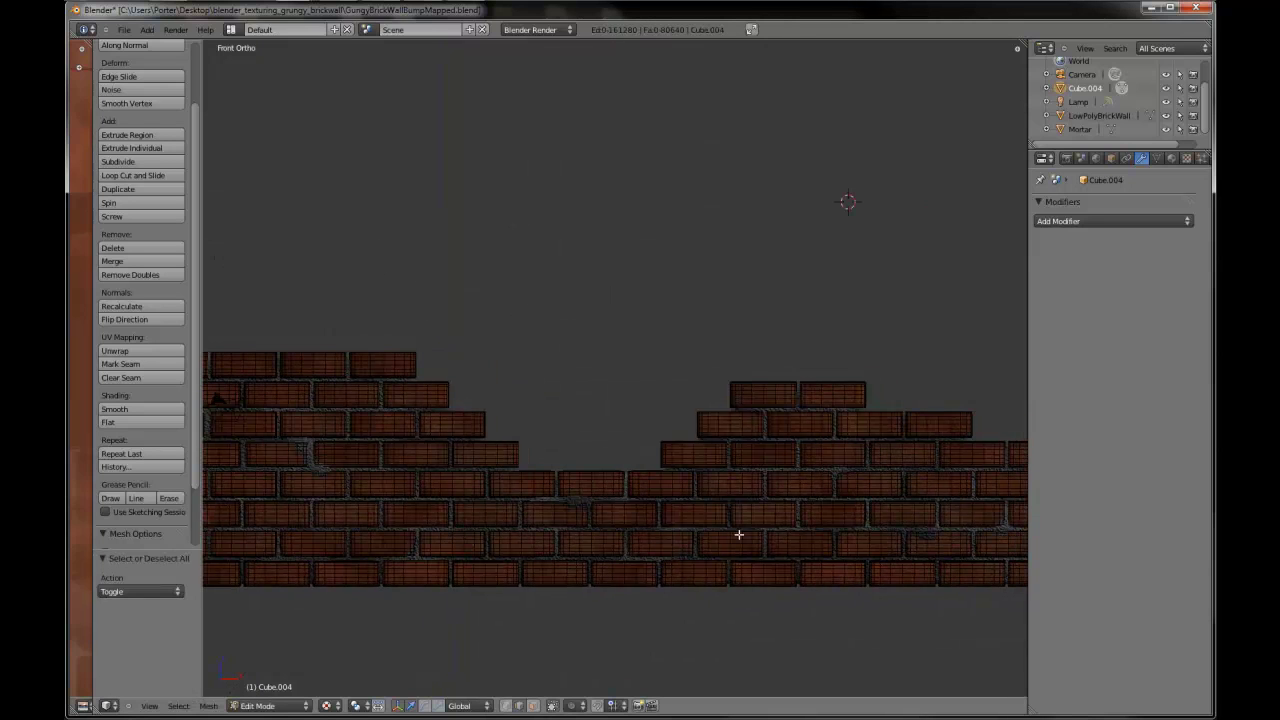
{"action": "type", "text": "ls"}
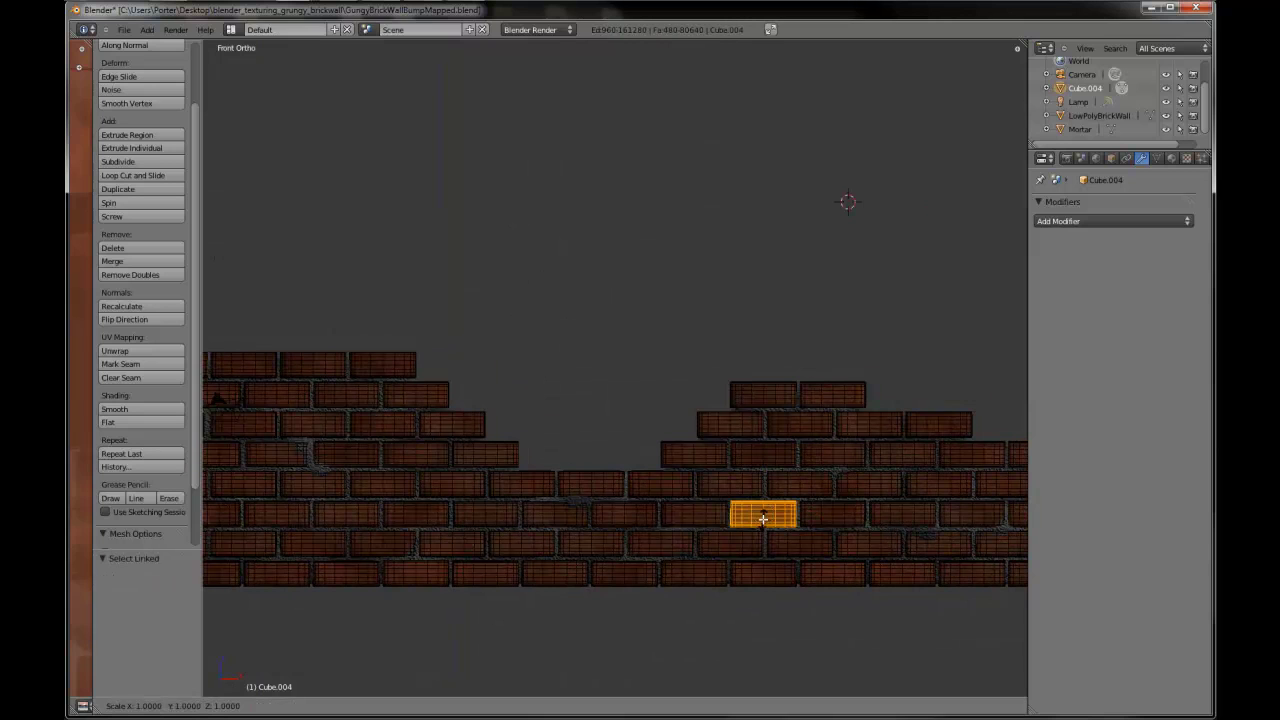
{"action": "type", "text": ".92"}
{"action": "key", "text": "Return"}
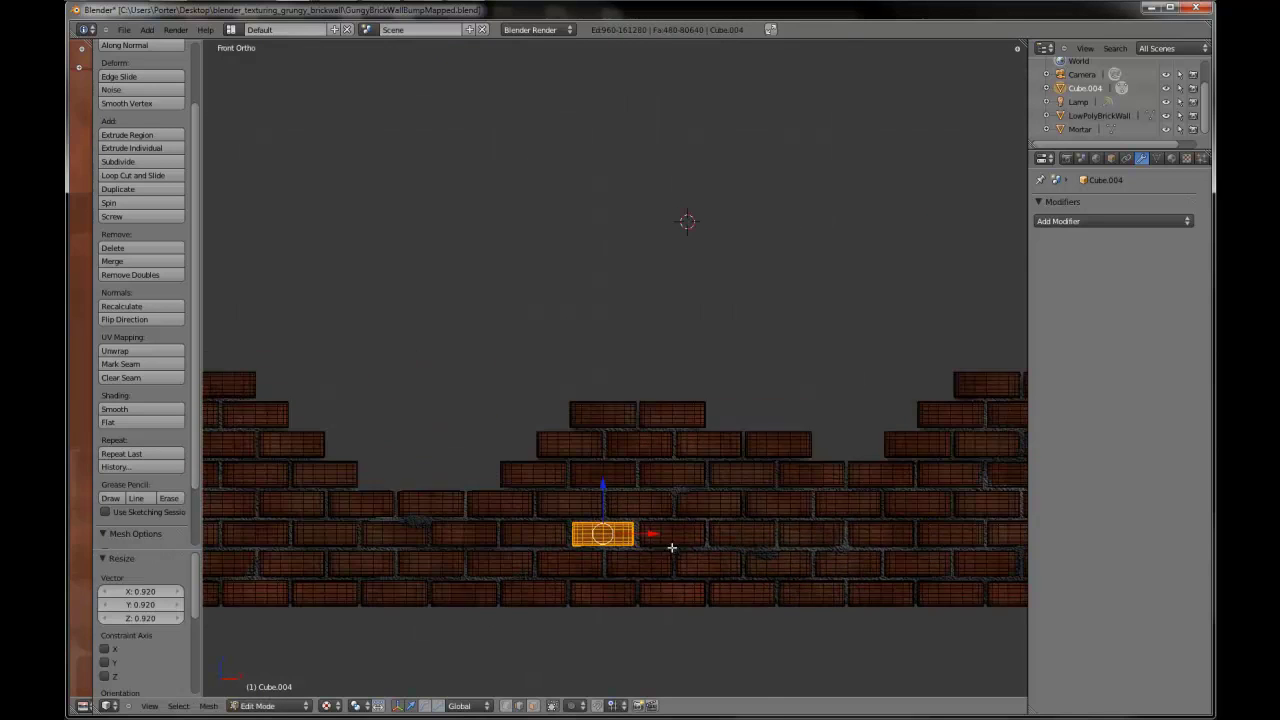
- Select only the fifth-row brick beneath the gap between the central and right peaks and scale it to 0.95
{"action": "key", "text": "a"}
{"action": "type", "text": "l"}
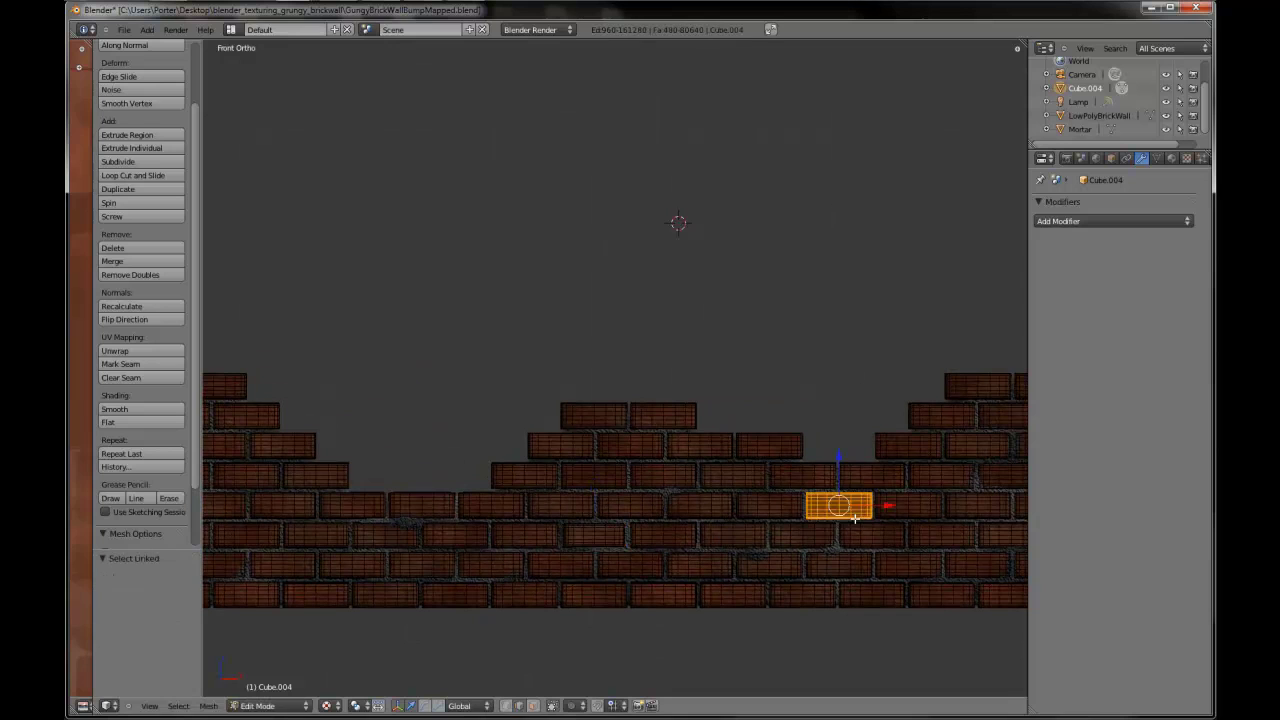
{"action": "type", "text": "s.95"}
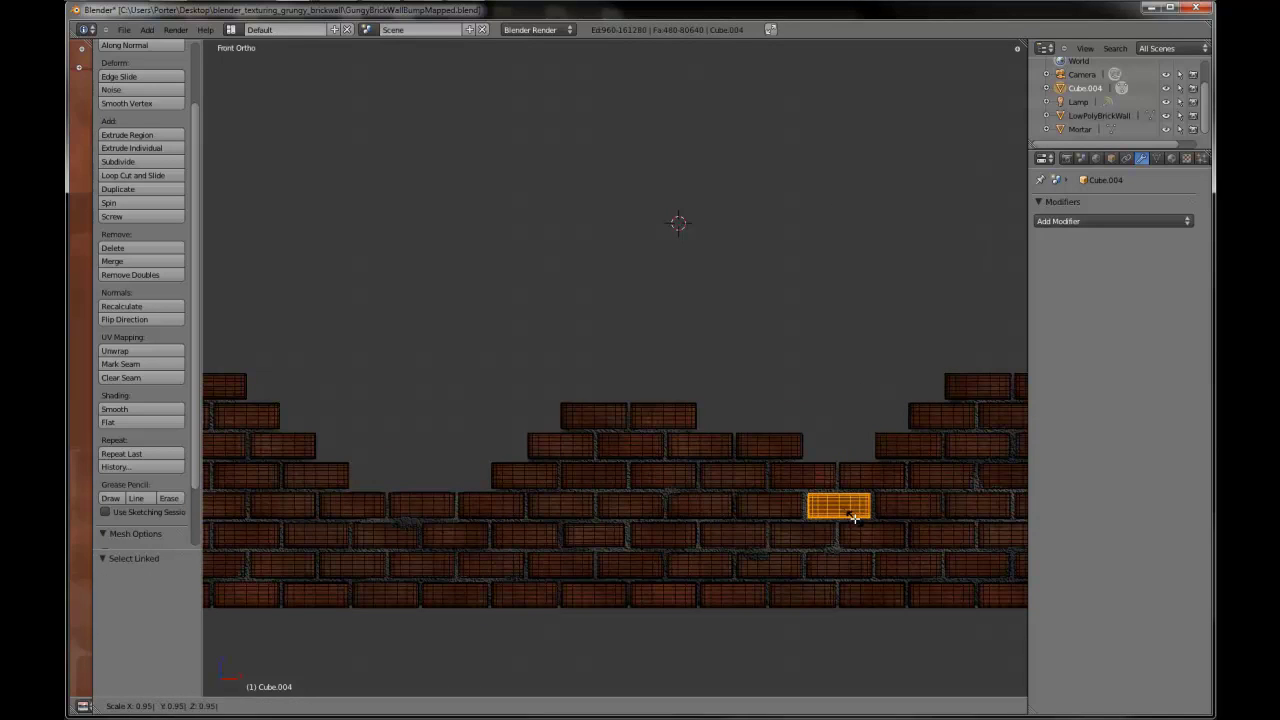
{"action": "key", "text": "Return"}
- Select only the second-to-last brick of the seventh row at the wall's right end and scale it to 0.96
{"action": "middle_click_drag", "start_coordinate": [835, 521], "coordinate": [650, 516], "text": "shift"}
{"action": "key", "text": "a"}
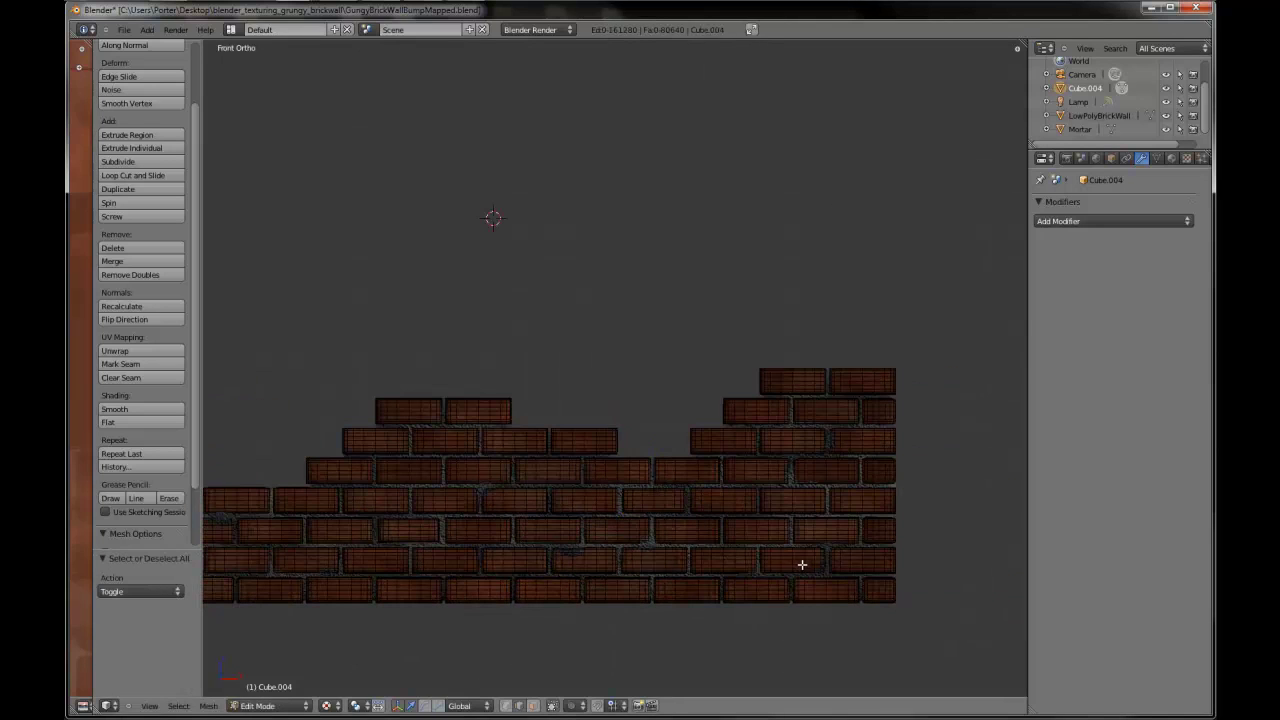
{"action": "type", "text": "ls"}
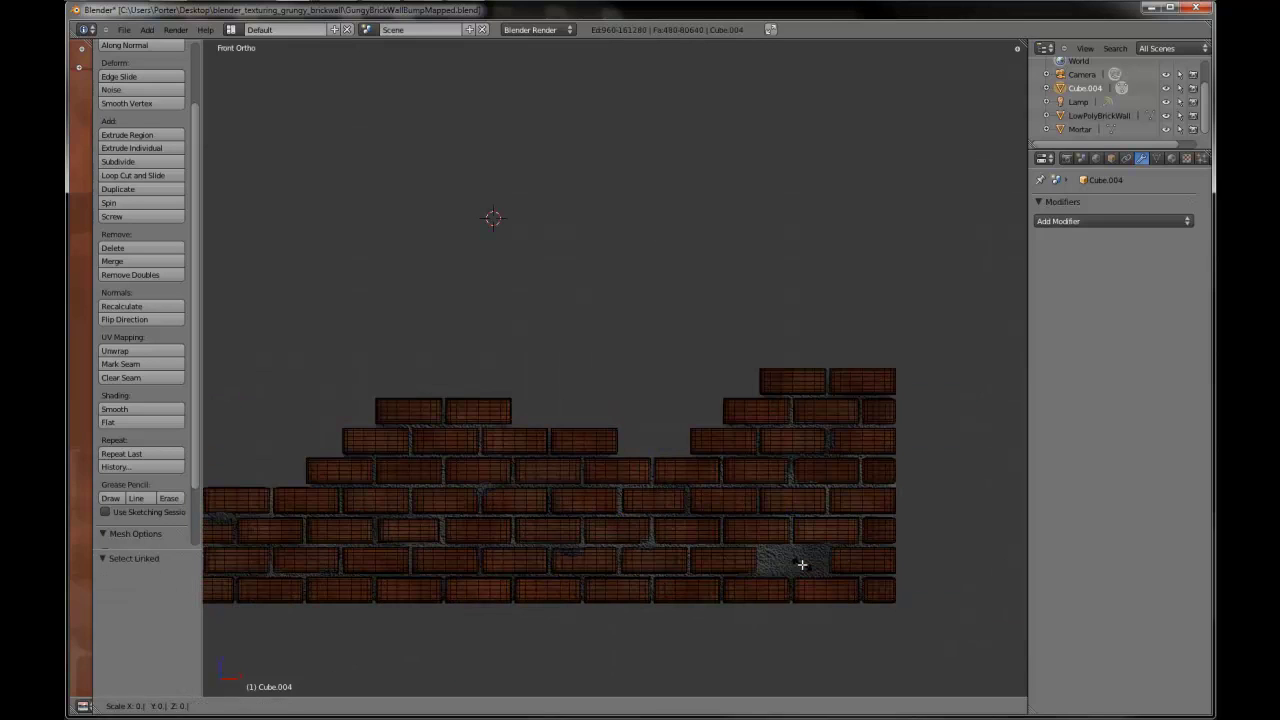
{"action": "type", "text": ".96"}
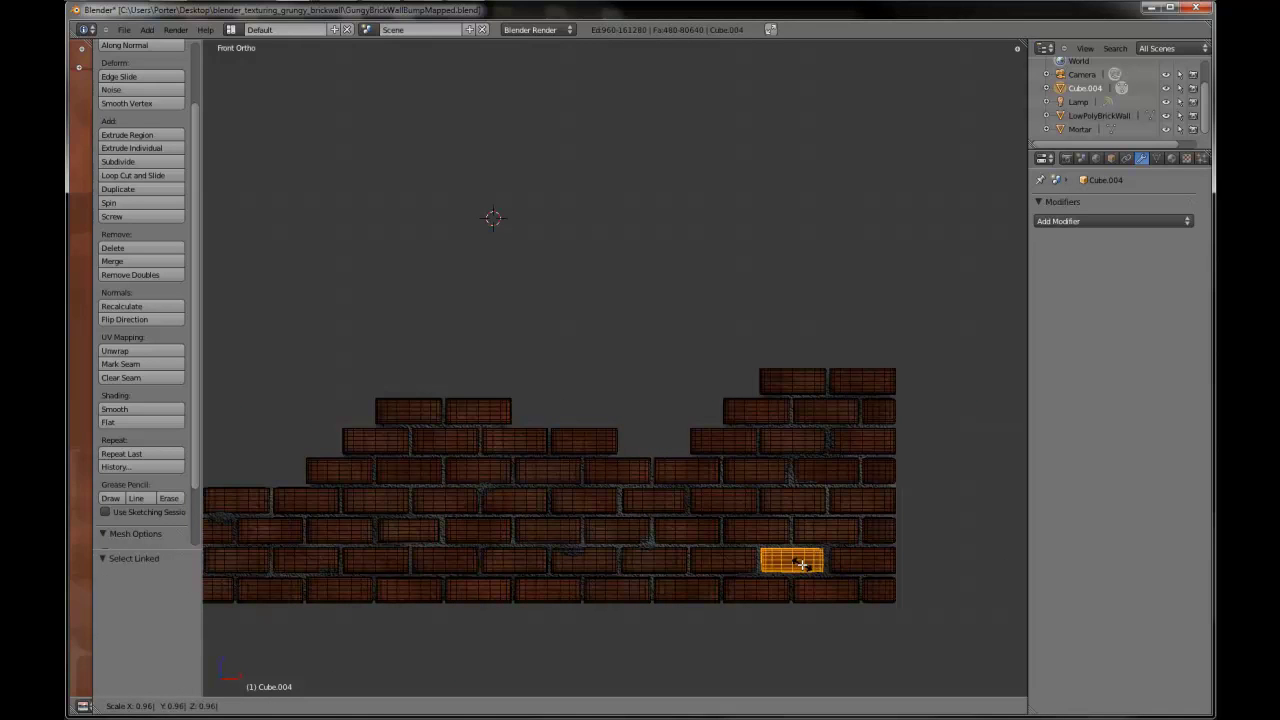
{"action": "key", "text": "Return"}
- Select only one brick on the short side wall at the right end, scale it to 0.98 and clear the selection
{"action": "mouse_move", "coordinate": [800, 563]}
{"action": "middle_mouse_down"}
{"action": "mouse_move", "coordinate": [797, 523]}
{"action": "mouse_move", "coordinate": [686, 516]}
{"action": "mouse_move", "coordinate": [791, 566]}
{"action": "middle_mouse_up"}
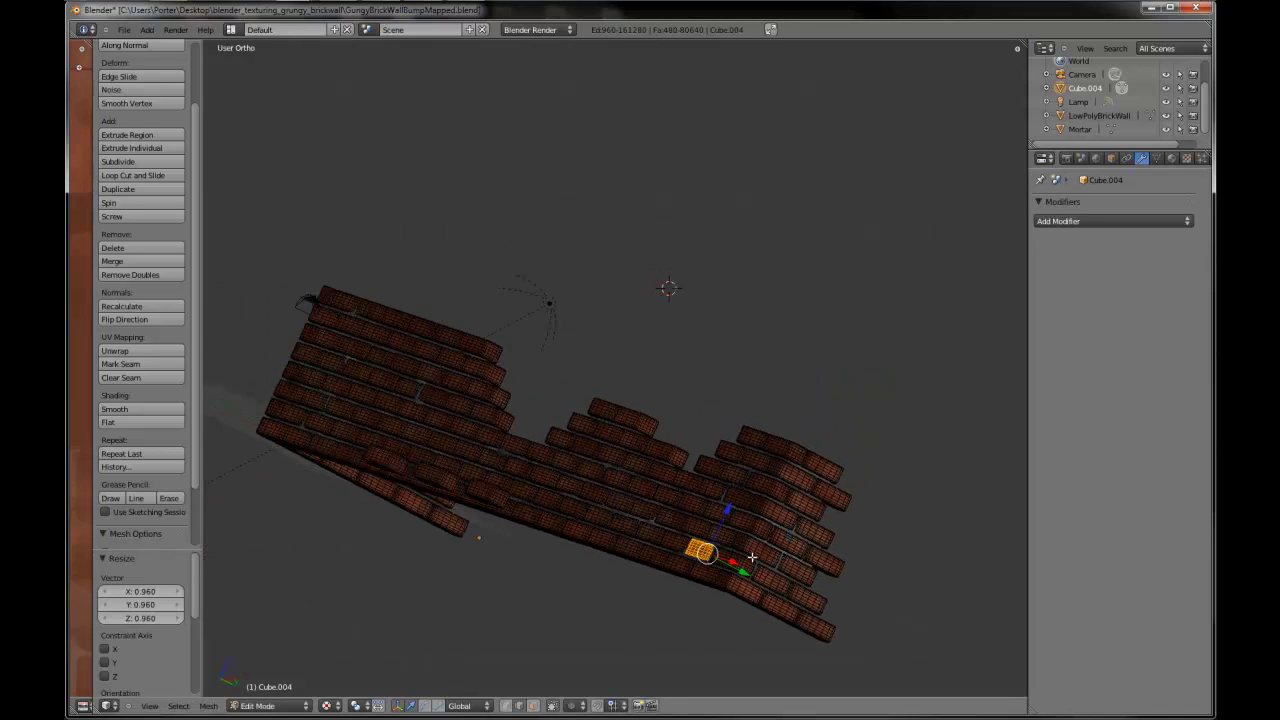
{"action": "key", "text": "a"}
{"action": "type", "text": "l"}
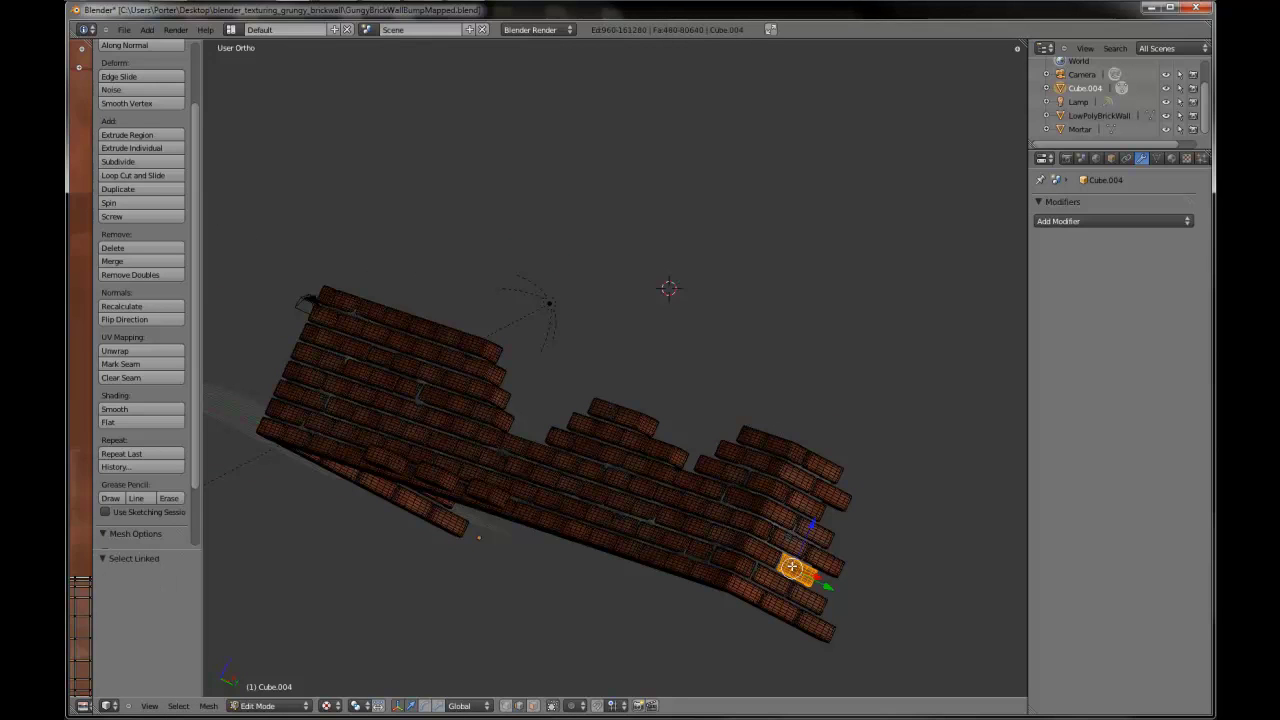
{"action": "type", "text": "s.98"}
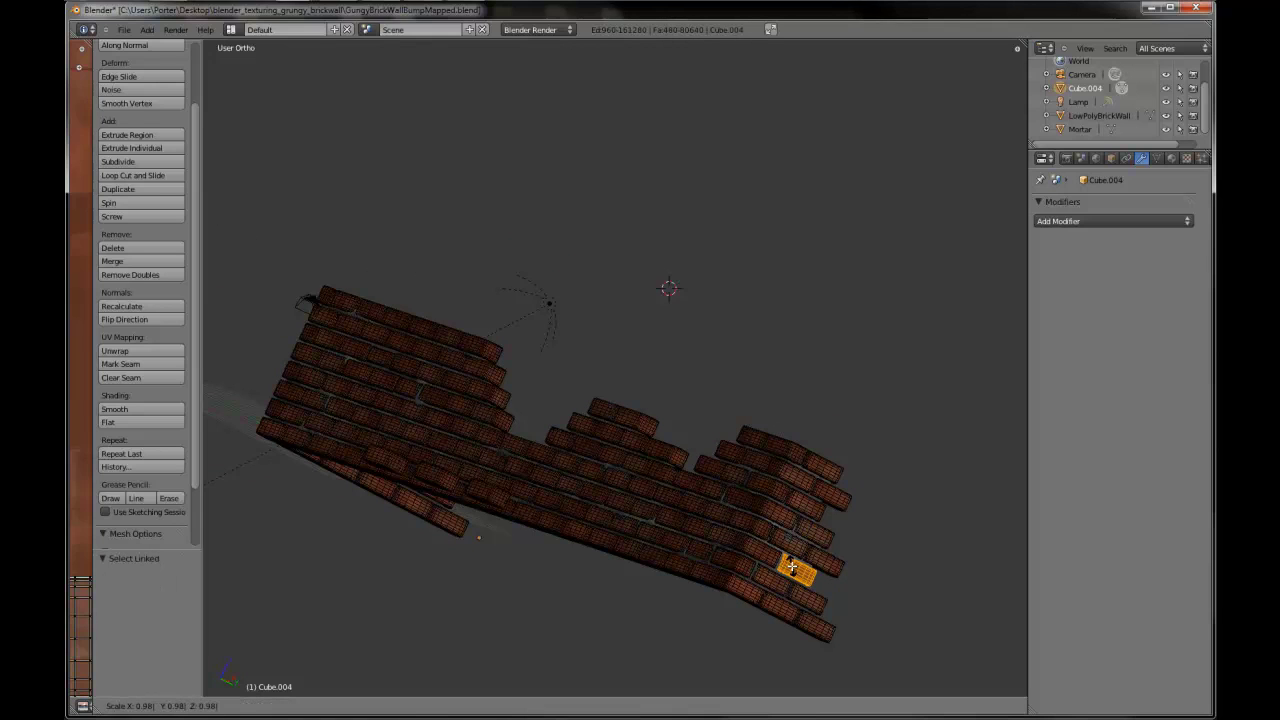
{"action": "key", "text": "Return"}
{"action": "middle_click_drag", "start_coordinate": [797, 573], "coordinate": [817, 604], "text": "shift"}
{"action": "key", "text": "a"}
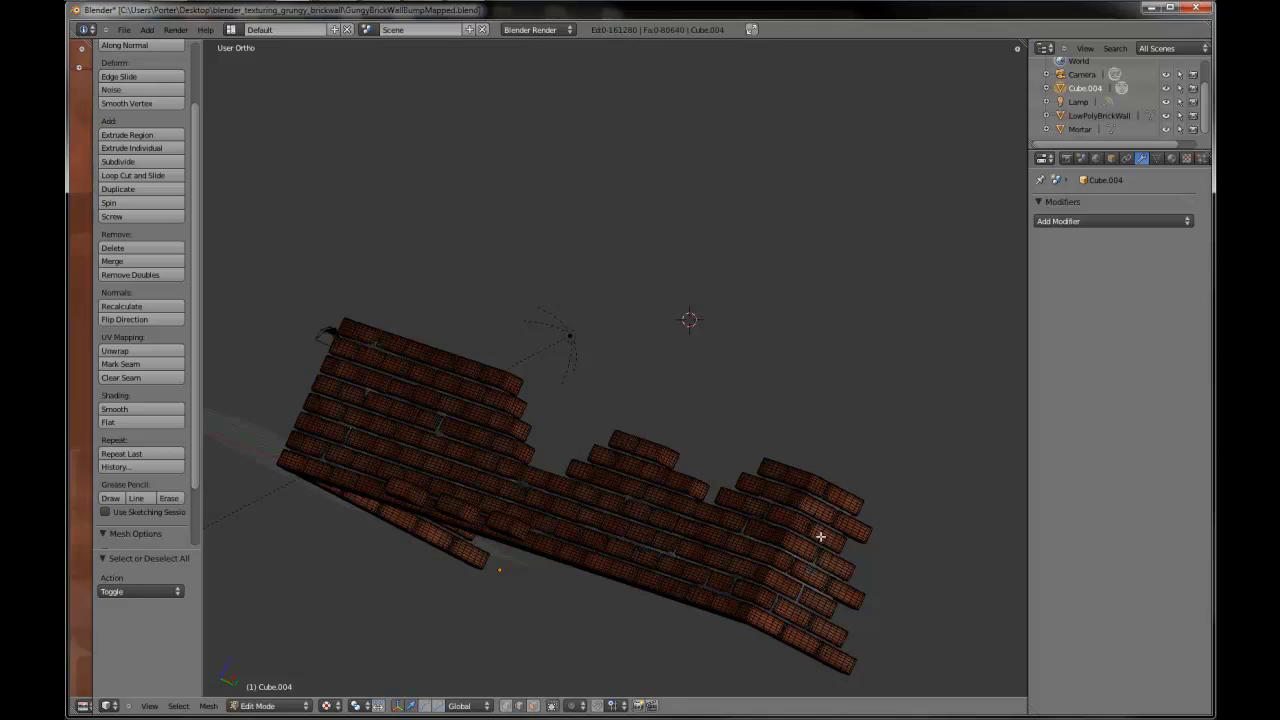
{"action": "key", "text": "l"}
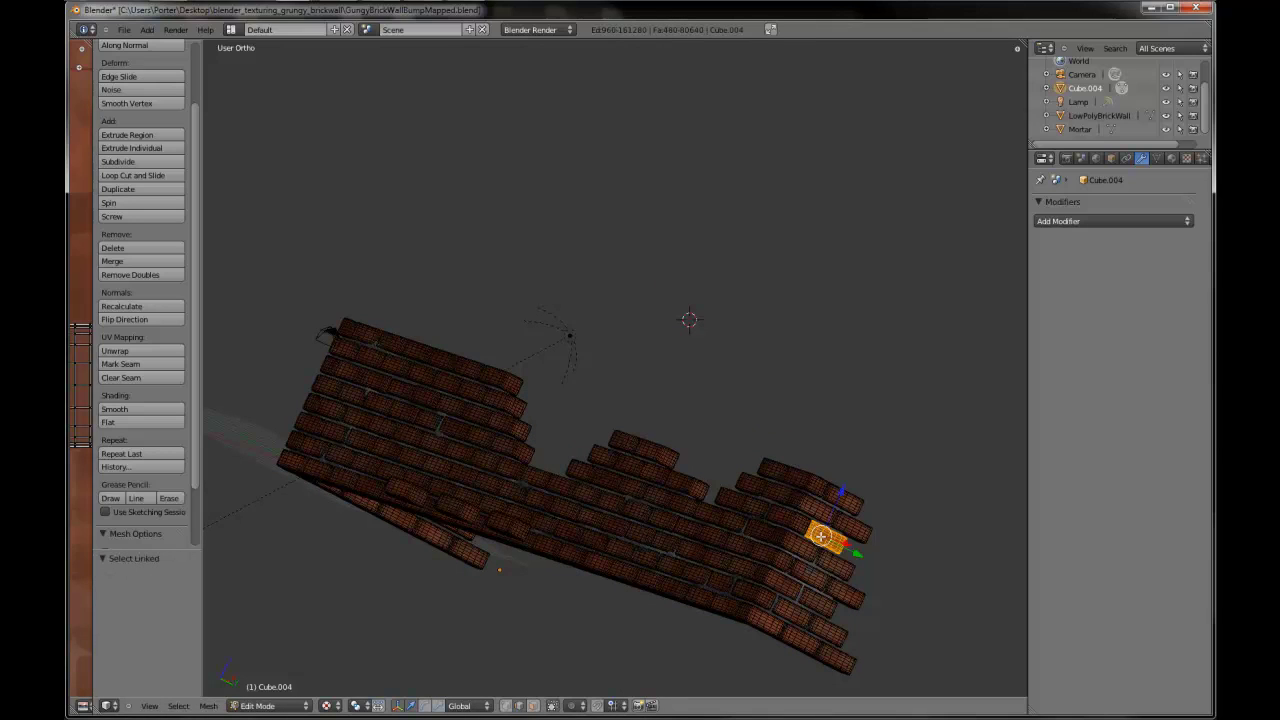
{"action": "key", "text": "a"}
- Select only a brick near the middle of the side wall at the left end and scale it to 0.98
{"action": "scroll", "coordinate": [639, 511], "scroll_direction": "down", "scroll_amount": 1}
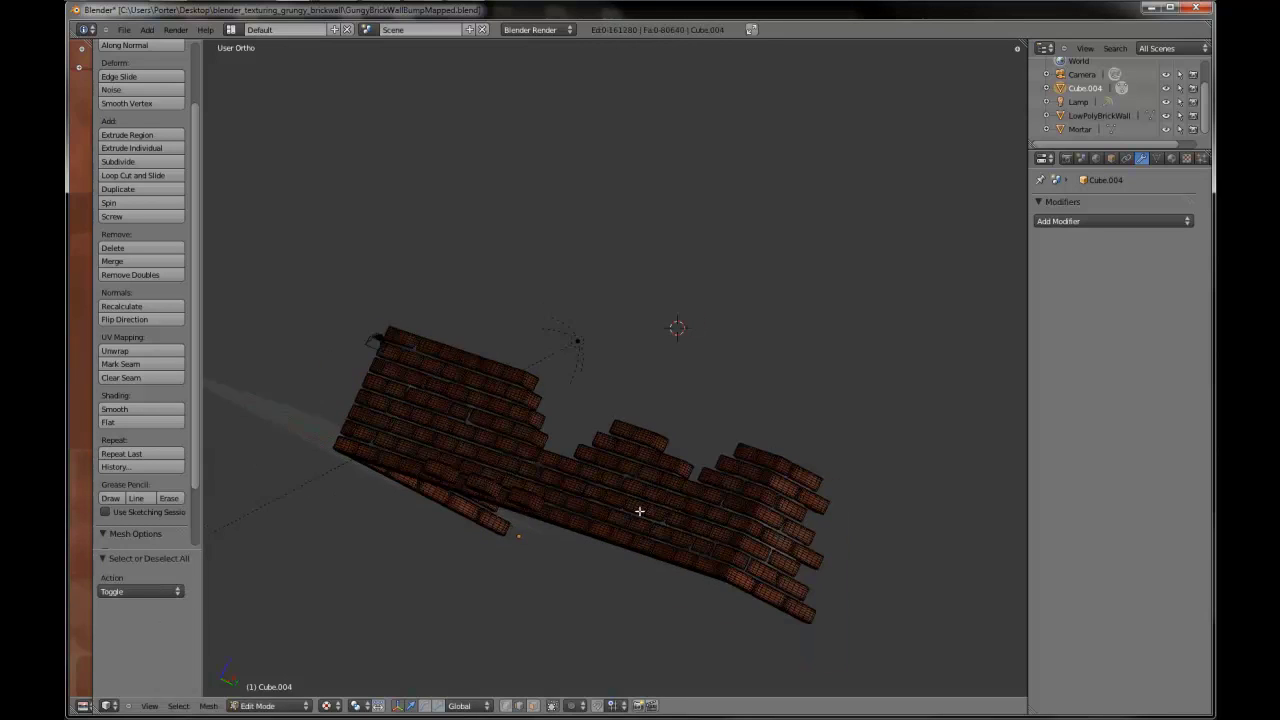
{"action": "mouse_move", "coordinate": [639, 511]}
{"action": "middle_mouse_down"}
{"action": "mouse_move", "coordinate": [734, 446]}
{"action": "mouse_move", "coordinate": [721, 441]}
{"action": "mouse_move", "coordinate": [742, 448]}
{"action": "middle_mouse_up"}
{"action": "key", "text": "l"}
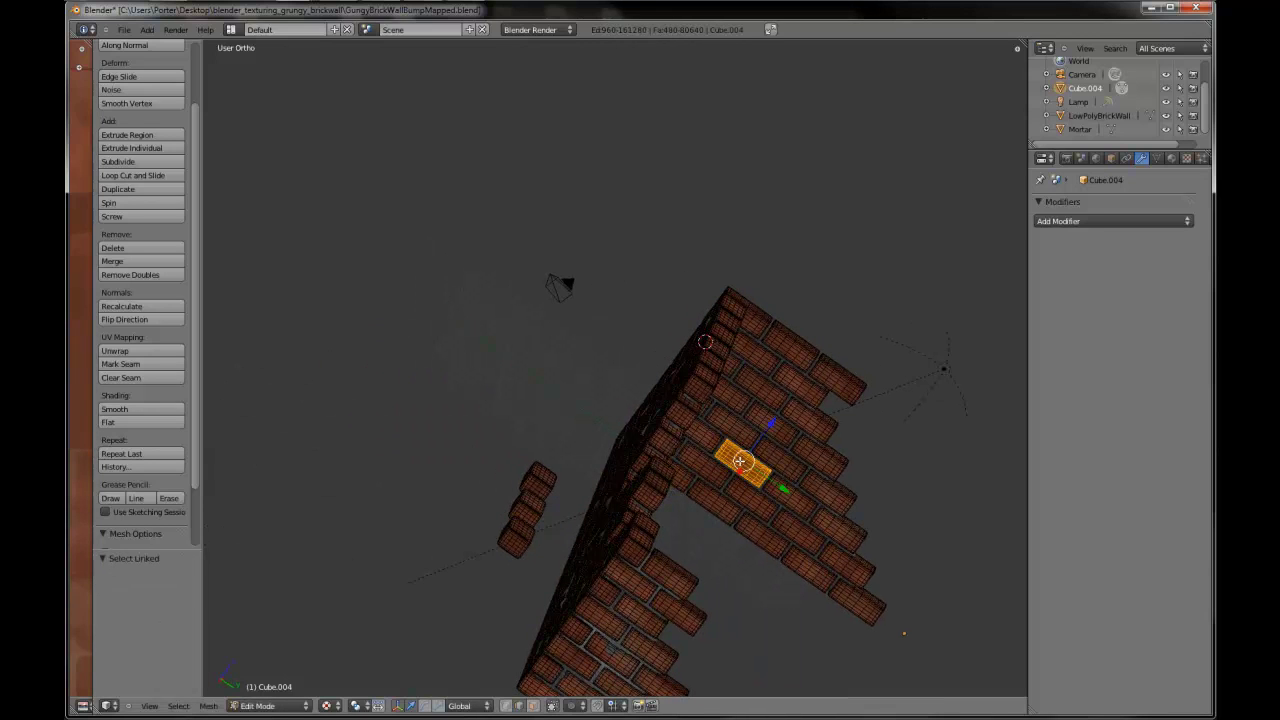
{"action": "key", "text": "a"}
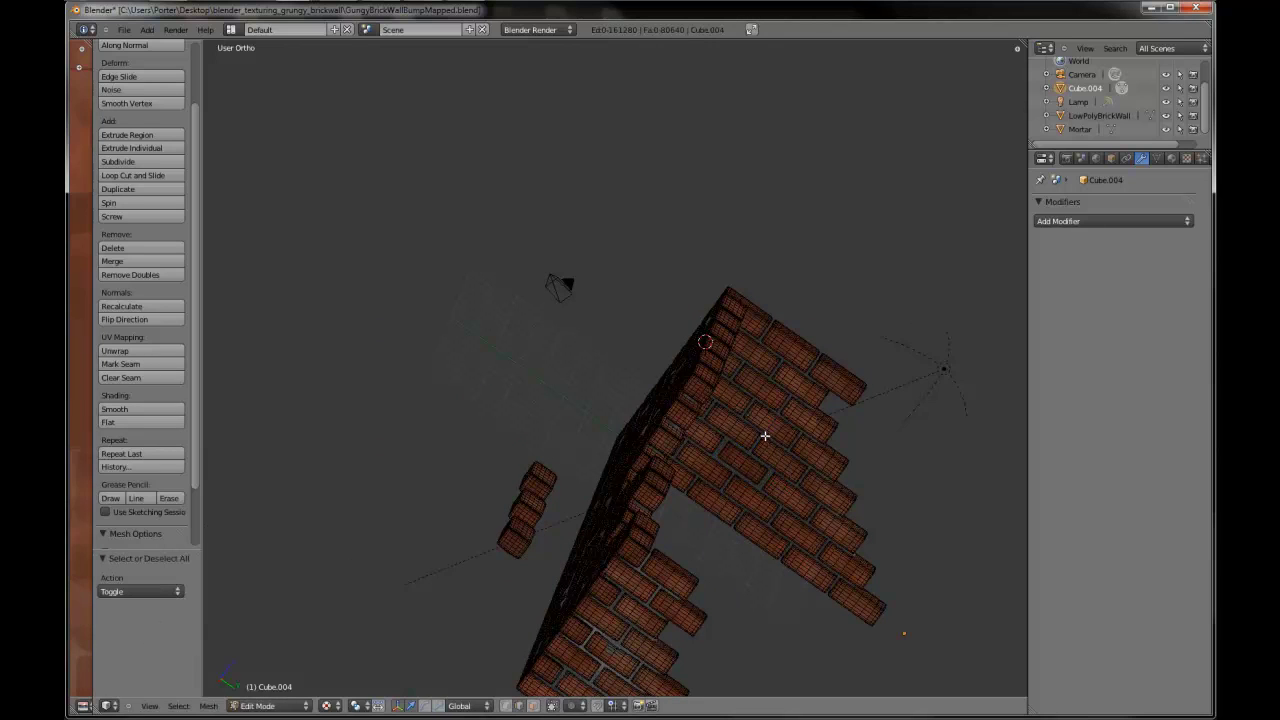
{"action": "key", "text": "l"}
{"action": "key", "text": "s"}
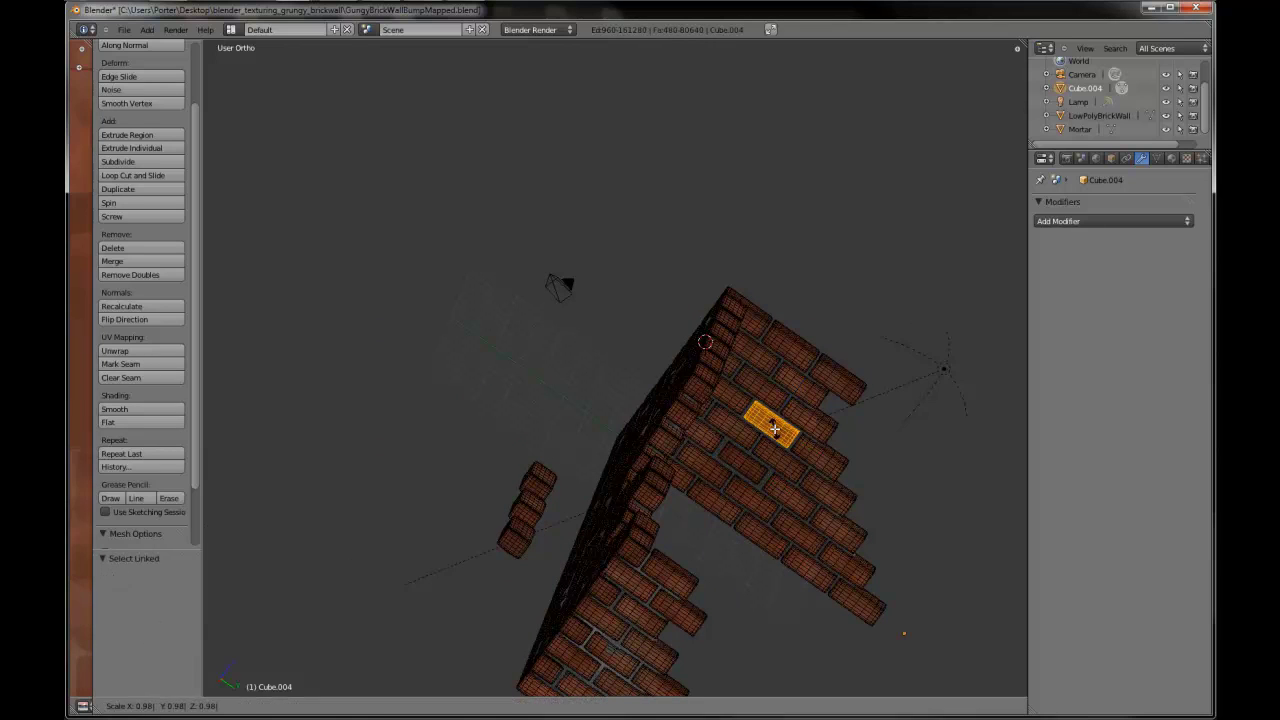
{"action": "left_click", "coordinate": [775, 428]}
- Scale only a brick in the second row from the bottom of the left side wall to 0.93 and clear the selection
{"action": "key", "text": "a"}
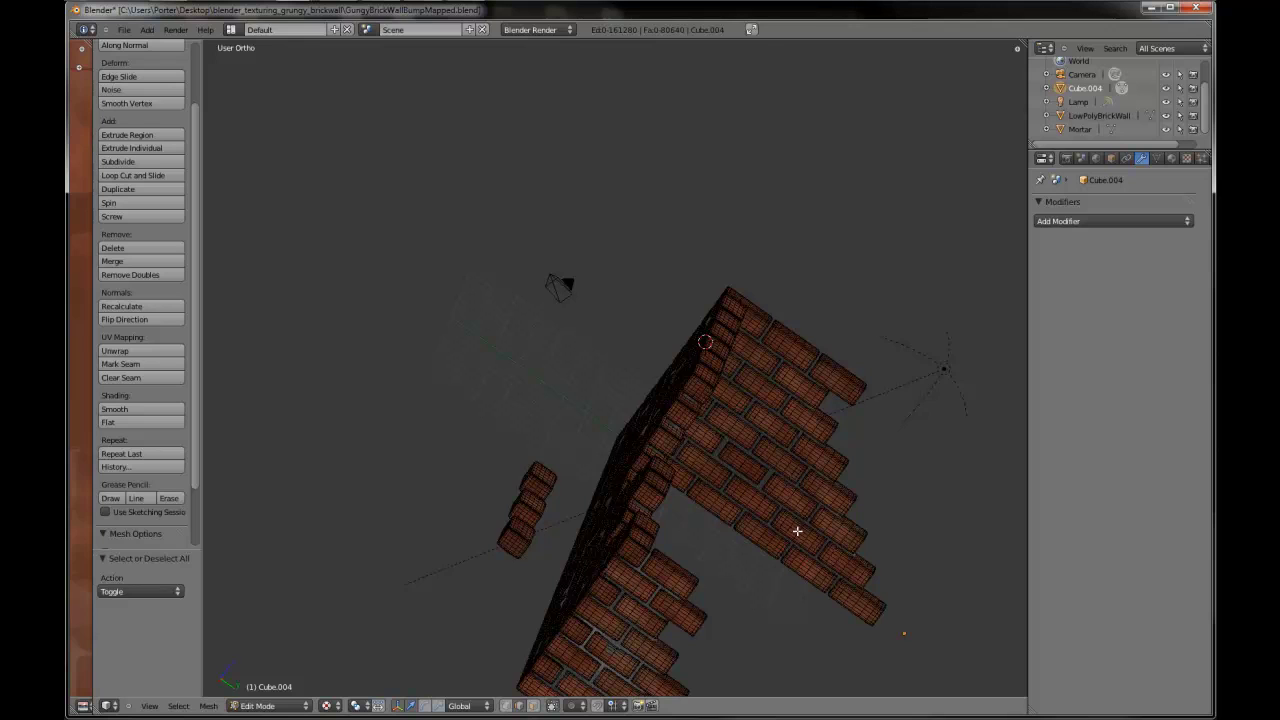
{"action": "key", "text": "l"}
{"action": "key", "text": "s"}
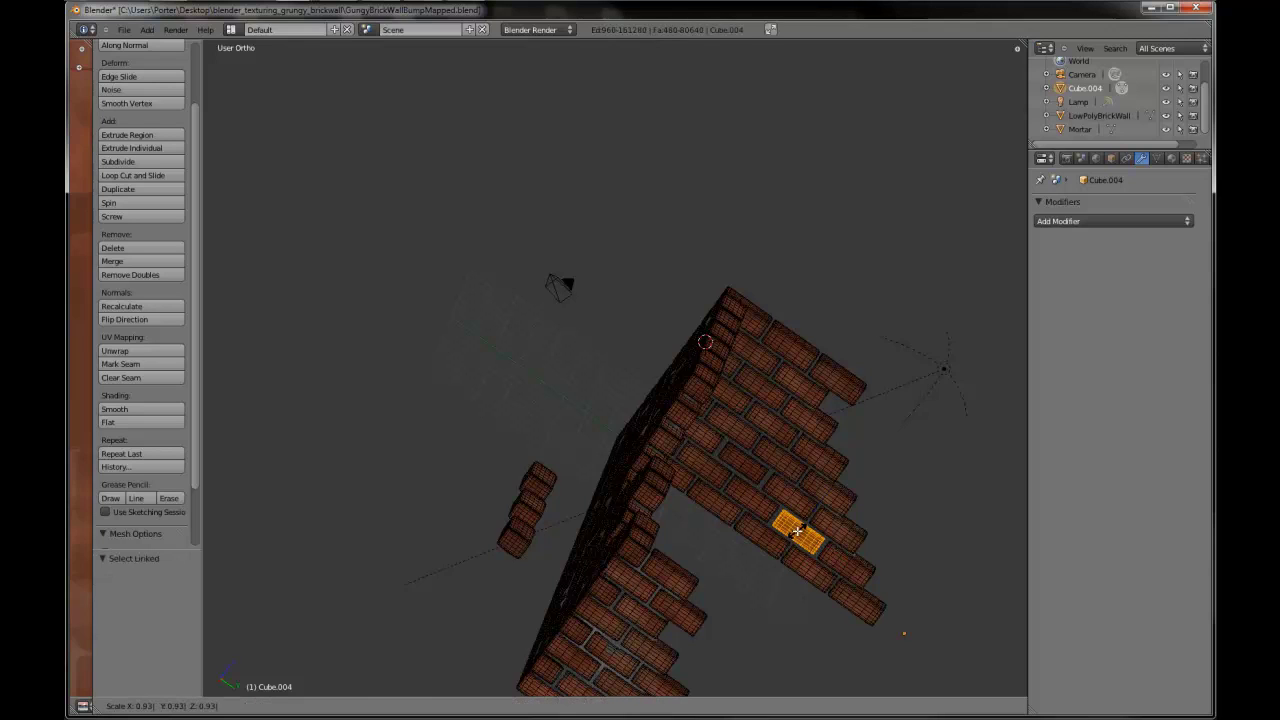
{"action": "left_click", "coordinate": [797, 530]}
{"action": "key", "text": "a"}
{"action": "middle_click_drag", "start_coordinate": [797, 530], "coordinate": [746, 530]}
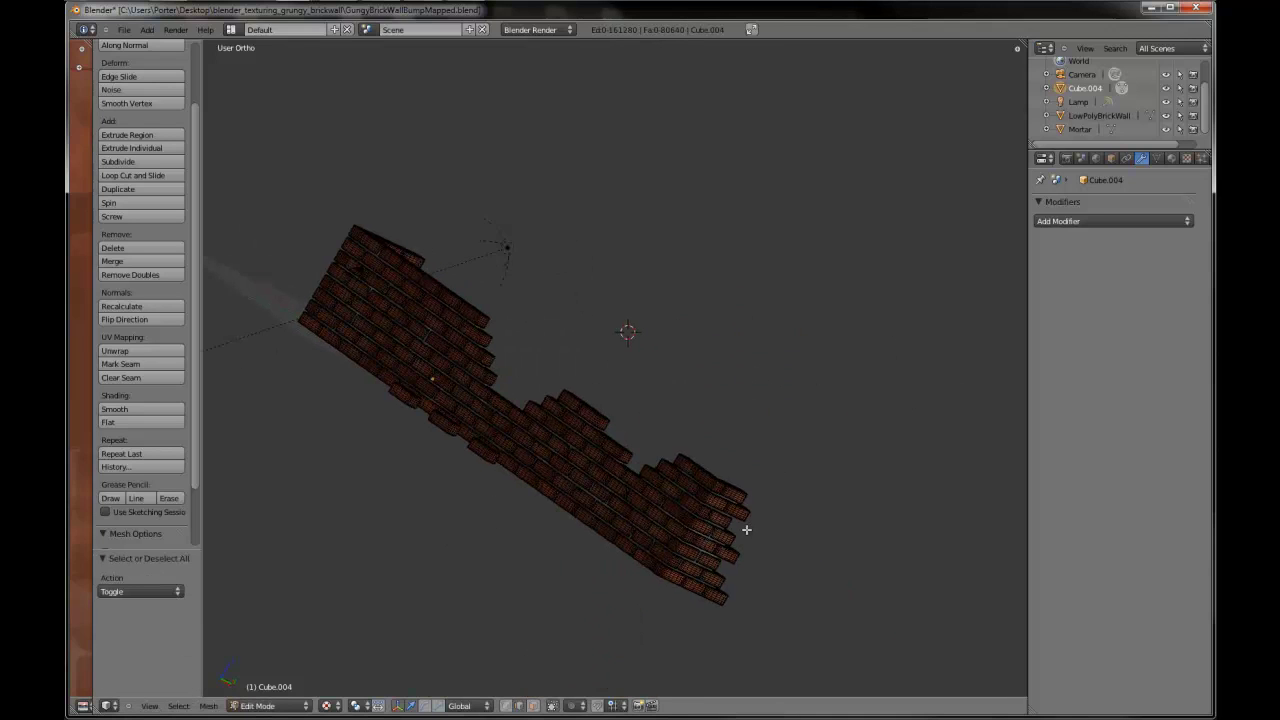
- Return the bricks to Object Mode in front view and add a Displace modifier that uses the Noise texture
{"action": "key", "text": "Tab"}
{"action": "key", "text": "KP_1"}
{"action": "middle_click_drag", "start_coordinate": [506, 491], "coordinate": [789, 503], "text": "shift"}
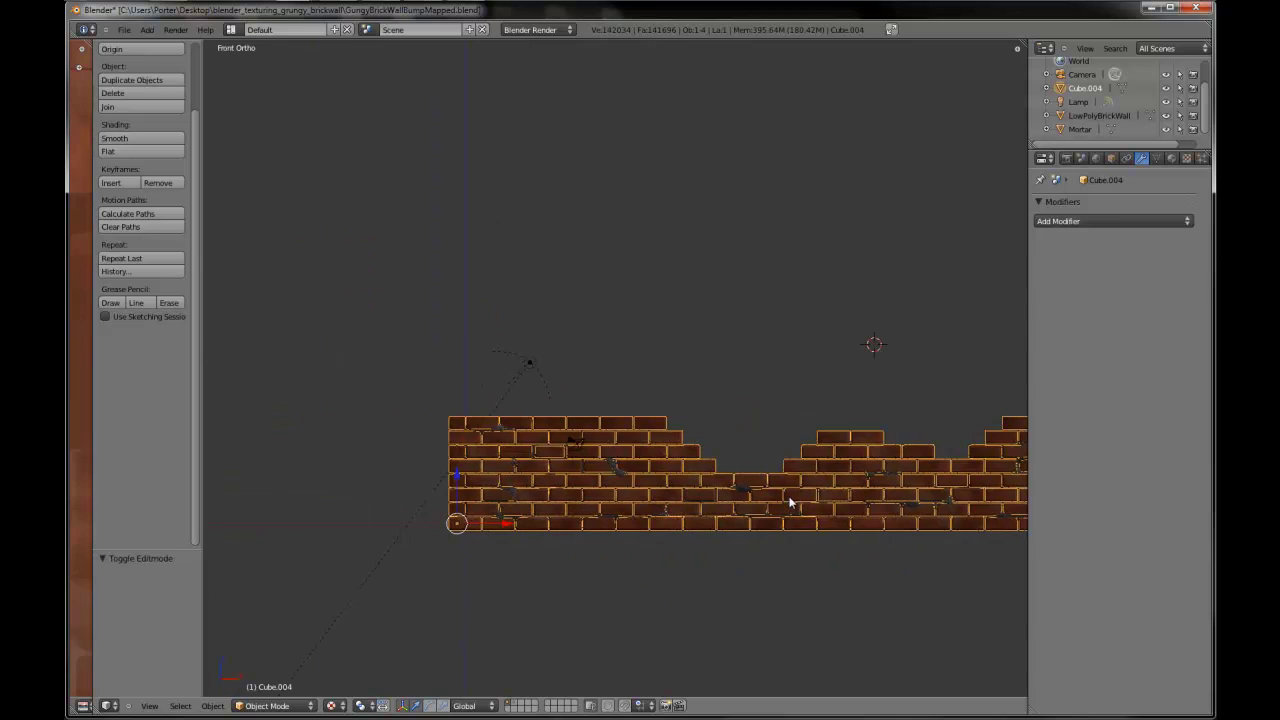
{"action": "scroll", "coordinate": [686, 520], "scroll_direction": "up", "scroll_amount": 3}
{"action": "middle_click_drag", "start_coordinate": [663, 480], "coordinate": [660, 467], "text": "shift"}
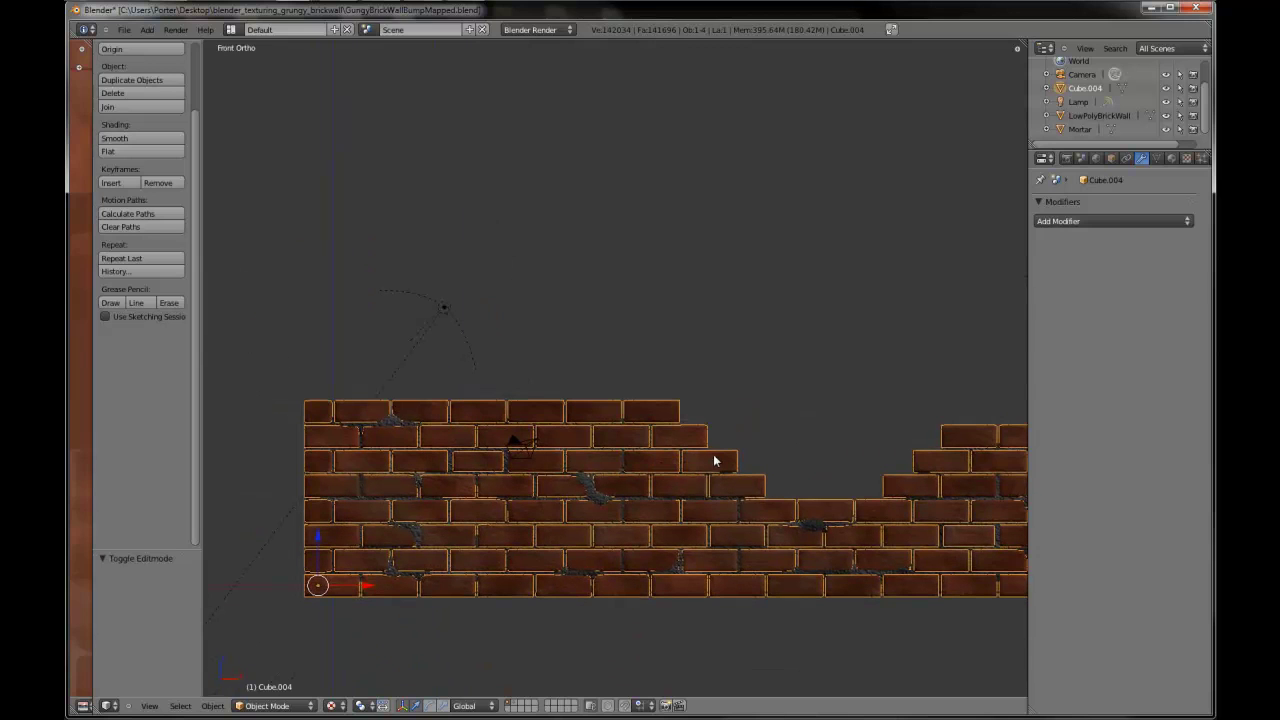
{"action": "left_click", "coordinate": [1084, 221]}
{"action": "left_click", "coordinate": [1036, 294]}
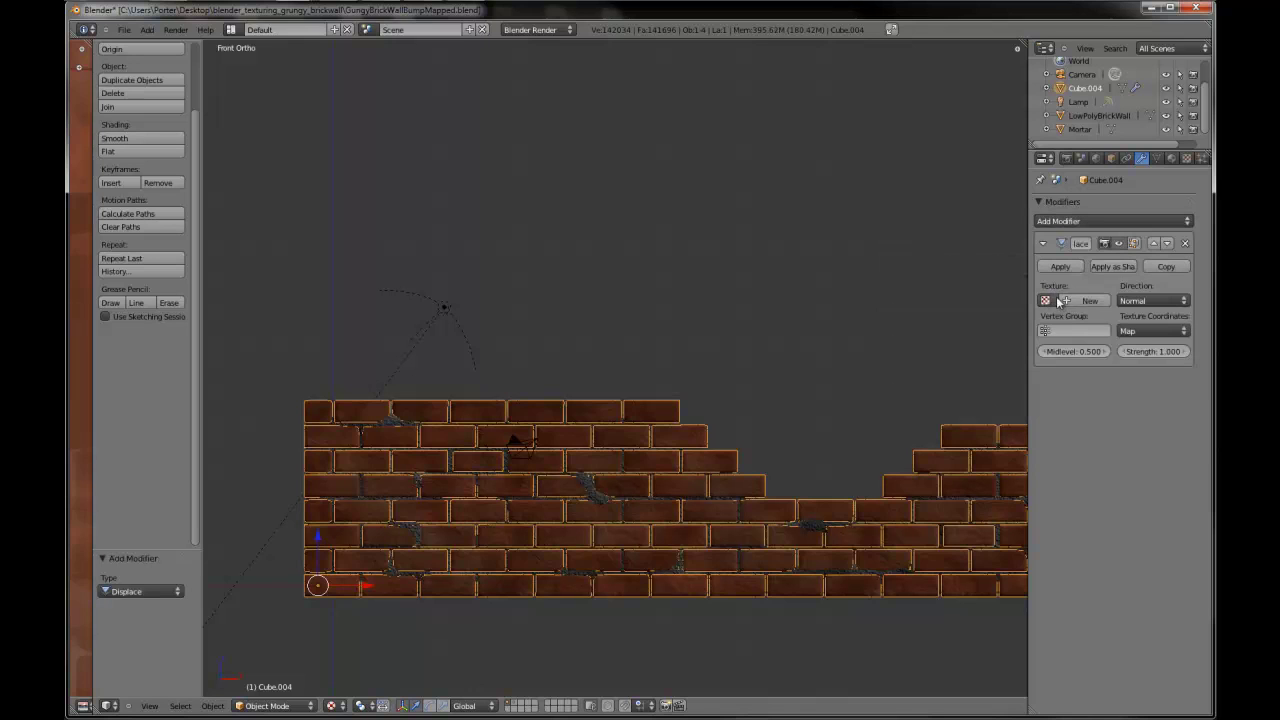
{"action": "left_click", "coordinate": [1058, 301]}
{"action": "left_click", "coordinate": [1057, 362]}
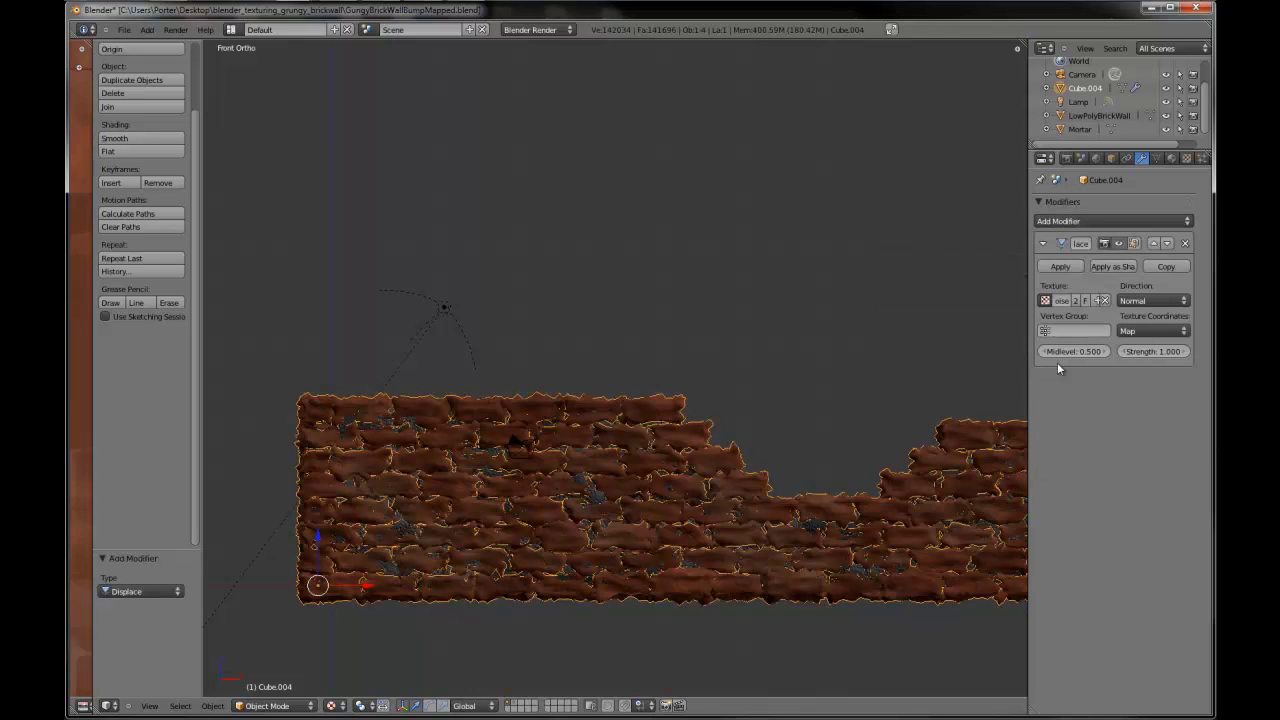
- Check the Noise texture's settings in the Bricks material and set the Displace modifier's strength to 0.2
{"action": "left_click", "coordinate": [1185, 159]}
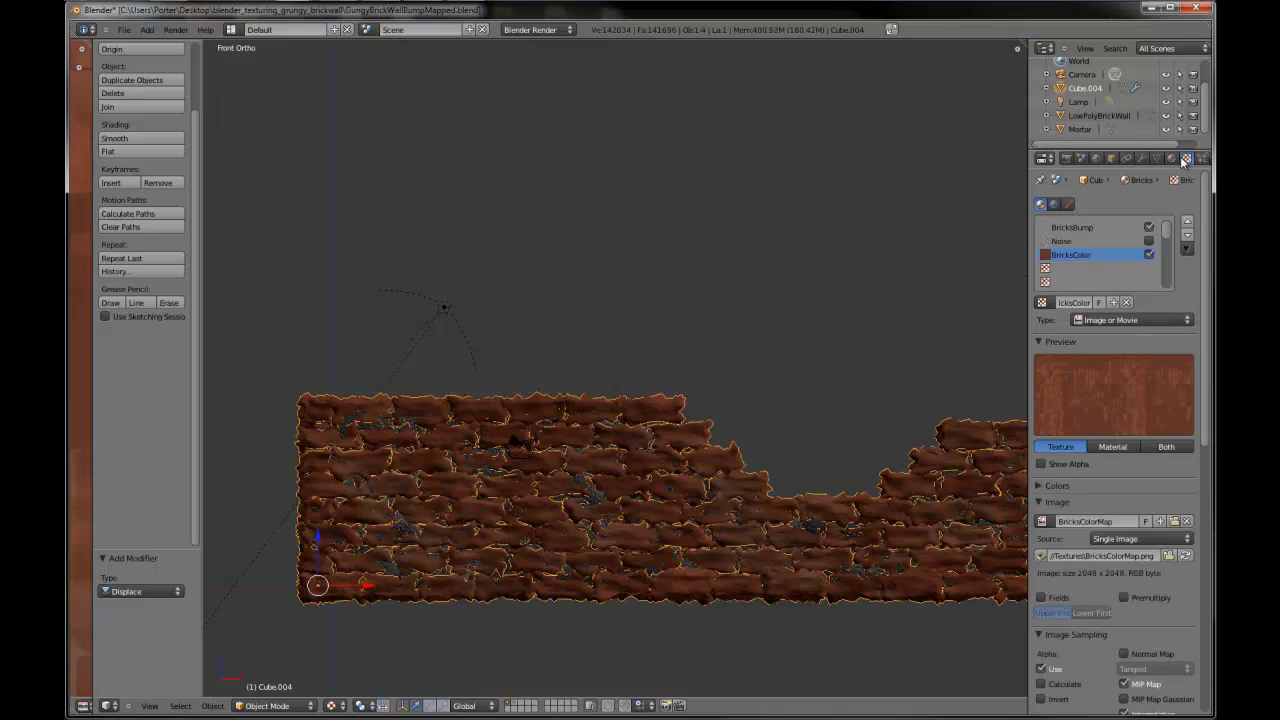
{"action": "left_click", "coordinate": [1072, 242]}
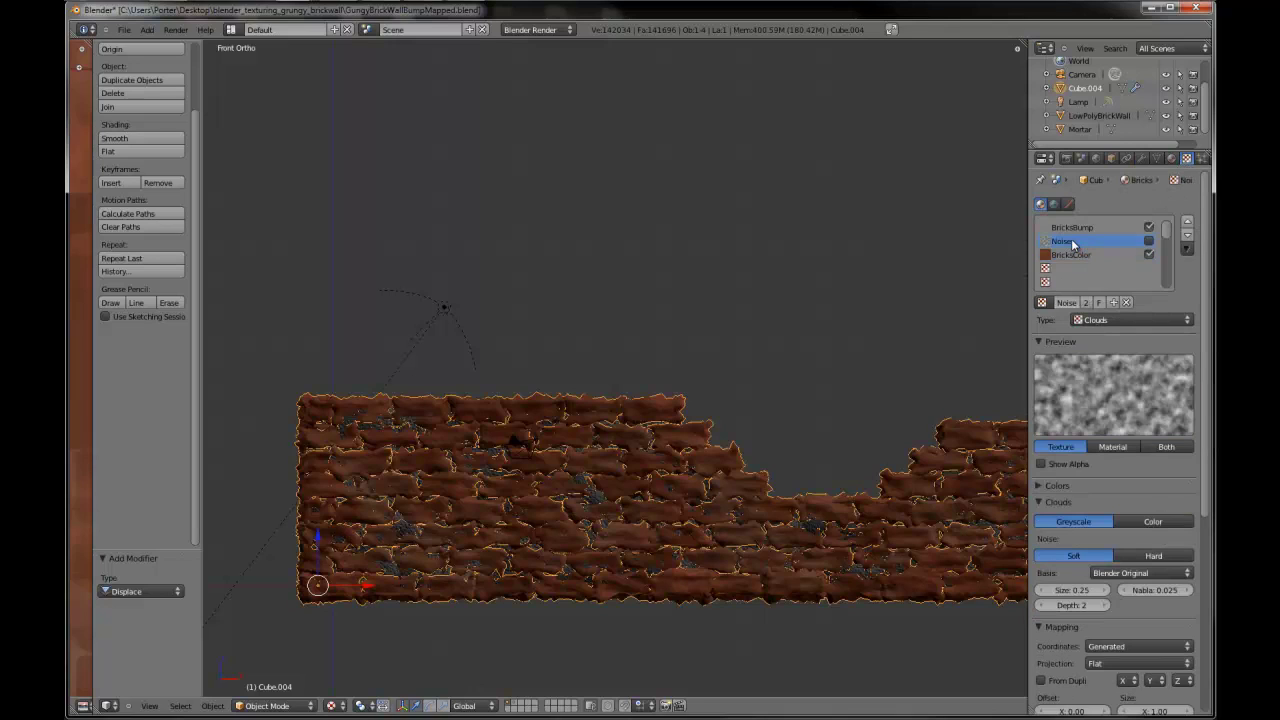
{"action": "left_click", "coordinate": [1142, 158]}
{"action": "left_click", "coordinate": [1160, 352]}
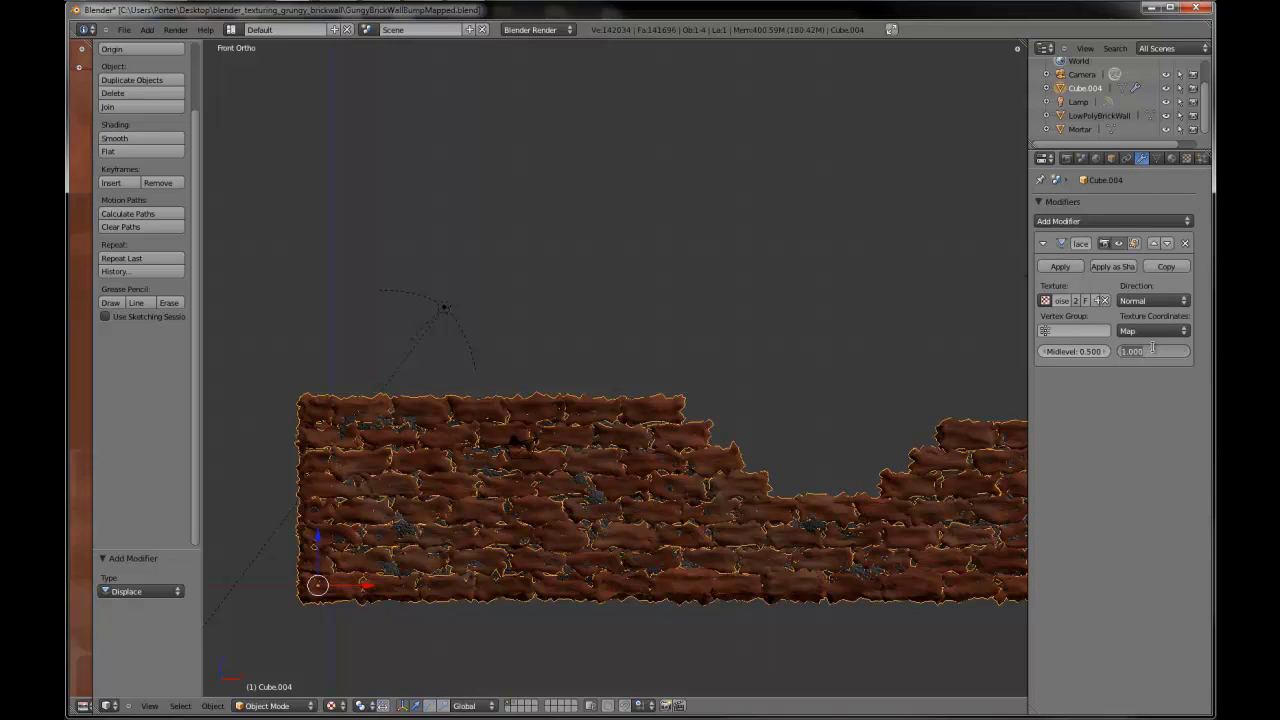
{"action": "type", "text": ".2"}
{"action": "key", "text": "Return"}
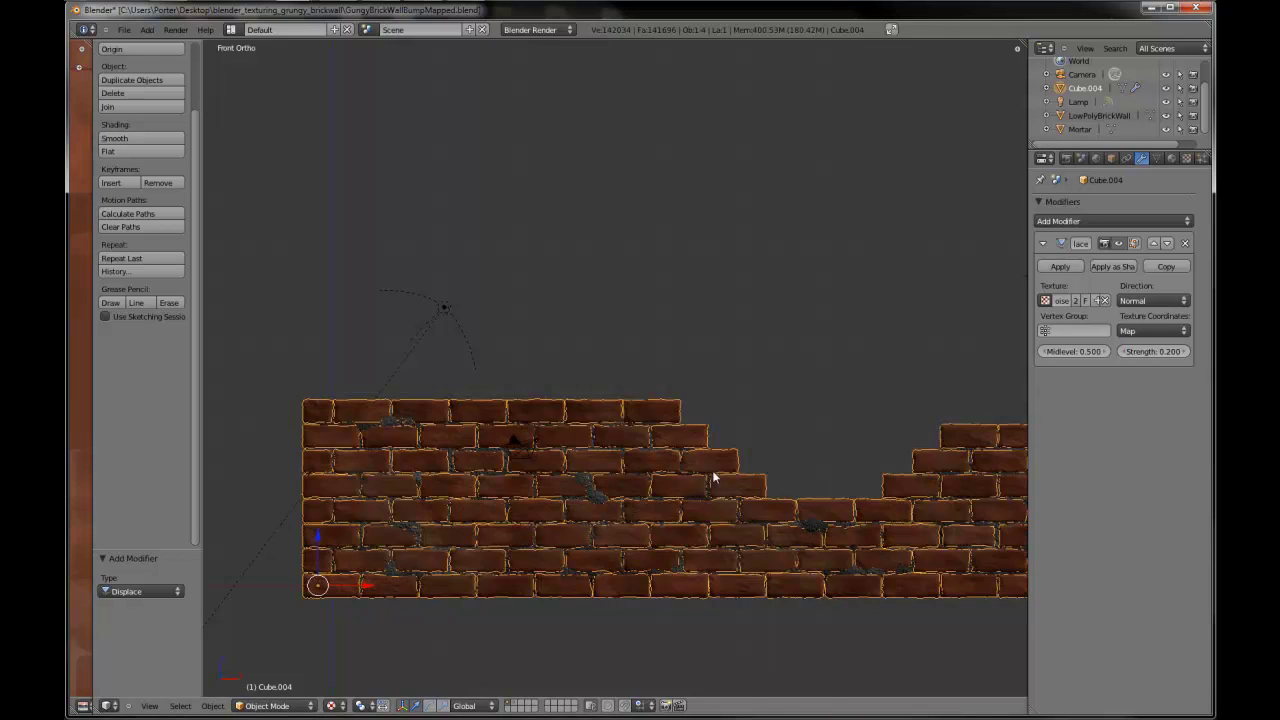
- Inspect the roughened brick edges up close and apply the Displace modifier to the brick object
{"action": "scroll", "coordinate": [698, 483], "scroll_direction": "up", "scroll_amount": 4}
{"action": "middle_click_drag", "start_coordinate": [618, 511], "coordinate": [734, 562]}
{"action": "scroll", "coordinate": [633, 511], "scroll_direction": "down", "scroll_amount": 2}
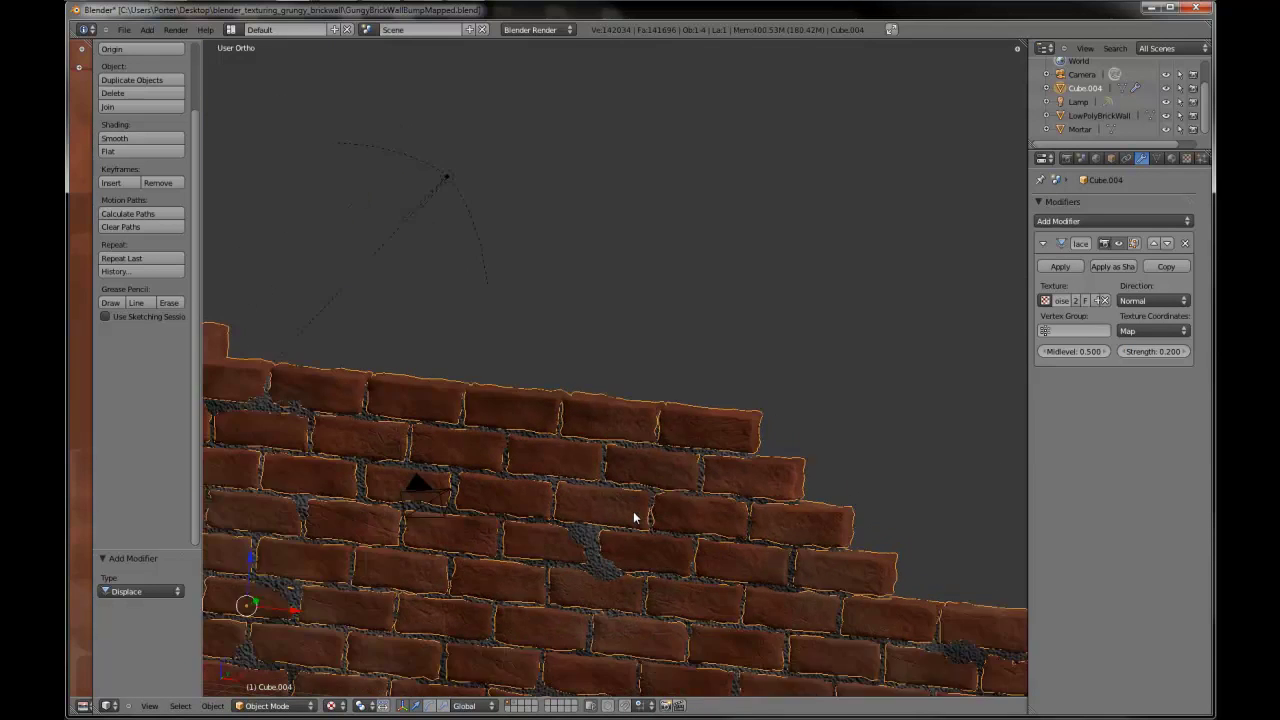
{"action": "scroll", "coordinate": [696, 509], "scroll_direction": "up", "scroll_amount": 2}
{"action": "middle_click_drag", "start_coordinate": [697, 511], "coordinate": [740, 500]}
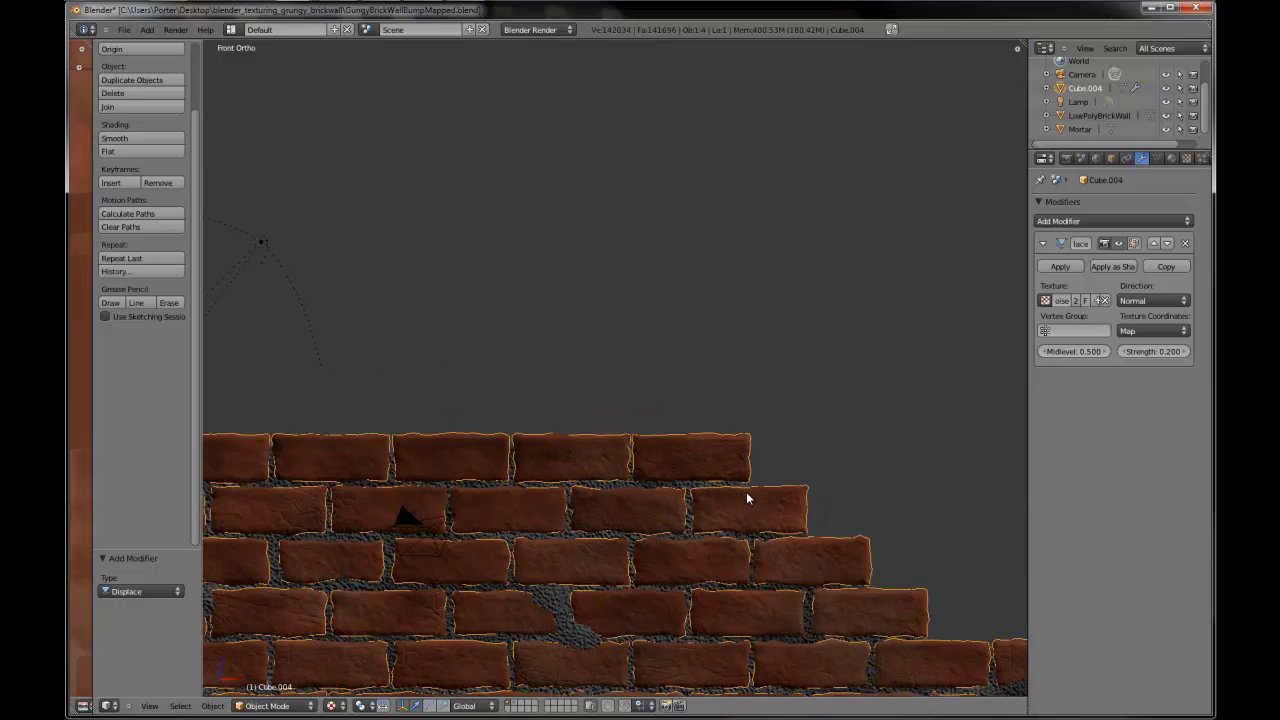
{"action": "key", "text": "KP_1"}
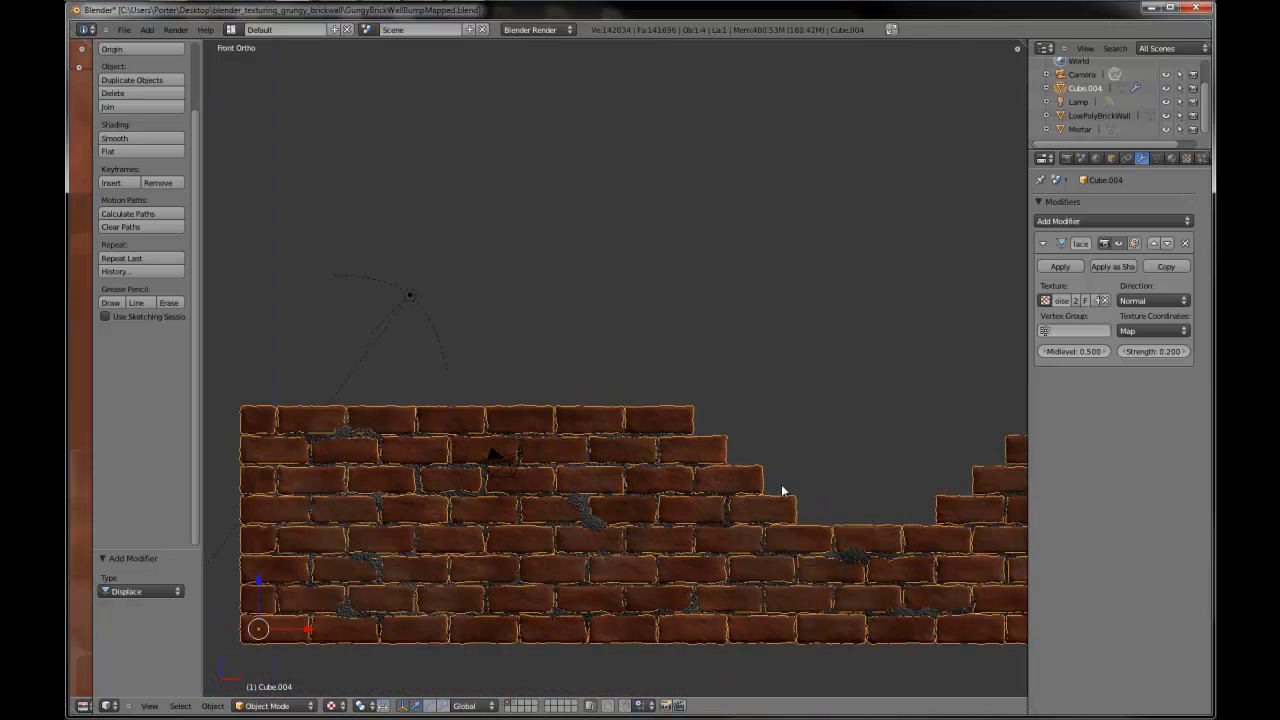
{"action": "left_click", "coordinate": [1062, 266]}
{"action": "scroll", "coordinate": [786, 347], "scroll_direction": "down", "scroll_amount": 2}
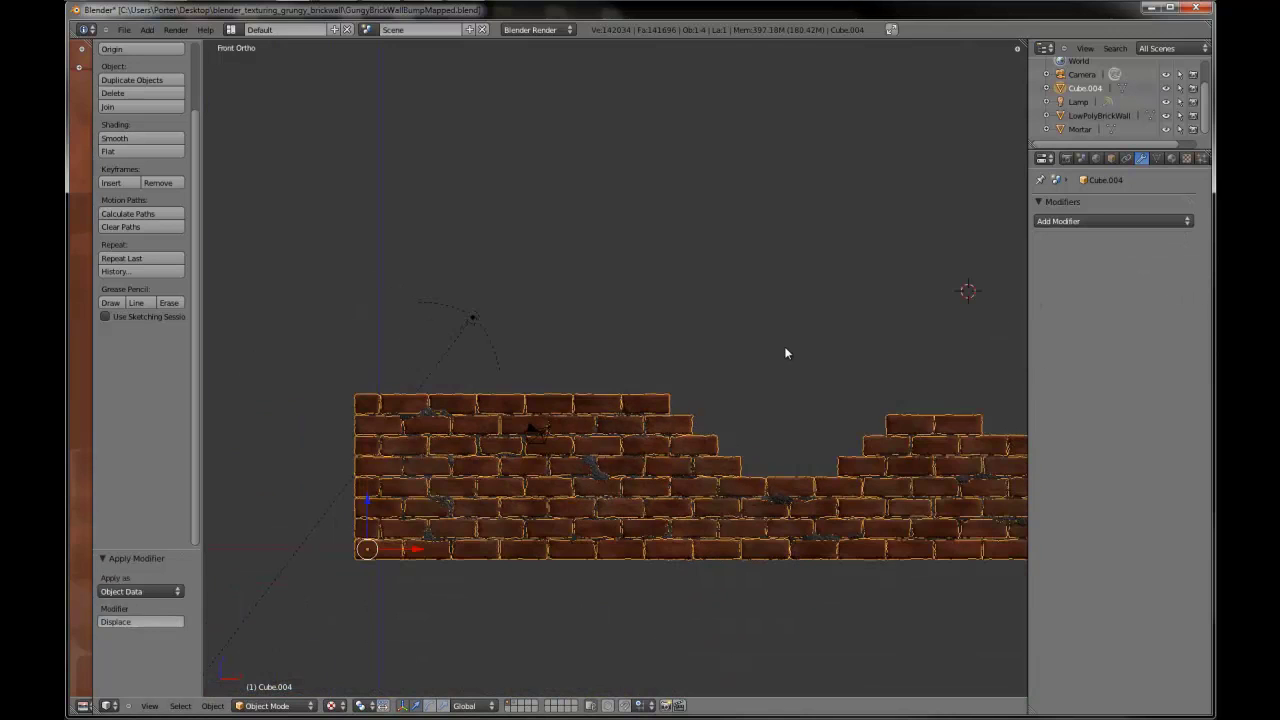
{"action": "middle_click_drag", "start_coordinate": [749, 337], "coordinate": [632, 436]}
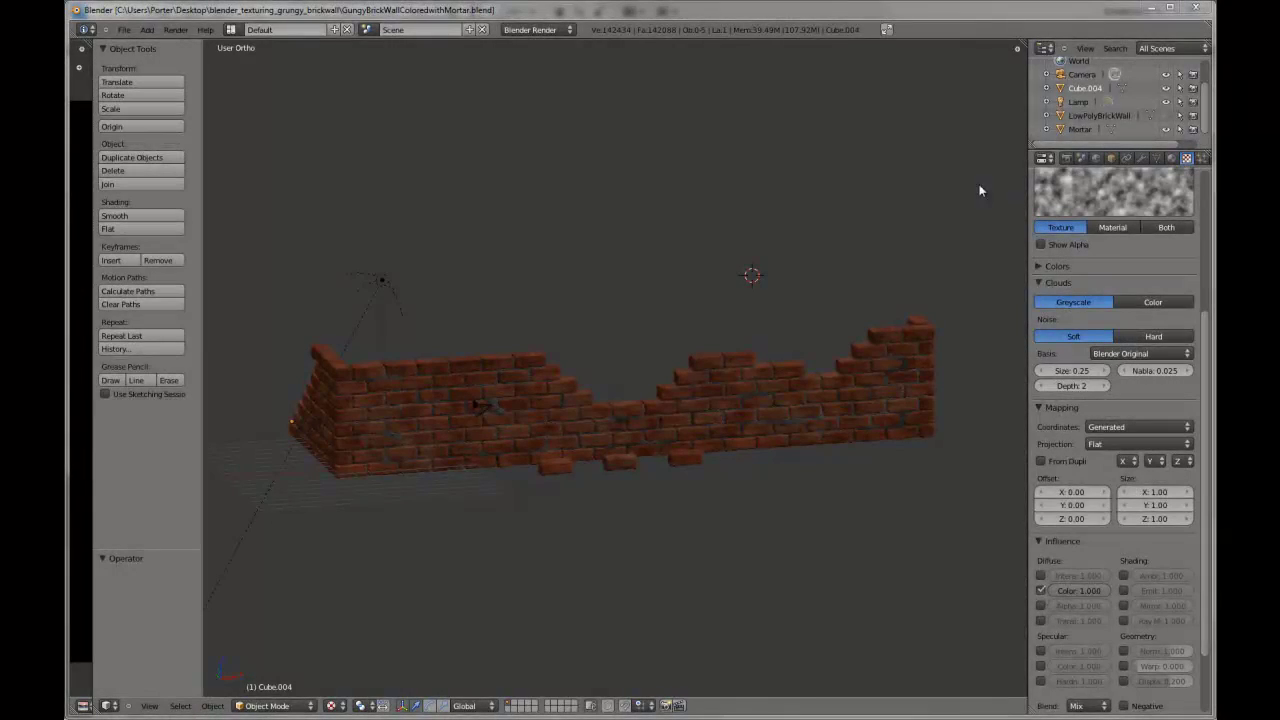
- Make the LowPolyBrickWall object visible, inspect it from several angles and select it as the active object
{"action": "left_click", "coordinate": [1167, 116]}
{"action": "middle_click_drag", "start_coordinate": [950, 430], "coordinate": [626, 477]}
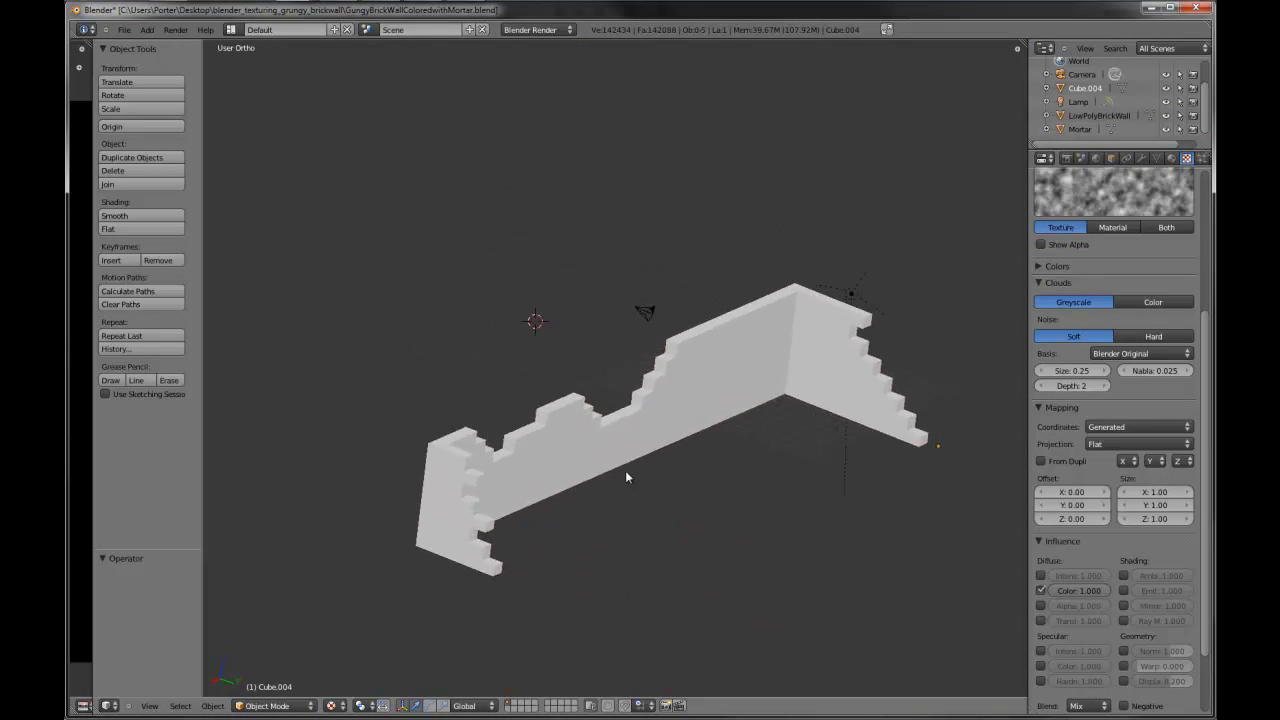
{"action": "middle_click_drag", "start_coordinate": [749, 457], "coordinate": [817, 483]}
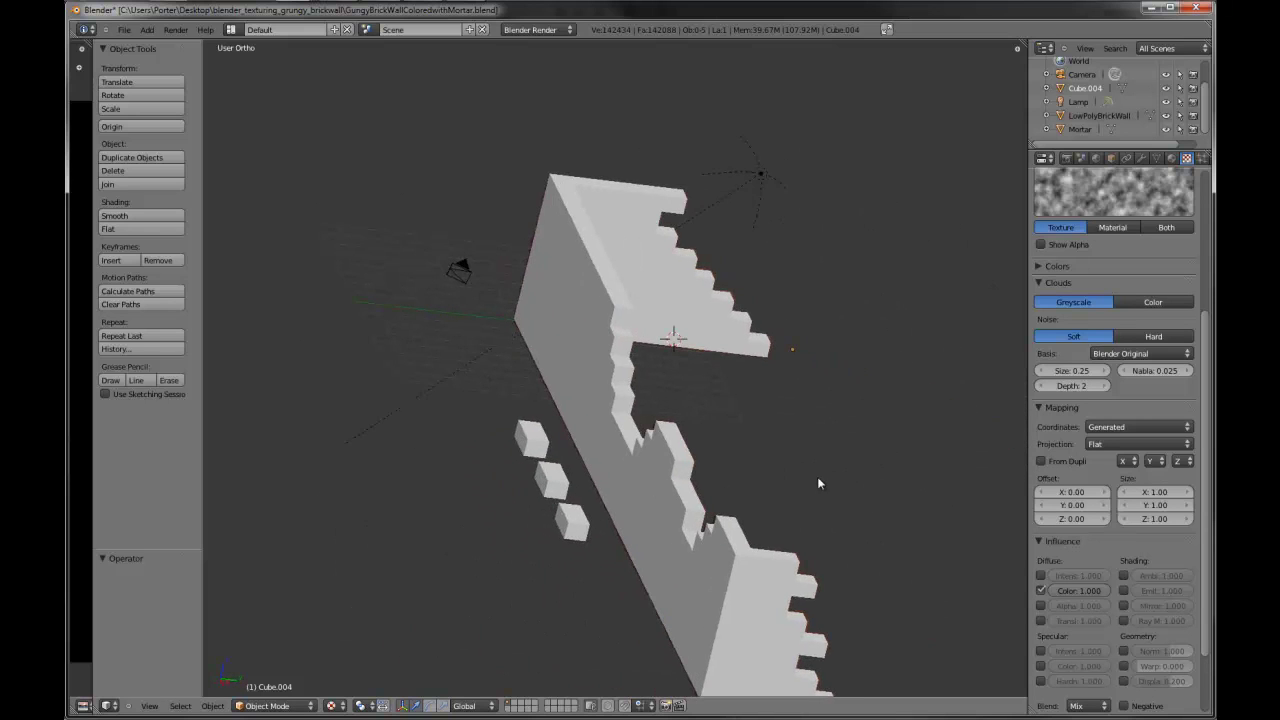
{"action": "middle_click_drag", "start_coordinate": [614, 563], "coordinate": [628, 587]}
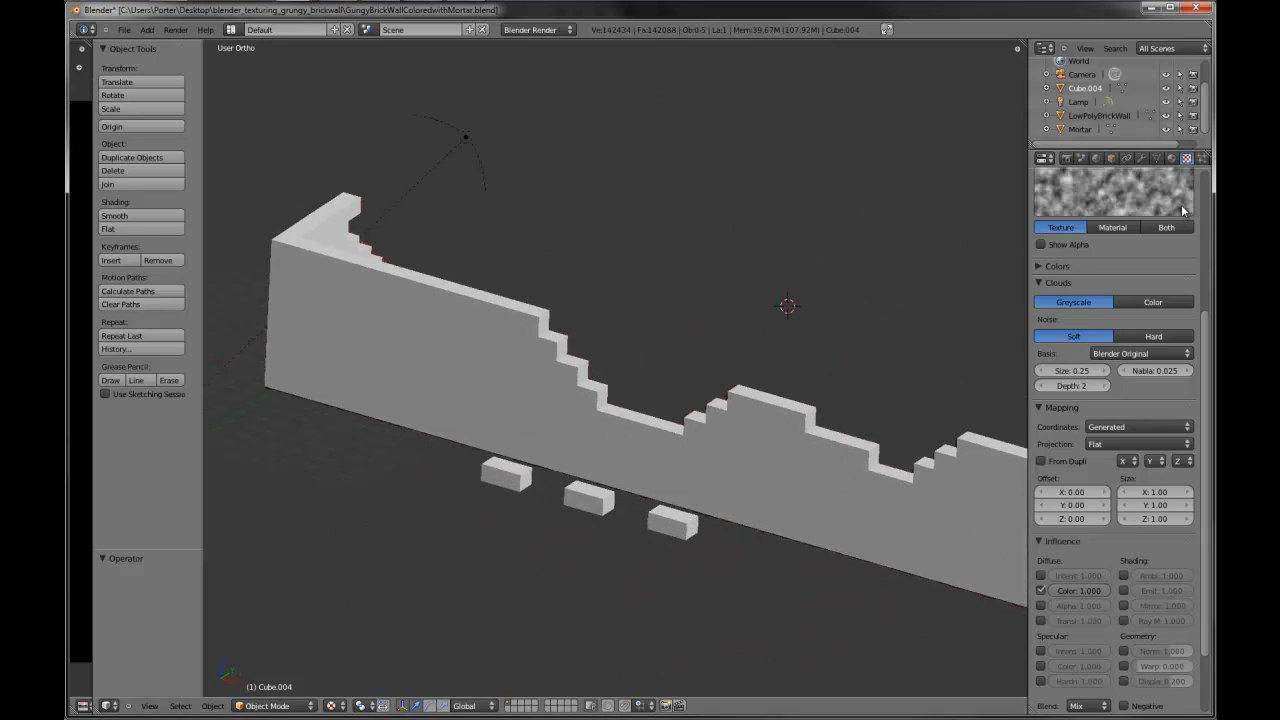
{"action": "scroll", "coordinate": [1150, 240], "scroll_direction": "up", "scroll_amount": 5}
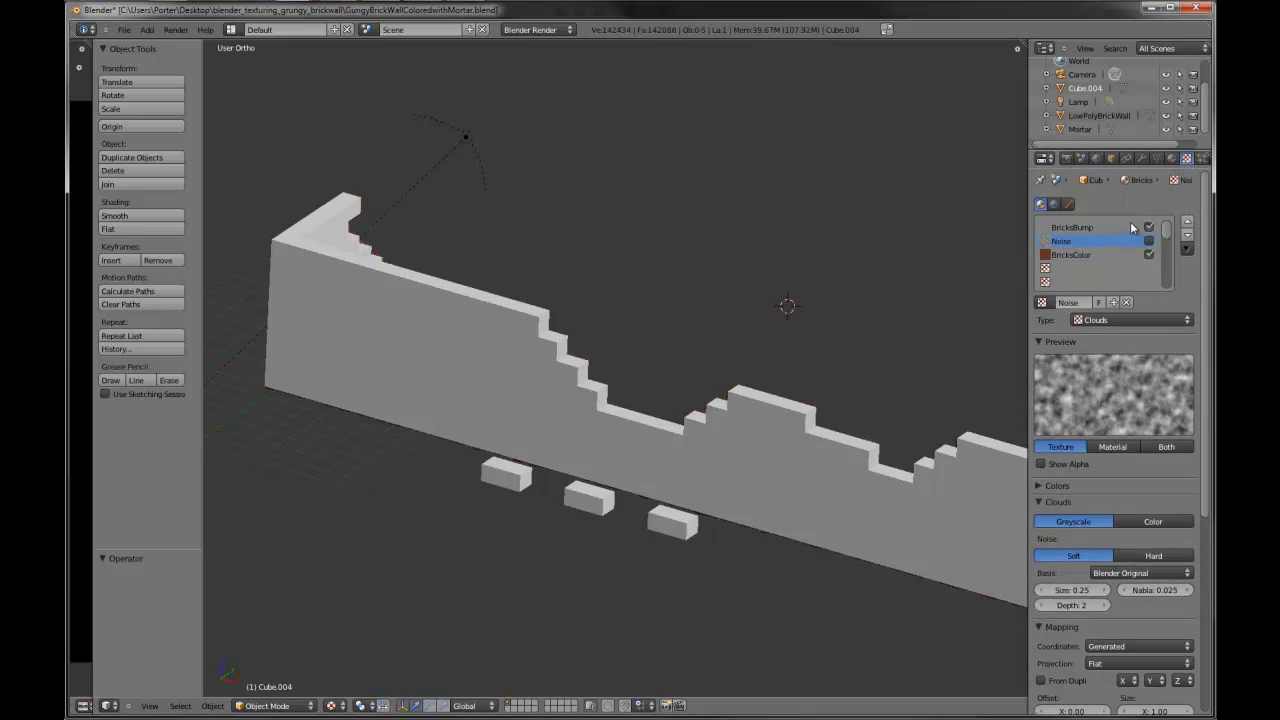
{"action": "right_click", "coordinate": [762, 505]}
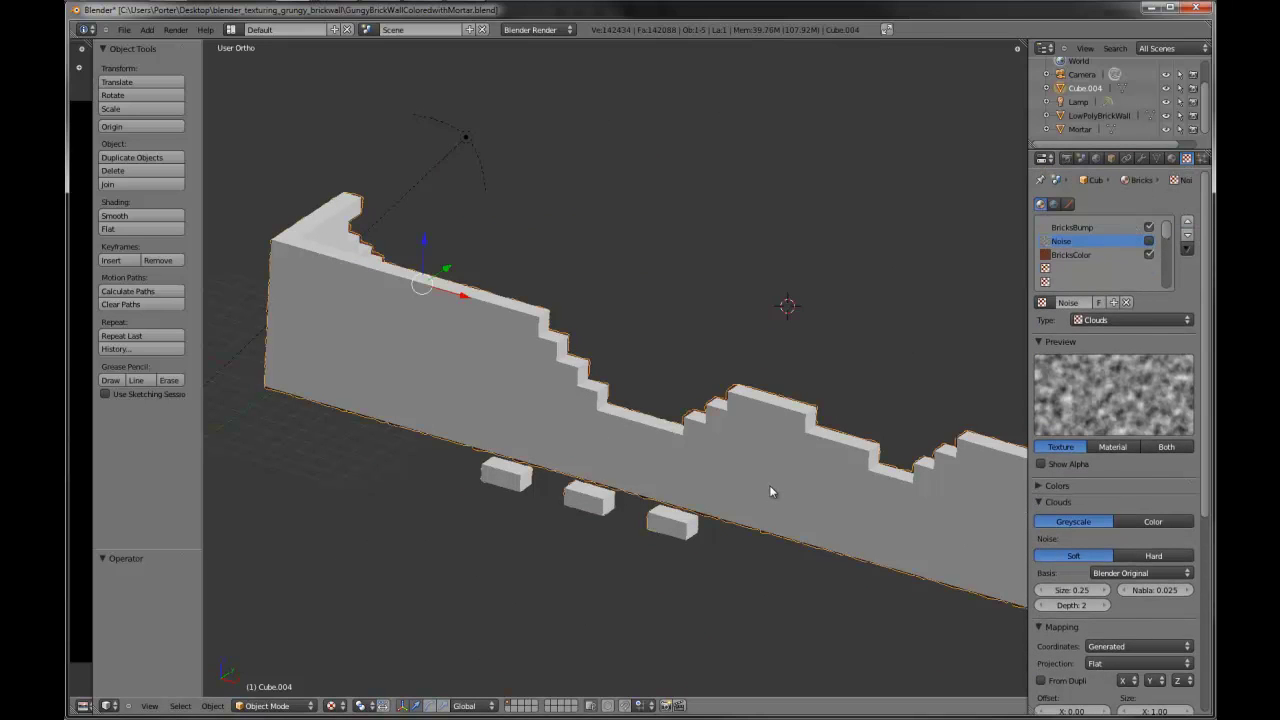
{"action": "right_click", "coordinate": [769, 491]}
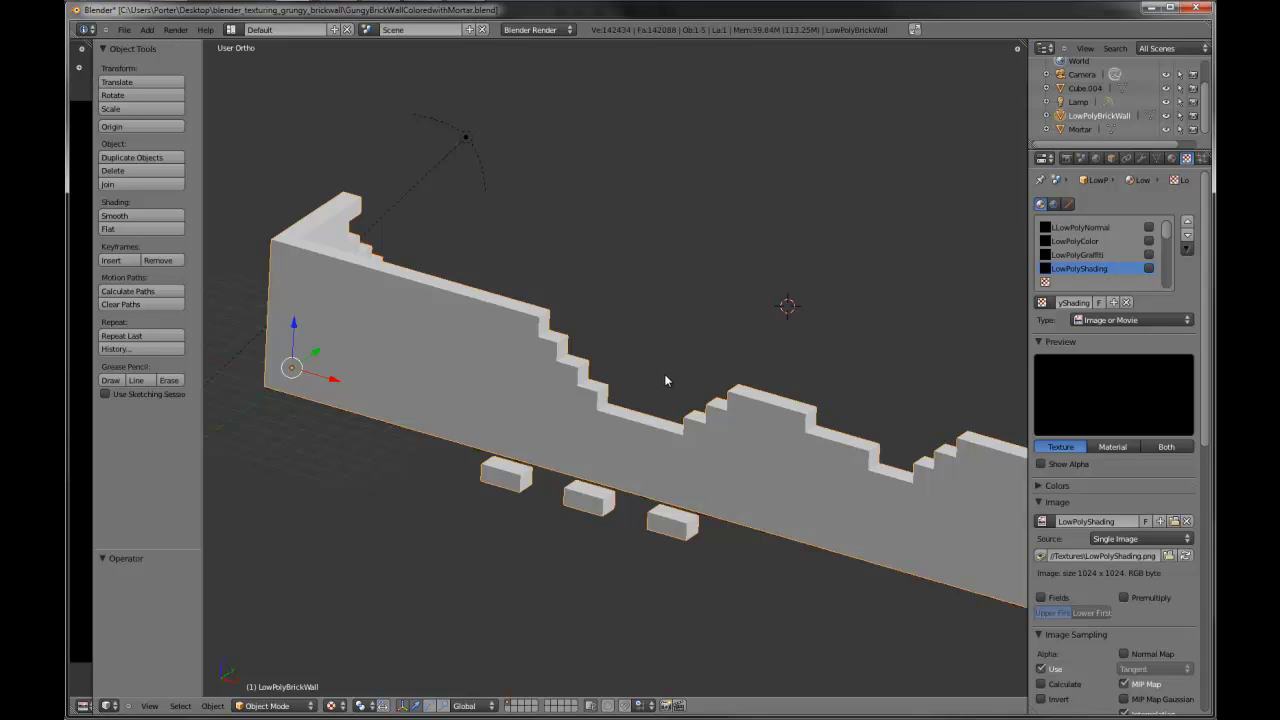
- Select the whole low-poly wall mesh in Edit Mode, check its UV layout, choose the LLowPolyNormal texture slot and return to Object Mode
{"action": "key", "text": "Tab"}
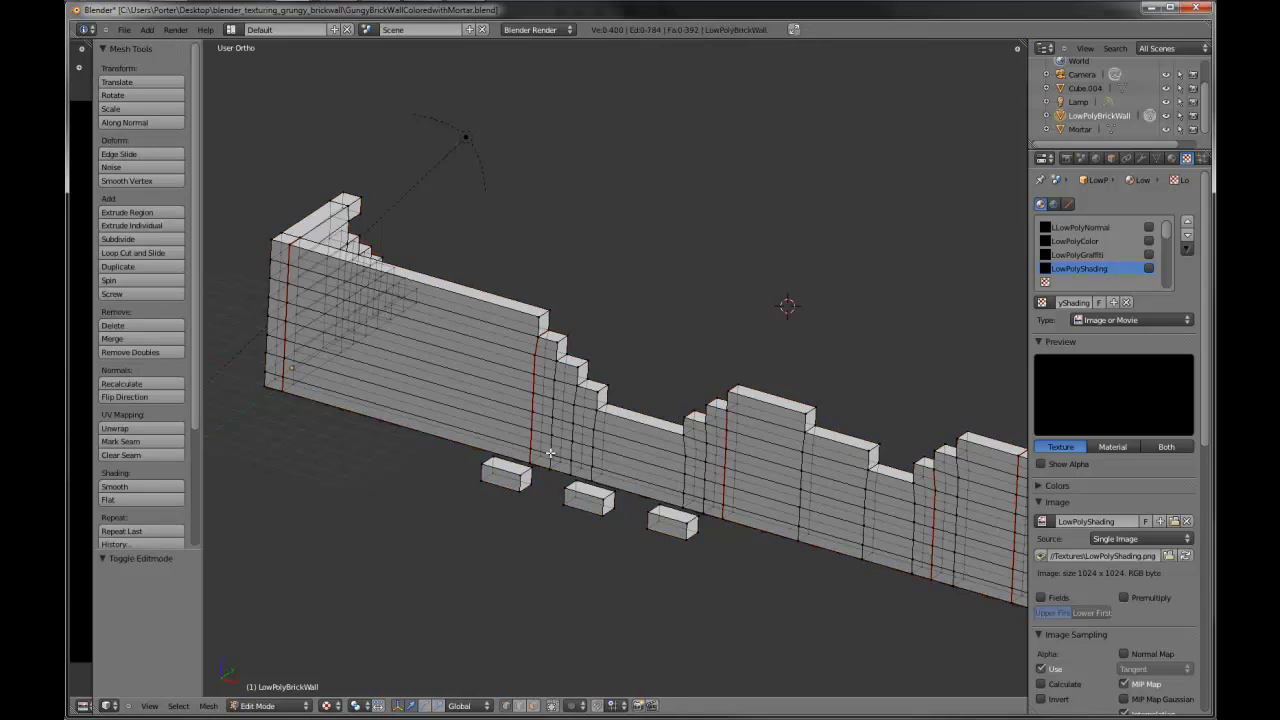
{"action": "key", "text": "a"}
{"action": "left_click_drag", "start_coordinate": [88, 653], "coordinate": [604, 634]}
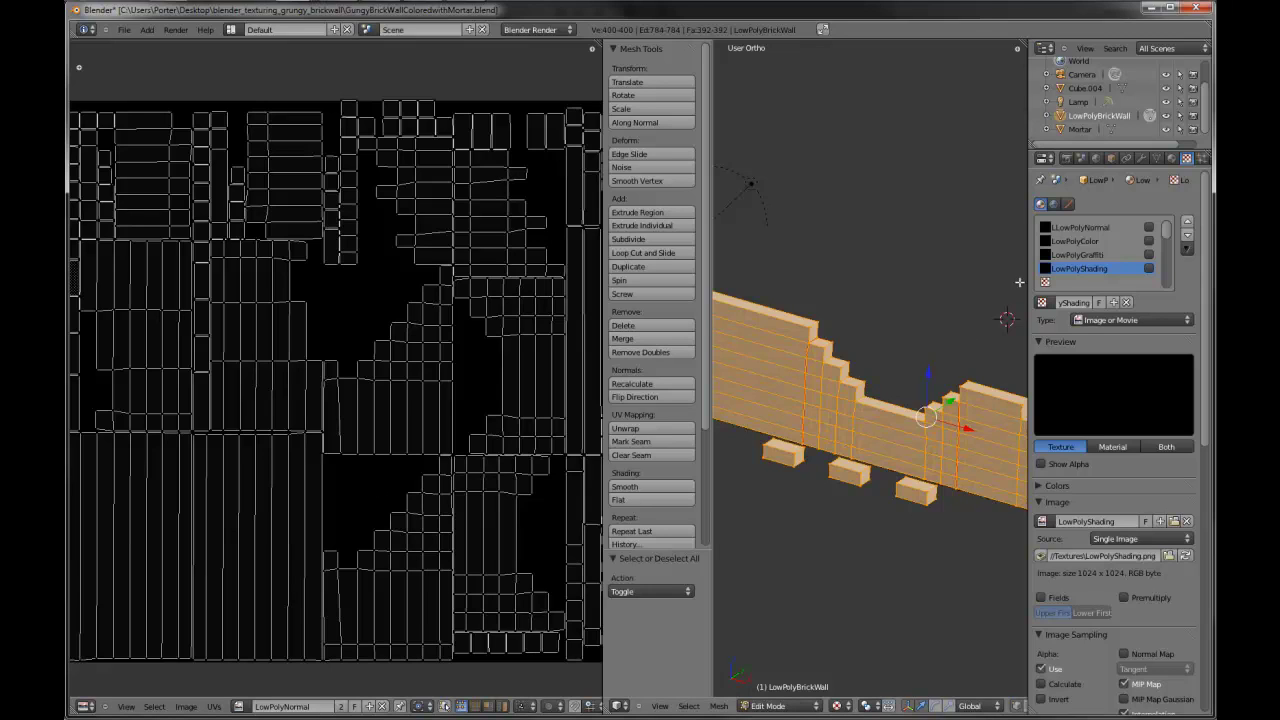
{"action": "left_click", "coordinate": [1089, 228]}
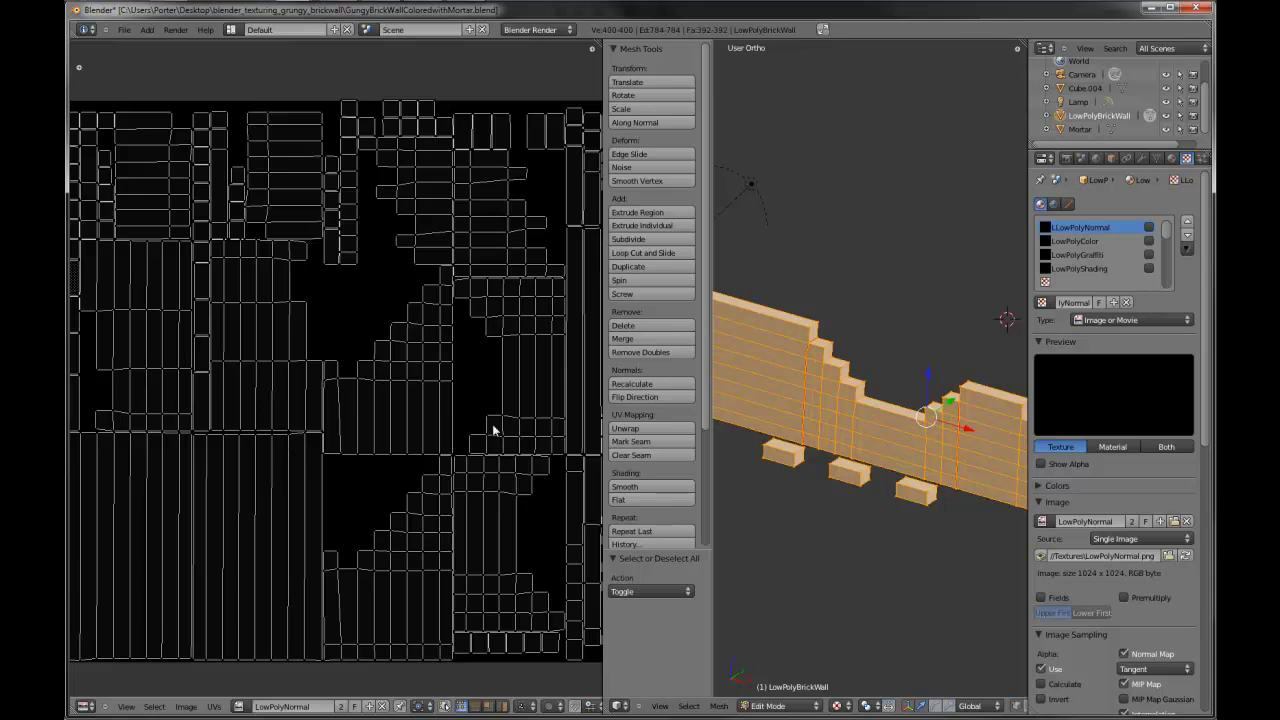
{"action": "left_click_drag", "start_coordinate": [603, 443], "coordinate": [316, 443]}
{"action": "key", "text": "Tab"}
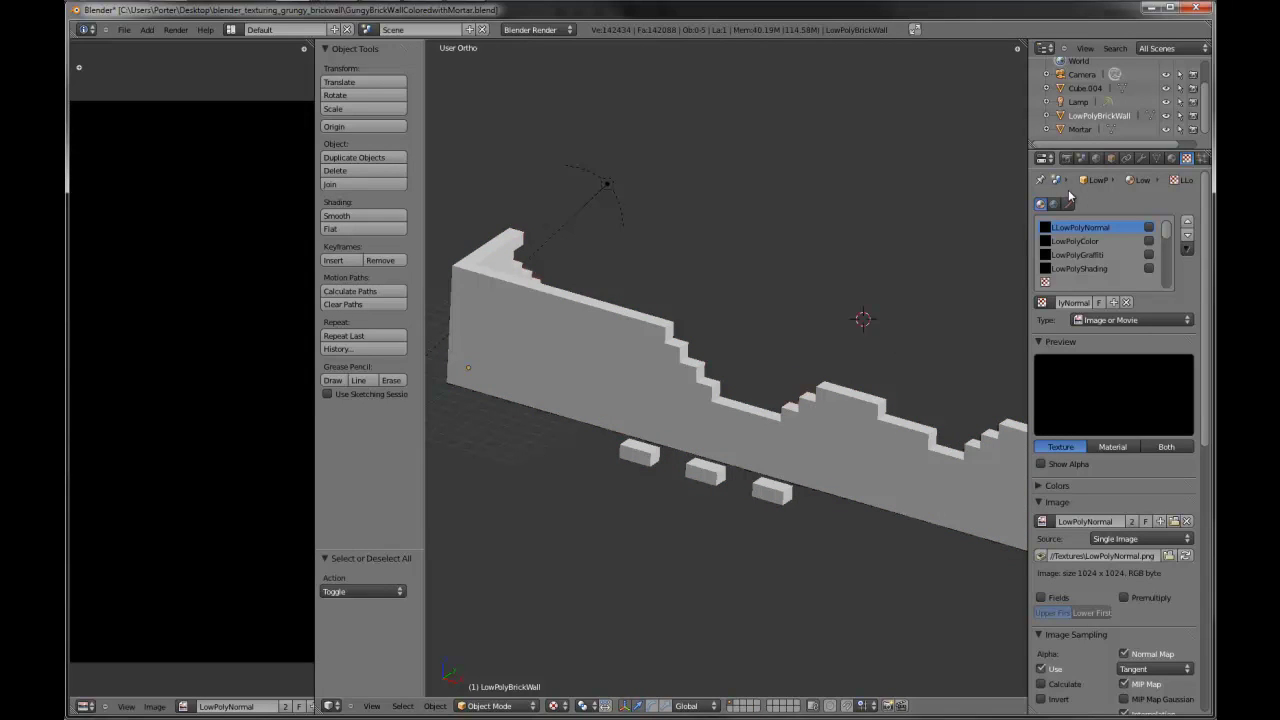
- Rename the Cube.004 object as Bricks
{"action": "left_click", "coordinate": [1080, 130]}
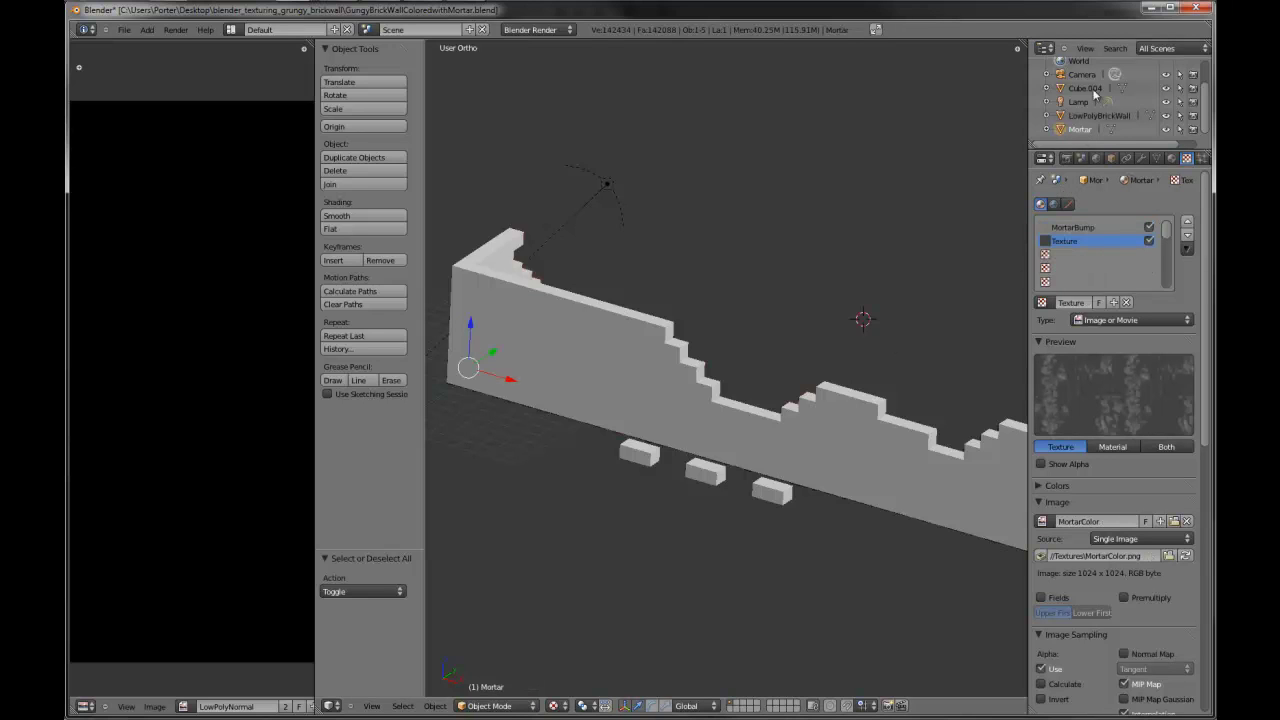
{"action": "left_click", "coordinate": [1086, 88]}
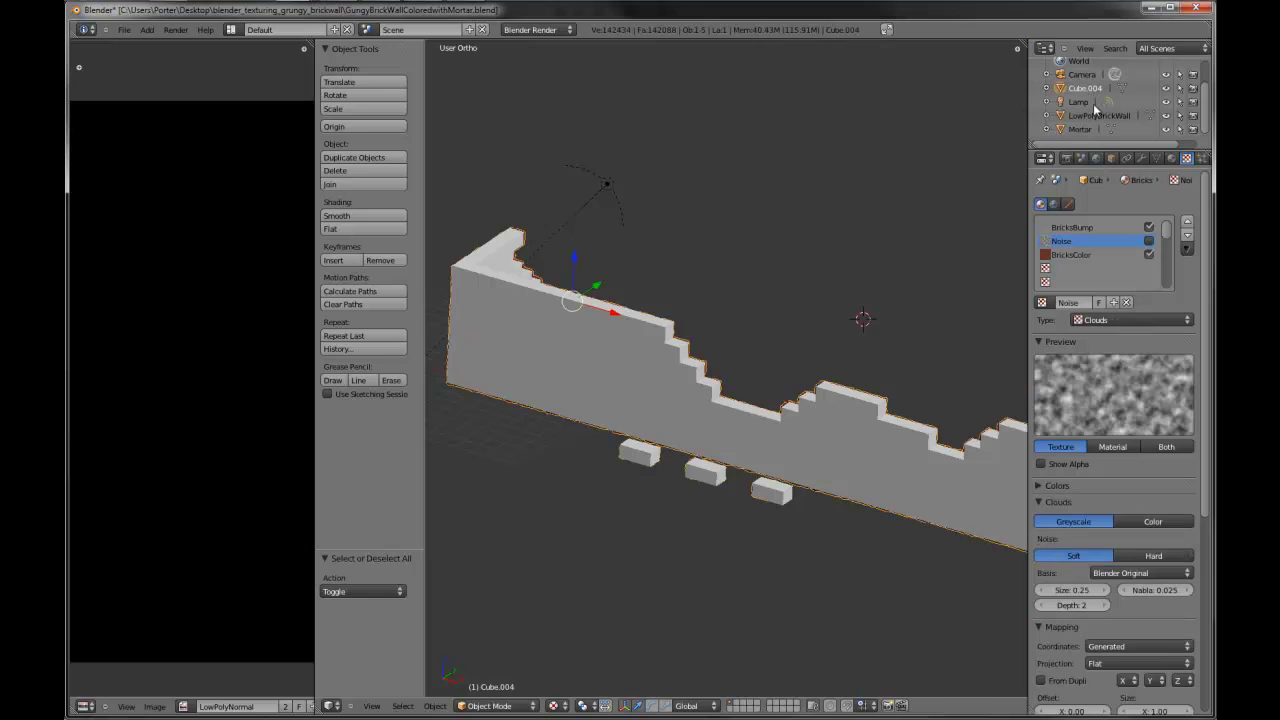
{"action": "left_click", "coordinate": [1111, 158]}
{"action": "left_click", "coordinate": [1113, 205]}
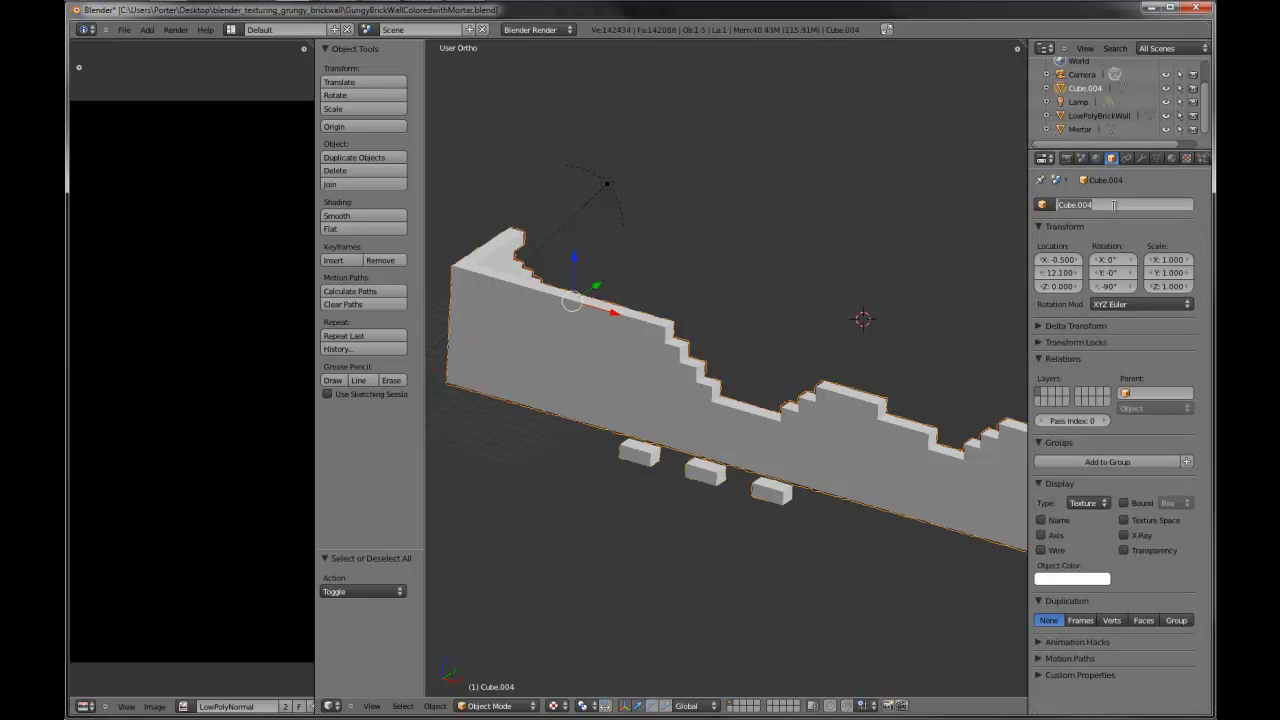
{"action": "key", "text": "BackSpace"}
{"action": "type", "text": "Bricks"}
{"action": "key", "text": "Return"}
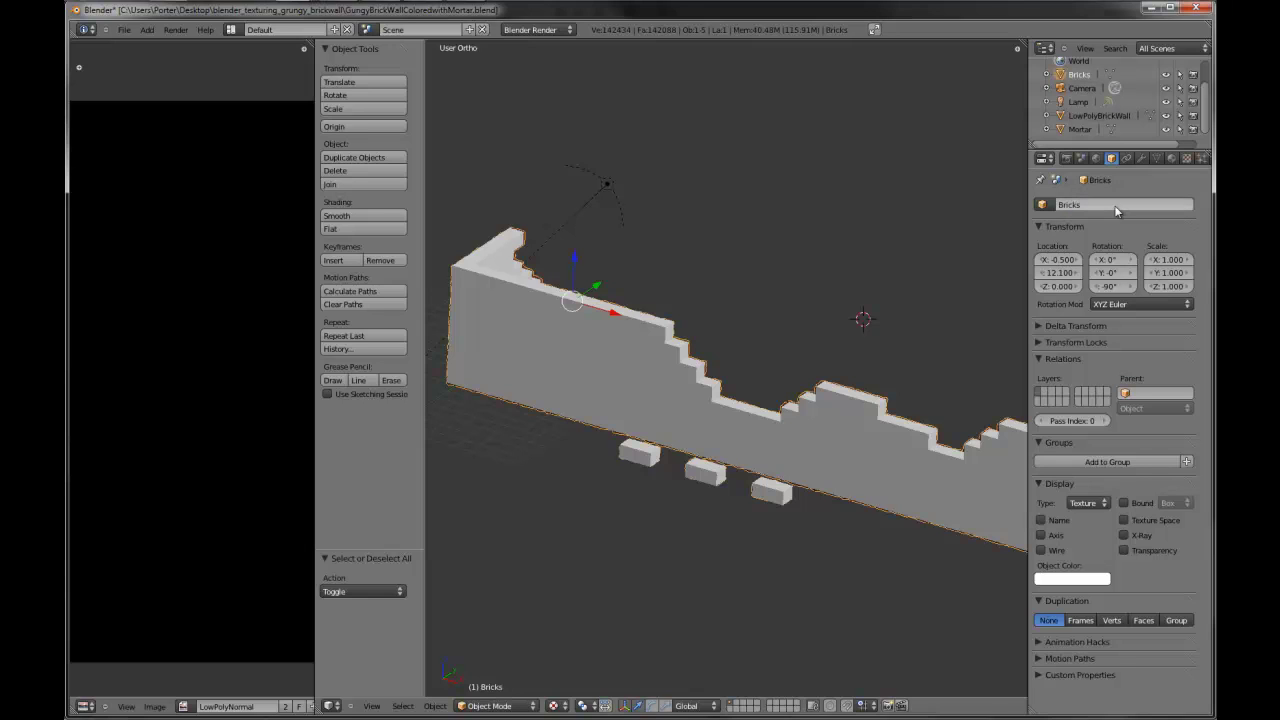
- Select Bricks and Mortar together with LowPolyBrickWall as the active object, and set the render bake mode to Normals
{"action": "left_click", "coordinate": [1080, 129]}
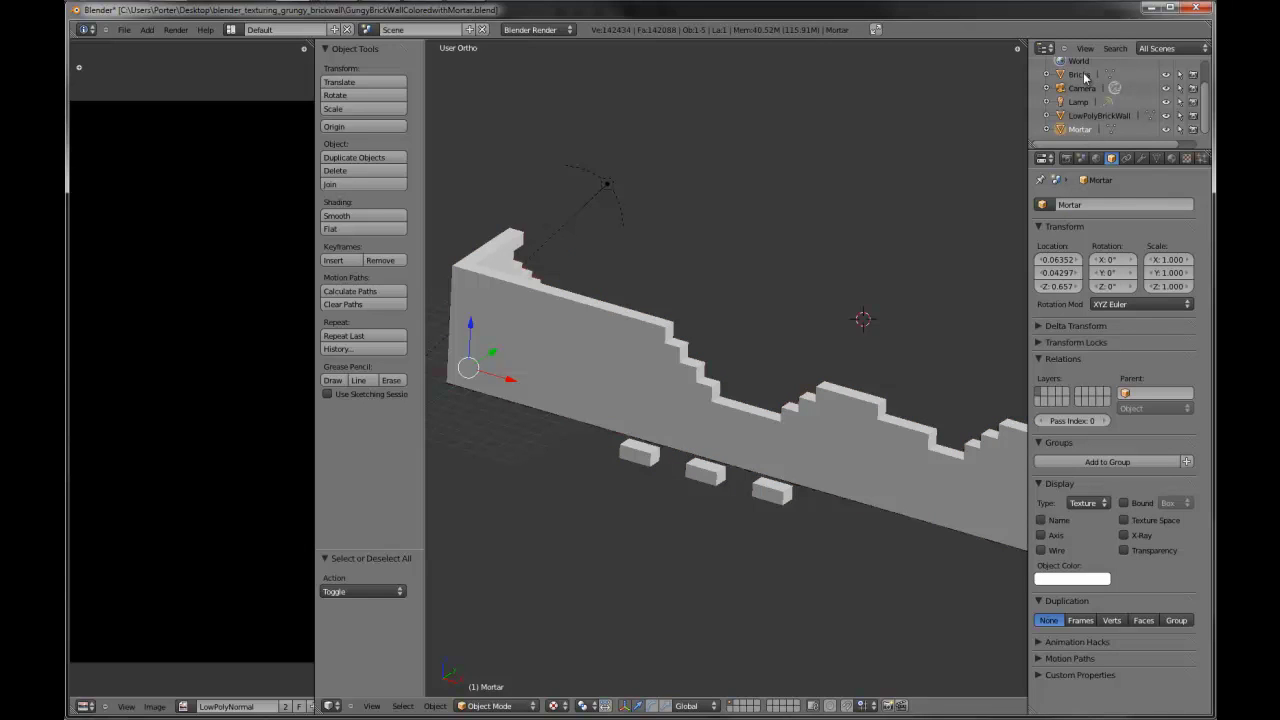
{"action": "left_click", "coordinate": [1098, 116]}
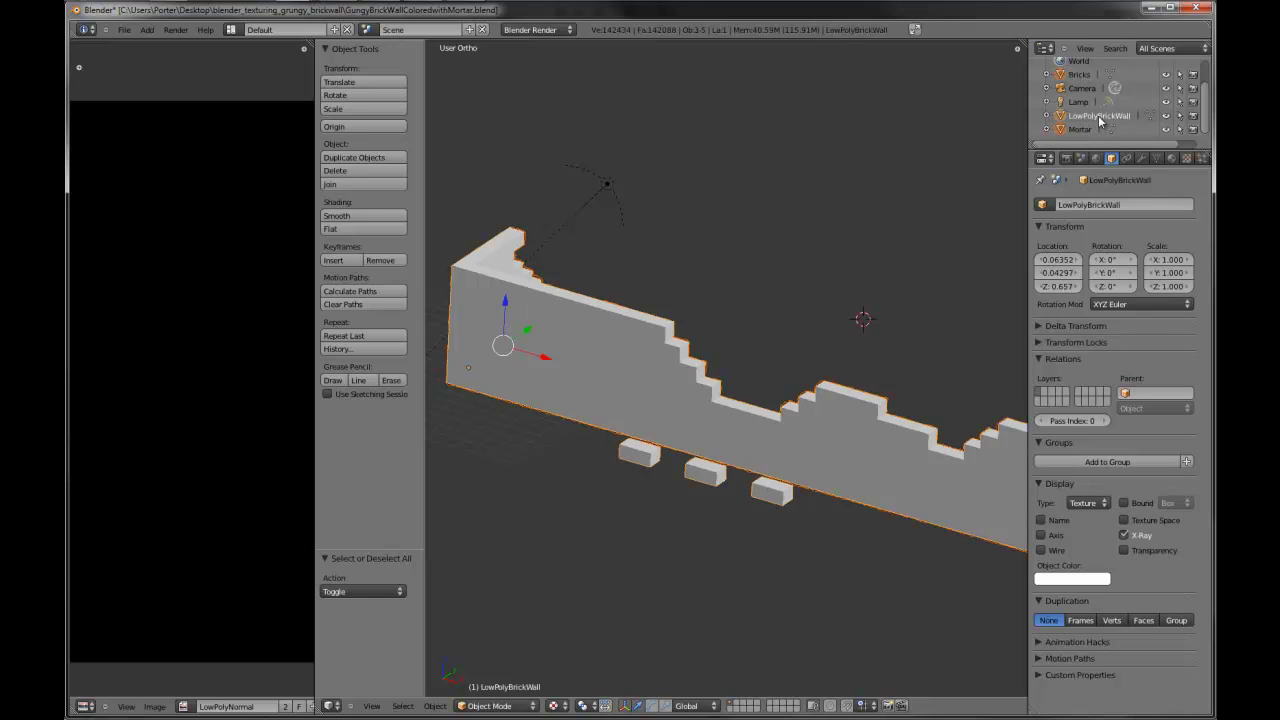
{"action": "left_click", "coordinate": [1066, 159]}
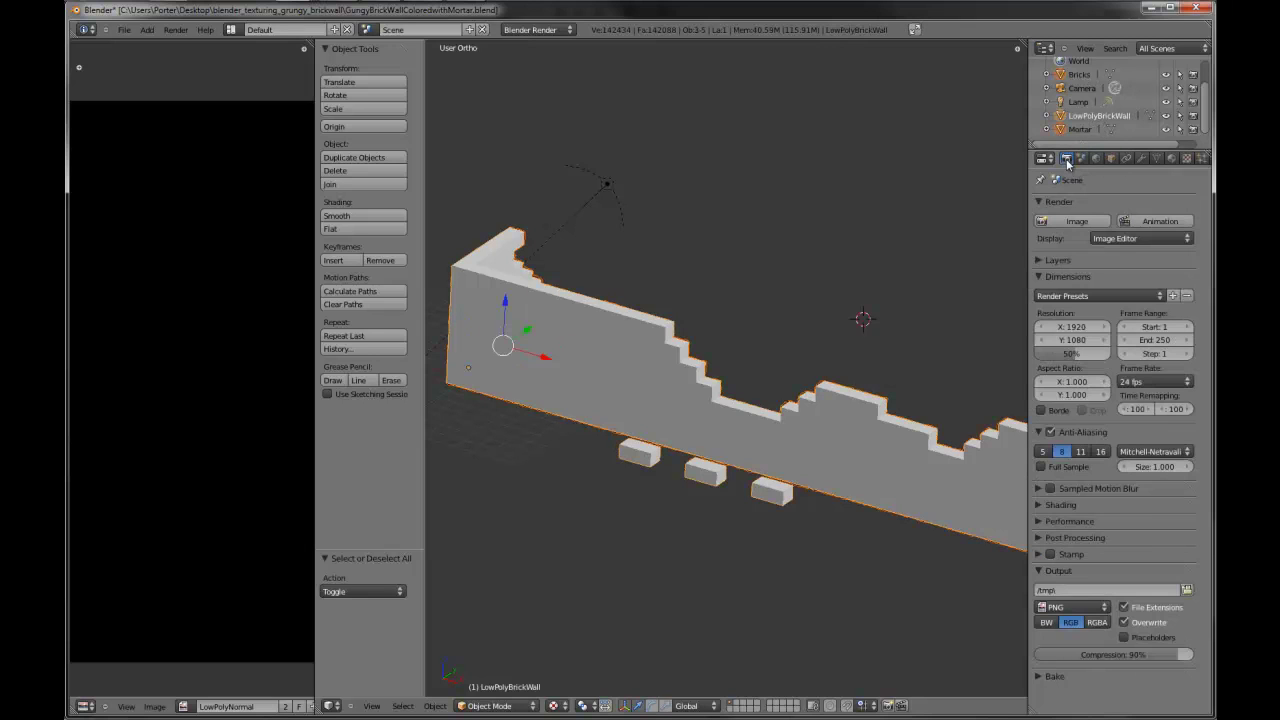
{"action": "left_click", "coordinate": [1045, 677]}
{"action": "scroll", "coordinate": [1100, 670], "scroll_direction": "down", "scroll_amount": 2}
{"action": "left_click", "coordinate": [1125, 645]}
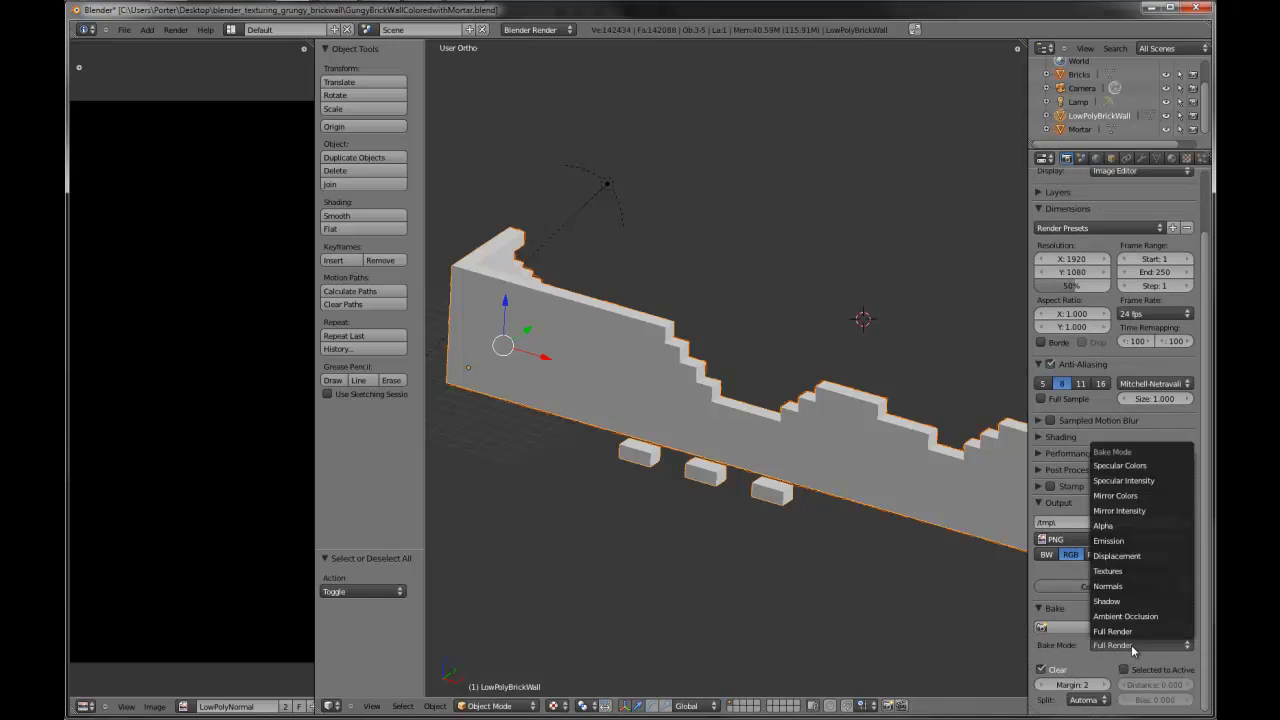
{"action": "left_click", "coordinate": [1134, 594]}
{"action": "scroll", "coordinate": [1148, 672], "scroll_direction": "down", "scroll_amount": 1}
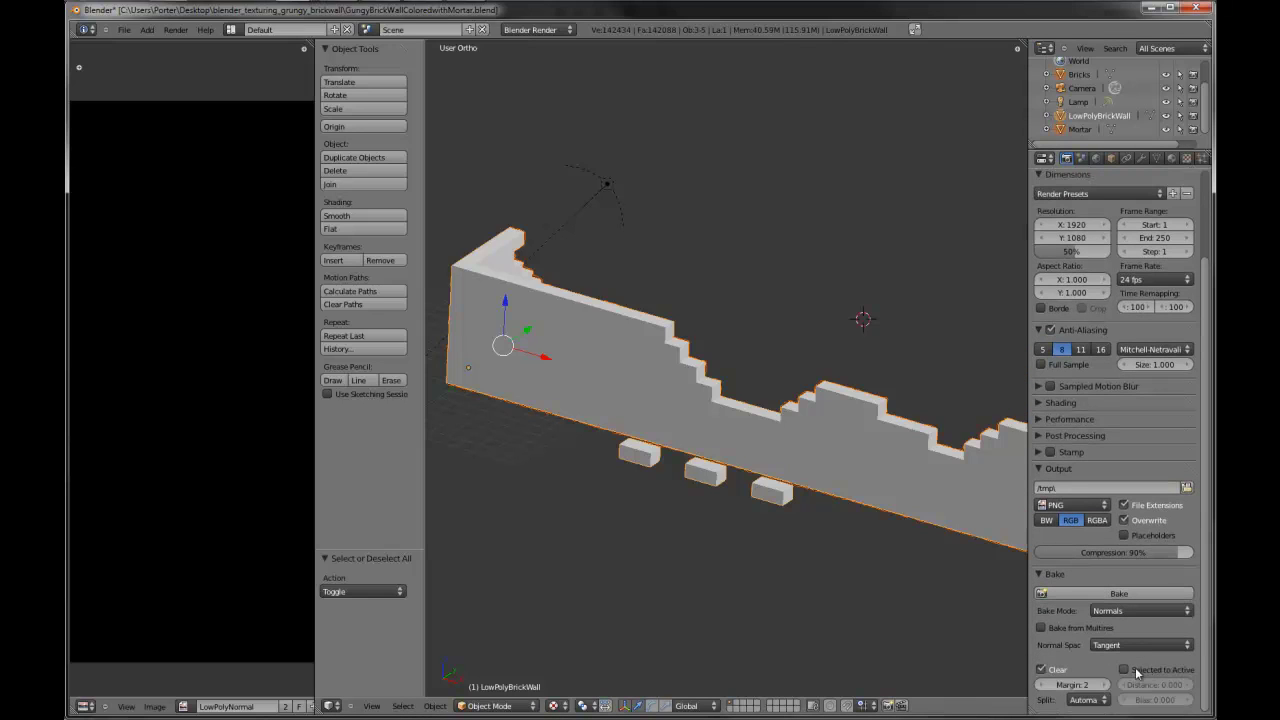
- Enable Selected to Active with a distance of 29.524 and a bias of 1.000, and bake the normal map
{"action": "left_click", "coordinate": [1130, 670]}
{"action": "mouse_move", "coordinate": [1136, 690]}
{"action": "left_mouse_down"}
{"action": "mouse_move", "coordinate": [1175, 690]}
{"action": "mouse_move", "coordinate": [1136, 690]}
{"action": "left_mouse_up"}
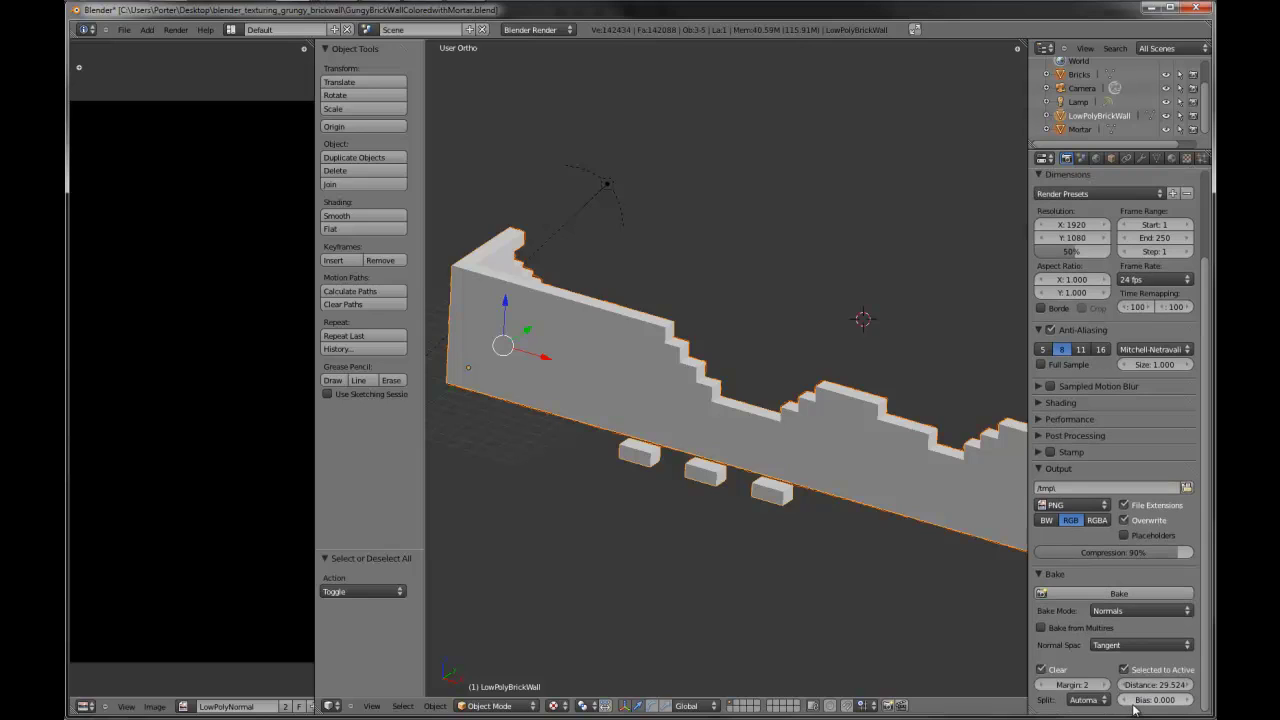
{"action": "left_click", "coordinate": [1156, 700]}
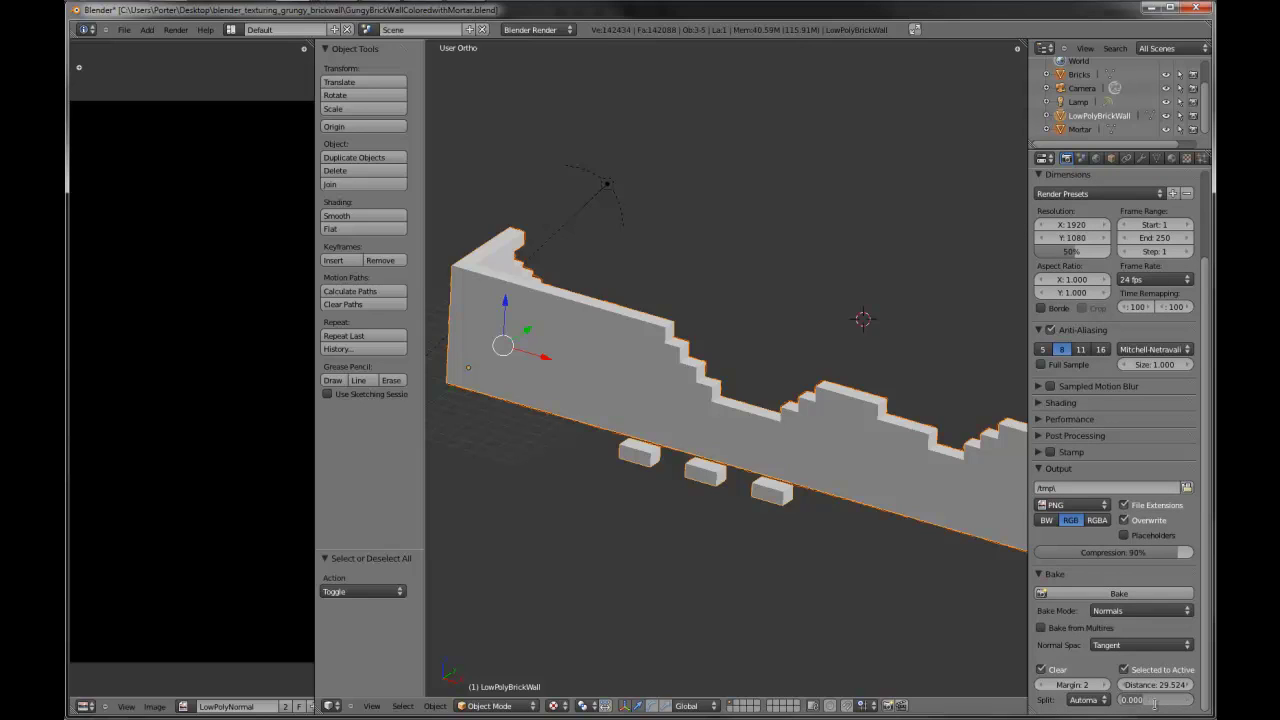
{"action": "type", "text": "1"}
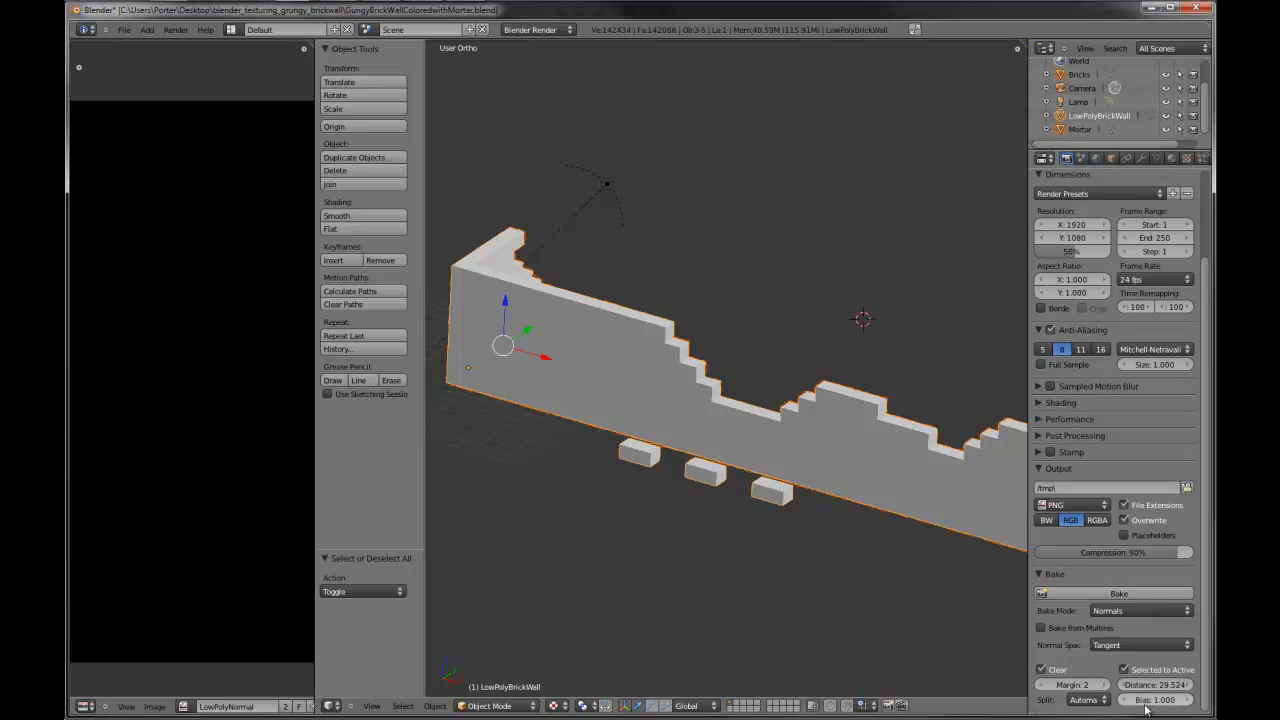
{"action": "key", "text": "Return"}
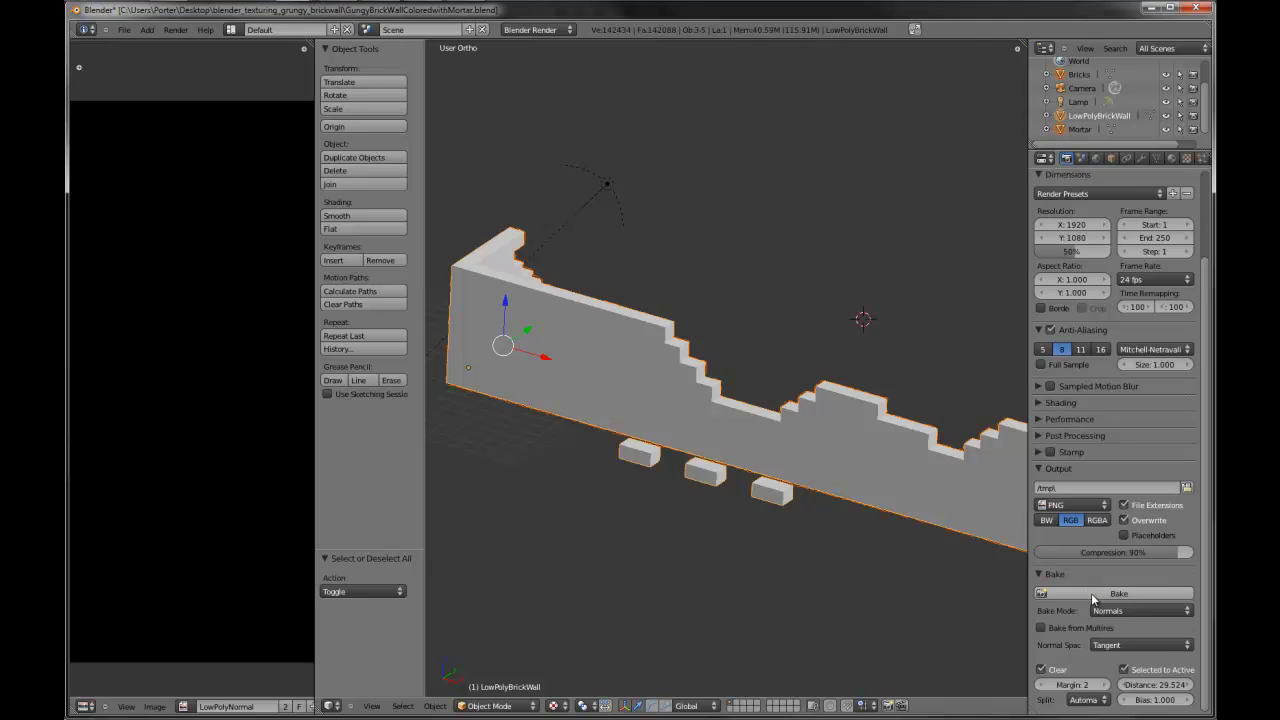
{"action": "left_click", "coordinate": [1093, 596]}
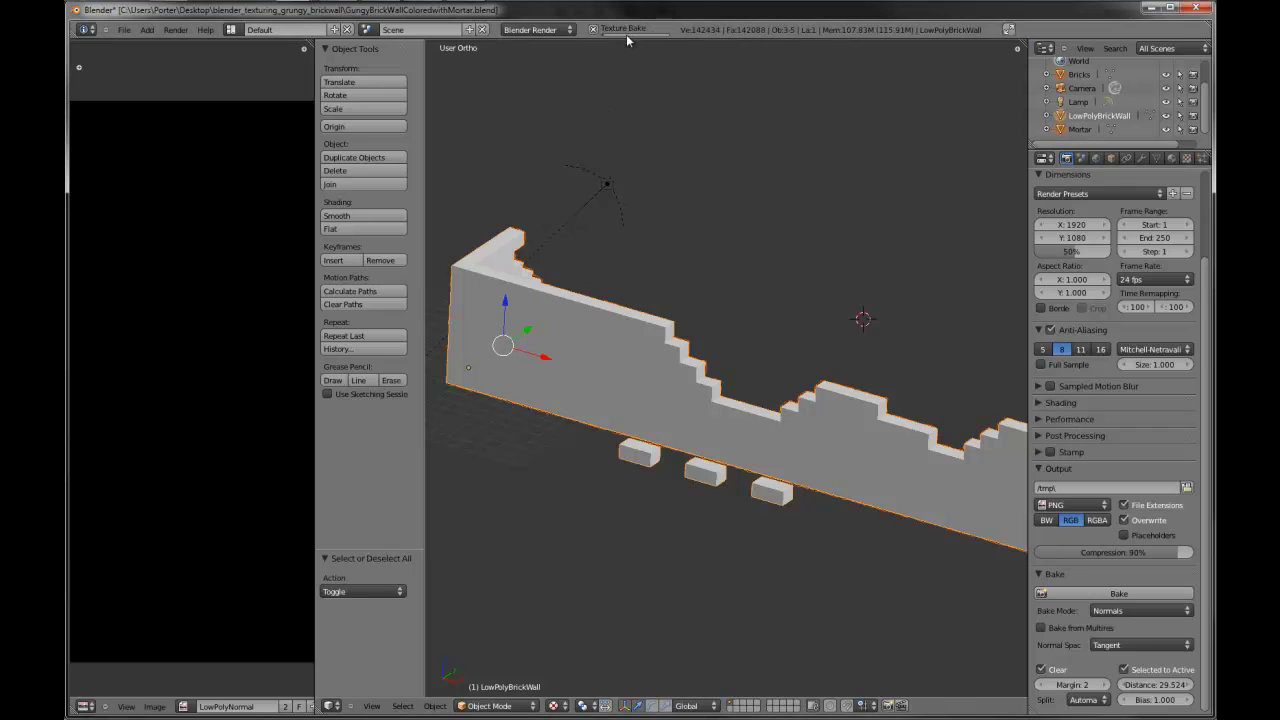
- Enlarge the image view to check the baked normal map and save the LowPolyNormal image
{"action": "left_click_drag", "start_coordinate": [313, 414], "coordinate": [677, 414]}
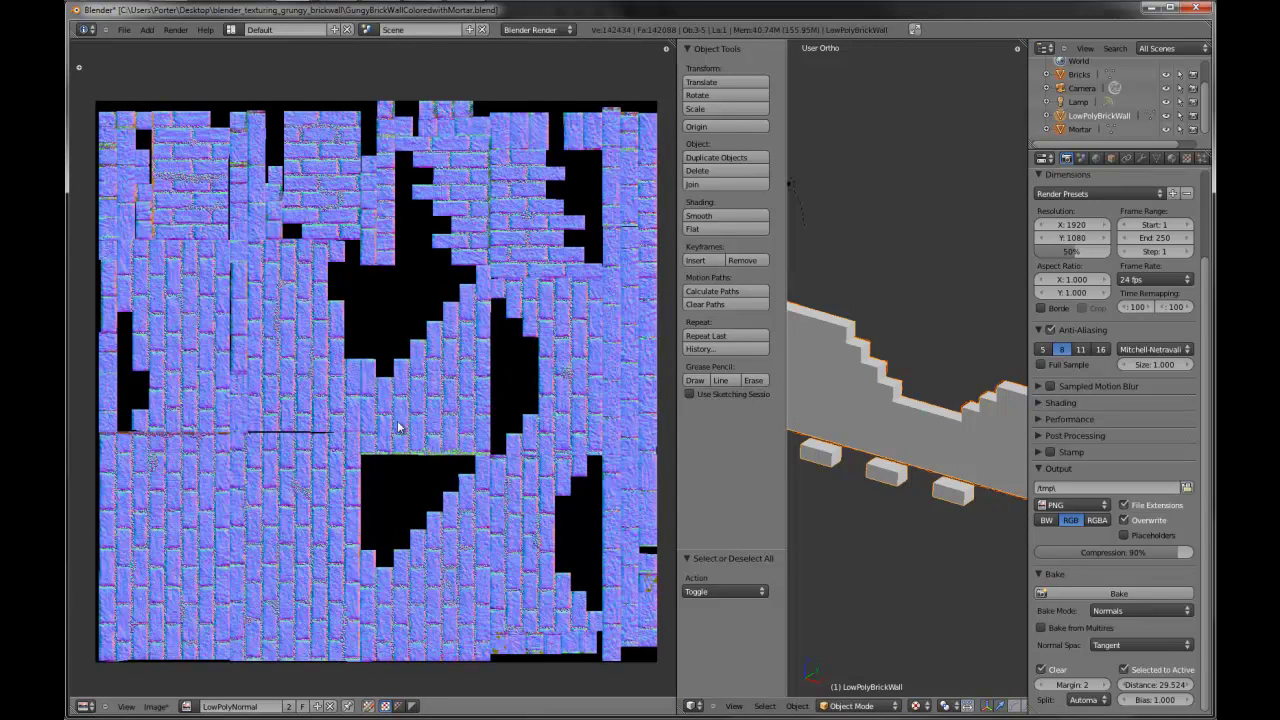
{"action": "left_click", "coordinate": [157, 707]}
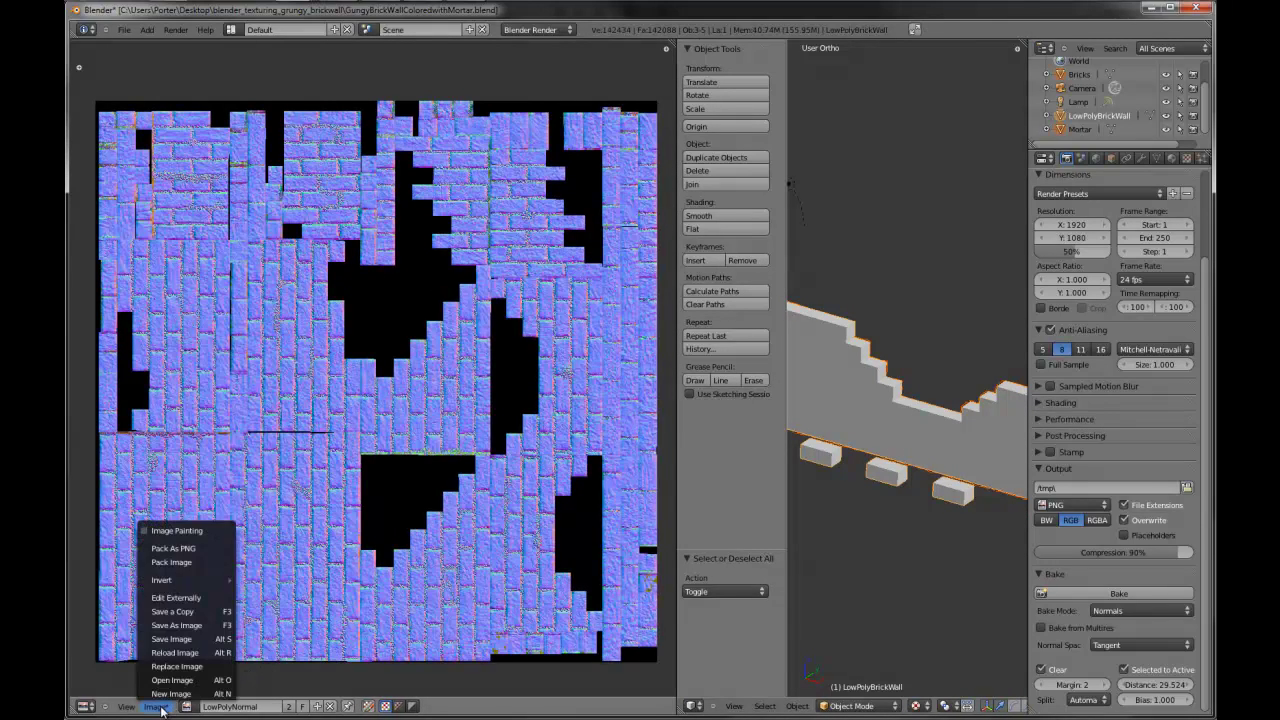
{"action": "left_click", "coordinate": [172, 639]}
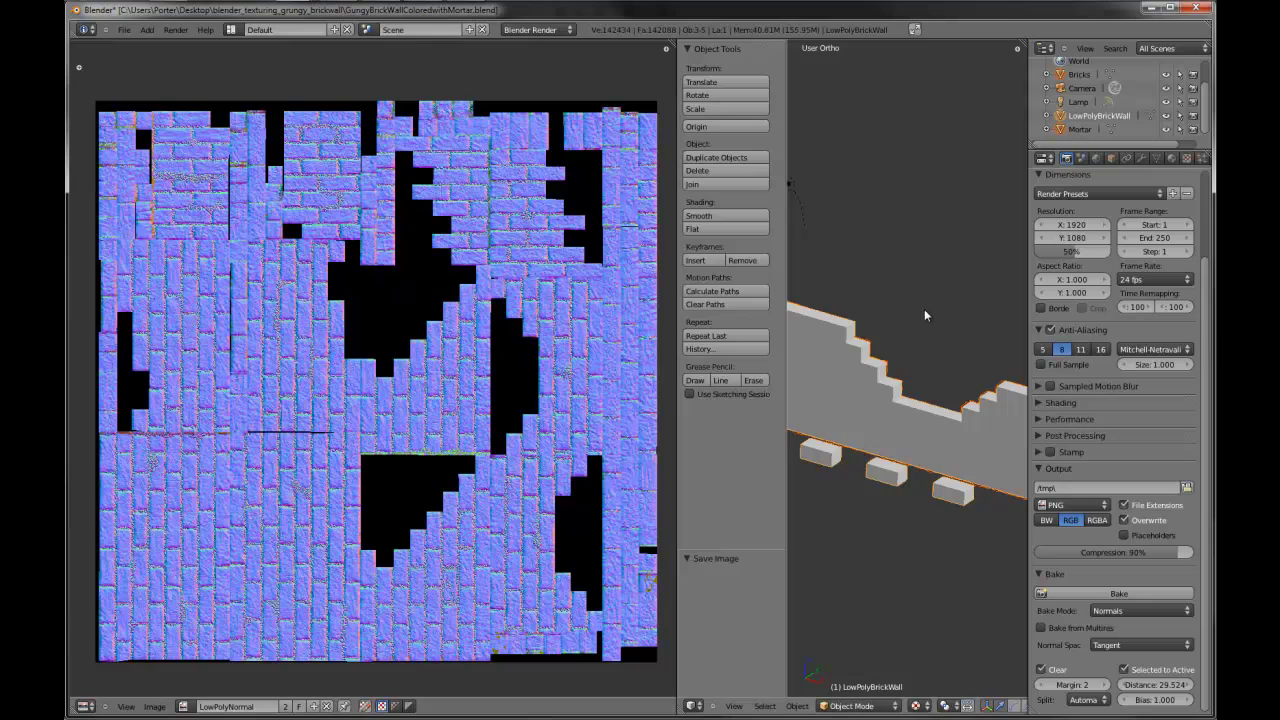
- Reload the LowPolyNormal image in the low-poly wall's texture settings and enable the LLowPolyNormal texture
{"action": "scroll", "coordinate": [924, 315], "scroll_direction": "down", "scroll_amount": 1}
{"action": "left_click", "coordinate": [1187, 160]}
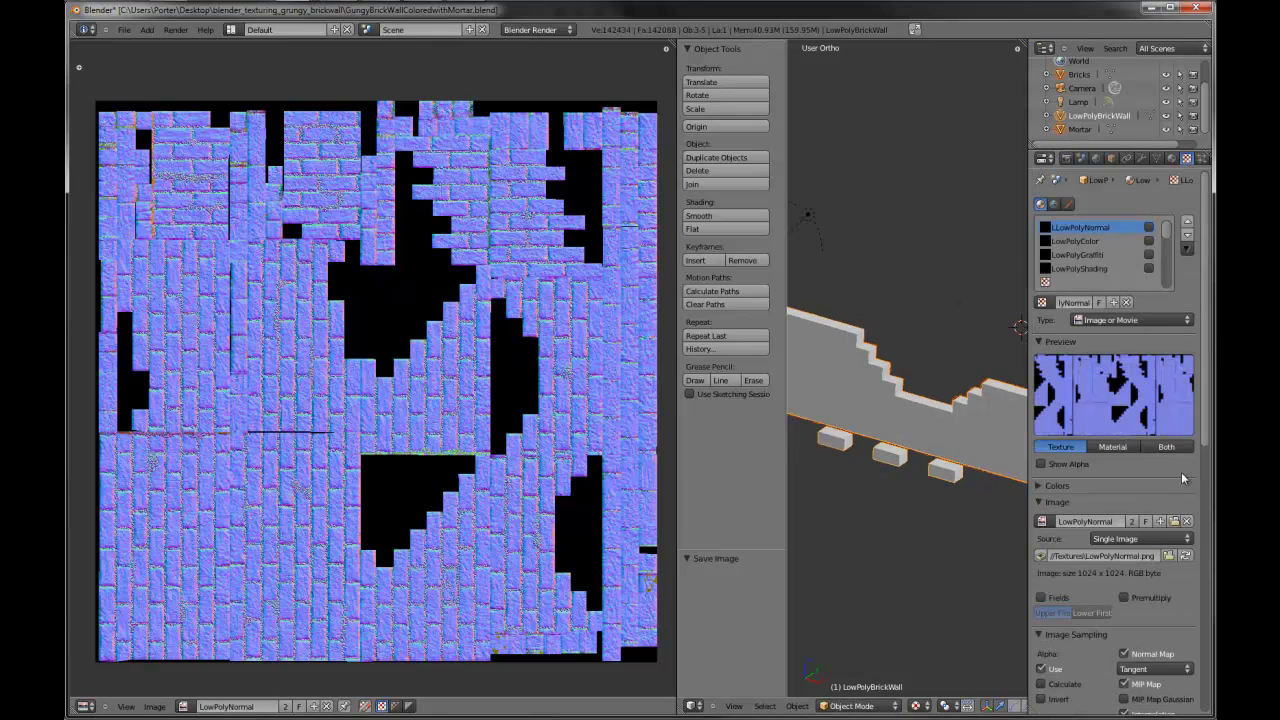
{"action": "left_click", "coordinate": [1186, 555]}
{"action": "scroll", "coordinate": [1130, 460], "scroll_direction": "down", "scroll_amount": 7}
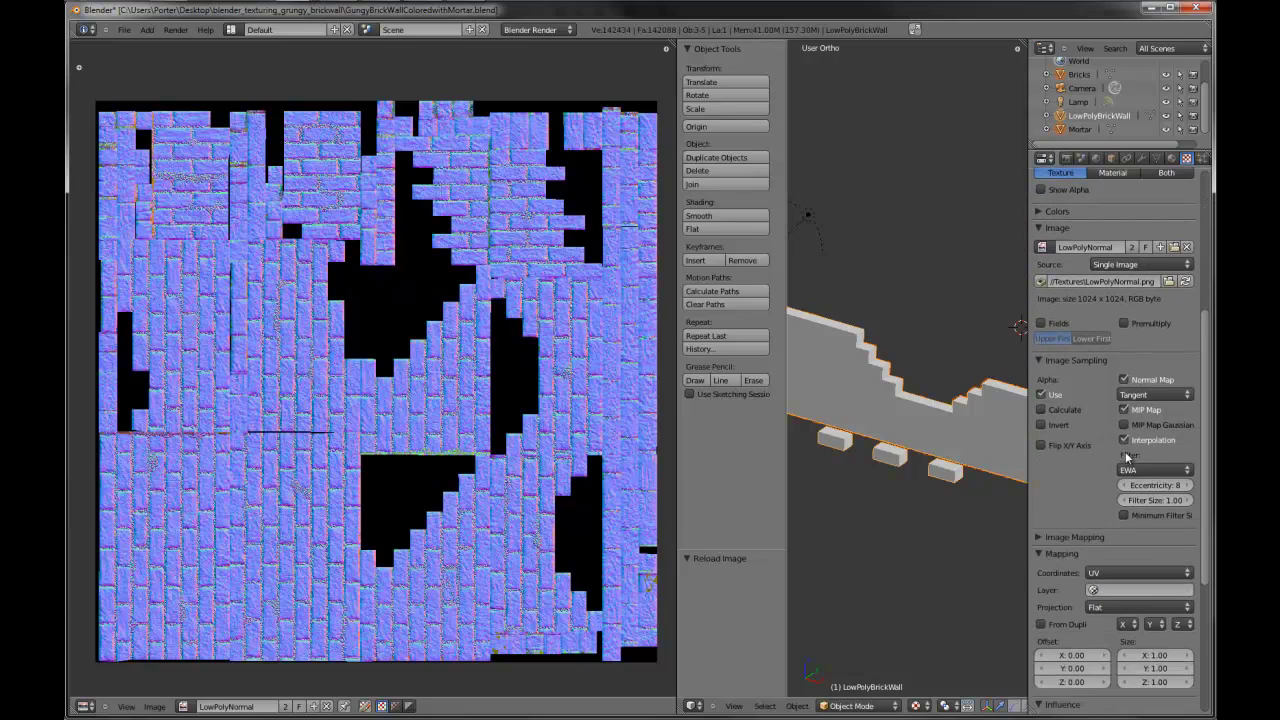
{"action": "scroll", "coordinate": [1128, 457], "scroll_direction": "up", "scroll_amount": 7}
{"action": "left_click", "coordinate": [1150, 228]}
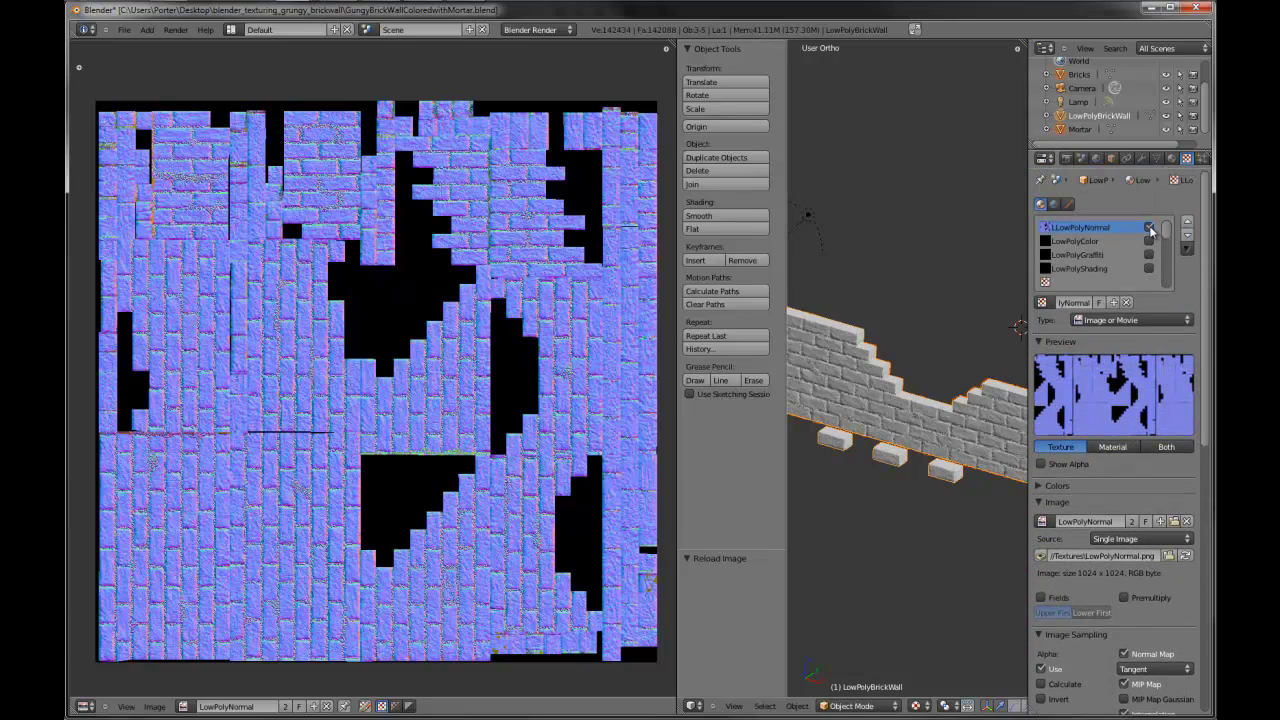
- Widen the 3D view and examine the normal-mapped low-poly wall from an angle and from the front
{"action": "scroll", "coordinate": [958, 448], "scroll_direction": "down", "scroll_amount": 2}
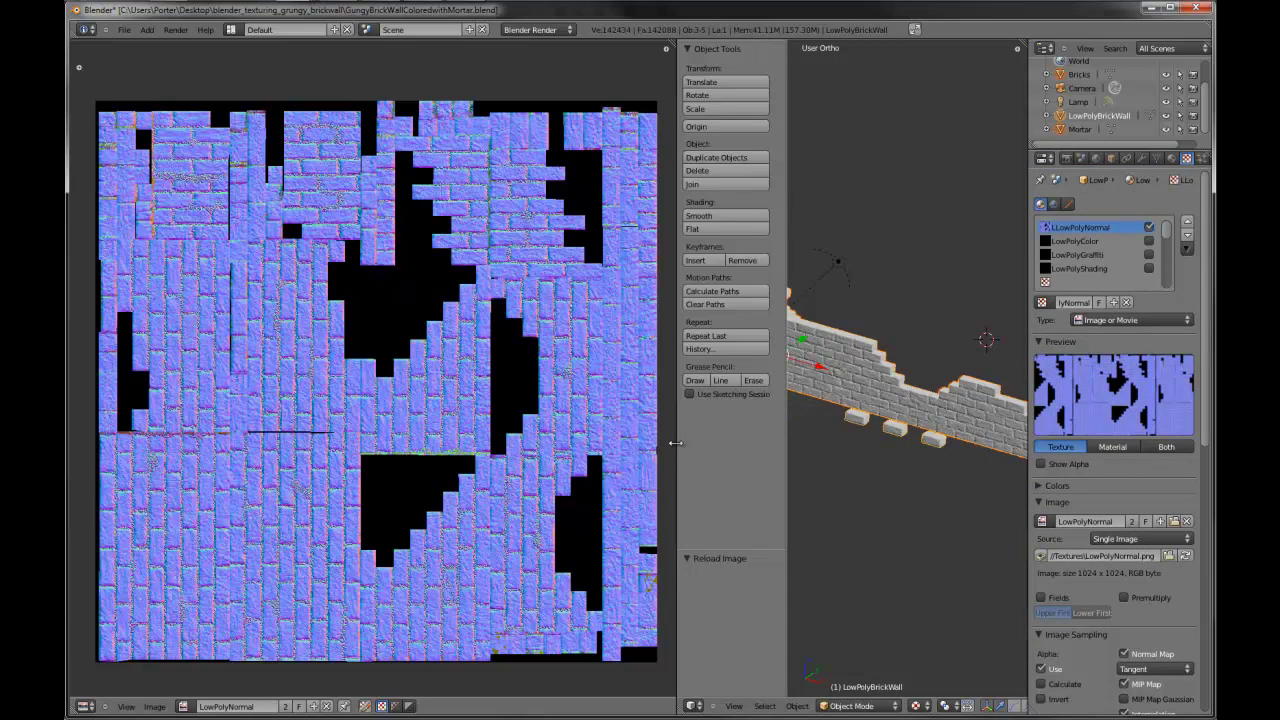
{"action": "left_click_drag", "start_coordinate": [664, 442], "coordinate": [297, 442]}
{"action": "scroll", "coordinate": [614, 491], "scroll_direction": "up", "scroll_amount": 5}
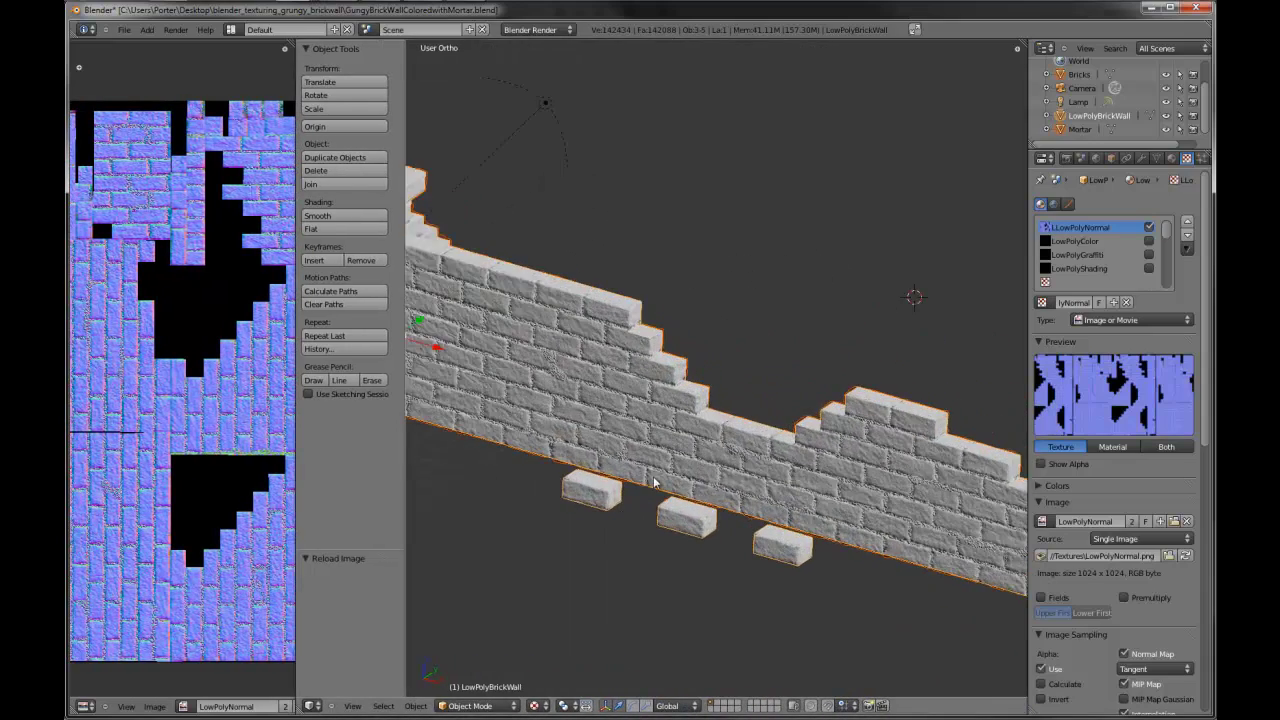
{"action": "scroll", "coordinate": [778, 465], "scroll_direction": "down", "scroll_amount": 3}
{"action": "middle_click_drag", "start_coordinate": [778, 465], "coordinate": [720, 410]}
{"action": "scroll", "coordinate": [700, 425], "scroll_direction": "up", "scroll_amount": 3}
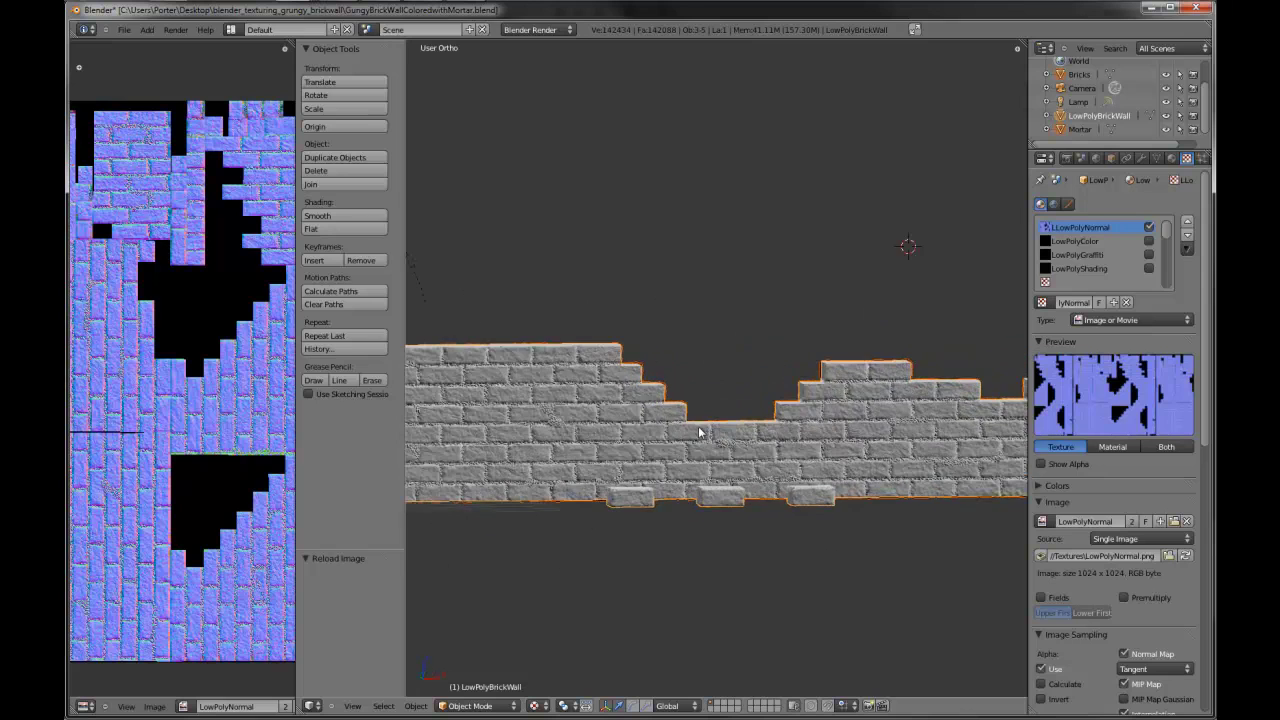
{"action": "scroll", "coordinate": [708, 422], "scroll_direction": "down", "scroll_amount": 1}
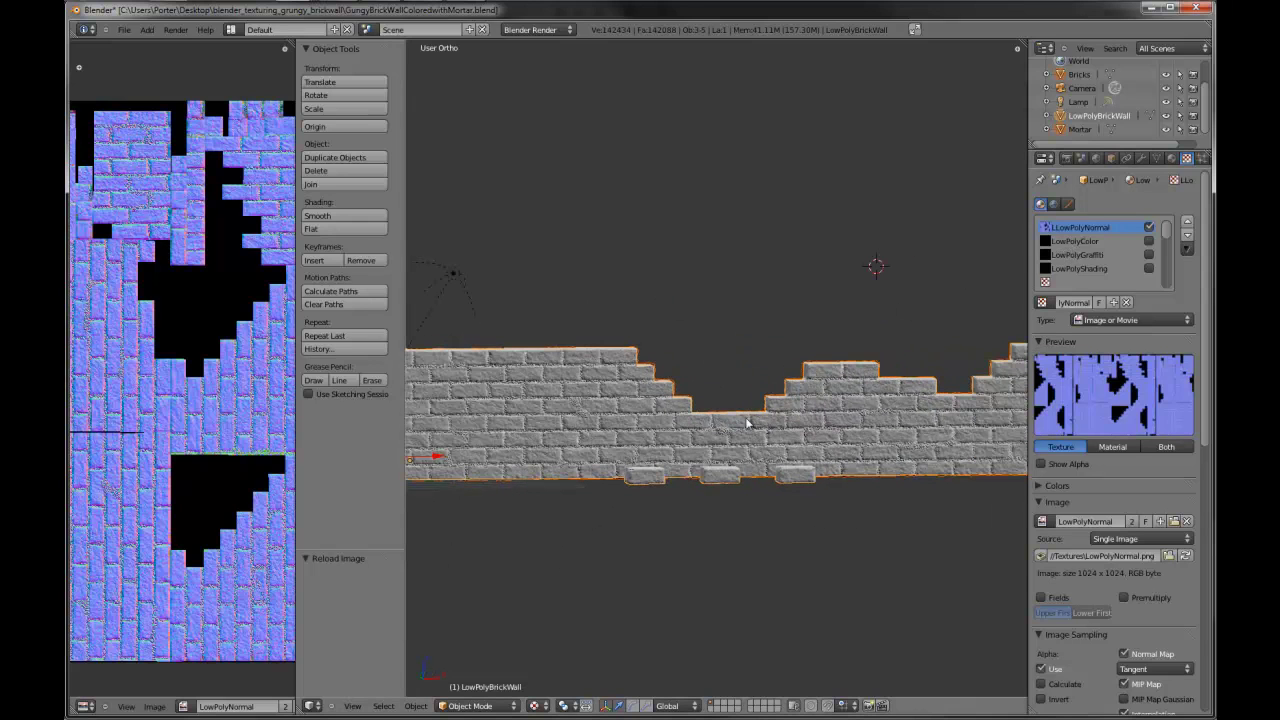
- Enter edit mode on the low-poly wall and assign the LowPolyColor image to its UVs in place of LowPolyNormal
{"action": "key", "text": "Tab"}
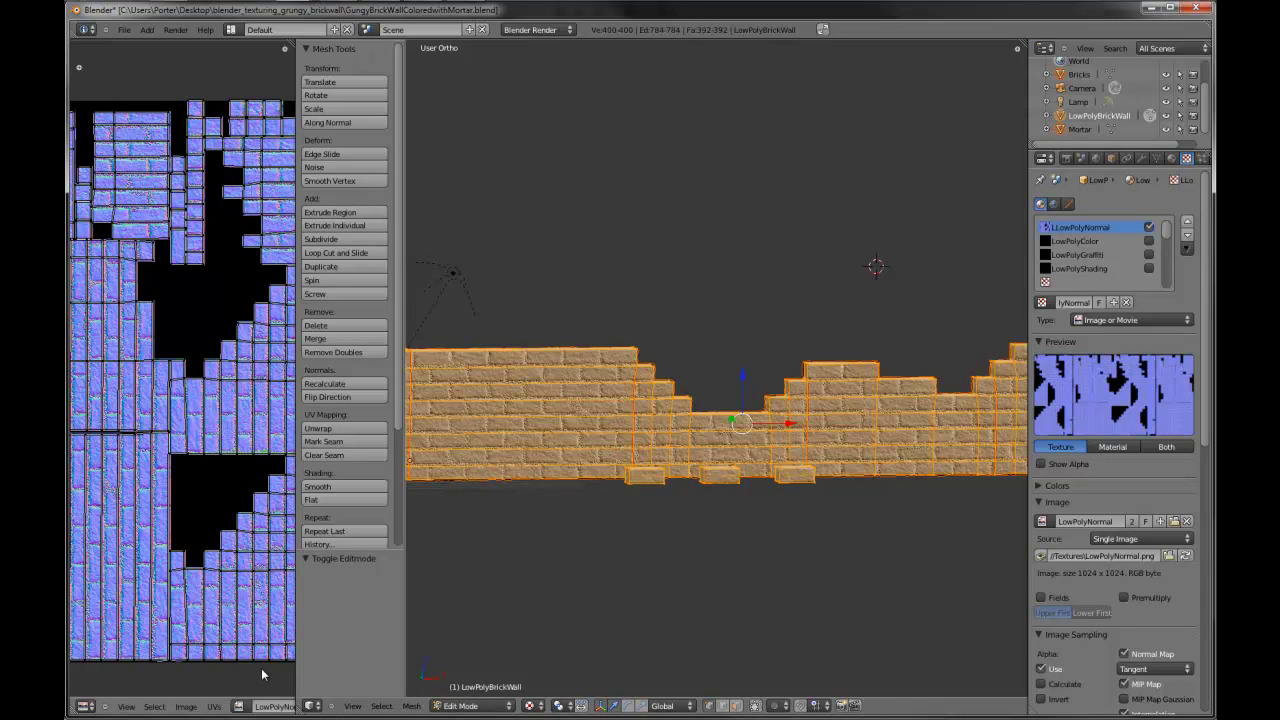
{"action": "left_click_drag", "start_coordinate": [295, 677], "coordinate": [486, 677]}
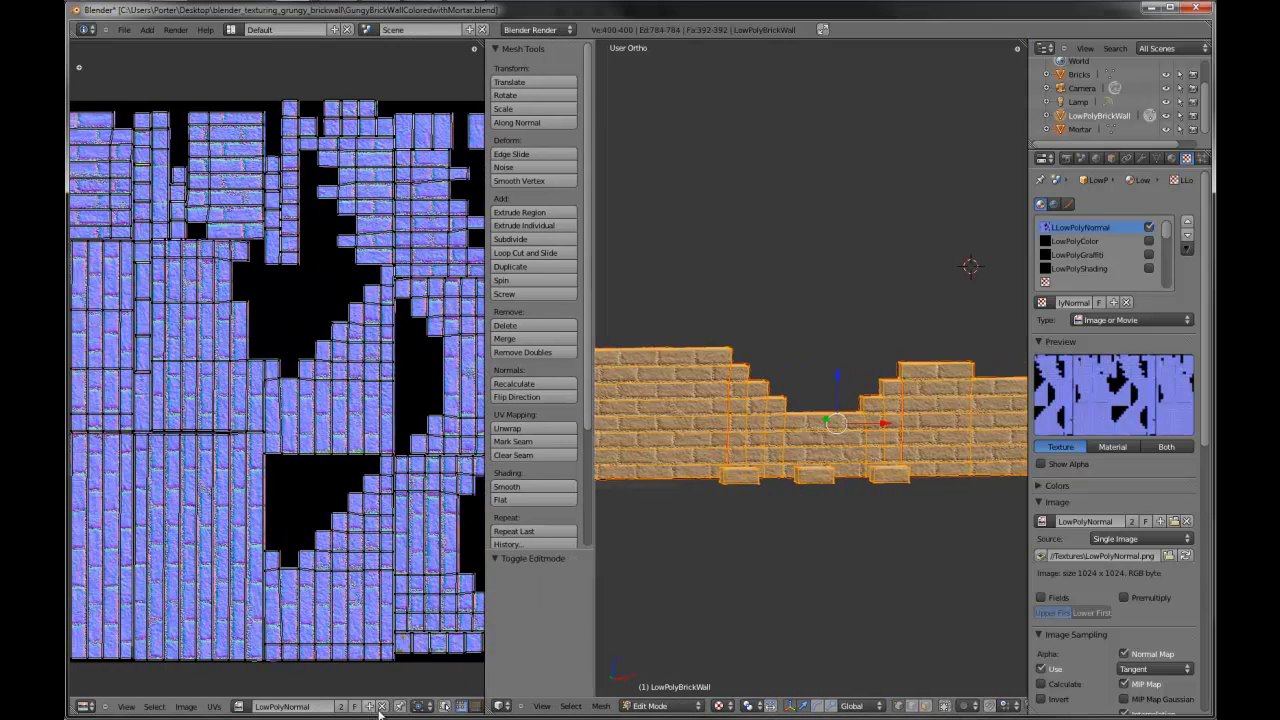
{"action": "left_click", "coordinate": [383, 706]}
{"action": "left_click", "coordinate": [238, 706]}
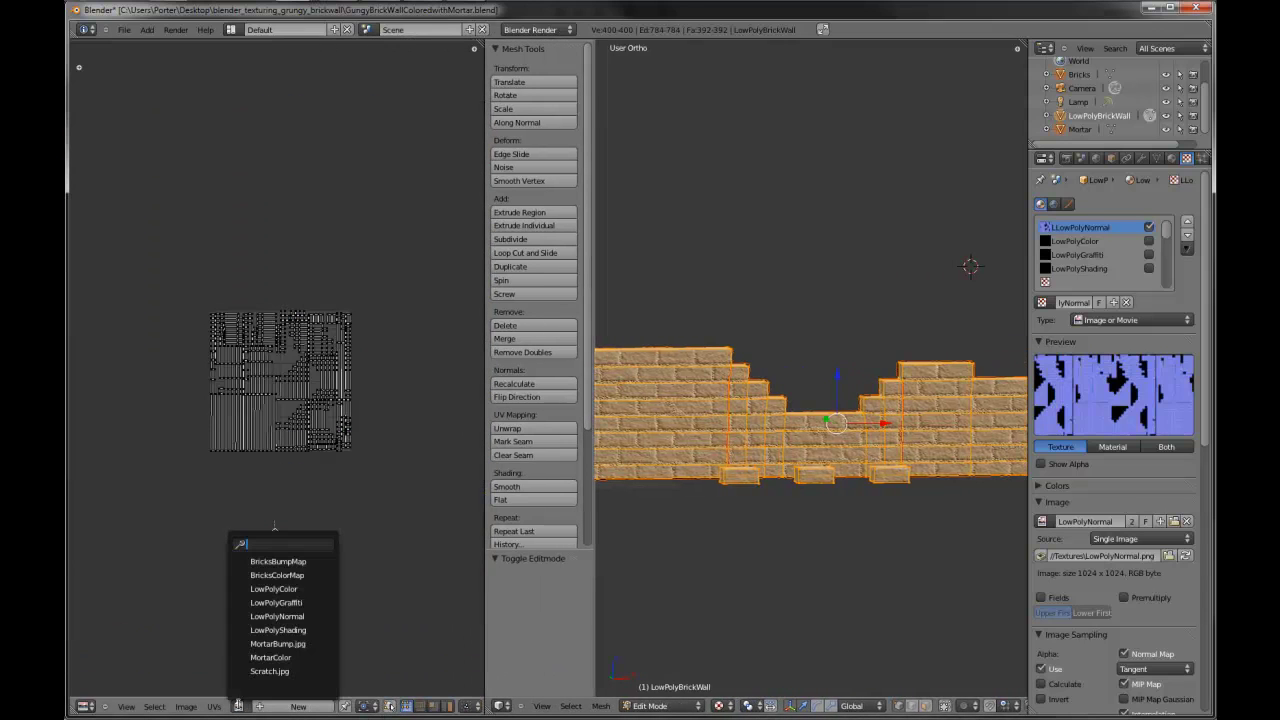
{"action": "left_click", "coordinate": [273, 589]}
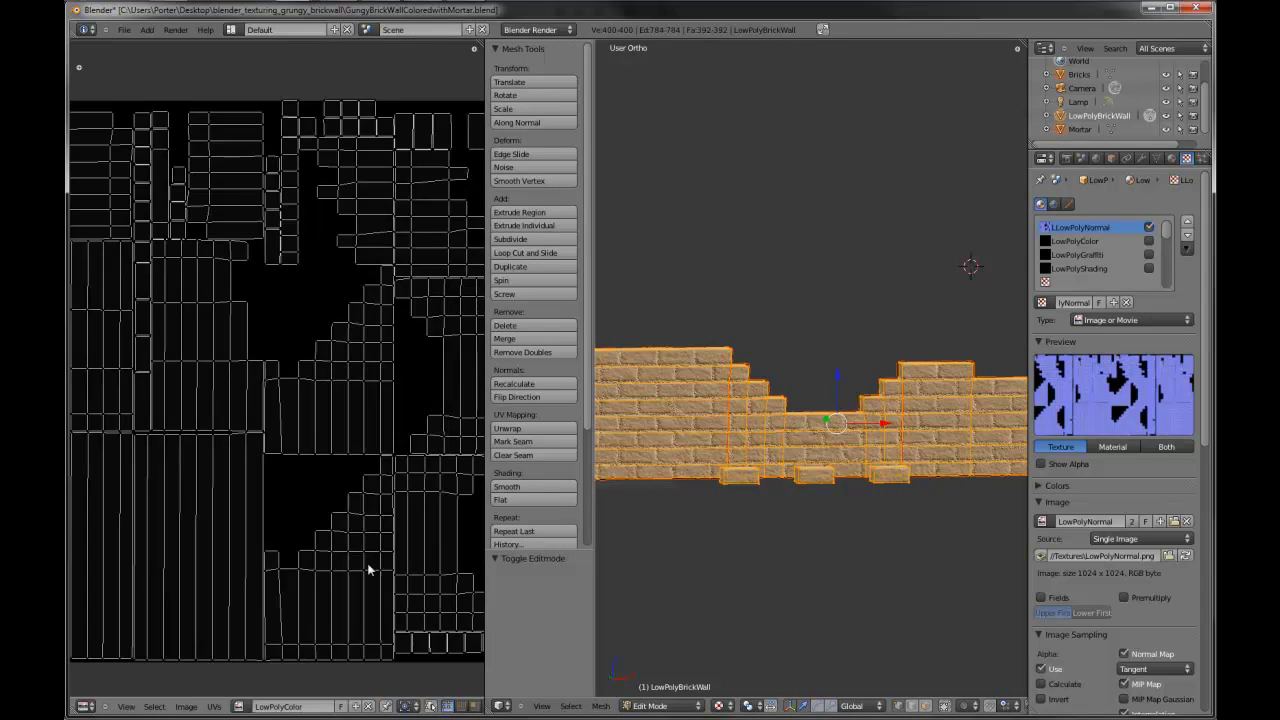
- Select the mortar and bricks with LowPolyBrickWall as the active object, set the bake mode to Textures, and bake
{"action": "left_click", "coordinate": [1084, 129]}
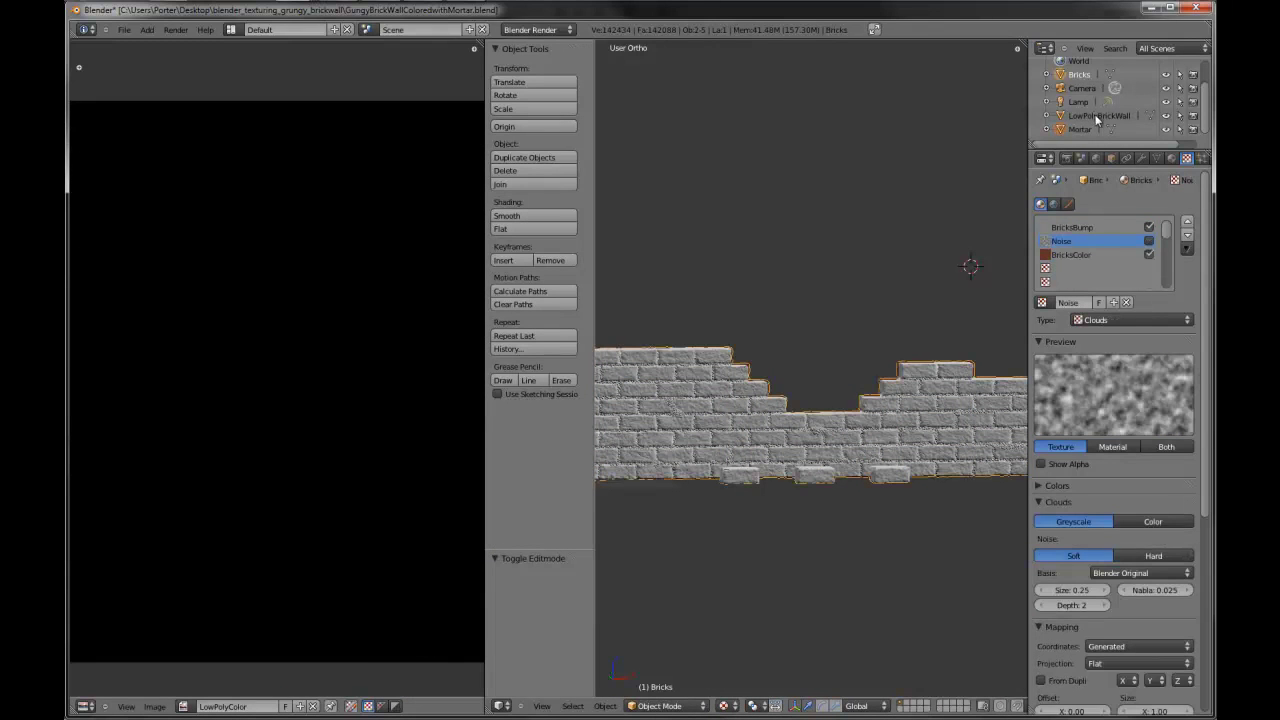
{"action": "left_click", "coordinate": [1098, 116]}
{"action": "left_click", "coordinate": [1067, 158]}
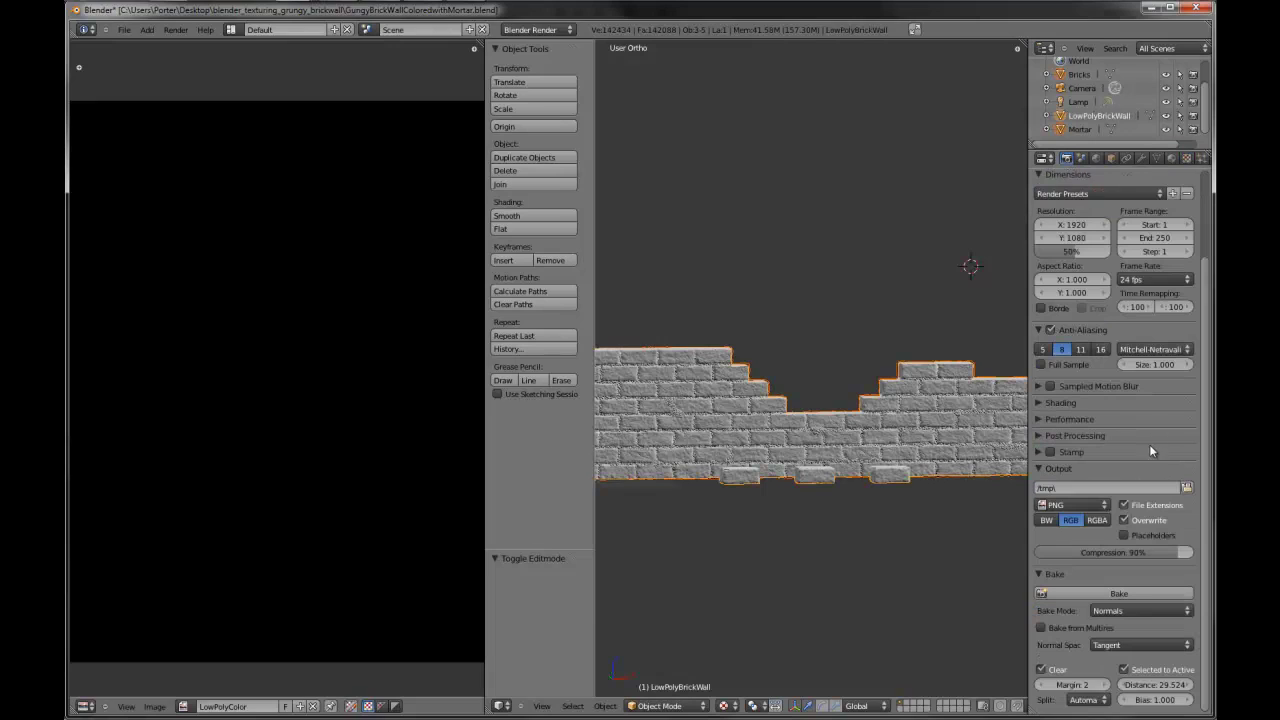
{"action": "left_click", "coordinate": [1117, 612]}
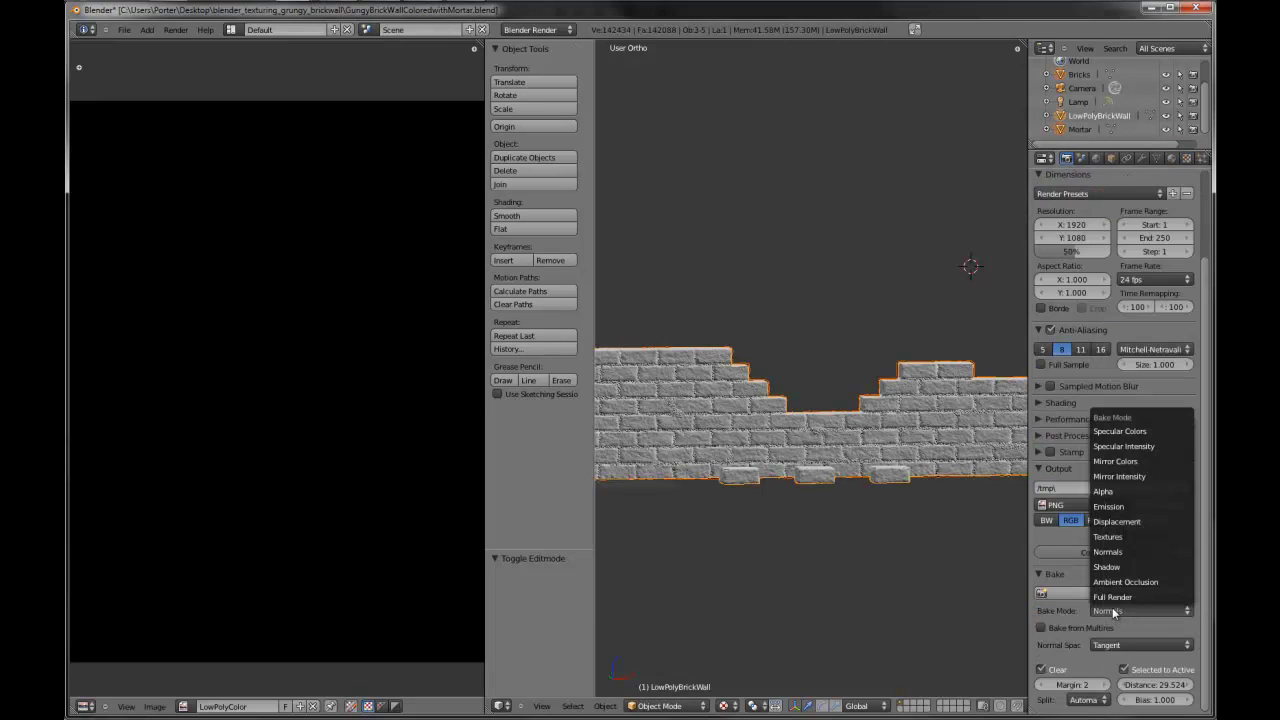
{"action": "left_click", "coordinate": [1123, 541]}
{"action": "left_click", "coordinate": [1116, 596]}
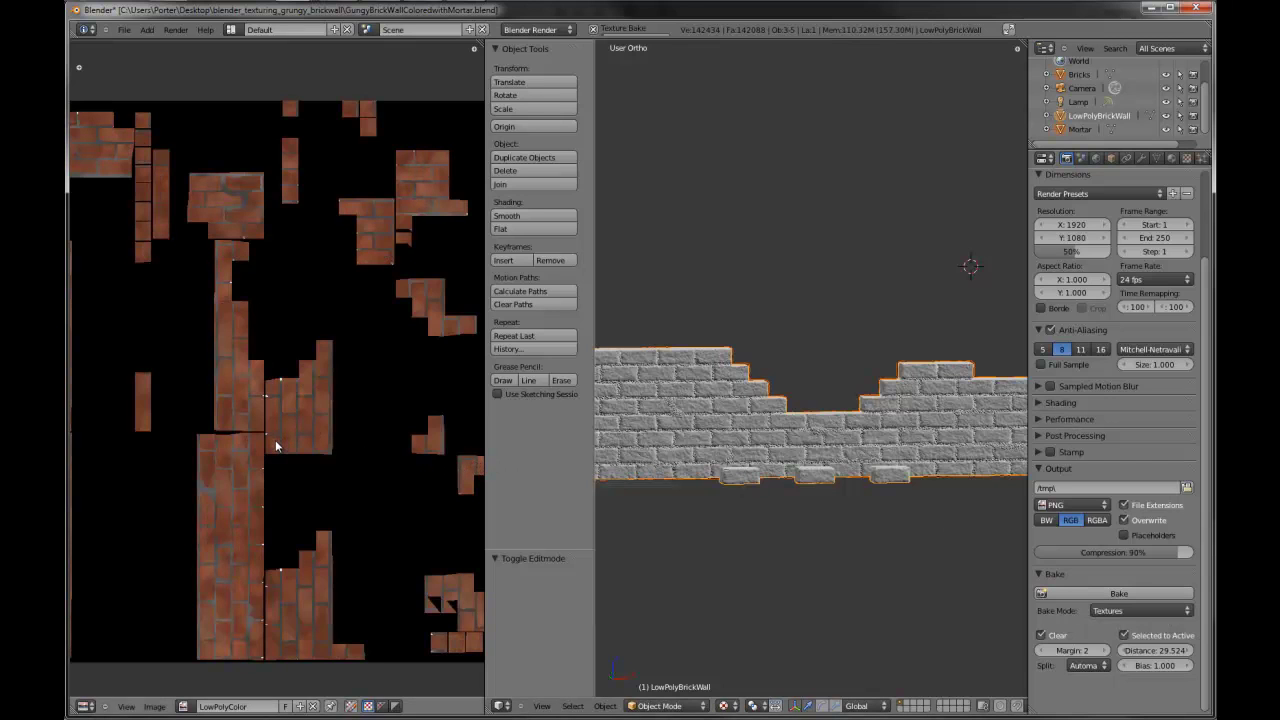
- Check the whole baked color map and save the LowPolyColor image
{"action": "scroll", "coordinate": [277, 445], "scroll_direction": "down", "scroll_amount": 1}
{"action": "scroll", "coordinate": [277, 445], "scroll_direction": "down", "scroll_amount": 1}
{"action": "scroll", "coordinate": [277, 445], "scroll_direction": "up", "scroll_amount": 1}
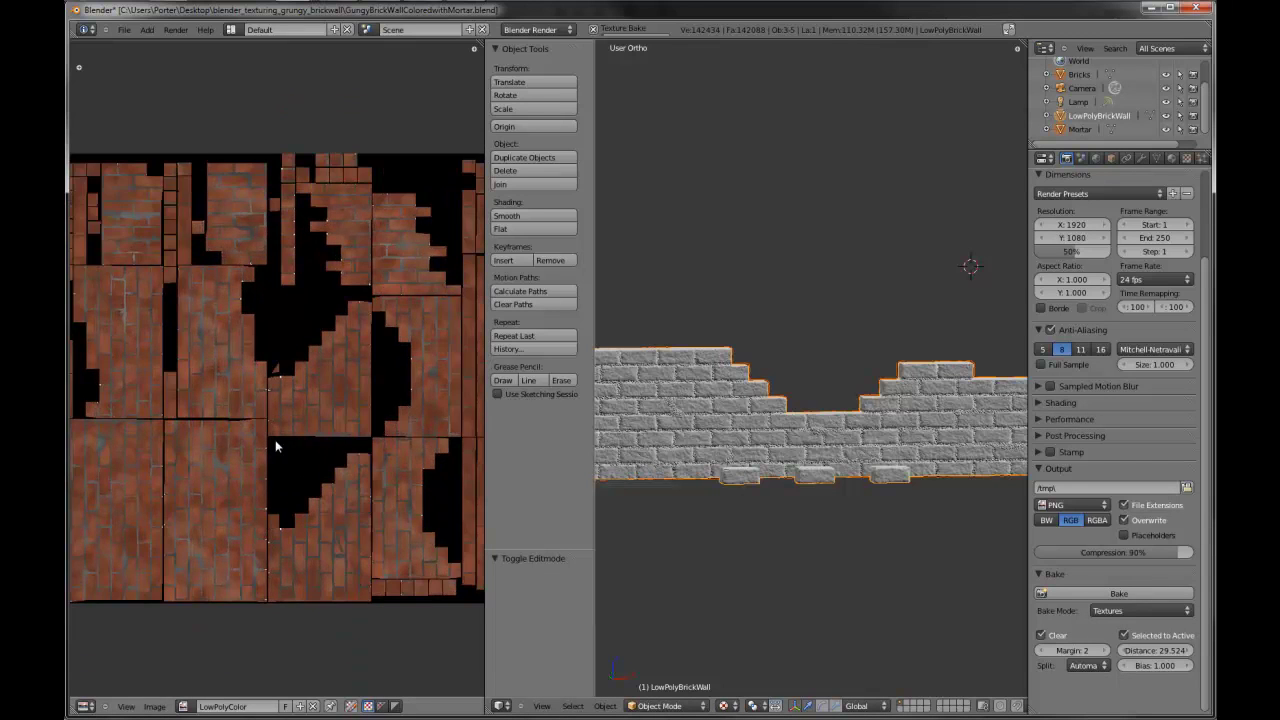
{"action": "scroll", "coordinate": [277, 445], "scroll_direction": "down", "scroll_amount": 1}
{"action": "left_click", "coordinate": [157, 707]}
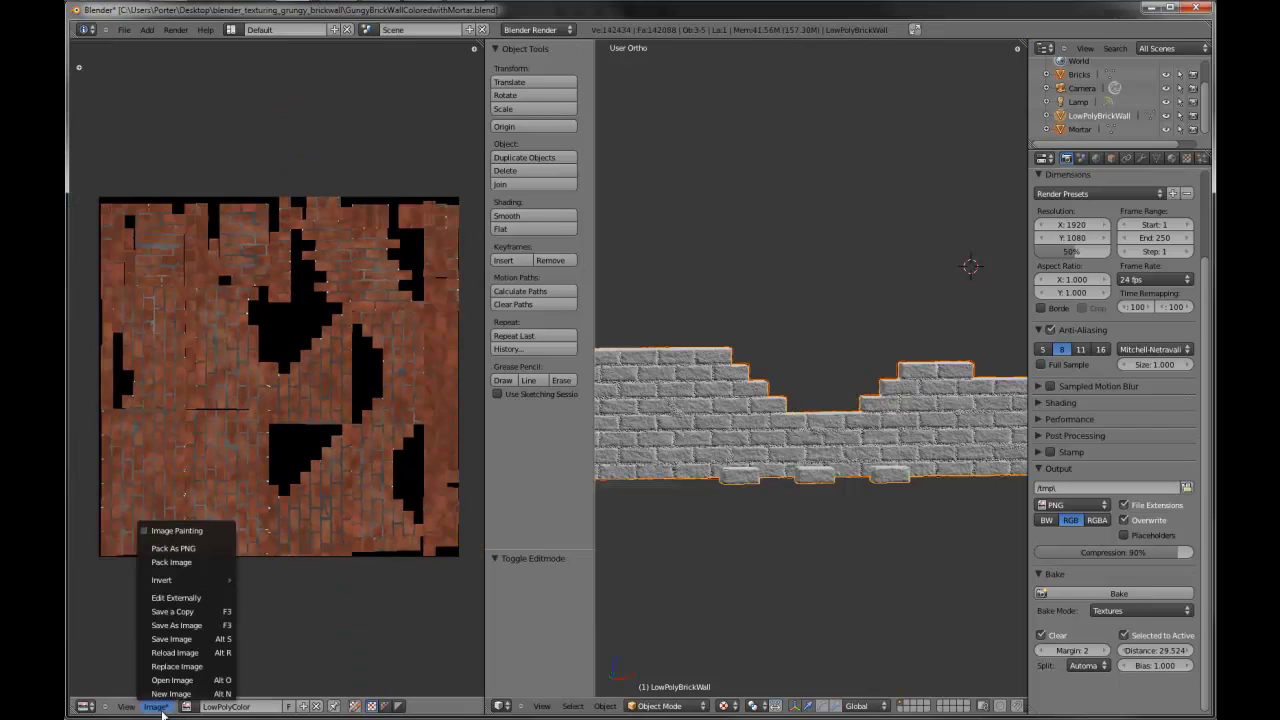
{"action": "left_click", "coordinate": [185, 638]}
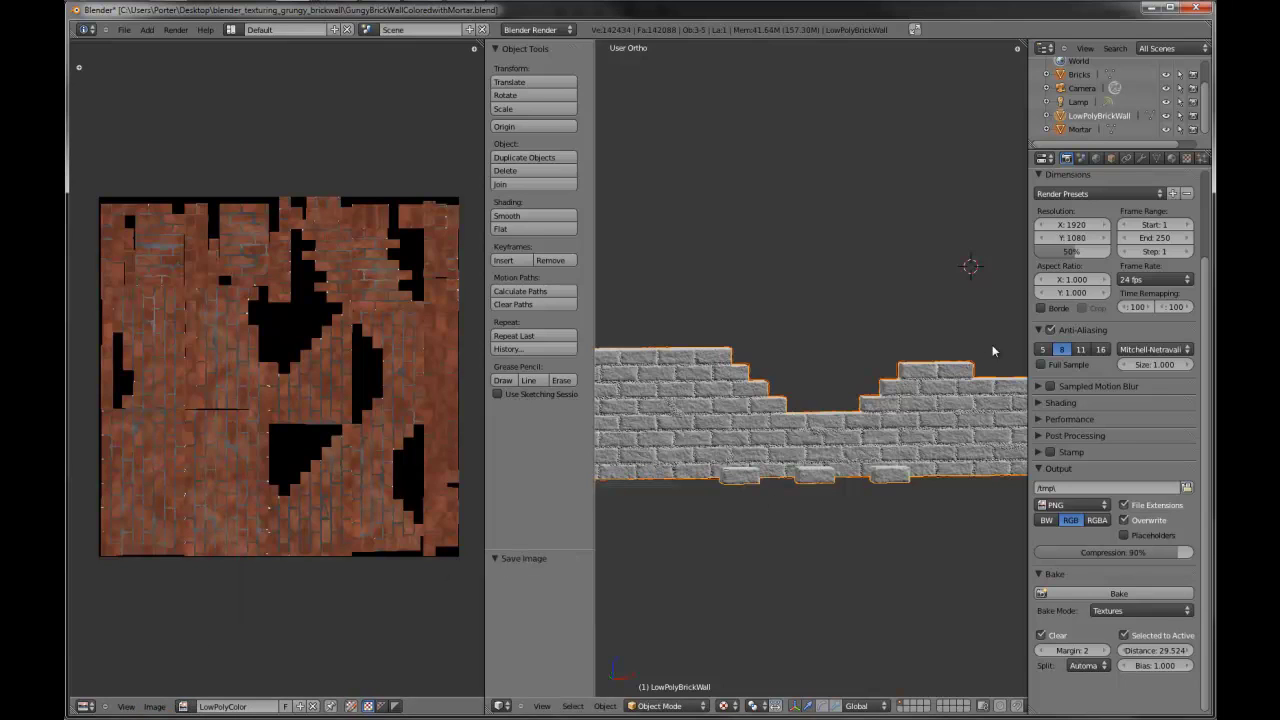
- Select all of the low-poly wall's mesh and assign the LowPolyGraffiti image to its UVs
{"action": "key", "text": "Tab"}
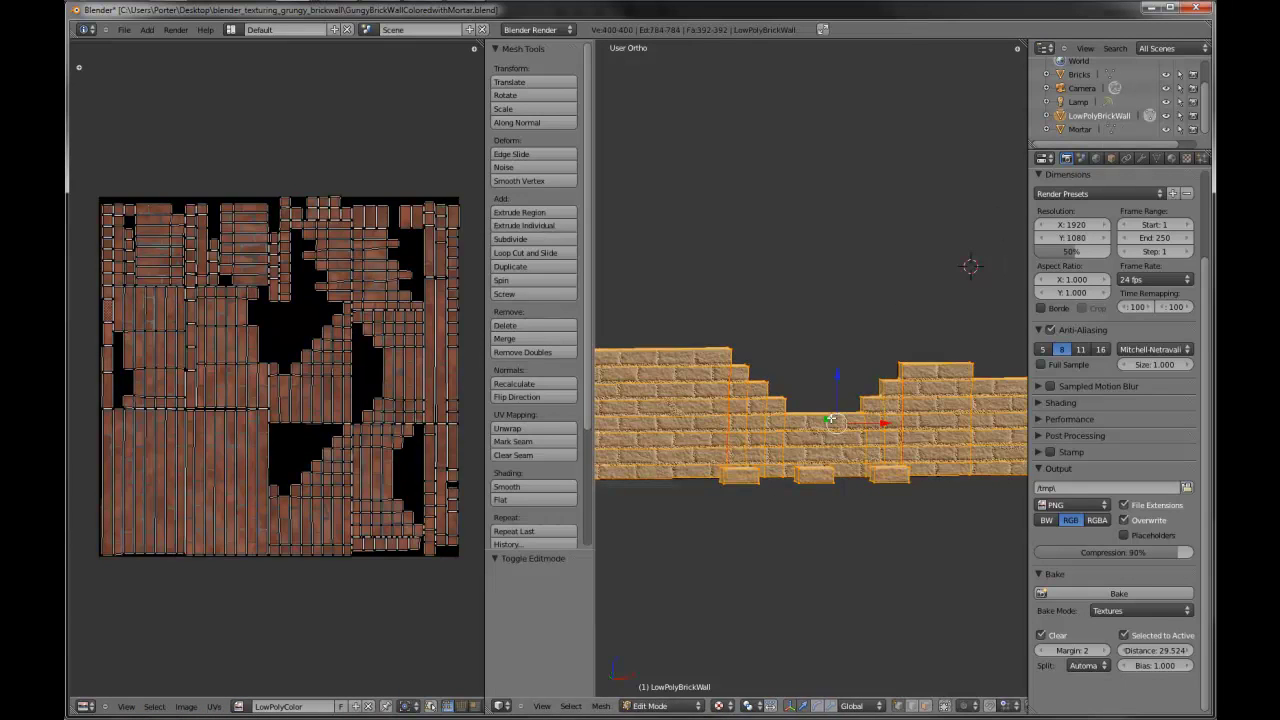
{"action": "key", "text": "a"}
{"action": "key", "text": "a"}
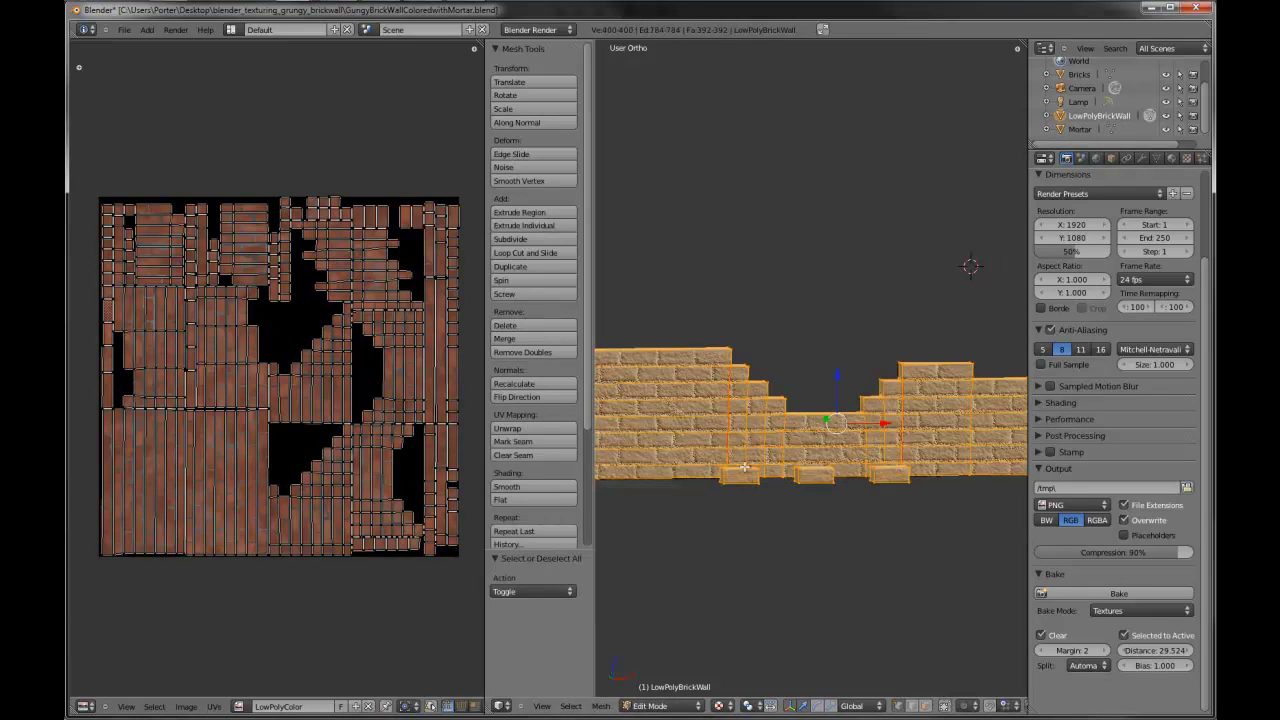
{"action": "left_click", "coordinate": [368, 706]}
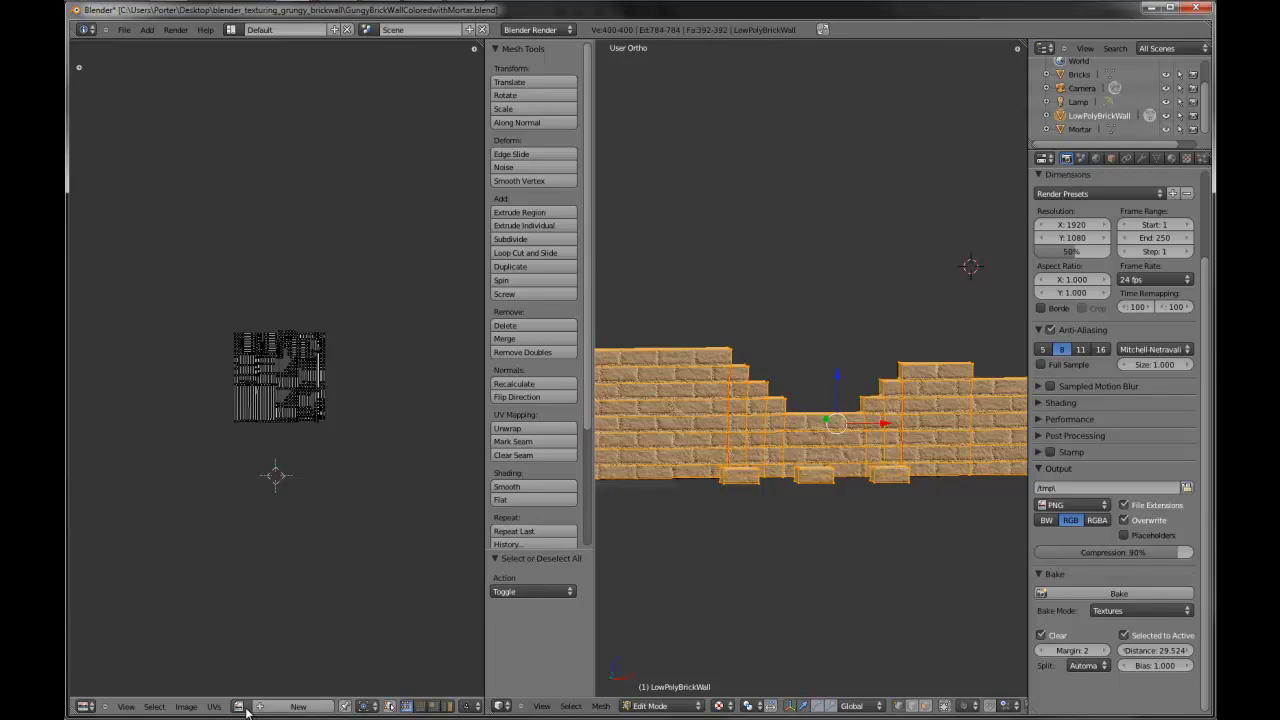
{"action": "left_click", "coordinate": [239, 706]}
{"action": "left_click", "coordinate": [277, 603]}
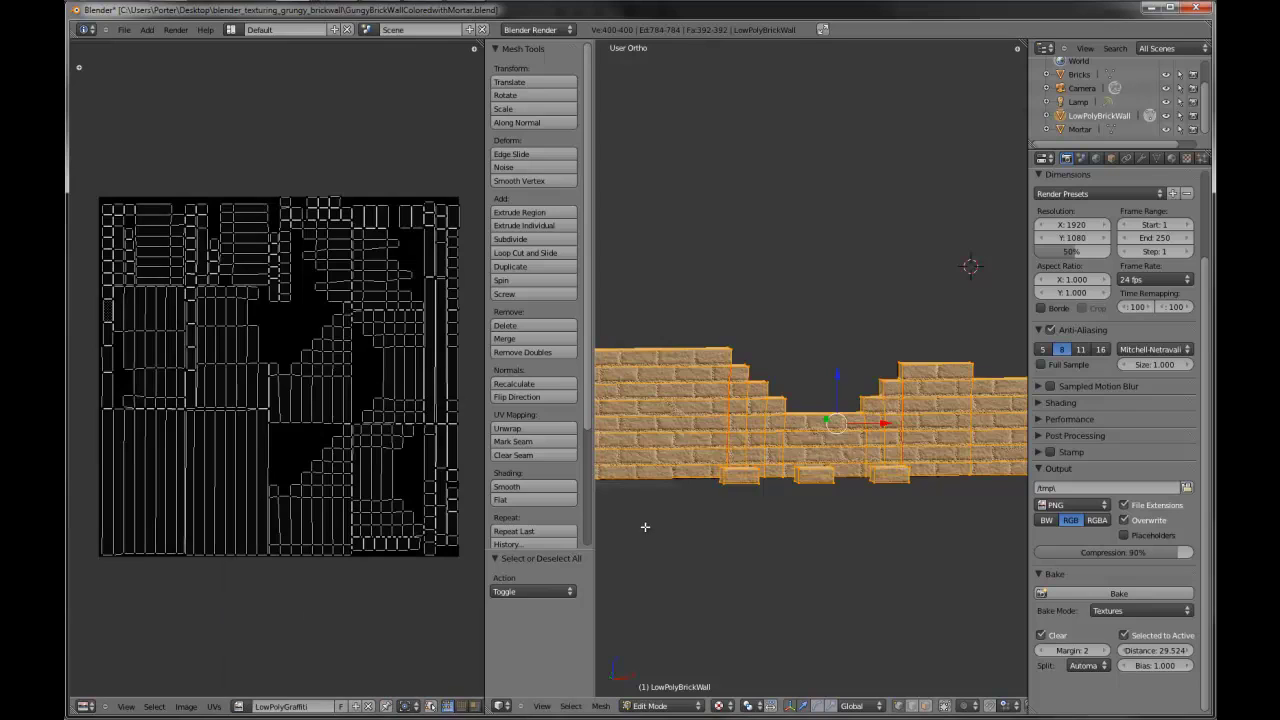
- Select the mortar, the bricks and lastly LowPolyBrickWall, and bake the textures onto the LowPolyGraffiti image
{"action": "left_click", "coordinate": [1080, 130]}
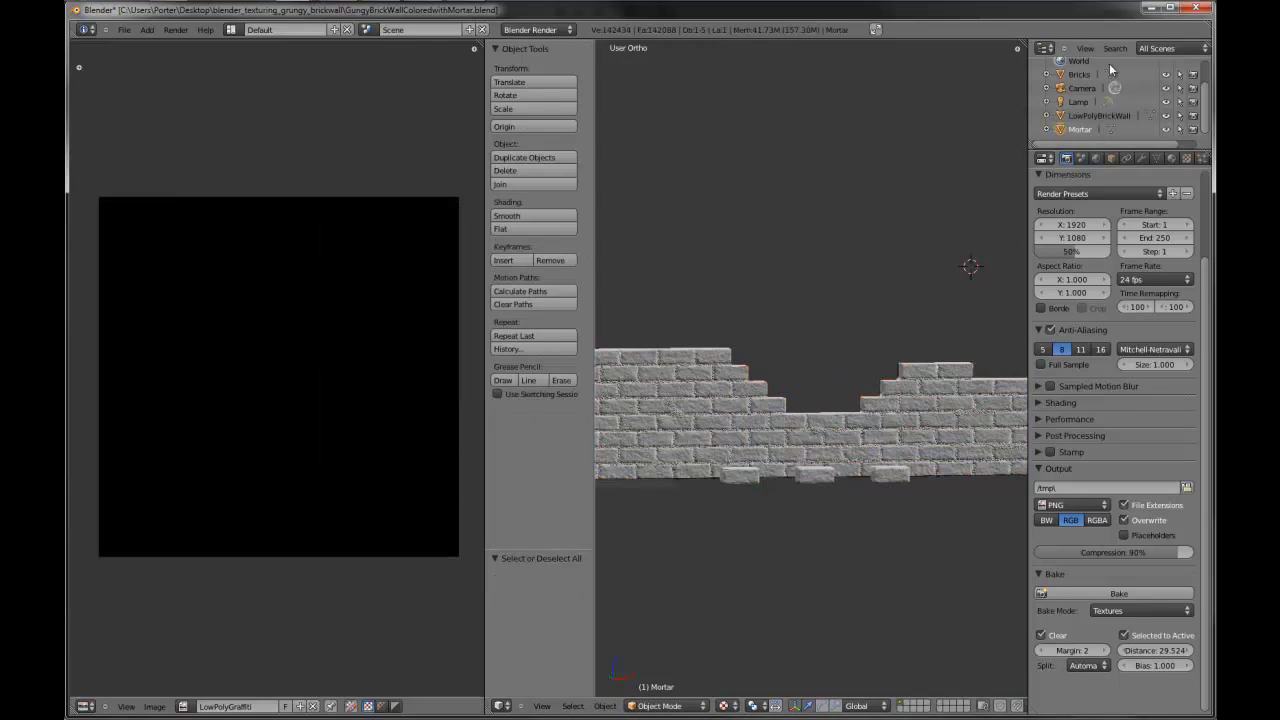
{"action": "left_click", "coordinate": [1080, 74], "text": "ctrl"}
{"action": "left_click", "coordinate": [1093, 116], "text": "ctrl"}
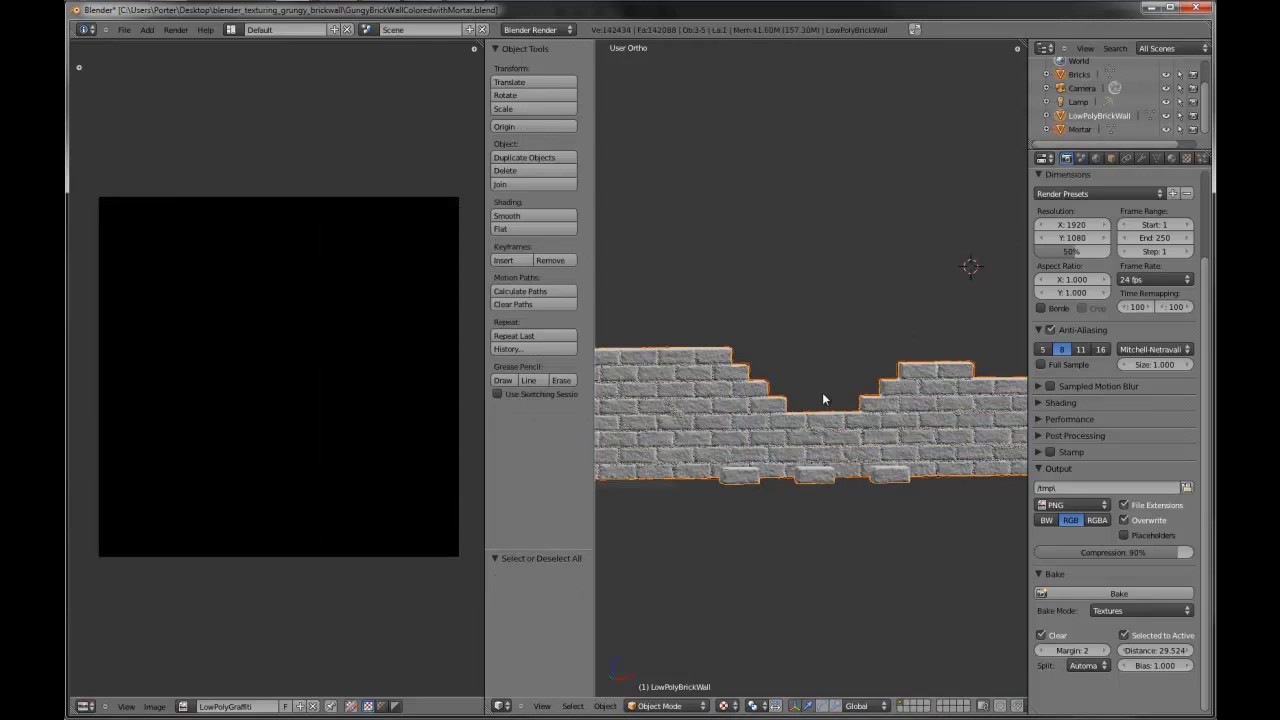
{"action": "left_click", "coordinate": [1098, 595]}
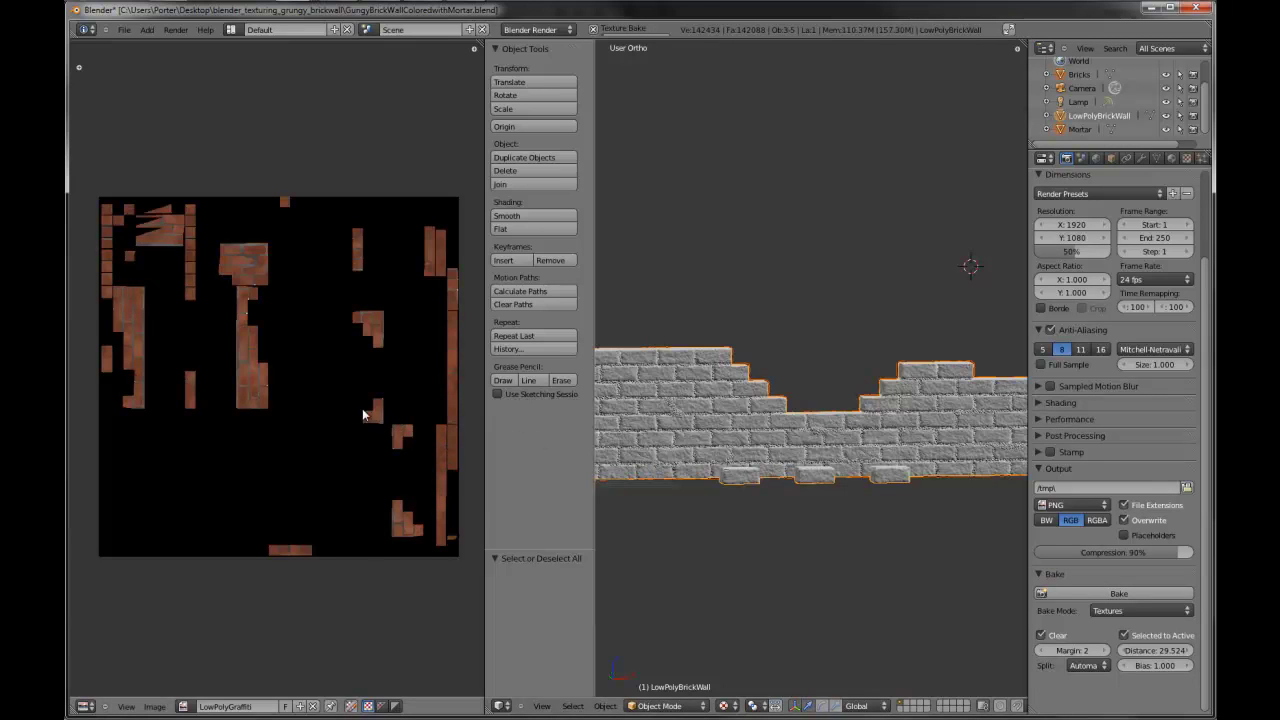
- Check the finished bake up close and save the LowPolyGraffiti image
{"action": "scroll", "coordinate": [280, 400], "scroll_direction": "up", "scroll_amount": 1}
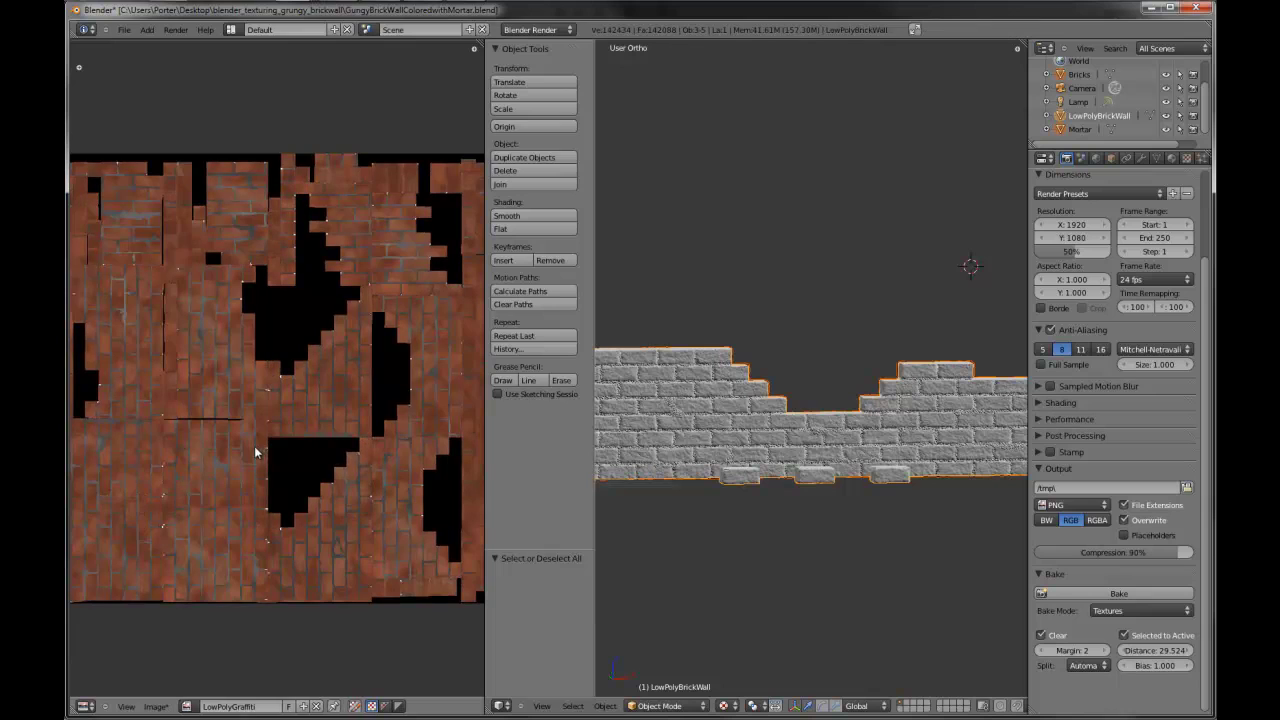
{"action": "left_click", "coordinate": [155, 706]}
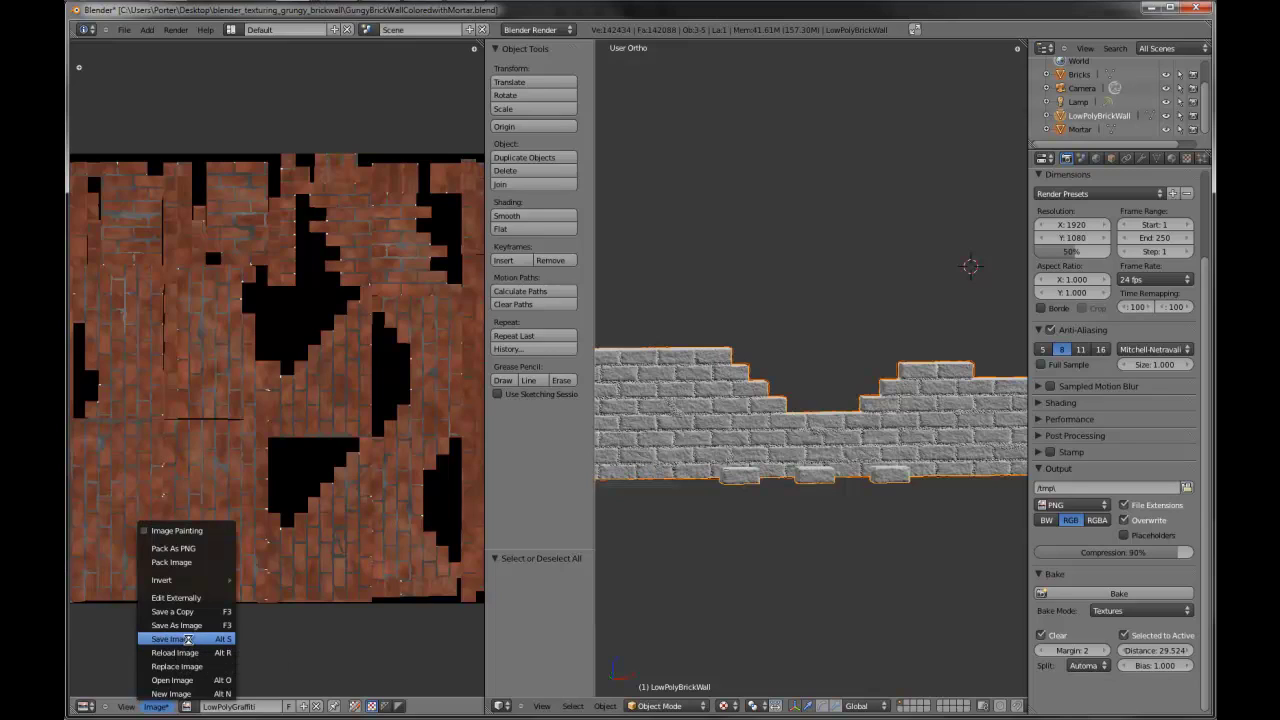
{"action": "left_click", "coordinate": [188, 639]}
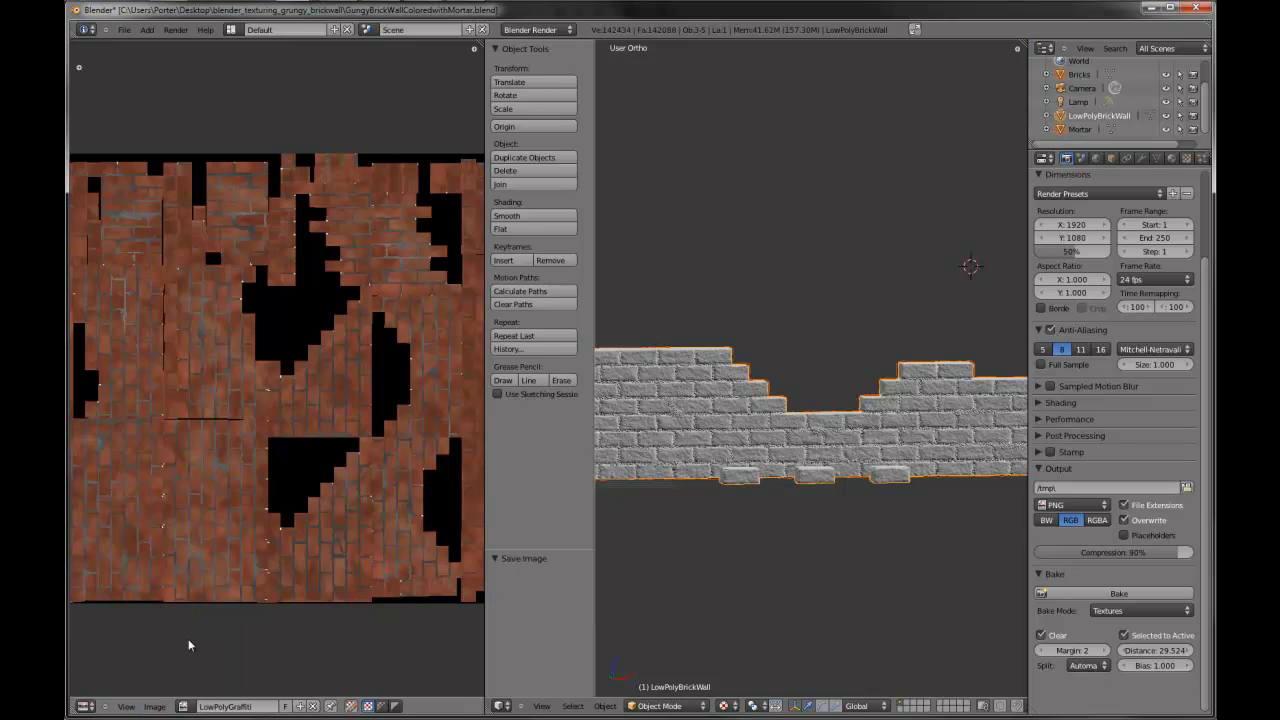
- Enable the LowPolyColor texture on the low-poly wall and inspect the colored wall at an angle in a widened 3D view
{"action": "left_click", "coordinate": [1185, 159]}
{"action": "left_click", "coordinate": [1149, 241]}
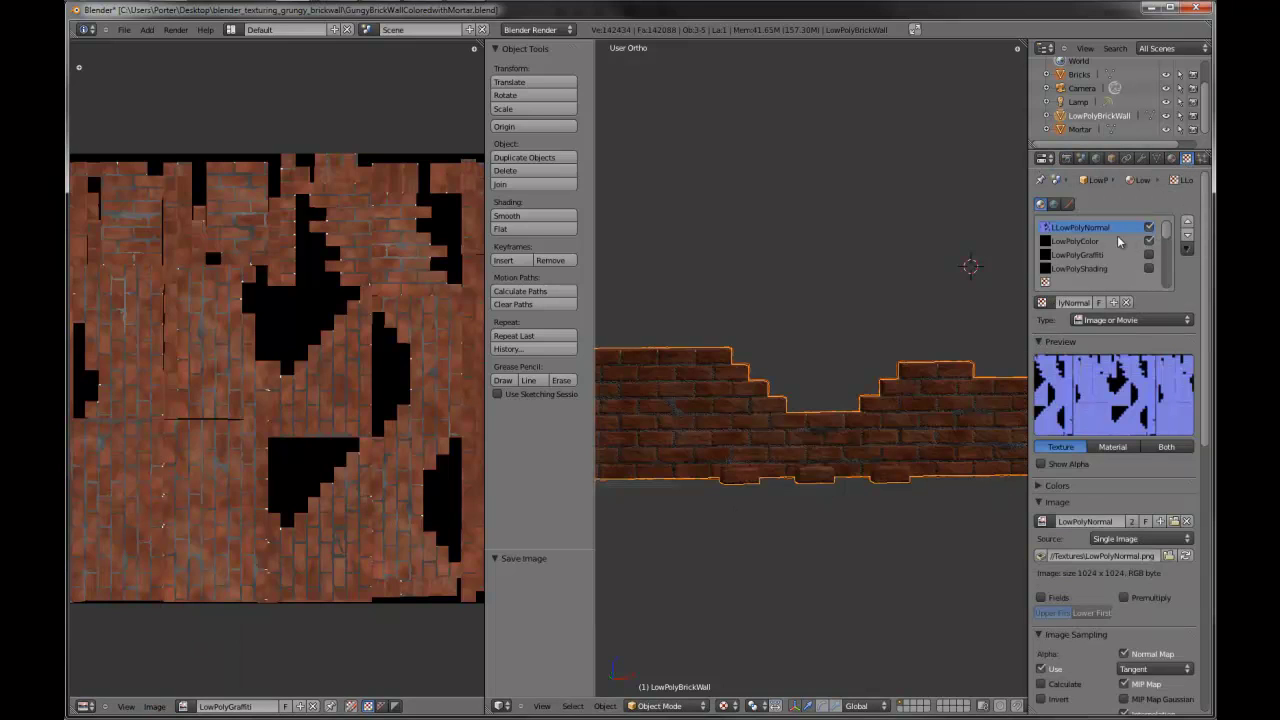
{"action": "middle_click_drag", "start_coordinate": [777, 409], "coordinate": [743, 455]}
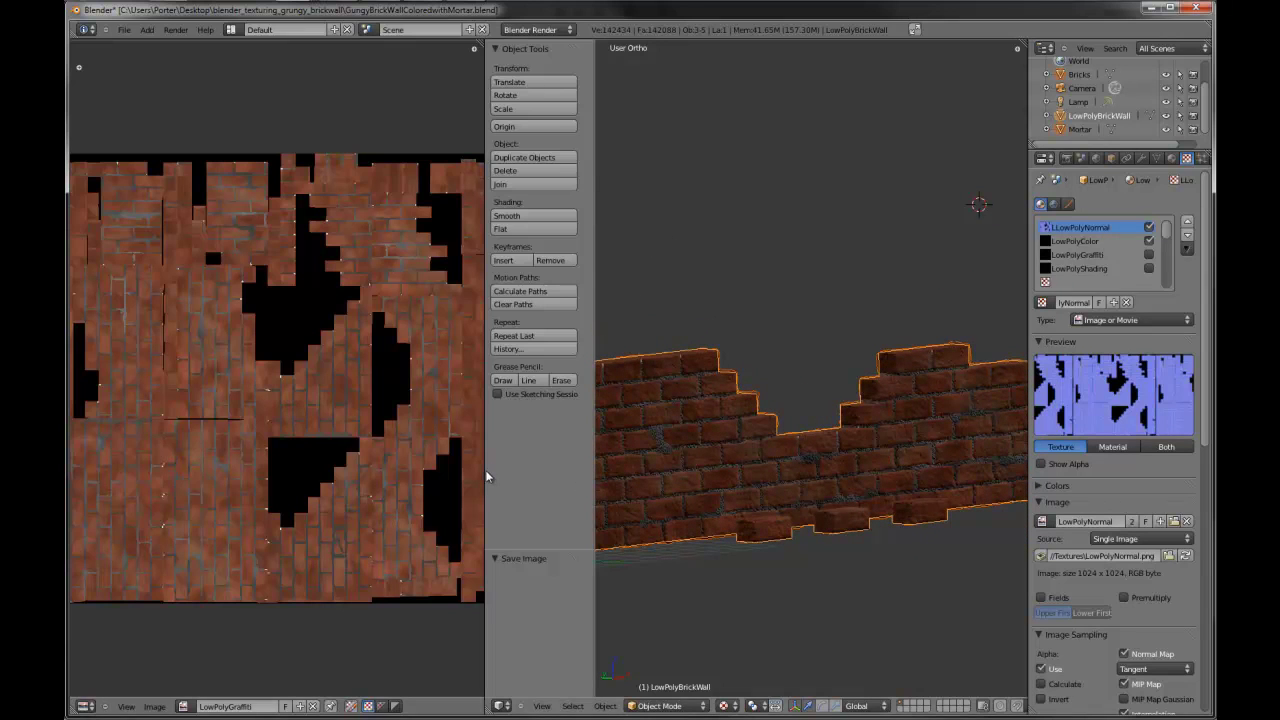
{"action": "left_click_drag", "start_coordinate": [487, 470], "coordinate": [181, 418]}
{"action": "scroll", "coordinate": [700, 450], "scroll_direction": "up", "scroll_amount": 2}
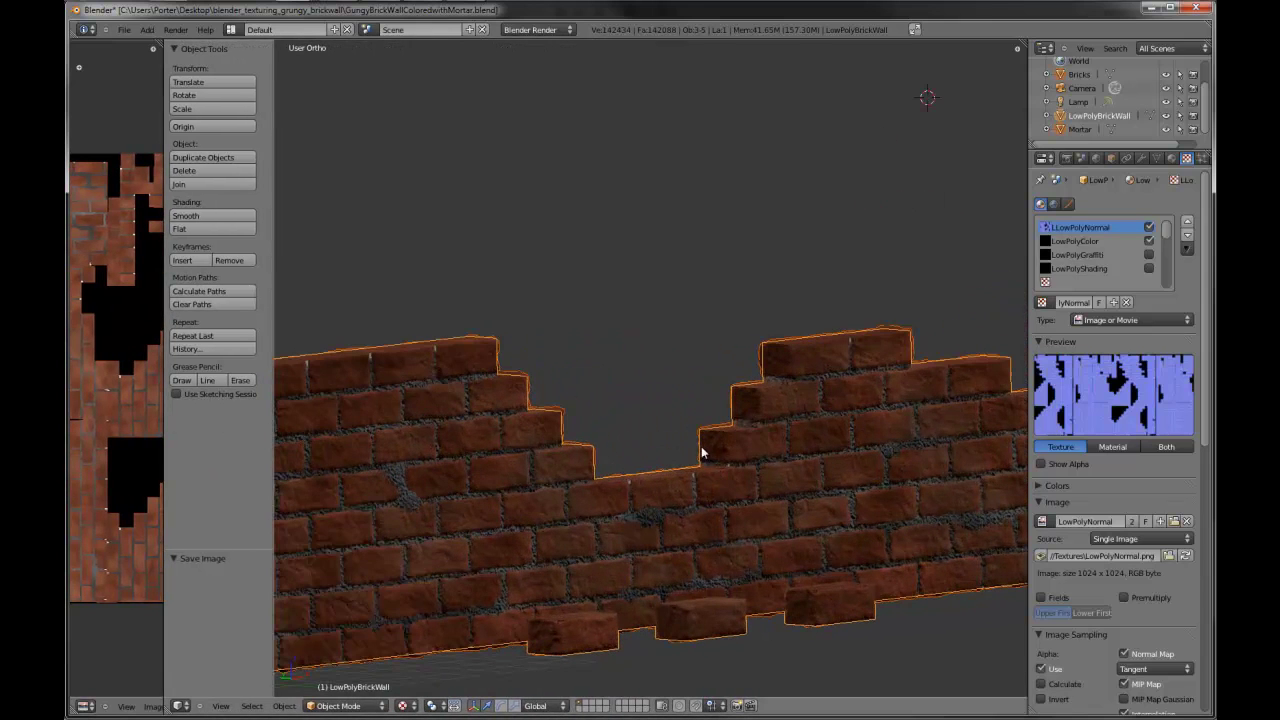
- Disable and re-enable the LLowPolyNormal texture to compare the colored wall with and without normal mapping
{"action": "left_click", "coordinate": [1149, 228]}
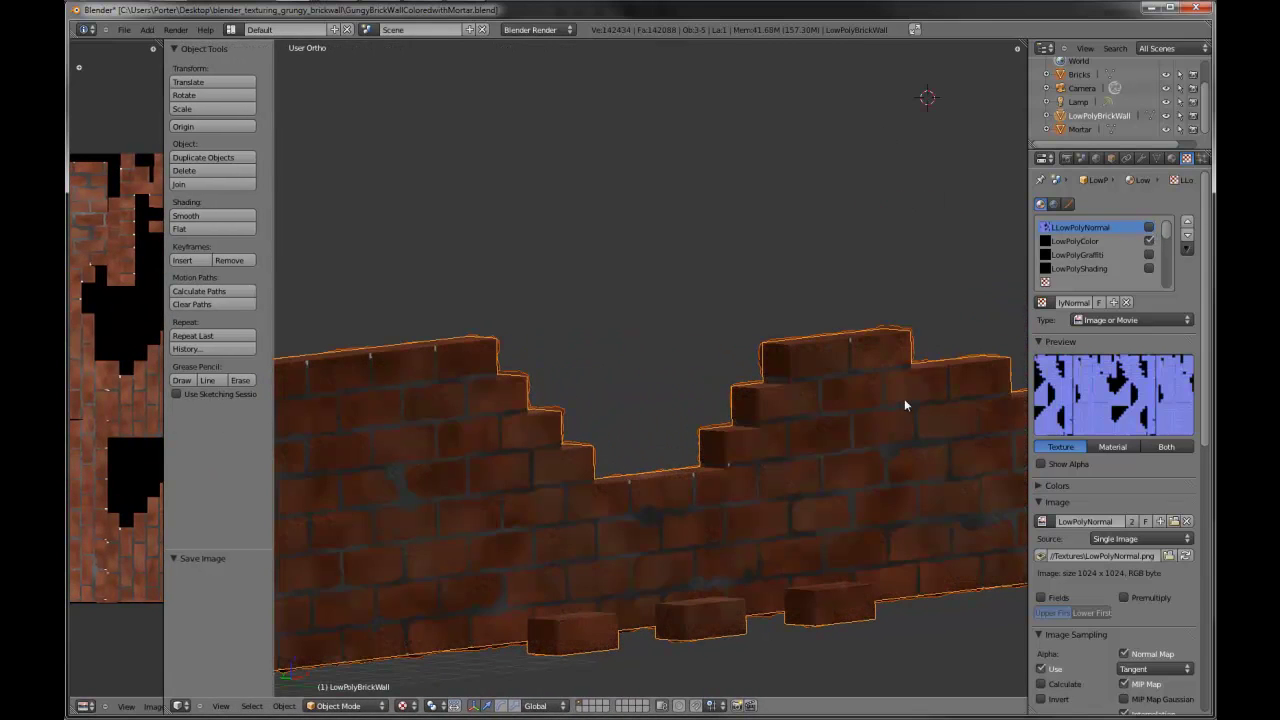
{"action": "mouse_move", "coordinate": [903, 400]}
{"action": "middle_mouse_down"}
{"action": "mouse_move", "coordinate": [624, 409]}
{"action": "mouse_move", "coordinate": [642, 431]}
{"action": "mouse_move", "coordinate": [706, 434]}
{"action": "mouse_move", "coordinate": [817, 409]}
{"action": "mouse_move", "coordinate": [643, 440]}
{"action": "mouse_move", "coordinate": [685, 450]}
{"action": "mouse_move", "coordinate": [854, 406]}
{"action": "middle_mouse_up"}
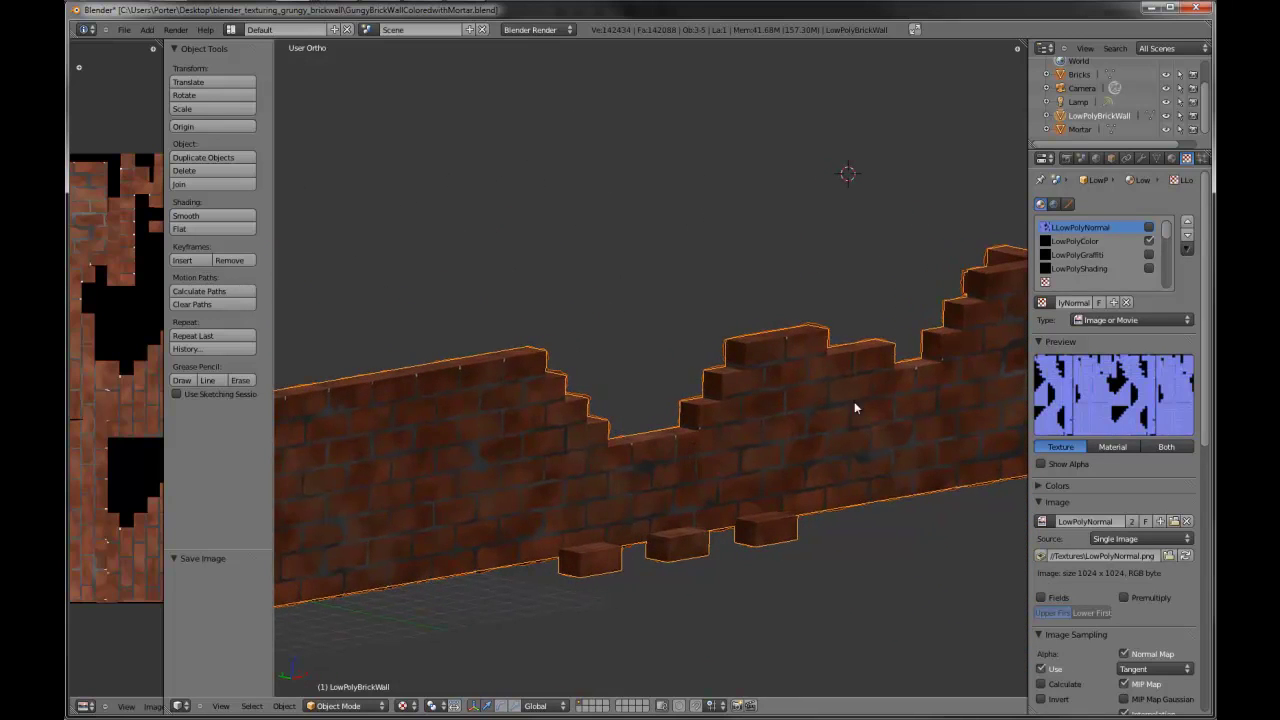
{"action": "left_click", "coordinate": [1150, 228]}
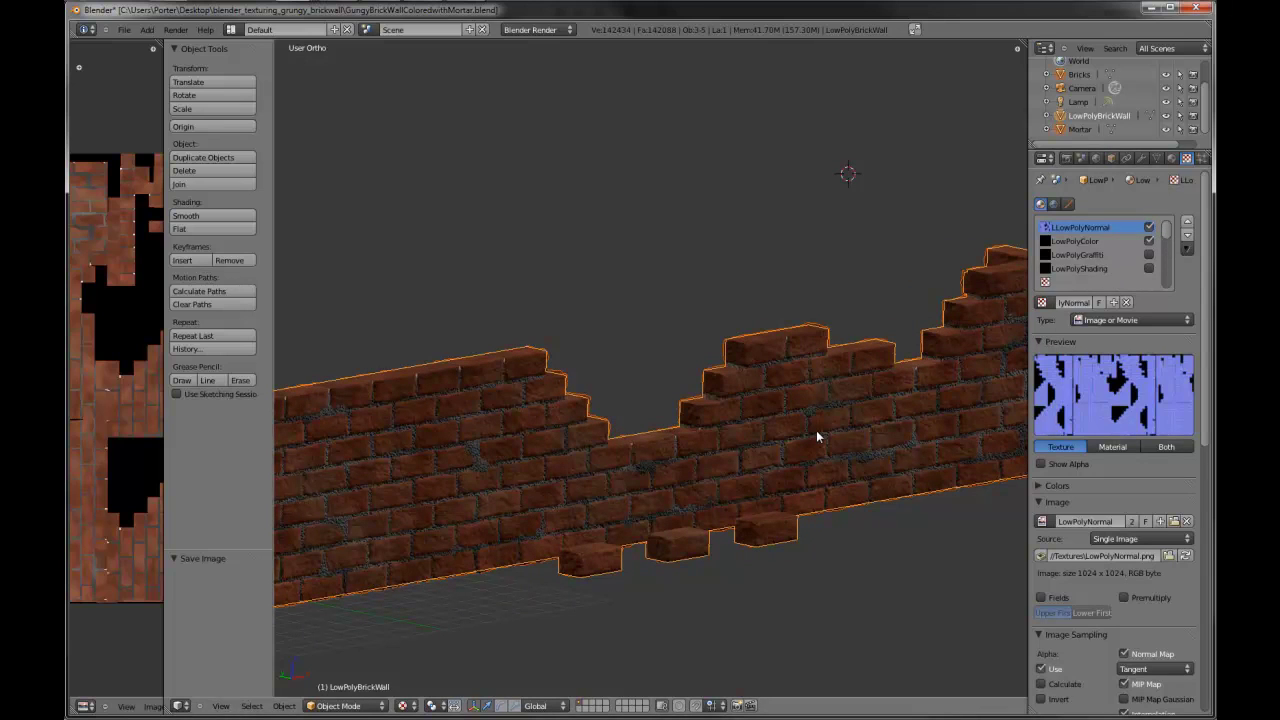
{"action": "middle_click_drag", "start_coordinate": [820, 437], "coordinate": [816, 437]}
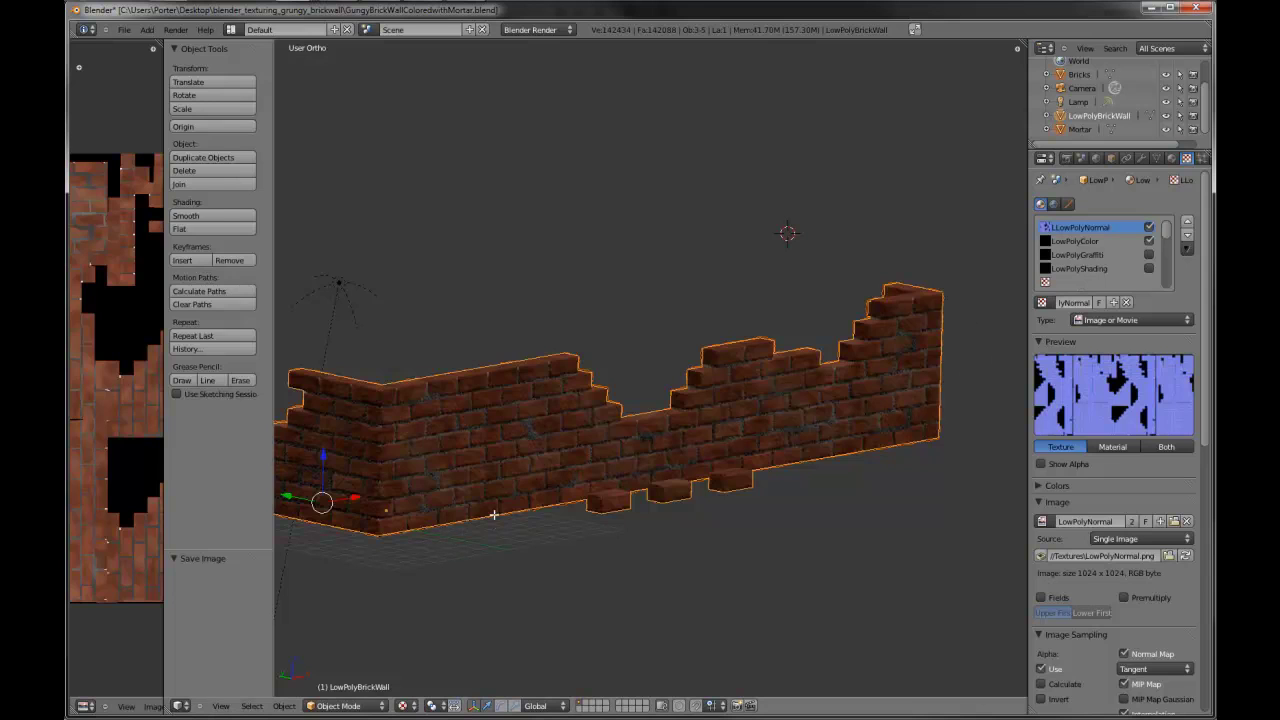
- Widen the image view and assign the LowPolyShading image to the low-poly wall's UVs in edit mode
{"action": "key", "text": "Tab"}
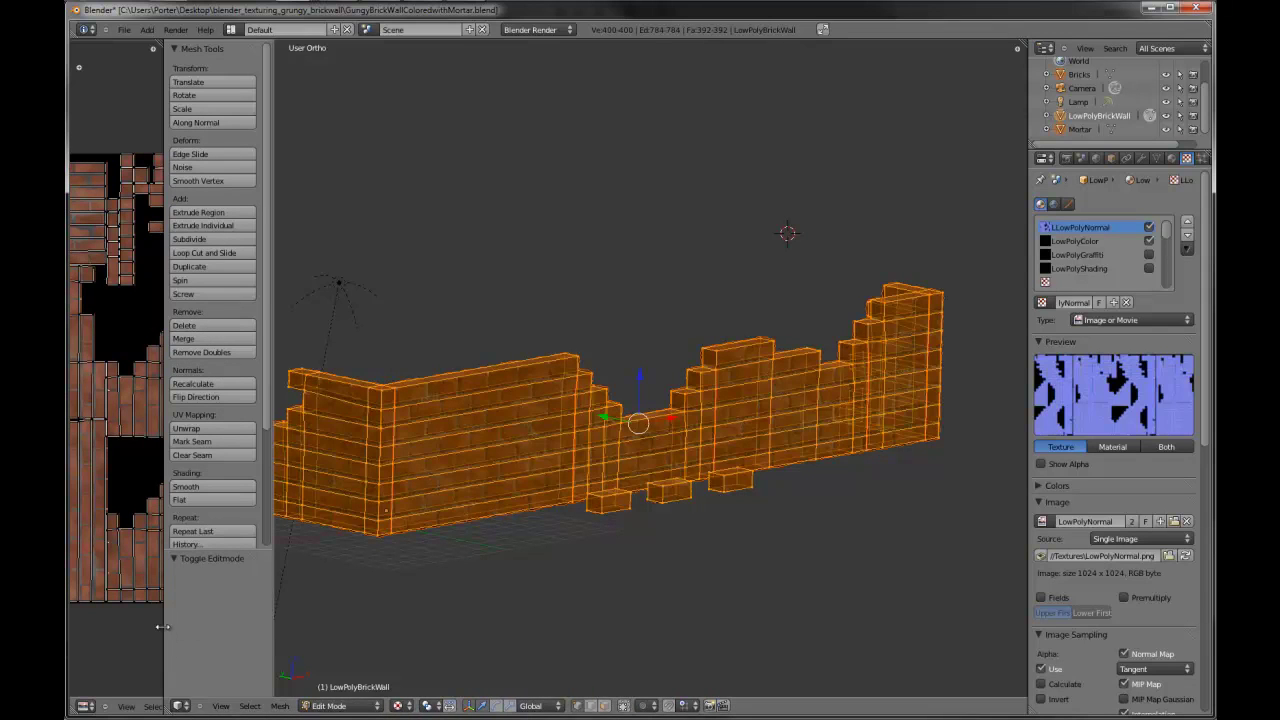
{"action": "left_click_drag", "start_coordinate": [167, 627], "coordinate": [506, 627]}
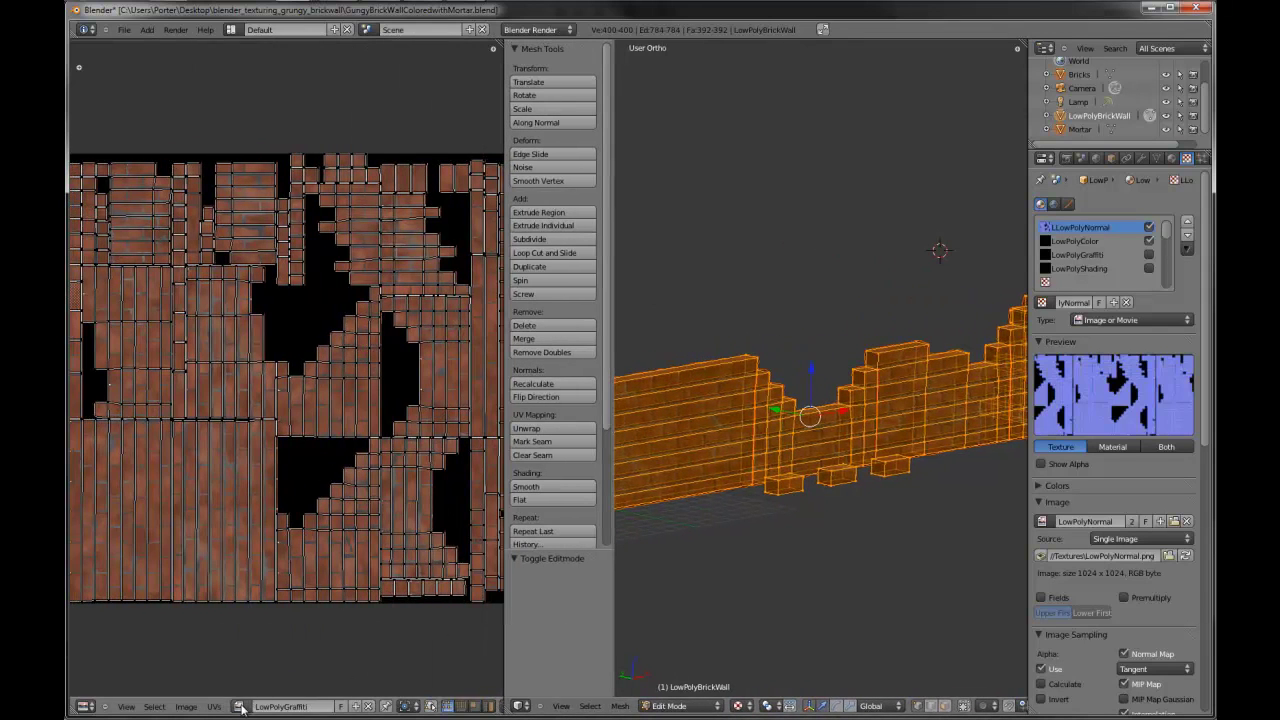
{"action": "left_click", "coordinate": [368, 706]}
{"action": "left_click", "coordinate": [238, 706]}
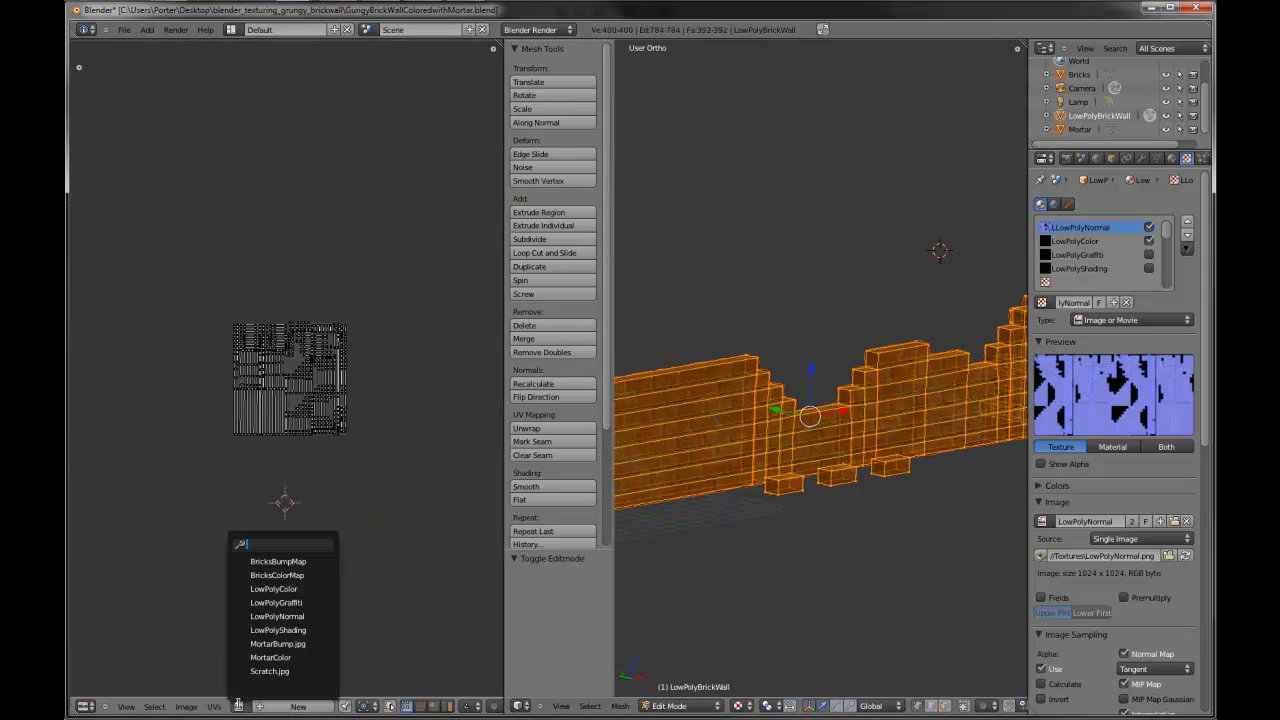
{"action": "left_click", "coordinate": [308, 631]}
{"action": "scroll", "coordinate": [352, 588], "scroll_direction": "down", "scroll_amount": 1}
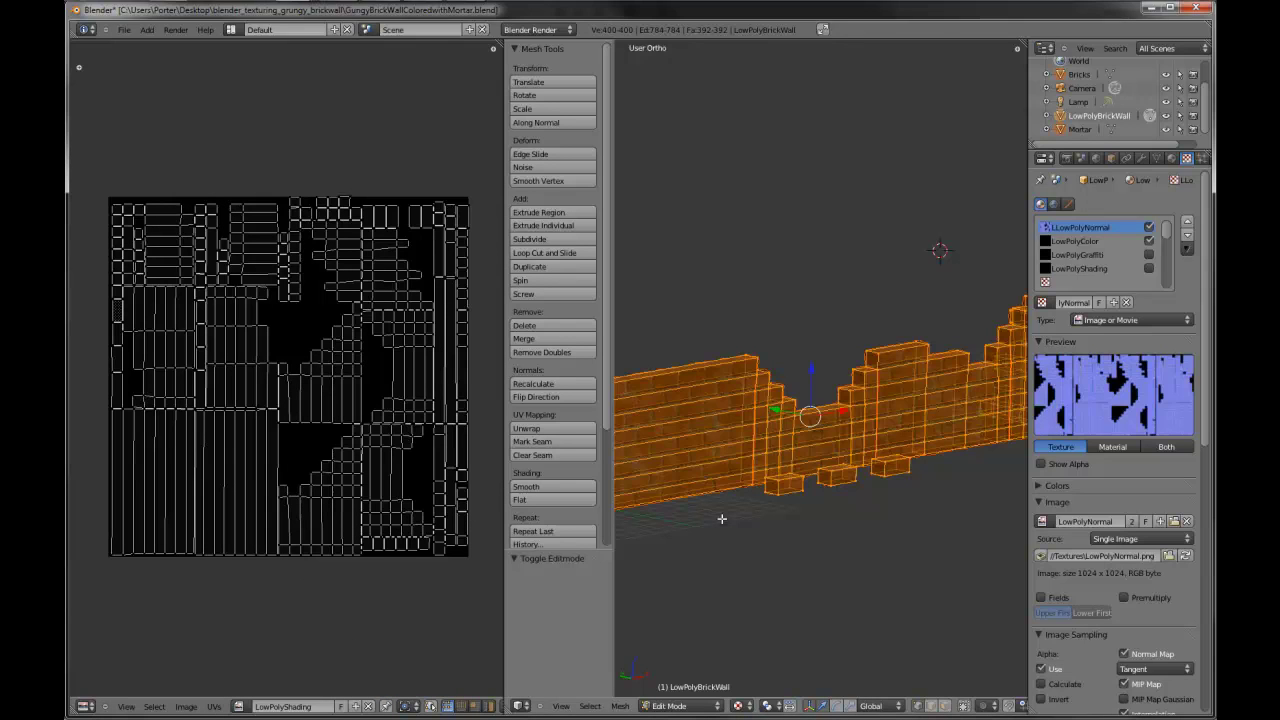
- Return to object mode and delete the lamp above the wall
{"action": "scroll", "coordinate": [721, 518], "scroll_direction": "down", "scroll_amount": 3}
{"action": "key", "text": "Tab"}
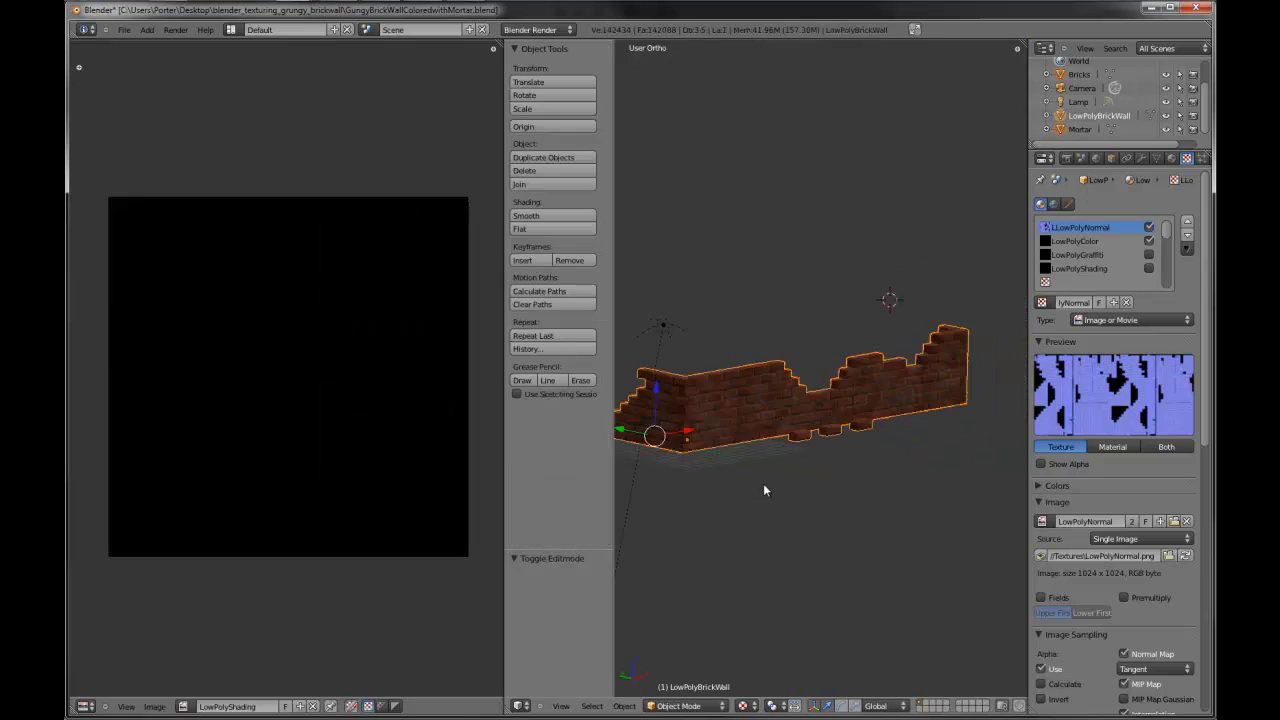
{"action": "right_click", "coordinate": [663, 330]}
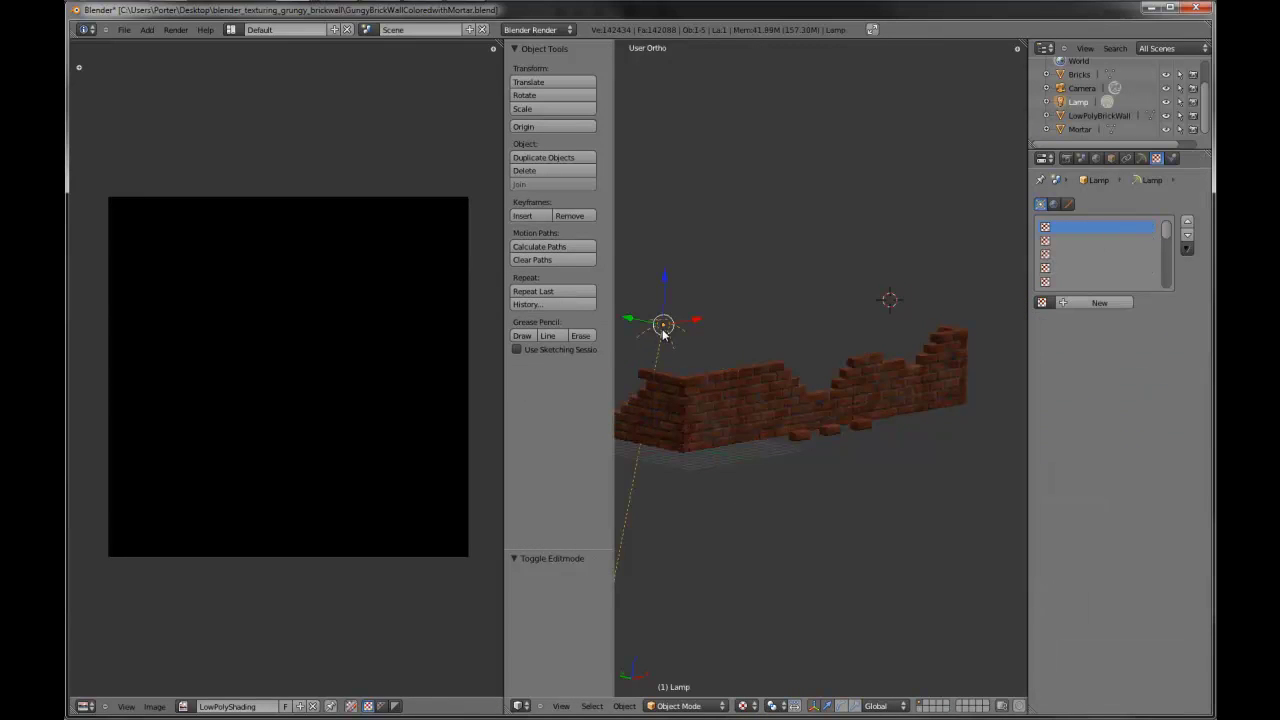
{"action": "key", "text": "x"}
{"action": "left_click", "coordinate": [663, 333]}
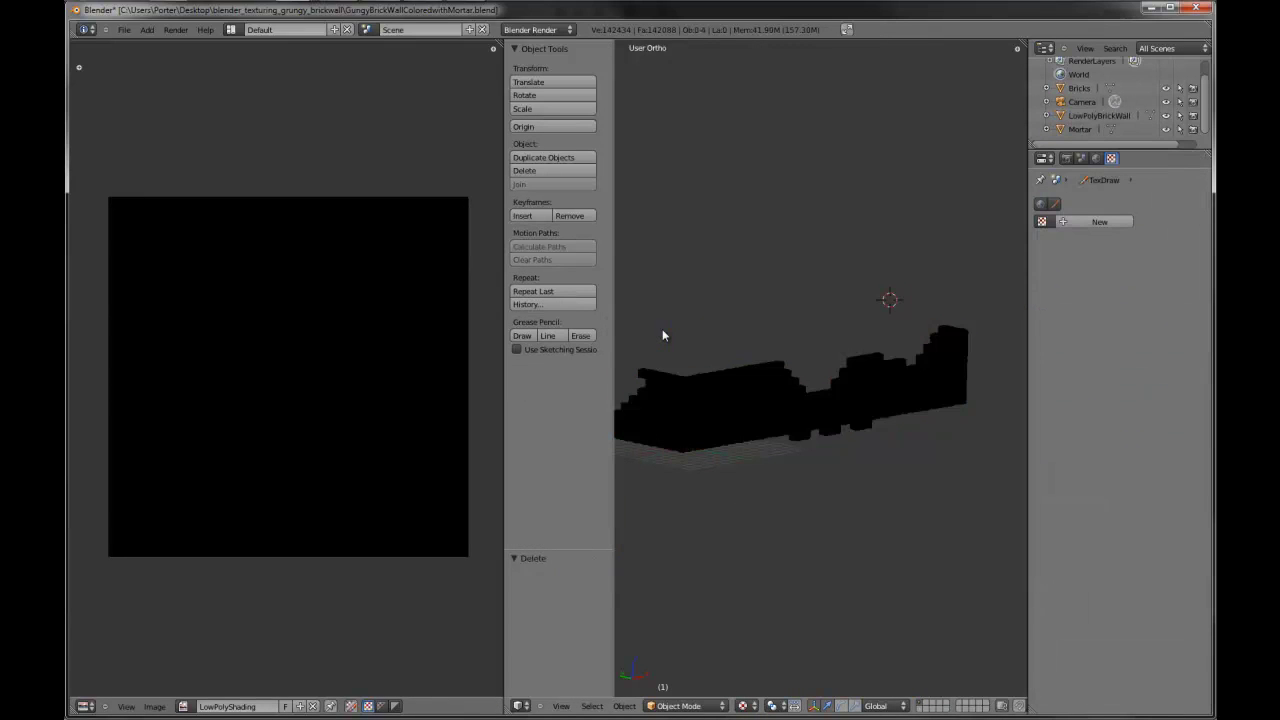
- Add a Hemi lamp above the wall and rotate it about 30° in the side view
{"action": "key", "text": "KP_7"}
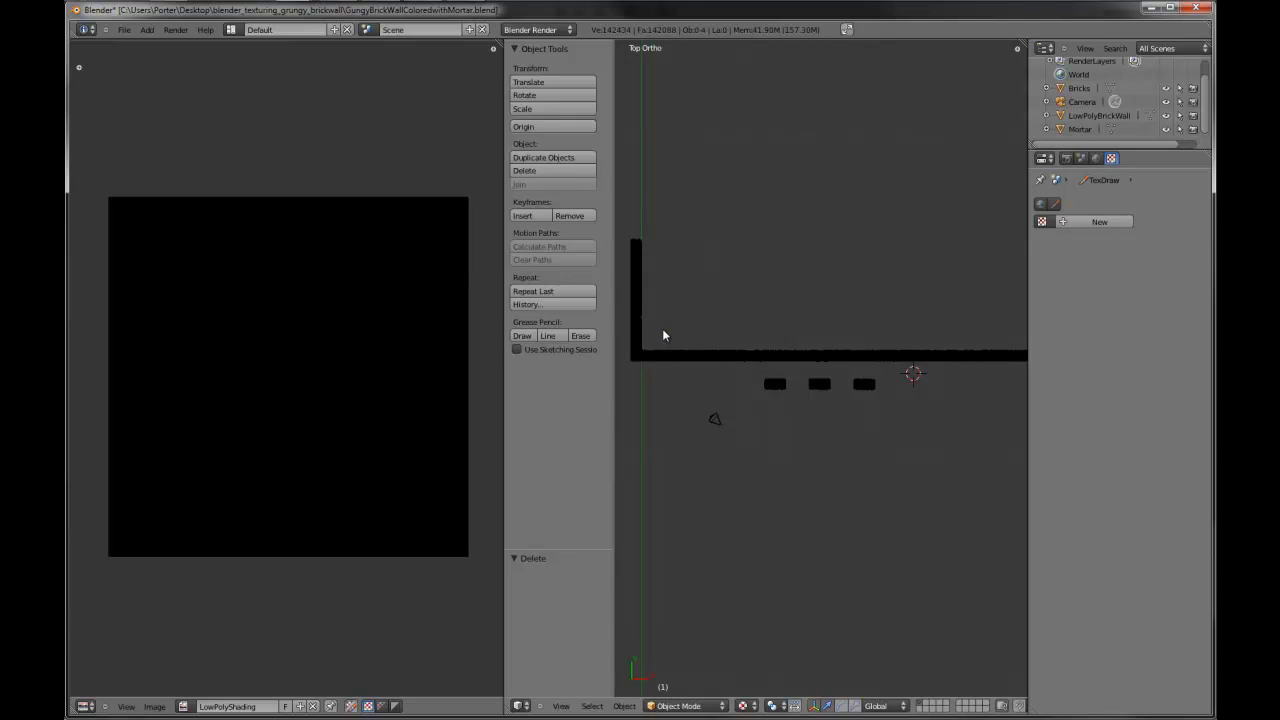
{"action": "key", "text": "shift+a"}
{"action": "mouse_move", "coordinate": [667, 331]}
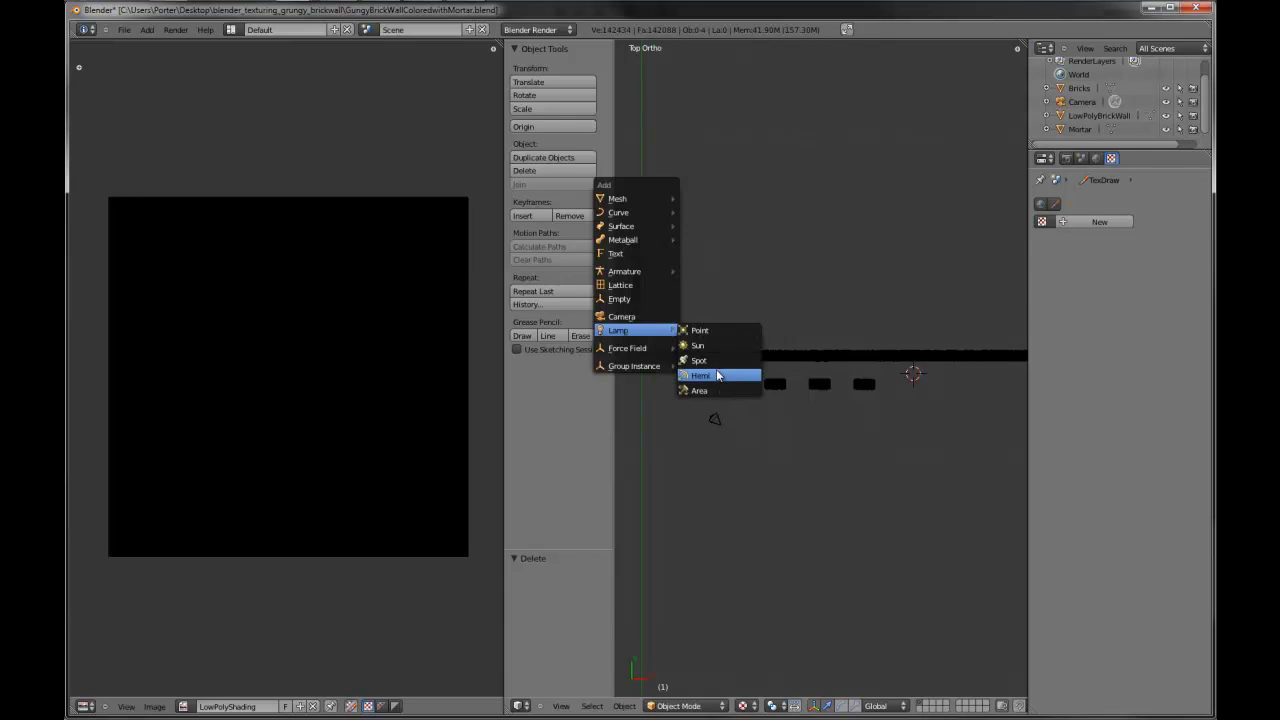
{"action": "left_click", "coordinate": [718, 376]}
{"action": "key", "text": "KP_3"}
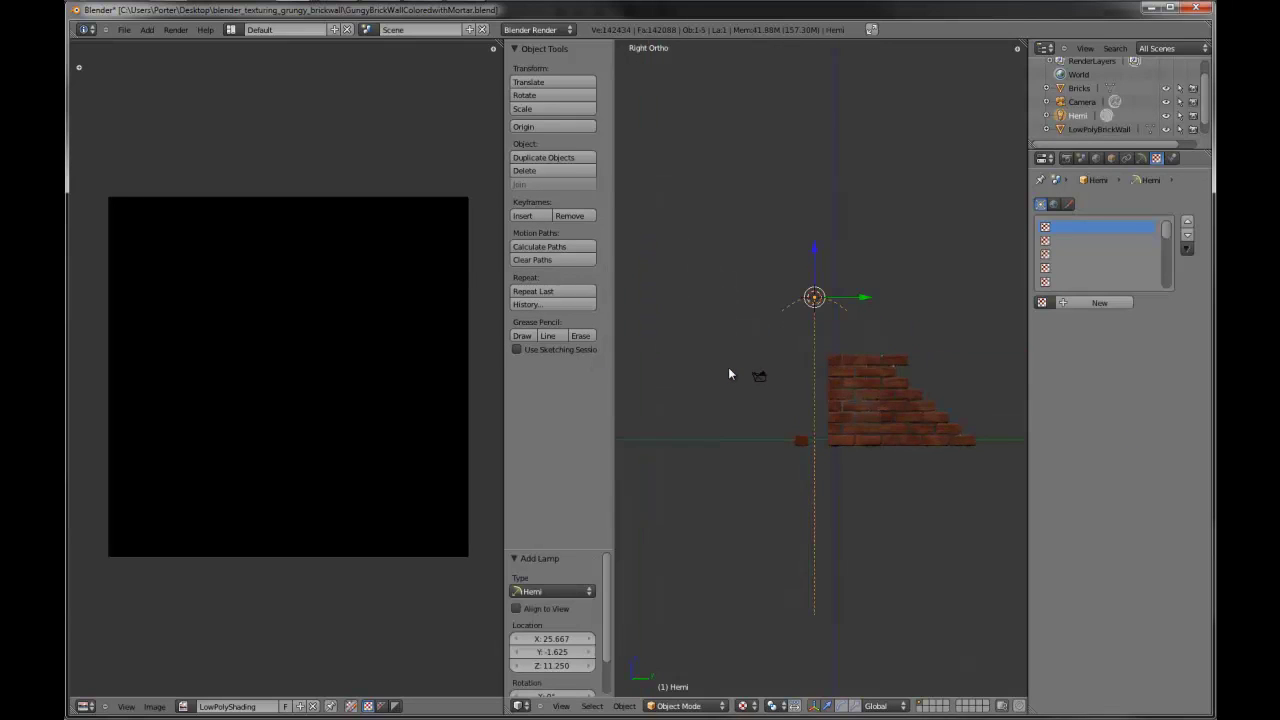
{"action": "key", "text": "r"}
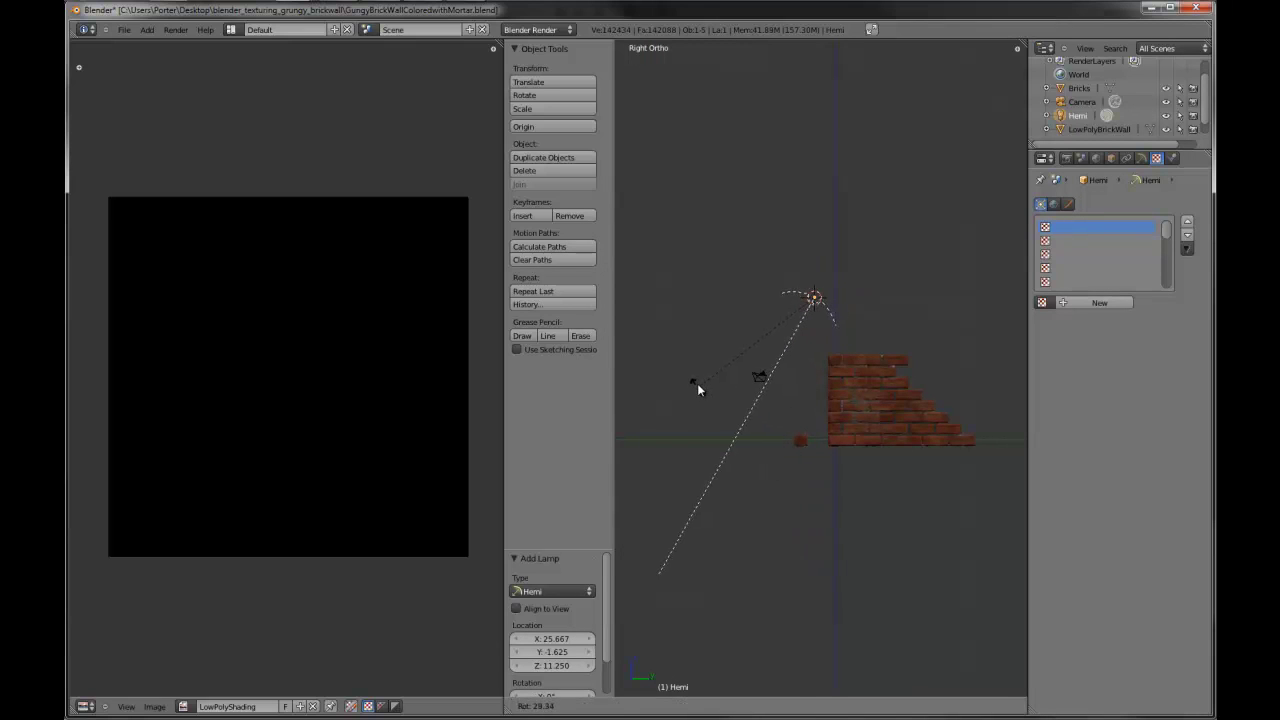
{"action": "left_click", "coordinate": [697, 383]}
- Examine the Hemi lamp's direction relative to the wall from several angles
{"action": "middle_click_drag", "start_coordinate": [806, 420], "coordinate": [782, 455]}
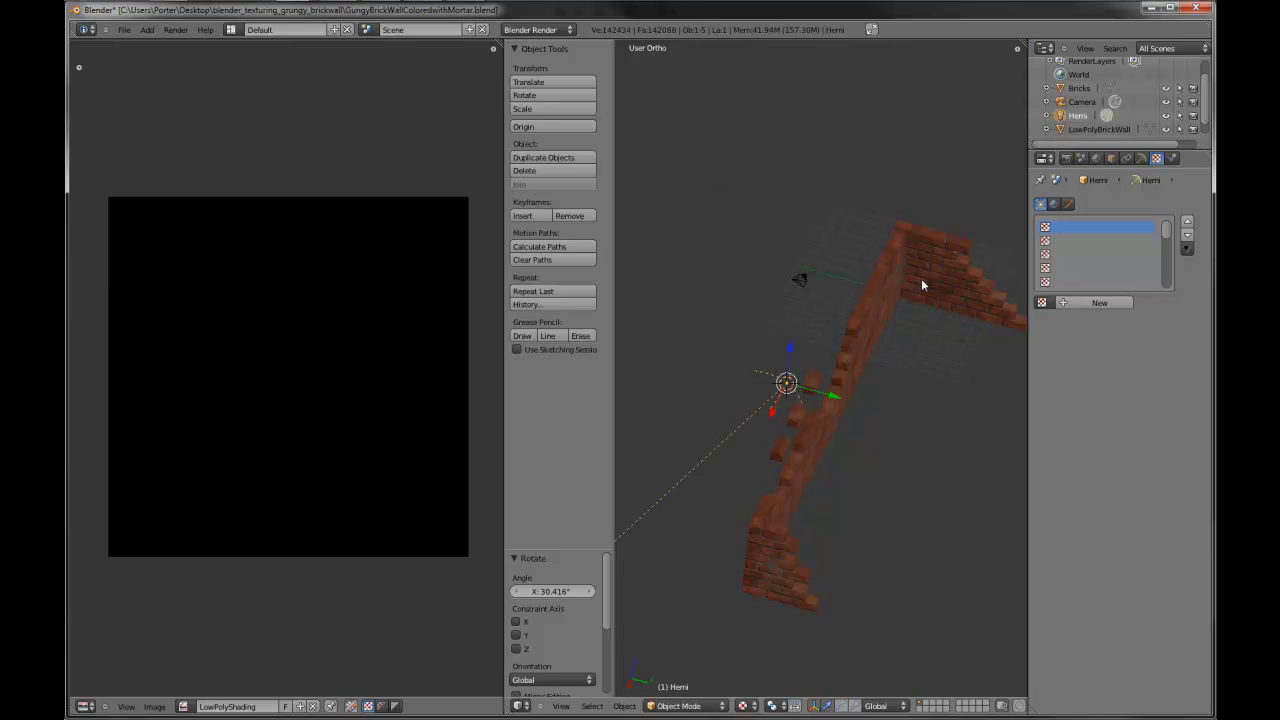
{"action": "middle_click_drag", "start_coordinate": [920, 280], "coordinate": [860, 477]}
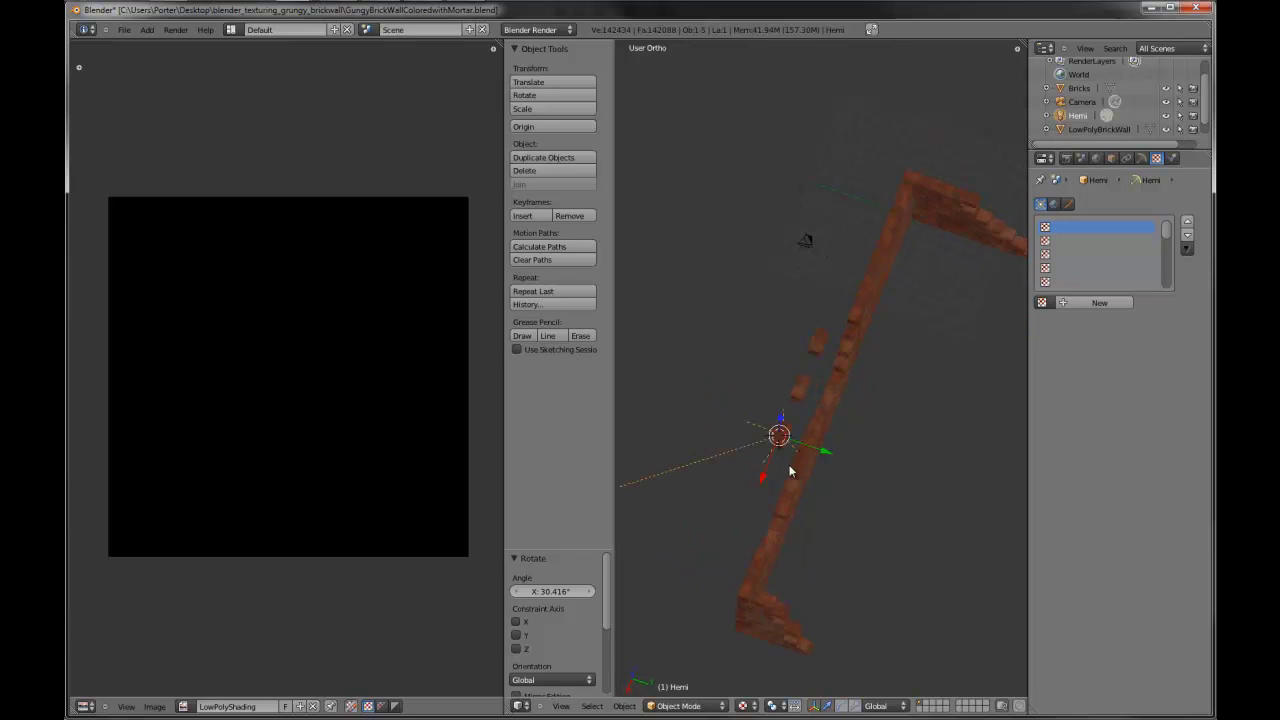
{"action": "key", "text": "KP_1"}
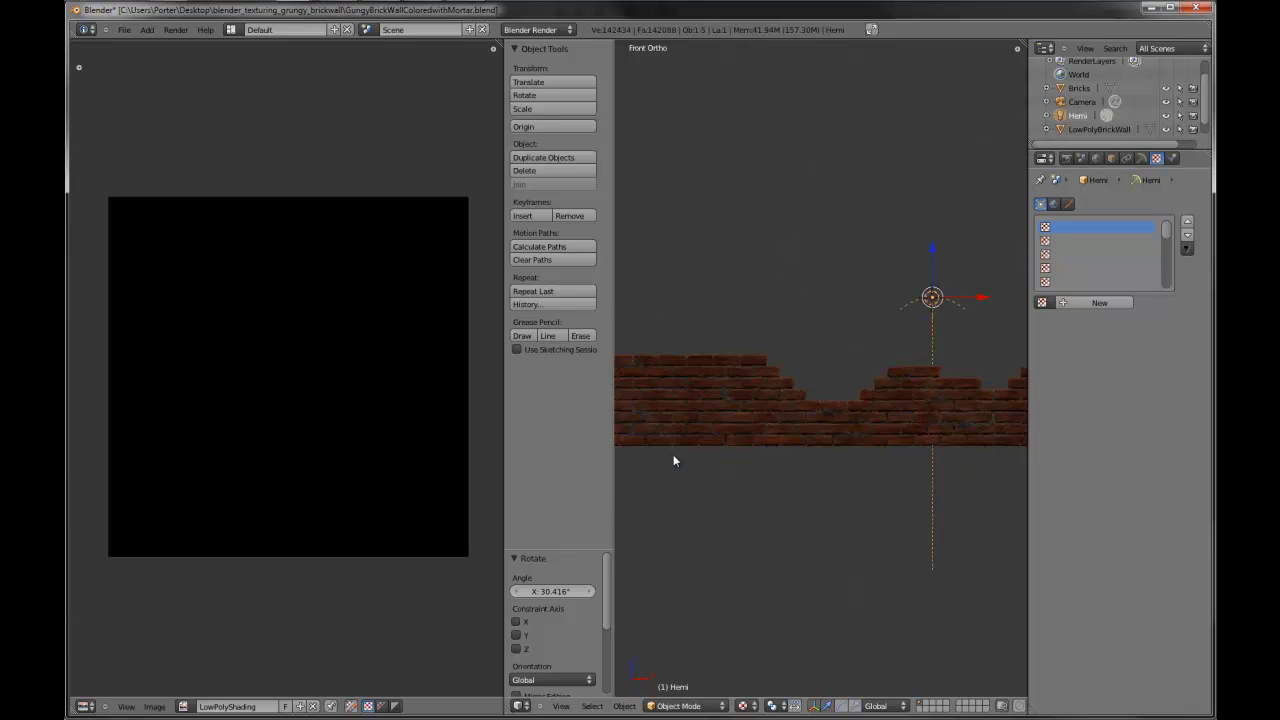
{"action": "key", "text": "KP_3"}
{"action": "middle_click_drag", "start_coordinate": [716, 464], "coordinate": [620, 521]}
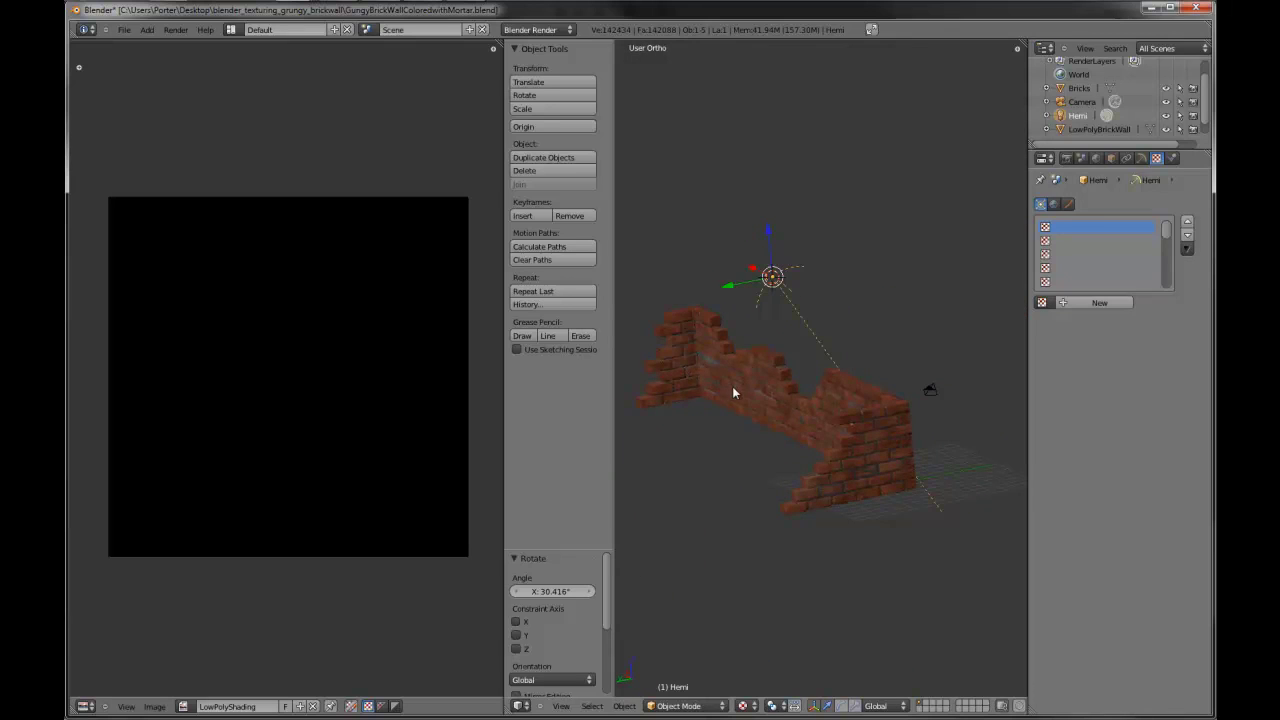
{"action": "middle_click_drag", "start_coordinate": [732, 392], "coordinate": [943, 443]}
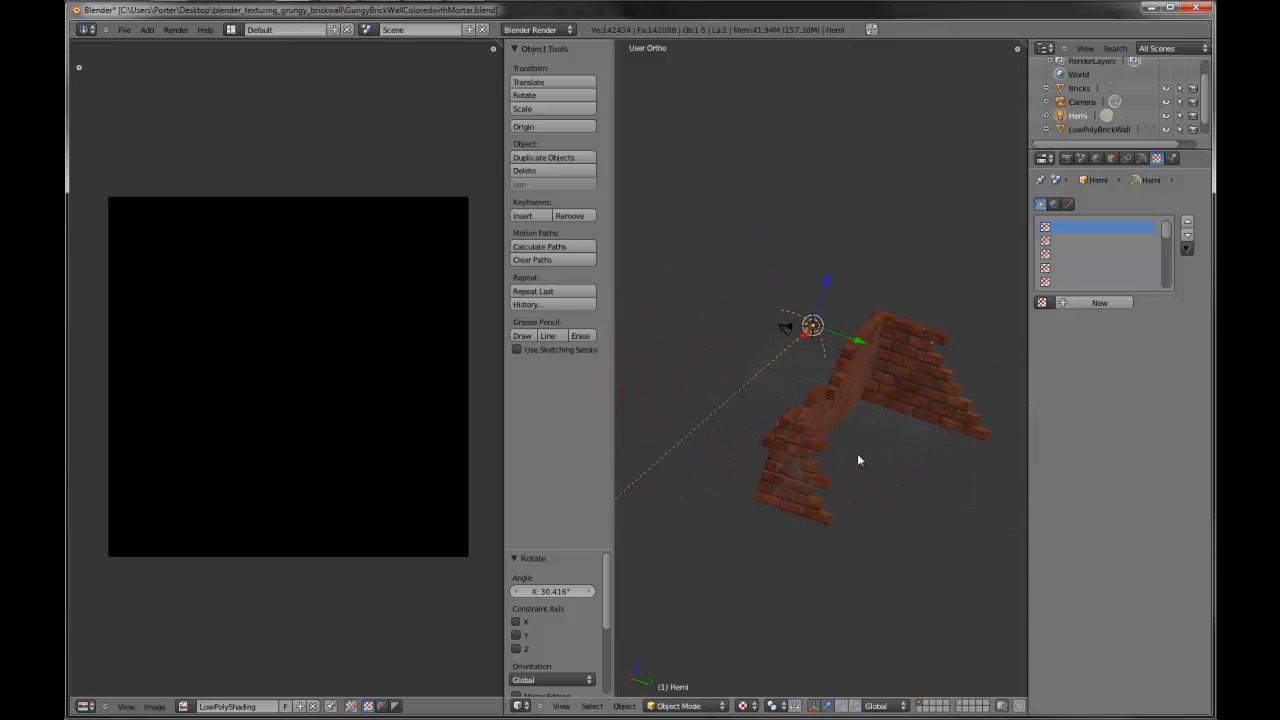
{"action": "middle_click_drag", "start_coordinate": [858, 460], "coordinate": [847, 415]}
- Duplicate the Hemi lamp about 4.8 units along negative Y in the side view and rotate the copy by -45°
{"action": "key", "text": "KP_1"}
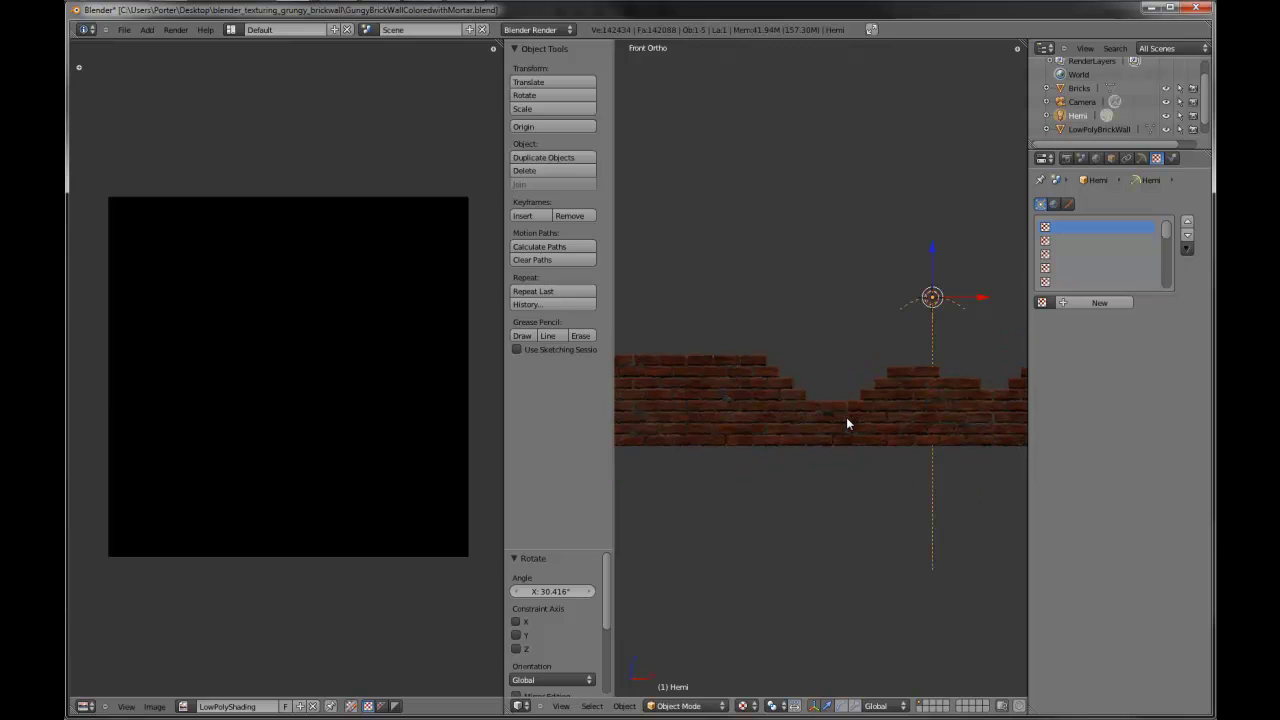
{"action": "key", "text": "KP_3"}
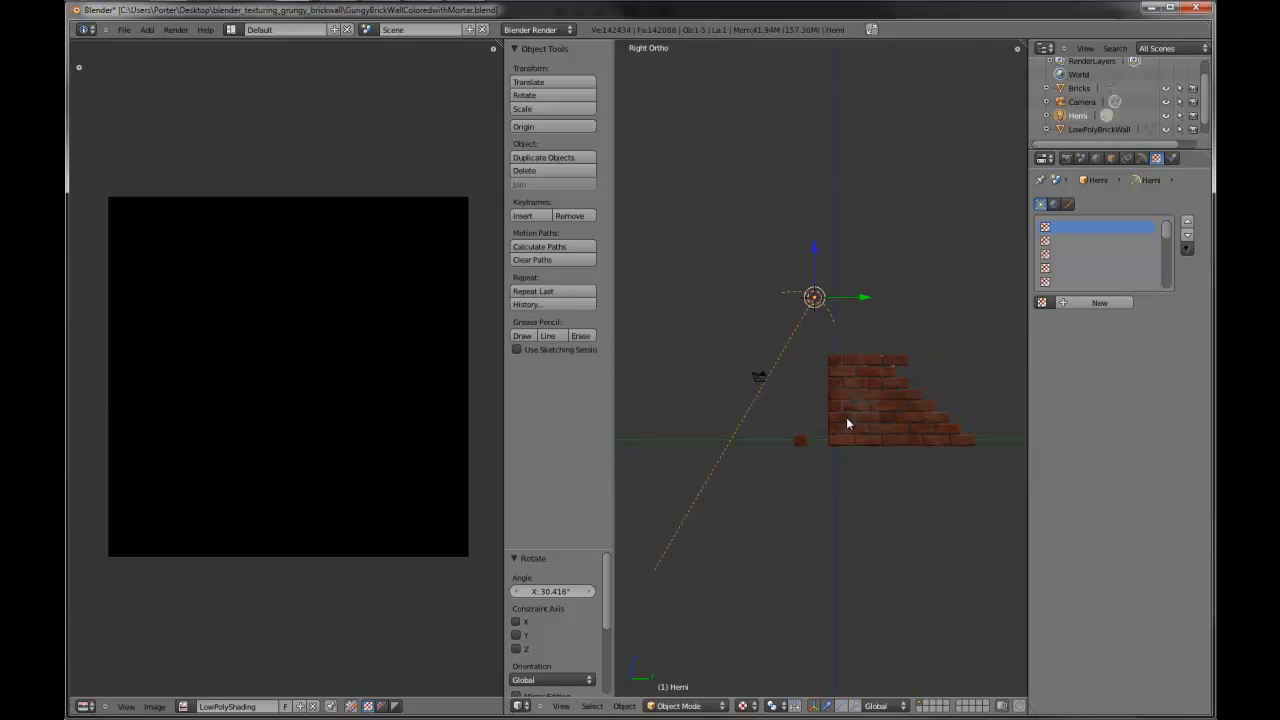
{"action": "key", "text": "shift+d"}
{"action": "left_click", "coordinate": [784, 409]}
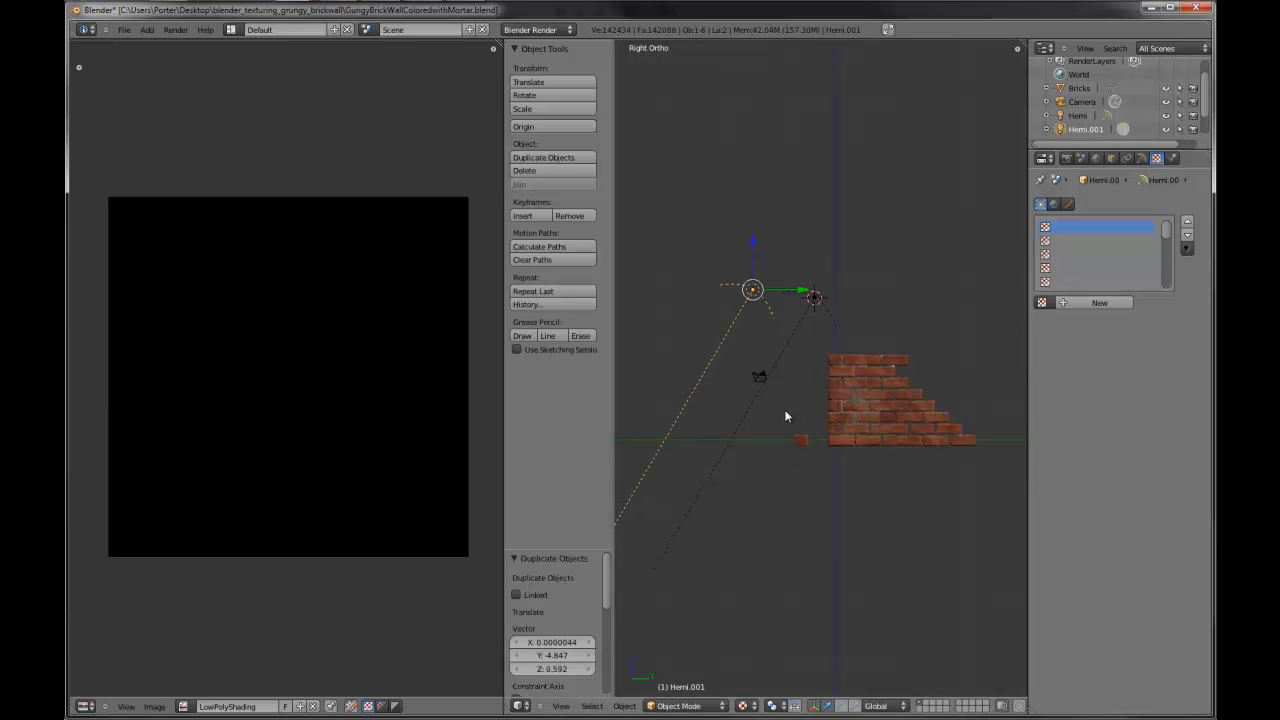
{"action": "type", "text": "r45"}
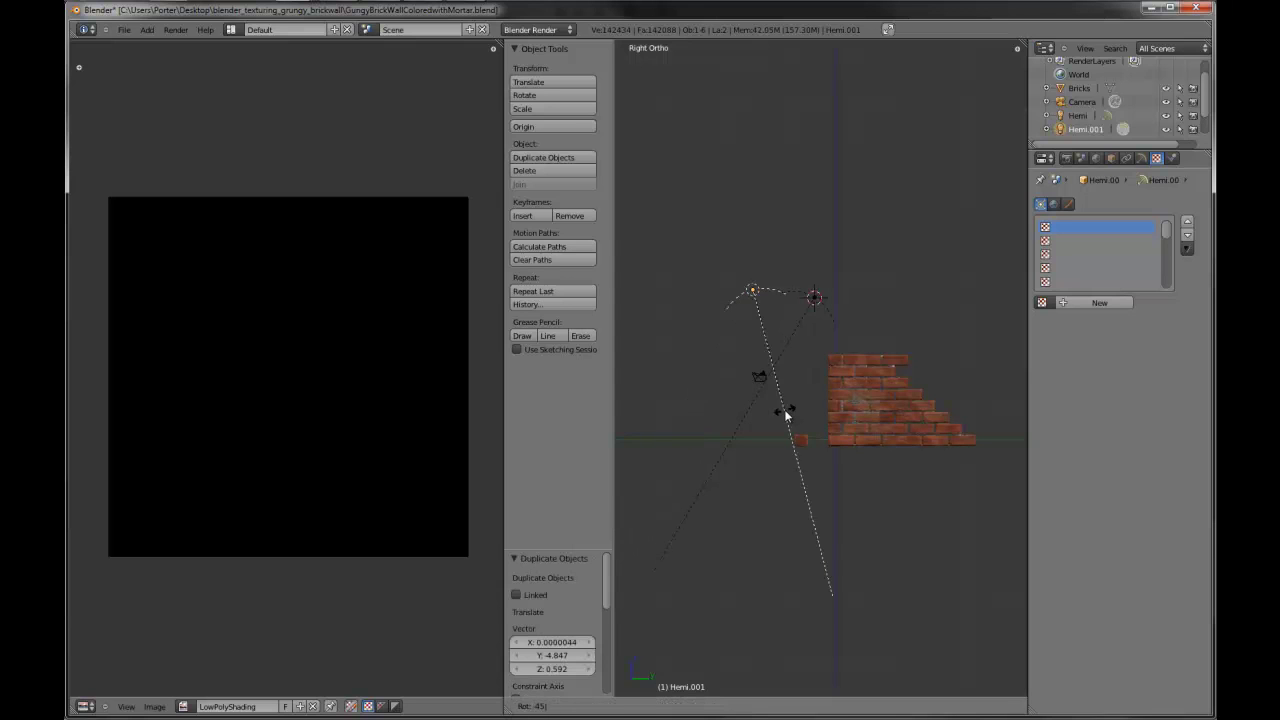
{"action": "key", "text": "Return"}
- Disable the color textures on the Mortar and Bricks materials, leaving only their bump textures enabled
{"action": "middle_click_drag", "start_coordinate": [786, 414], "coordinate": [770, 442]}
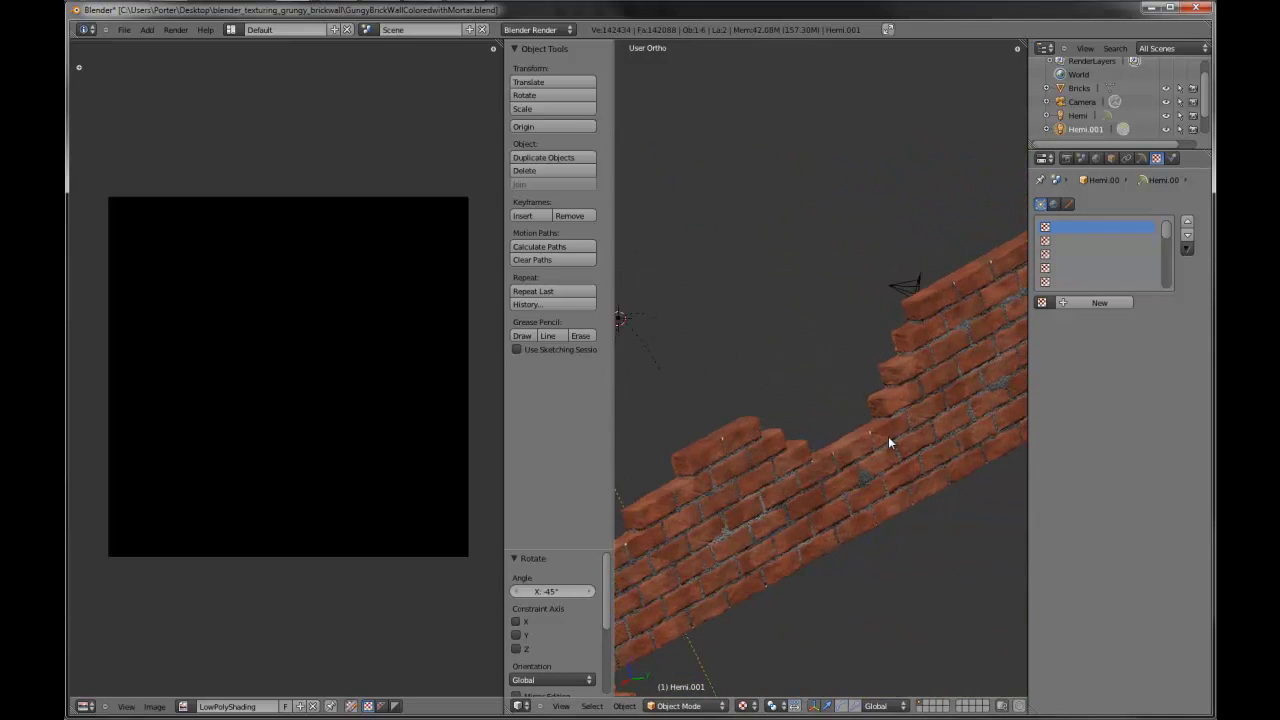
{"action": "scroll", "coordinate": [885, 440], "scroll_direction": "down", "scroll_amount": 2}
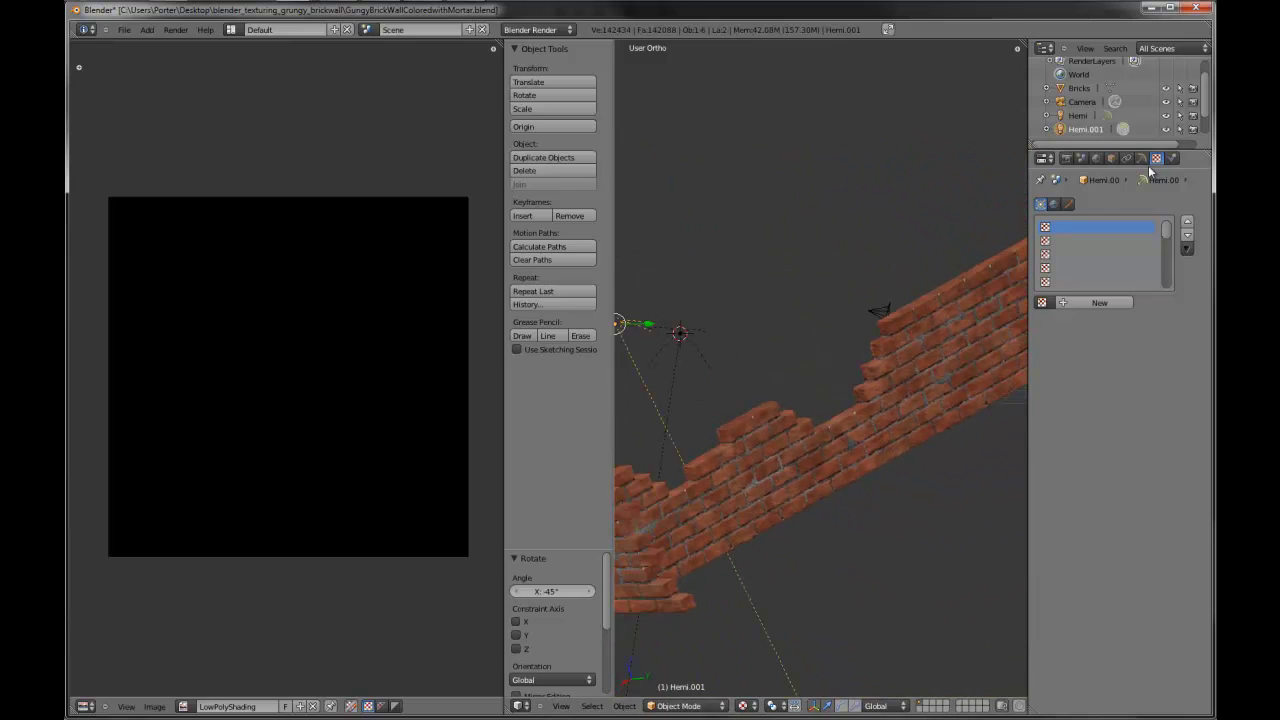
{"action": "scroll", "coordinate": [1147, 133], "scroll_direction": "down", "scroll_amount": 2}
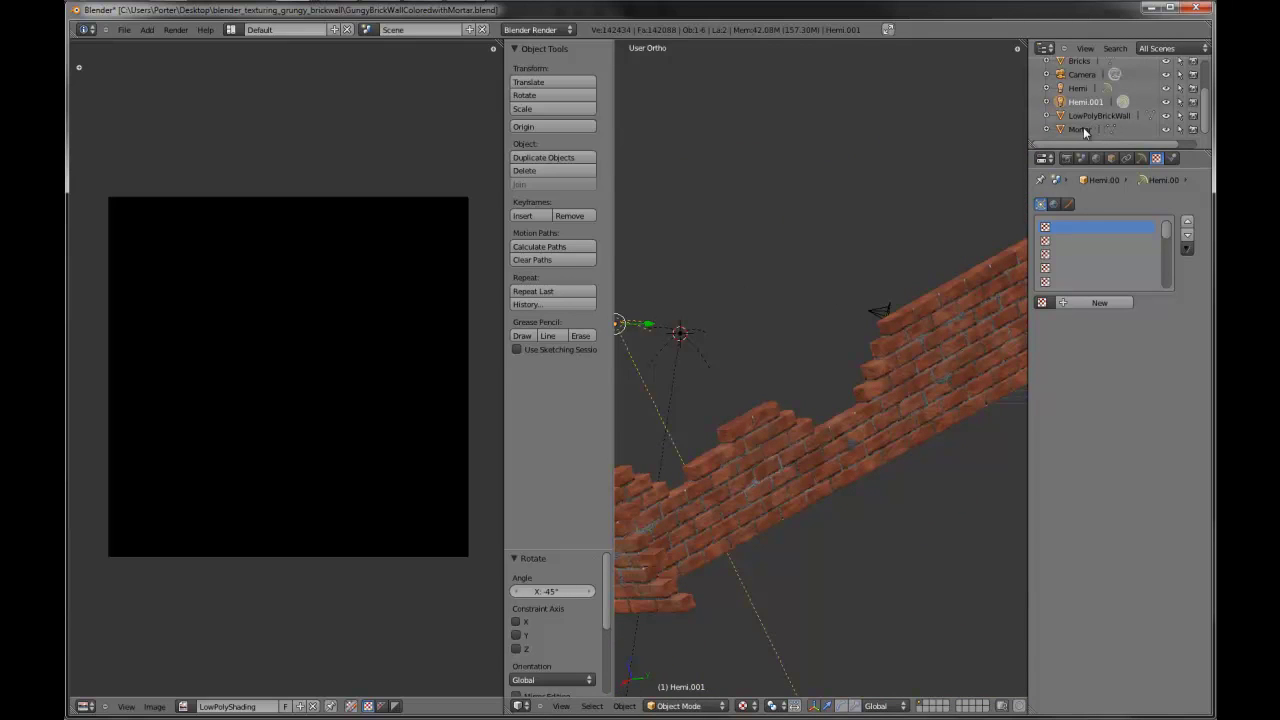
{"action": "left_click", "coordinate": [1085, 129]}
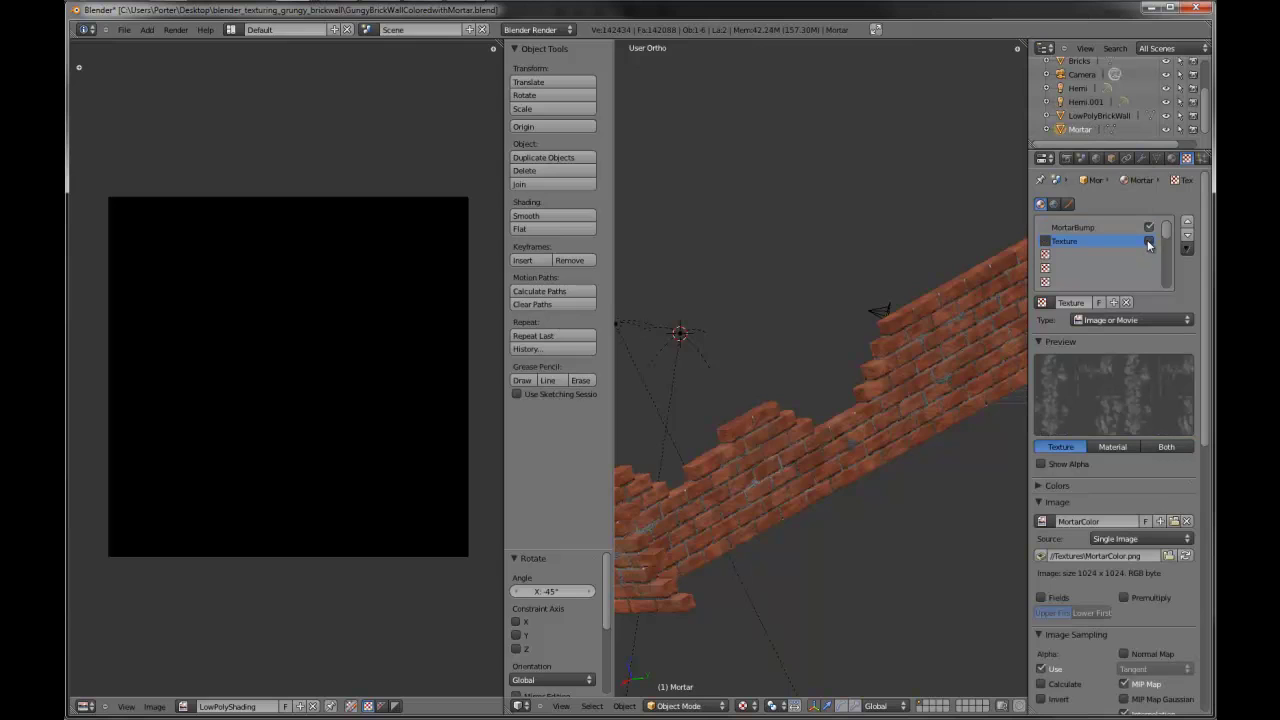
{"action": "scroll", "coordinate": [1090, 100], "scroll_direction": "up", "scroll_amount": 2}
{"action": "left_click", "coordinate": [1085, 106]}
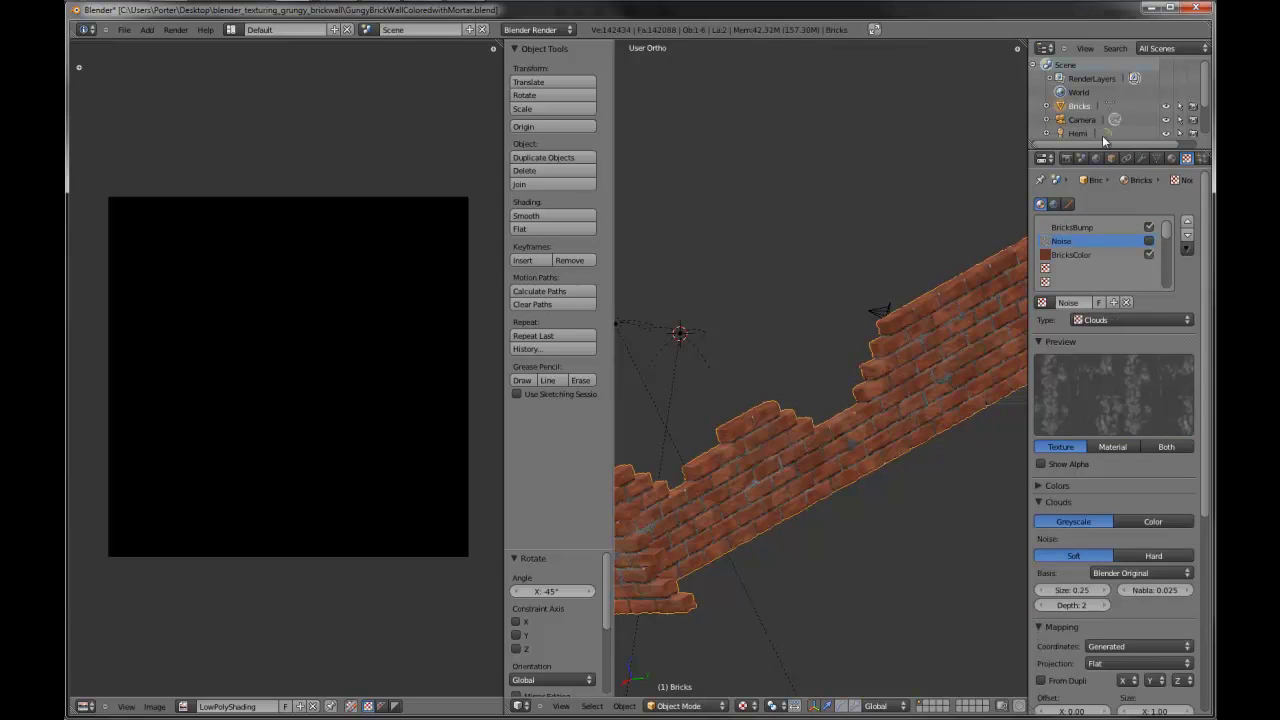
{"action": "left_click", "coordinate": [1148, 255]}
- Bake a Full Render from the selected Mortar and Bricks onto the active LowPolyBrickWall, and save the LowPolyShading image
{"action": "middle_click_drag", "start_coordinate": [862, 391], "coordinate": [928, 391]}
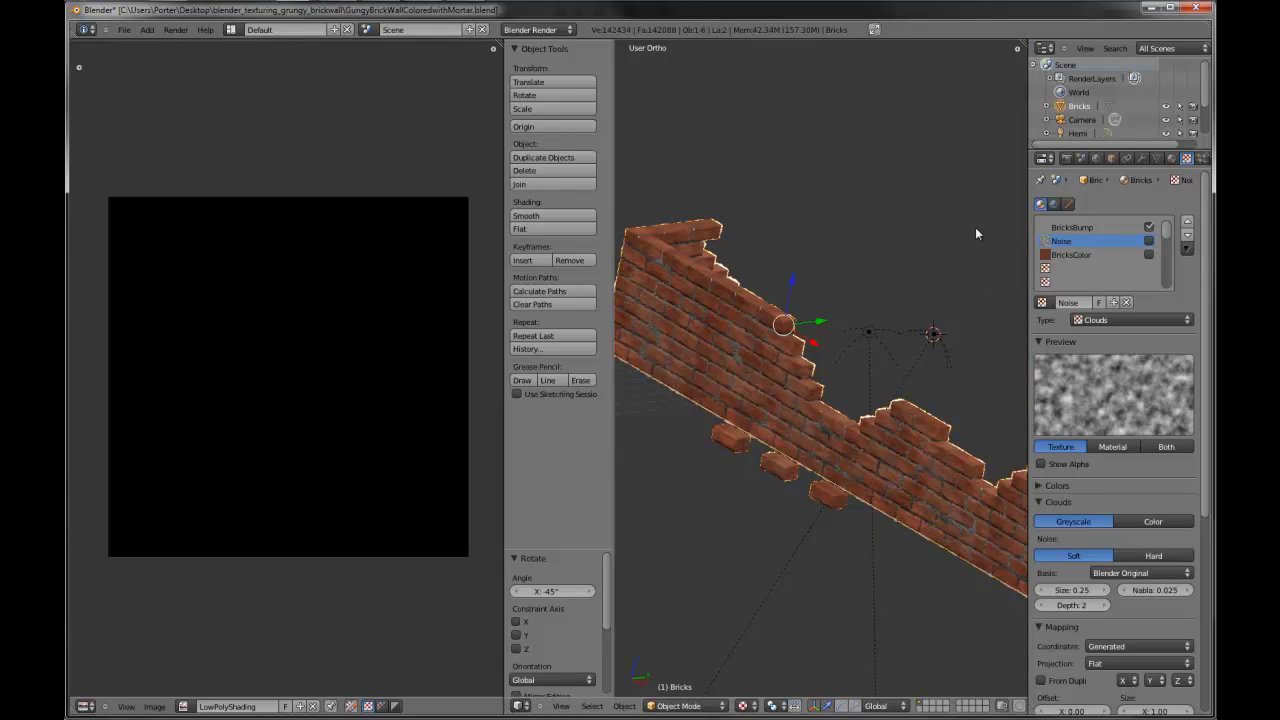
{"action": "scroll", "coordinate": [1086, 130], "scroll_direction": "down", "scroll_amount": 2}
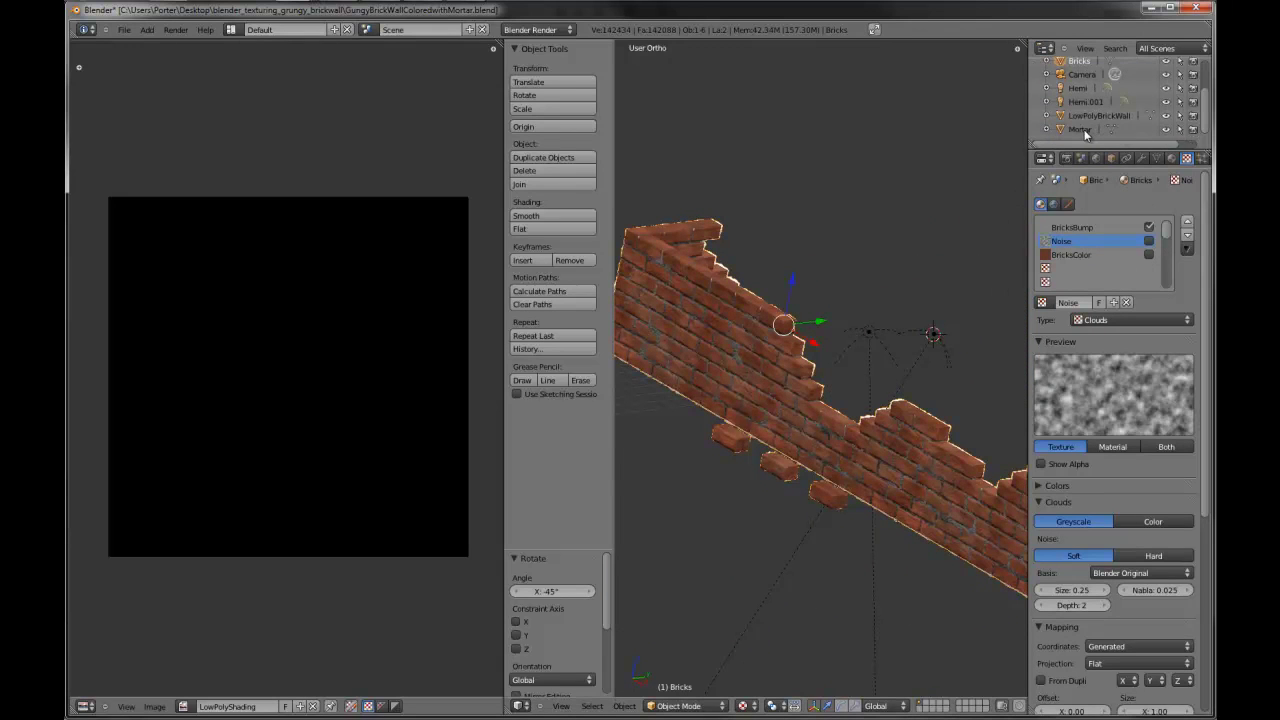
{"action": "left_click", "coordinate": [1084, 130]}
{"action": "scroll", "coordinate": [1085, 132], "scroll_direction": "up", "scroll_amount": 1}
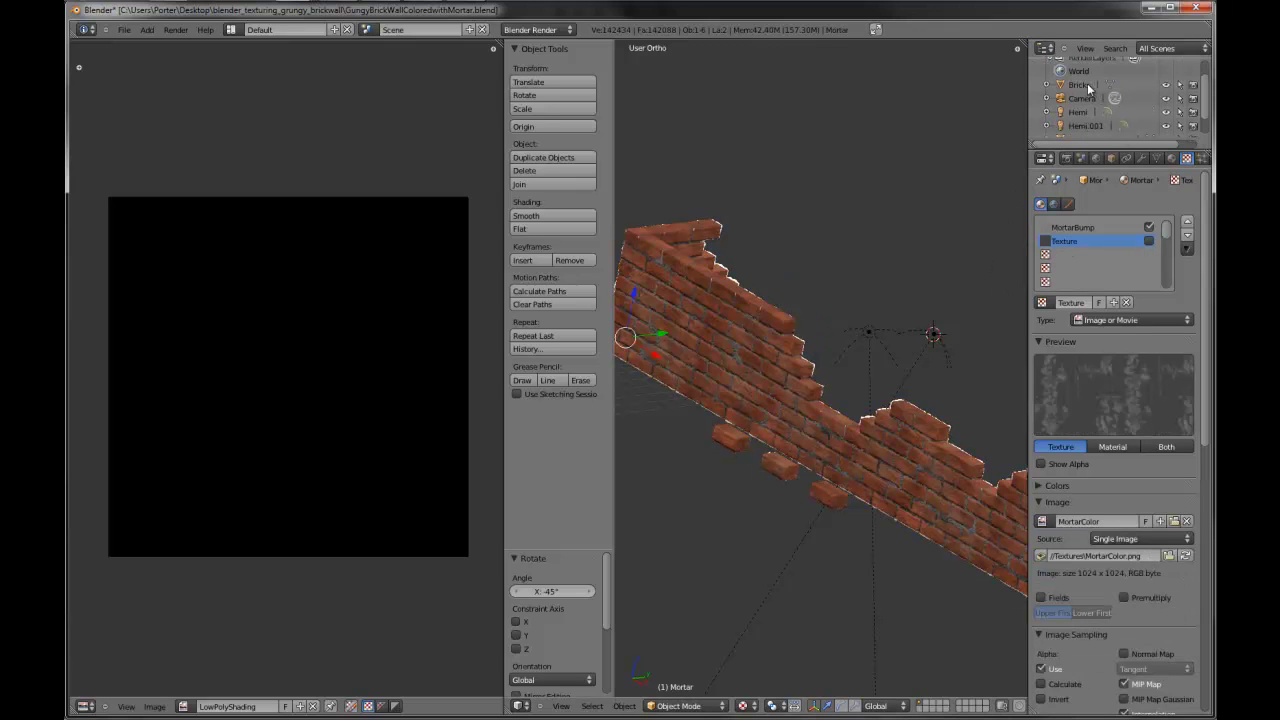
{"action": "left_click", "coordinate": [1085, 89], "text": "shift"}
{"action": "scroll", "coordinate": [1088, 130], "scroll_direction": "down", "scroll_amount": 1}
{"action": "left_click", "coordinate": [1097, 118], "text": "shift"}
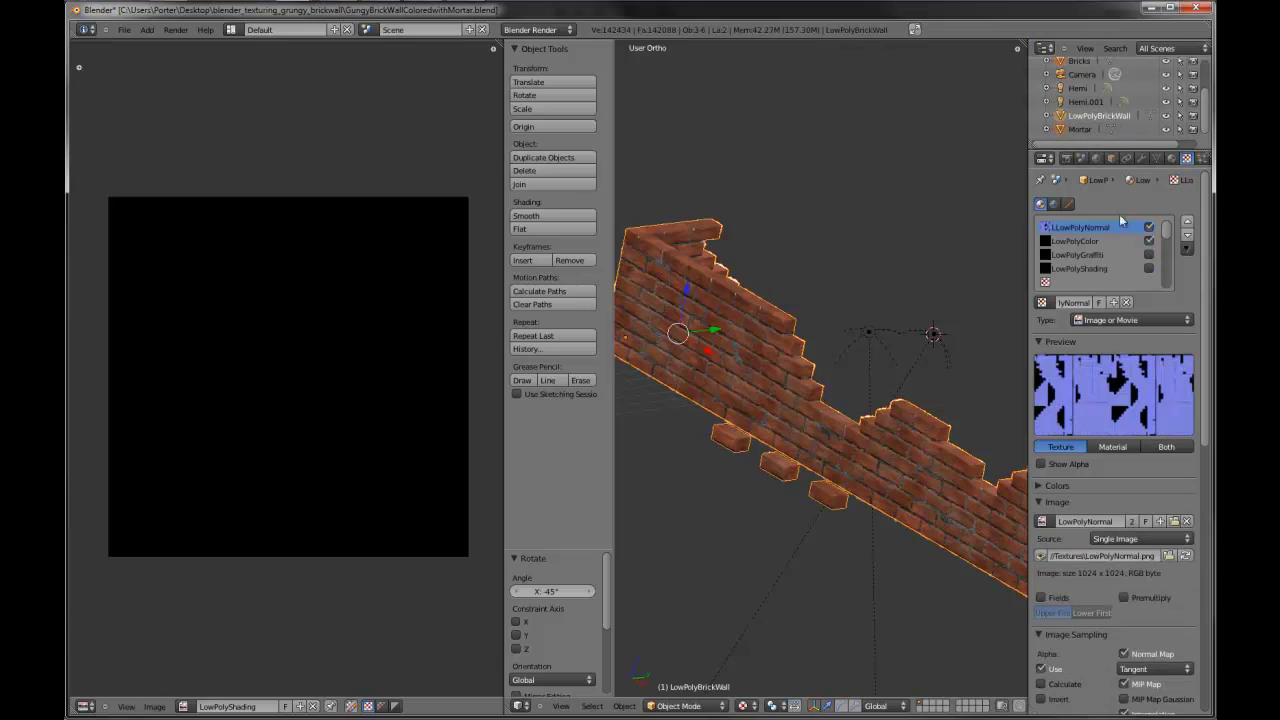
{"action": "left_click", "coordinate": [1066, 159]}
{"action": "scroll", "coordinate": [1110, 300], "scroll_direction": "down", "scroll_amount": 2}
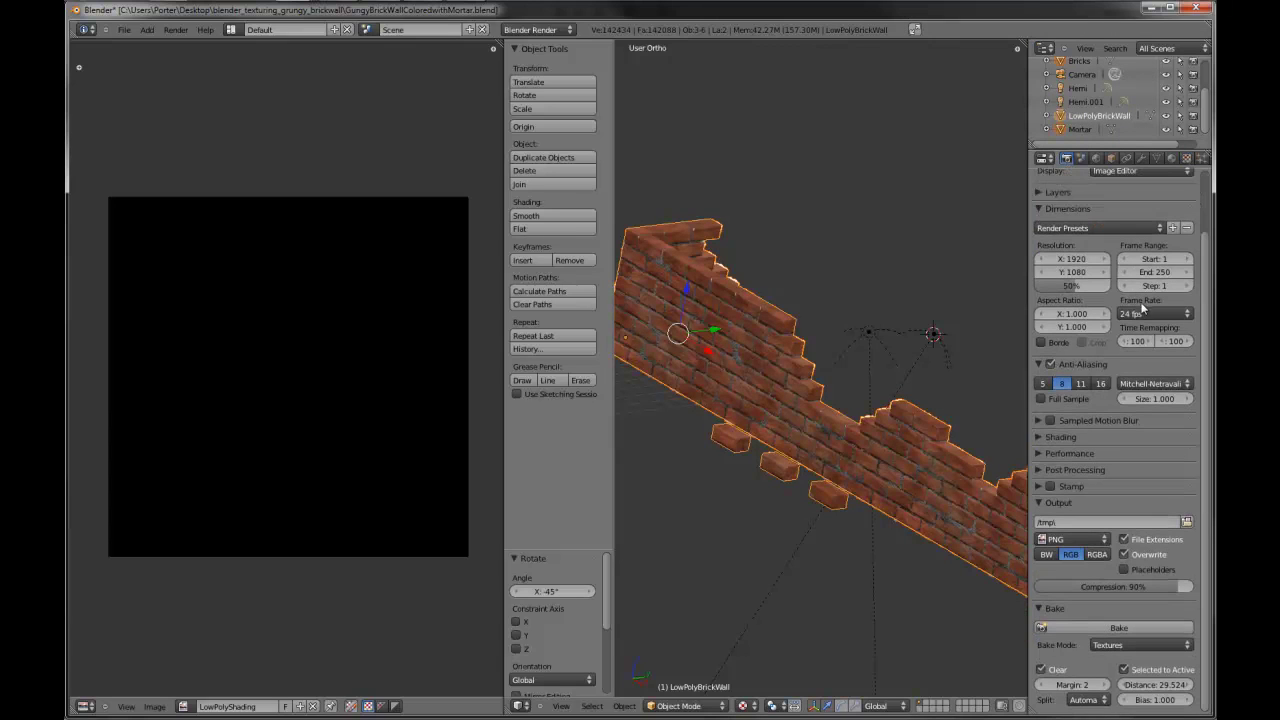
{"action": "left_click", "coordinate": [1128, 645]}
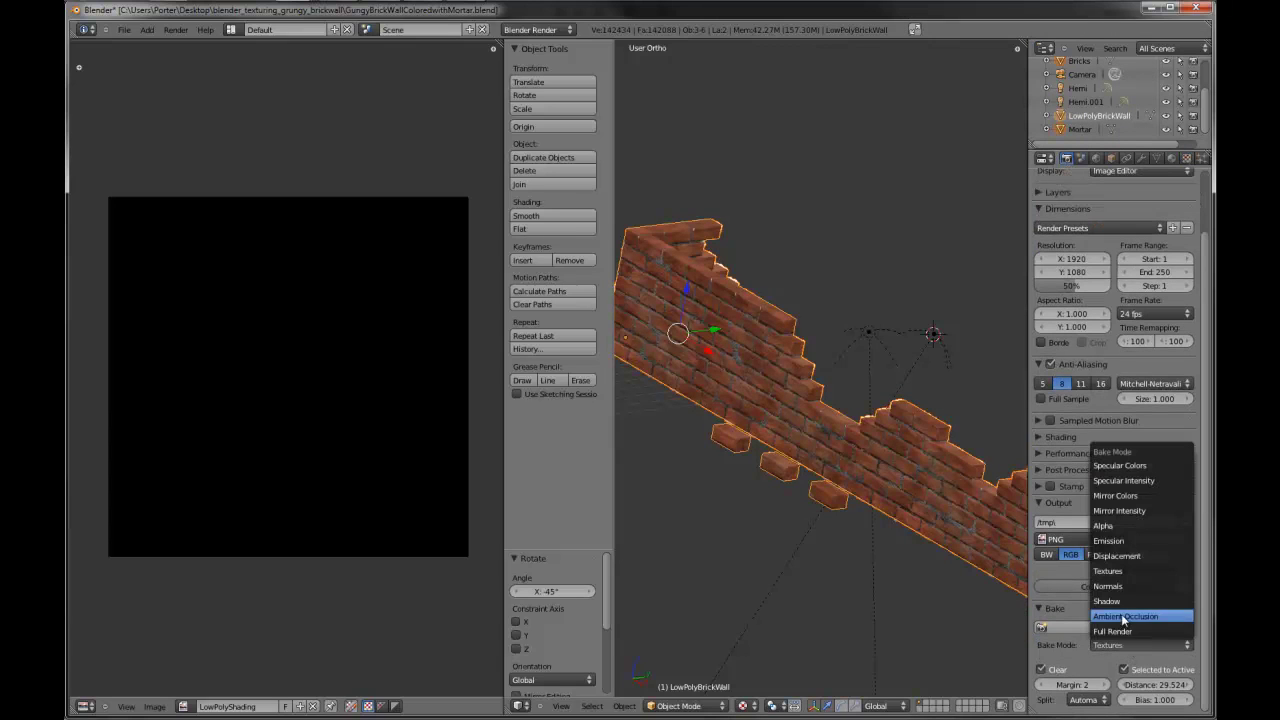
{"action": "left_click", "coordinate": [1128, 628]}
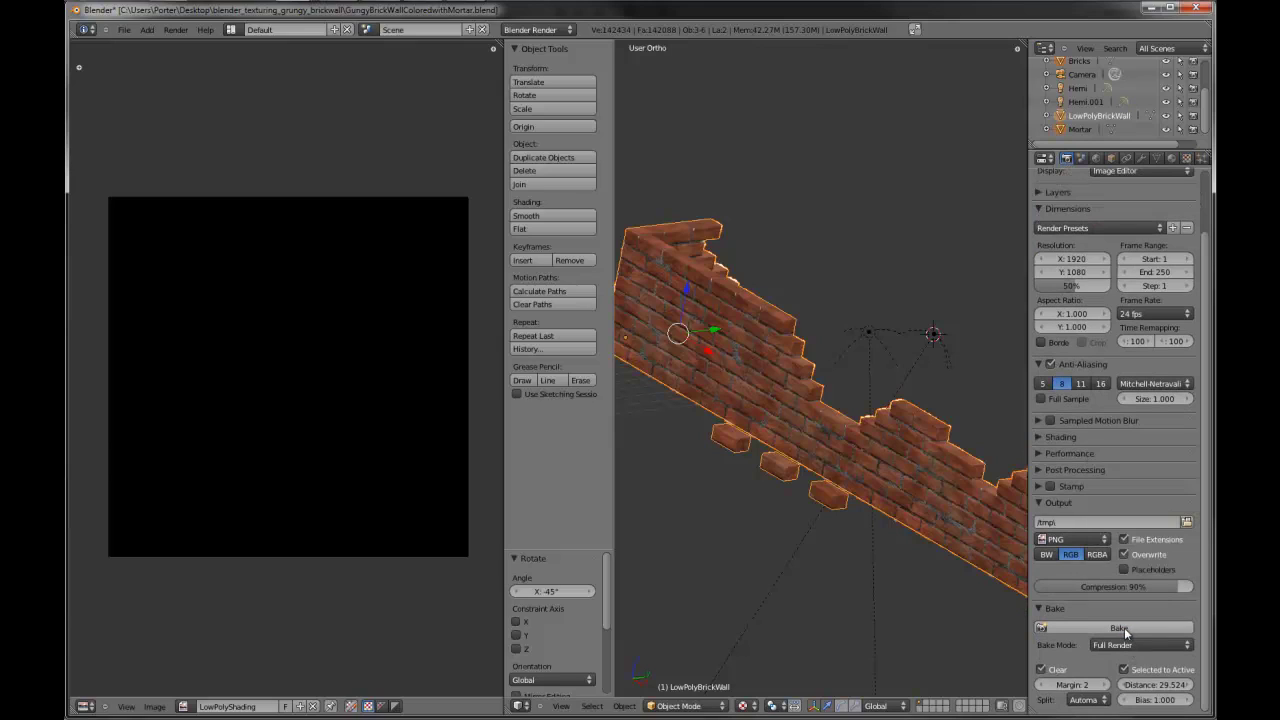
{"action": "left_click", "coordinate": [1119, 628]}
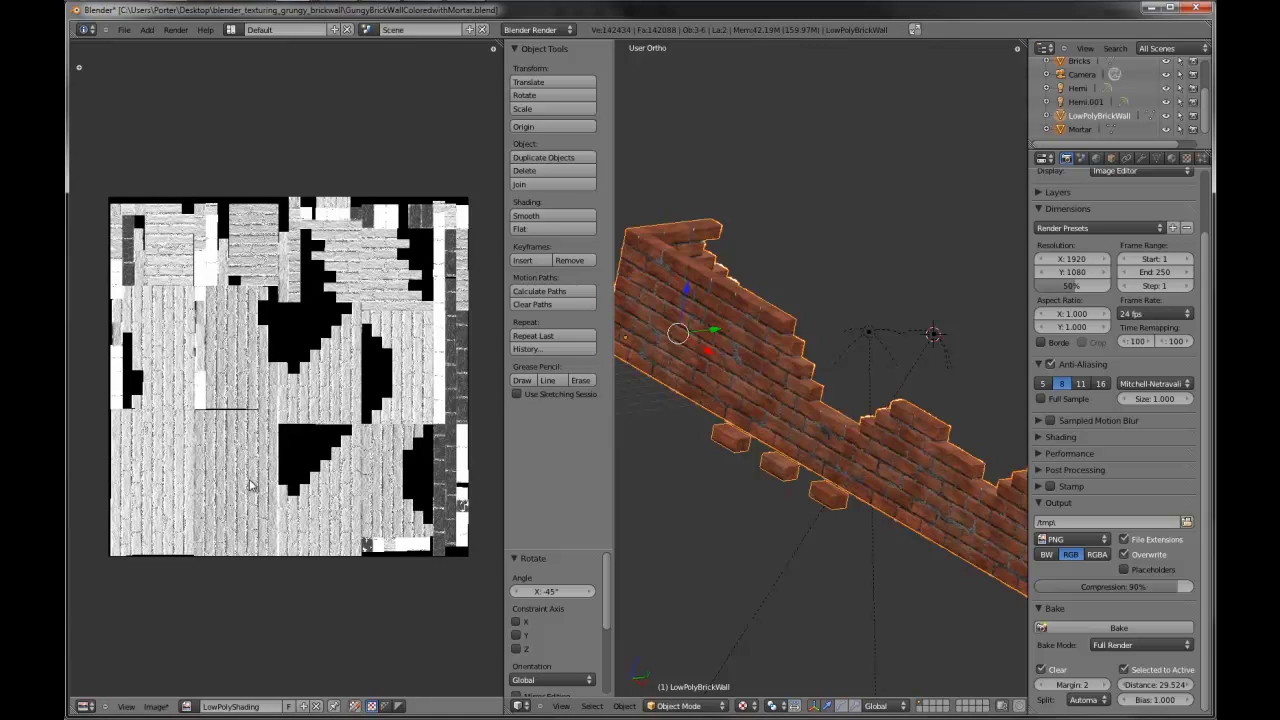
{"action": "left_click", "coordinate": [157, 706]}
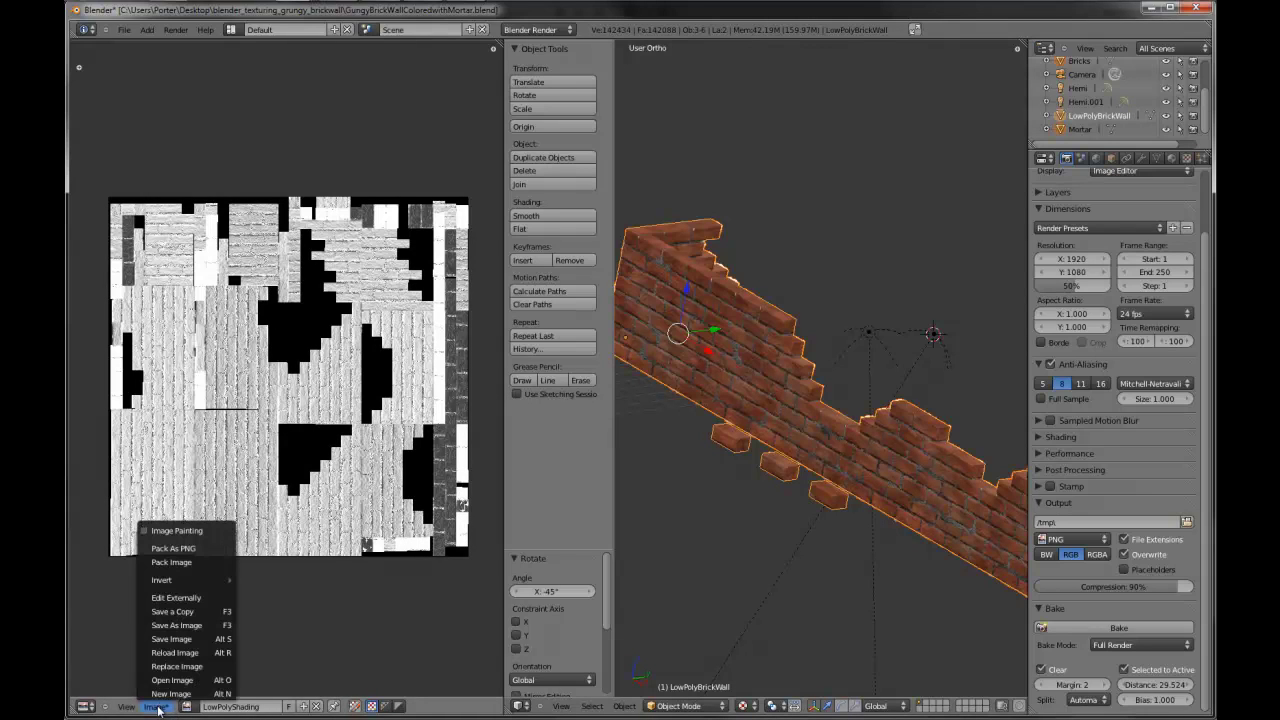
{"action": "left_click", "coordinate": [188, 638]}
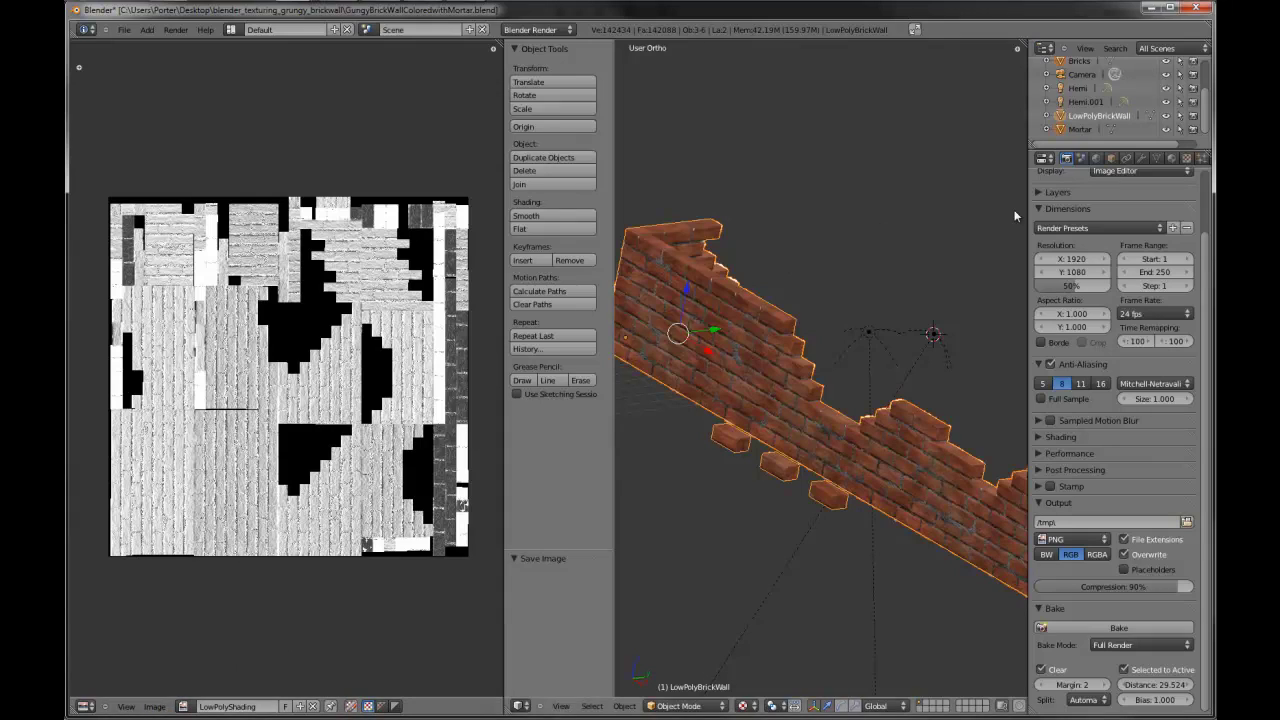
- Enable the LowPolyShading texture on the low-poly wall and set its blend type to Multiply
{"action": "left_click", "coordinate": [1187, 158]}
{"action": "left_click", "coordinate": [1148, 268]}
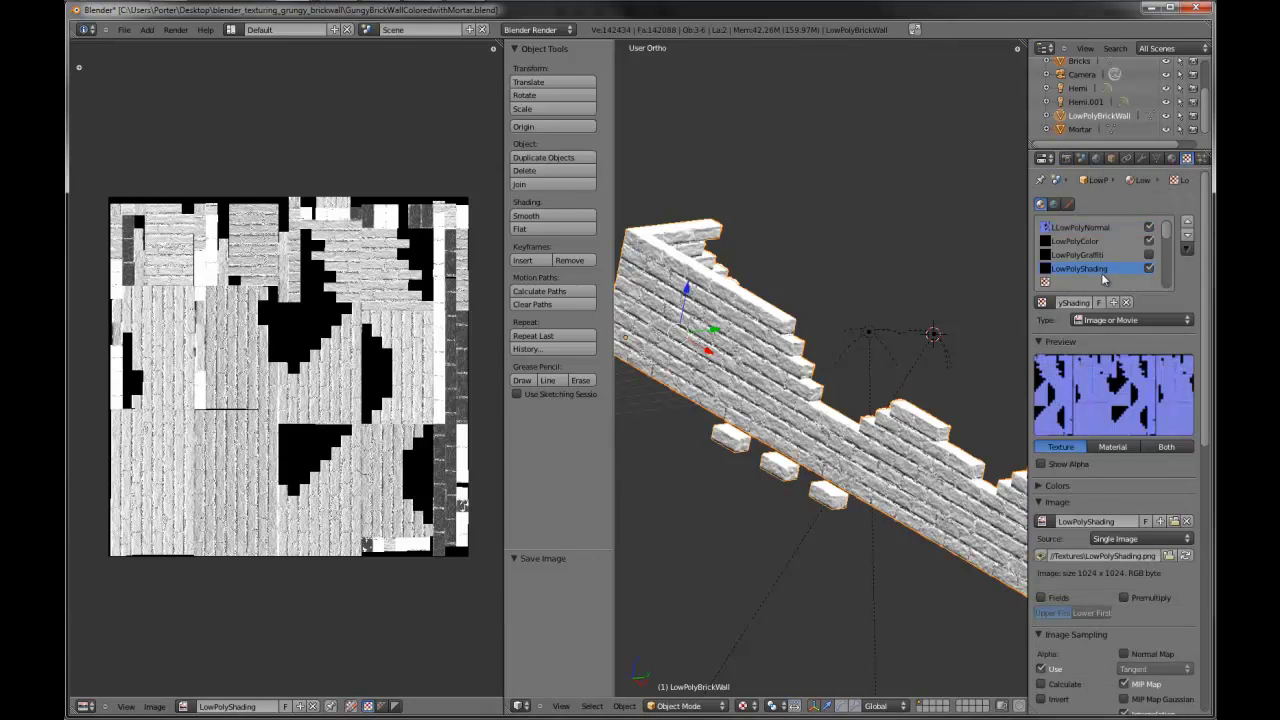
{"action": "left_click", "coordinate": [1104, 268]}
{"action": "scroll", "coordinate": [1095, 330], "scroll_direction": "down", "scroll_amount": 10}
{"action": "scroll", "coordinate": [1085, 450], "scroll_direction": "down", "scroll_amount": 3}
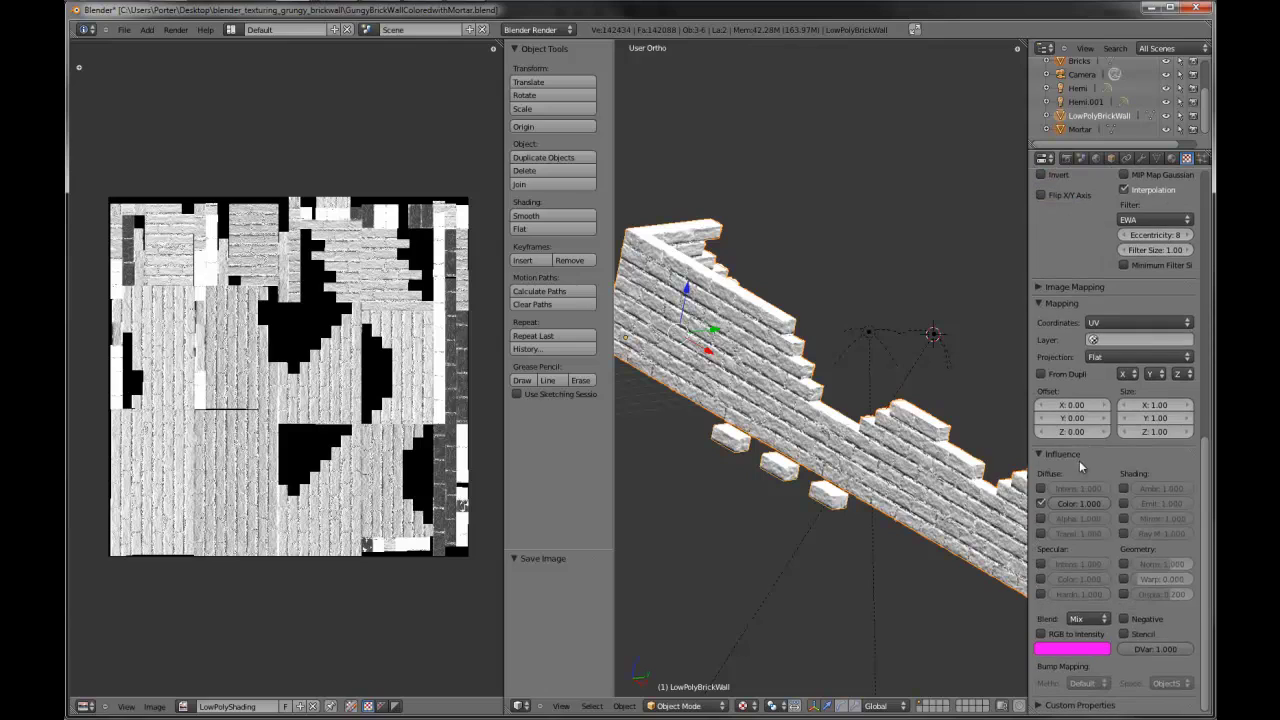
{"action": "left_click", "coordinate": [1087, 618]}
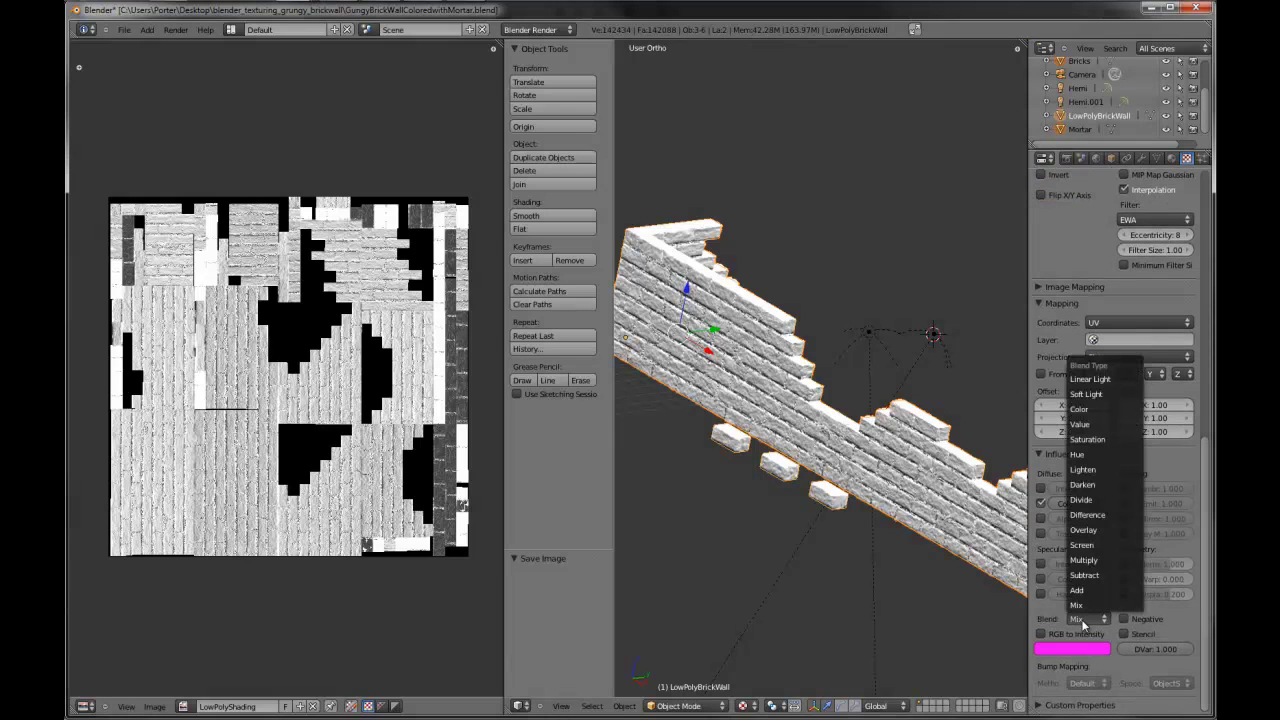
{"action": "left_click", "coordinate": [1093, 563]}
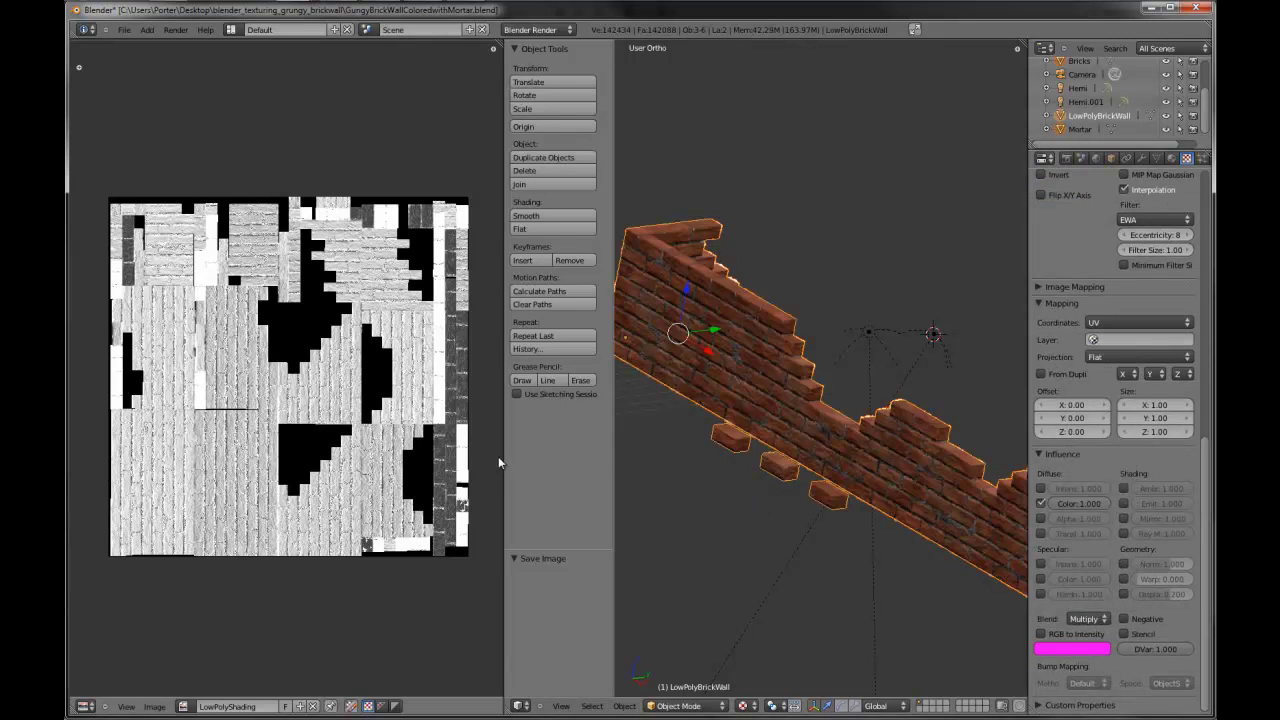
- Widen the 3D view and inspect the shaded low-poly wall from the front
{"action": "left_click_drag", "start_coordinate": [501, 454], "coordinate": [167, 440]}
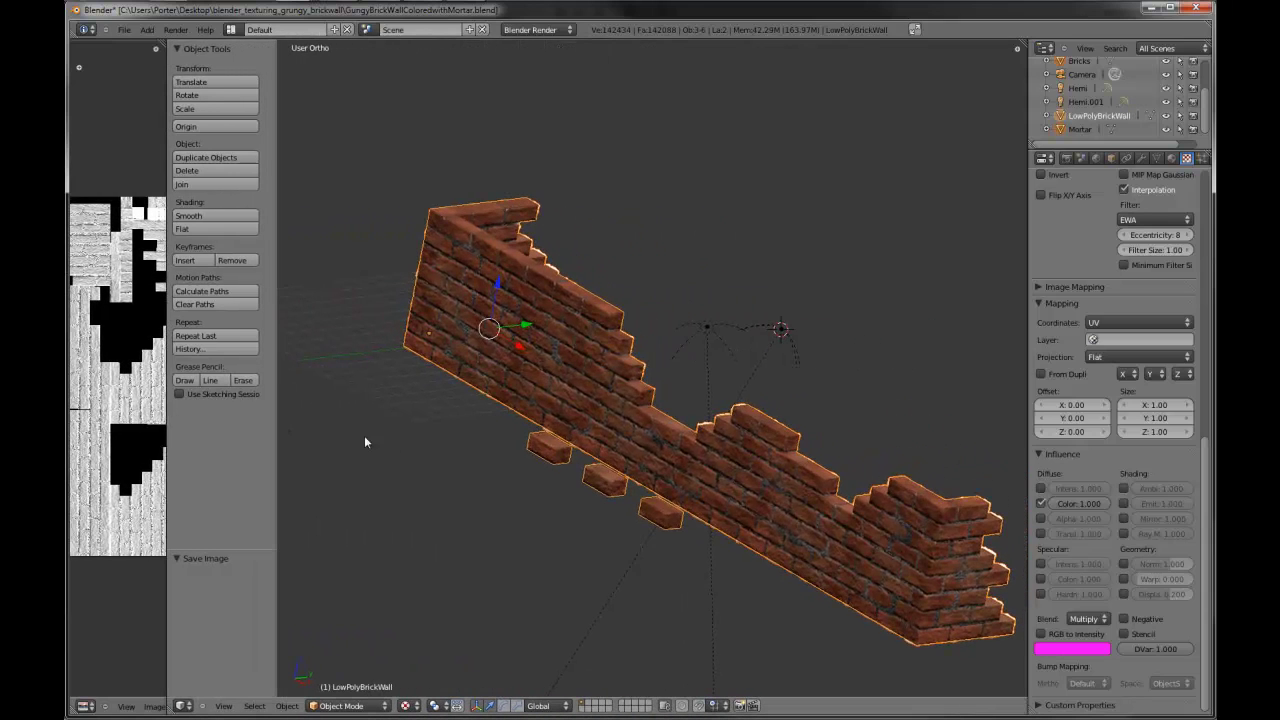
{"action": "scroll", "coordinate": [555, 464], "scroll_direction": "up", "scroll_amount": 1}
{"action": "key", "text": "KP_1"}
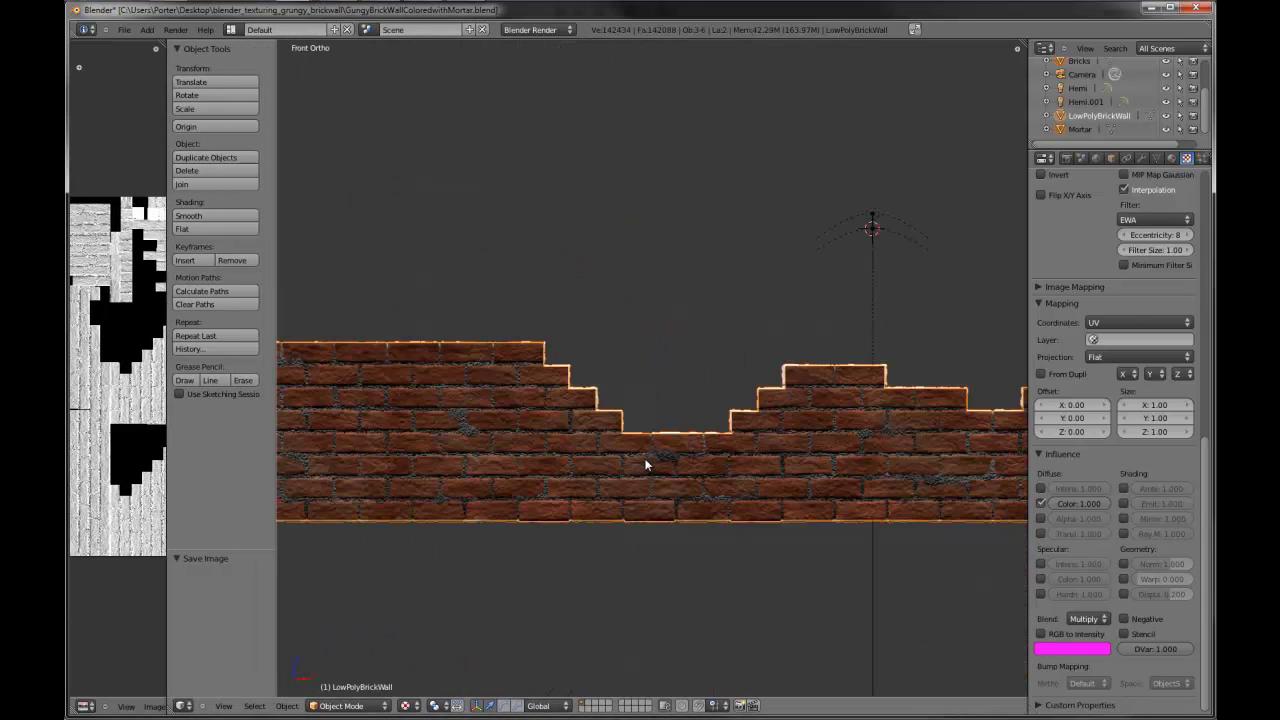
{"action": "scroll", "coordinate": [1175, 298], "scroll_direction": "up", "scroll_amount": 10}
{"action": "scroll", "coordinate": [1175, 298], "scroll_direction": "up", "scroll_amount": 3}
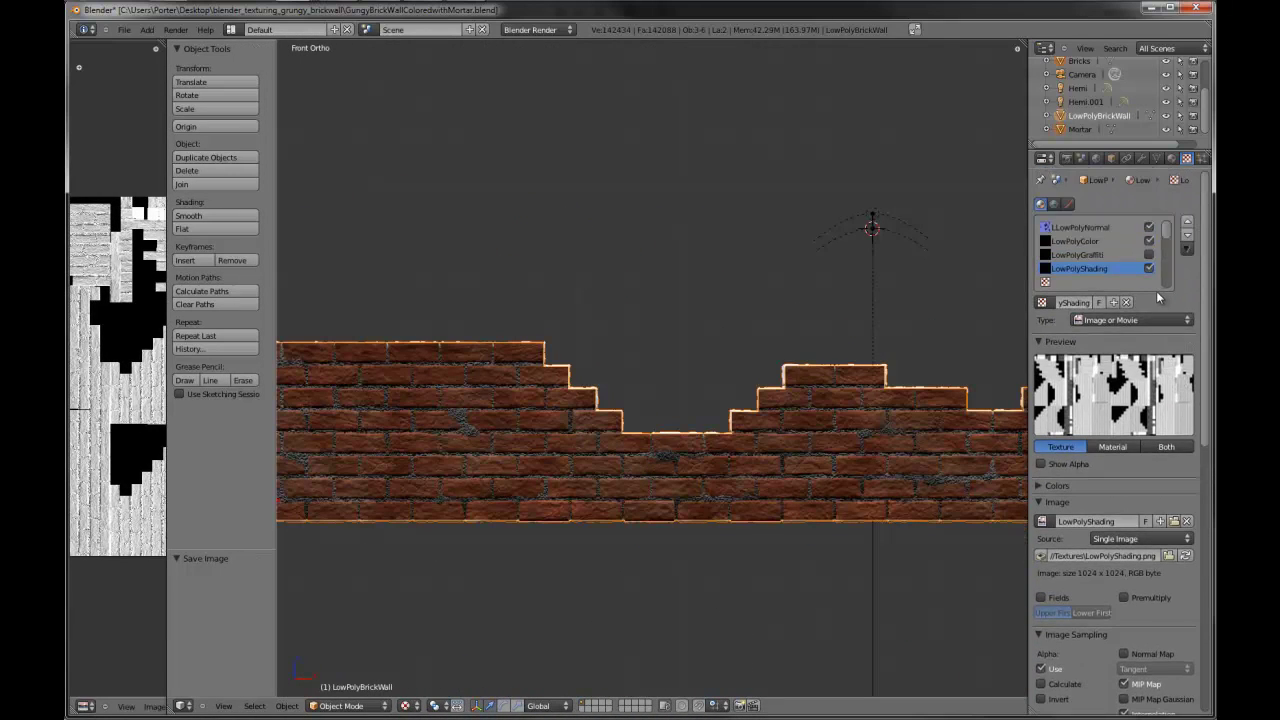
- Toggle the LowPolyShading texture off and back on to compare its effect on the low-poly wall
{"action": "scroll", "coordinate": [801, 410], "scroll_direction": "down", "scroll_amount": 2}
{"action": "scroll", "coordinate": [717, 482], "scroll_direction": "up", "scroll_amount": 4}
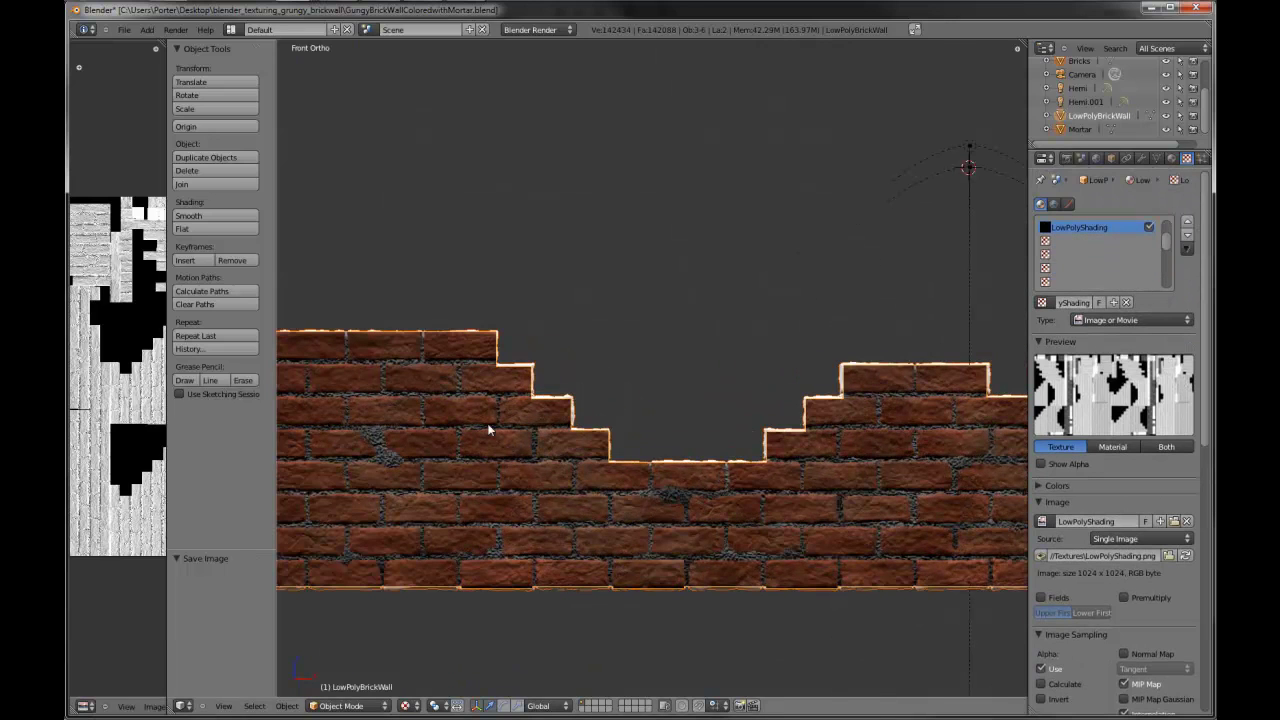
{"action": "left_click", "coordinate": [1150, 227]}
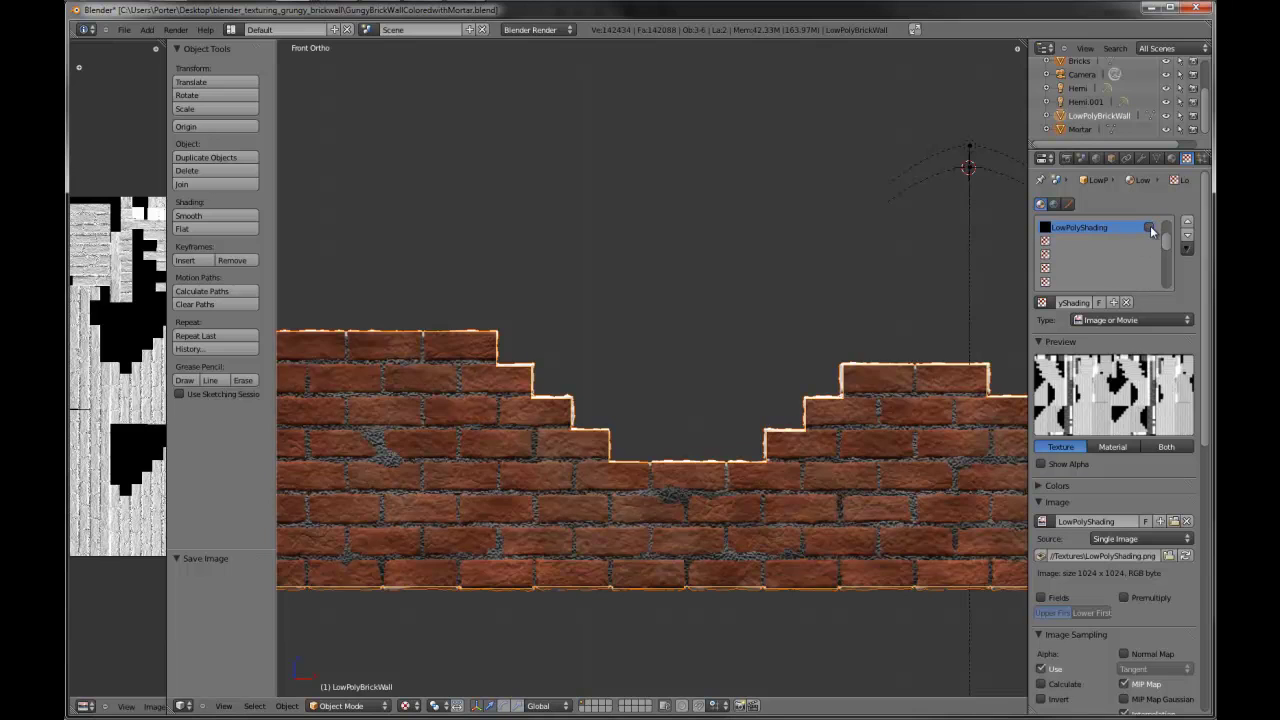
{"action": "left_click", "coordinate": [1150, 228]}
- Lower the LowPolyShading texture's diffuse color influence to 0.455 and inspect the wall up close
{"action": "scroll", "coordinate": [1100, 490], "scroll_direction": "down", "scroll_amount": 10}
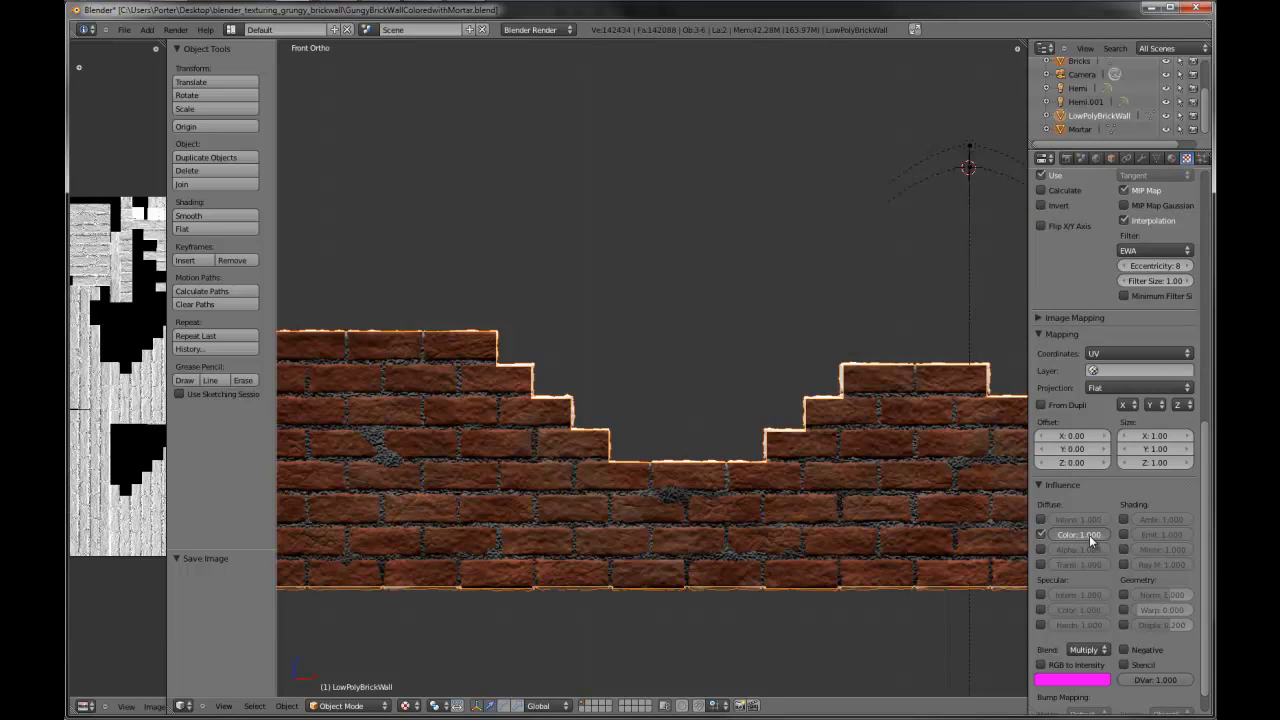
{"action": "left_click_drag", "start_coordinate": [1090, 541], "coordinate": [1057, 540]}
{"action": "scroll", "coordinate": [889, 517], "scroll_direction": "down", "scroll_amount": 3}
{"action": "scroll", "coordinate": [1151, 448], "scroll_direction": "up", "scroll_amount": 10}
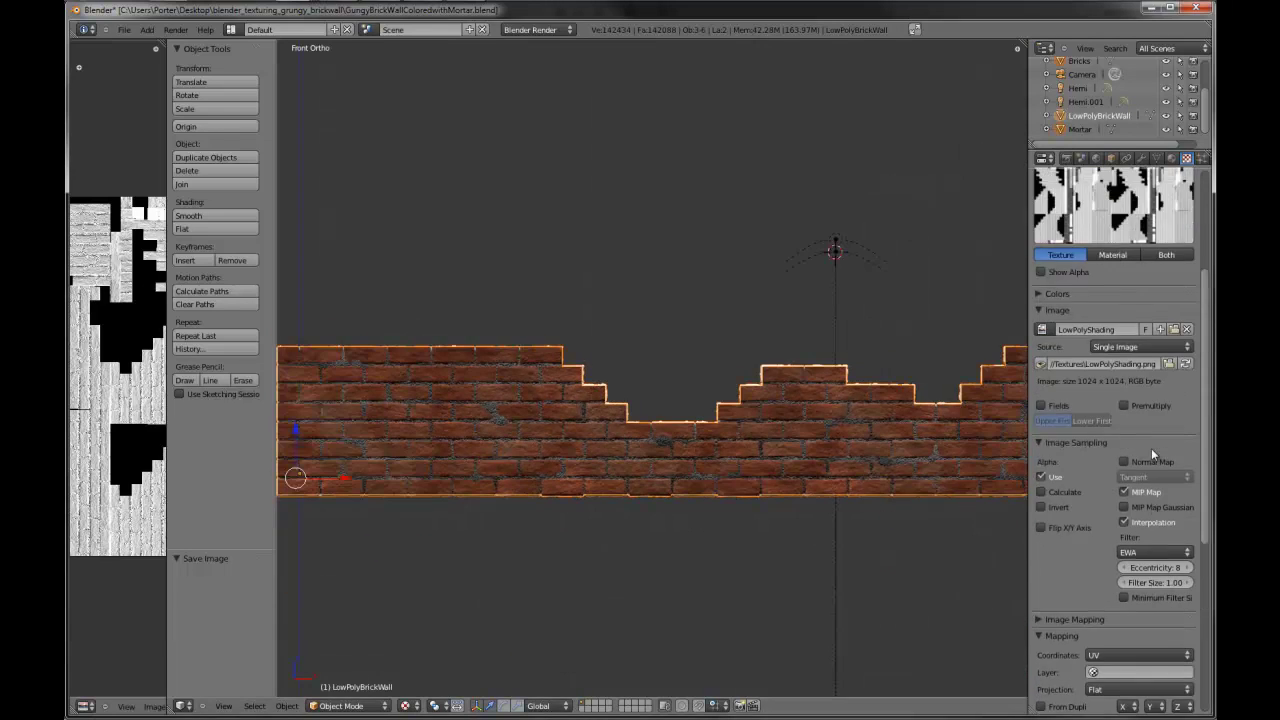
{"action": "scroll", "coordinate": [946, 446], "scroll_direction": "up", "scroll_amount": 3}
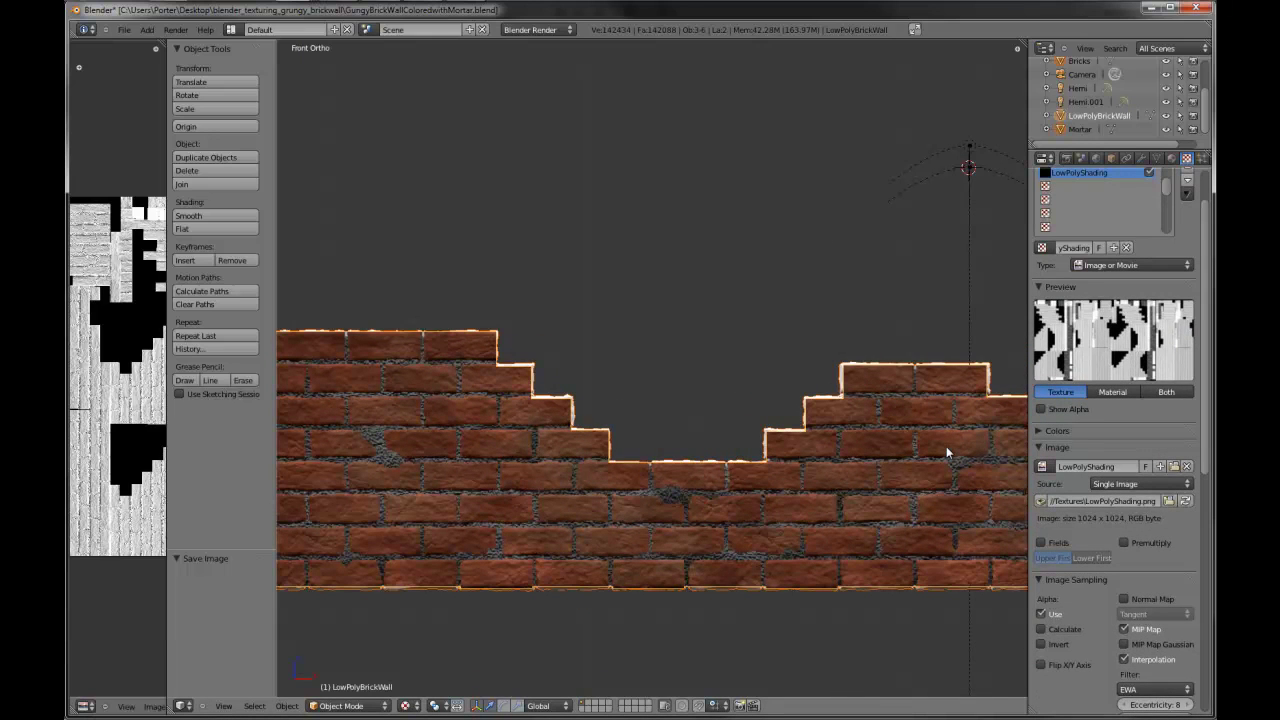
{"action": "scroll", "coordinate": [1019, 424], "scroll_direction": "up", "scroll_amount": 2}
{"action": "scroll", "coordinate": [1143, 350], "scroll_direction": "up", "scroll_amount": 2}
{"action": "scroll", "coordinate": [1140, 253], "scroll_direction": "up", "scroll_amount": 3}
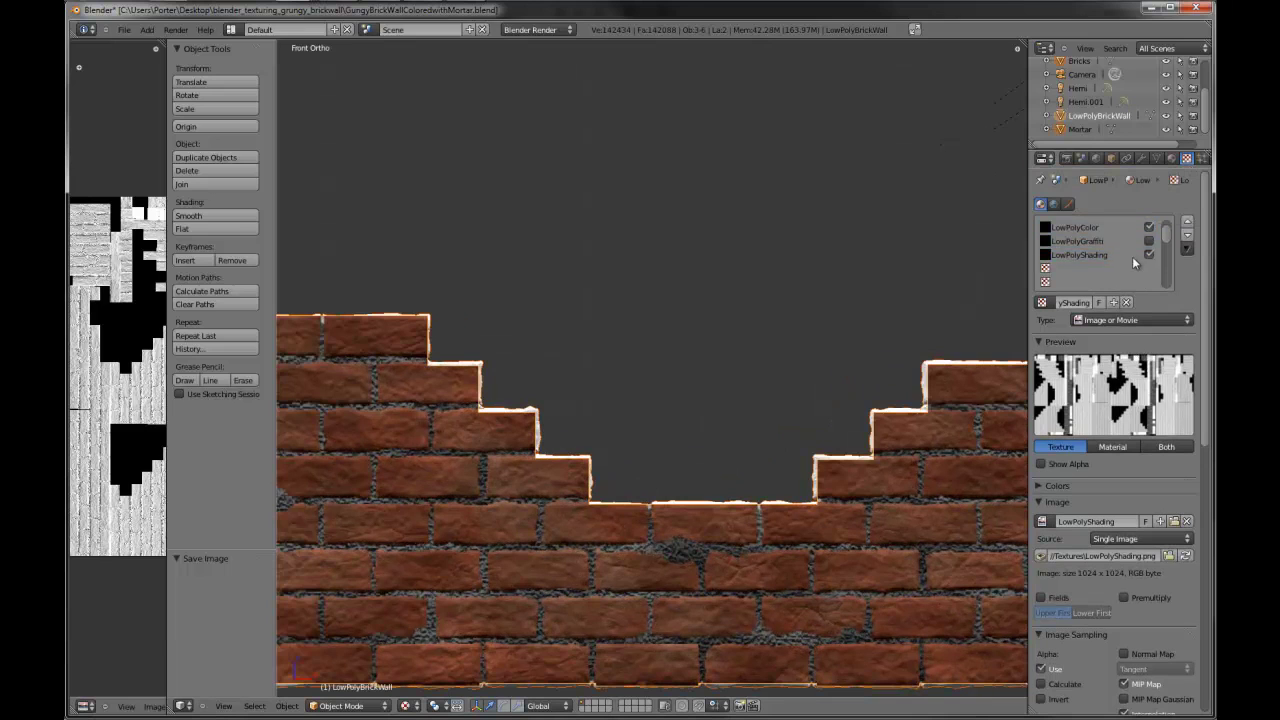
- Toggle the LLowPolyNormal texture to compare the wall's relief, and raise LowPolyShading's diffuse color influence to 1.000
{"action": "left_click", "coordinate": [1150, 228]}
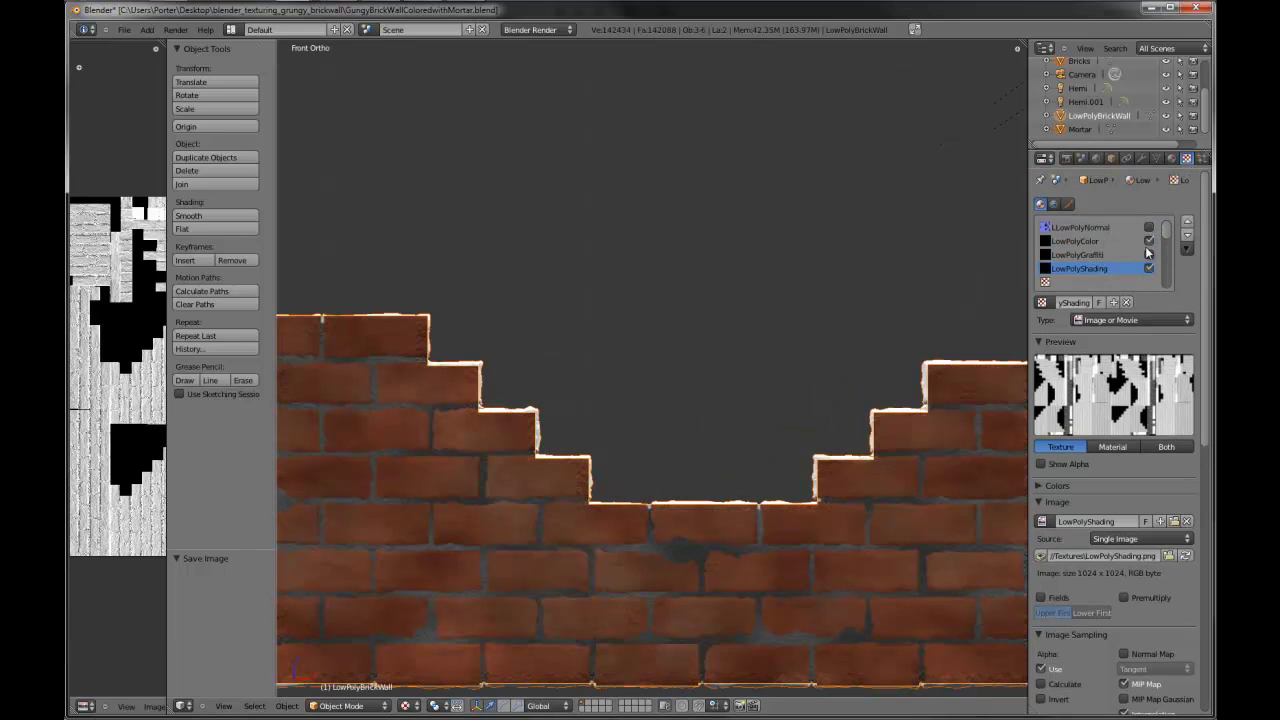
{"action": "scroll", "coordinate": [1095, 470], "scroll_direction": "down", "scroll_amount": 8}
{"action": "scroll", "coordinate": [1097, 520], "scroll_direction": "down", "scroll_amount": 4}
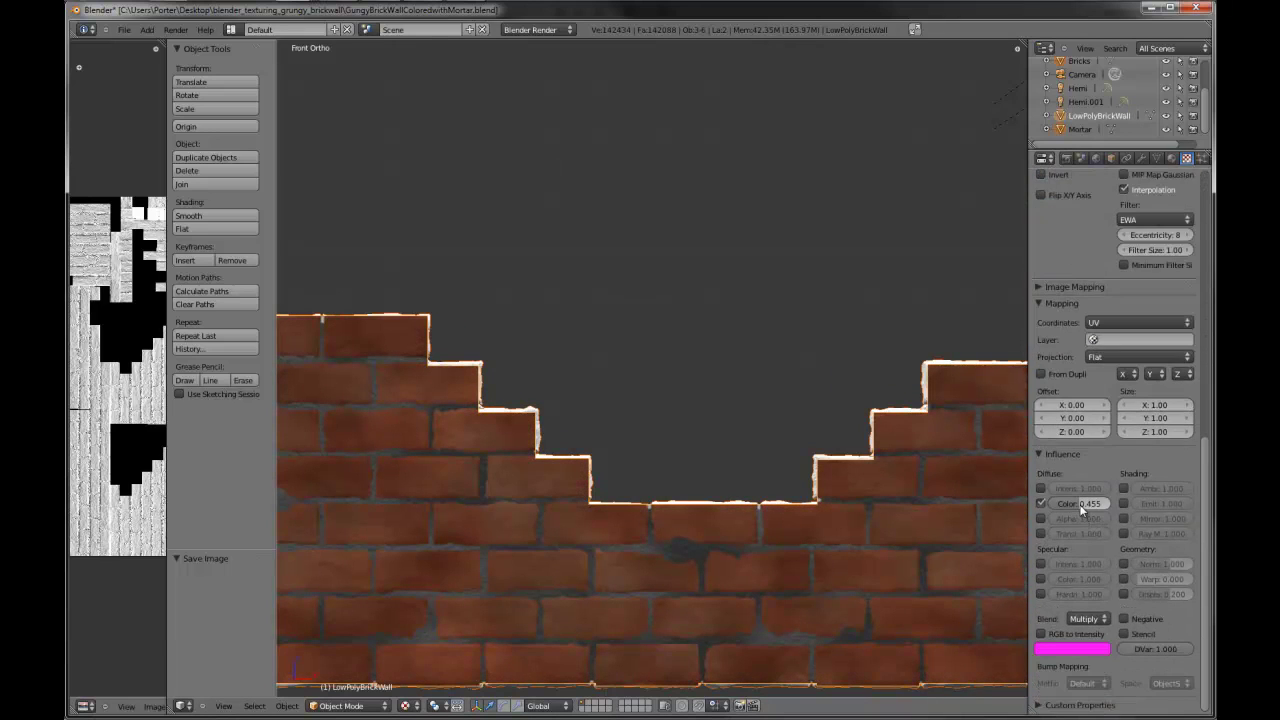
{"action": "left_click_drag", "start_coordinate": [1082, 510], "coordinate": [1130, 504]}
{"action": "scroll", "coordinate": [771, 505], "scroll_direction": "down", "scroll_amount": 1}
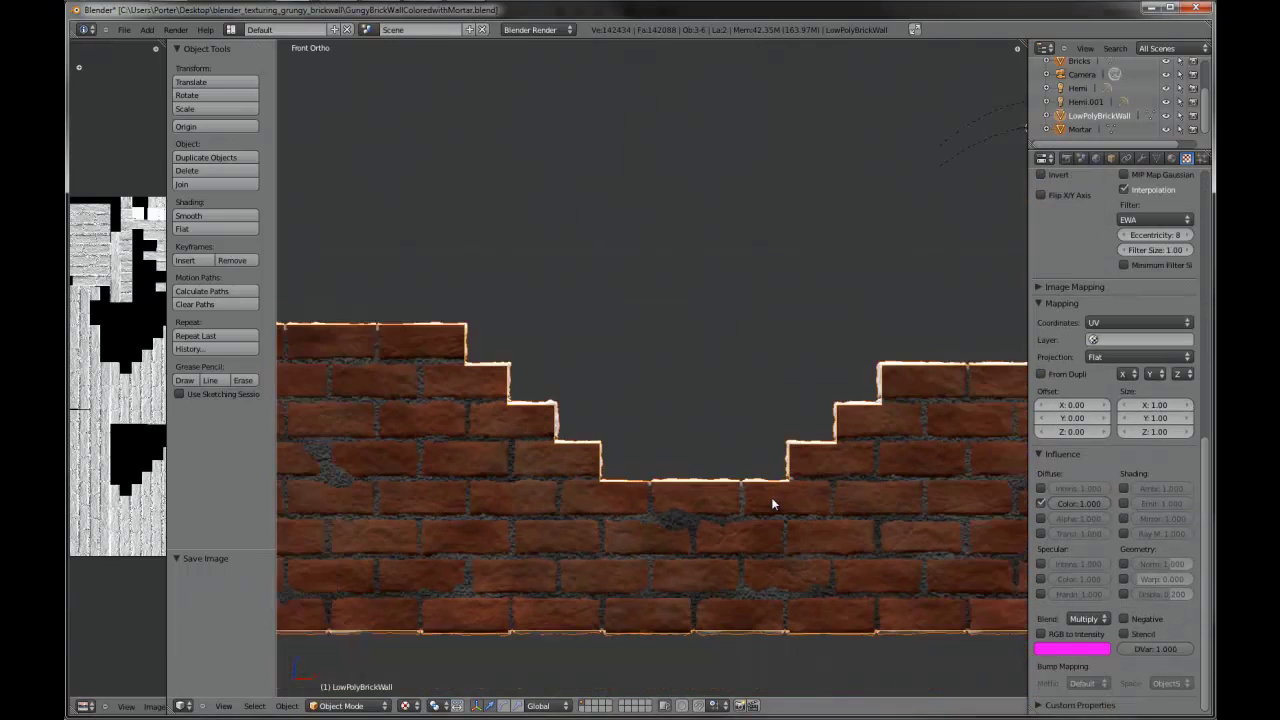
- Set the LowPolyShading texture's diffuse color influence to 0.5
{"action": "scroll", "coordinate": [771, 504], "scroll_direction": "down", "scroll_amount": 2}
{"action": "middle_click_drag", "start_coordinate": [766, 490], "coordinate": [700, 530]}
{"action": "scroll", "coordinate": [1090, 500], "scroll_direction": "up", "scroll_amount": 8}
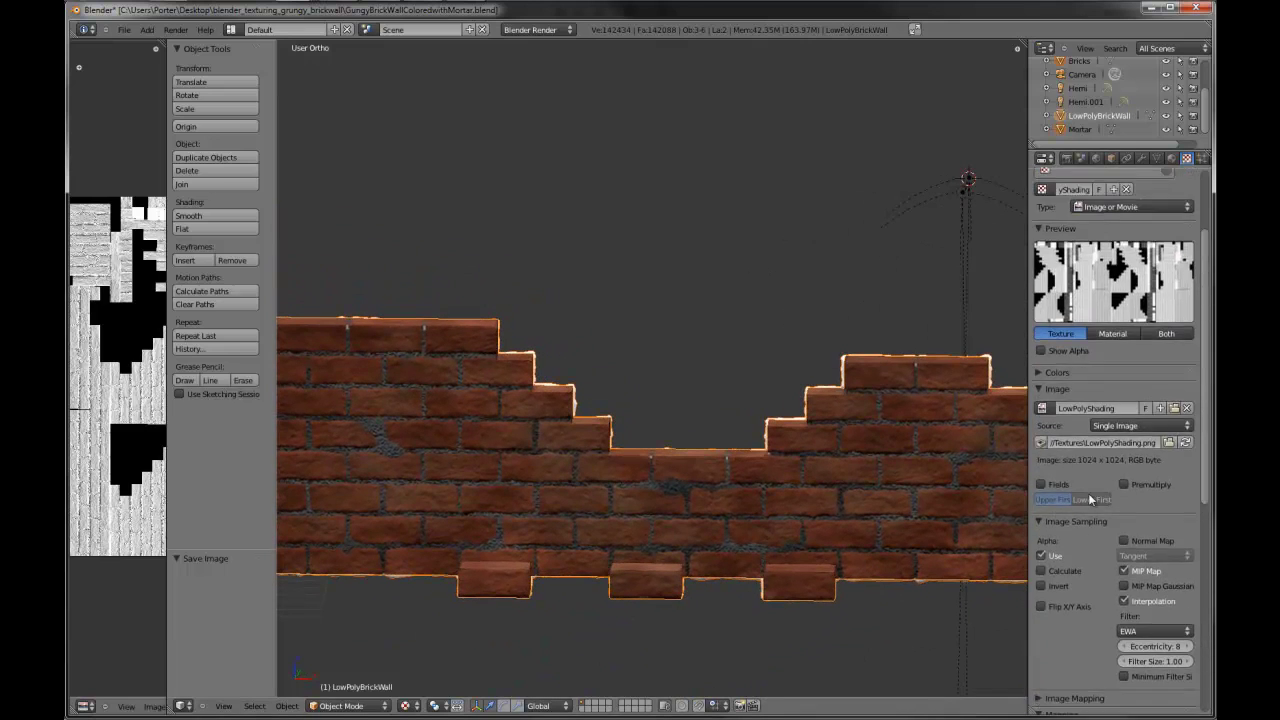
{"action": "scroll", "coordinate": [1090, 500], "scroll_direction": "up", "scroll_amount": 4}
{"action": "scroll", "coordinate": [1091, 580], "scroll_direction": "down", "scroll_amount": 12}
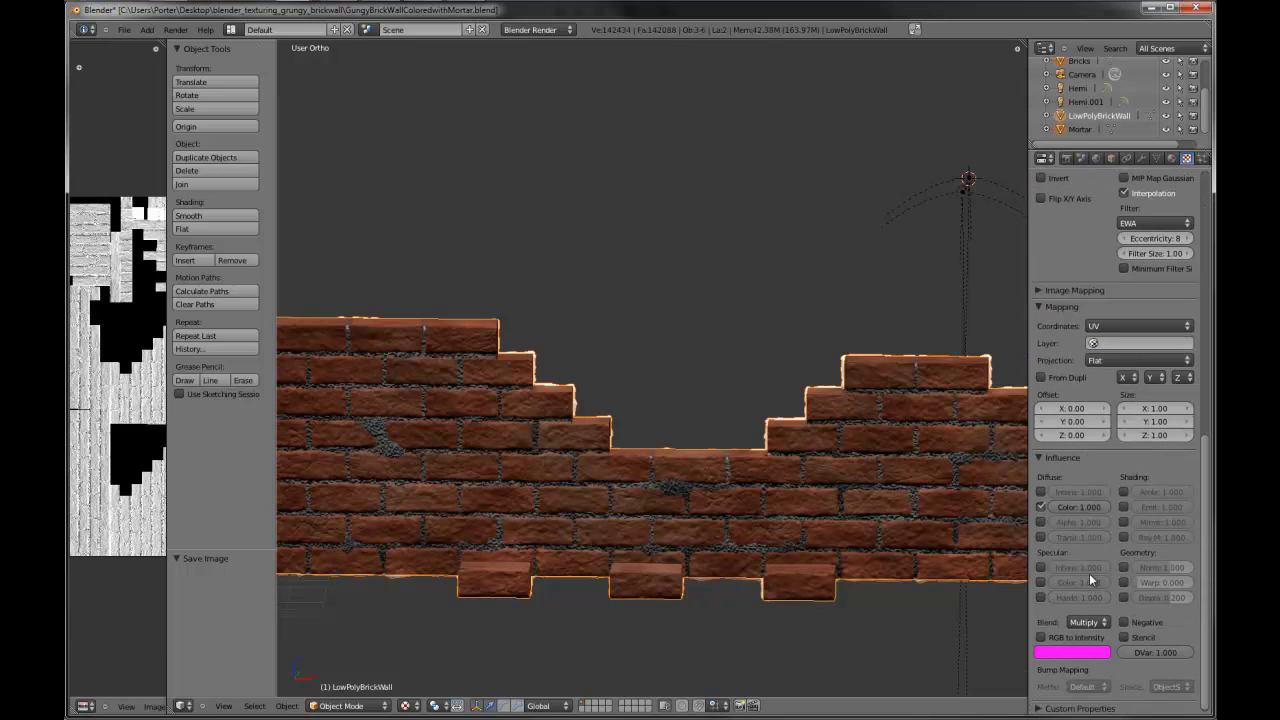
{"action": "left_click", "coordinate": [1075, 508]}
{"action": "type", "text": ".5"}
{"action": "key", "text": "Return"}
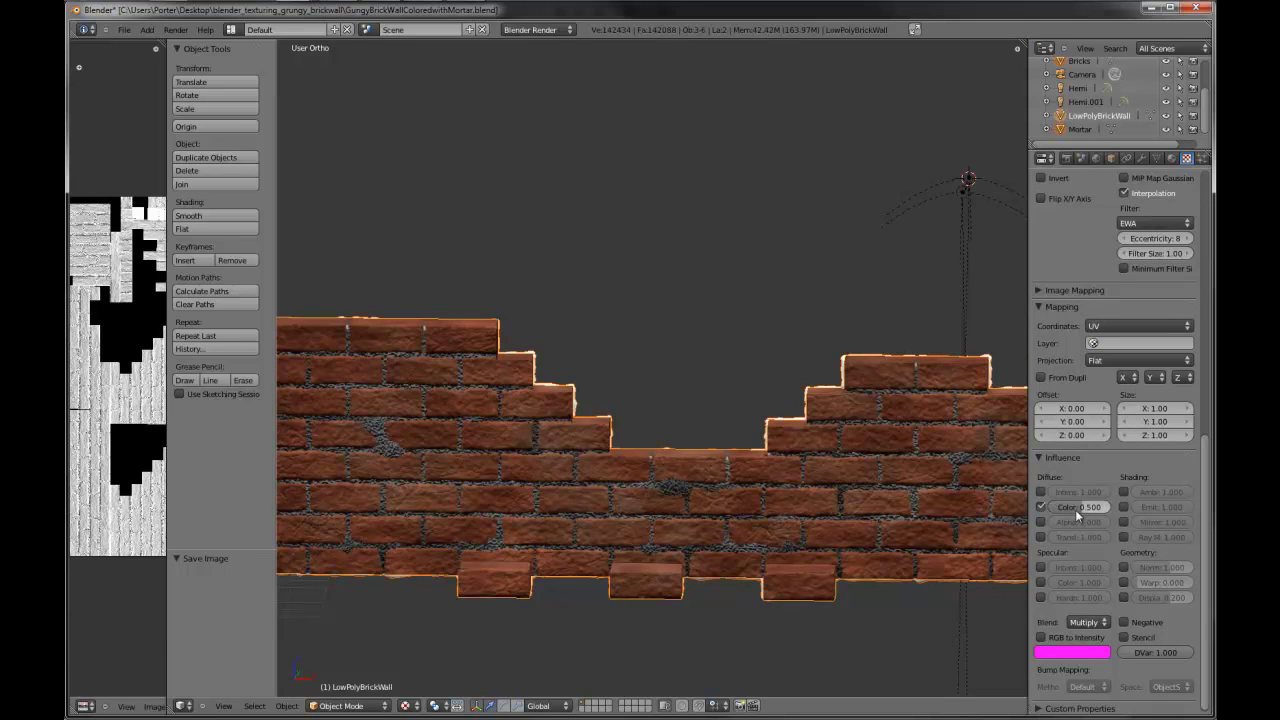
- Select and enable the LowPolyGraffiti texture, and switch the low-poly wall to Texture Paint mode
{"action": "scroll", "coordinate": [890, 503], "scroll_direction": "down", "scroll_amount": 1}
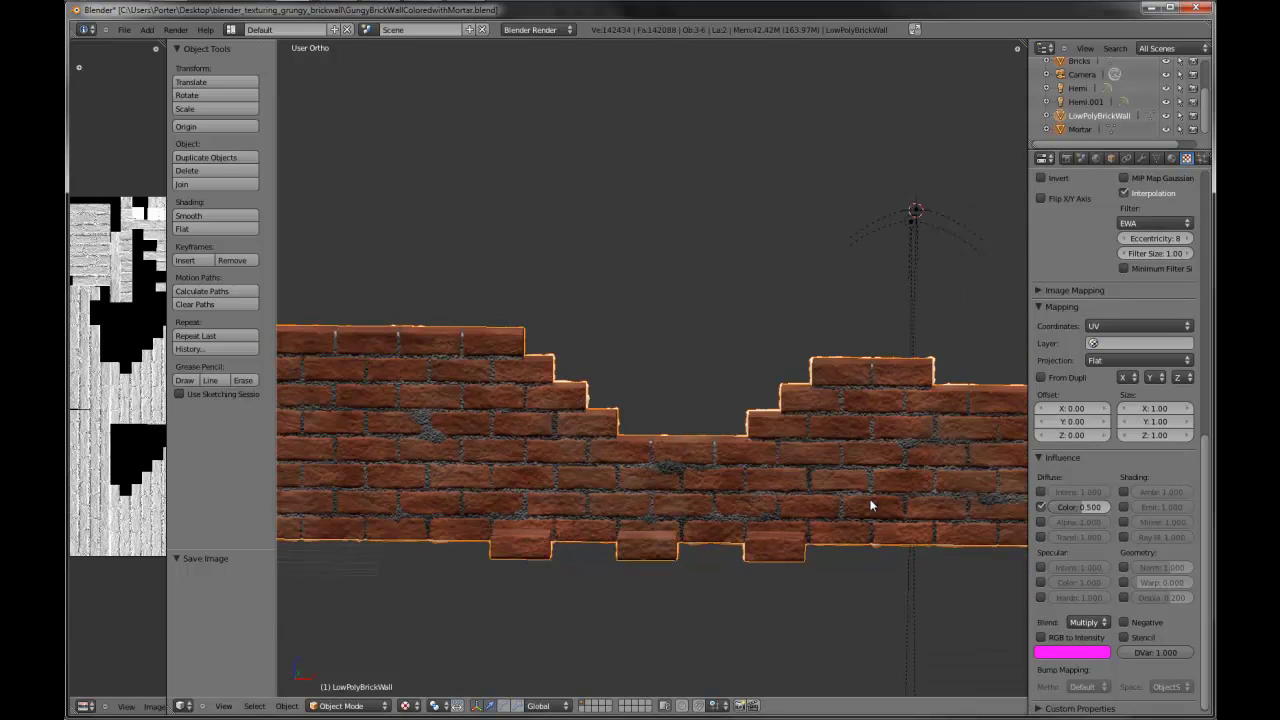
{"action": "scroll", "coordinate": [870, 505], "scroll_direction": "down", "scroll_amount": 1}
{"action": "key", "text": "KP_1"}
{"action": "mouse_move", "coordinate": [808, 505]}
{"action": "middle_mouse_down", "text": "shift"}
{"action": "mouse_move", "coordinate": [833, 478]}
{"action": "mouse_move", "coordinate": [784, 505]}
{"action": "middle_mouse_up", "text": "shift"}
{"action": "scroll", "coordinate": [833, 483], "scroll_direction": "down", "scroll_amount": 1}
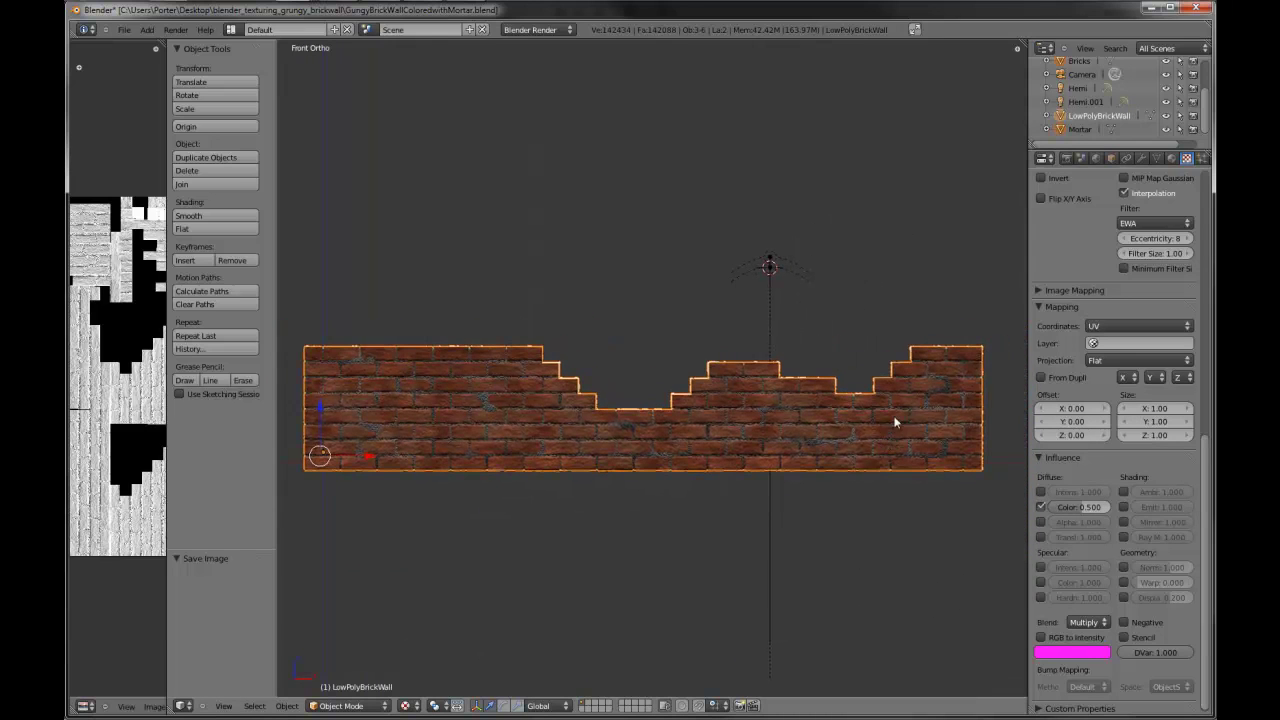
{"action": "middle_click_drag", "start_coordinate": [773, 445], "coordinate": [707, 498]}
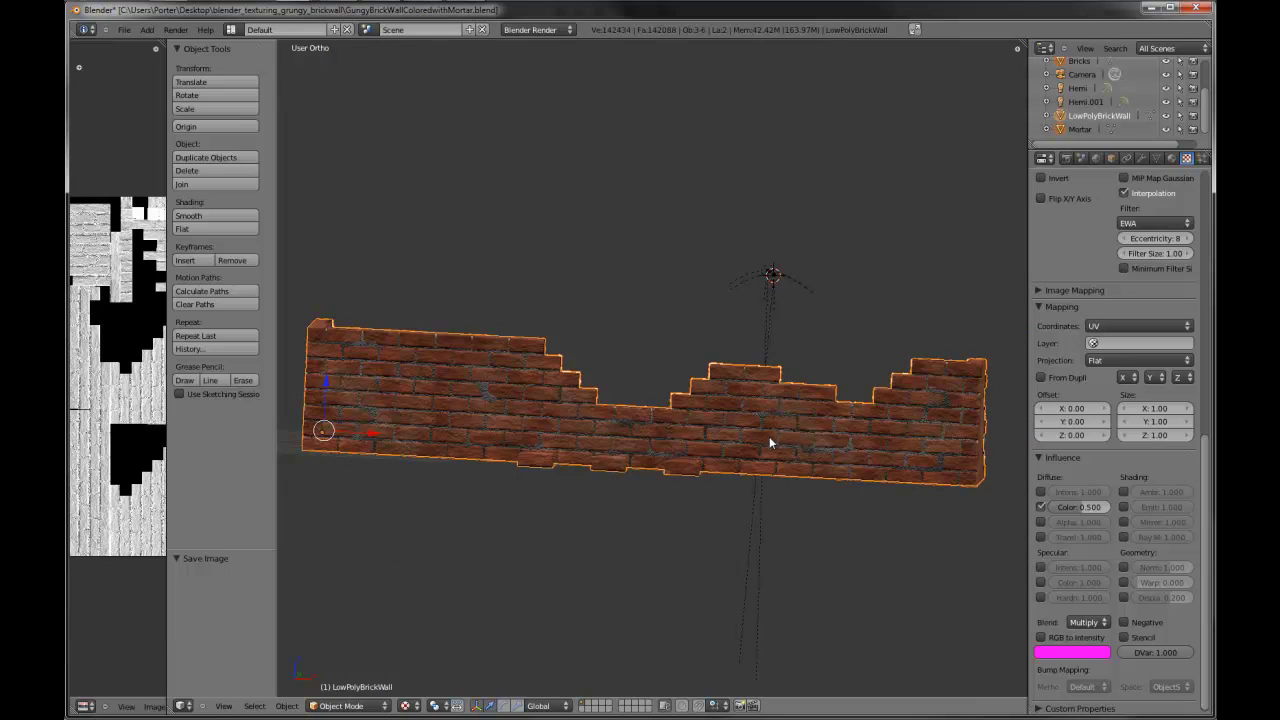
{"action": "scroll", "coordinate": [1052, 365], "scroll_direction": "up", "scroll_amount": 10}
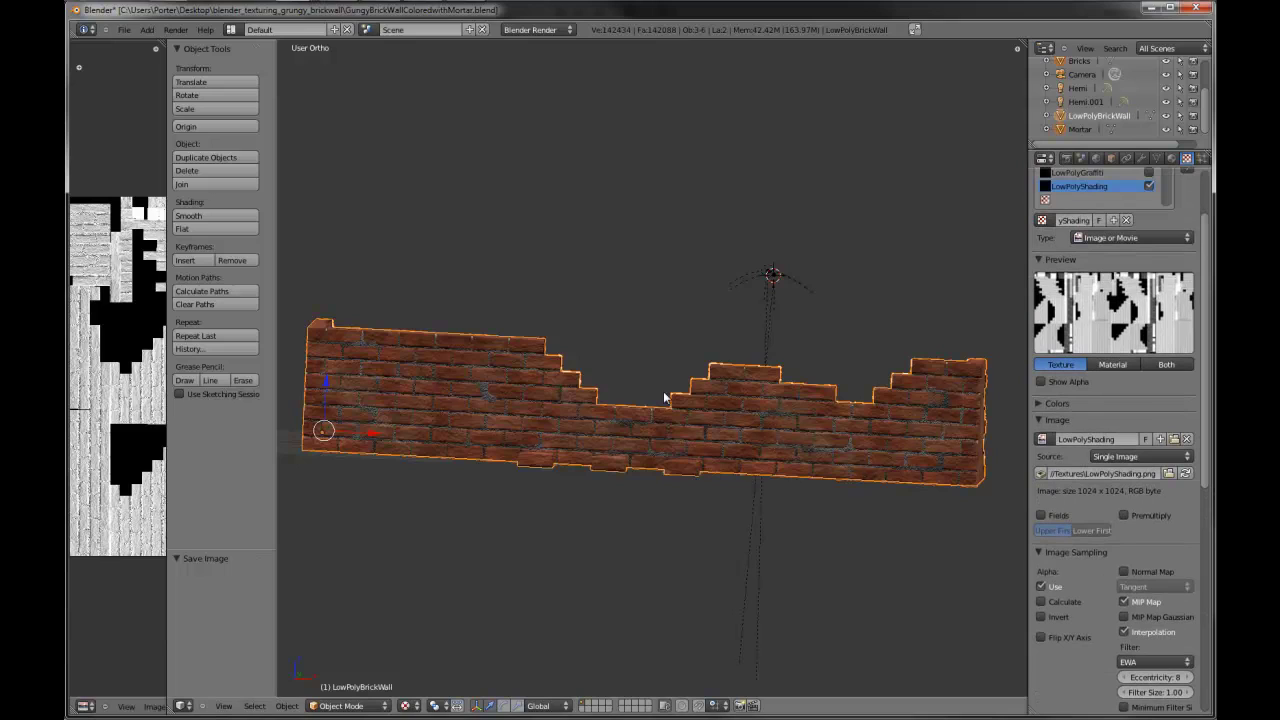
{"action": "scroll", "coordinate": [1125, 305], "scroll_direction": "up", "scroll_amount": 2}
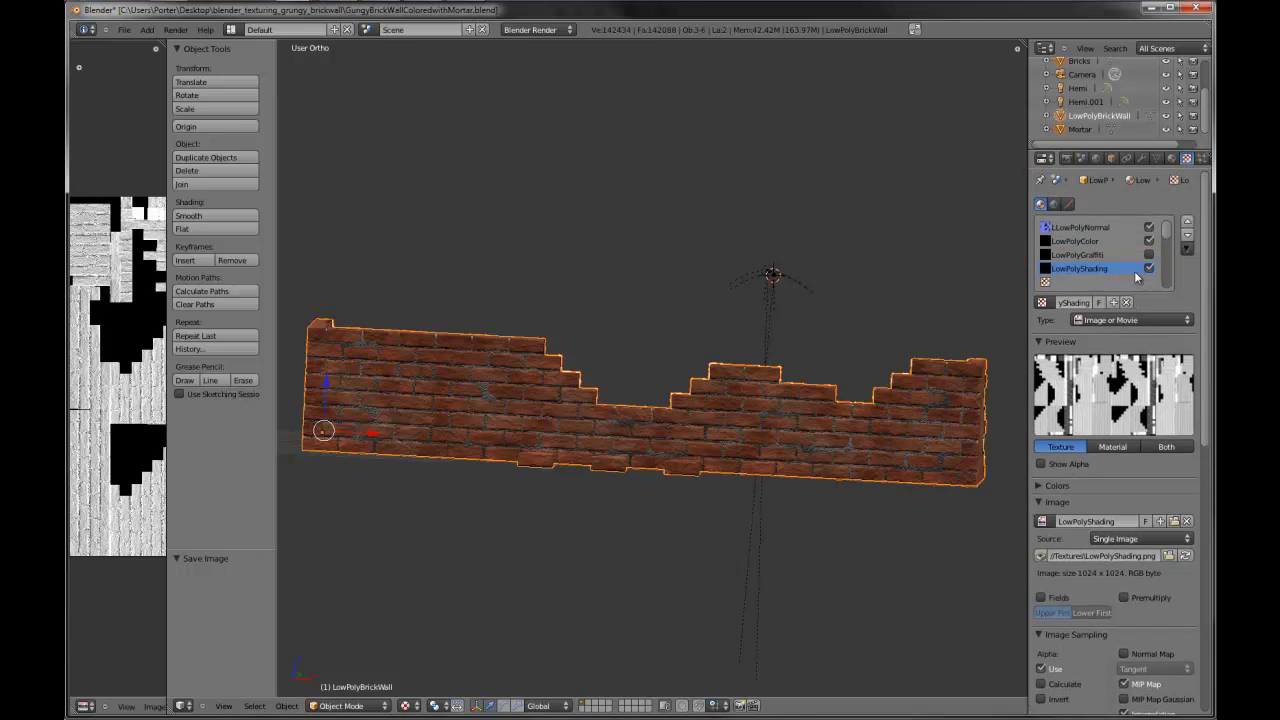
{"action": "left_click", "coordinate": [1102, 256]}
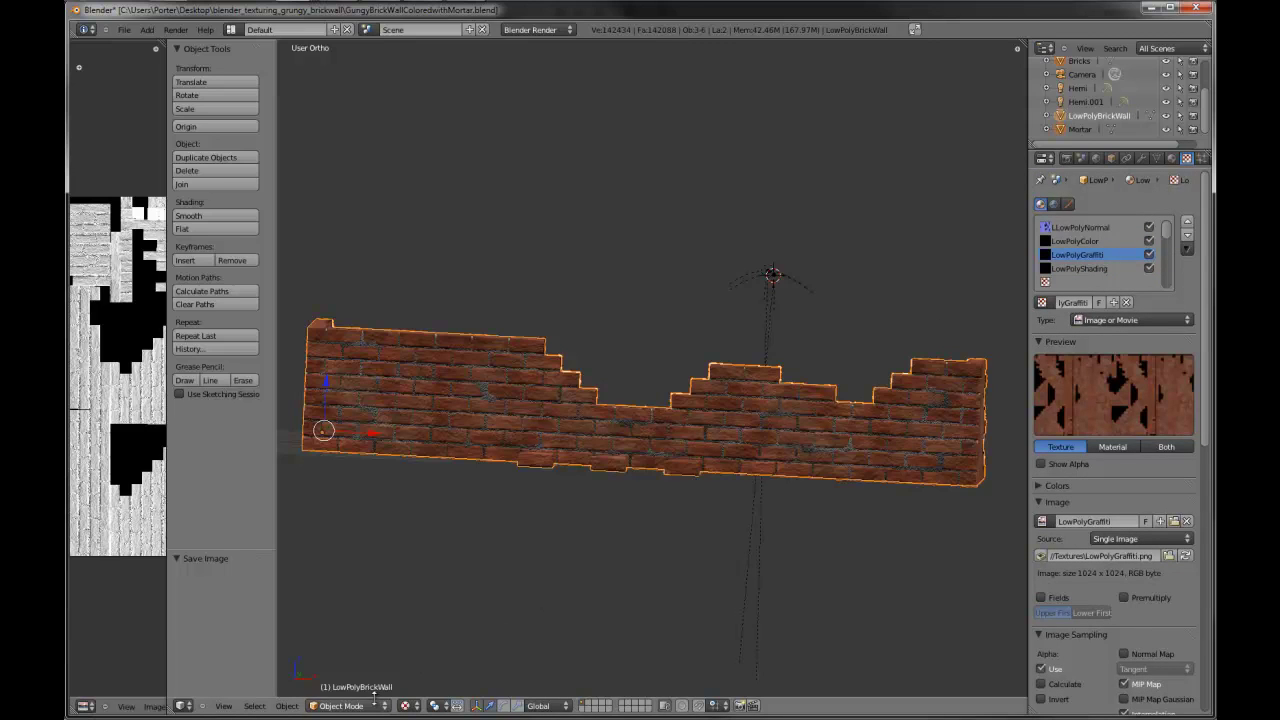
{"action": "left_click", "coordinate": [341, 705]}
{"action": "left_click", "coordinate": [345, 635]}
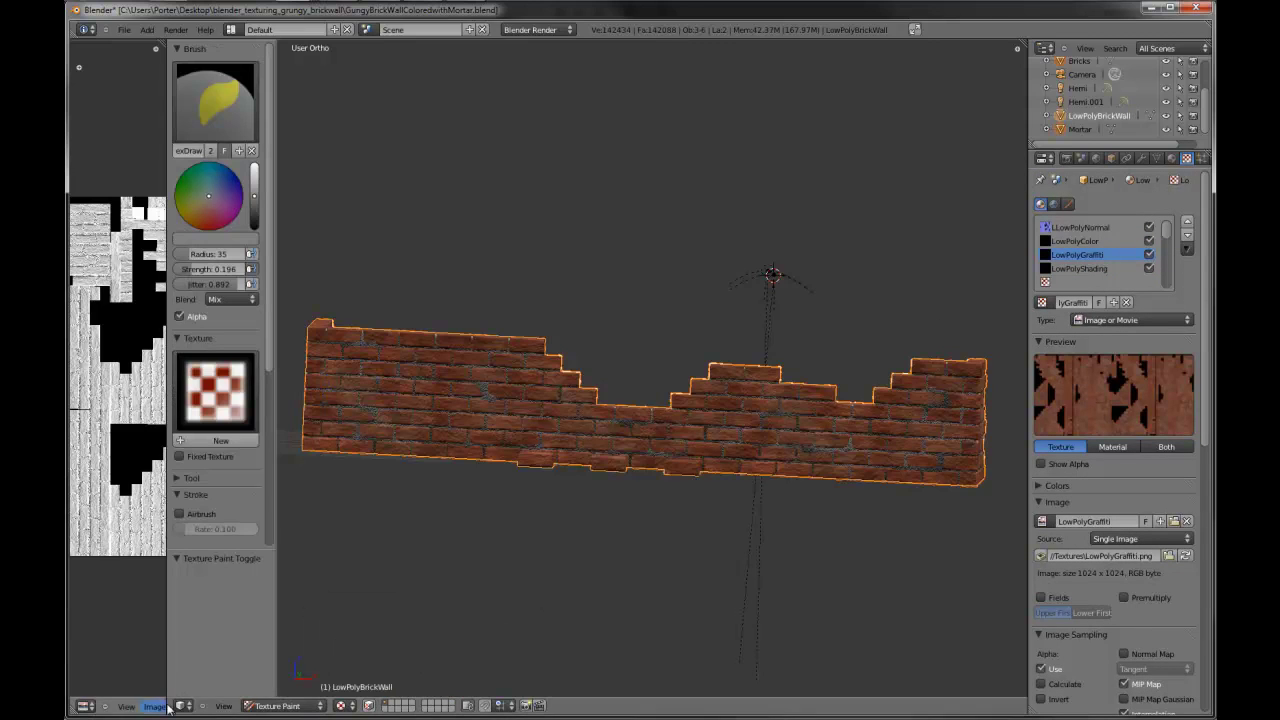
- Merge the narrow image area into the 3D view, and split off a new area as a UV/Image Editor
{"action": "left_click_drag", "start_coordinate": [172, 712], "coordinate": [160, 706]}
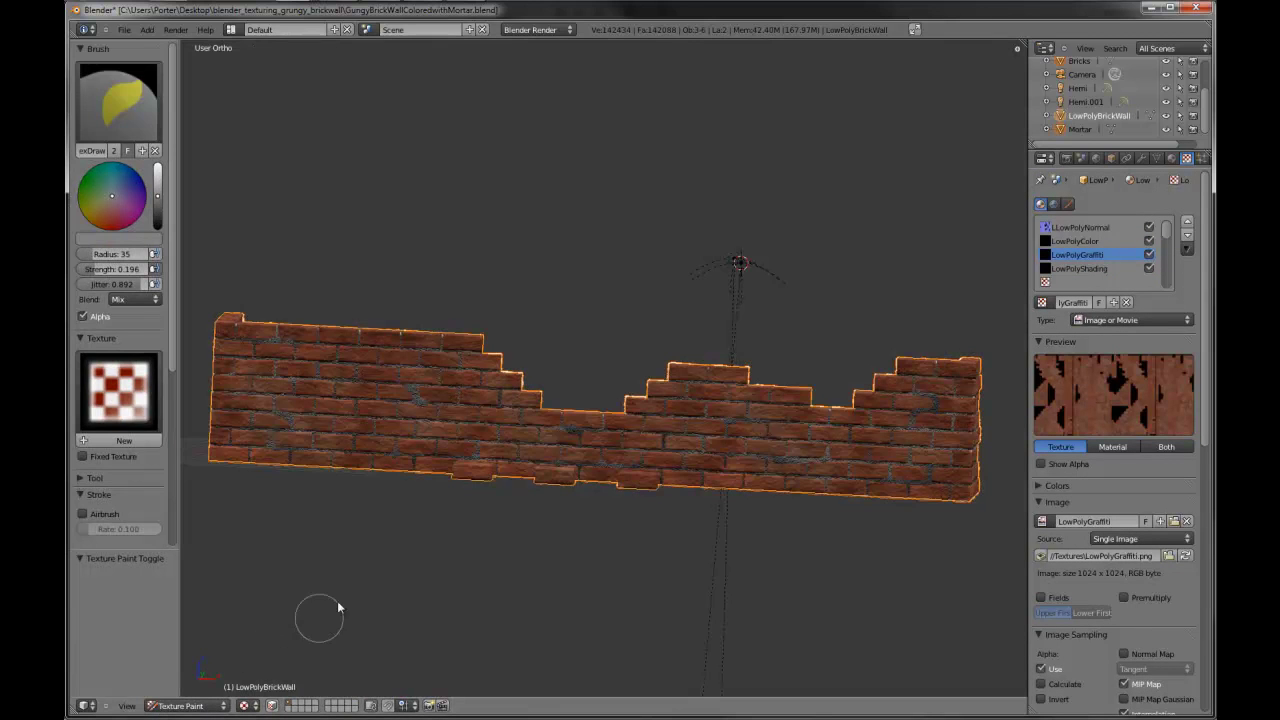
{"action": "left_click_drag", "start_coordinate": [76, 707], "coordinate": [262, 689]}
{"action": "left_click", "coordinate": [88, 706]}
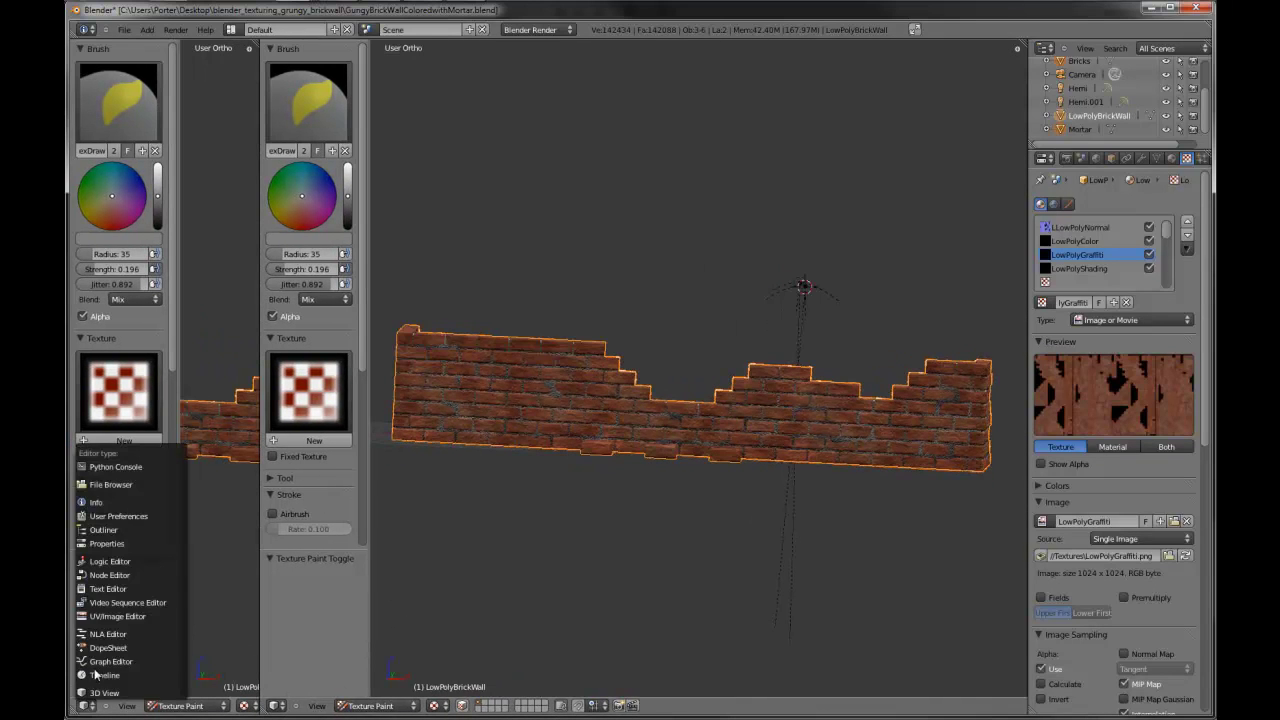
{"action": "left_click", "coordinate": [117, 616]}
- Enter Edit Mode on the low-poly wall and assign the LowPolyGraffiti image in a widened UV/Image Editor
{"action": "key", "text": "Tab"}
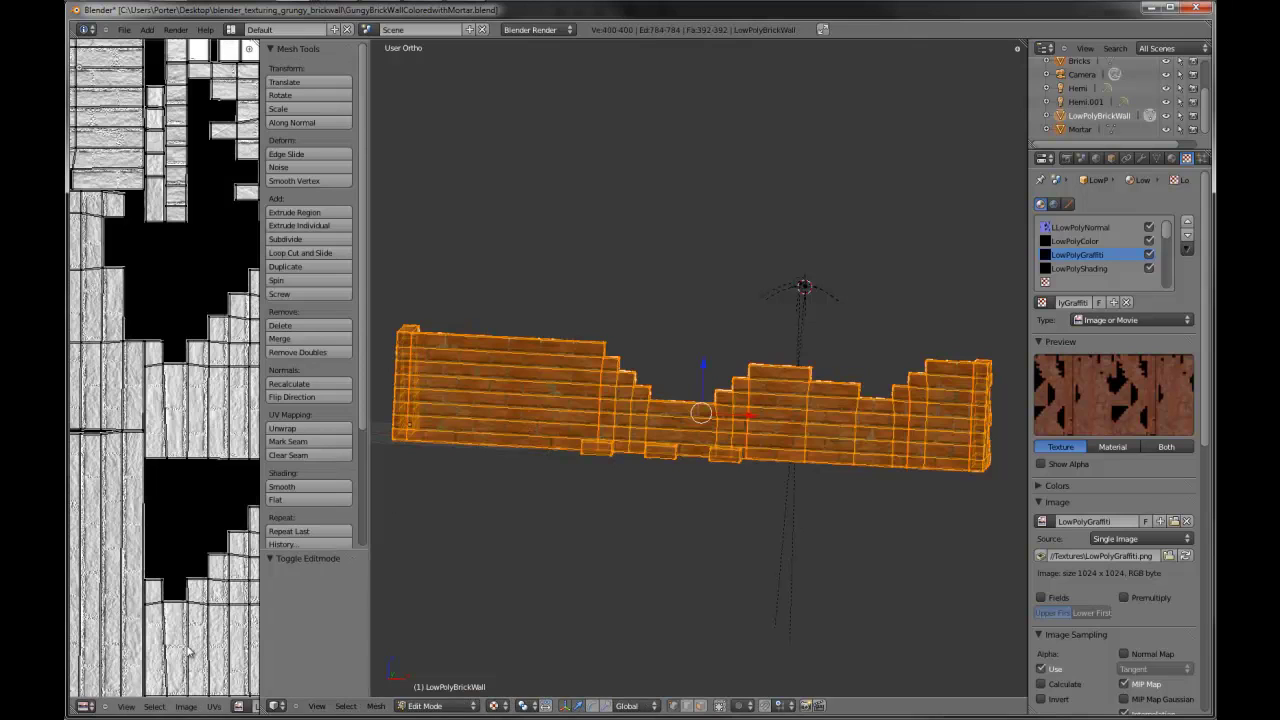
{"action": "left_click_drag", "start_coordinate": [258, 676], "coordinate": [437, 676]}
{"action": "left_click", "coordinate": [368, 707]}
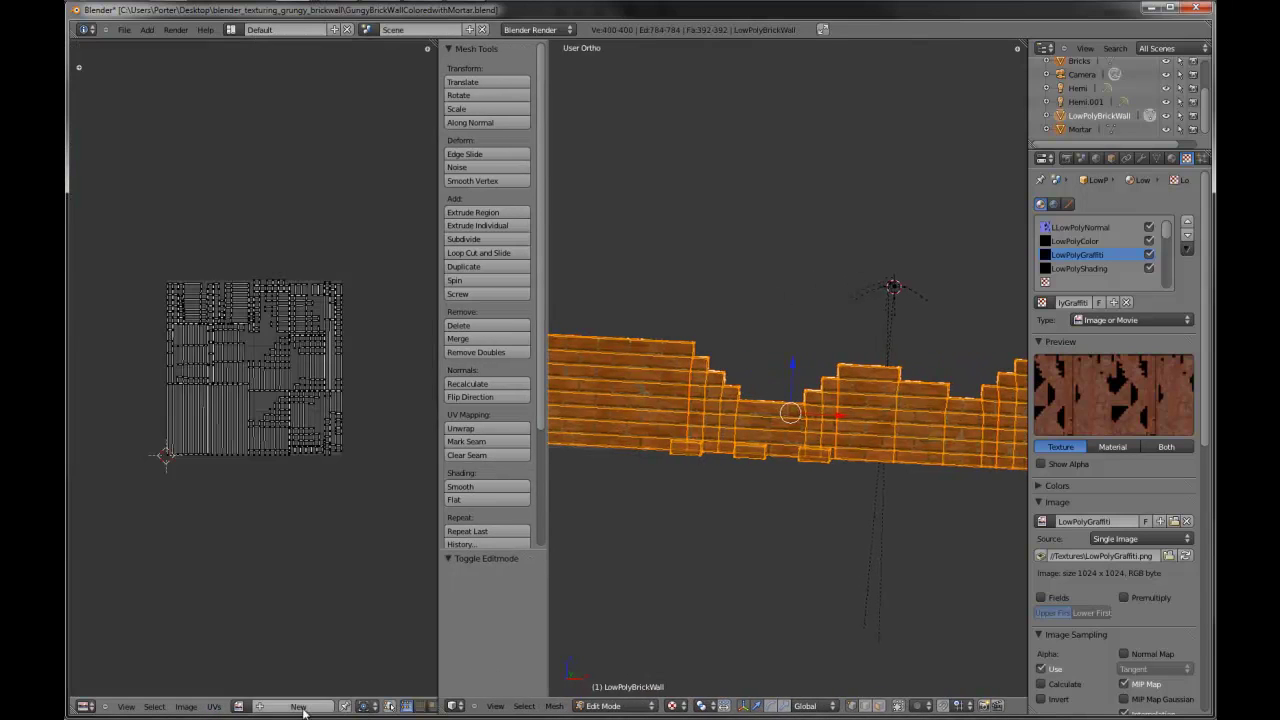
{"action": "left_click", "coordinate": [239, 706]}
{"action": "left_click", "coordinate": [331, 602]}
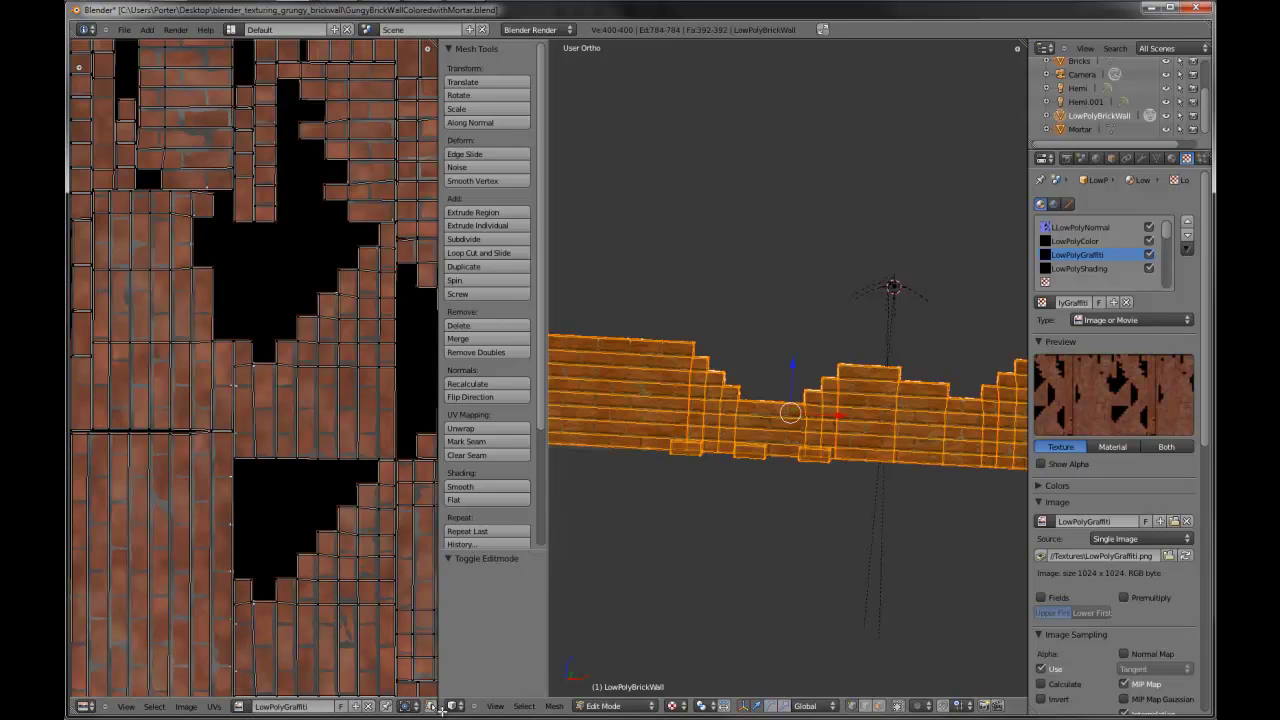
- Merge the UV/Image Editor area back into the 3D view and return the wall to Texture Paint mode
{"action": "left_click_drag", "start_coordinate": [430, 706], "coordinate": [394, 692]}
{"action": "scroll", "coordinate": [604, 503], "scroll_direction": "up", "scroll_amount": 2}
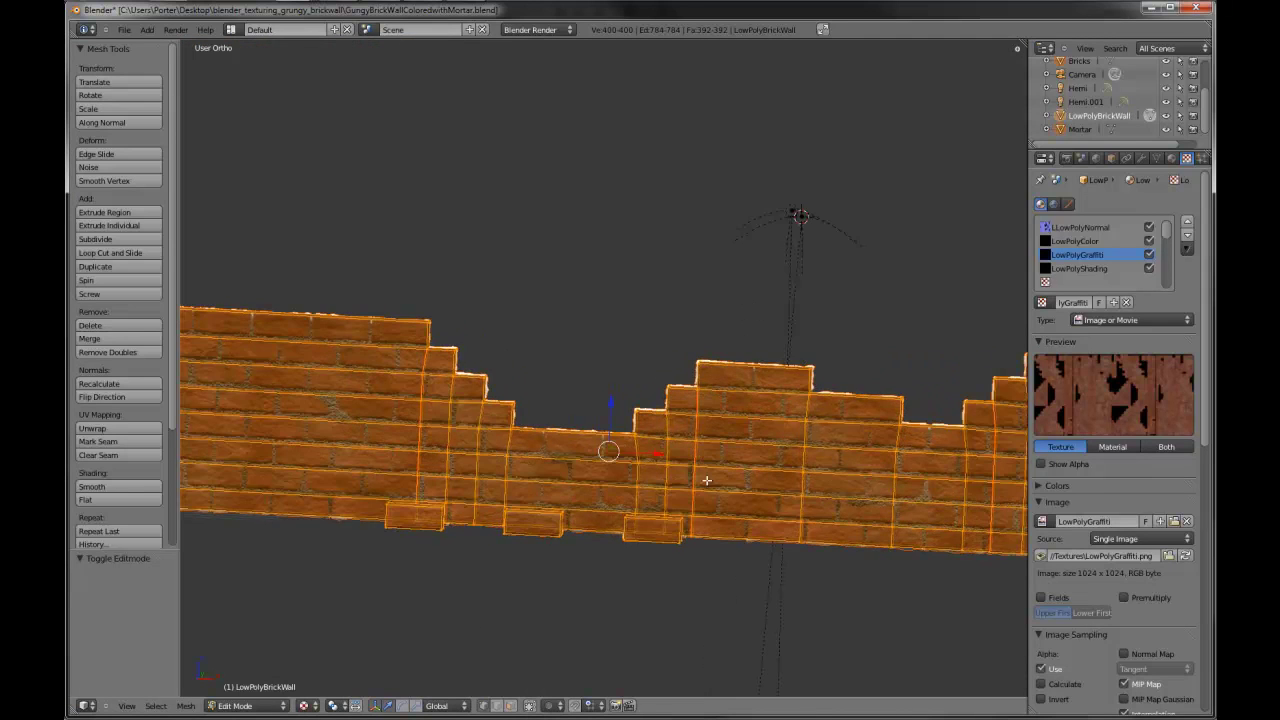
{"action": "left_click", "coordinate": [244, 706]}
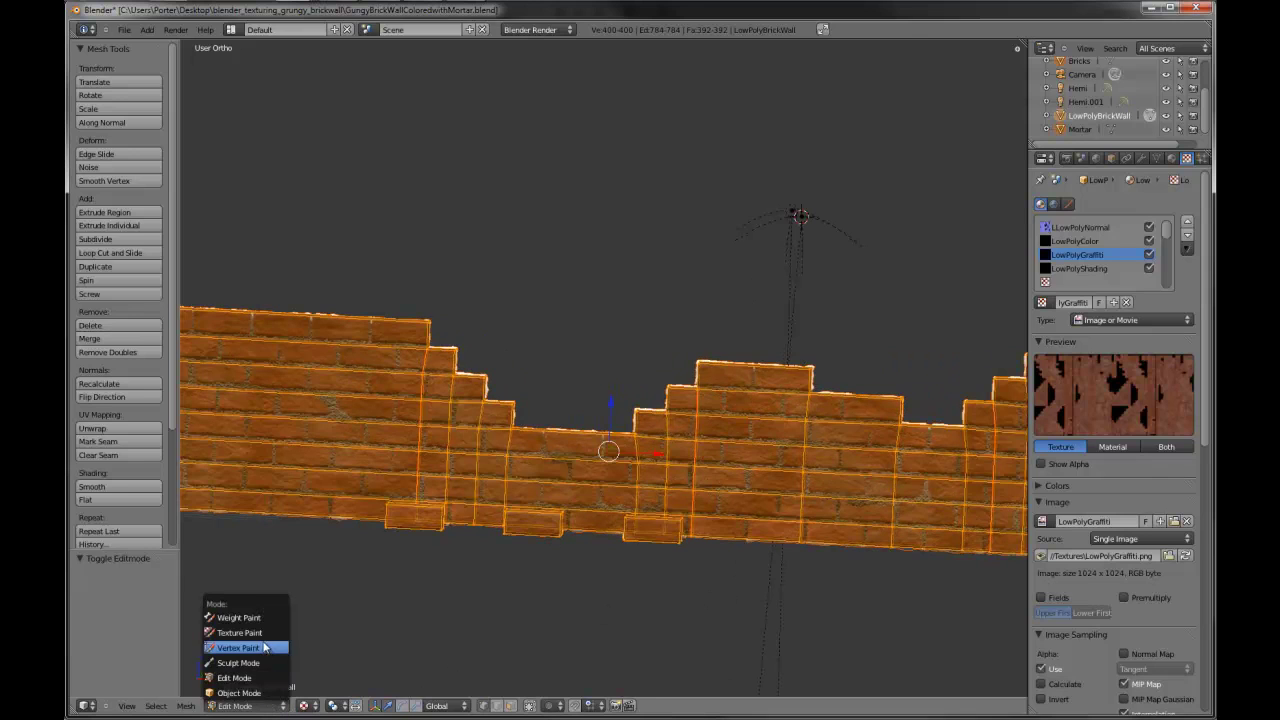
{"action": "left_click", "coordinate": [264, 635]}
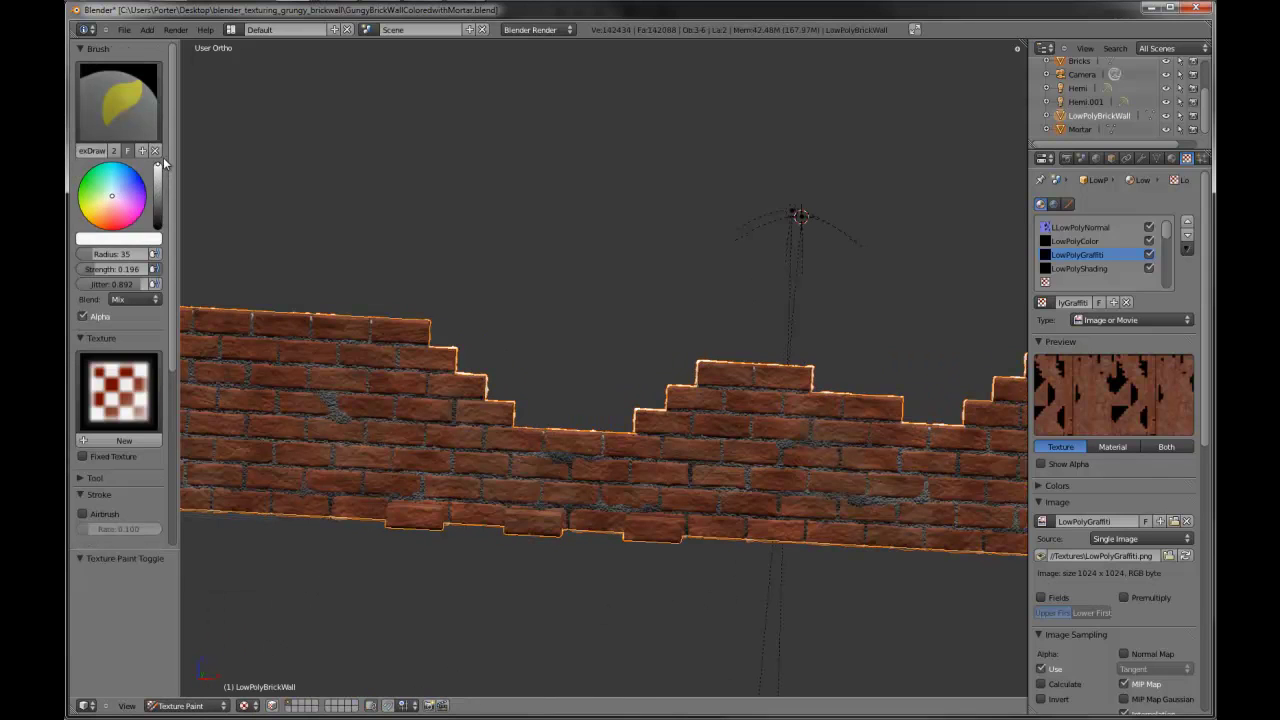
- Set the white paint brush to strength 1.000 and jitter 0.000, undoing a test stroke on the wall in front view
{"action": "left_click_drag", "start_coordinate": [113, 269], "coordinate": [271, 274]}
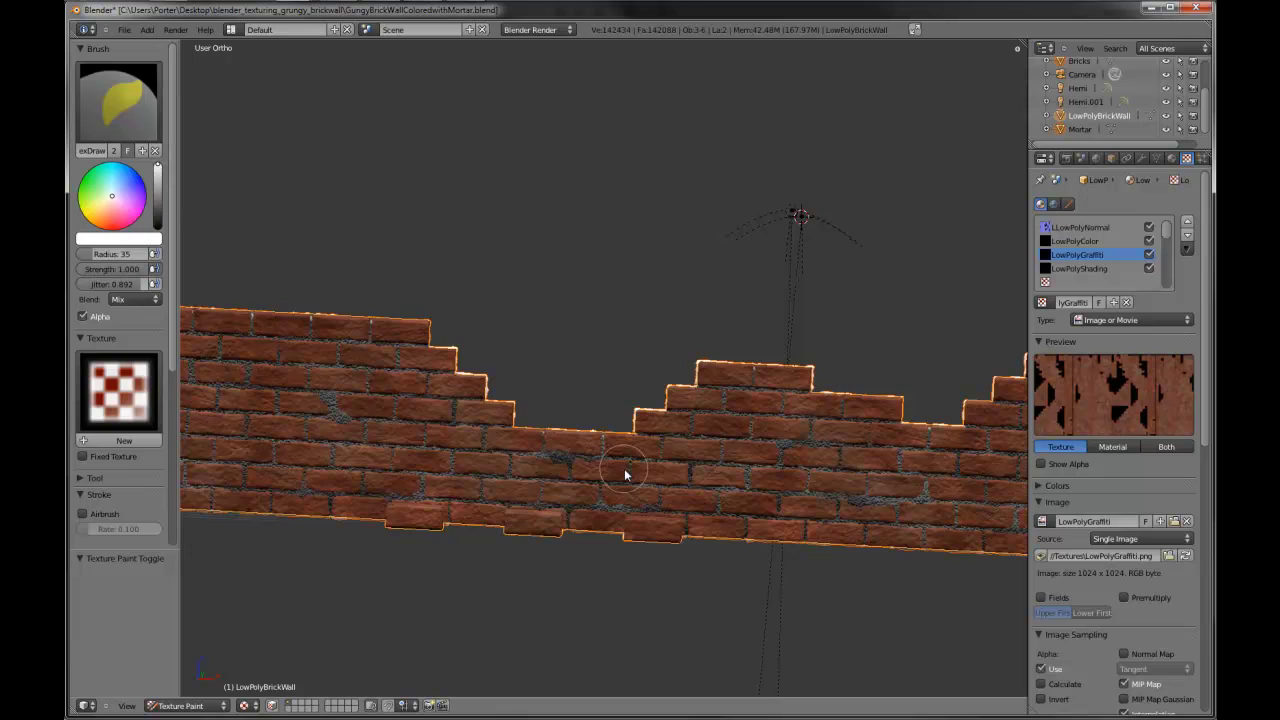
{"action": "scroll", "coordinate": [623, 466], "scroll_direction": "down", "scroll_amount": 2}
{"action": "key", "text": "KP_1"}
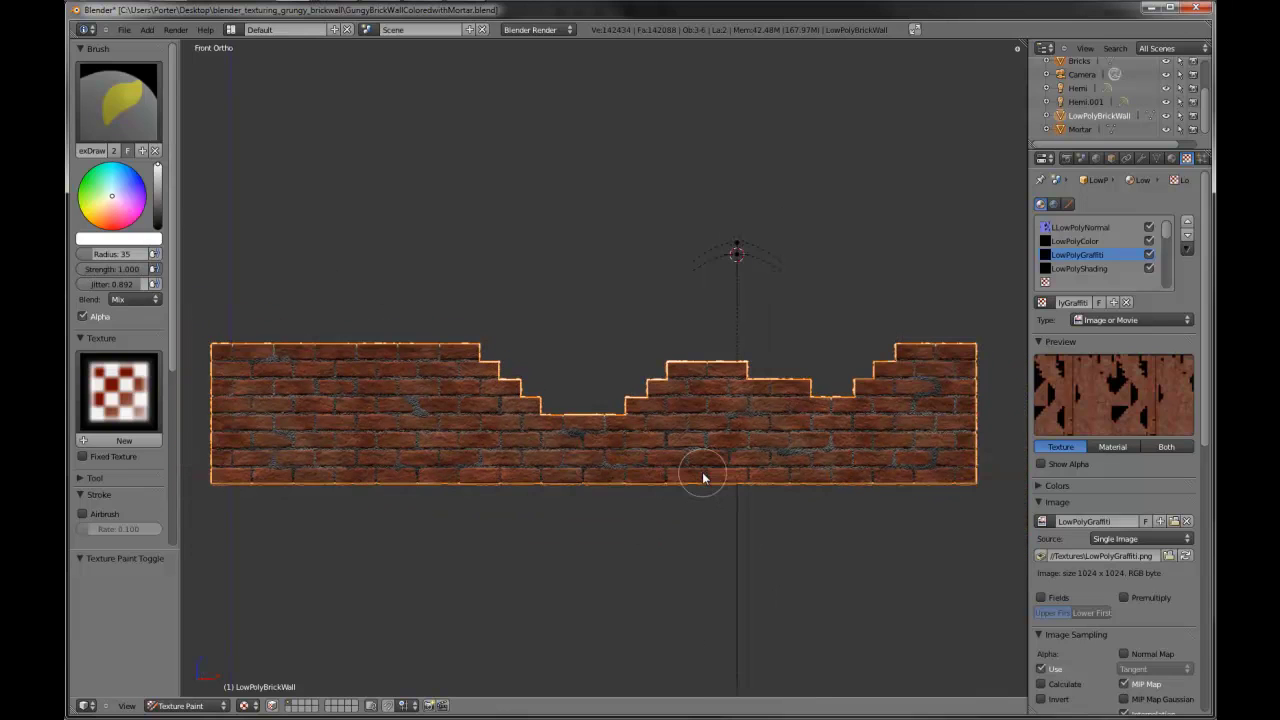
{"action": "mouse_move", "coordinate": [696, 422]}
{"action": "left_mouse_down"}
{"action": "mouse_move", "coordinate": [669, 437]}
{"action": "mouse_move", "coordinate": [713, 428]}
{"action": "left_mouse_up"}
{"action": "key", "text": "ctrl+z"}
{"action": "left_click_drag", "start_coordinate": [150, 285], "coordinate": [64, 288]}
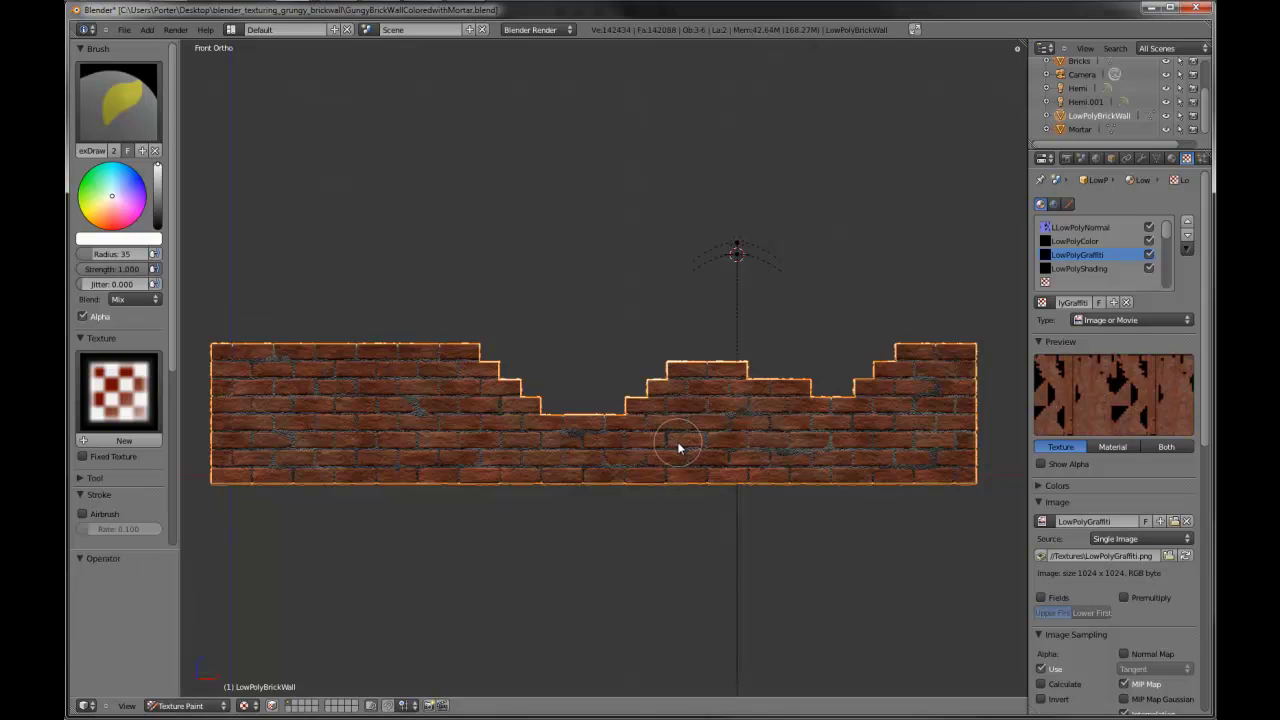
- Paint white patches on the center, right and left of the wall's front face and on its right end
{"action": "left_click_drag", "start_coordinate": [680, 446], "coordinate": [758, 440]}
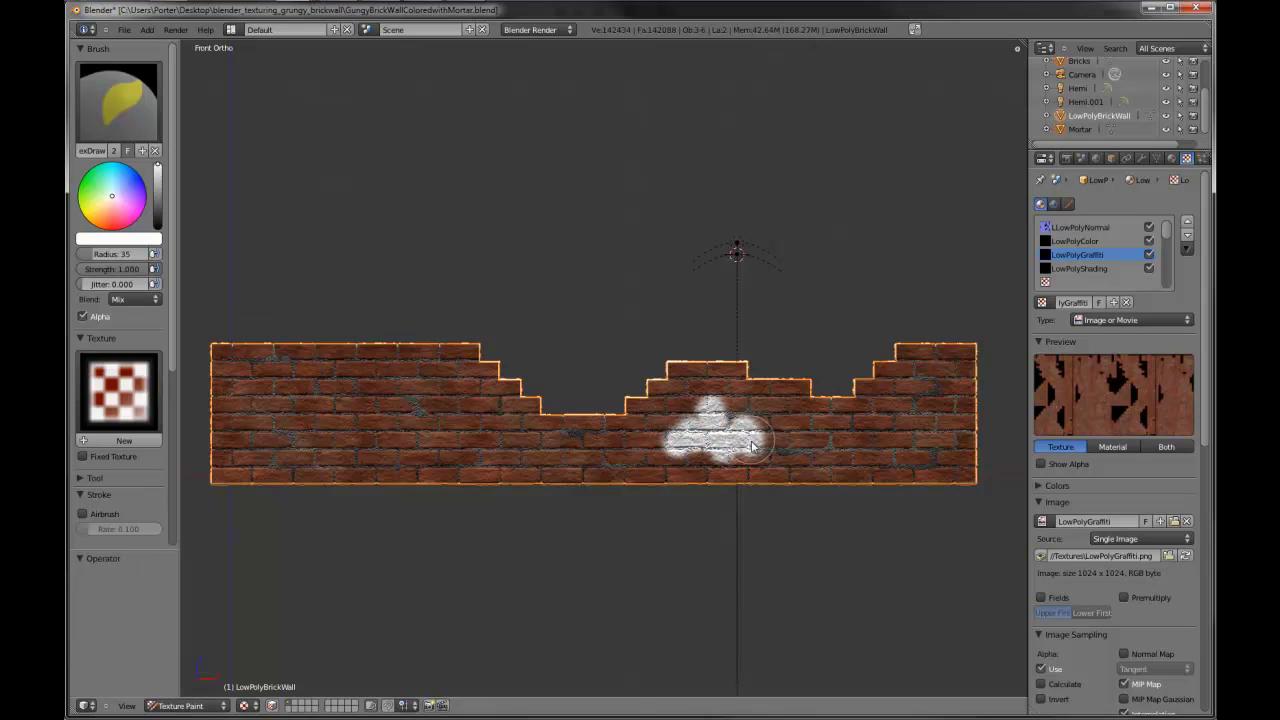
{"action": "left_click_drag", "start_coordinate": [897, 443], "coordinate": [945, 428]}
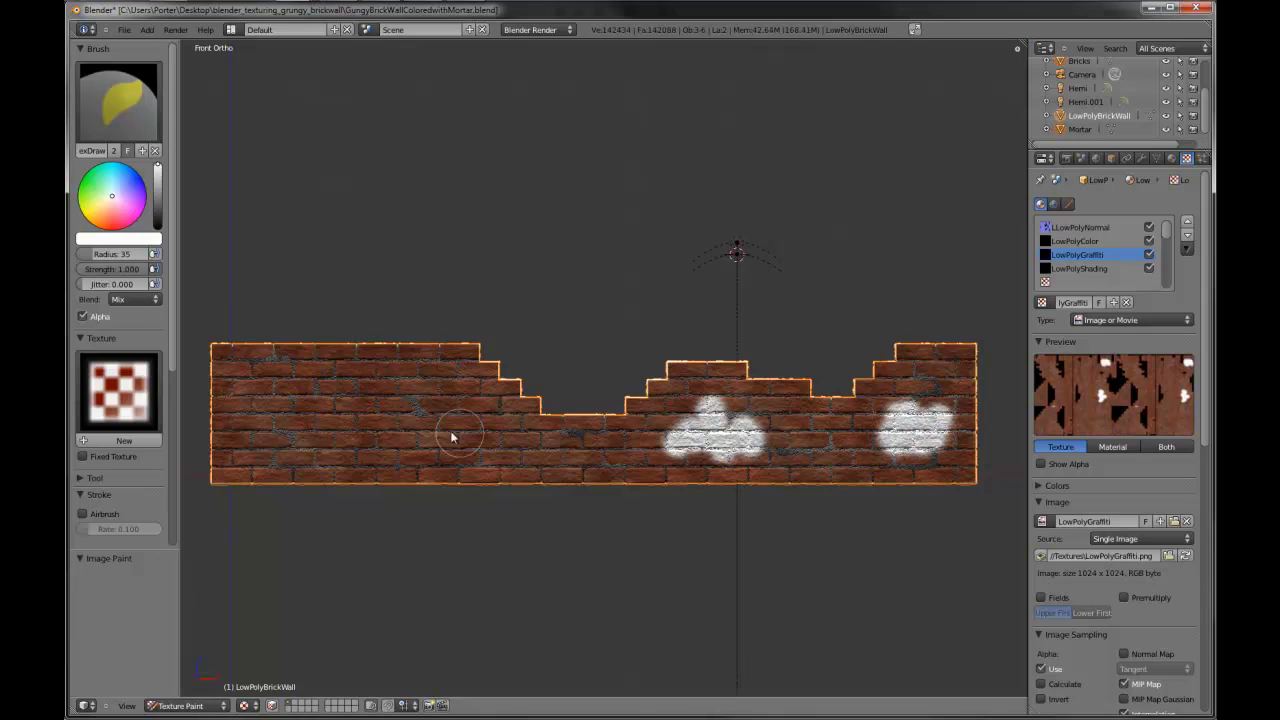
{"action": "mouse_move", "coordinate": [280, 403]}
{"action": "left_mouse_down"}
{"action": "mouse_move", "coordinate": [325, 428]}
{"action": "mouse_move", "coordinate": [415, 430]}
{"action": "mouse_move", "coordinate": [380, 395]}
{"action": "mouse_move", "coordinate": [300, 428]}
{"action": "mouse_move", "coordinate": [491, 457]}
{"action": "left_mouse_up"}
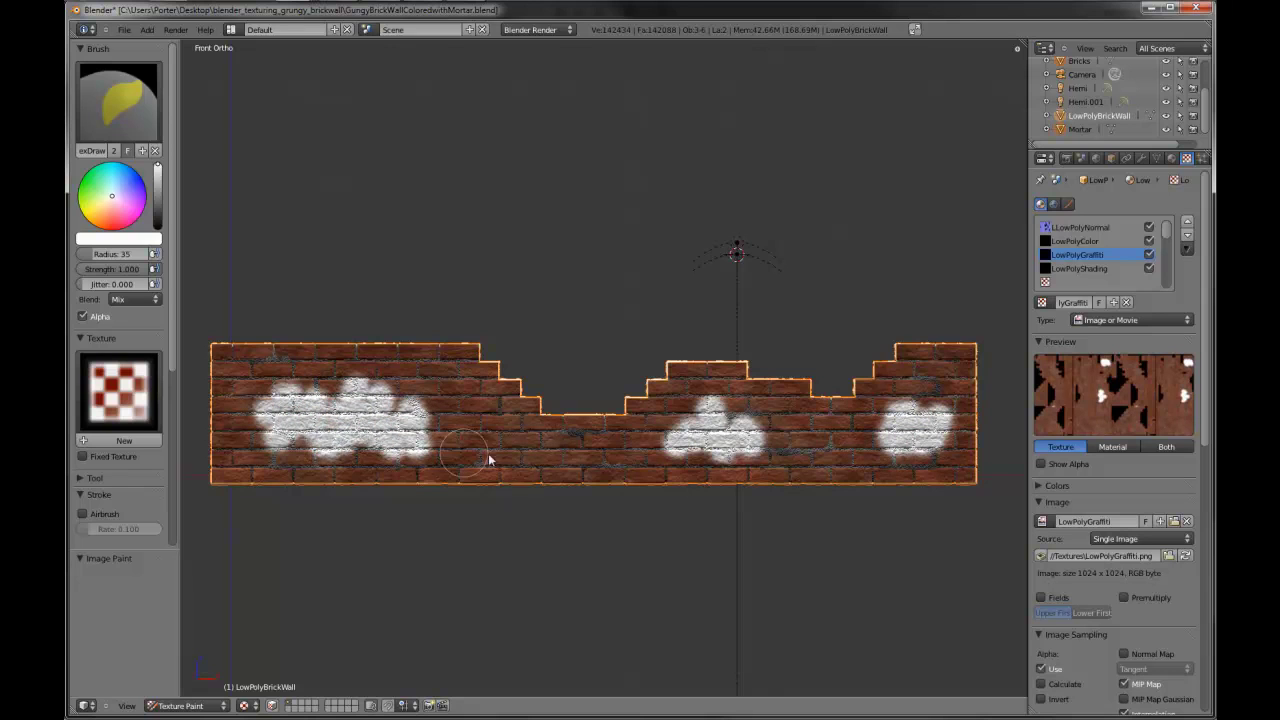
{"action": "mouse_move", "coordinate": [491, 457]}
{"action": "middle_mouse_down"}
{"action": "mouse_move", "coordinate": [594, 449]}
{"action": "mouse_move", "coordinate": [516, 463]}
{"action": "middle_mouse_up"}
{"action": "scroll", "coordinate": [540, 462], "scroll_direction": "up", "scroll_amount": 2}
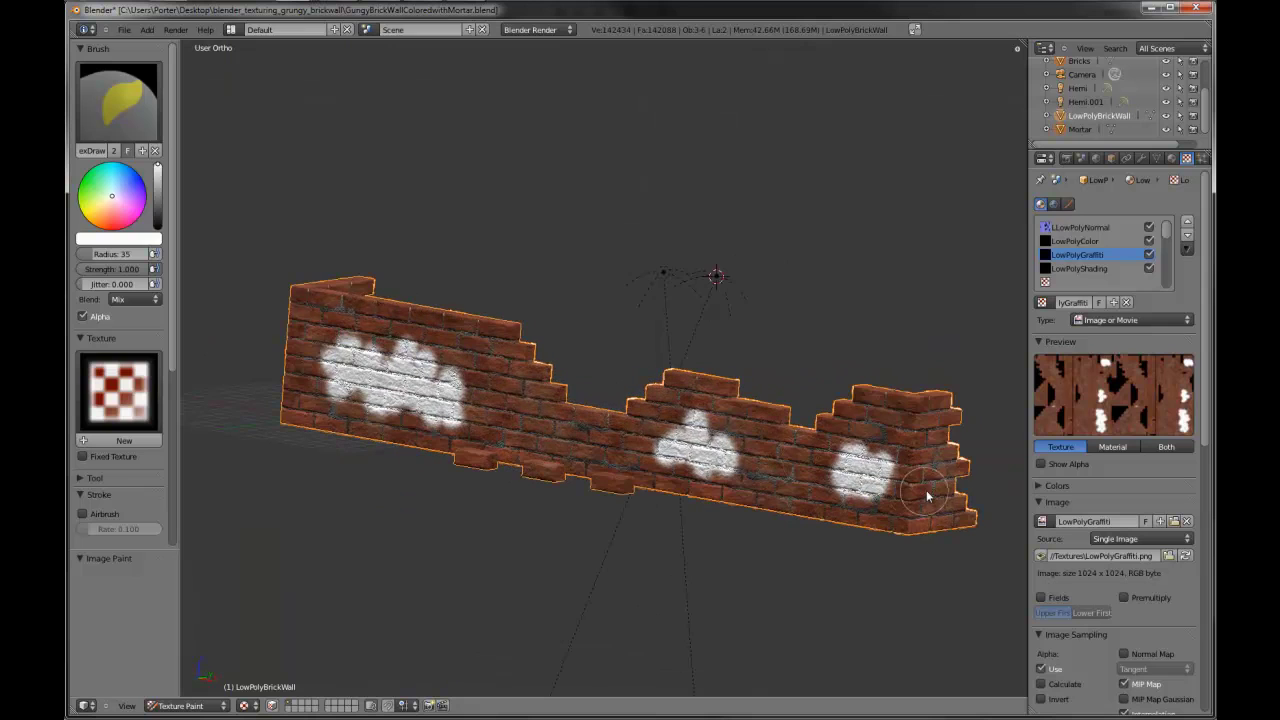
{"action": "left_click_drag", "start_coordinate": [932, 486], "coordinate": [932, 474]}
{"action": "middle_click_drag", "start_coordinate": [855, 500], "coordinate": [620, 486]}
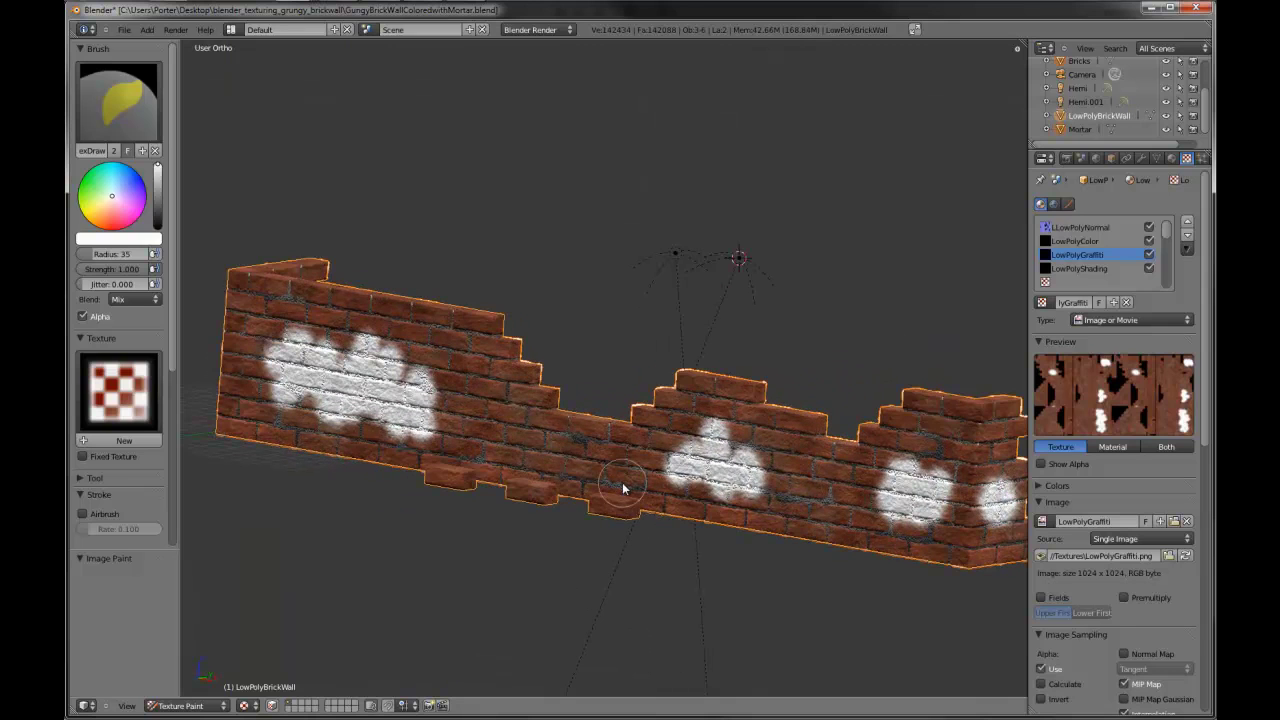
- Set the paint brush to black with radius 5 for detail work in front view
{"action": "key", "text": "KP_1"}
{"action": "scroll", "coordinate": [580, 470], "scroll_direction": "down", "scroll_amount": 1}
{"action": "left_click_drag", "start_coordinate": [157, 167], "coordinate": [172, 260]}
{"action": "key", "text": "bracketleft"}
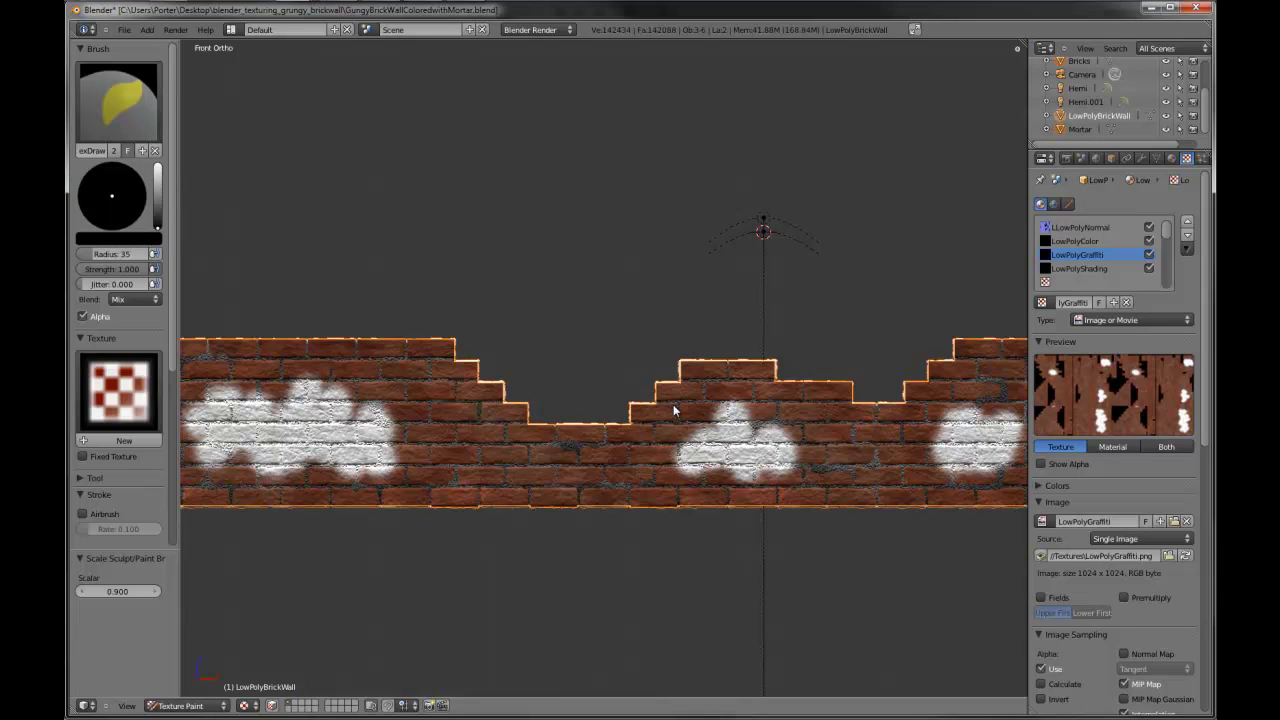
{"action": "key", "text": "s"}
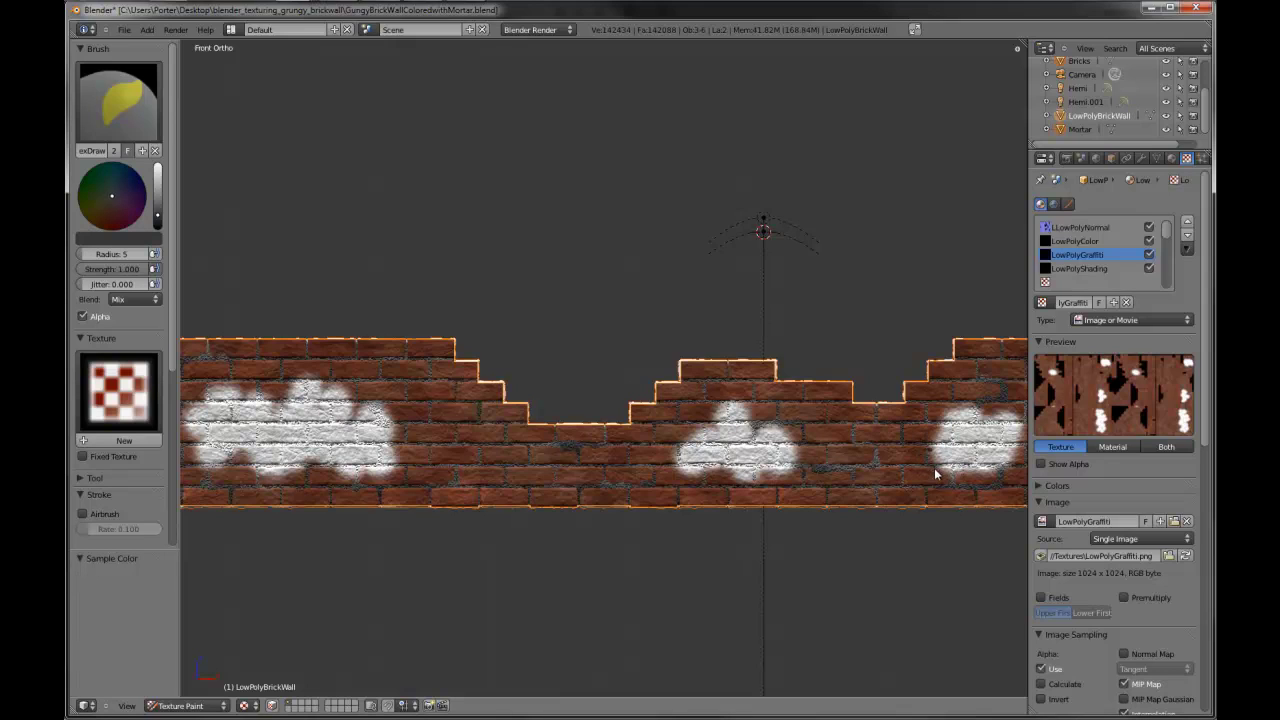
{"action": "left_click_drag", "start_coordinate": [936, 474], "coordinate": [930, 462]}
{"action": "left_click_drag", "start_coordinate": [158, 215], "coordinate": [165, 240]}
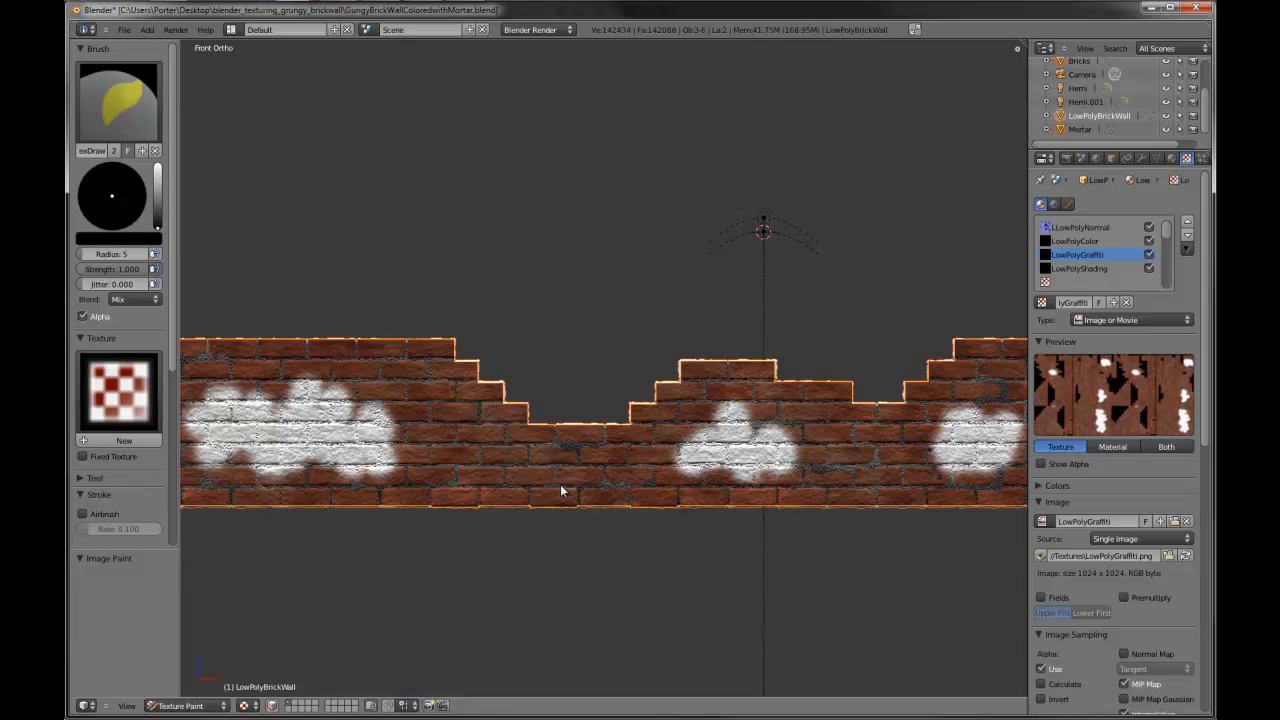
- Enable spaced strokes for the brush and scribble black lettering over the right white patch and the left patch's lower right edge
{"action": "scroll", "coordinate": [168, 425], "scroll_direction": "down", "scroll_amount": 2}
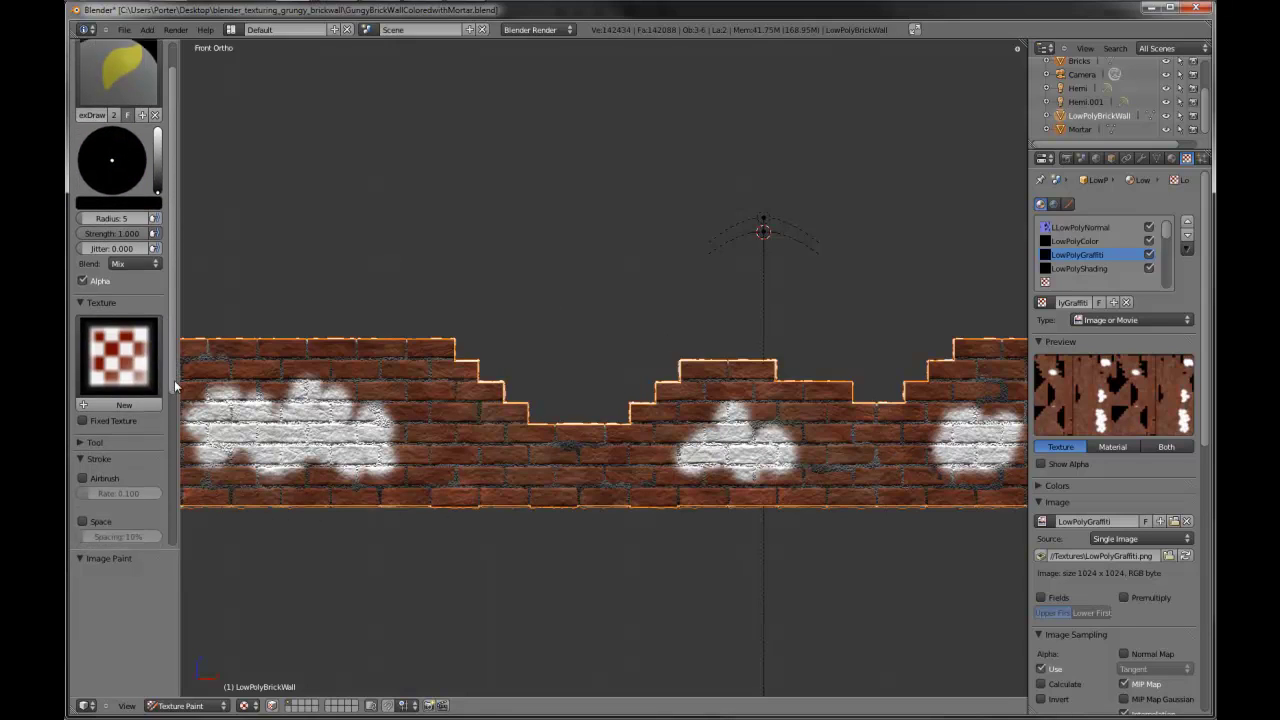
{"action": "left_click", "coordinate": [83, 463]}
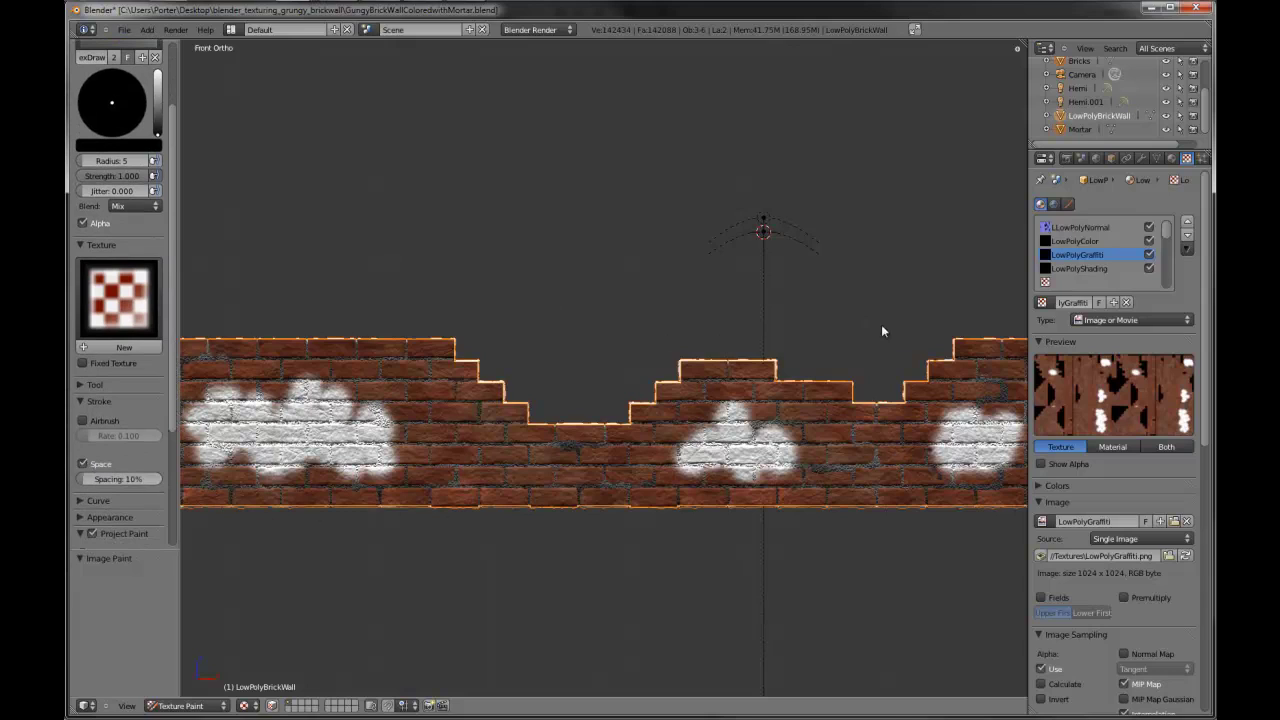
{"action": "mouse_move", "coordinate": [928, 460]}
{"action": "left_mouse_down"}
{"action": "mouse_move", "coordinate": [938, 439]}
{"action": "mouse_move", "coordinate": [943, 477]}
{"action": "mouse_move", "coordinate": [936, 424]}
{"action": "mouse_move", "coordinate": [945, 476]}
{"action": "mouse_move", "coordinate": [952, 440]}
{"action": "mouse_move", "coordinate": [962, 462]}
{"action": "mouse_move", "coordinate": [961, 434]}
{"action": "mouse_move", "coordinate": [982, 418]}
{"action": "mouse_move", "coordinate": [972, 478]}
{"action": "mouse_move", "coordinate": [975, 453]}
{"action": "mouse_move", "coordinate": [992, 470]}
{"action": "mouse_move", "coordinate": [972, 440]}
{"action": "mouse_move", "coordinate": [1014, 406]}
{"action": "left_mouse_up"}
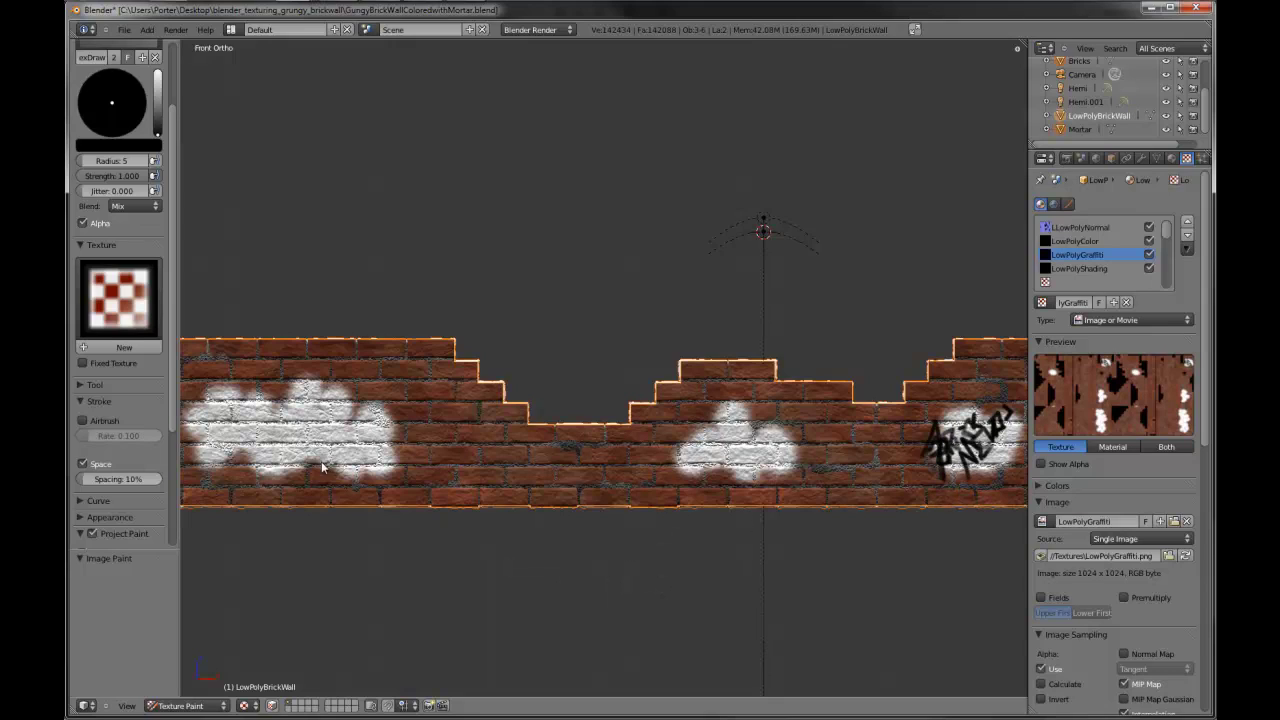
{"action": "mouse_move", "coordinate": [332, 458]}
{"action": "left_mouse_down"}
{"action": "mouse_move", "coordinate": [336, 470]}
{"action": "mouse_move", "coordinate": [400, 460]}
{"action": "left_mouse_up"}
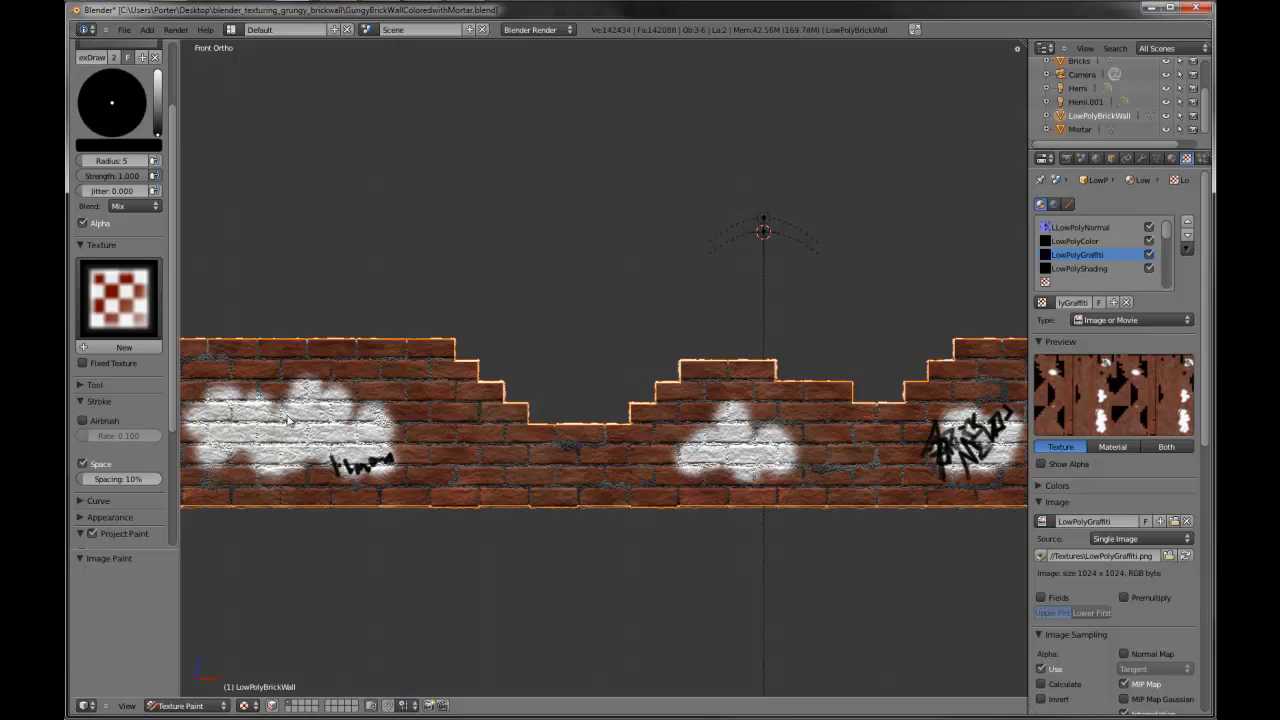
- Scribble red lettering on the center white patch and add a small mark in a sampled color on the left patch
{"action": "left_click_drag", "start_coordinate": [157, 132], "coordinate": [158, 80]}
{"action": "left_click", "coordinate": [113, 116]}
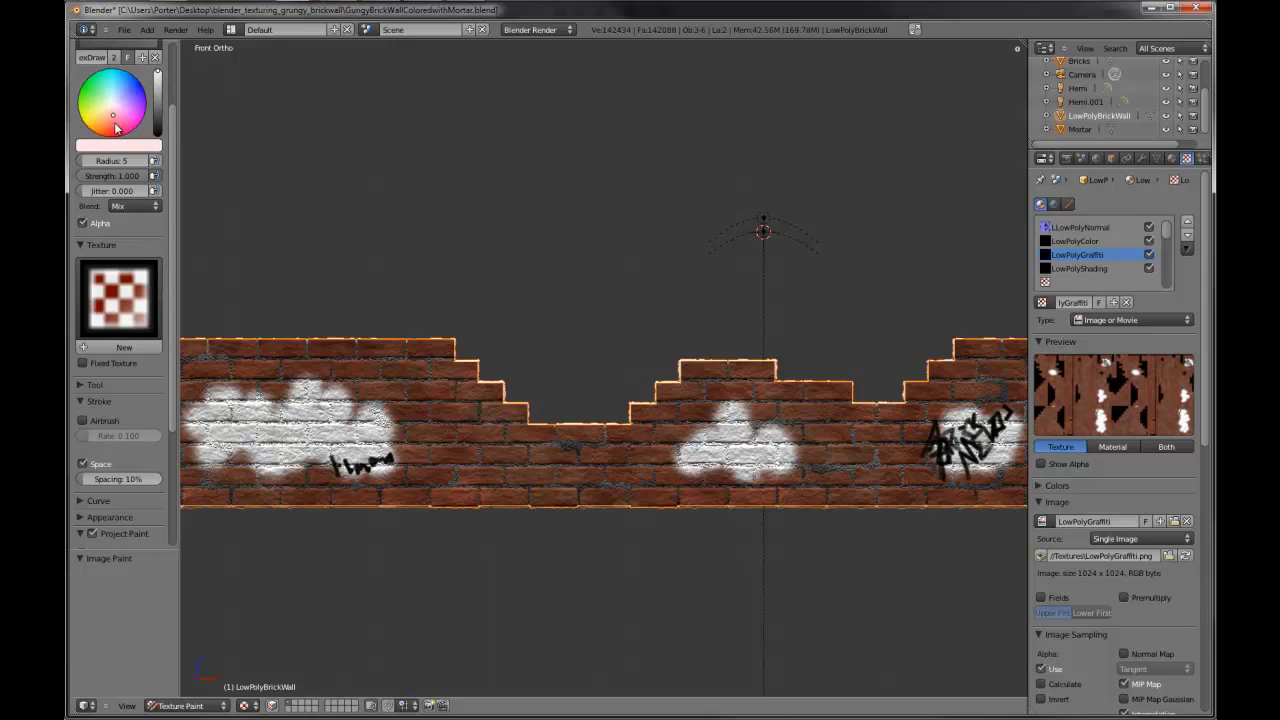
{"action": "left_click_drag", "start_coordinate": [116, 127], "coordinate": [122, 144]}
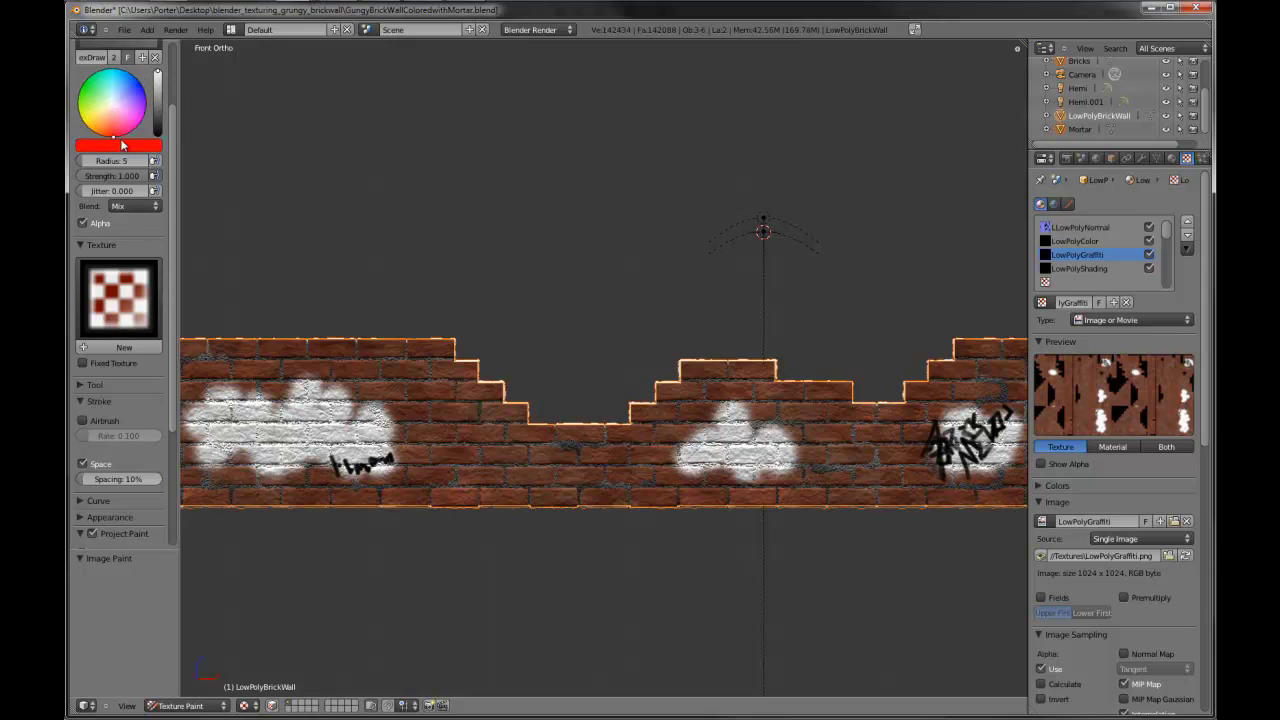
{"action": "mouse_move", "coordinate": [693, 438]}
{"action": "left_mouse_down"}
{"action": "mouse_move", "coordinate": [708, 457]}
{"action": "mouse_move", "coordinate": [722, 447]}
{"action": "left_mouse_up"}
{"action": "left_click", "coordinate": [721, 434]}
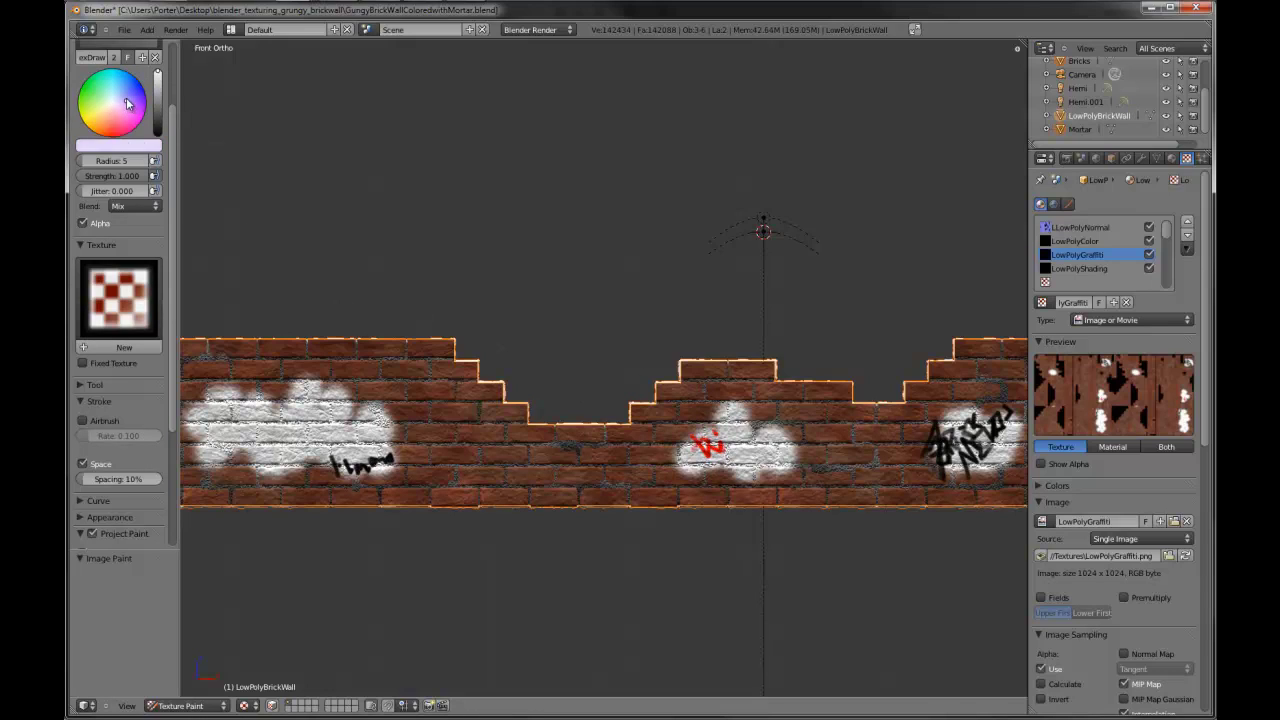
{"action": "key", "text": "s"}
{"action": "mouse_move", "coordinate": [323, 385]}
{"action": "left_mouse_down"}
{"action": "mouse_move", "coordinate": [330, 415]}
{"action": "mouse_move", "coordinate": [350, 425]}
{"action": "left_mouse_up"}
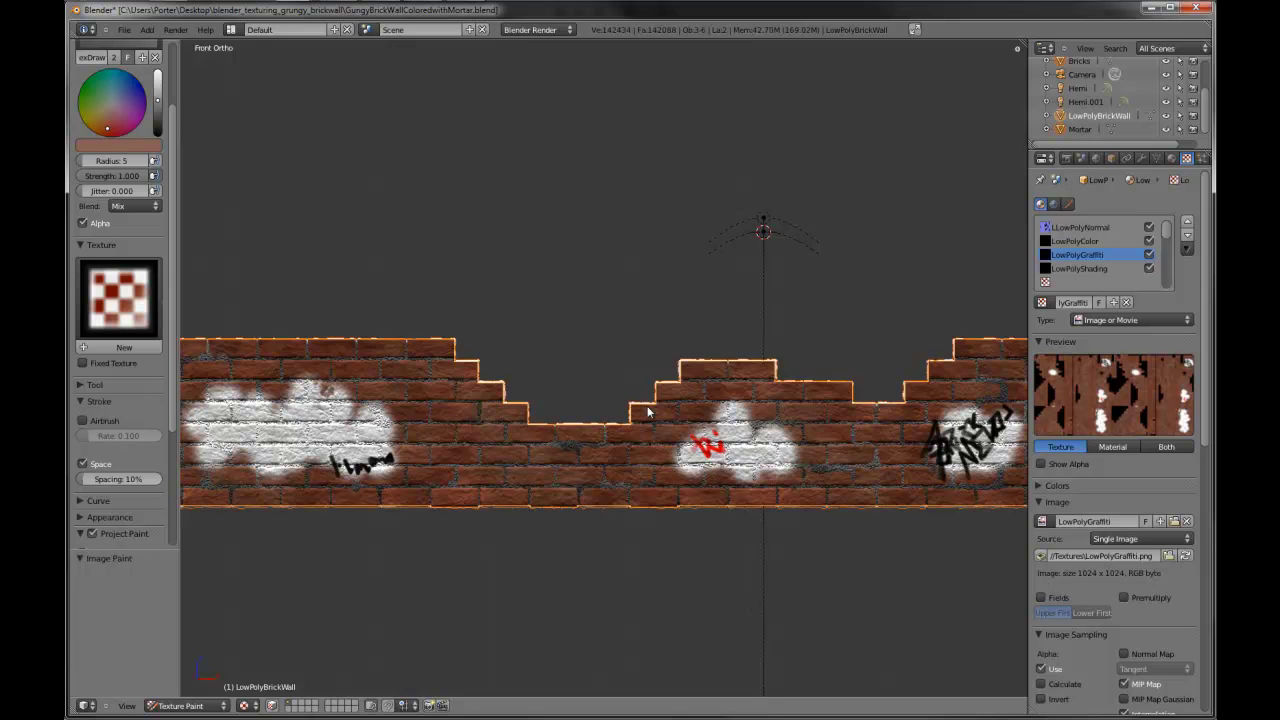
- Paint a black X with thin drips over the white patch on the wall's right end in right view
{"action": "scroll", "coordinate": [648, 410], "scroll_direction": "down", "scroll_amount": 2}
{"action": "middle_click_drag", "start_coordinate": [624, 440], "coordinate": [511, 440]}
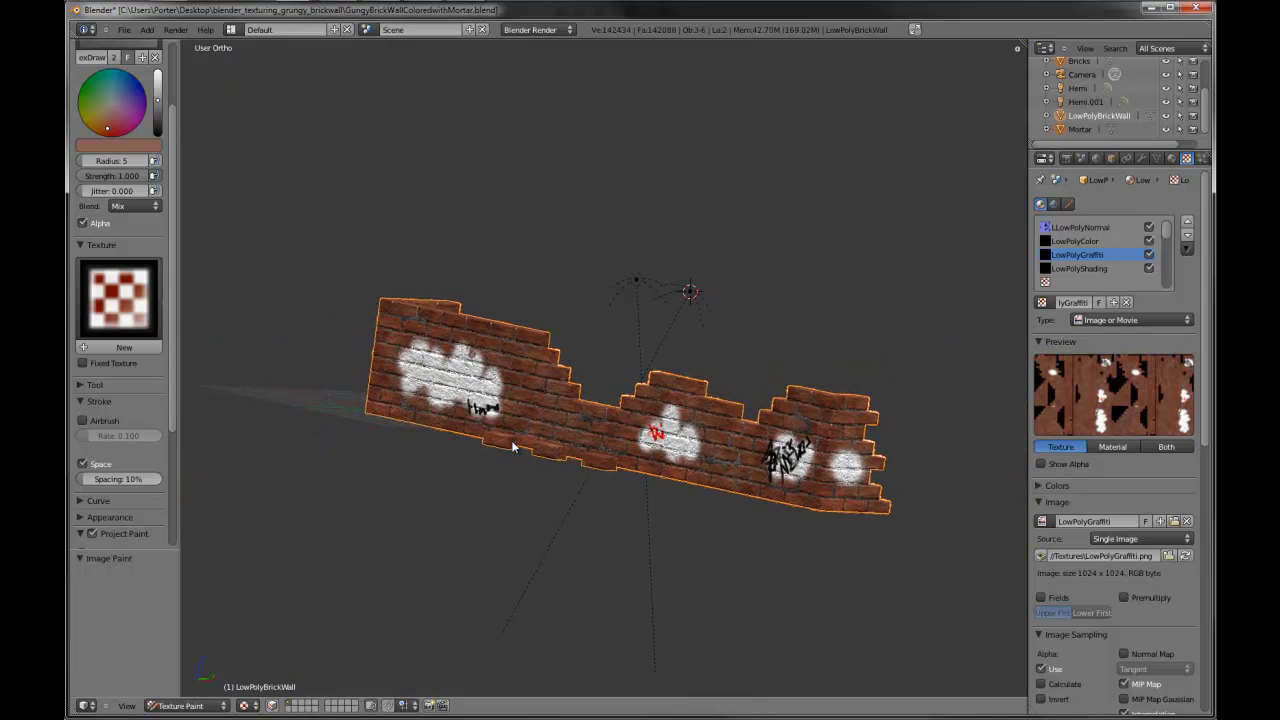
{"action": "key", "text": "KP_3"}
{"action": "scroll", "coordinate": [566, 403], "scroll_direction": "up", "scroll_amount": 3}
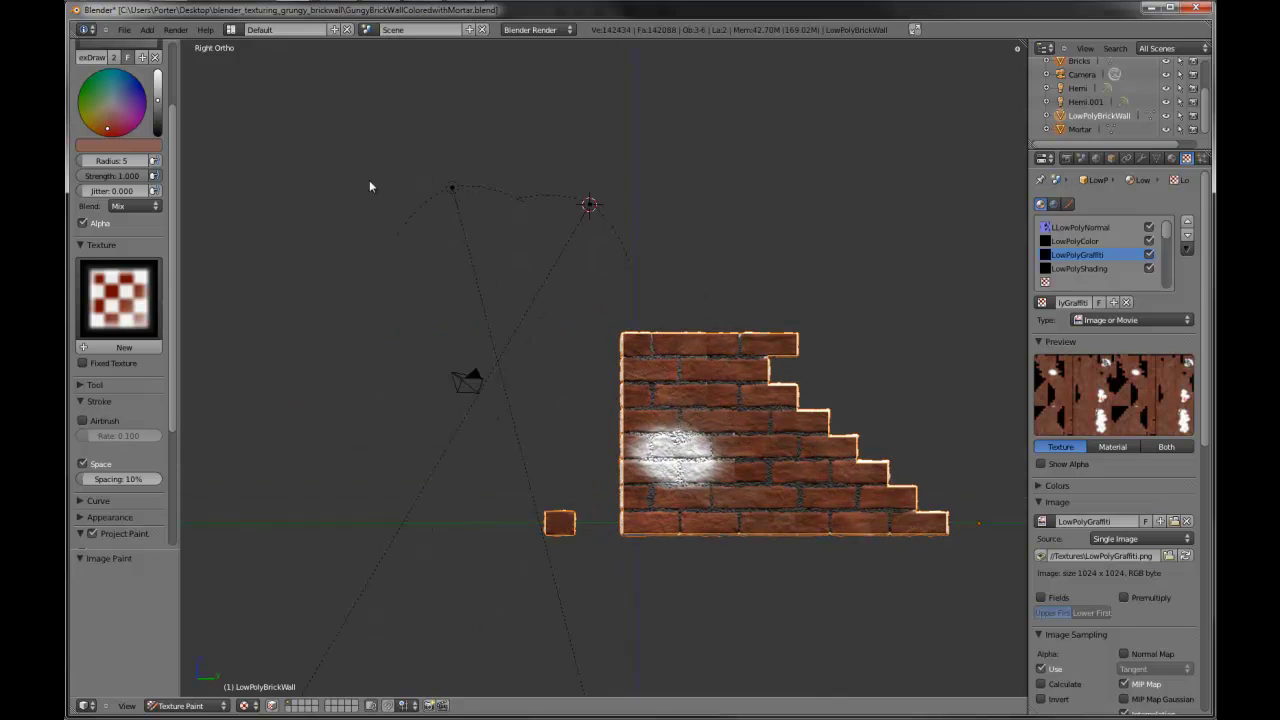
{"action": "left_click_drag", "start_coordinate": [161, 110], "coordinate": [162, 150]}
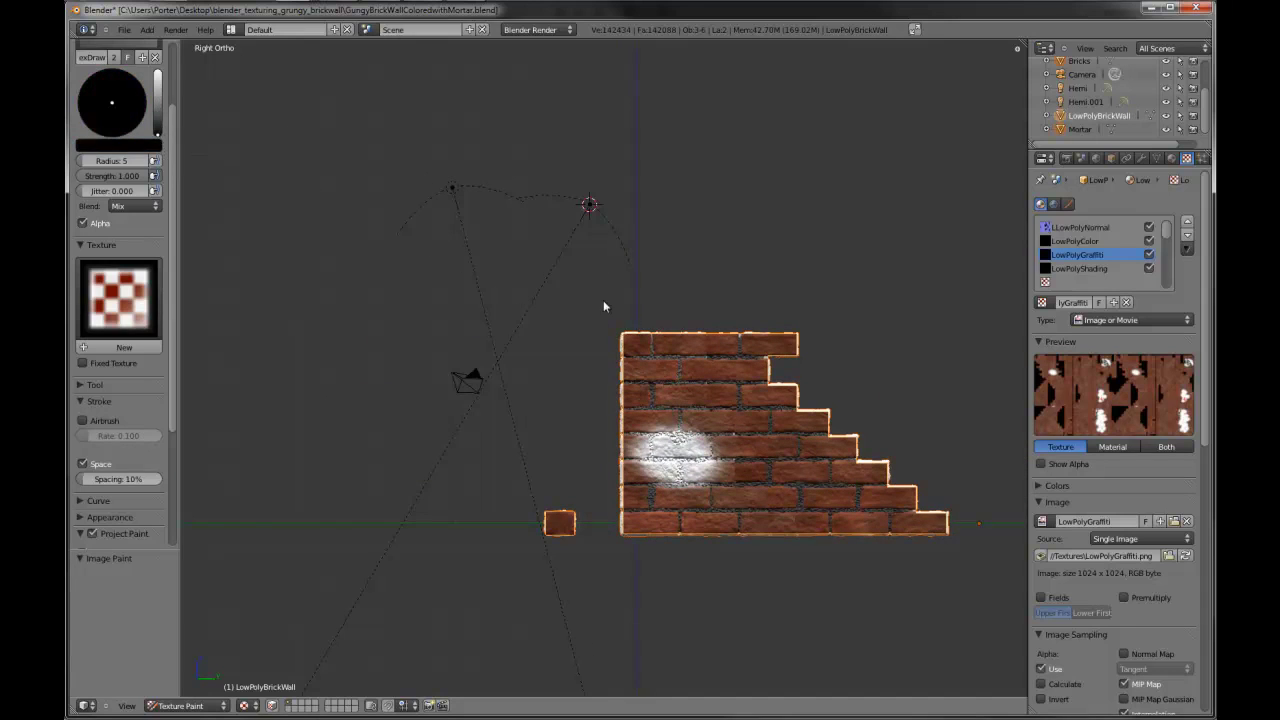
{"action": "key", "text": "bracketleft"}
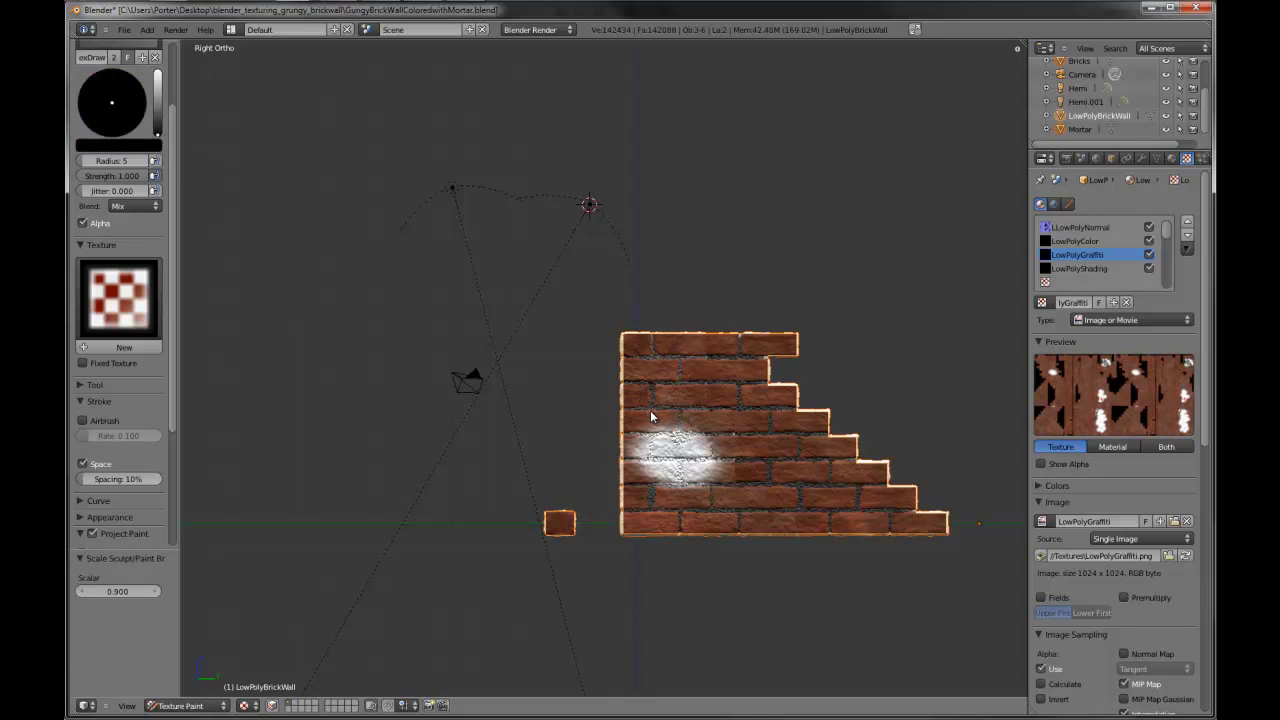
{"action": "mouse_move", "coordinate": [647, 407]}
{"action": "left_mouse_down"}
{"action": "mouse_move", "coordinate": [712, 491]}
{"action": "mouse_move", "coordinate": [668, 466]}
{"action": "mouse_move", "coordinate": [705, 400]}
{"action": "left_mouse_up"}
{"action": "key", "text": "bracketleft"}
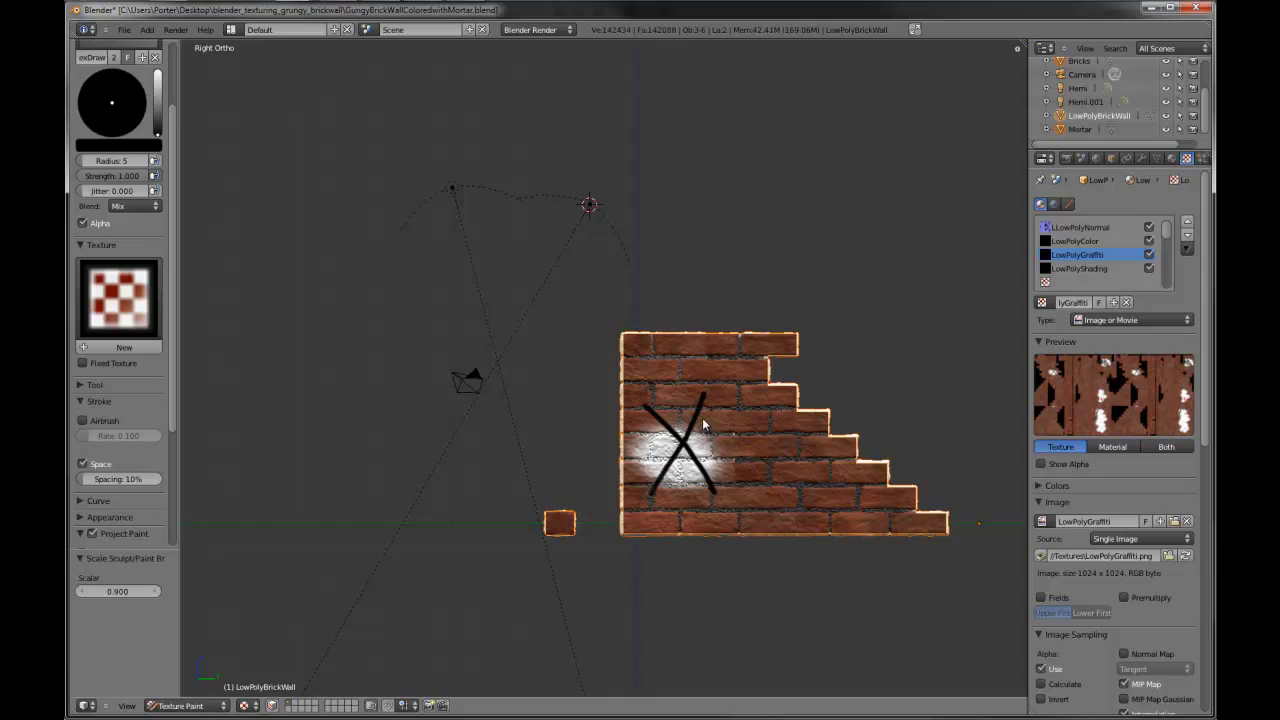
{"action": "left_click", "coordinate": [701, 428]}
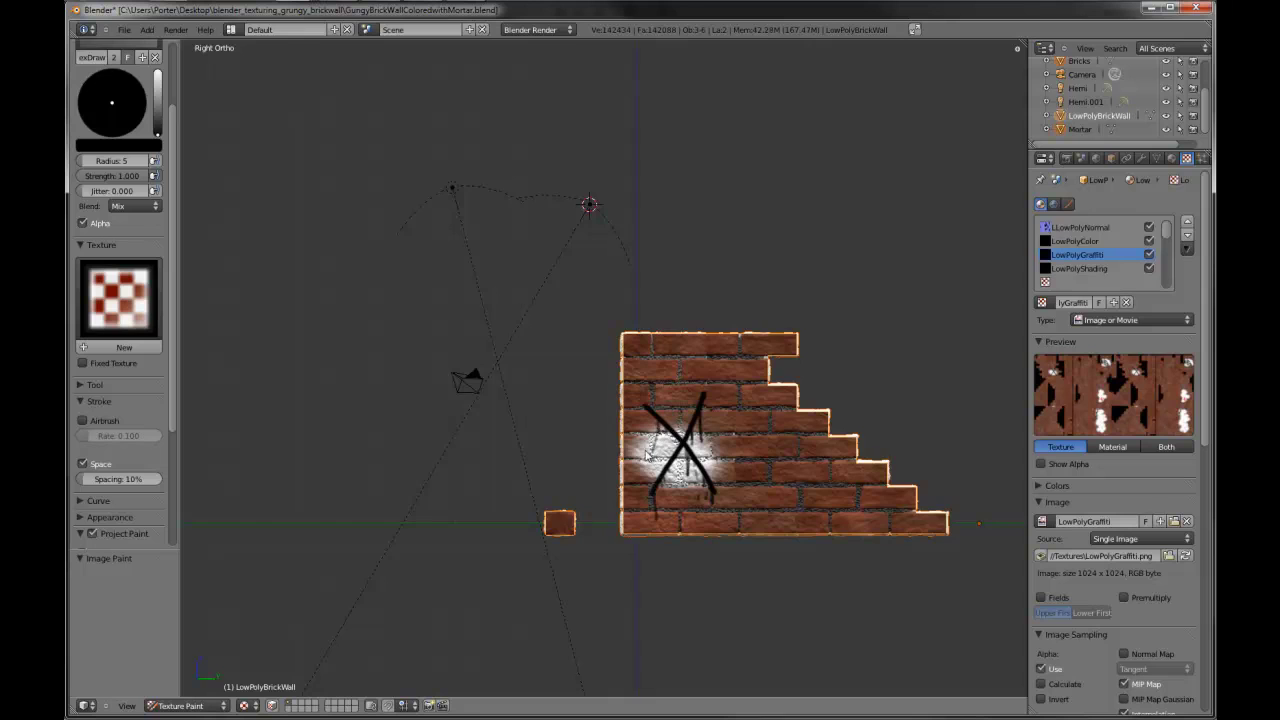
- Examine the painted graffiti on the wall's front, ends and back from several angles
{"action": "scroll", "coordinate": [647, 455], "scroll_direction": "down", "scroll_amount": 3}
{"action": "middle_click_drag", "start_coordinate": [634, 514], "coordinate": [774, 479]}
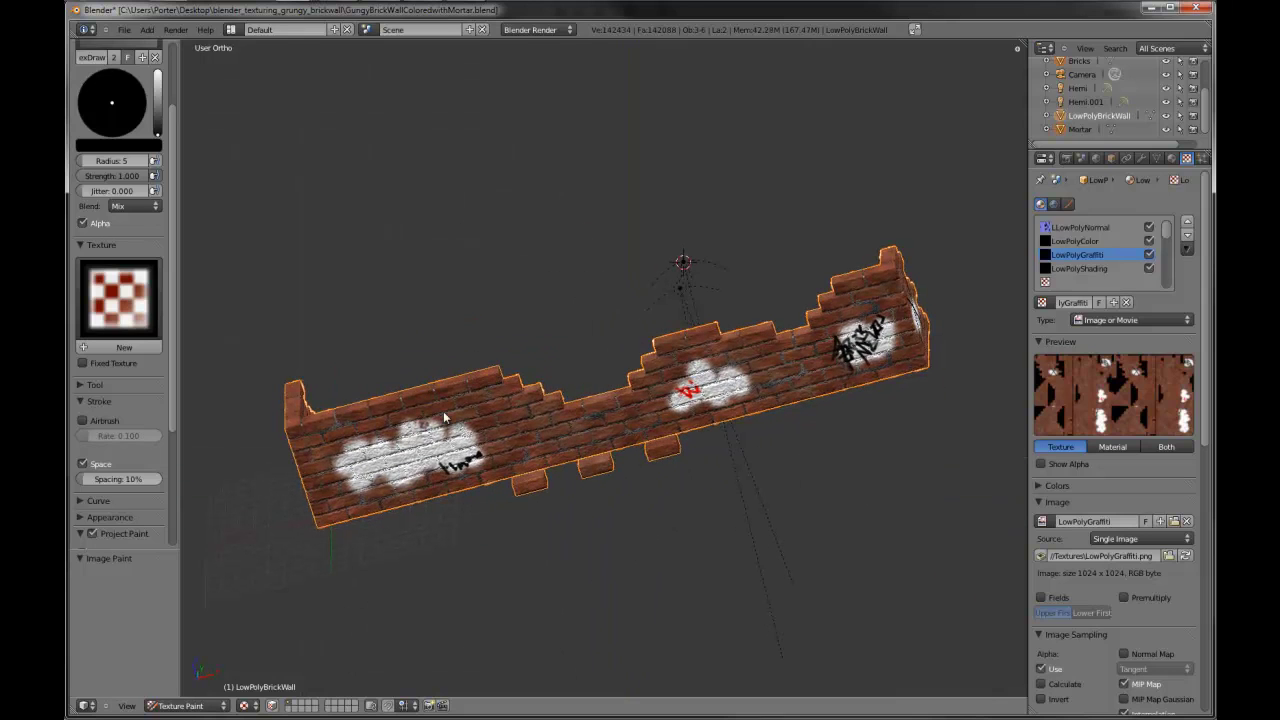
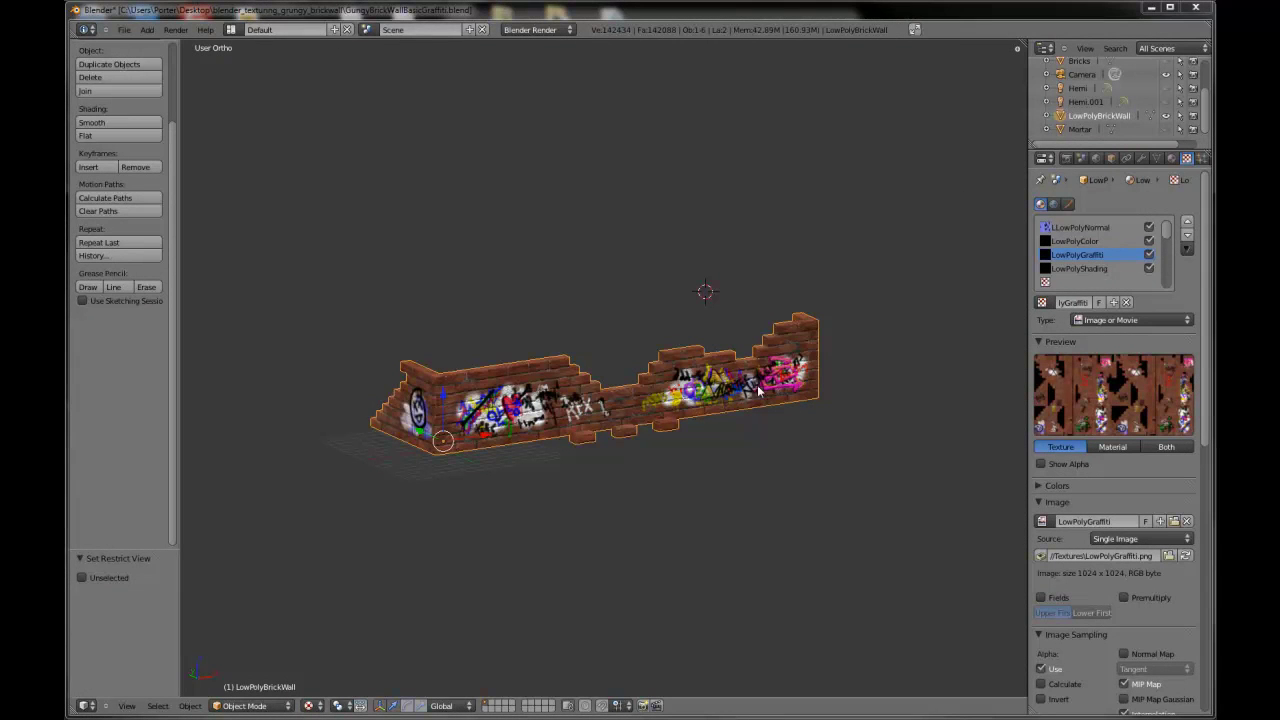
{"action": "middle_click_drag", "start_coordinate": [713, 417], "coordinate": [464, 427]}
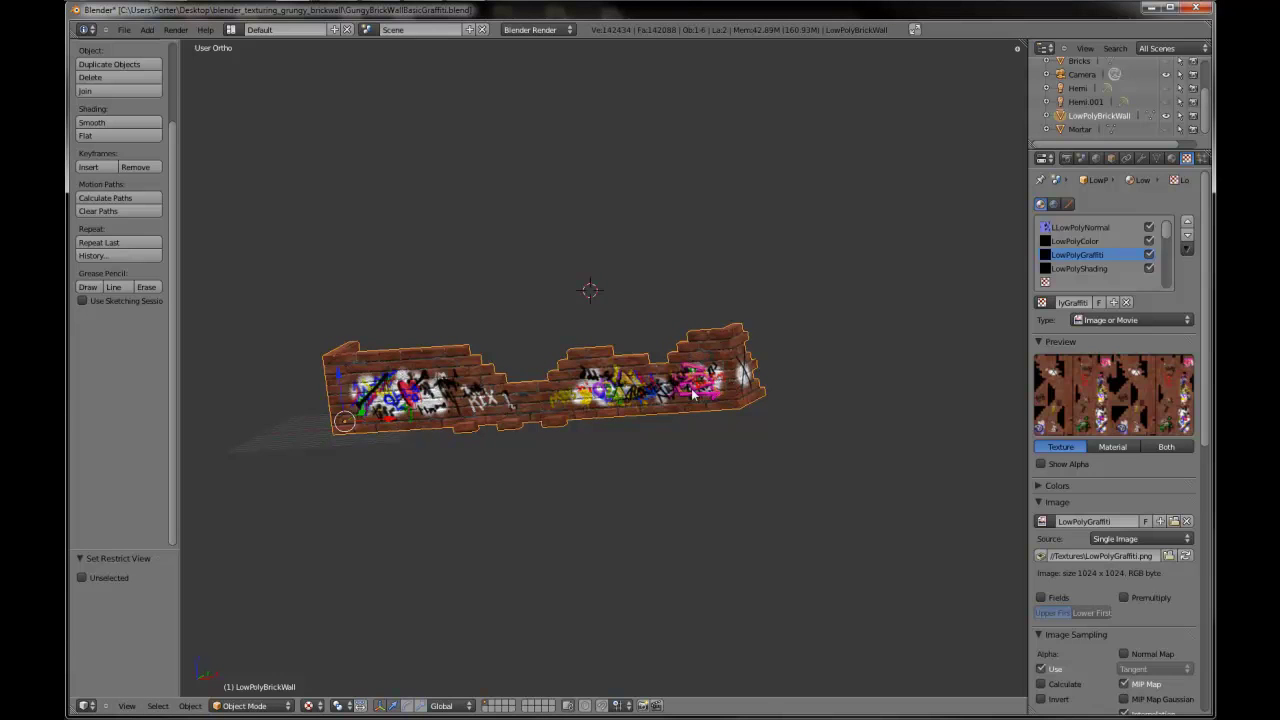
{"action": "middle_click_drag", "start_coordinate": [776, 397], "coordinate": [488, 362]}
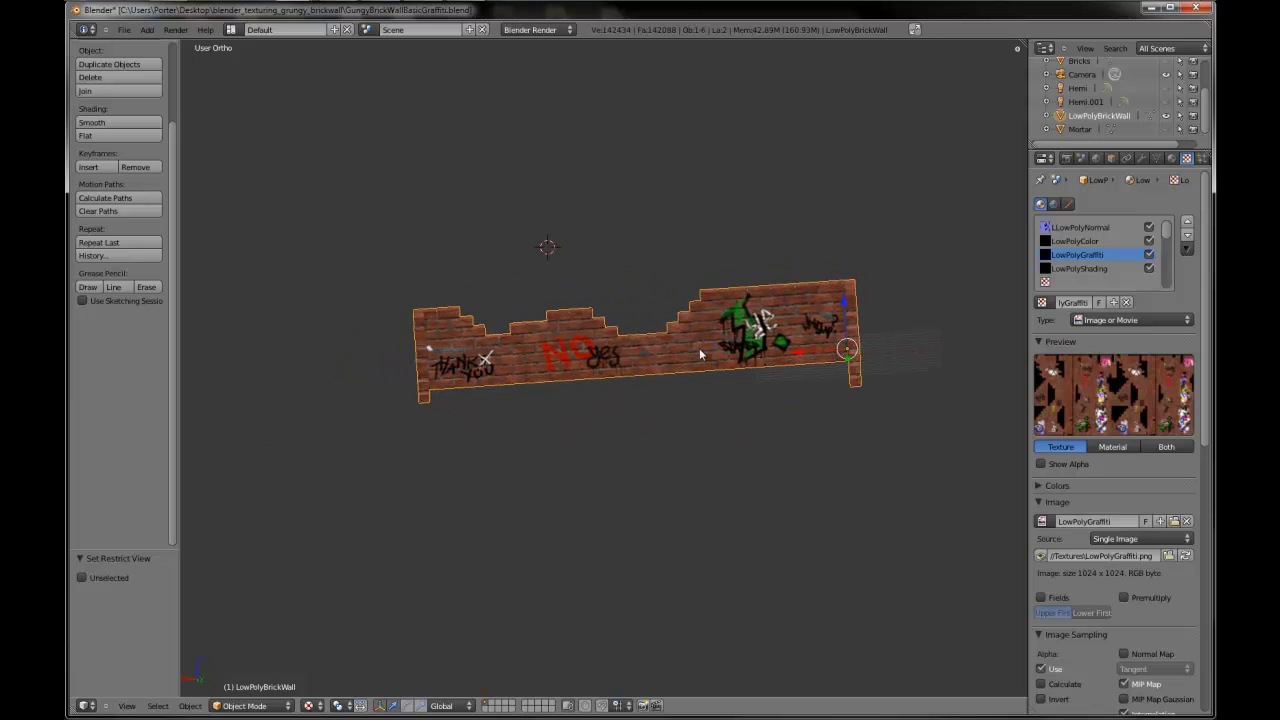
{"action": "middle_click_drag", "start_coordinate": [781, 343], "coordinate": [786, 337]}
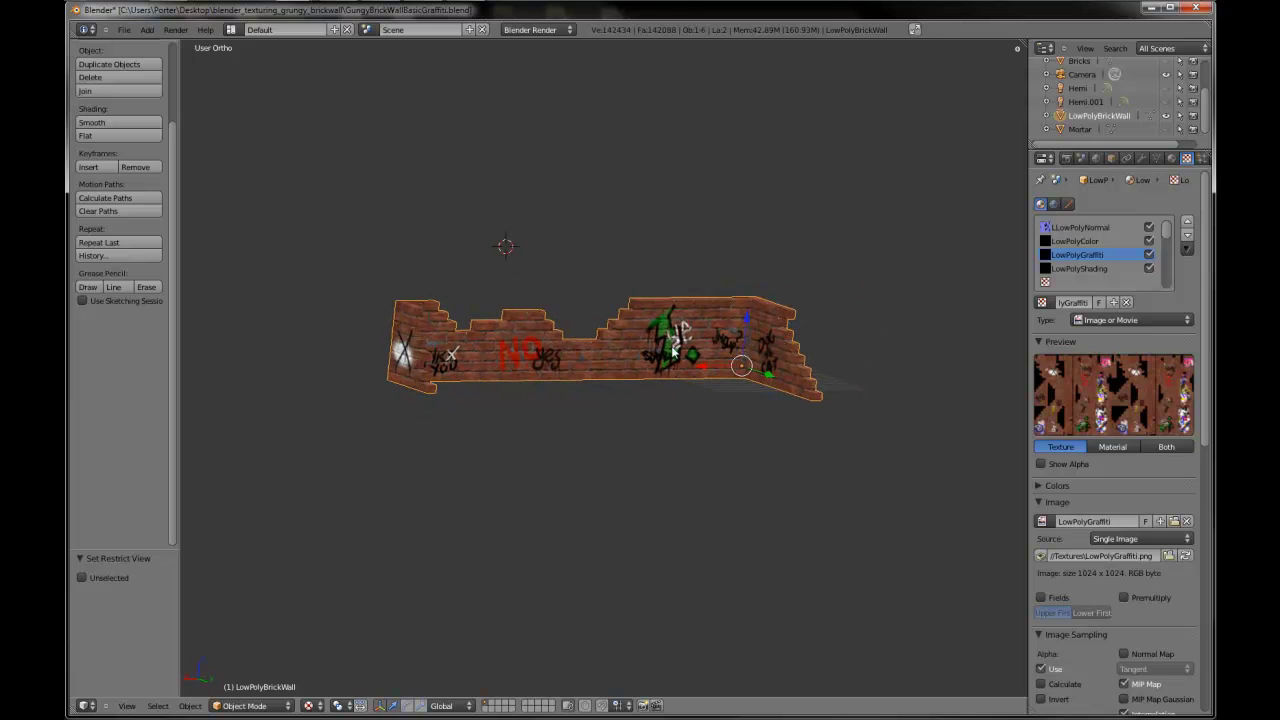
{"action": "middle_click_drag", "start_coordinate": [590, 343], "coordinate": [460, 407]}
{"action": "key", "text": "KP_1"}
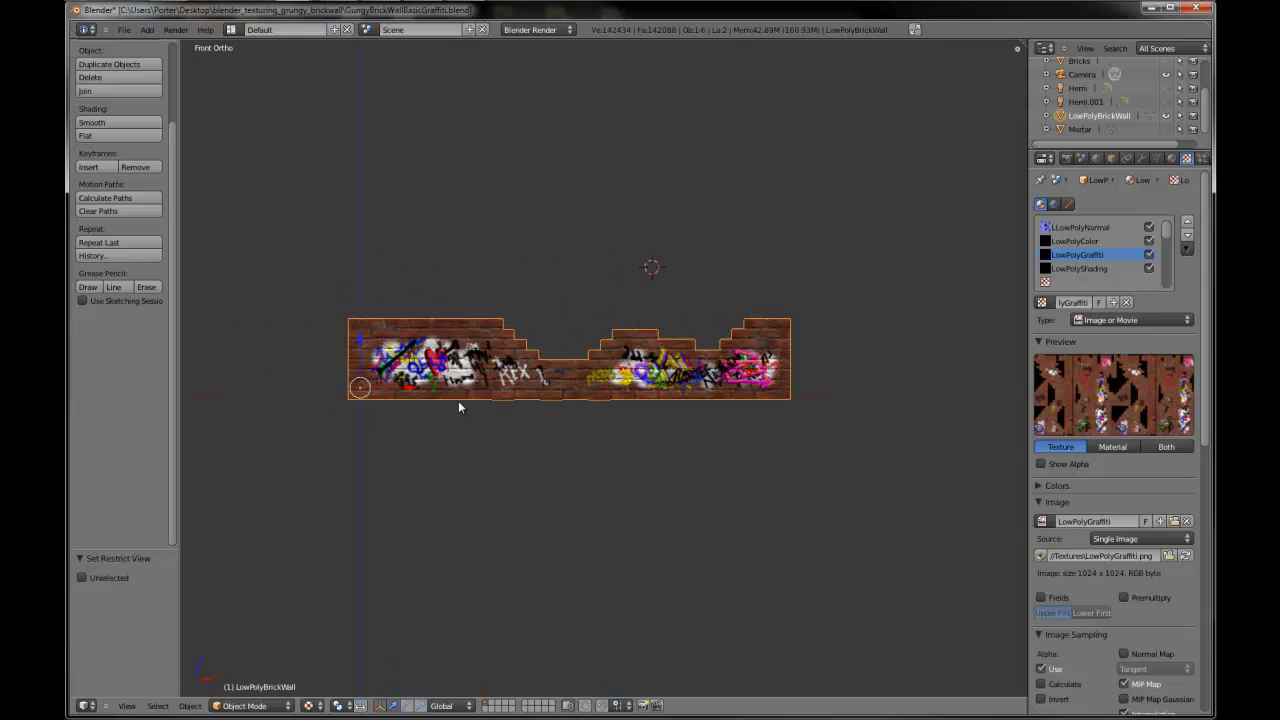
{"action": "key", "text": "KP_4"}
{"action": "key", "text": "KP_8"}
{"action": "key", "text": "KP_4"}
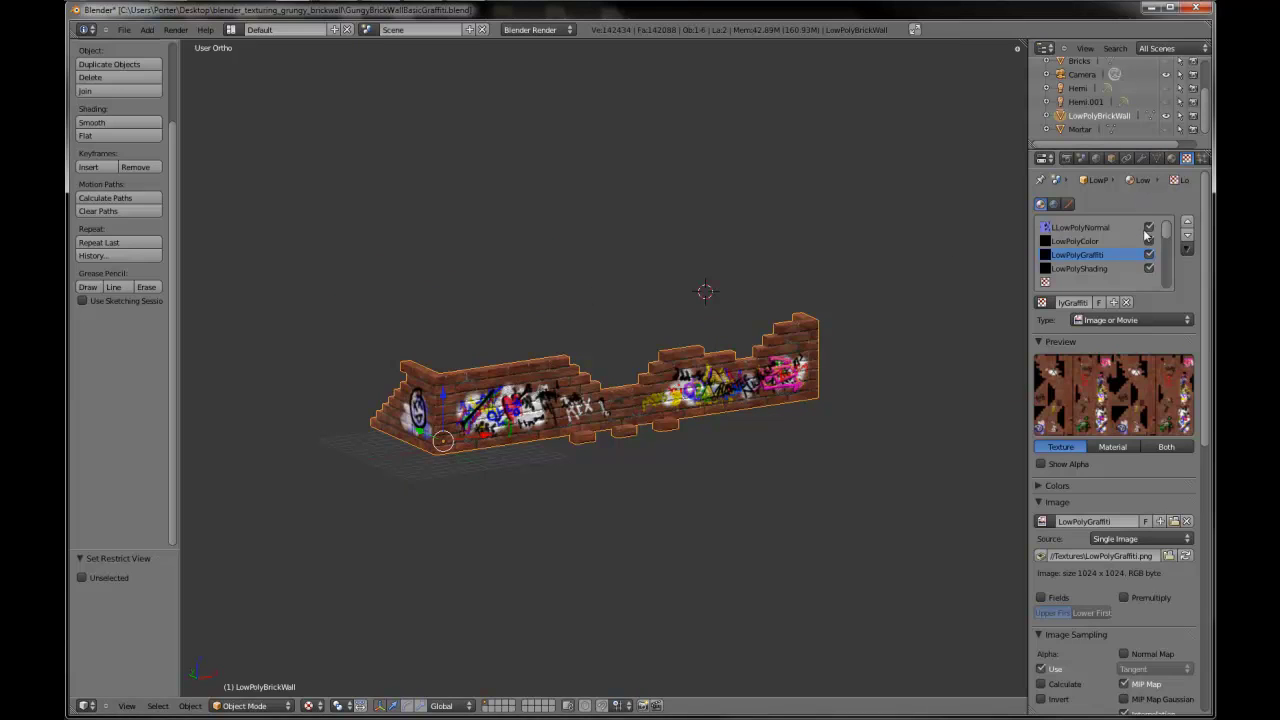
- Add an Image or Movie texture to the empty slot below LowPolyShading and load graffiti2.png from the Textures folder
{"action": "left_click", "coordinate": [1070, 283]}
{"action": "left_click", "coordinate": [1078, 302]}
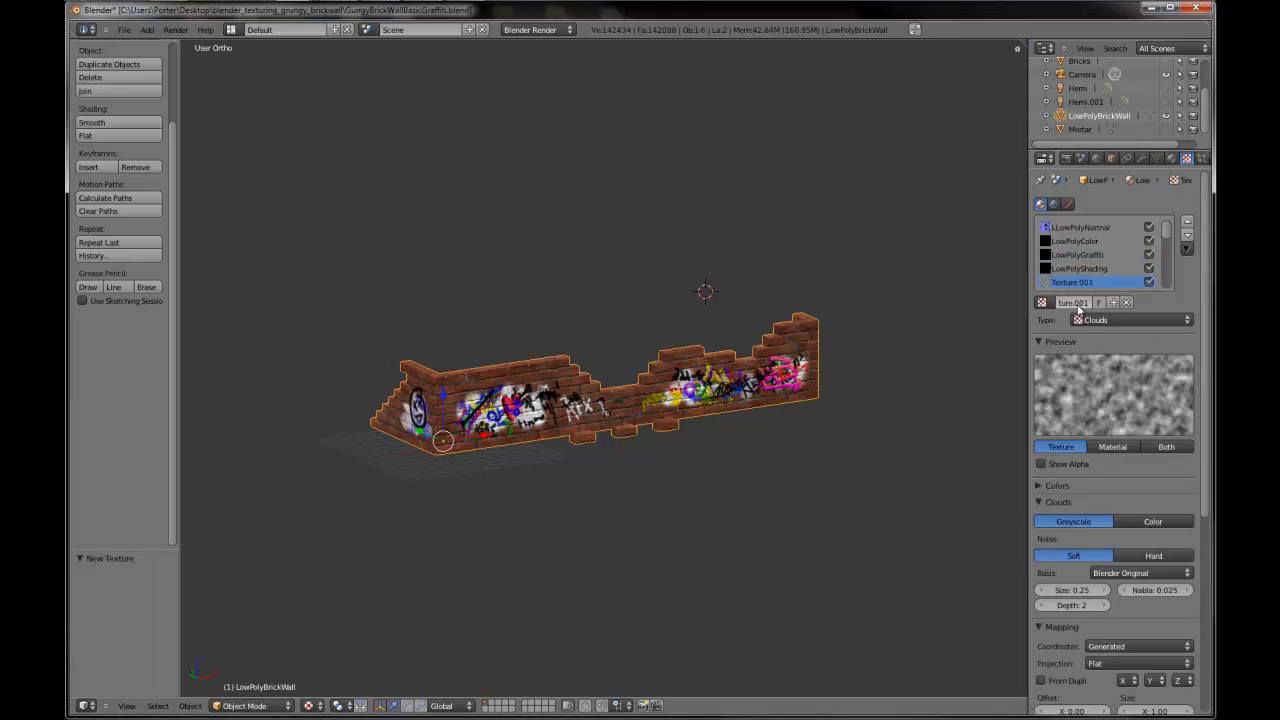
{"action": "left_click", "coordinate": [1118, 318]}
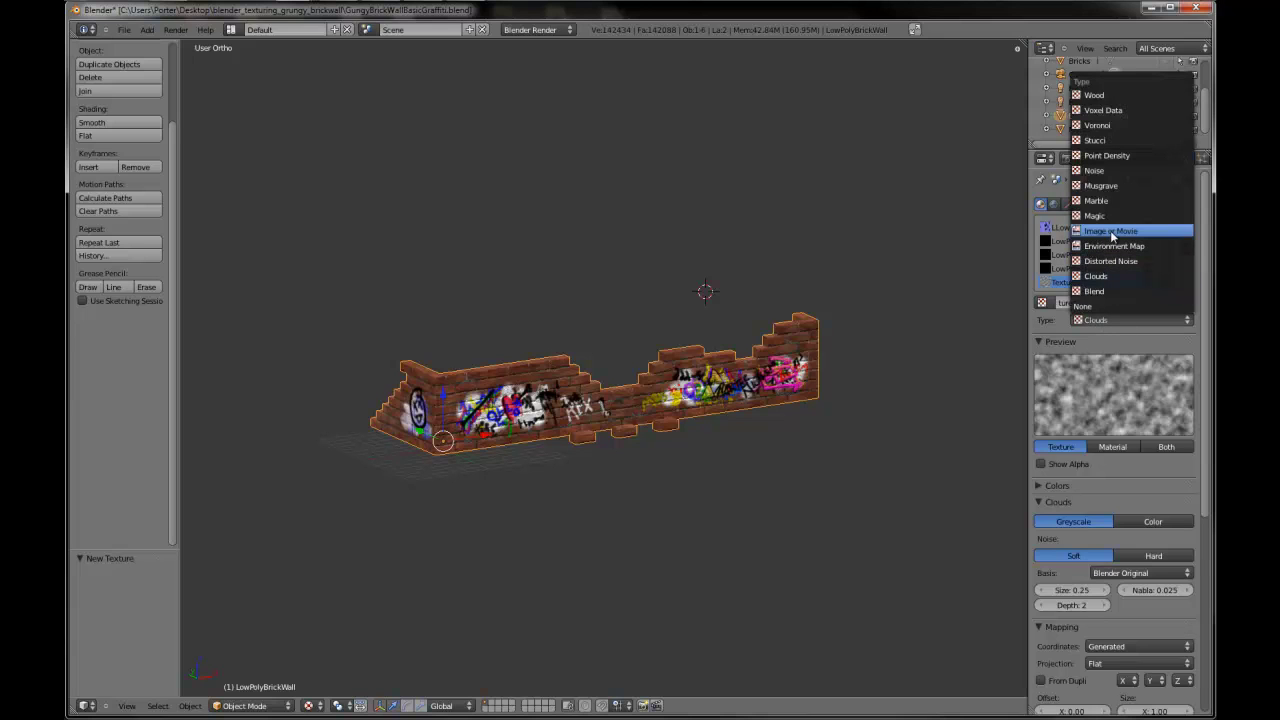
{"action": "left_click", "coordinate": [1112, 233]}
{"action": "left_click", "coordinate": [1160, 520]}
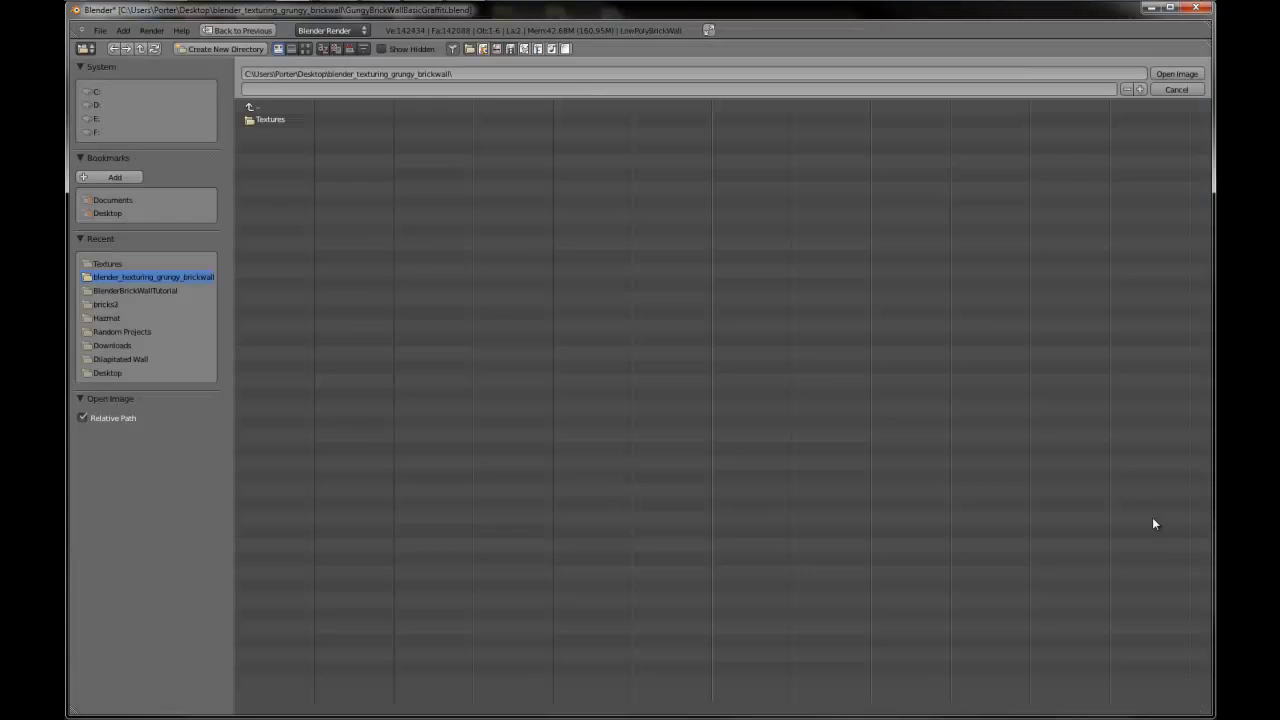
{"action": "left_click", "coordinate": [270, 120]}
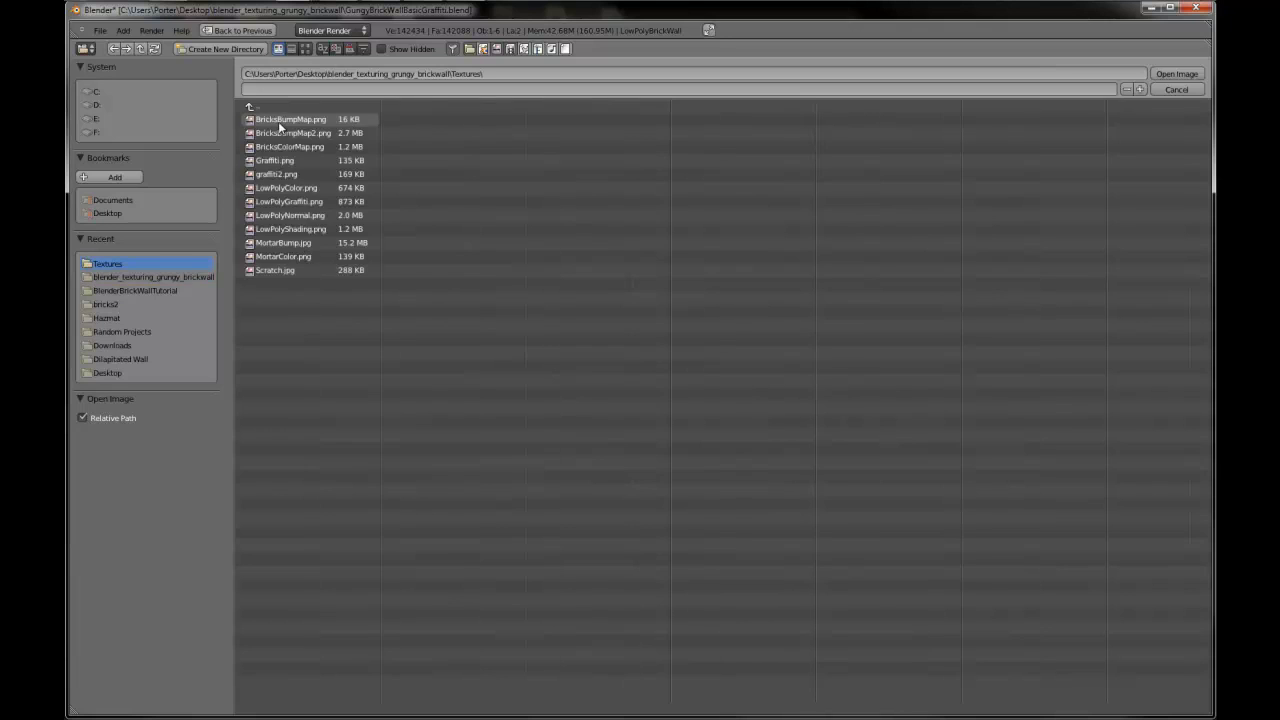
{"action": "left_click", "coordinate": [300, 174]}
{"action": "double_click", "coordinate": [306, 175]}
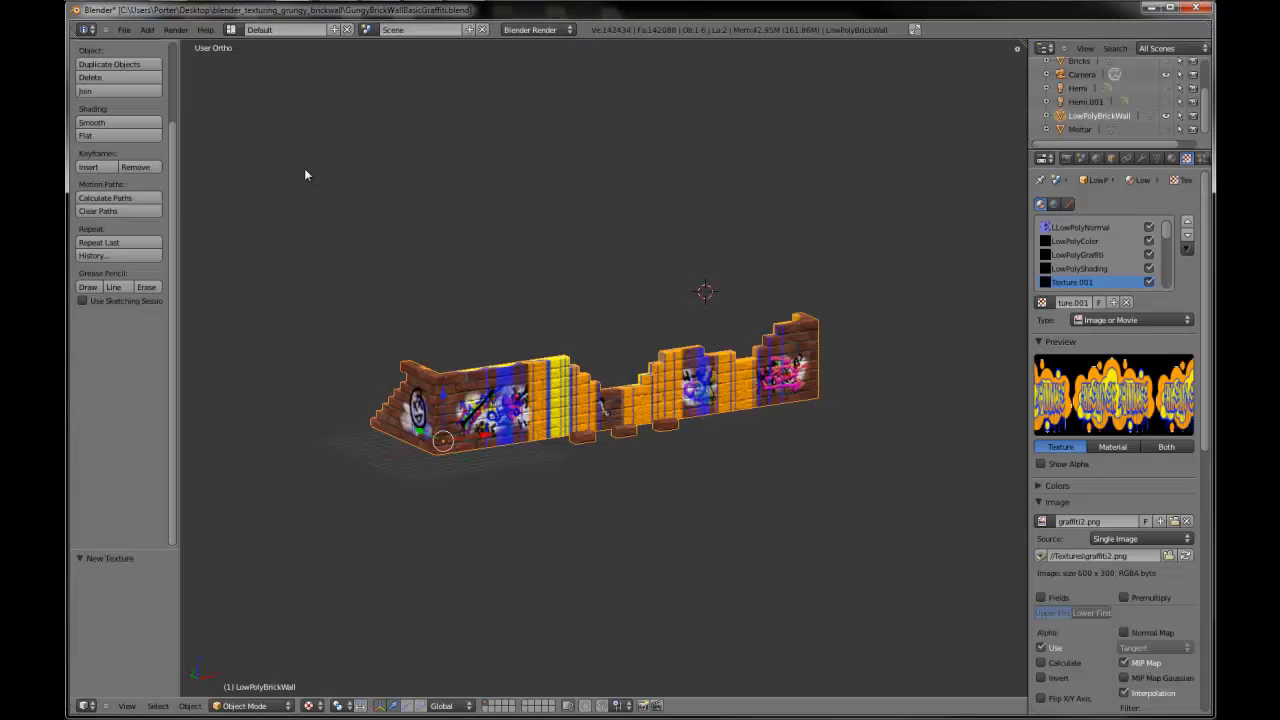
- Disable the graffiti2.png texture in the wall's material and enable Premultiply for its image
{"action": "left_click", "coordinate": [1148, 283]}
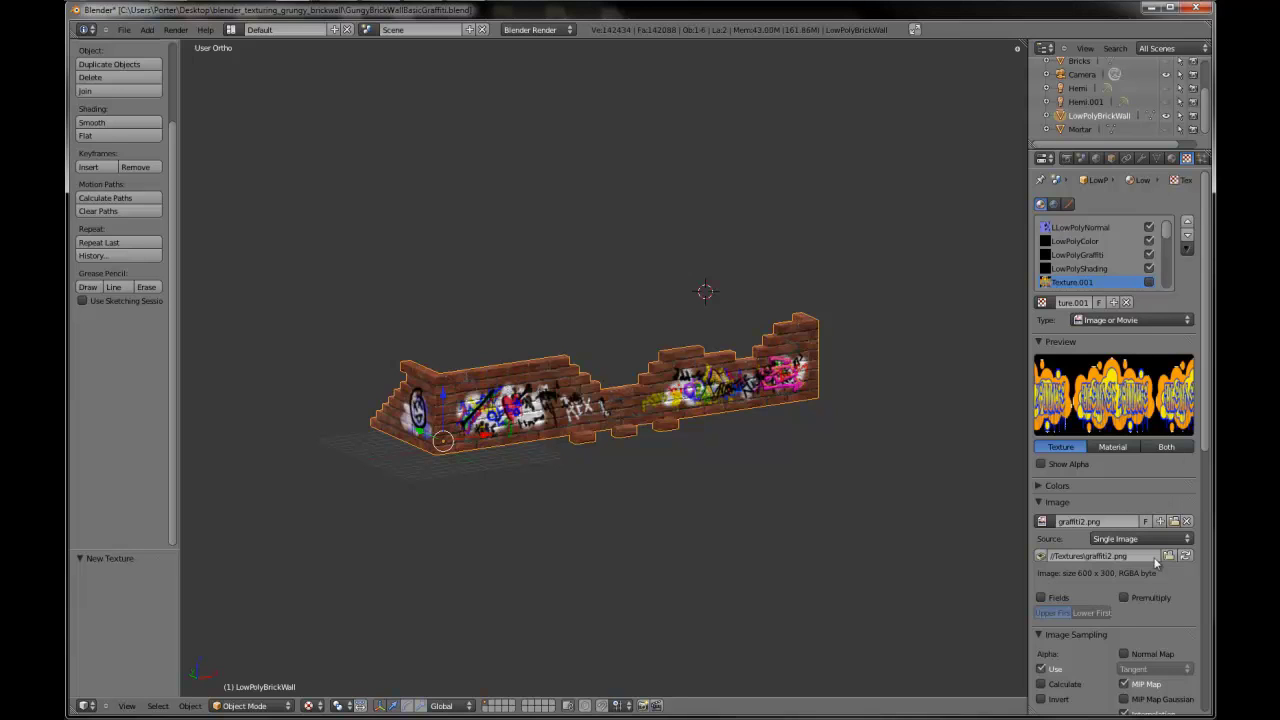
{"action": "left_click", "coordinate": [1124, 597]}
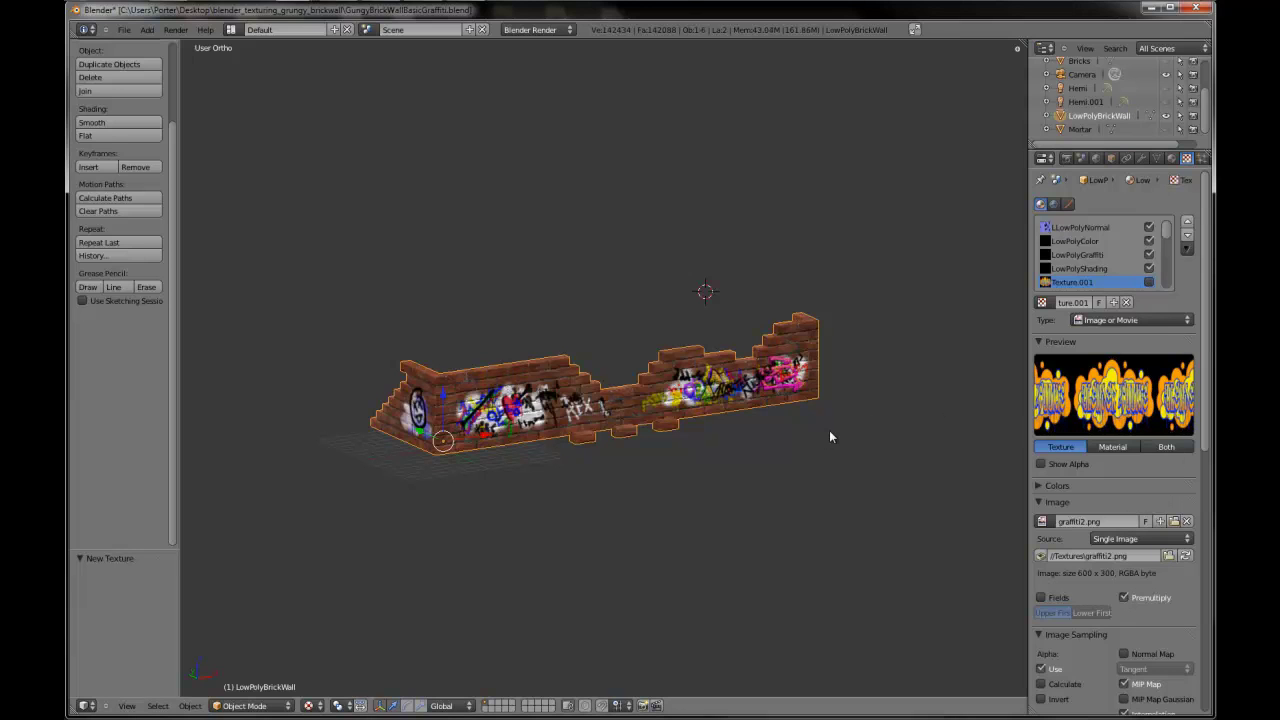
{"action": "scroll", "coordinate": [715, 419], "scroll_direction": "up", "scroll_amount": 1}
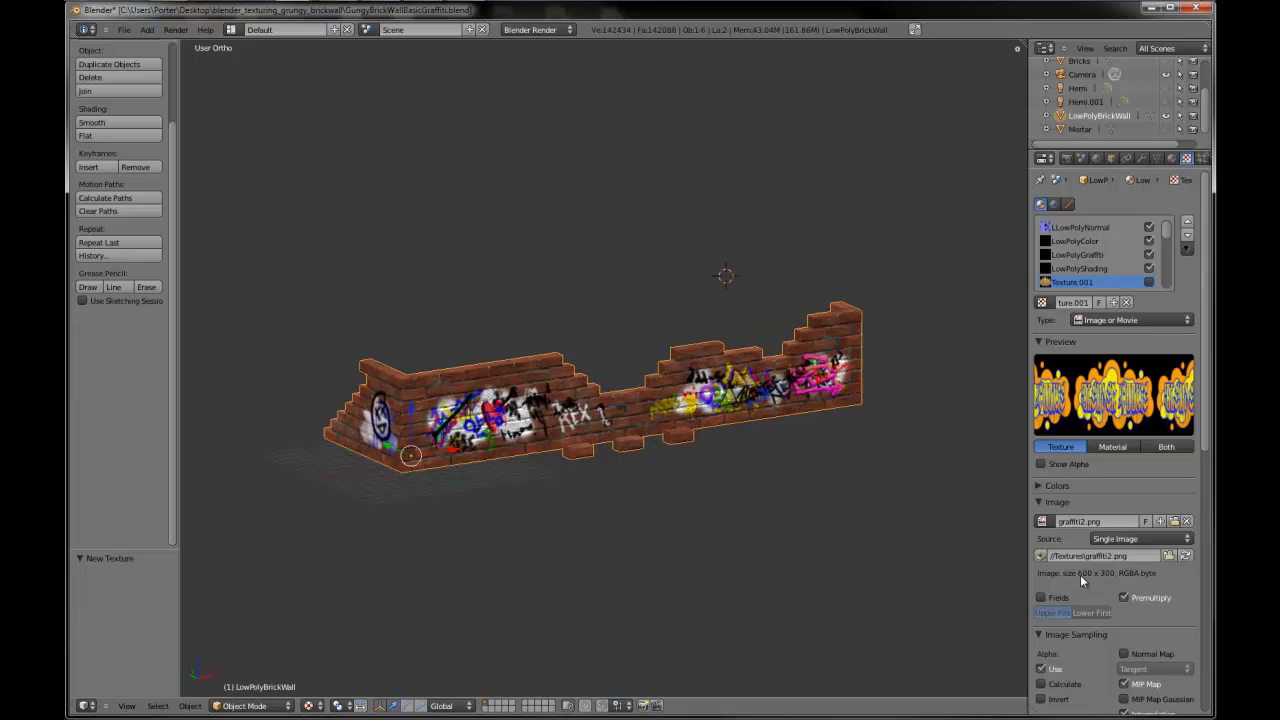
- Set the render resolution to 600 by 300 and show the wall in front view
{"action": "left_click", "coordinate": [1064, 159]}
{"action": "left_click", "coordinate": [1078, 260]}
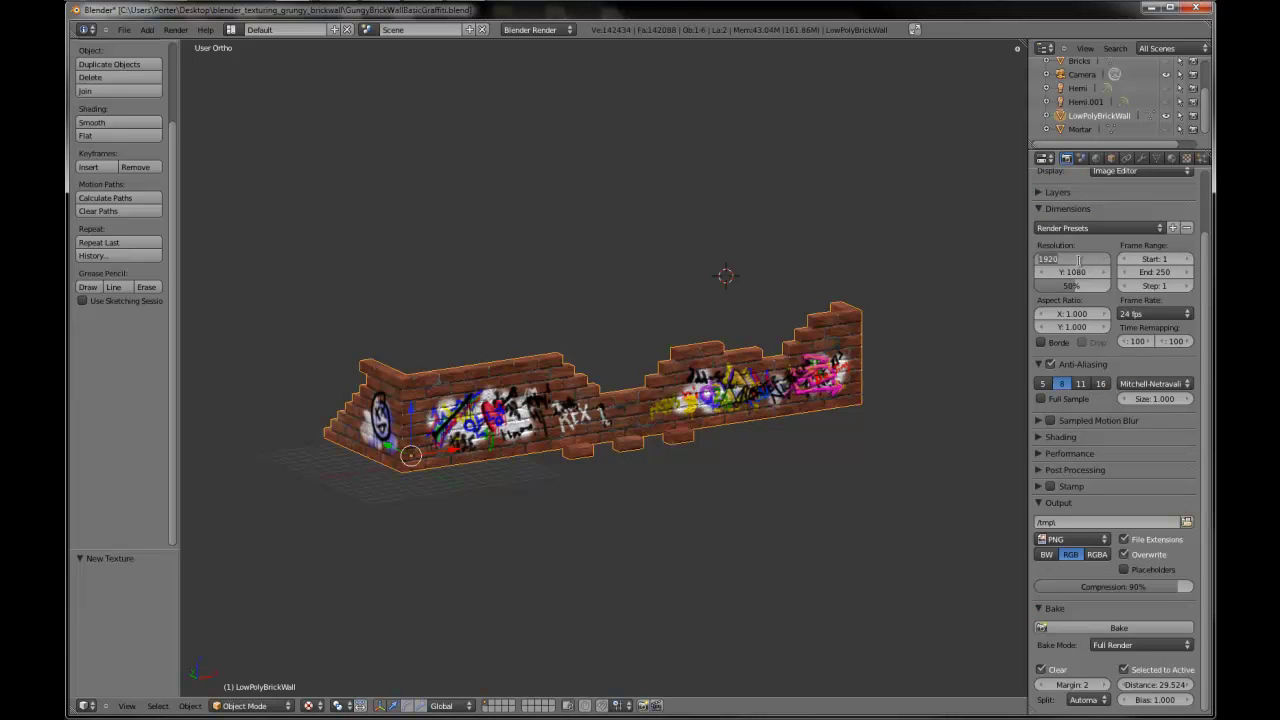
{"action": "key", "text": "Tab"}
{"action": "type", "text": "300"}
{"action": "key", "text": "Return"}
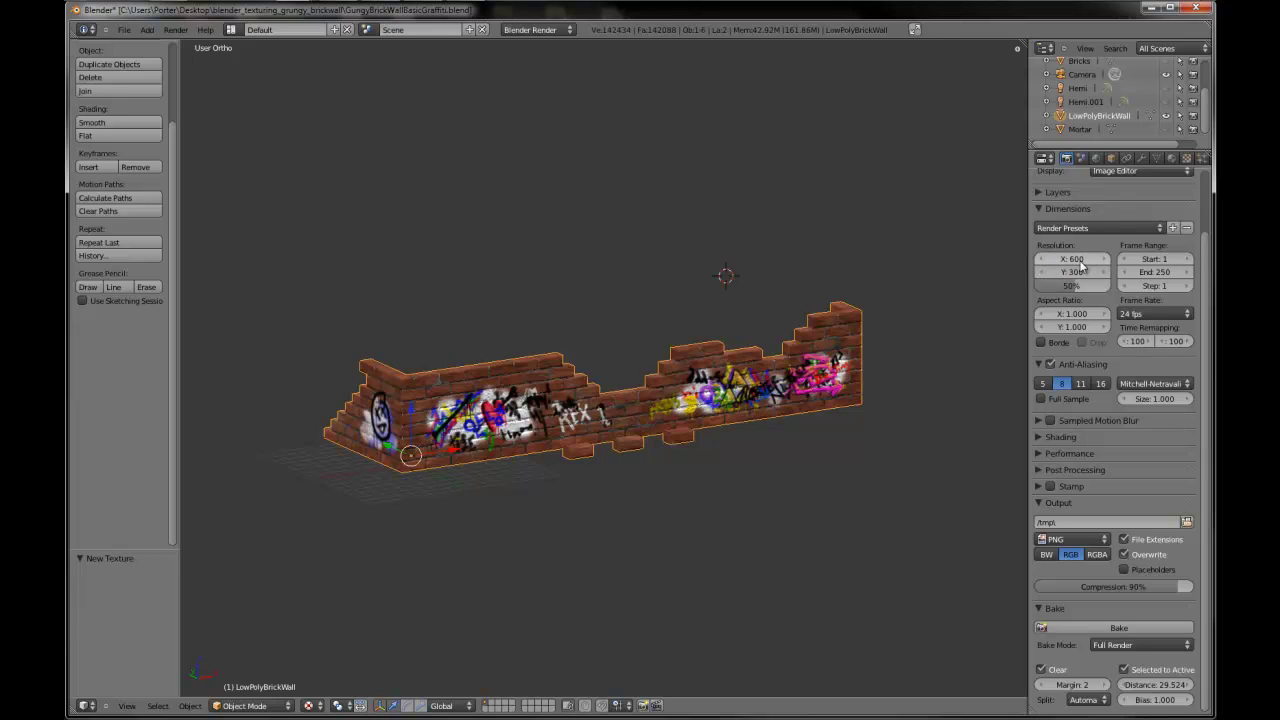
{"action": "key", "text": "KP_1"}
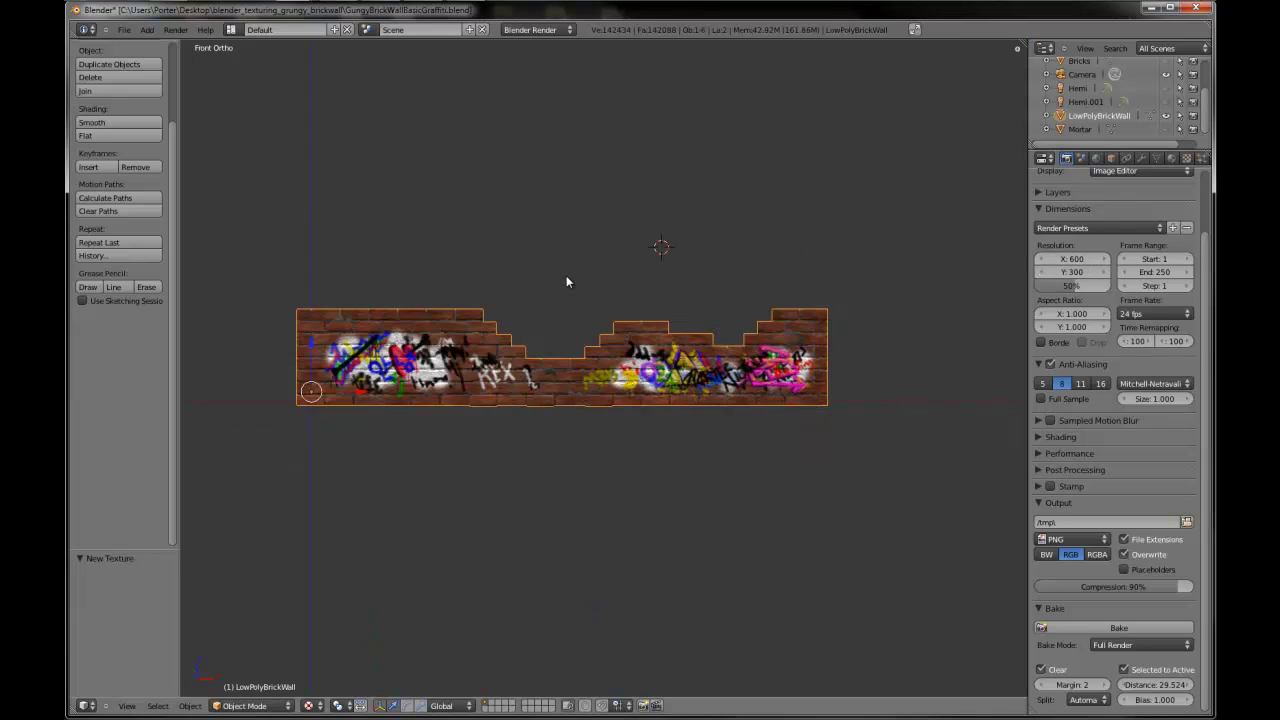
- Align the camera to the front view and move it to frame the graffiti at the wall's left end
{"action": "key", "text": "ctrl+alt+KP_0"}
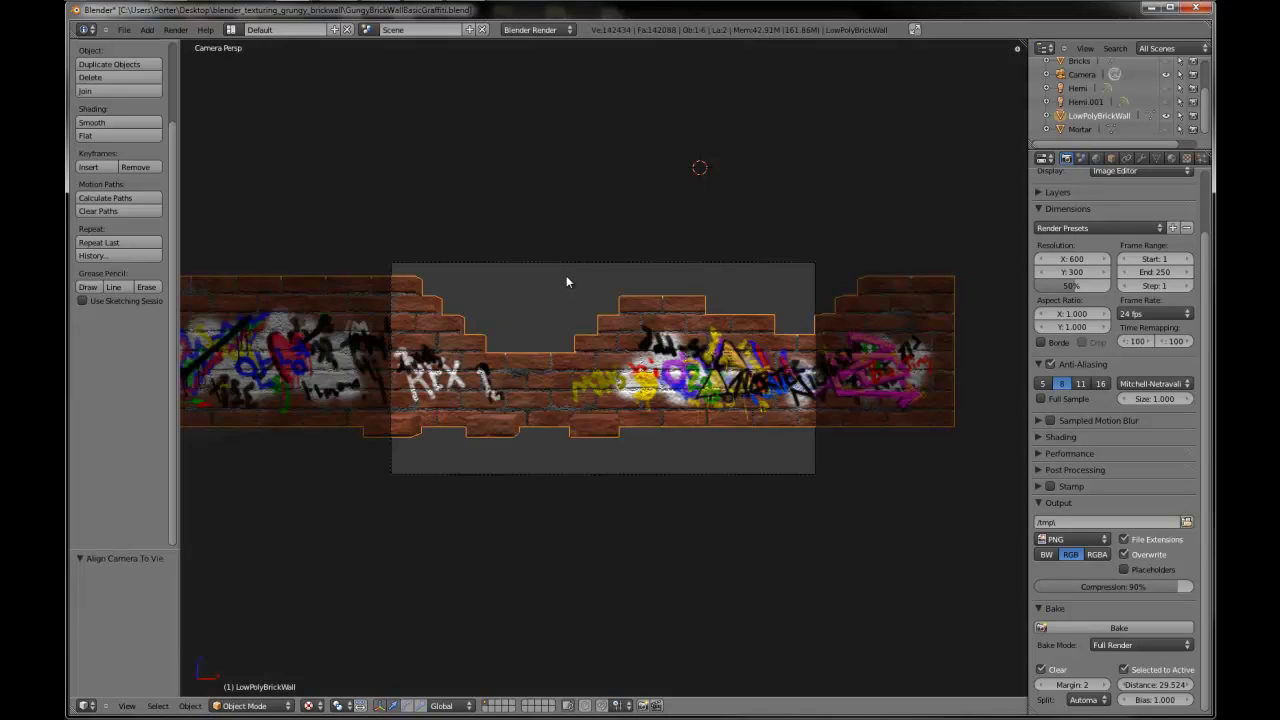
{"action": "right_click", "coordinate": [776, 472]}
{"action": "key", "text": "g"}
{"action": "left_click", "coordinate": [296, 454]}
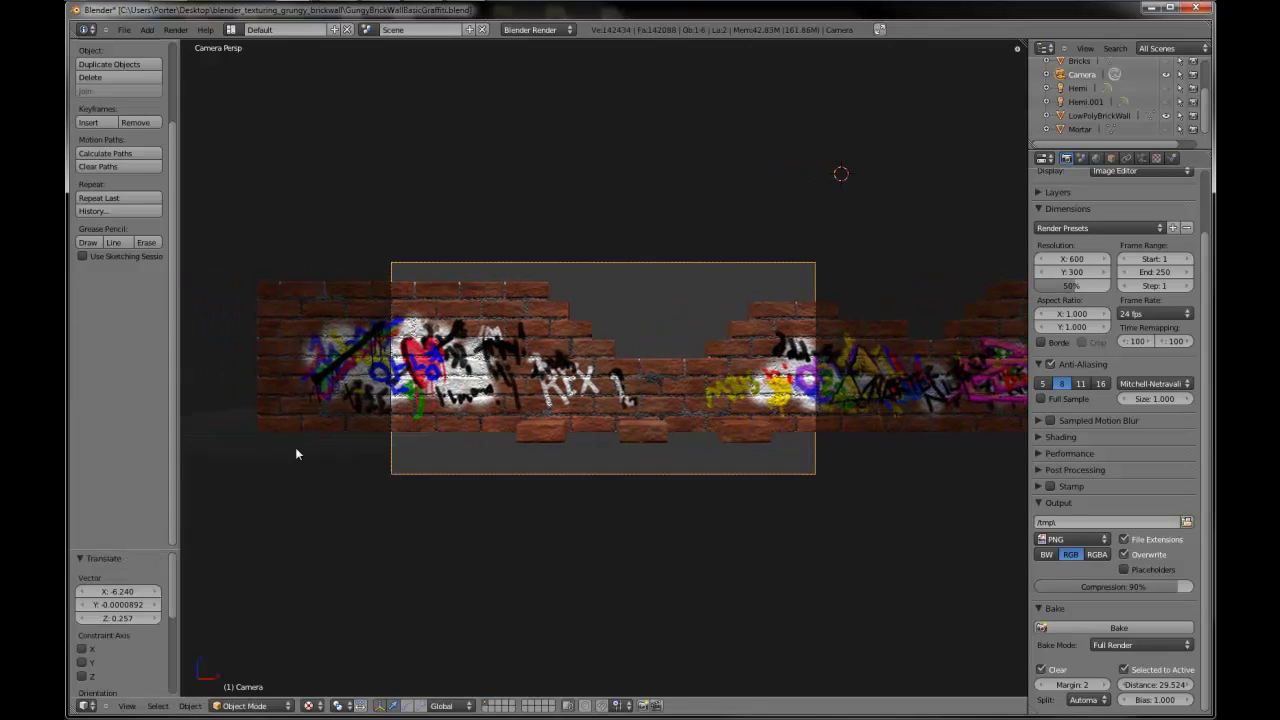
{"action": "key", "text": "g"}
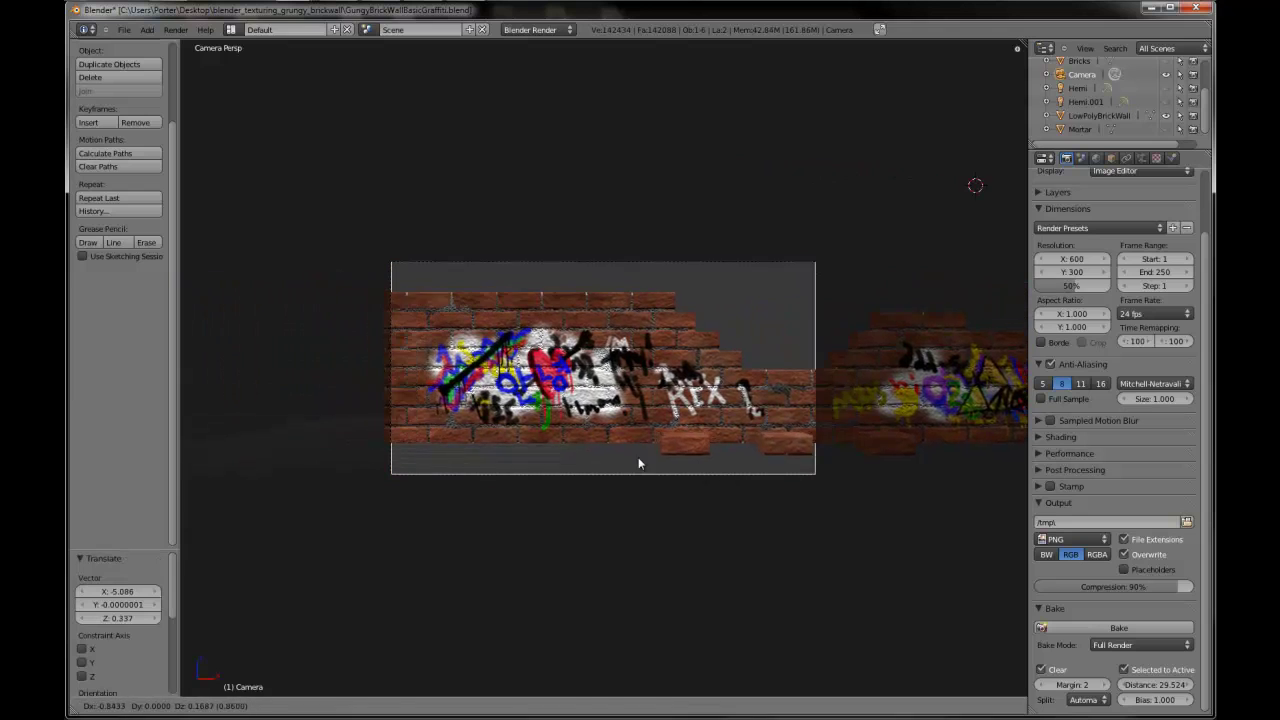
{"action": "left_click", "coordinate": [507, 462]}
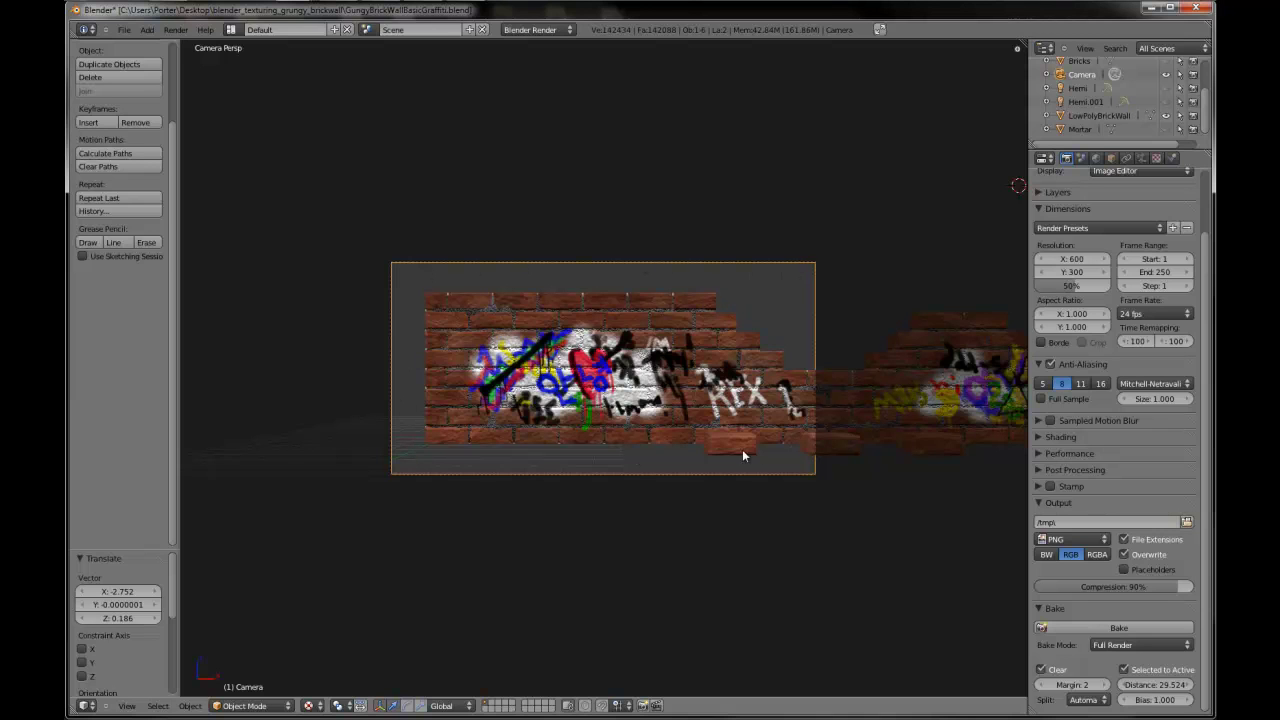
- Make the camera orthographic with a scale of about 8.418 and reposition it closely around the wall's left graffiti
{"action": "left_click", "coordinate": [1141, 158]}
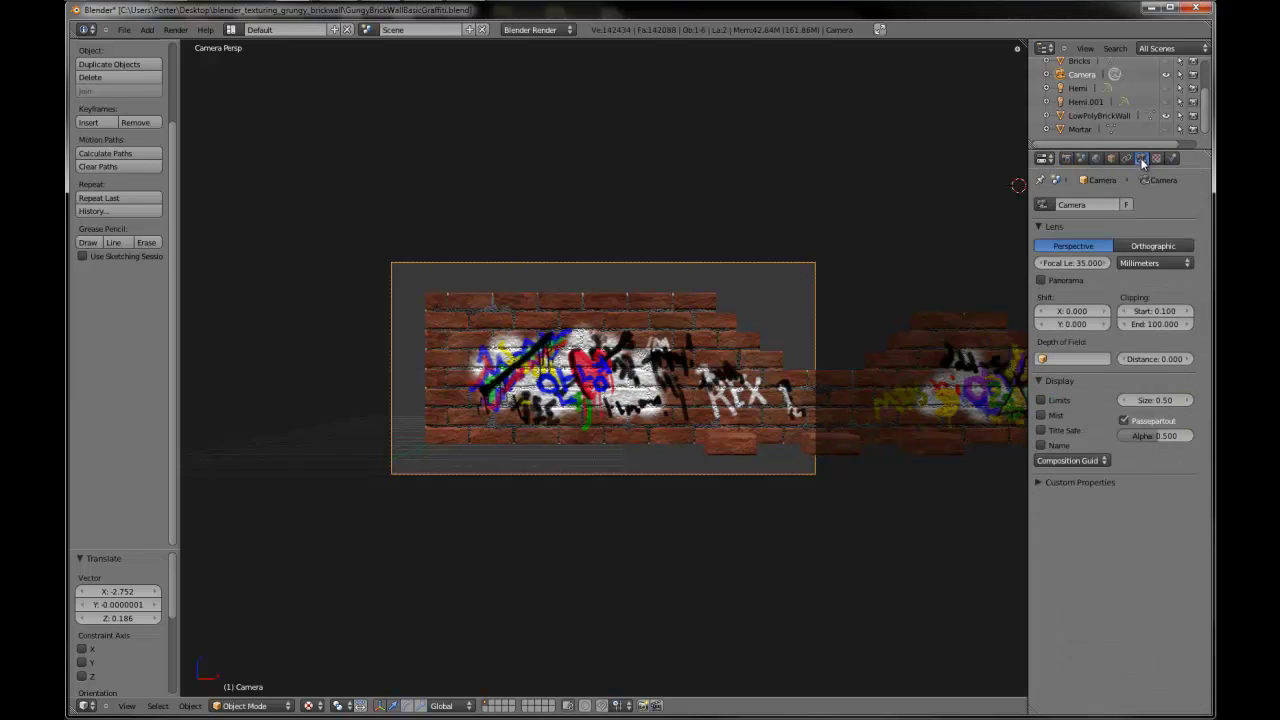
{"action": "left_click", "coordinate": [1146, 246]}
{"action": "scroll", "coordinate": [816, 352], "scroll_direction": "down", "scroll_amount": 1}
{"action": "scroll", "coordinate": [816, 351], "scroll_direction": "up", "scroll_amount": 1}
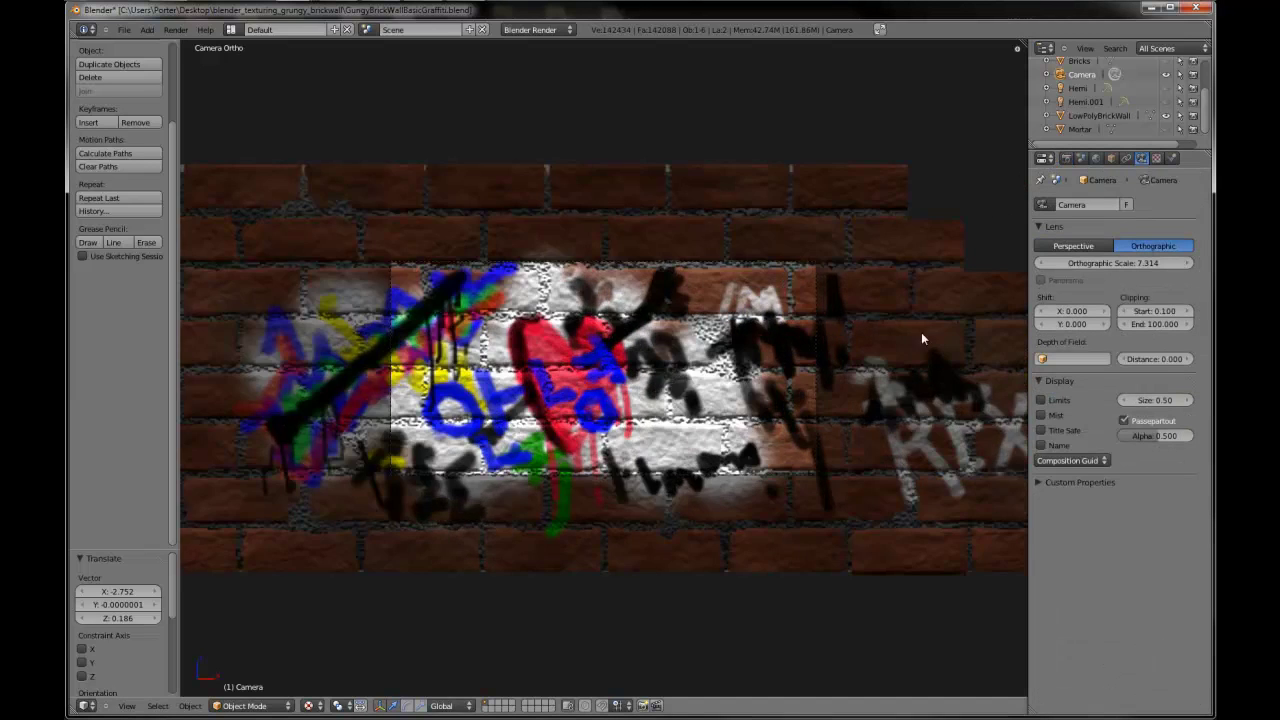
{"action": "mouse_move", "coordinate": [1130, 264]}
{"action": "left_mouse_down"}
{"action": "mouse_move", "coordinate": [1117, 261]}
{"action": "mouse_move", "coordinate": [1146, 261]}
{"action": "mouse_move", "coordinate": [1135, 263]}
{"action": "left_mouse_up"}
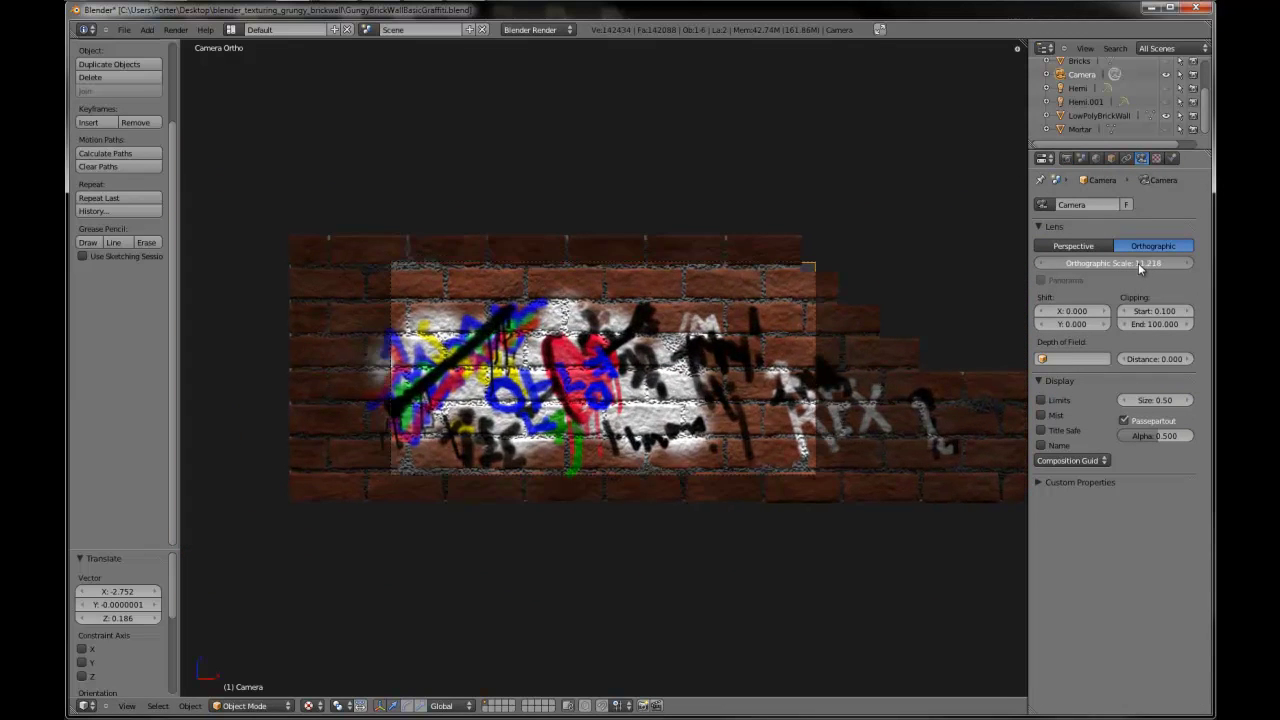
{"action": "key", "text": "g"}
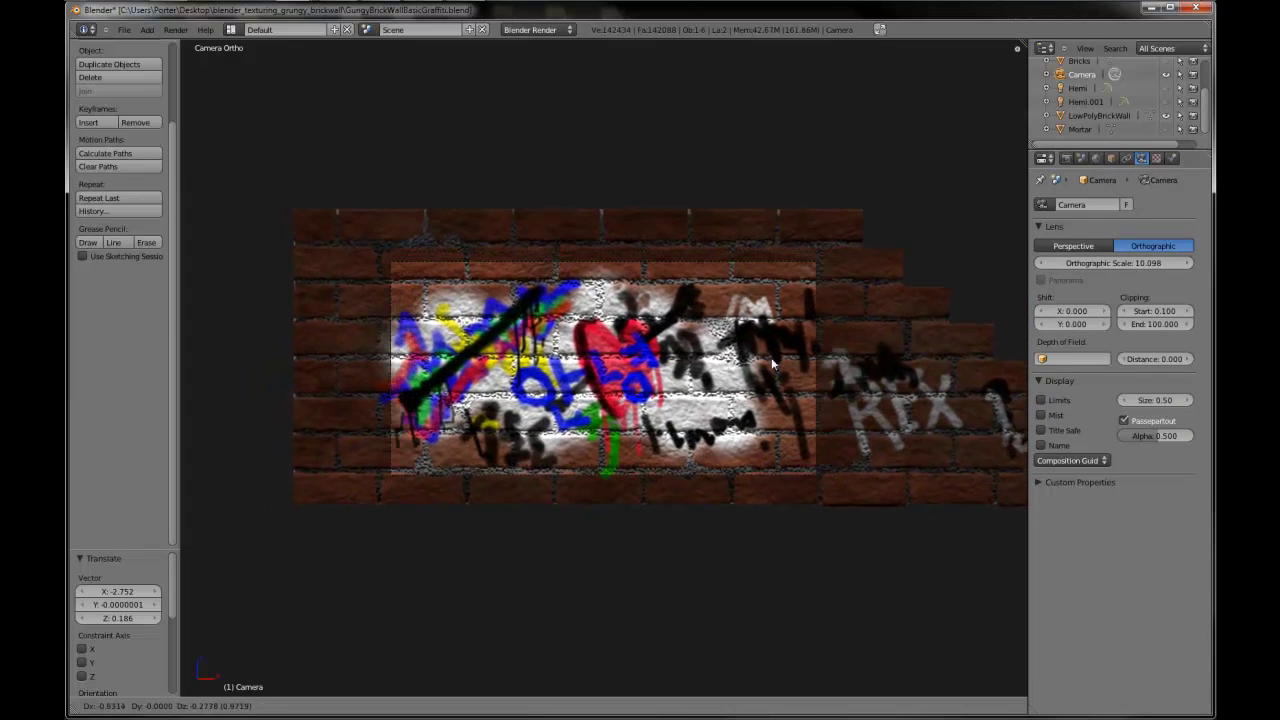
{"action": "left_click", "coordinate": [764, 360]}
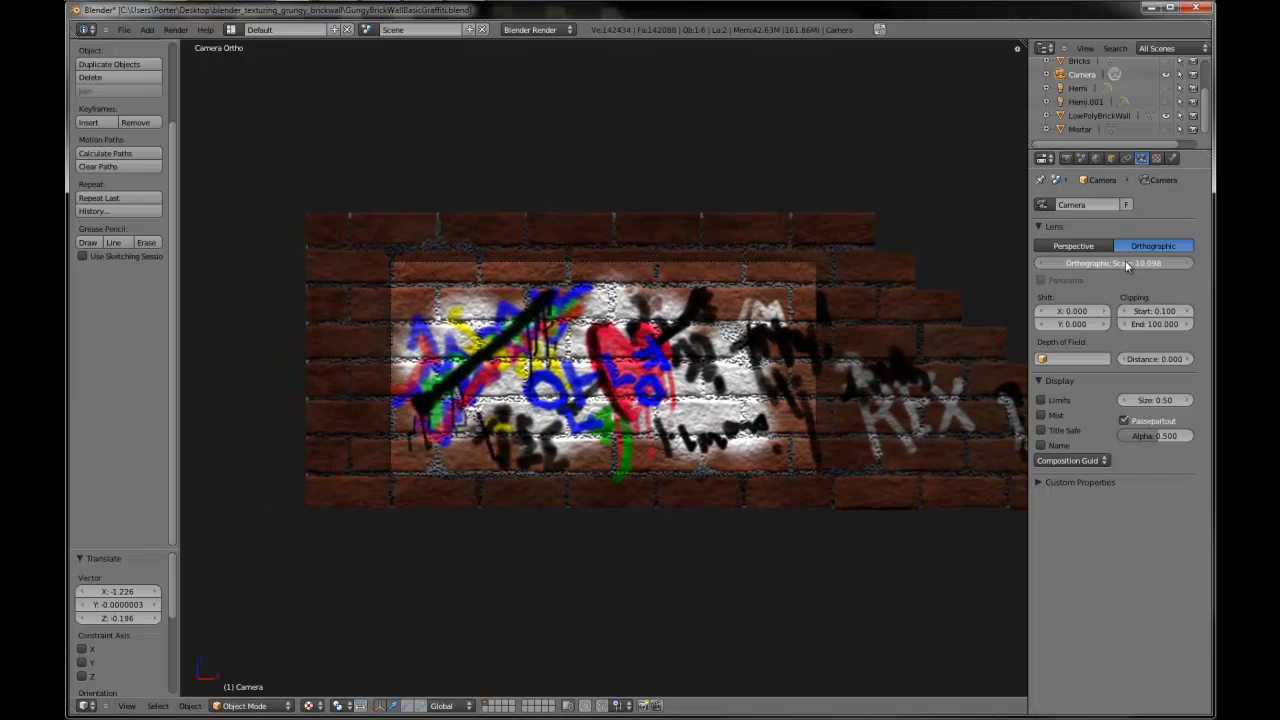
{"action": "left_click_drag", "start_coordinate": [1124, 263], "coordinate": [1105, 261]}
{"action": "key", "text": "g"}
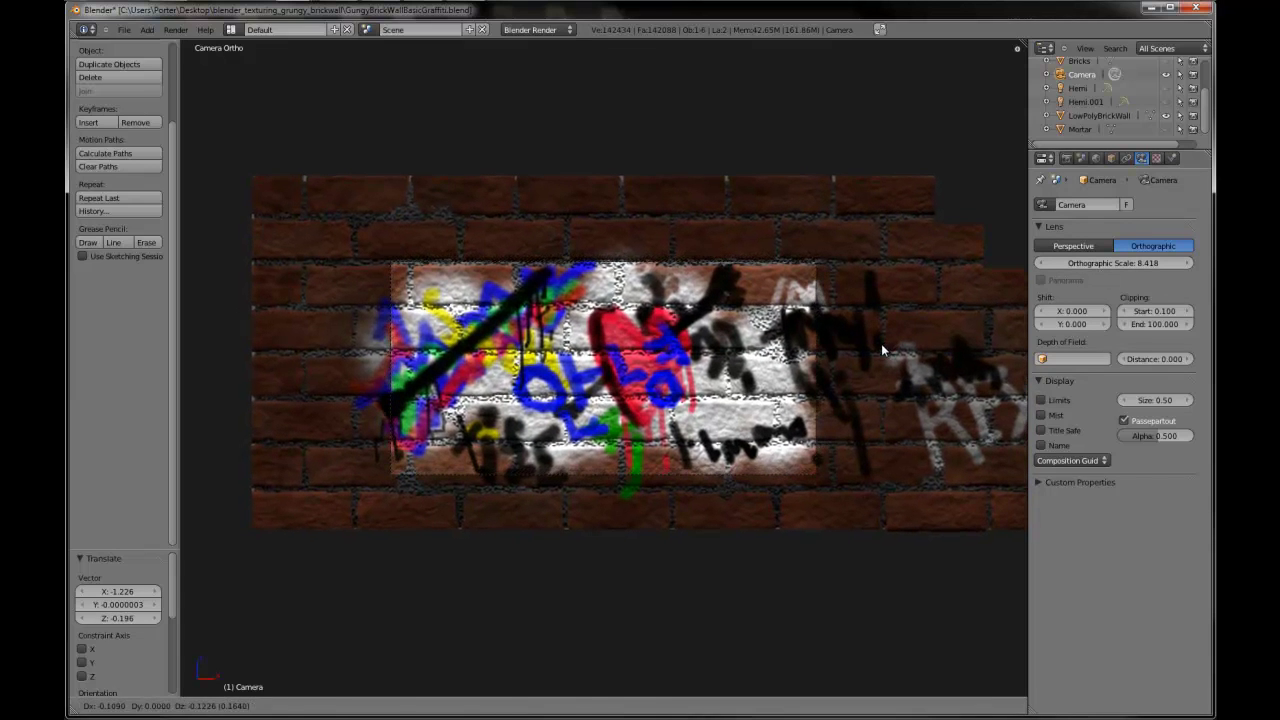
{"action": "left_click", "coordinate": [881, 343]}
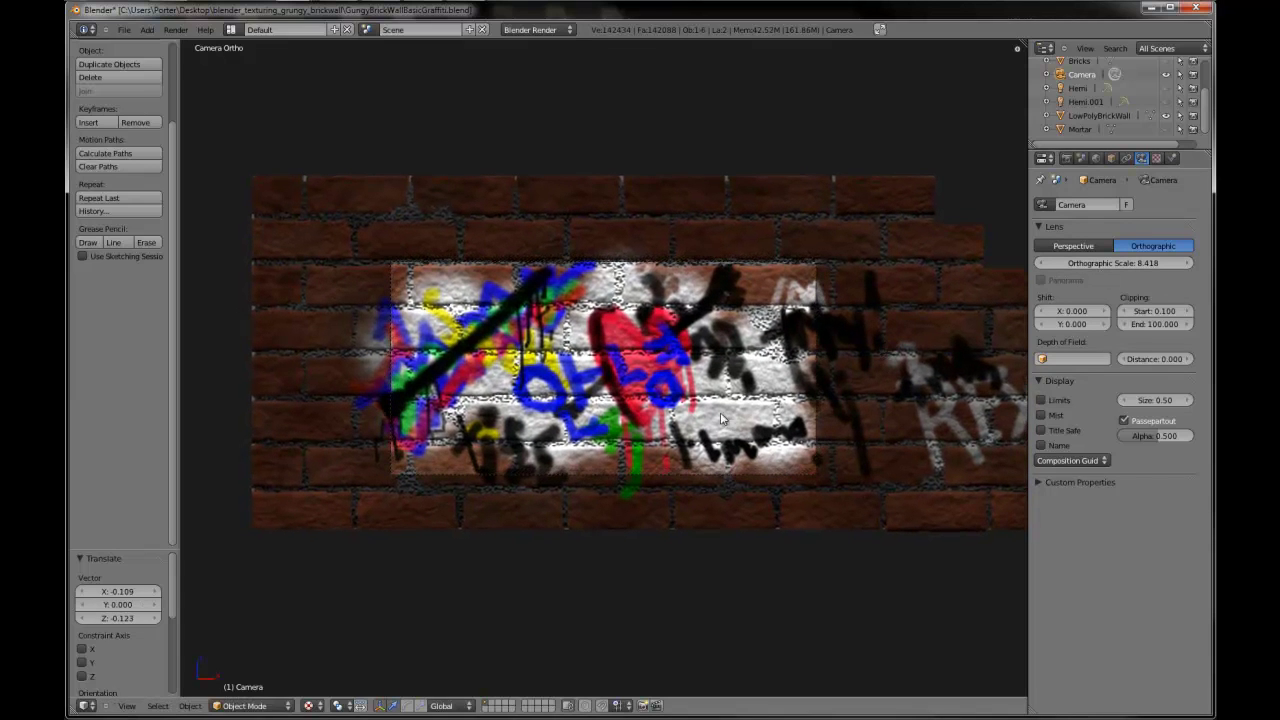
- Put the low-poly wall in Texture Paint mode and project graffiti2.png onto it as the camera image
{"action": "right_click", "coordinate": [336, 491]}
{"action": "left_click", "coordinate": [262, 705]}
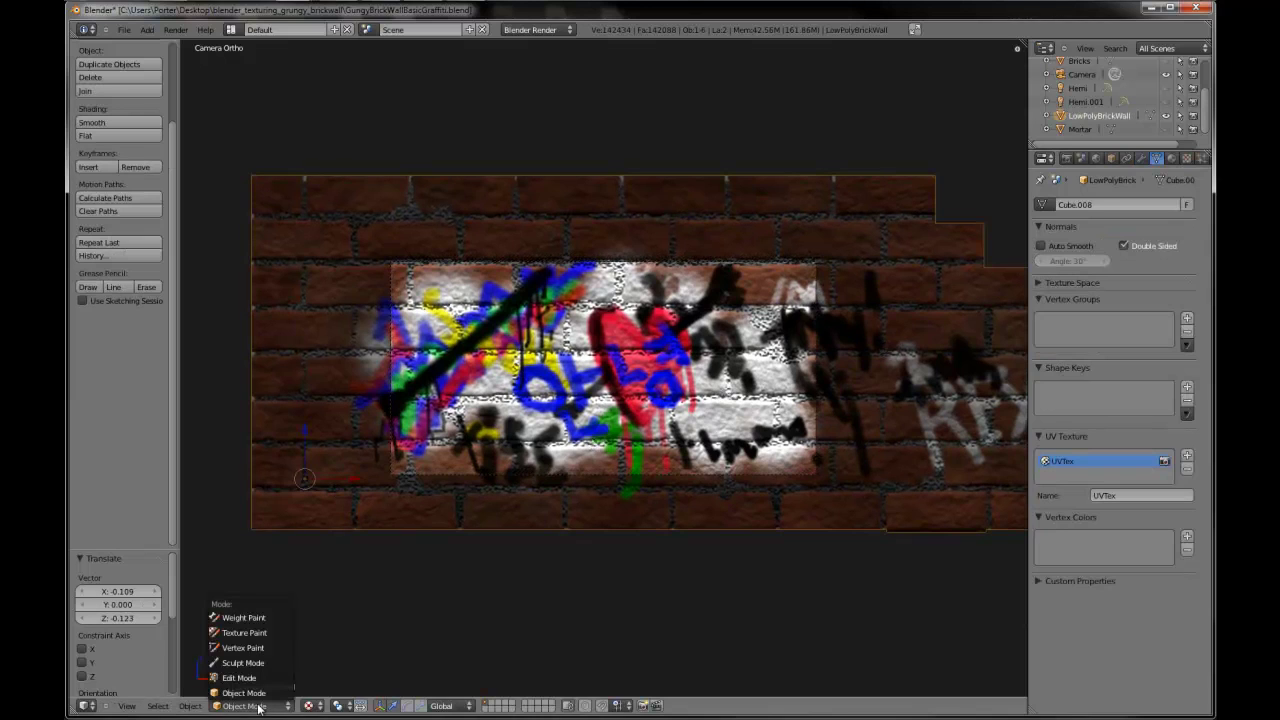
{"action": "left_click", "coordinate": [248, 633]}
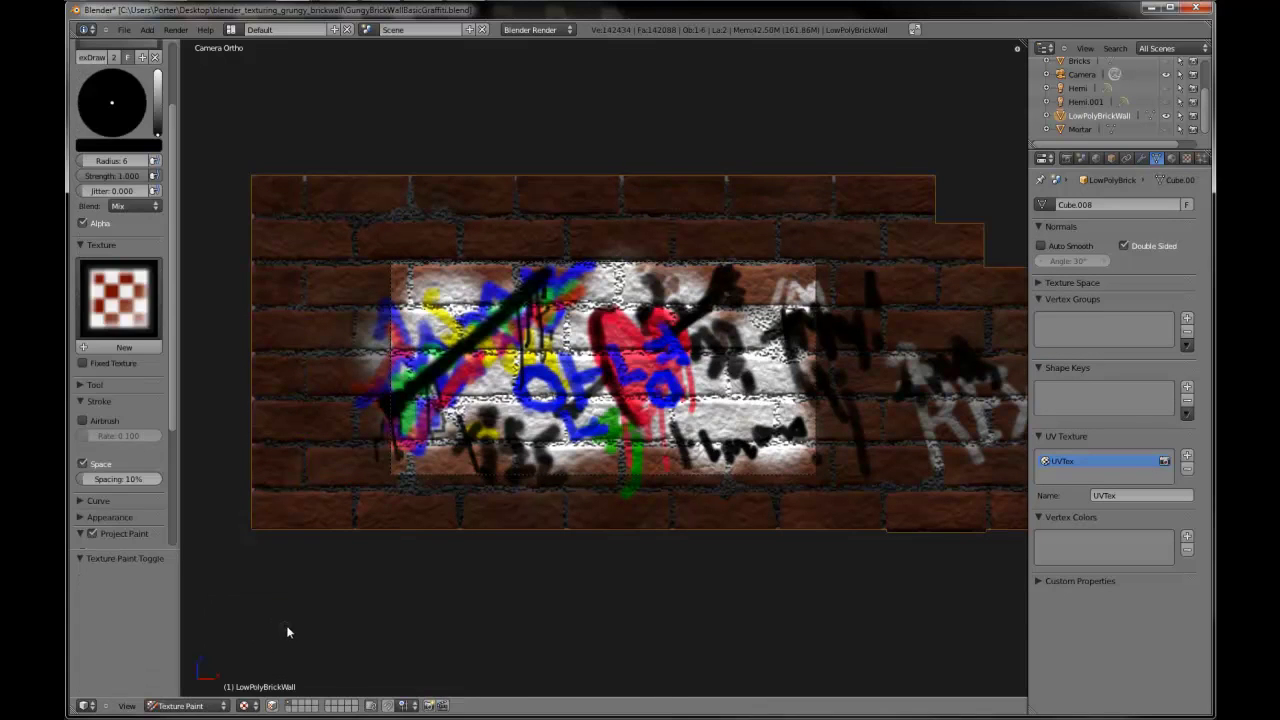
{"action": "scroll", "coordinate": [127, 395], "scroll_direction": "down", "scroll_amount": 3}
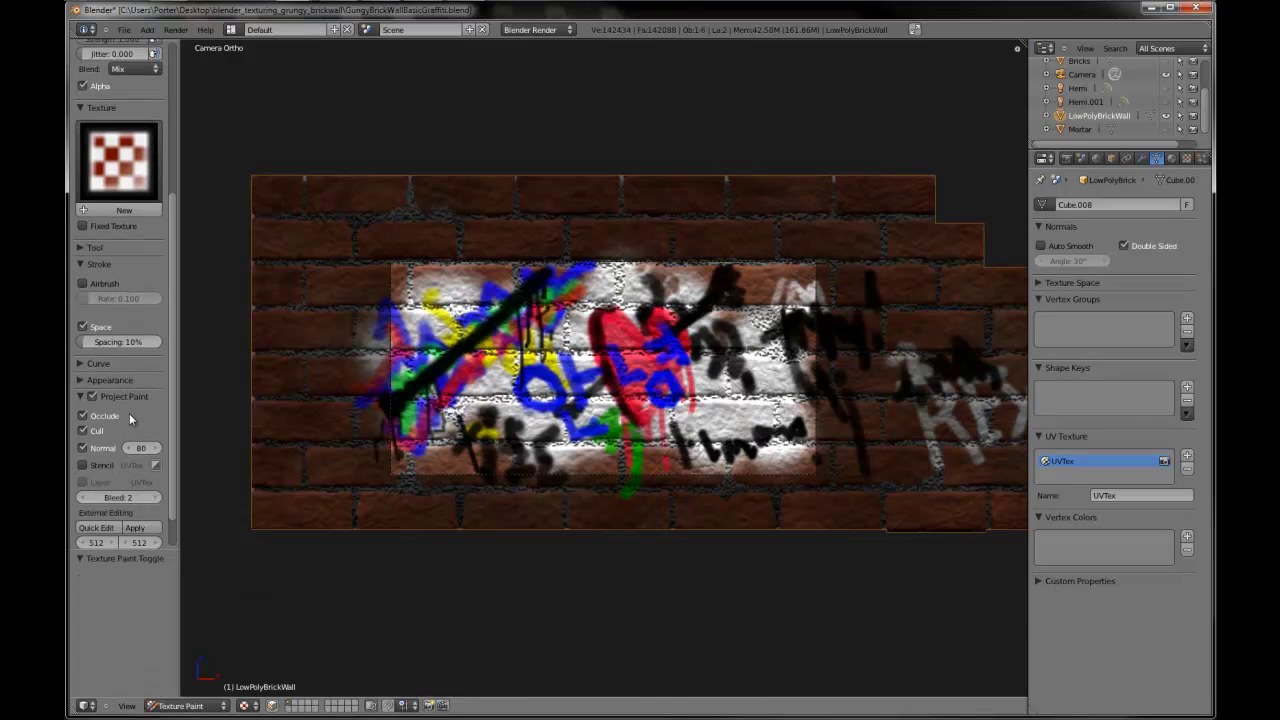
{"action": "scroll", "coordinate": [129, 413], "scroll_direction": "down", "scroll_amount": 1}
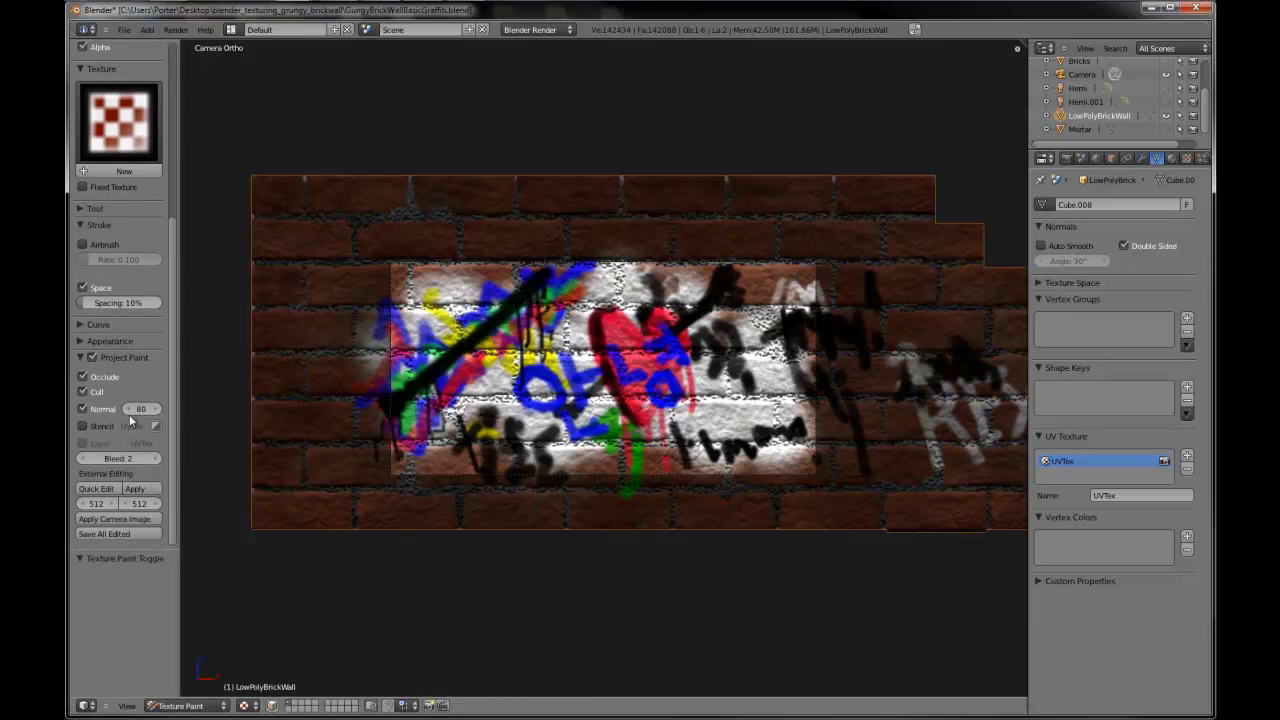
{"action": "left_click", "coordinate": [145, 520]}
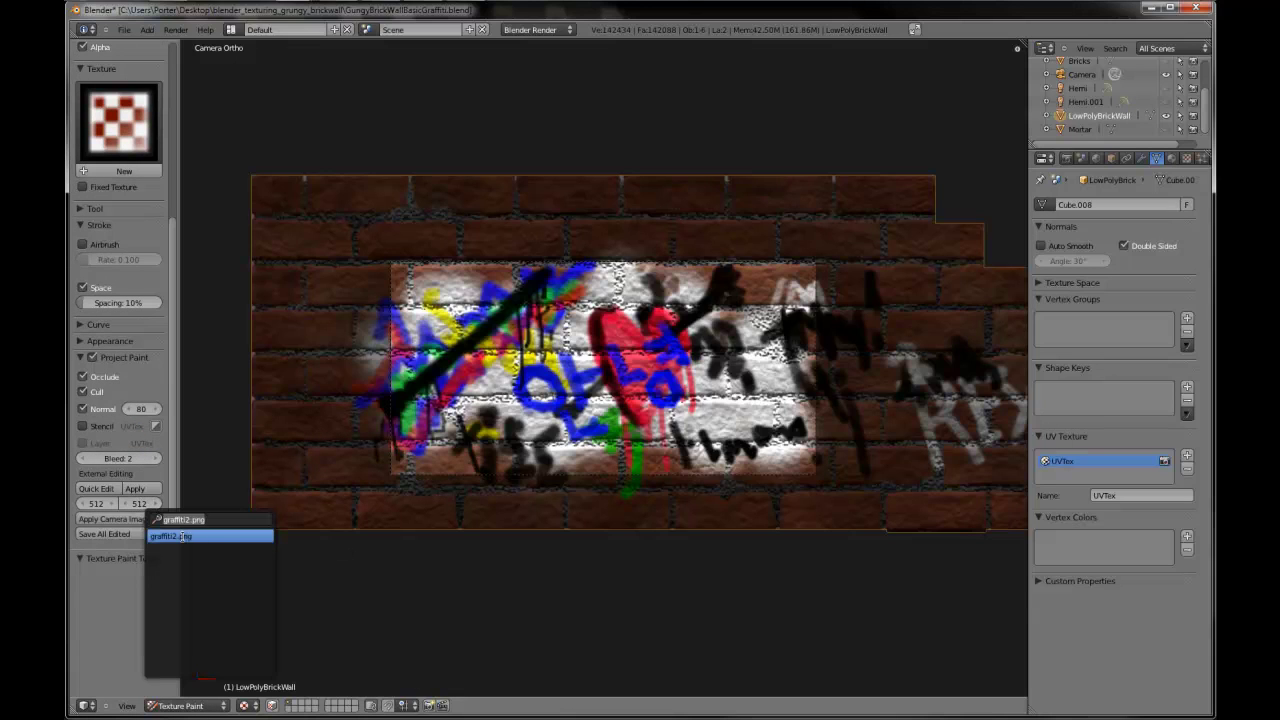
{"action": "left_click", "coordinate": [172, 537]}
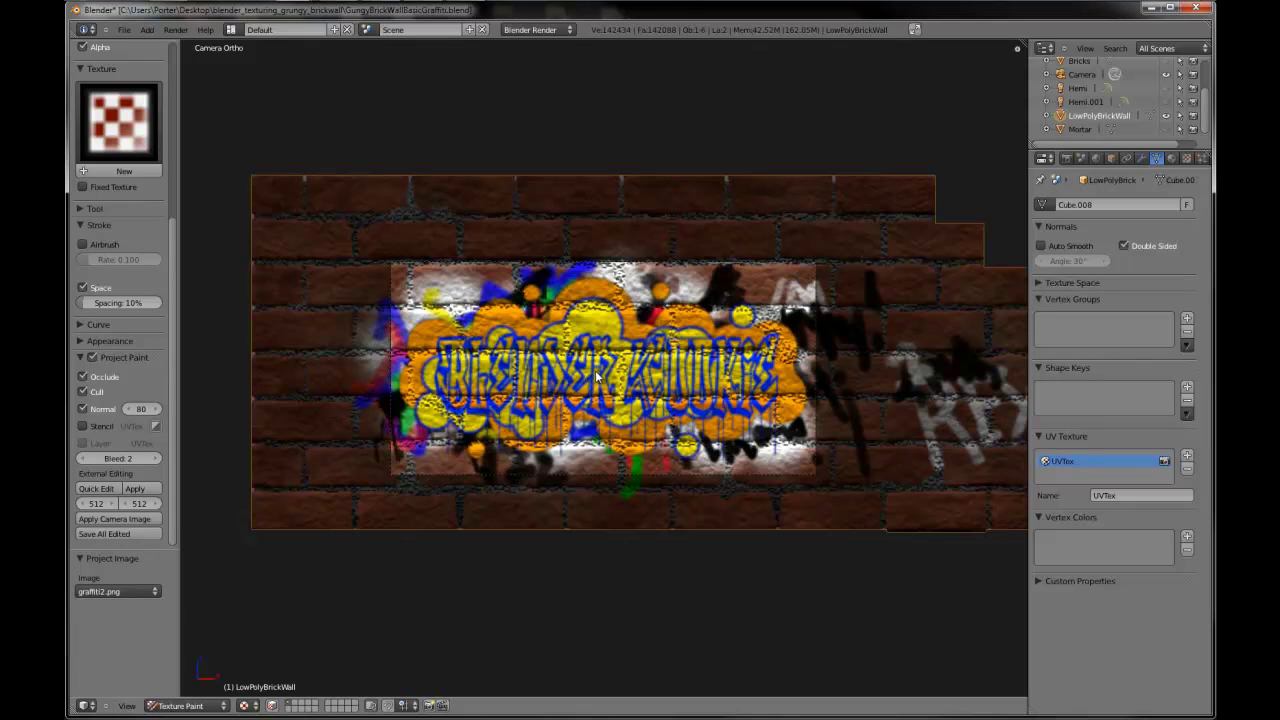
- Smear the projected graffiti with the Smear brush at radius 18, and return the wall to Object Mode
{"action": "scroll", "coordinate": [118, 250], "scroll_direction": "up", "scroll_amount": 8}
{"action": "left_click", "coordinate": [118, 100]}
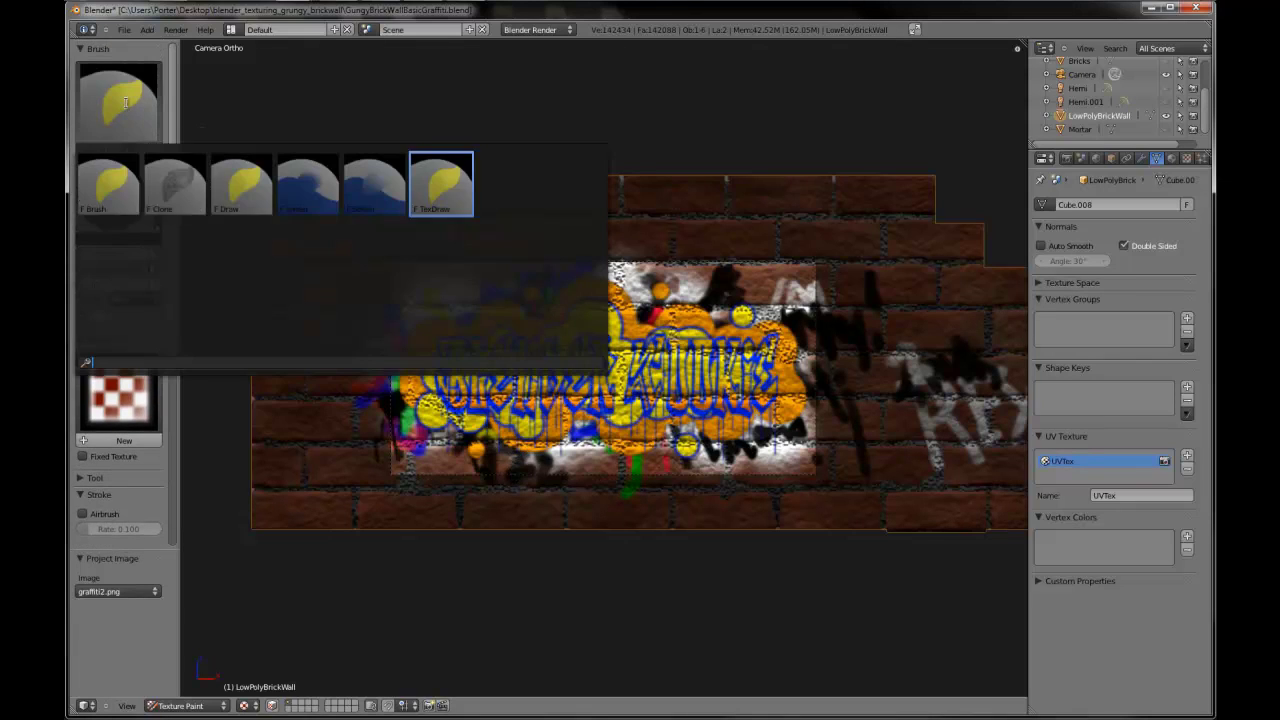
{"action": "left_click", "coordinate": [302, 192]}
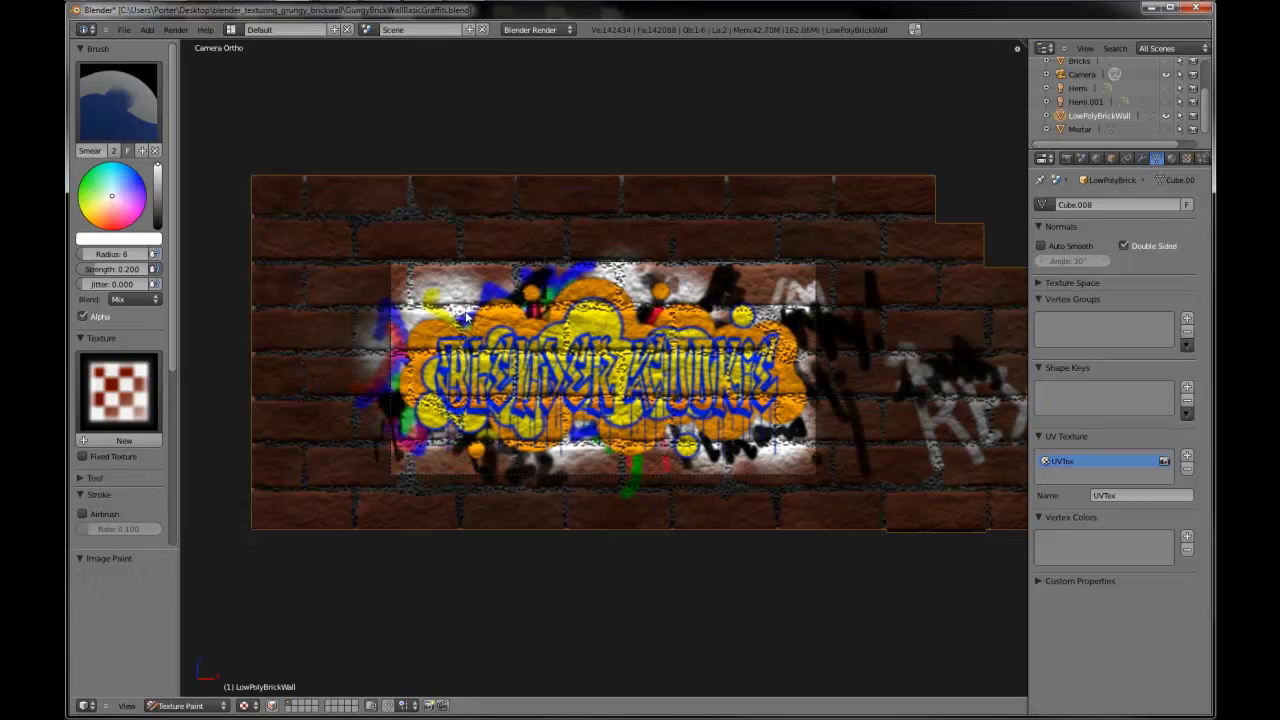
{"action": "key", "text": "bracketright"}
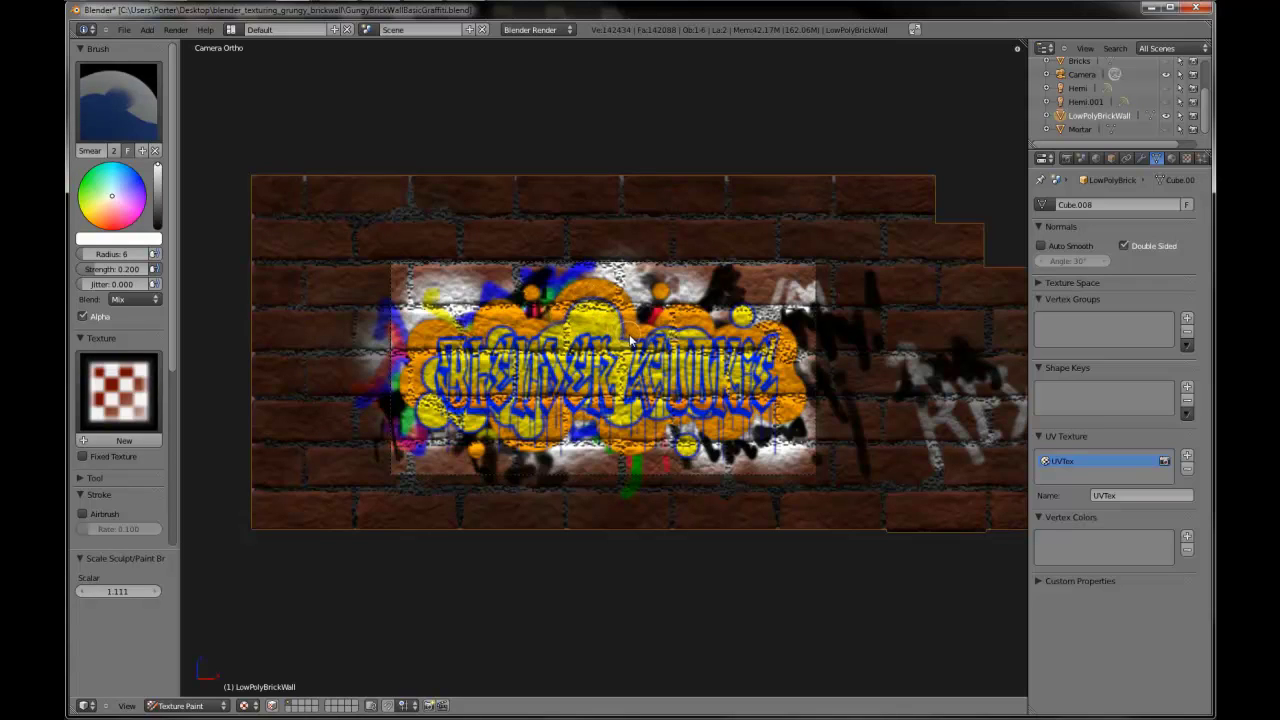
{"action": "left_click_drag", "start_coordinate": [630, 338], "coordinate": [700, 327]}
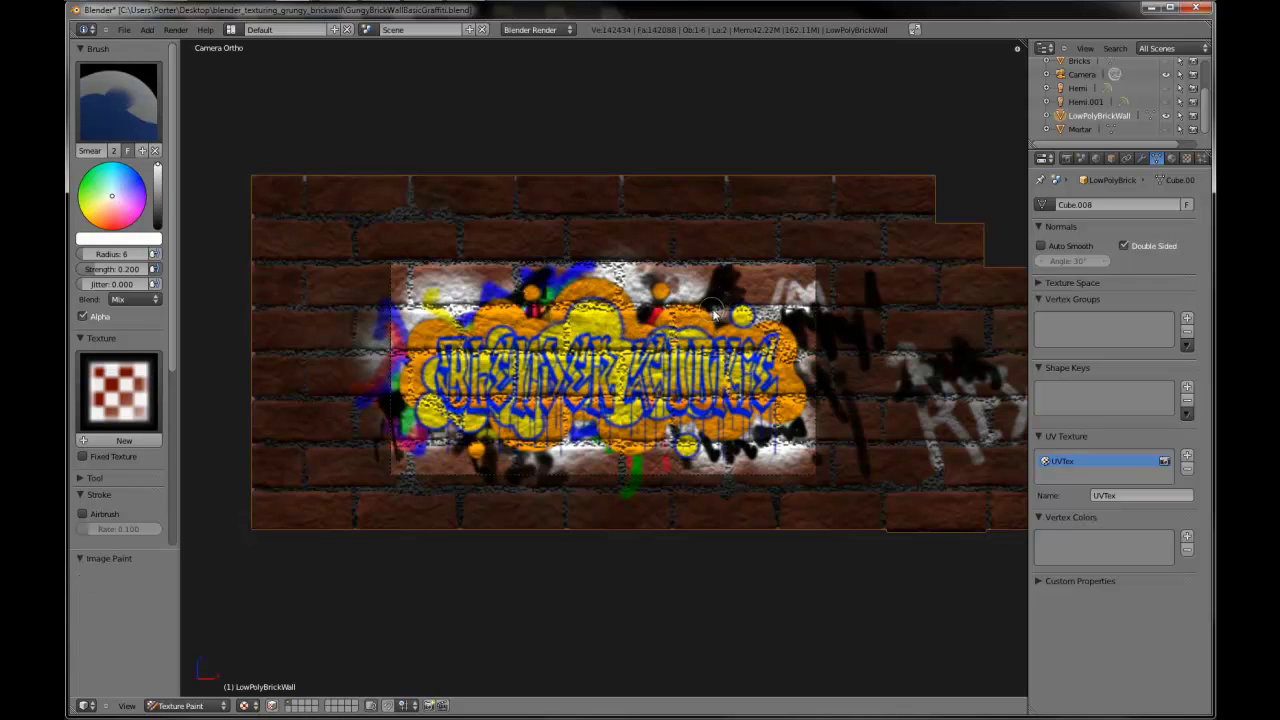
{"action": "mouse_move", "coordinate": [733, 322]}
{"action": "left_mouse_down"}
{"action": "mouse_move", "coordinate": [792, 348]}
{"action": "mouse_move", "coordinate": [806, 400]}
{"action": "mouse_move", "coordinate": [792, 425]}
{"action": "mouse_move", "coordinate": [522, 455]}
{"action": "mouse_move", "coordinate": [485, 420]}
{"action": "mouse_move", "coordinate": [459, 430]}
{"action": "mouse_move", "coordinate": [420, 405]}
{"action": "left_mouse_up"}
{"action": "scroll", "coordinate": [431, 402], "scroll_direction": "down", "scroll_amount": 5}
{"action": "middle_click_drag", "start_coordinate": [431, 402], "coordinate": [661, 491]}
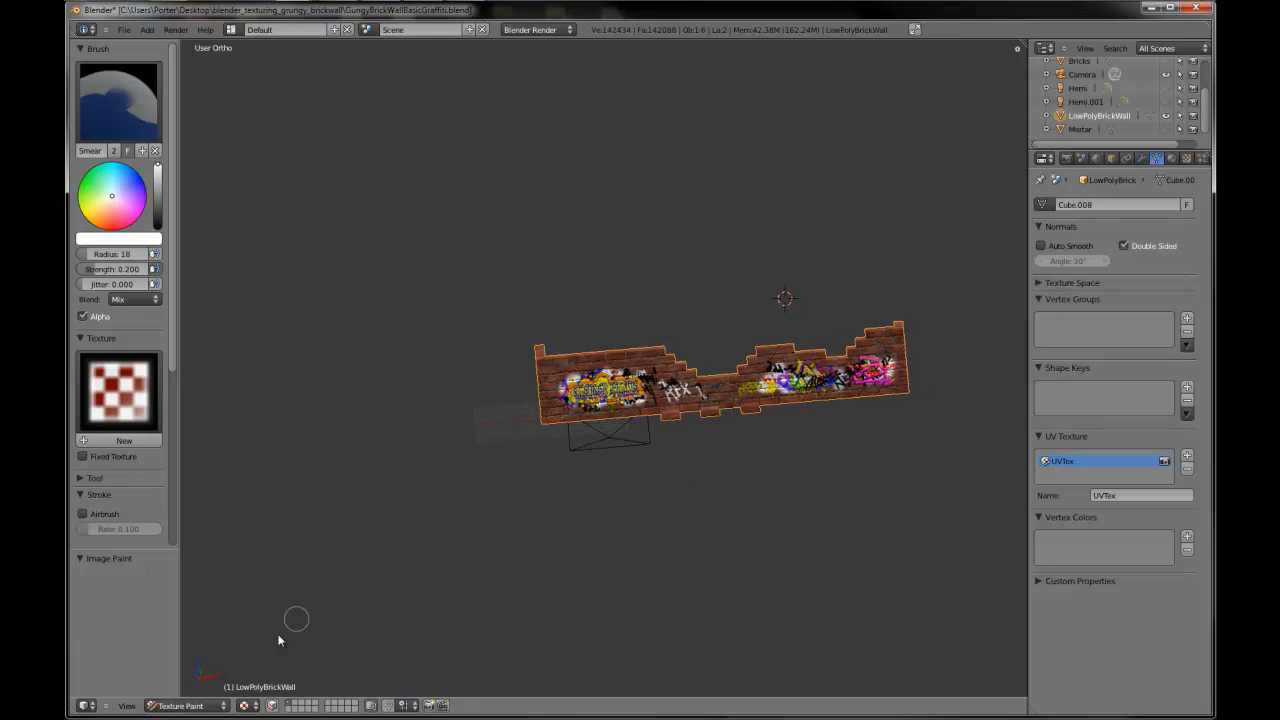
{"action": "left_click", "coordinate": [198, 706]}
{"action": "left_click", "coordinate": [180, 692]}
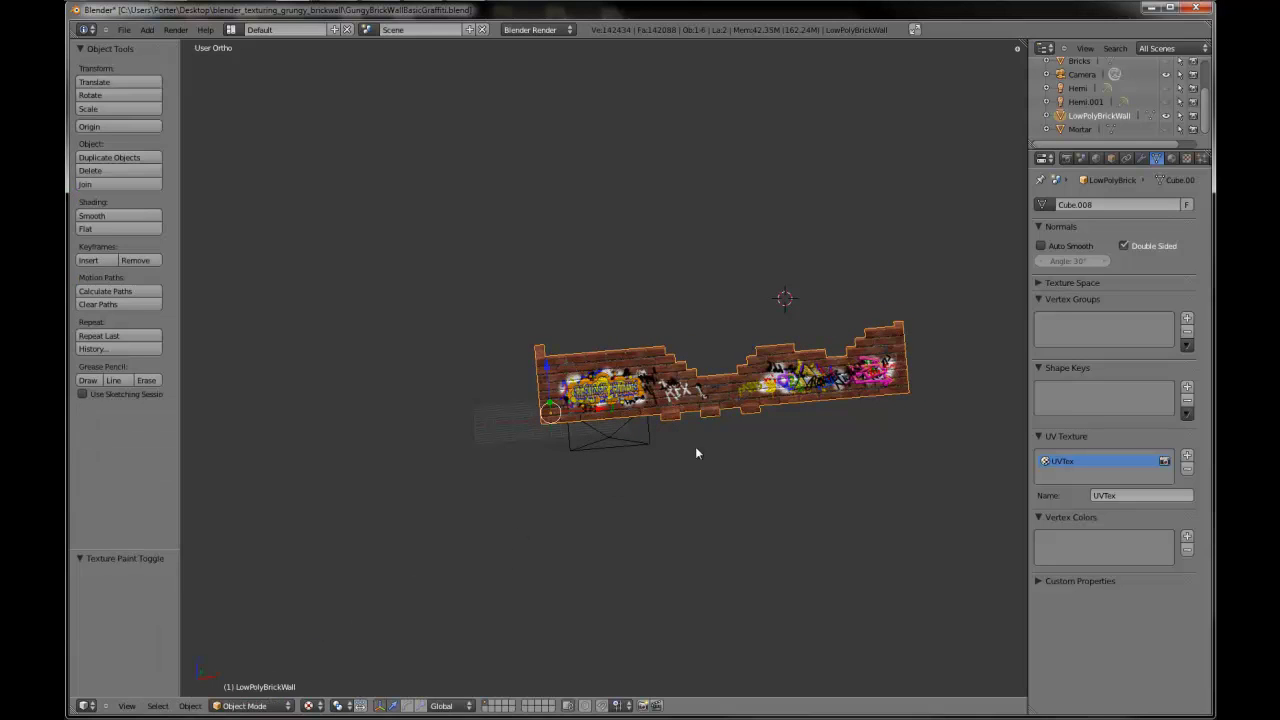
- Duplicate the wall in top view and place the copy about 18.4 units behind it along Y
{"action": "scroll", "coordinate": [712, 440], "scroll_direction": "up", "scroll_amount": 2}
{"action": "key", "text": "KP_7"}
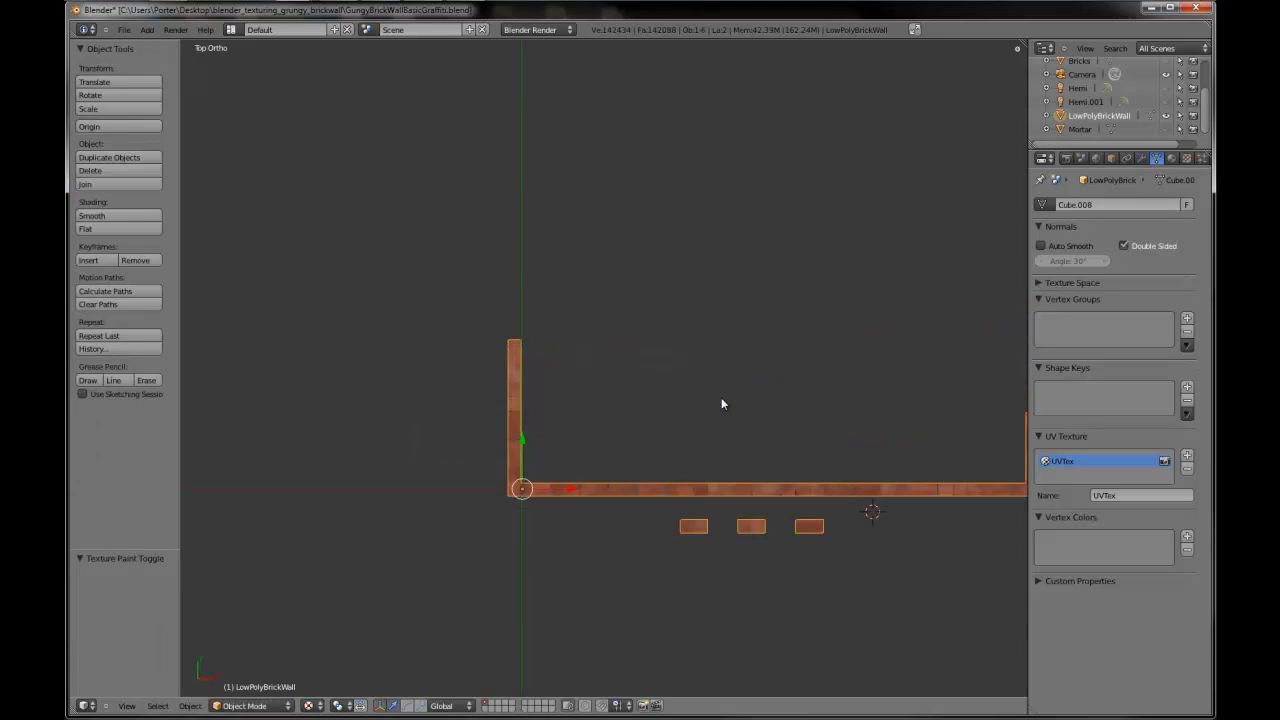
{"action": "scroll", "coordinate": [715, 398], "scroll_direction": "down", "scroll_amount": 3}
{"action": "key", "text": "shift+d"}
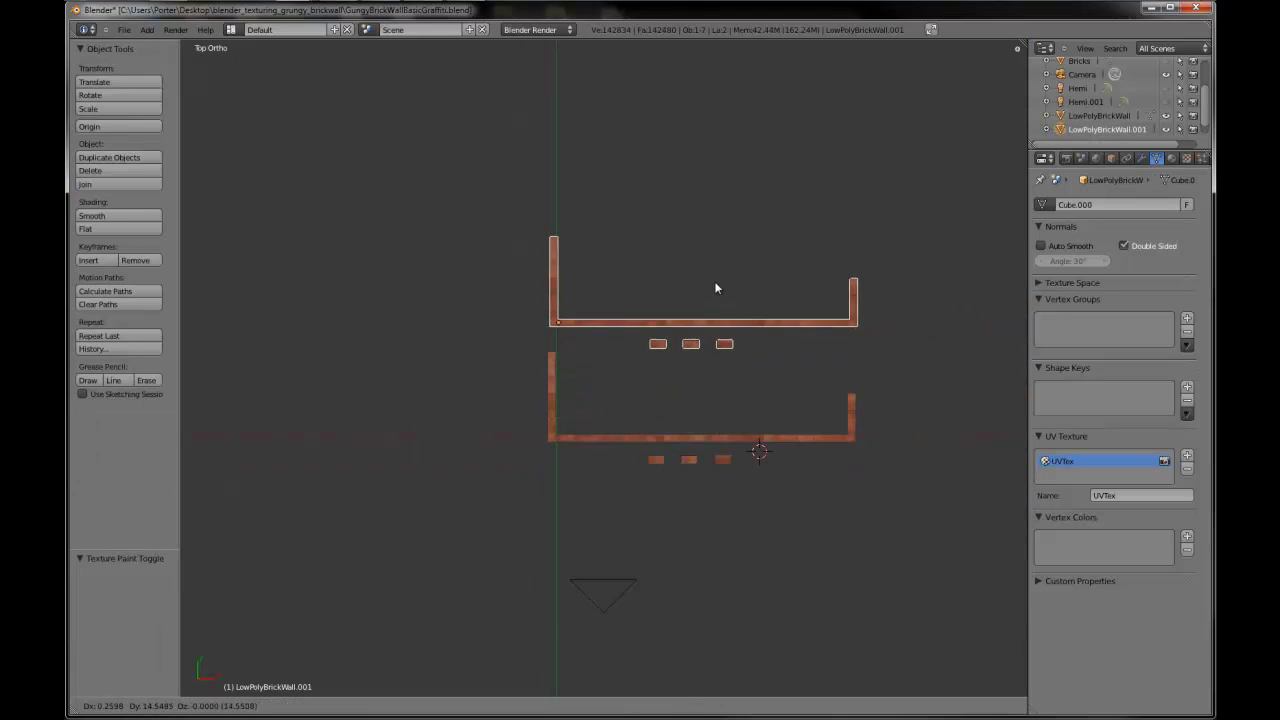
{"action": "left_click", "coordinate": [714, 259]}
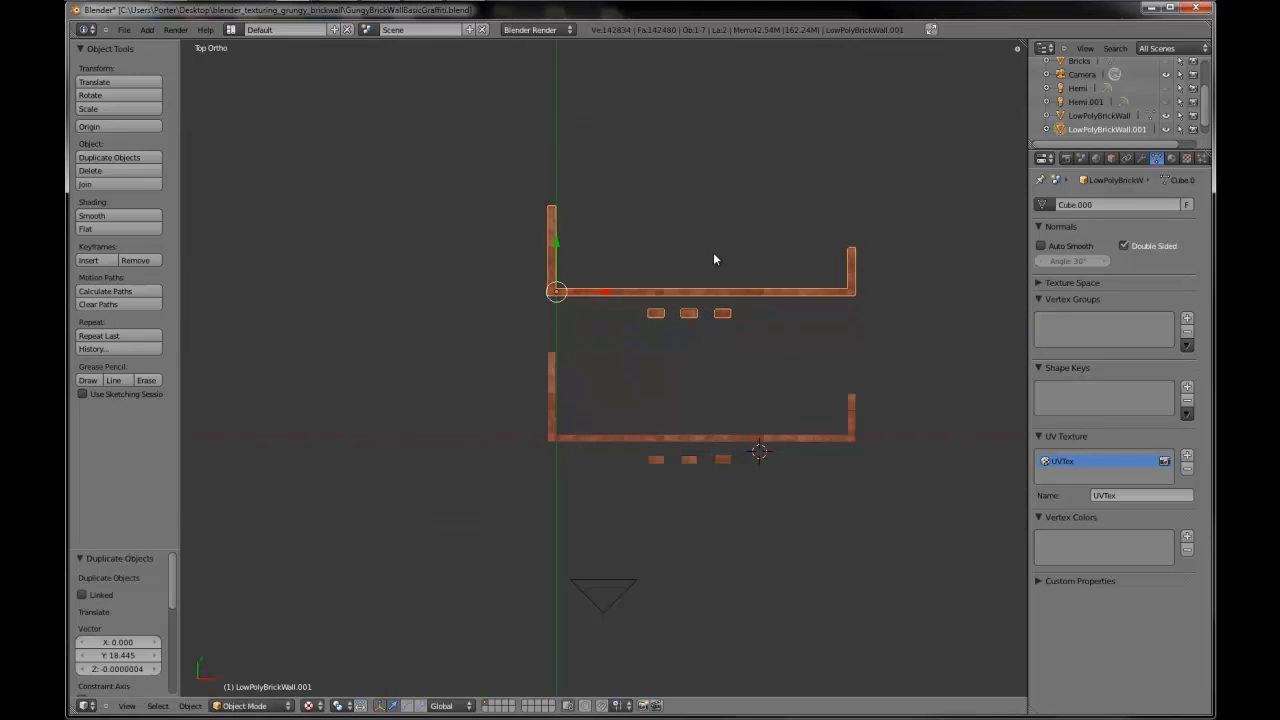
- Rotate the duplicated wall 180 degrees and move it opposite the original so their end walls face each other
{"action": "type", "text": "r180"}
{"action": "key", "text": "Return"}
{"action": "key", "text": "g"}
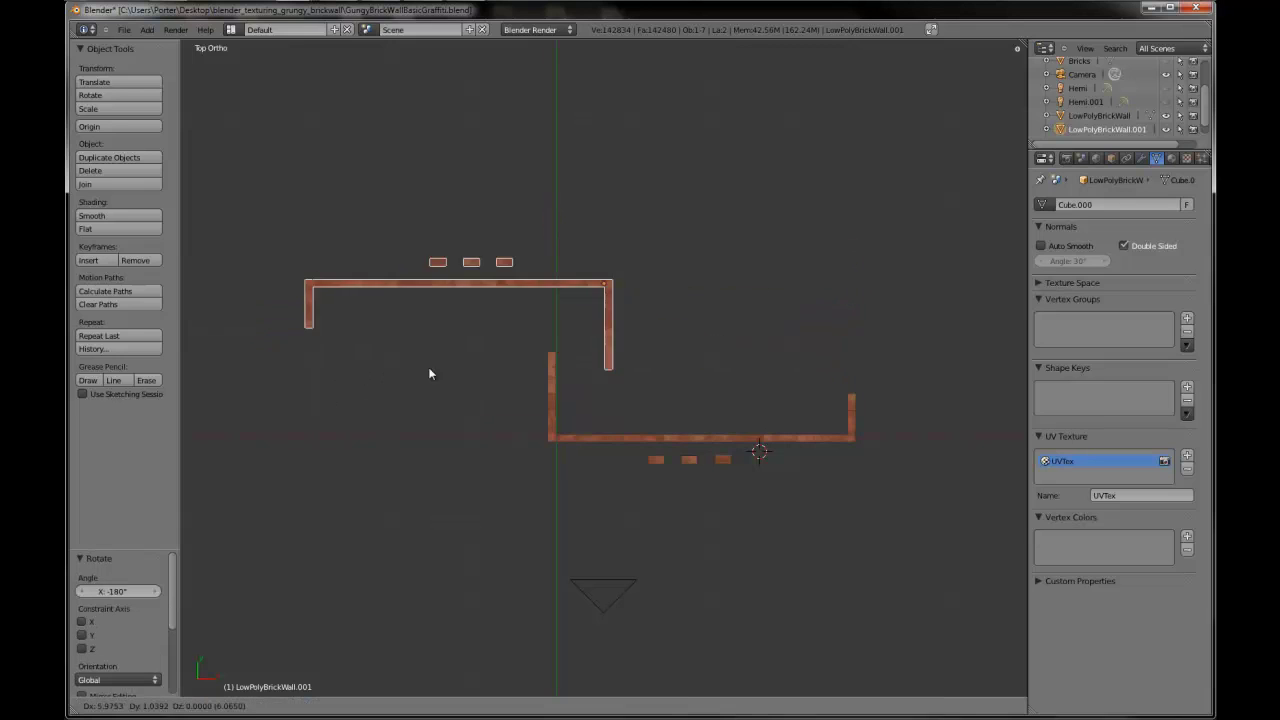
{"action": "left_click", "coordinate": [628, 336]}
- Open the original wall's mesh for editing and rotate the middle loose brick to a steep angle
{"action": "right_click", "coordinate": [692, 463]}
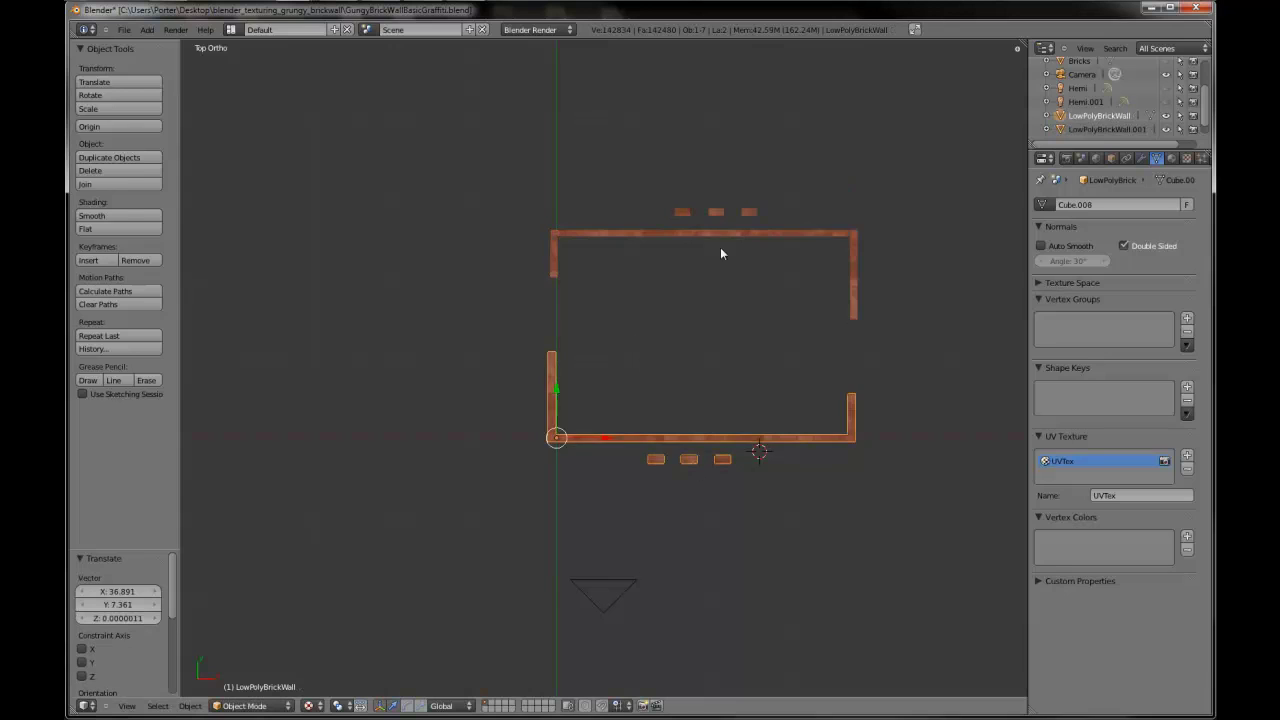
{"action": "key", "text": "Tab"}
{"action": "key", "text": "a"}
{"action": "key", "text": "l"}
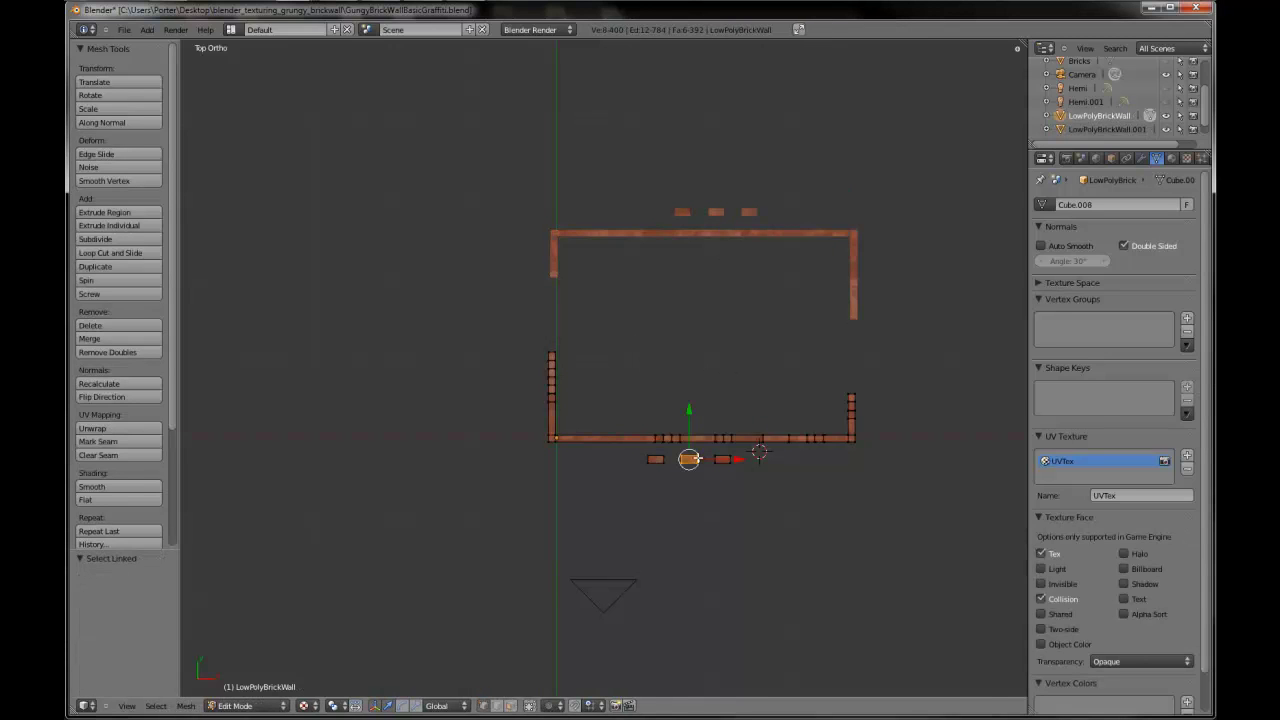
{"action": "key", "text": "r"}
{"action": "left_click", "coordinate": [695, 467]}
- Rotate the right loose brick by about -47 degrees and nudge it slightly away from the wall
{"action": "key", "text": "a"}
{"action": "key", "text": "l"}
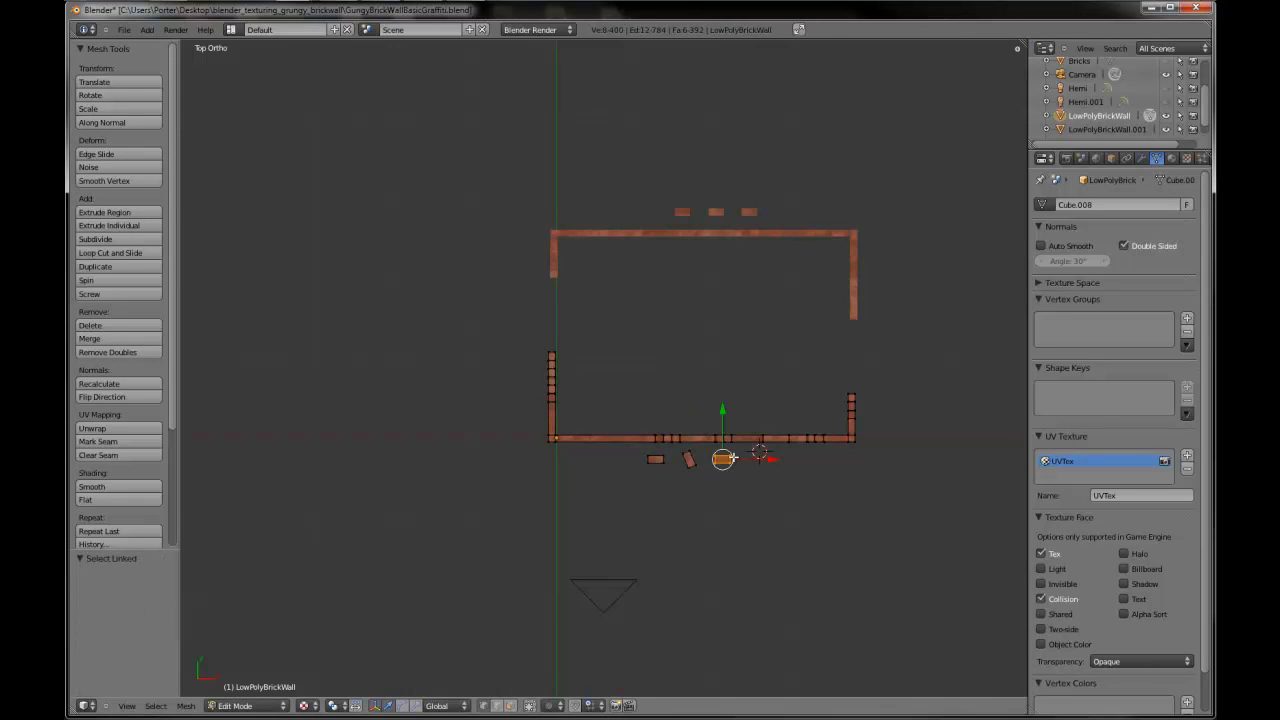
{"action": "key", "text": "r"}
{"action": "left_click", "coordinate": [733, 441]}
{"action": "key", "text": "g"}
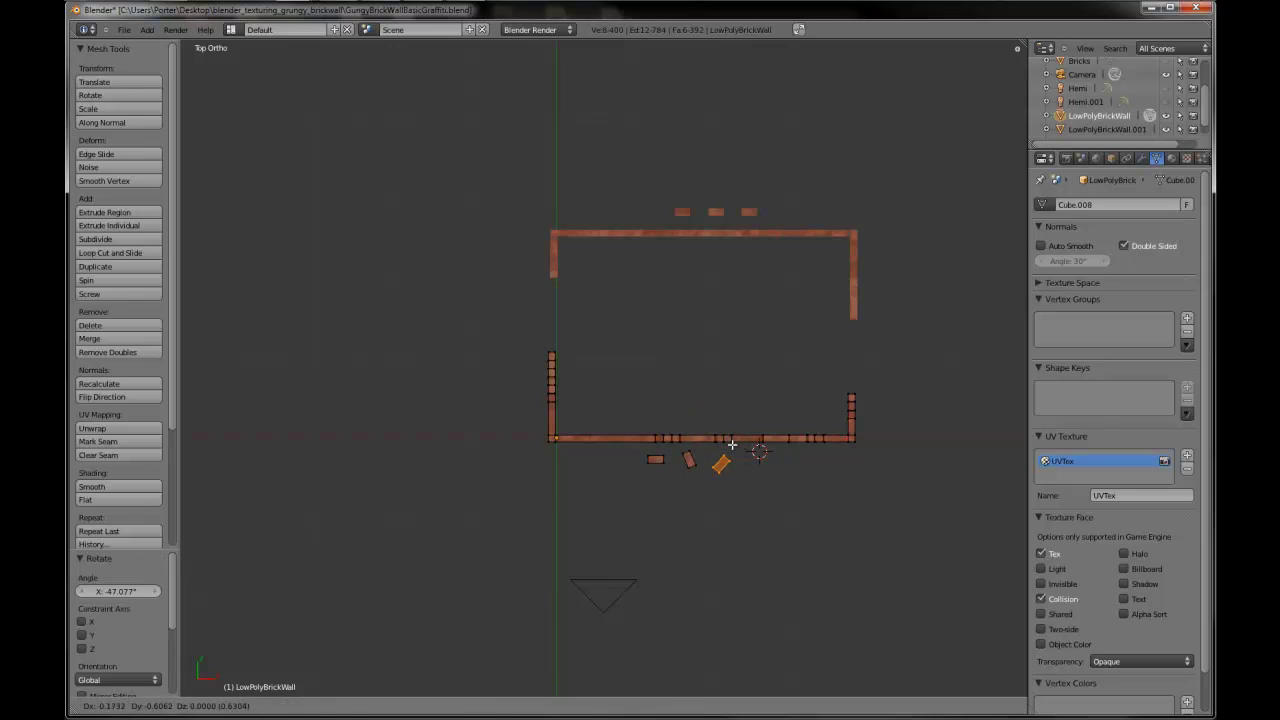
{"action": "left_click", "coordinate": [731, 446]}
- Rotate the left loose brick diagonally and shift it slightly away from the middle brick
{"action": "key", "text": "a"}
{"action": "key", "text": "l"}
{"action": "key", "text": "g"}
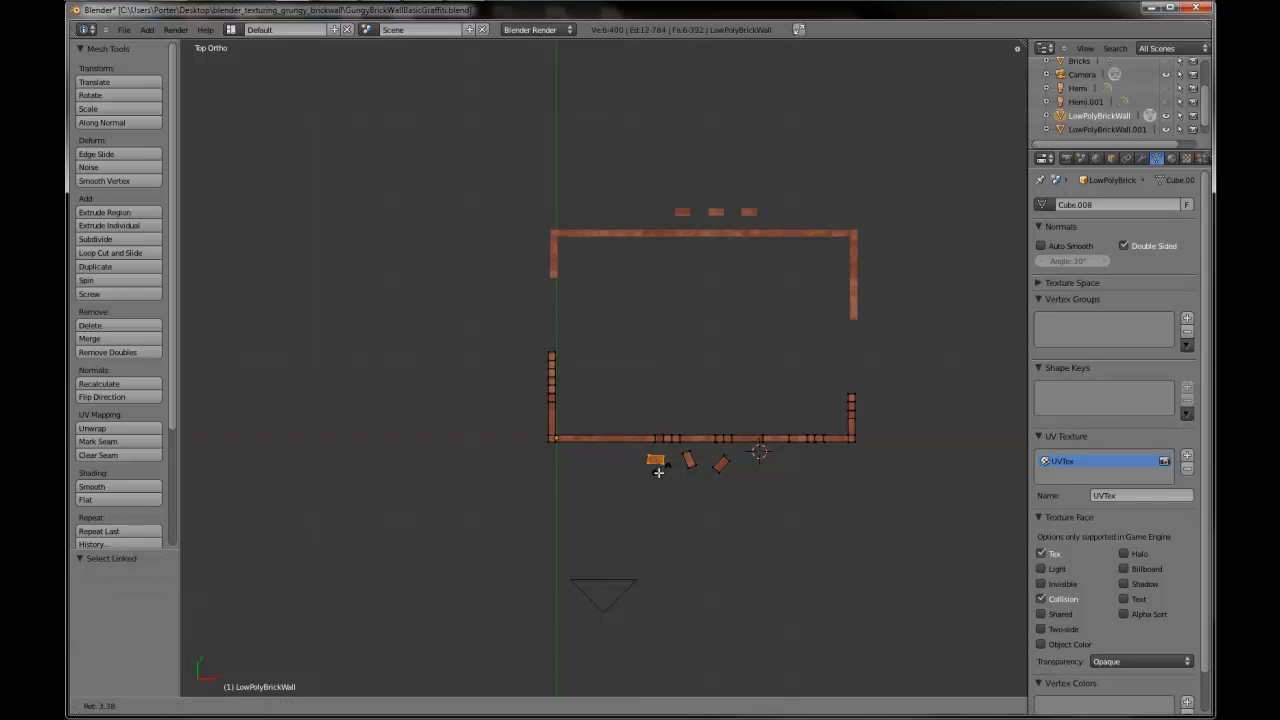
{"action": "left_click", "coordinate": [650, 474]}
- Duplicate the three loose bricks and place the copies in front, about -0.95 in X and -4.24 in Y
{"action": "key", "text": "a"}
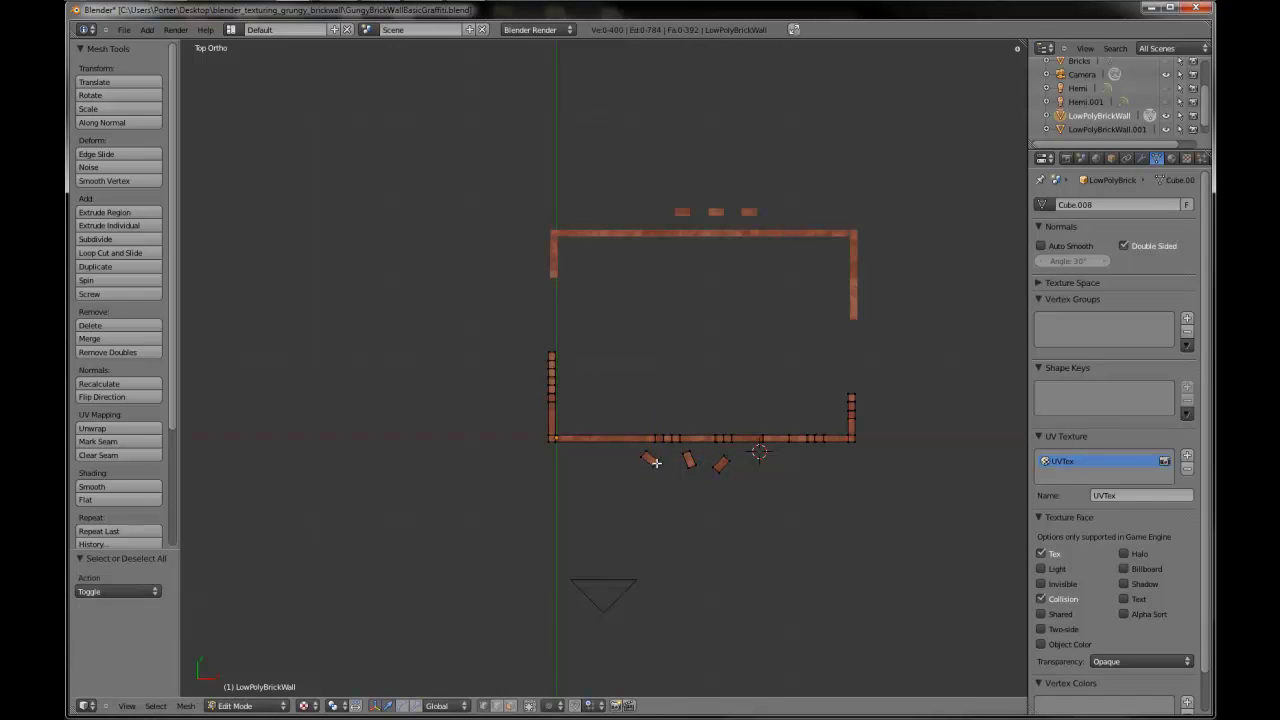
{"action": "key", "text": "l"}
{"action": "key", "text": "shift+l"}
{"action": "key", "text": "shift+l"}
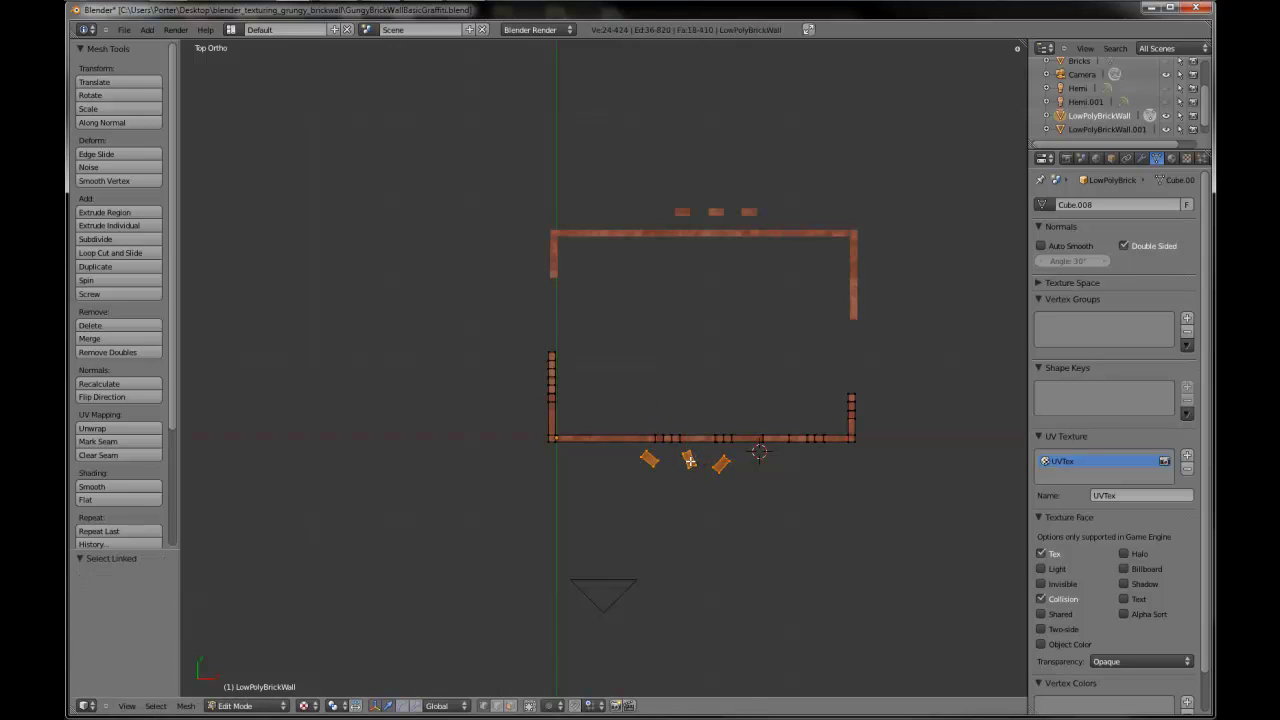
{"action": "key", "text": "shift+d"}
{"action": "left_click", "coordinate": [679, 494]}
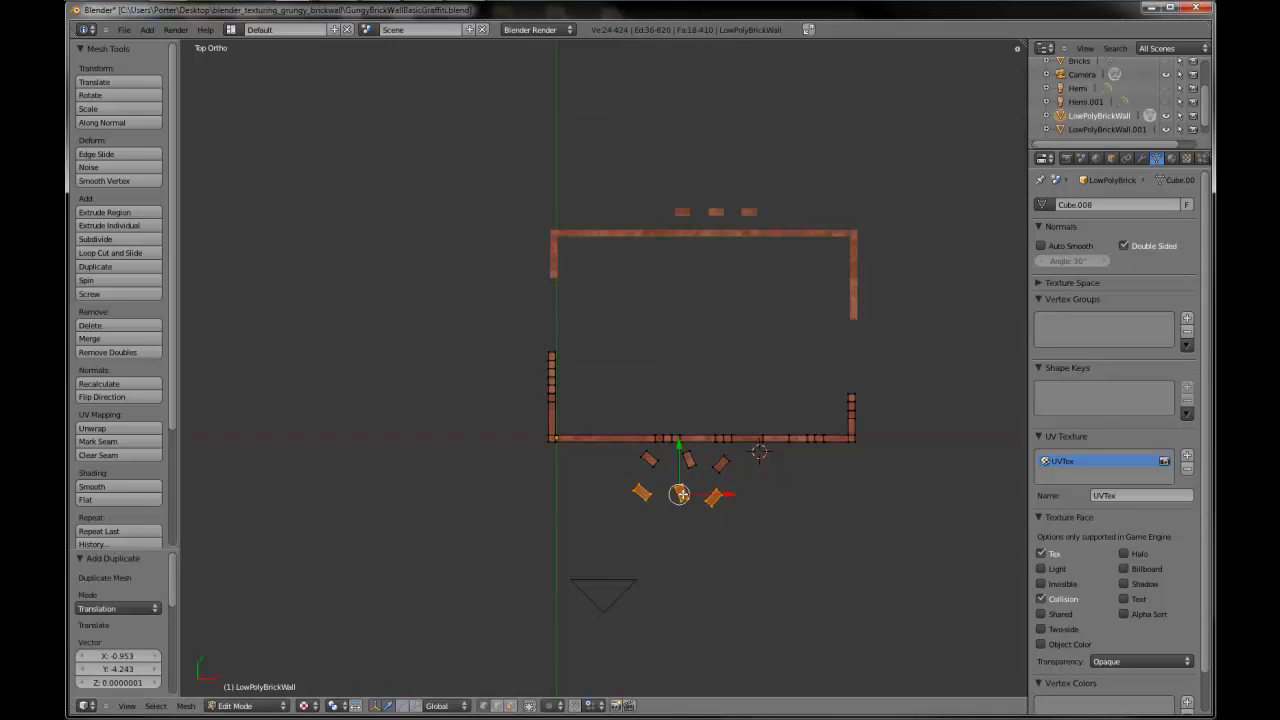
- Rotate the left copied brick by about 26.6 degrees and move it just in front of the leftmost loose brick
{"action": "key", "text": "a"}
{"action": "key", "text": "l"}
{"action": "key", "text": "r"}
{"action": "left_click", "coordinate": [642, 493]}
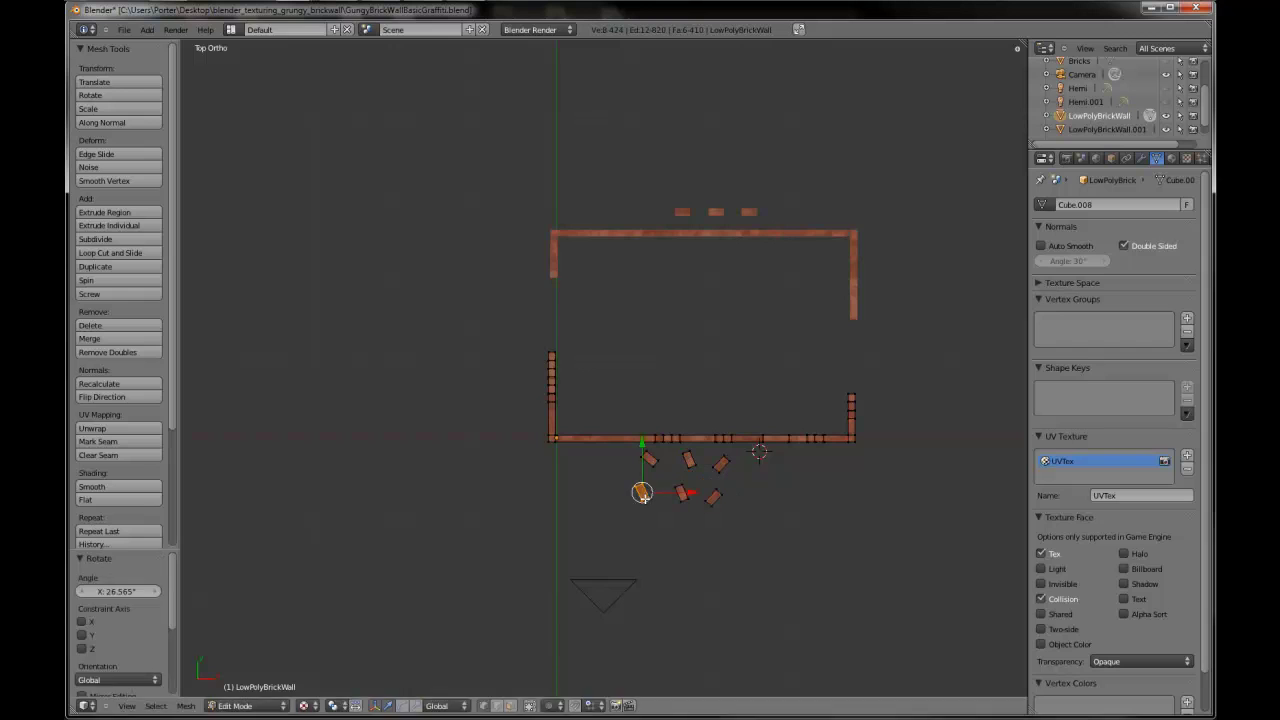
{"action": "key", "text": "g"}
{"action": "left_click", "coordinate": [661, 481]}
{"action": "key", "text": "a"}
- Rotate the middle copied brick until it lies nearly parallel to the wall and shift it closer to the pile
{"action": "key", "text": "l"}
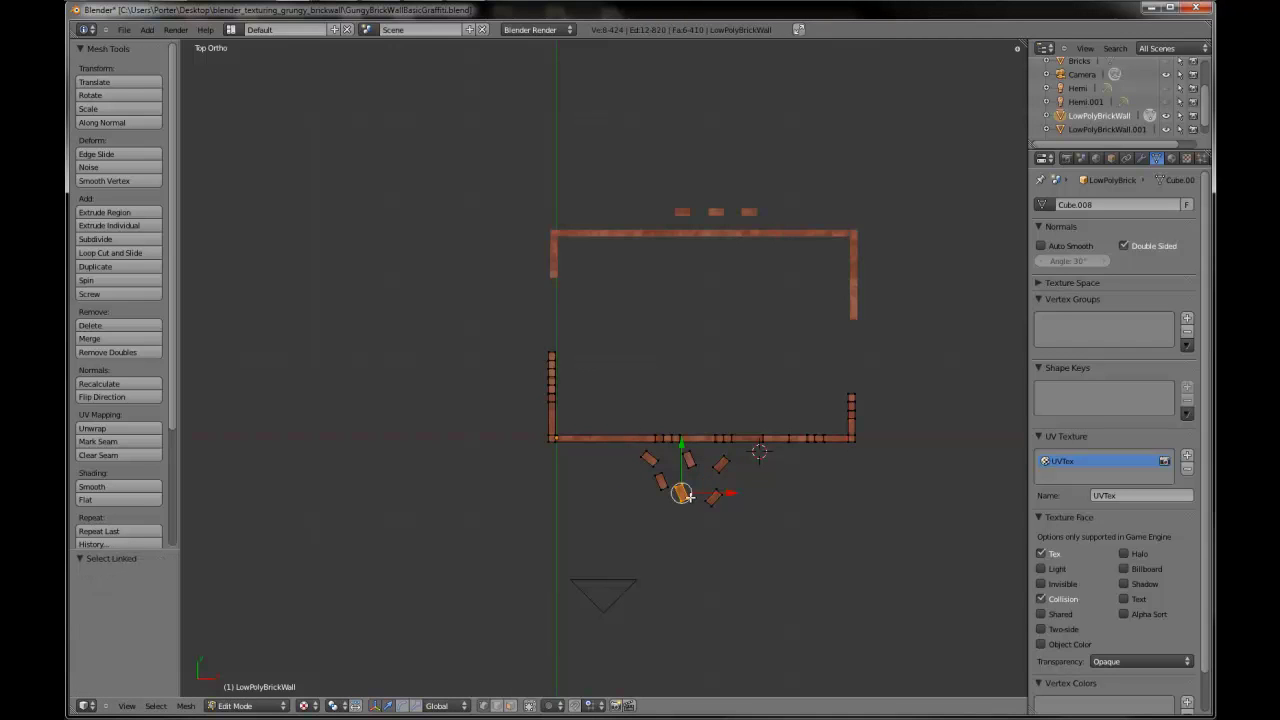
{"action": "key", "text": "r"}
{"action": "left_click", "coordinate": [688, 494]}
{"action": "key", "text": "g"}
{"action": "left_click", "coordinate": [717, 489]}
{"action": "key", "text": "a"}
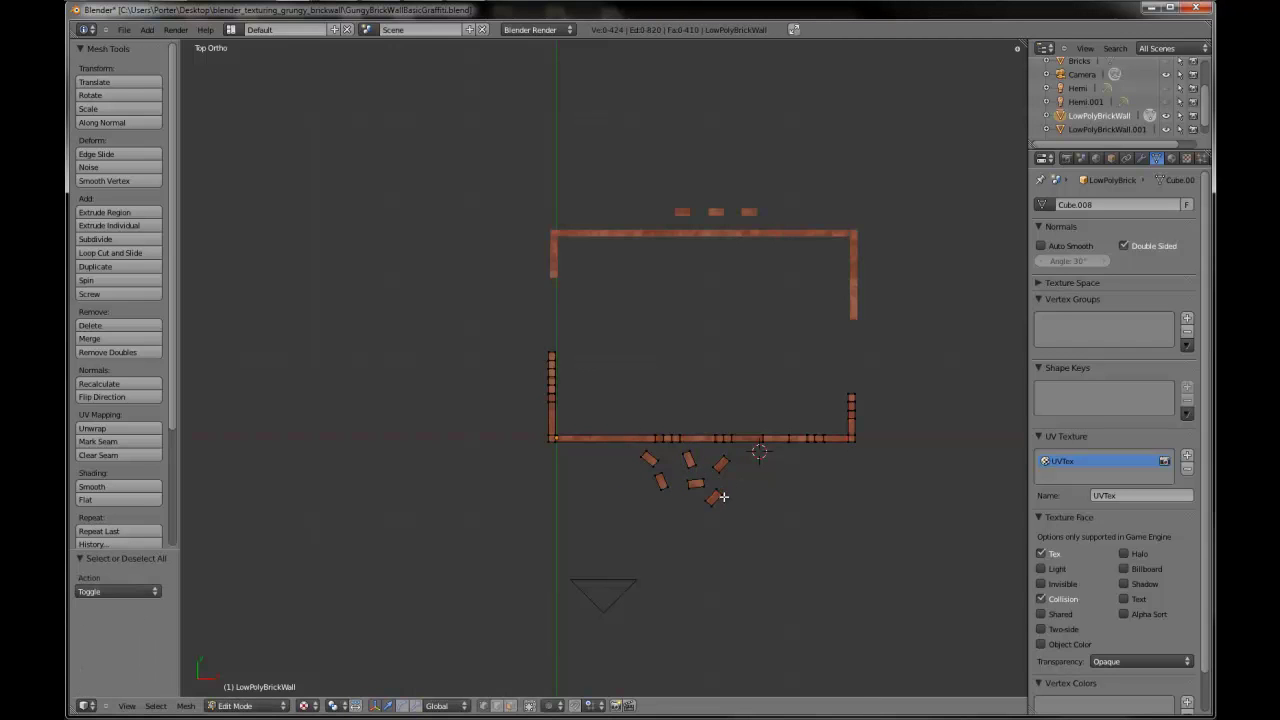
- Rotate the right copied brick by about 15.6 degrees and move it close to the wall beside the pile
{"action": "key", "text": "l"}
{"action": "key", "text": "r"}
{"action": "left_click", "coordinate": [731, 491]}
{"action": "key", "text": "g"}
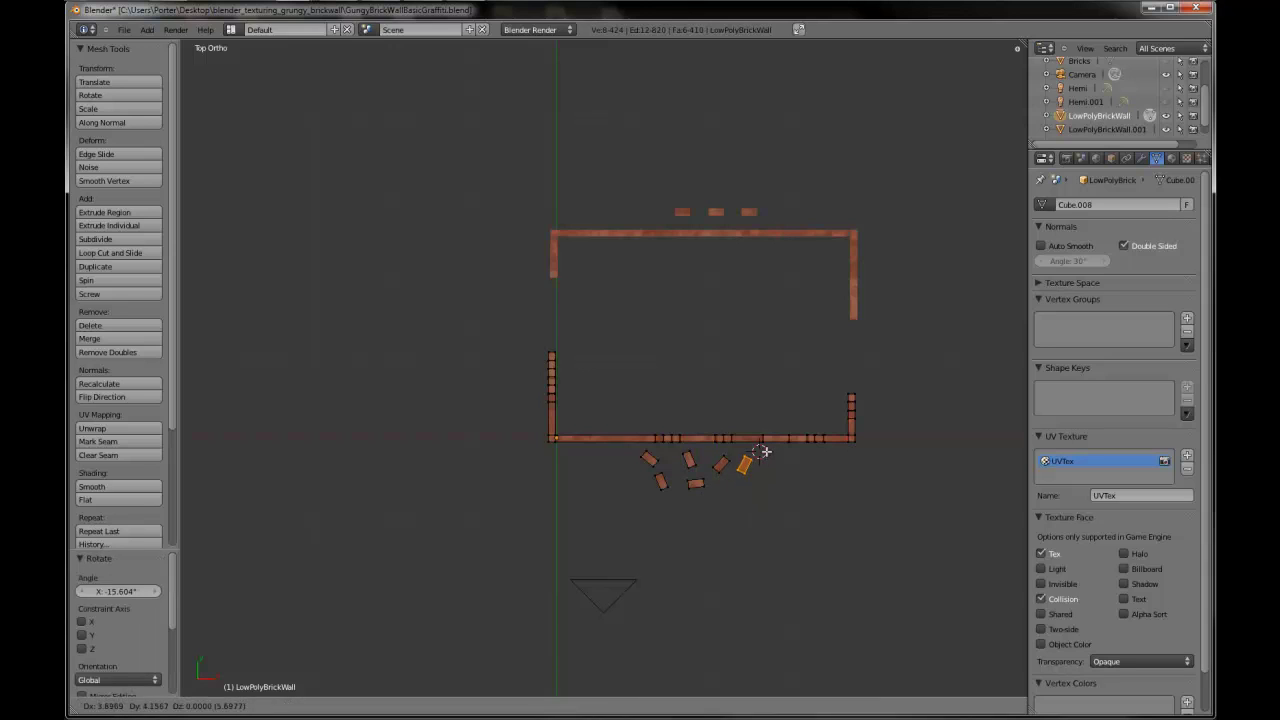
{"action": "left_click", "coordinate": [766, 450]}
{"action": "key", "text": "a"}
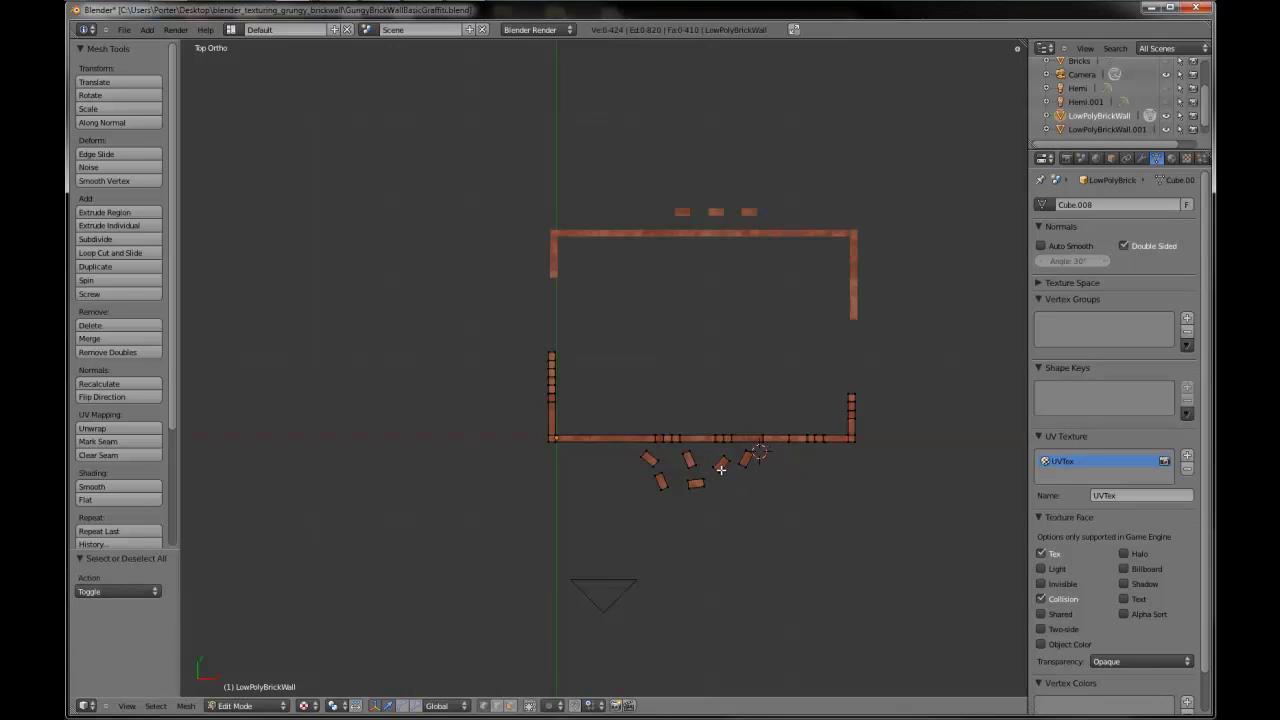
- Duplicate three scattered bricks to the left opening between the walls, about -16.28 in X and 18.01 in Y
{"action": "key", "text": "l"}
{"action": "key", "text": "l"}
{"action": "key", "text": "l"}
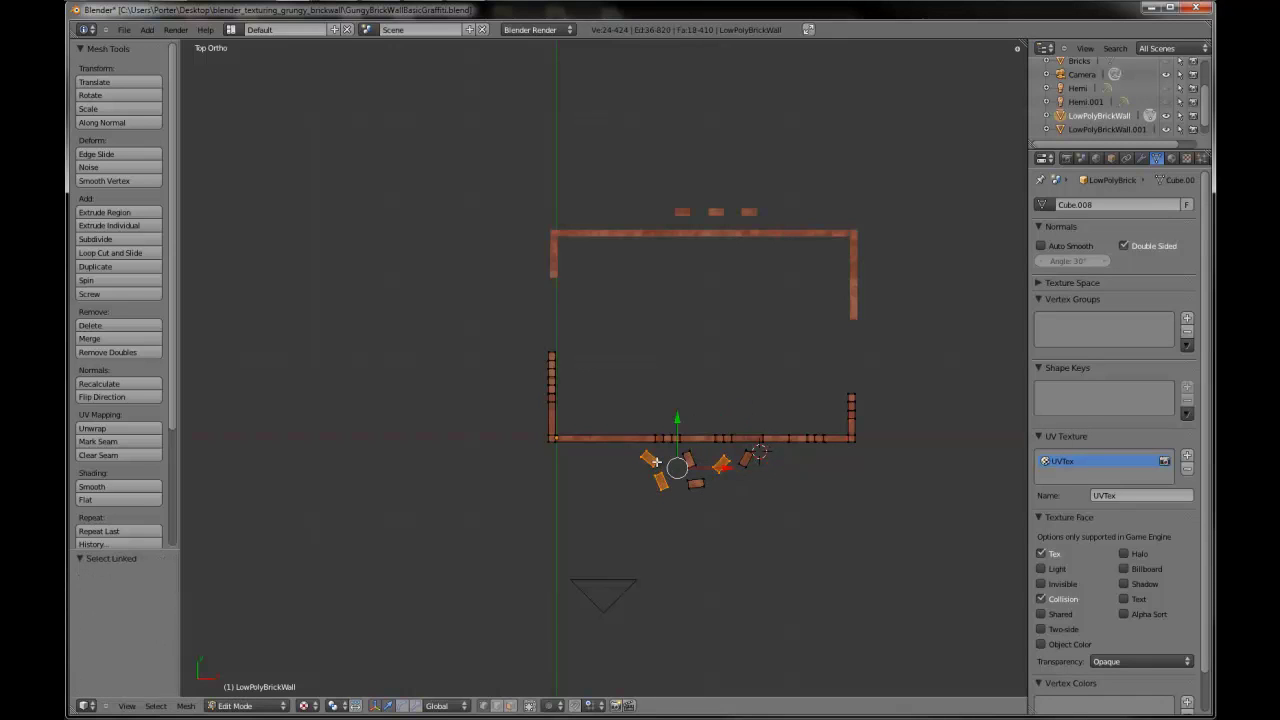
{"action": "key", "text": "shift+d"}
{"action": "left_click", "coordinate": [547, 327]}
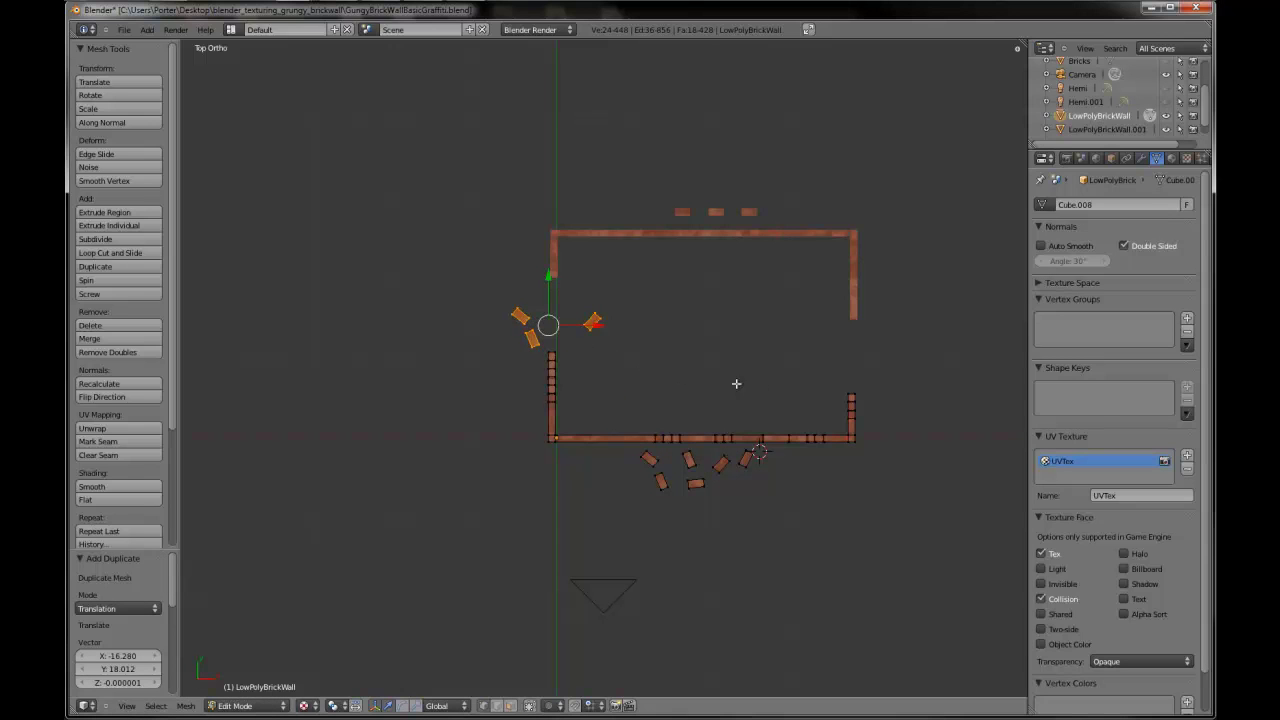
- Duplicate those three bricks to the right opening between the walls, rotated by about 174.7 degrees
{"action": "key", "text": "shift+d"}
{"action": "left_click", "coordinate": [1006, 405]}
{"action": "key", "text": "r"}
{"action": "left_click", "coordinate": [784, 334]}
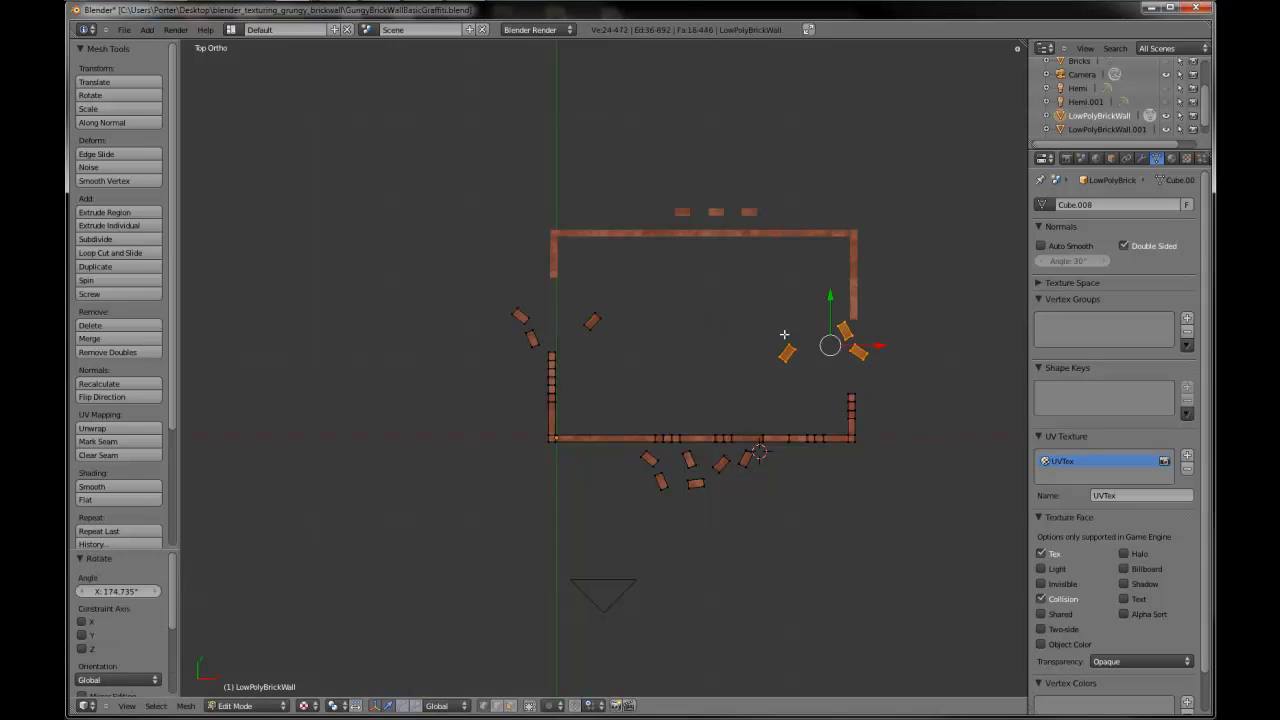
{"action": "key", "text": "g"}
{"action": "left_click", "coordinate": [800, 347]}
{"action": "key", "text": "a"}
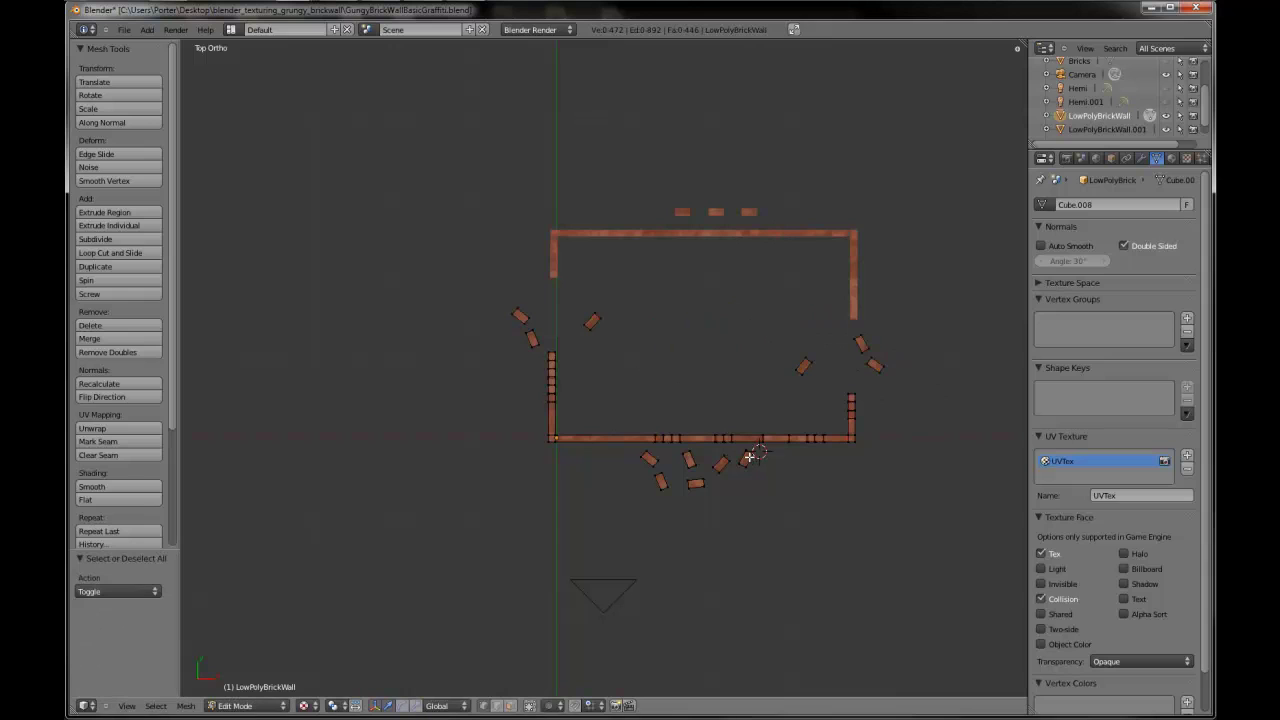
- Duplicate three other bricks from the front pile into the right opening, just behind the bricks already there
{"action": "key", "text": "l"}
{"action": "key", "text": "l"}
{"action": "key", "text": "l"}
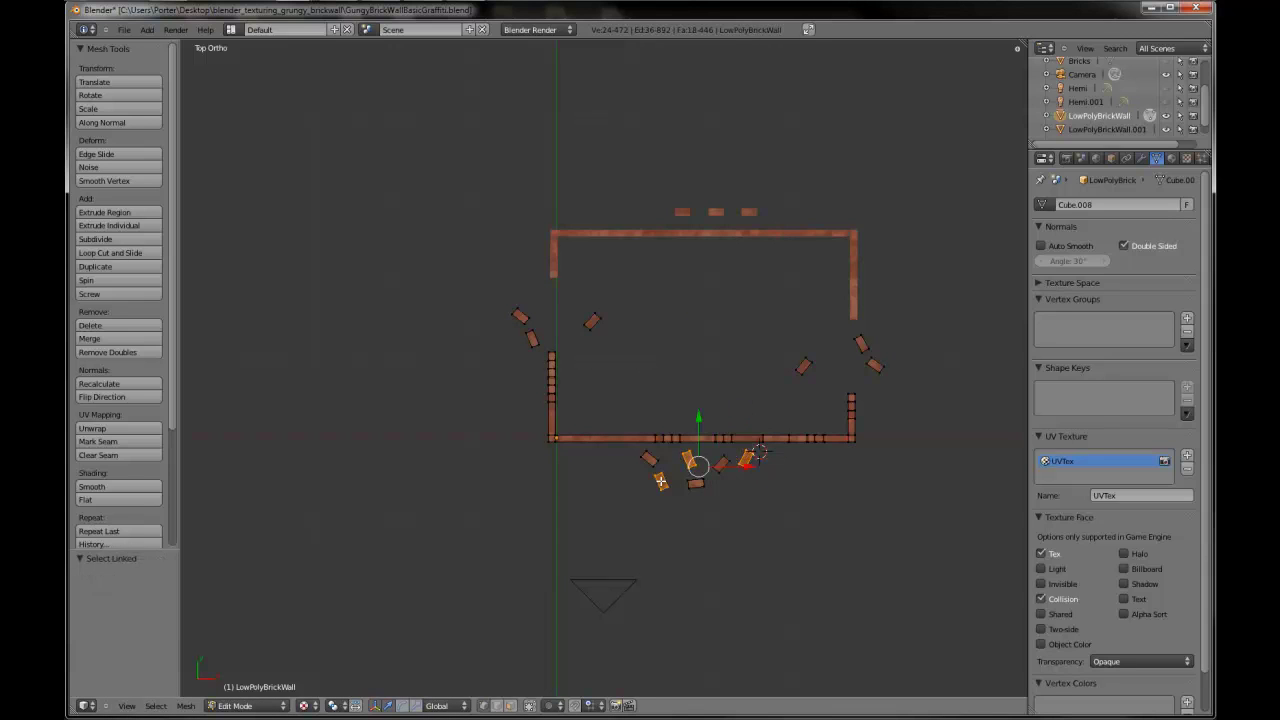
{"action": "key", "text": "g"}
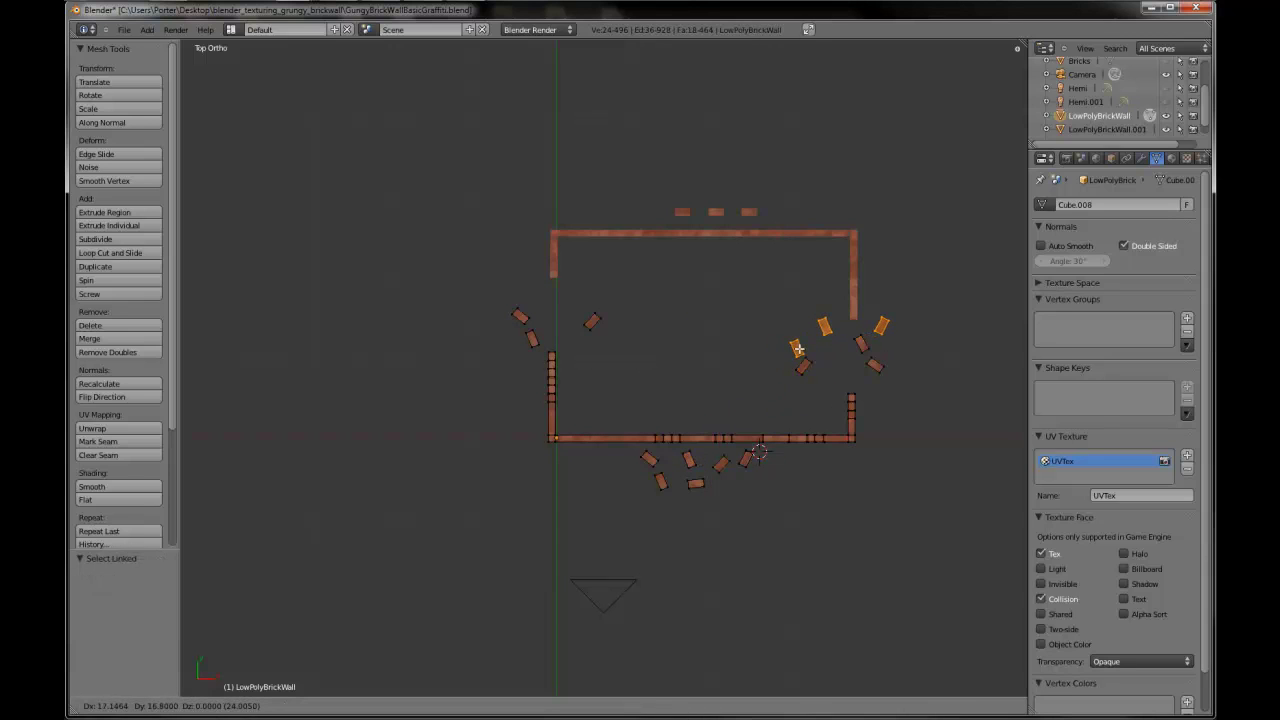
{"action": "left_click", "coordinate": [800, 343]}
{"action": "key", "text": "a"}
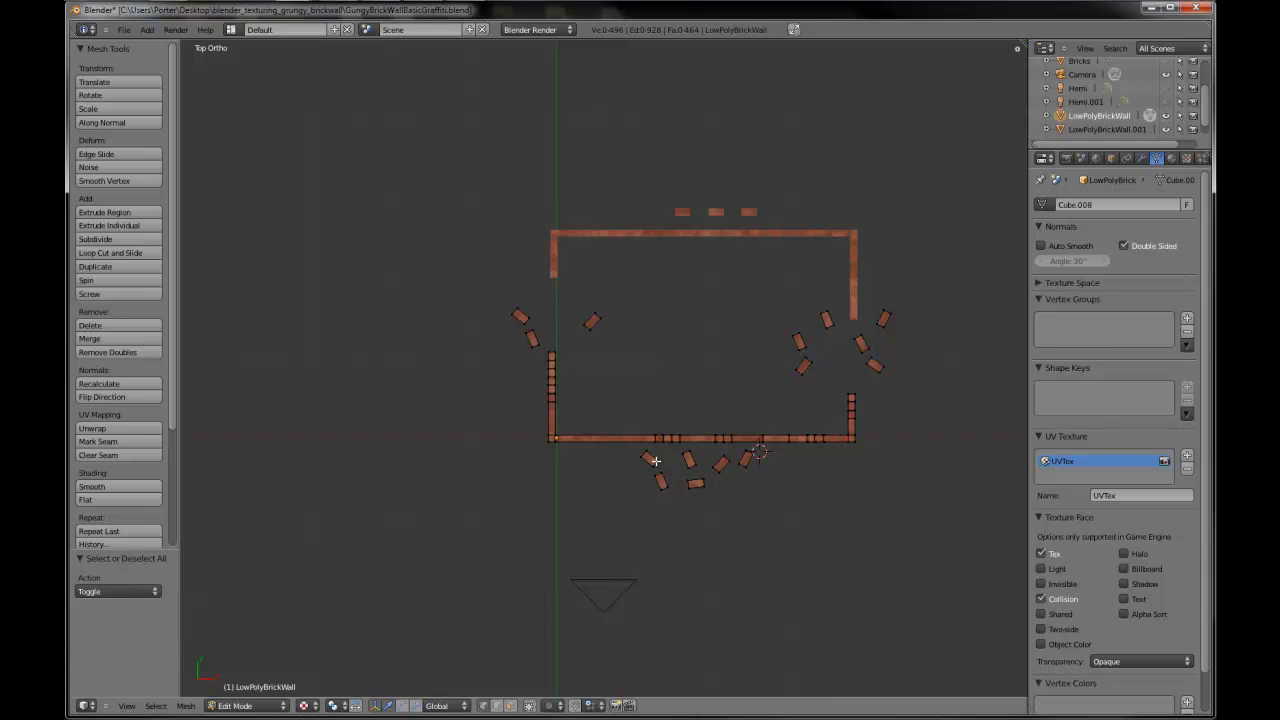
- Duplicate the leftmost, the wall-parallel and one diagonal brick of the front pile and place the copies farther out in front
{"action": "key", "text": "l"}
{"action": "key", "text": "l"}
{"action": "key", "text": "l"}
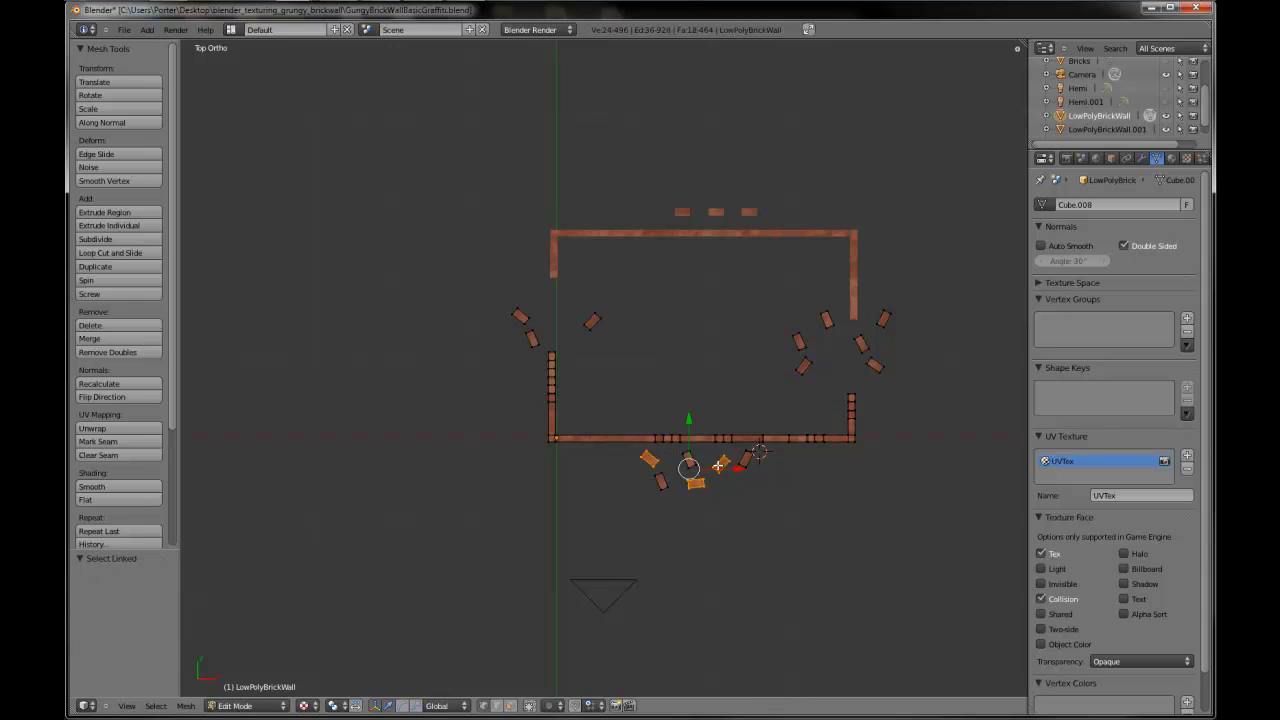
{"action": "key", "text": "shift+d"}
{"action": "left_click", "coordinate": [747, 509]}
{"action": "key", "text": "a"}
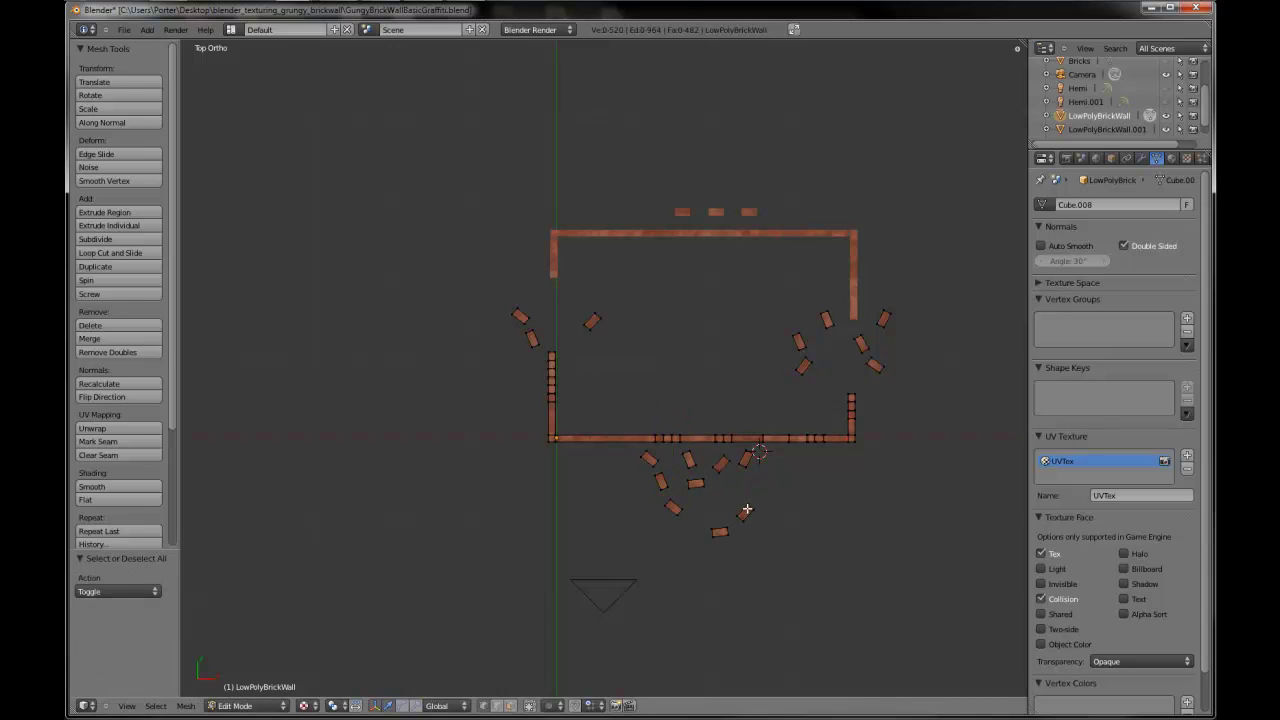
- Rotate the right new copy by about -22.2 degrees and move it back against the front pile
{"action": "key", "text": "l"}
{"action": "key", "text": "r"}
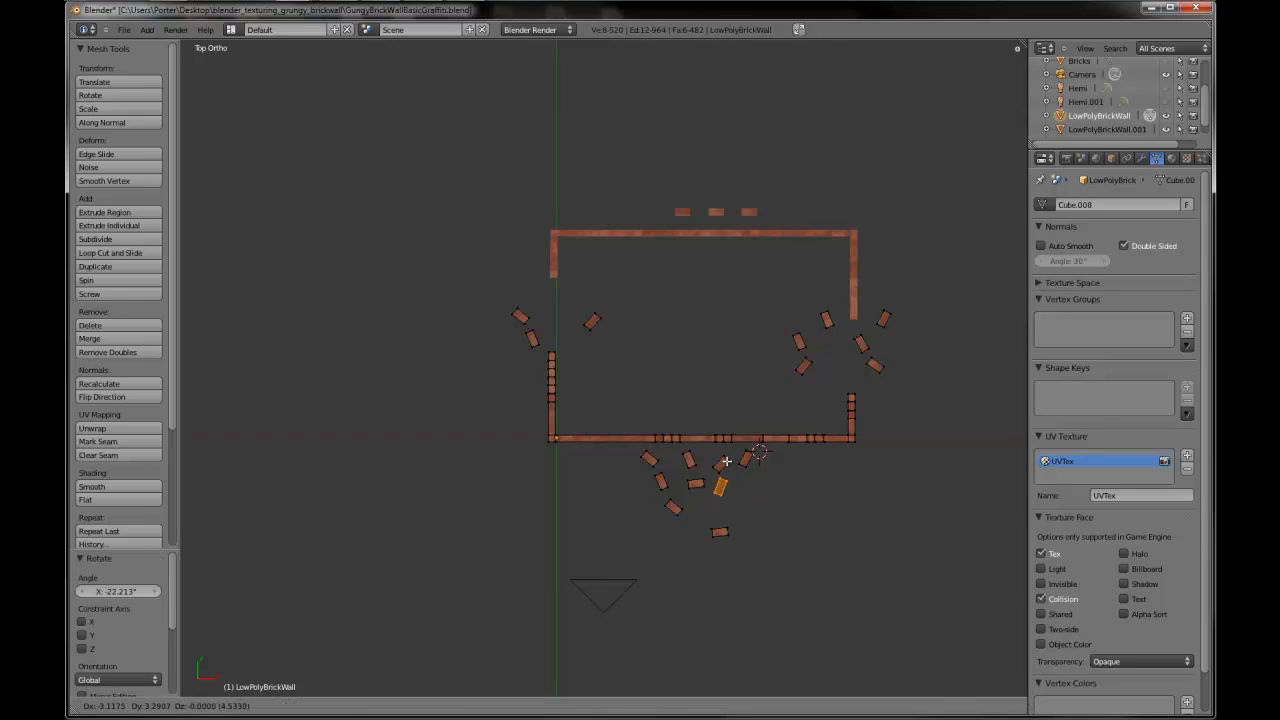
{"action": "left_click", "coordinate": [730, 504]}
{"action": "key", "text": "a"}
- Rotate the outermost brick copy diagonally and set it apart to the right of the front pile
{"action": "key", "text": "l"}
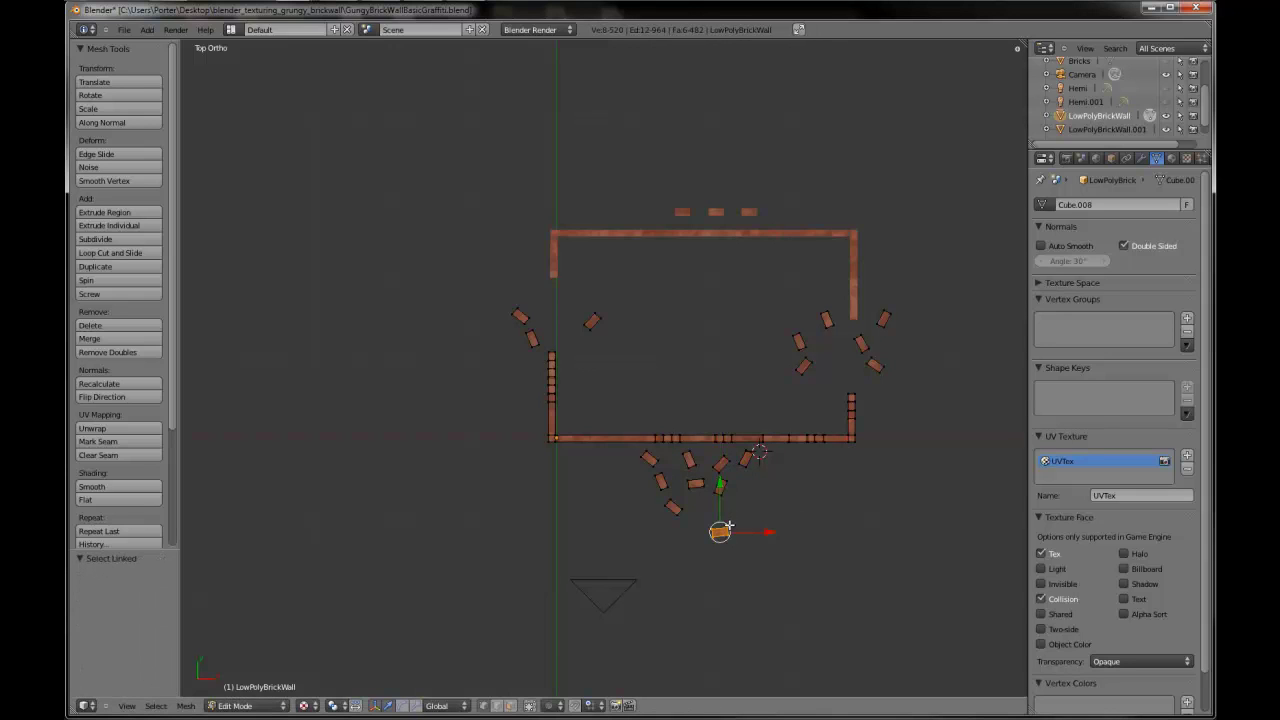
{"action": "key", "text": "r"}
{"action": "left_click", "coordinate": [725, 490]}
{"action": "key", "text": "g"}
{"action": "left_click", "coordinate": [791, 452]}
{"action": "key", "text": "a"}
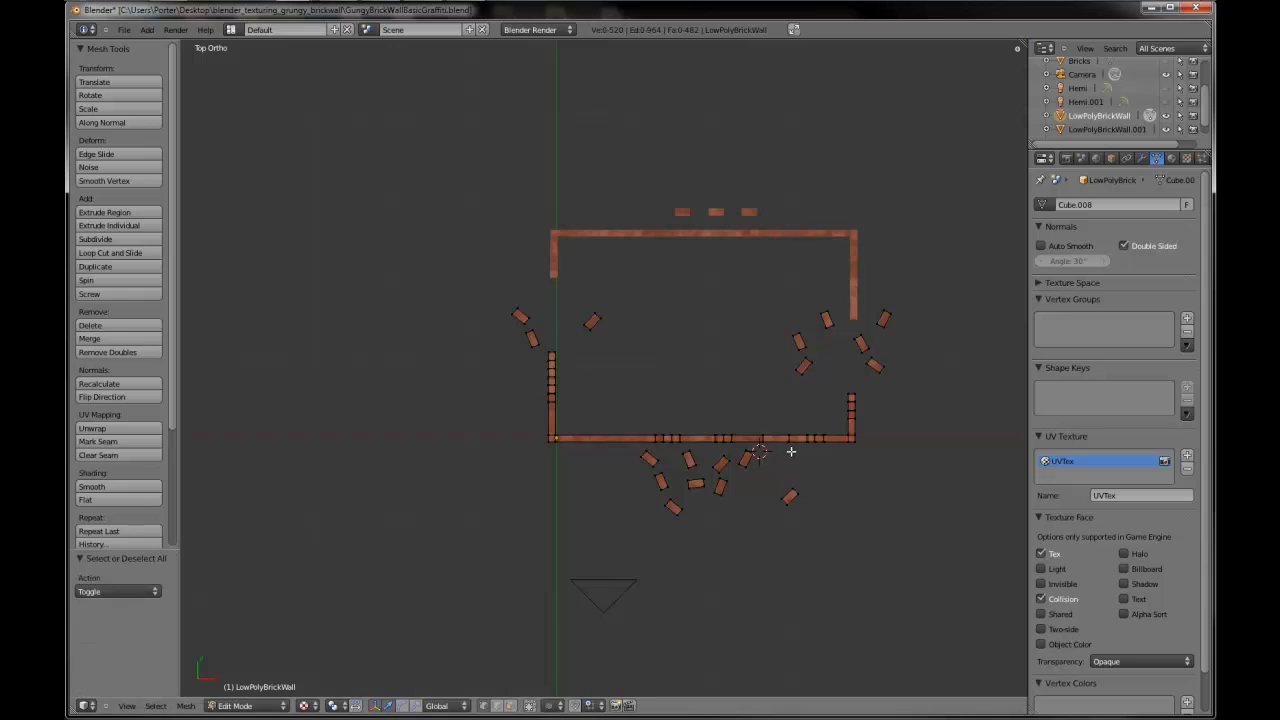
- Duplicate three bricks of the front pile to the left opening, behind the bricks already lying there
{"action": "key", "text": "l"}
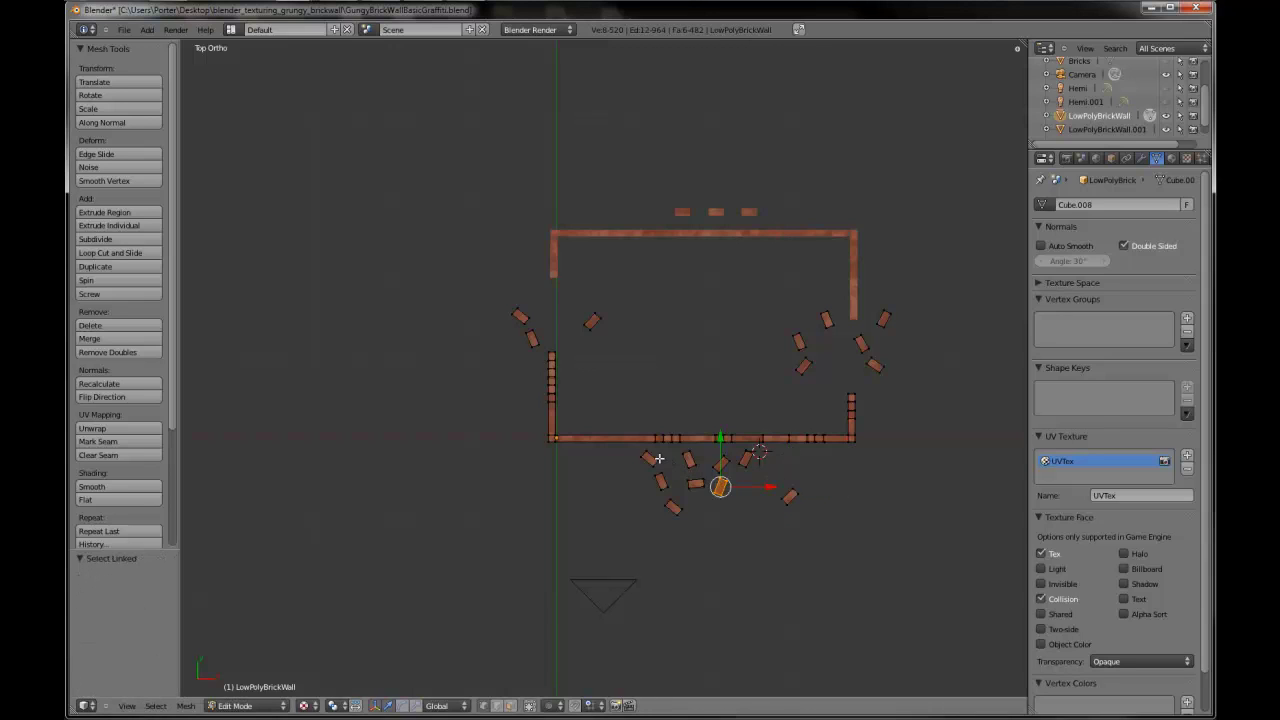
{"action": "key", "text": "l"}
{"action": "key", "text": "l"}
{"action": "key", "text": "shift+d"}
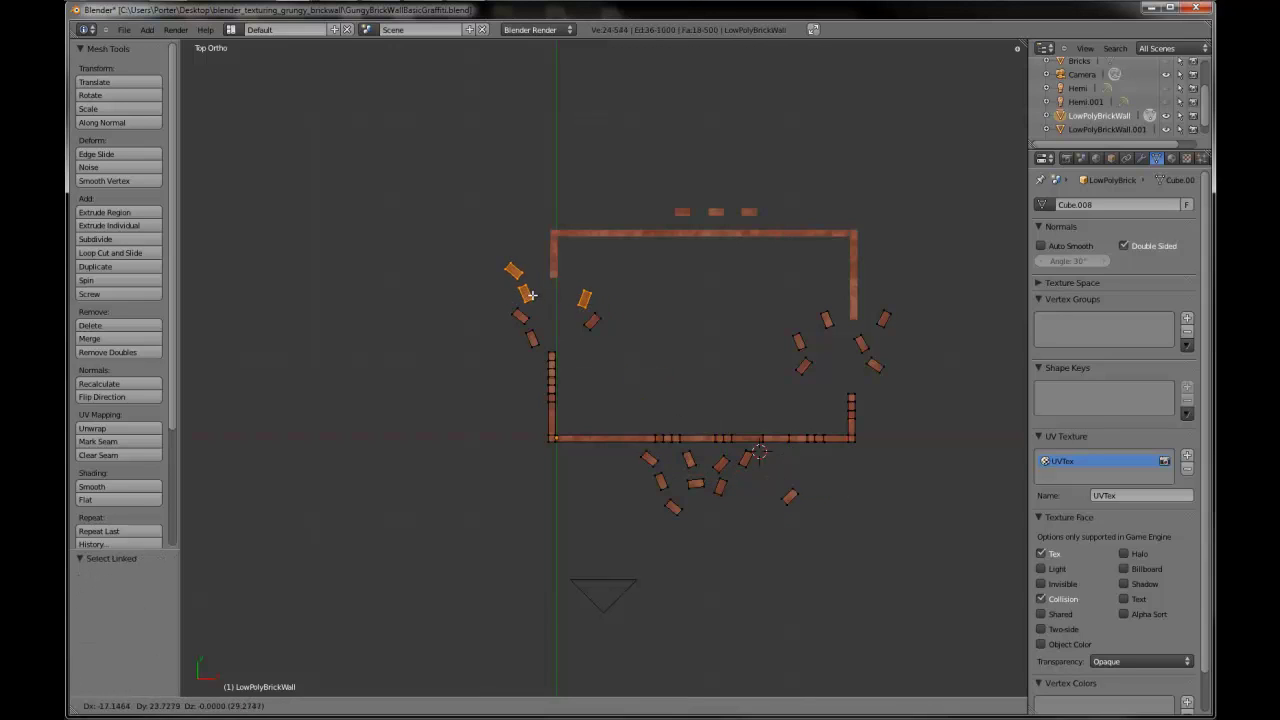
{"action": "left_click", "coordinate": [536, 287]}
{"action": "key", "text": "a"}
- Open the rear wall's mesh for editing and delete its three loose bricks behind the wall
{"action": "key", "text": "Tab"}
{"action": "right_click", "coordinate": [663, 231]}
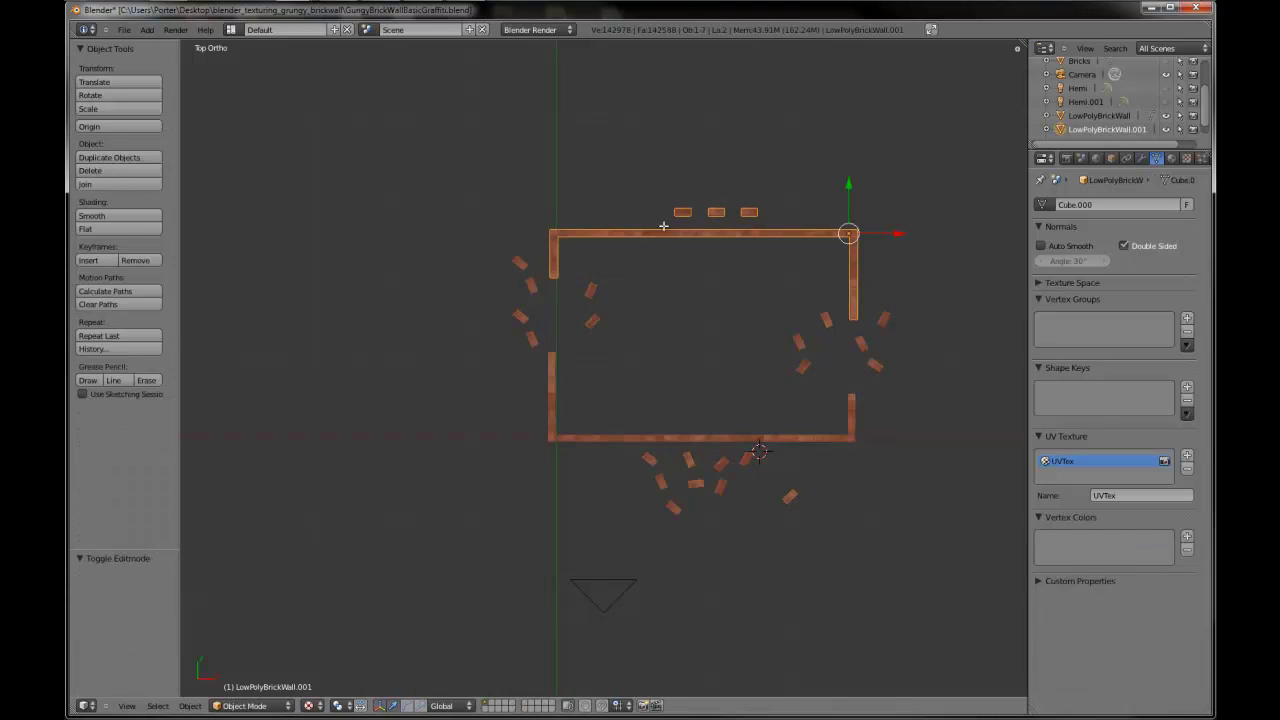
{"action": "key", "text": "Tab"}
{"action": "key", "text": "a"}
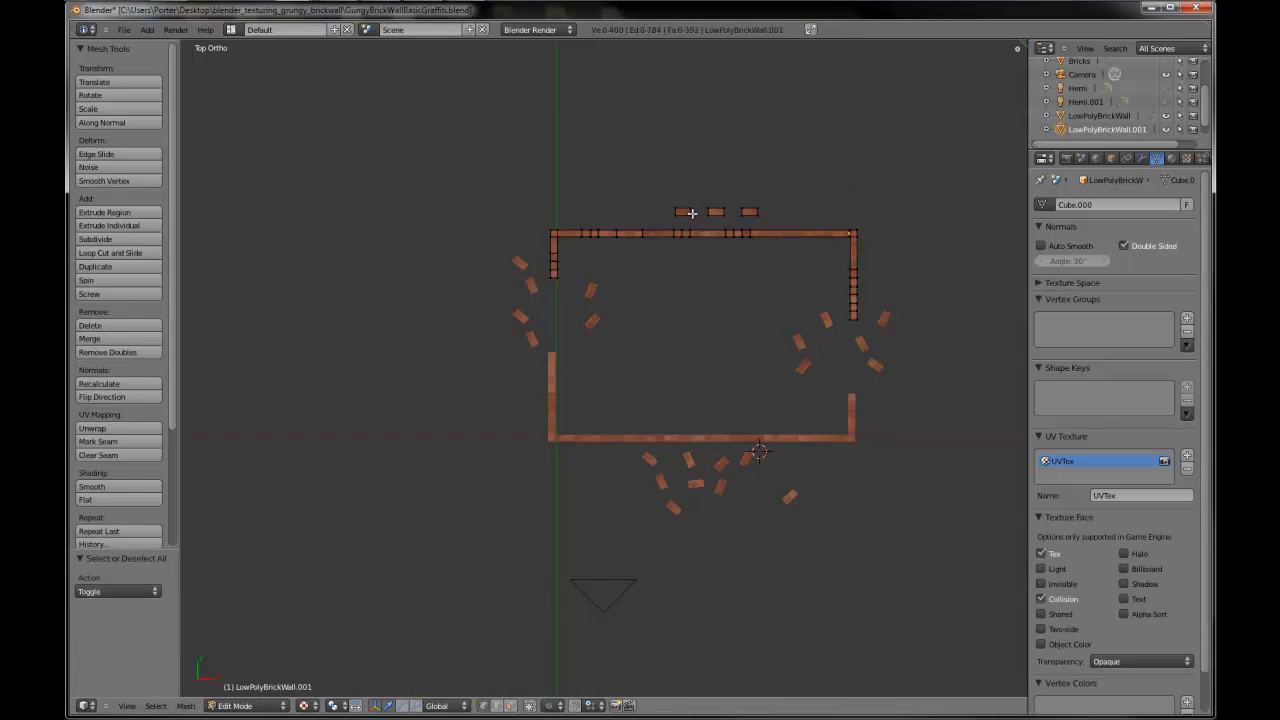
{"action": "key", "text": "l"}
{"action": "key", "text": "l"}
{"action": "key", "text": "l"}
{"action": "key", "text": "x"}
{"action": "left_click", "coordinate": [757, 212]}
{"action": "key", "text": "Tab"}
{"action": "mouse_move", "coordinate": [686, 431]}
{"action": "middle_mouse_down"}
{"action": "mouse_move", "coordinate": [632, 360]}
{"action": "mouse_move", "coordinate": [571, 449]}
{"action": "mouse_move", "coordinate": [574, 400]}
{"action": "mouse_move", "coordinate": [543, 397]}
{"action": "mouse_move", "coordinate": [697, 440]}
{"action": "middle_mouse_up"}
{"action": "key", "text": "a"}
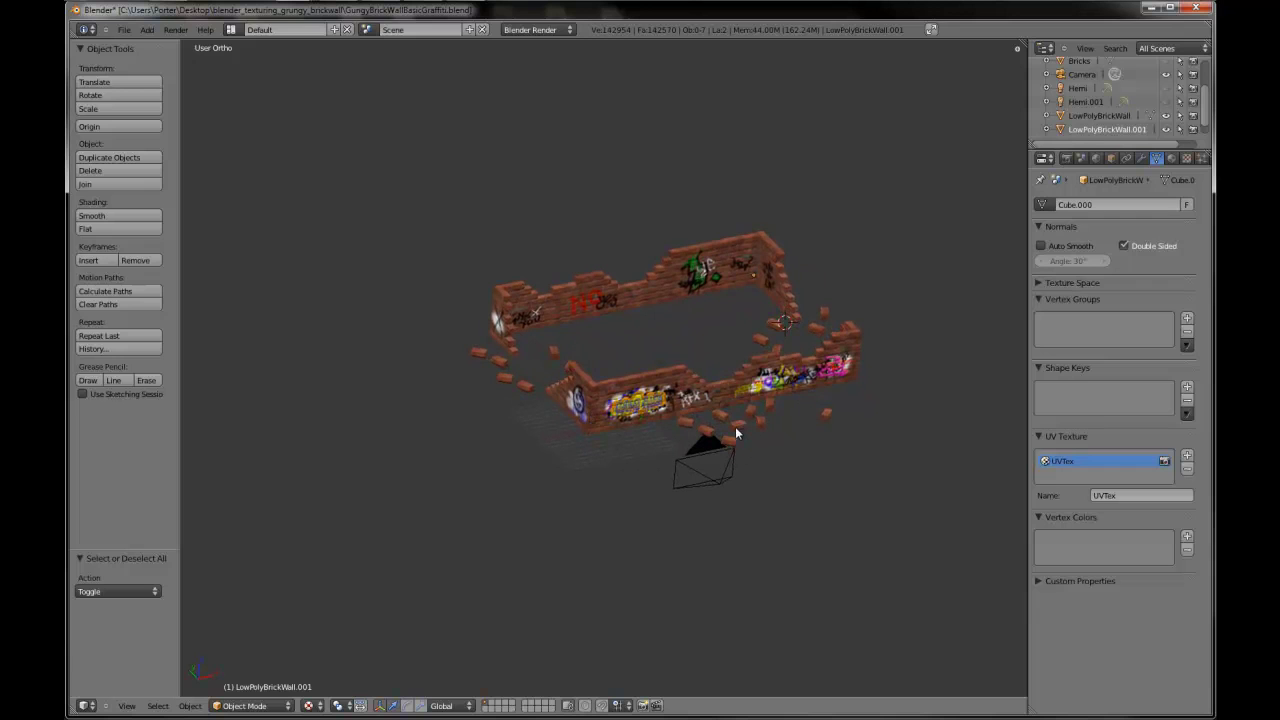
- In the front wall's mesh, duplicate two loose bricks and place the copies about -6.38 in X and -5.29 in Y
{"action": "scroll", "coordinate": [736, 445], "scroll_direction": "up", "scroll_amount": 2}
{"action": "right_click", "coordinate": [807, 450]}
{"action": "key", "text": "Tab"}
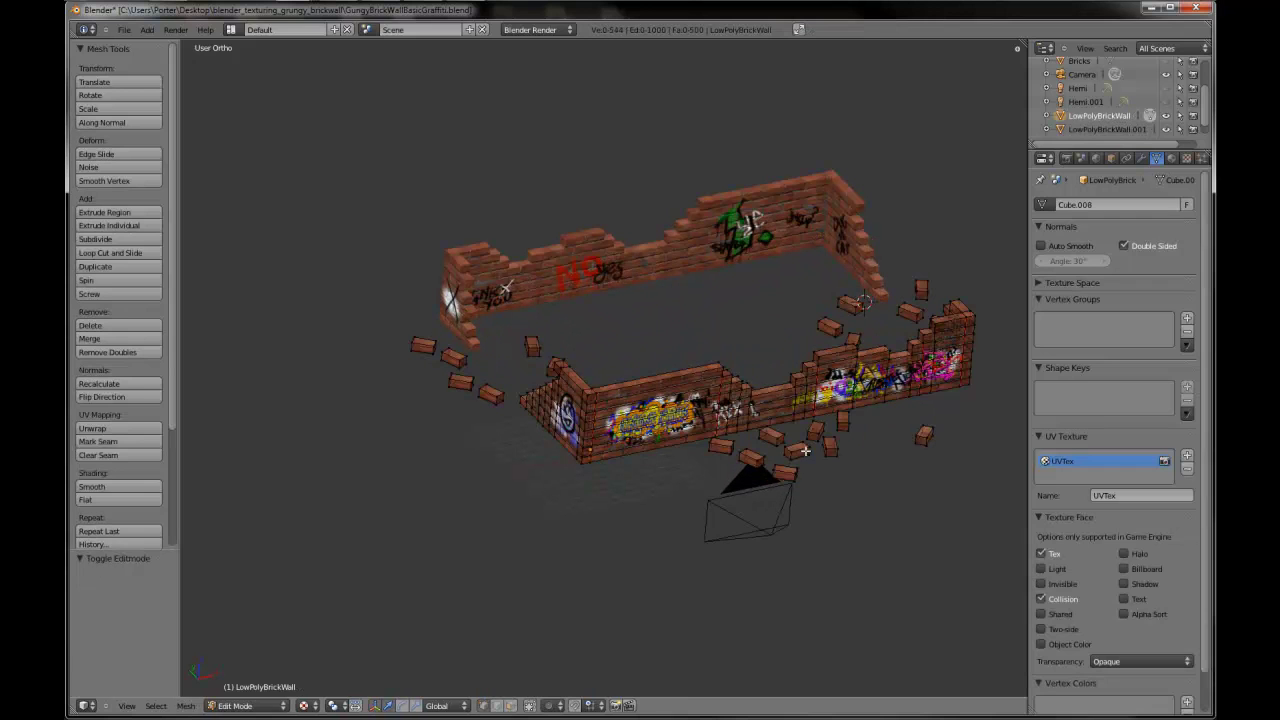
{"action": "key", "text": "KP_7"}
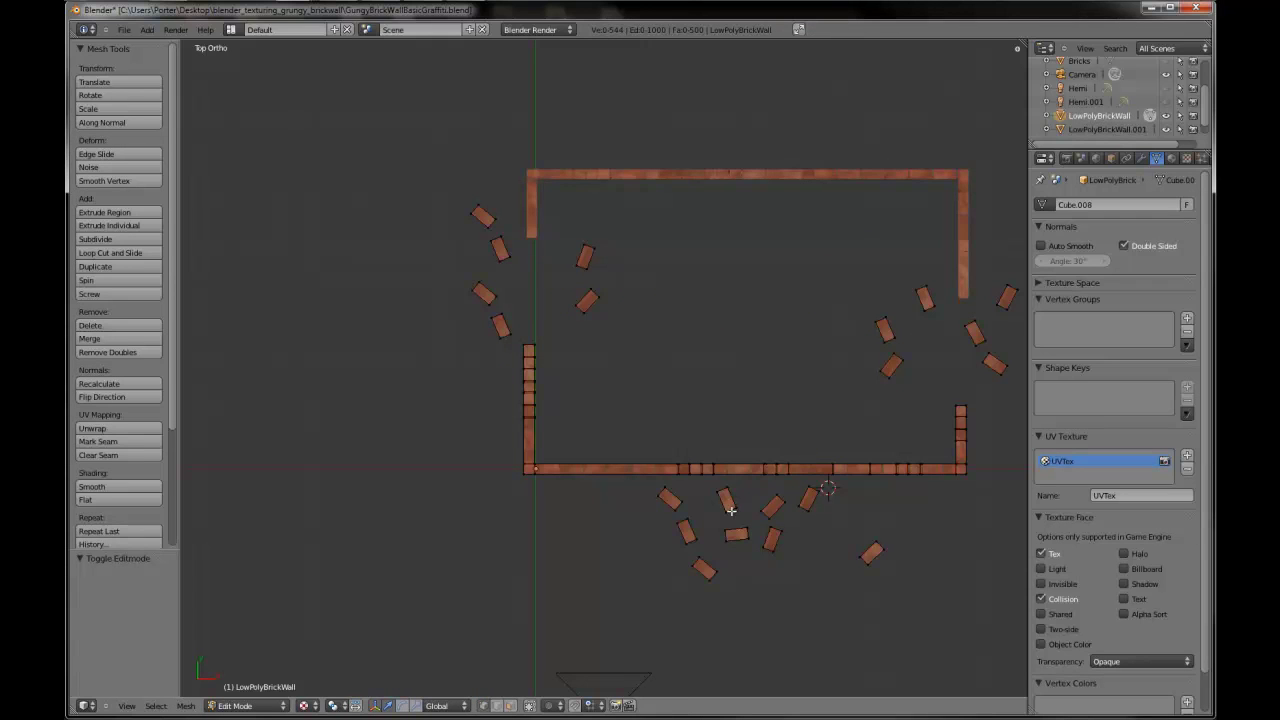
{"action": "key", "text": "l"}
{"action": "key", "text": "shift+l"}
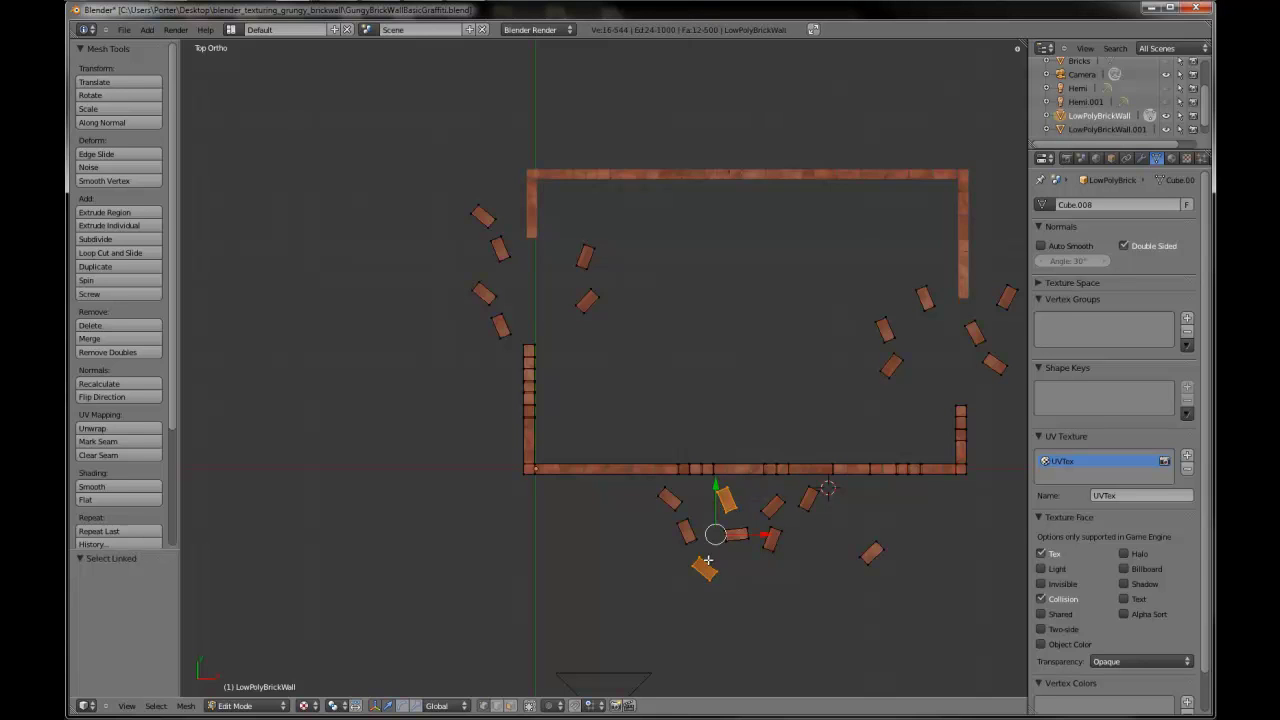
{"action": "key", "text": "shift+d"}
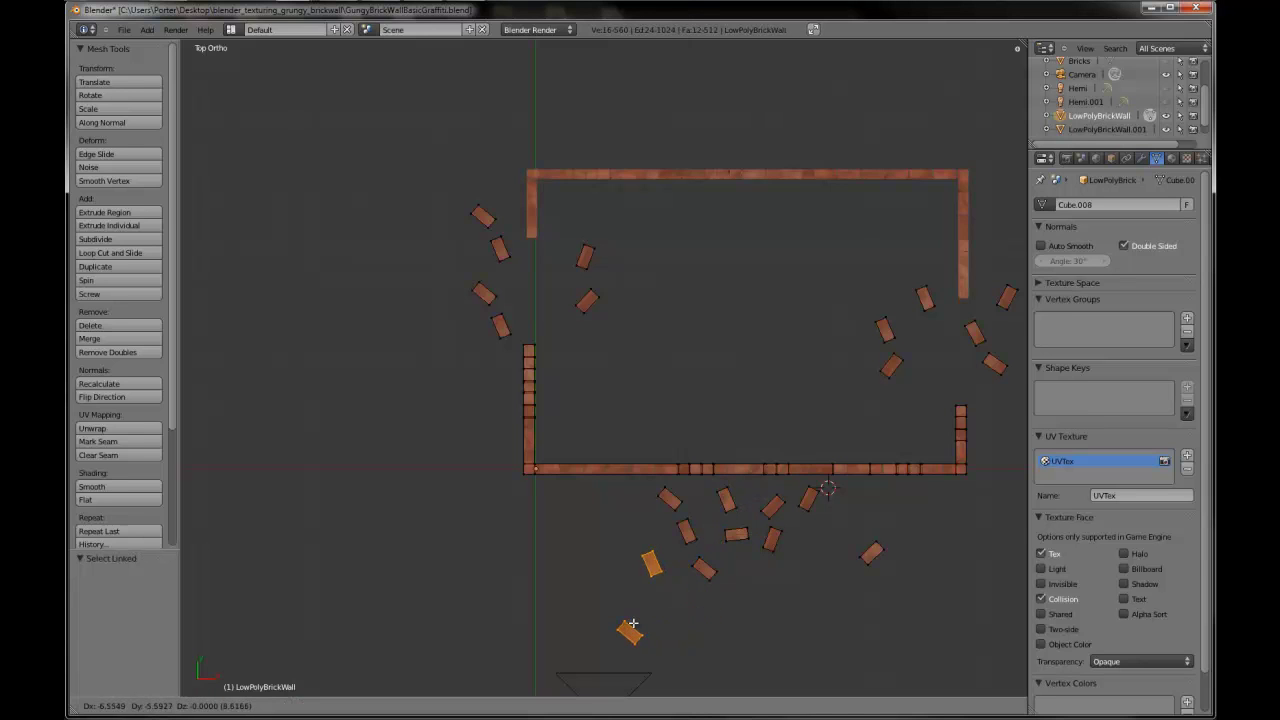
{"action": "left_click", "coordinate": [634, 621]}
- Raise the two copied bricks by about 0.78 in Z to a second layer and shift them farther left of the pile
{"action": "key", "text": "KP_1"}
{"action": "scroll", "coordinate": [634, 614], "scroll_direction": "up", "scroll_amount": 3}
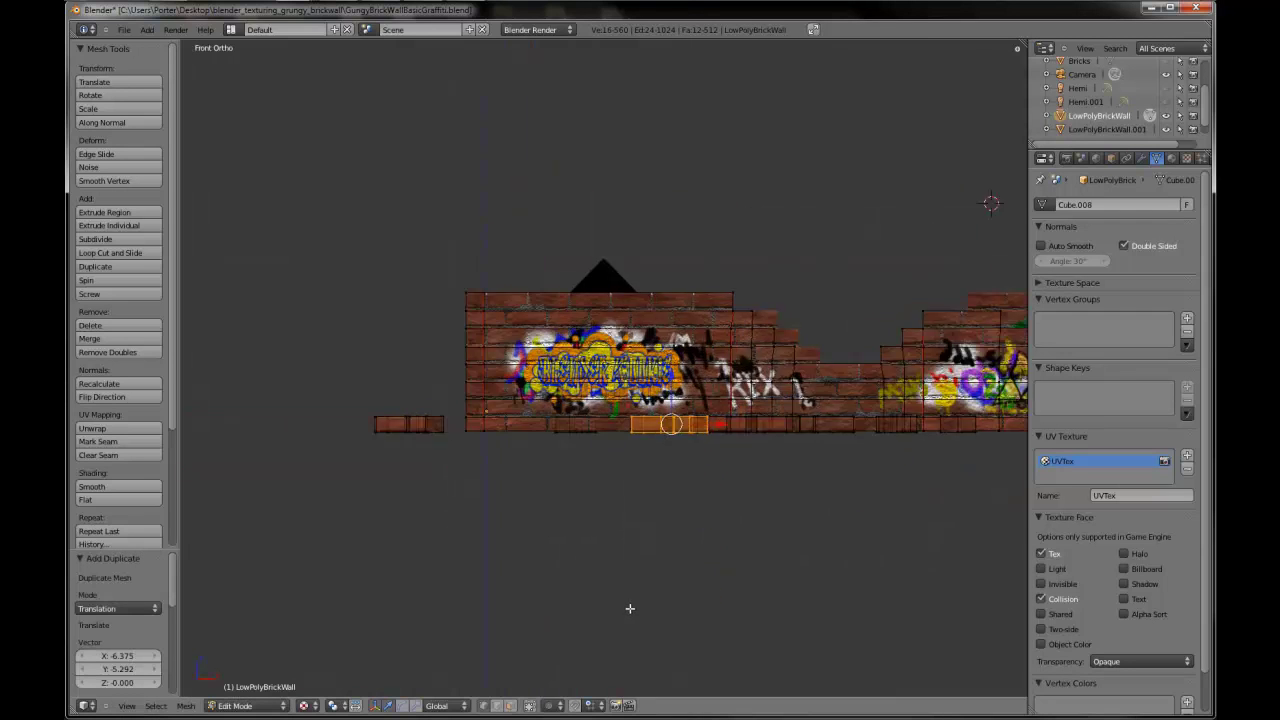
{"action": "key", "text": "g"}
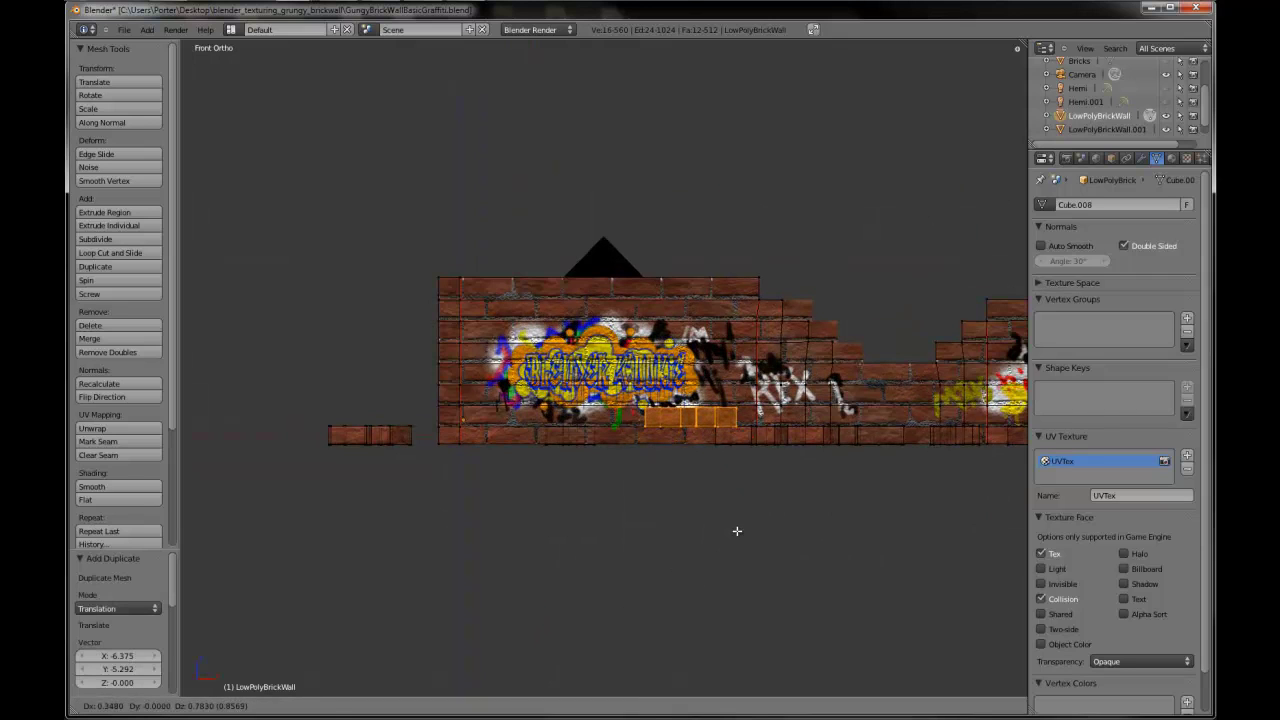
{"action": "left_click", "coordinate": [737, 531]}
{"action": "key", "text": "KP_7"}
{"action": "scroll", "coordinate": [716, 532], "scroll_direction": "down", "scroll_amount": 3}
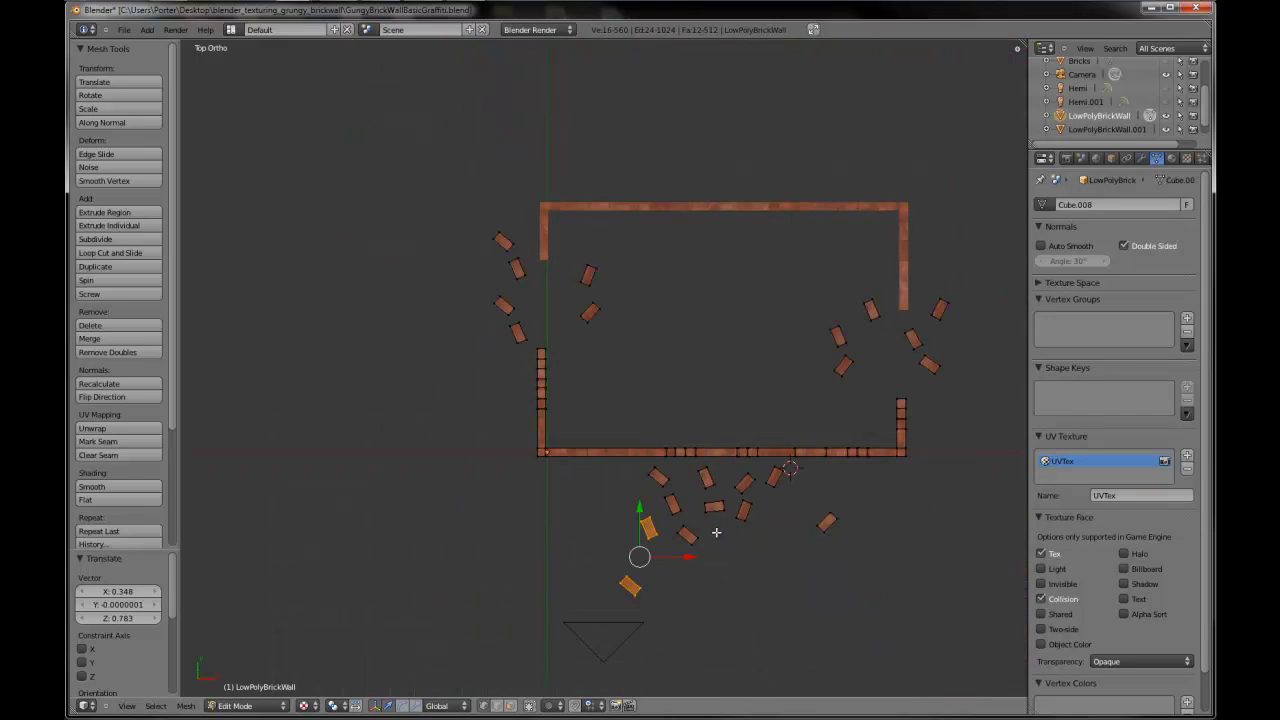
{"action": "key", "text": "g"}
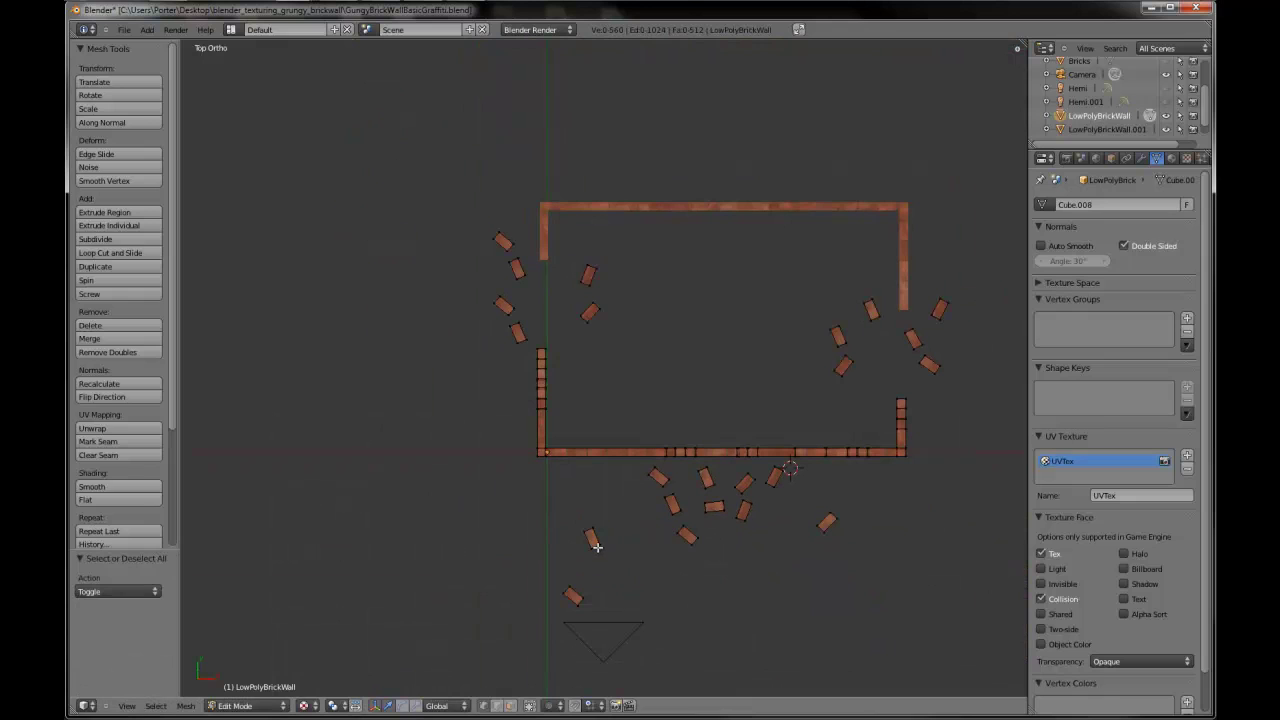
- Stack one raised brick across the two leftmost bricks of the front pile
{"action": "key", "text": "l"}
{"action": "key", "text": "g"}
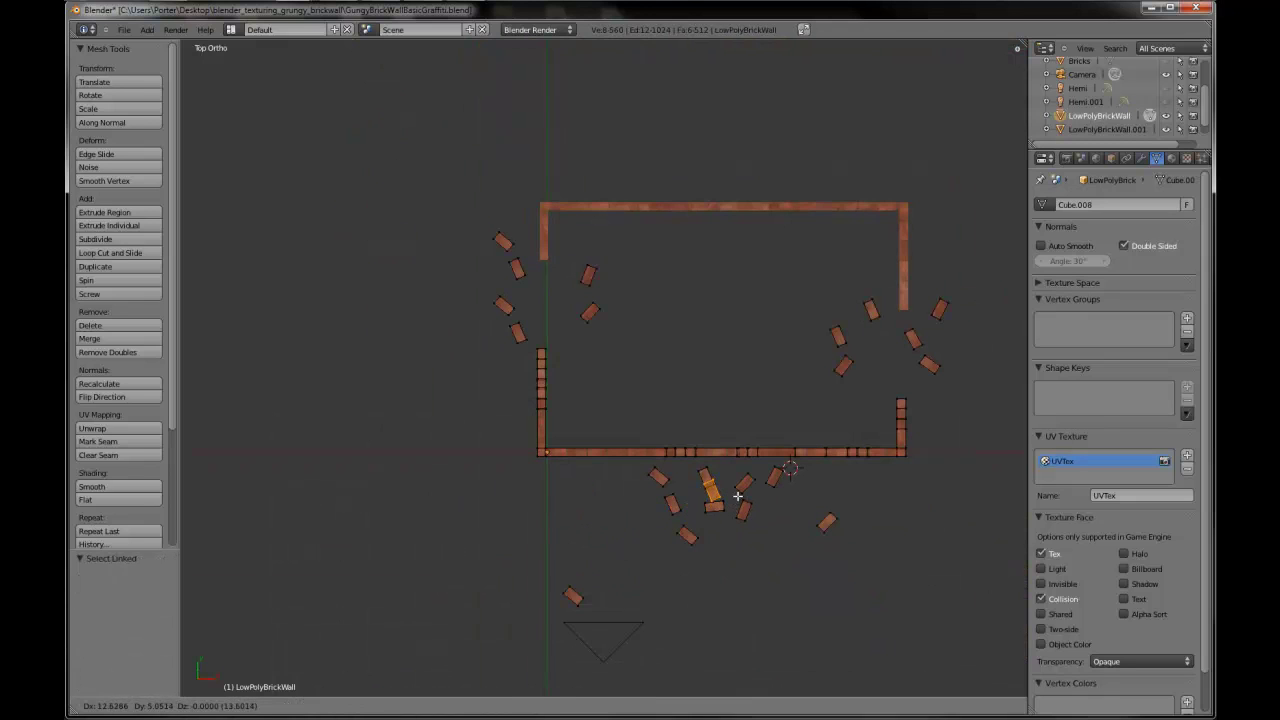
{"action": "left_click", "coordinate": [740, 500]}
{"action": "key", "text": "g"}
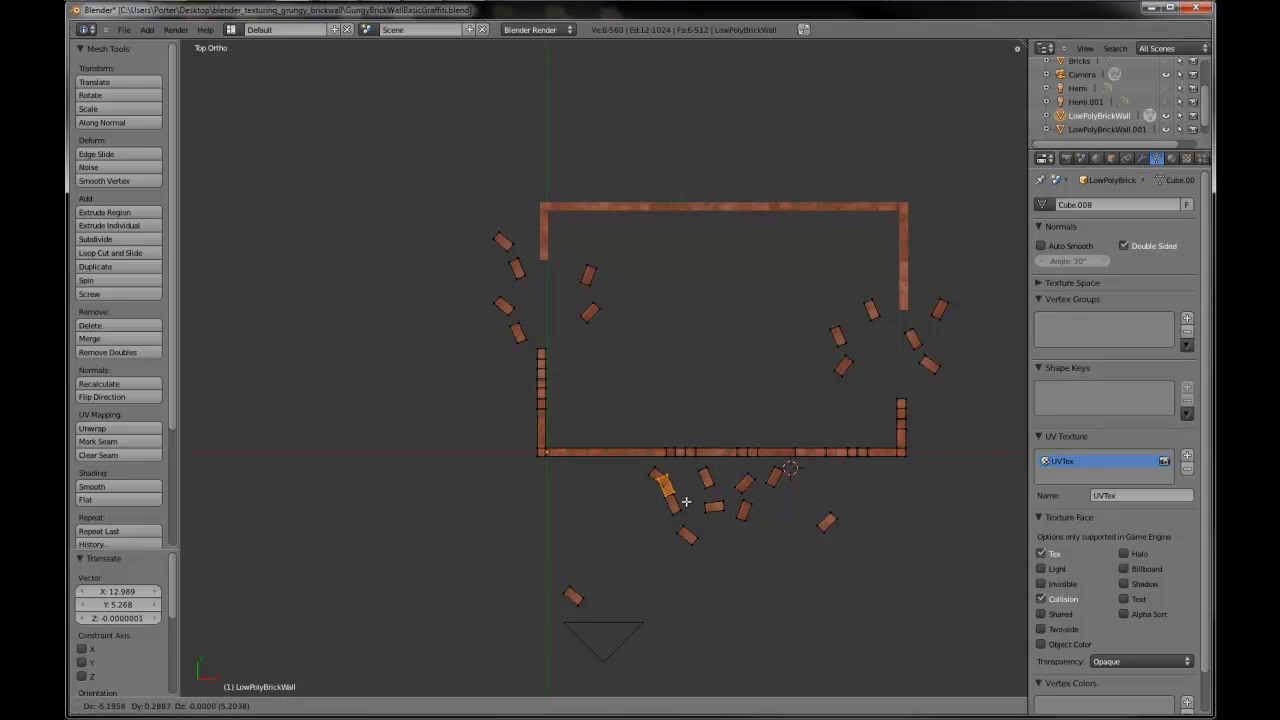
{"action": "left_click", "coordinate": [686, 504]}
{"action": "key", "text": "a"}
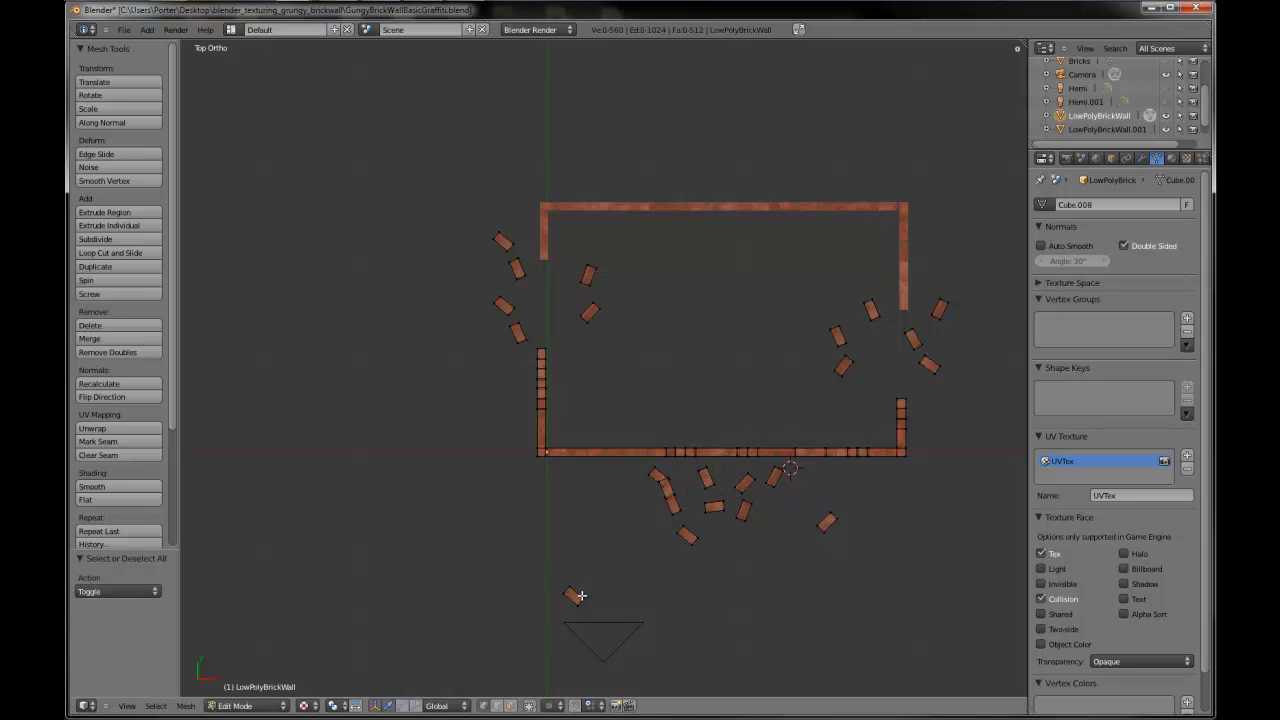
- Rotate the other raised brick by about -41 degrees and lay it across two bricks on the pile's right side
{"action": "key", "text": "l"}
{"action": "key", "text": "g"}
{"action": "left_click", "coordinate": [791, 502]}
{"action": "key", "text": "r"}
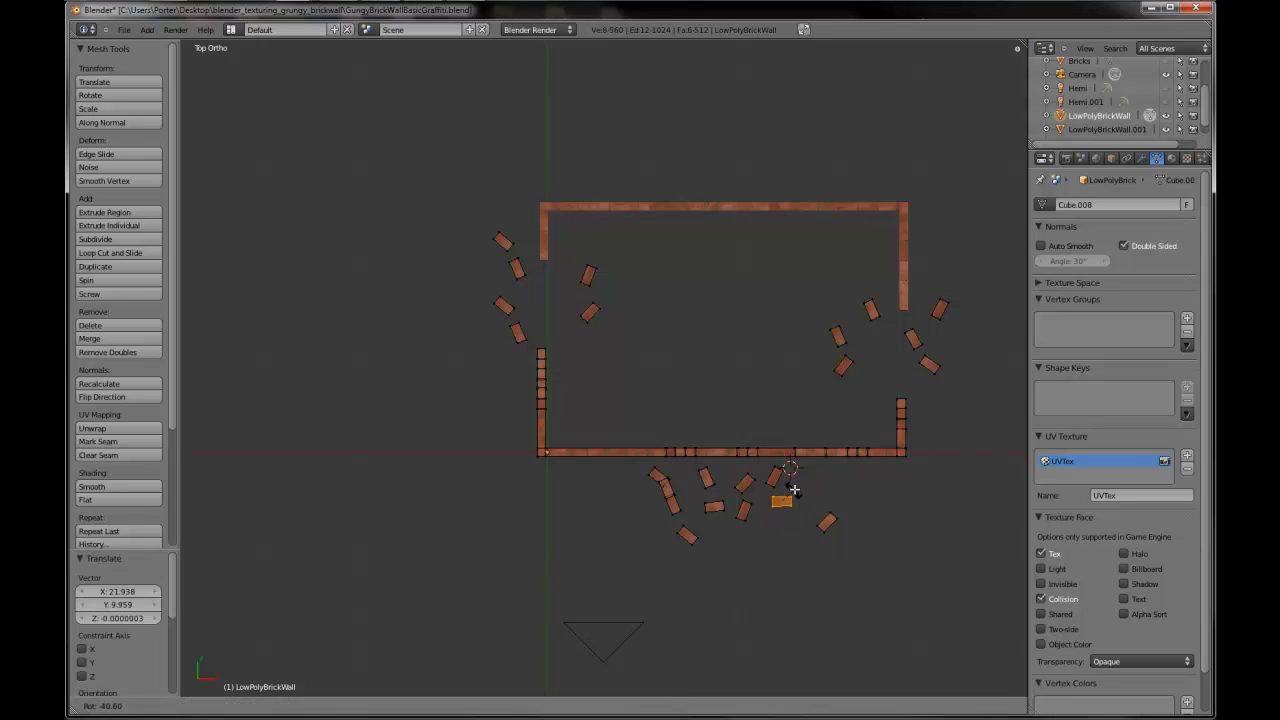
{"action": "left_click", "coordinate": [794, 489]}
{"action": "key", "text": "g"}
{"action": "left_click", "coordinate": [766, 468]}
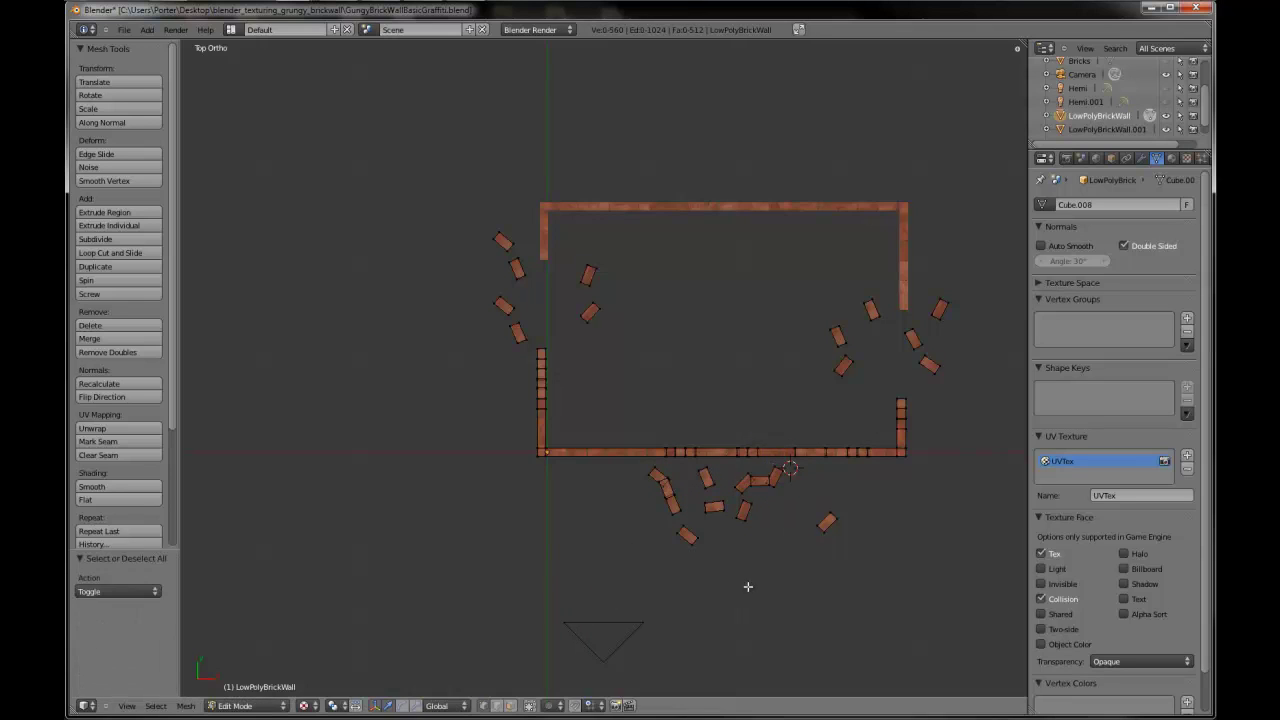
{"action": "key", "text": "Tab"}
- Examine the walls and scattered bricks from several angles to check the arrangement
{"action": "middle_click_drag", "start_coordinate": [746, 586], "coordinate": [613, 476]}
{"action": "scroll", "coordinate": [668, 410], "scroll_direction": "up", "scroll_amount": 3}
{"action": "key", "text": "KP_2"}
{"action": "key", "text": "KP_2"}
{"action": "key", "text": "KP_2"}
{"action": "key", "text": "KP_2"}
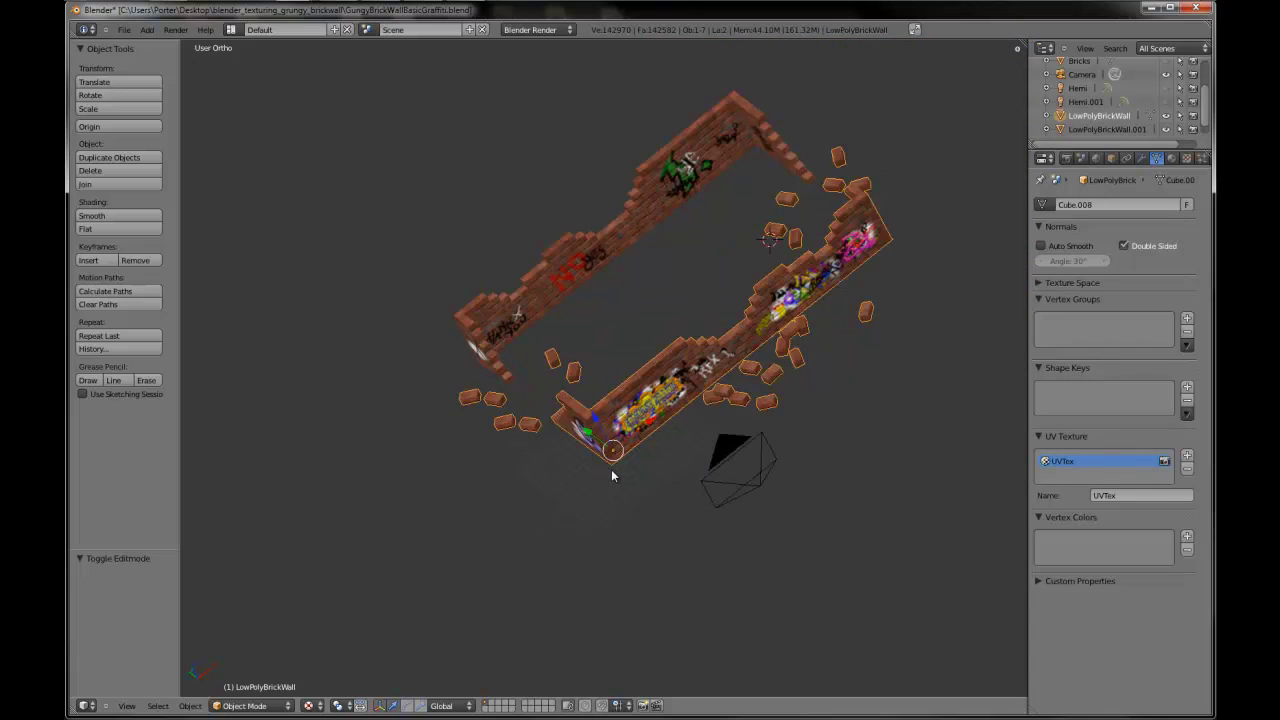
{"action": "scroll", "coordinate": [611, 476], "scroll_direction": "up", "scroll_amount": 3}
{"action": "key", "text": "KP_8"}
{"action": "key", "text": "KP_8"}
{"action": "key", "text": "KP_8"}
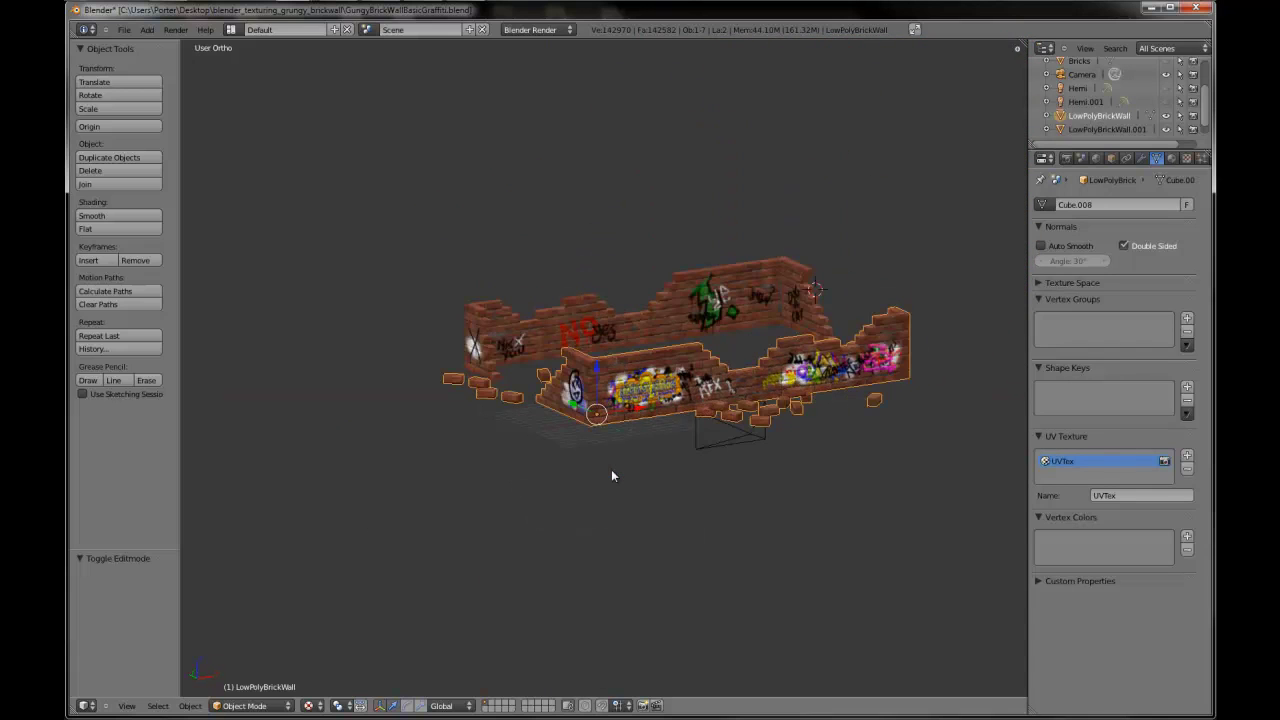
{"action": "key", "text": "KP_4"}
{"action": "key", "text": "KP_4"}
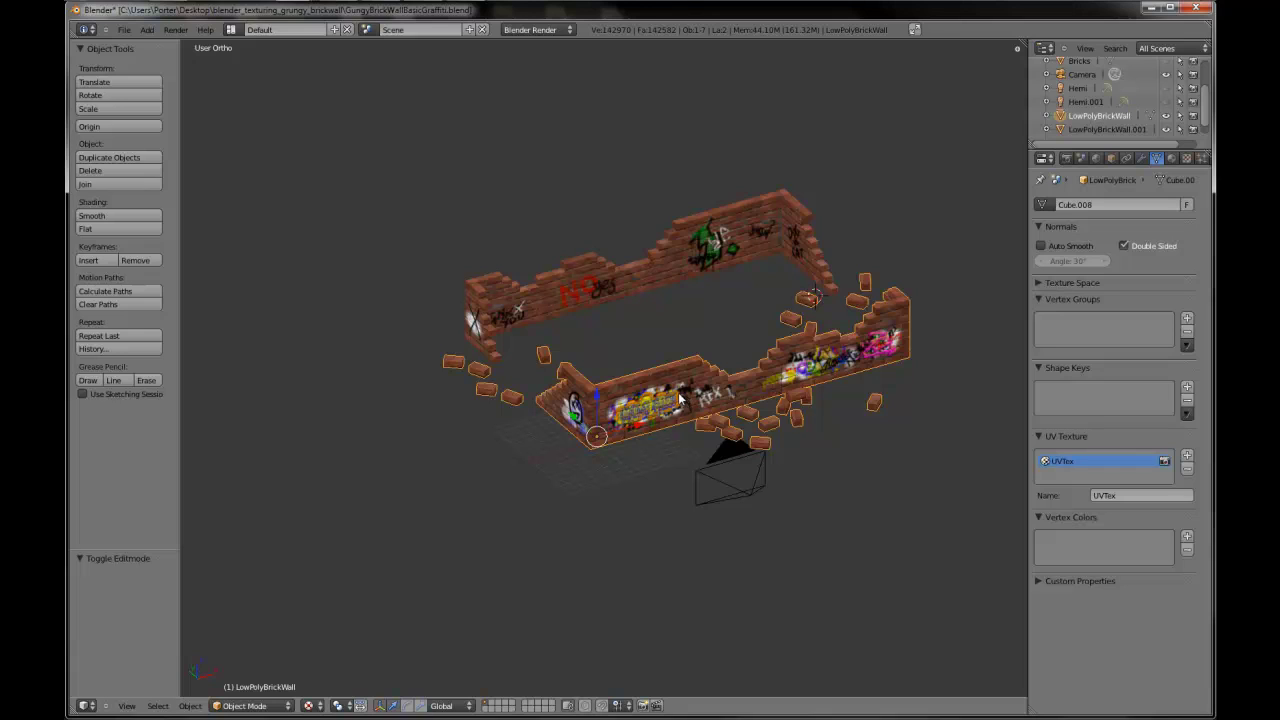
- Join the front wall with its scattered bricks and the rear wall into a single object
{"action": "right_click", "coordinate": [614, 290]}
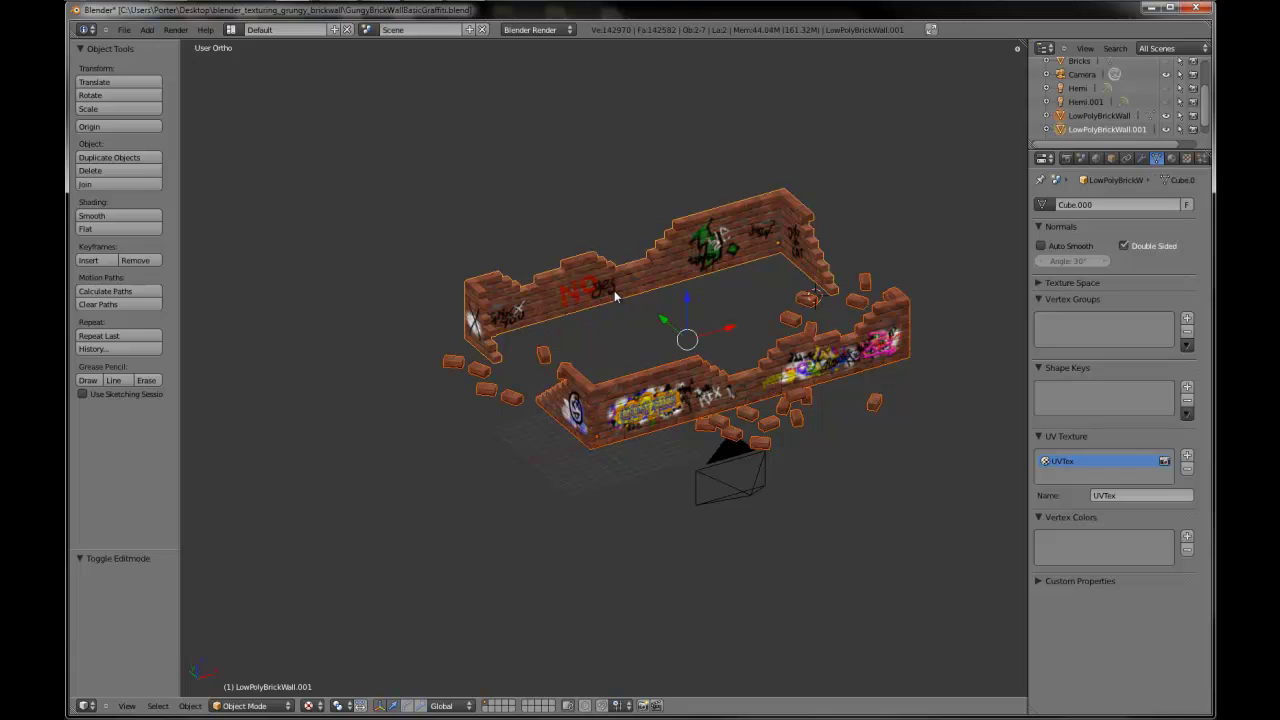
{"action": "left_click", "coordinate": [135, 184]}
{"action": "middle_click_drag", "start_coordinate": [667, 361], "coordinate": [613, 391], "text": "shift"}
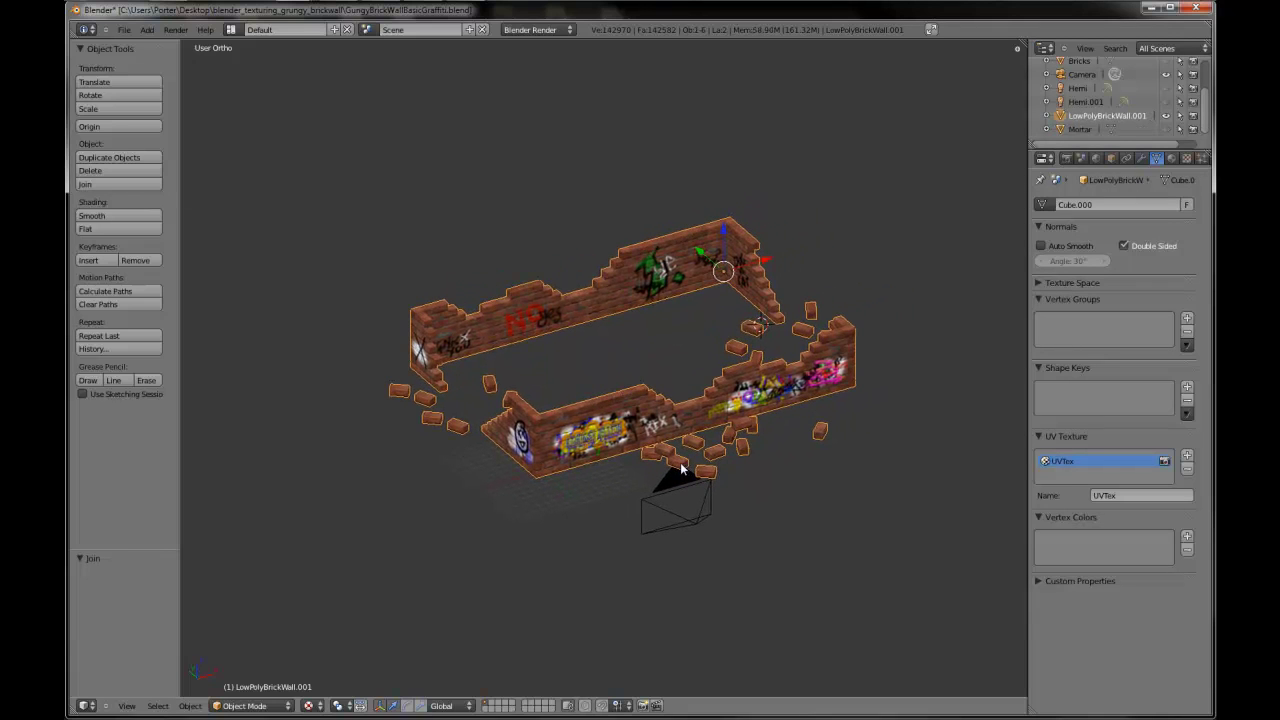